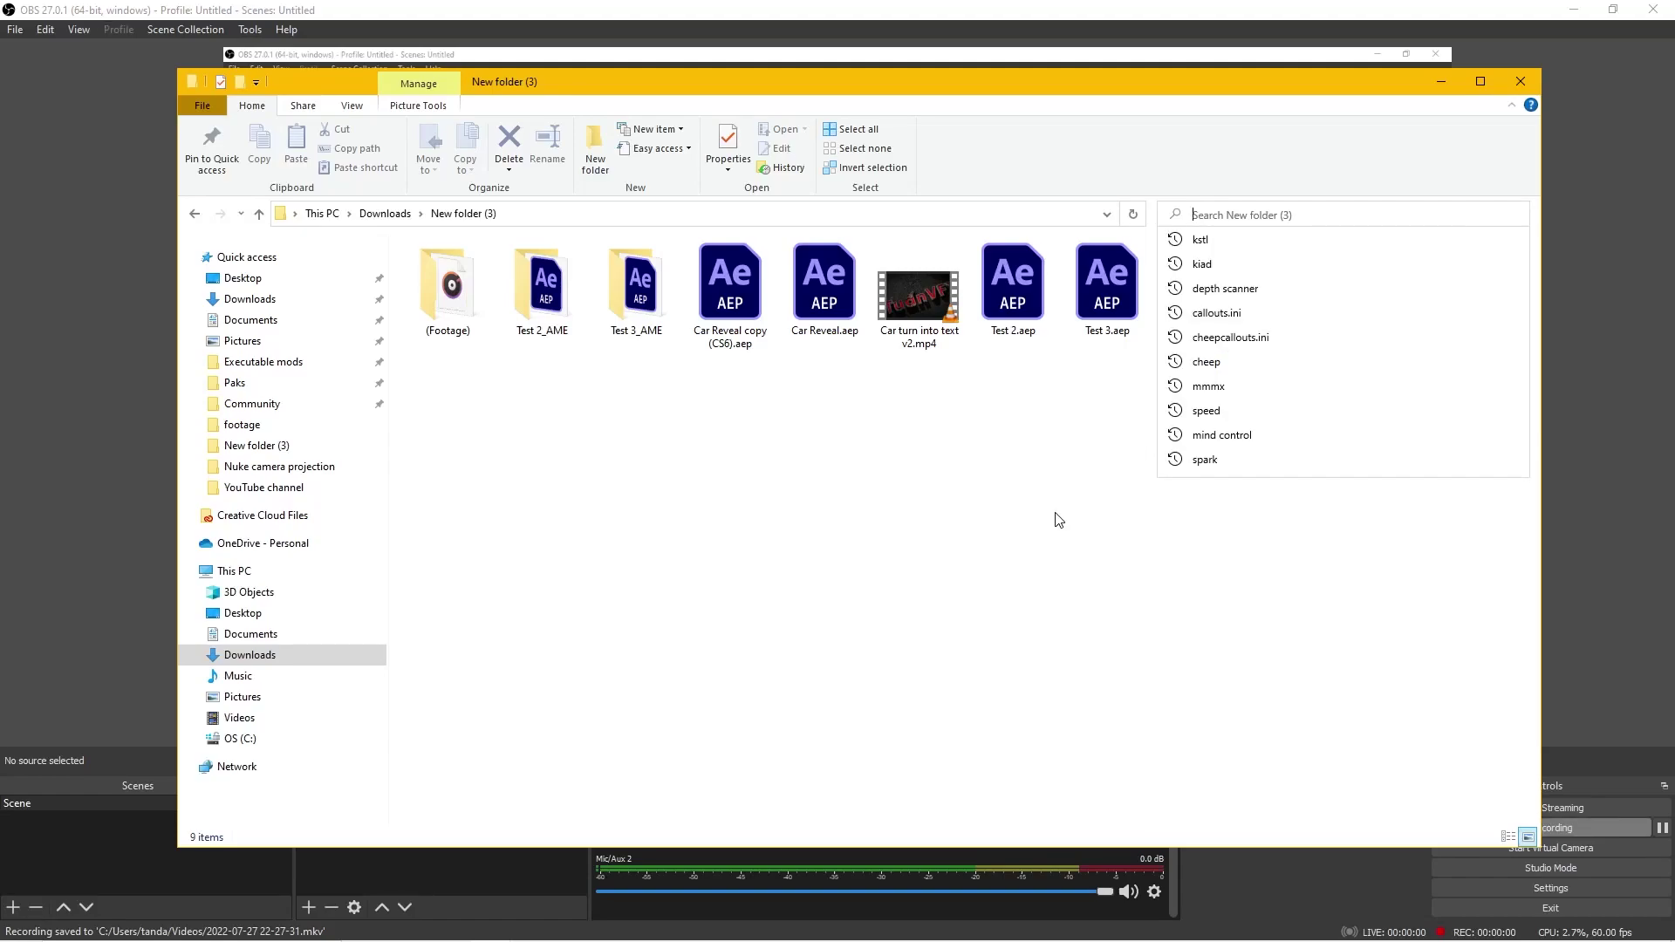
# Dismiss the search suggestions and hide the browser to get back to the footage folder
pyautogui.click(1058, 520)
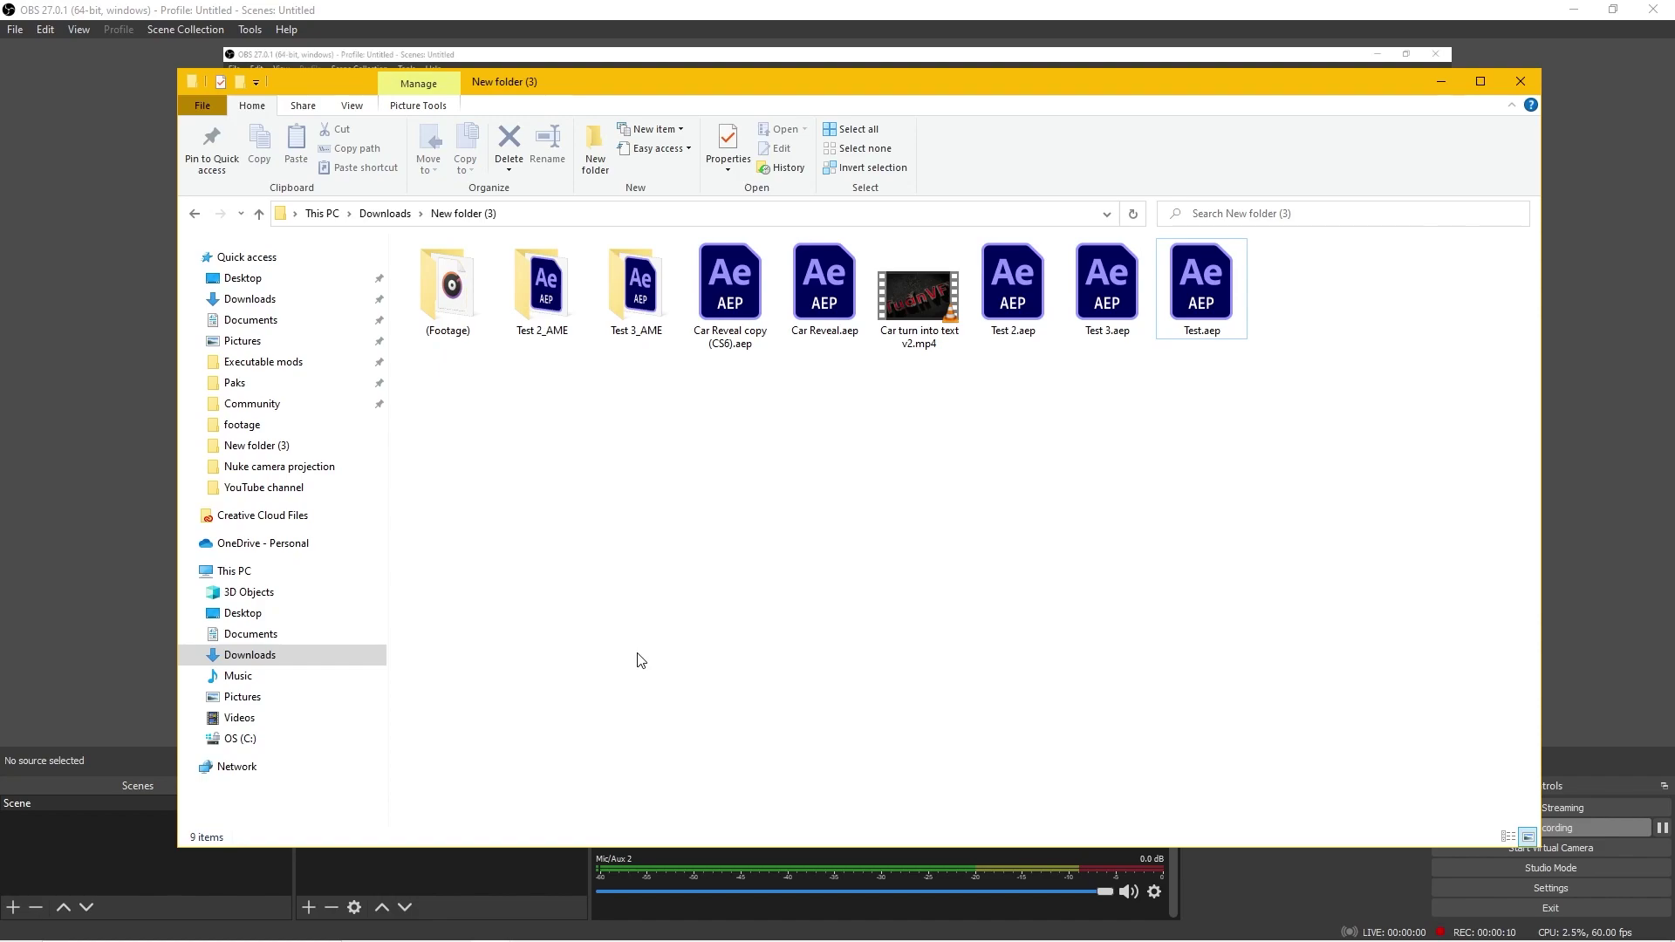
pyautogui.click(549, 930)
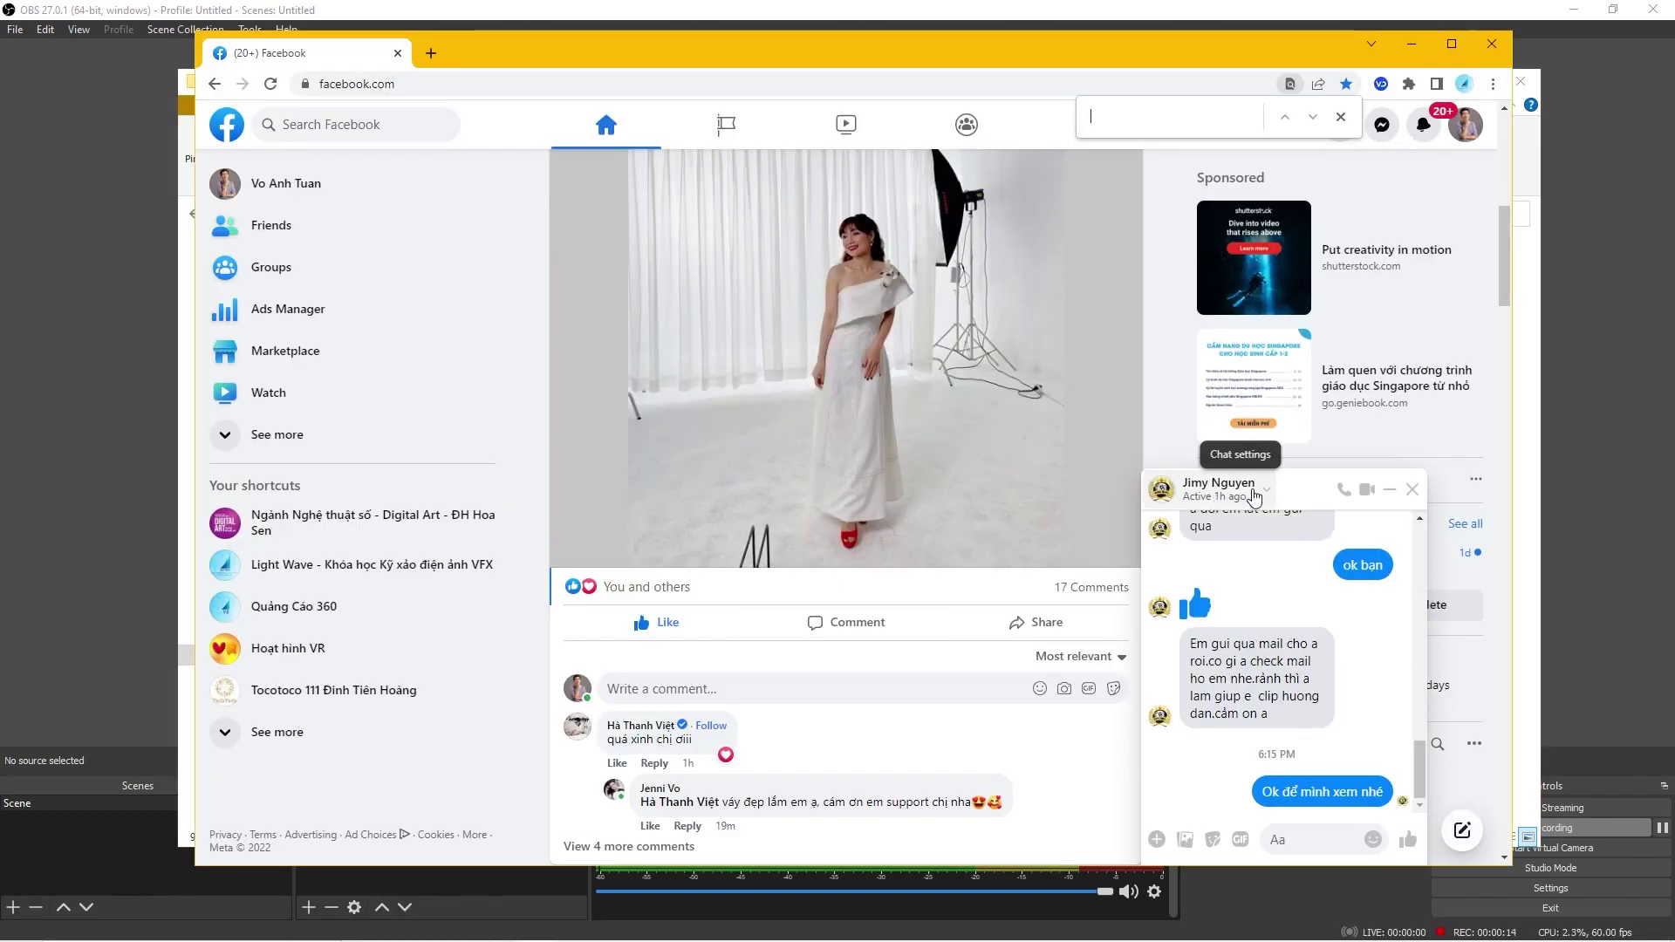
pyautogui.click(1404, 44)
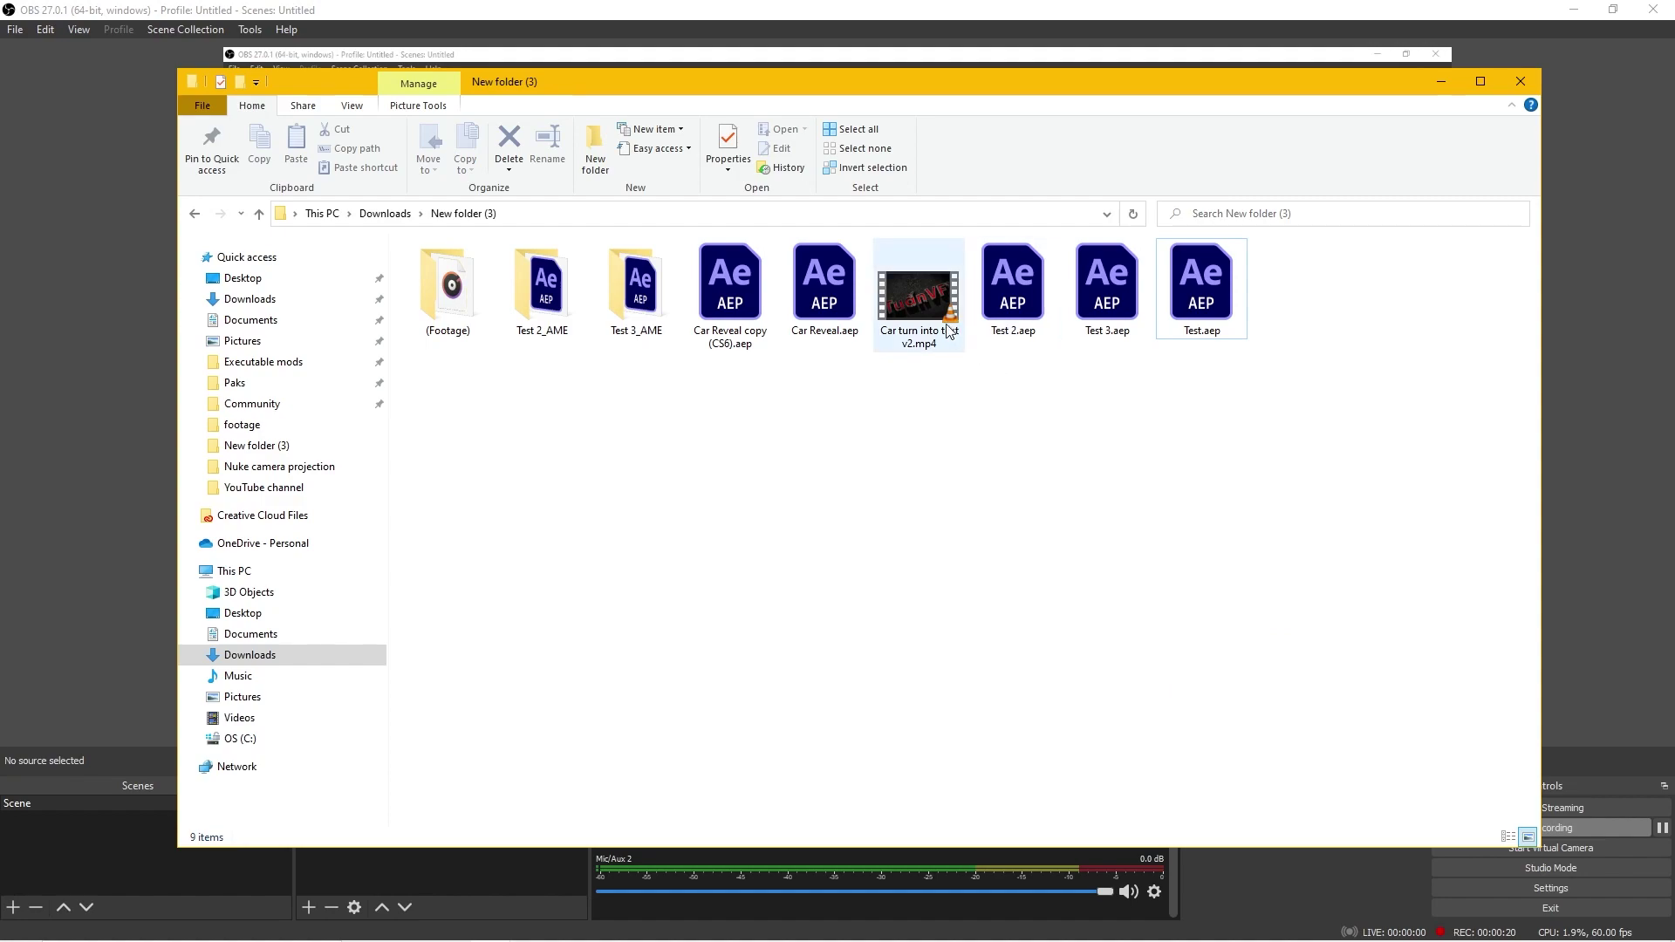
# Review Car turn into text v2.mp4 in VLC, replaying it muted and scrubbing the timeline
pyautogui.doubleClick(910, 305)
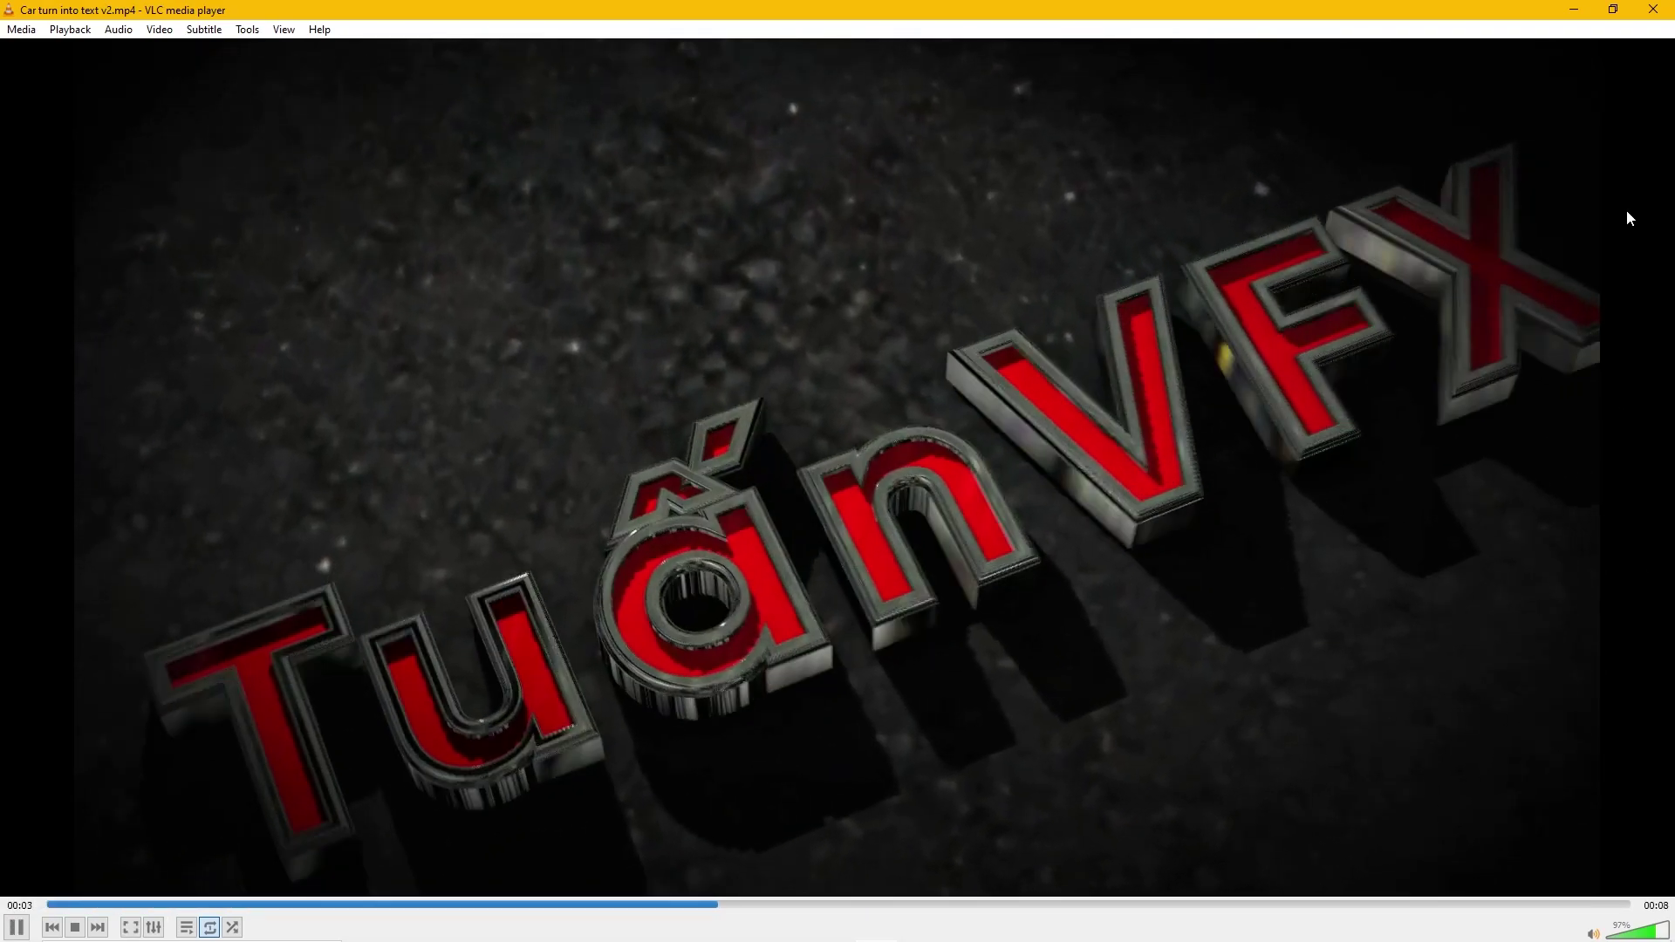
pyautogui.click(1652, 10)
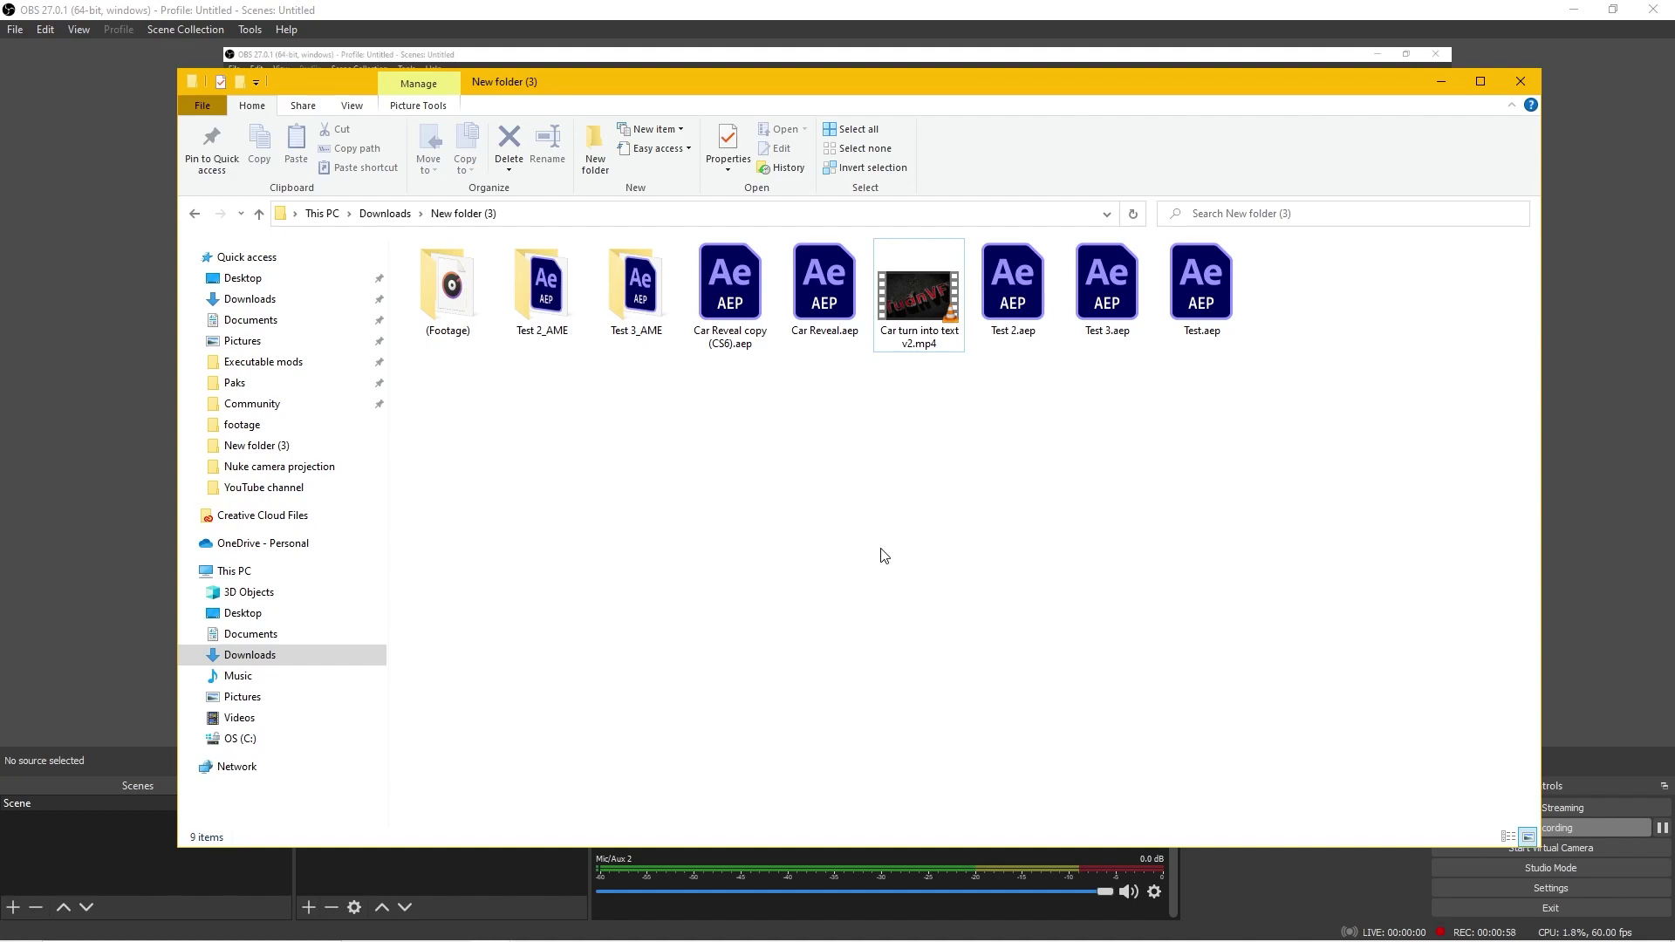
pyautogui.moveTo(586, 930)
pyautogui.doubleClick(927, 297)
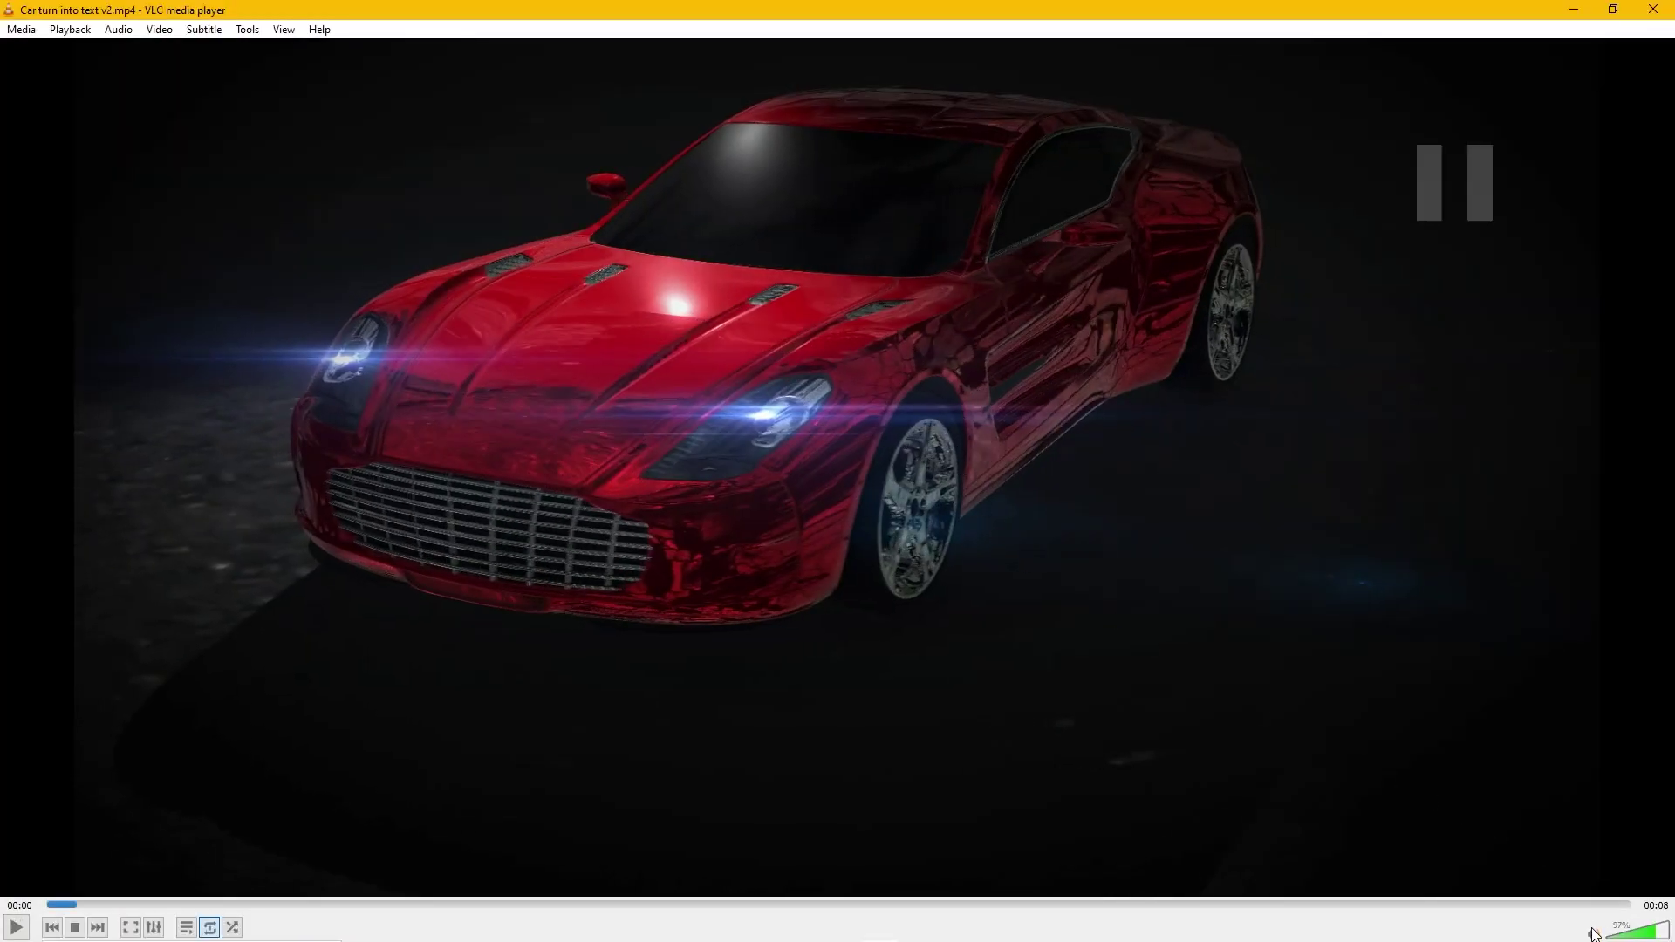
pyautogui.click(1593, 932)
pyautogui.moveTo(118, 906)
pyautogui.mouseDown()
pyautogui.moveTo(441, 904)
pyautogui.moveTo(512, 868)
pyautogui.moveTo(609, 853)
pyautogui.moveTo(516, 856)
pyautogui.moveTo(396, 817)
pyautogui.moveTo(314, 829)
pyautogui.mouseUp()
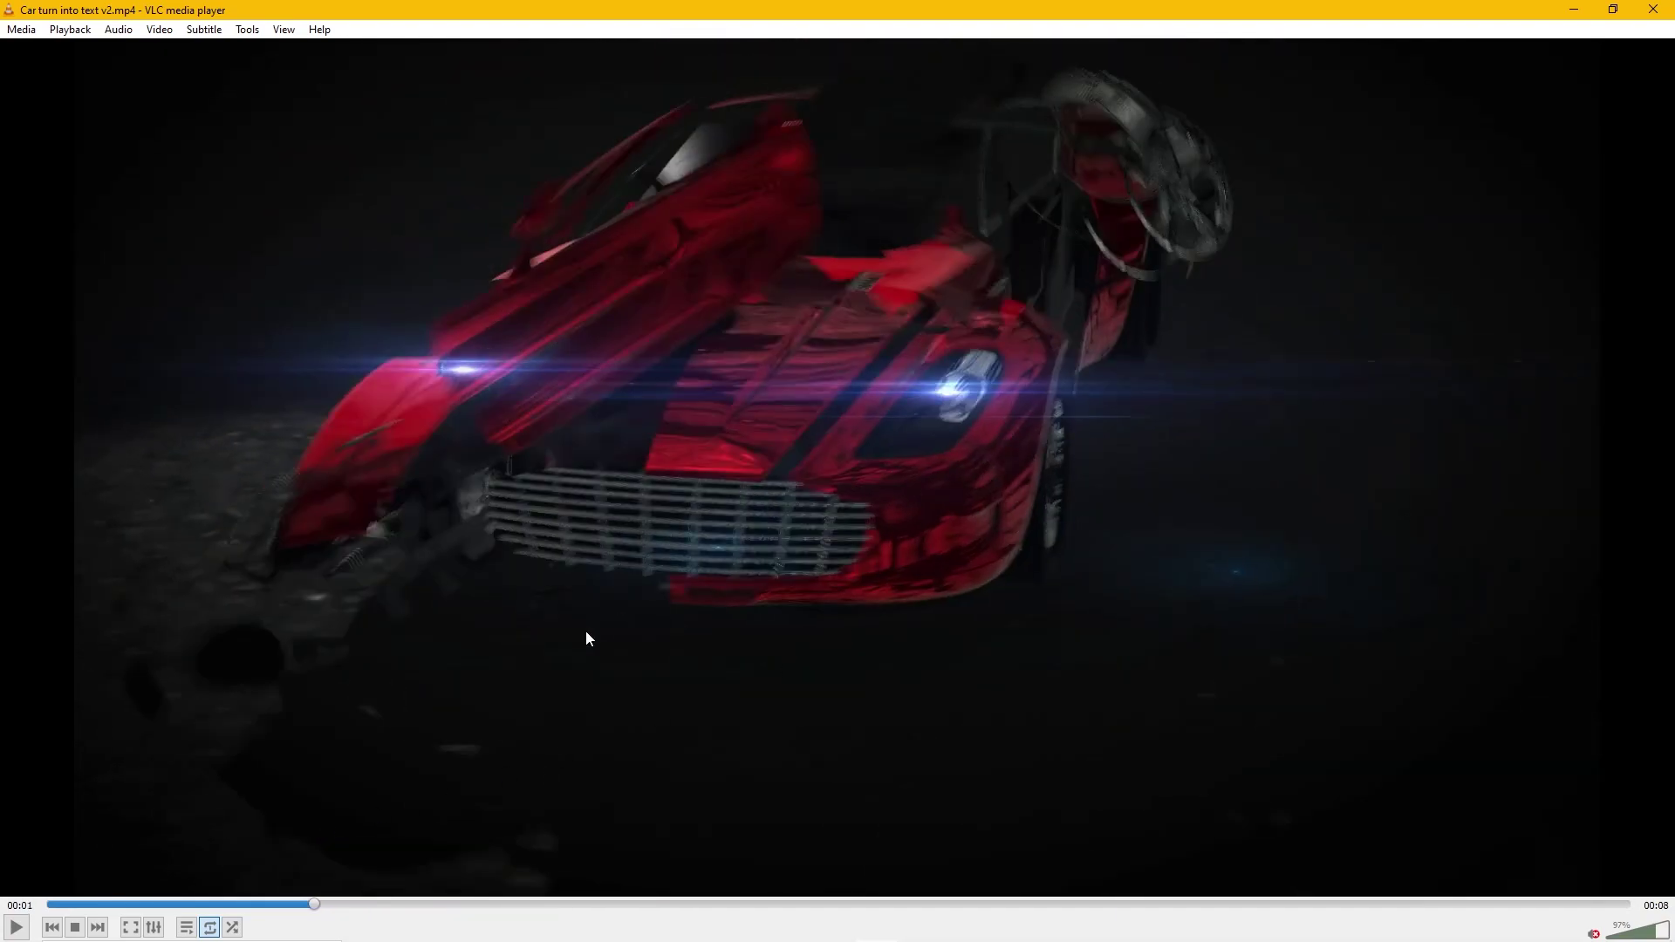
pyautogui.click(187, 904)
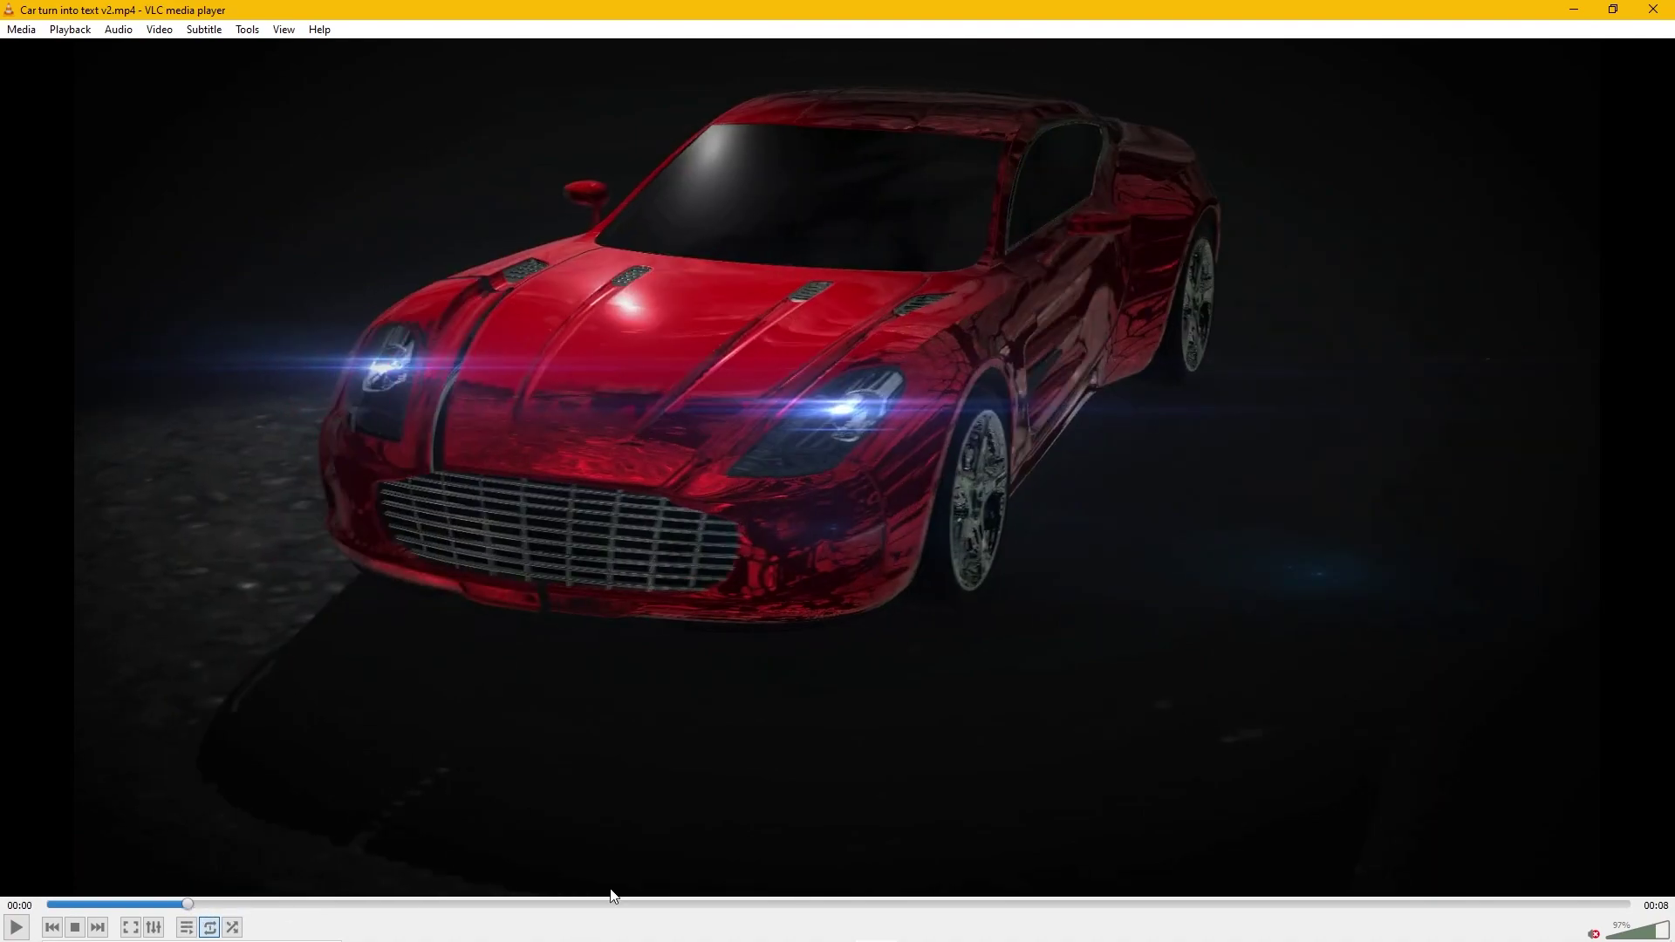
# In 3ds Max, maximize the Perspective view and import car_001.obj with the default OBJ options
pyautogui.moveTo(899, 939)
pyautogui.click(782, 930)
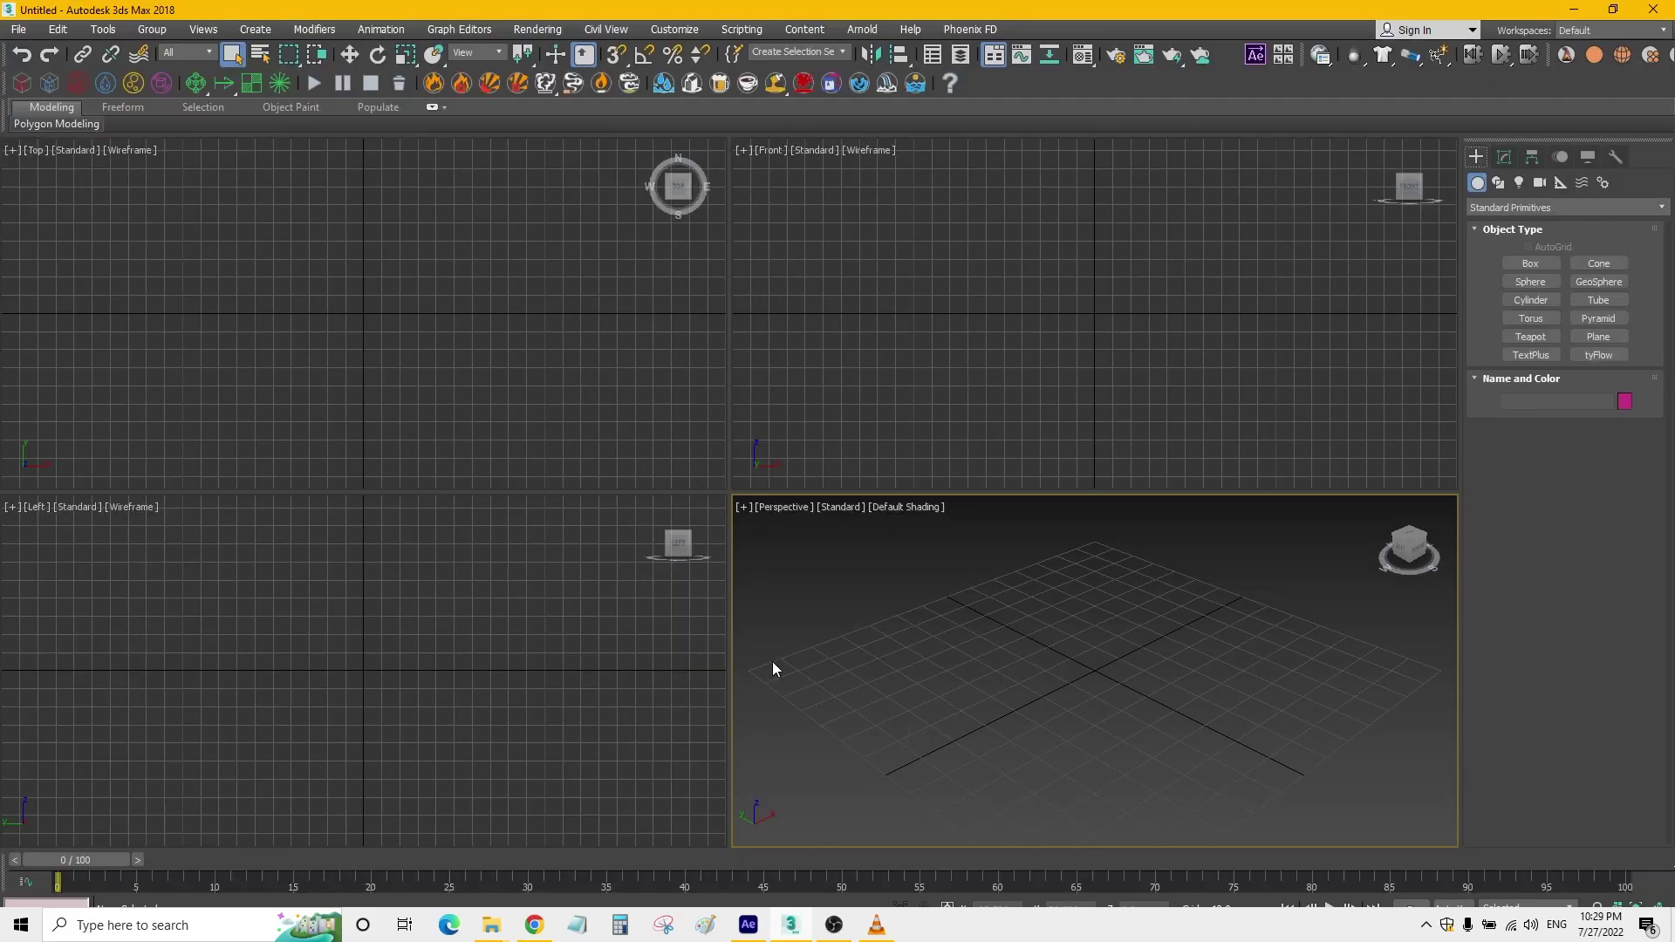
pyautogui.hotkey('alt', 'w')
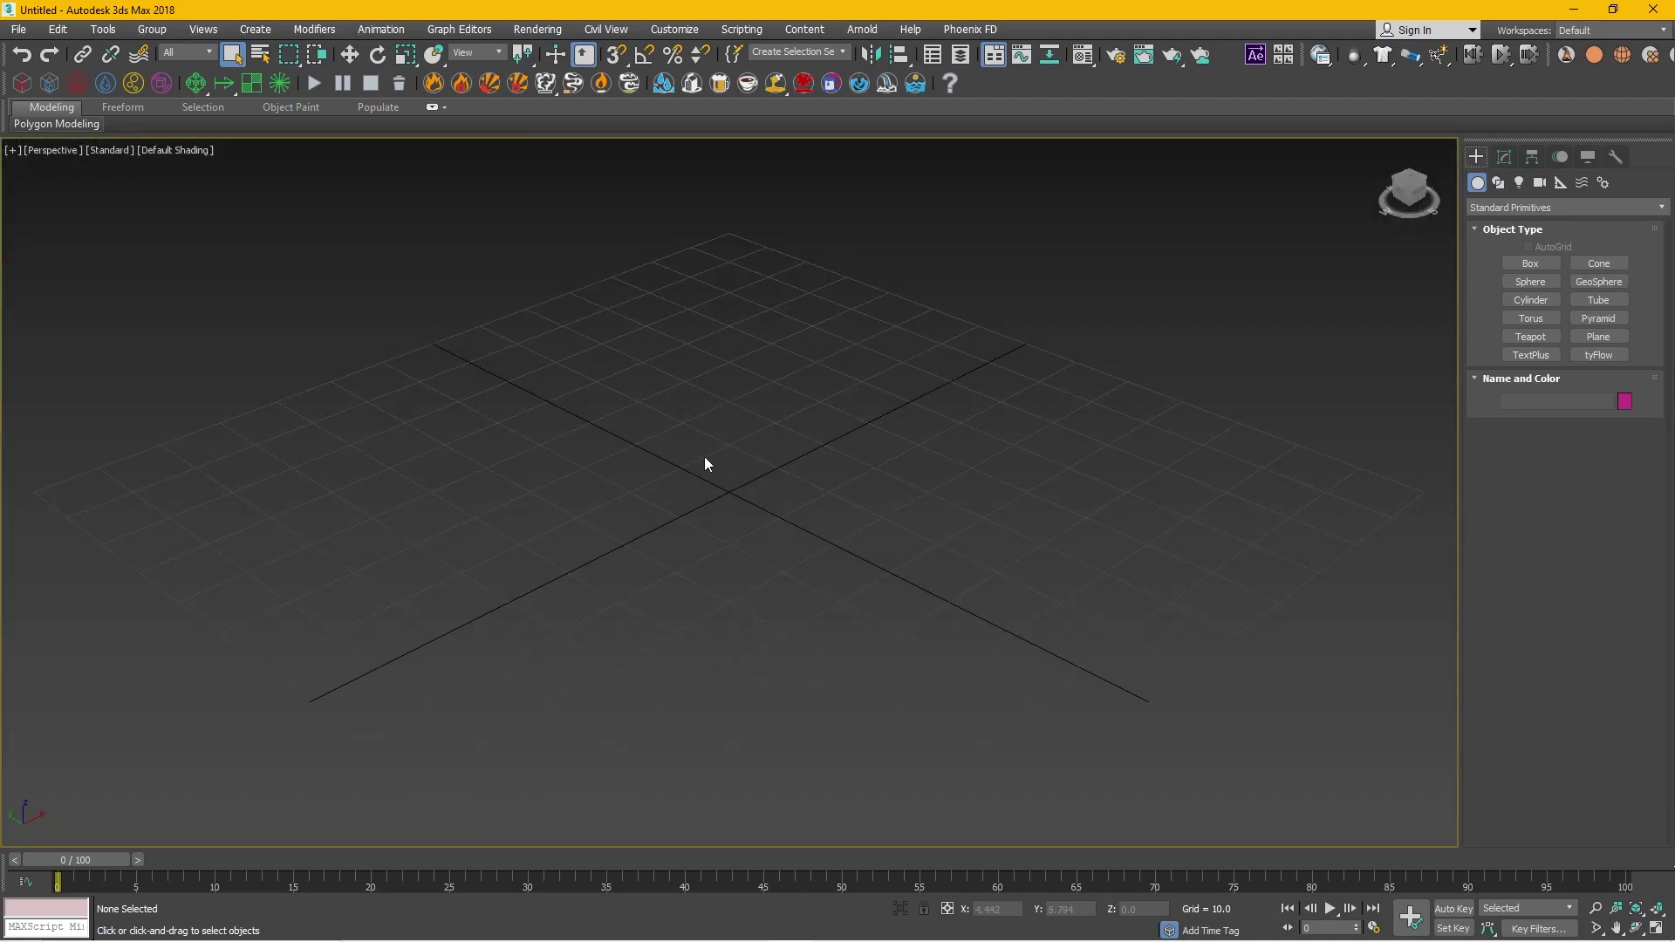
pyautogui.click(19, 29)
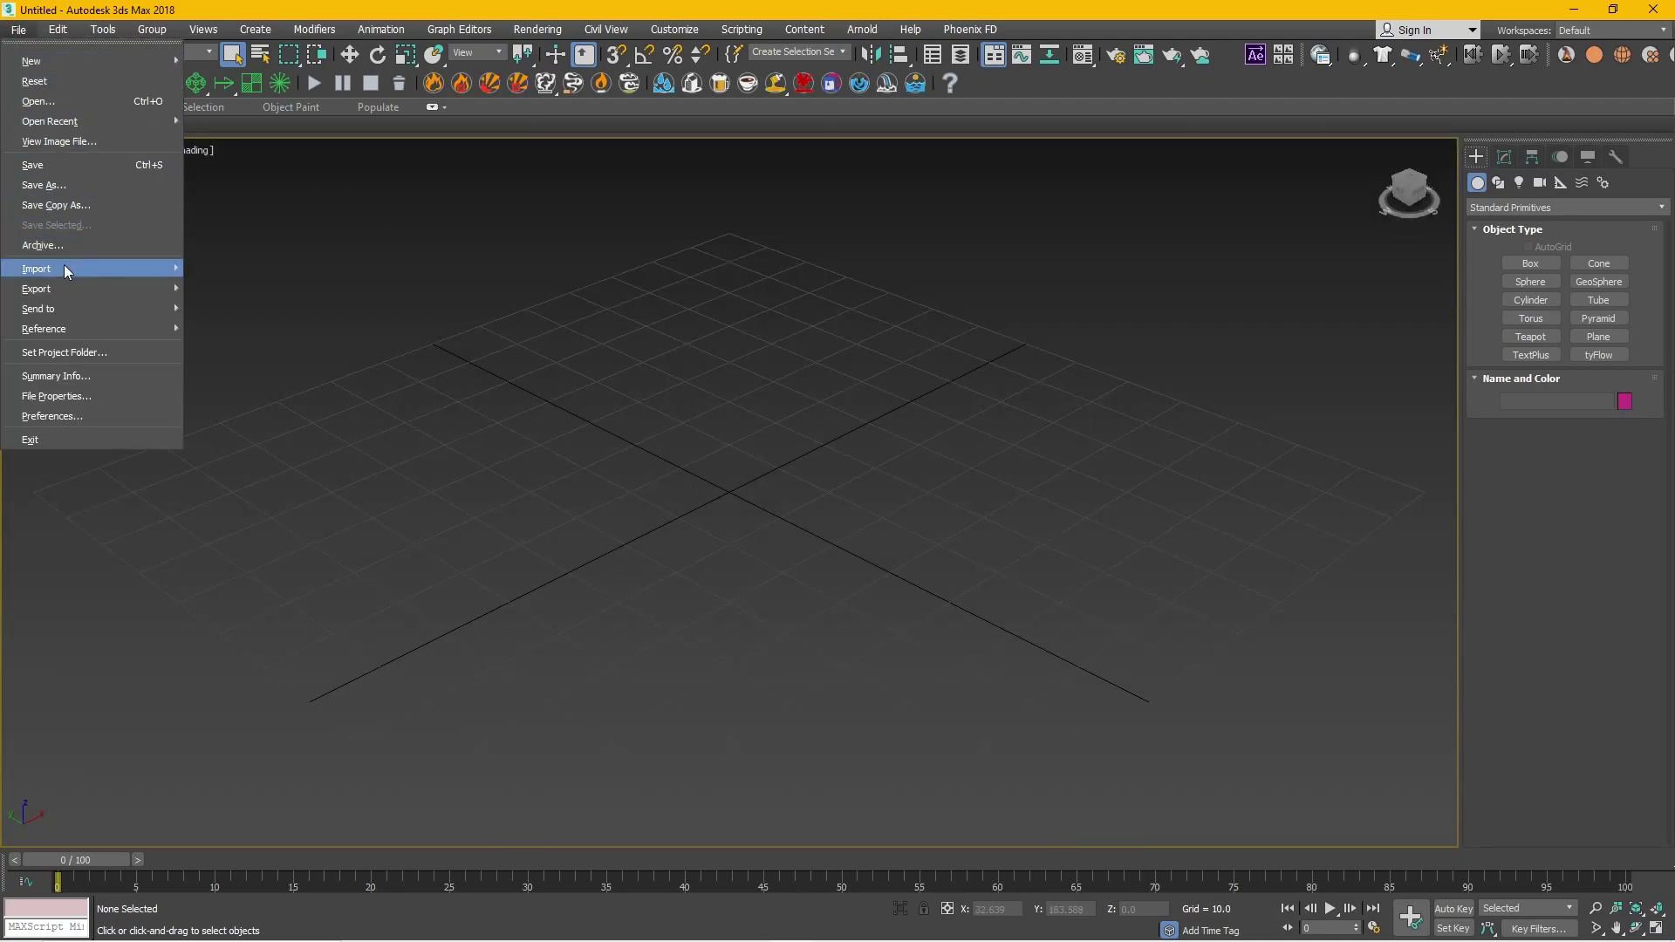
pyautogui.moveTo(88, 270)
pyautogui.click(219, 275)
pyautogui.doubleClick(161, 172)
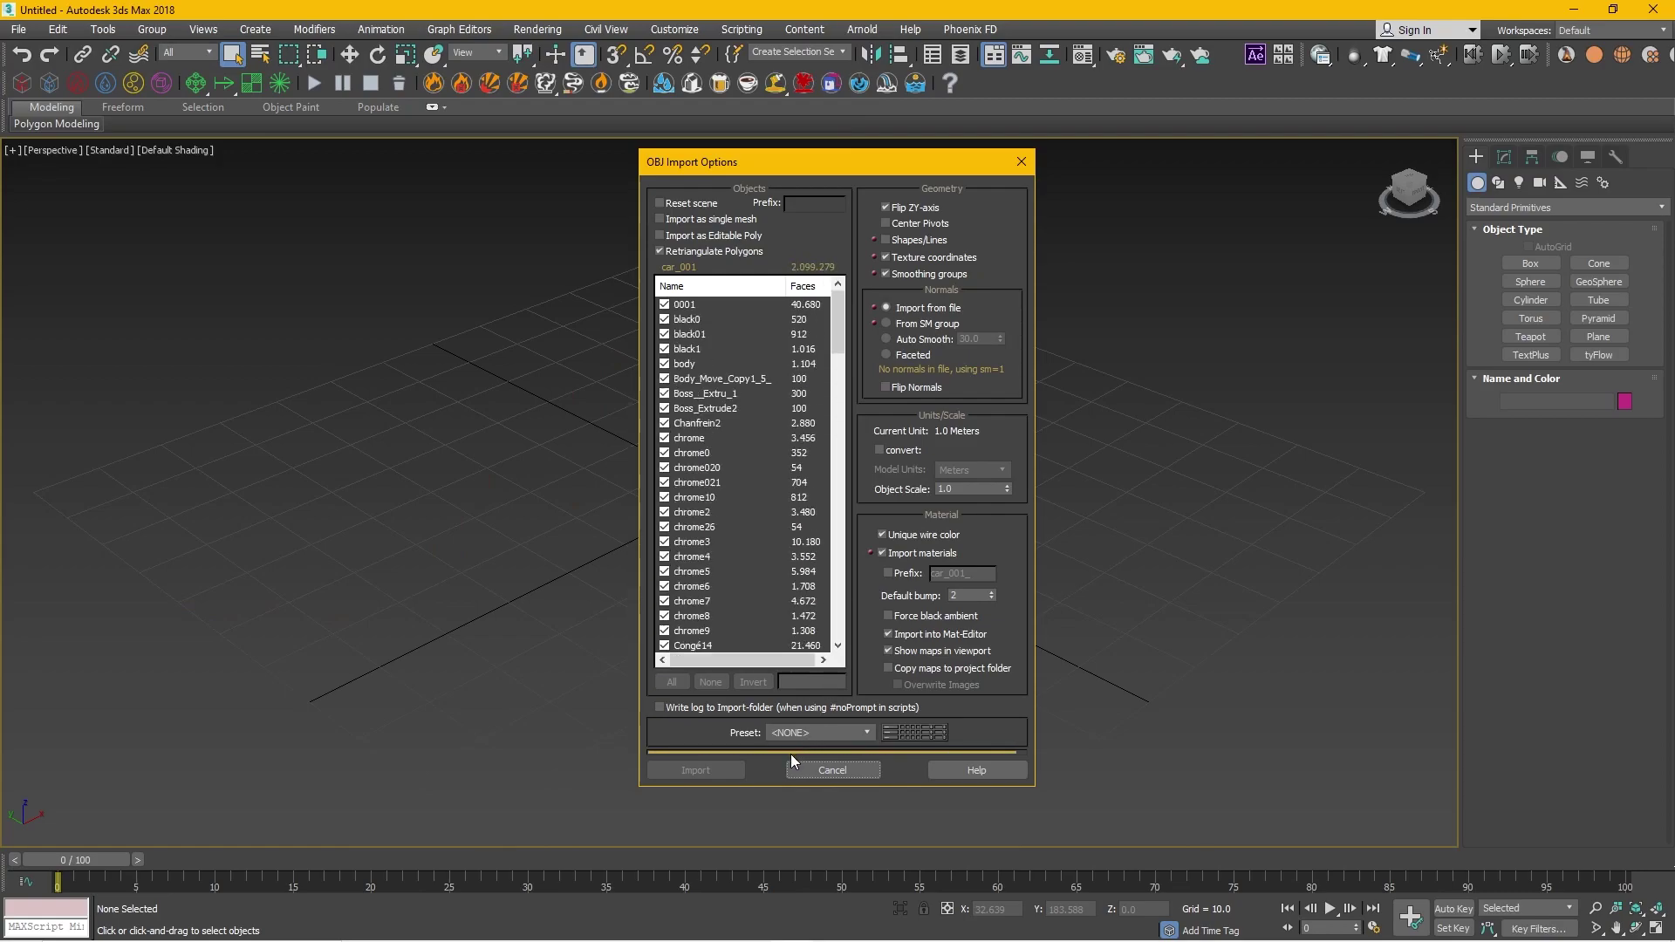
pyautogui.click(724, 768)
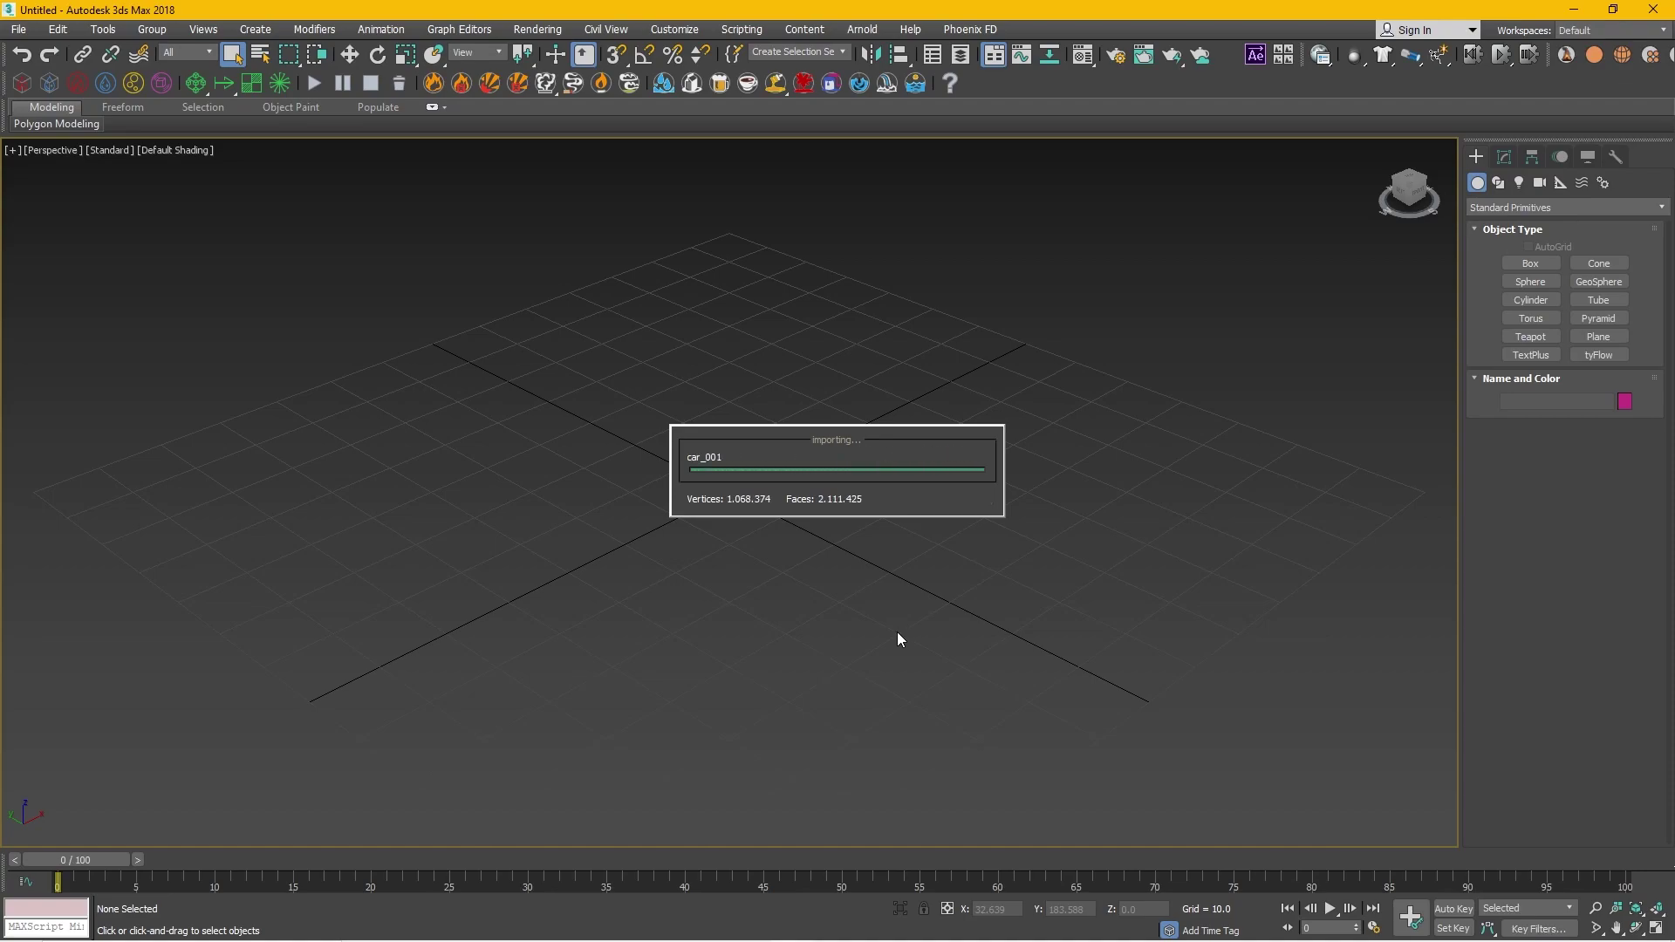
pyautogui.click(1026, 282)
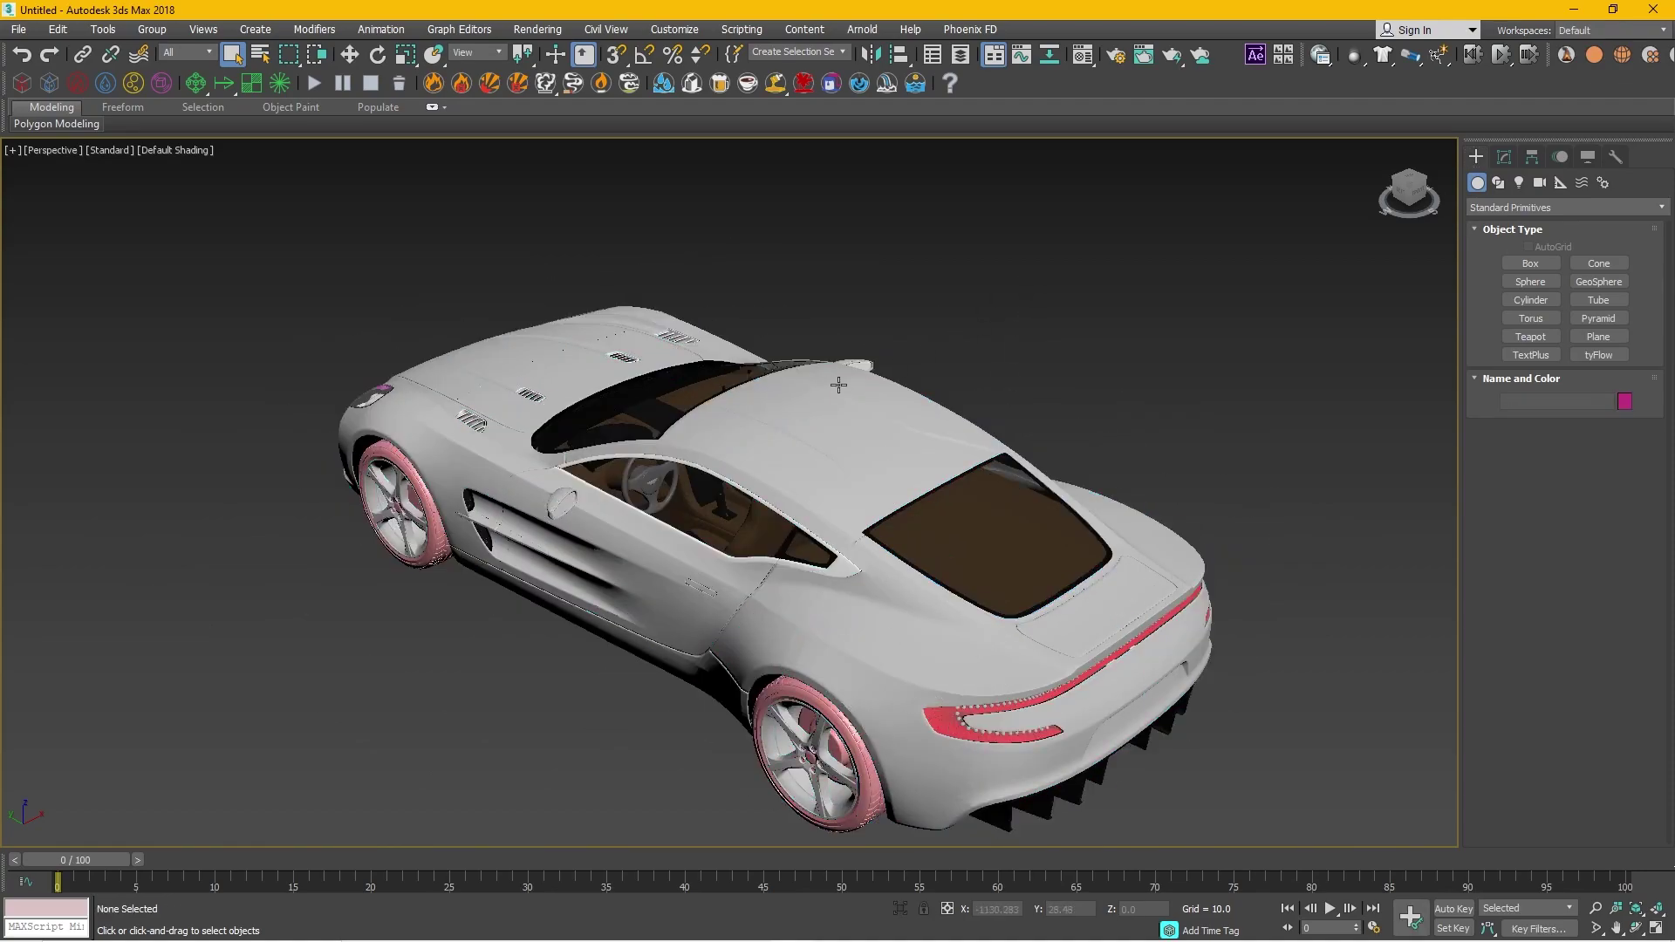
pyautogui.moveTo(1026, 282)
pyautogui.mouseDown()
pyautogui.moveTo(733, 424)
pyautogui.moveTo(867, 611)
pyautogui.mouseUp()
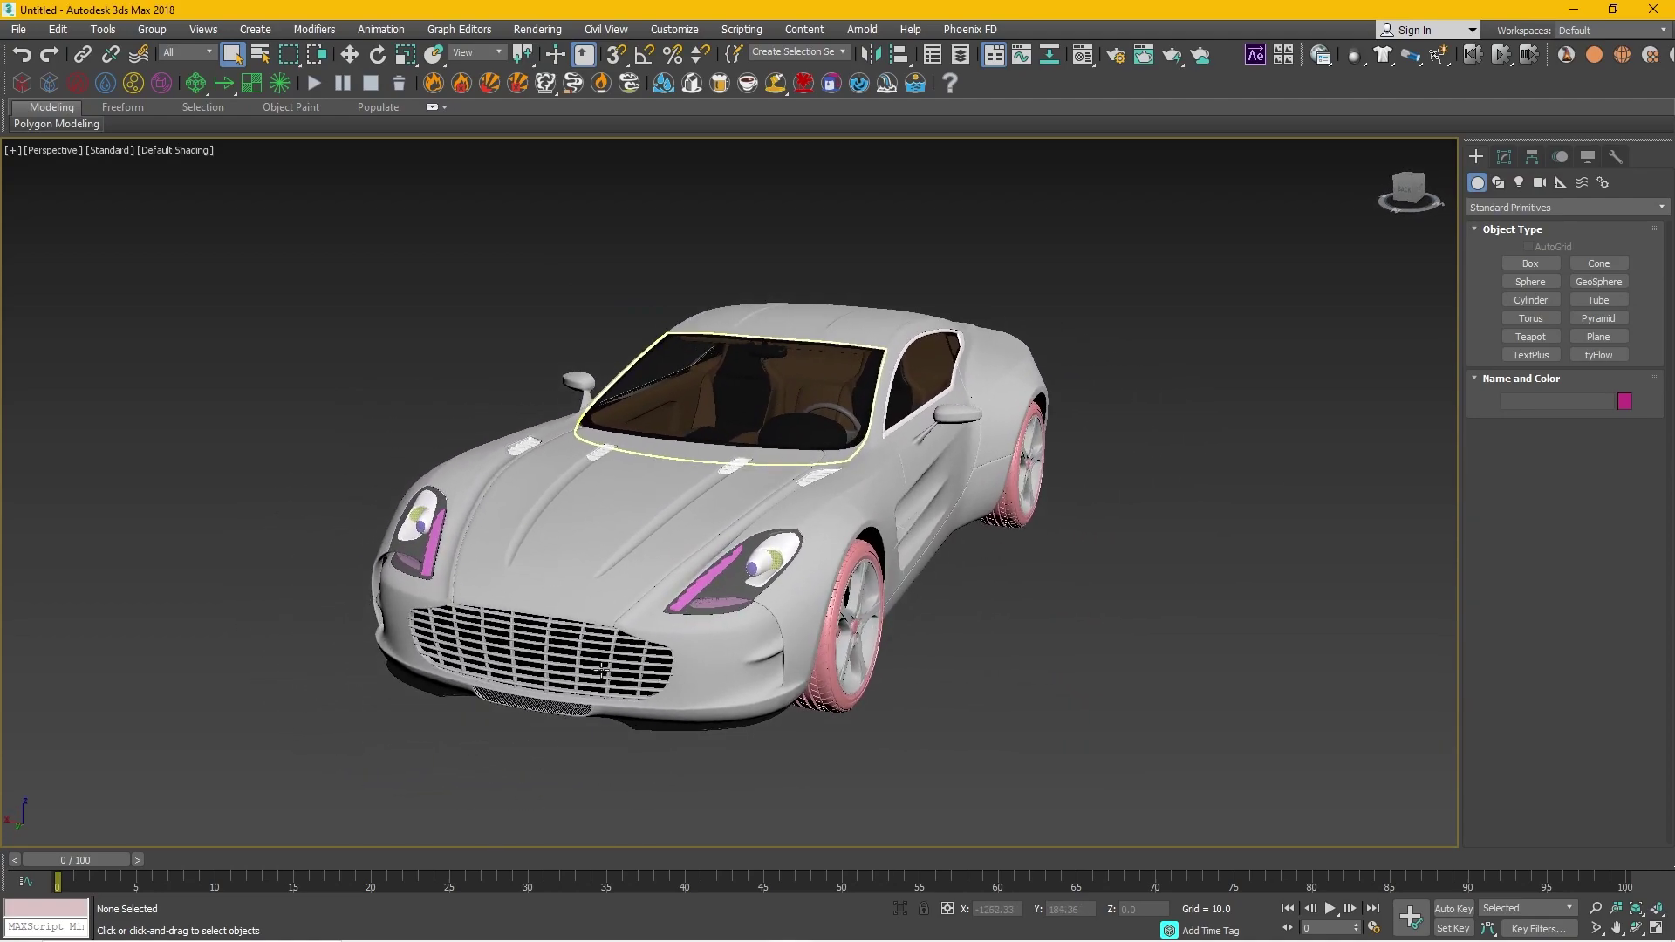
pyautogui.moveTo(715, 489); pyautogui.dragTo(778, 515)
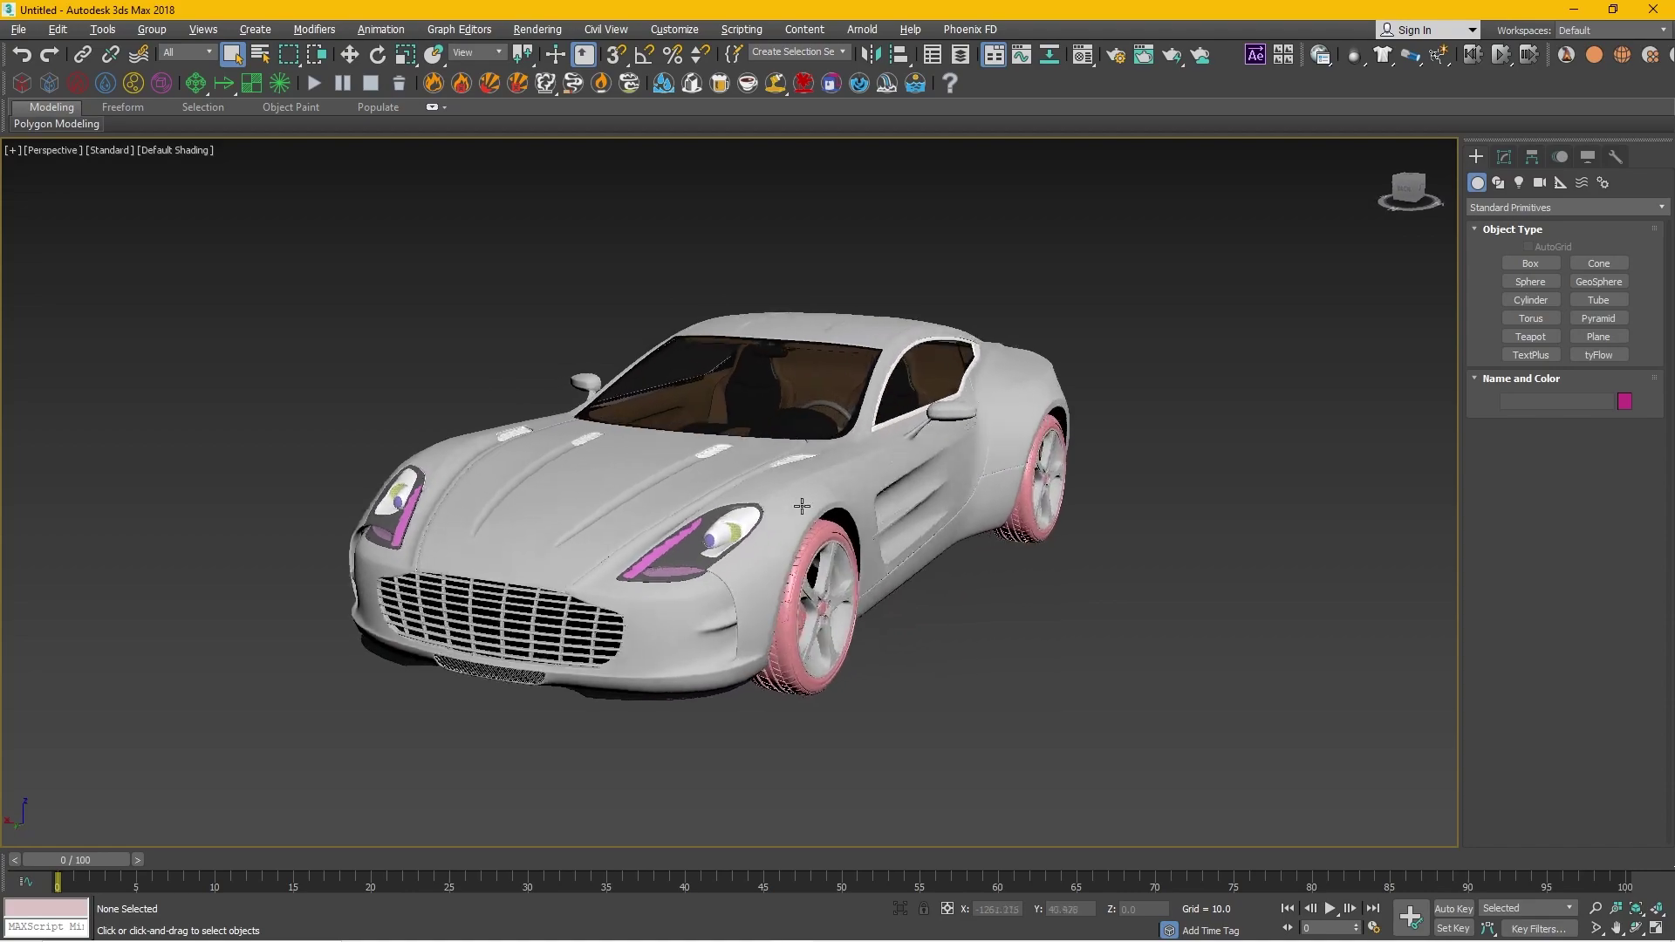
pyautogui.moveTo(778, 515); pyautogui.dragTo(995, 617)
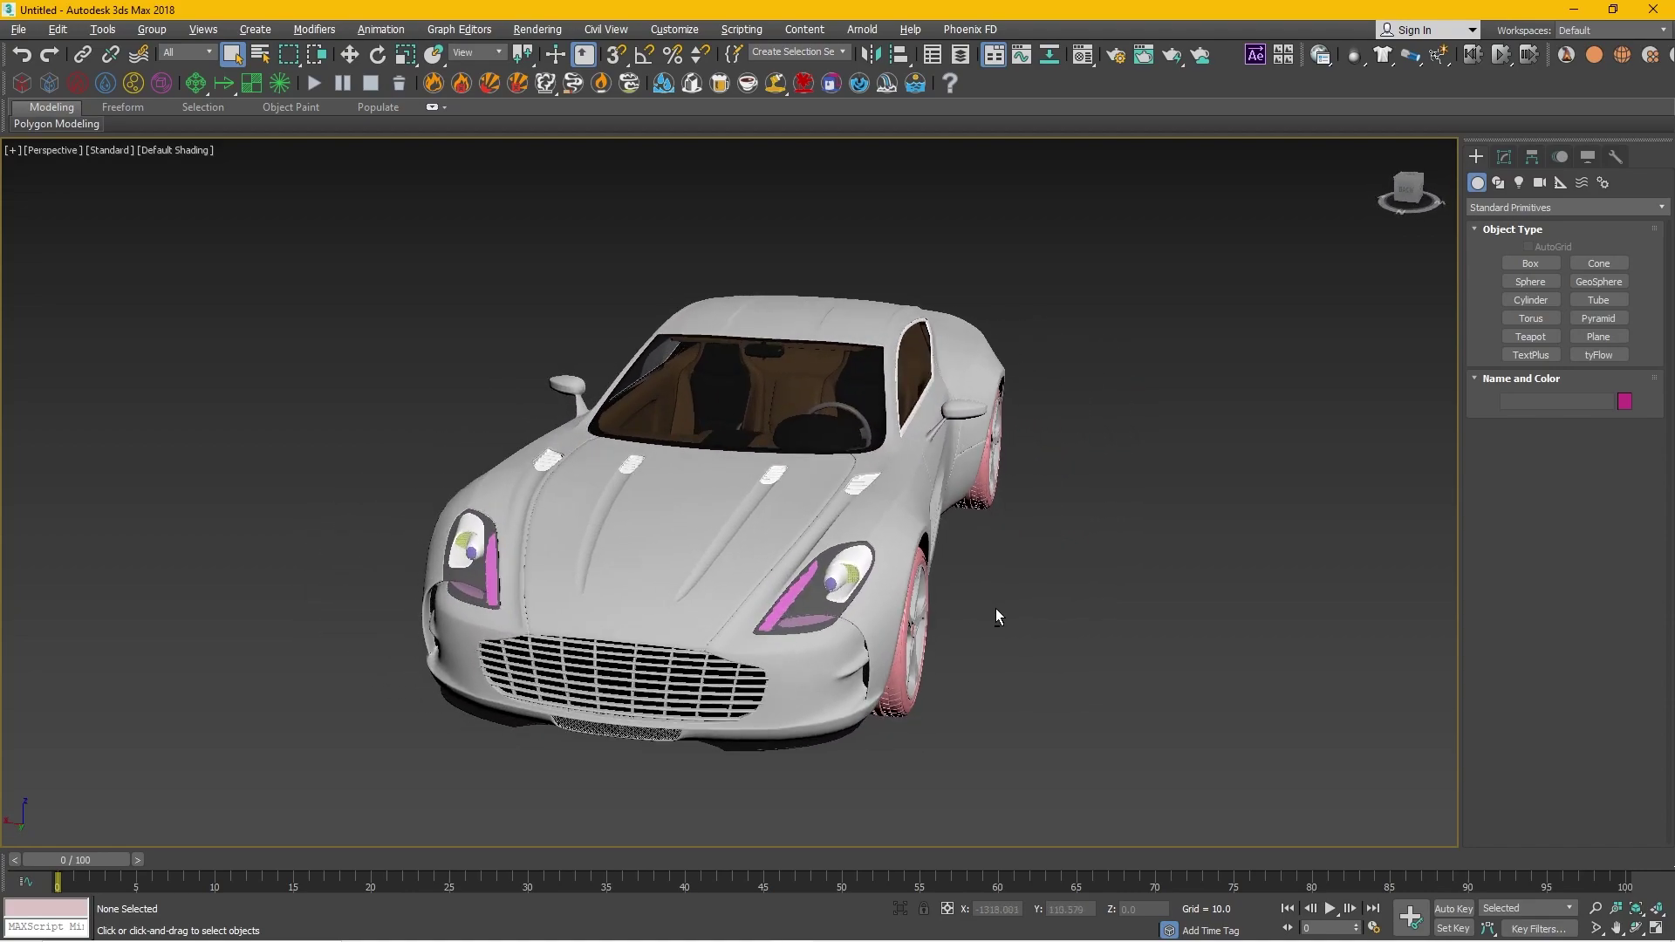
pyautogui.click(625, 530)
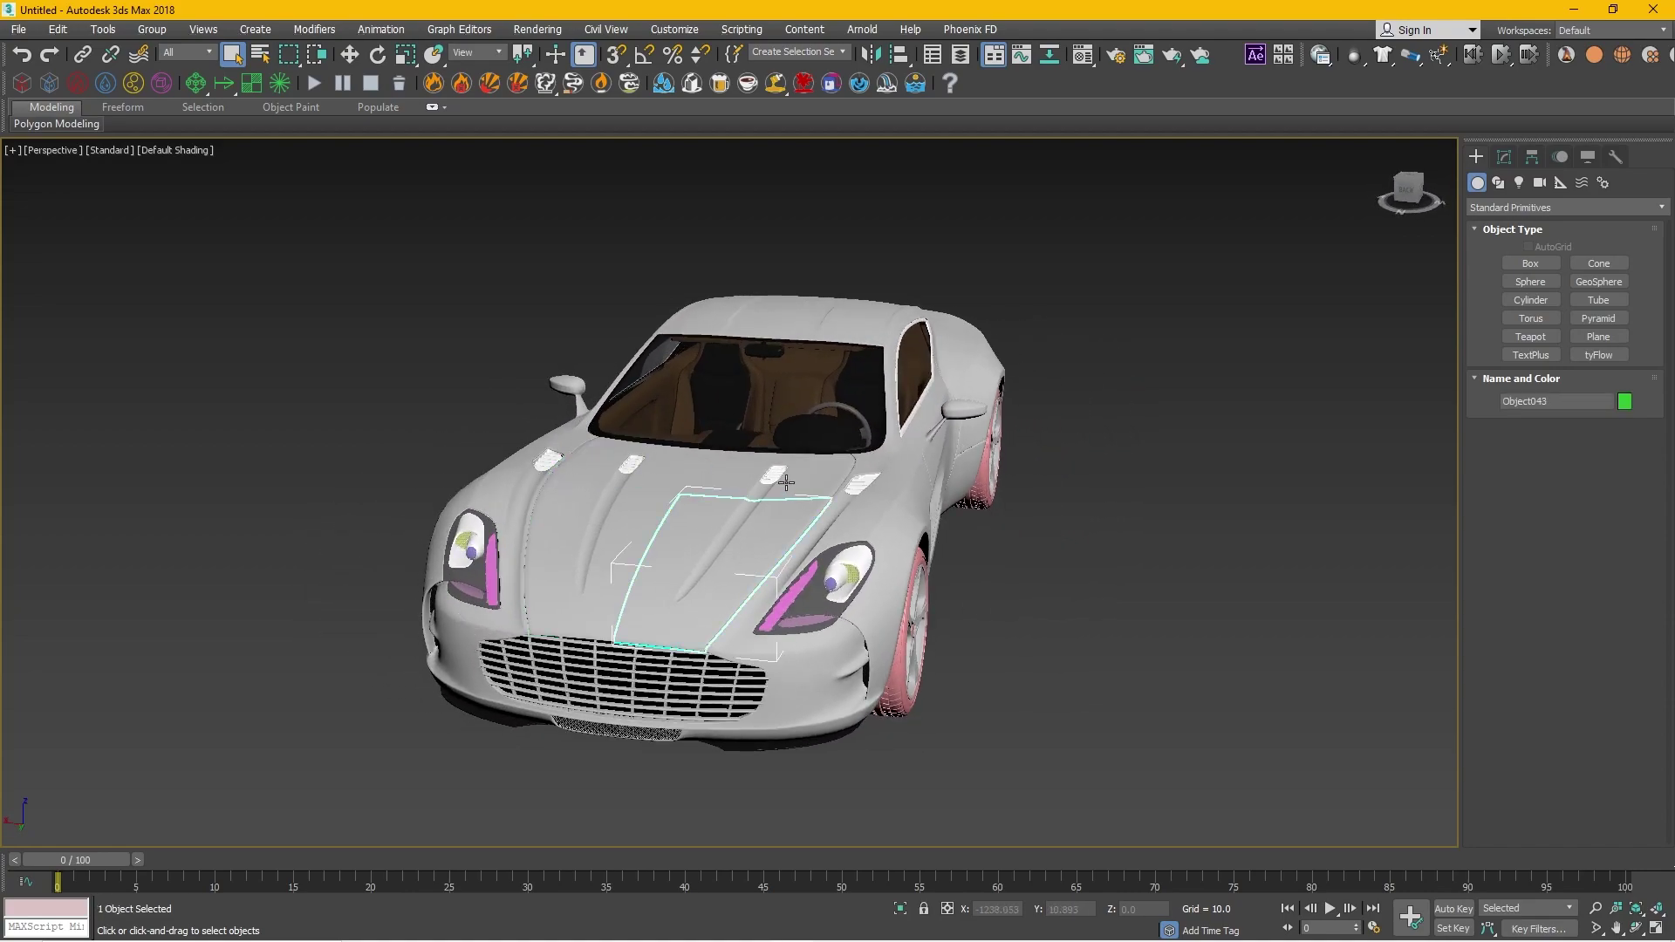
pyautogui.click(785, 482)
pyautogui.click(698, 562)
pyautogui.click(585, 551)
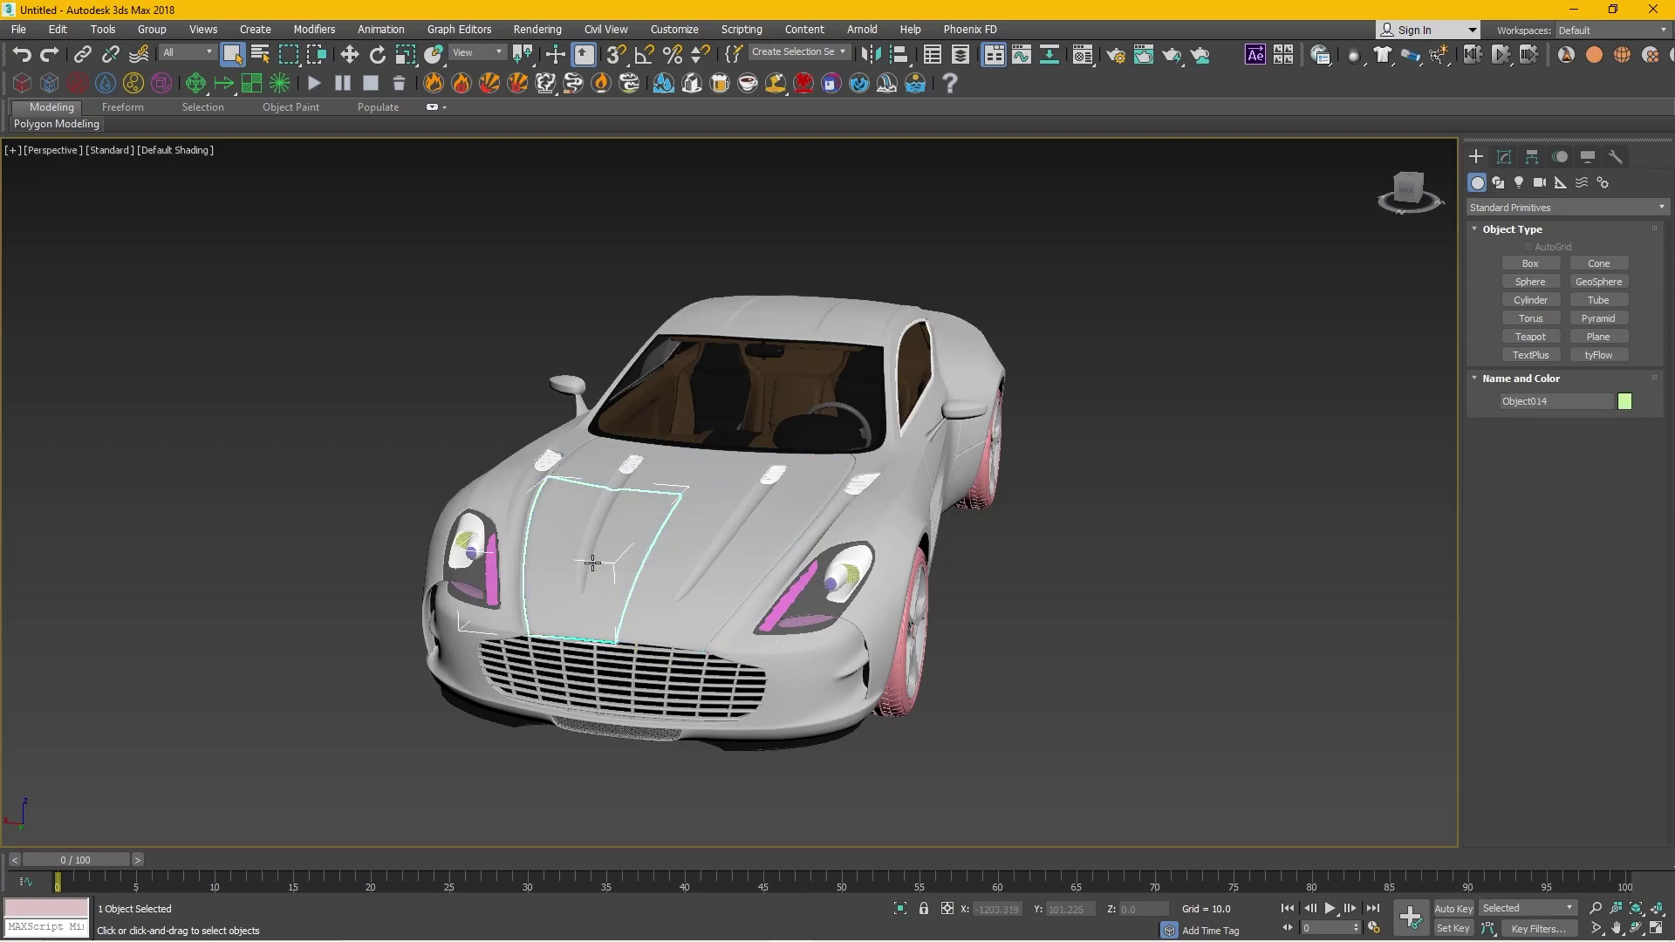
pyautogui.click(601, 555)
pyautogui.click(558, 572)
pyautogui.click(961, 658)
pyautogui.moveTo(820, 611); pyautogui.dragTo(1043, 668)
pyautogui.click(950, 627)
pyautogui.press('w')
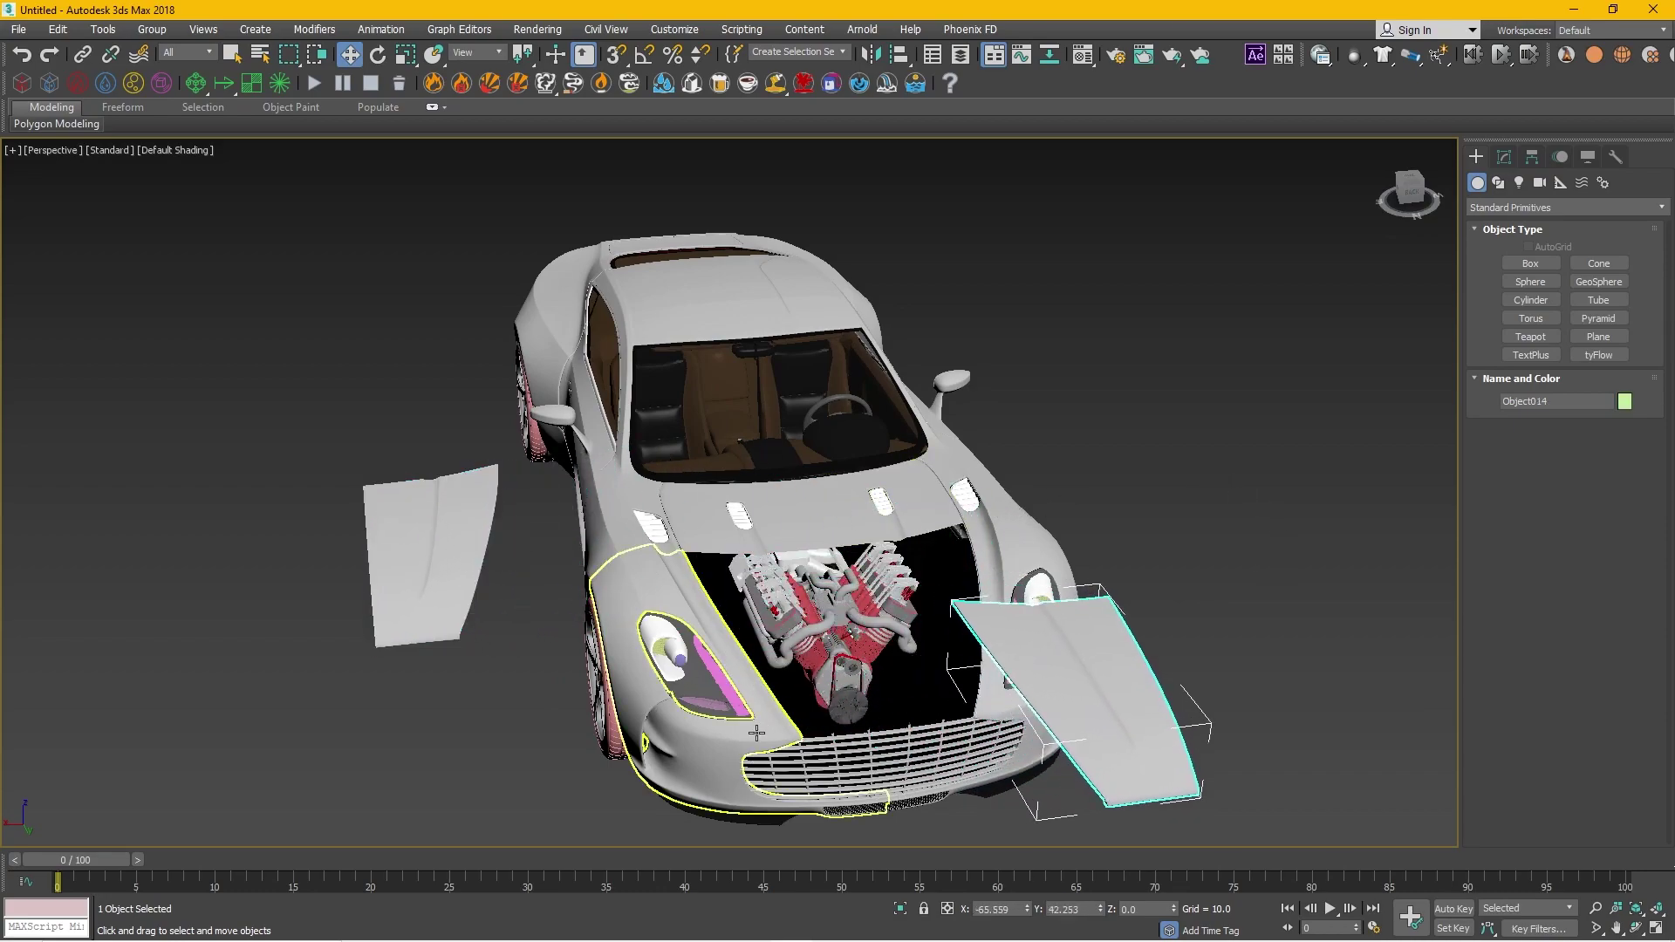
pyautogui.moveTo(789, 707); pyautogui.dragTo(879, 582)
pyautogui.hotkey('ctrl', 'z')
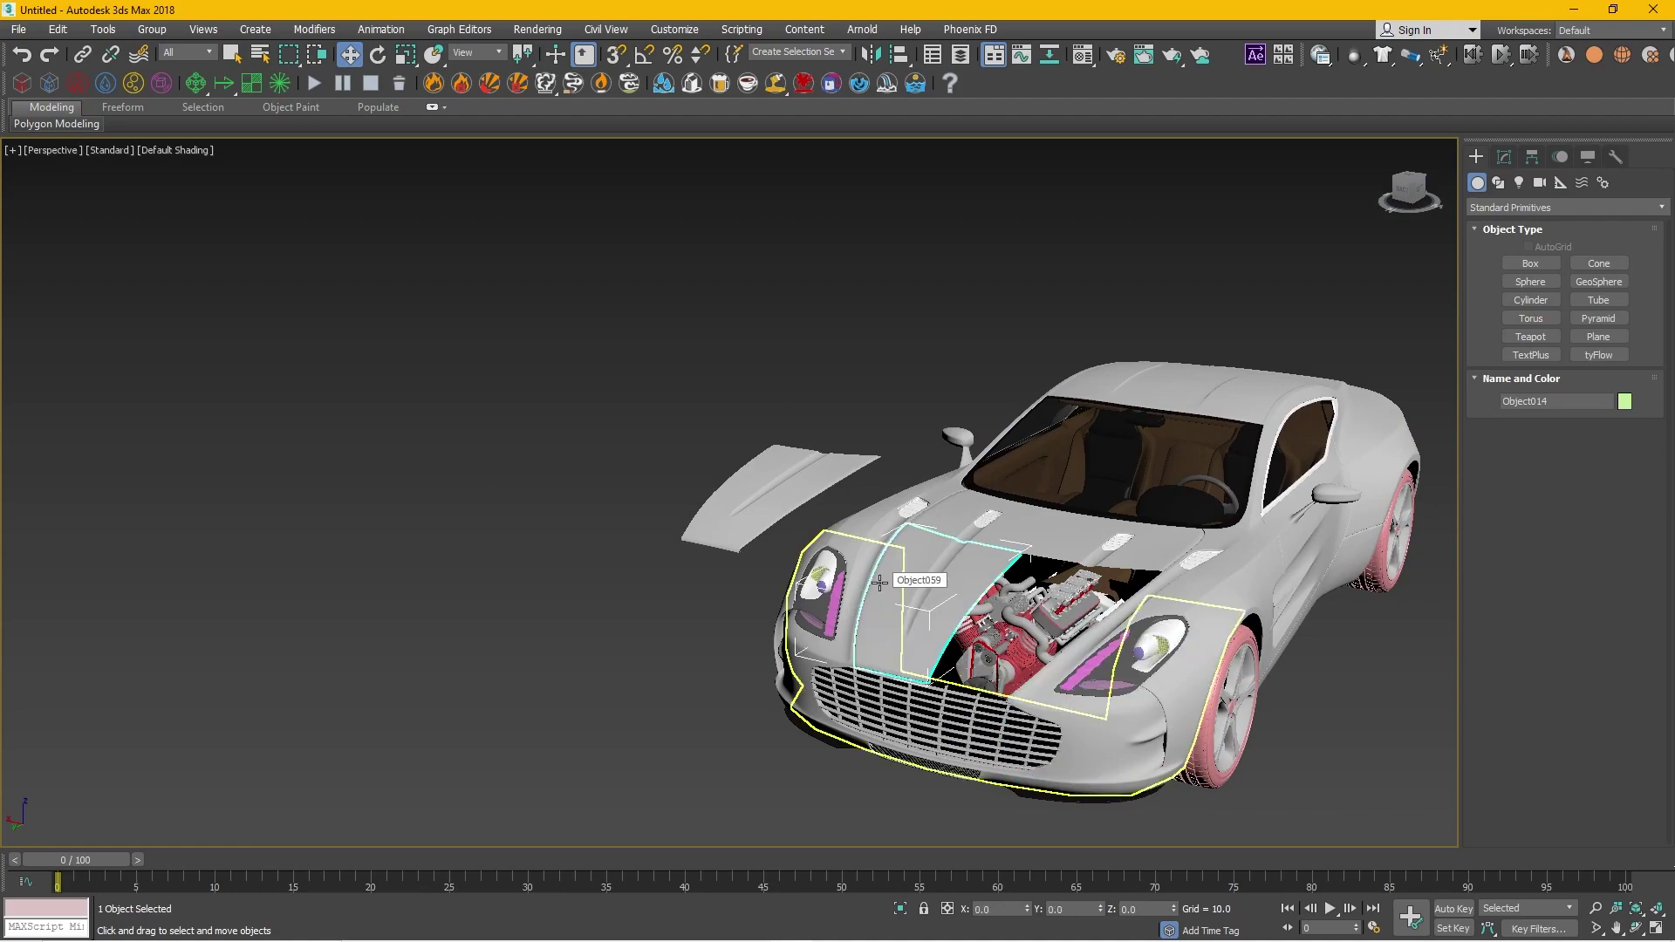
pyautogui.hotkey('ctrl', 'z')
pyautogui.hotkey('ctrl', 'z')
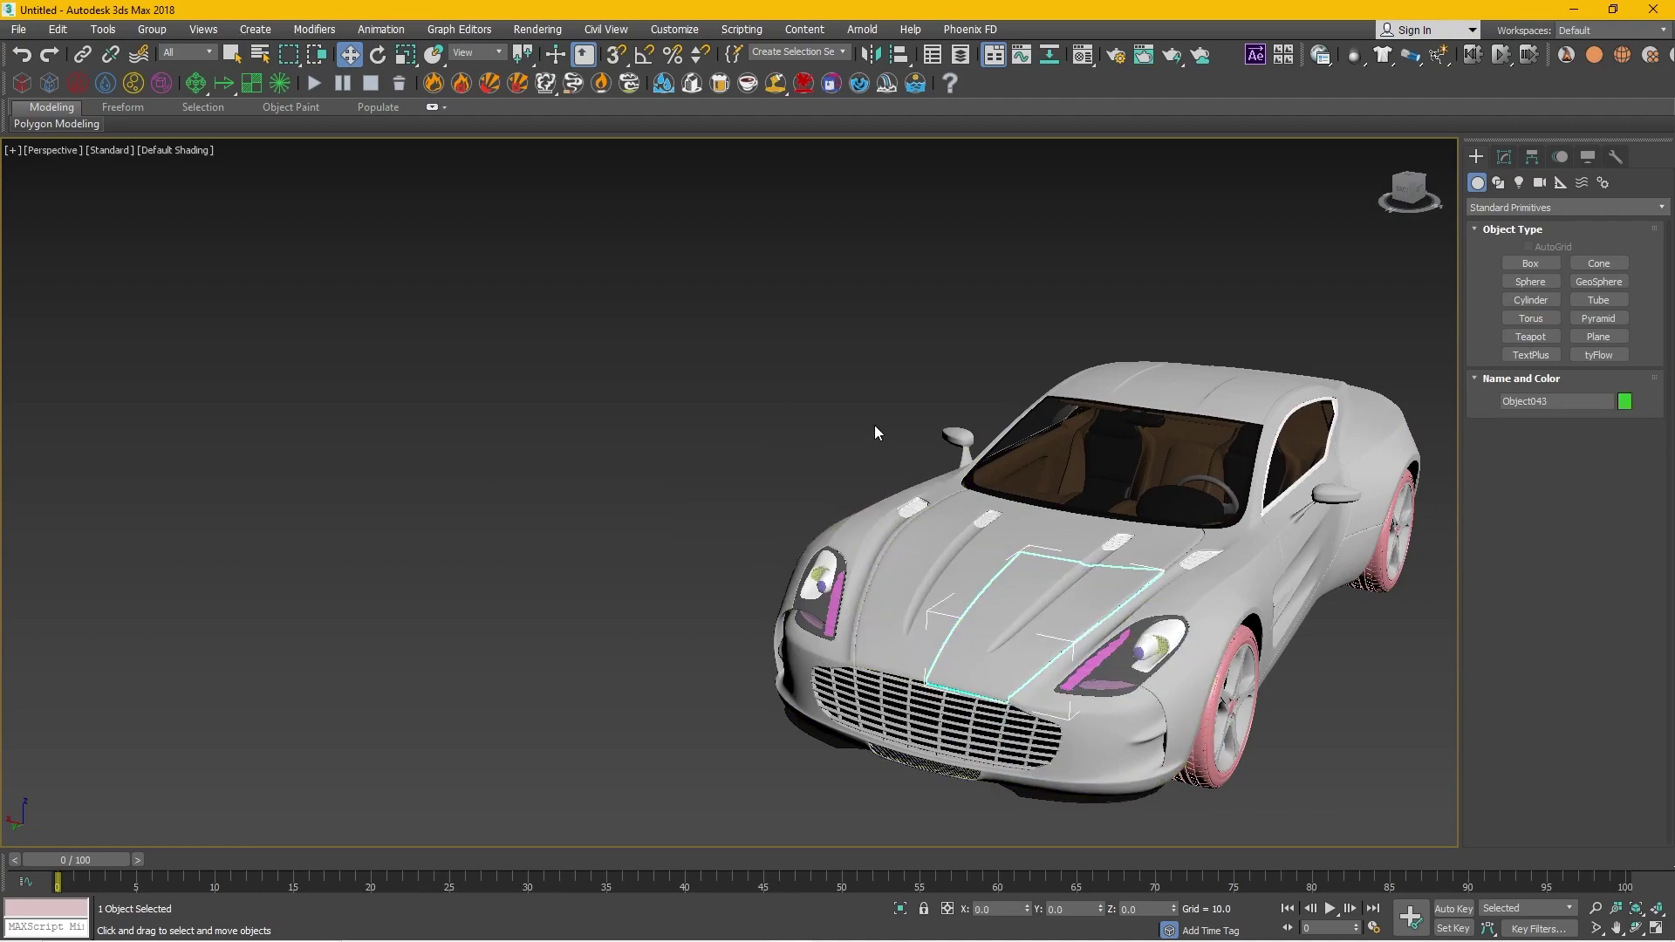
pyautogui.hotkey('ctrl', 'alt', 'z')
pyautogui.click(1078, 598)
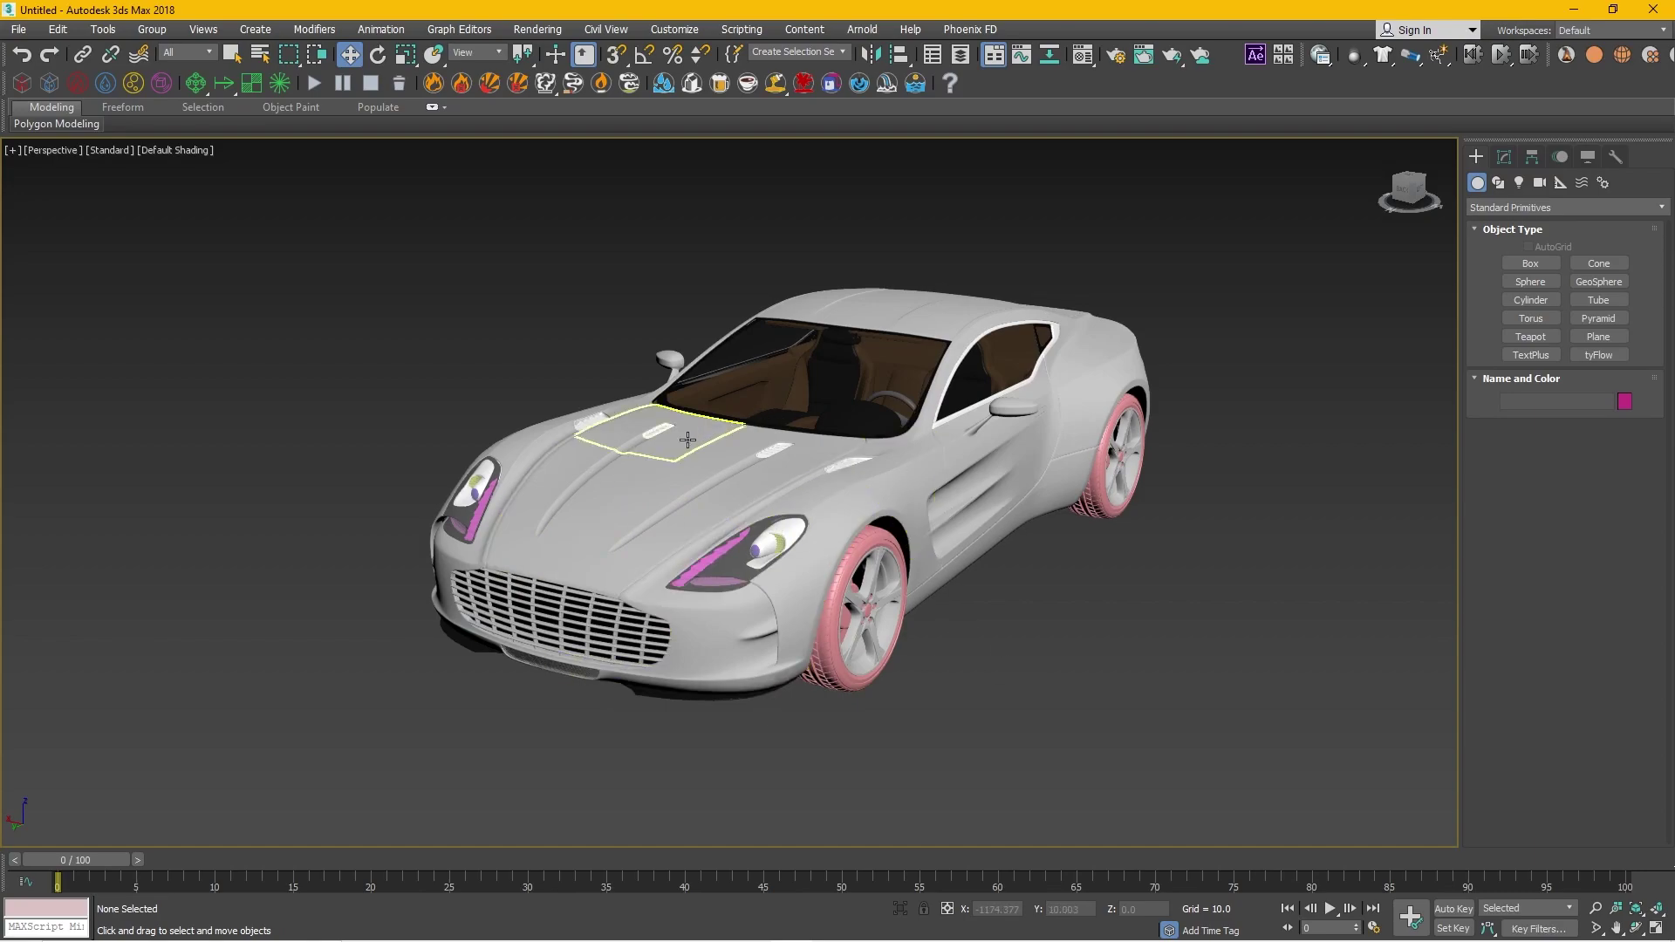
pyautogui.scroll(3, 641, 462)
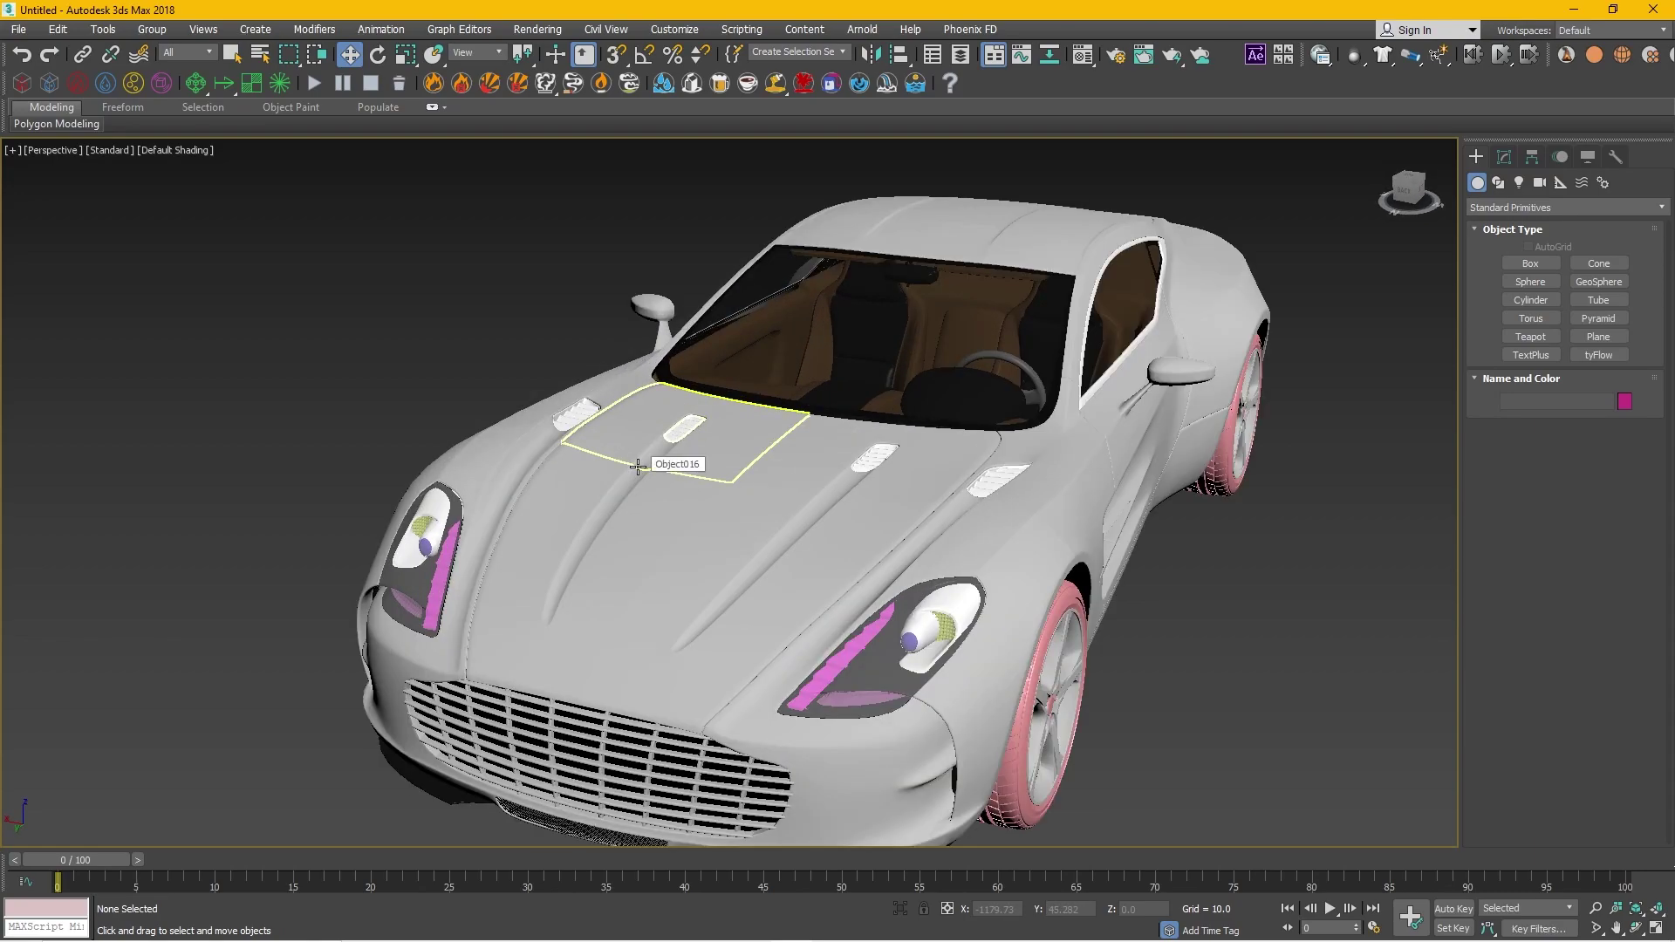
pyautogui.moveTo(638, 467); pyautogui.dragTo(785, 518)
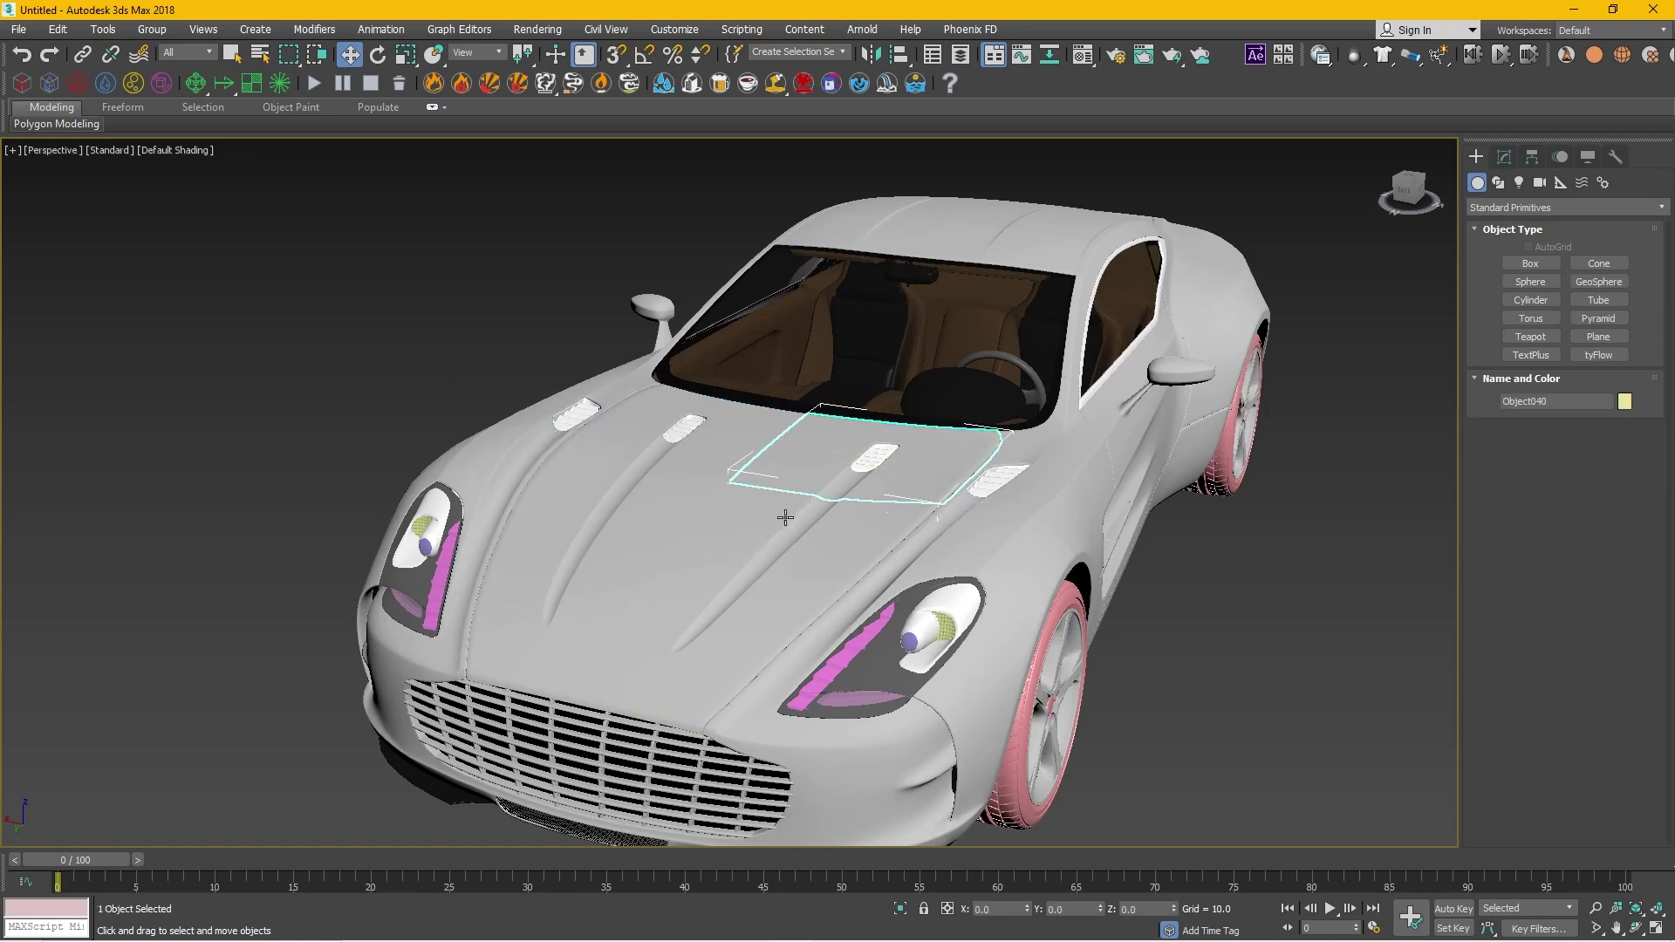
pyautogui.click(571, 580)
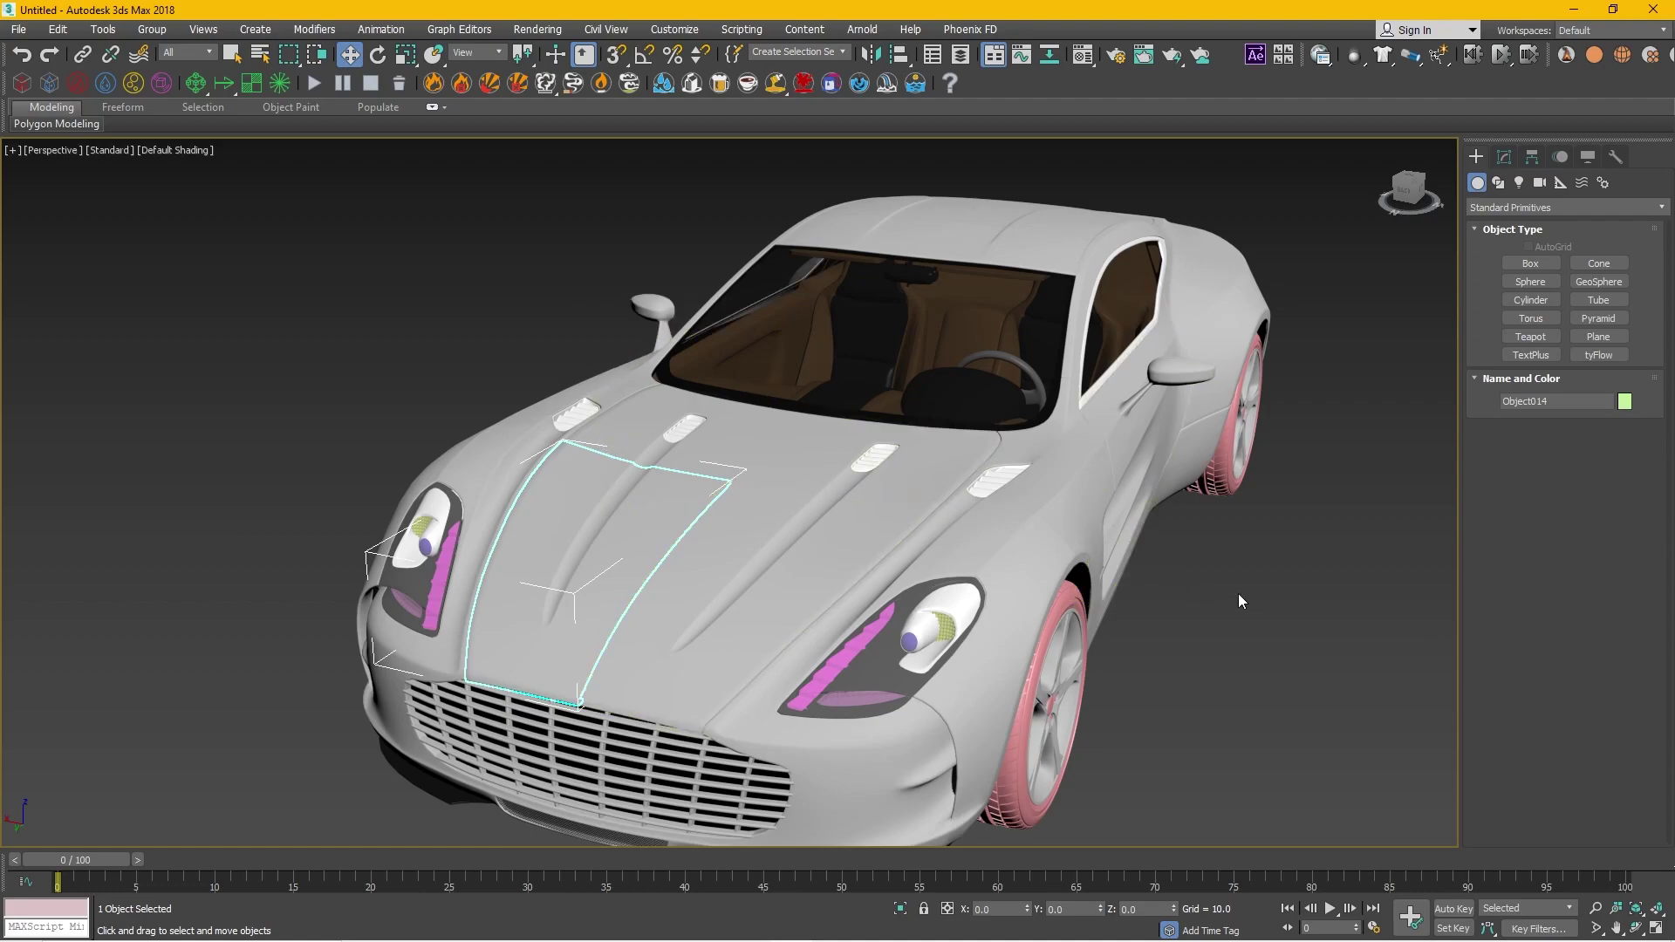
pyautogui.click(949, 546)
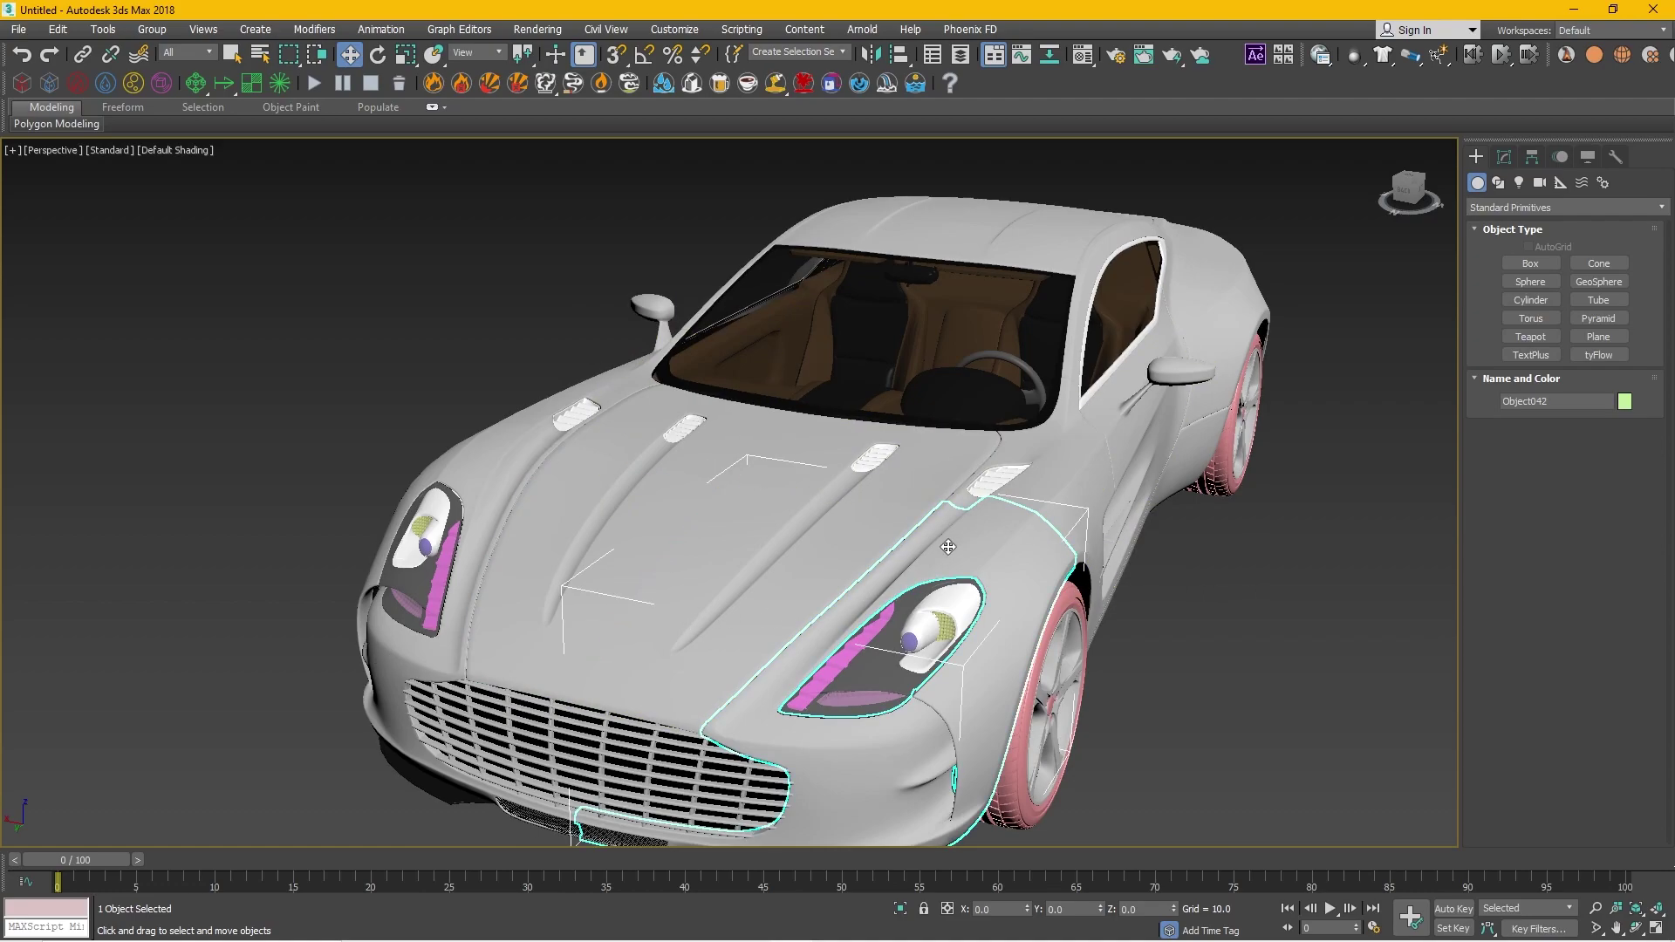
pyautogui.click(1161, 430)
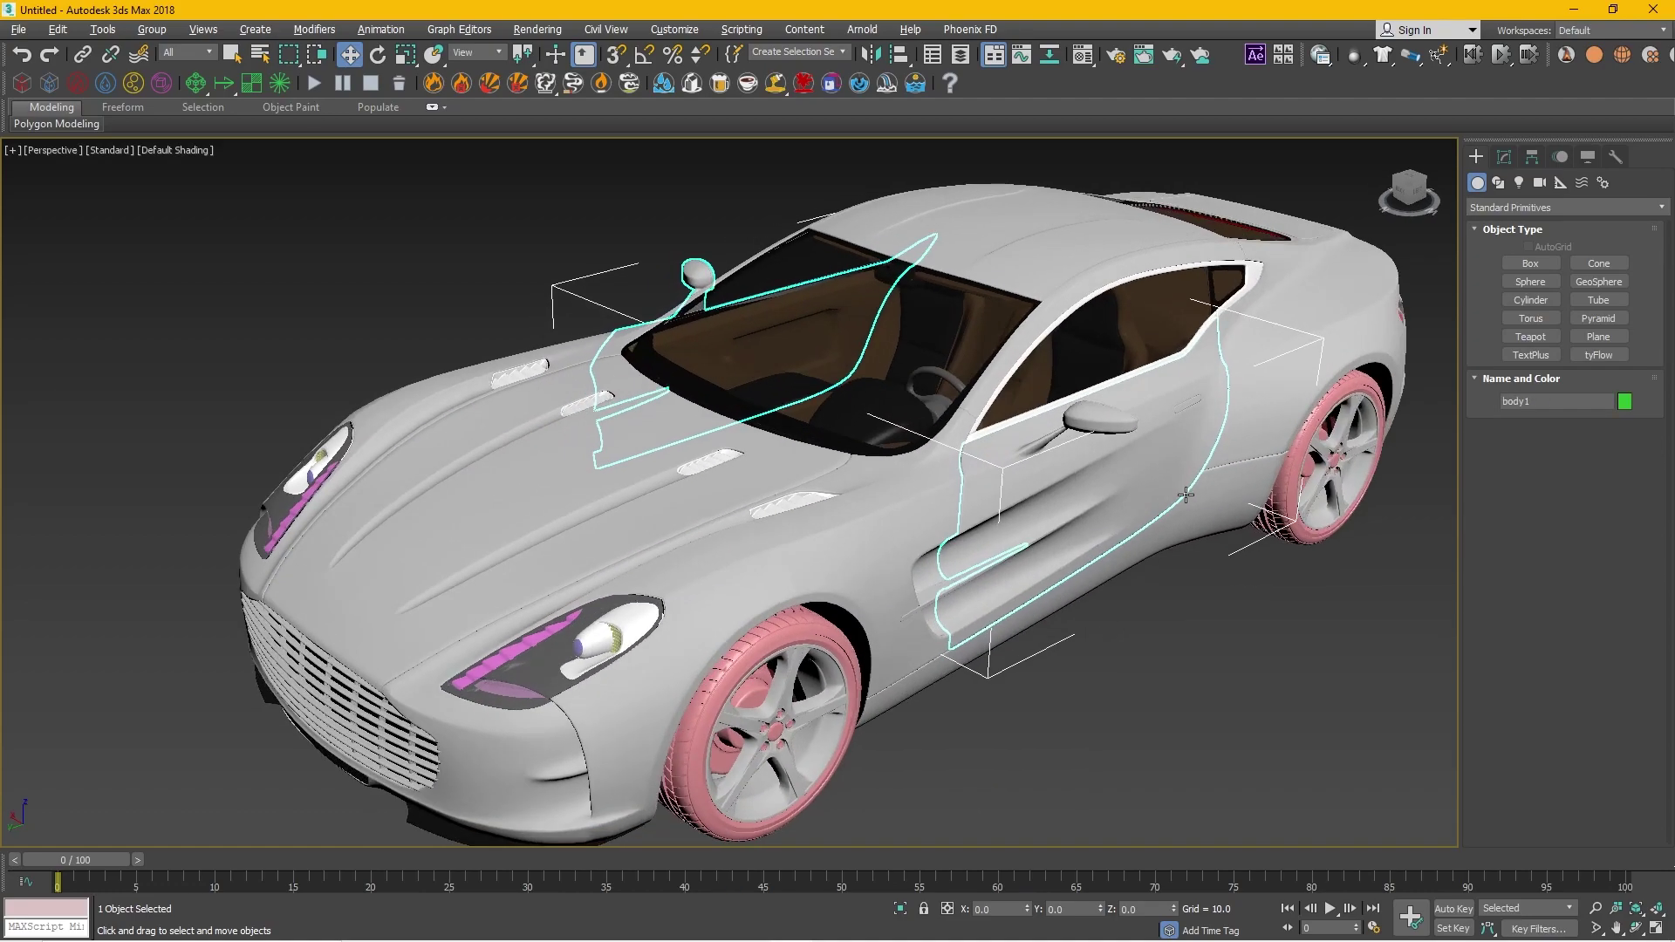
pyautogui.click(1108, 244)
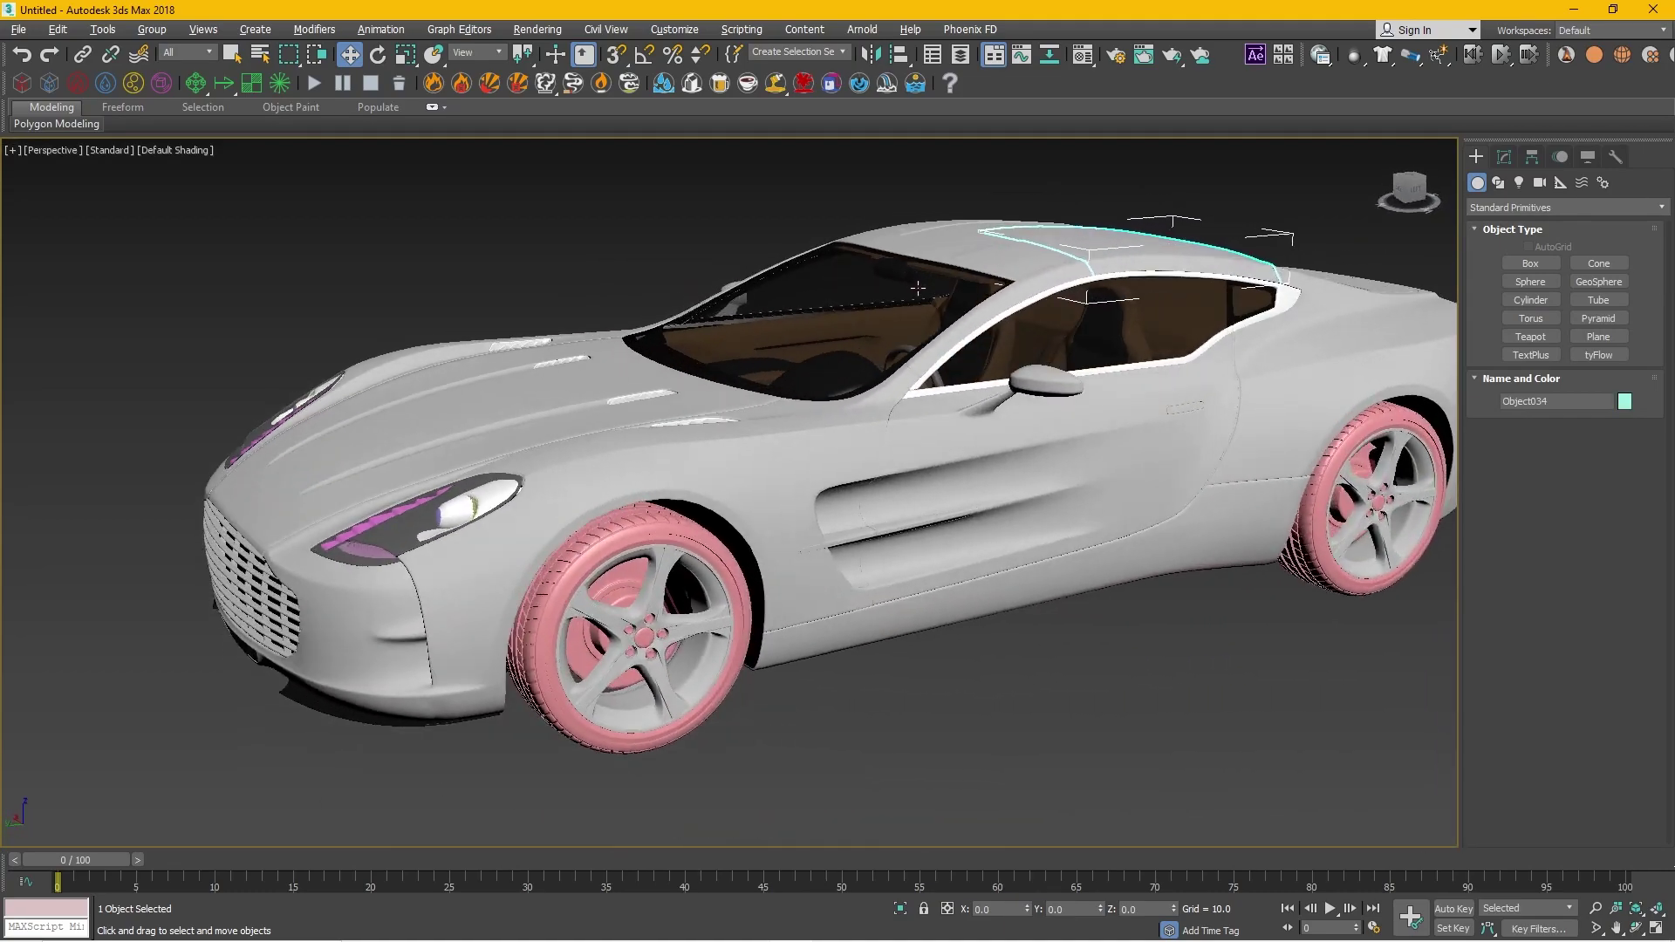
pyautogui.moveTo(918, 287); pyautogui.dragTo(788, 375)
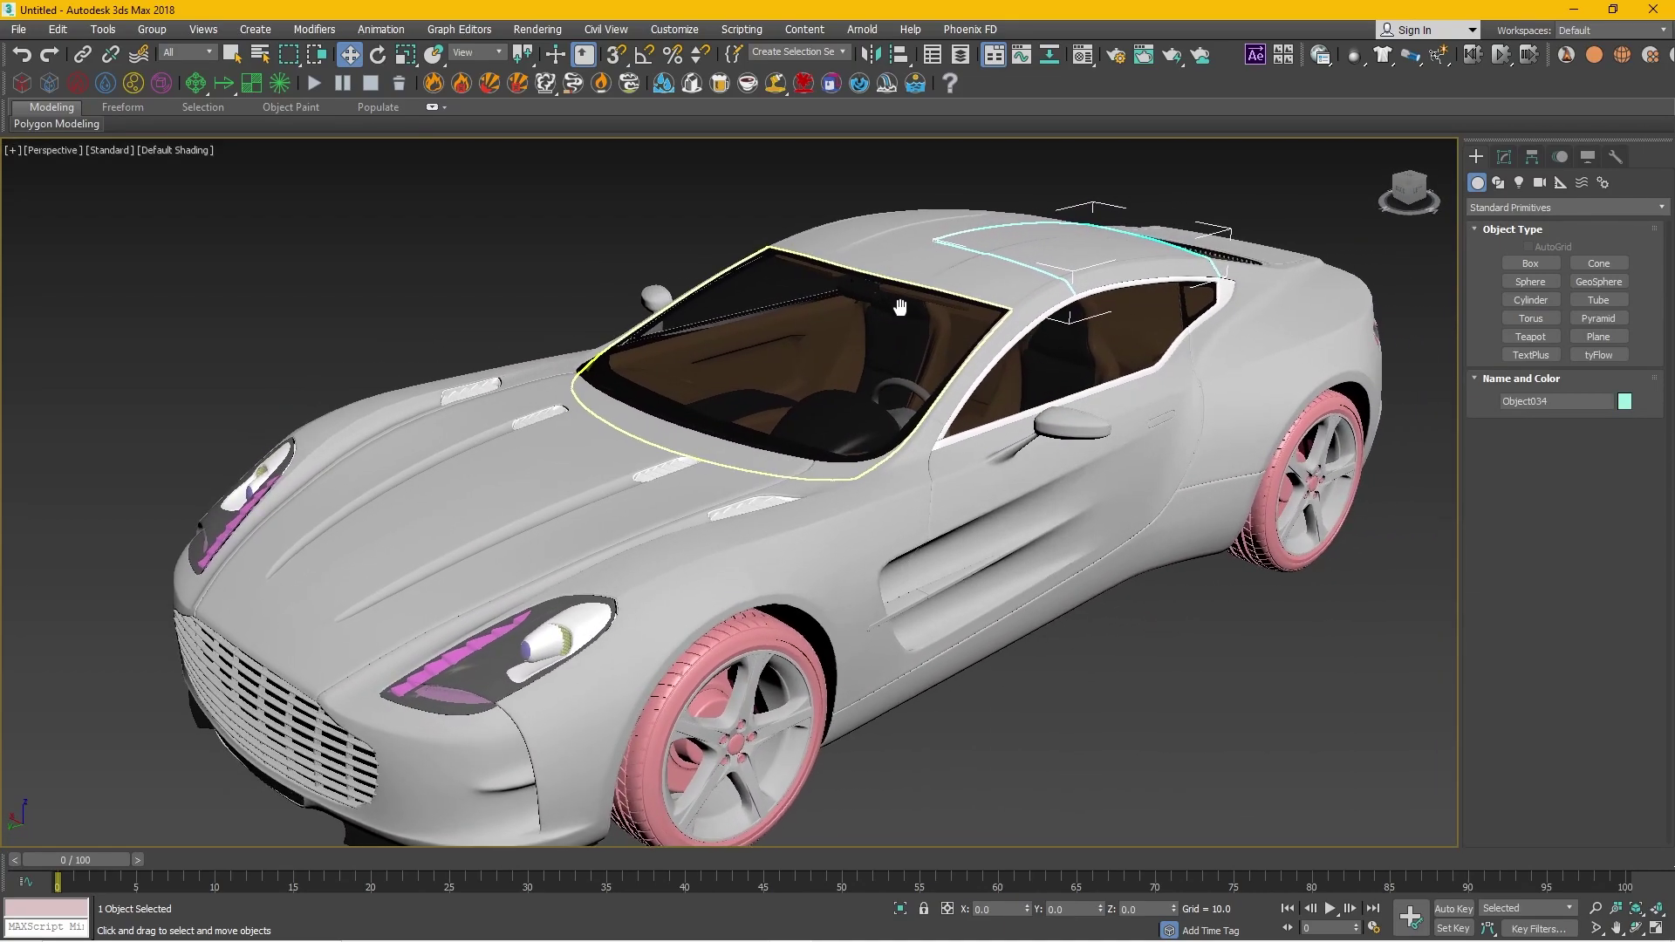
pyautogui.scroll(-3, 788, 376)
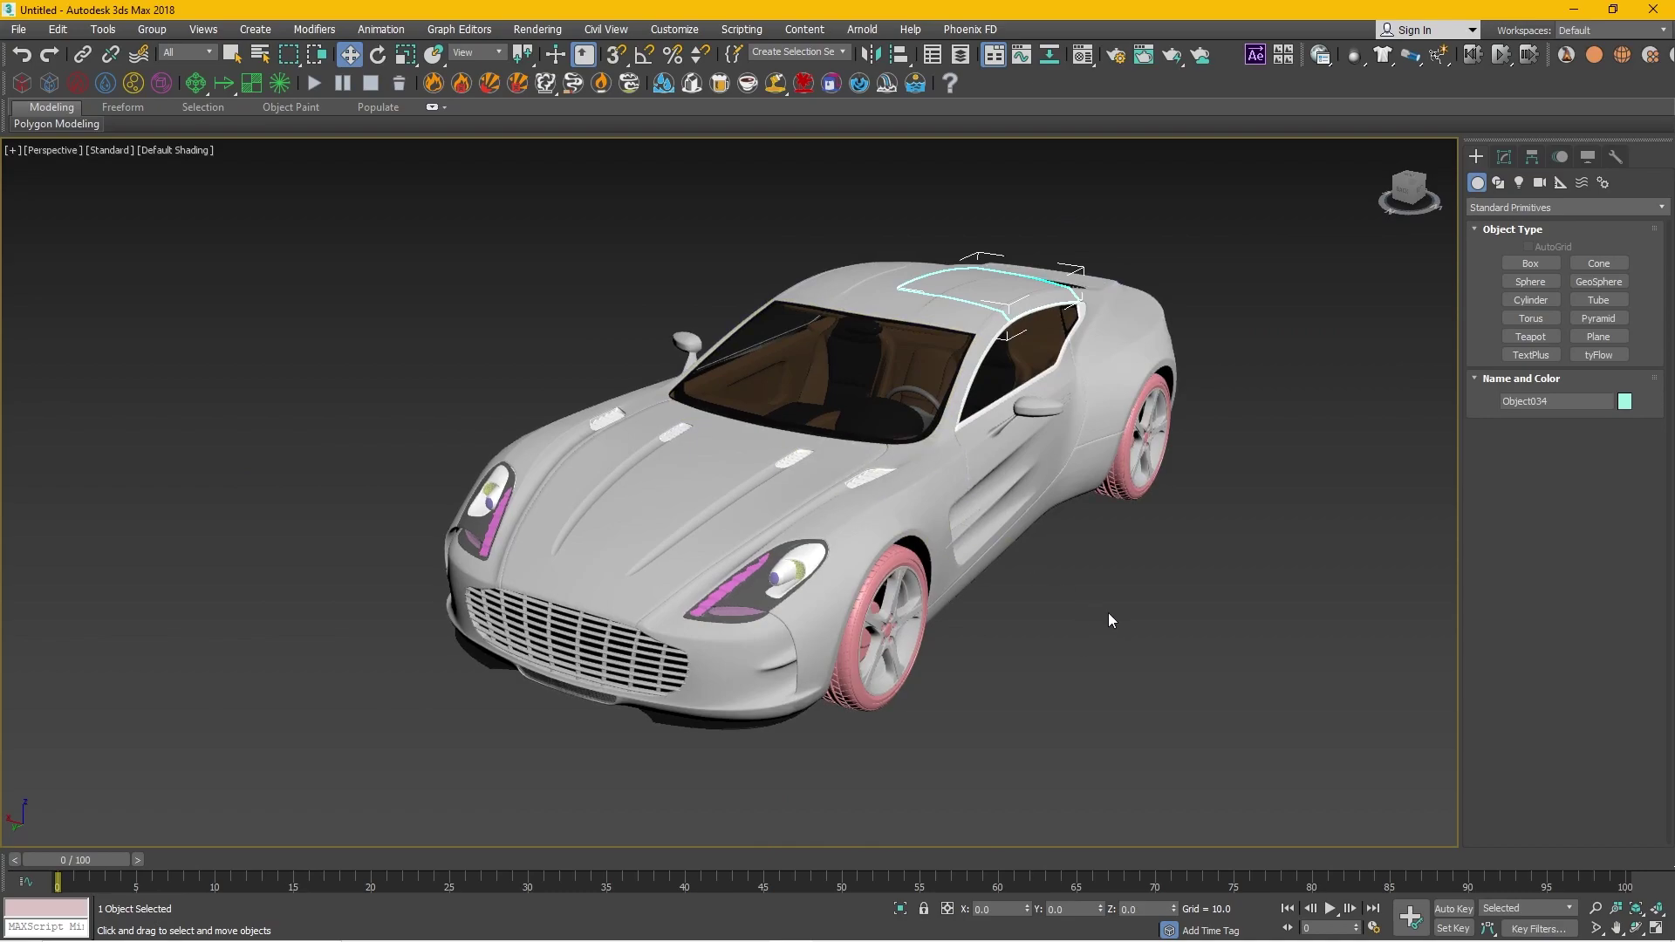
pyautogui.press('m')
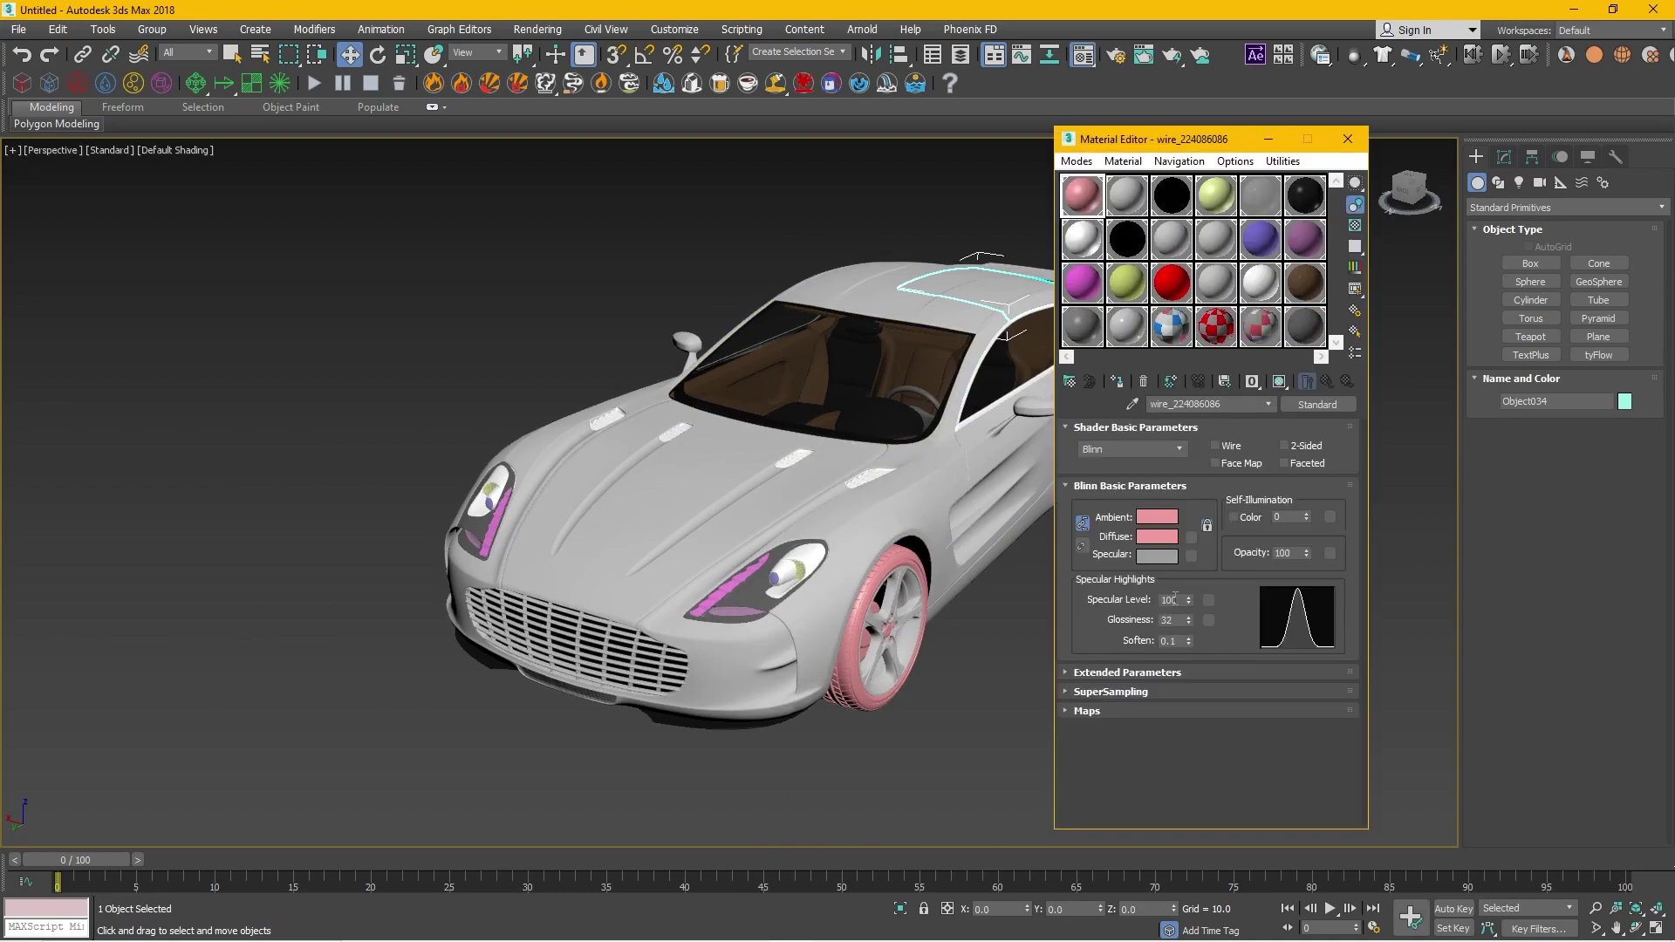
# Reset the Material Editor slots and select the rear-left hood panel
pyautogui.moveTo(1169, 140); pyautogui.dragTo(1282, 148)
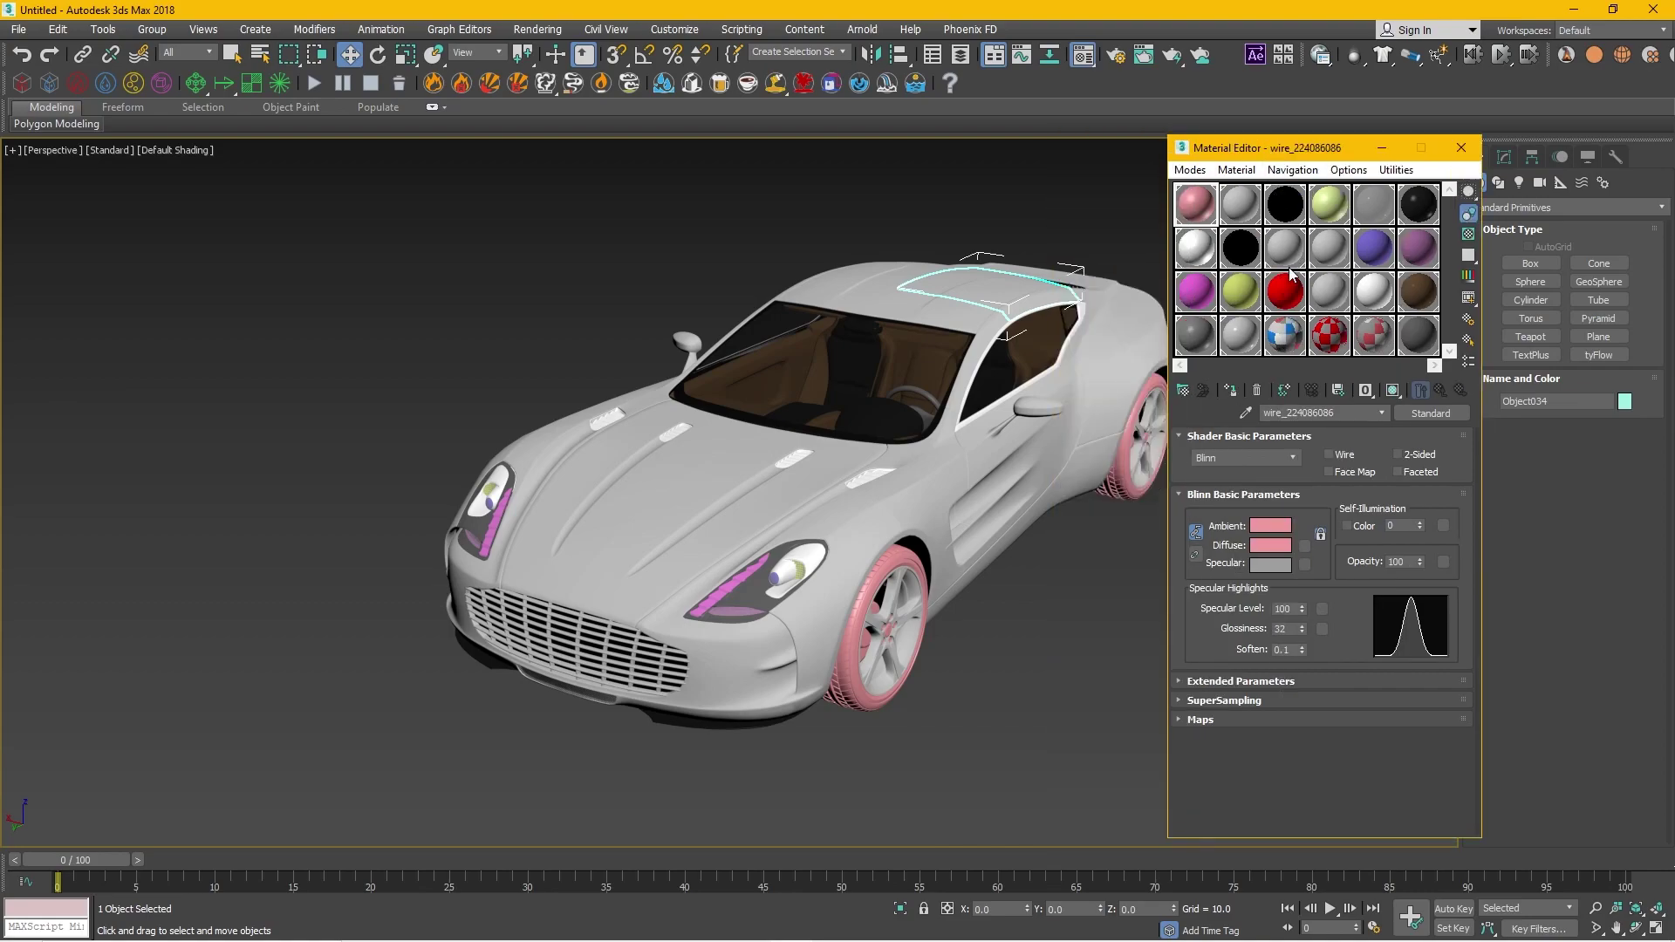
pyautogui.click(1397, 175)
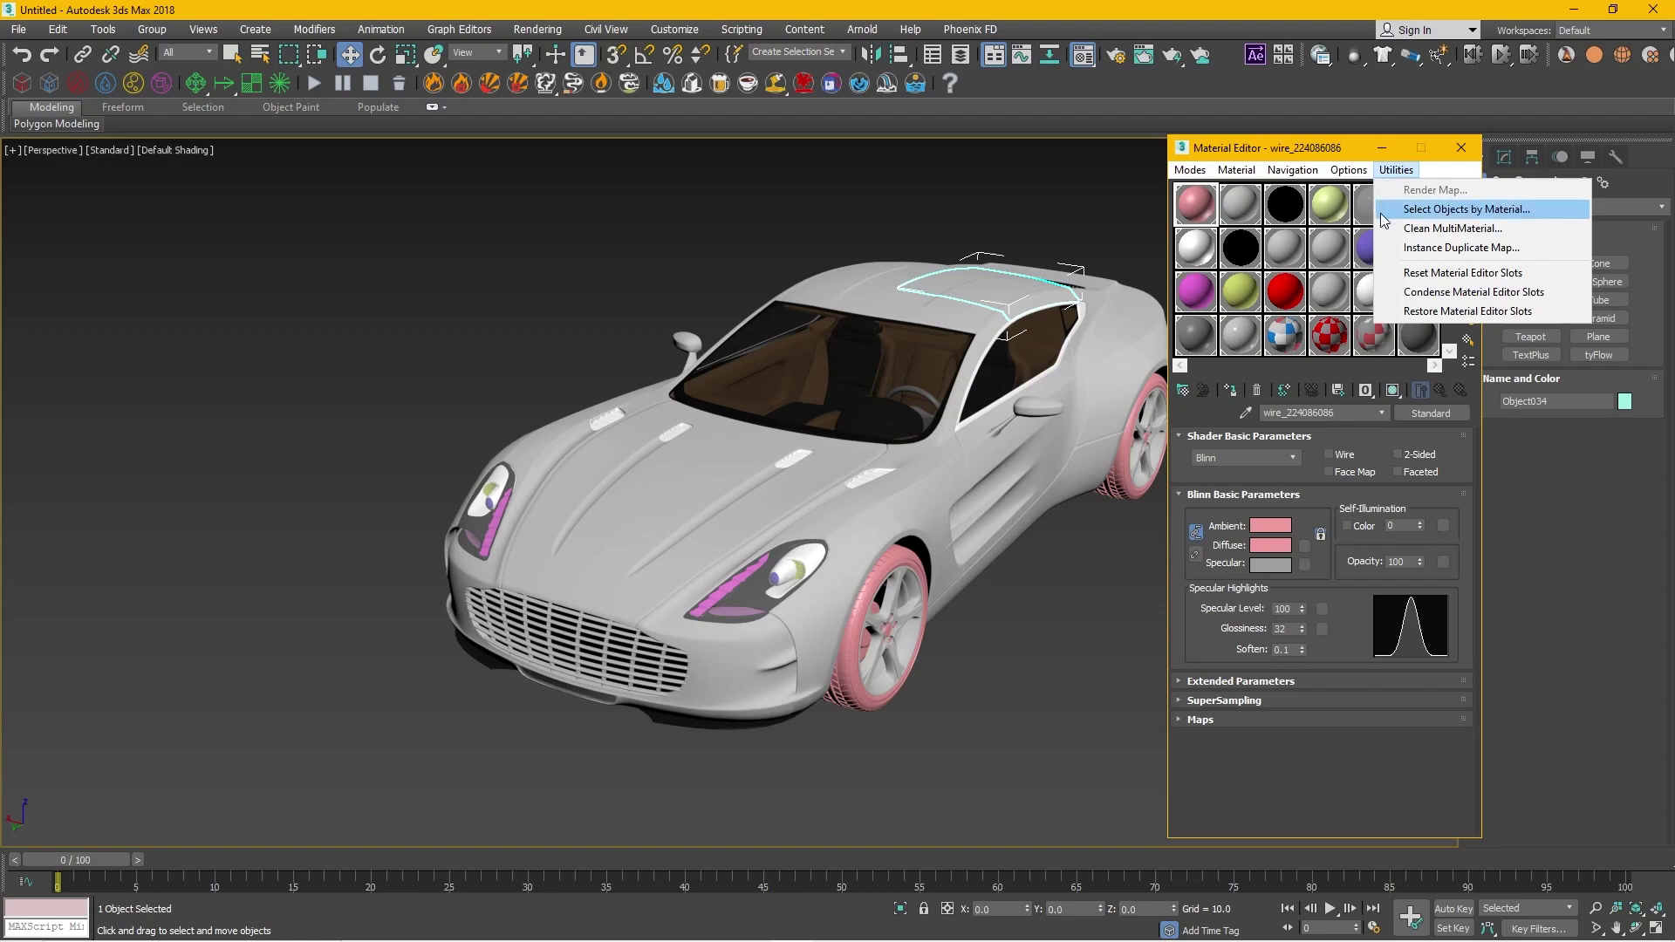
pyautogui.click(1410, 274)
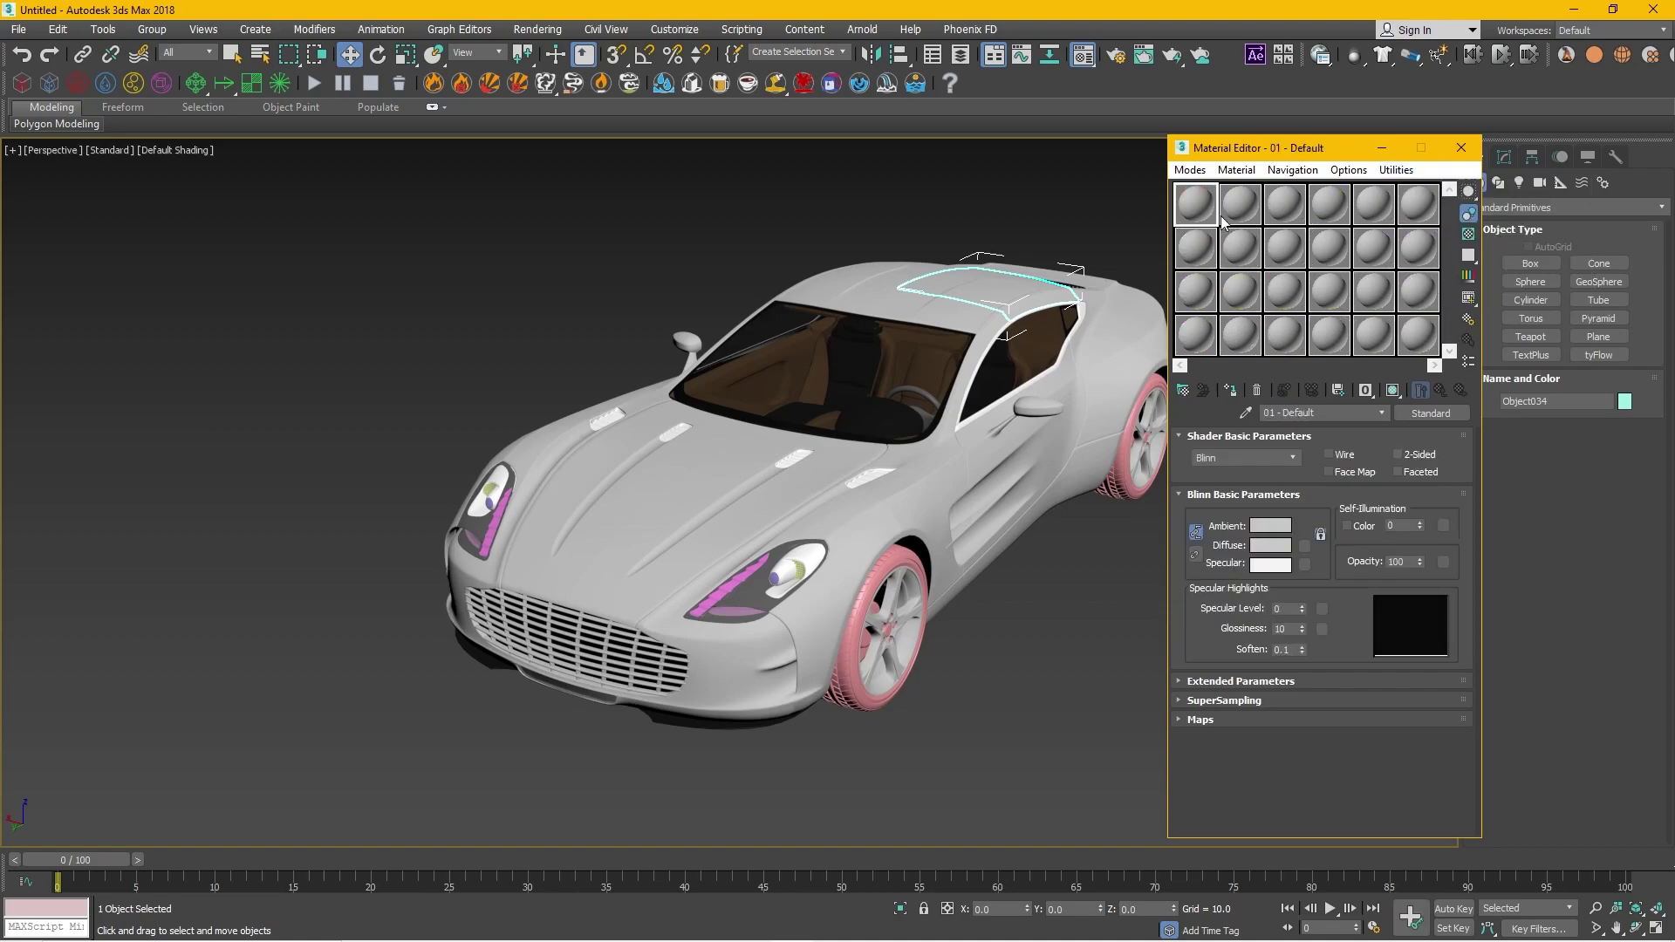
pyautogui.click(691, 454)
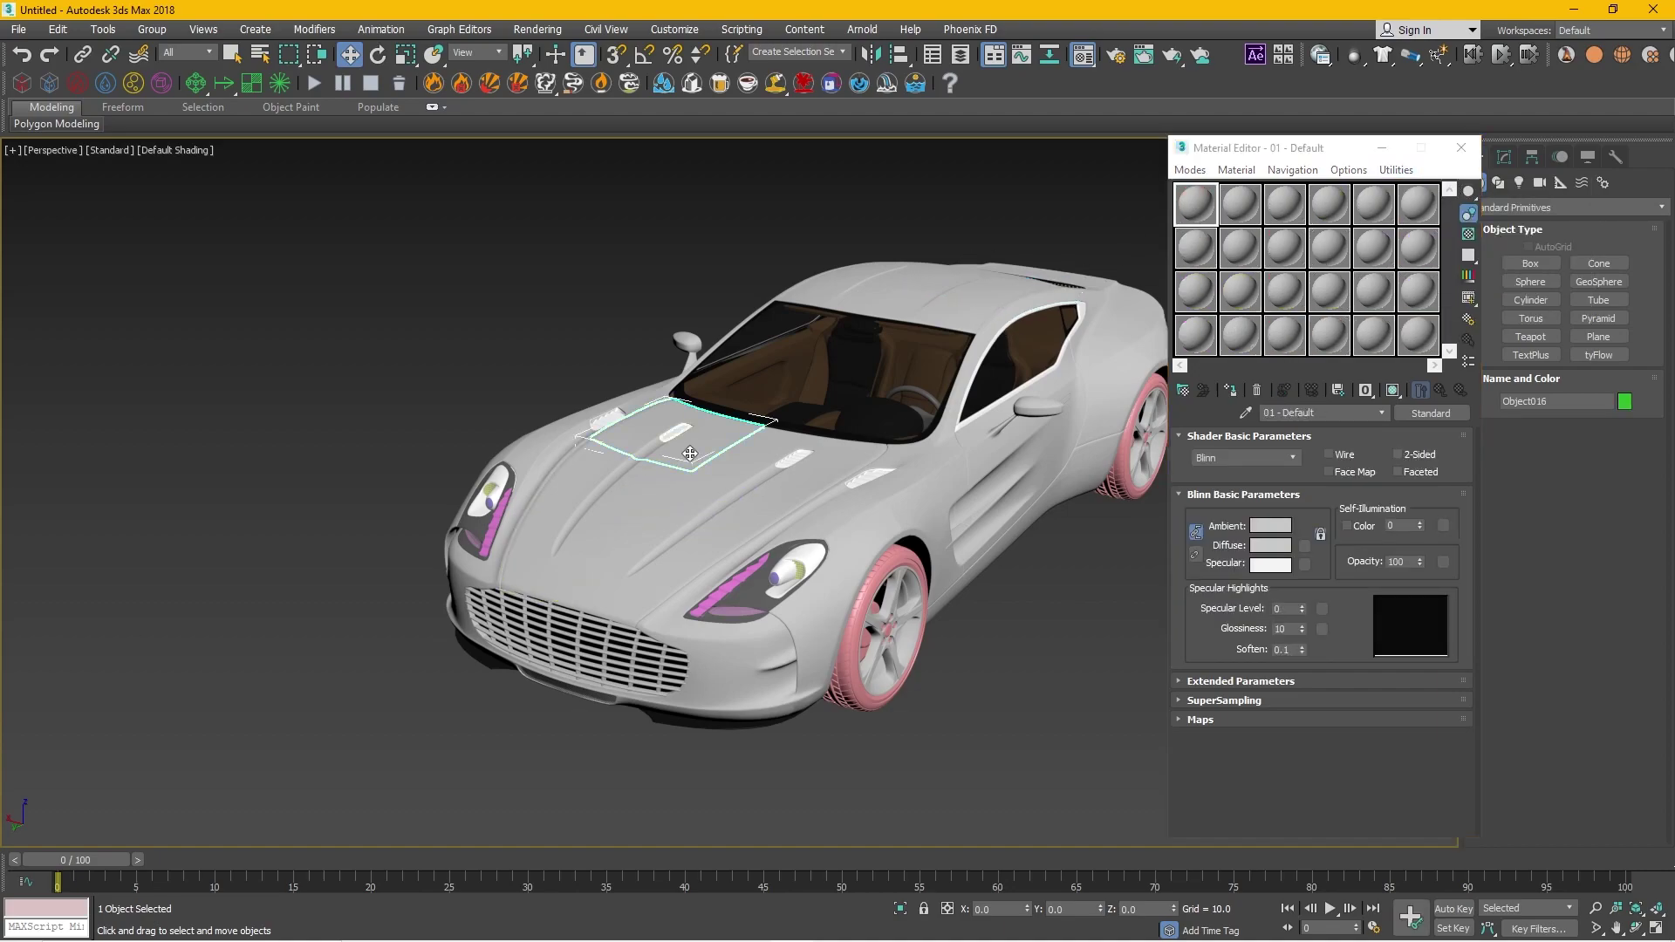
pyautogui.scroll(2, 687, 462)
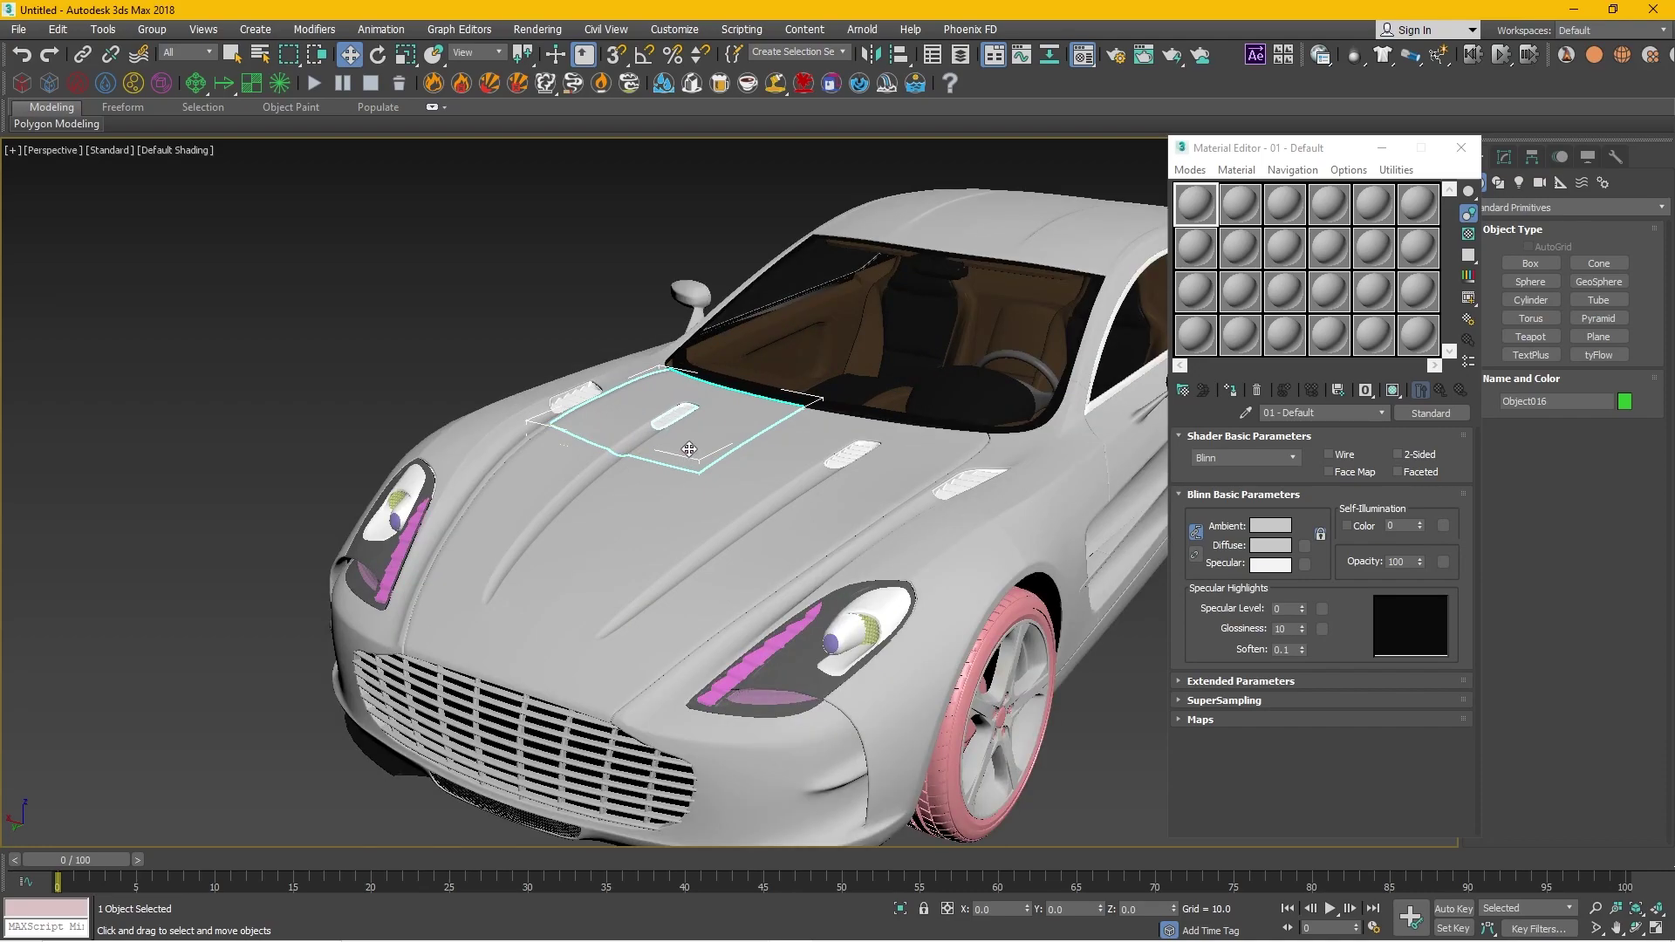
pyautogui.moveTo(690, 450); pyautogui.dragTo(711, 443)
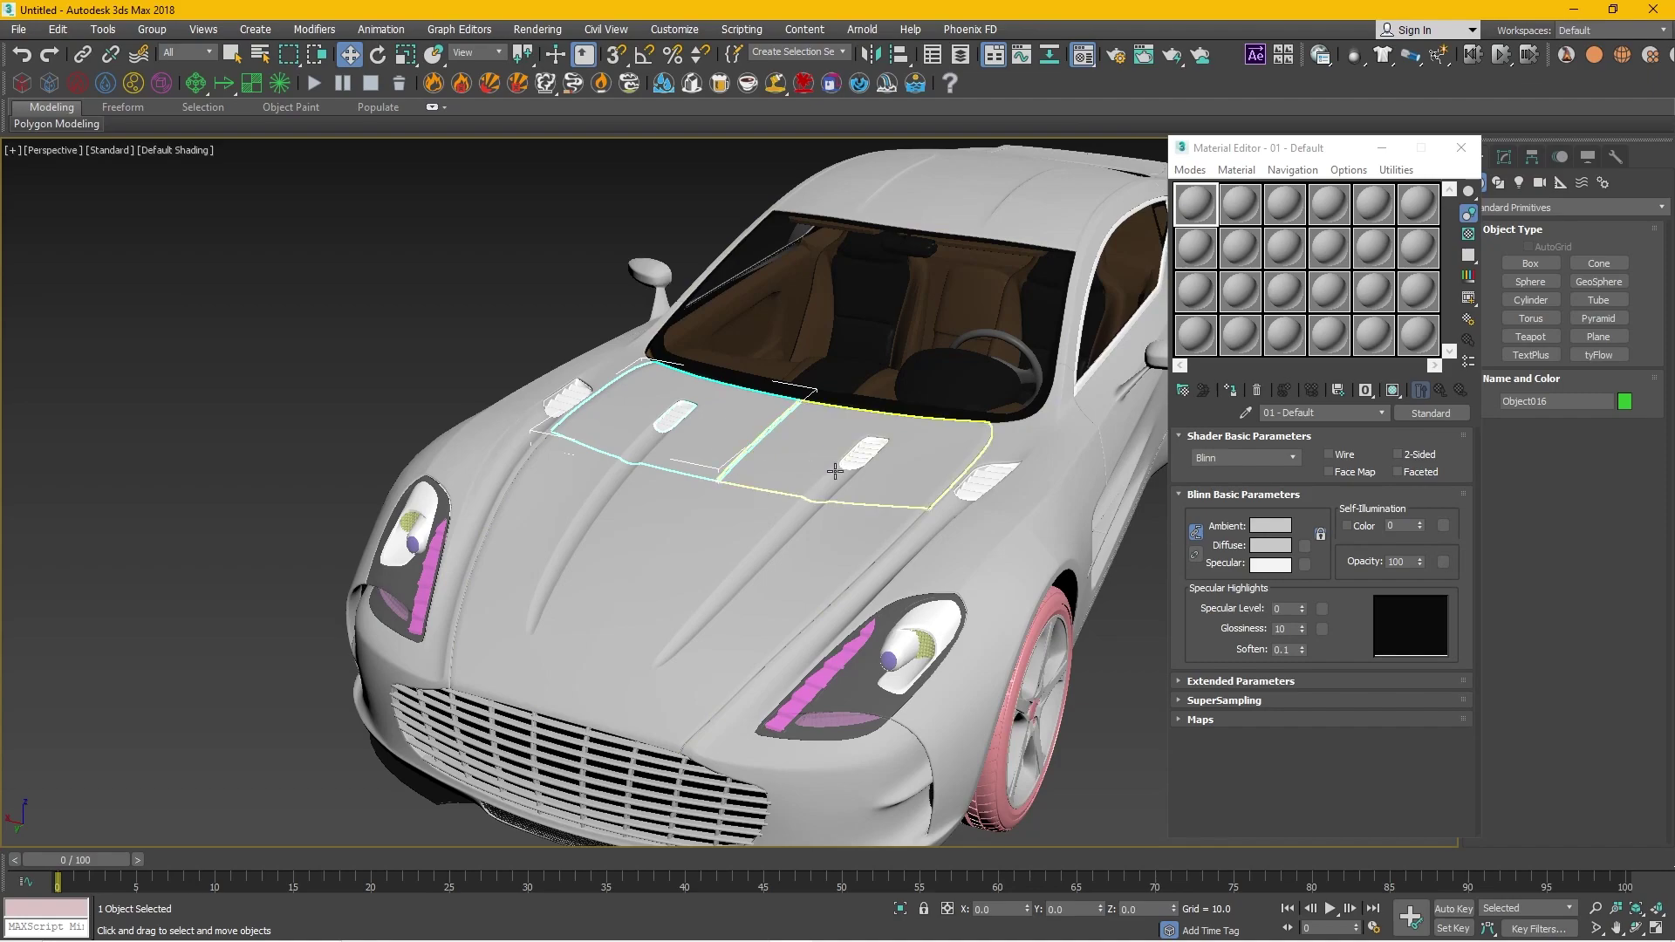
# Assign a fresh material to the rear-left hood panel and set its Diffuse to purple
pyautogui.click(1201, 215)
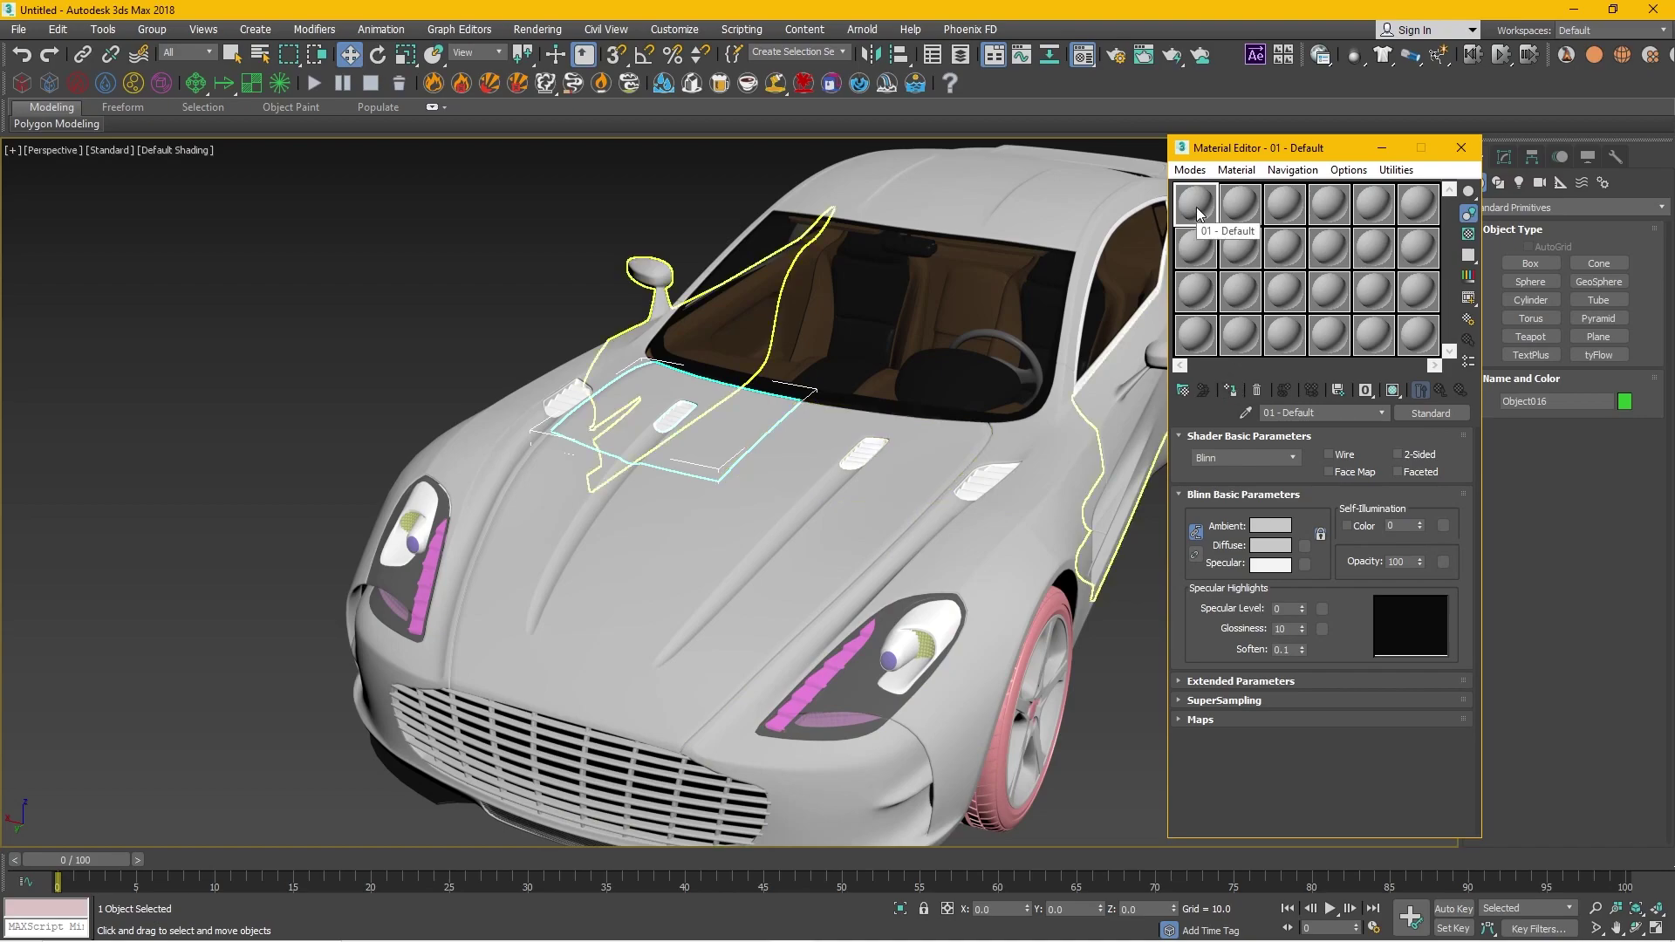
pyautogui.click(1231, 391)
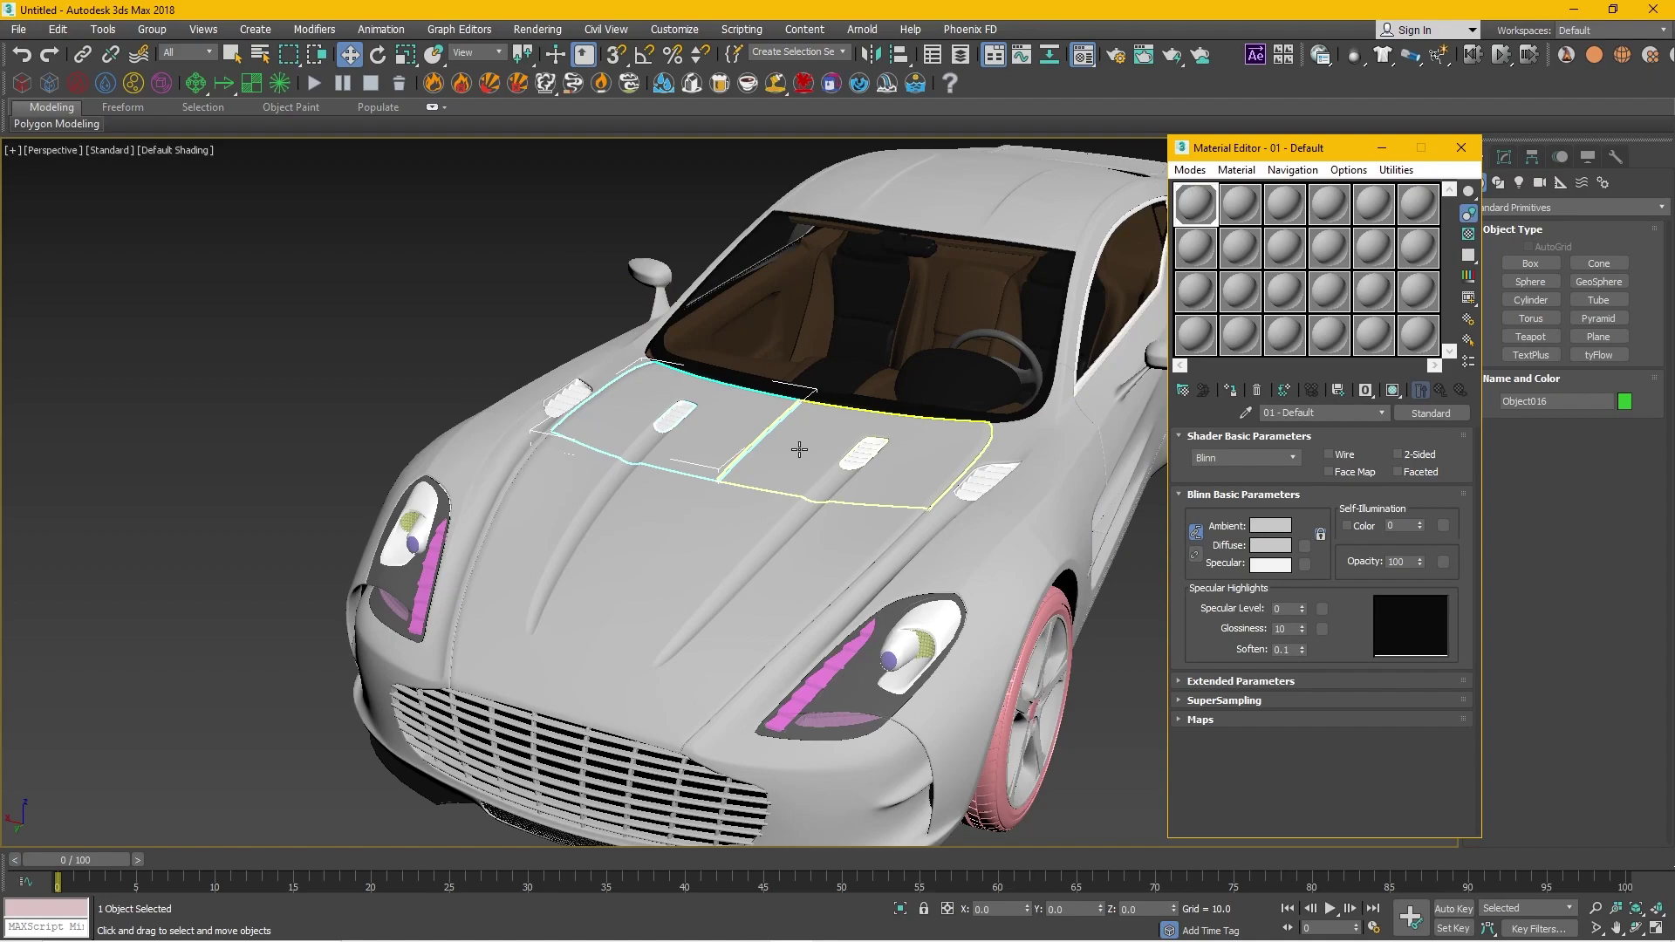
pyautogui.click(1271, 545)
pyautogui.click(476, 168)
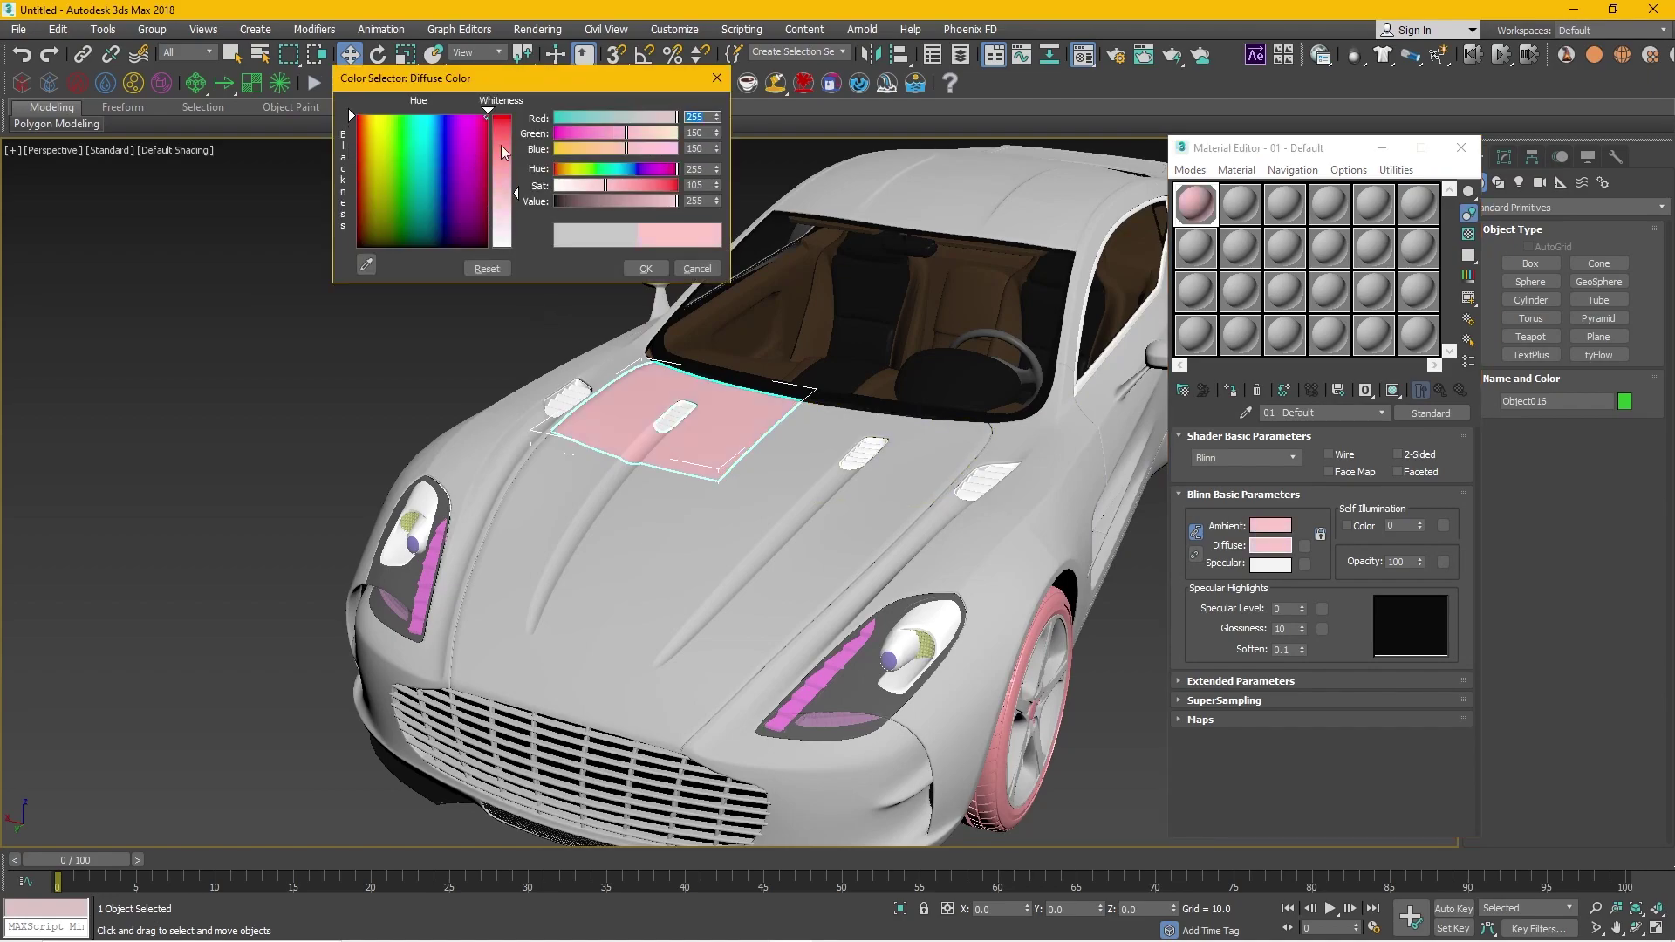
pyautogui.moveTo(515, 193); pyautogui.dragTo(516, 118)
pyautogui.click(646, 268)
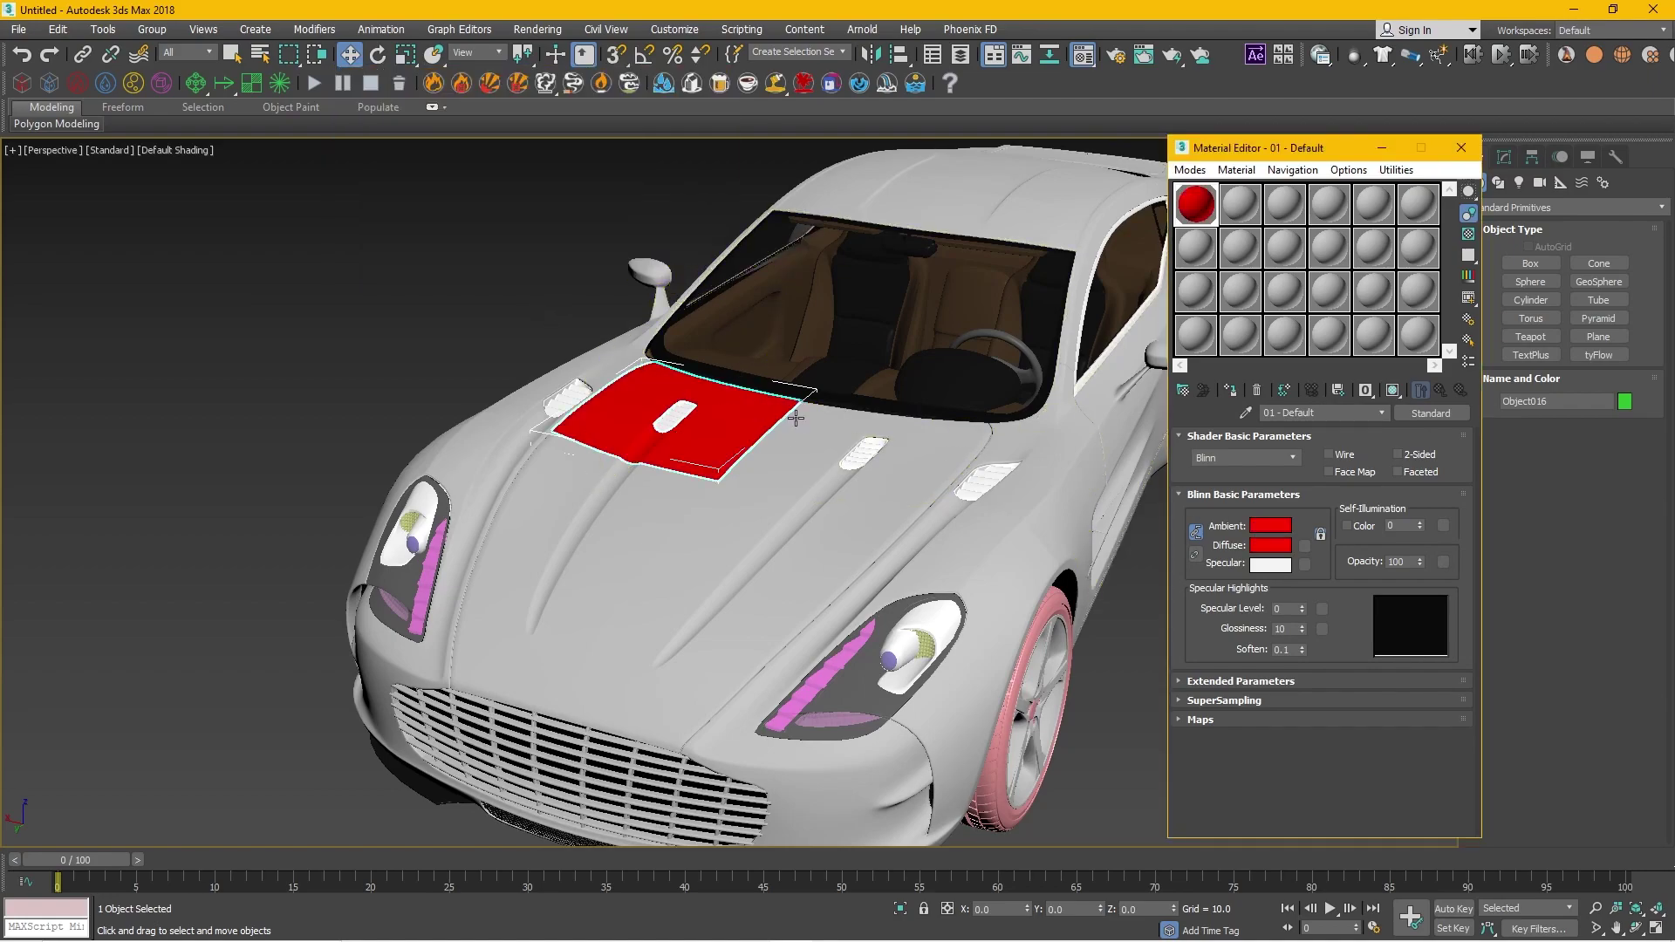
pyautogui.click(1286, 548)
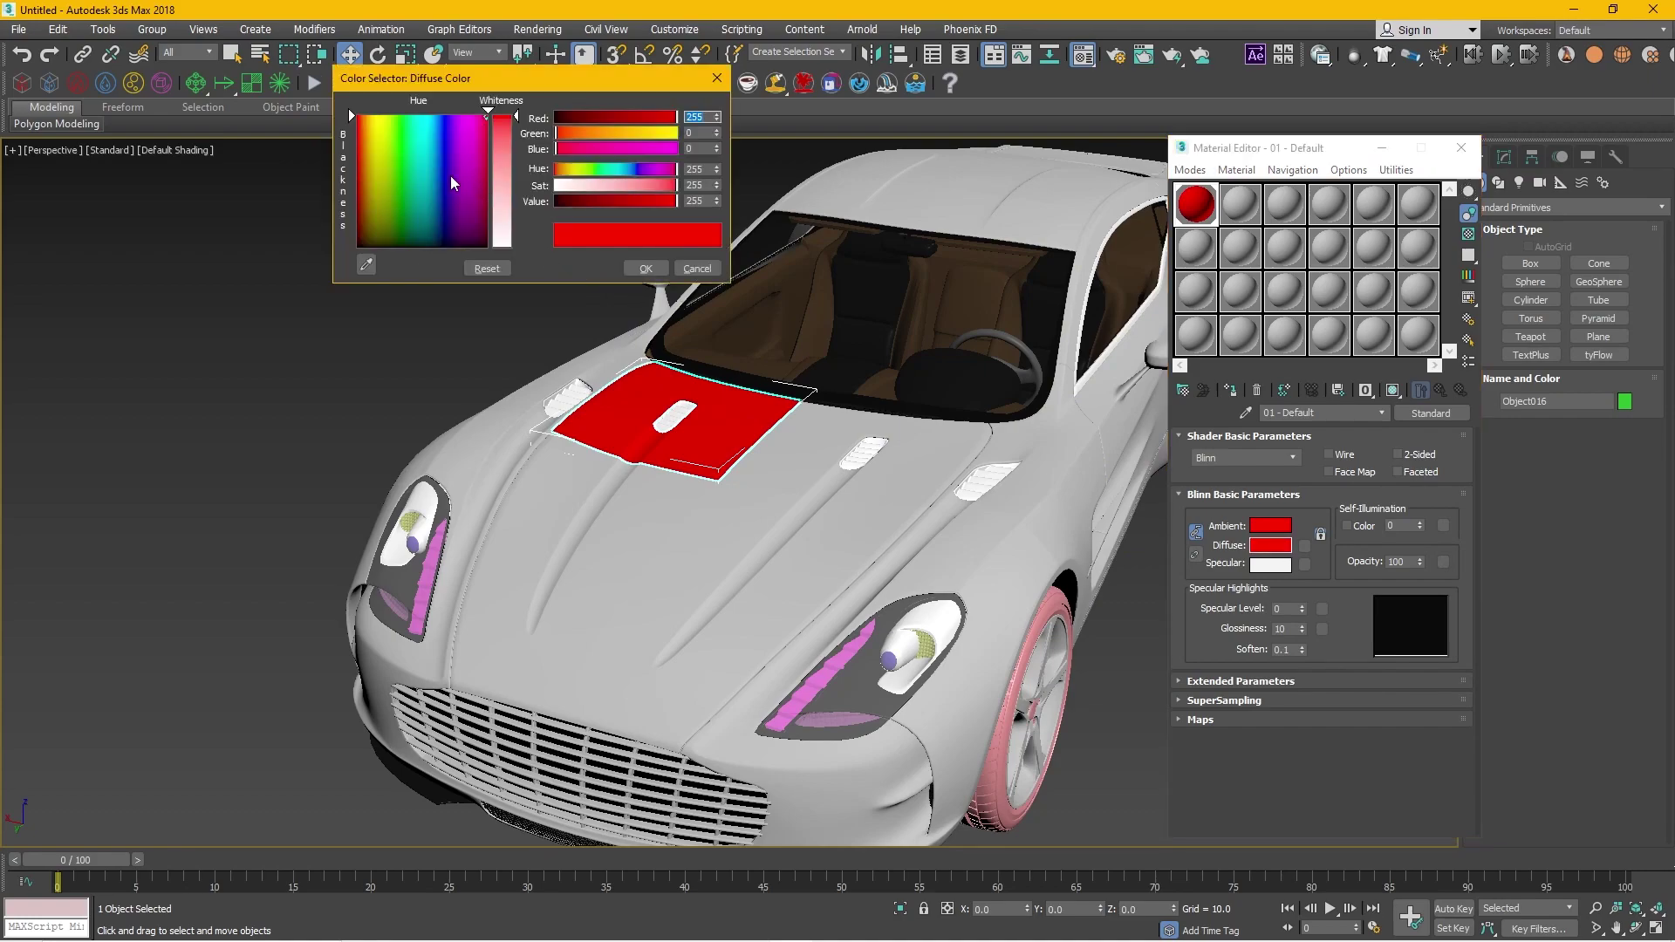
pyautogui.moveTo(453, 183); pyautogui.dragTo(448, 117)
pyautogui.click(646, 268)
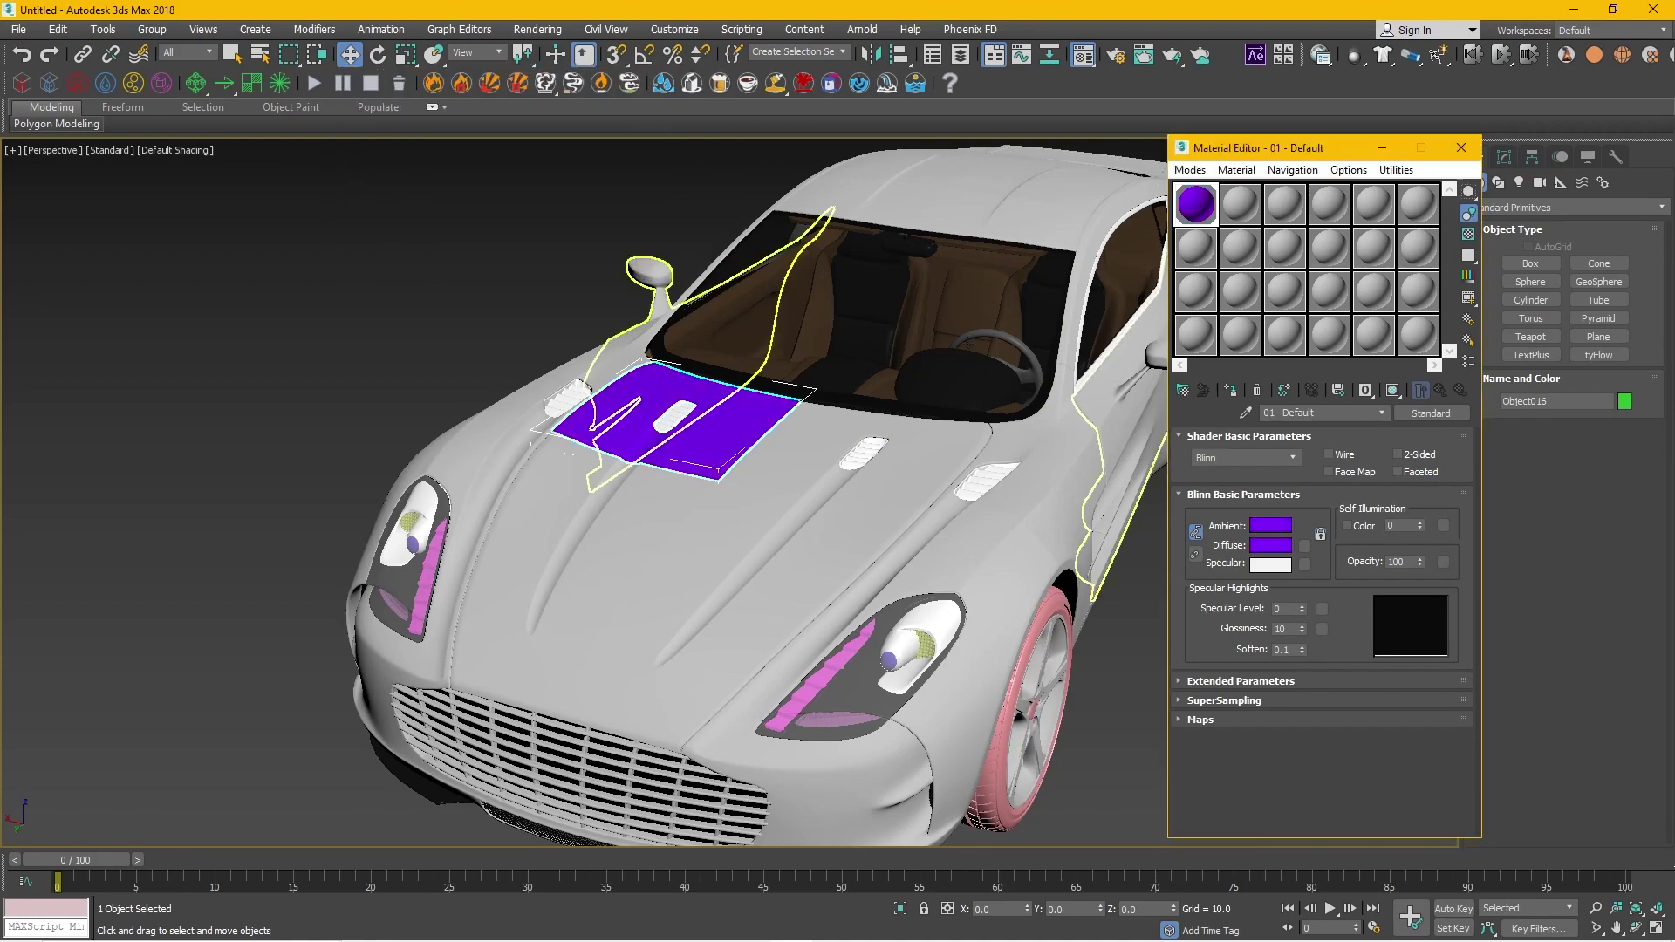
# Give the rear-right hood panel its own material with a saturated yellow-green Diffuse
pyautogui.click(883, 457)
pyautogui.click(1240, 210)
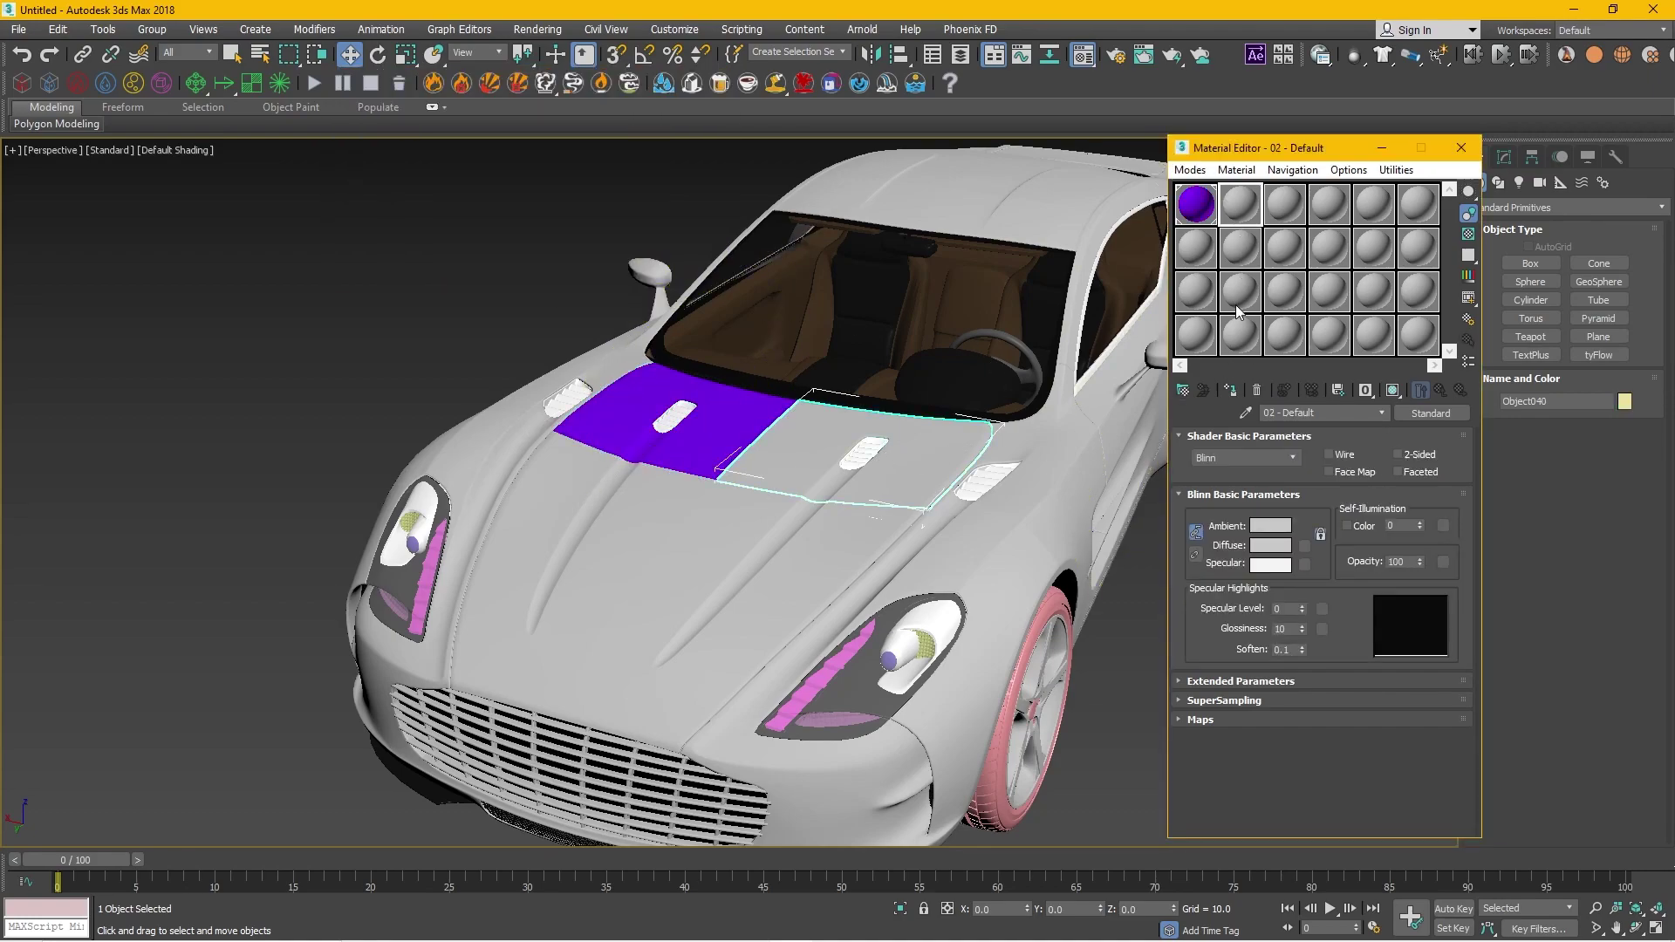
pyautogui.click(1230, 393)
pyautogui.click(1288, 547)
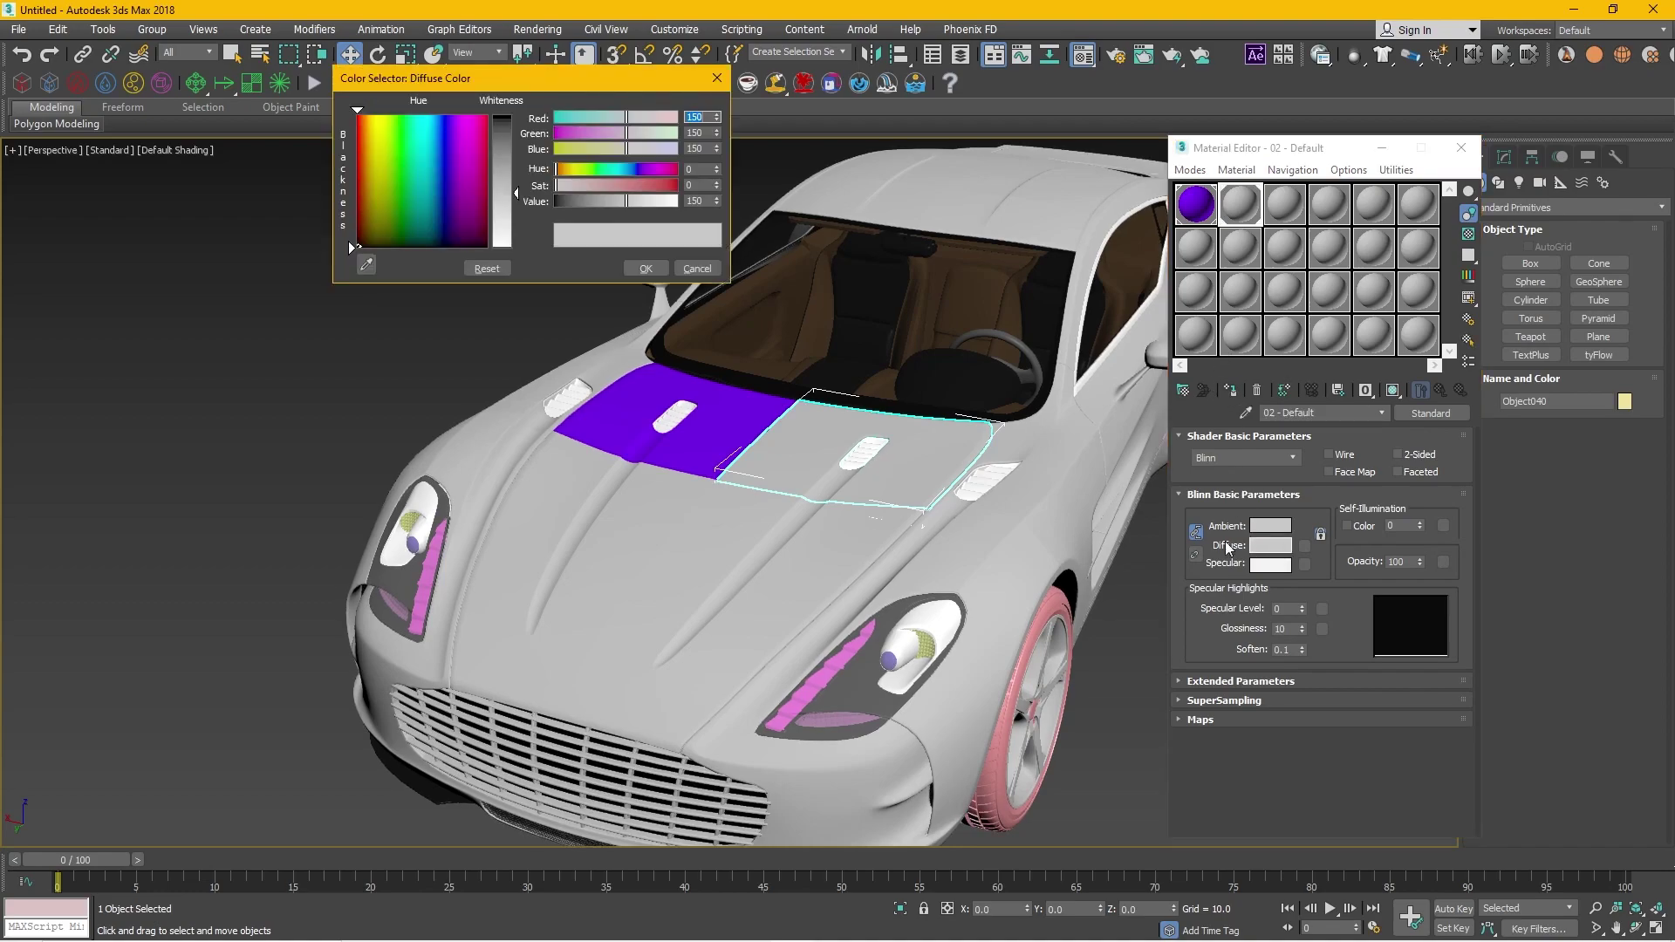
pyautogui.click(385, 116)
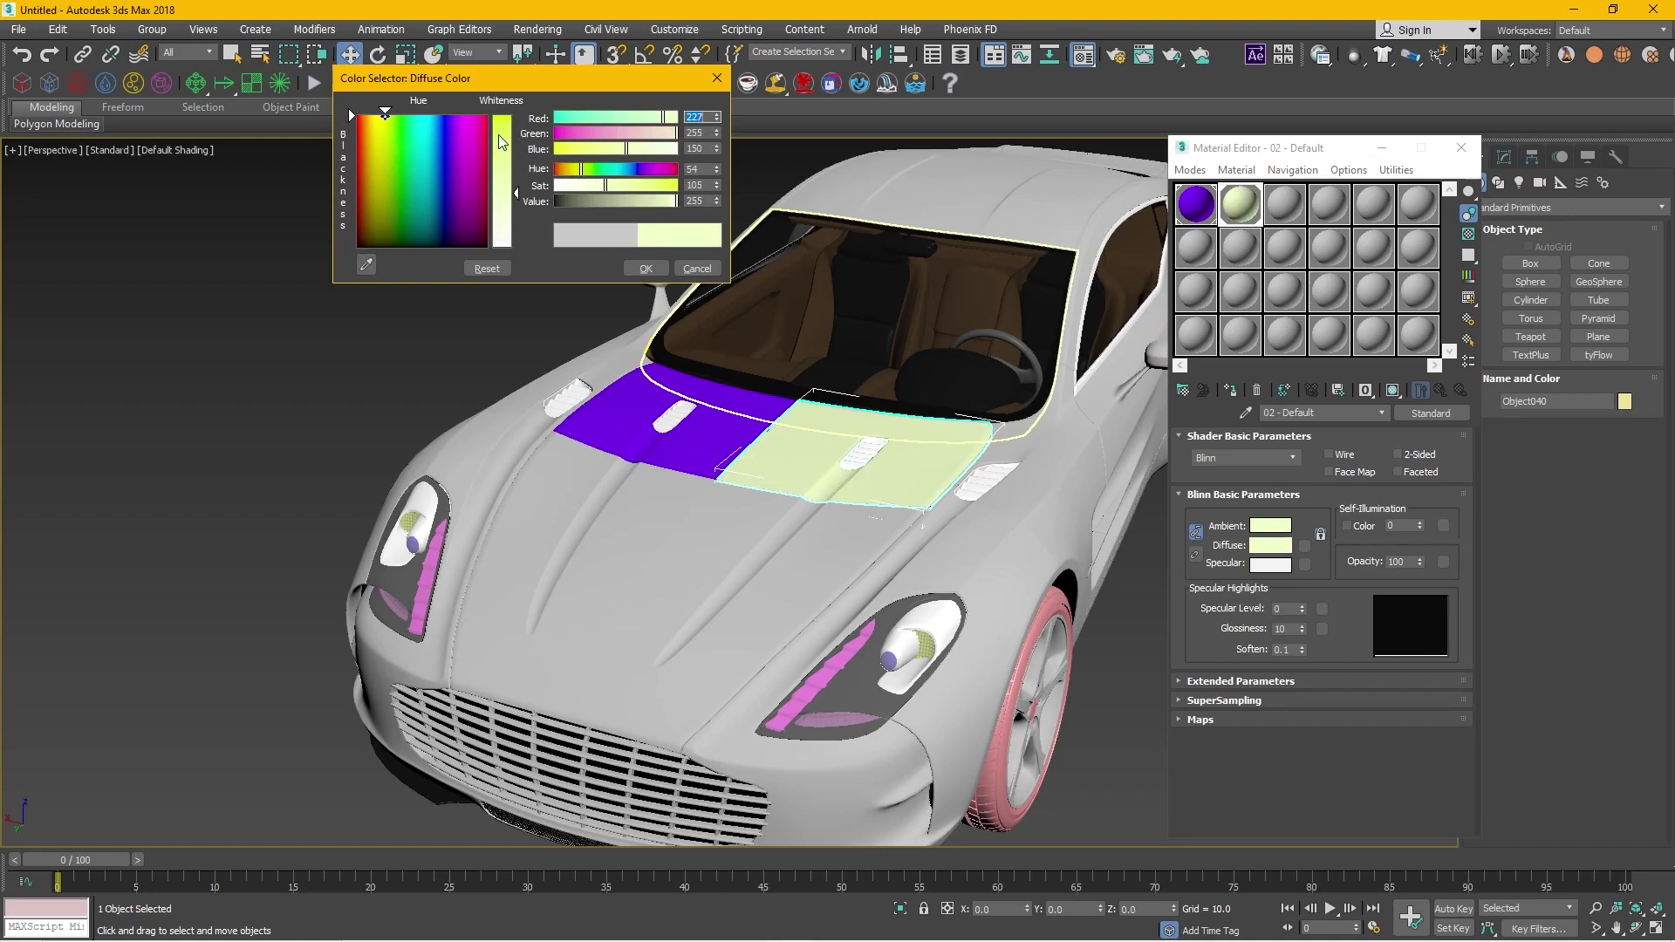
pyautogui.moveTo(504, 144); pyautogui.dragTo(504, 116)
# Give the front-left hood panel its own material with a pink Diffuse
pyautogui.click(557, 523)
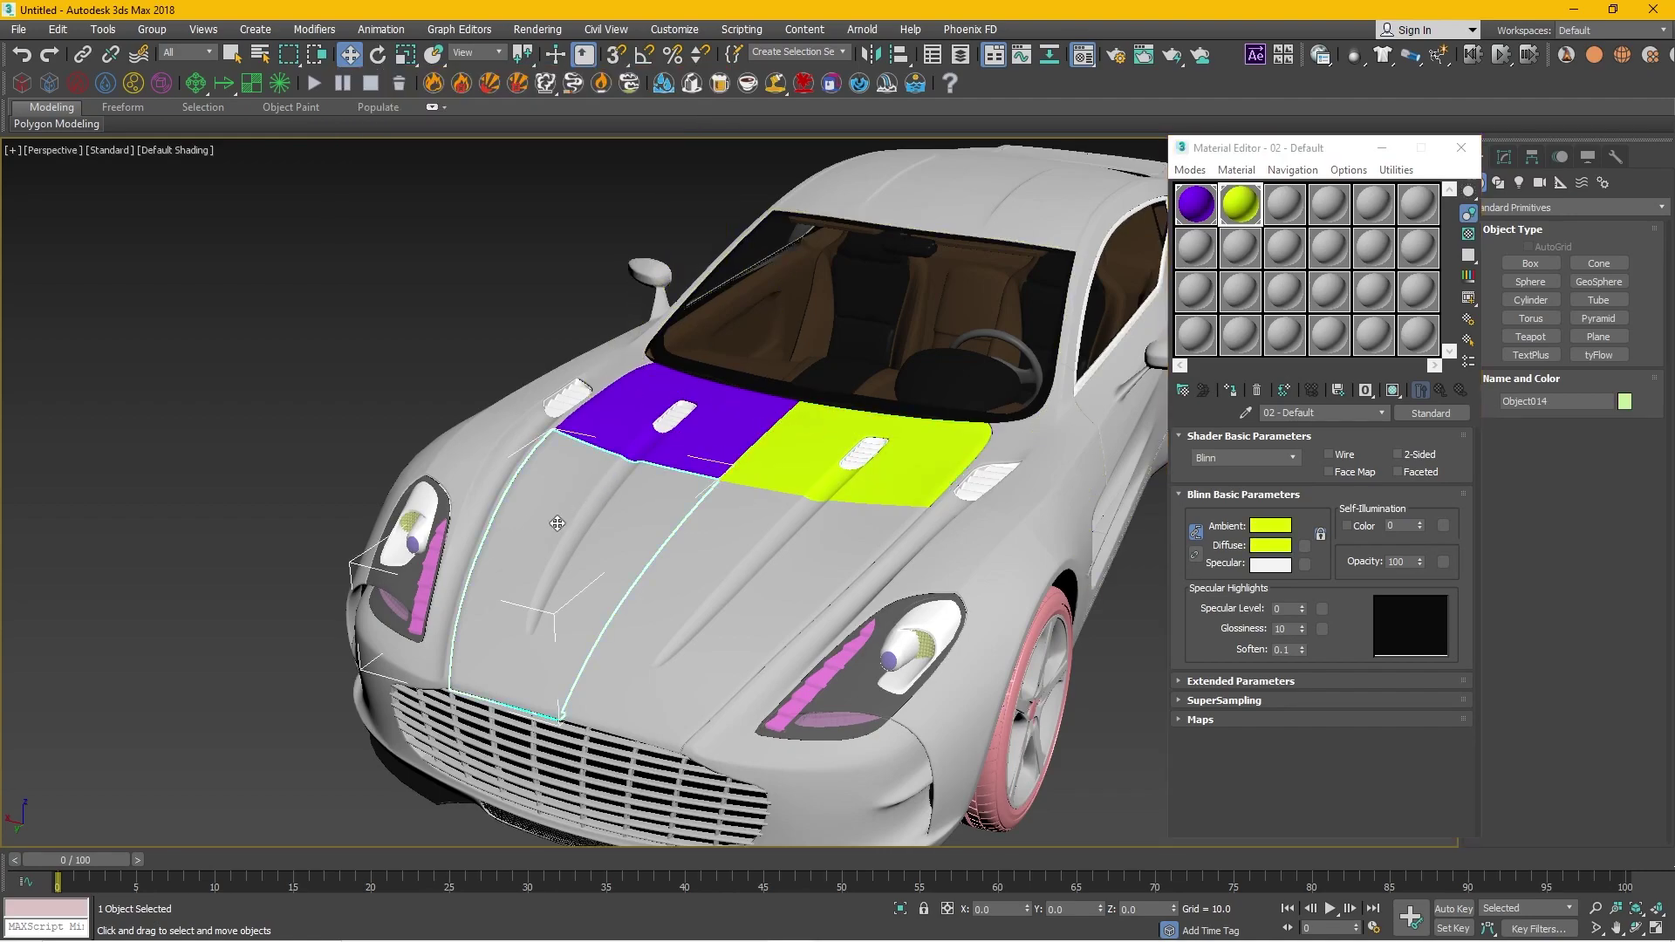
pyautogui.click(1291, 206)
pyautogui.click(1233, 394)
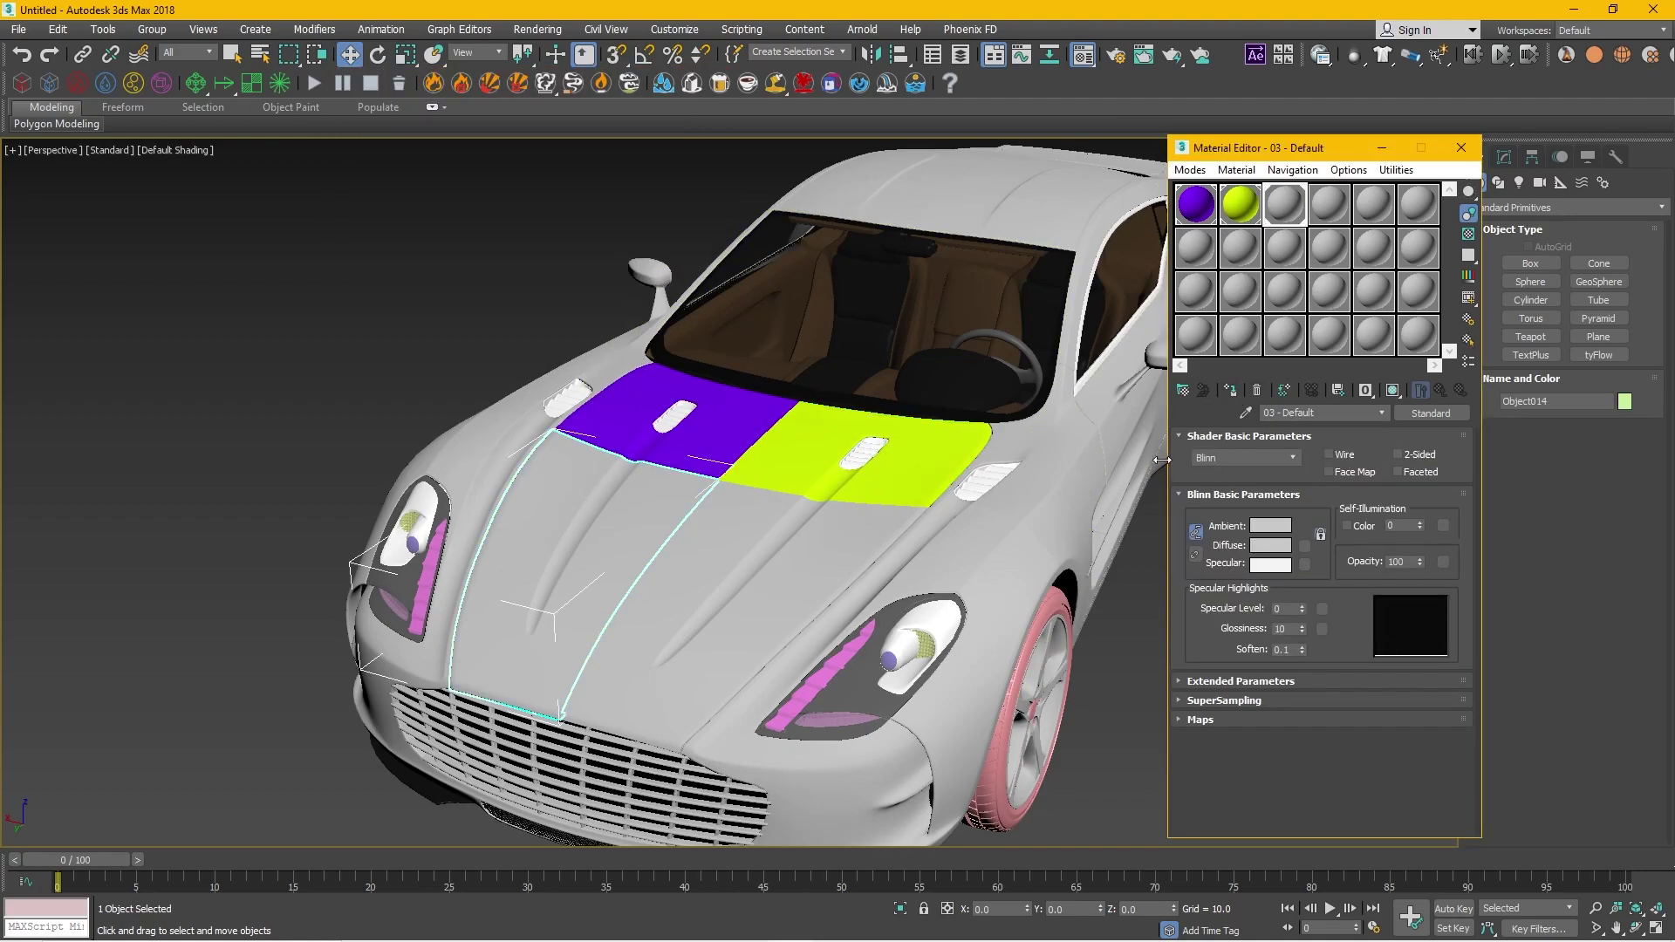
pyautogui.click(1271, 546)
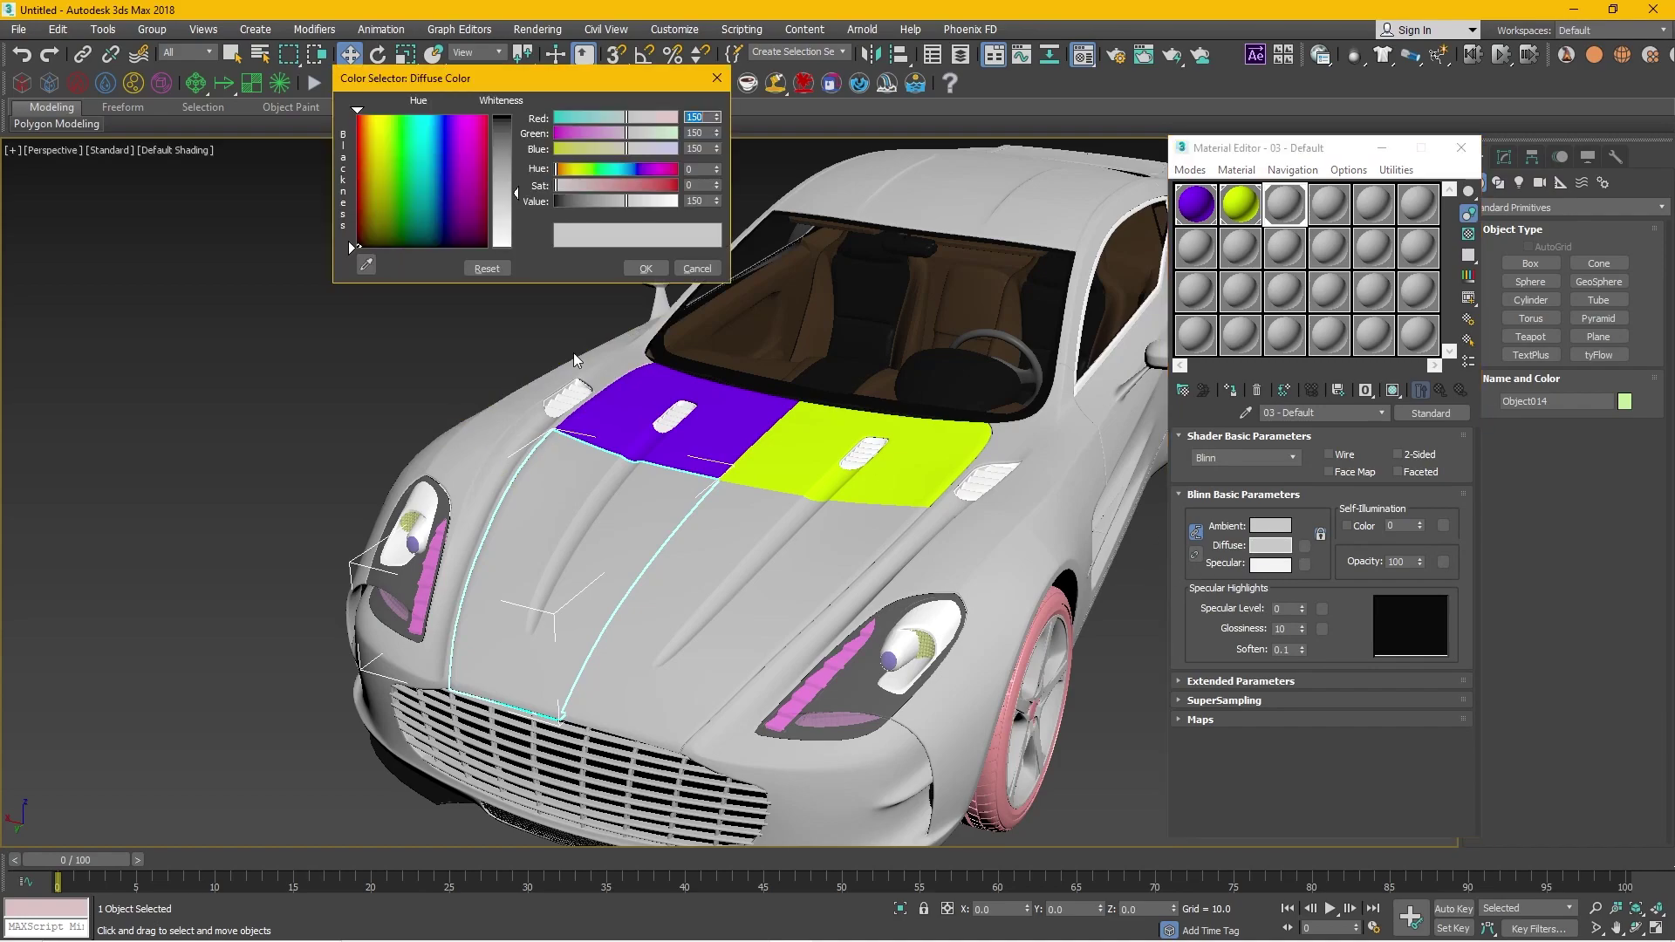
pyautogui.click(463, 179)
pyautogui.click(646, 268)
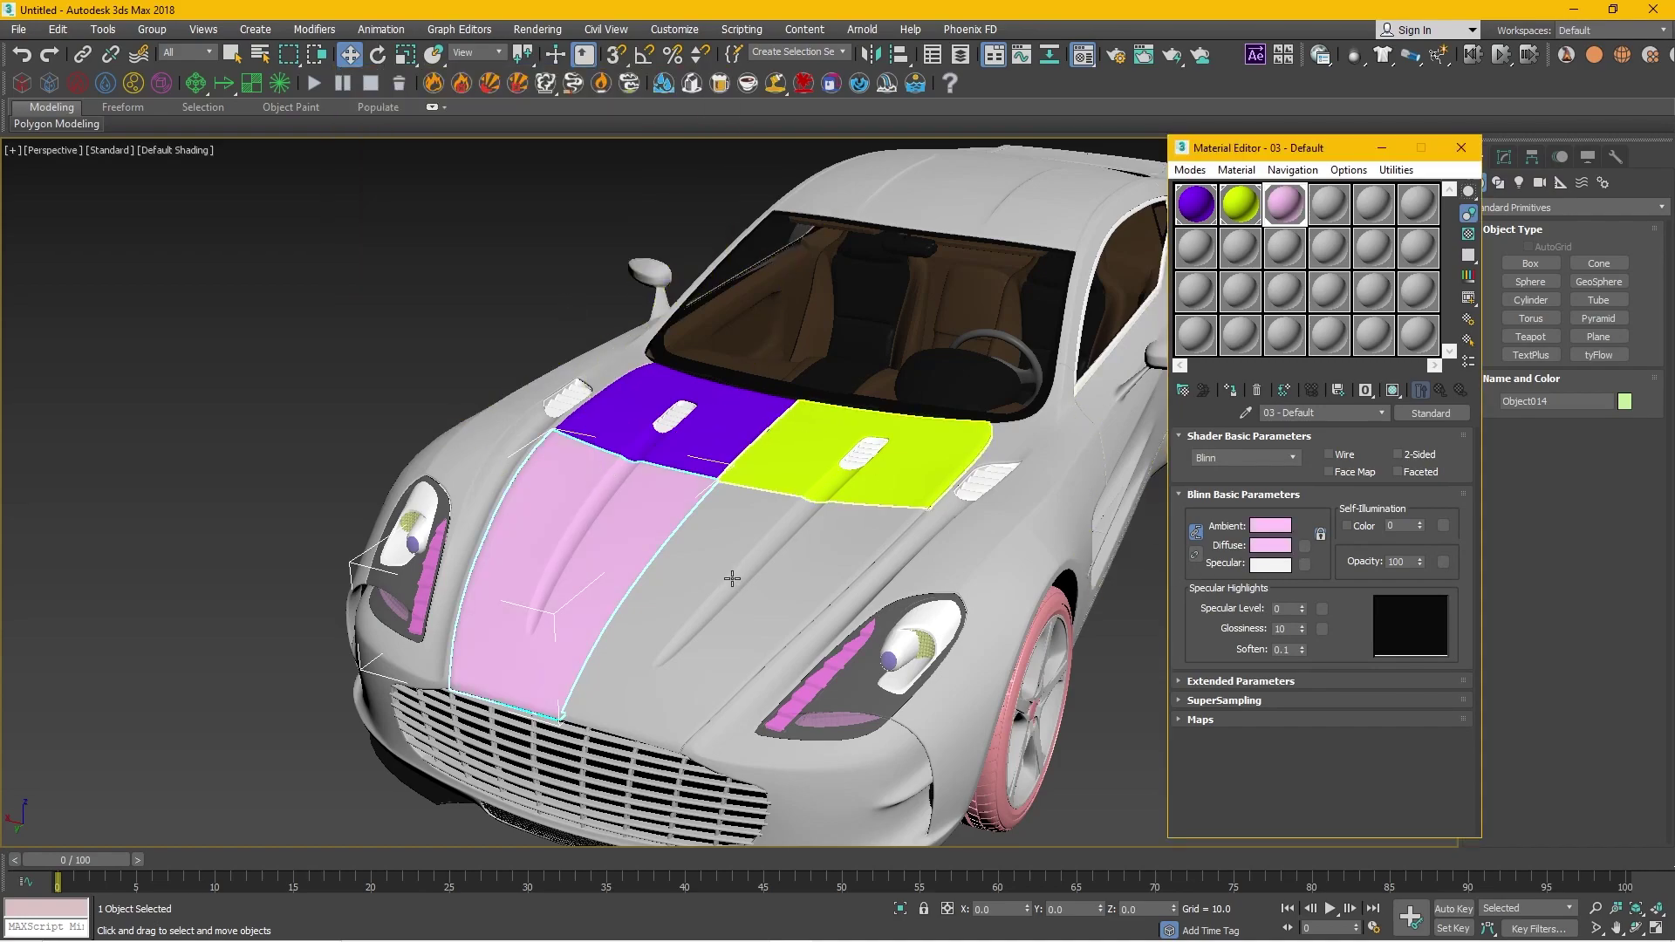
# Give the front-right hood panel a bright green material, then view the car from above
pyautogui.click(733, 579)
pyautogui.click(1329, 209)
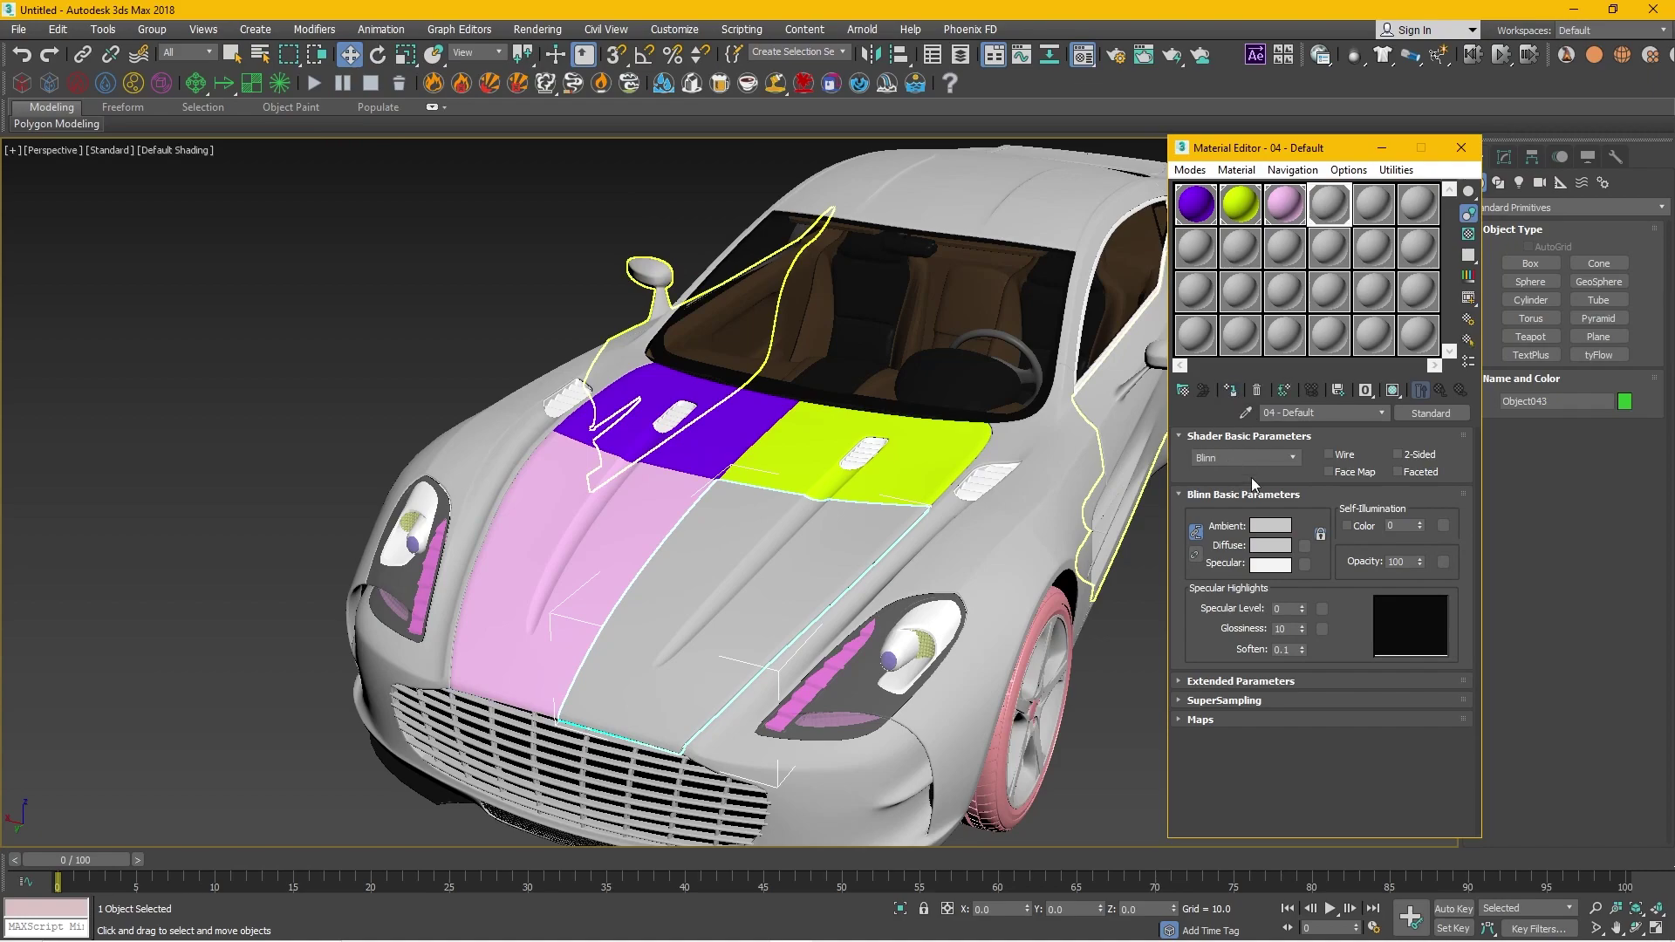
pyautogui.click(1272, 546)
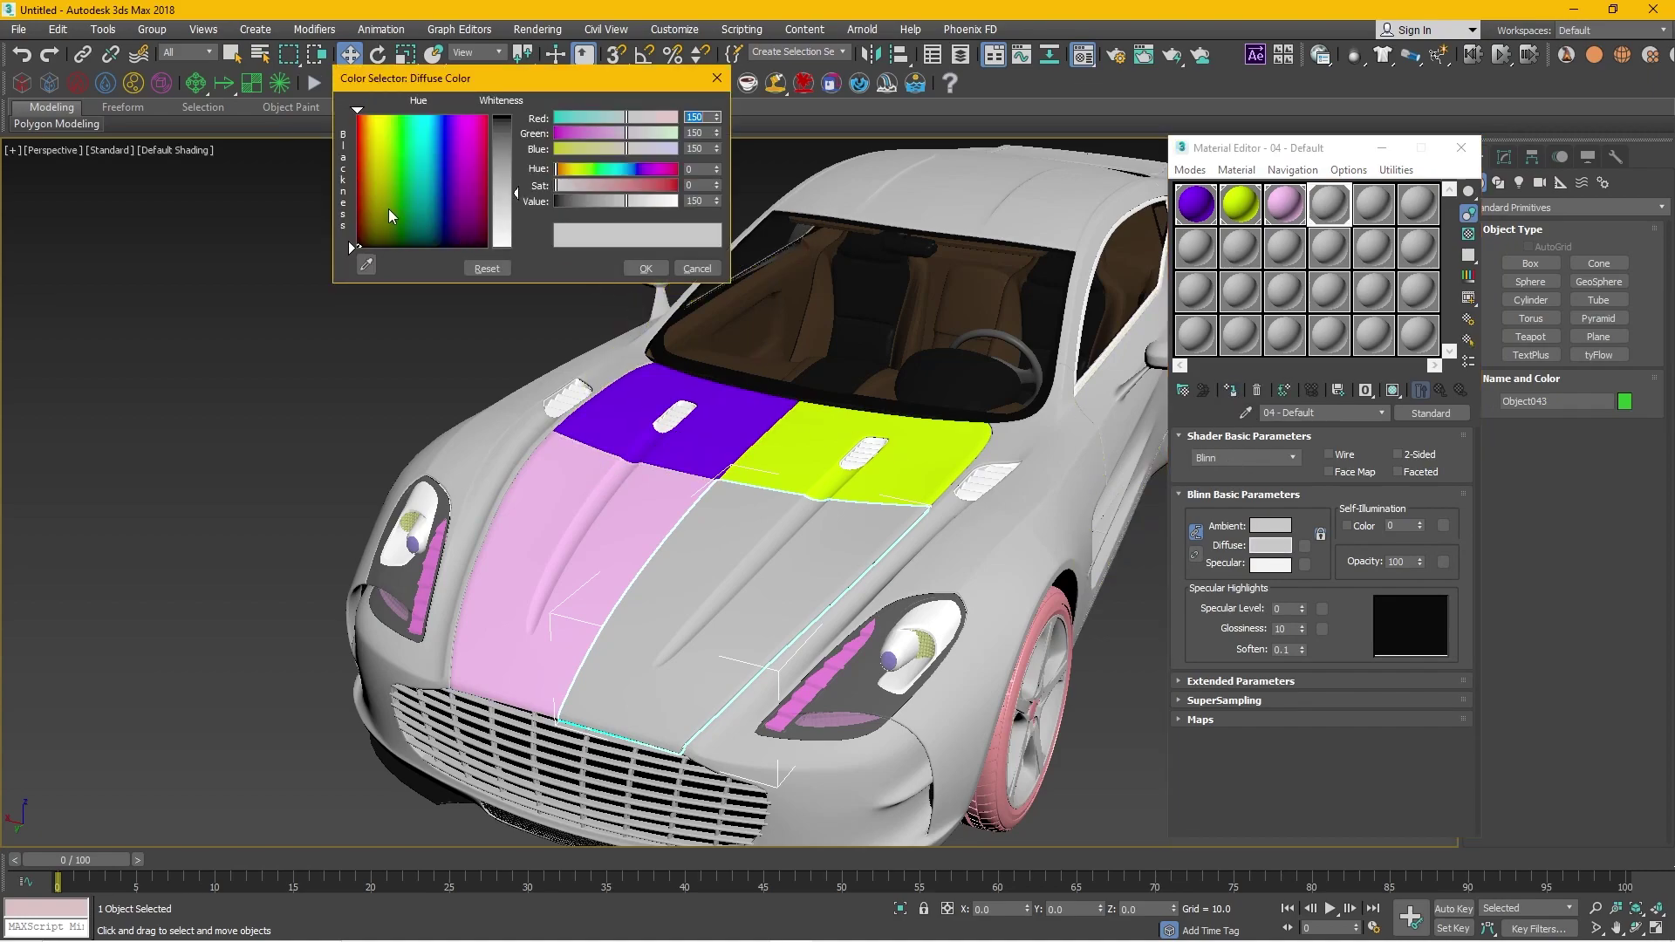
pyautogui.moveTo(402, 187); pyautogui.dragTo(404, 114)
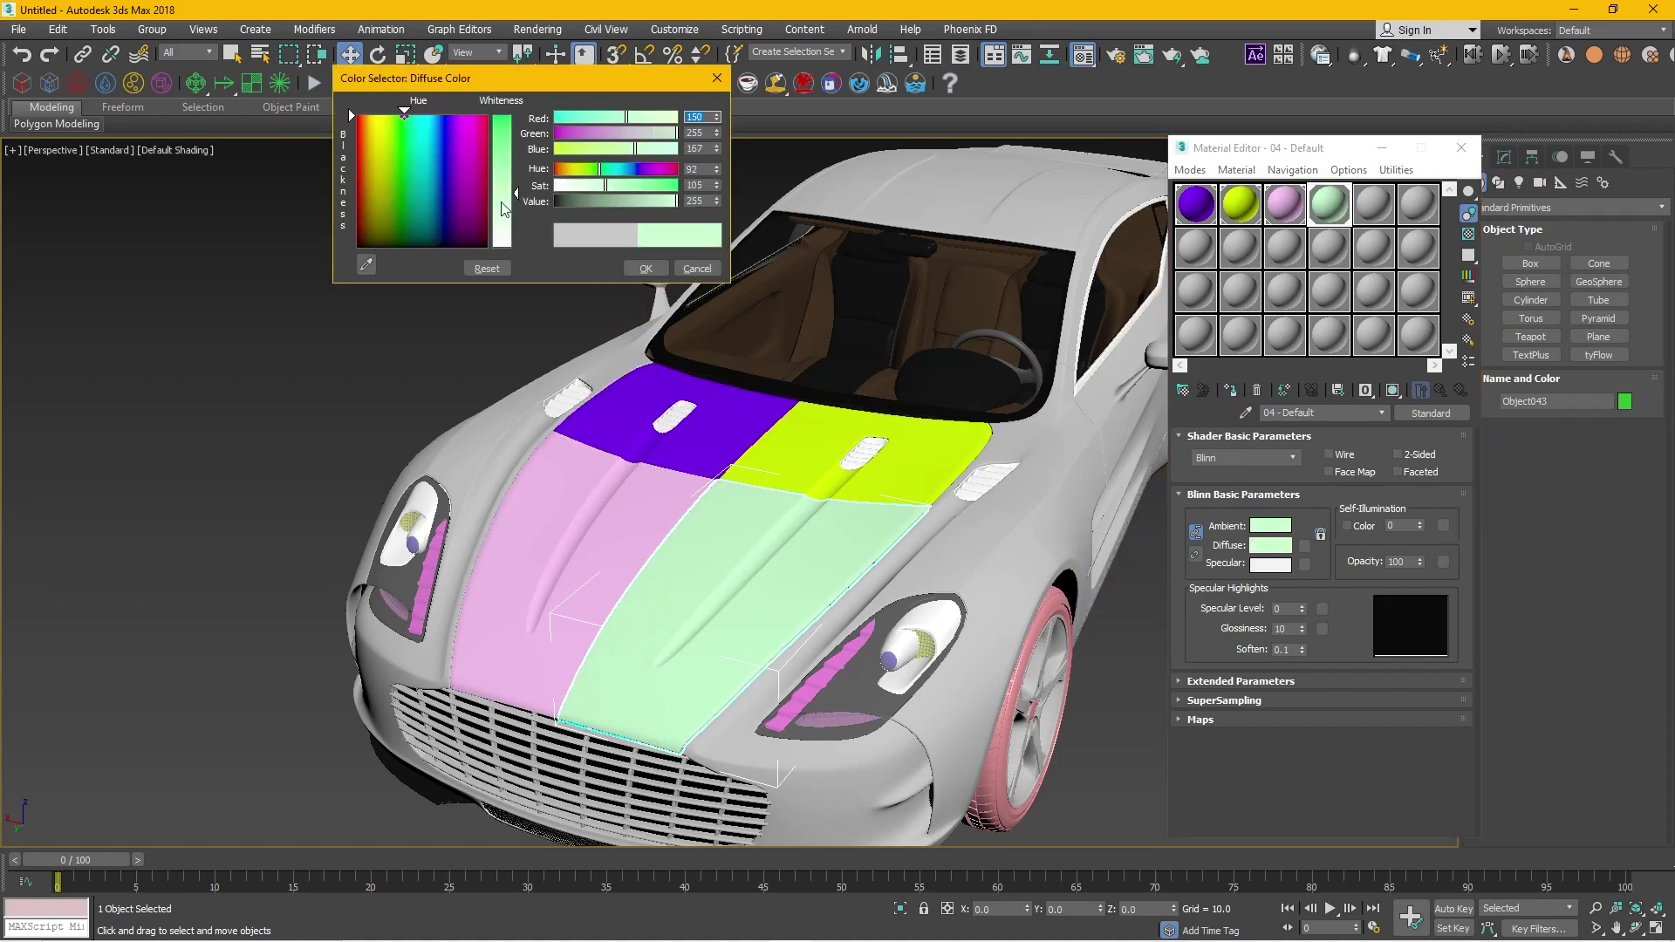
pyautogui.moveTo(515, 192); pyautogui.dragTo(515, 115)
pyautogui.click(650, 269)
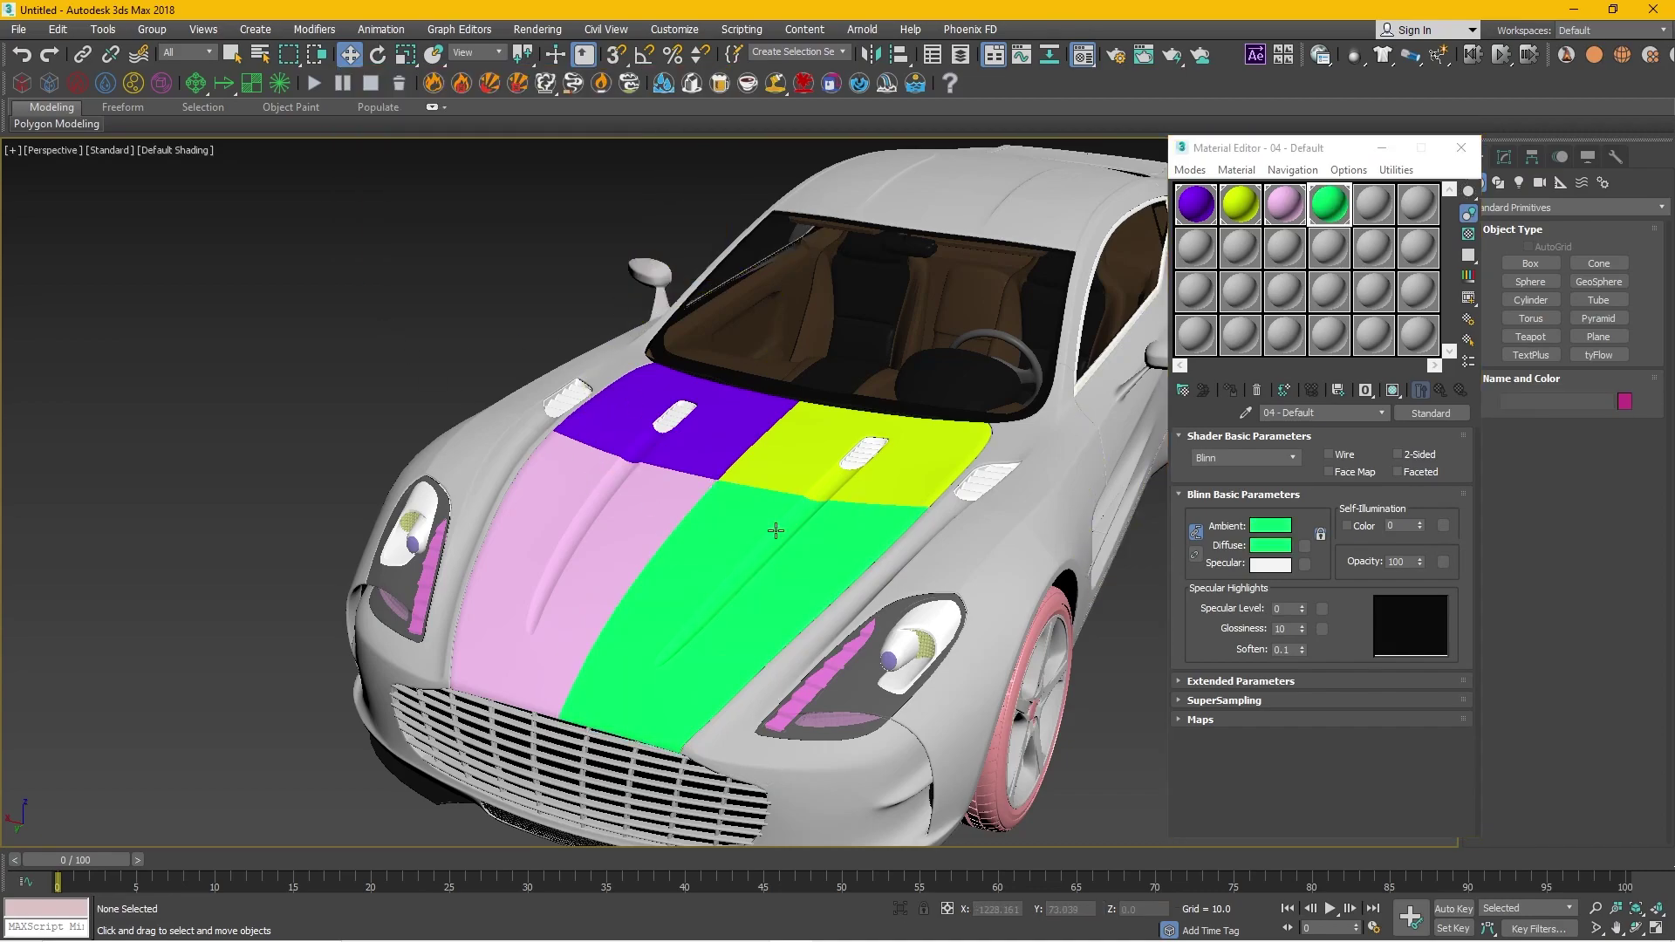
pyautogui.moveTo(730, 387)
pyautogui.mouseDown()
pyautogui.moveTo(783, 436)
pyautogui.moveTo(665, 447)
pyautogui.mouseUp()
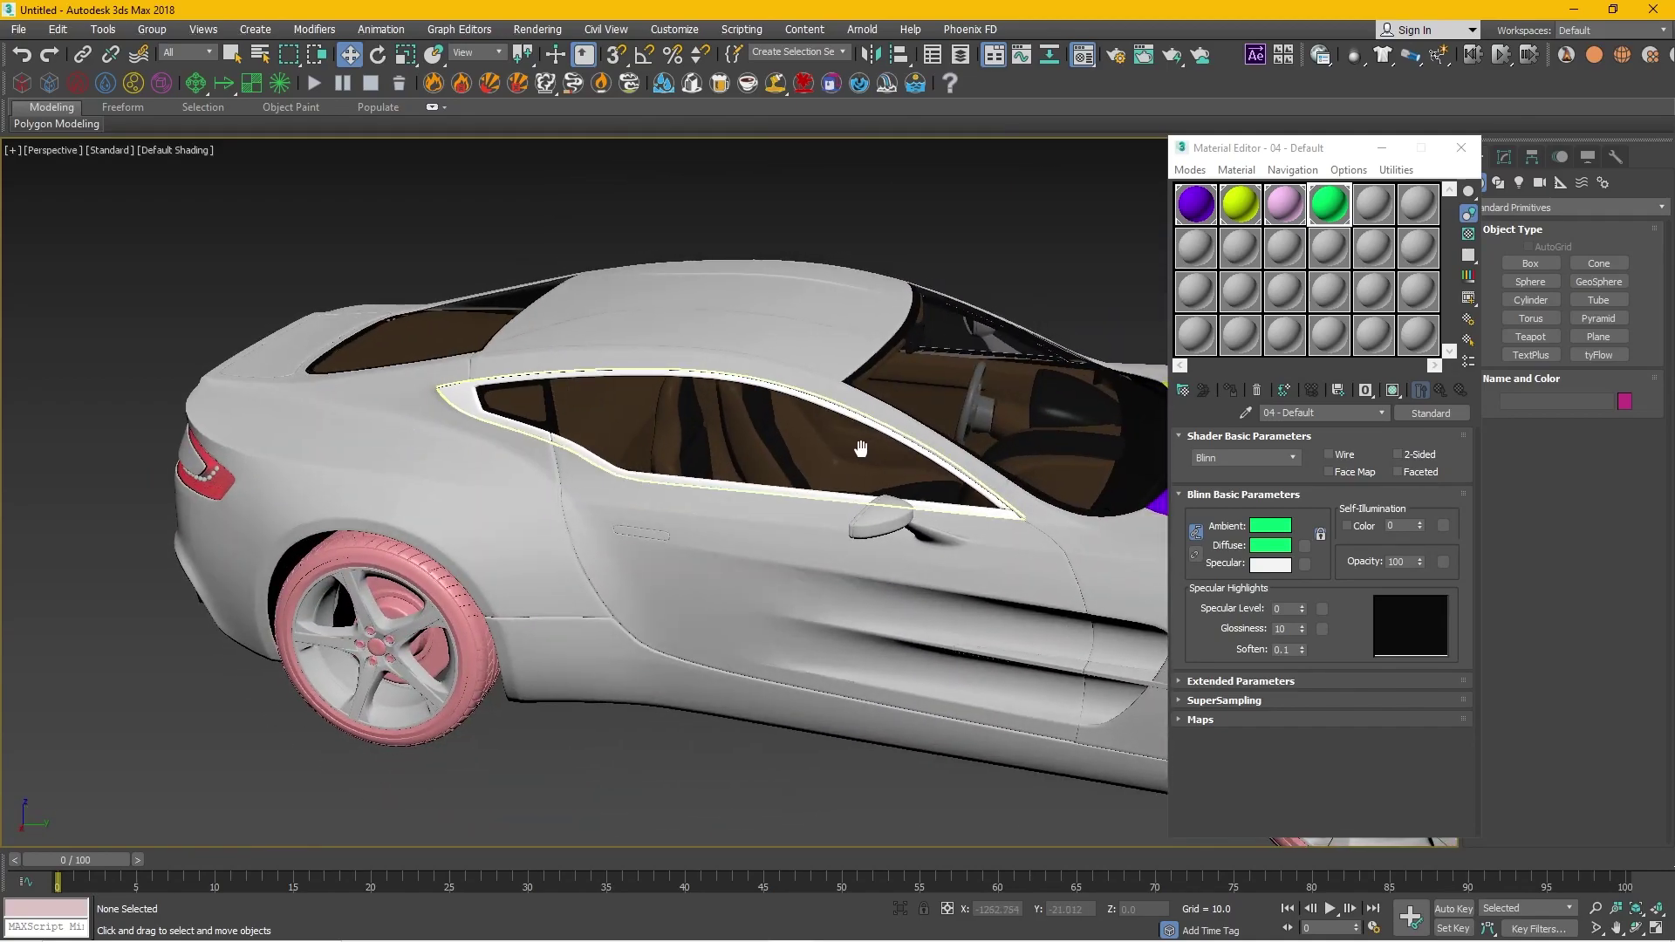
pyautogui.scroll(-3, 665, 447)
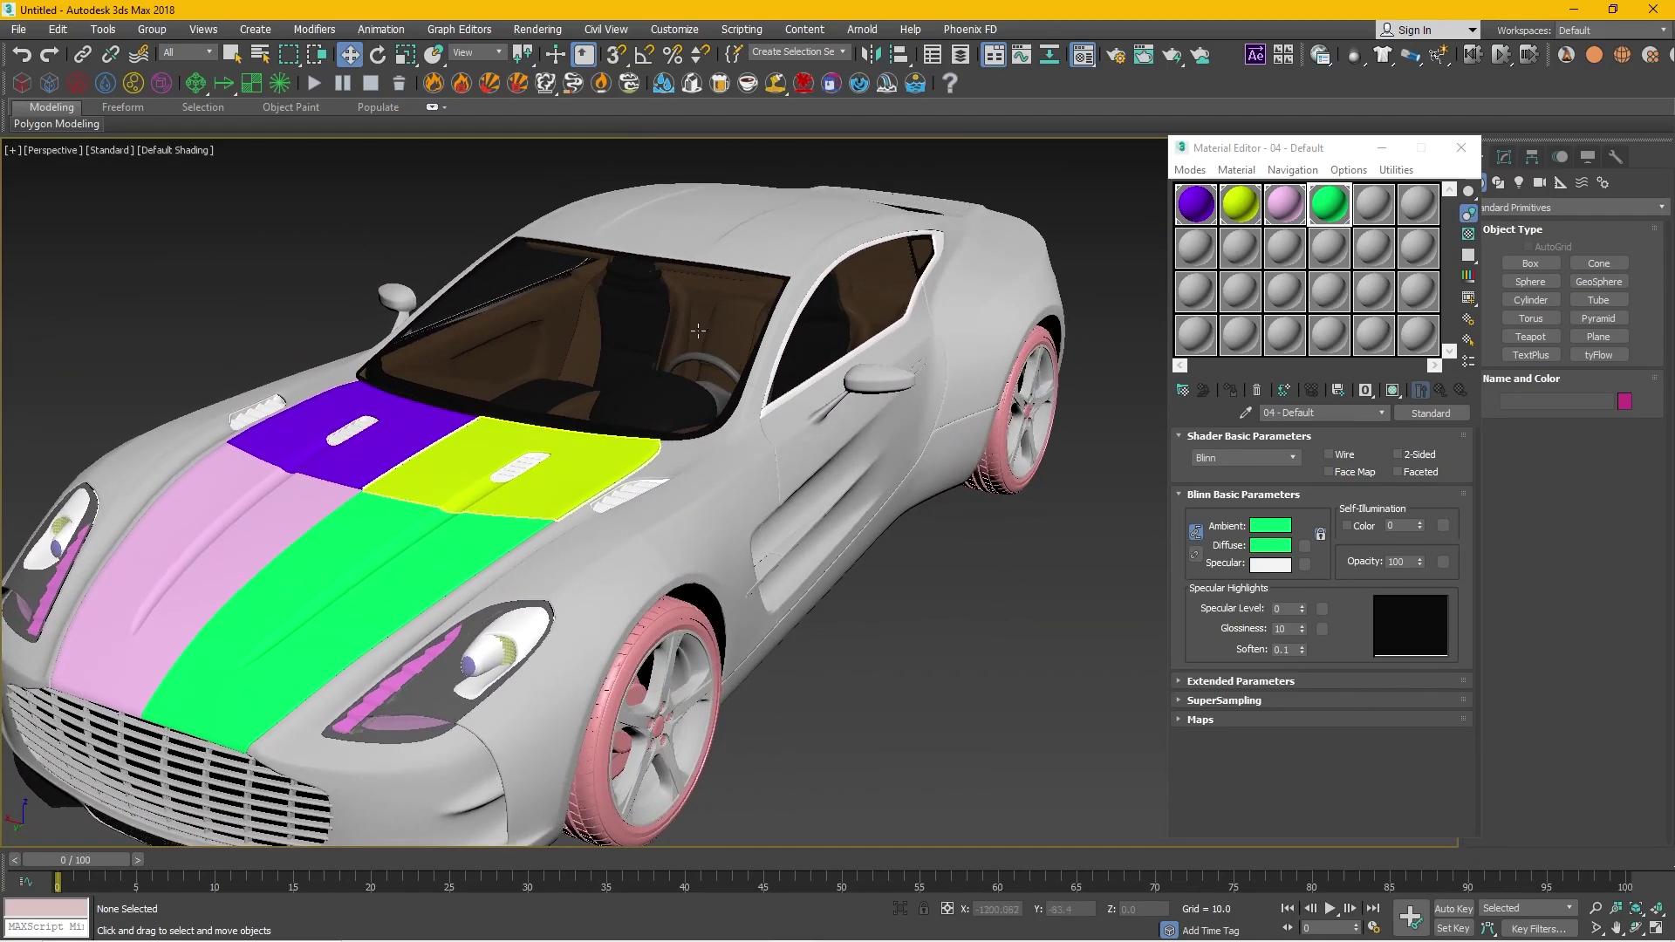
pyautogui.scroll(-4, 678, 335)
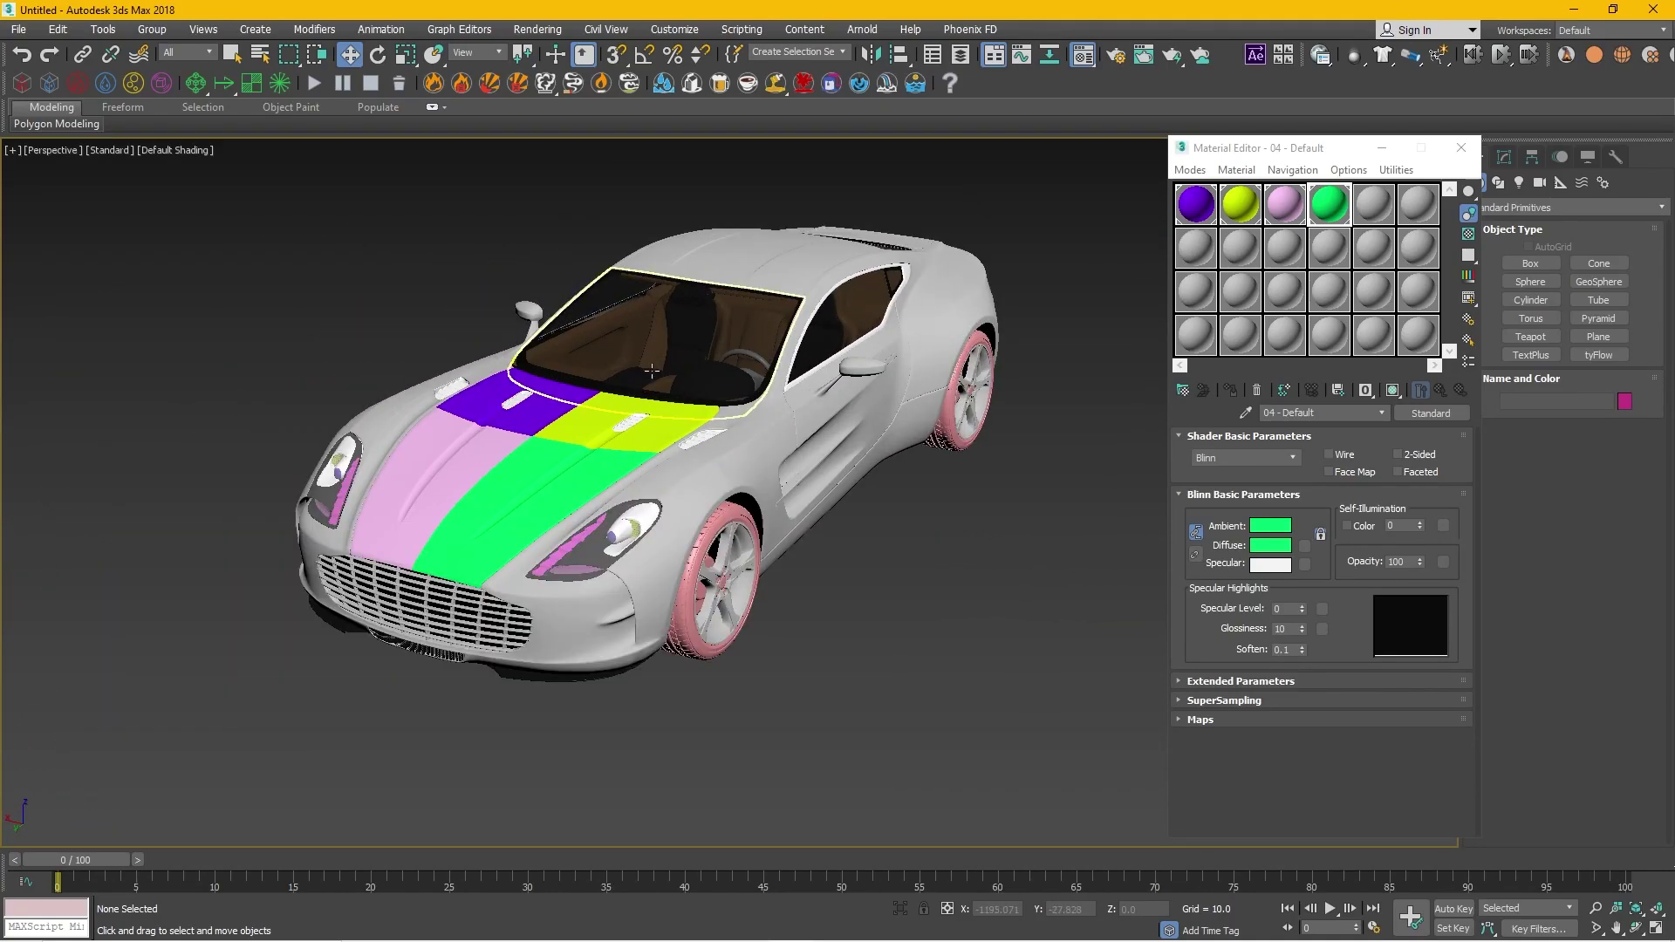
pyautogui.moveTo(637, 376); pyautogui.dragTo(645, 439)
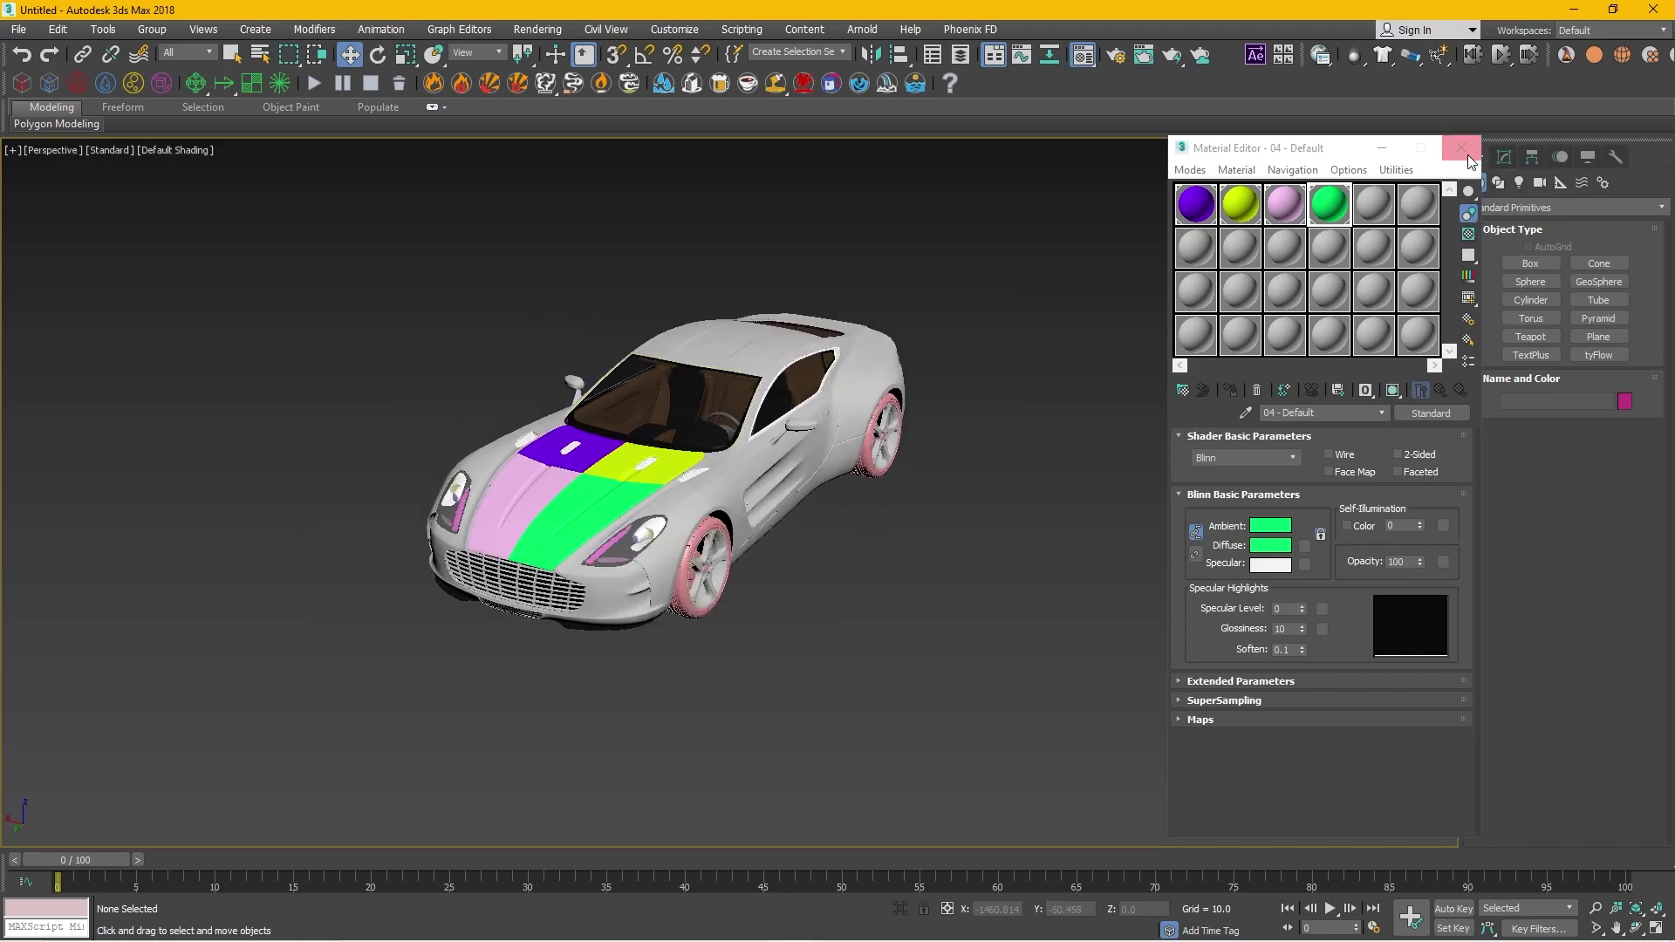
# Close the Material Editor and select the whole car model (176 objects)
pyautogui.click(1462, 147)
pyautogui.scroll(2, 665, 519)
pyautogui.moveTo(665, 518); pyautogui.dragTo(725, 535)
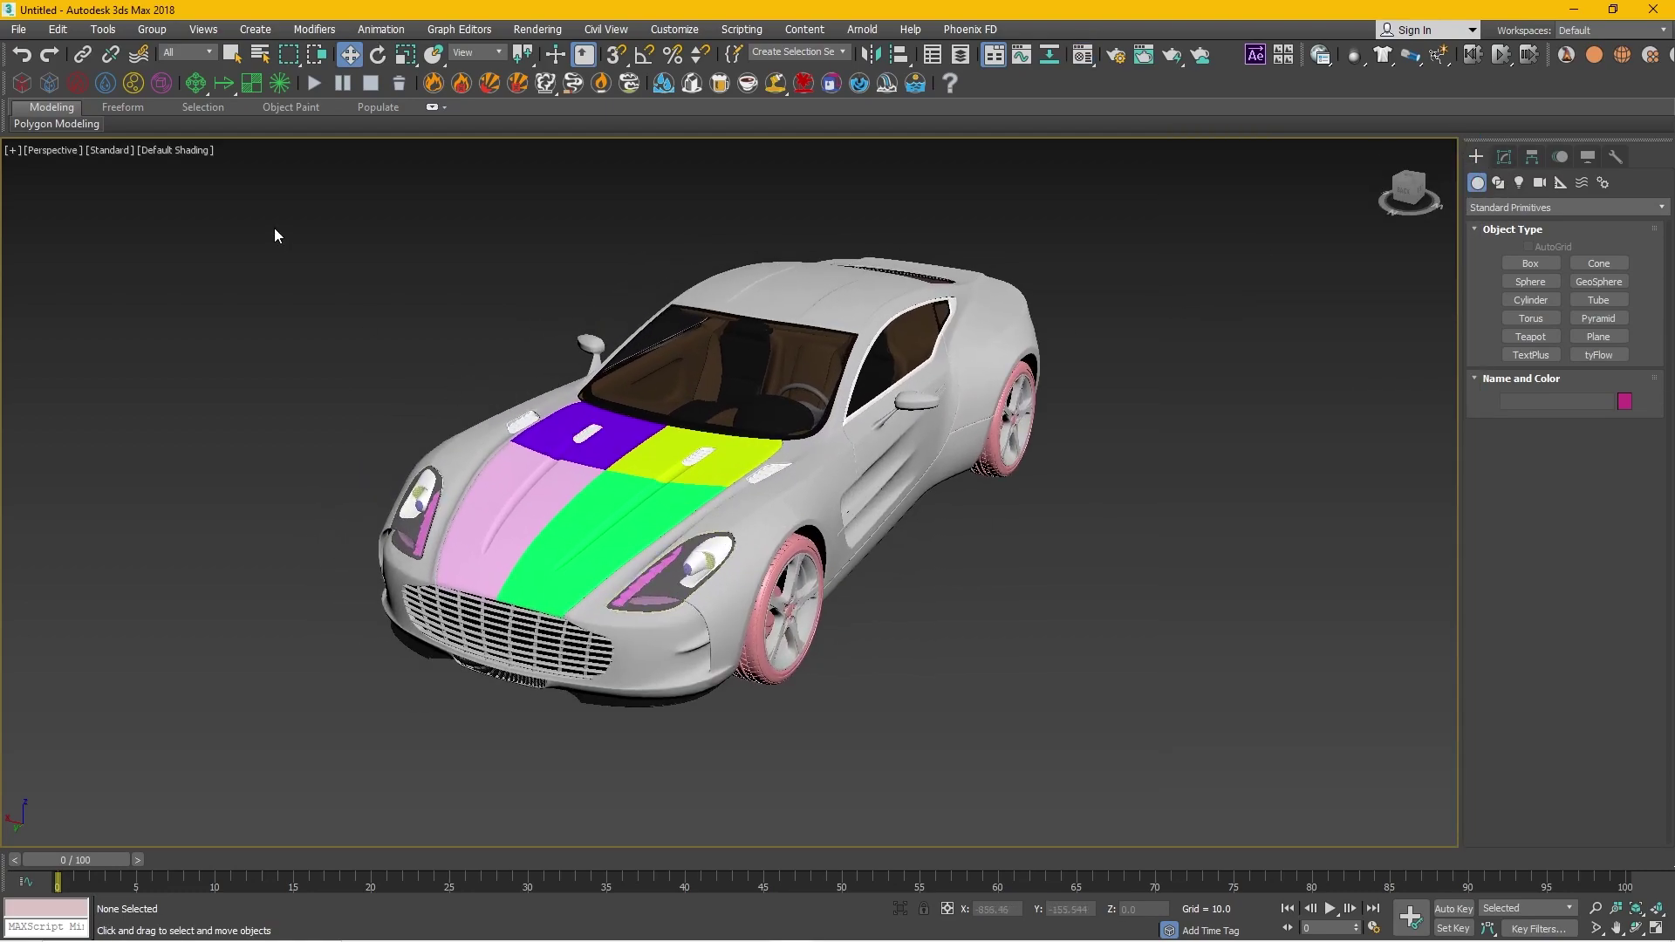
pyautogui.moveTo(906, 649); pyautogui.dragTo(1166, 812)
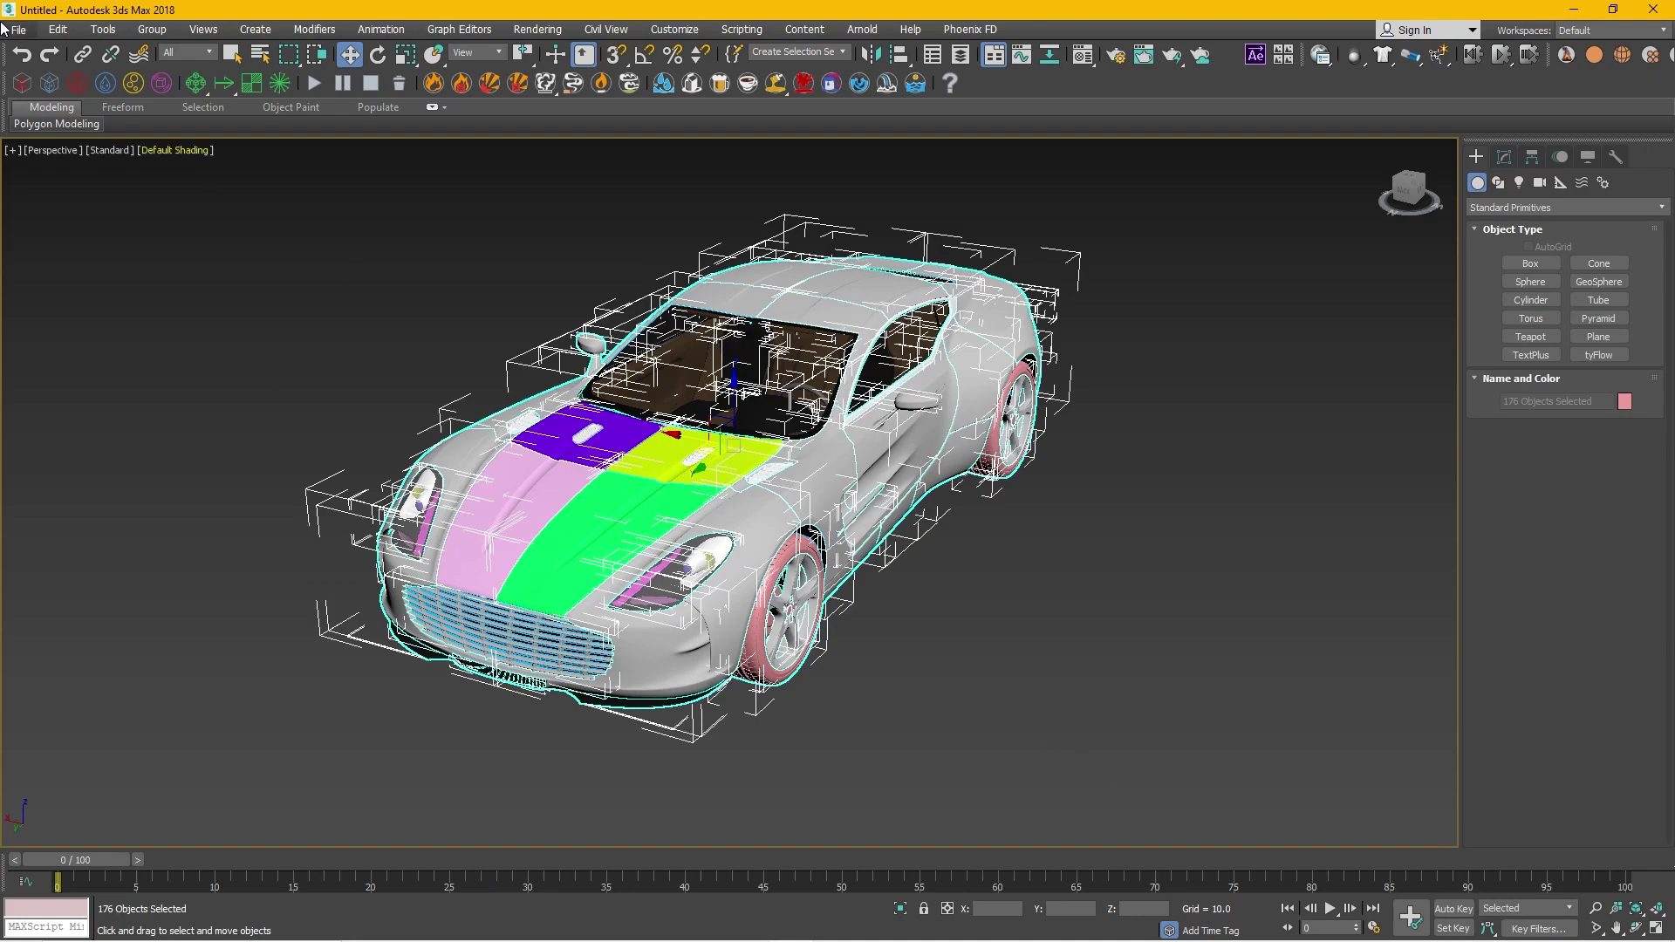
# Export the selected car as an OBJ file named car_003.obj
pyautogui.click(17, 28)
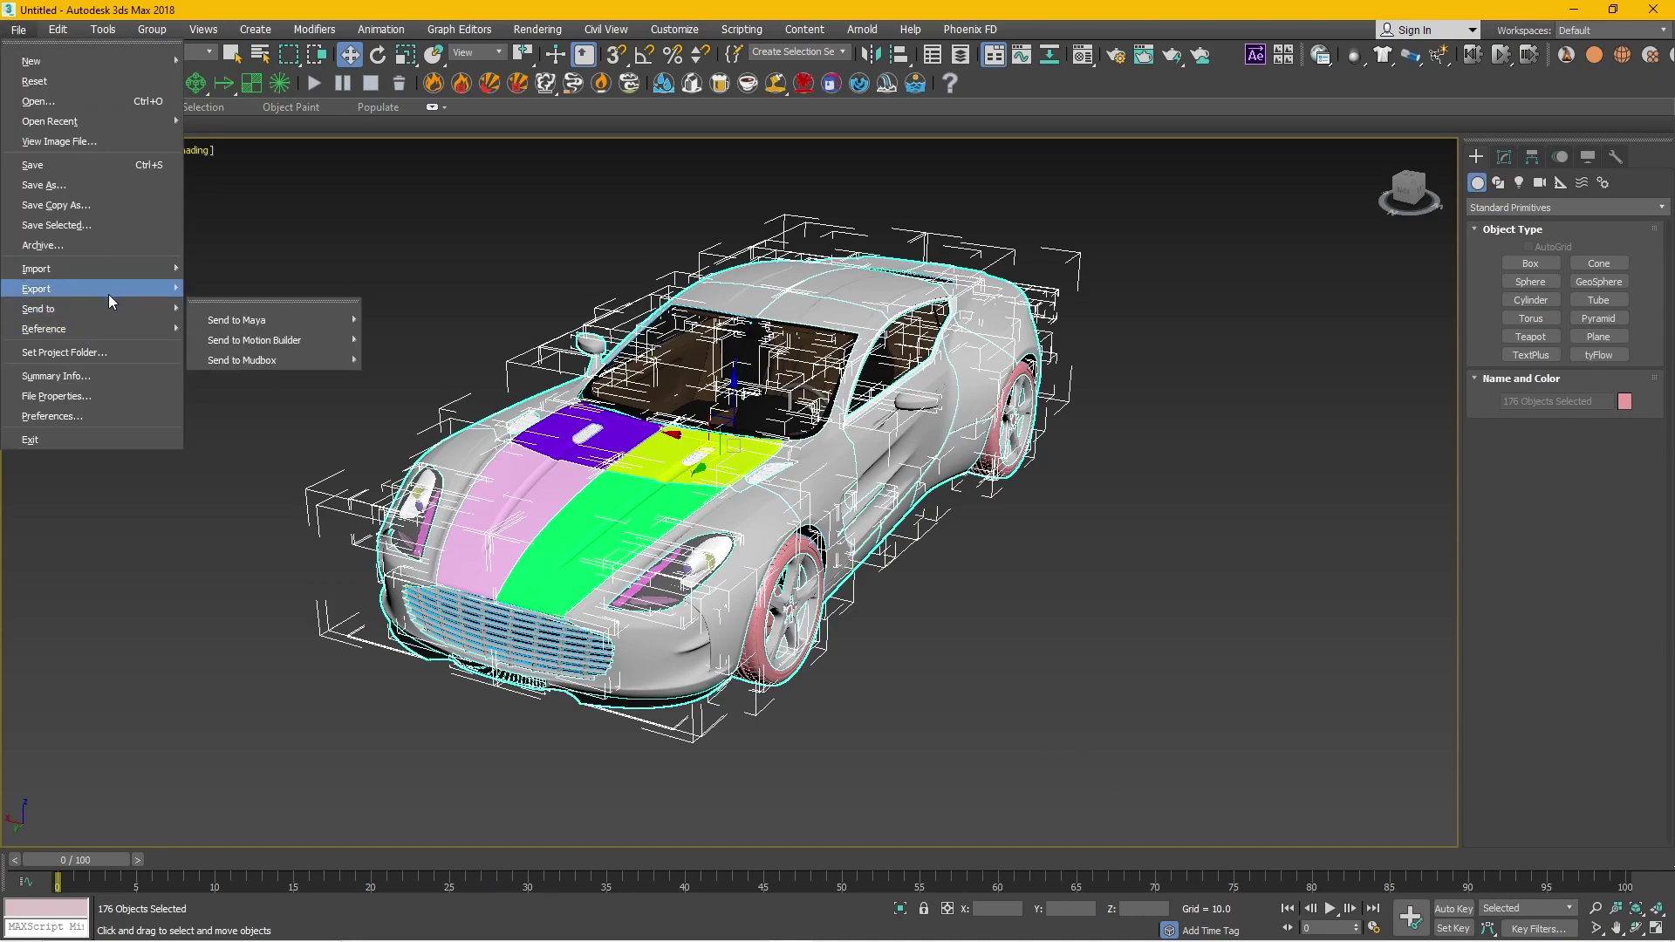
pyautogui.moveTo(131, 289)
pyautogui.click(255, 317)
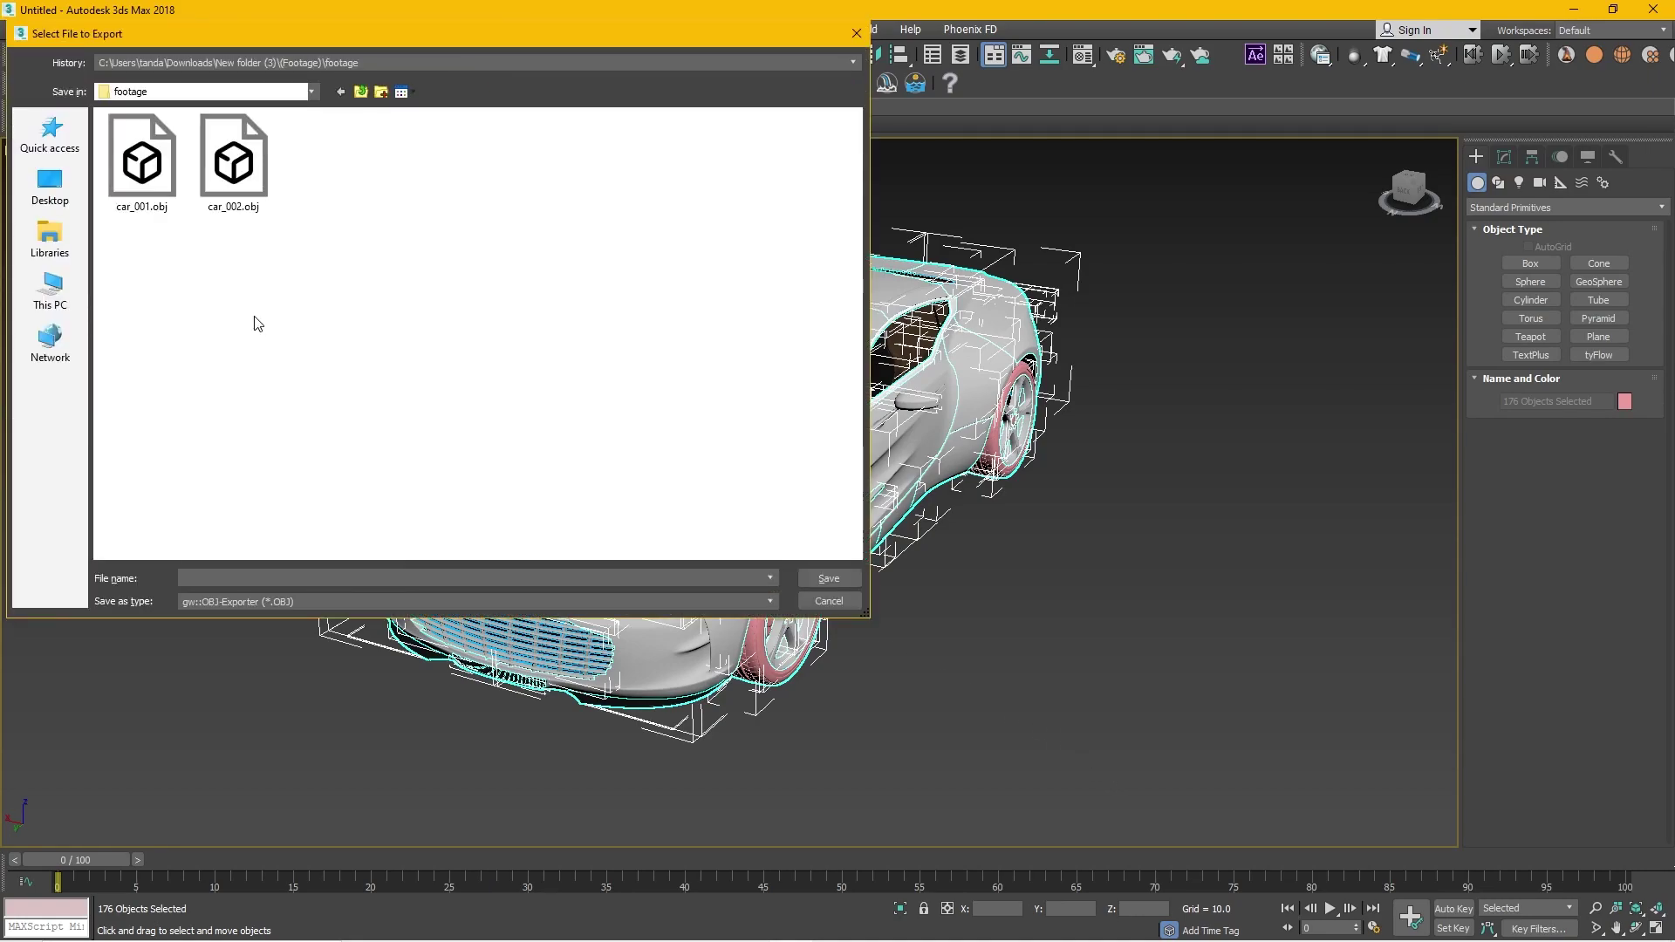
pyautogui.click(258, 609)
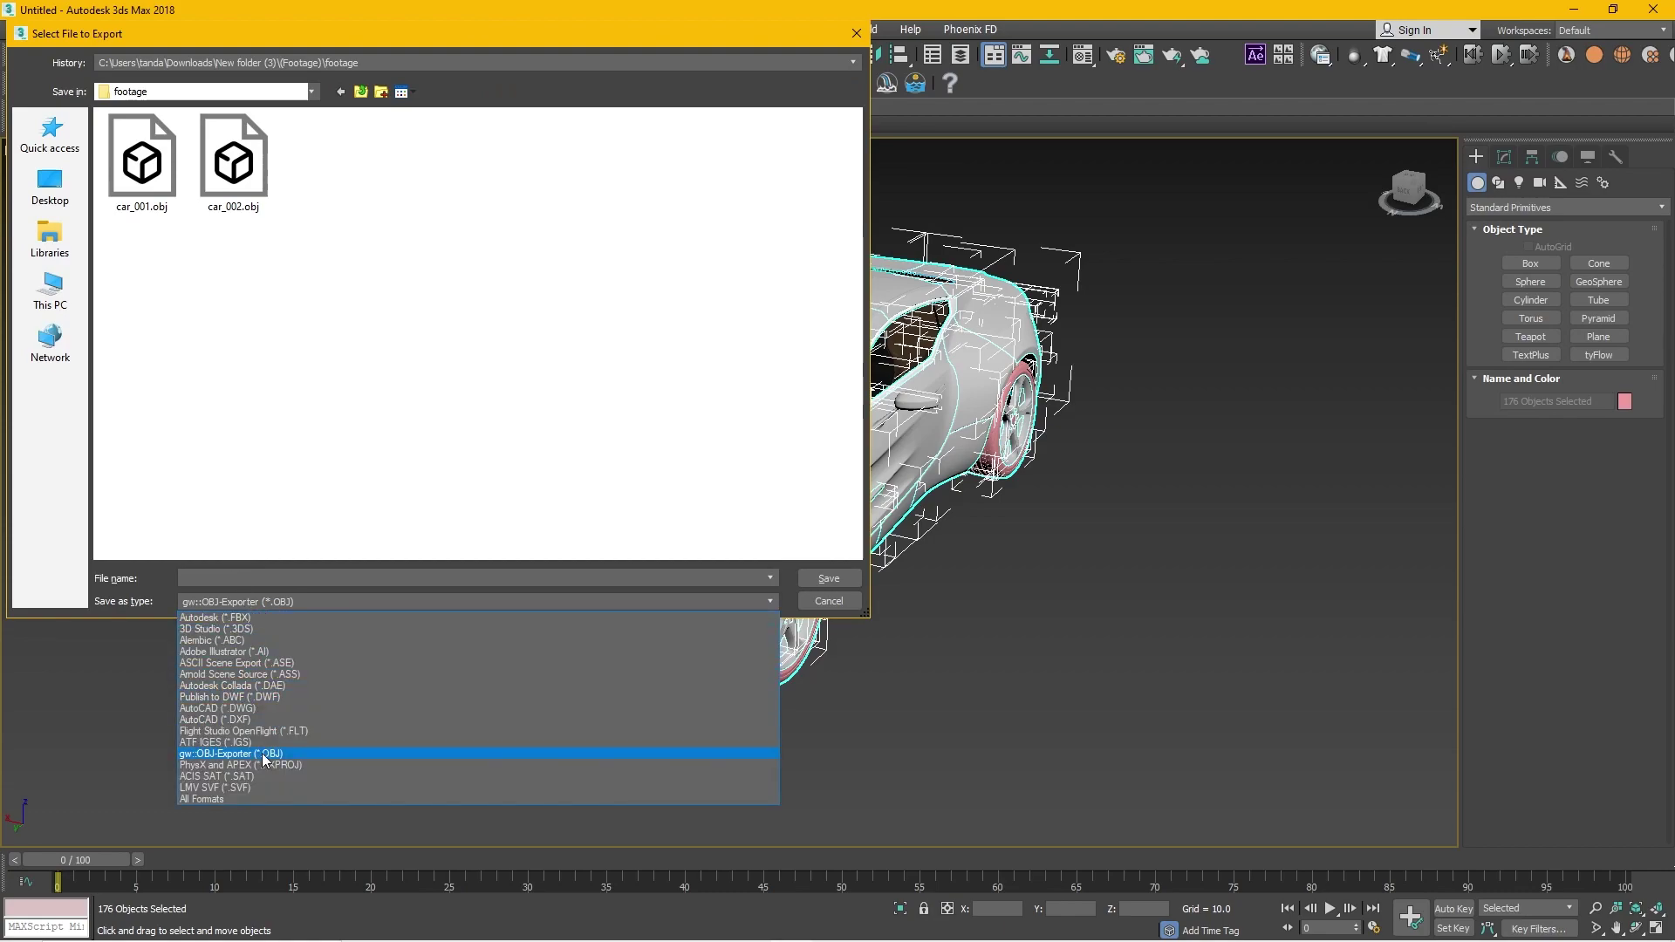
pyautogui.click(273, 601)
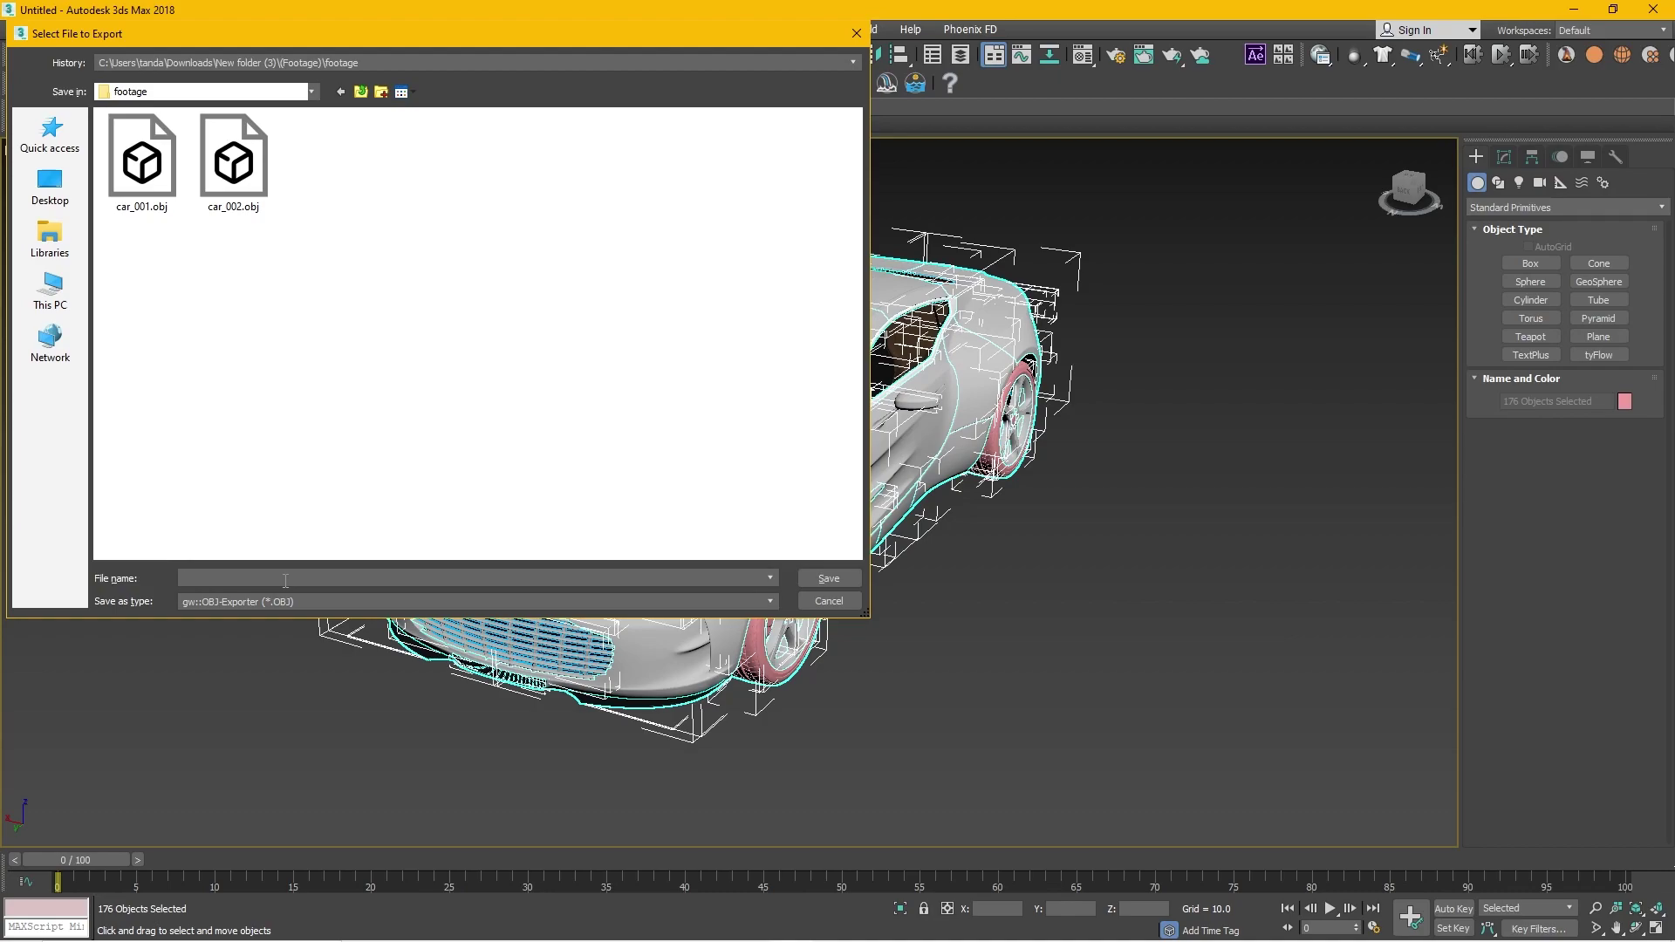
pyautogui.write('c')
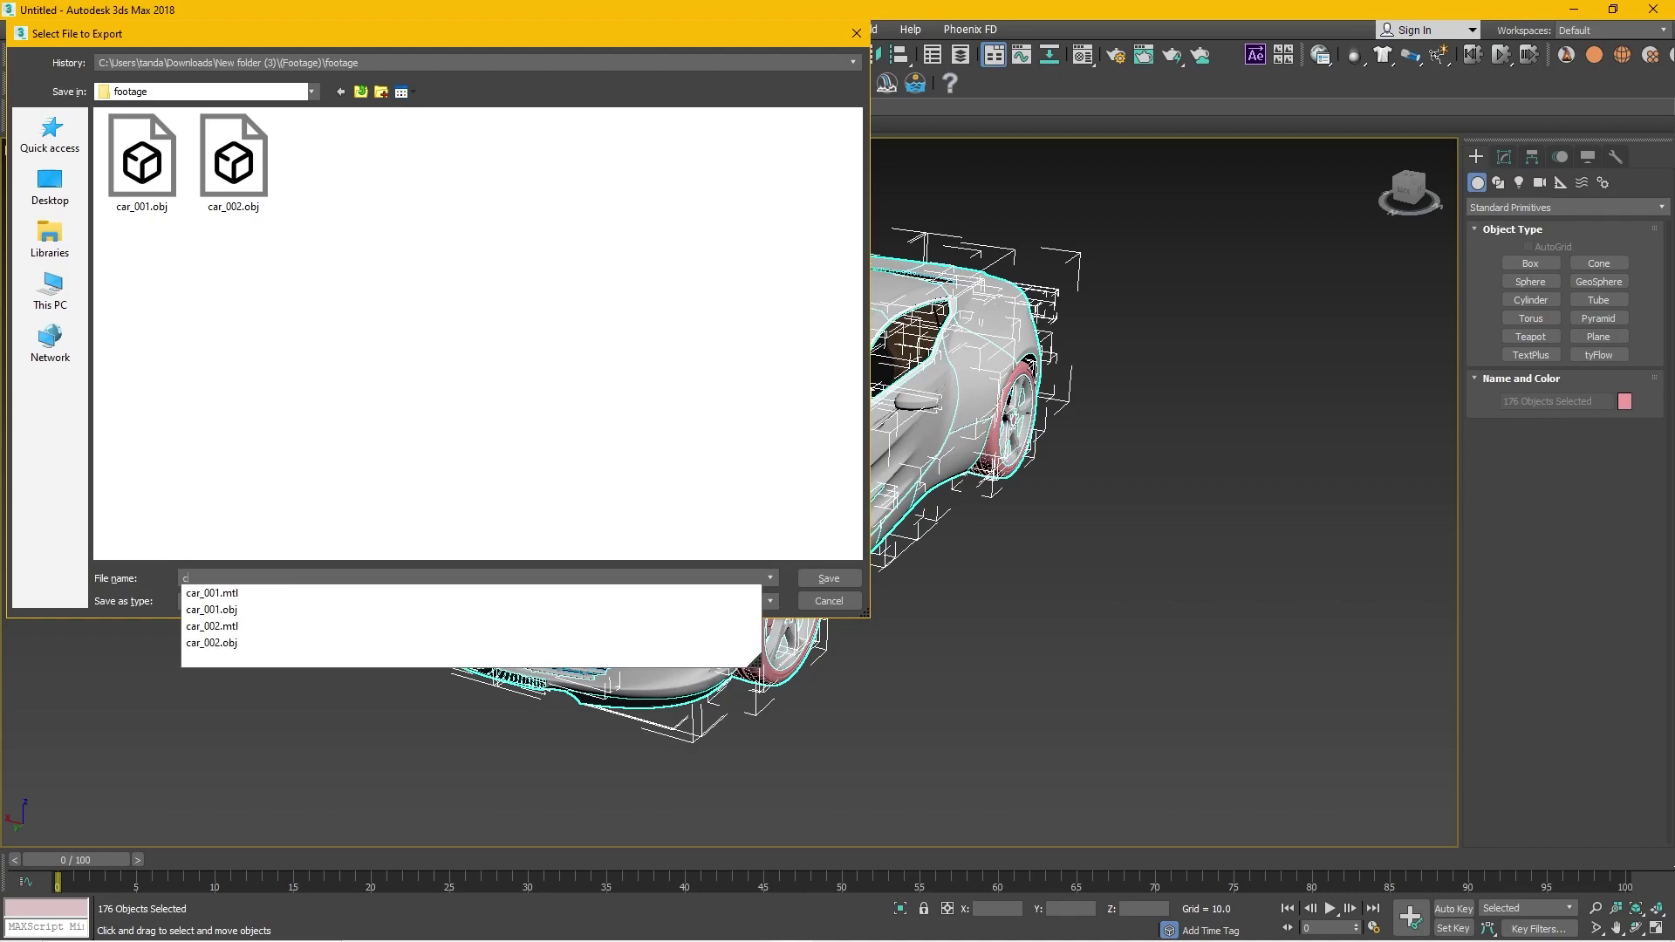
pyautogui.write('ar_00')
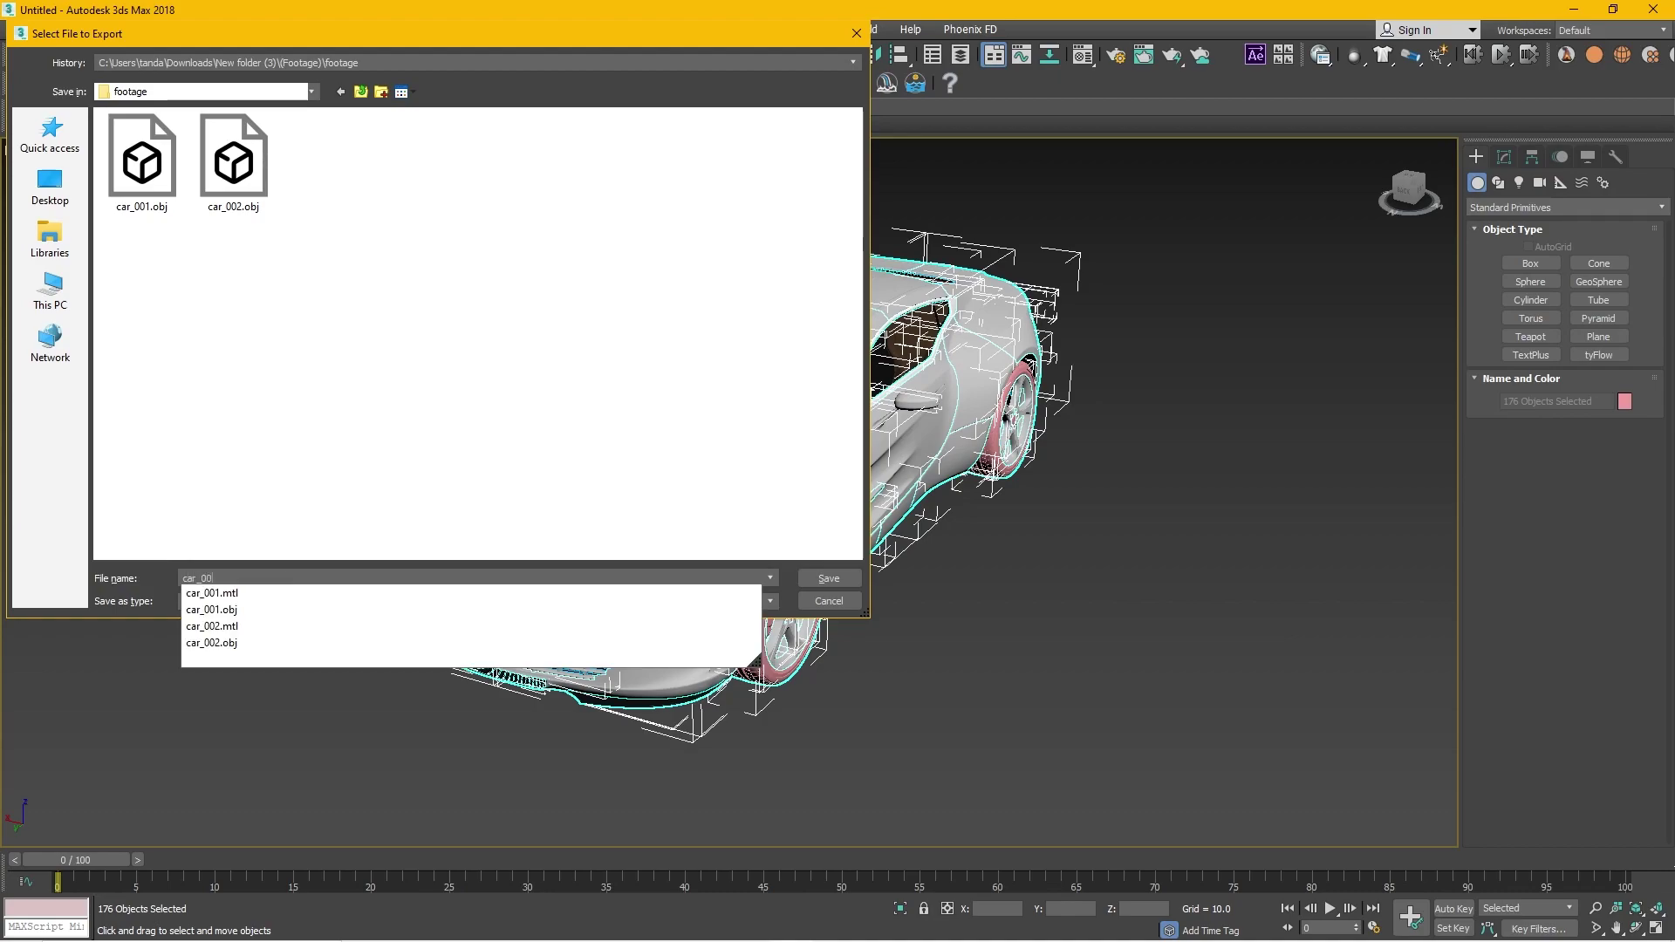
pyautogui.write('3.obj')
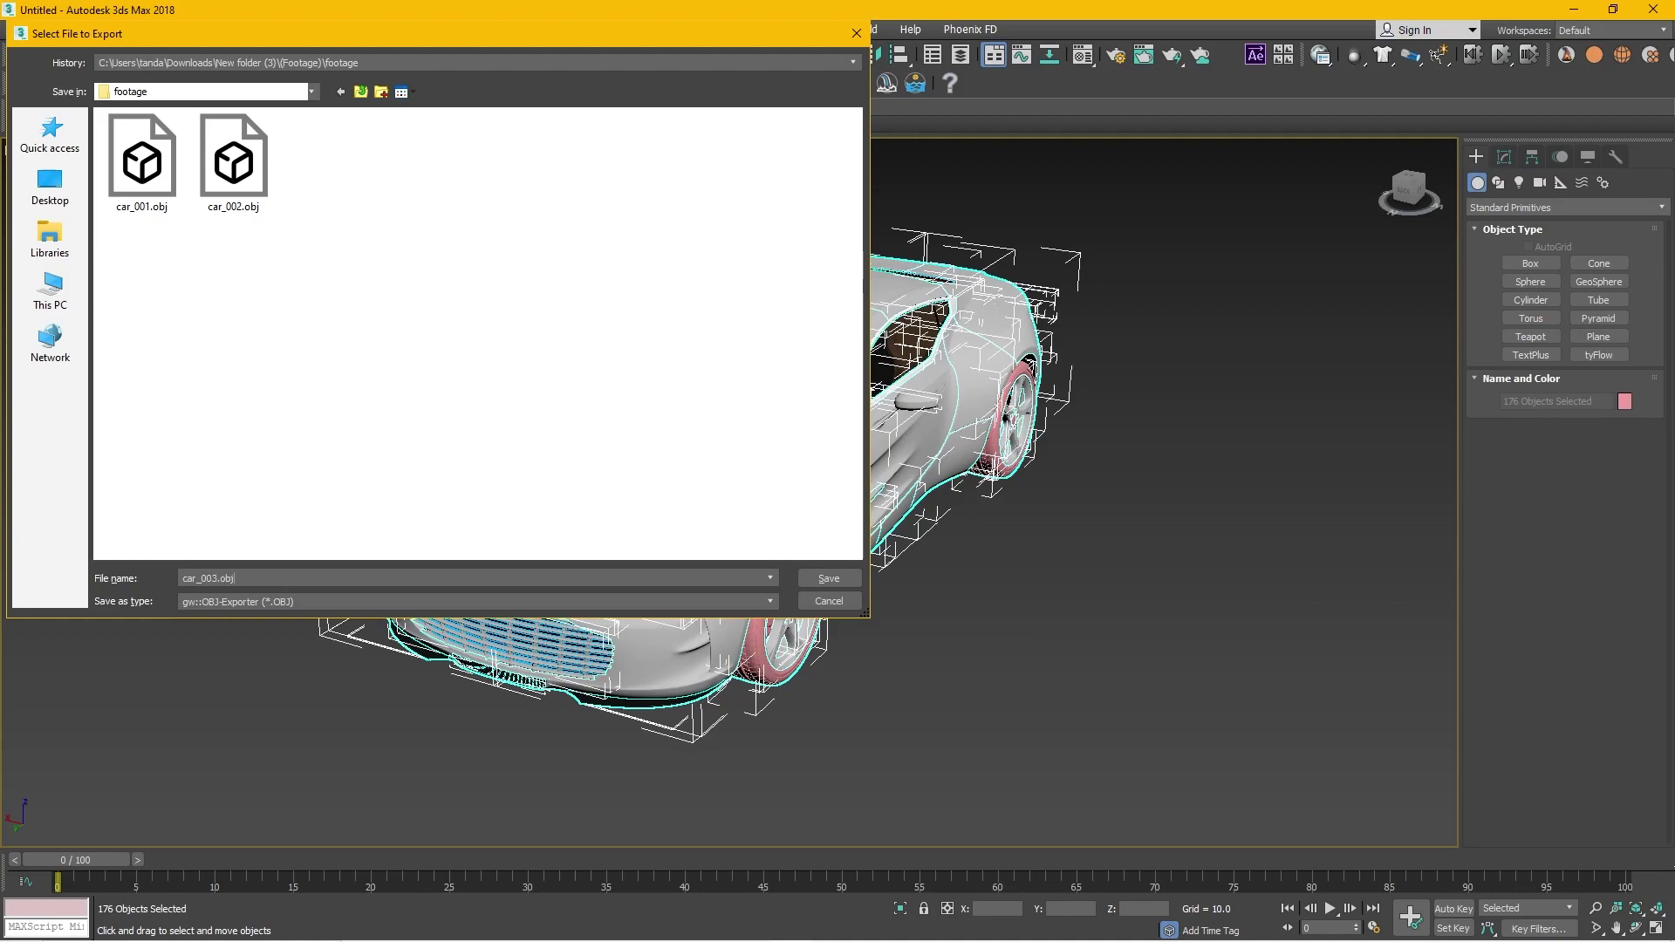
pyautogui.click(830, 579)
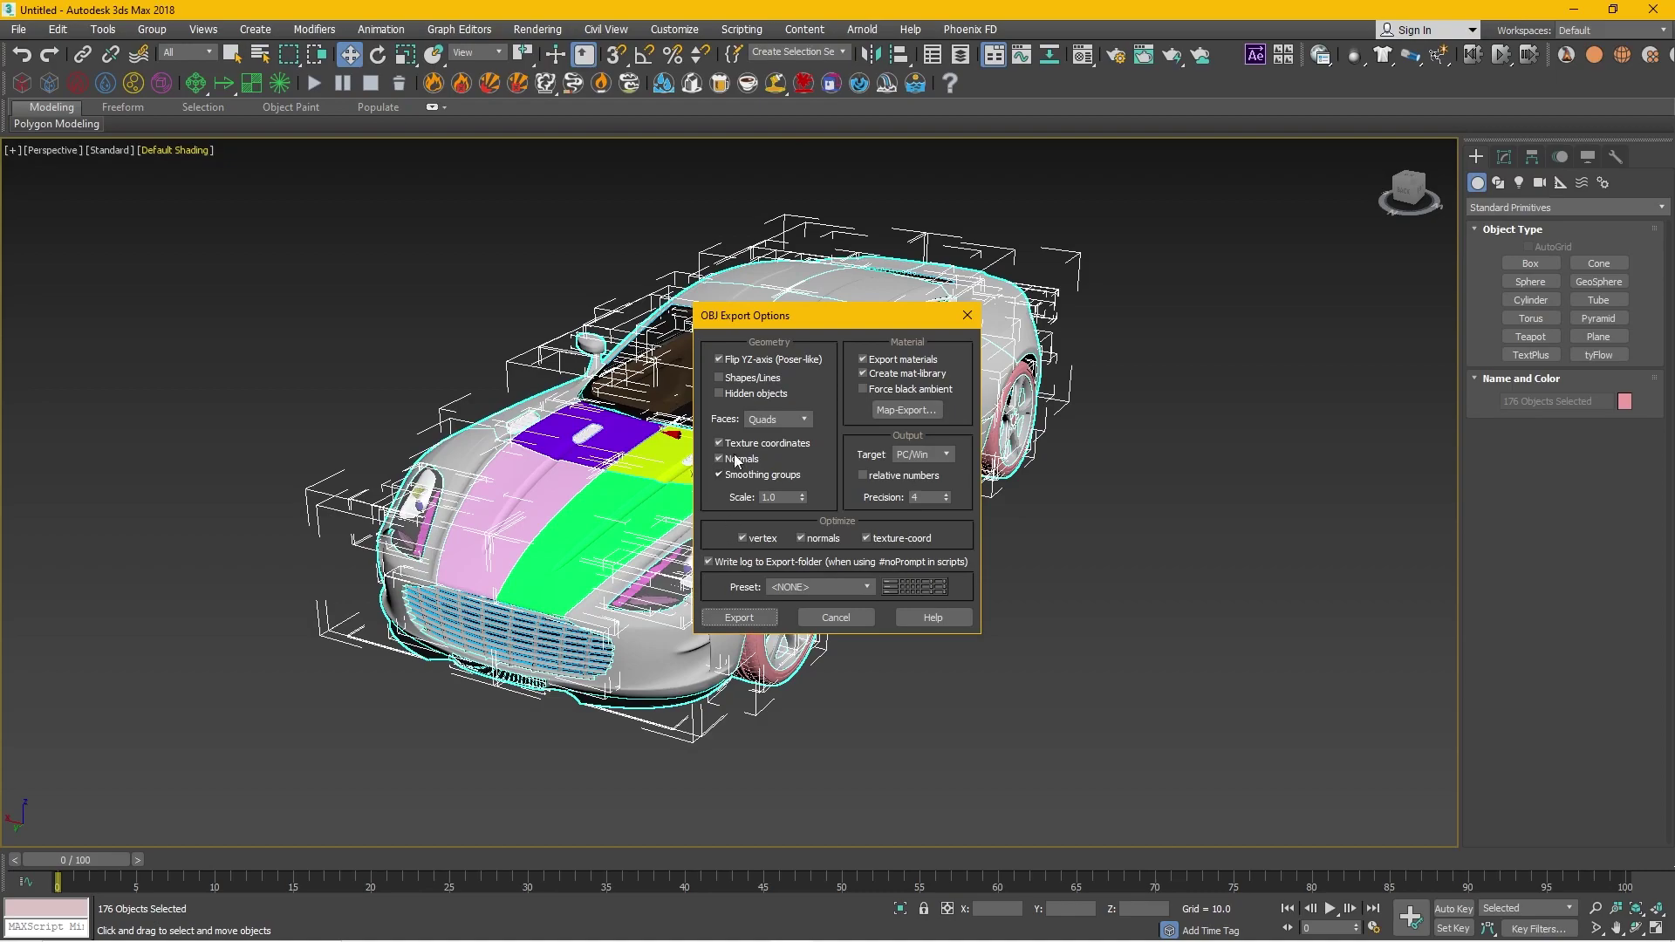
pyautogui.moveTo(788, 326); pyautogui.dragTo(1162, 385)
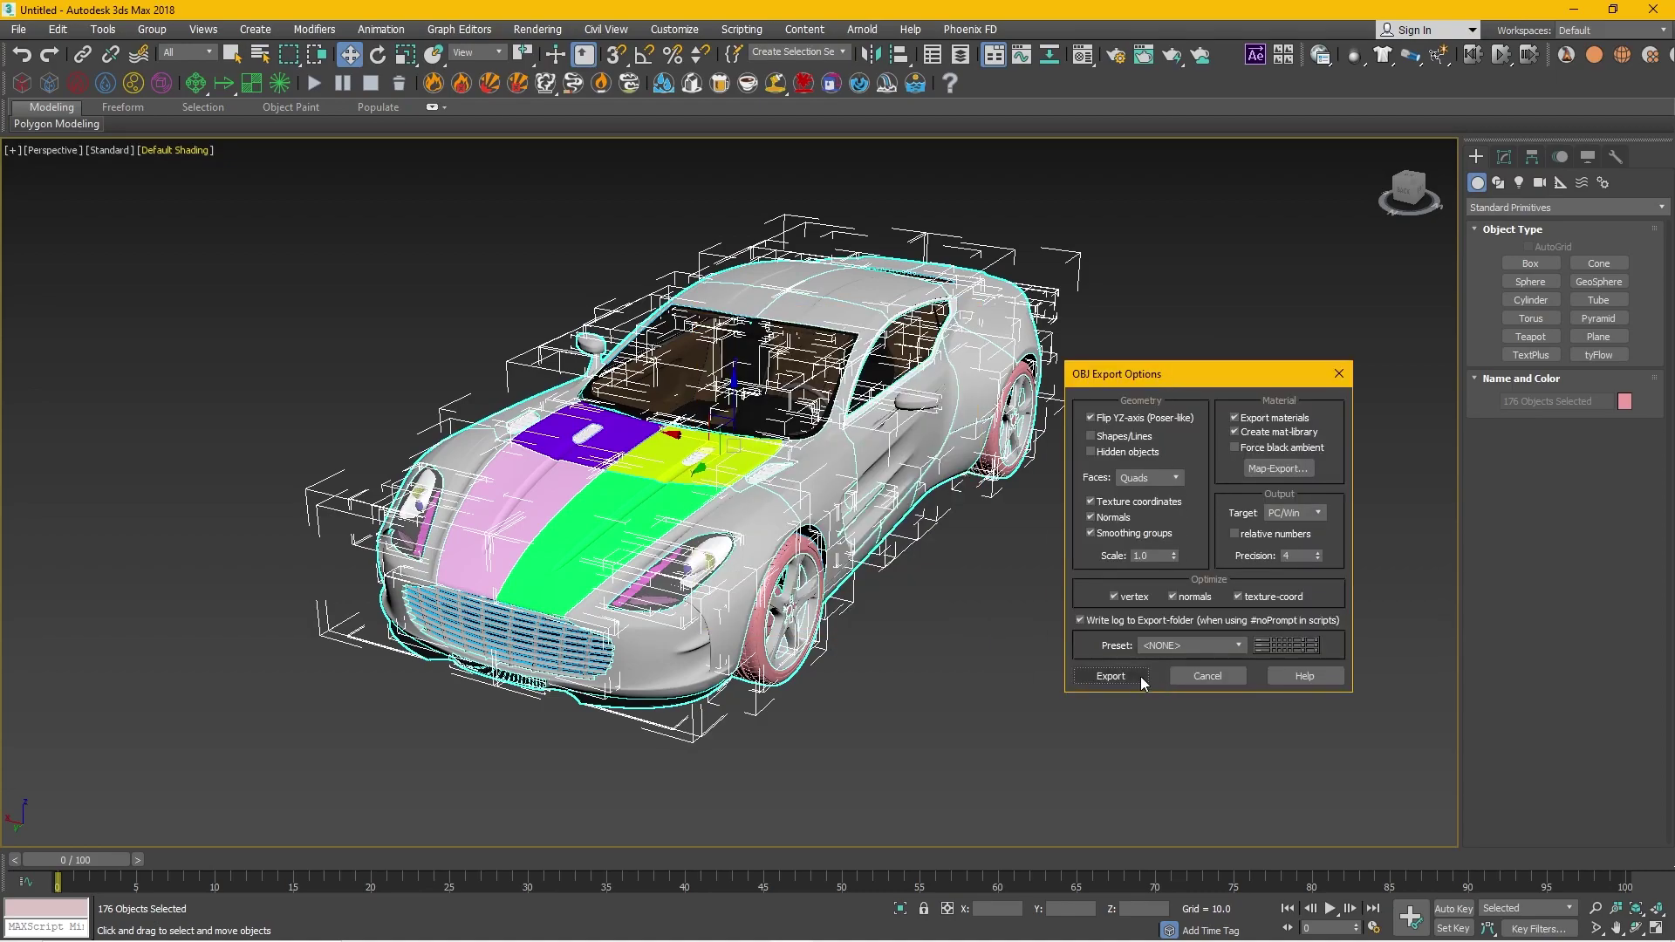
pyautogui.click(1110, 677)
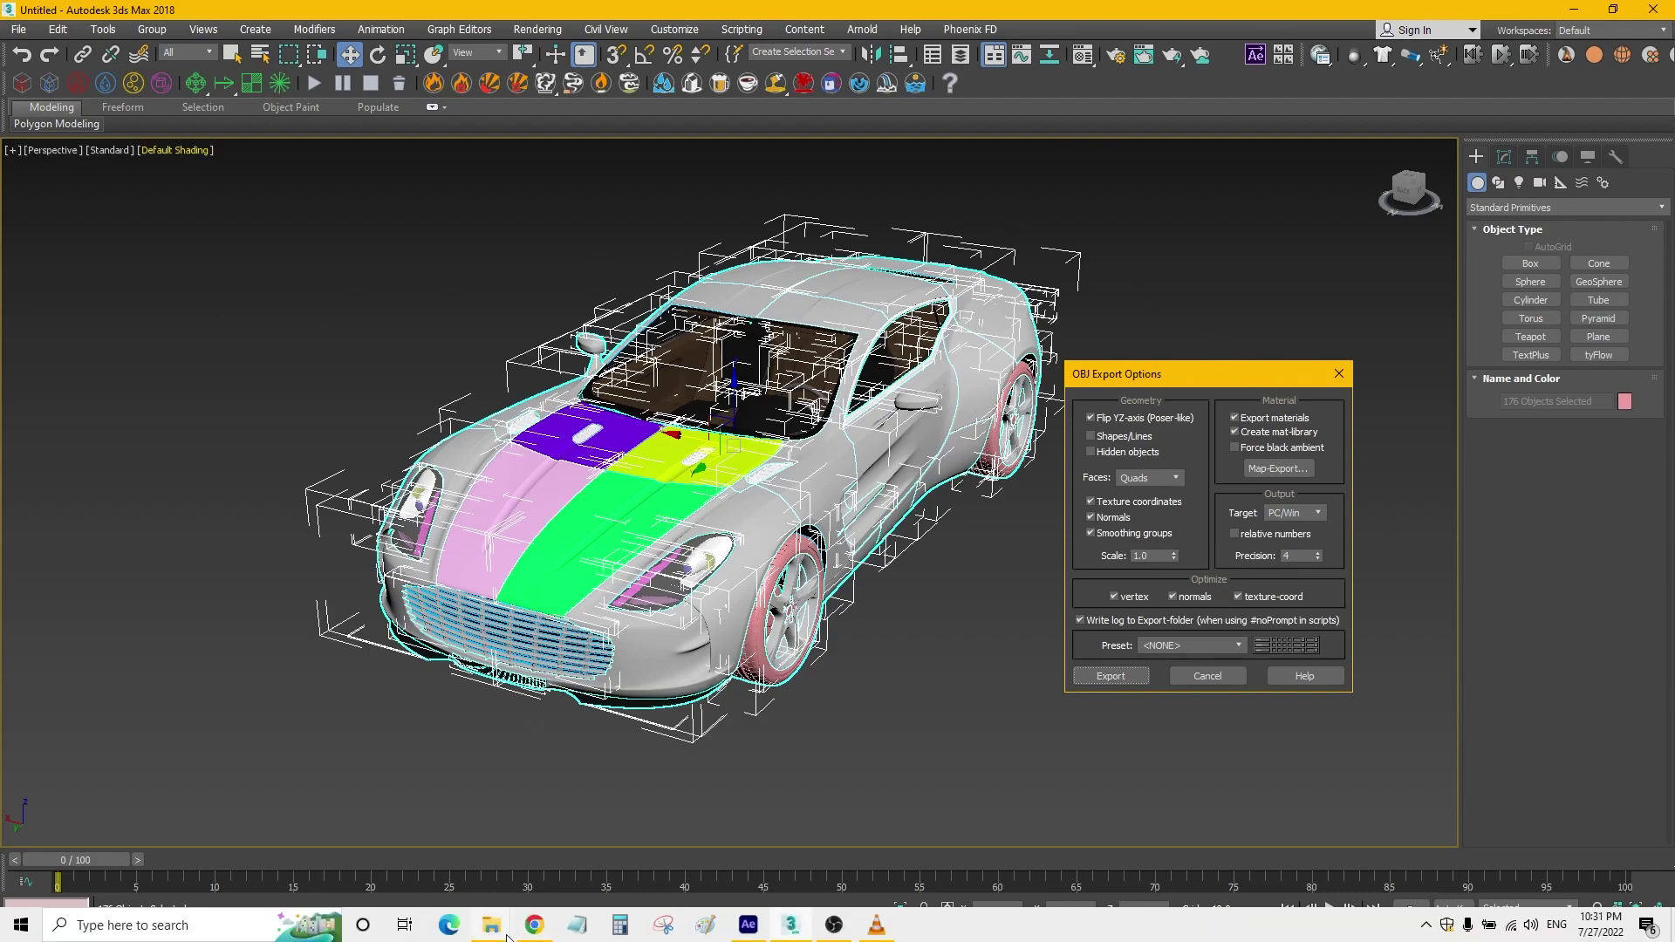
# Check the exported car file in the footage folder, then switch to After Effects
pyautogui.click(494, 934)
pyautogui.click(562, 876)
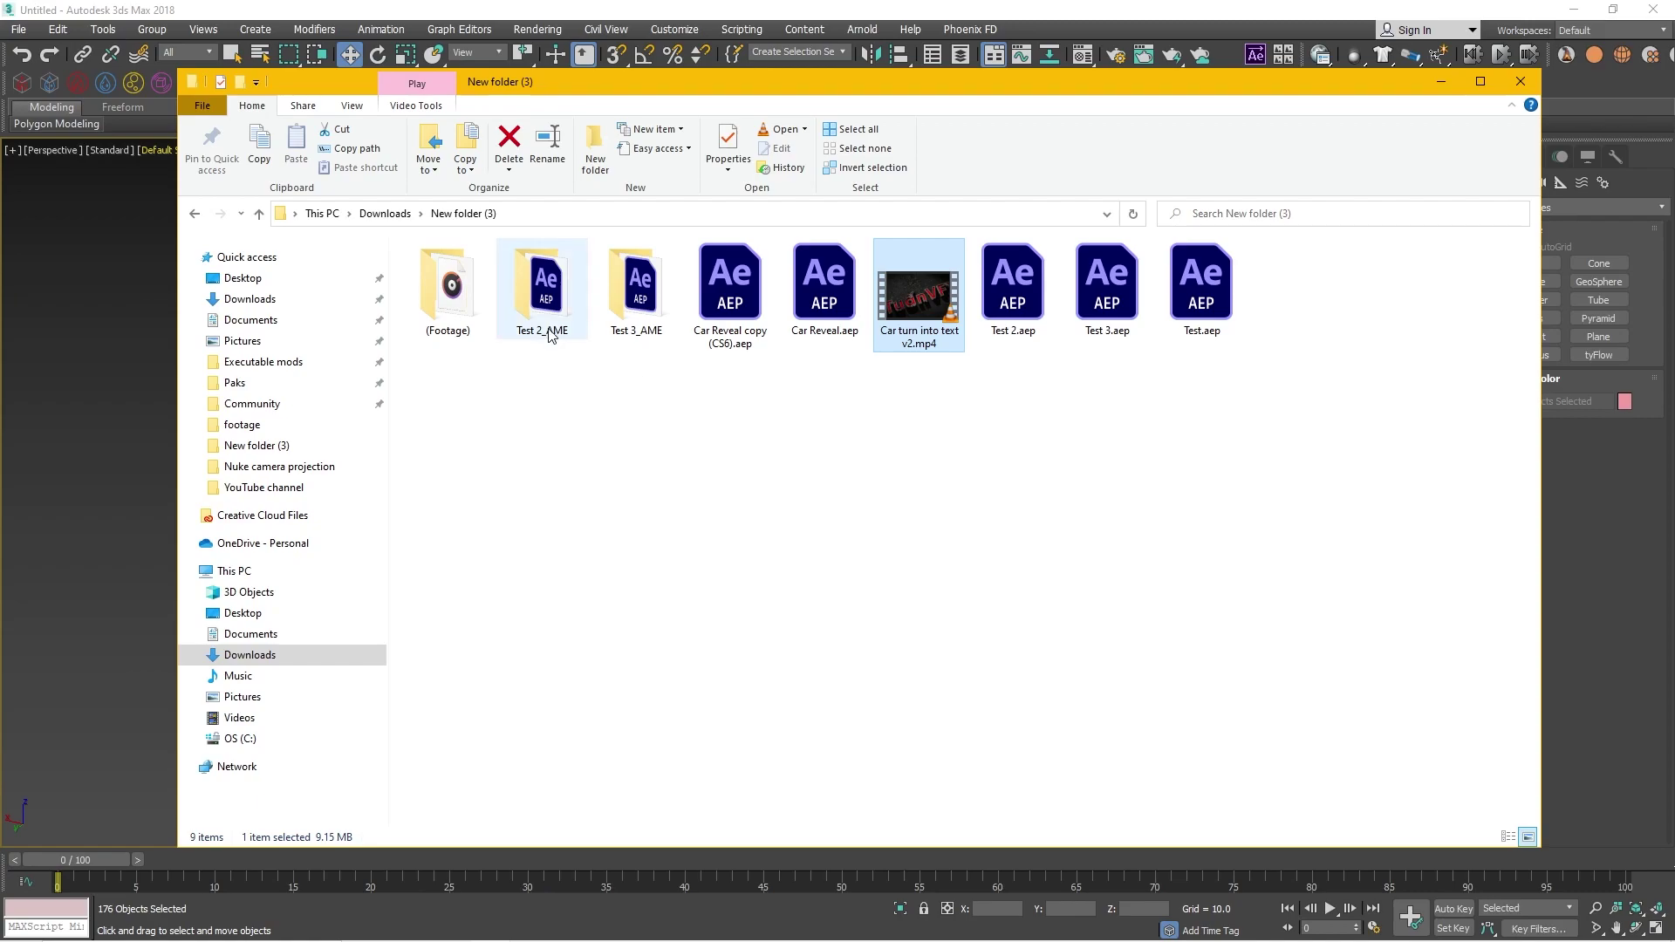
pyautogui.doubleClick(476, 270)
pyautogui.doubleClick(475, 270)
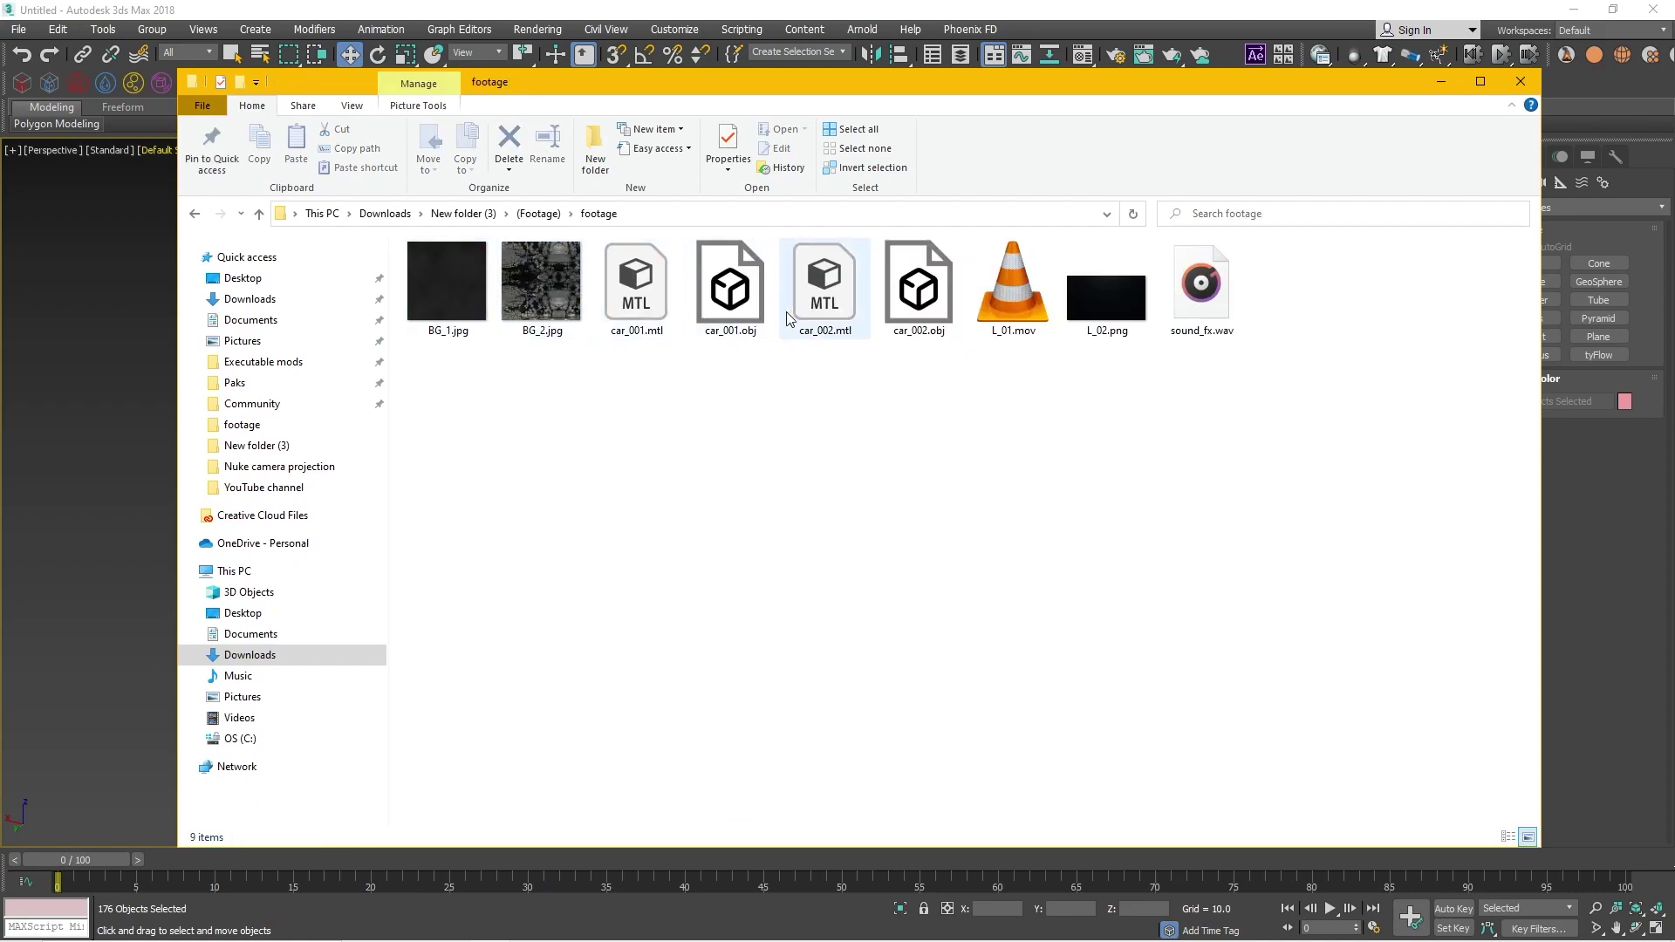
pyautogui.click(918, 336)
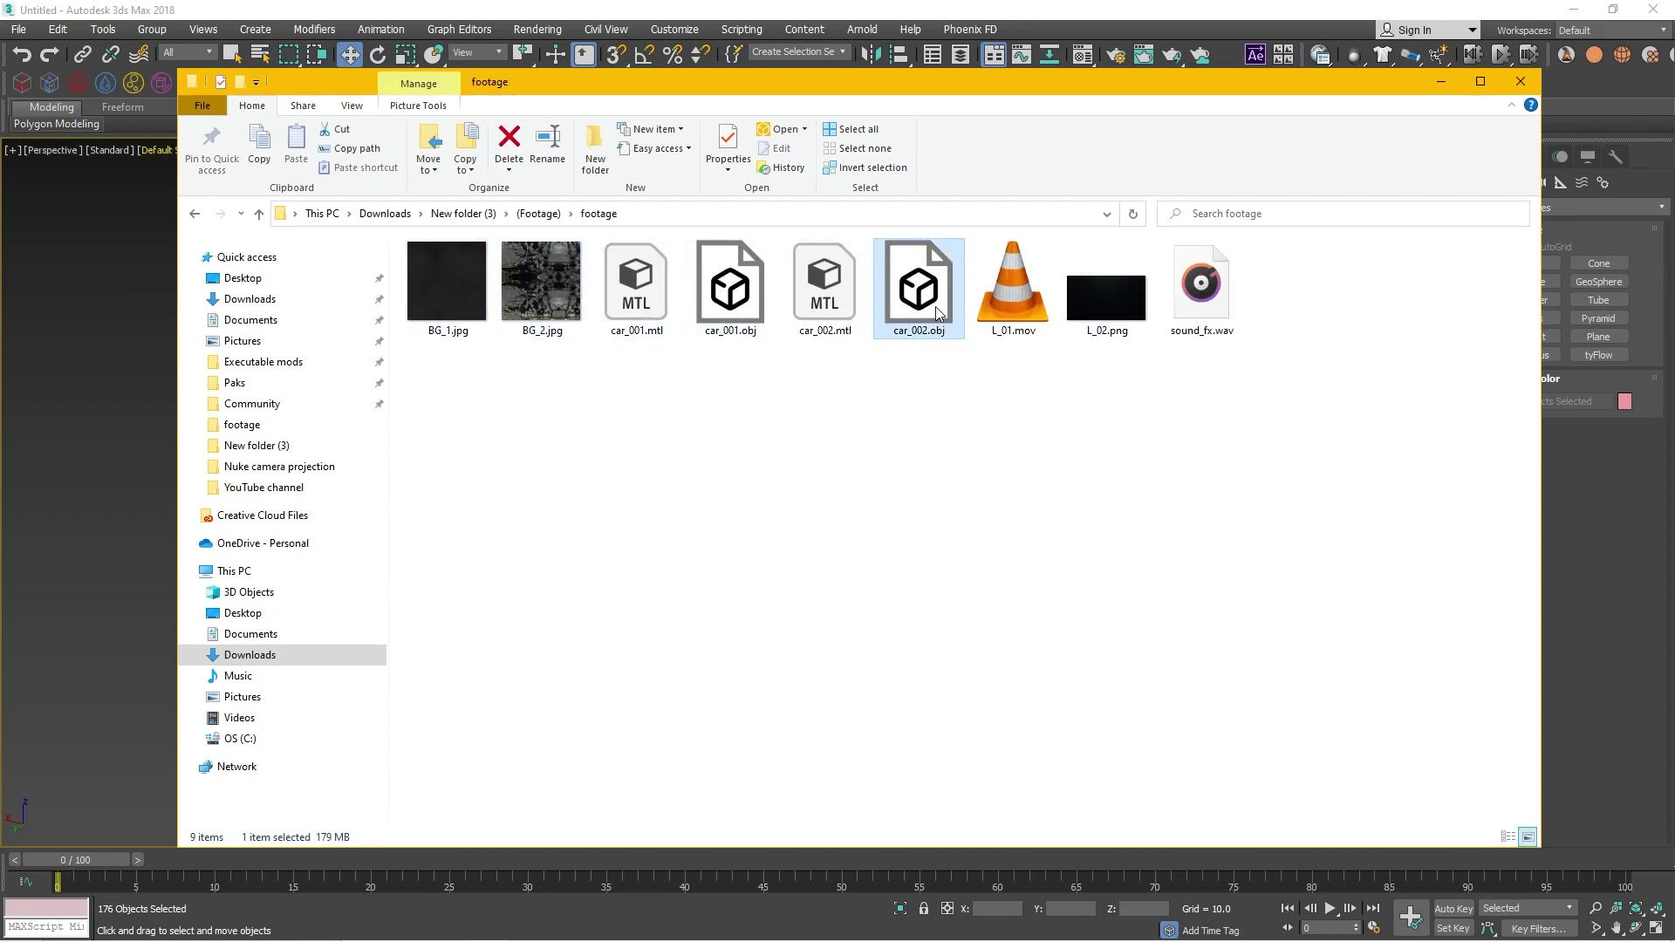
pyautogui.click(764, 930)
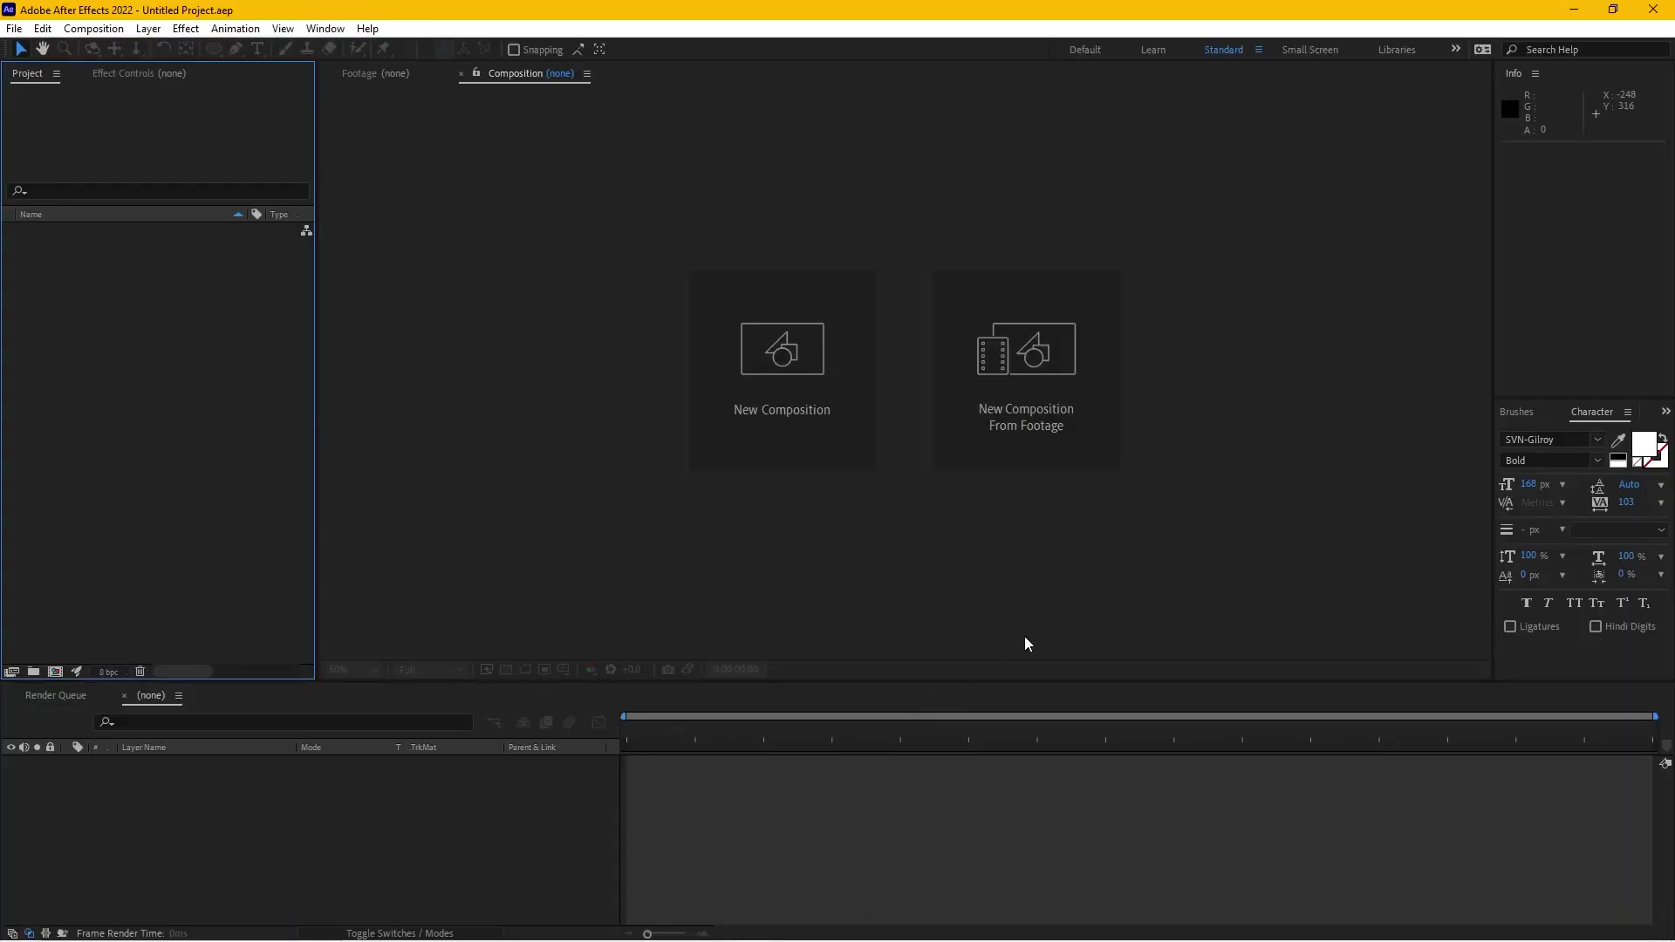
# Tidy up the open windows and widen the After Effects Project panel
pyautogui.click(840, 932)
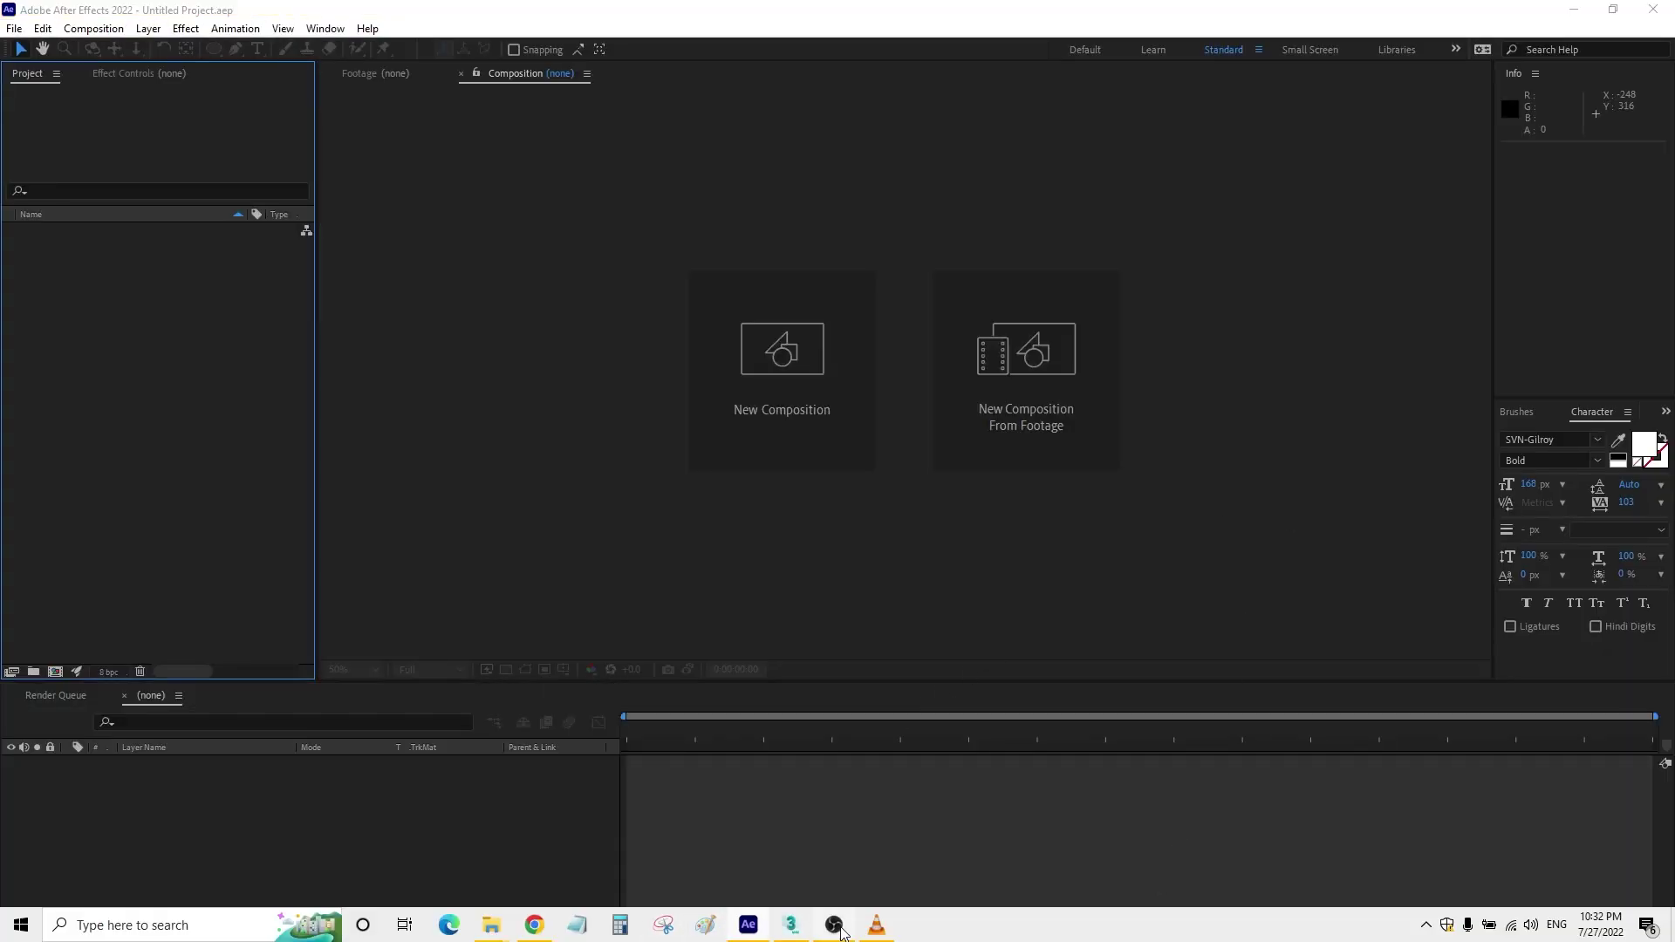
pyautogui.click(1574, 10)
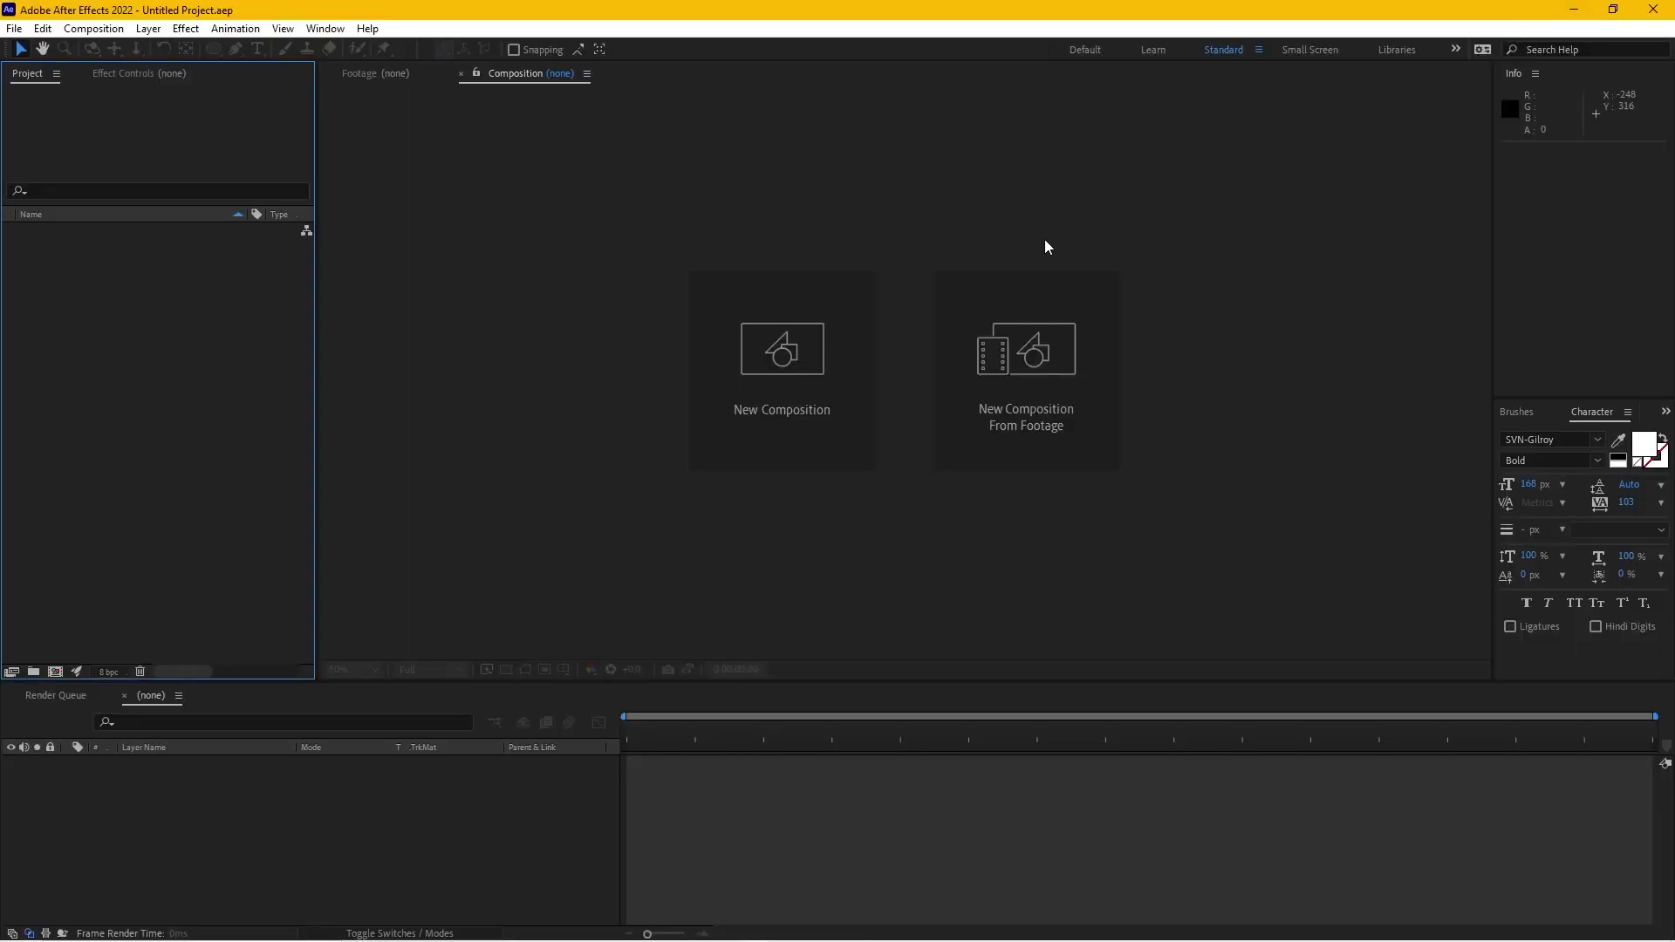
pyautogui.moveTo(683, 926)
pyautogui.click(834, 927)
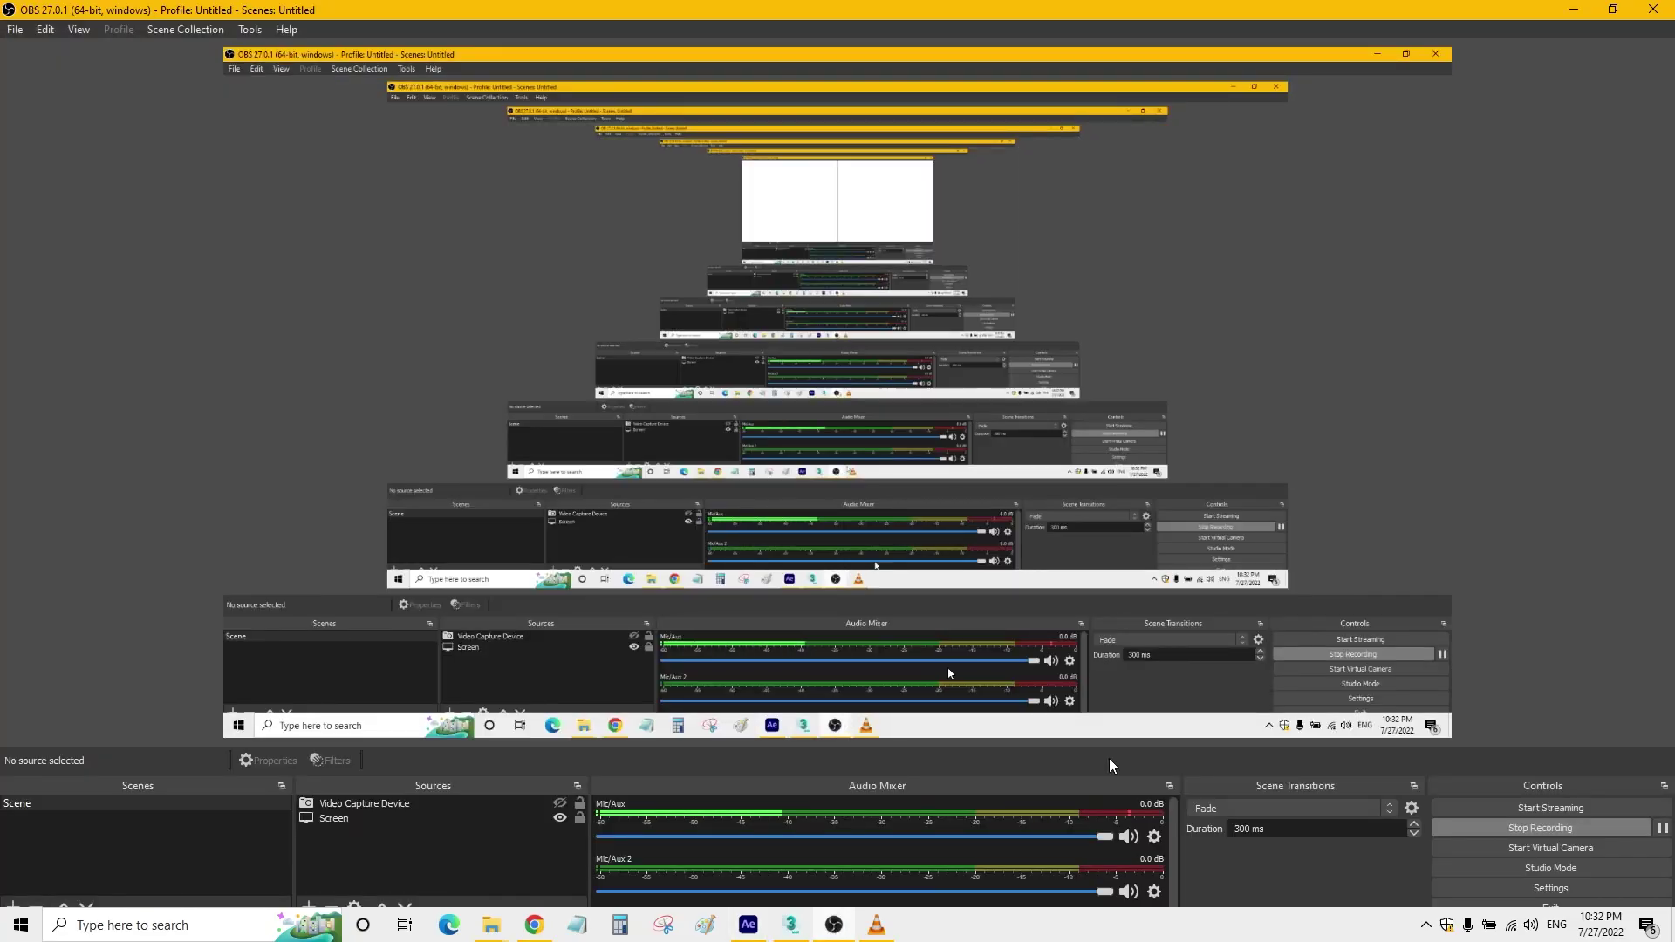
pyautogui.click(1572, 11)
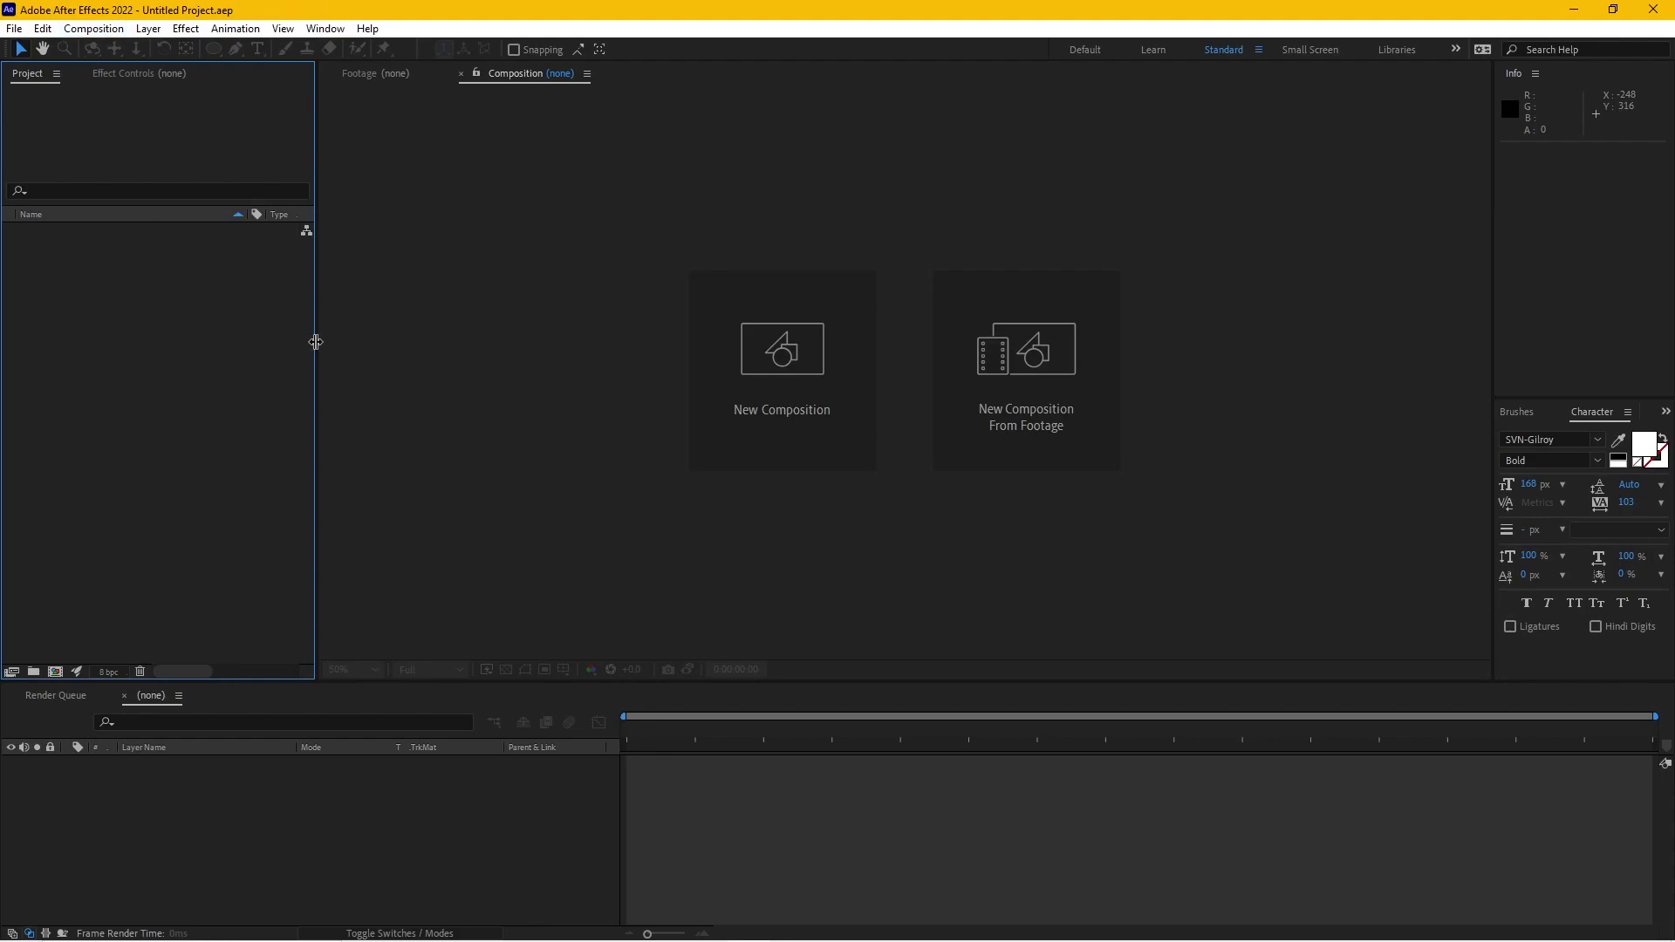
pyautogui.moveTo(315, 341); pyautogui.dragTo(377, 334)
# Create a new composition at 1920×1080 and 25 fps
pyautogui.click(55, 672)
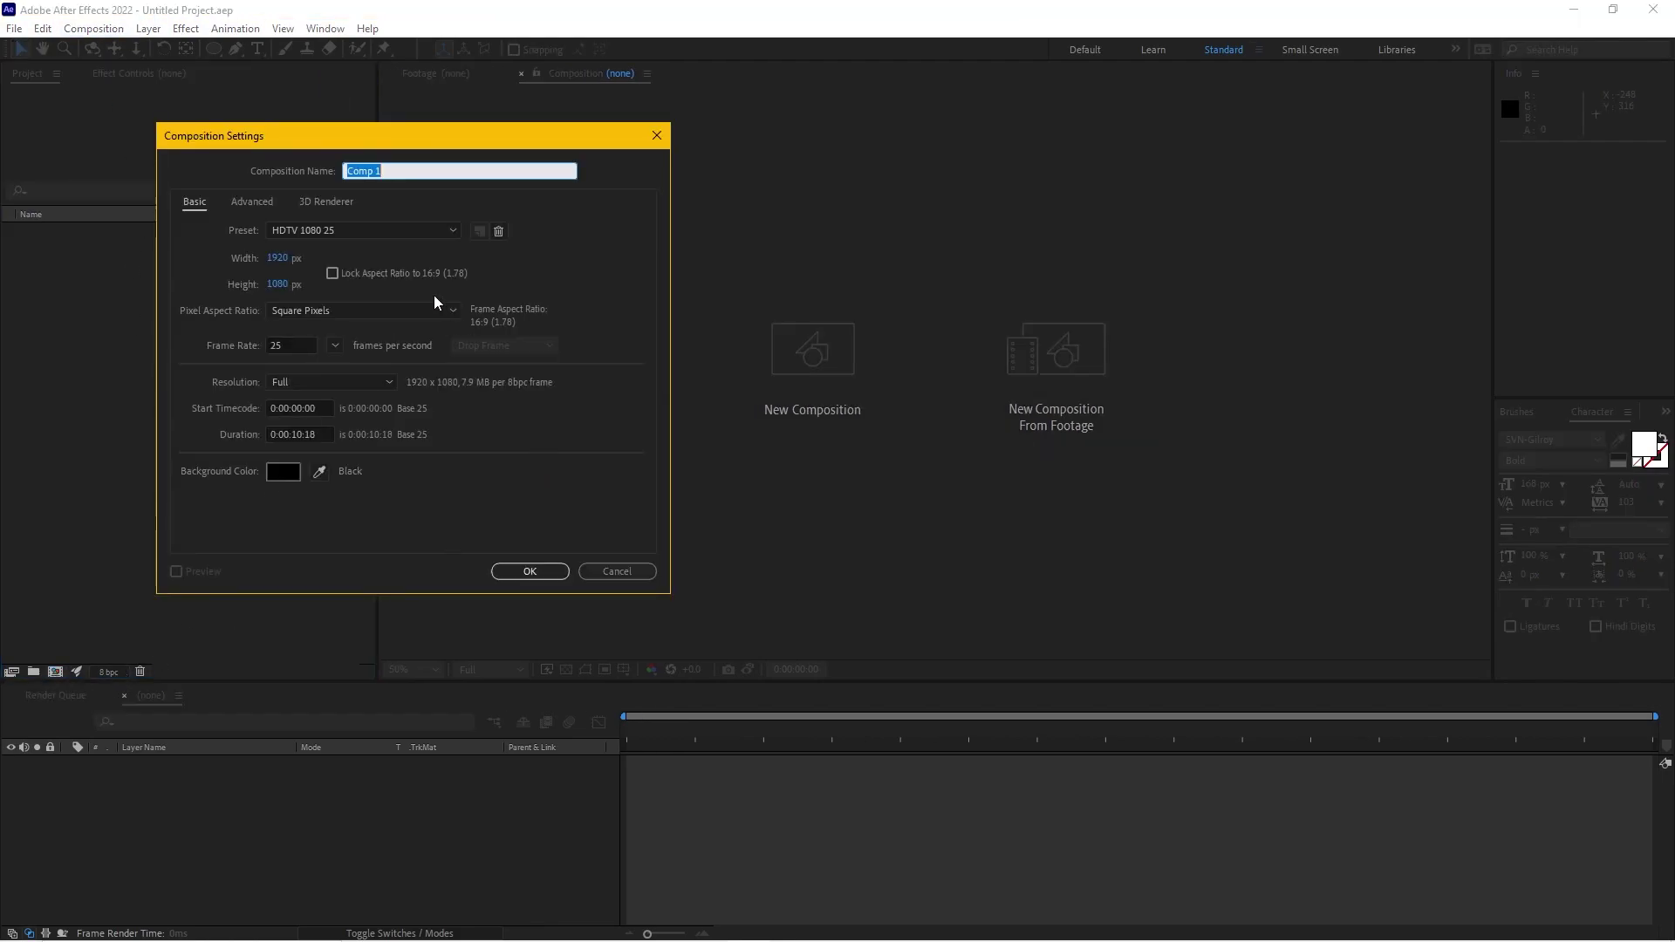
pyautogui.click(276, 260)
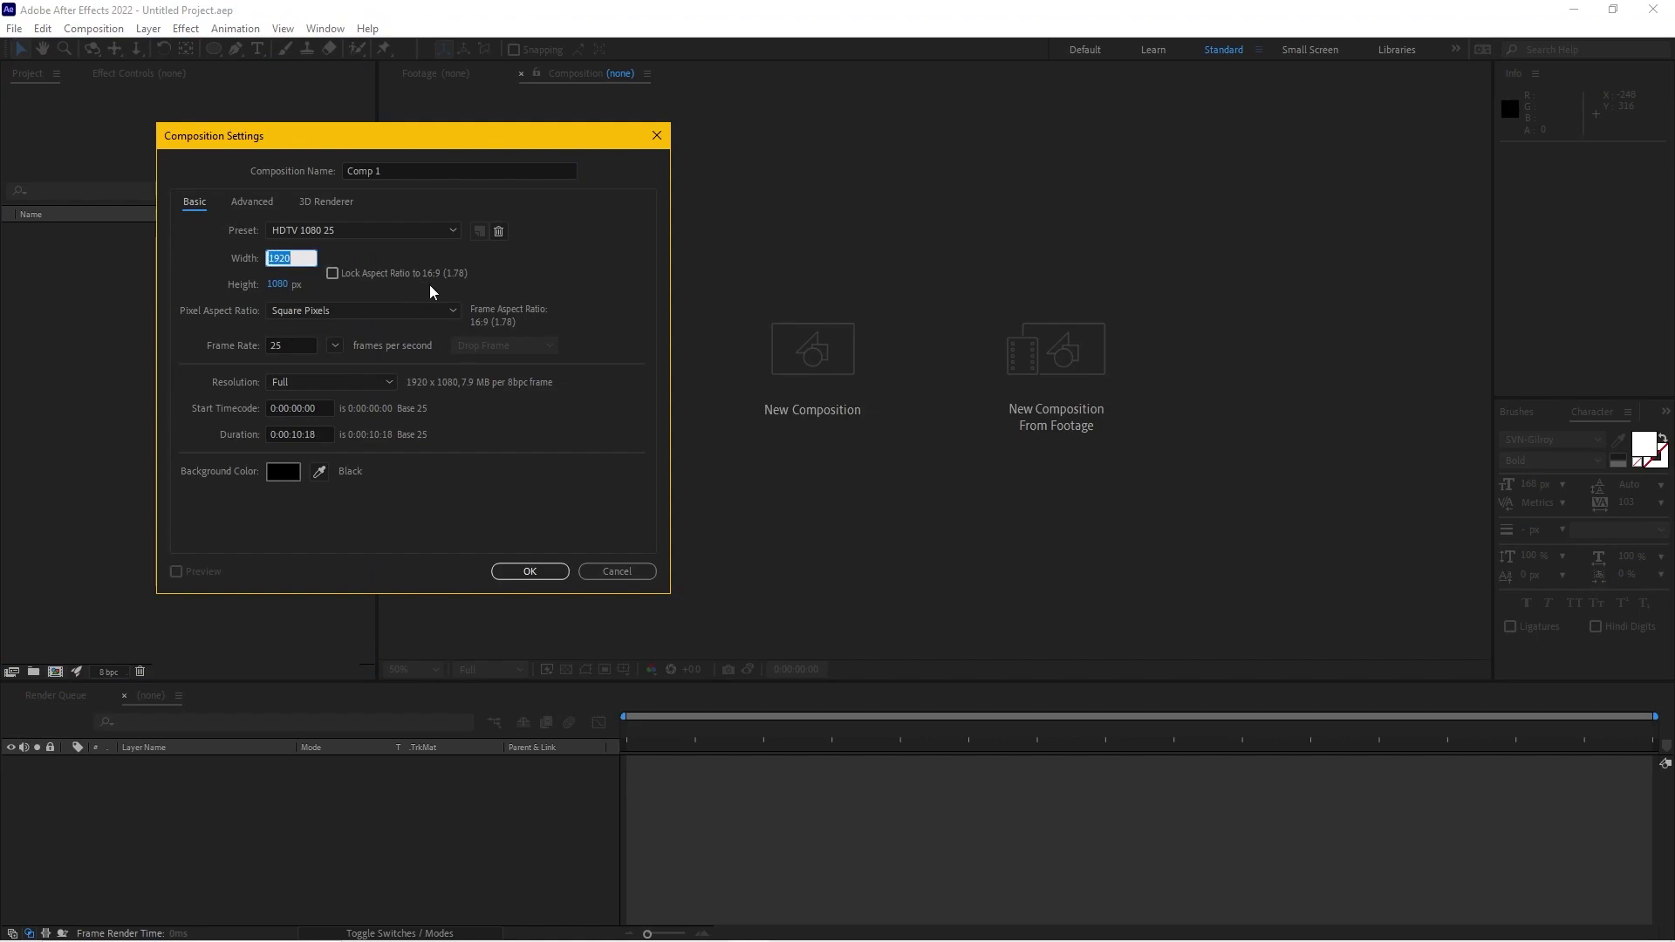
pyautogui.write('1920')
pyautogui.click(279, 284)
pyautogui.write('1080')
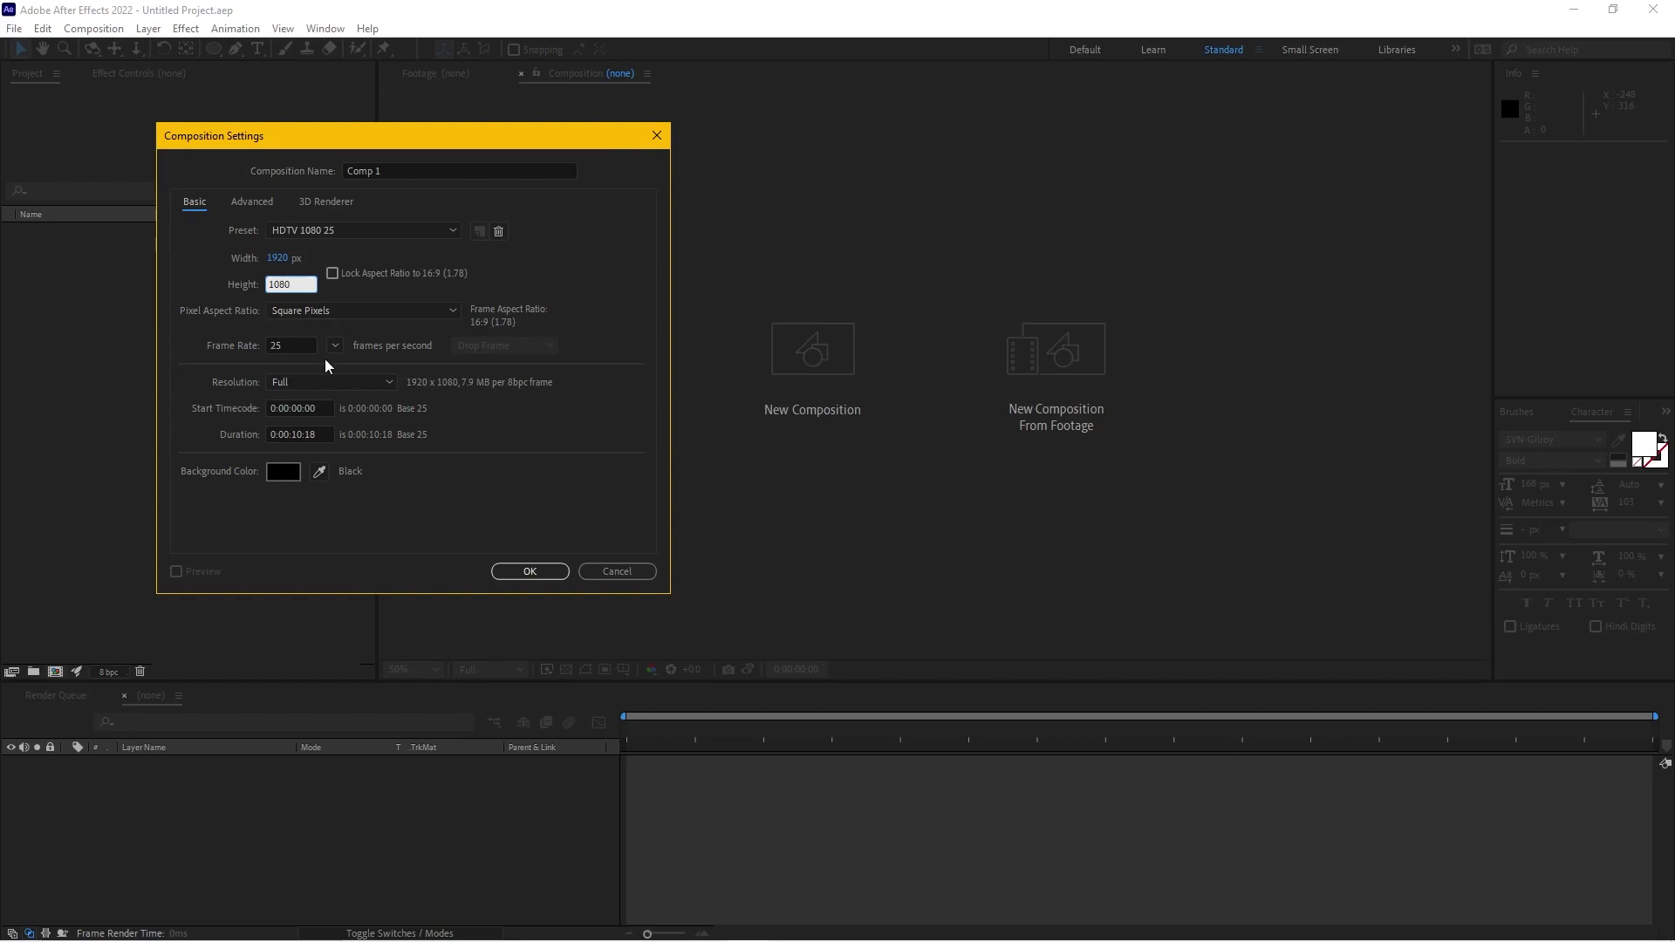
pyautogui.click(335, 346)
pyautogui.click(354, 464)
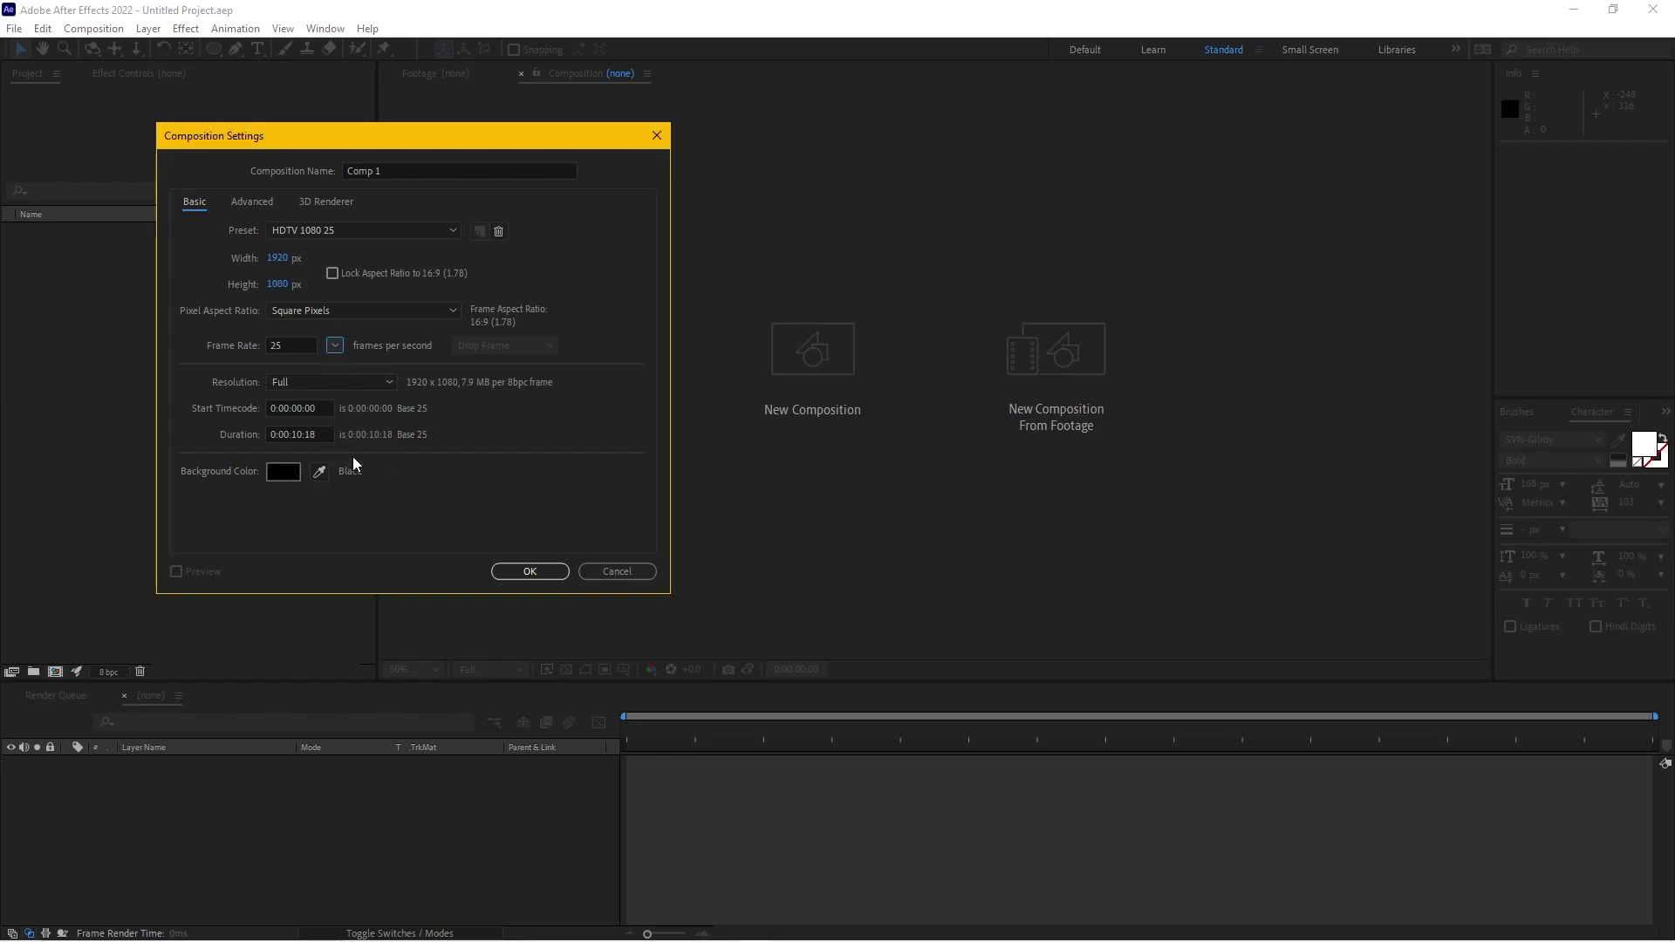
pyautogui.click(534, 572)
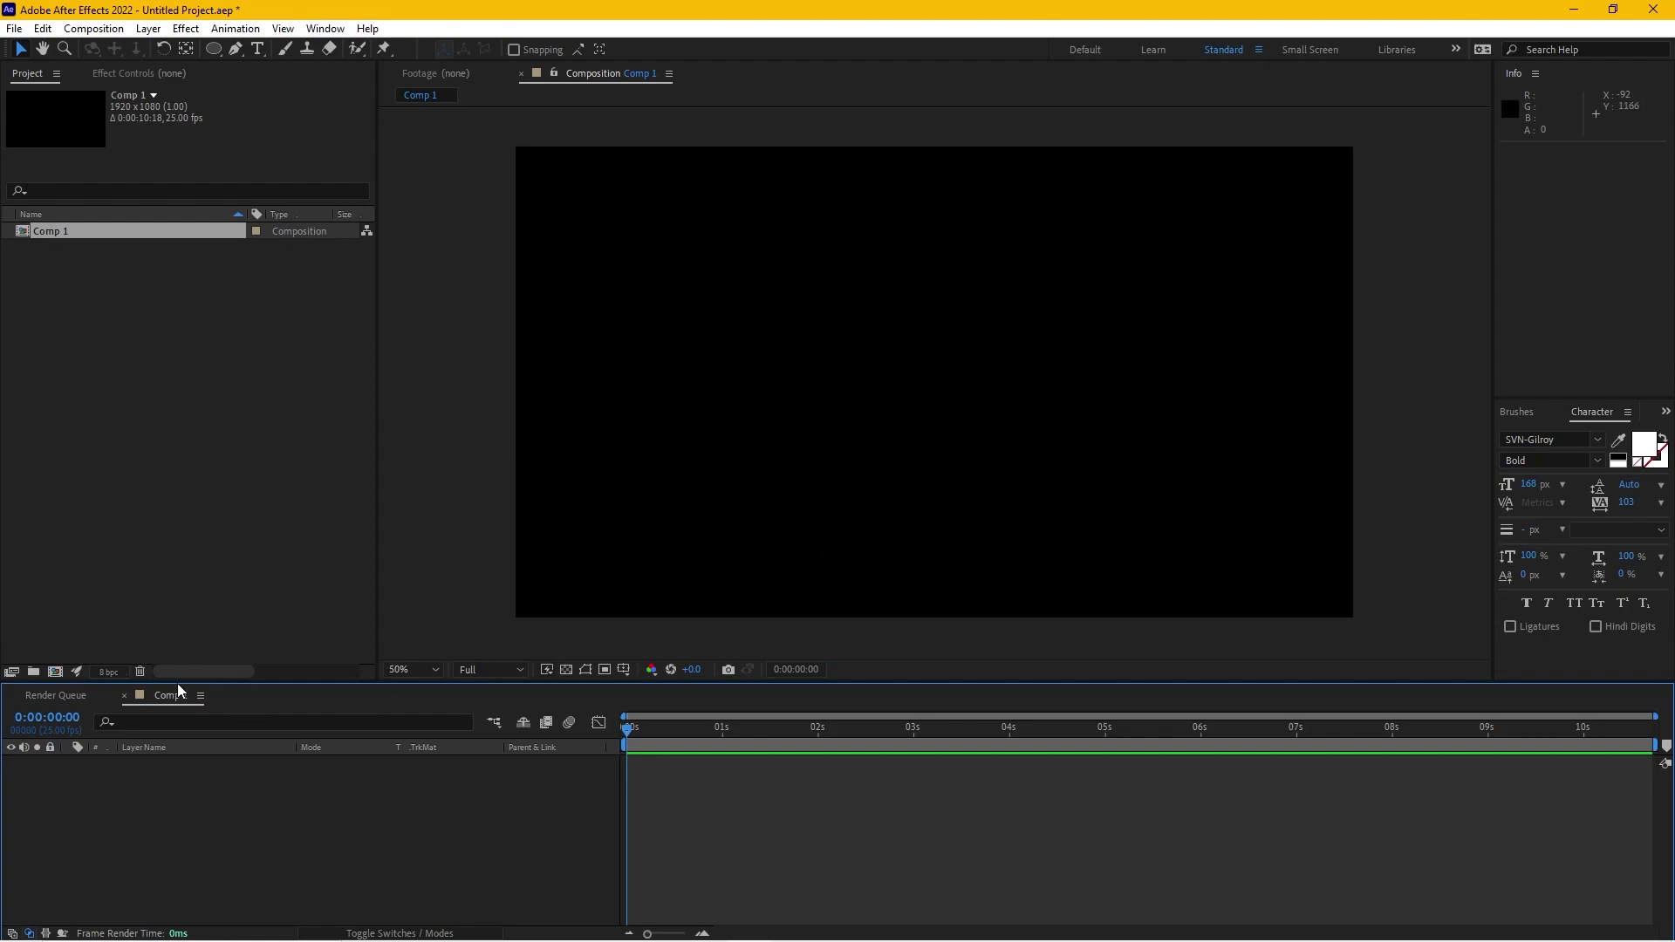
# Enlarge the timeline and create a new solid layer named Element3D
pyautogui.moveTo(259, 682); pyautogui.dragTo(265, 643)
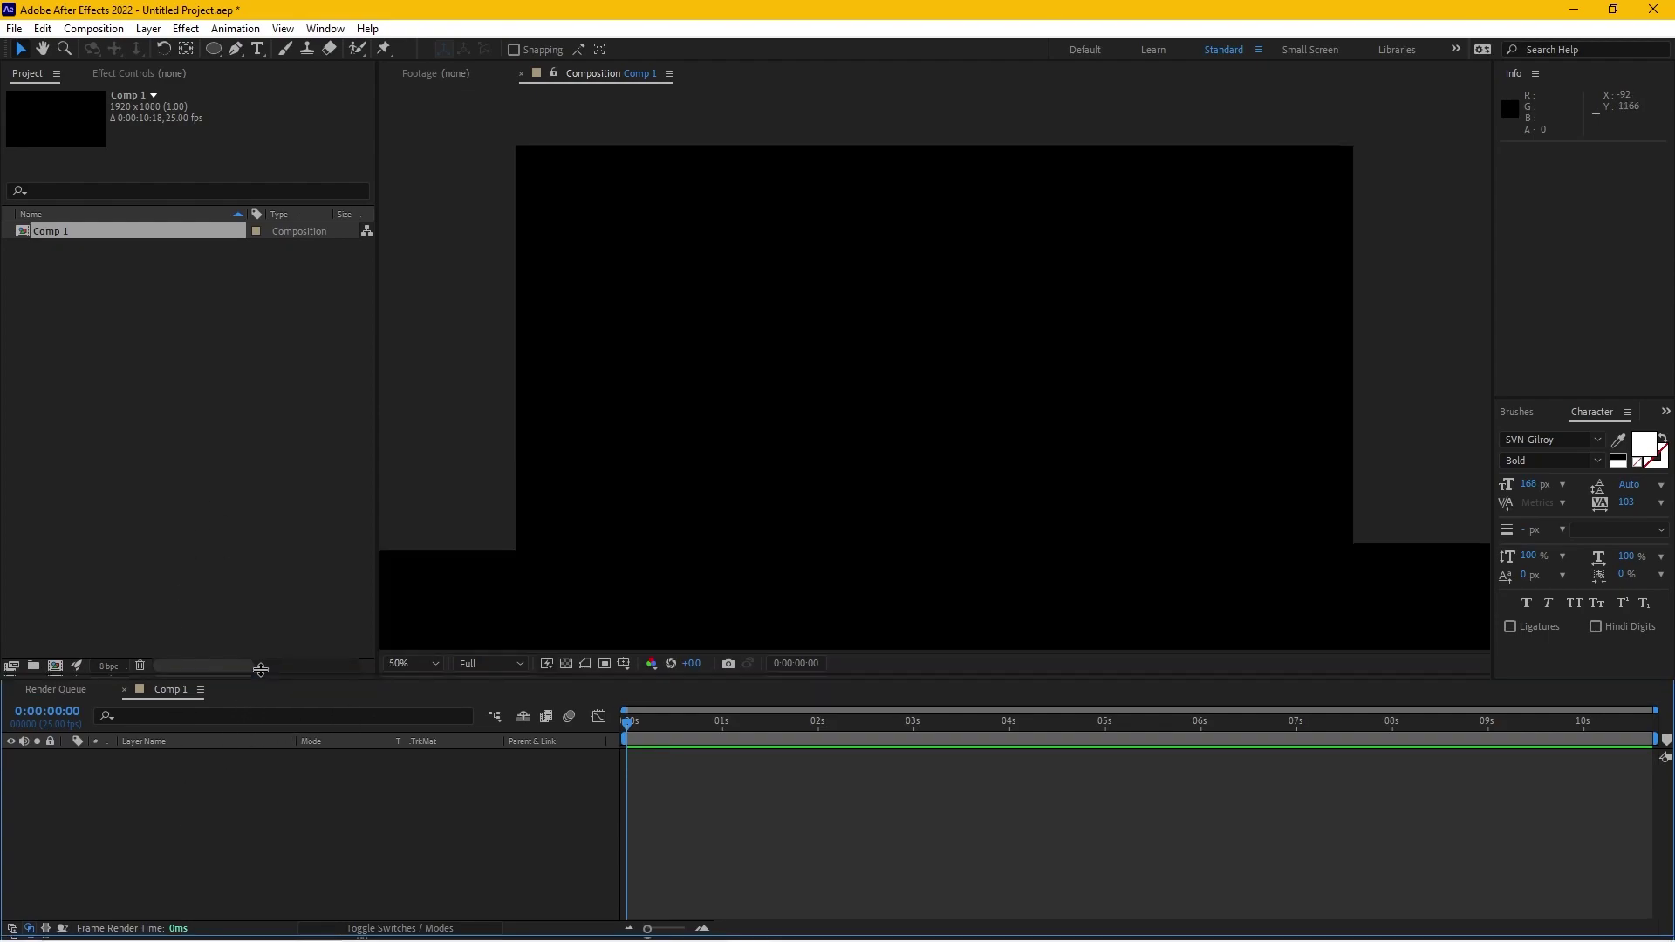
pyautogui.hotkey('ctrl', 'y')
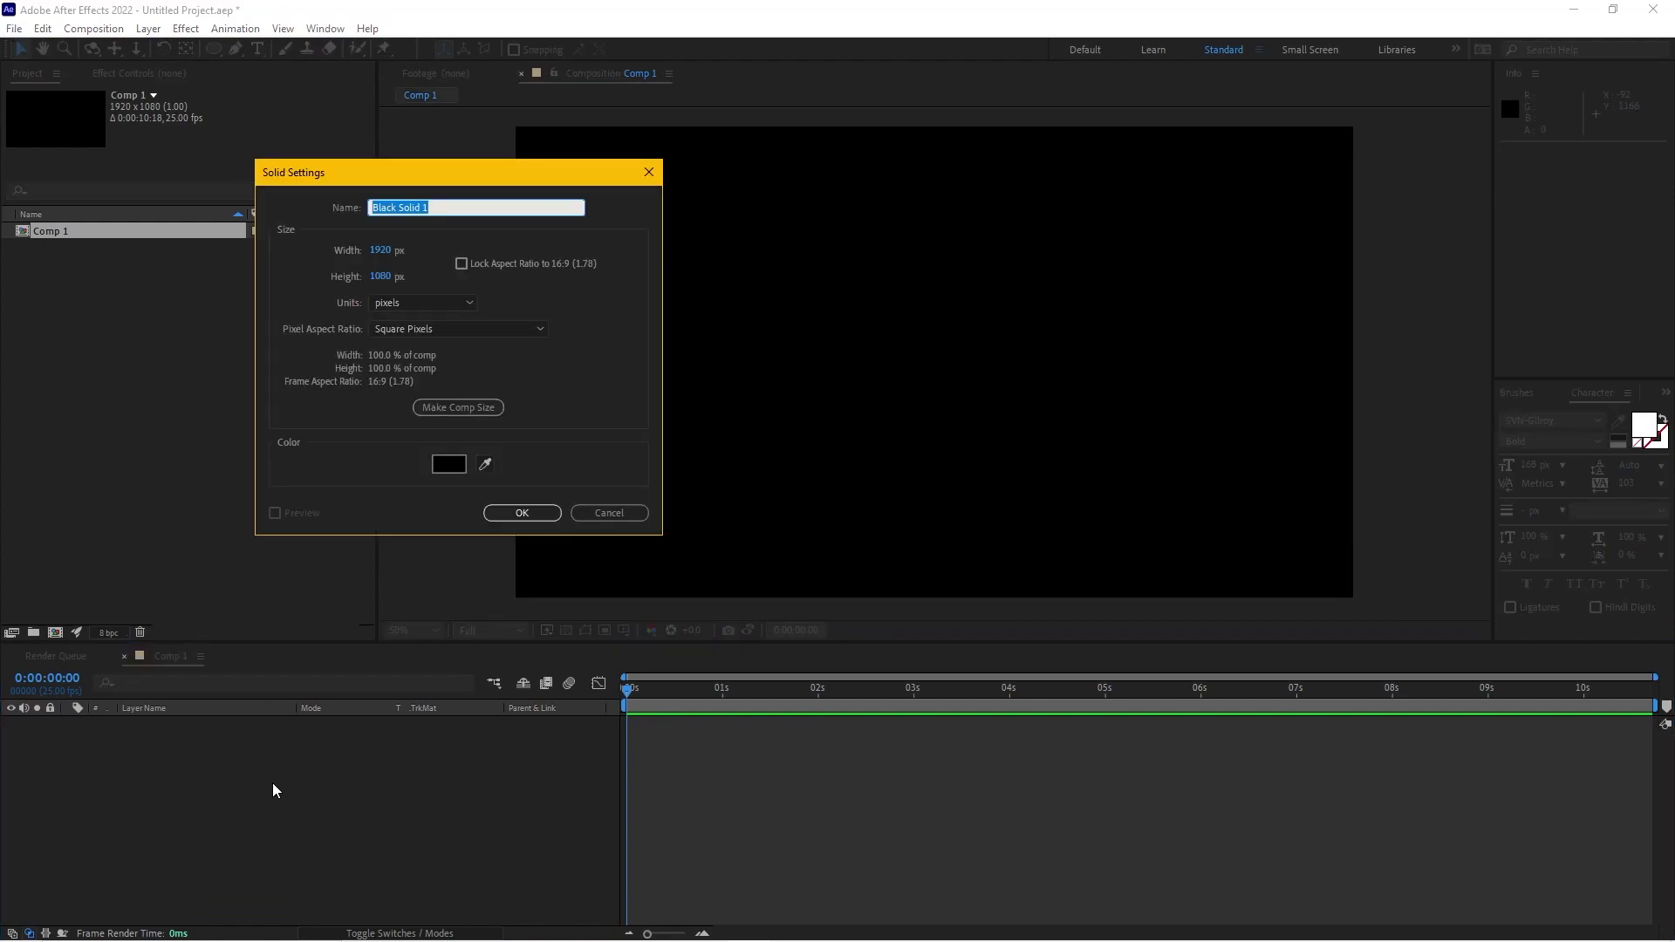
pyautogui.write('E')
pyautogui.write('D')
pyautogui.press('Return')
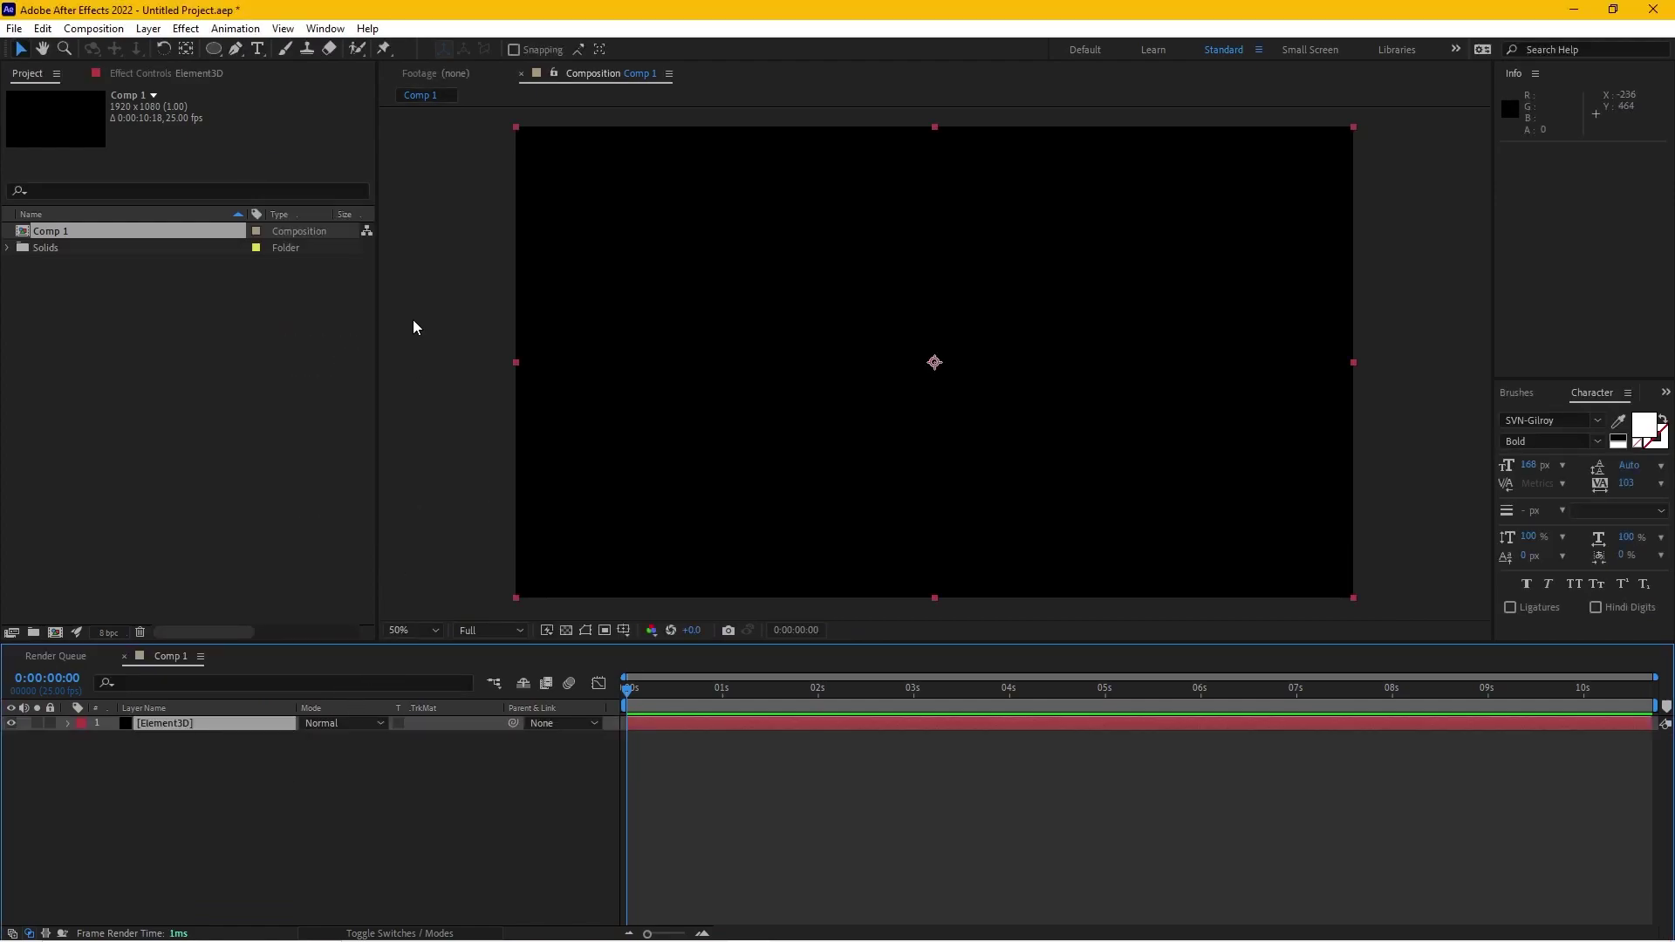
# Apply the Video Copilot Element effect to the solid and open its Scene Setup
pyautogui.click(186, 28)
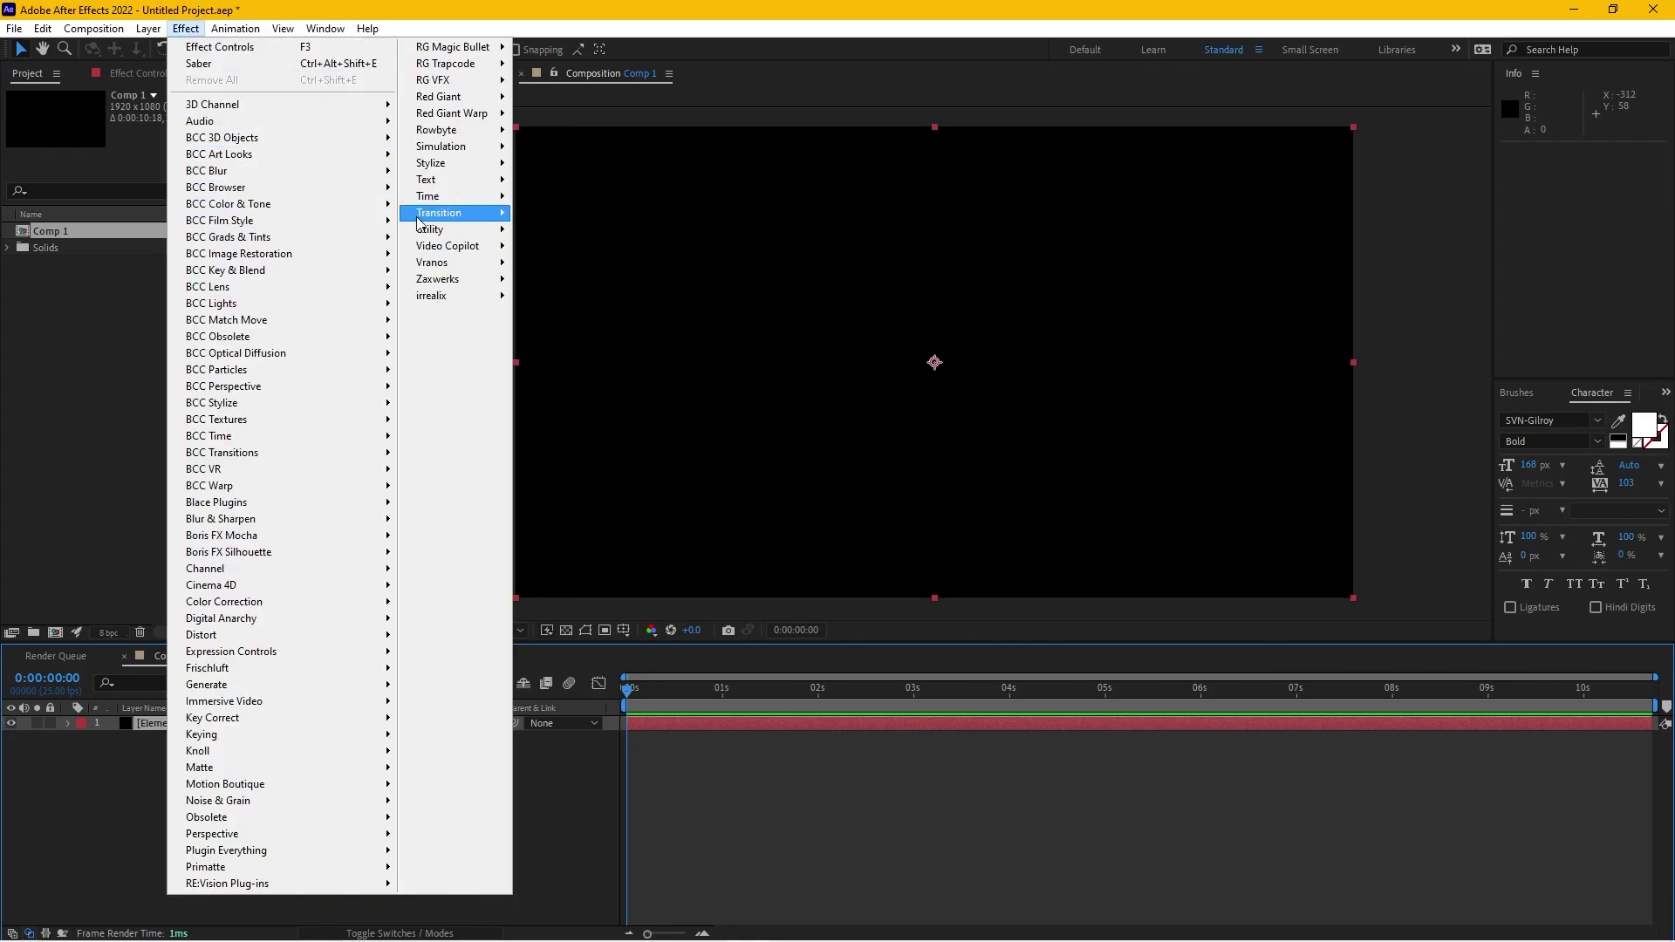
pyautogui.moveTo(452, 252)
pyautogui.click(560, 248)
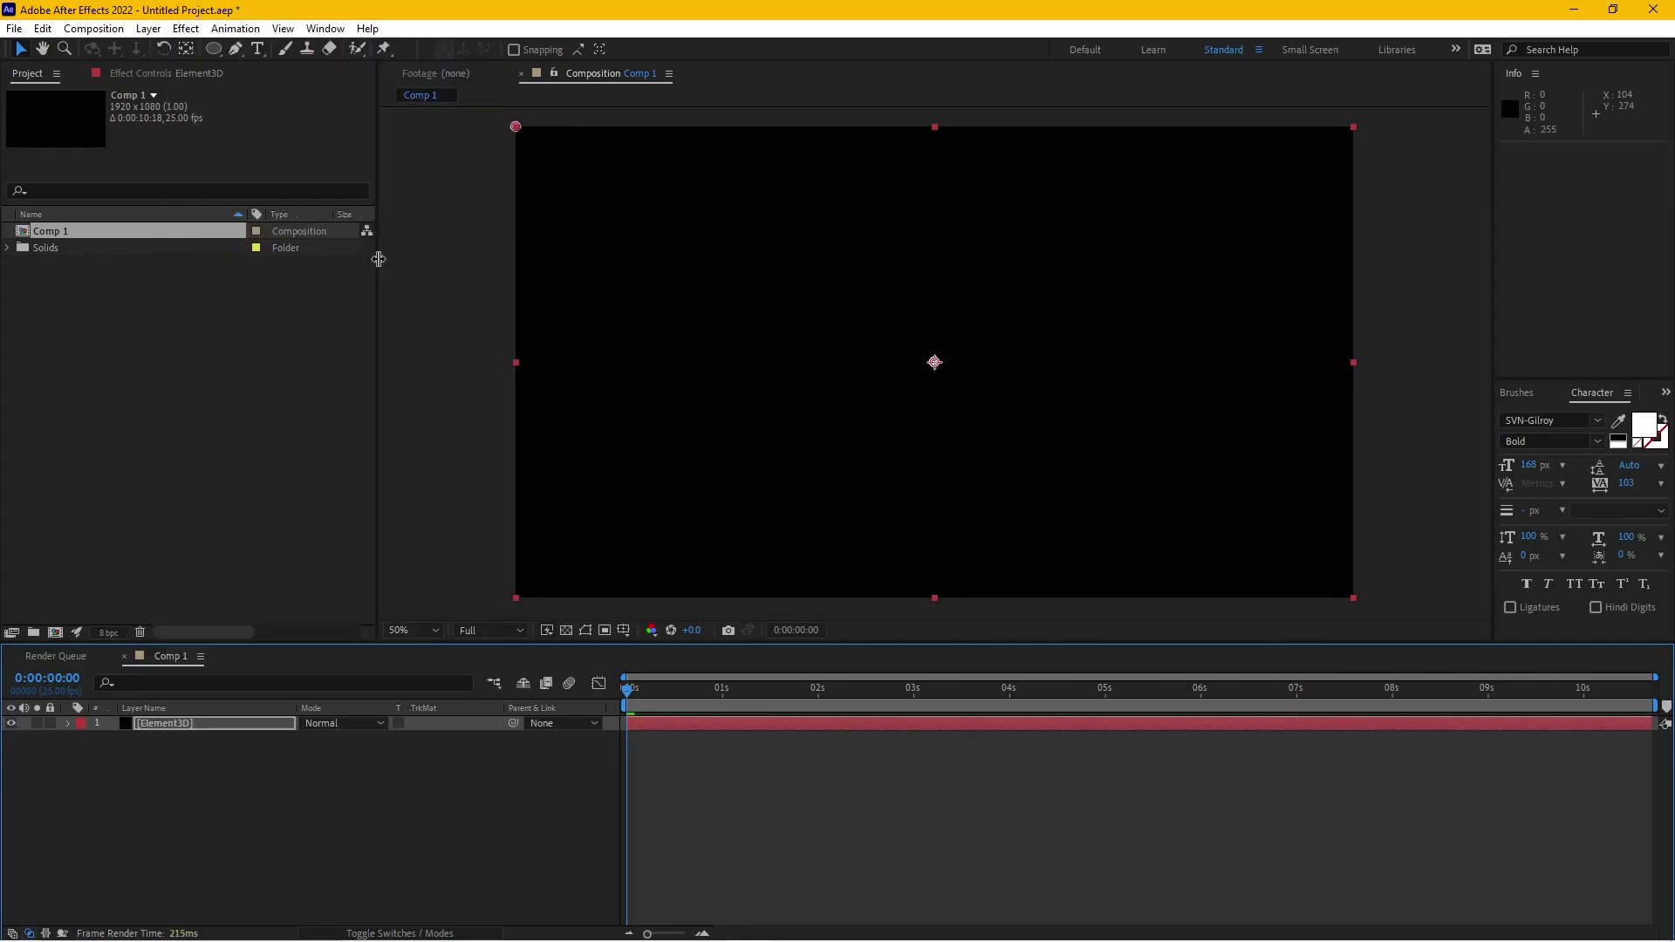
pyautogui.click(167, 81)
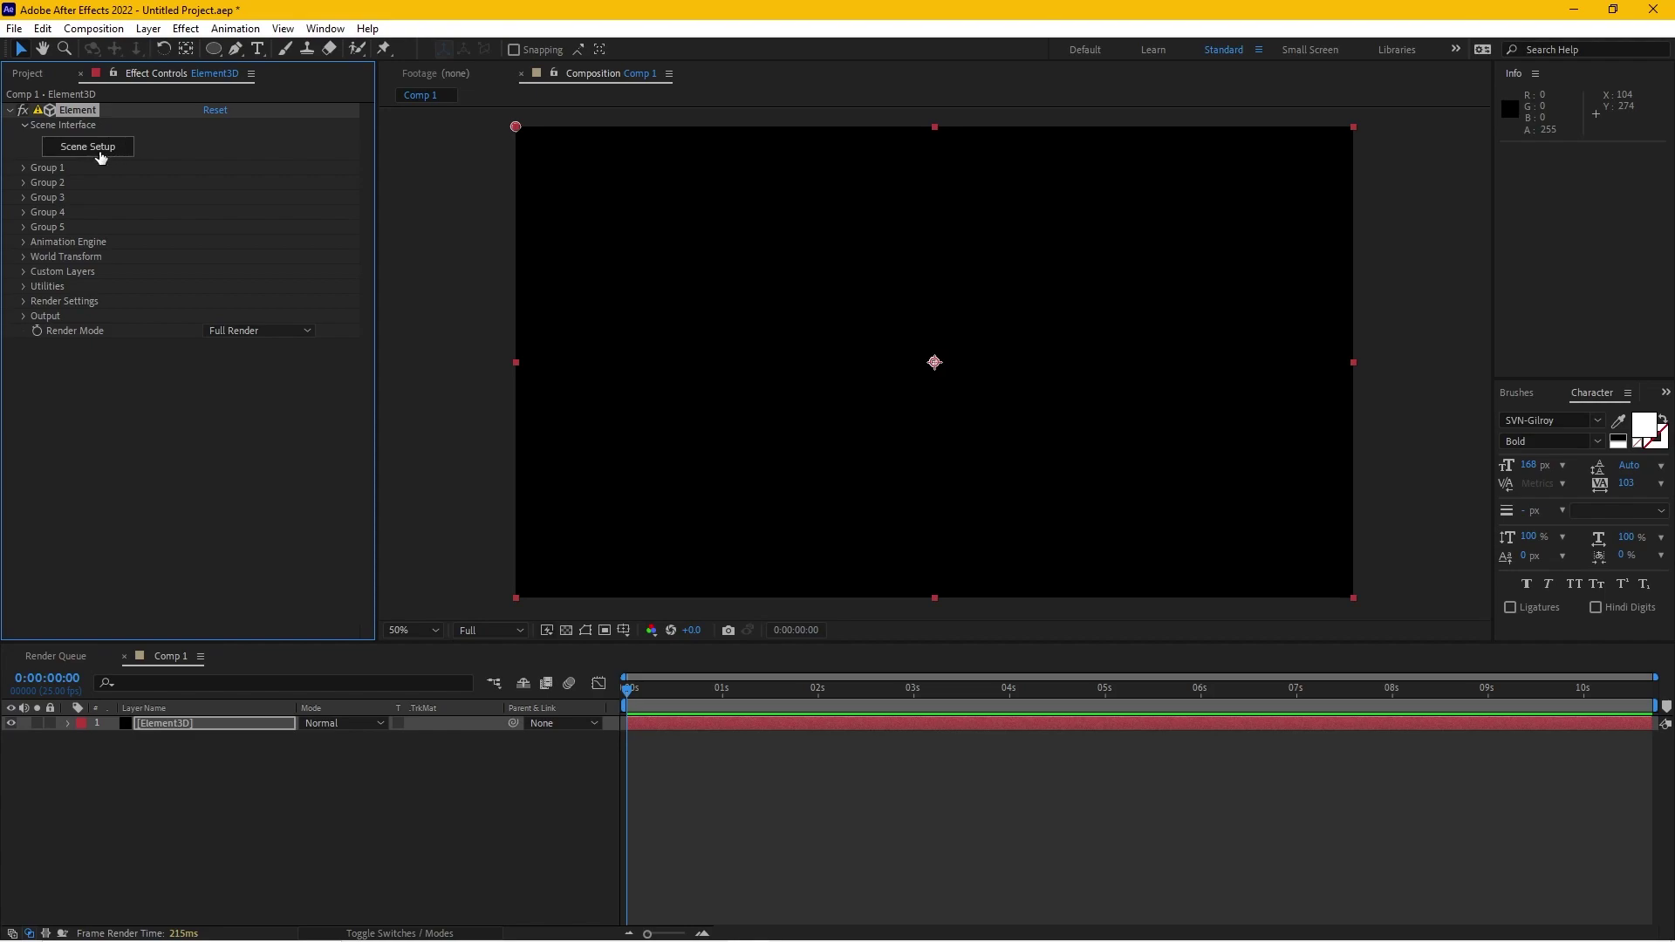
pyautogui.click(98, 156)
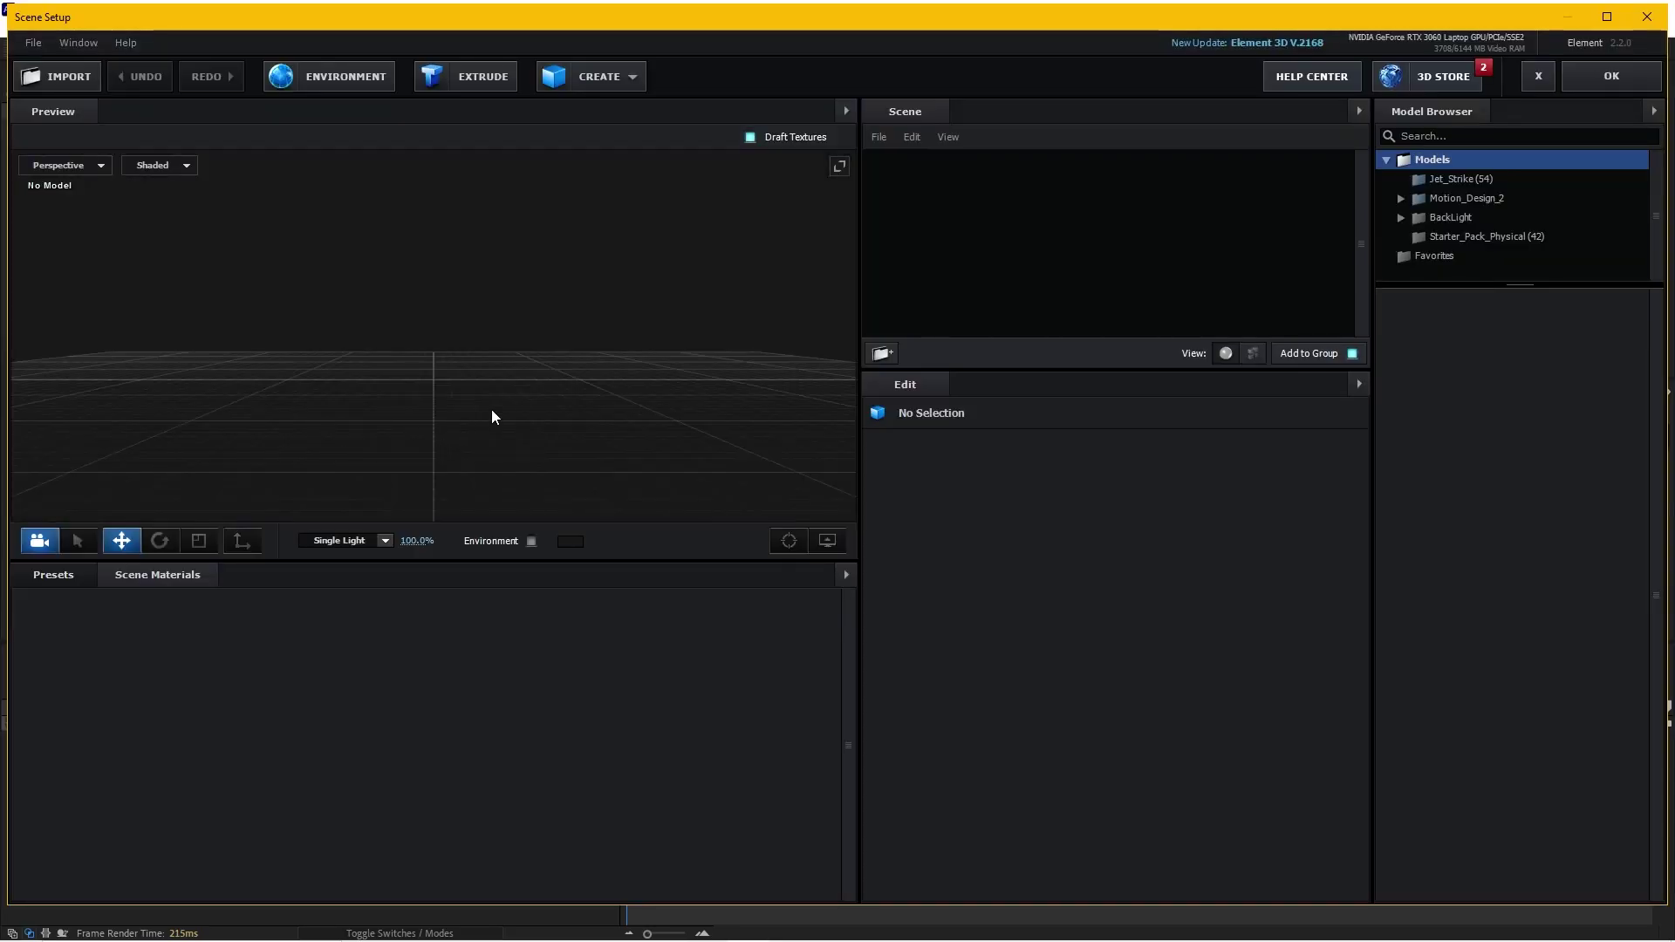
# Add a Plane primitive in Scene Setup and scrub its size to 16.58 by 18.44
pyautogui.moveTo(489, 416)
pyautogui.mouseDown()
pyautogui.moveTo(462, 425)
pyautogui.moveTo(498, 408)
pyautogui.mouseUp()
pyautogui.moveTo(681, 370); pyautogui.dragTo(400, 257)
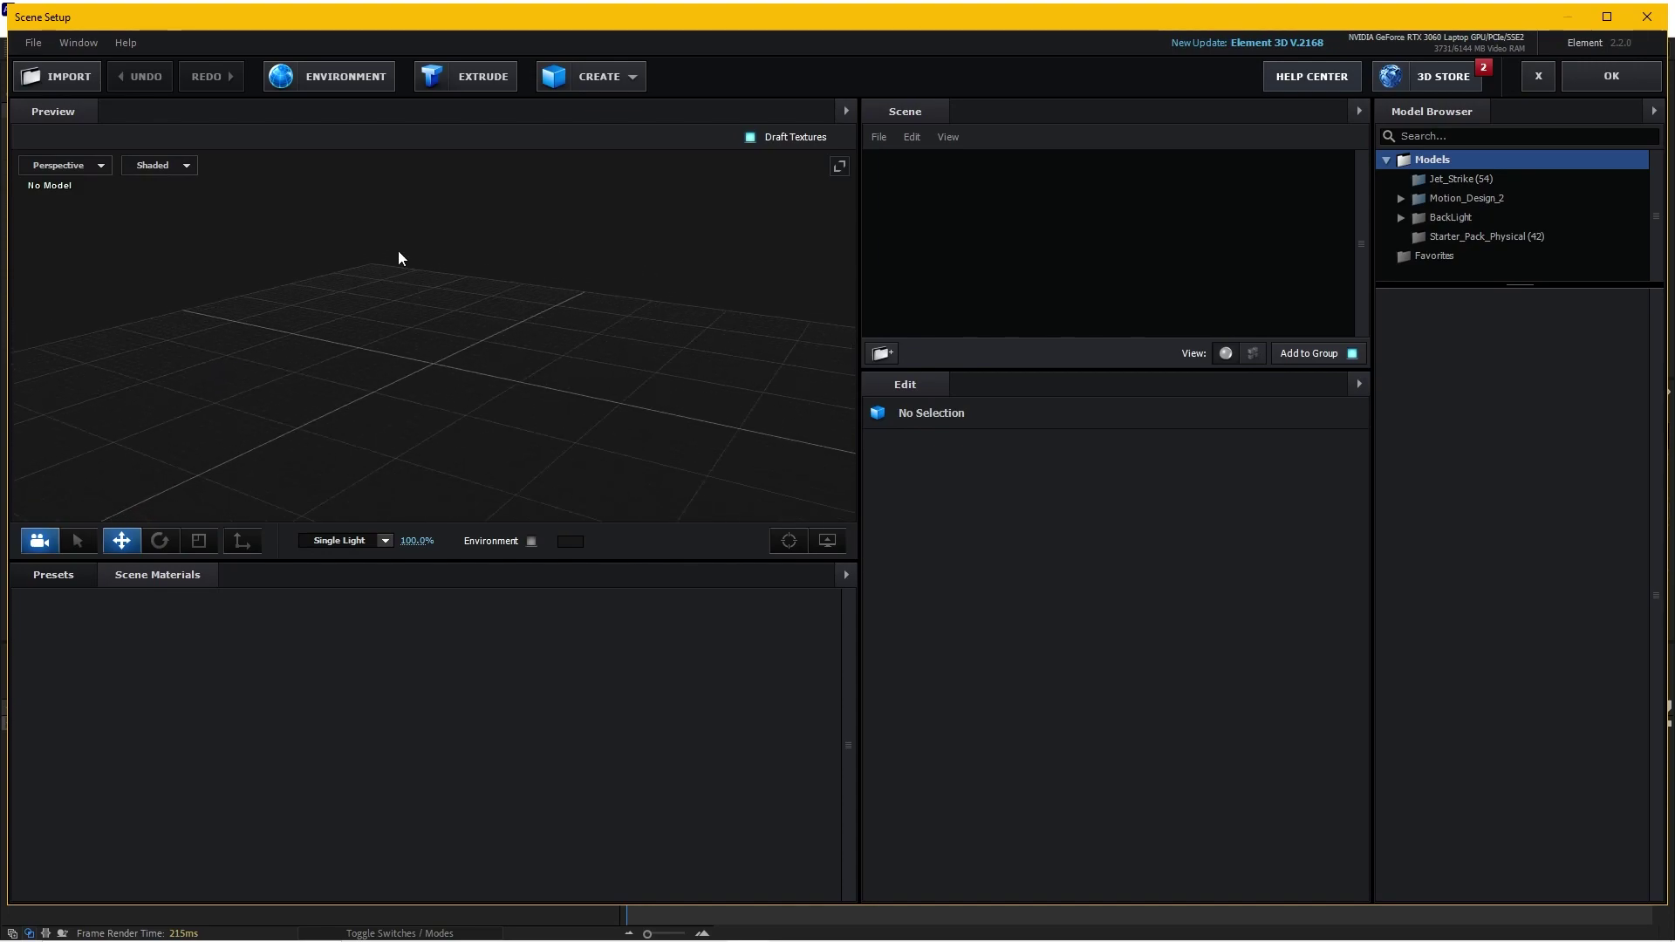
pyautogui.moveTo(250, 400); pyautogui.dragTo(404, 379)
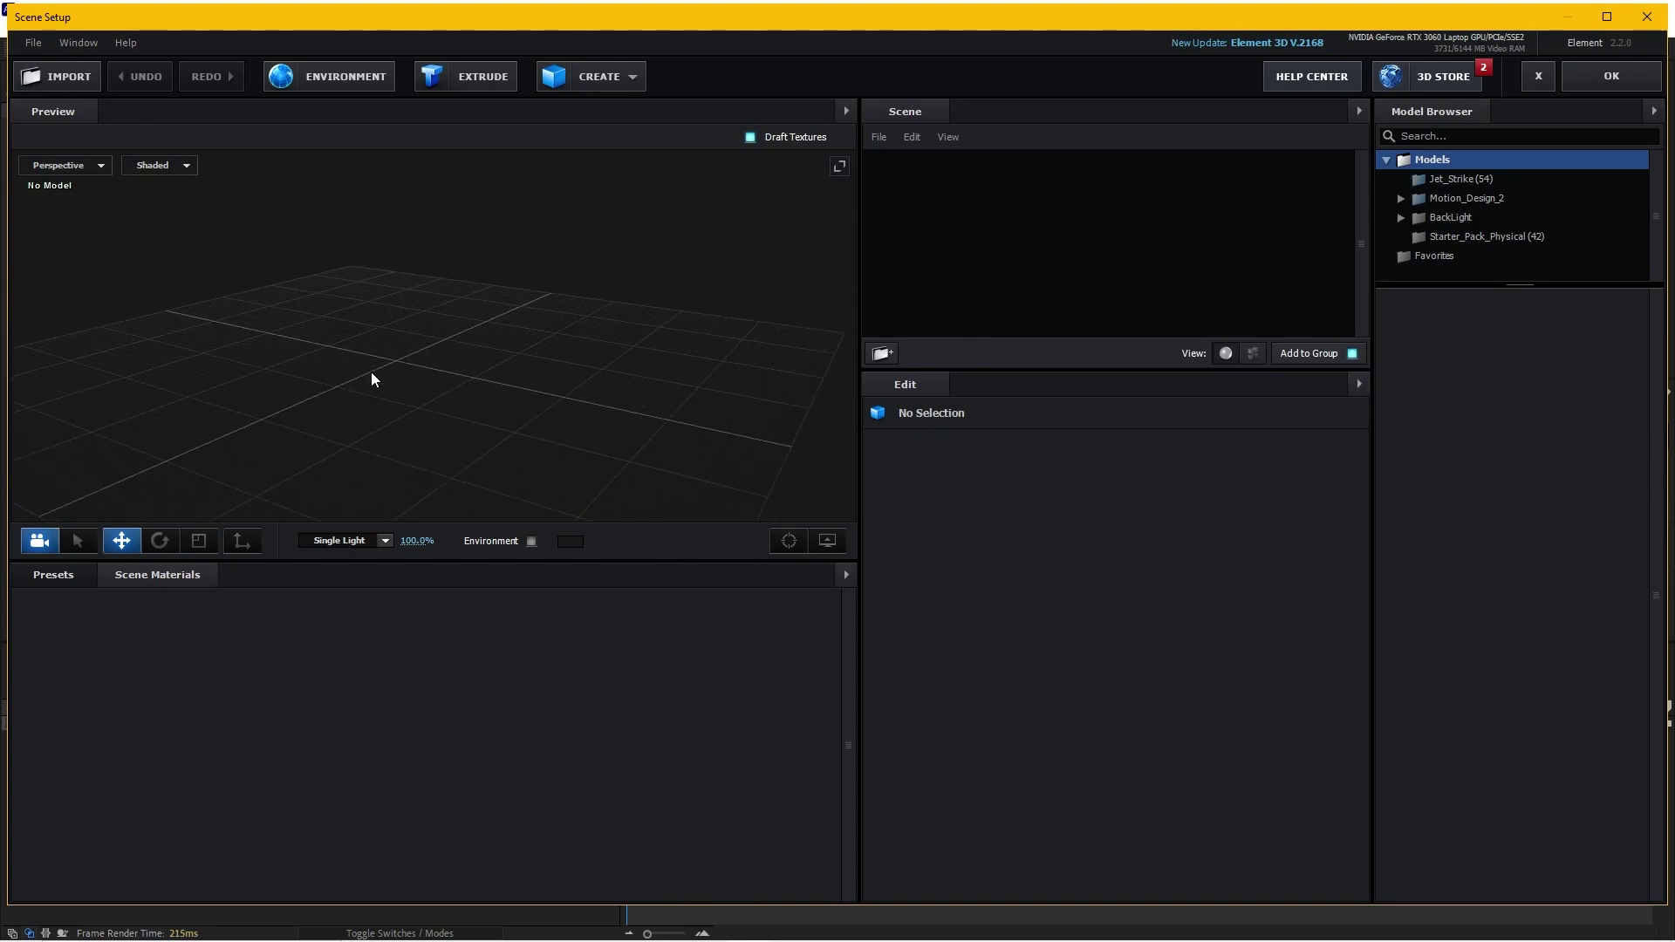
pyautogui.click(625, 79)
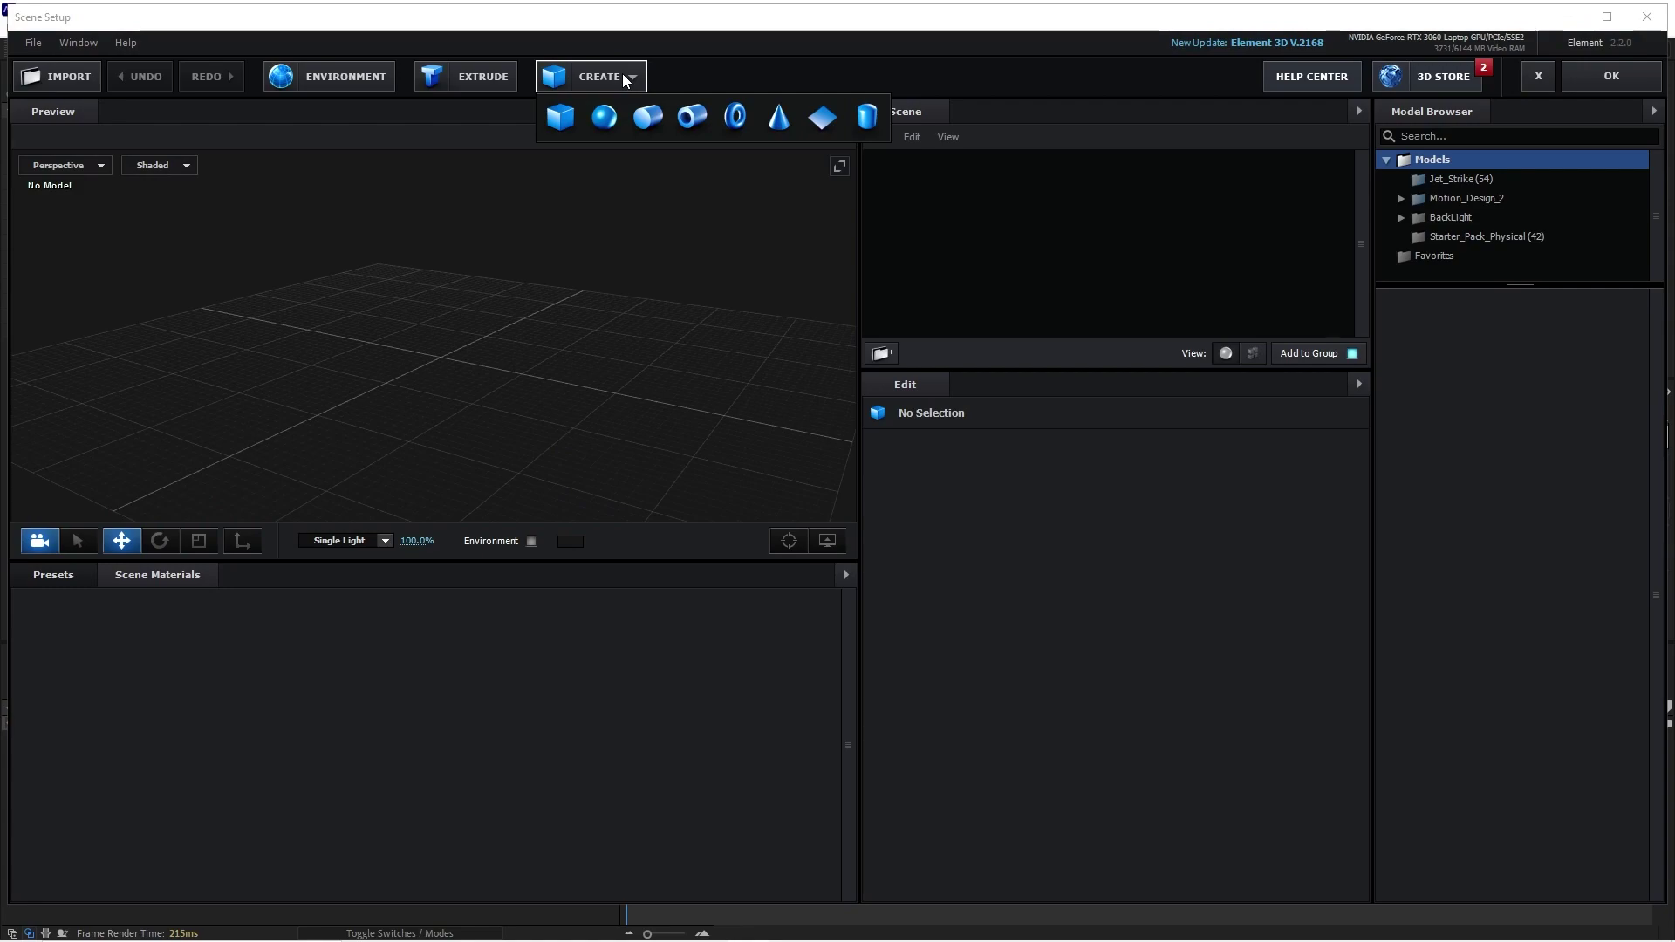
pyautogui.click(819, 113)
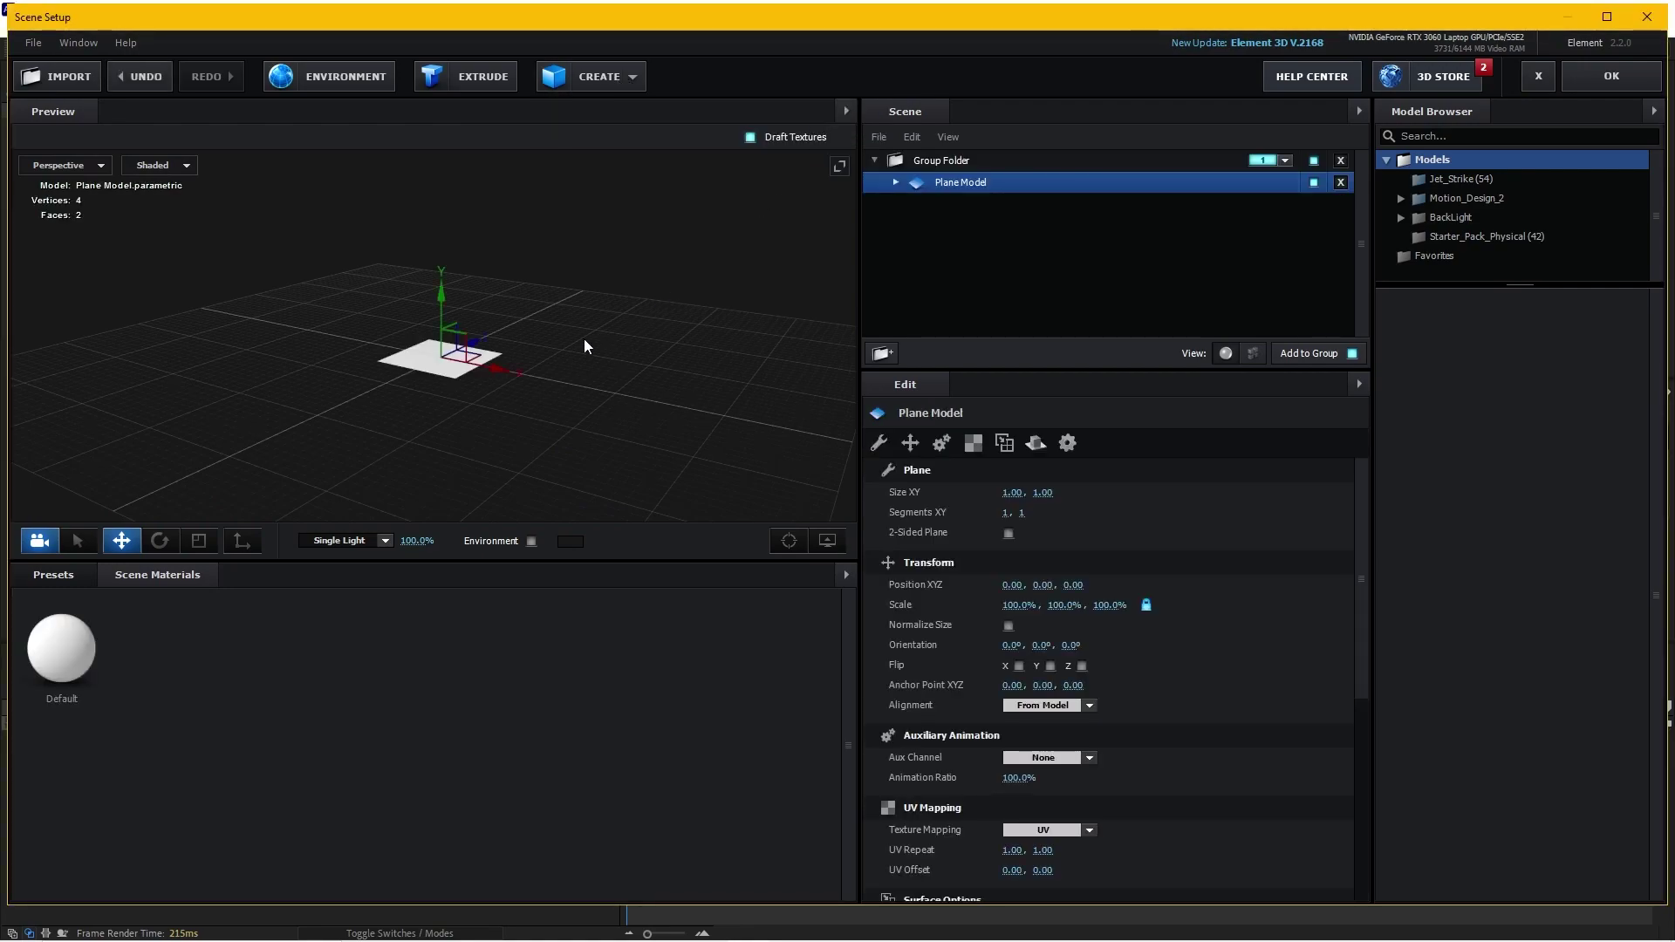
pyautogui.moveTo(561, 430); pyautogui.dragTo(542, 436)
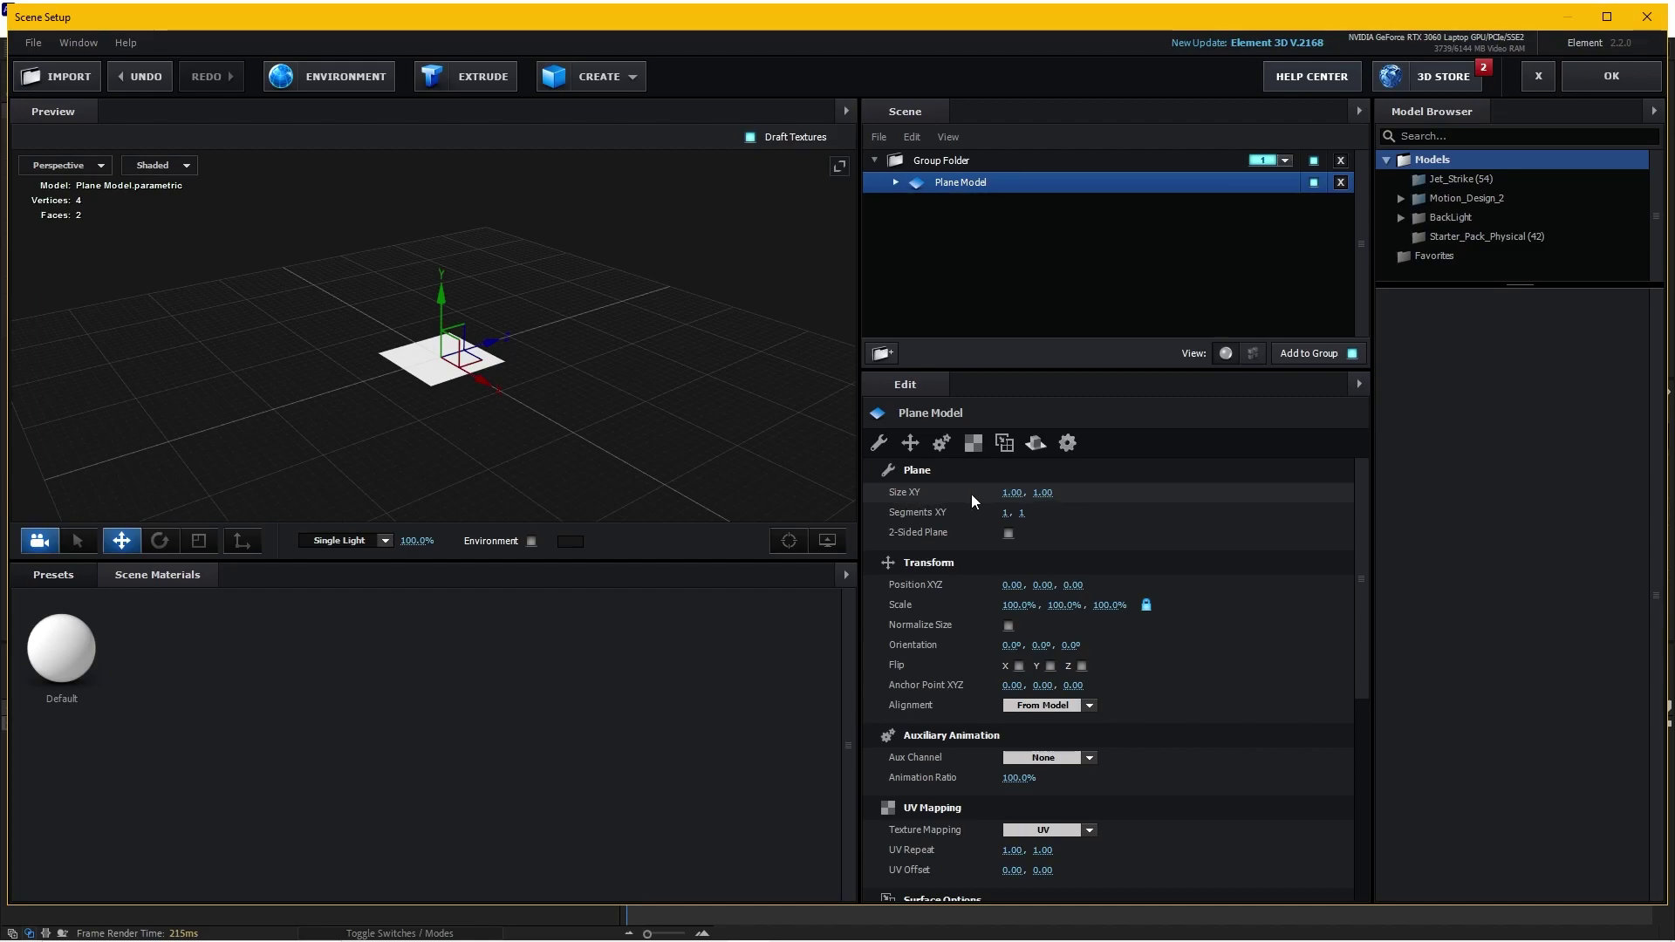
pyautogui.moveTo(1003, 494); pyautogui.dragTo(1590, 473)
pyautogui.moveTo(1032, 493); pyautogui.dragTo(1257, 478)
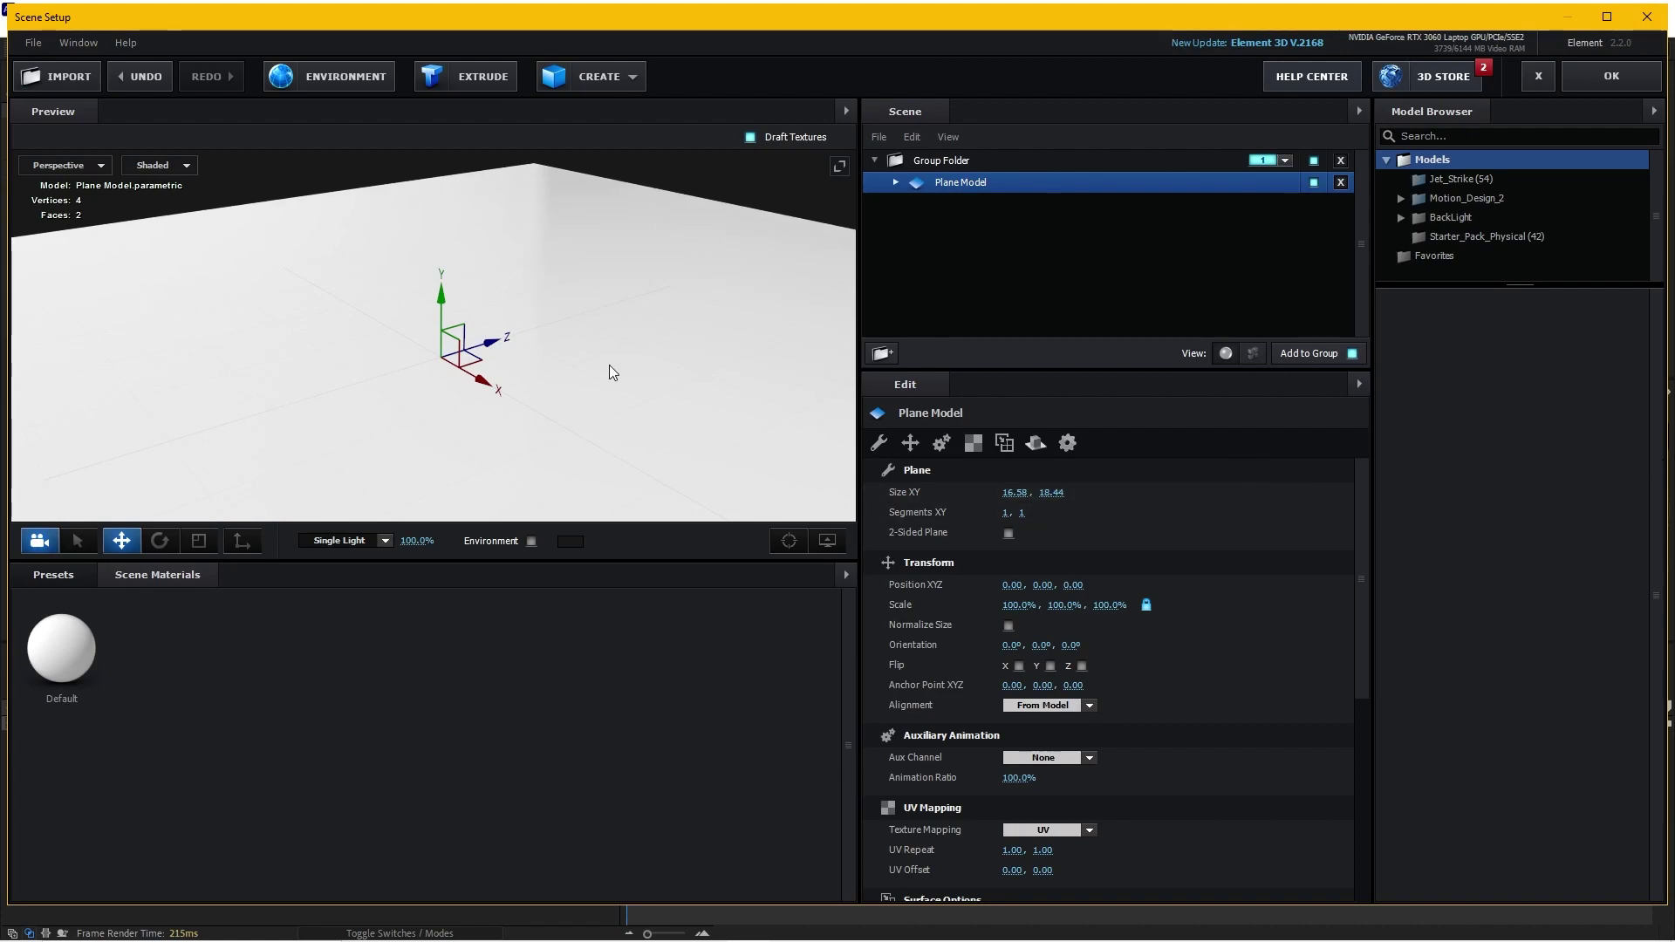
pyautogui.moveTo(610, 364)
pyautogui.mouseDown()
pyautogui.moveTo(295, 331)
pyautogui.moveTo(374, 331)
pyautogui.moveTo(251, 344)
pyautogui.moveTo(358, 338)
pyautogui.mouseUp()
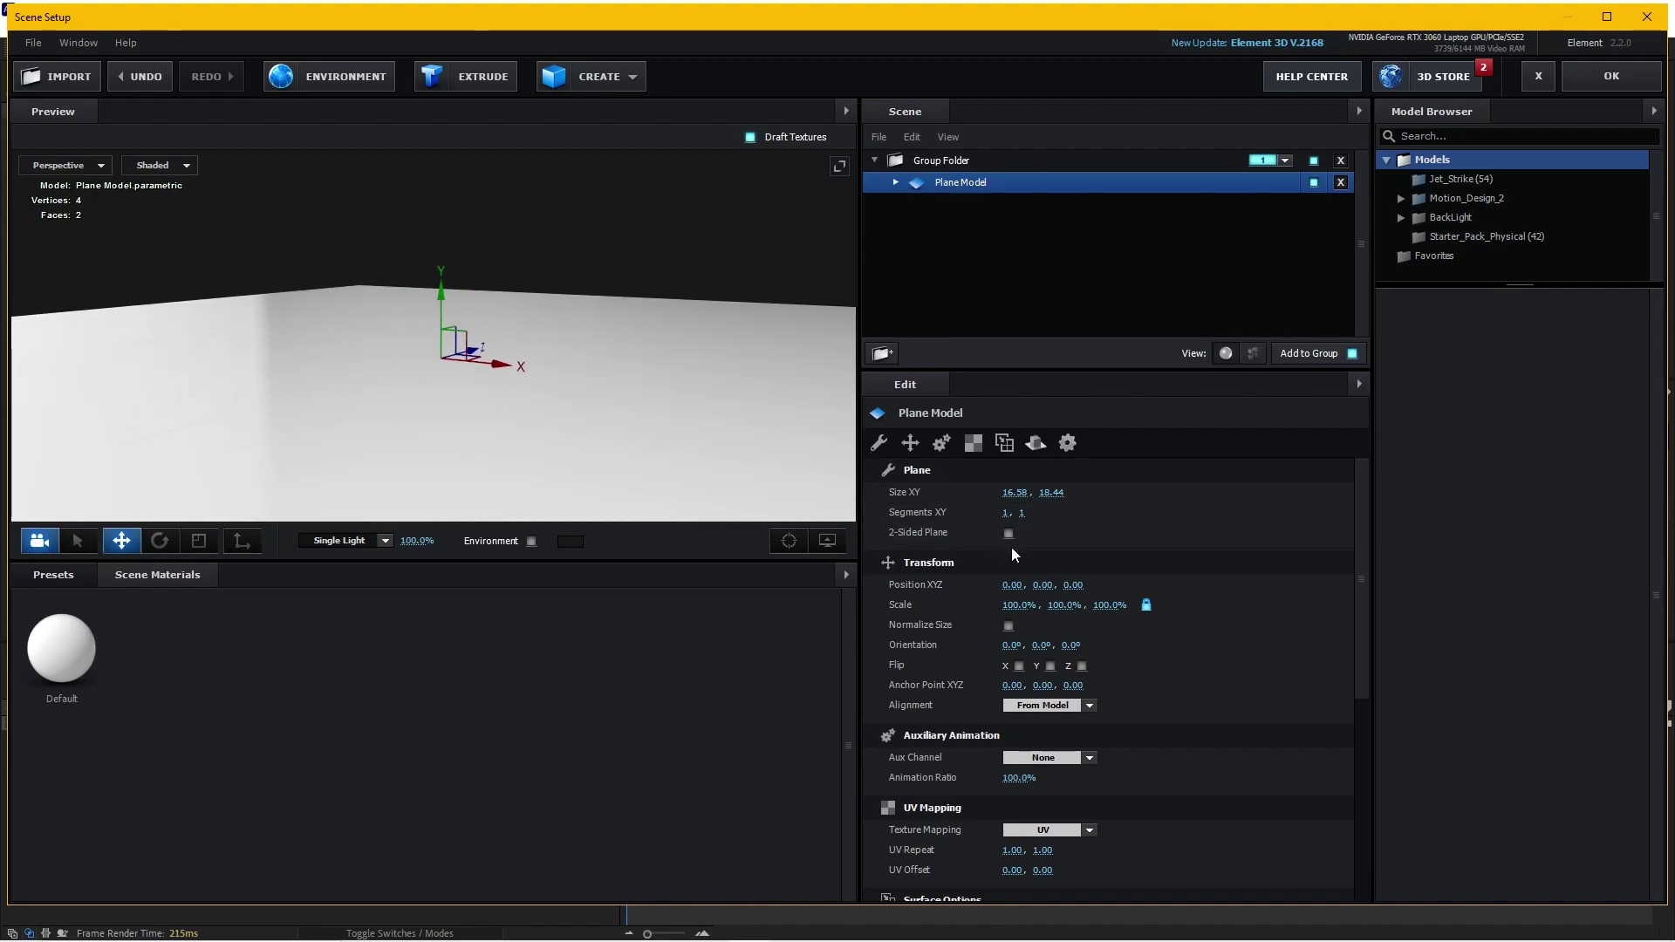
# Select the plane's Default material and scrub its Environment Multiplier down to 0%
pyautogui.click(895, 182)
pyautogui.click(974, 203)
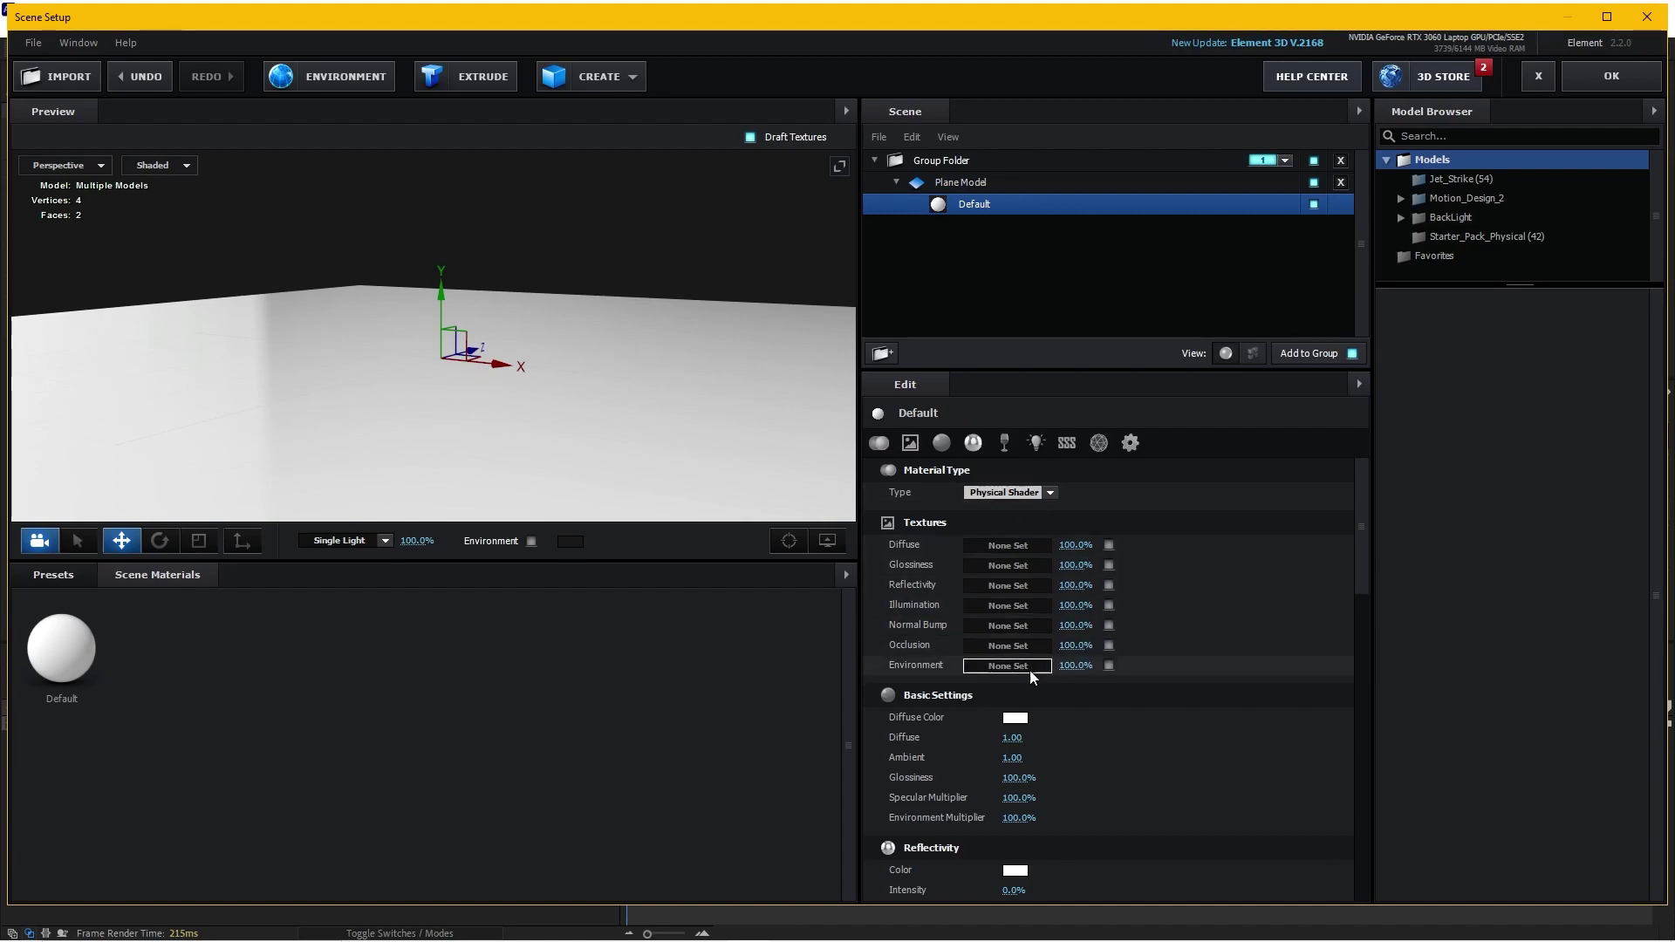
pyautogui.scroll(-2, 991, 801)
pyautogui.scroll(-1, 990, 801)
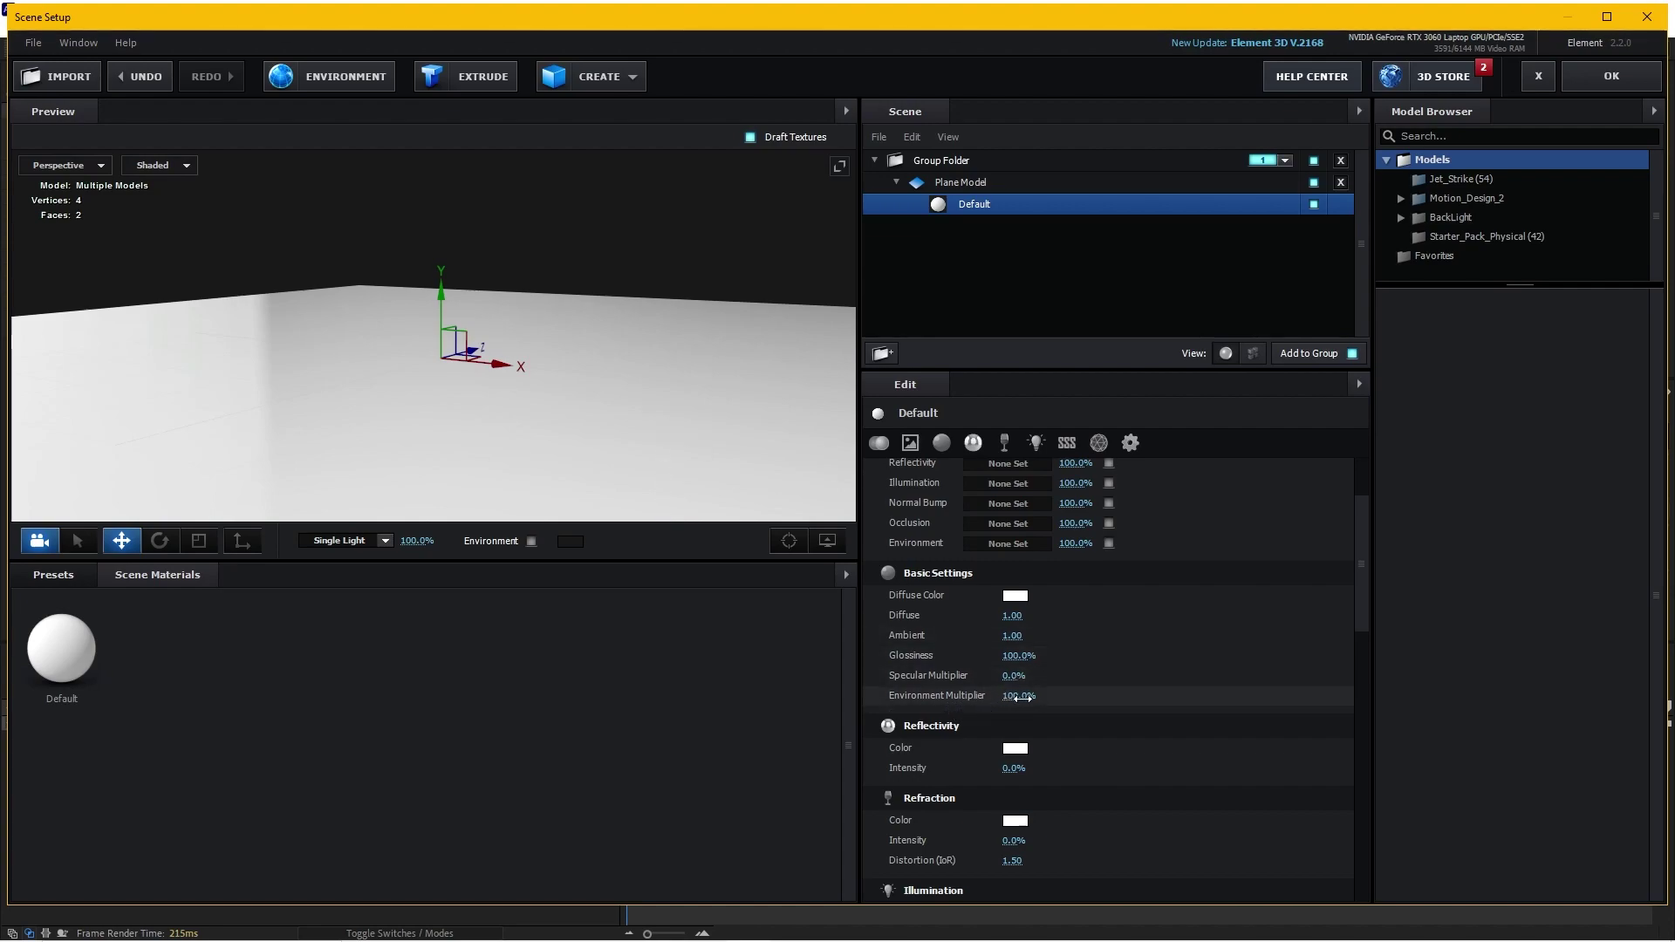
pyautogui.moveTo(1019, 696); pyautogui.dragTo(735, 706)
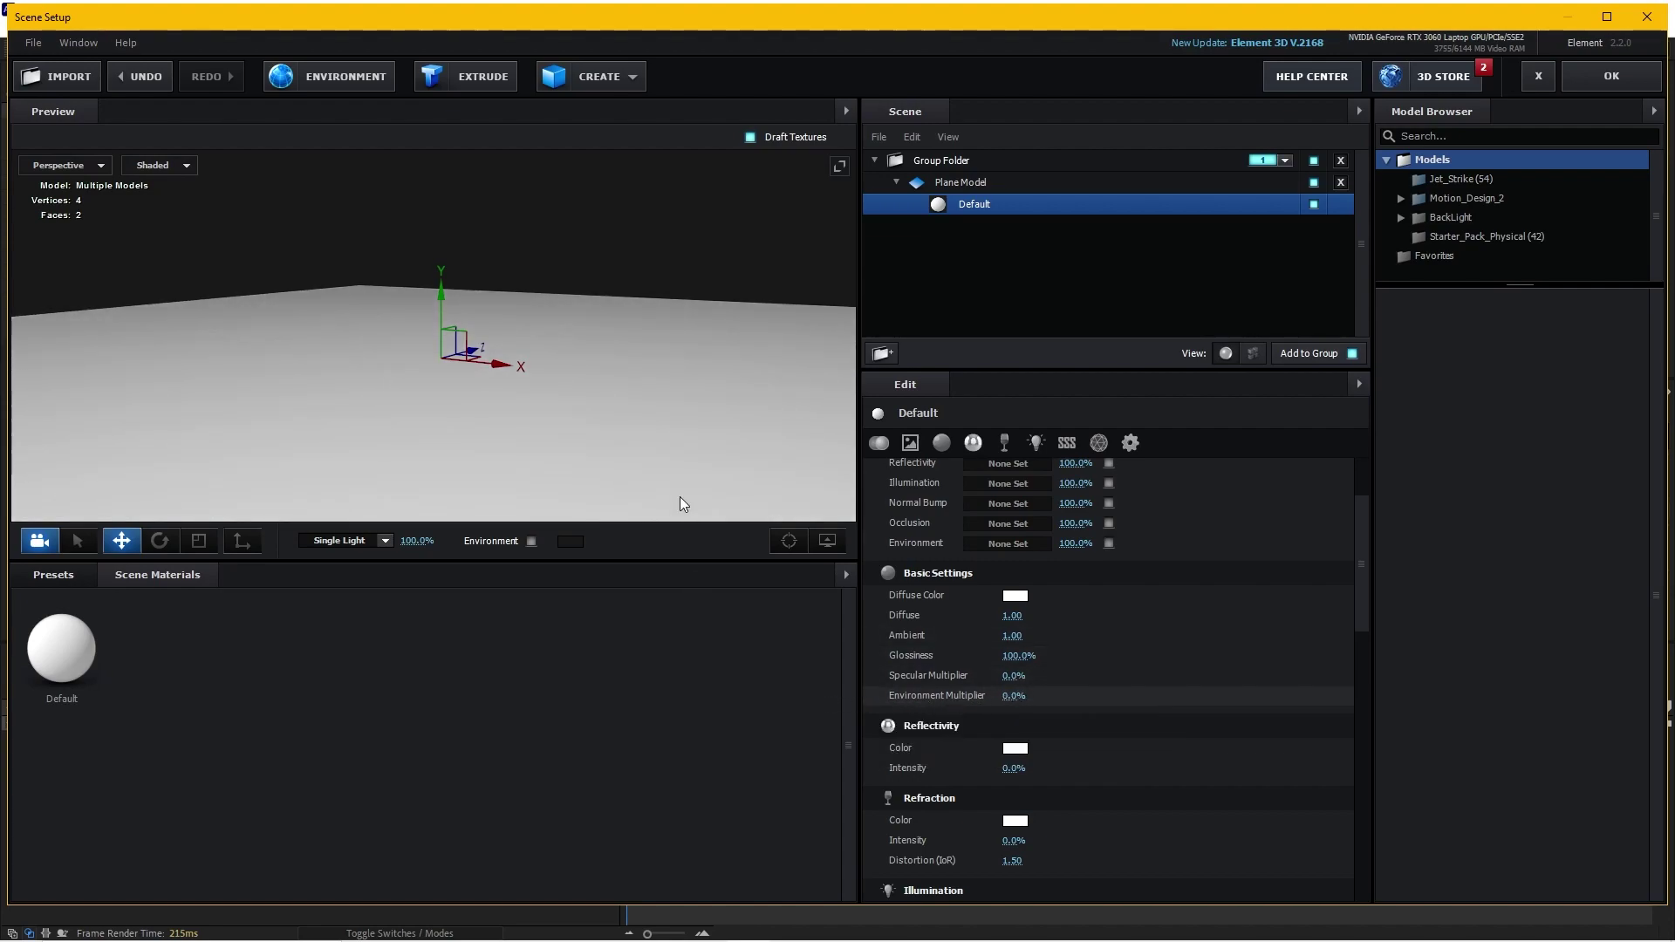
pyautogui.moveTo(684, 504); pyautogui.dragTo(652, 387)
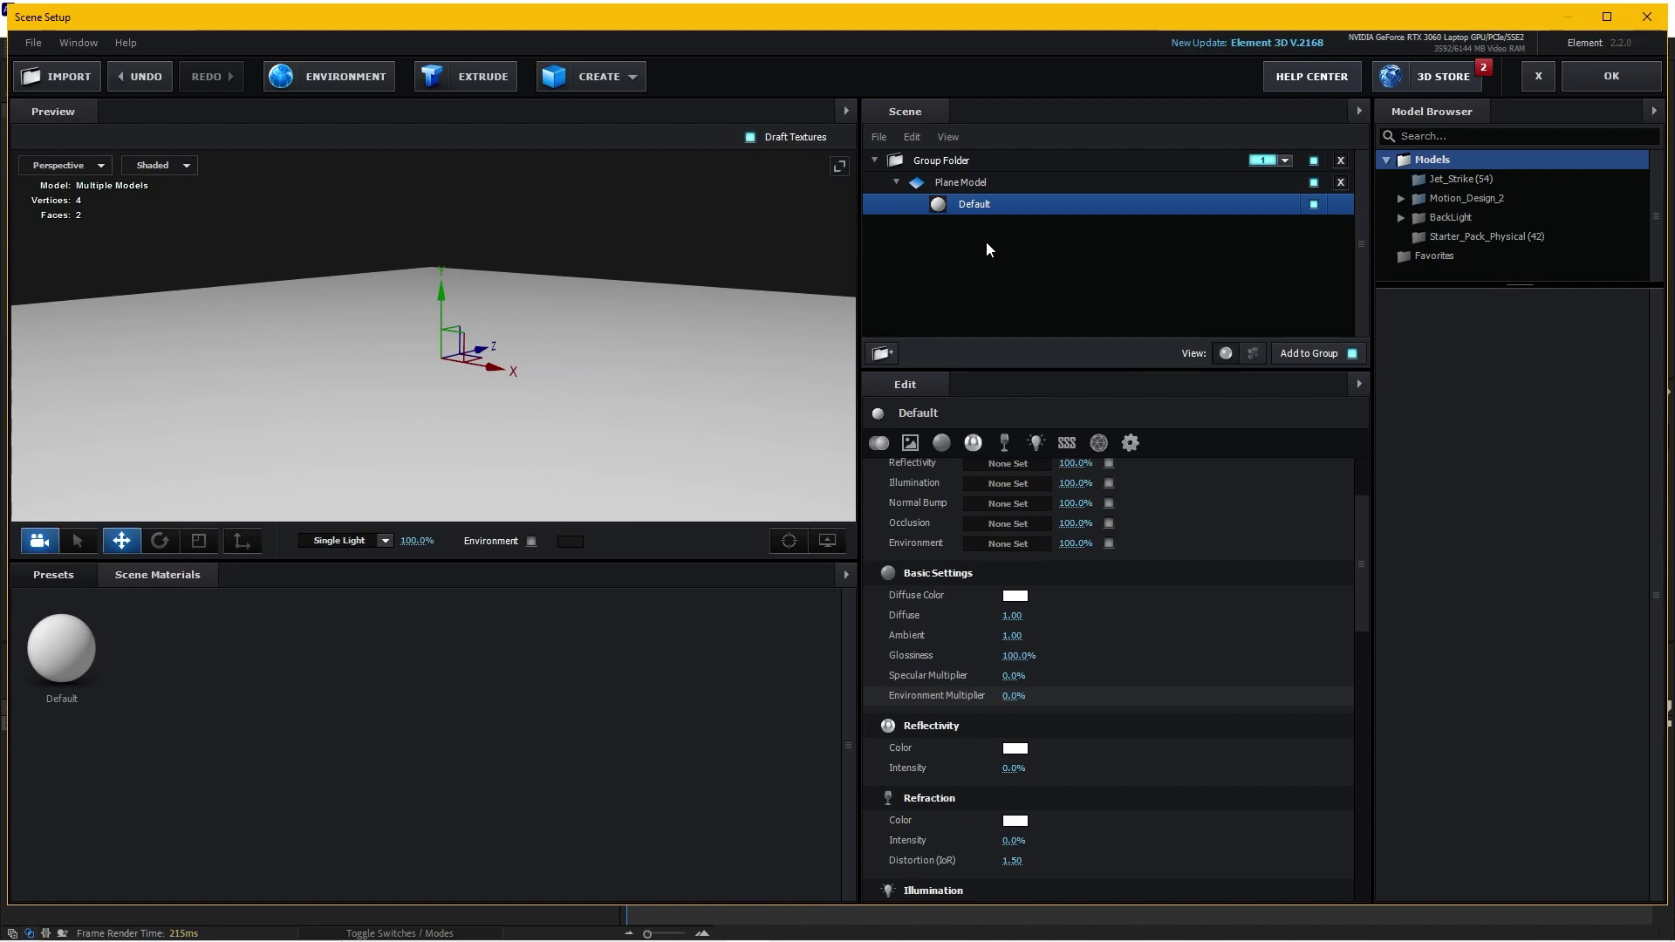
pyautogui.scroll(2, 969, 510)
# Load BG_1.jpg from Downloads > New folder (3) > (Footage) > footage as the floor's Diffuse texture
pyautogui.click(972, 544)
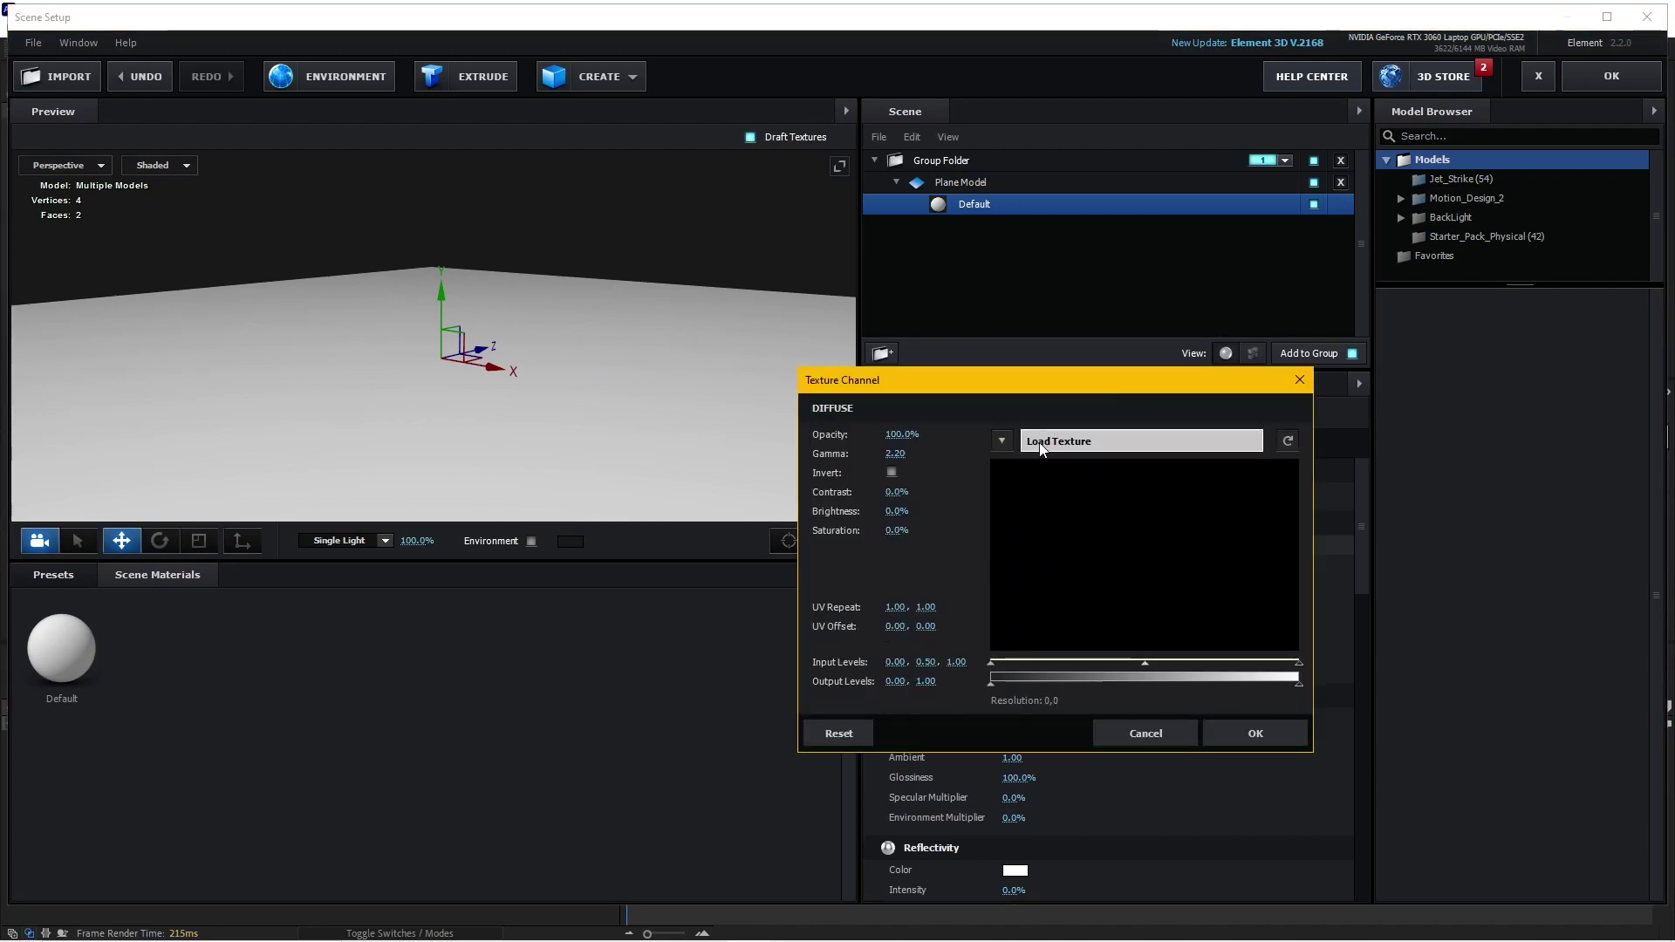
pyautogui.click(1103, 439)
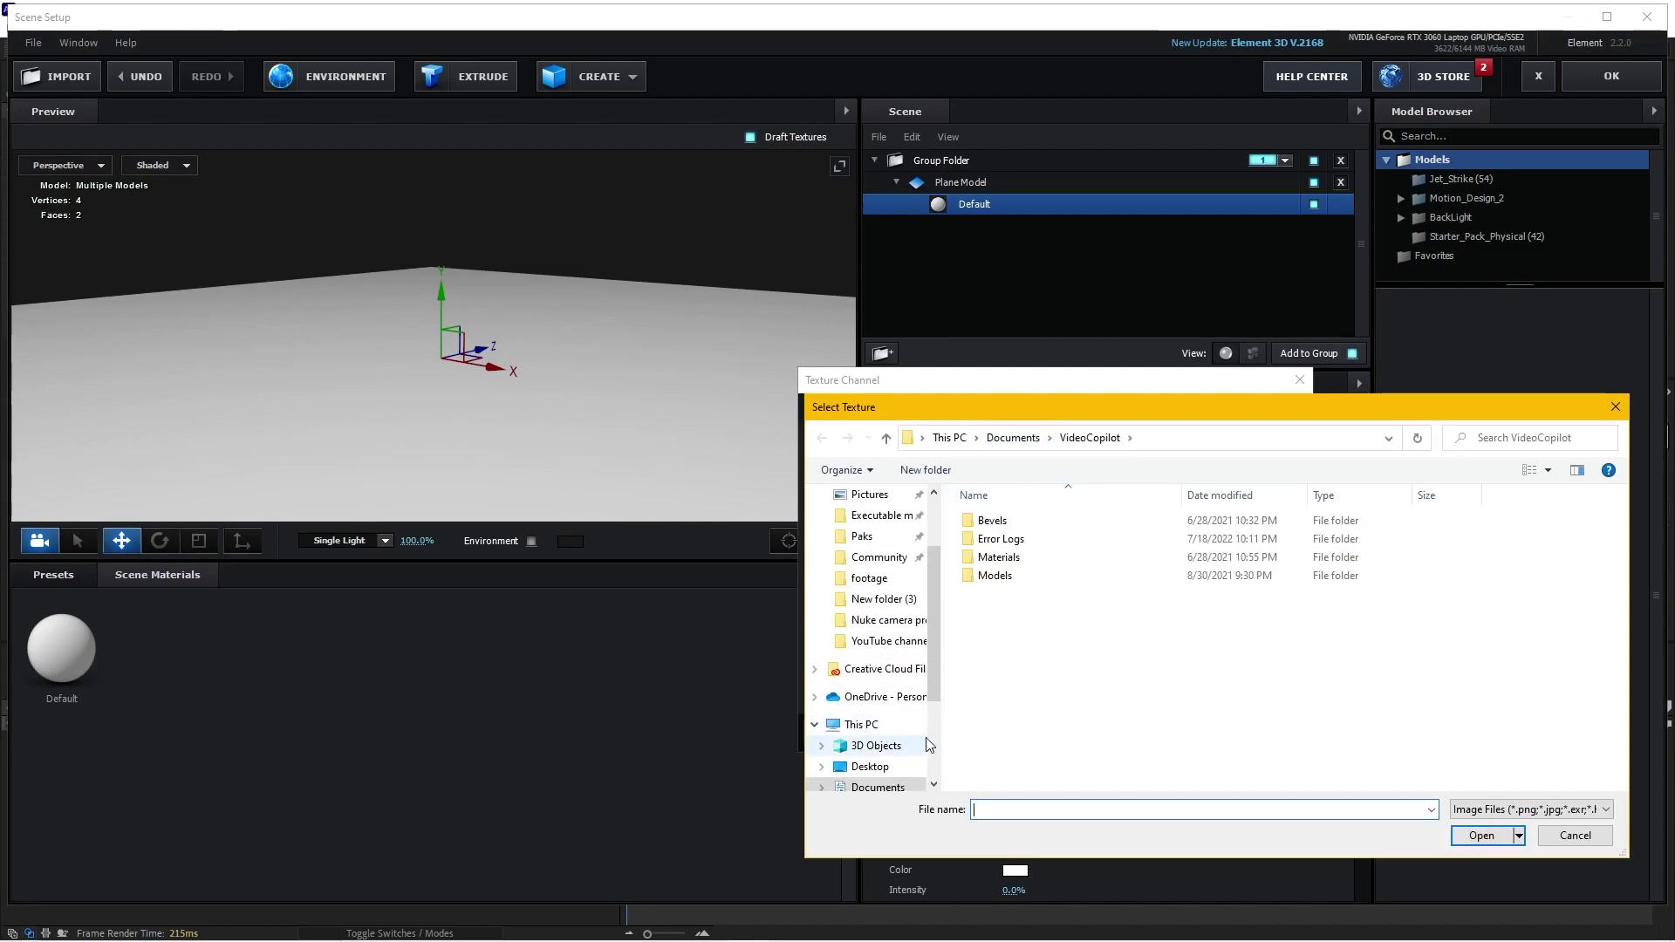
pyautogui.scroll(-3, 873, 707)
pyautogui.click(888, 663)
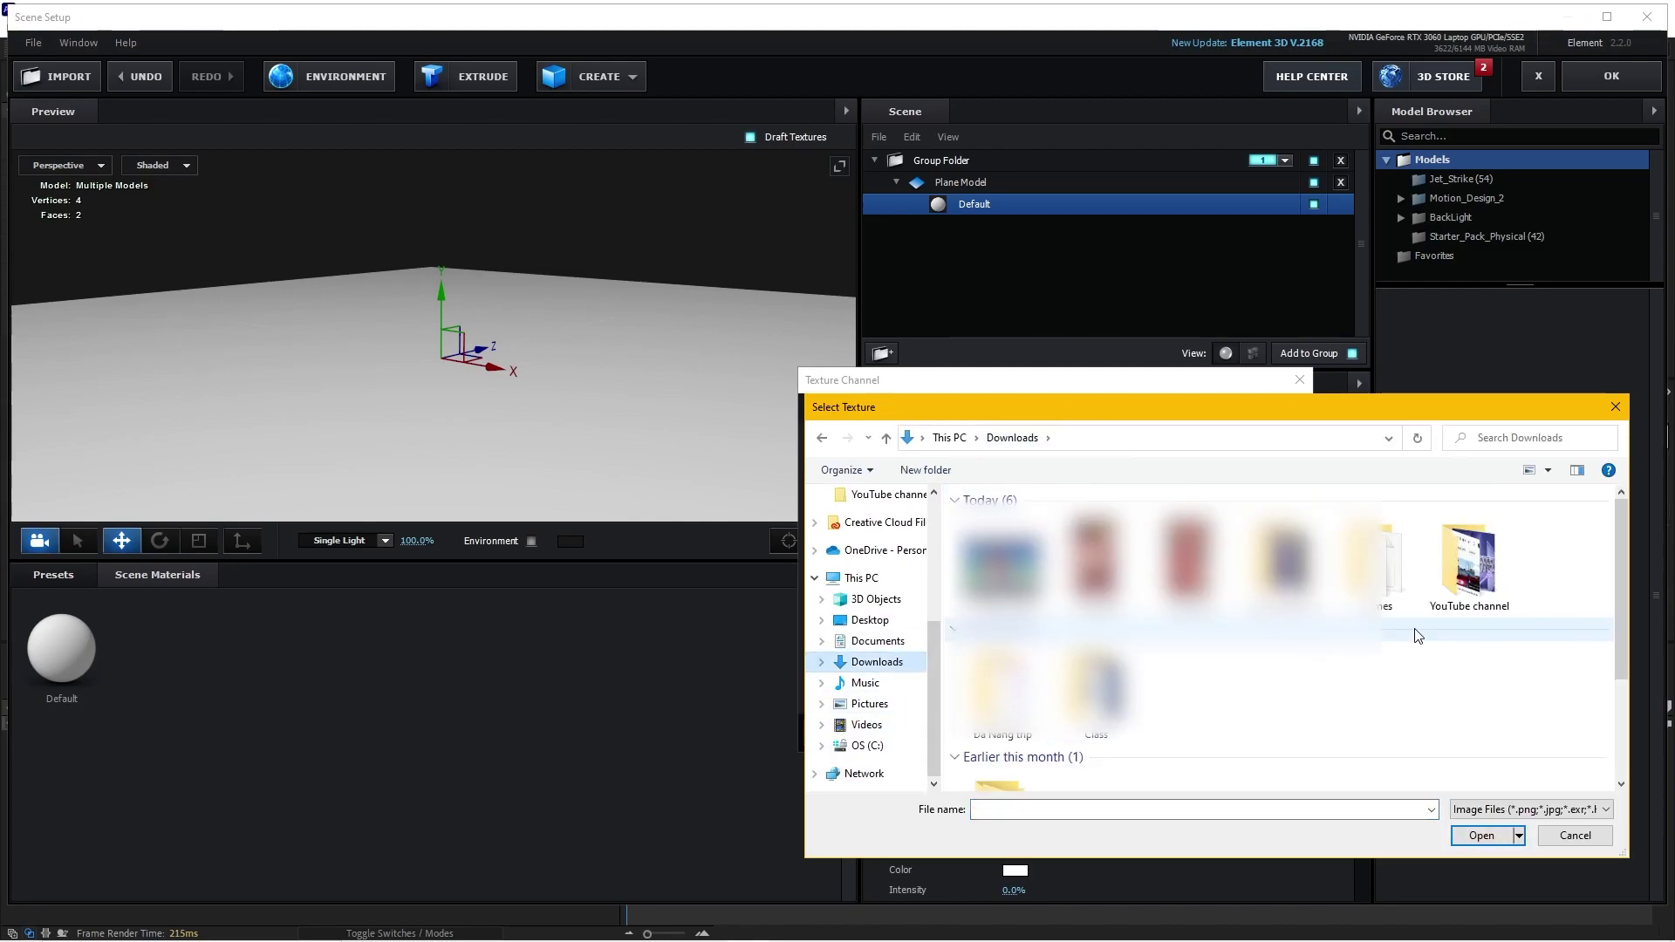
pyautogui.doubleClick(1302, 568)
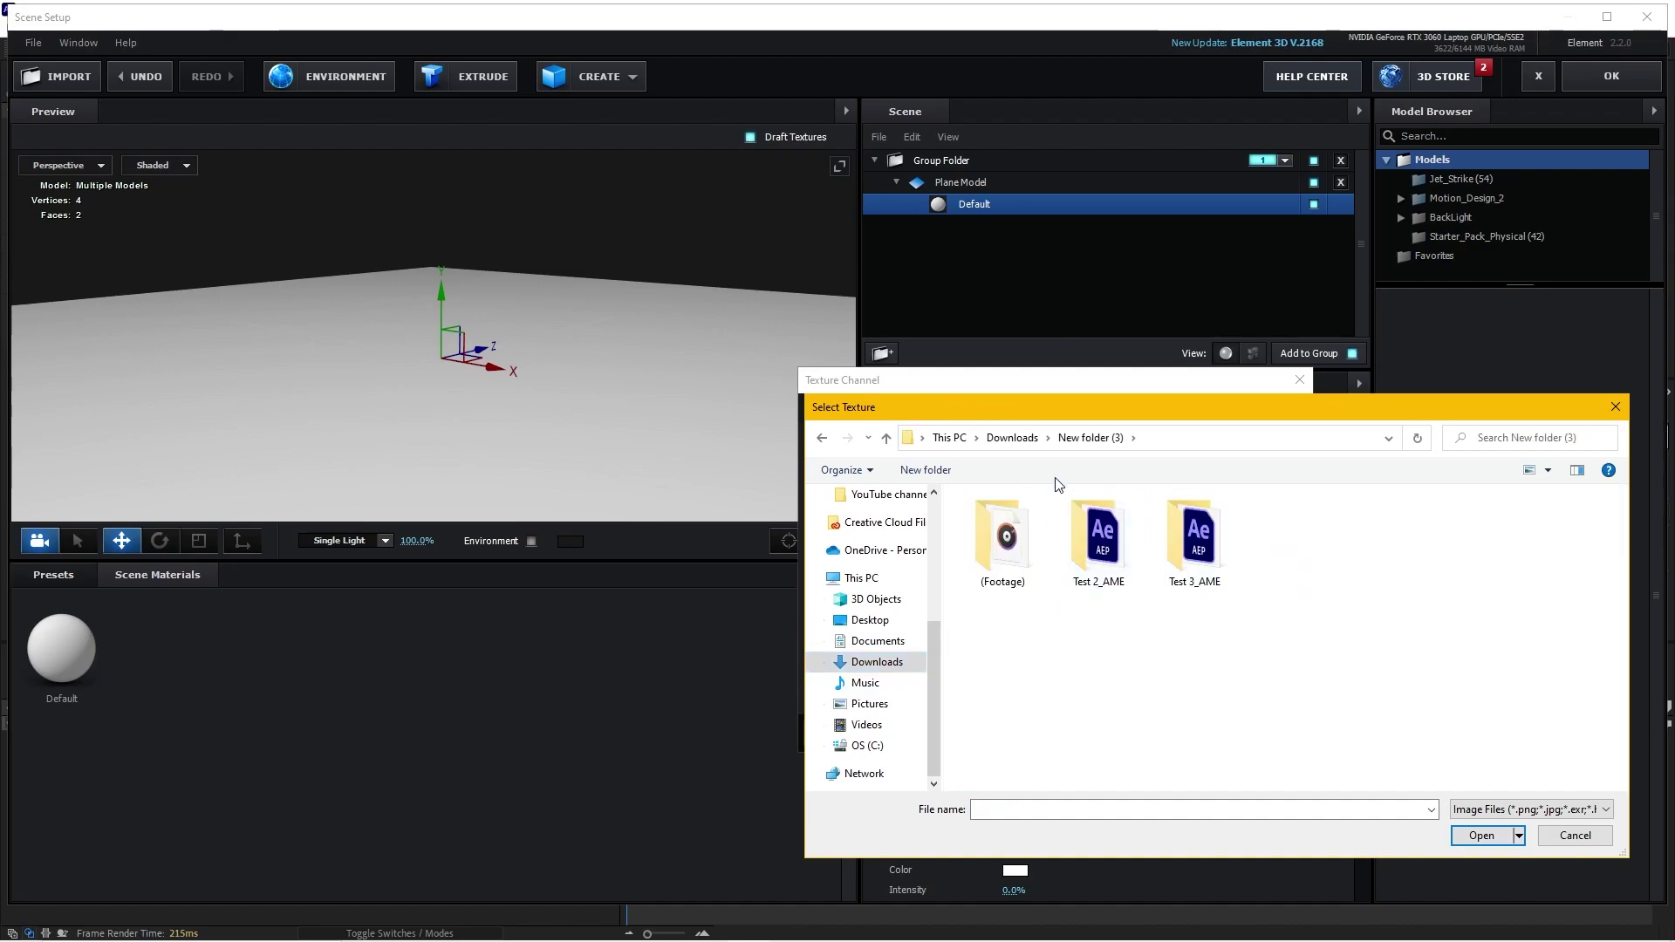
pyautogui.doubleClick(1034, 532)
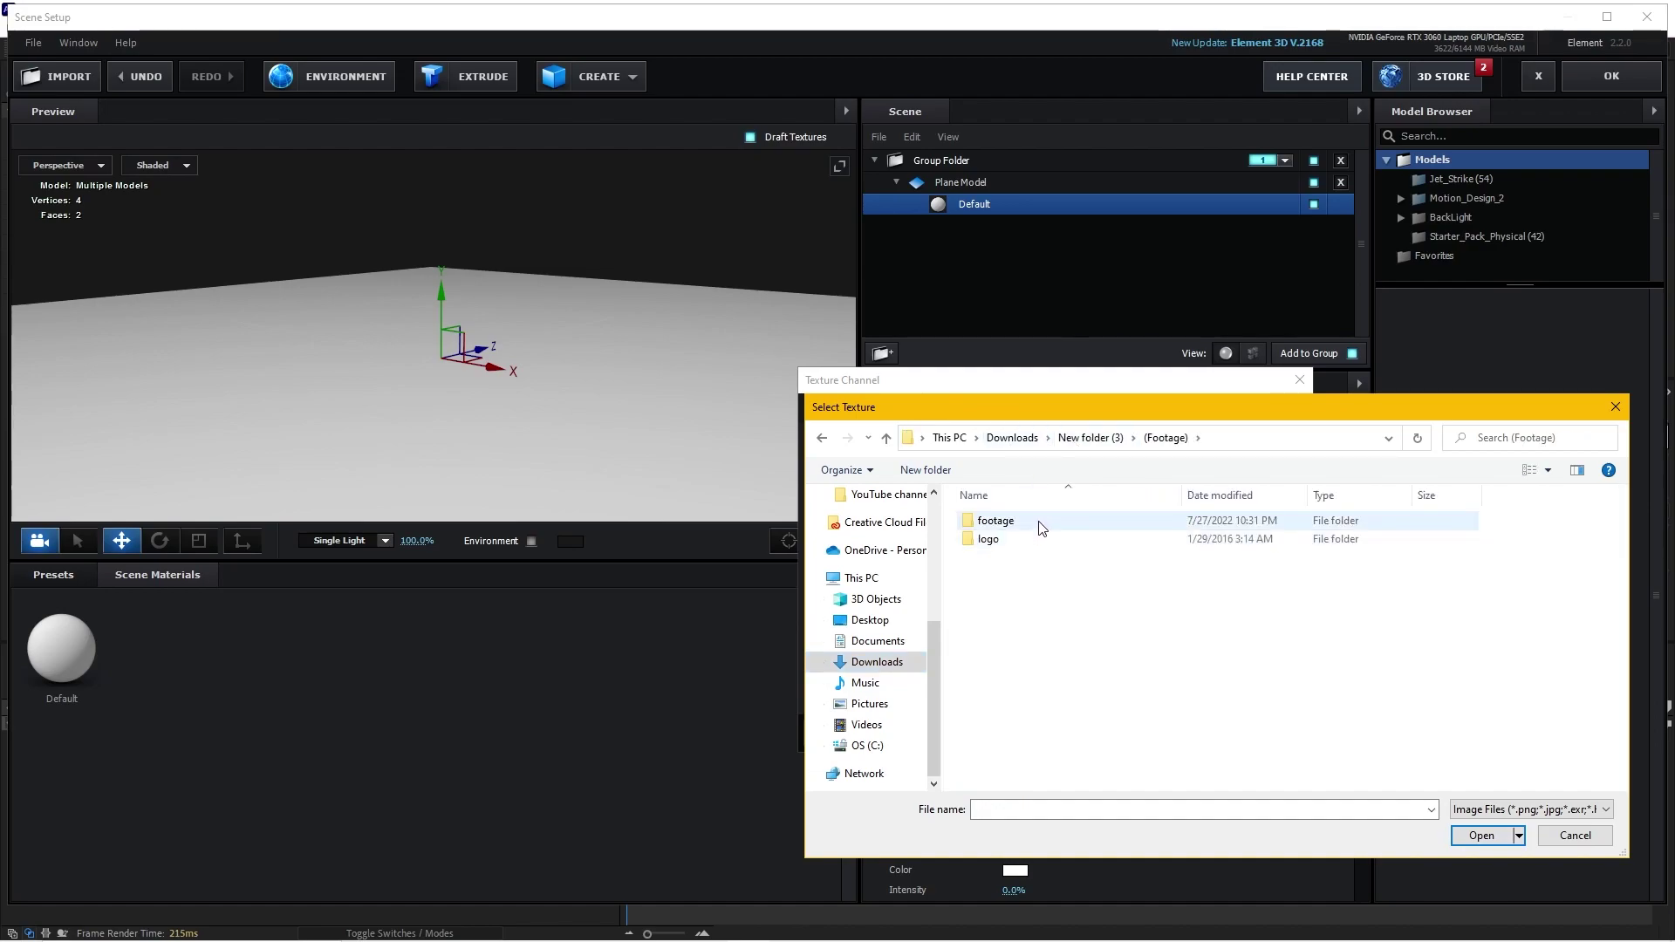
pyautogui.doubleClick(1029, 529)
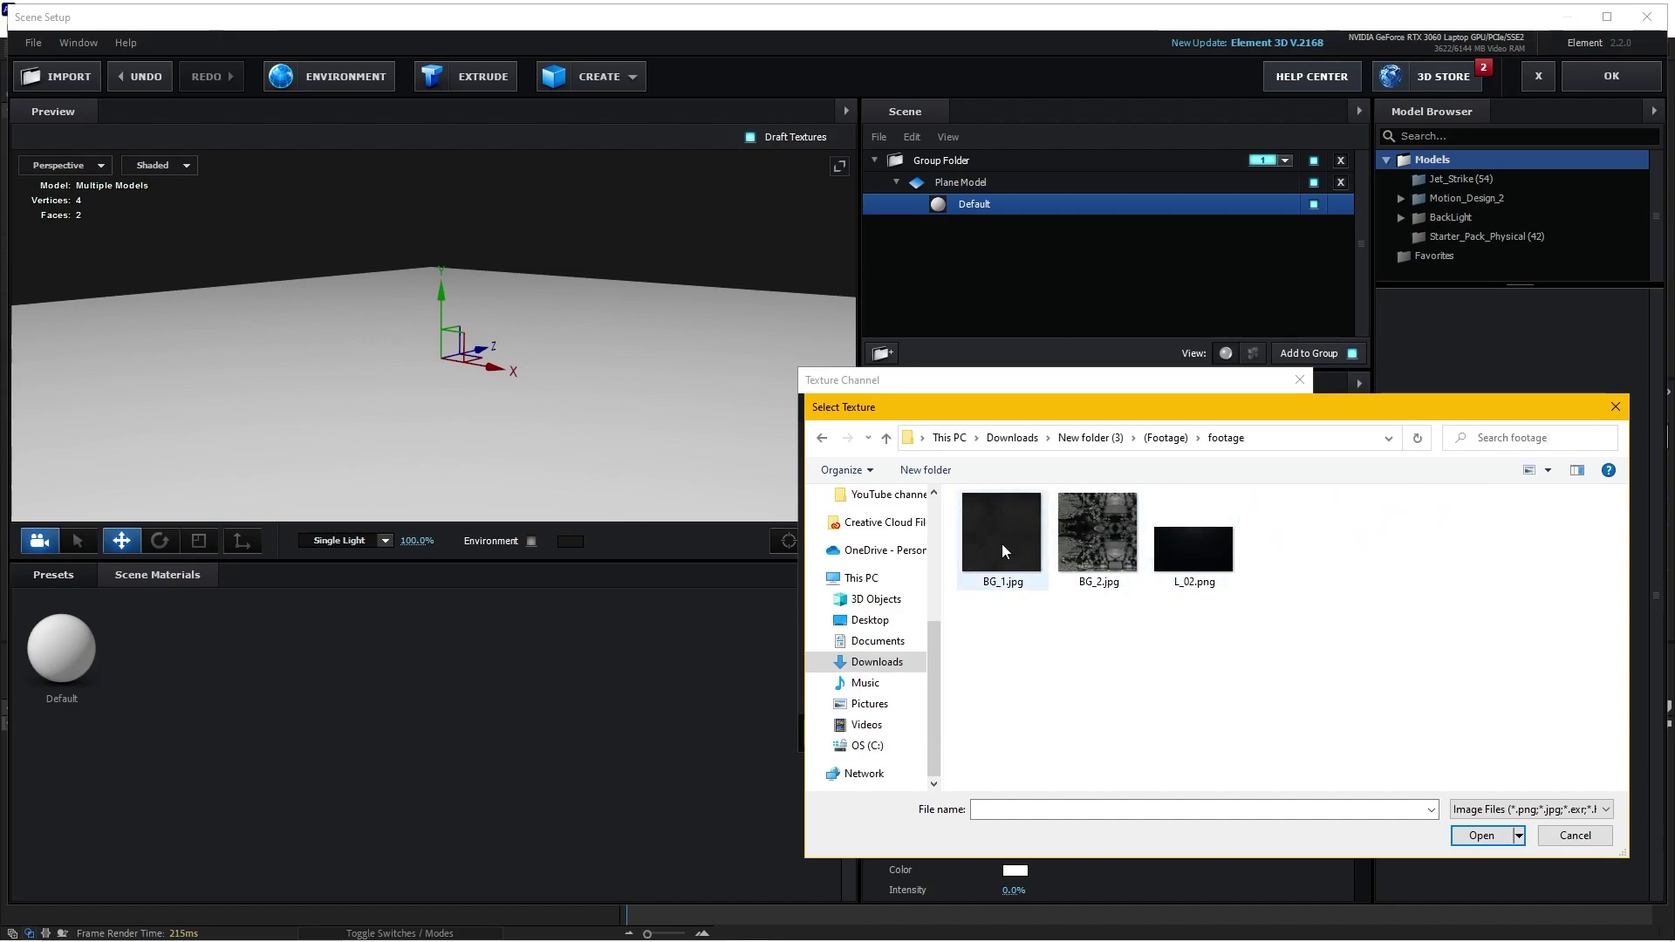
pyautogui.doubleClick(989, 541)
pyautogui.click(1069, 630)
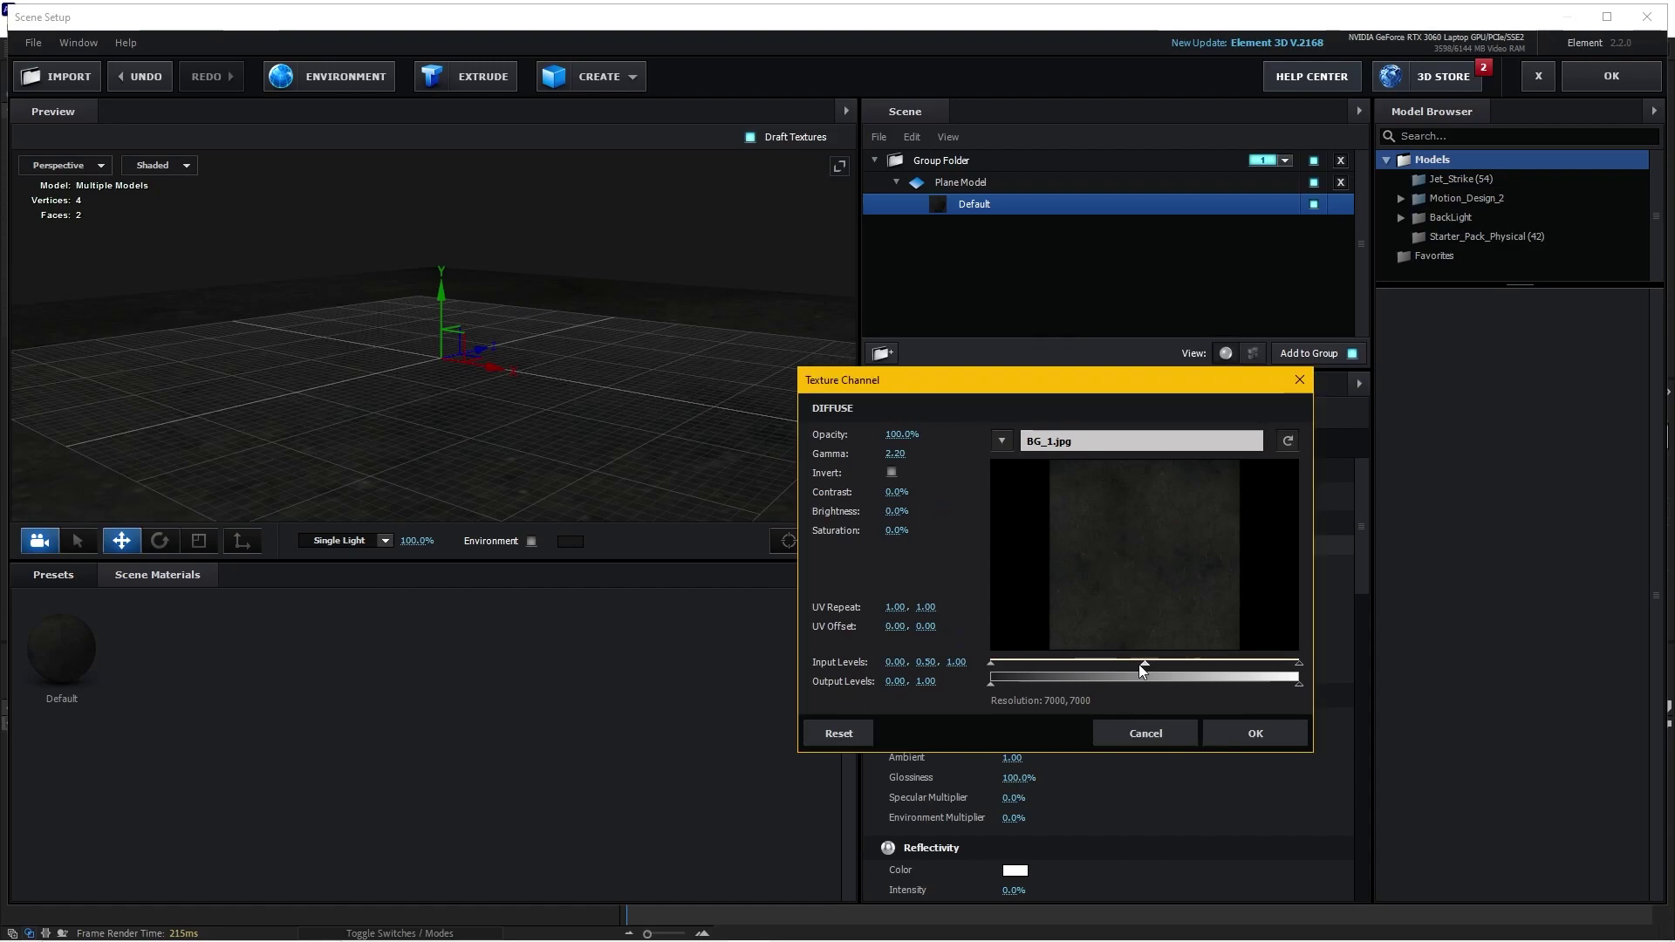
pyautogui.click(1221, 731)
pyautogui.moveTo(578, 417)
pyautogui.mouseDown()
pyautogui.moveTo(420, 453)
pyautogui.moveTo(554, 433)
pyautogui.moveTo(594, 393)
pyautogui.moveTo(597, 430)
pyautogui.moveTo(625, 430)
pyautogui.moveTo(613, 389)
pyautogui.moveTo(573, 431)
pyautogui.moveTo(592, 410)
pyautogui.moveTo(615, 455)
pyautogui.mouseUp()
pyautogui.moveTo(647, 407)
pyautogui.mouseDown()
pyautogui.moveTo(663, 398)
pyautogui.moveTo(590, 384)
pyautogui.moveTo(751, 288)
pyautogui.mouseUp()
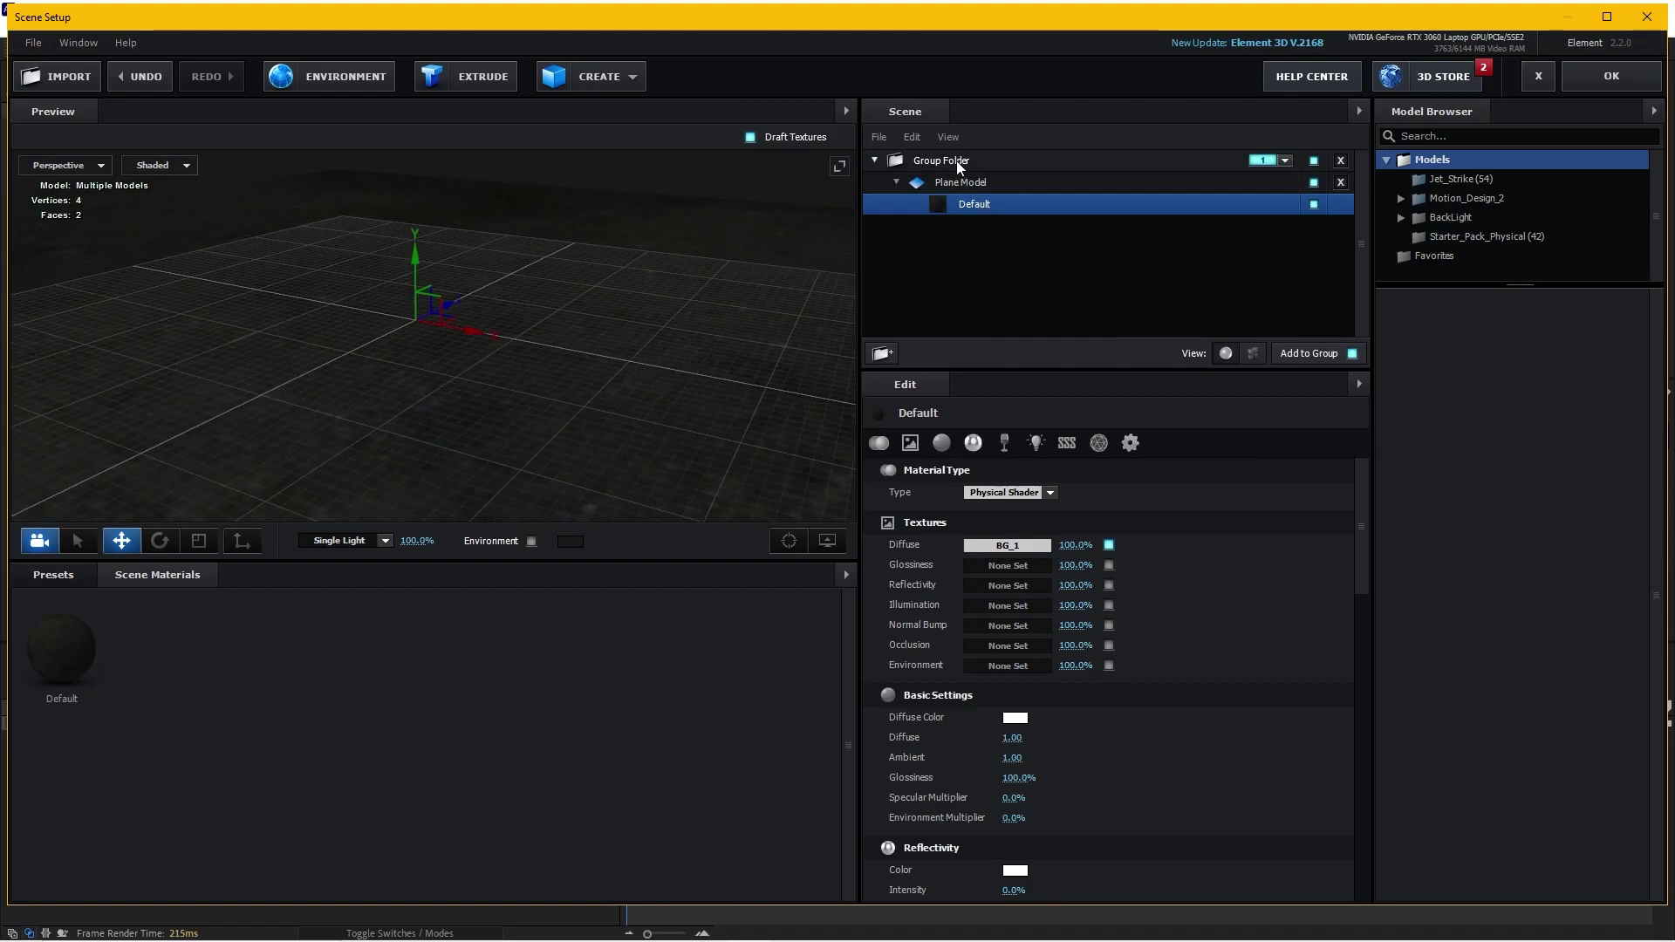
# Rename the plane's group folder to Ground and collapse it
pyautogui.click(956, 161)
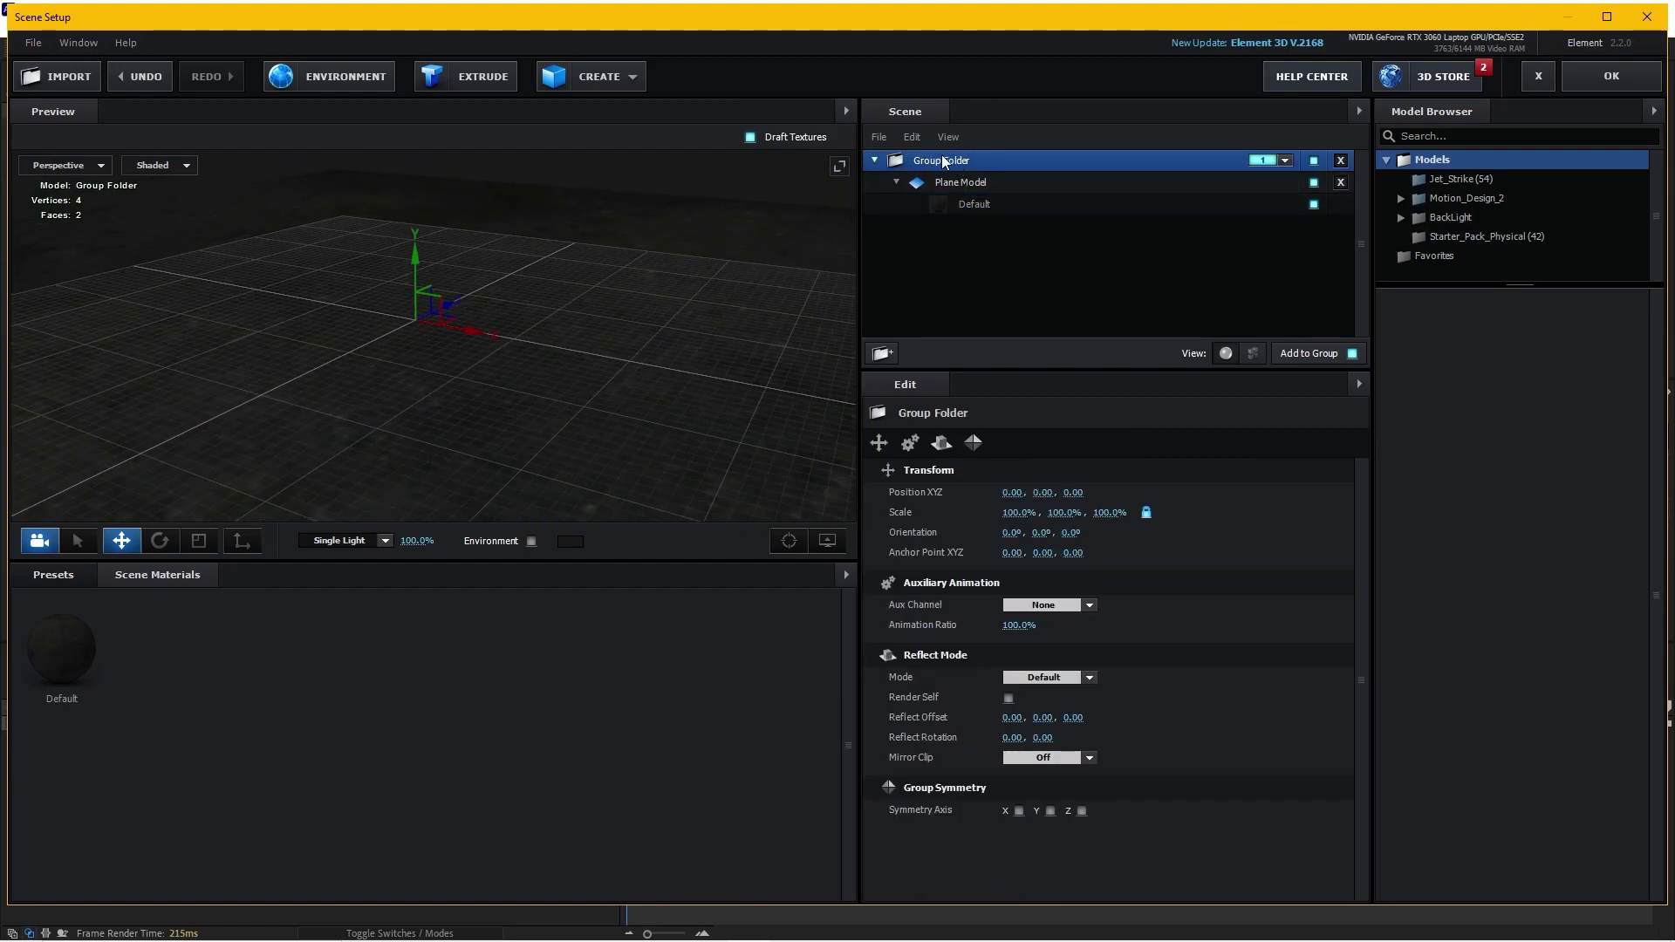
pyautogui.doubleClick(943, 161)
pyautogui.write('G')
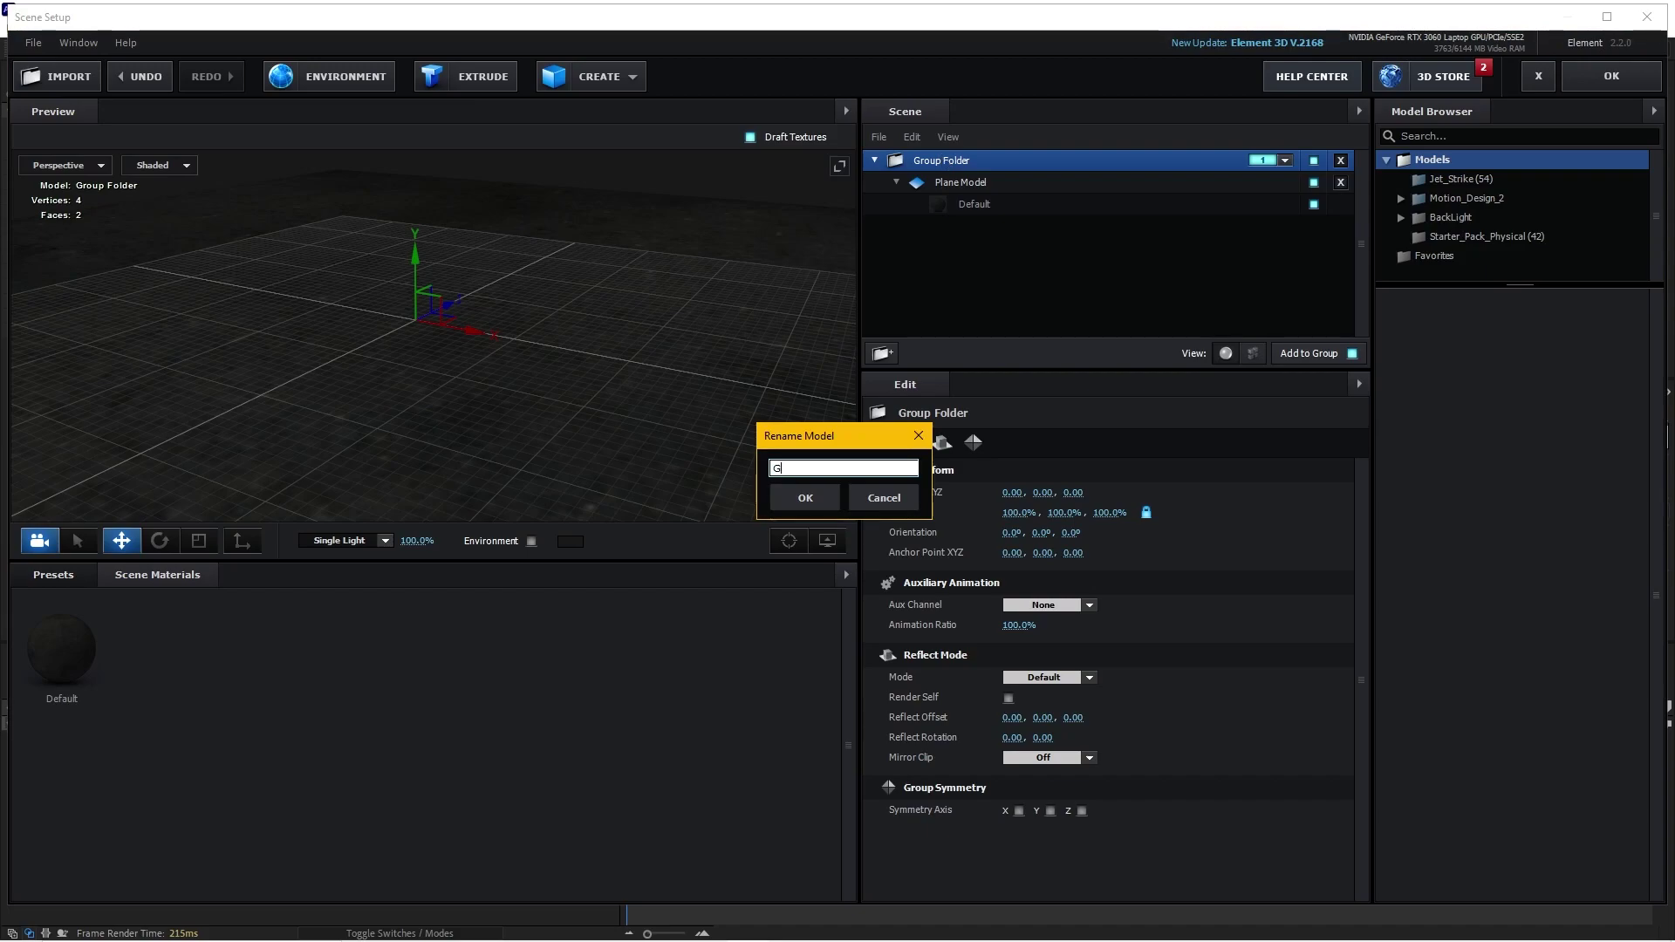
pyautogui.write('round')
pyautogui.press('Return')
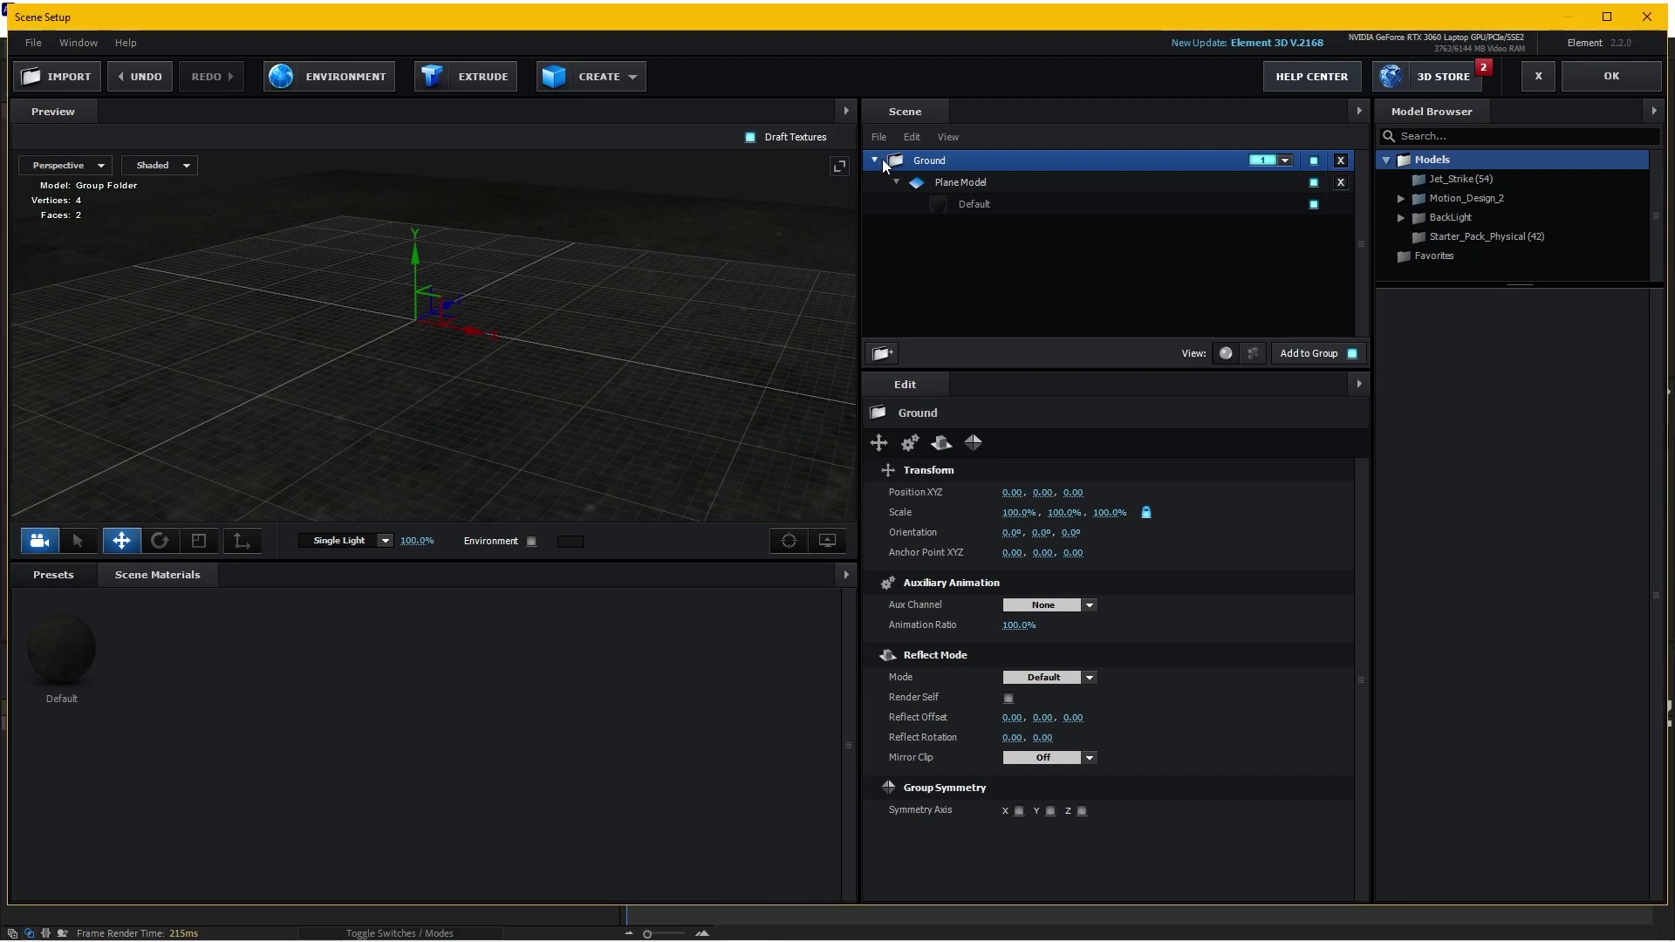
pyautogui.click(875, 160)
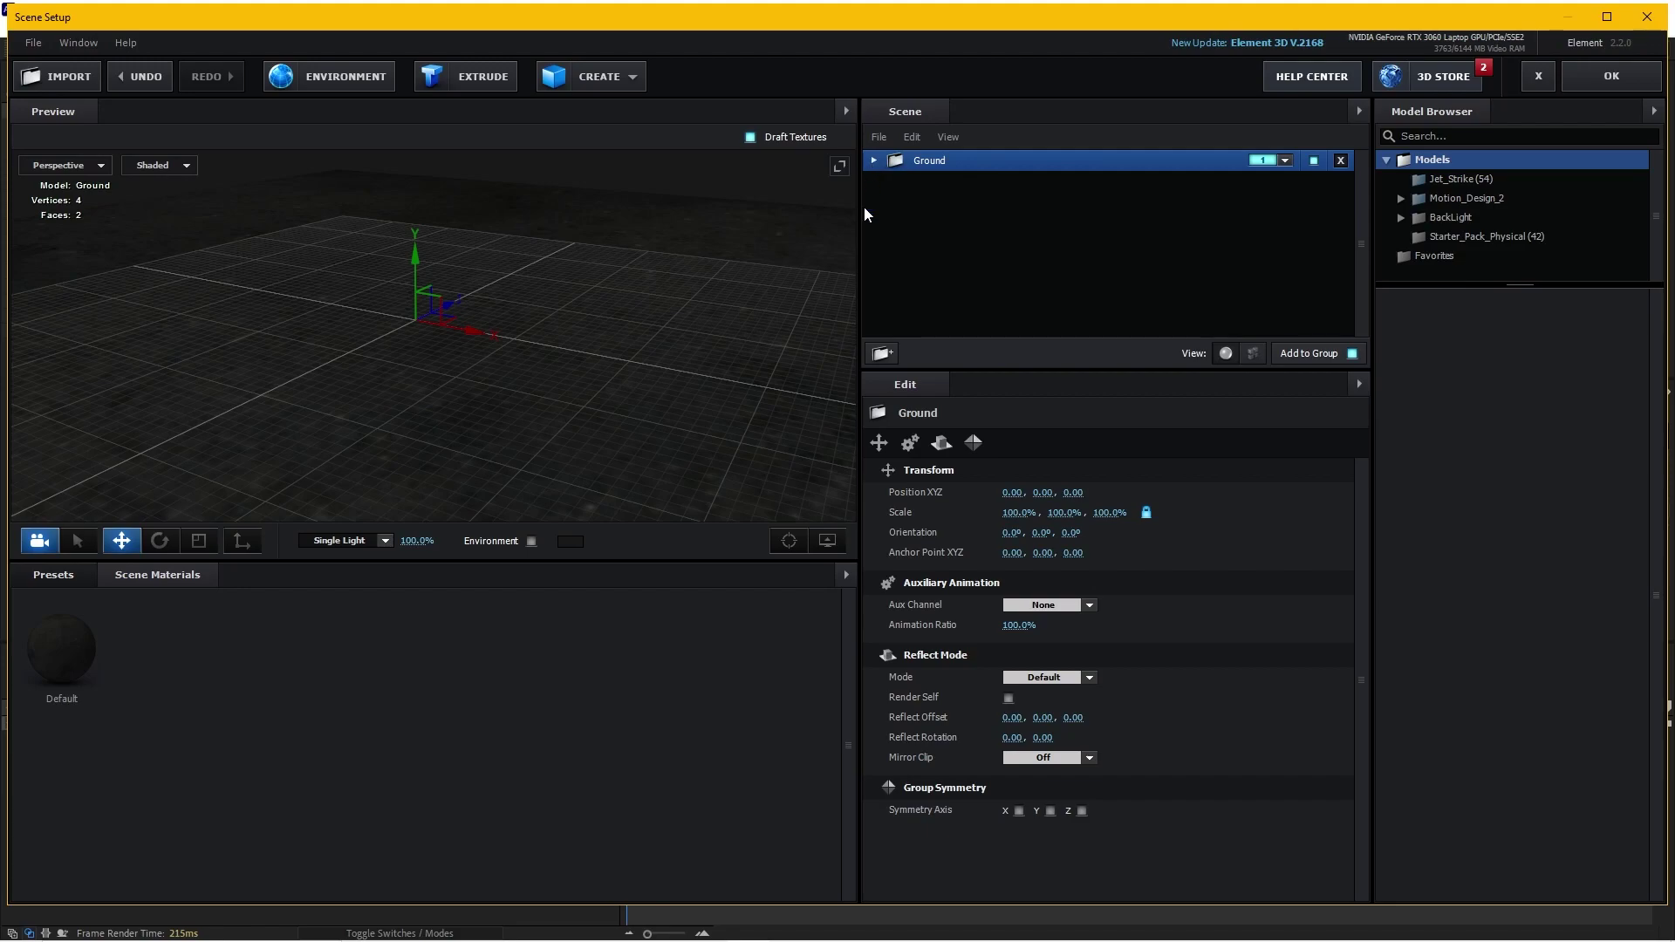
# Add a new top-level group folder named Car and assign it to group 2
pyautogui.click(882, 355)
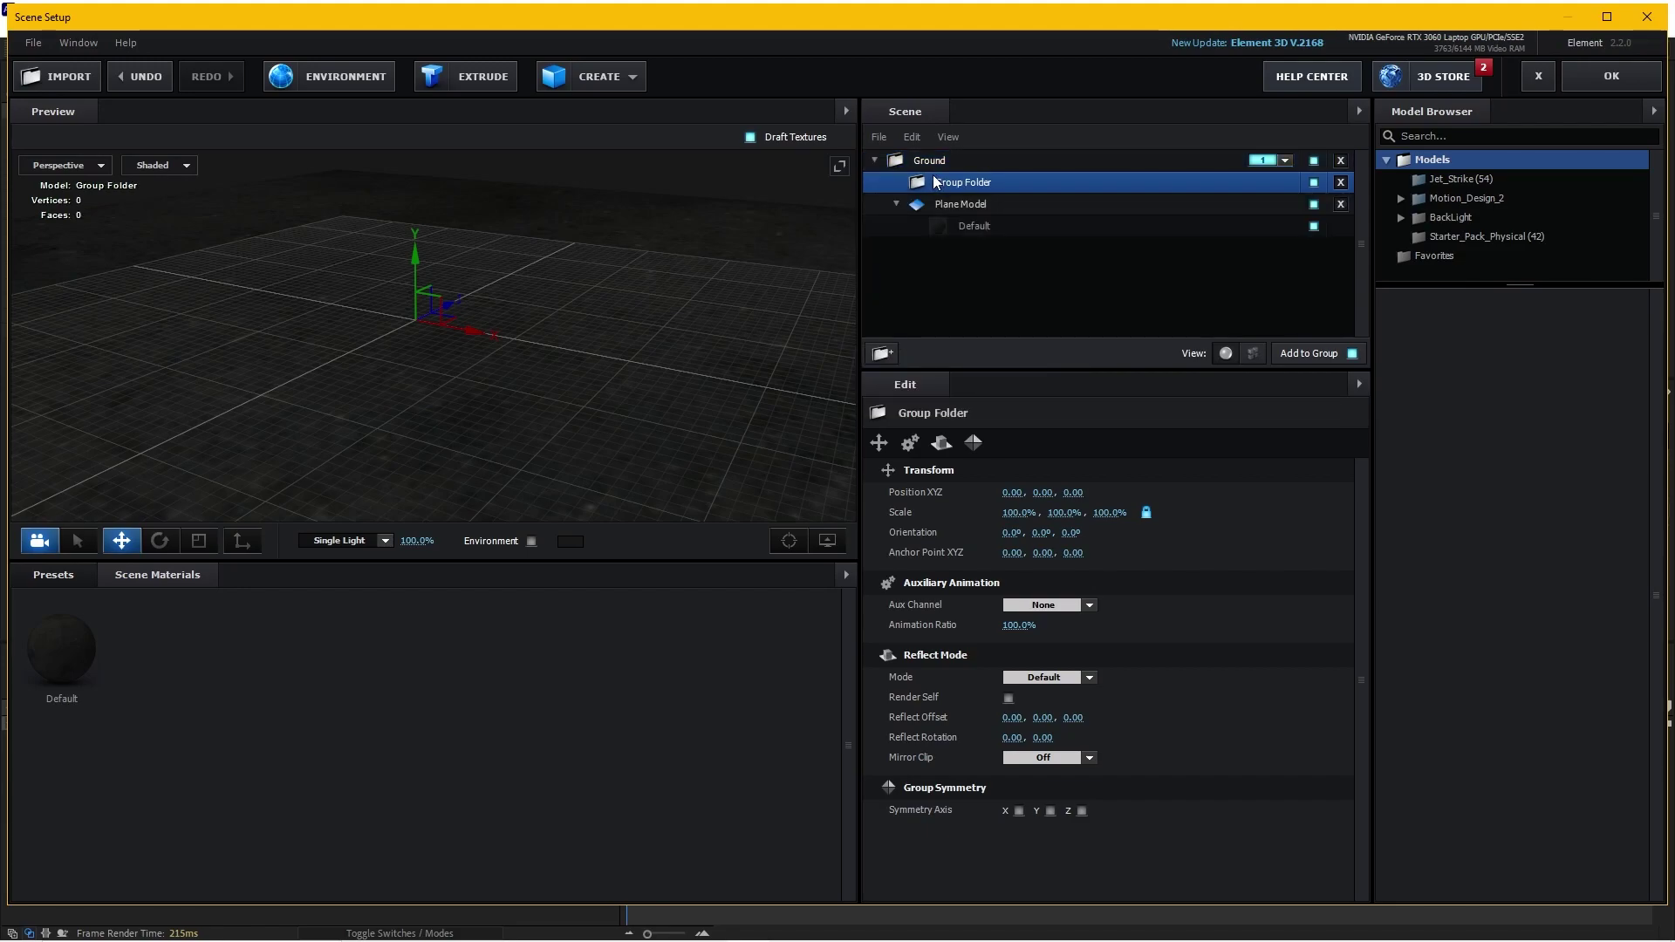
pyautogui.moveTo(918, 183); pyautogui.dragTo(874, 263)
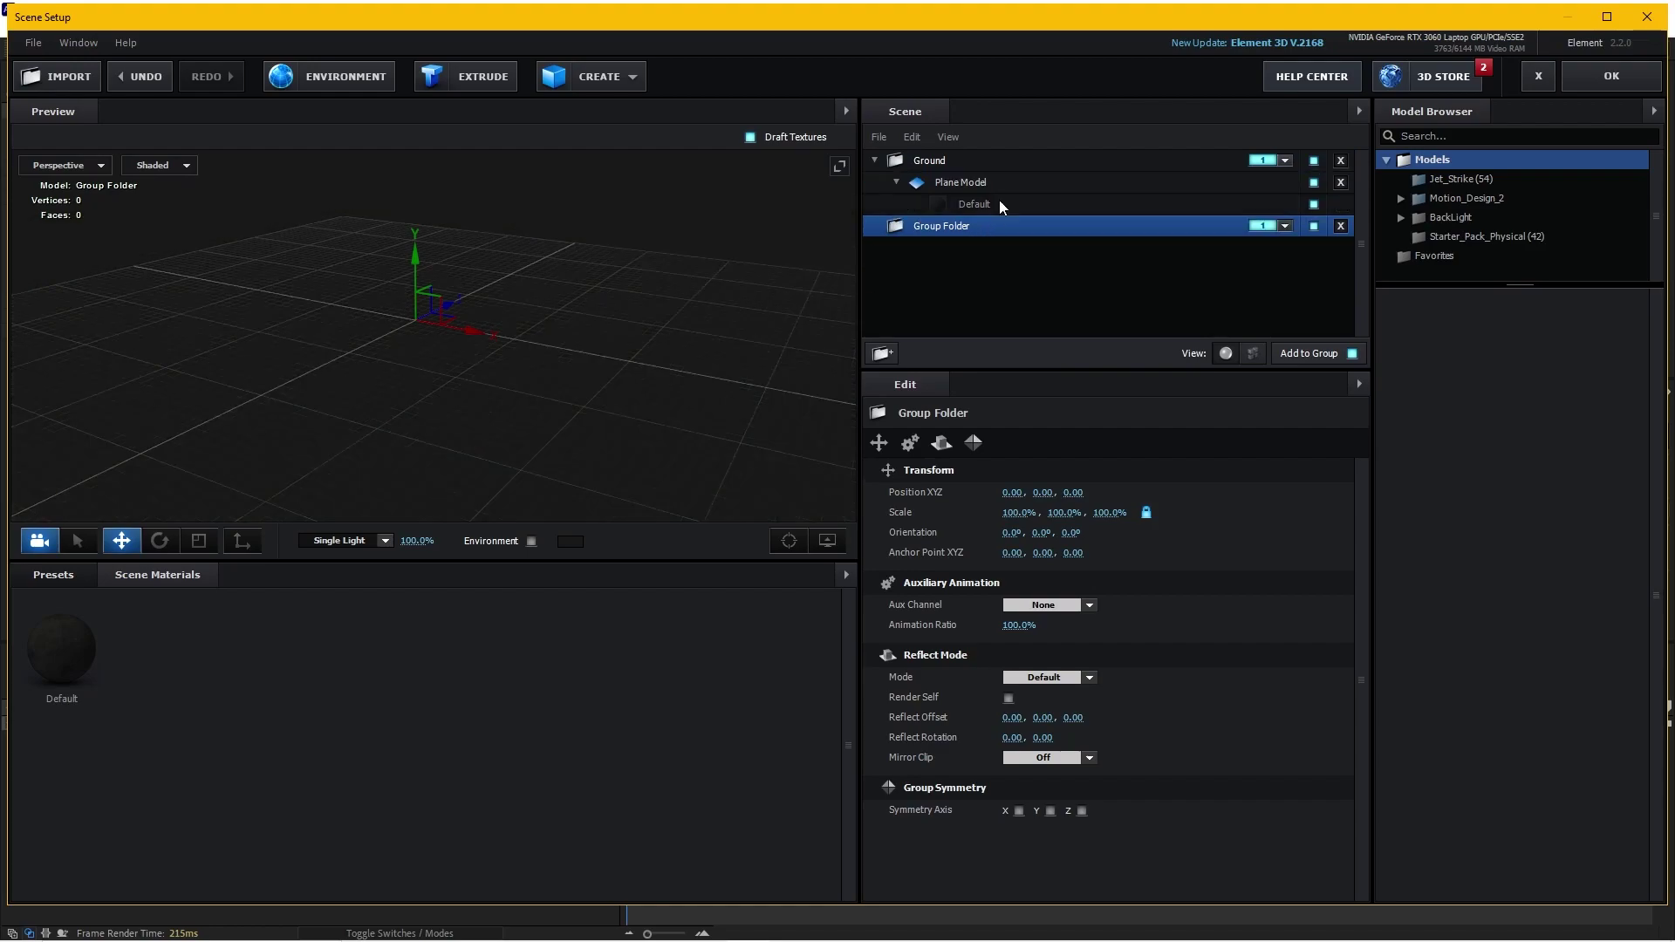
pyautogui.doubleClick(955, 228)
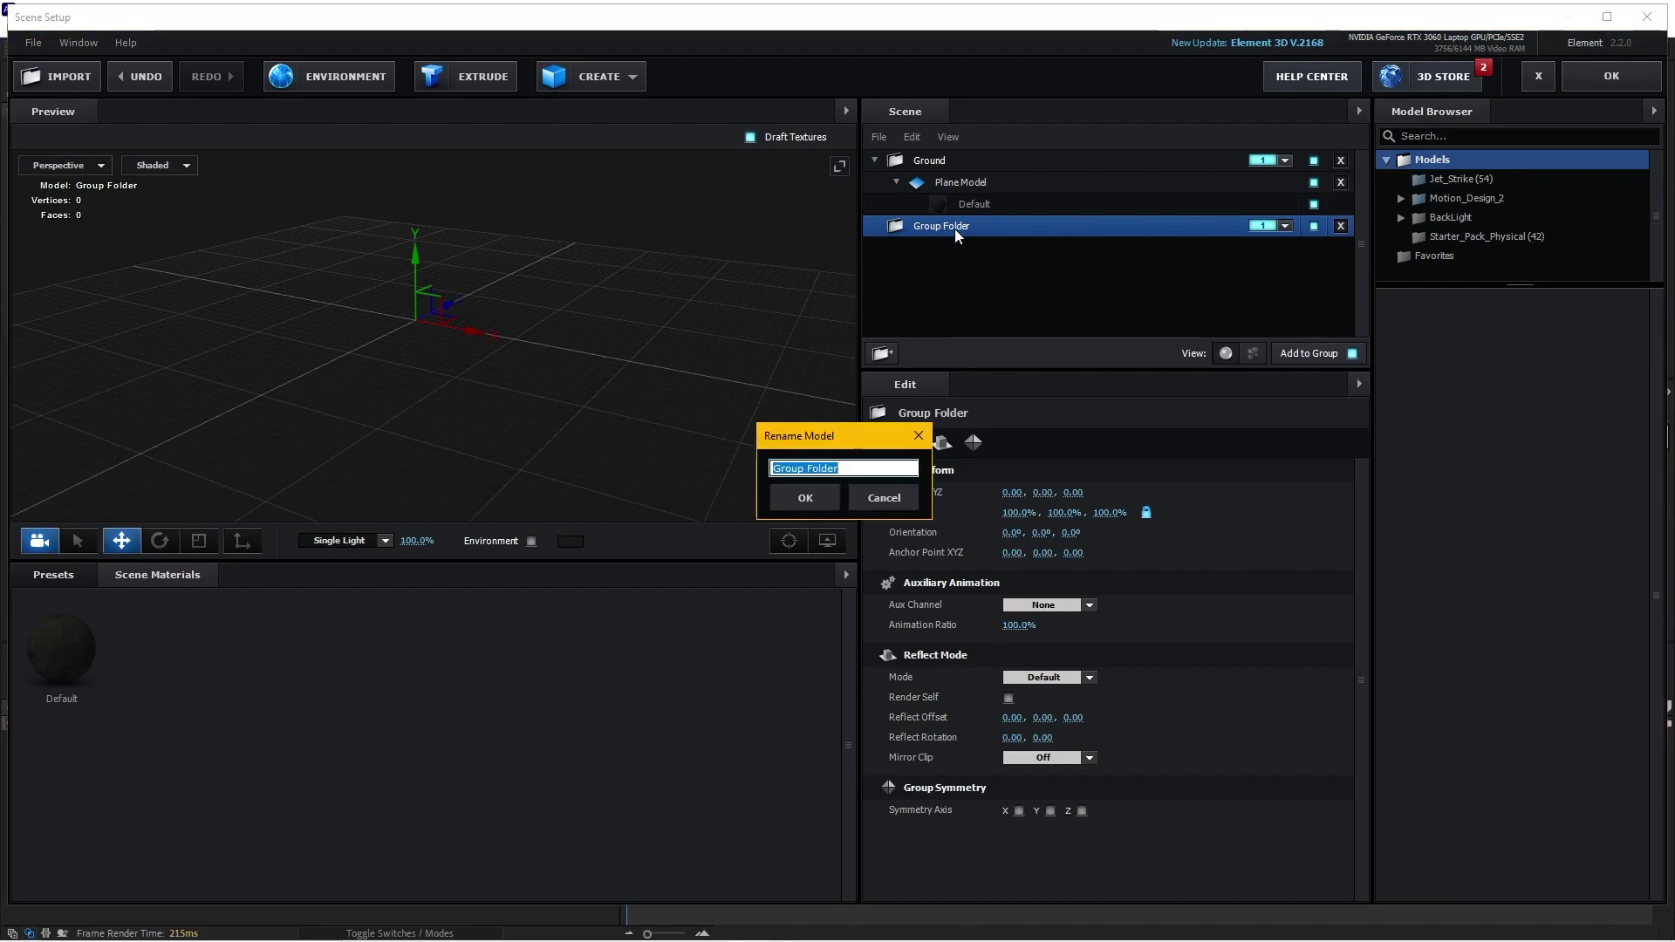
pyautogui.write('Car')
pyautogui.press('Return')
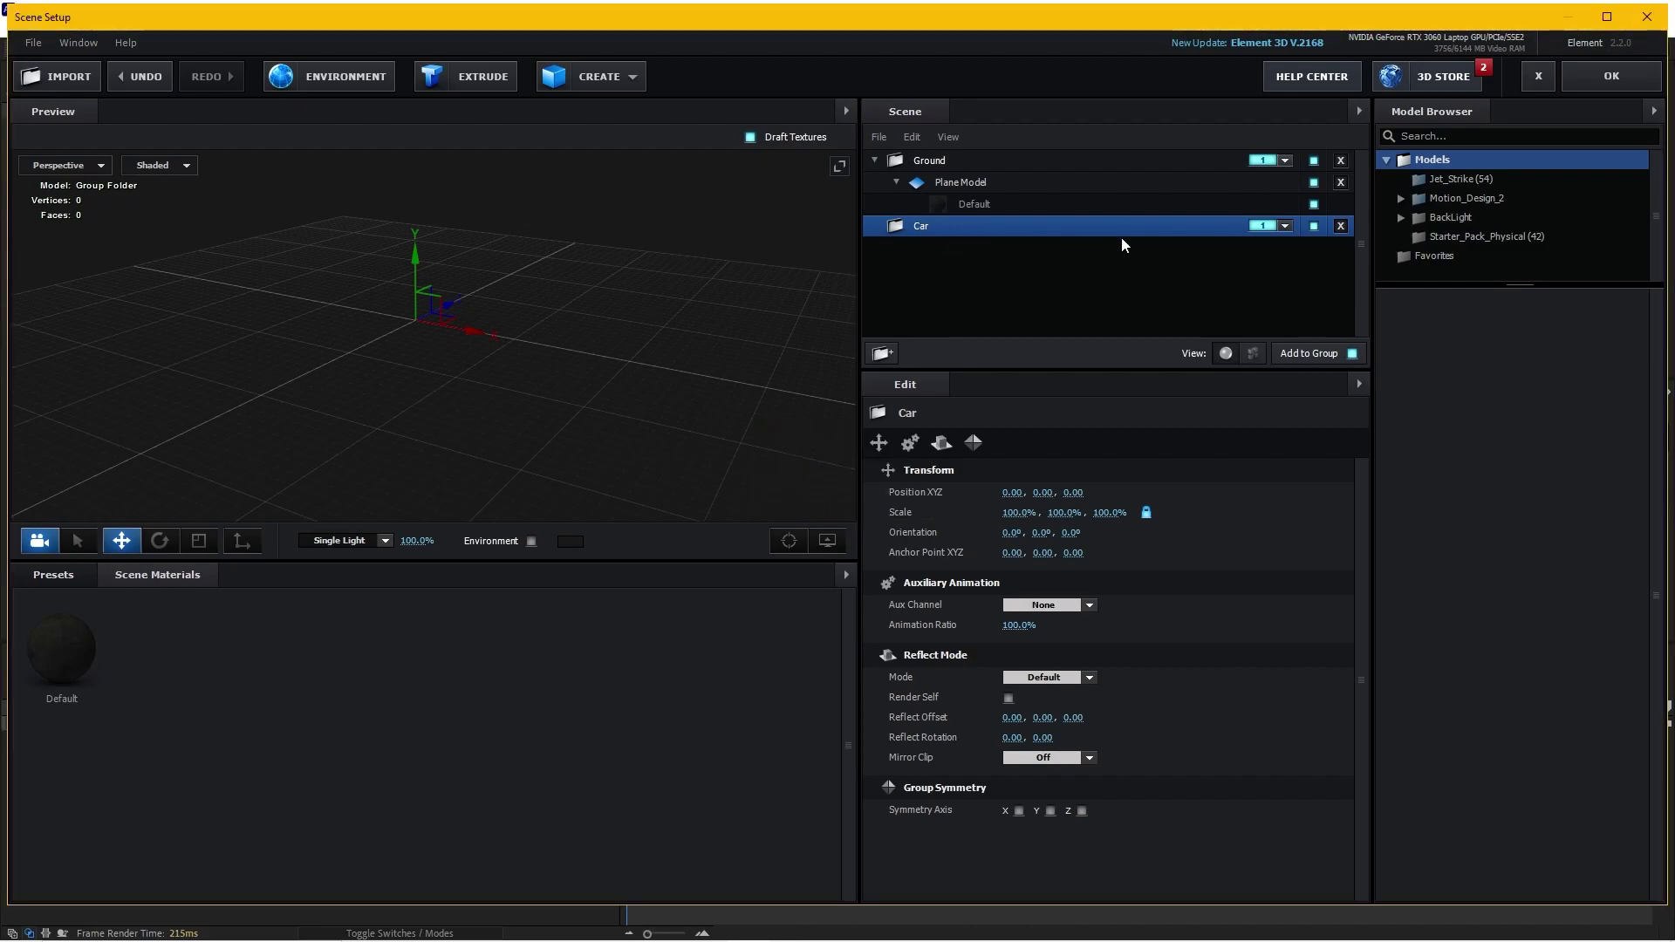
pyautogui.click(1285, 225)
pyautogui.click(1293, 251)
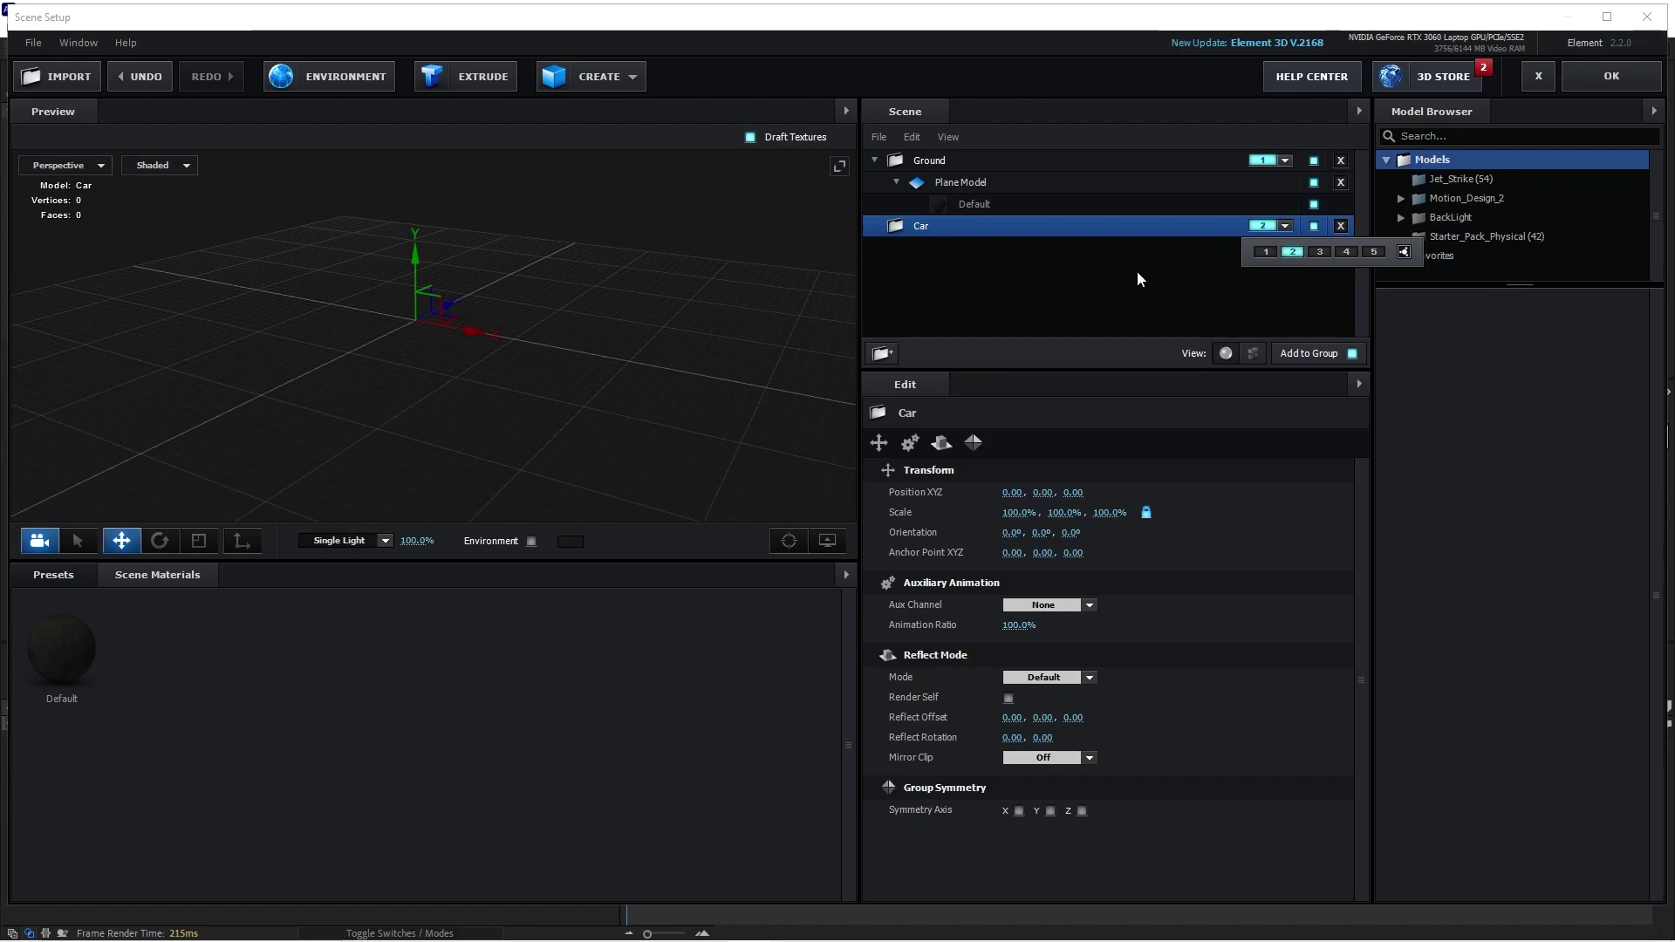
pyautogui.click(1138, 272)
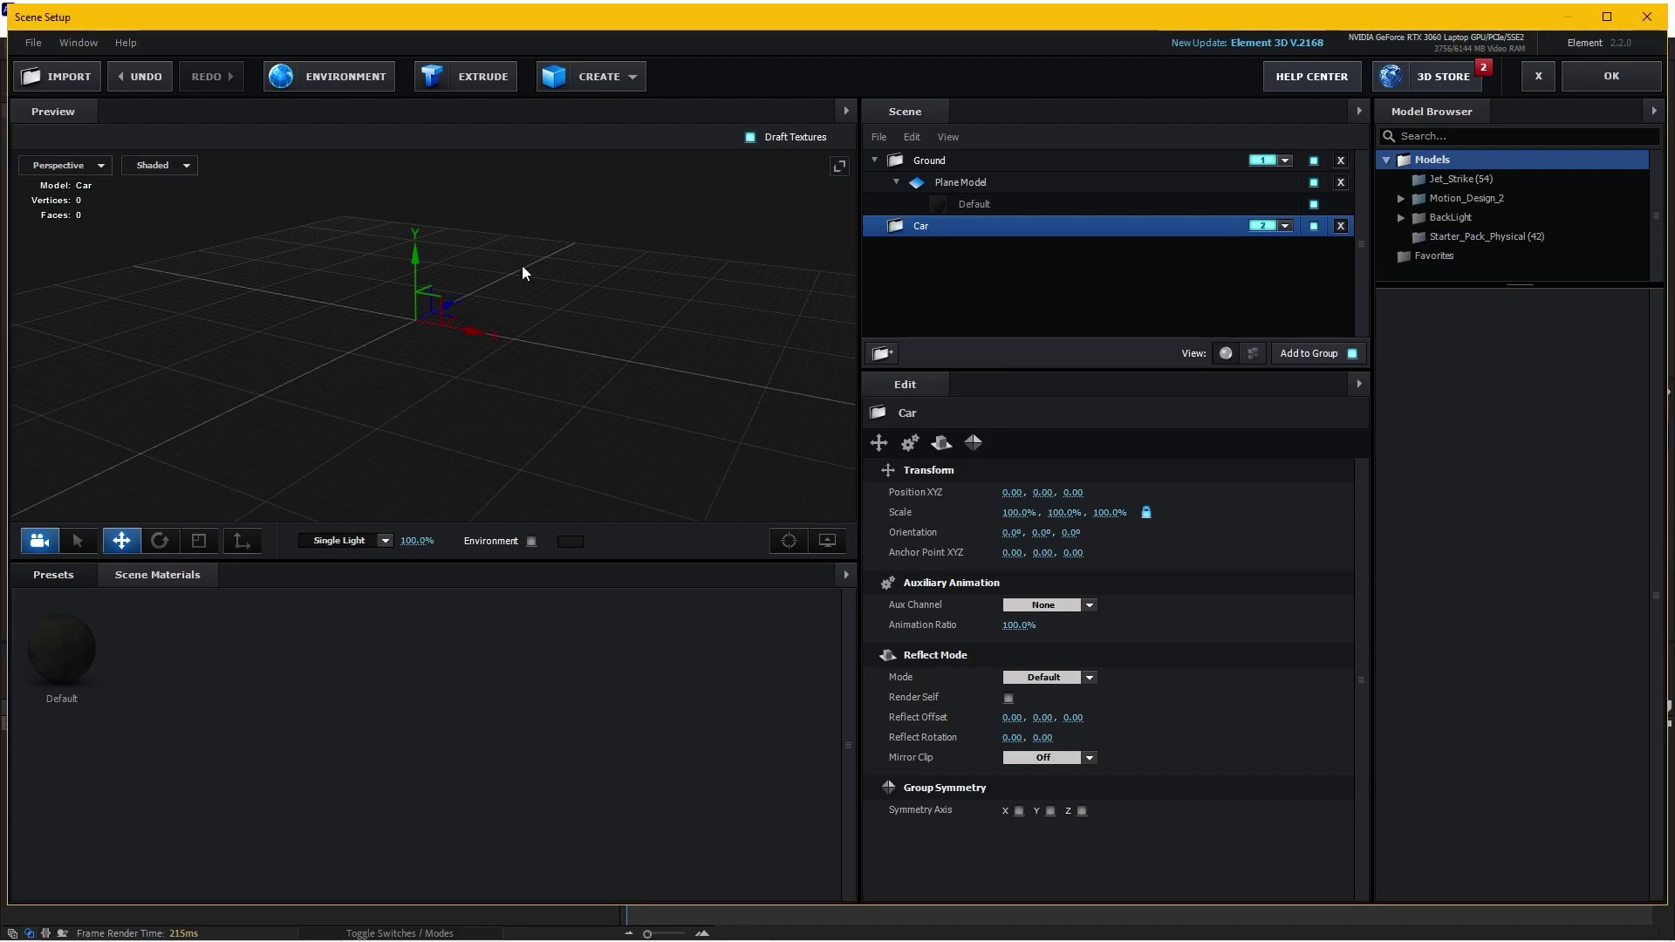
# Import the car_002.obj model into Element 3D, accepting the import preferences
pyautogui.click(49, 77)
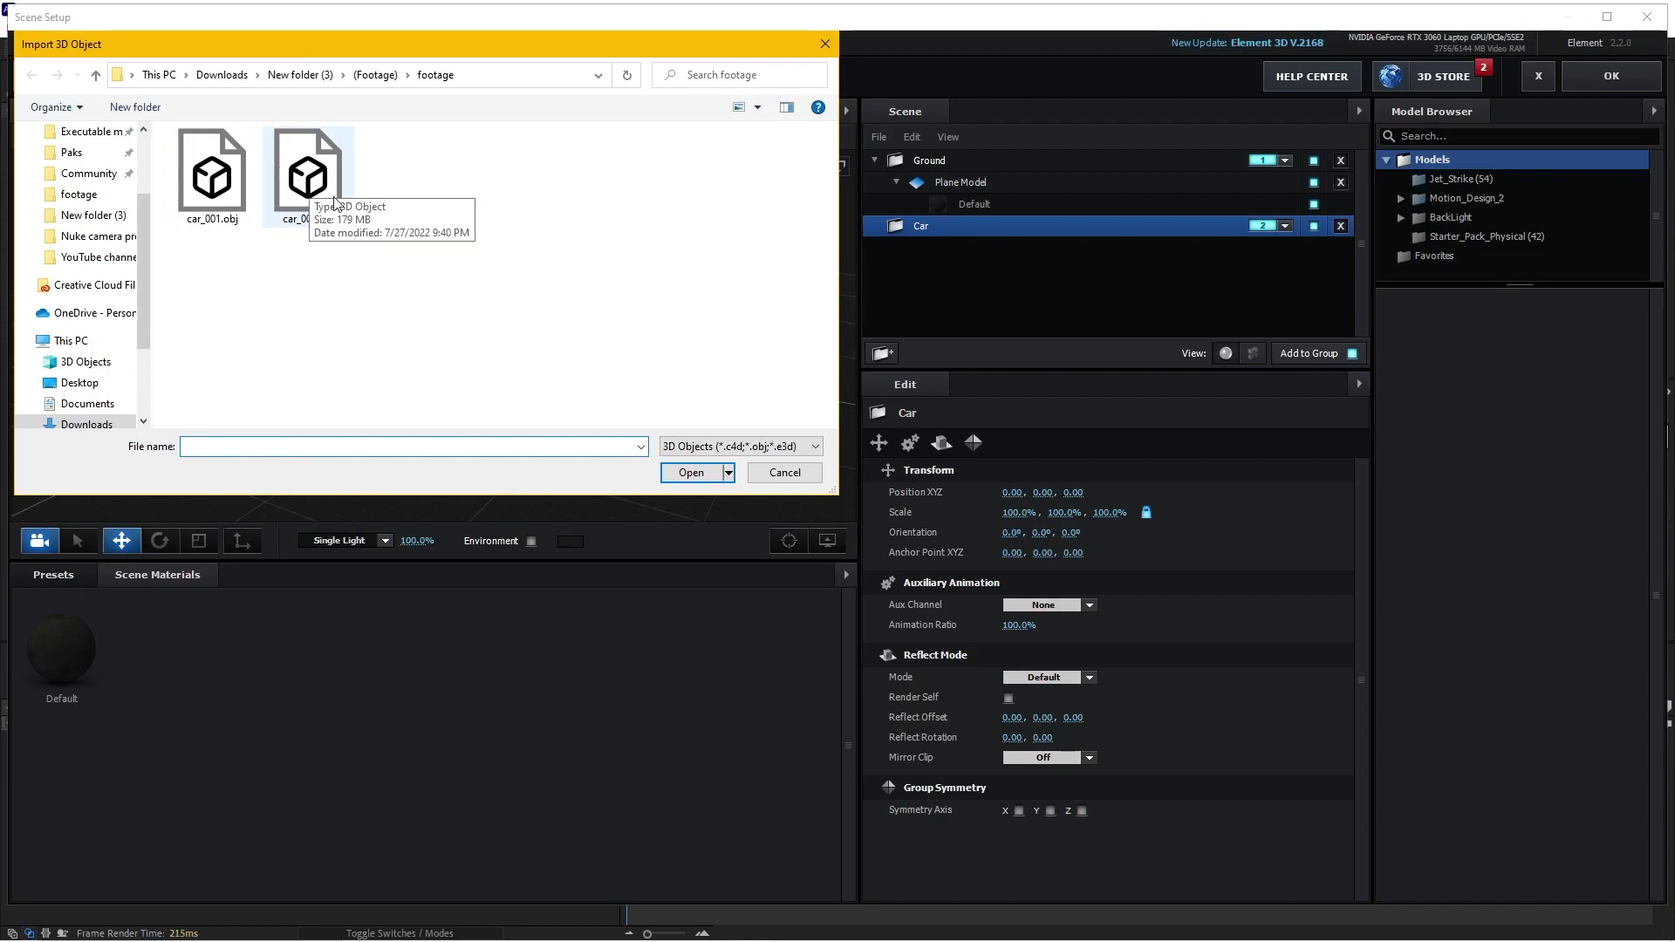
pyautogui.moveTo(944, 938)
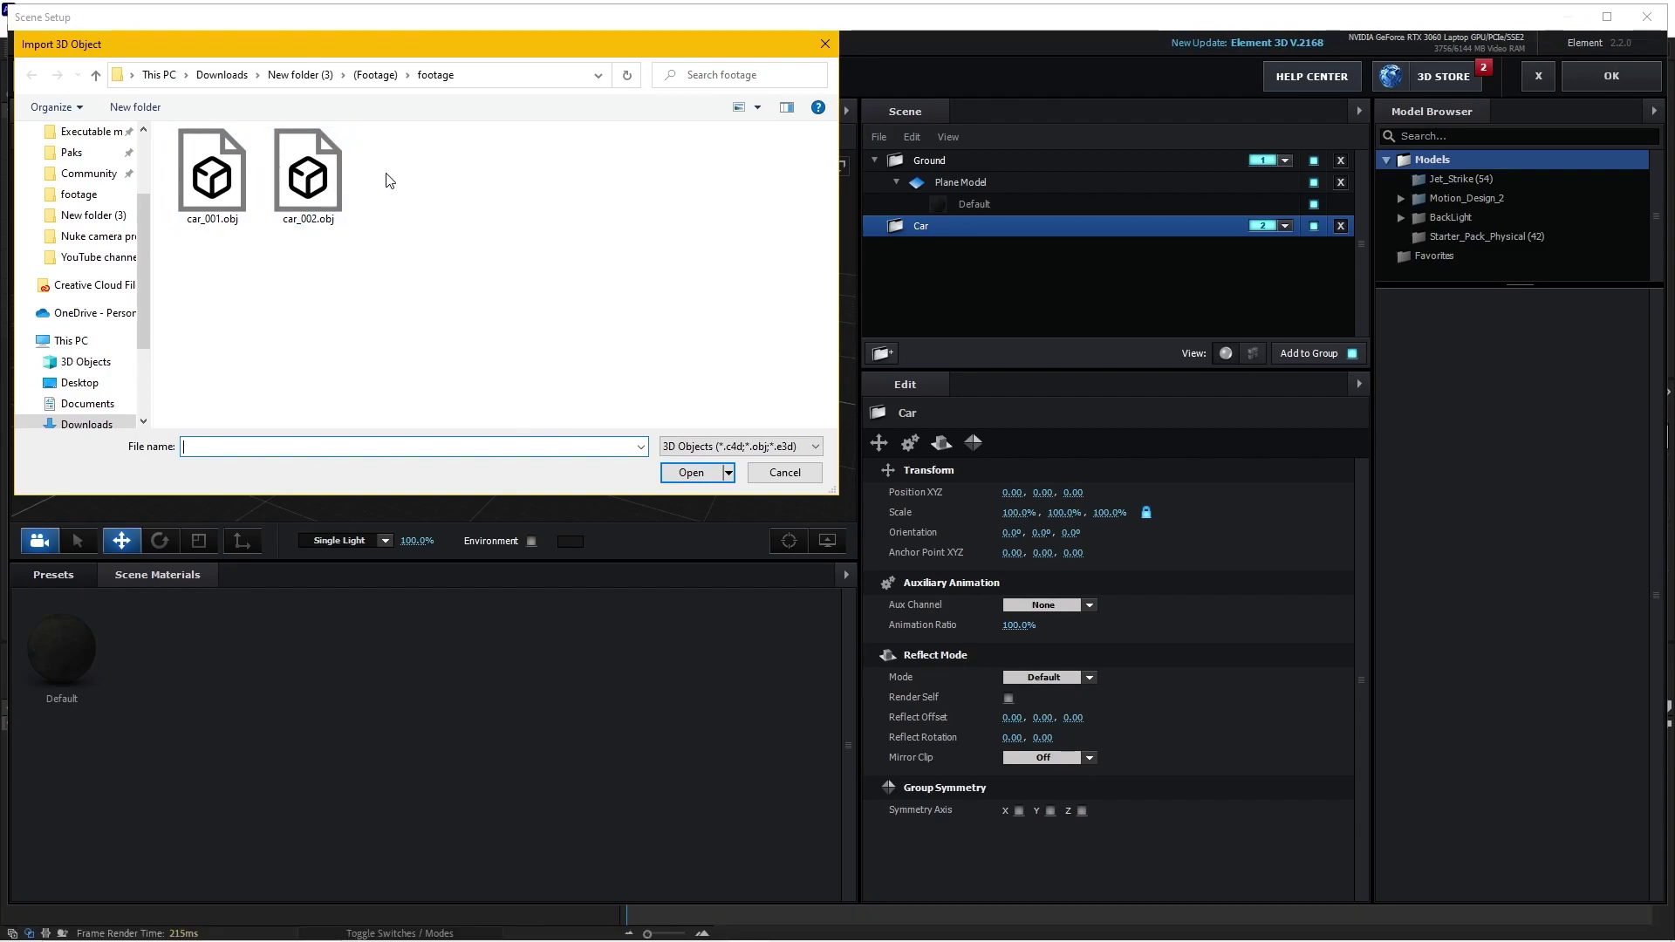
pyautogui.doubleClick(307, 175)
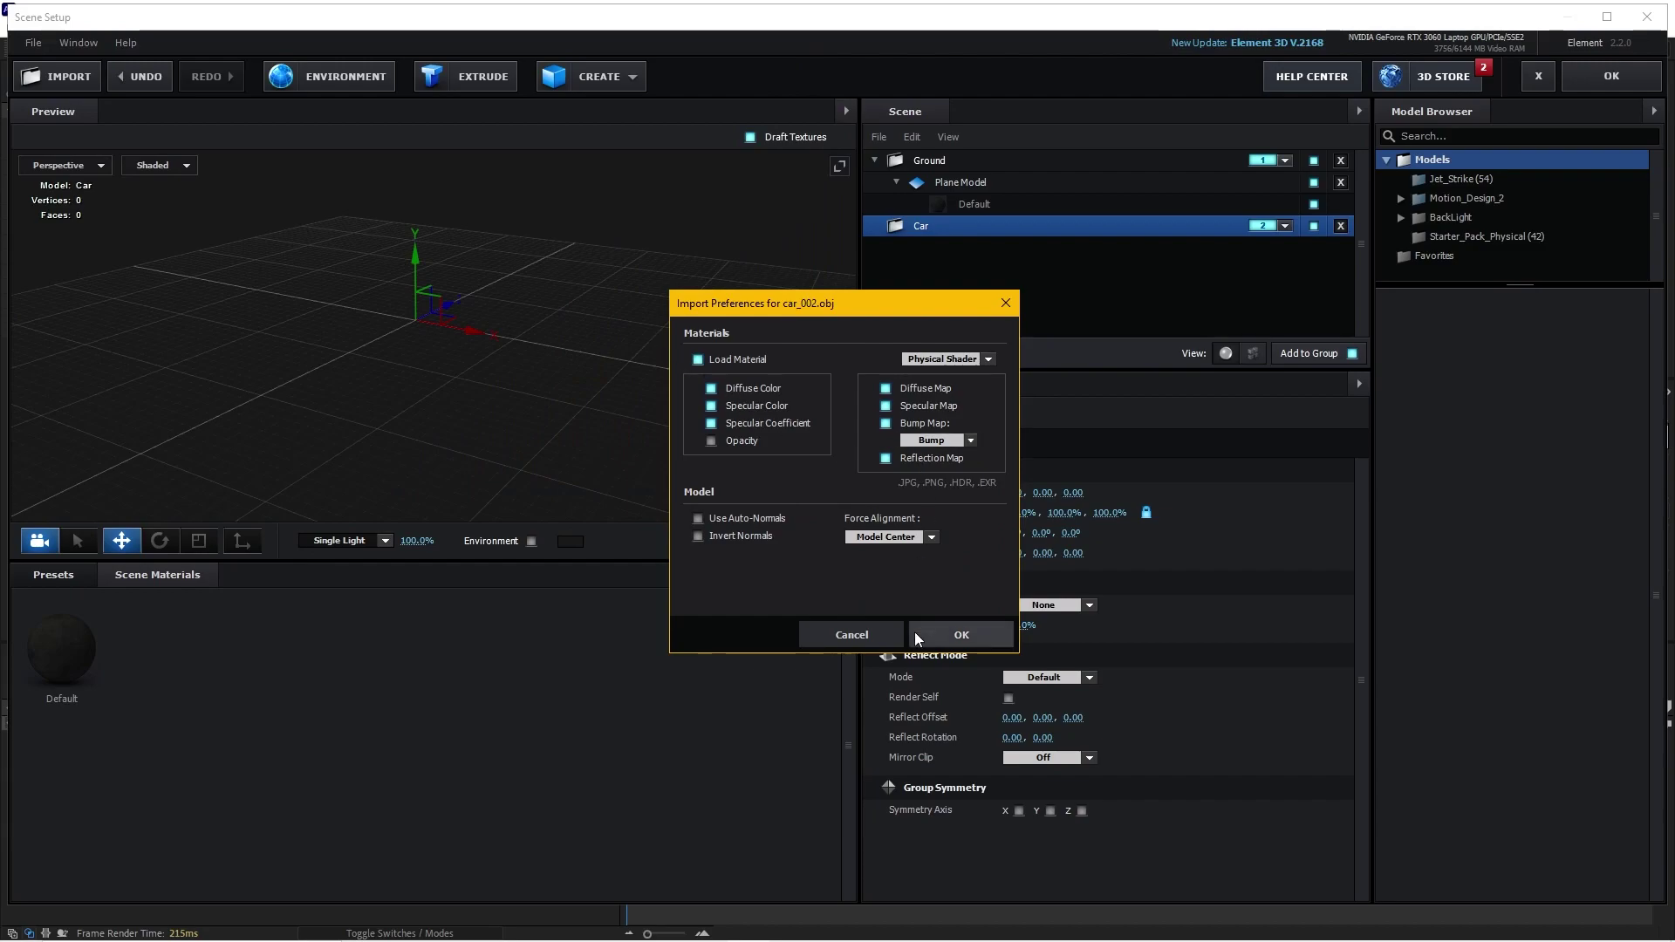
pyautogui.click(949, 643)
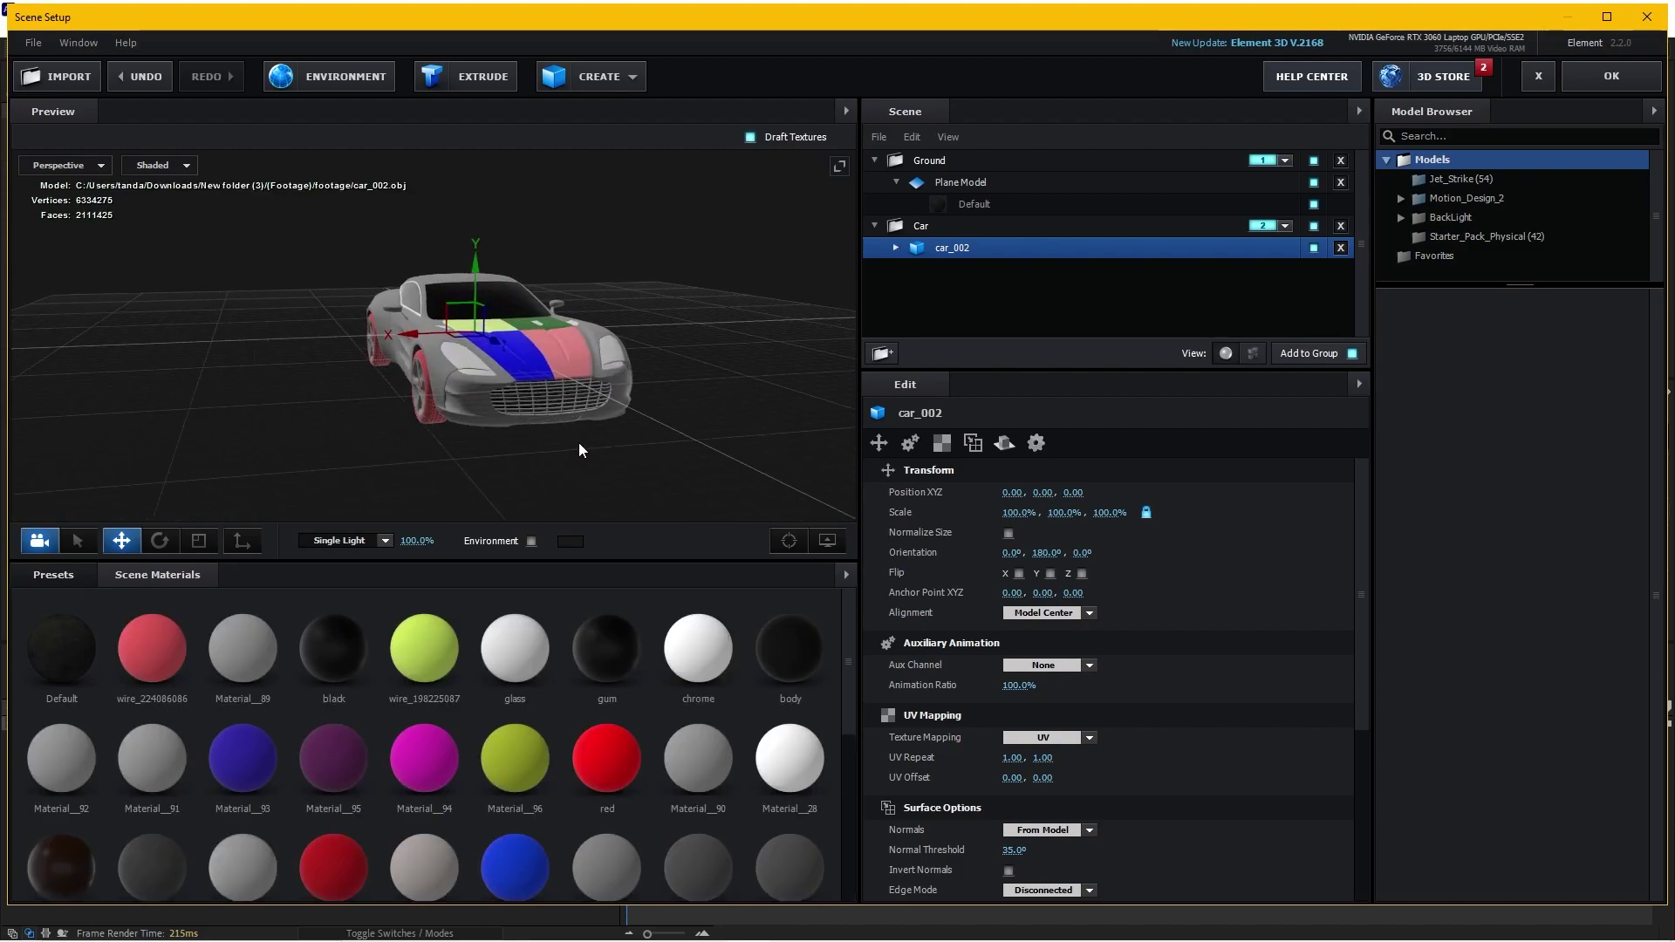
# Raise the car to position Y 0.43 so it sits above the textured ground
pyautogui.moveTo(579, 442); pyautogui.dragTo(632, 407)
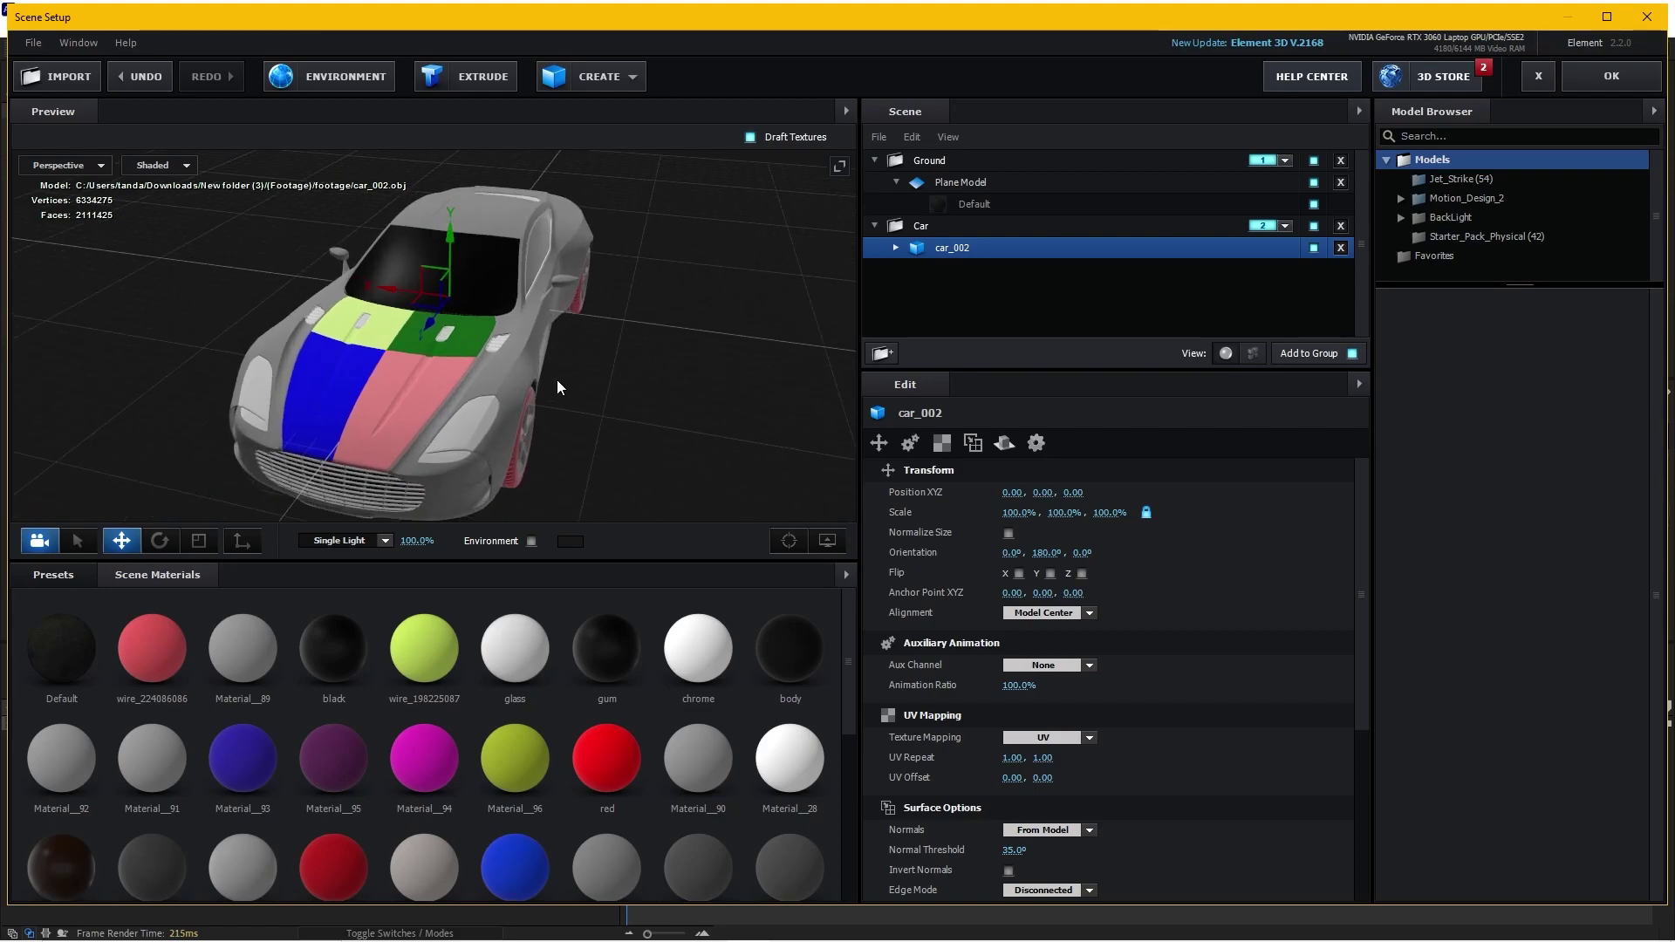
pyautogui.moveTo(533, 317)
pyautogui.mouseDown()
pyautogui.moveTo(565, 364)
pyautogui.moveTo(510, 349)
pyautogui.mouseUp()
pyautogui.moveTo(651, 422)
pyautogui.mouseDown()
pyautogui.moveTo(555, 395)
pyautogui.moveTo(632, 390)
pyautogui.moveTo(457, 363)
pyautogui.moveTo(510, 382)
pyautogui.moveTo(667, 361)
pyautogui.moveTo(661, 401)
pyautogui.moveTo(663, 379)
pyautogui.moveTo(691, 384)
pyautogui.mouseUp()
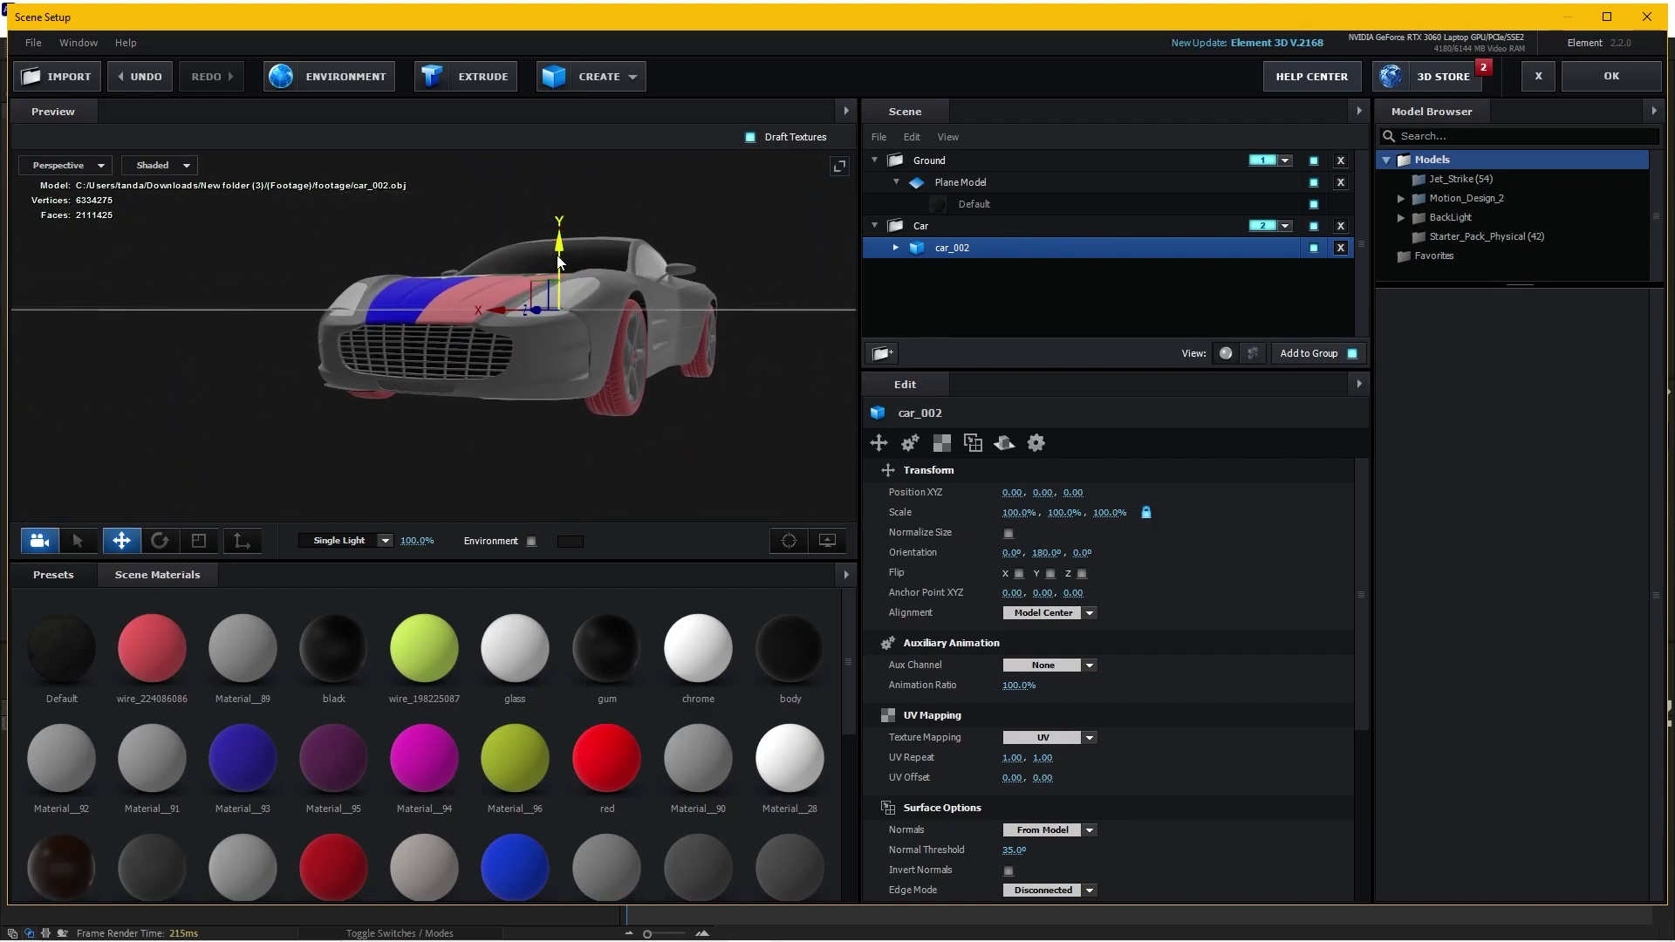
pyautogui.moveTo(562, 261)
pyautogui.mouseDown()
pyautogui.moveTo(570, 183)
pyautogui.moveTo(566, 235)
pyautogui.mouseUp()
pyautogui.moveTo(562, 171); pyautogui.dragTo(562, 166)
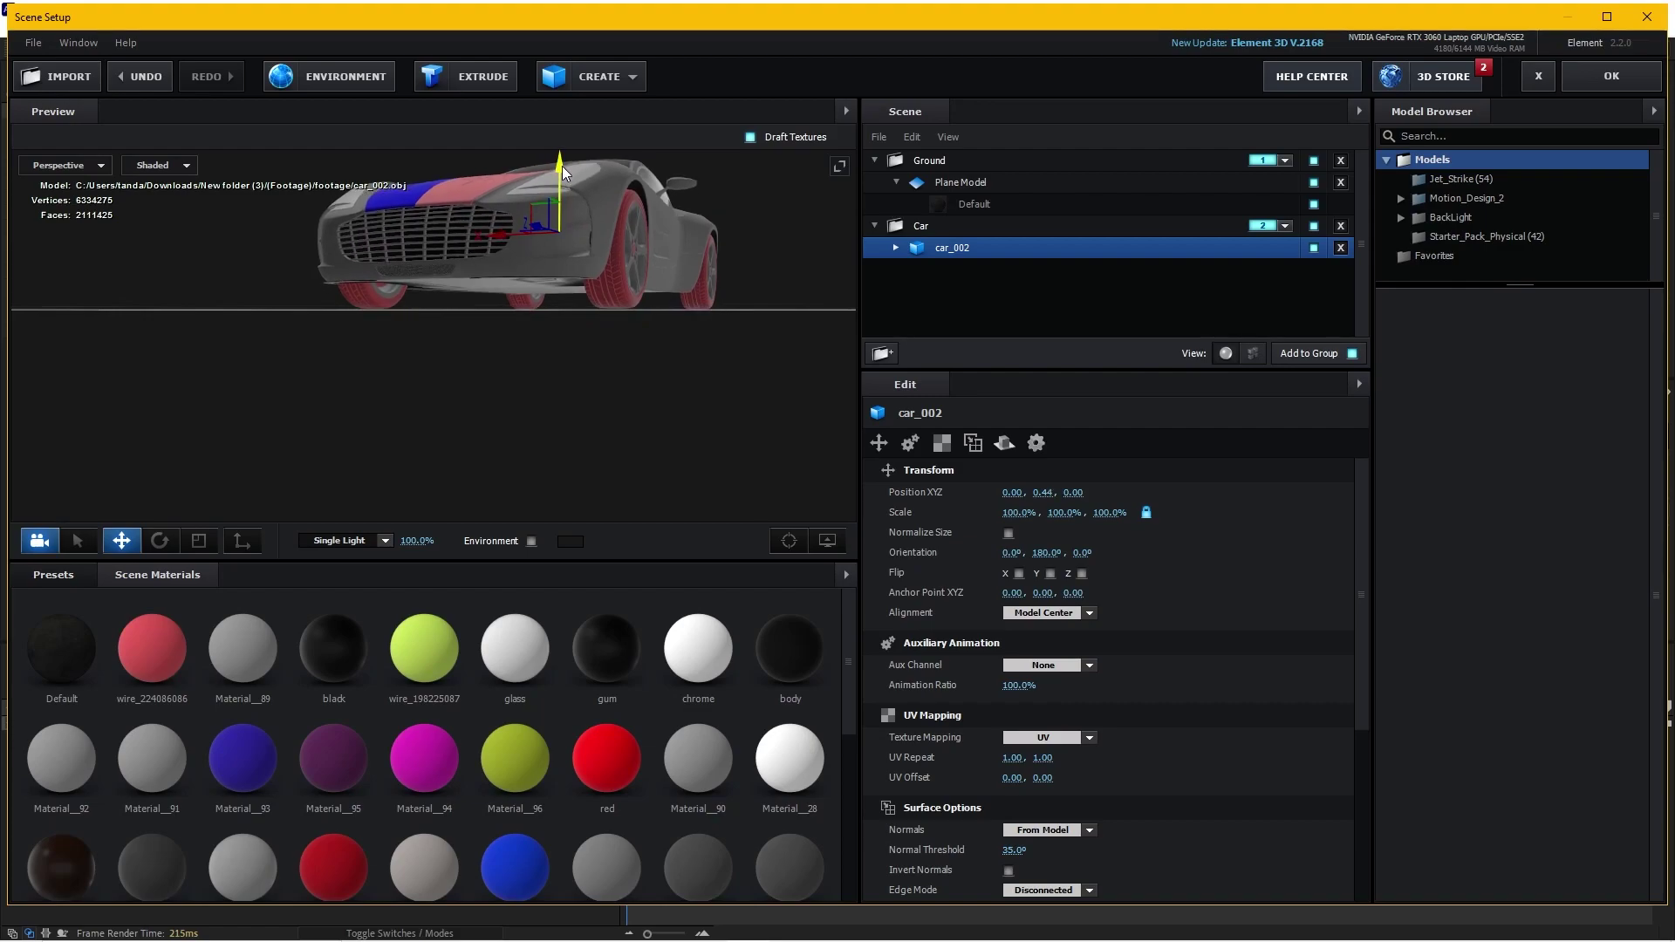
pyautogui.moveTo(471, 367)
pyautogui.mouseDown()
pyautogui.moveTo(437, 390)
pyautogui.moveTo(459, 426)
pyautogui.moveTo(712, 300)
pyautogui.moveTo(630, 317)
pyautogui.mouseUp()
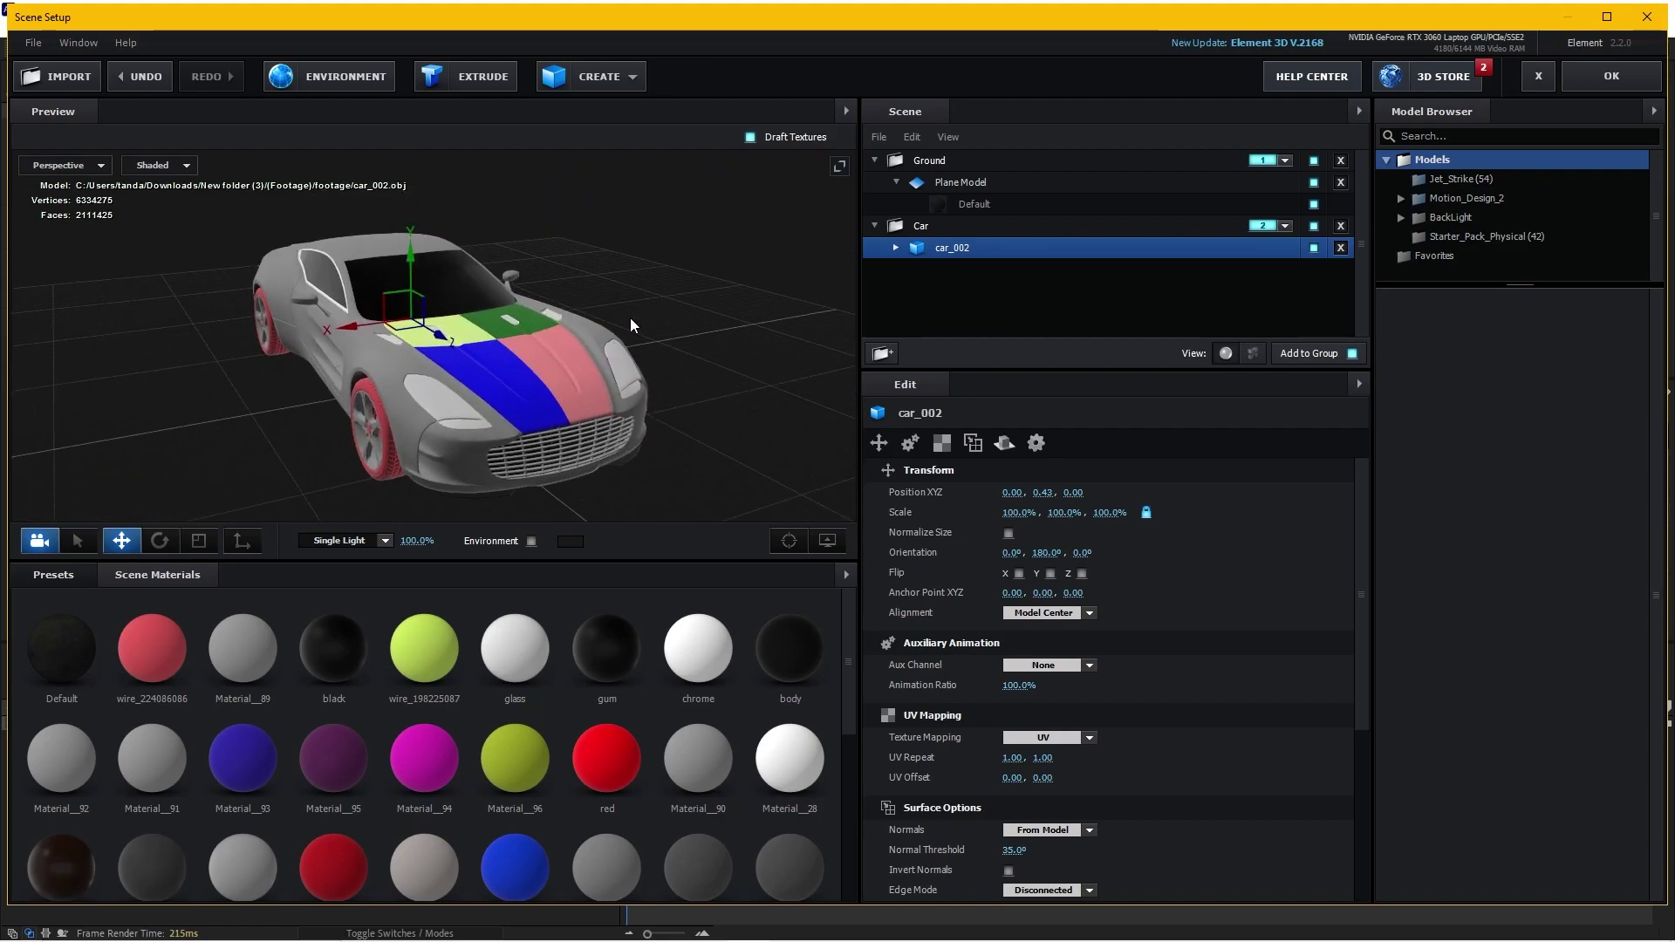
# Expand car_002 in the Scene panel to list its materials
pyautogui.click(896, 248)
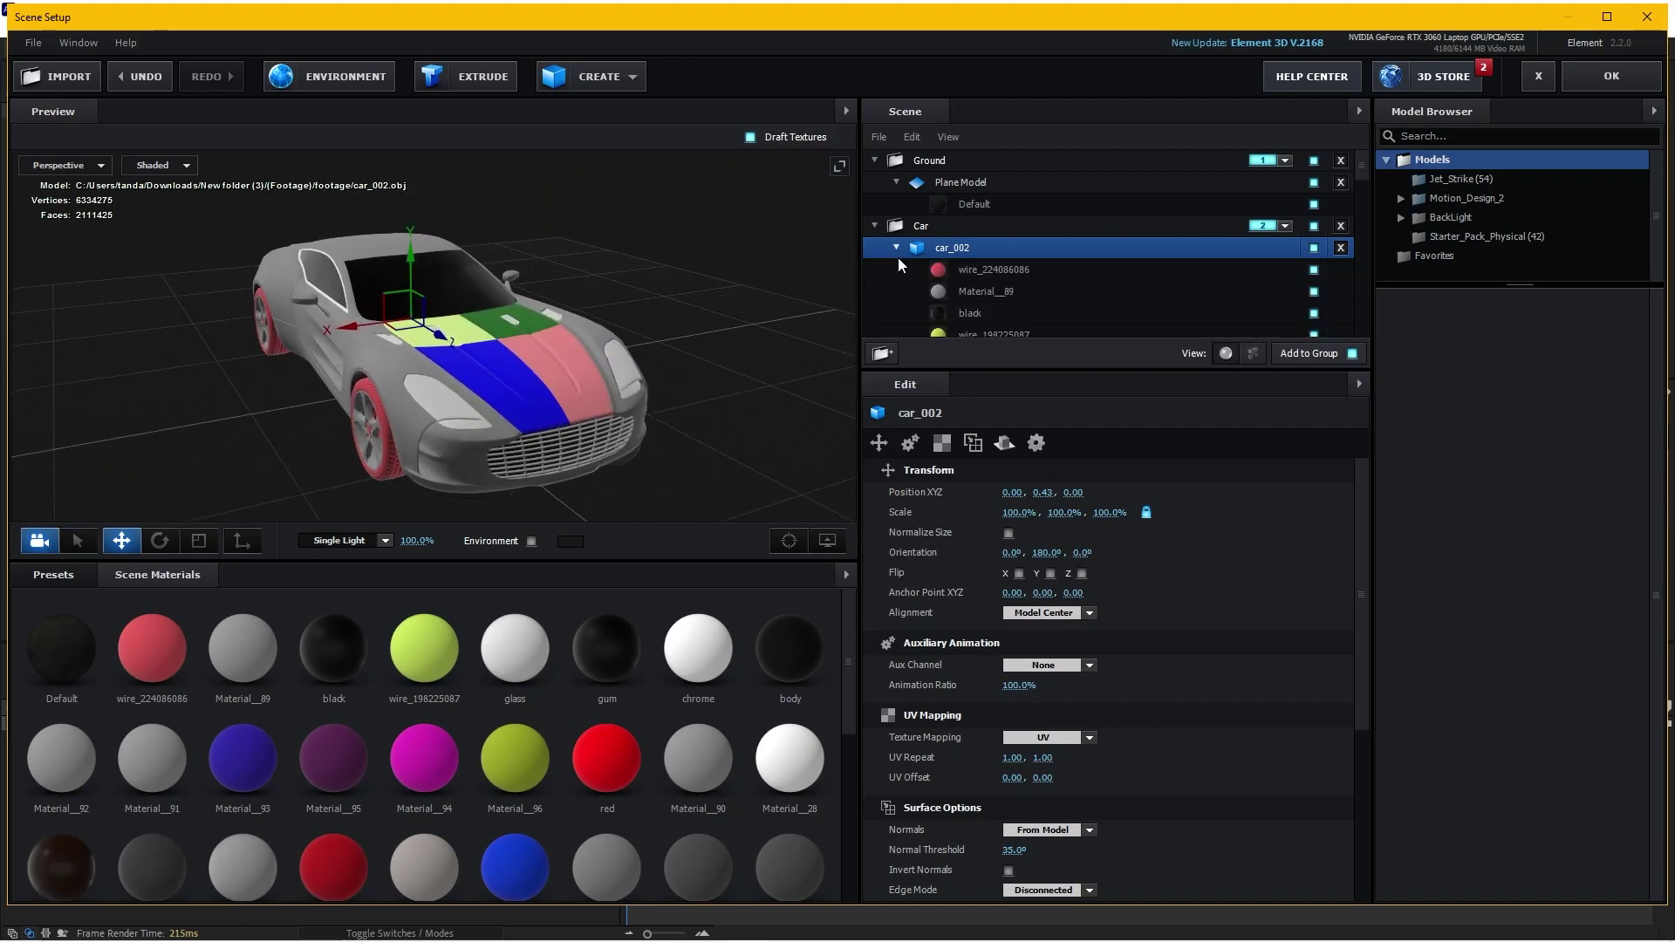
pyautogui.scroll(-2, 960, 314)
pyautogui.scroll(-2, 962, 323)
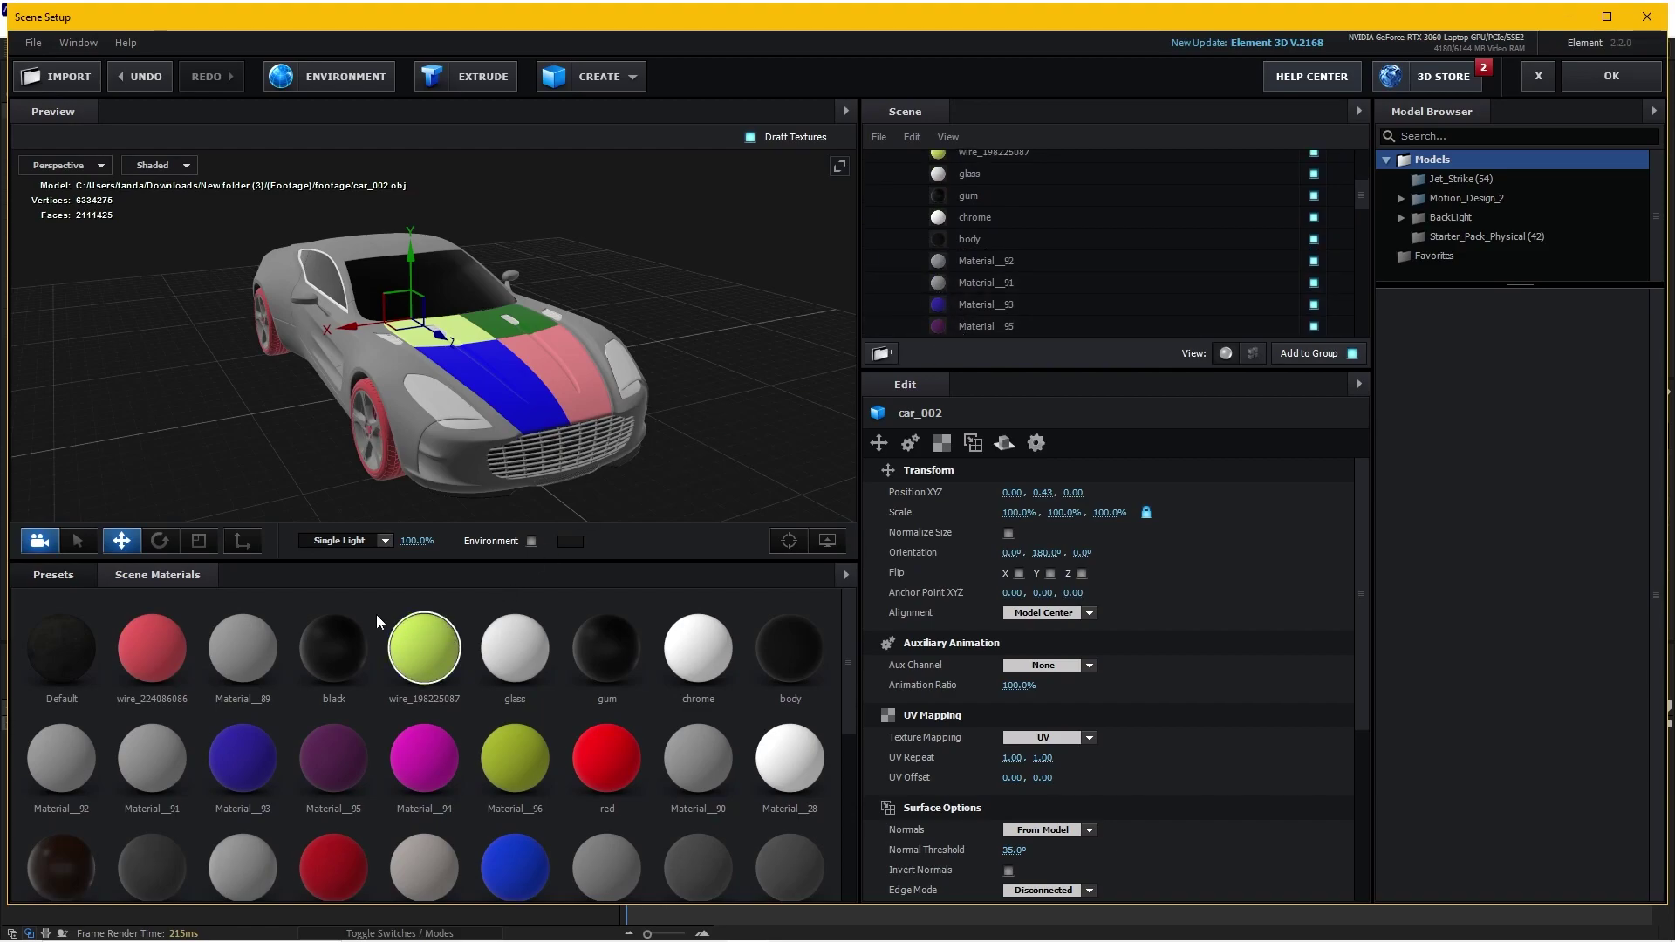
# Apply the Chrome preset from Materials > Physical to the car body
pyautogui.click(44, 576)
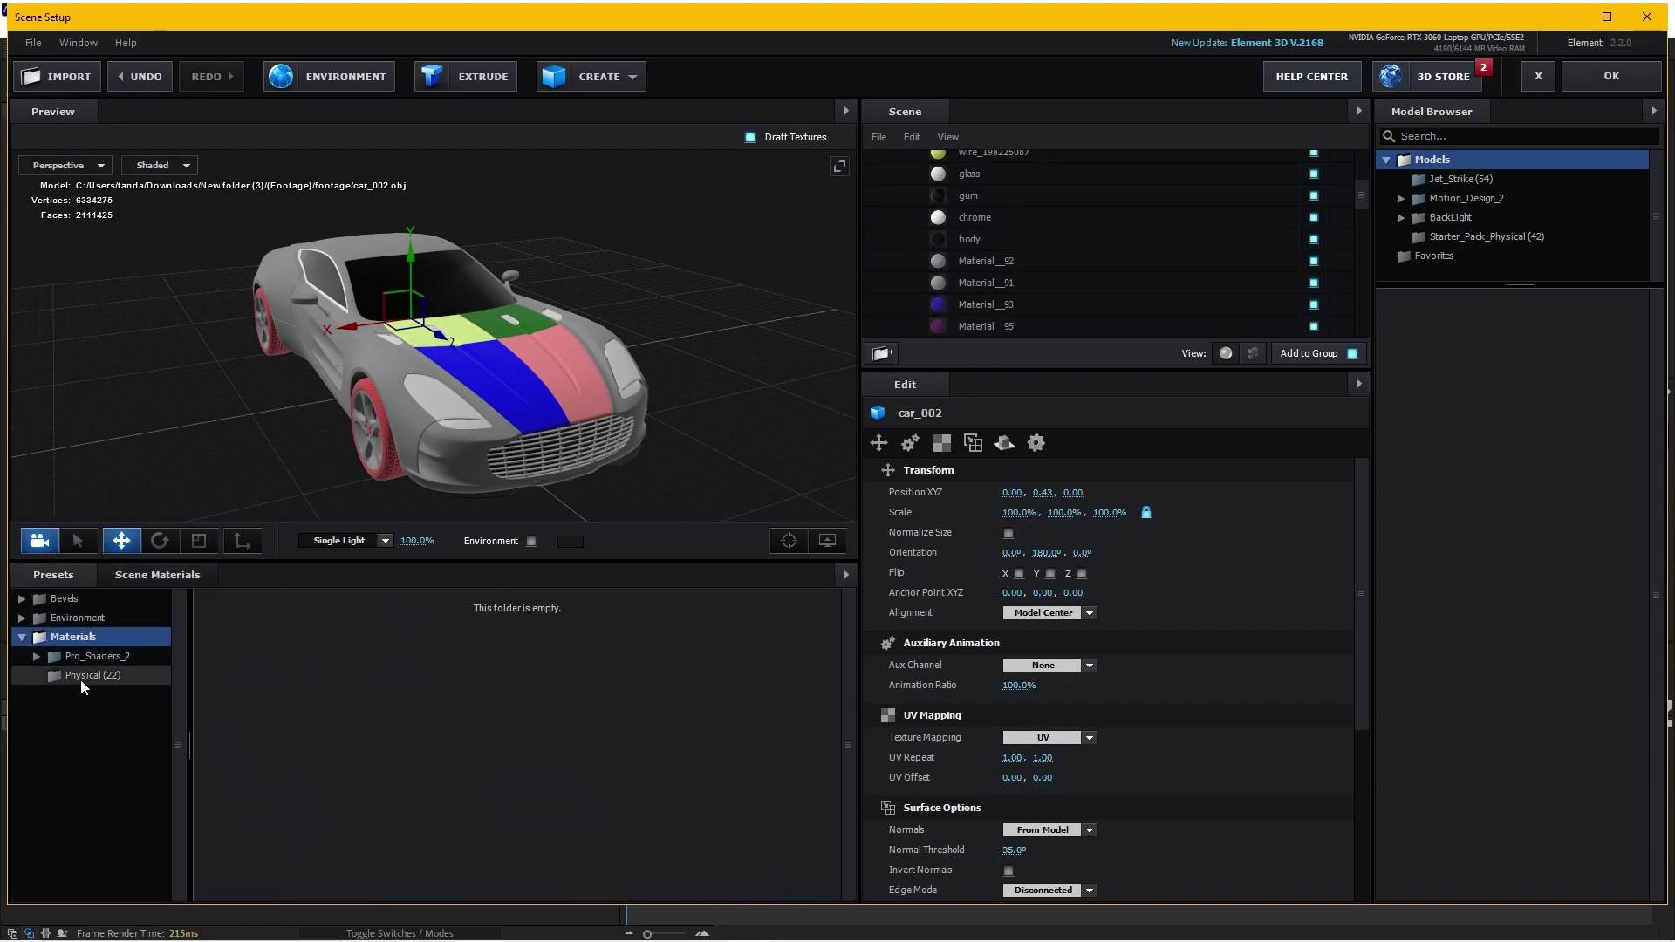
pyautogui.click(80, 677)
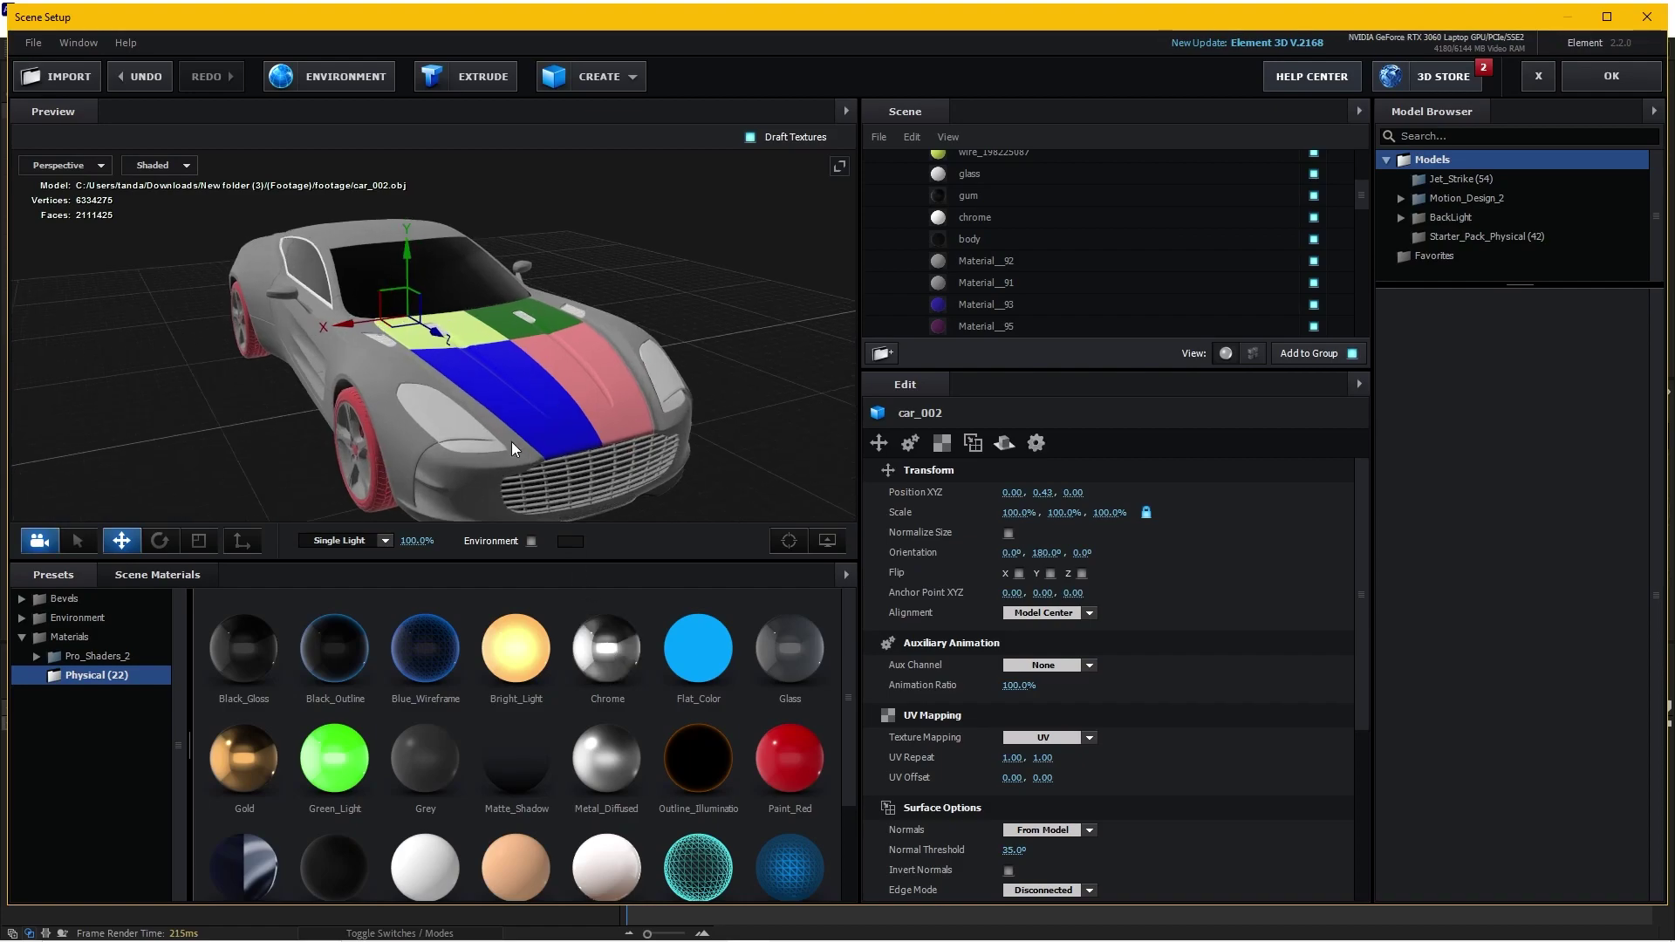
pyautogui.moveTo(511, 442); pyautogui.dragTo(483, 382)
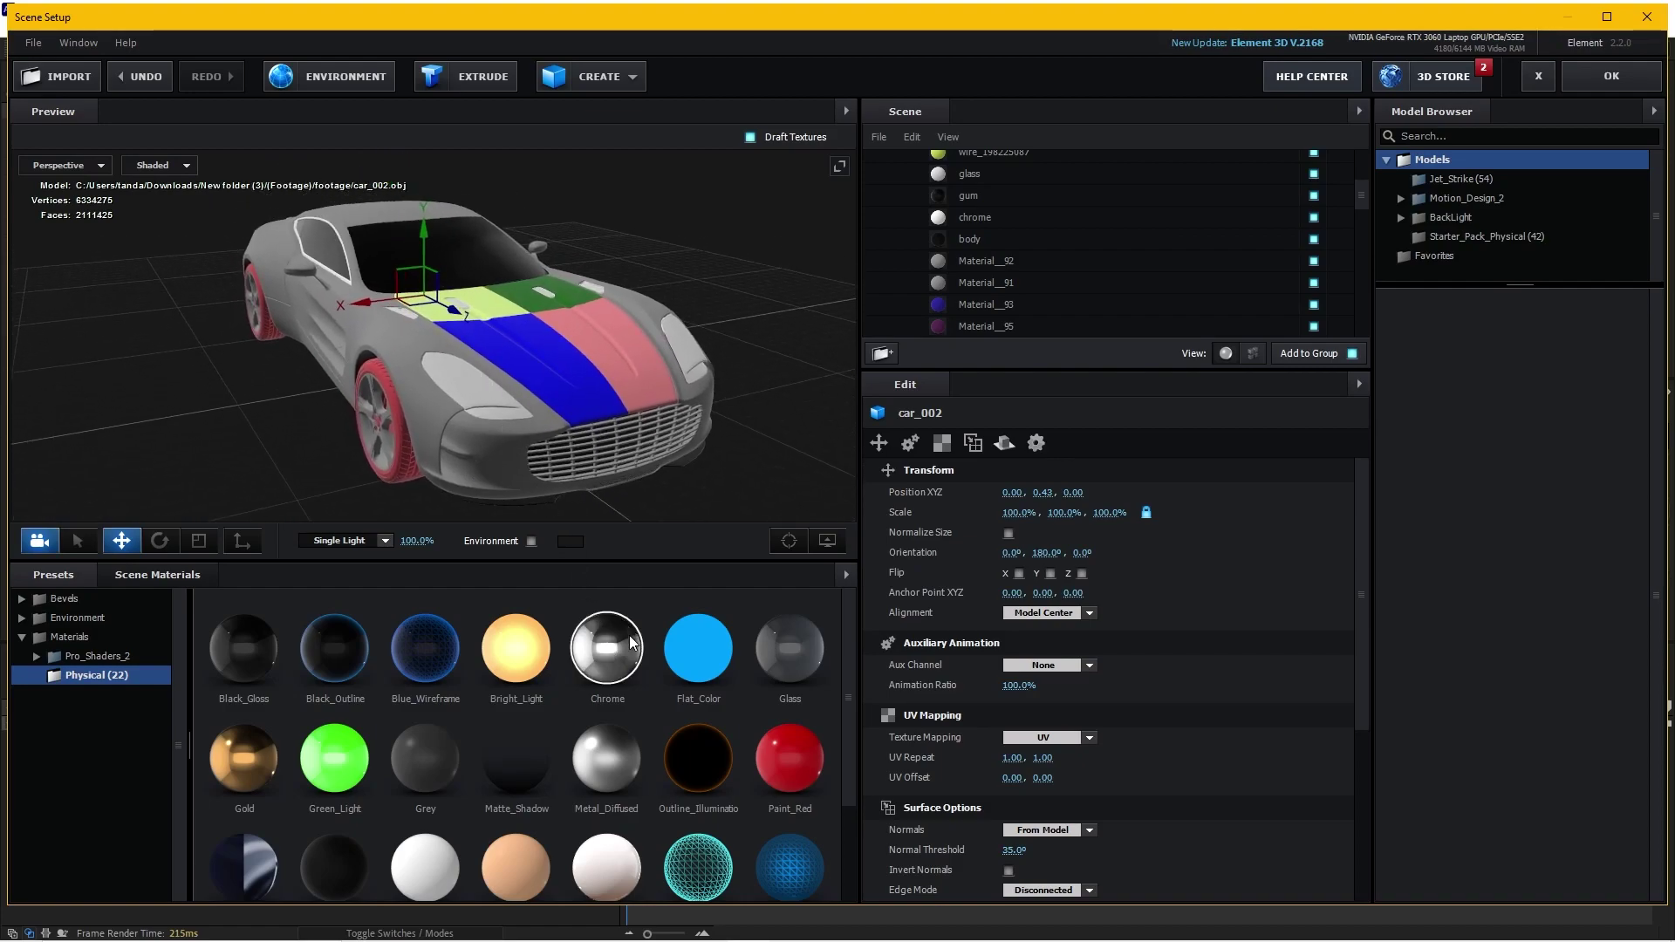
pyautogui.moveTo(611, 648); pyautogui.dragTo(381, 328)
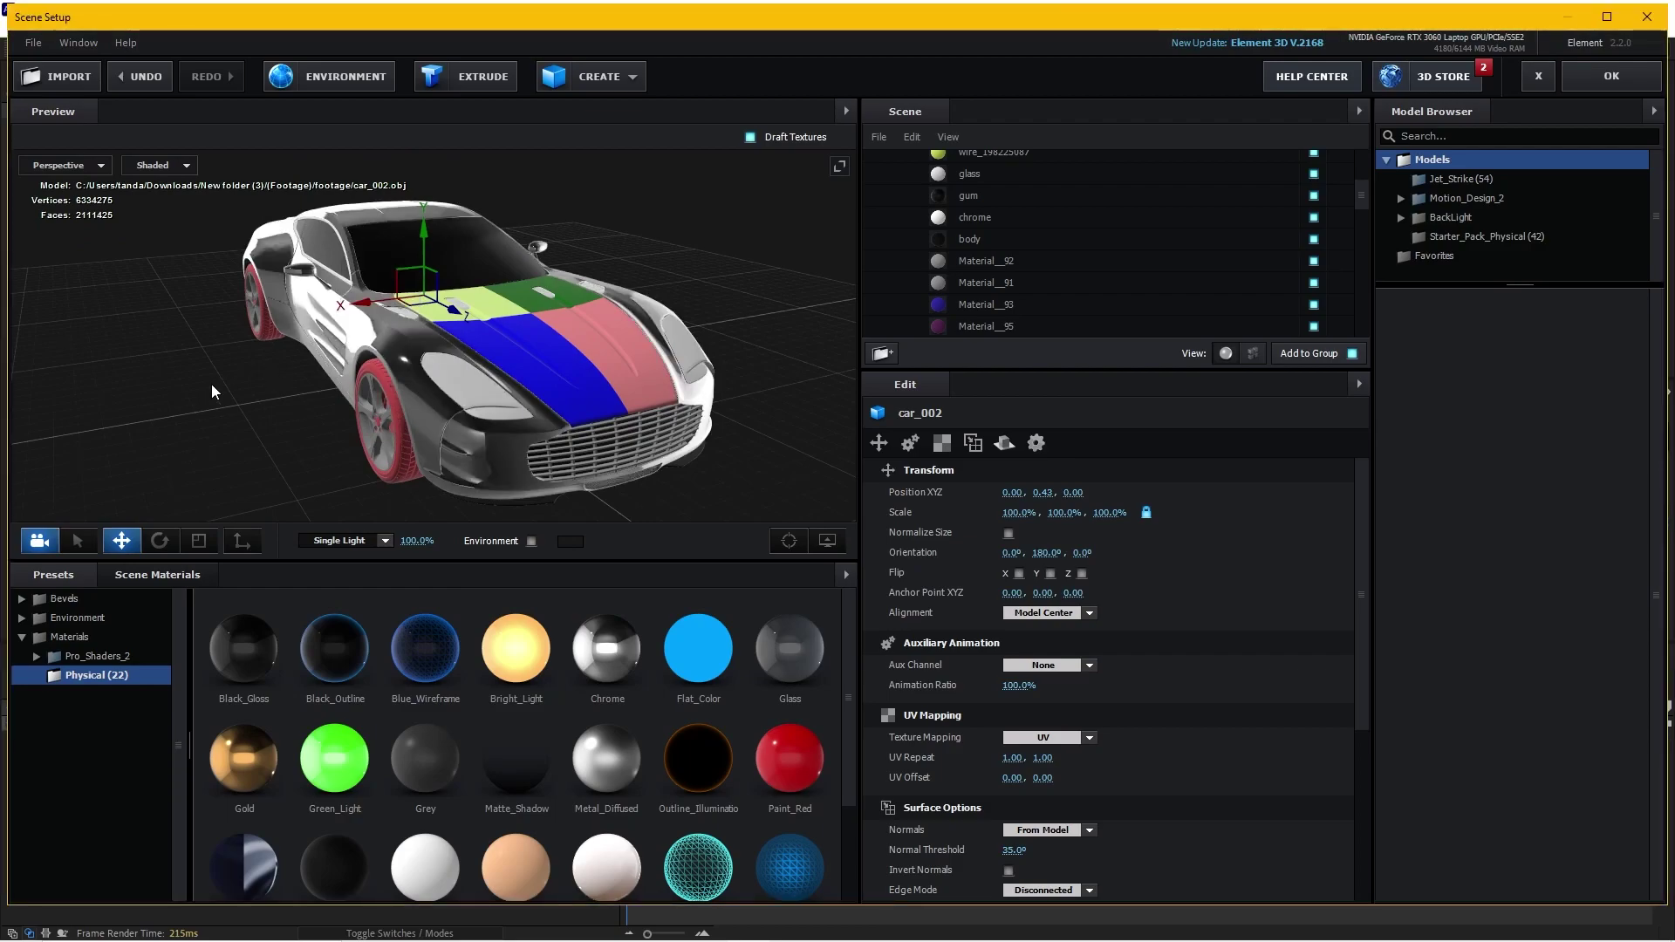
pyautogui.moveTo(211, 384)
pyautogui.mouseDown()
pyautogui.moveTo(542, 374)
pyautogui.moveTo(273, 392)
pyautogui.moveTo(145, 361)
pyautogui.moveTo(269, 380)
pyautogui.moveTo(217, 379)
pyautogui.mouseUp()
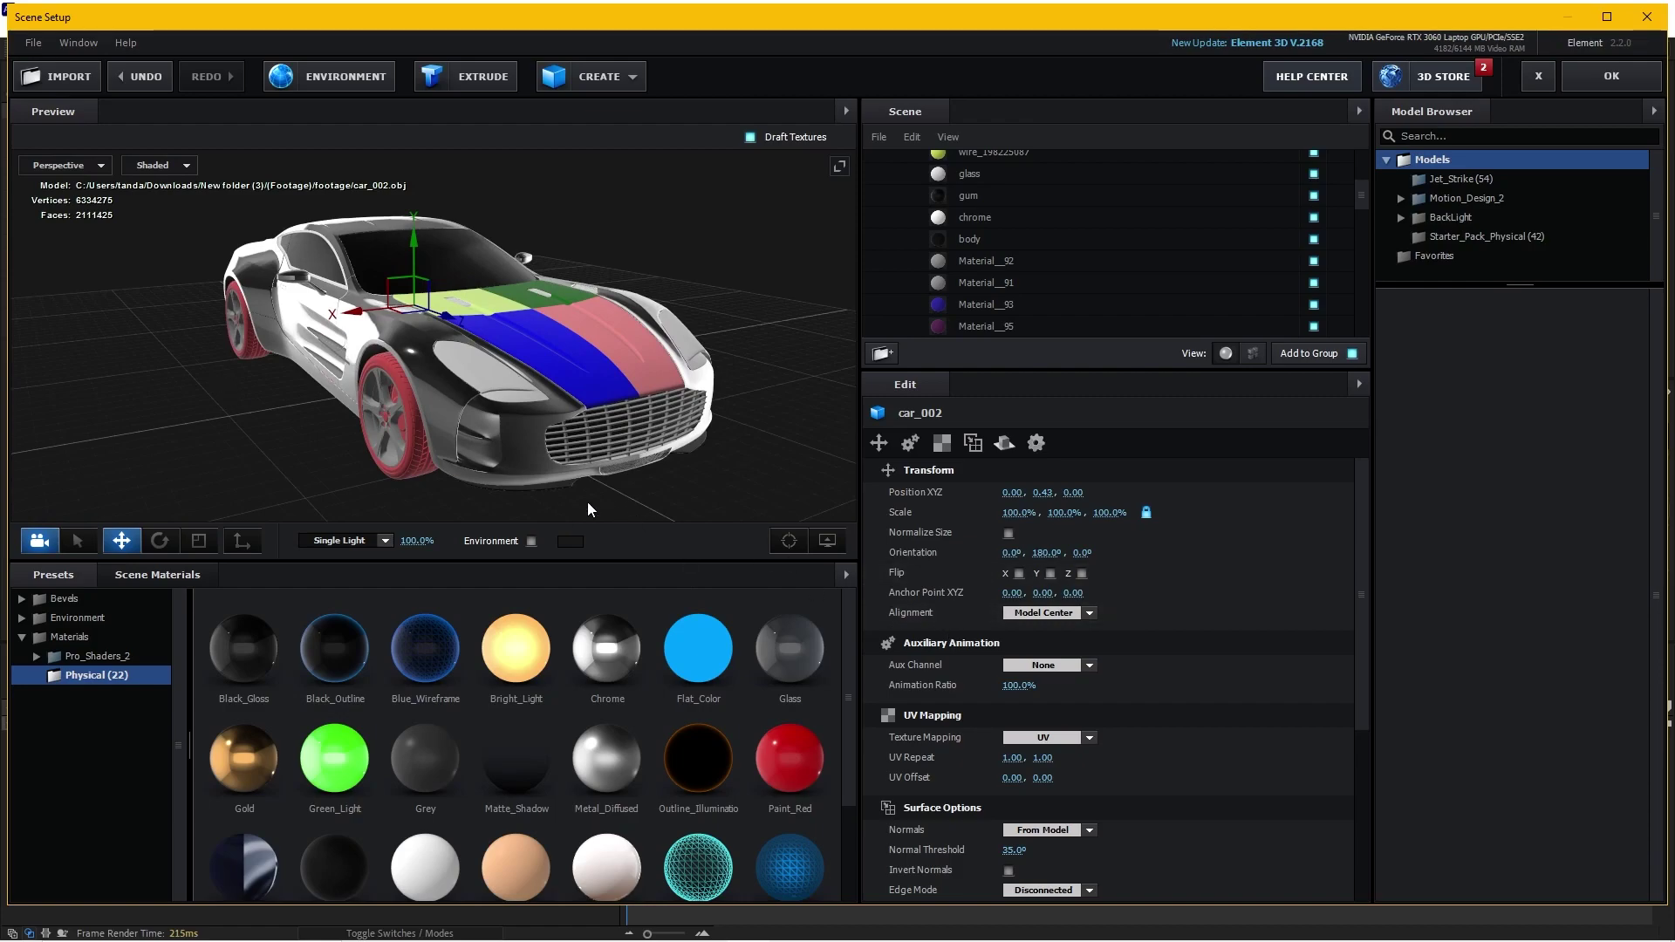
pyautogui.moveTo(589, 503)
pyautogui.mouseDown()
pyautogui.moveTo(677, 422)
pyautogui.moveTo(627, 434)
pyautogui.moveTo(725, 441)
pyautogui.mouseUp()
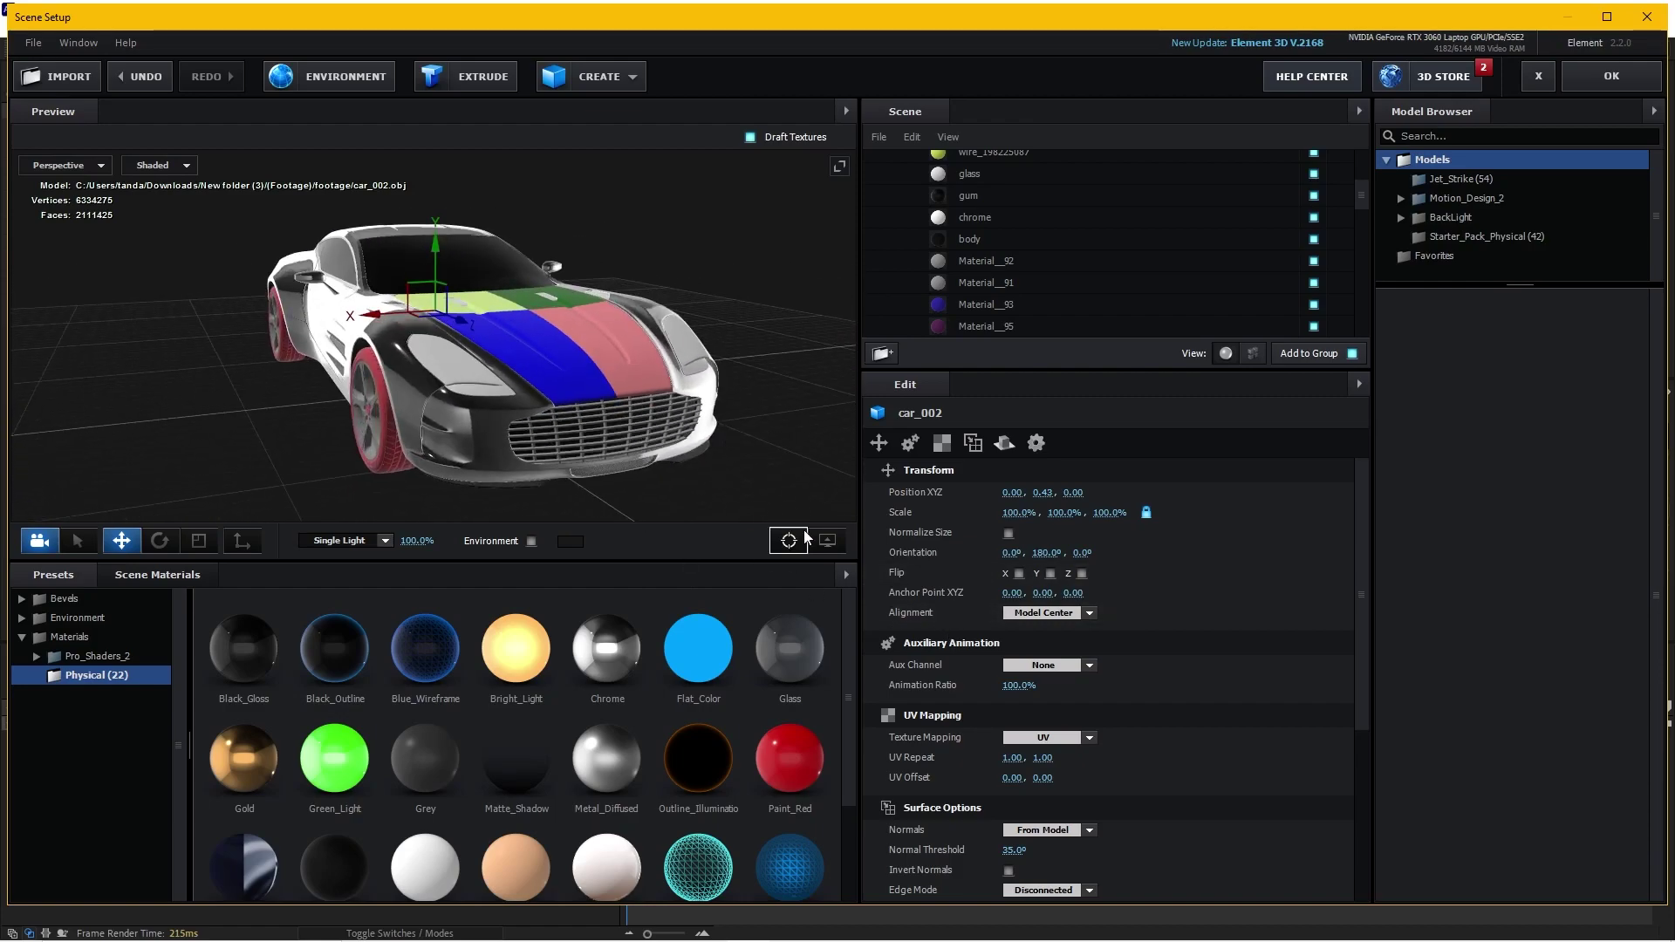
# Load BG_2.jpg from the footage folder as the environment texture
pyautogui.click(361, 76)
pyautogui.click(886, 353)
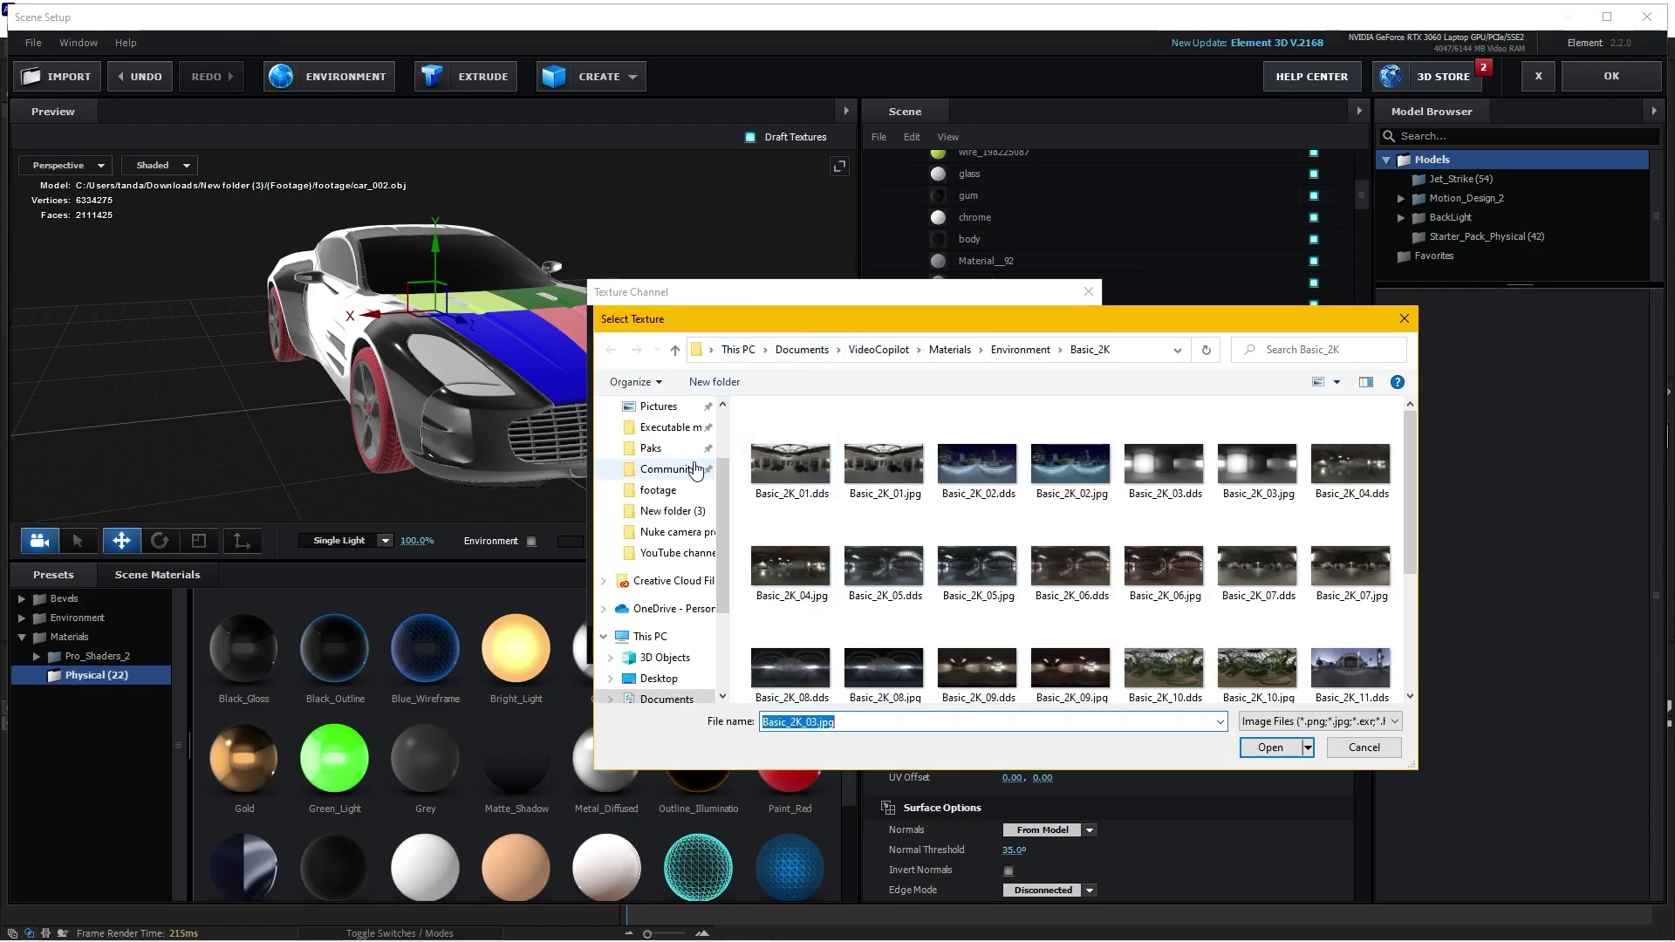
pyautogui.click(692, 492)
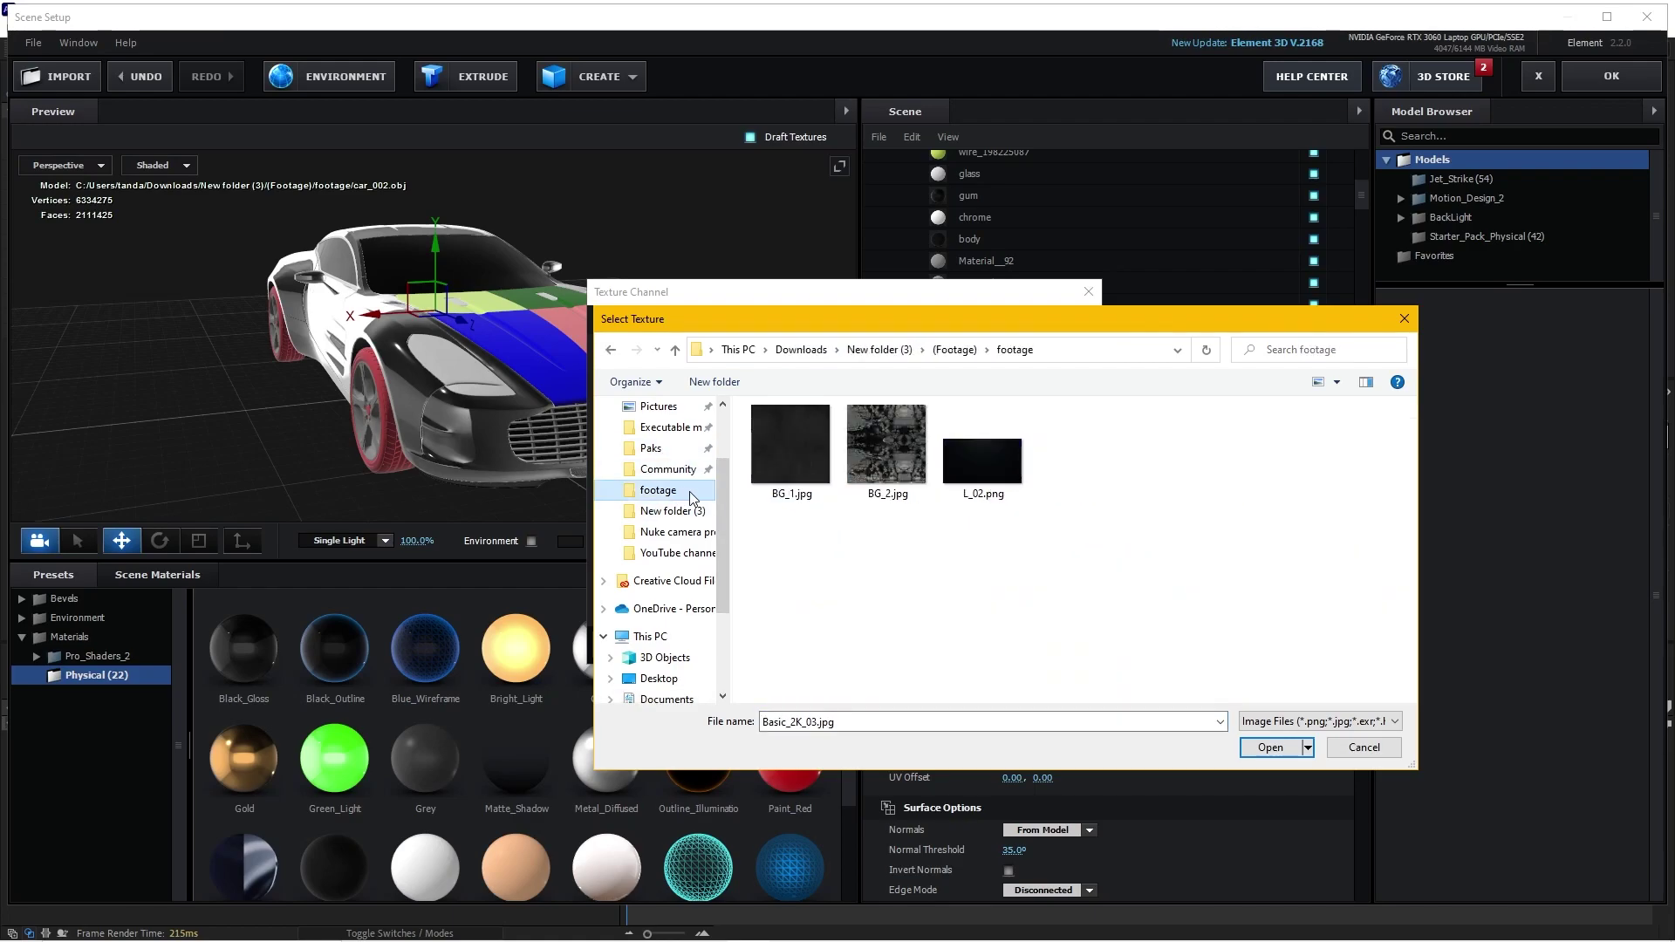
pyautogui.click(881, 450)
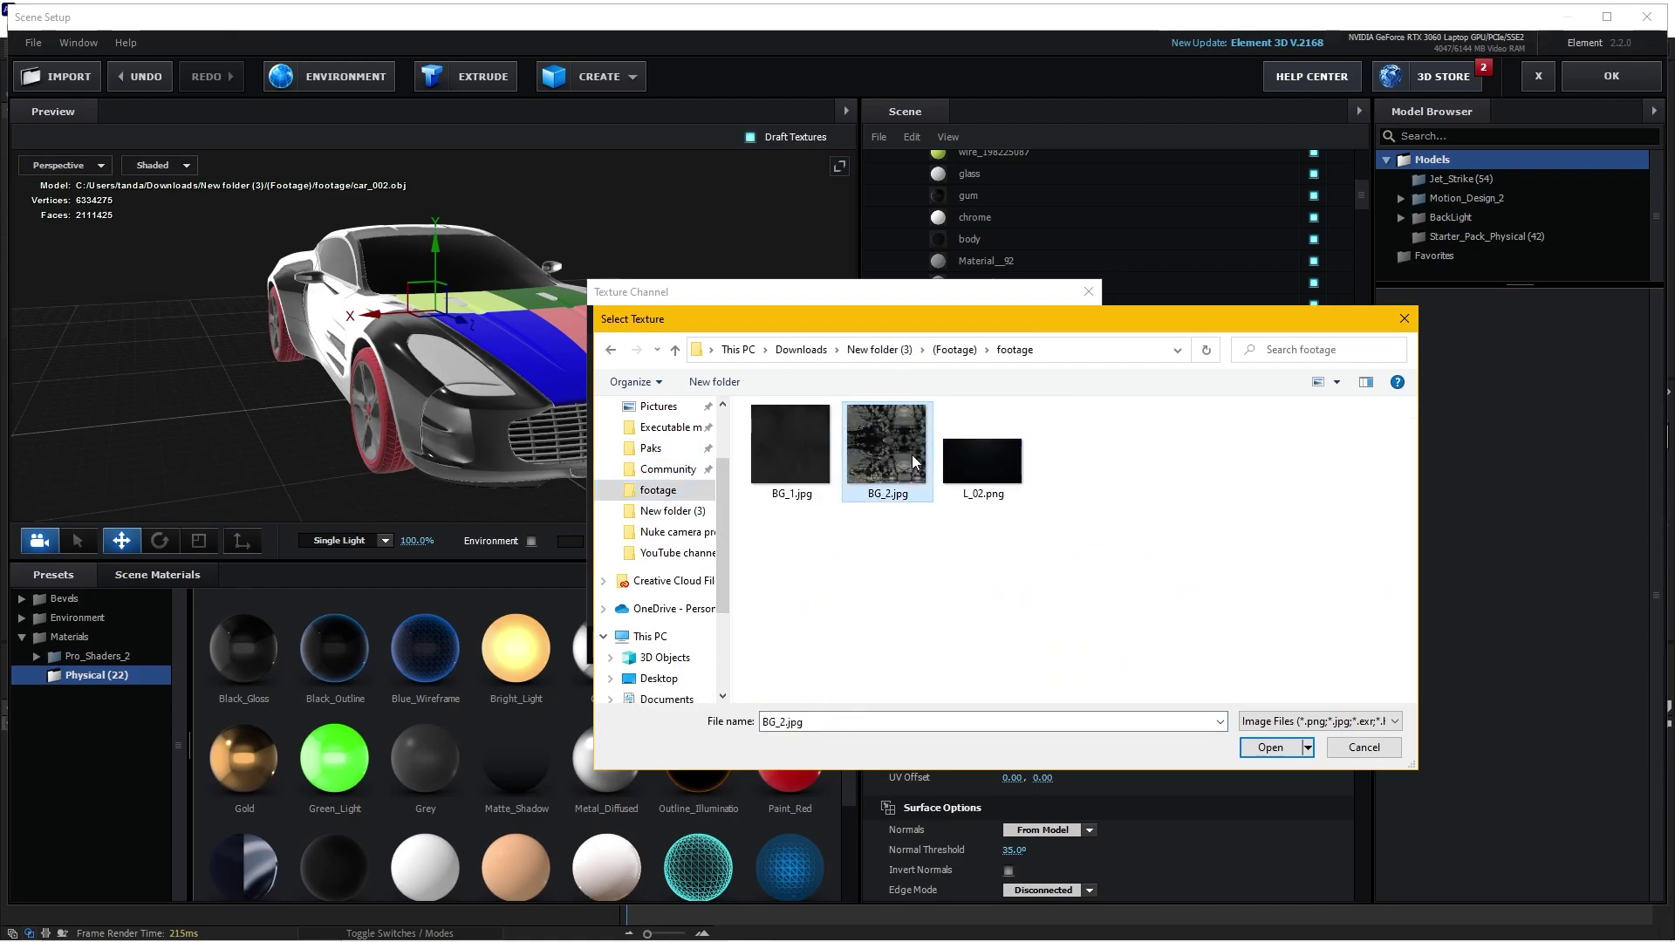
pyautogui.doubleClick(893, 453)
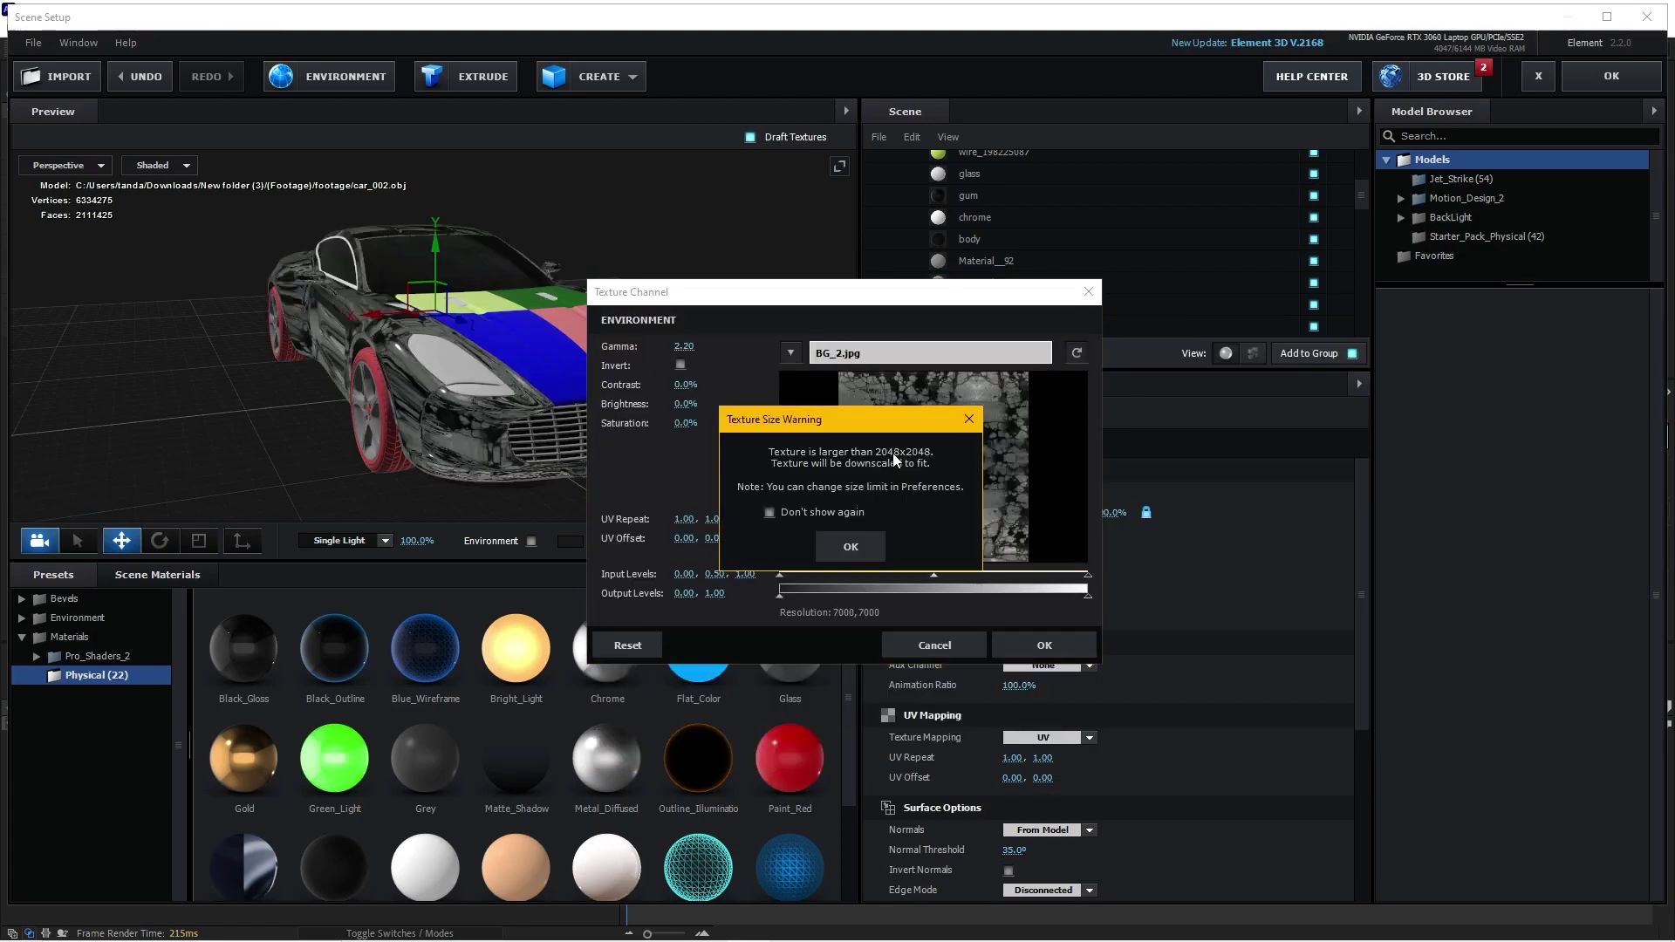
pyautogui.click(851, 546)
pyautogui.click(1034, 643)
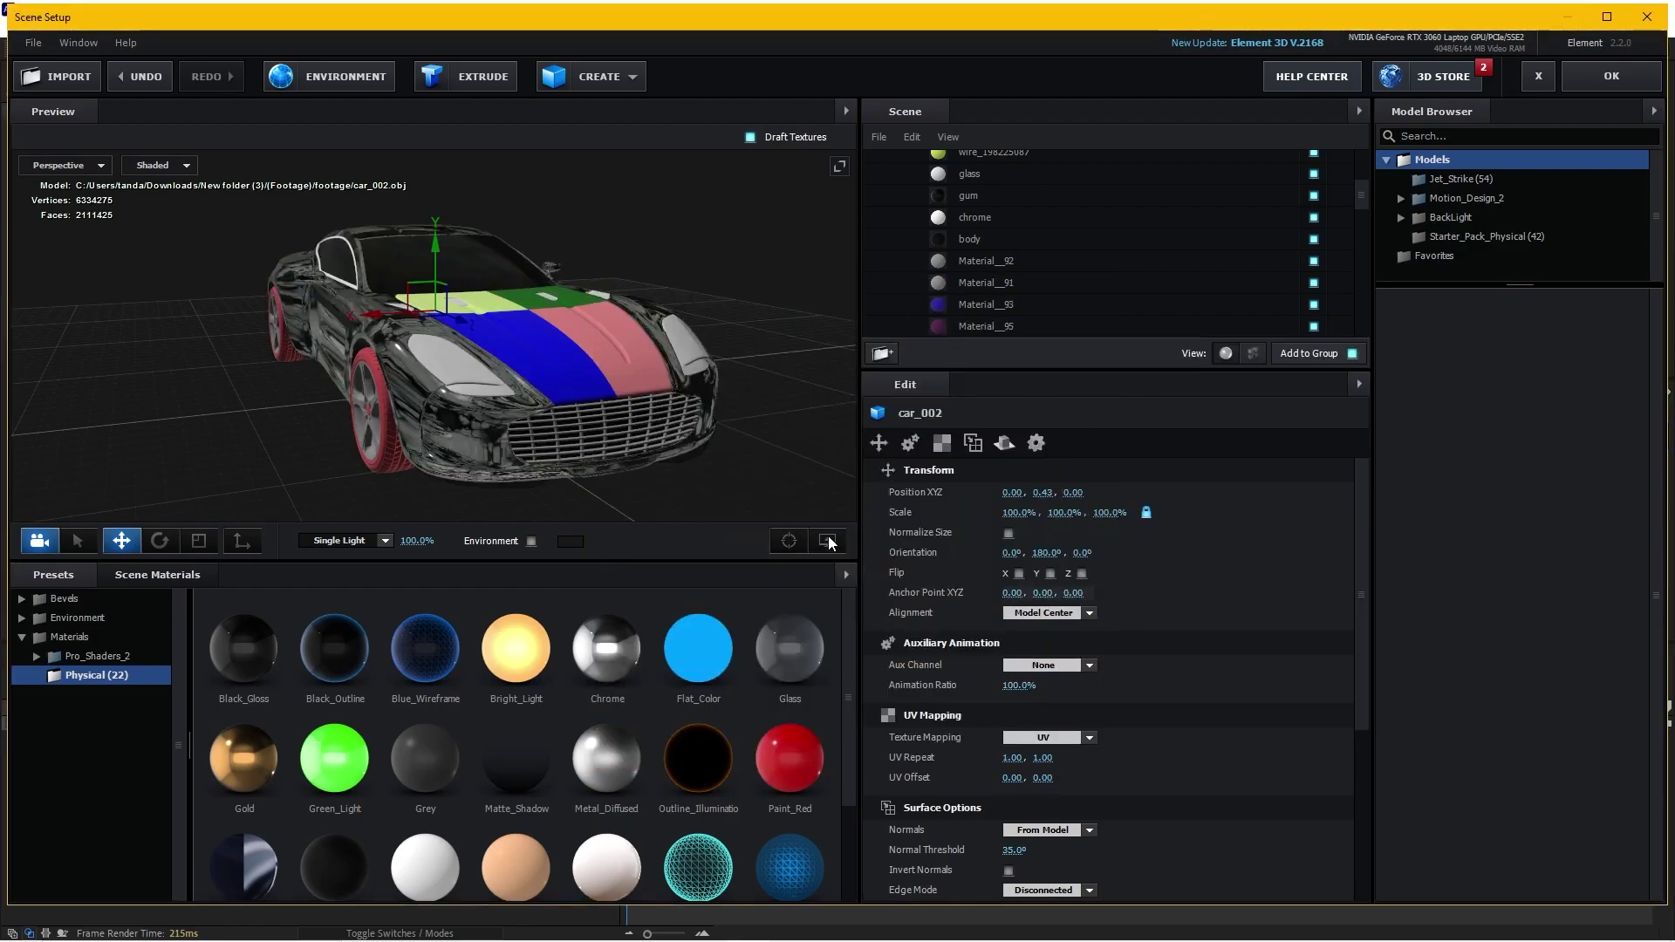
# Show the environment behind the car and zoom in on the hood
pyautogui.click(531, 541)
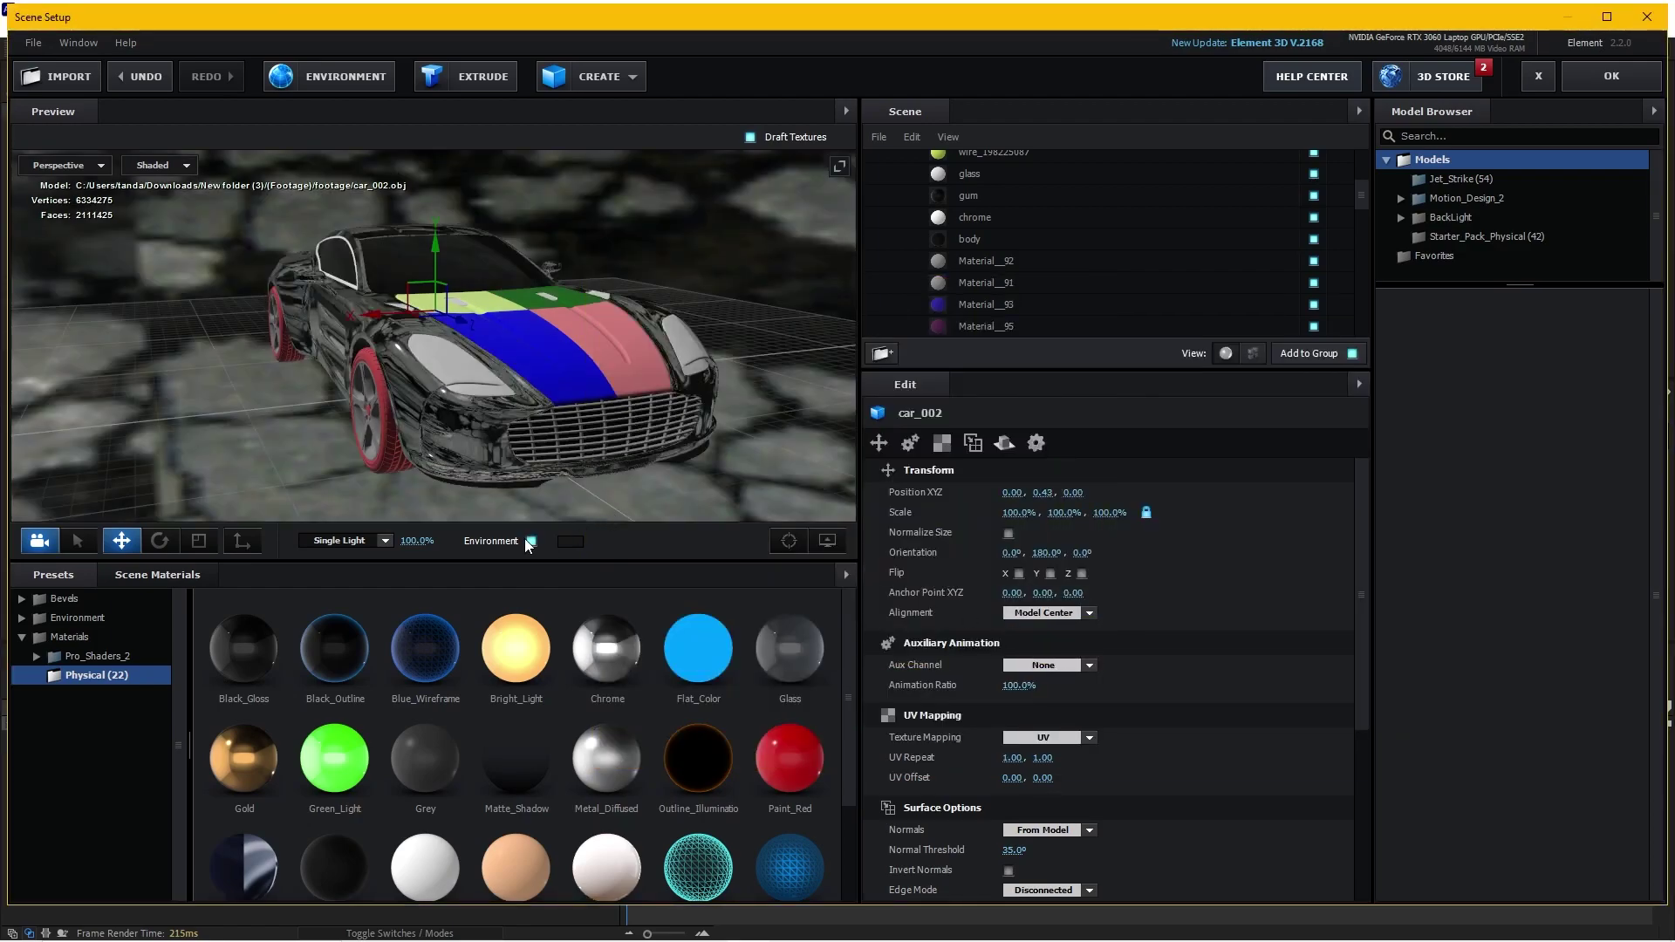
pyautogui.moveTo(691, 468)
pyautogui.mouseDown()
pyautogui.moveTo(421, 452)
pyautogui.moveTo(333, 428)
pyautogui.moveTo(523, 379)
pyautogui.moveTo(470, 376)
pyautogui.mouseUp()
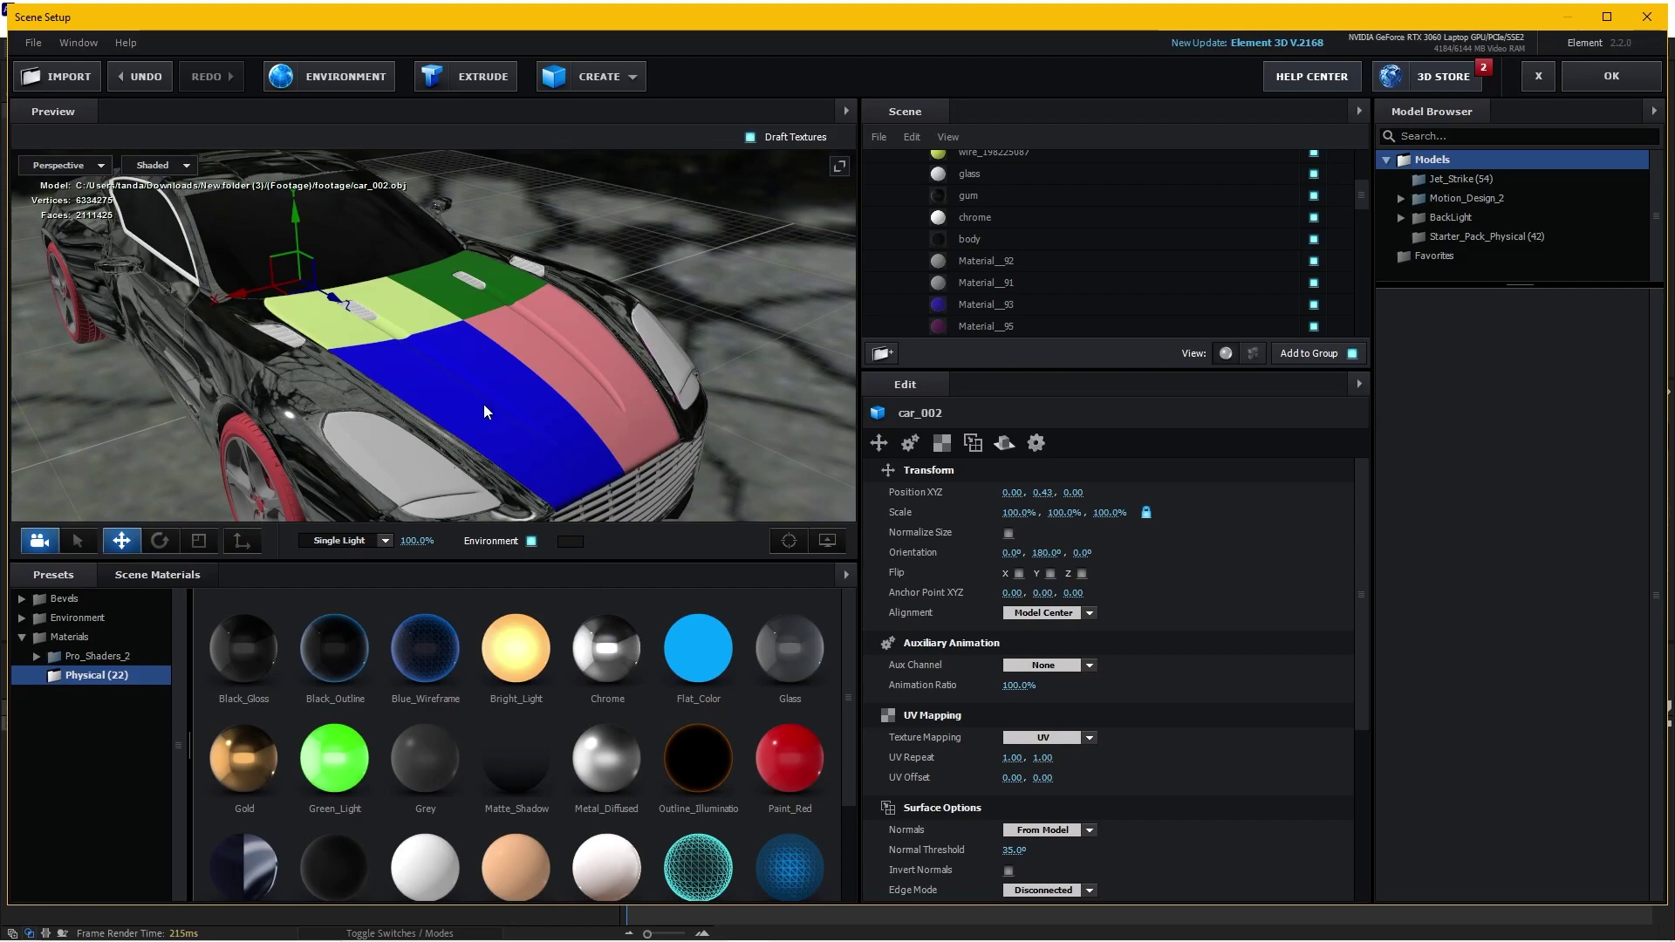
pyautogui.moveTo(470, 307); pyautogui.dragTo(501, 349)
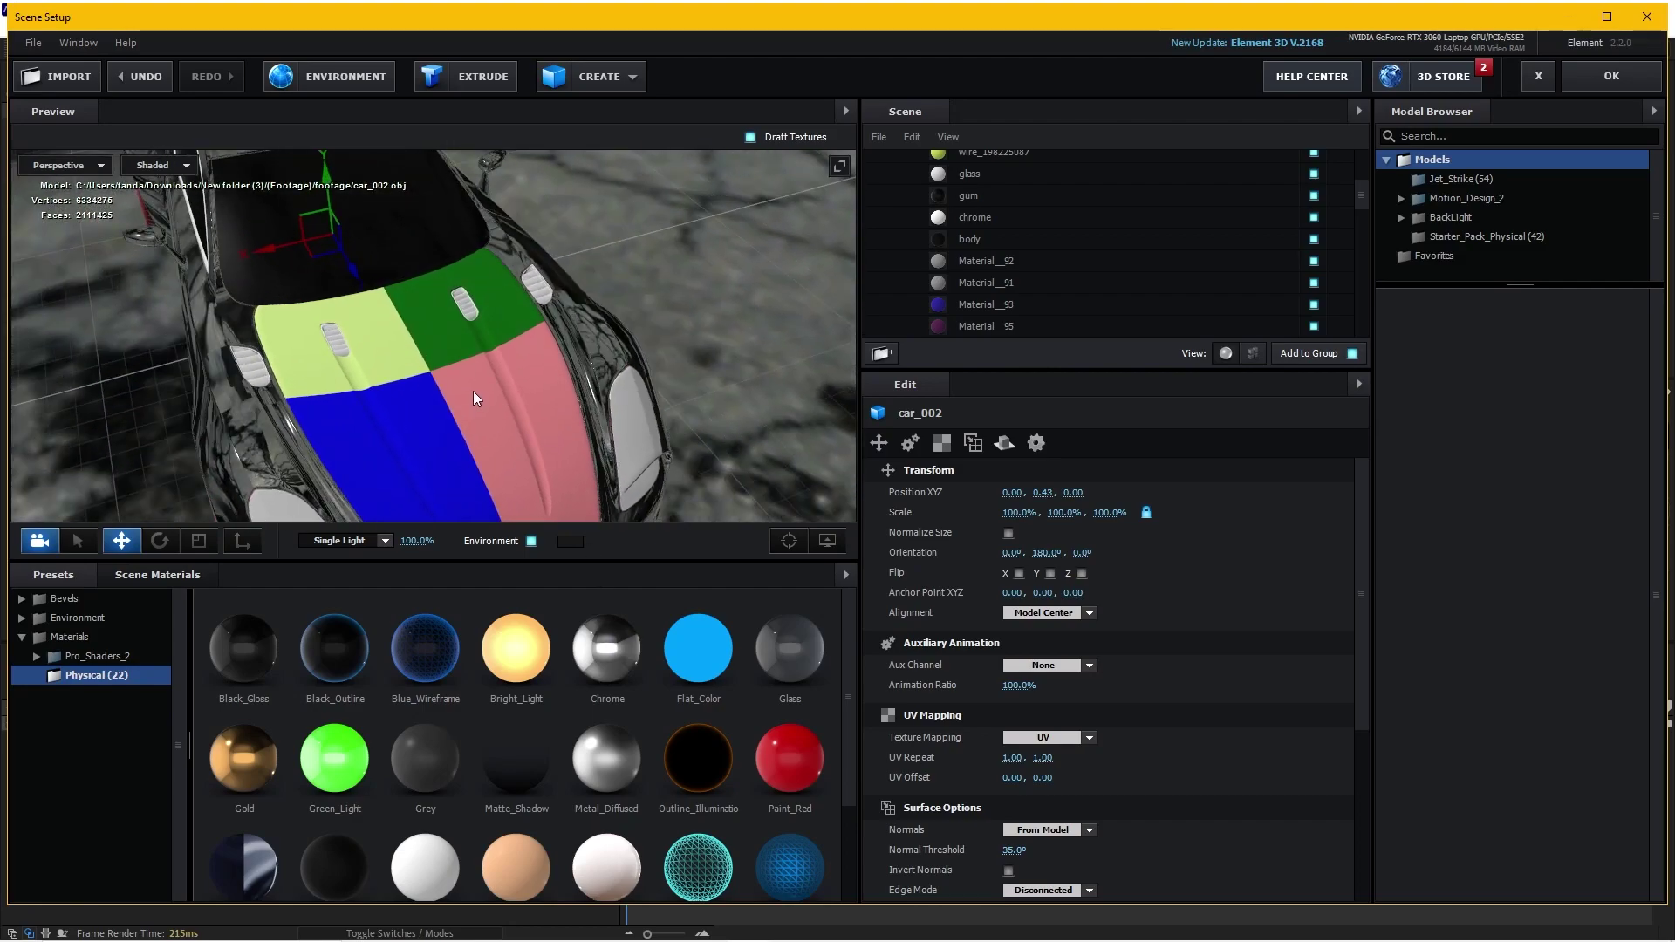
# Apply Chrome to the light-green, green, blue and pink hood panels
pyautogui.moveTo(589, 648); pyautogui.dragTo(442, 307)
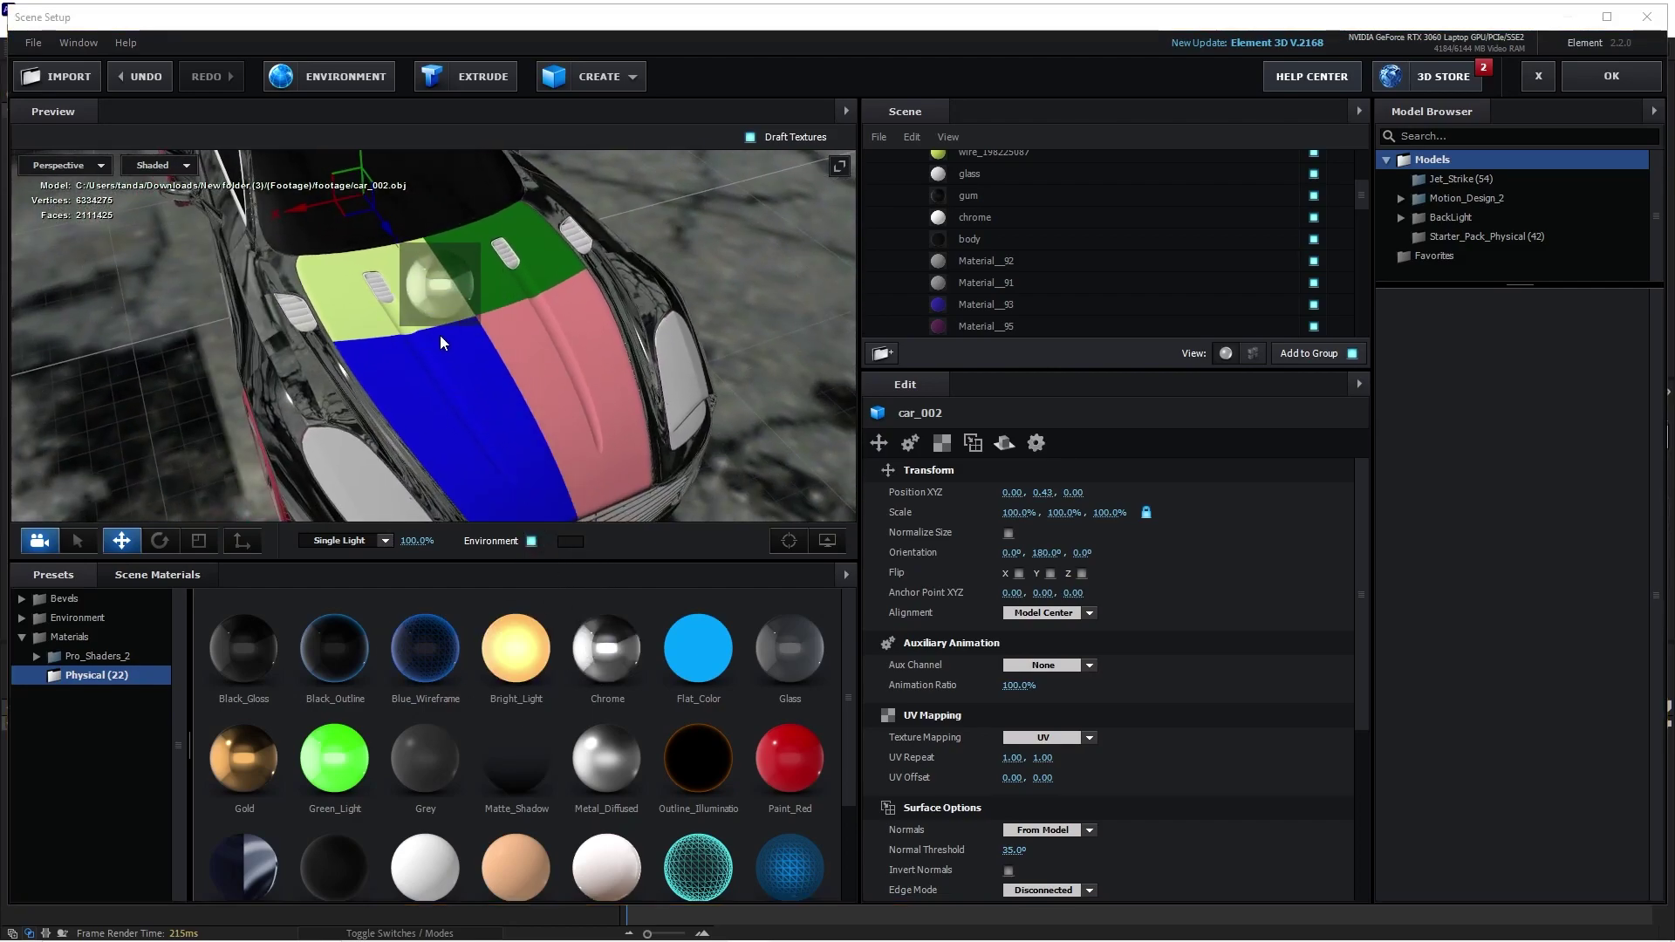
pyautogui.moveTo(576, 645); pyautogui.dragTo(497, 284)
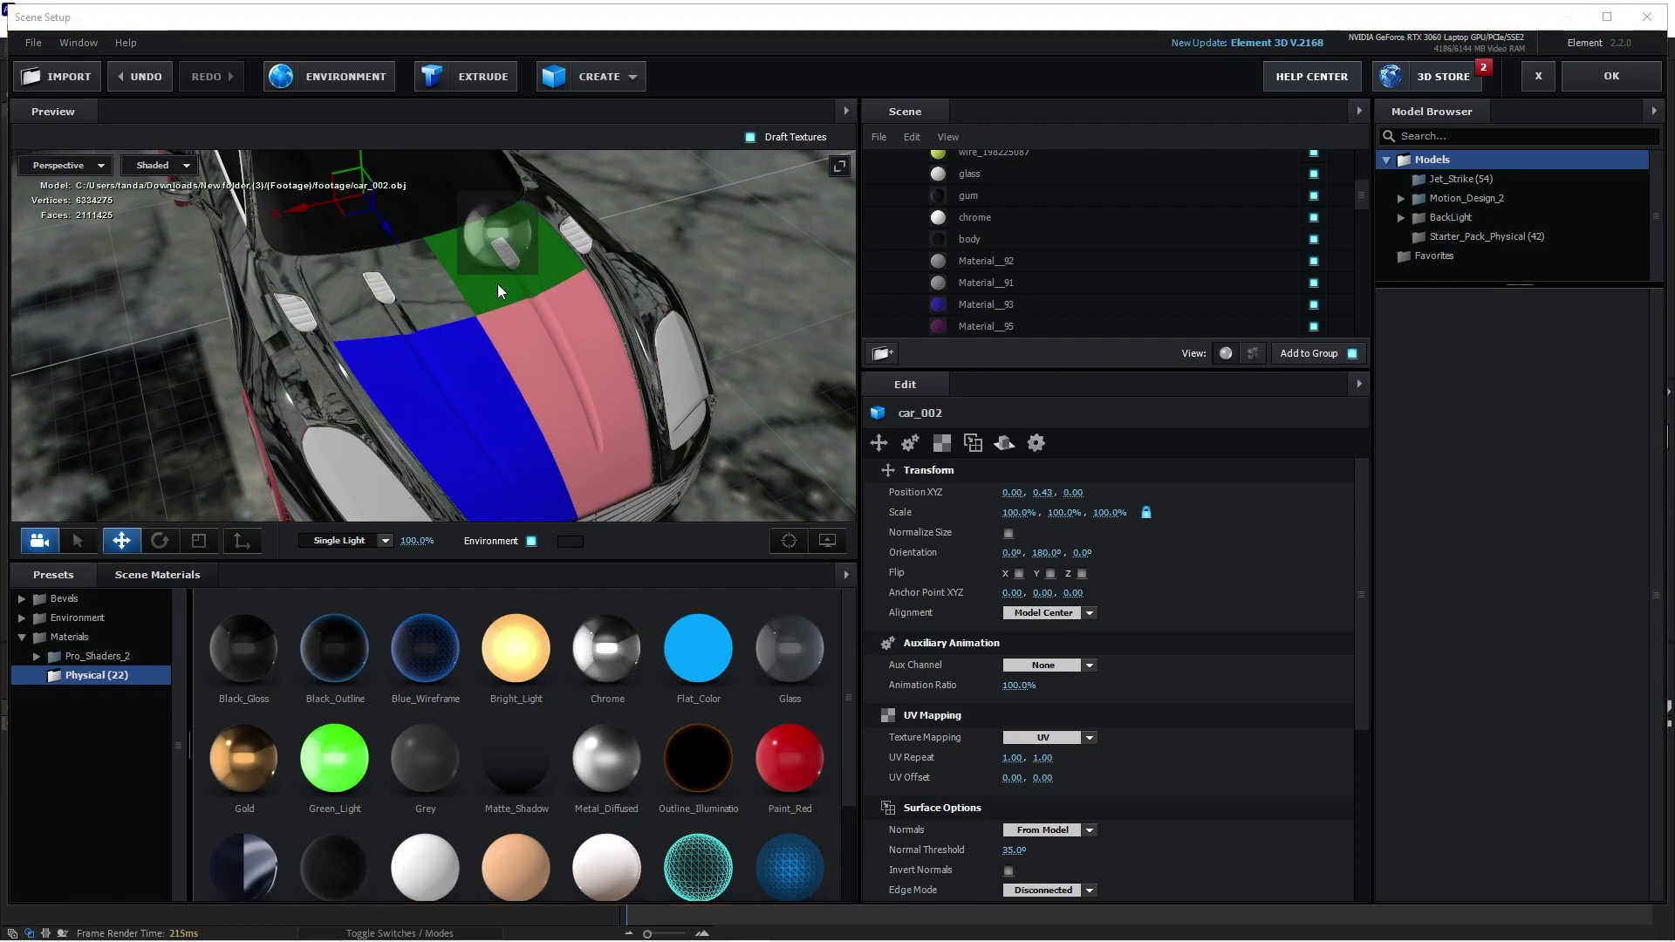
pyautogui.moveTo(607, 647); pyautogui.dragTo(478, 447)
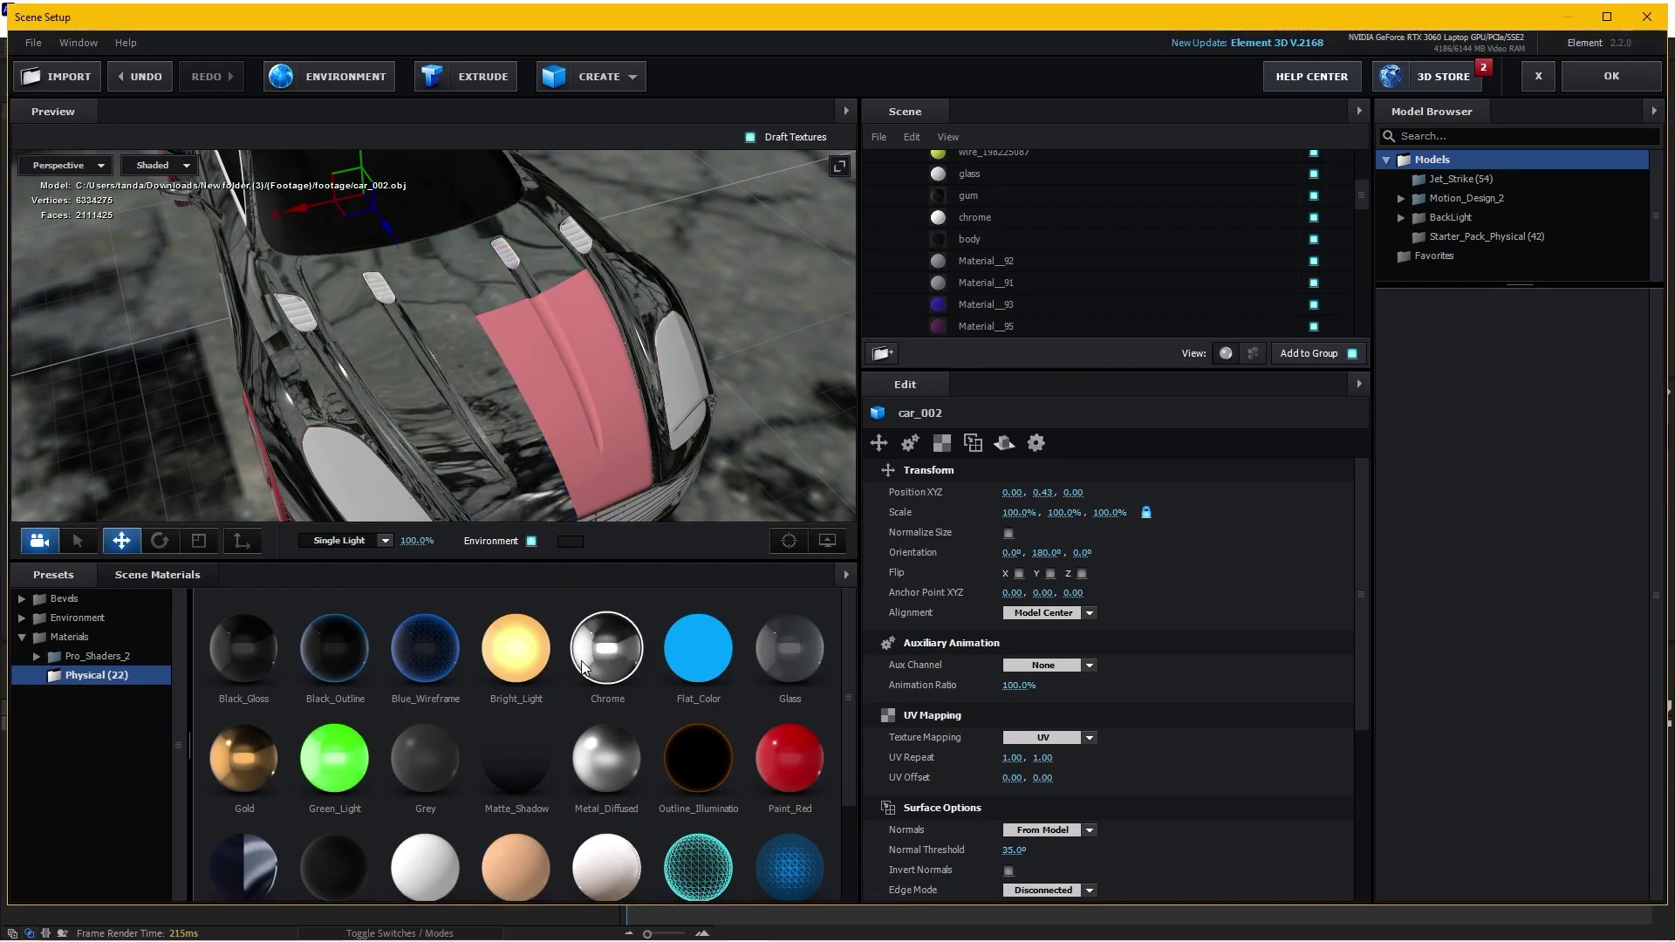
pyautogui.moveTo(608, 647); pyautogui.dragTo(558, 417)
pyautogui.scroll(-5, 437, 414)
pyautogui.moveTo(437, 413); pyautogui.dragTo(448, 410)
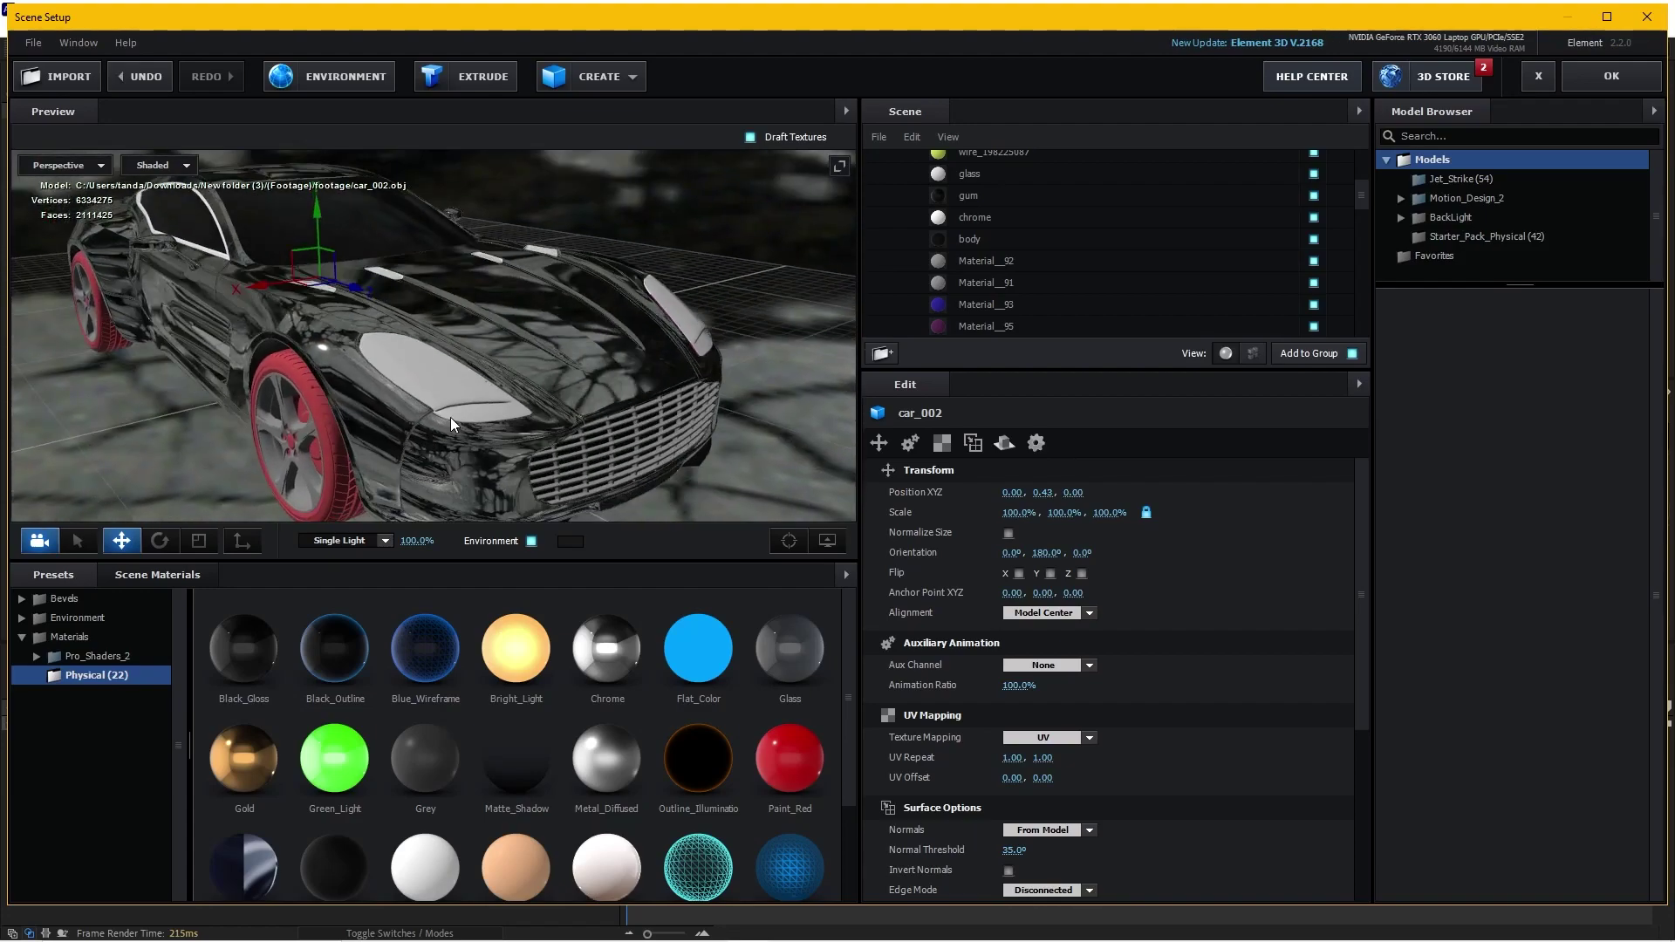
# Select the first Chrome material in the Scene list to show its settings
pyautogui.scroll(-2, 1129, 280)
pyautogui.scroll(-2, 1129, 280)
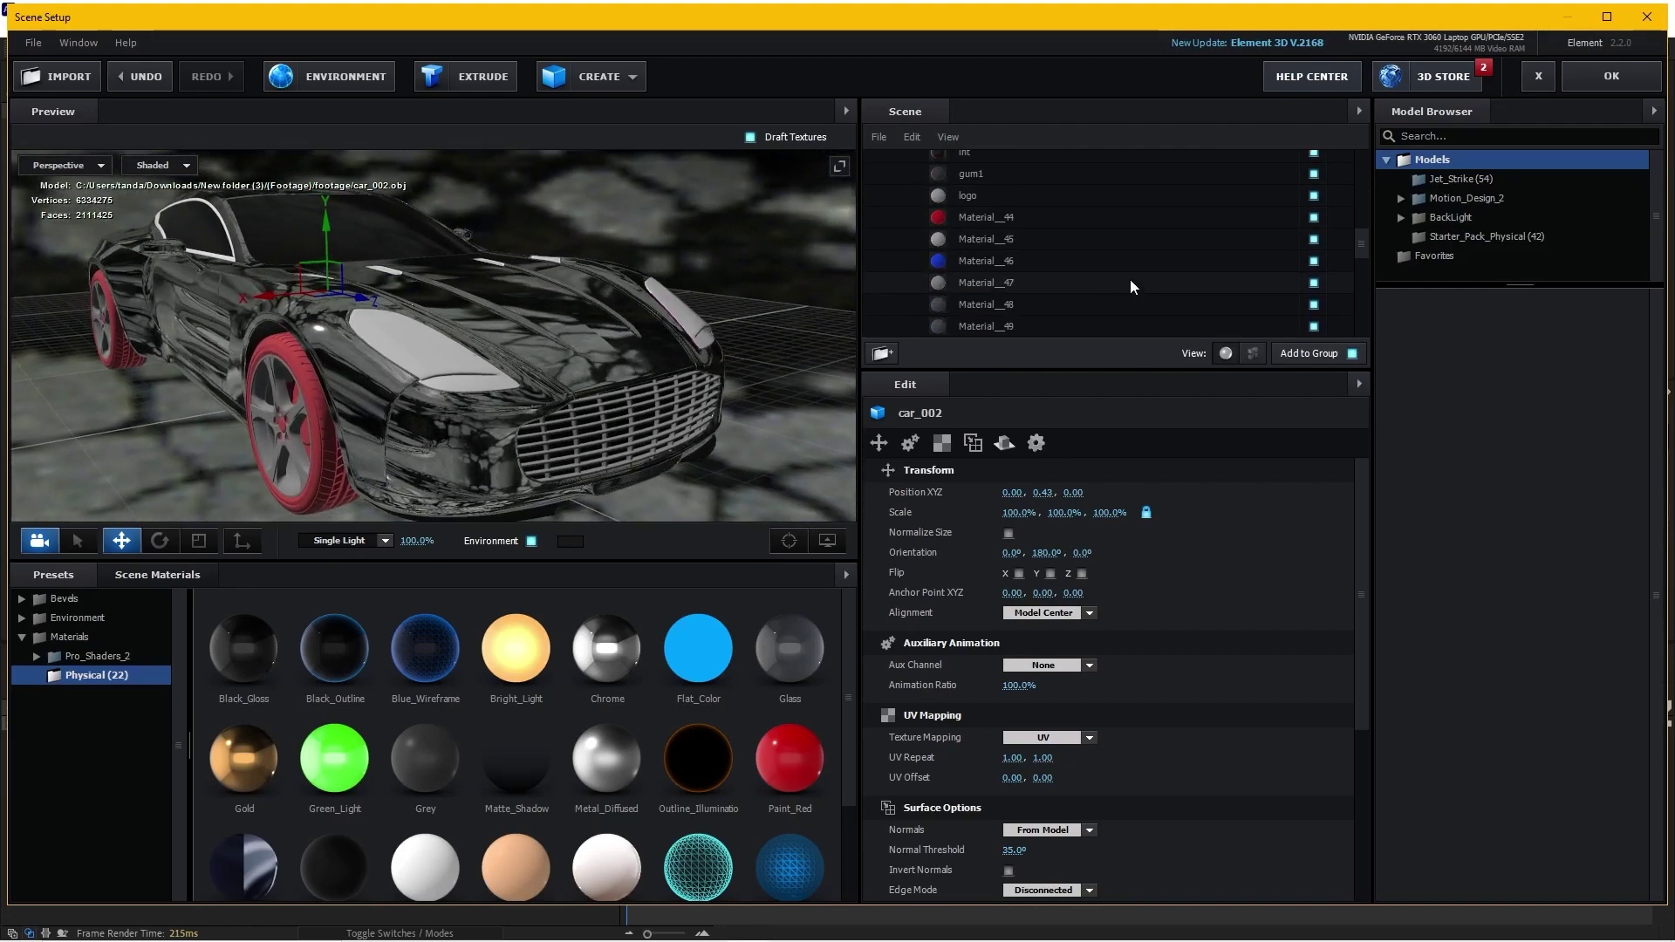
pyautogui.scroll(-2, 1129, 280)
pyautogui.scroll(-2, 1134, 270)
pyautogui.scroll(5, 1133, 257)
pyautogui.scroll(5, 1133, 258)
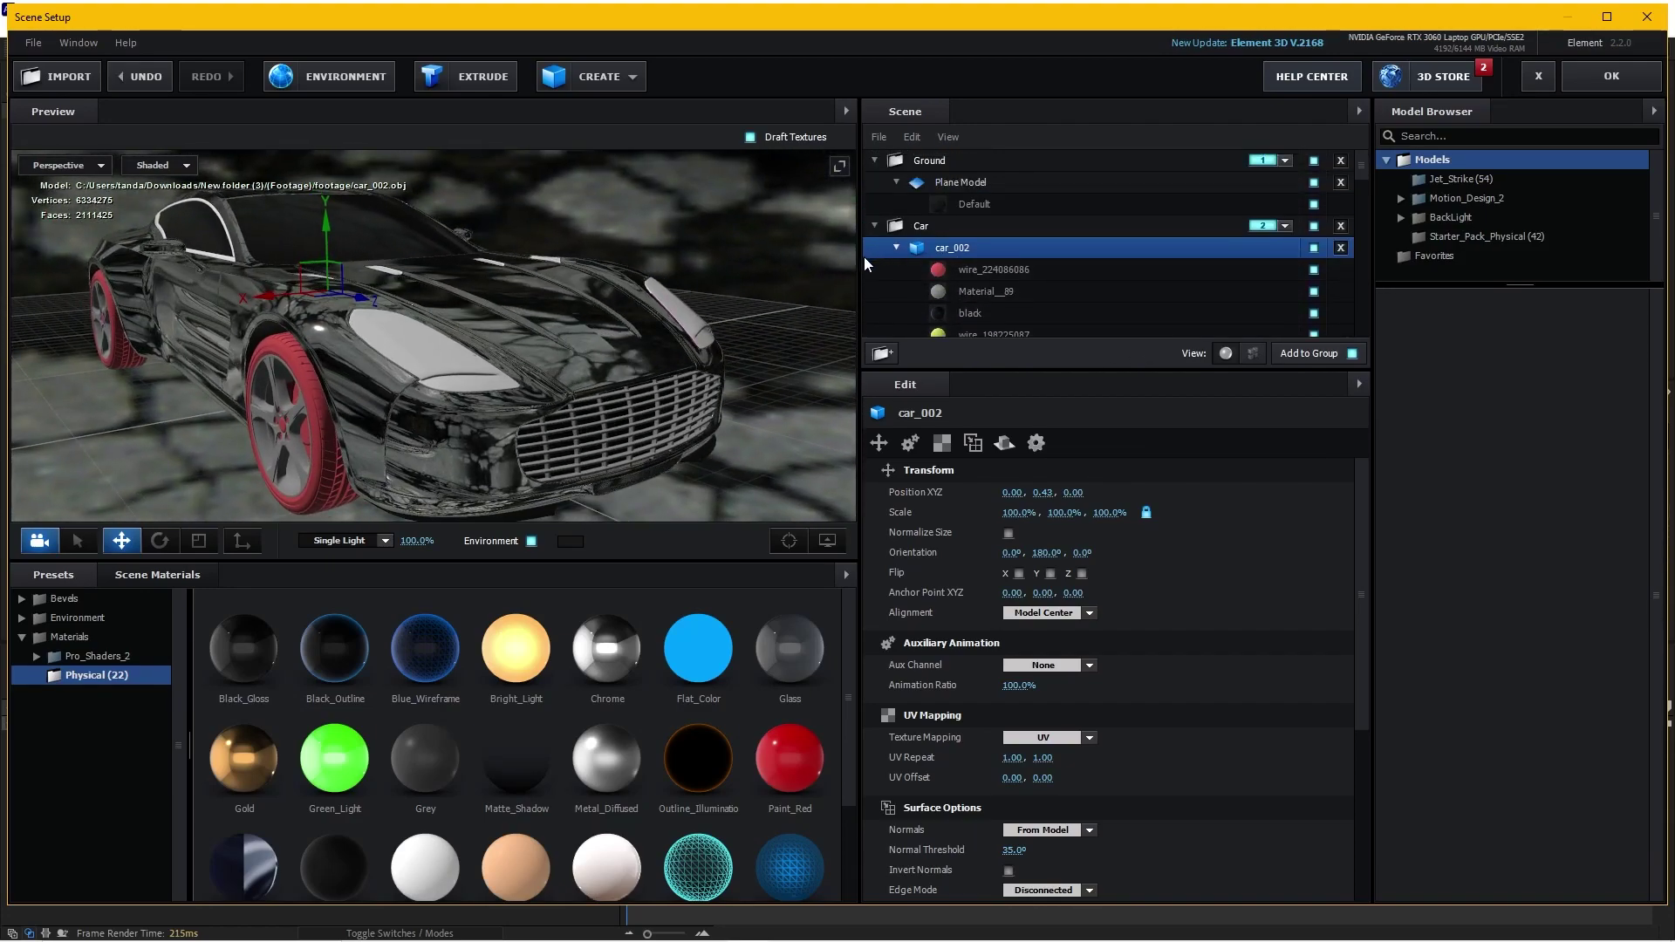
pyautogui.scroll(-3, 1017, 281)
pyautogui.scroll(-3, 1019, 280)
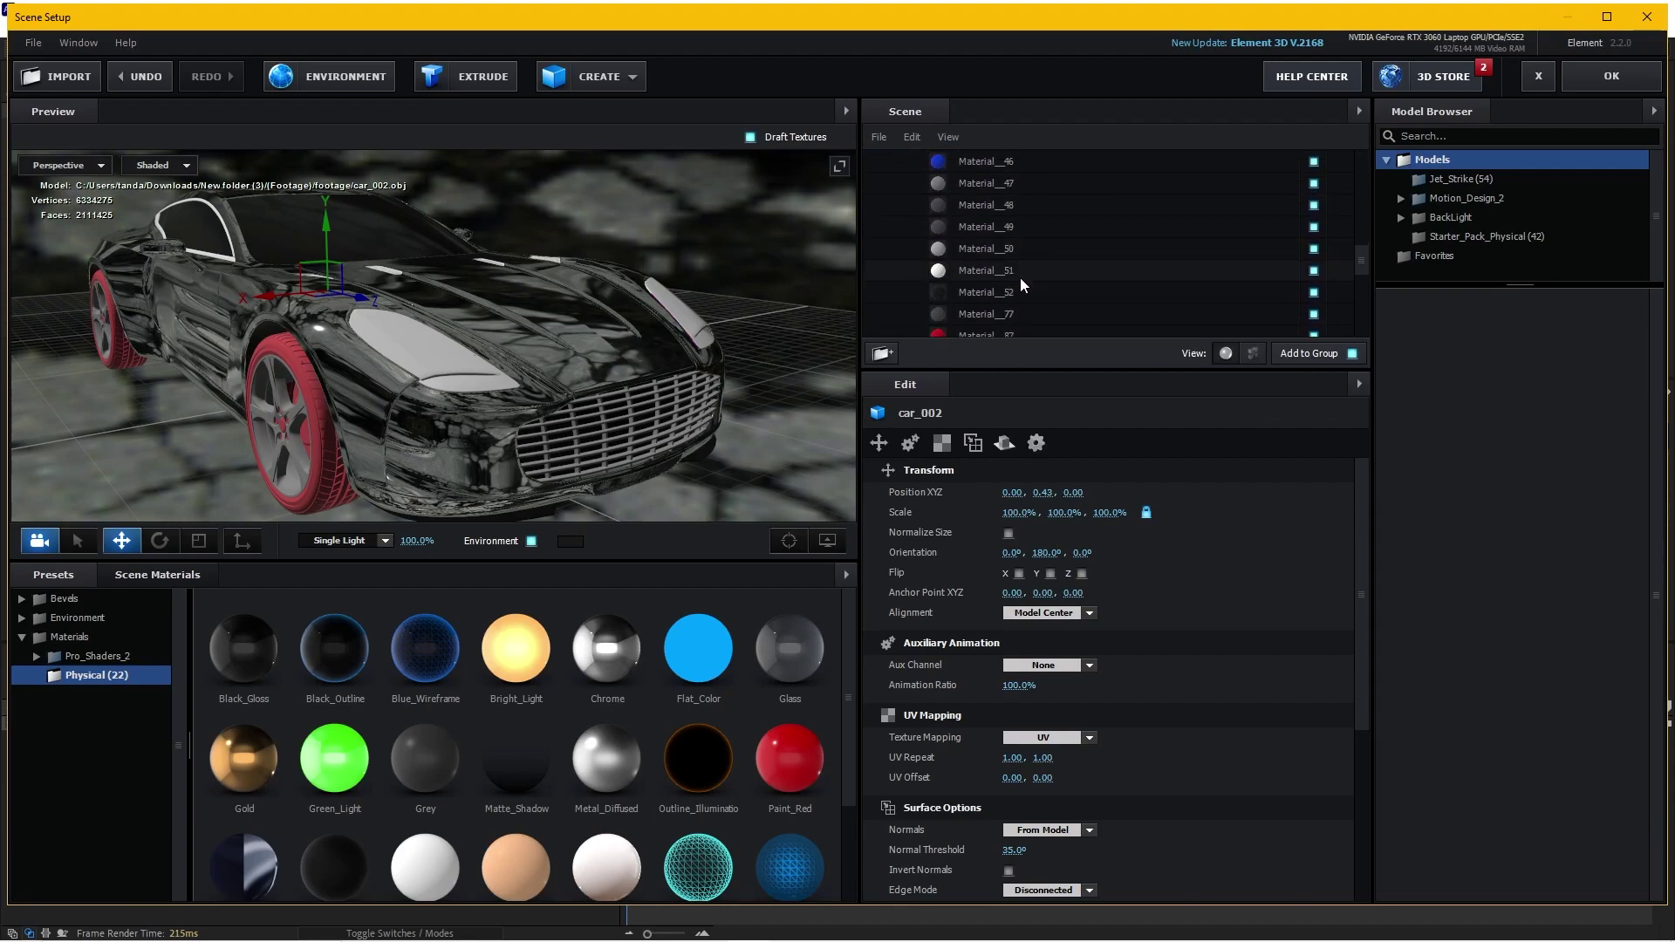
pyautogui.scroll(-3, 1019, 277)
pyautogui.scroll(-3, 1020, 275)
pyautogui.scroll(-1, 1019, 276)
pyautogui.click(986, 182)
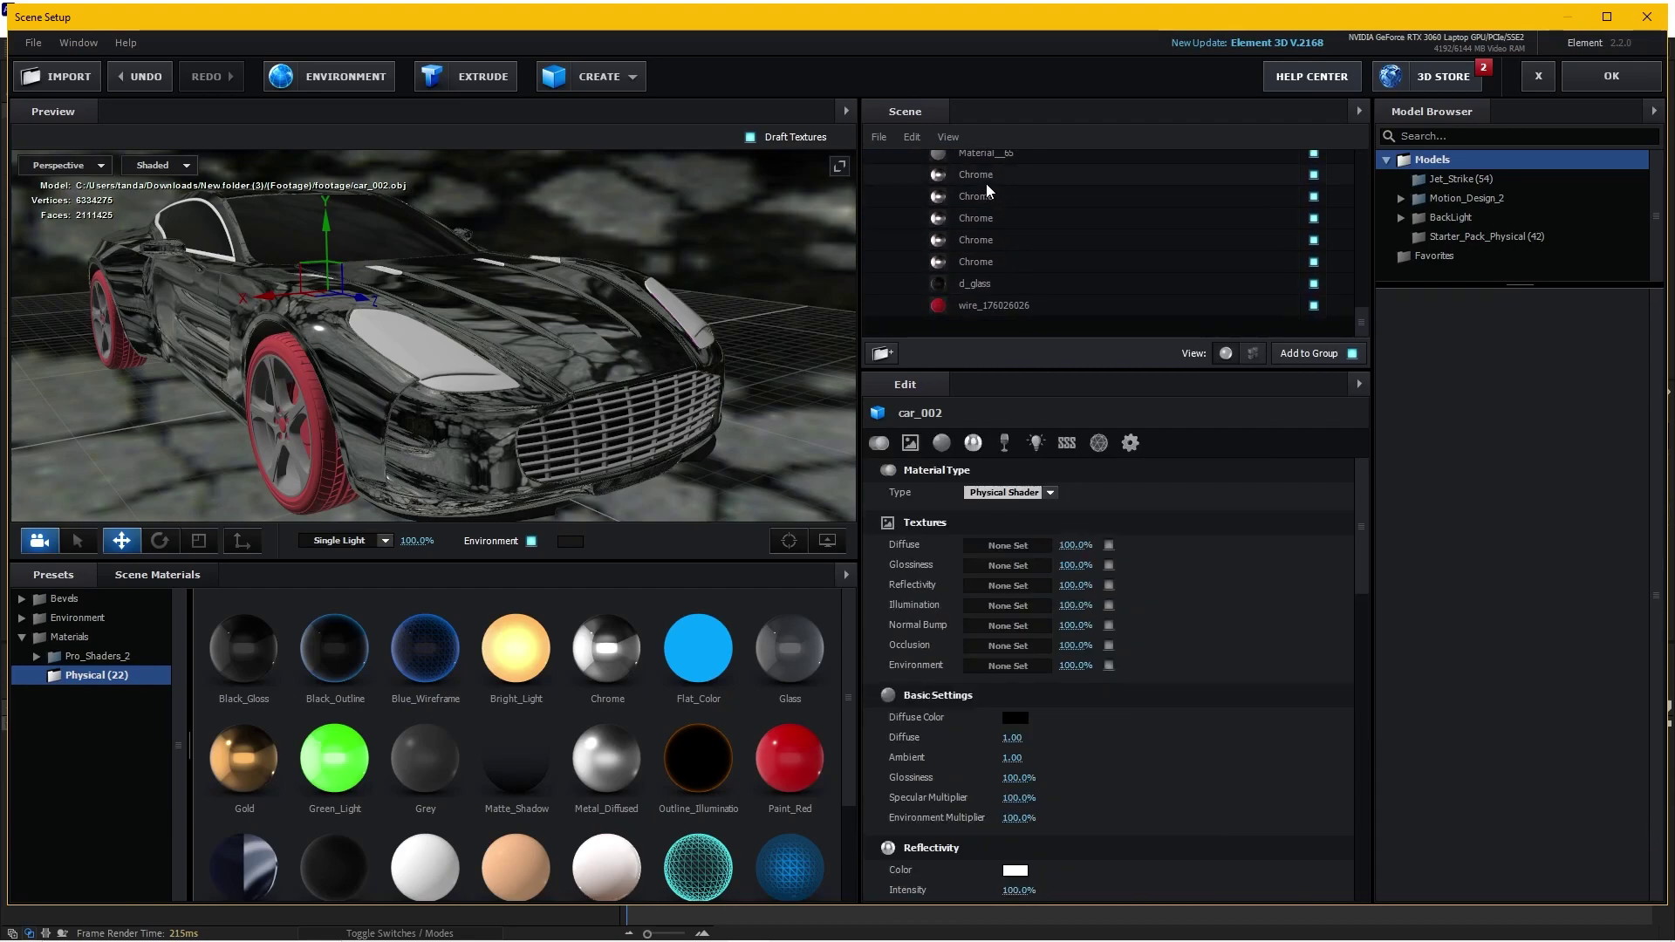
# Give the first two Chrome materials red (FF0000) diffuse and reflectivity colours
pyautogui.click(1015, 719)
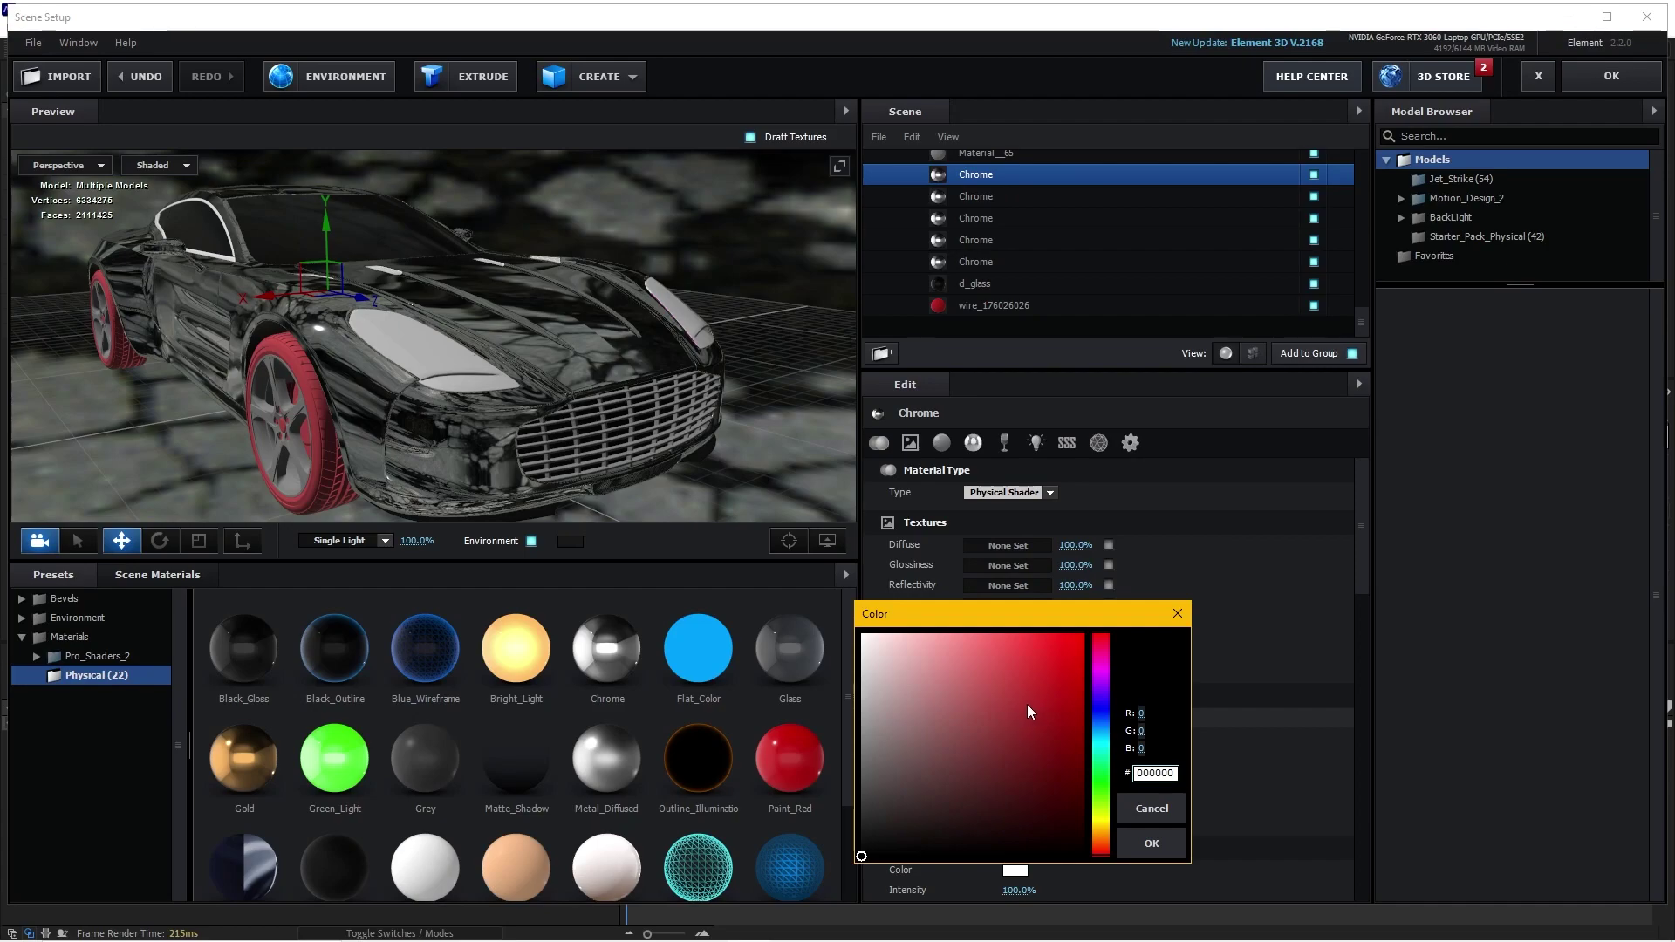
pyautogui.click(1134, 845)
pyautogui.click(1010, 884)
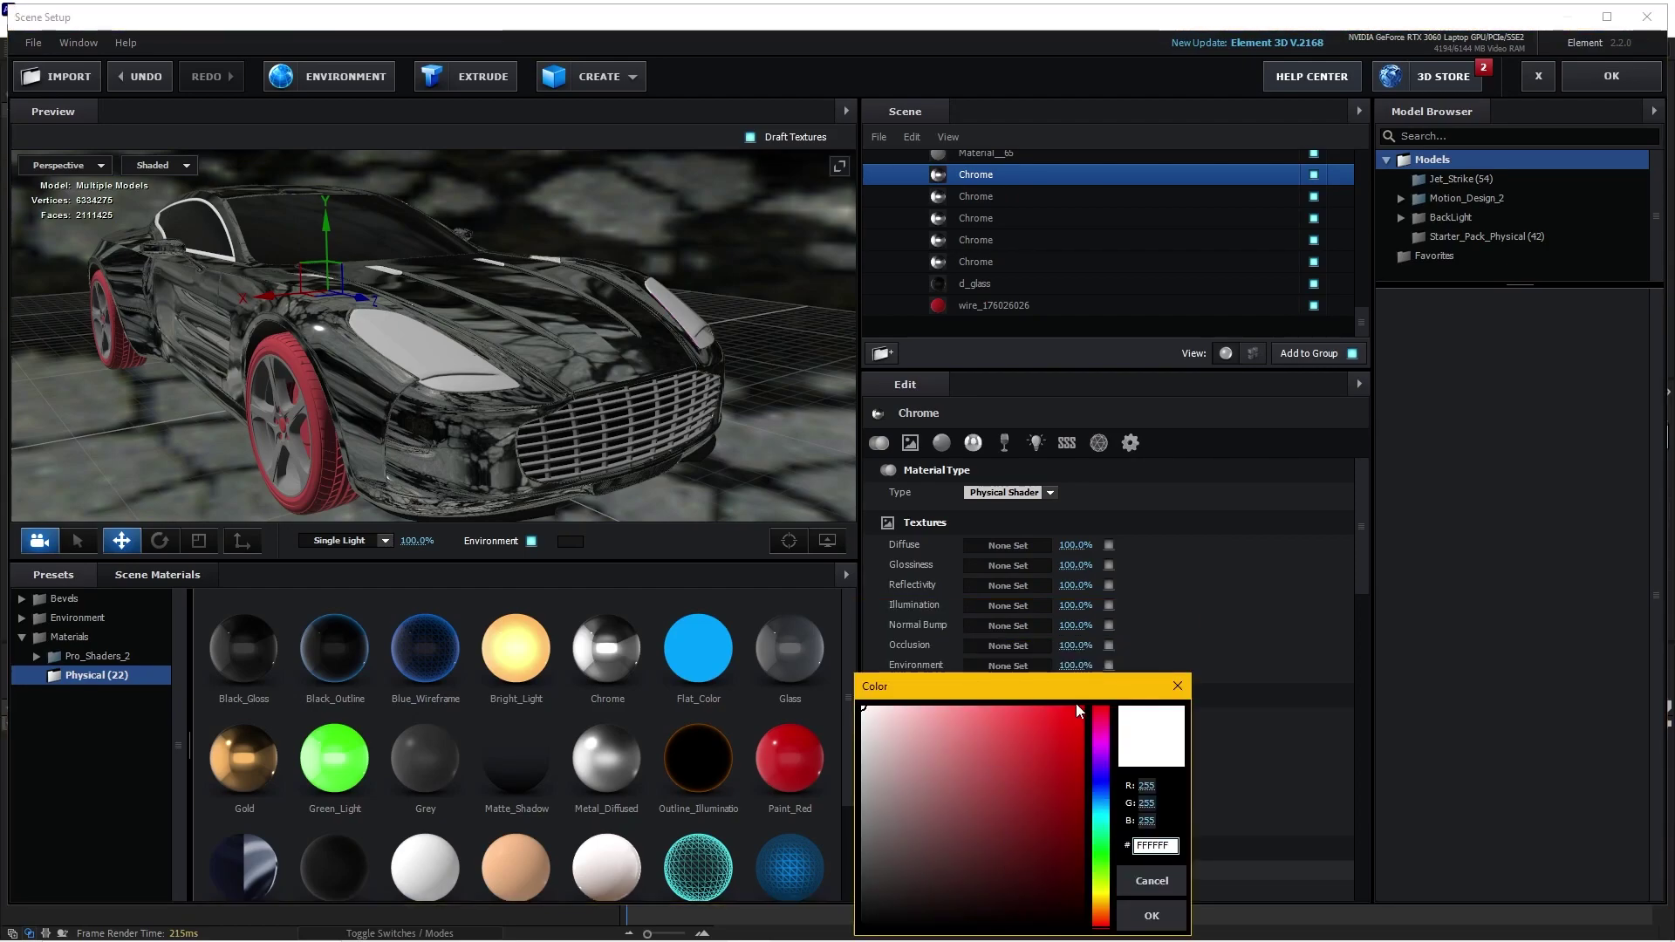
pyautogui.click(1080, 762)
pyautogui.click(1152, 916)
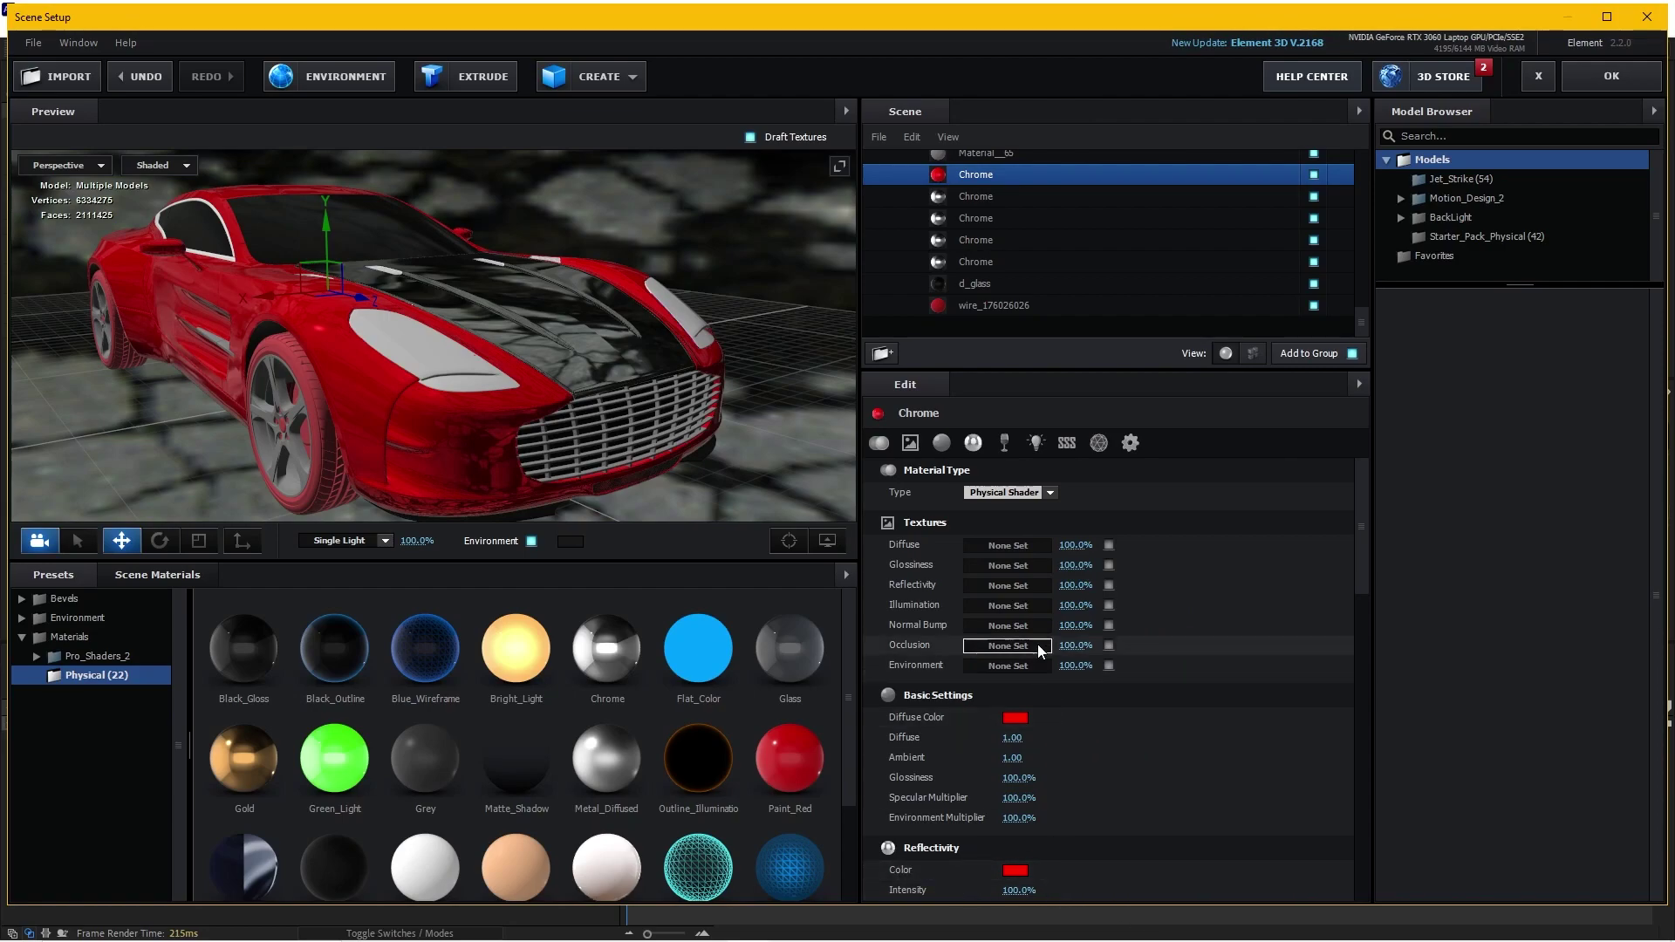
pyautogui.click(972, 197)
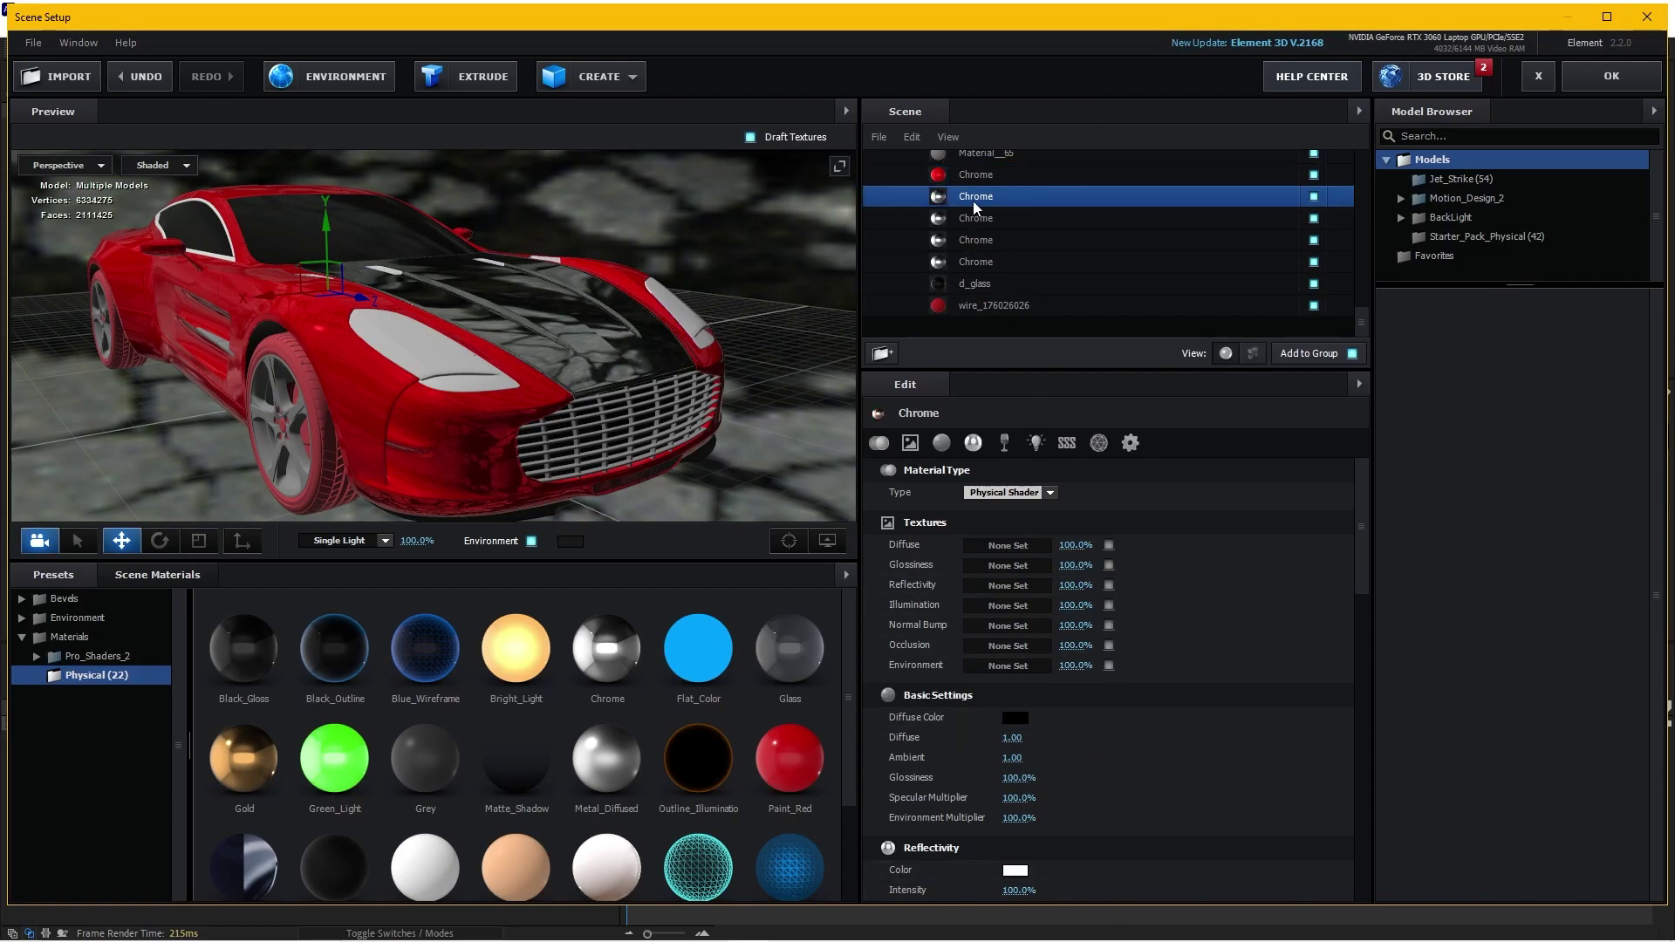
pyautogui.click(1015, 718)
pyautogui.click(983, 684)
pyautogui.click(1147, 843)
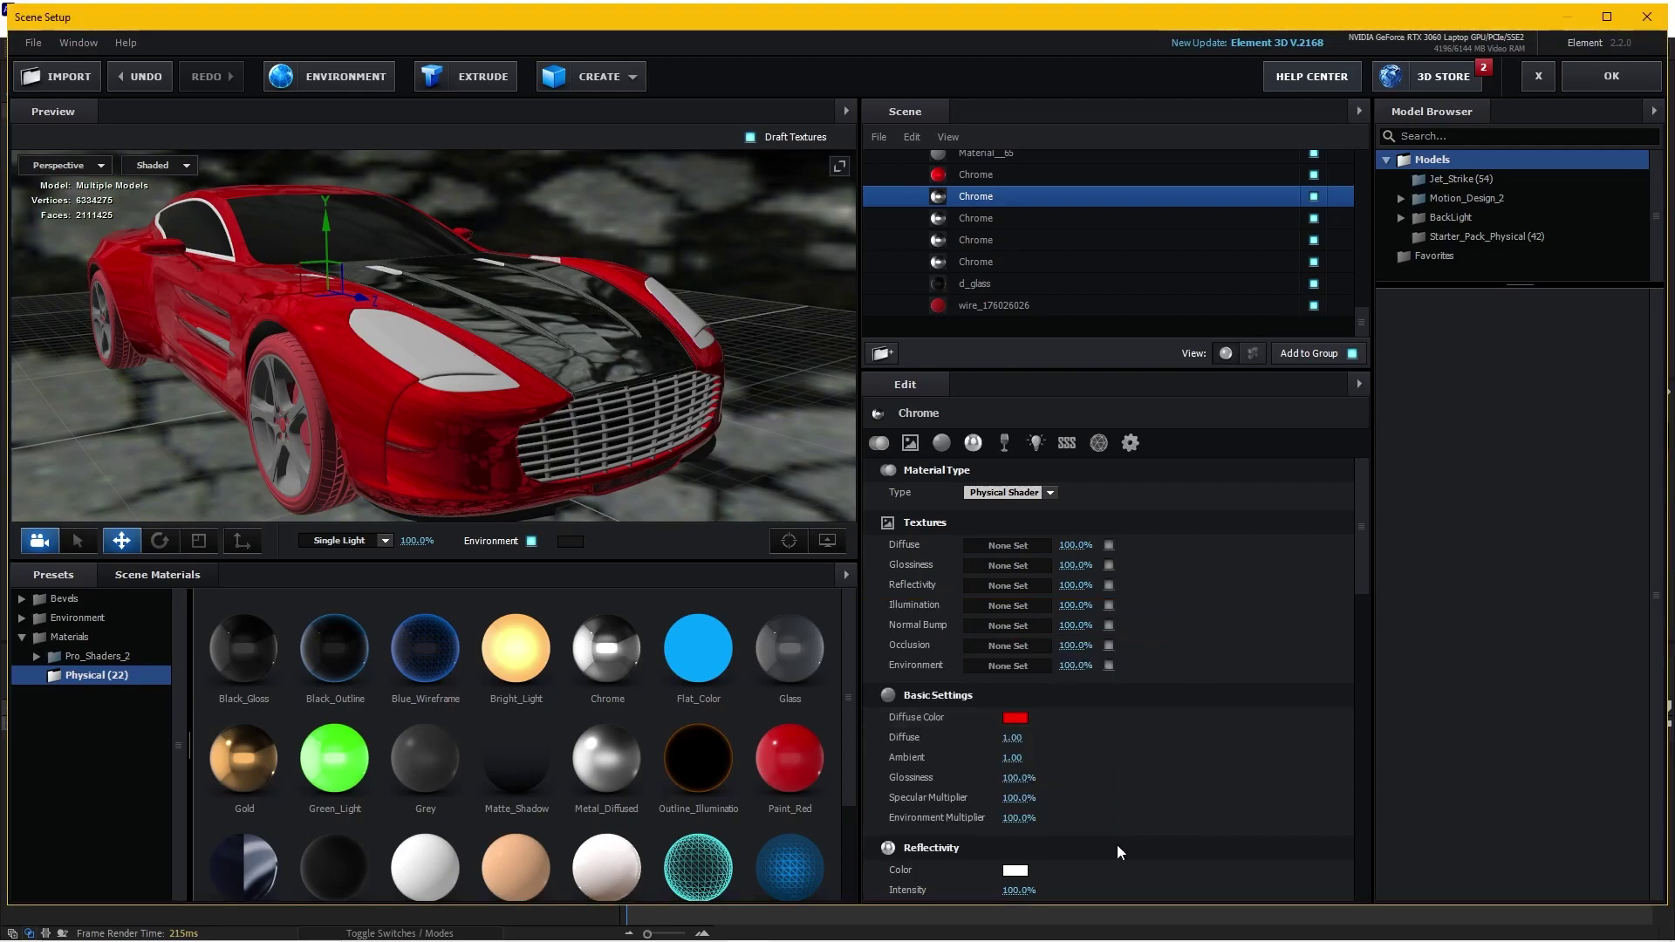
pyautogui.click(1015, 871)
pyautogui.click(1013, 763)
pyautogui.click(1151, 916)
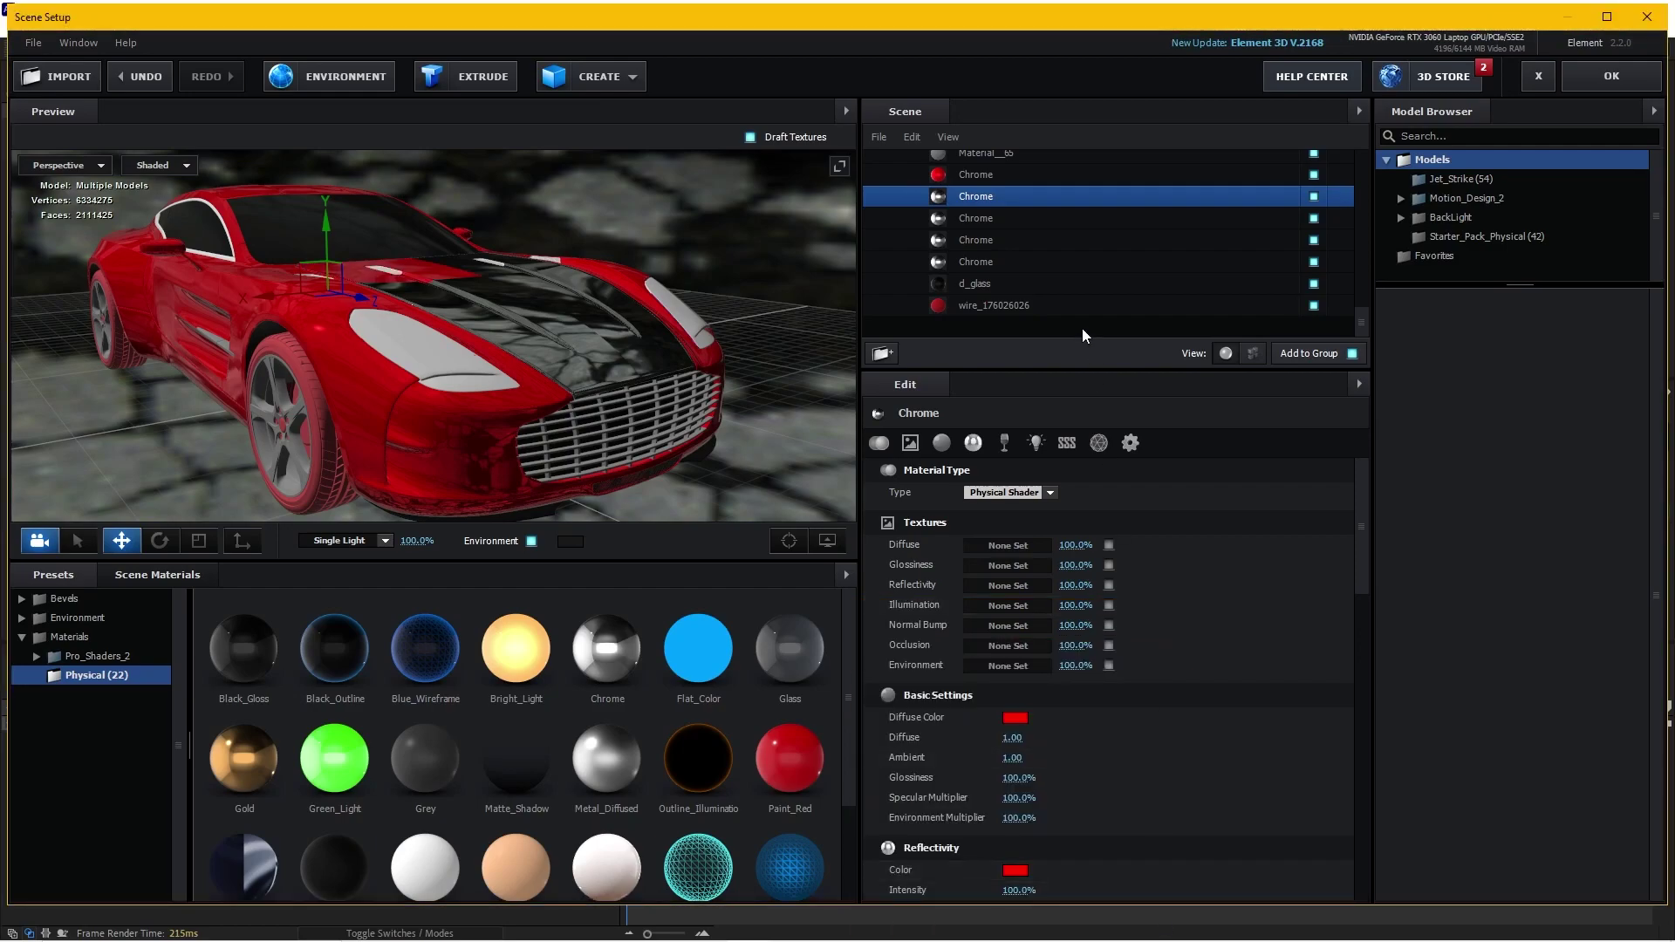
# Set the third and fourth Chrome materials' diffuse and reflectivity colours to red FF0000
pyautogui.click(989, 219)
pyautogui.click(1008, 717)
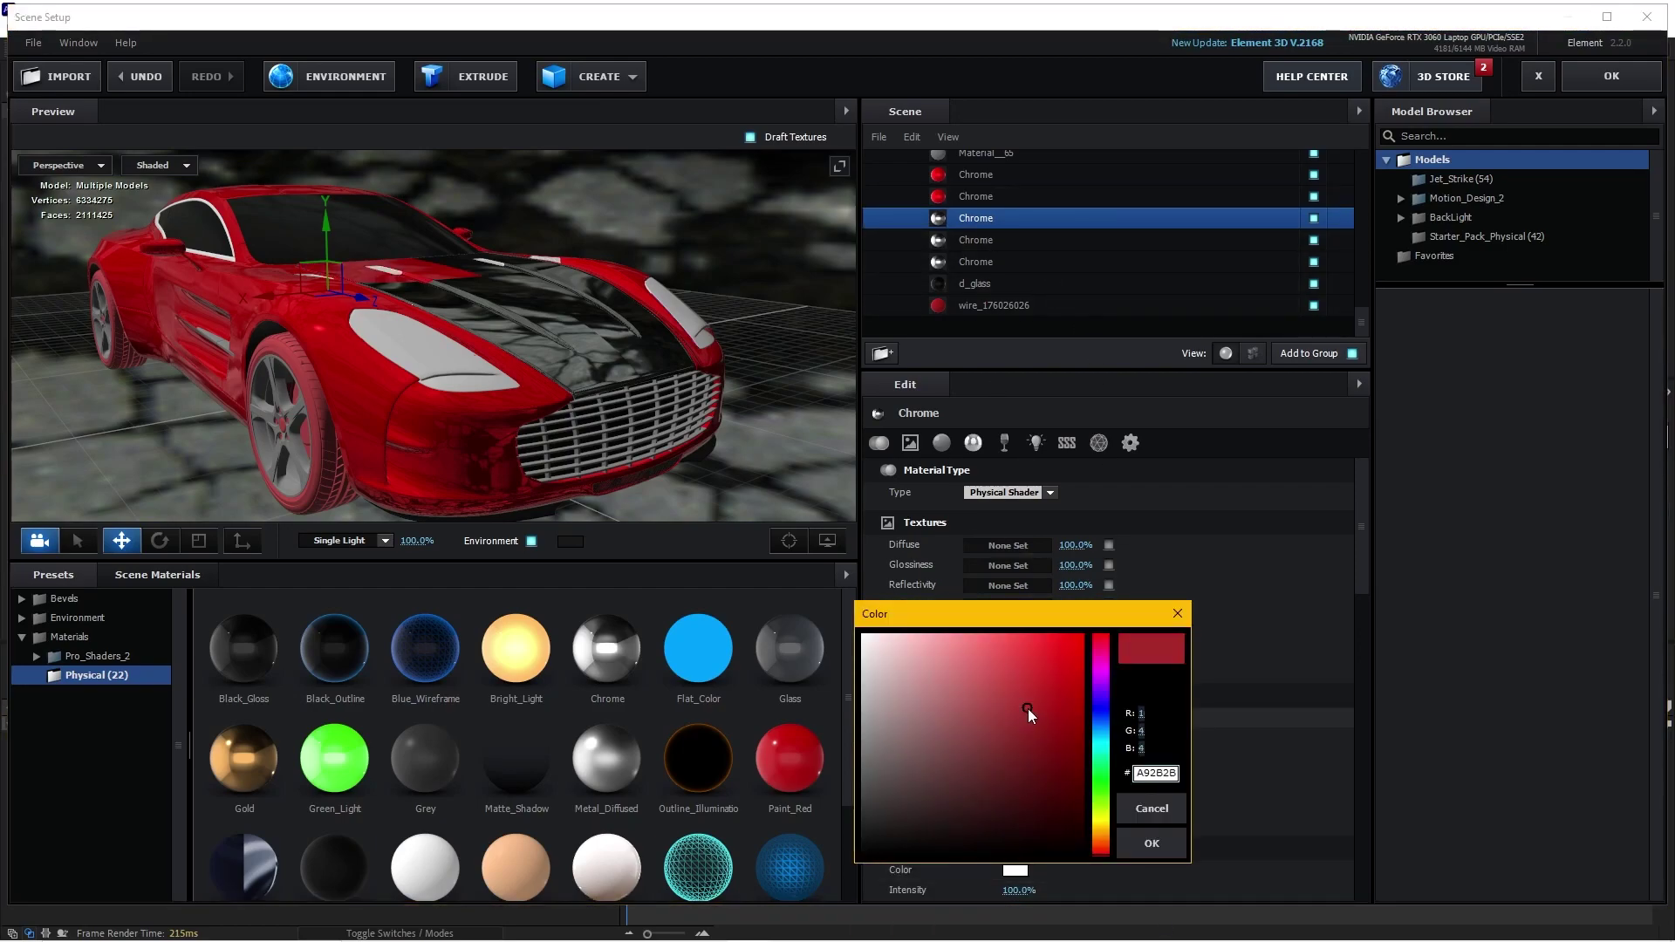
pyautogui.click(1150, 839)
pyautogui.click(1015, 871)
pyautogui.click(1063, 735)
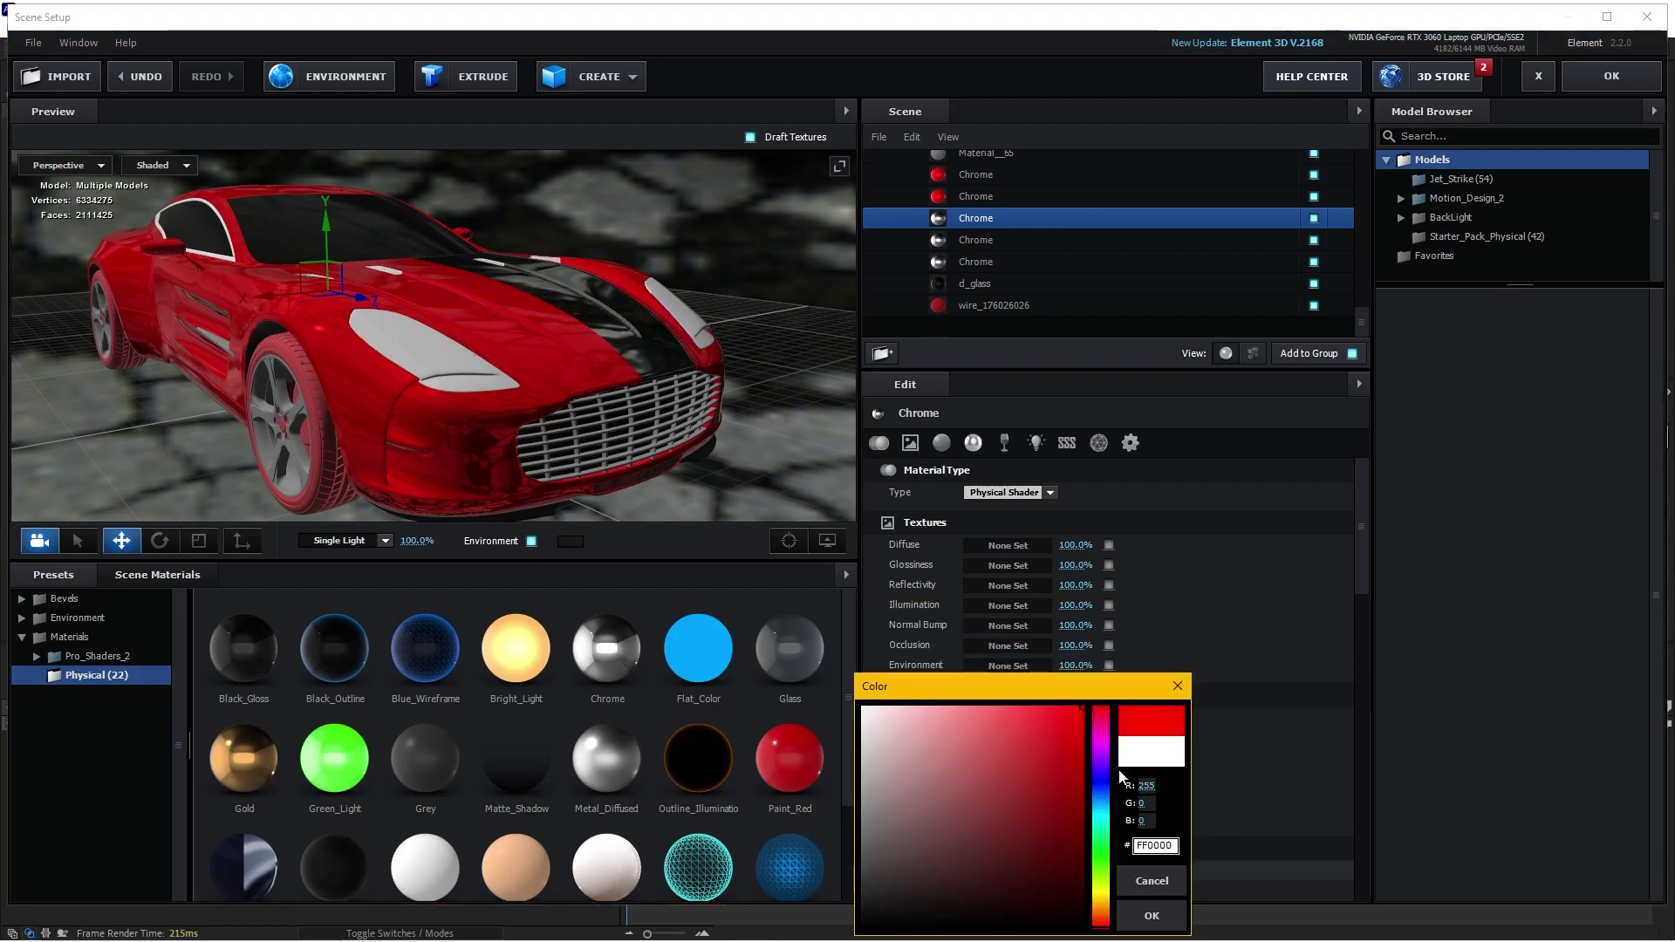
pyautogui.click(1152, 916)
pyautogui.click(986, 240)
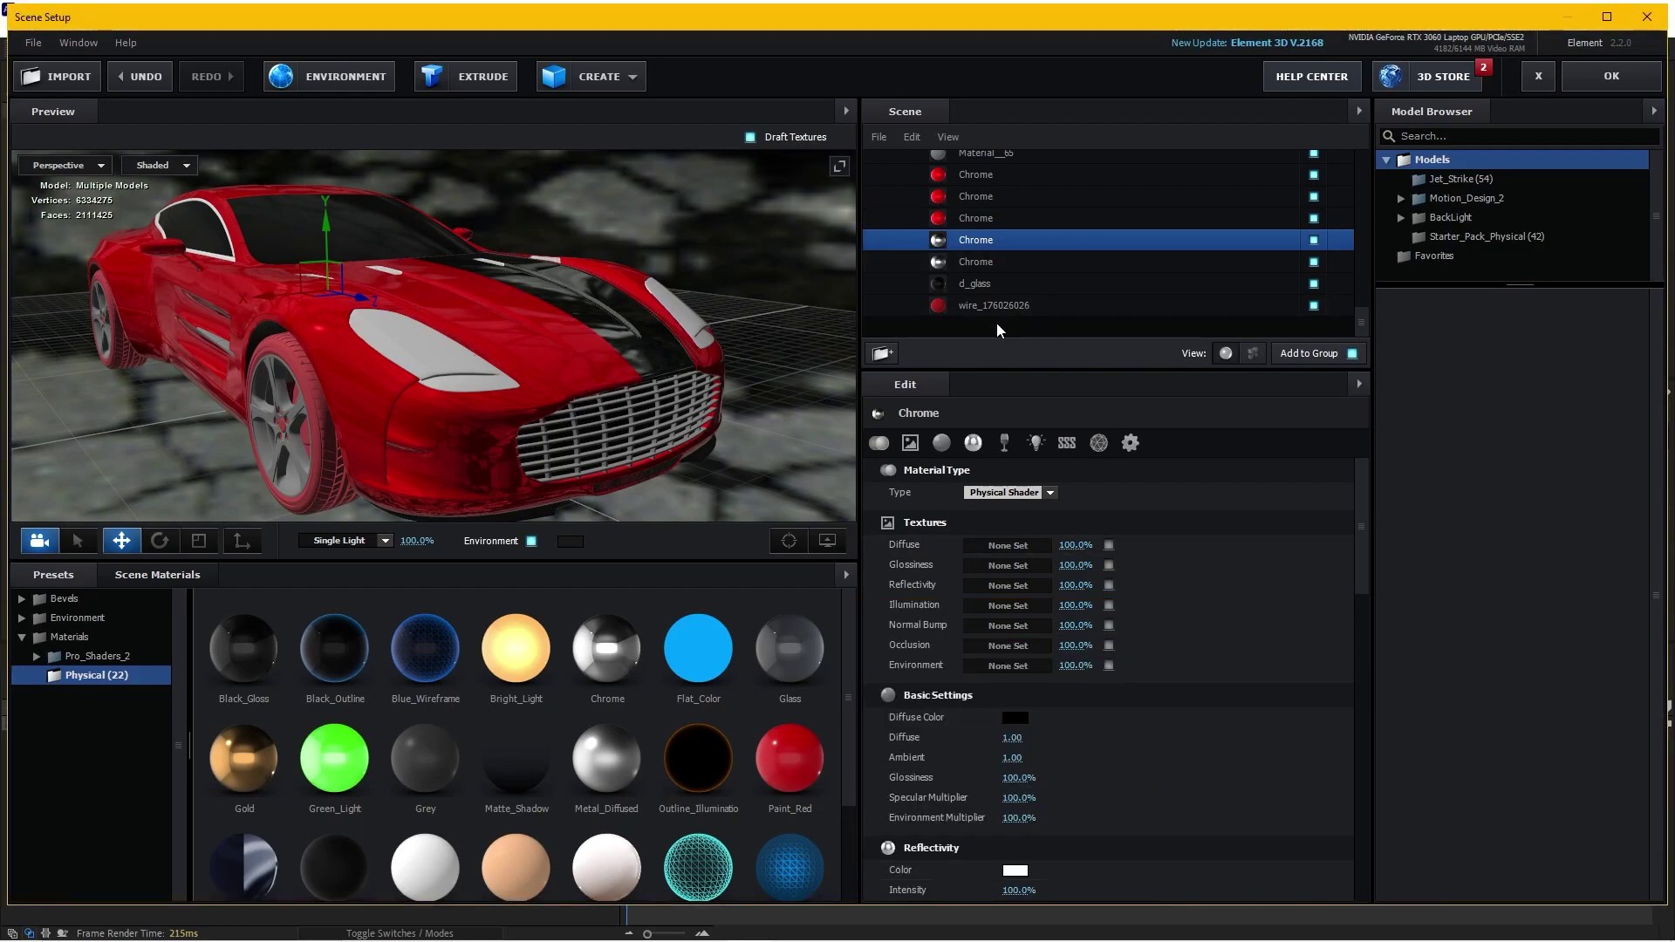
pyautogui.click(1015, 719)
pyautogui.click(1151, 843)
pyautogui.click(1014, 868)
pyautogui.click(1137, 910)
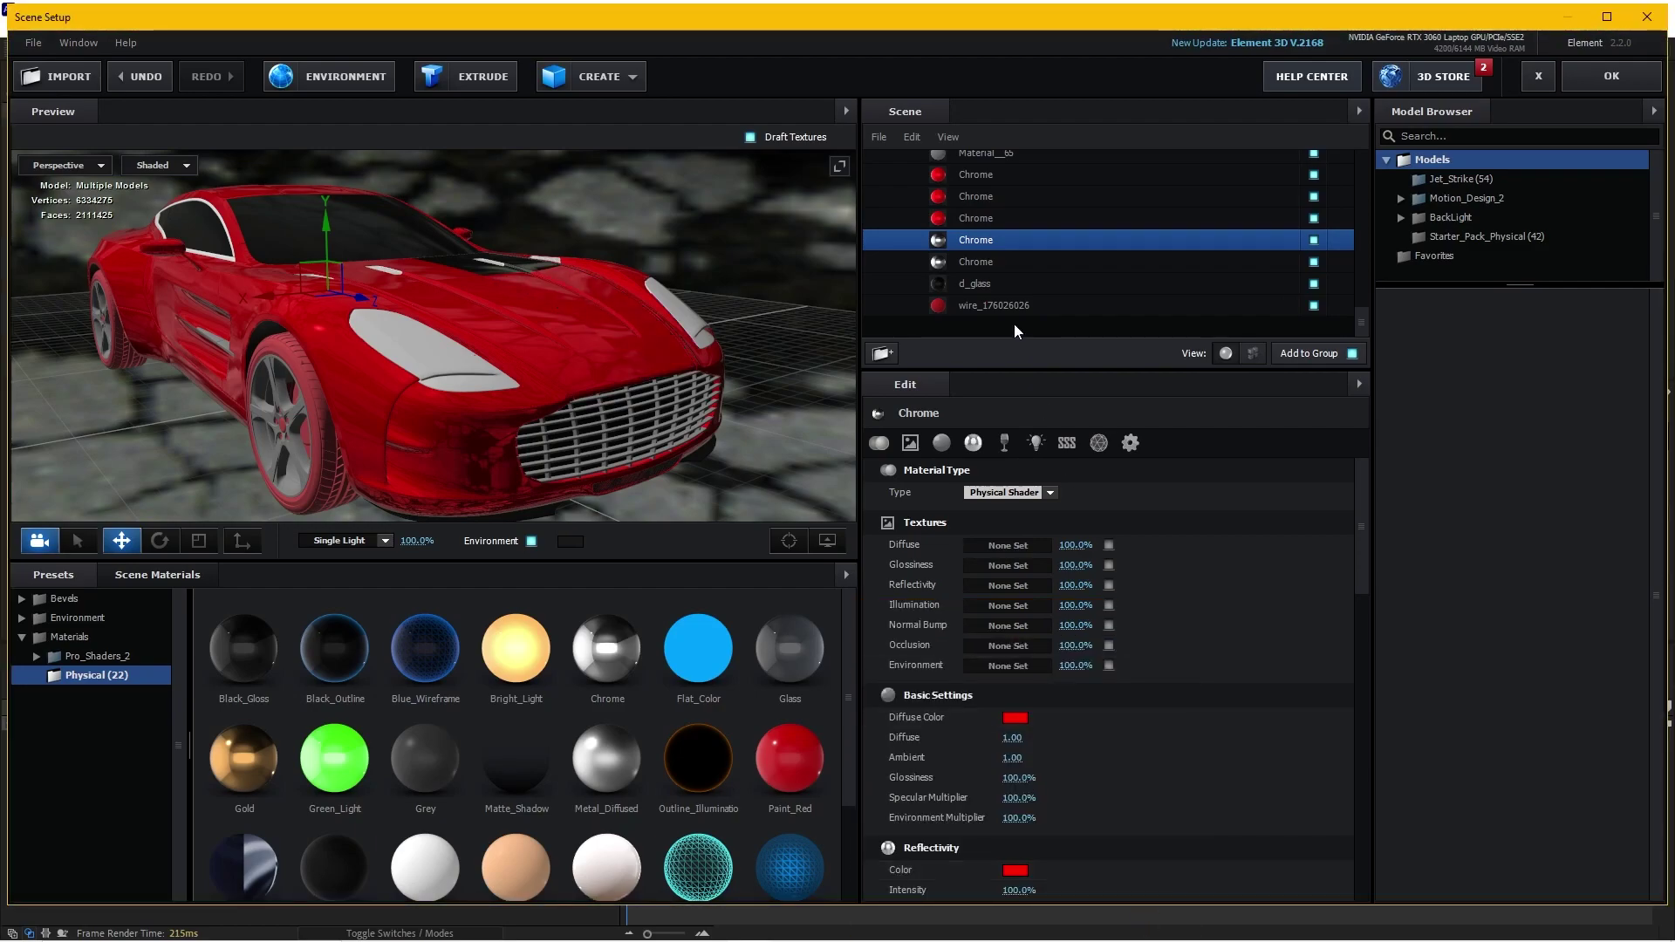
# Make the last Chrome material's diffuse and reflectivity colours red FF0000
pyautogui.click(989, 258)
pyautogui.click(1017, 719)
pyautogui.click(1078, 642)
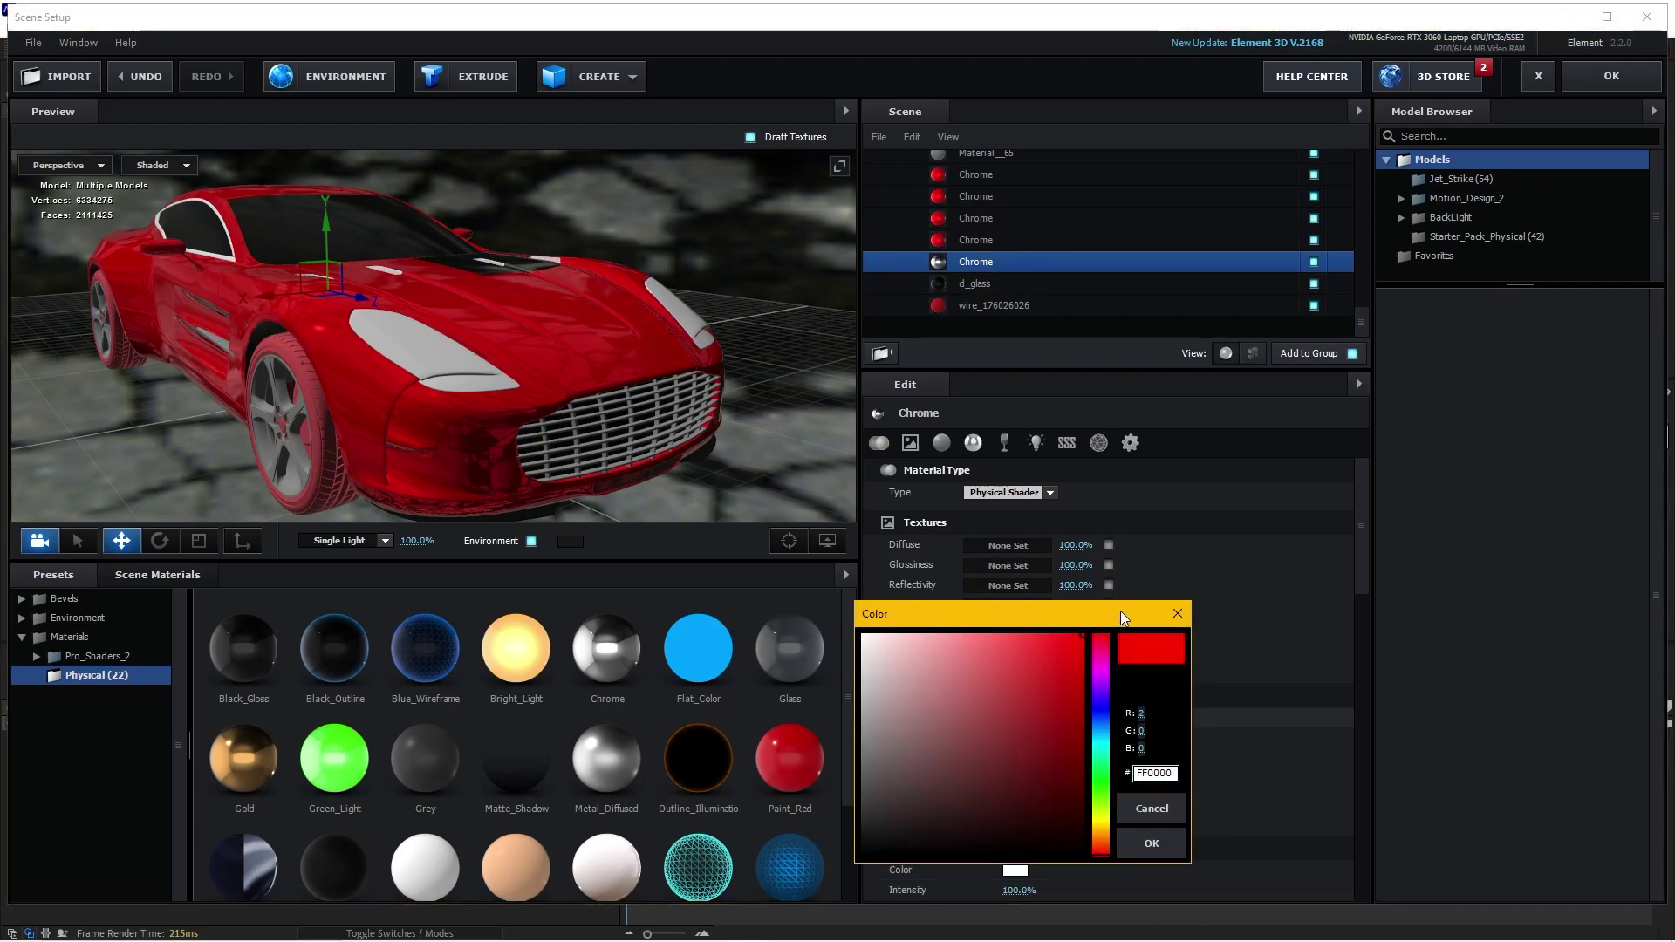
pyautogui.click(1152, 843)
pyautogui.click(1059, 726)
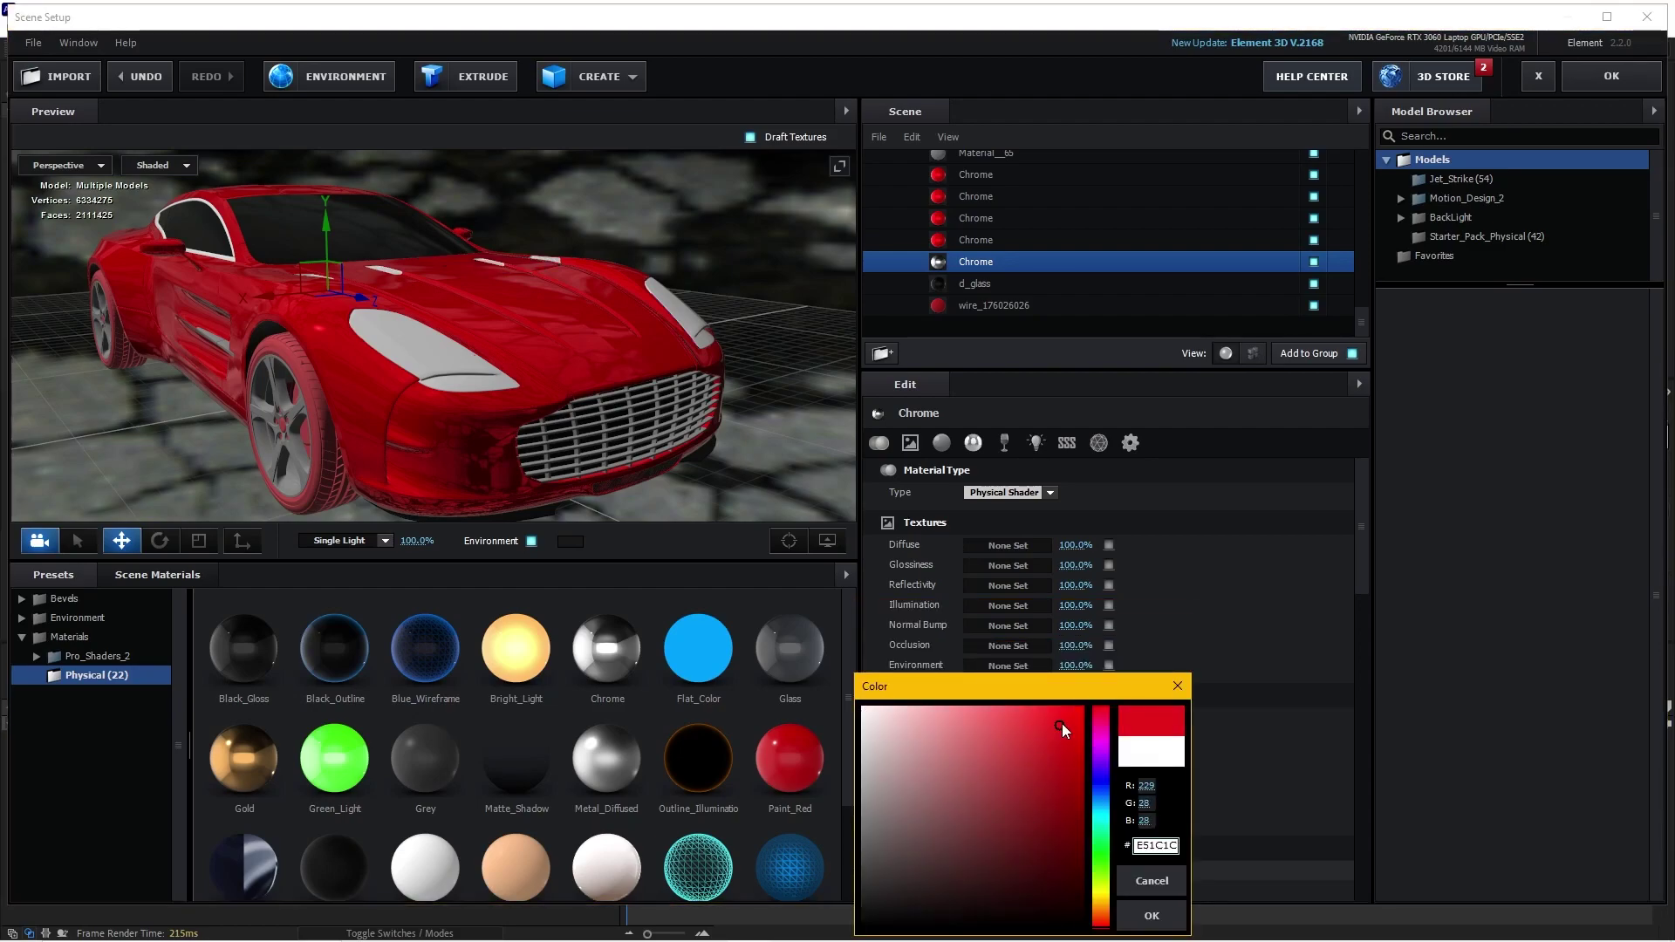
pyautogui.click(1126, 918)
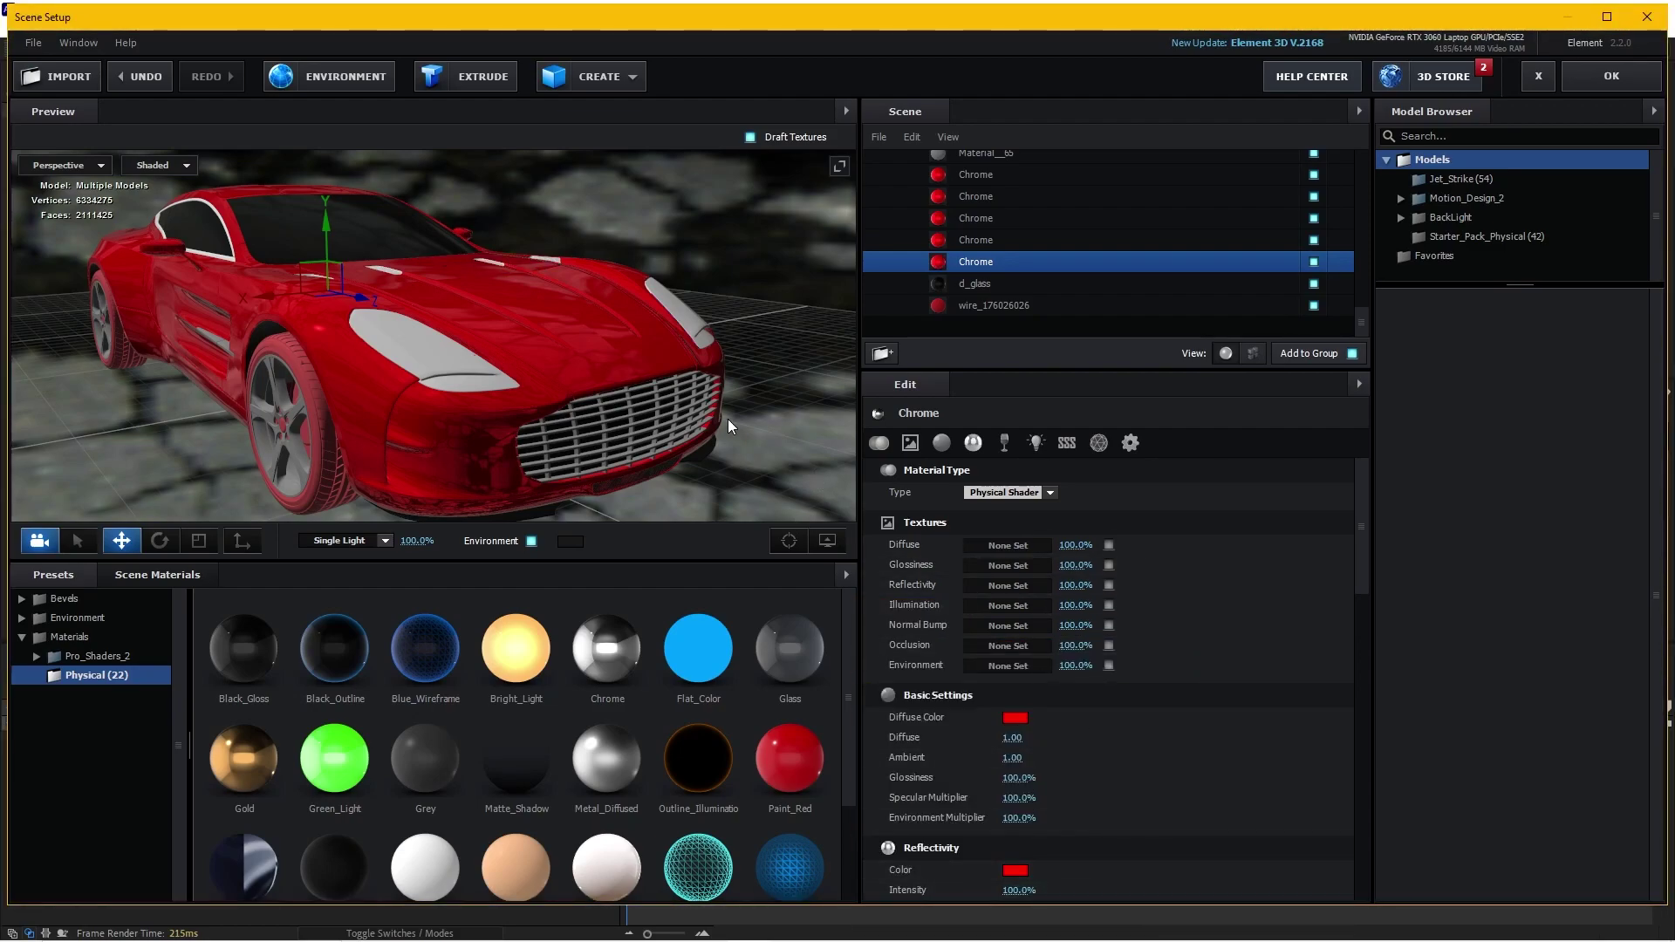
pyautogui.moveTo(631, 447)
pyautogui.mouseDown()
pyautogui.moveTo(511, 443)
pyautogui.moveTo(670, 322)
pyautogui.moveTo(619, 453)
pyautogui.mouseUp()
# Select the wire_224086086 material under car_002 at the top of the Scene list
pyautogui.scroll(5, 1045, 233)
pyautogui.scroll(5, 1048, 232)
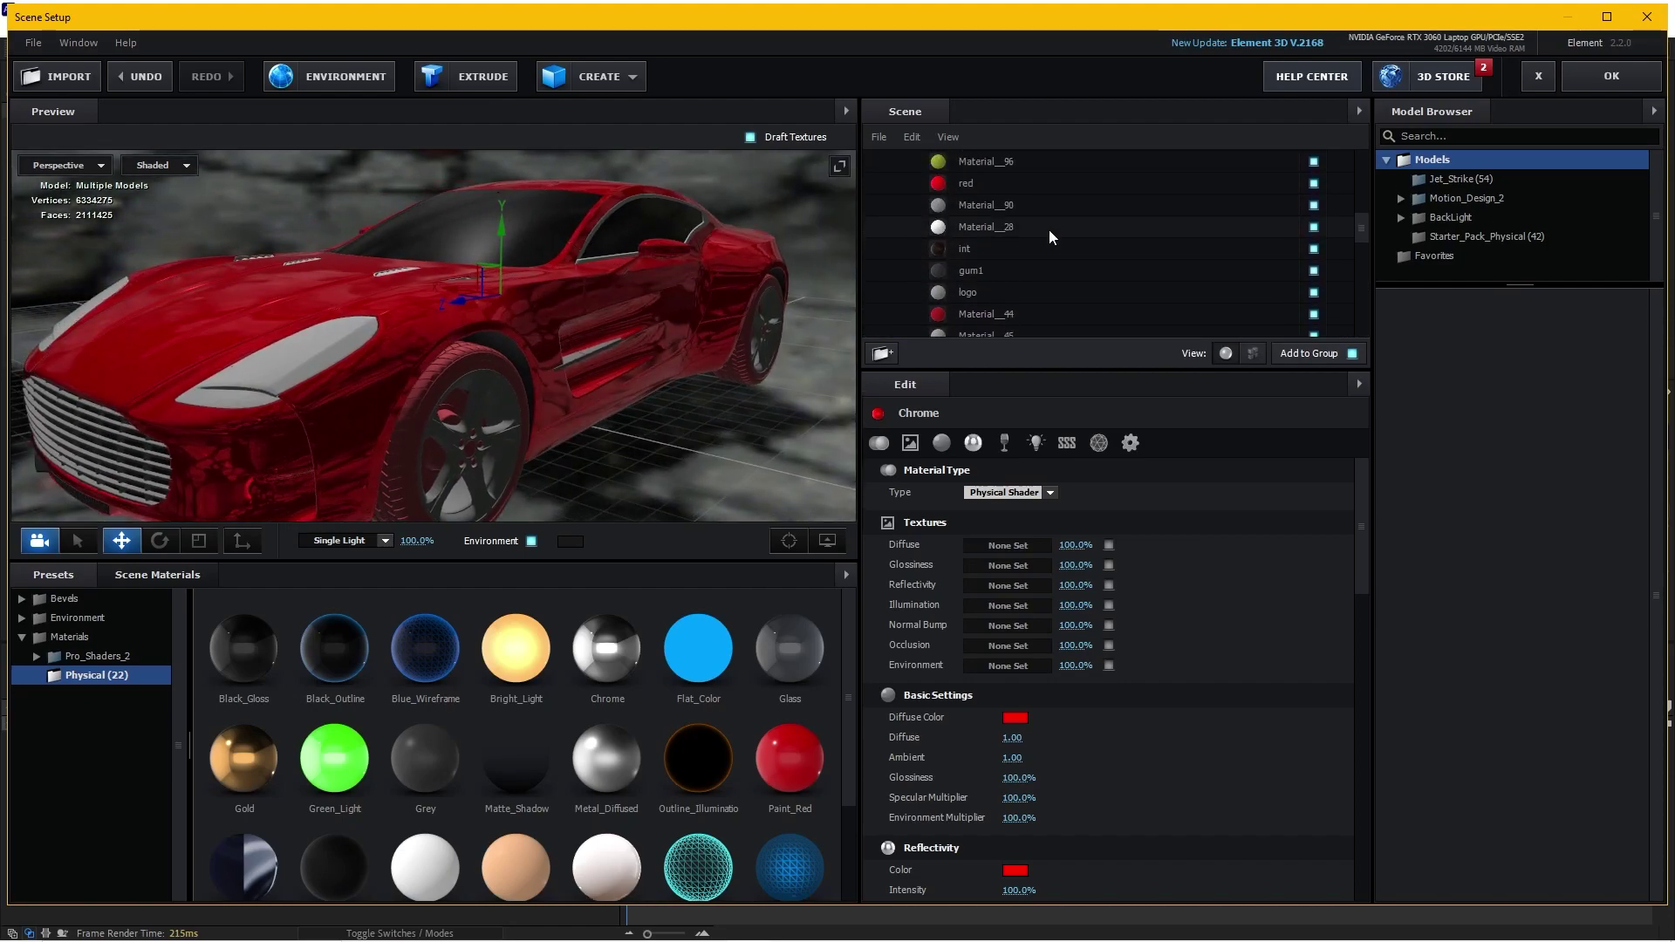
pyautogui.scroll(3, 1049, 228)
pyautogui.scroll(5, 1049, 229)
pyautogui.scroll(5, 1049, 228)
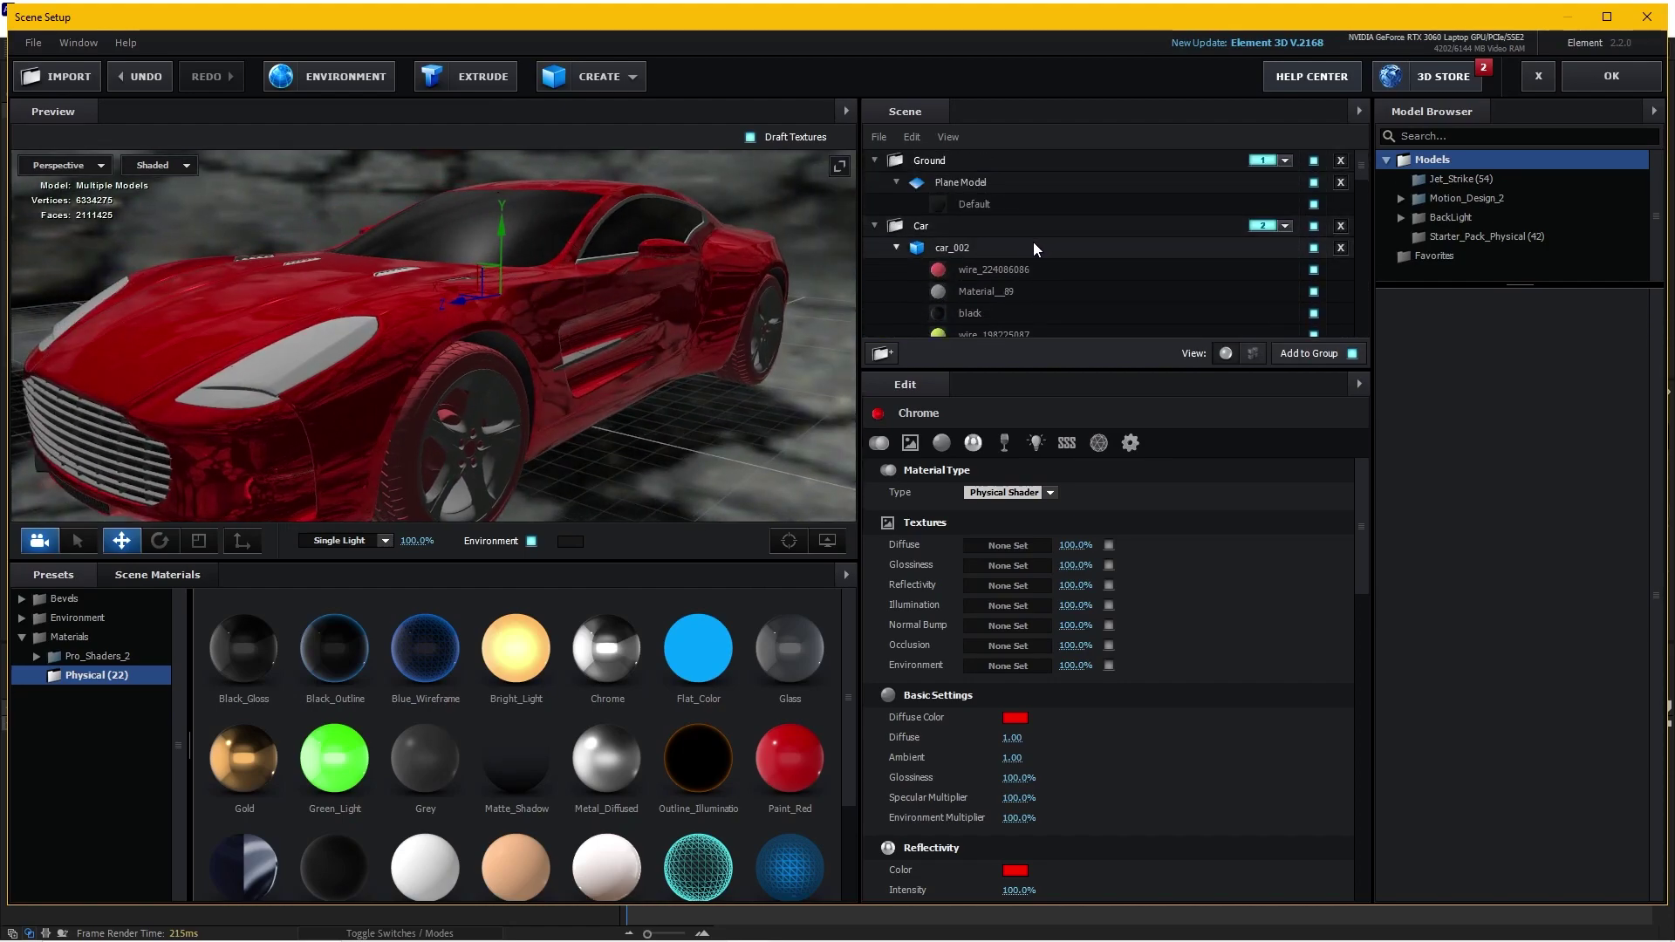
pyautogui.click(979, 270)
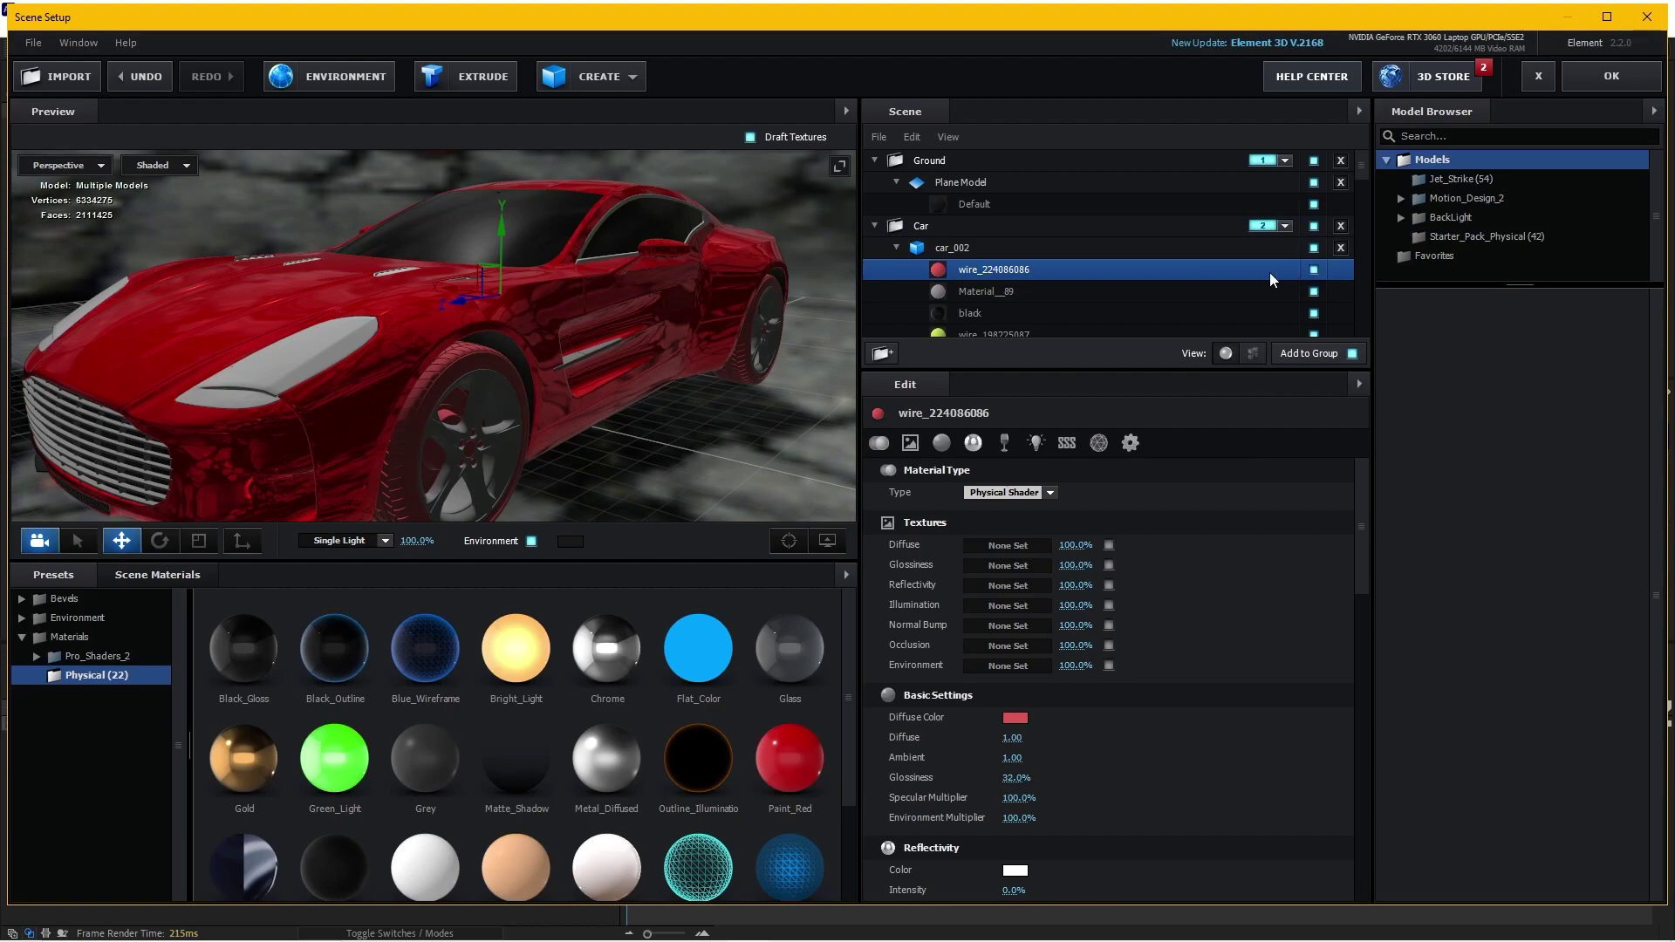
pyautogui.scroll(-3, 1138, 276)
pyautogui.scroll(-2, 993, 278)
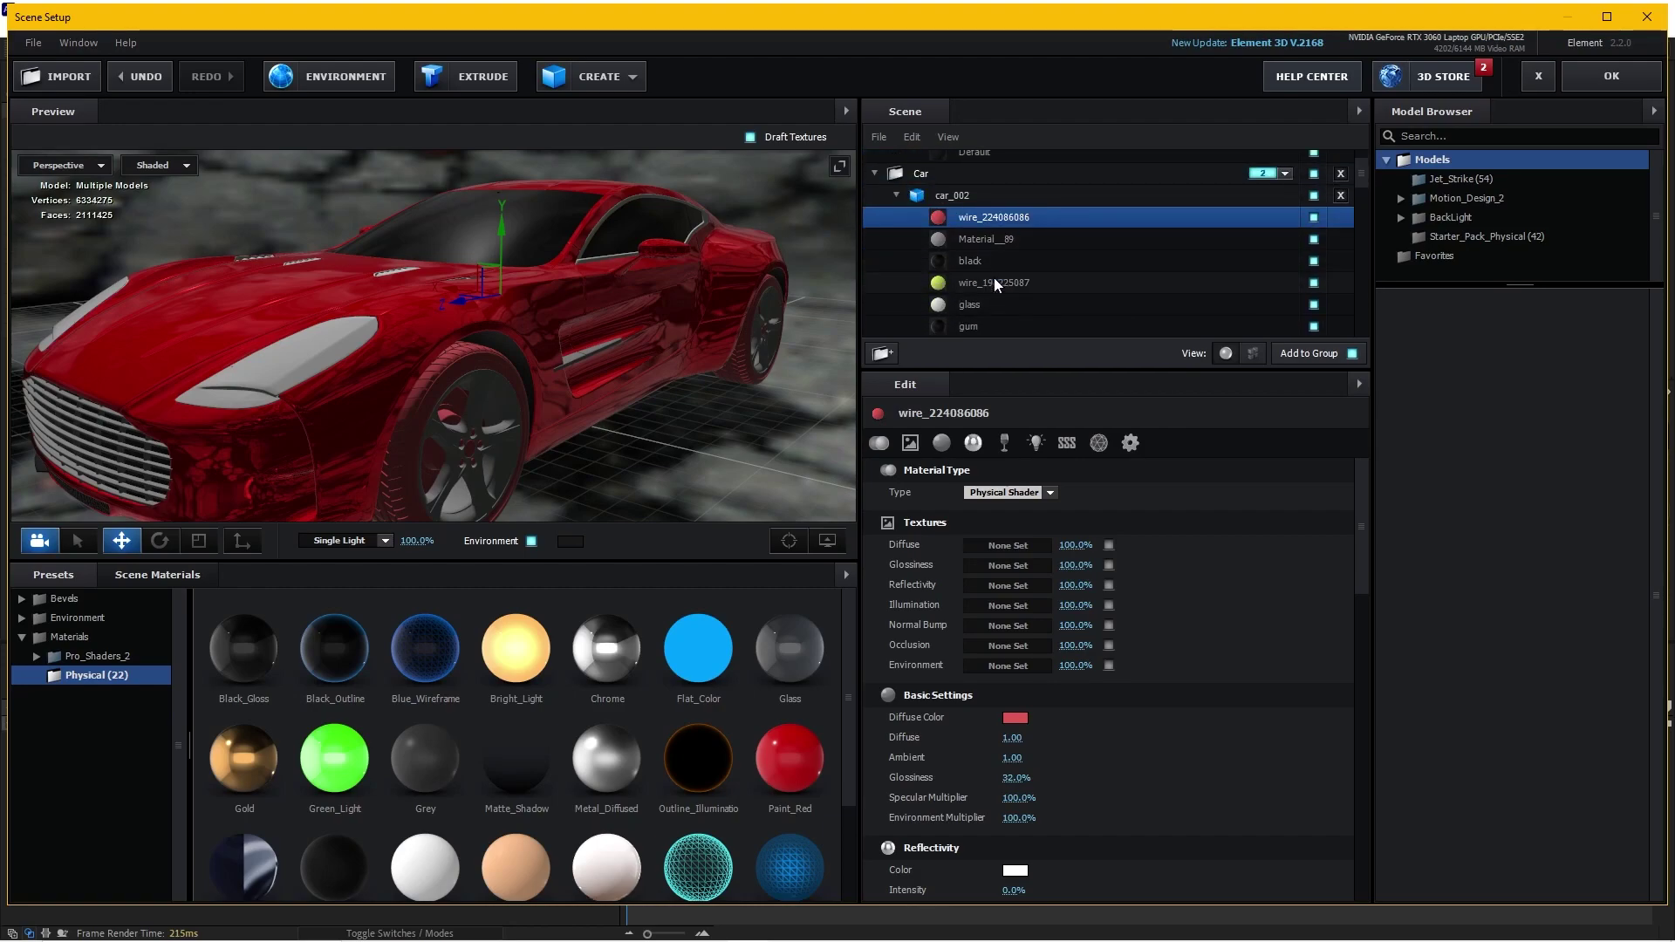
pyautogui.moveTo(667, 349); pyautogui.dragTo(644, 306)
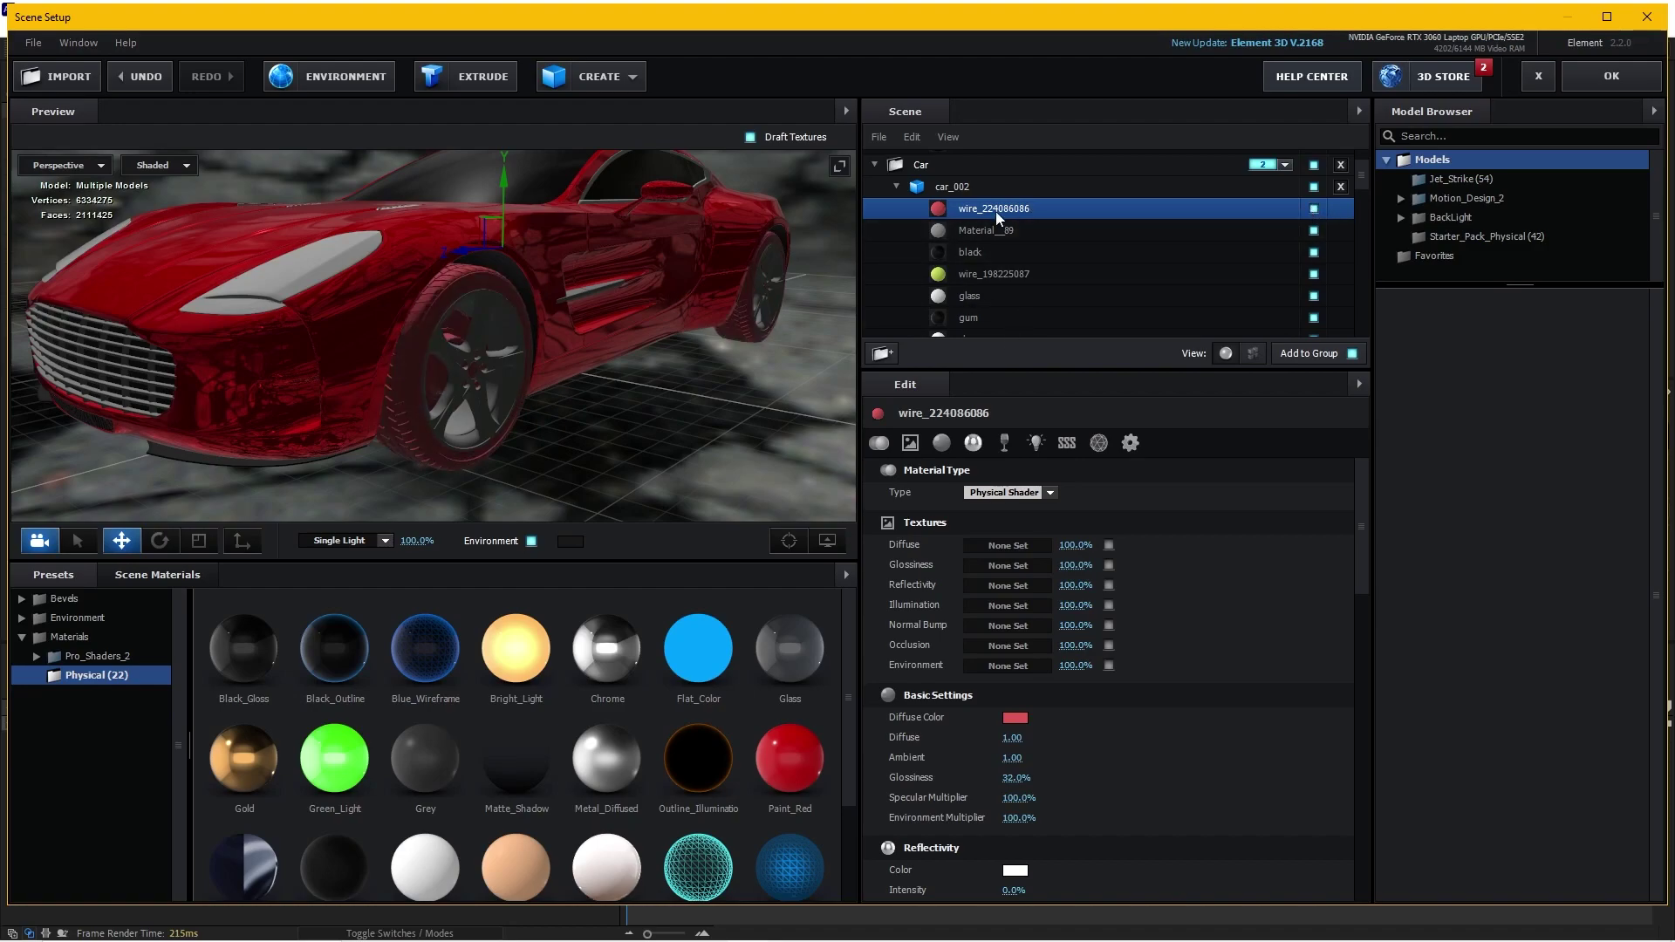
# Set wire_224086086's diffuse colour to black 000000 and Specular Multiplier to 0%
pyautogui.click(1014, 719)
pyautogui.click(1143, 843)
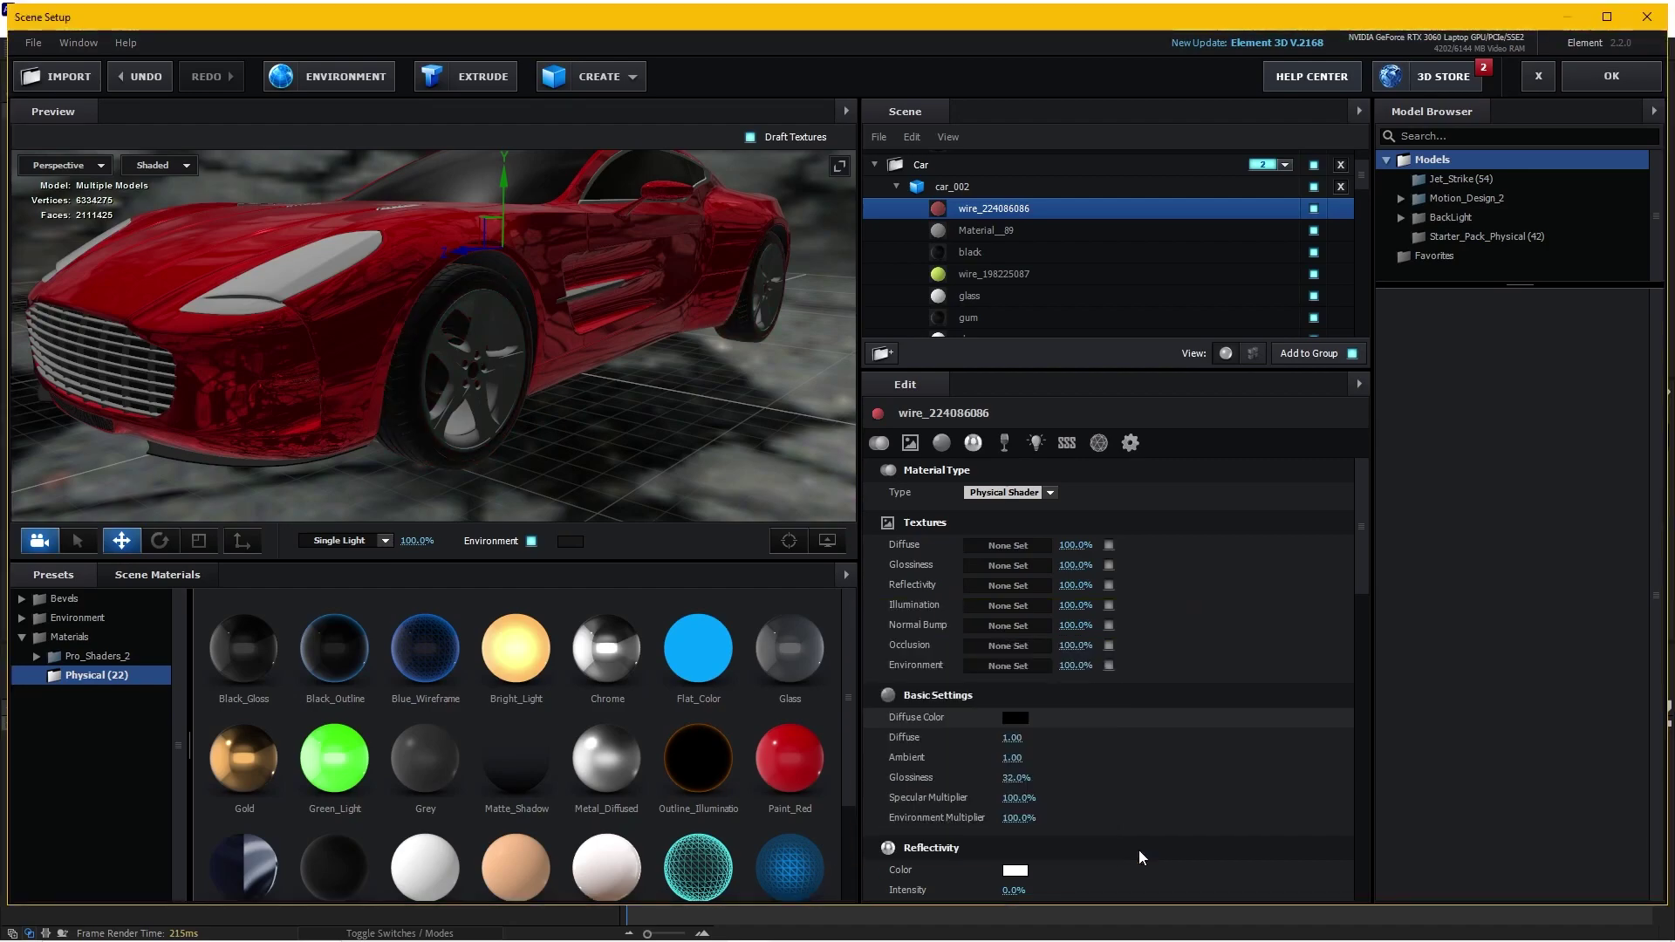
pyautogui.scroll(-3, 1081, 736)
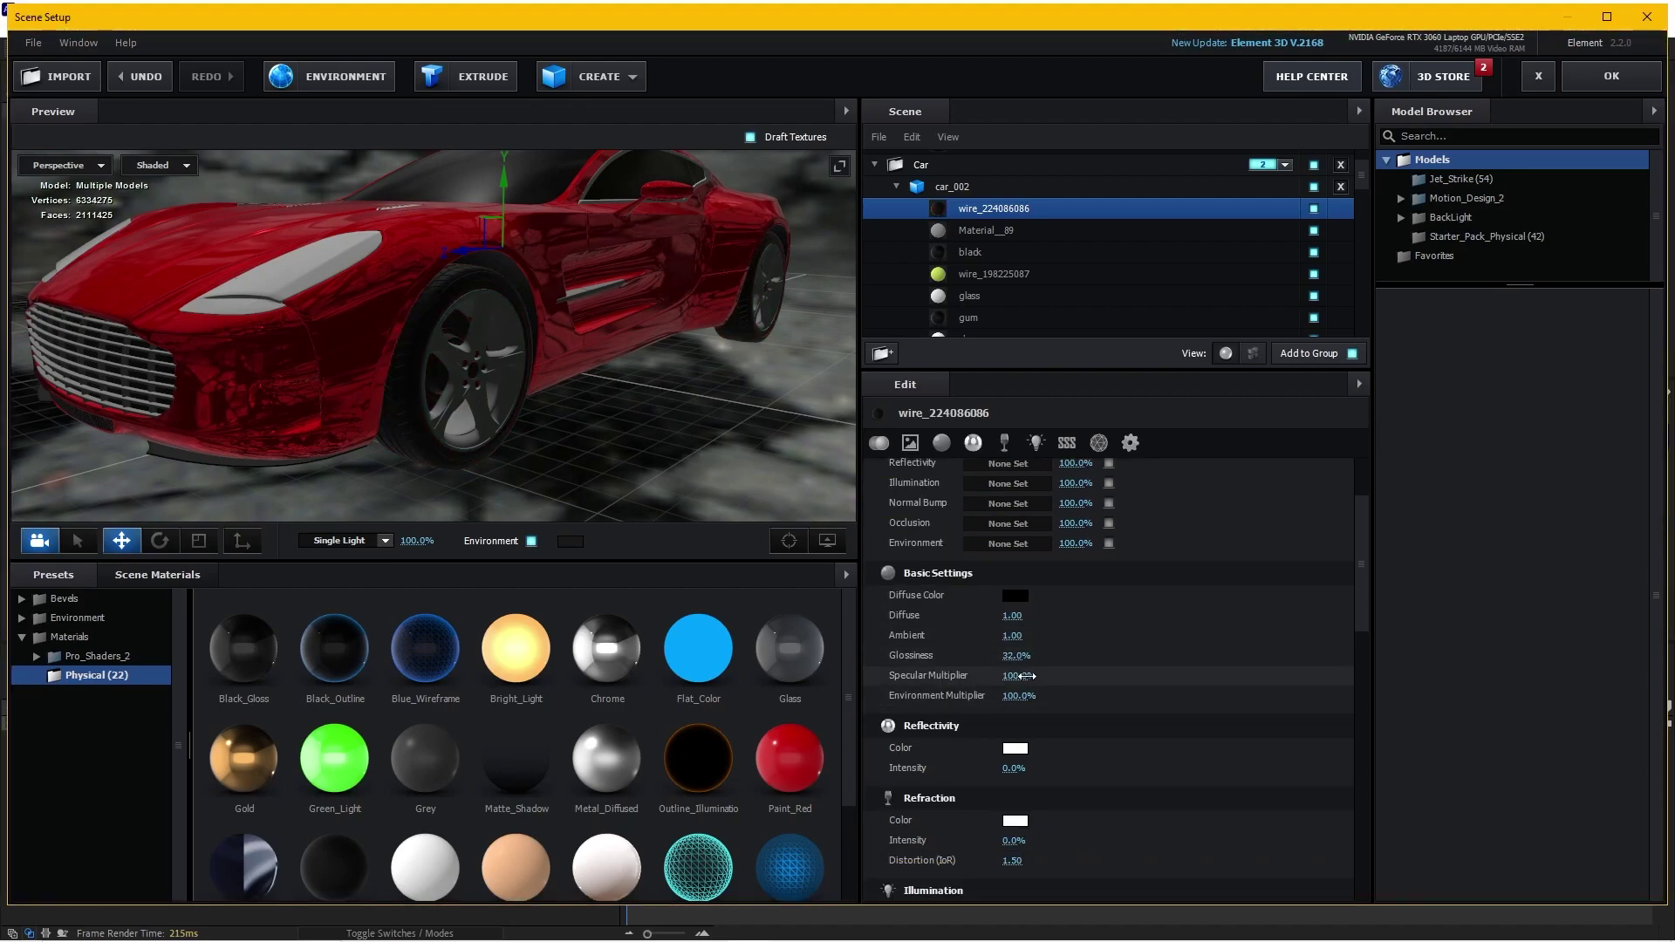
pyautogui.moveTo(1017, 675); pyautogui.dragTo(951, 677)
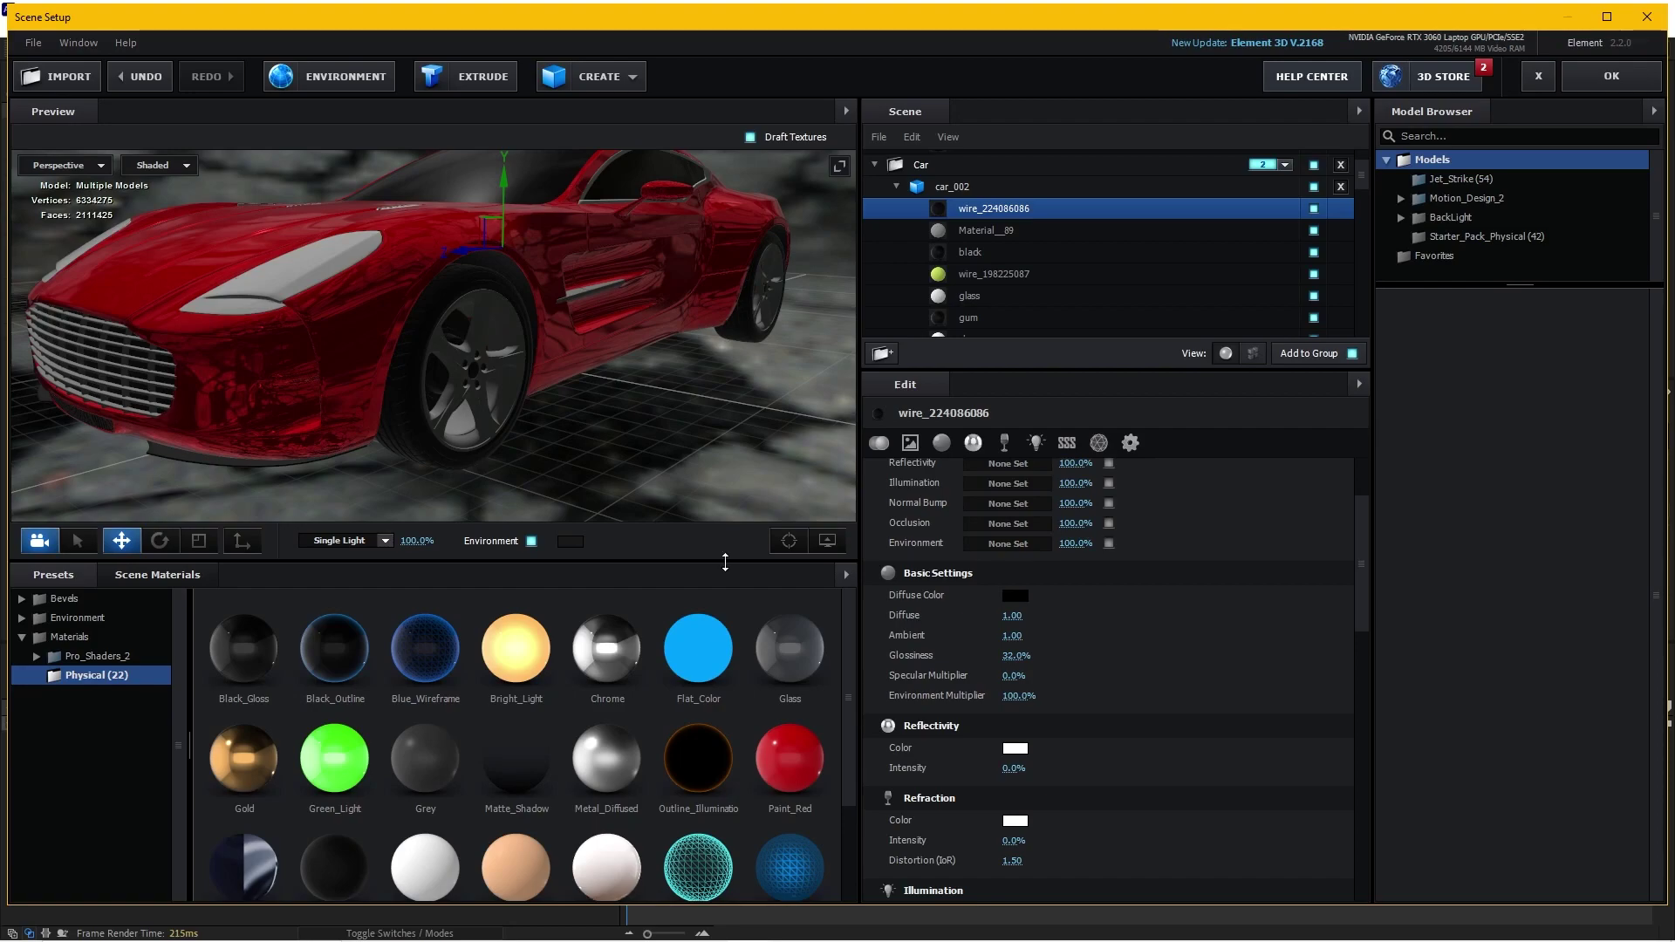
# Apply the Chrome material to the front wheel rim and the grille
pyautogui.moveTo(590, 412)
pyautogui.mouseDown()
pyautogui.moveTo(750, 472)
pyautogui.moveTo(442, 309)
pyautogui.mouseUp()
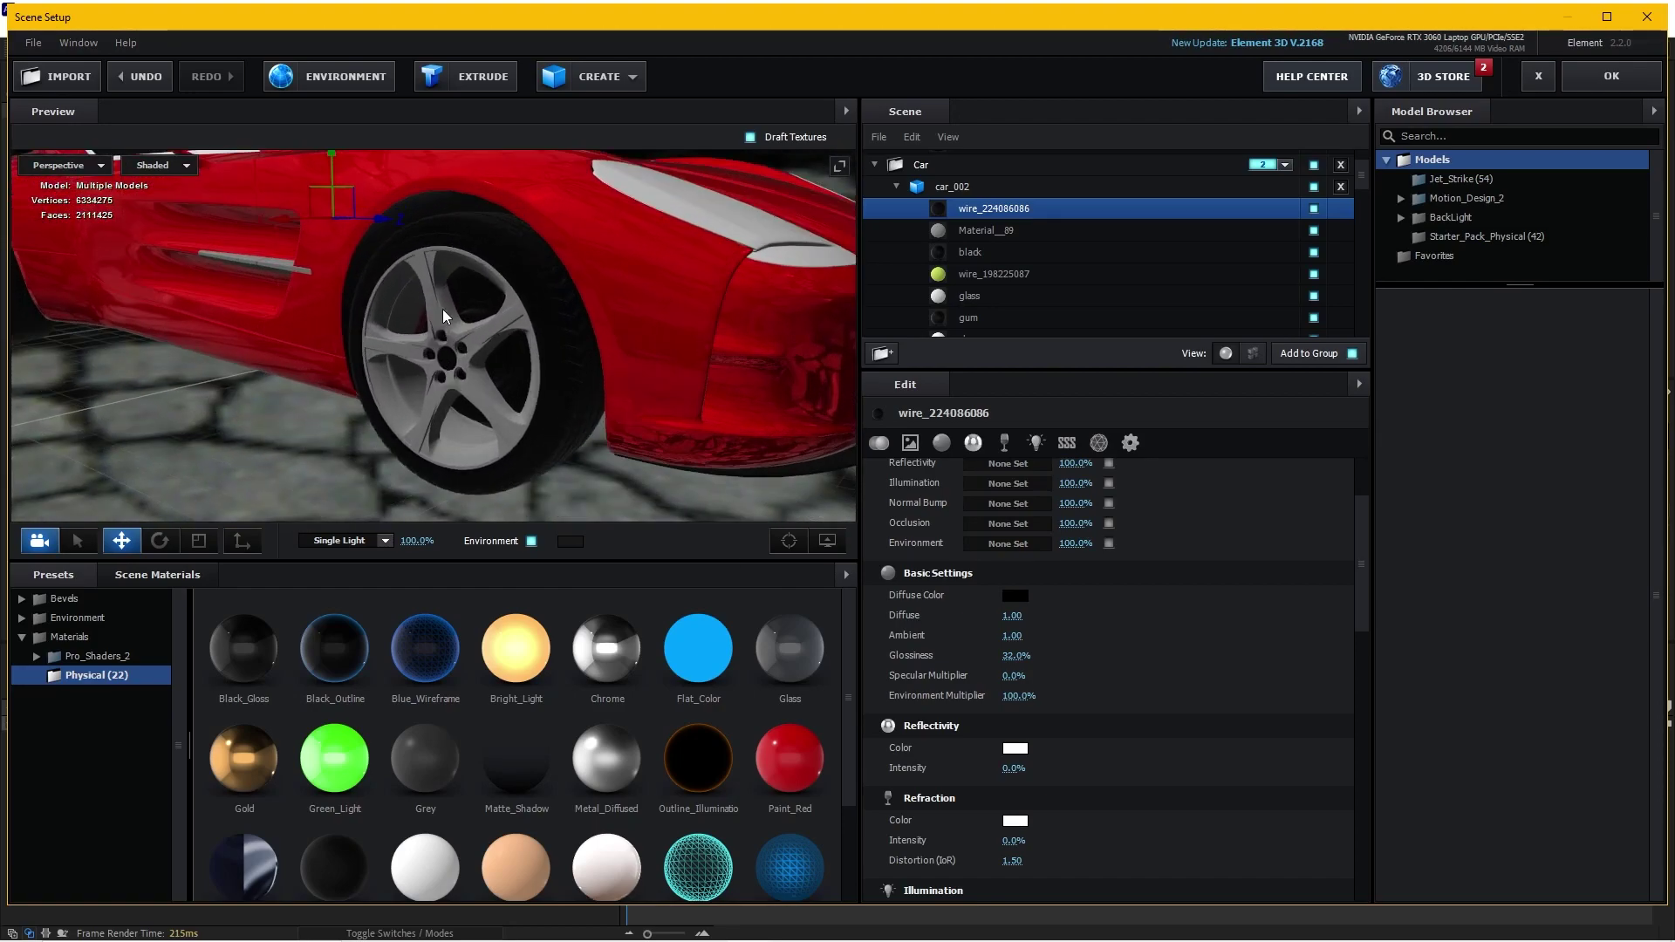
pyautogui.scroll(2, 462, 359)
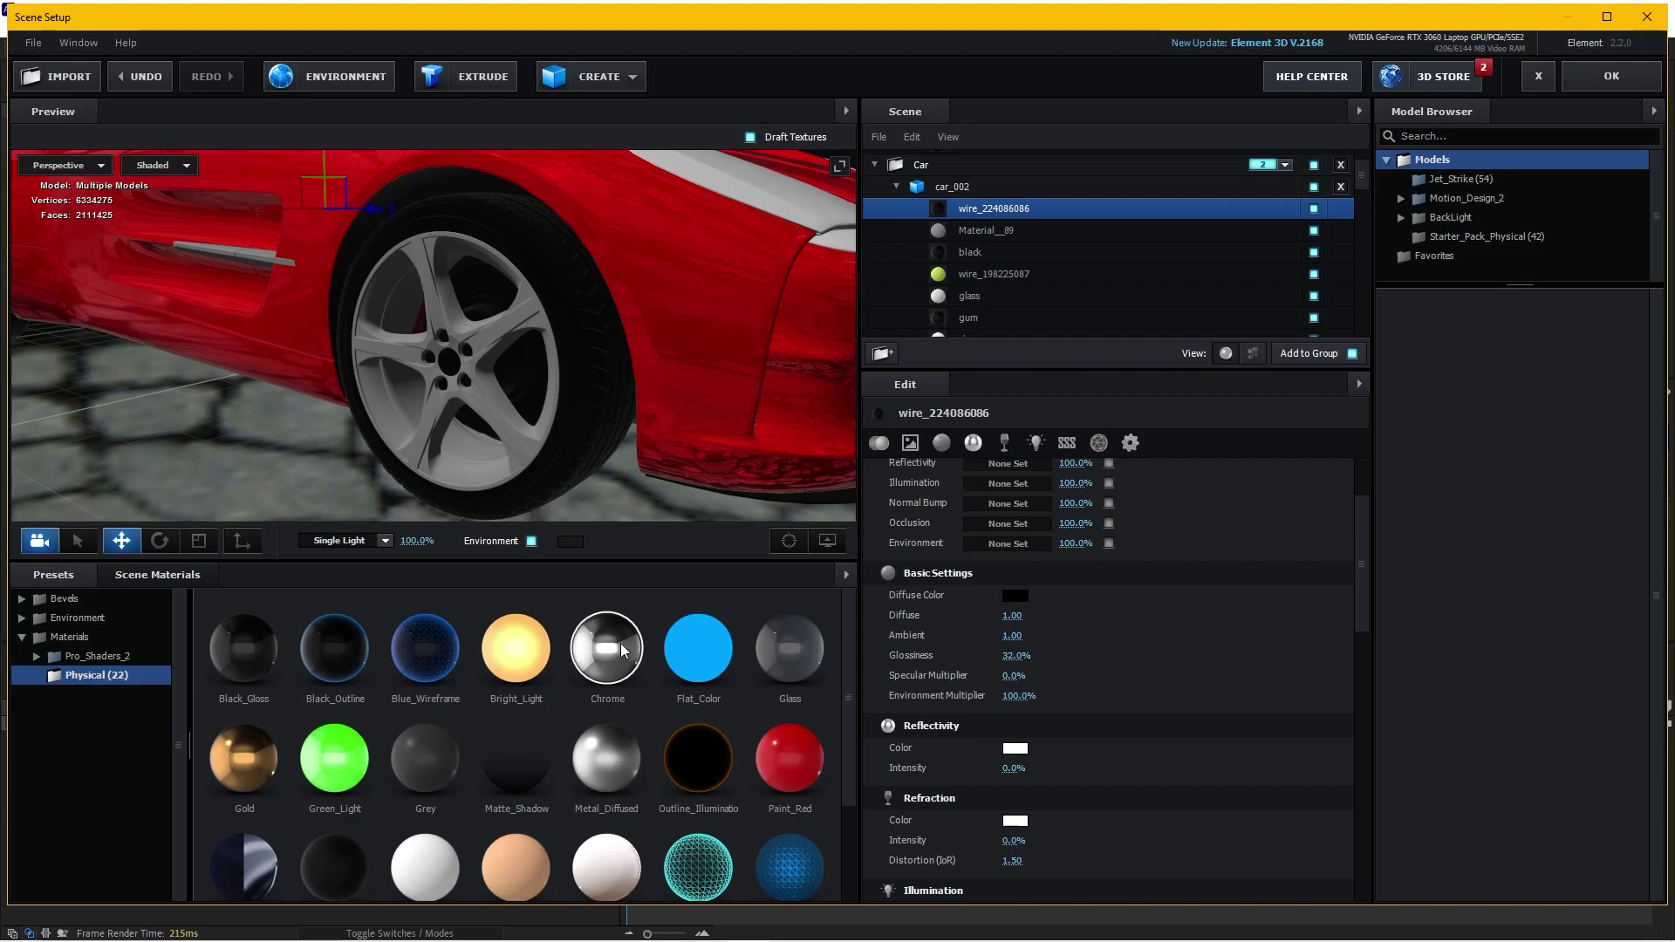
pyautogui.moveTo(578, 672)
pyautogui.mouseDown()
pyautogui.moveTo(510, 431)
pyautogui.moveTo(200, 374)
pyautogui.moveTo(108, 391)
pyautogui.moveTo(201, 421)
pyautogui.moveTo(19, 406)
pyautogui.moveTo(502, 417)
pyautogui.moveTo(544, 434)
pyautogui.moveTo(468, 394)
pyautogui.moveTo(518, 401)
pyautogui.moveTo(511, 436)
pyautogui.moveTo(501, 410)
pyautogui.moveTo(623, 421)
pyautogui.moveTo(552, 389)
pyautogui.moveTo(595, 374)
pyautogui.moveTo(559, 349)
pyautogui.mouseUp()
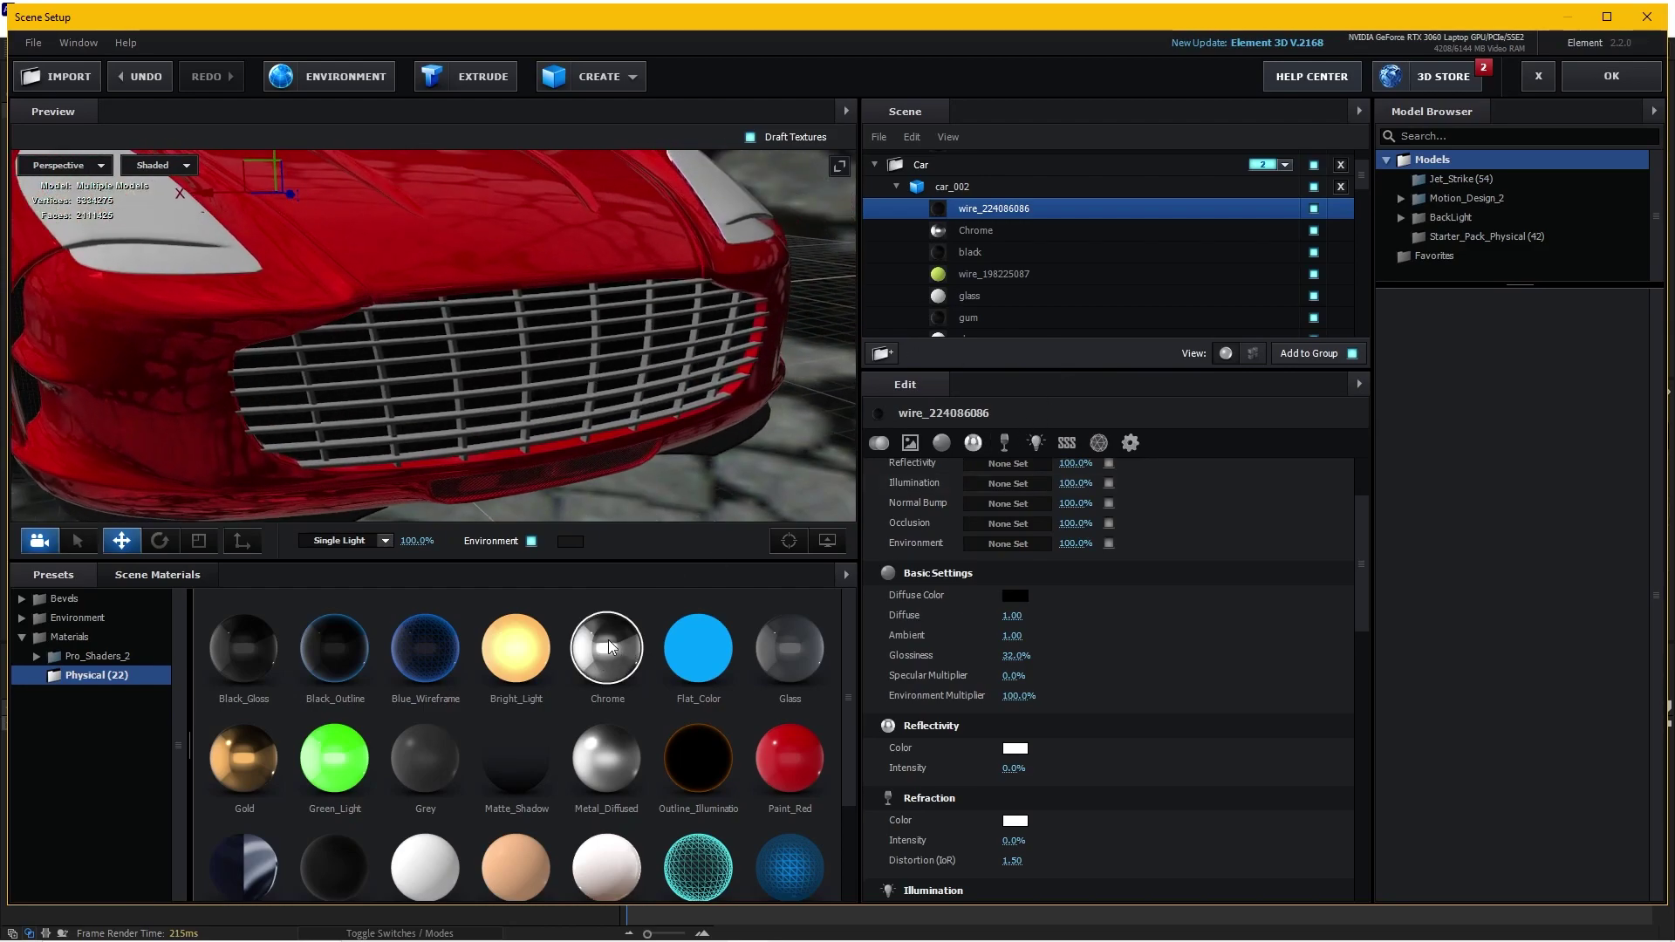
pyautogui.moveTo(609, 641); pyautogui.dragTo(590, 411)
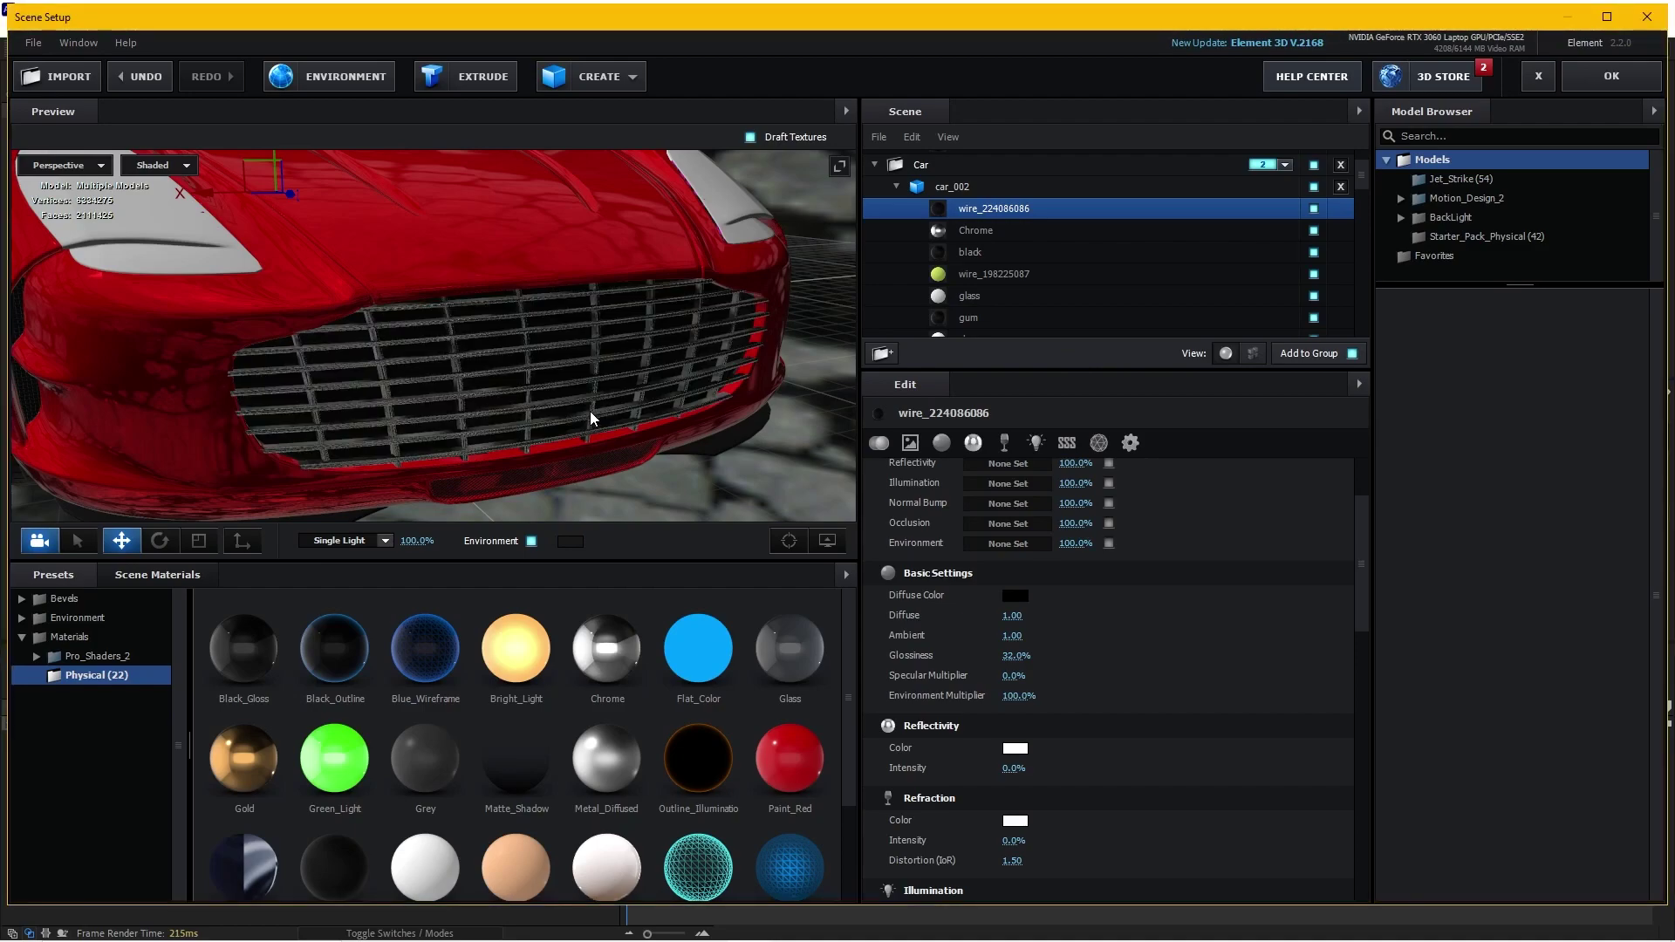
pyautogui.moveTo(317, 462)
pyautogui.mouseDown()
pyautogui.moveTo(416, 458)
pyautogui.moveTo(479, 430)
pyautogui.mouseUp()
pyautogui.moveTo(403, 369)
pyautogui.mouseDown()
pyautogui.moveTo(445, 406)
pyautogui.moveTo(559, 406)
pyautogui.moveTo(572, 356)
pyautogui.moveTo(571, 370)
pyautogui.moveTo(464, 360)
pyautogui.moveTo(427, 385)
pyautogui.mouseUp()
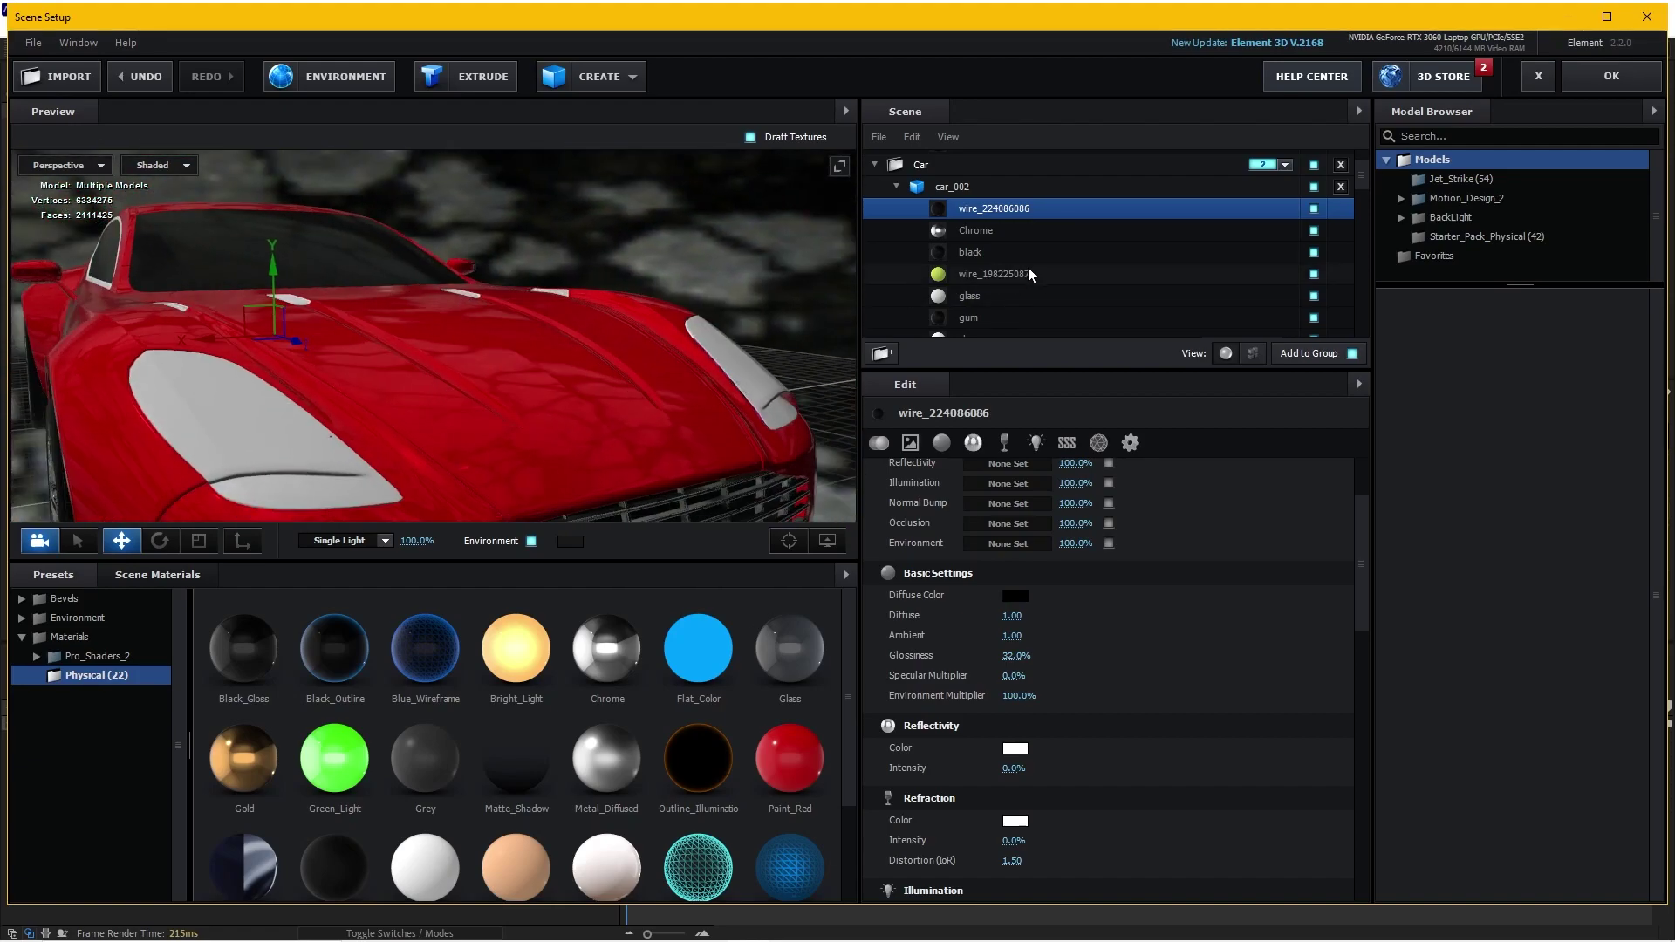
pyautogui.scroll(-3, 1030, 266)
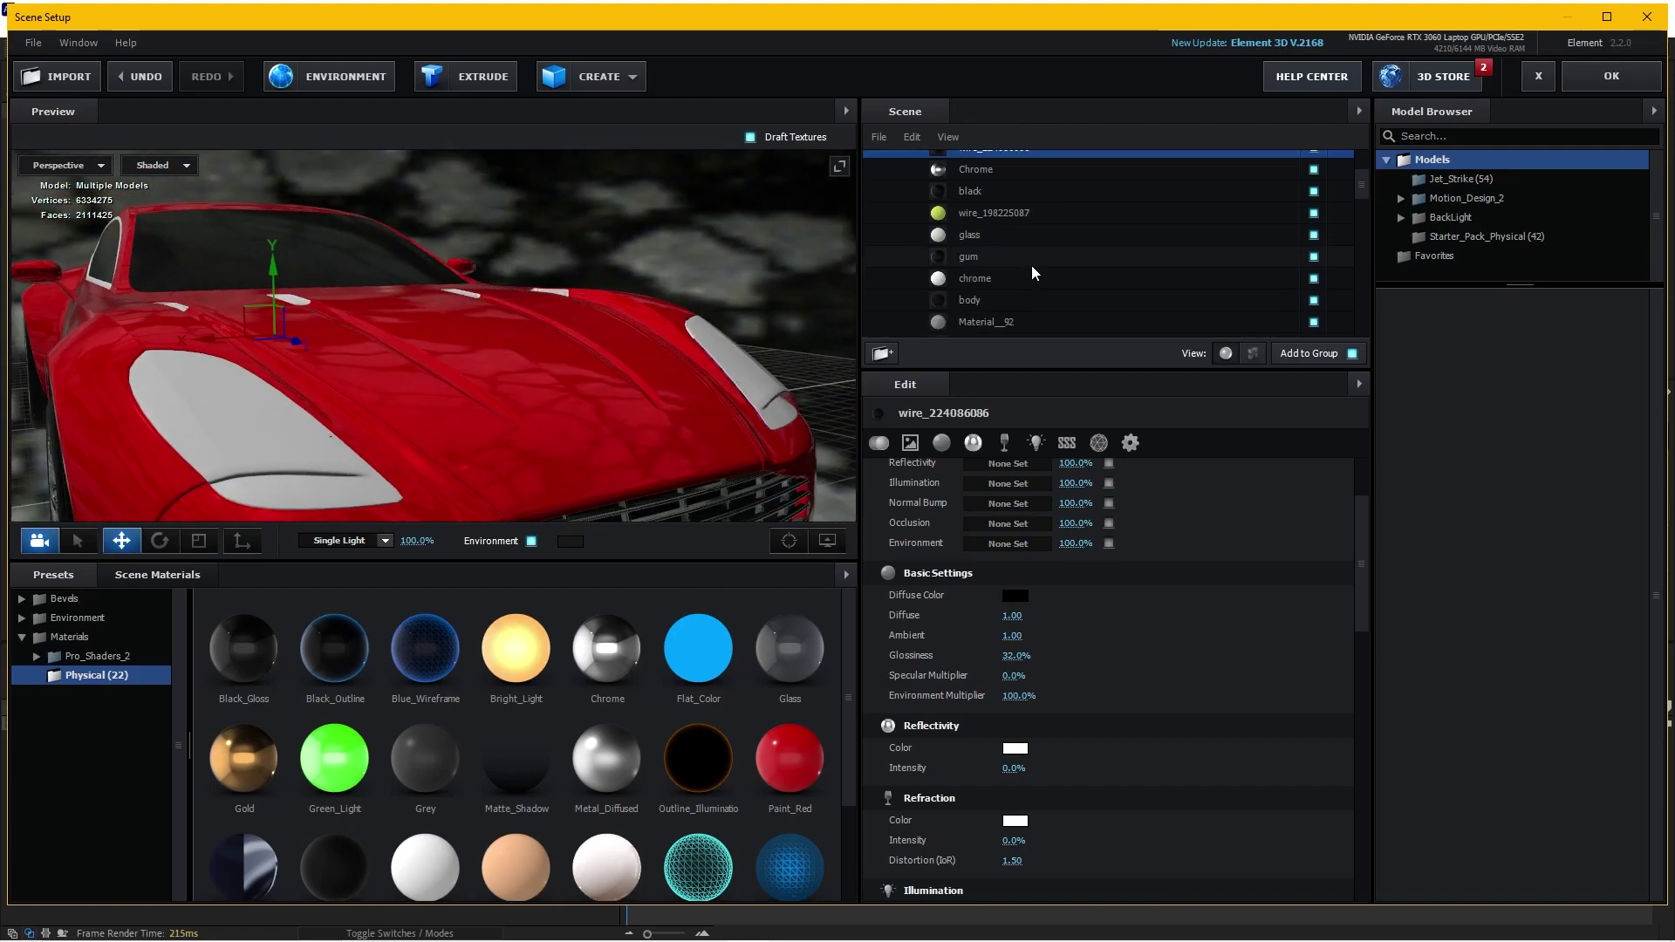
# Set the headlight glass Force Opacity to 6% and drag Chrome onto the headlight
pyautogui.click(972, 238)
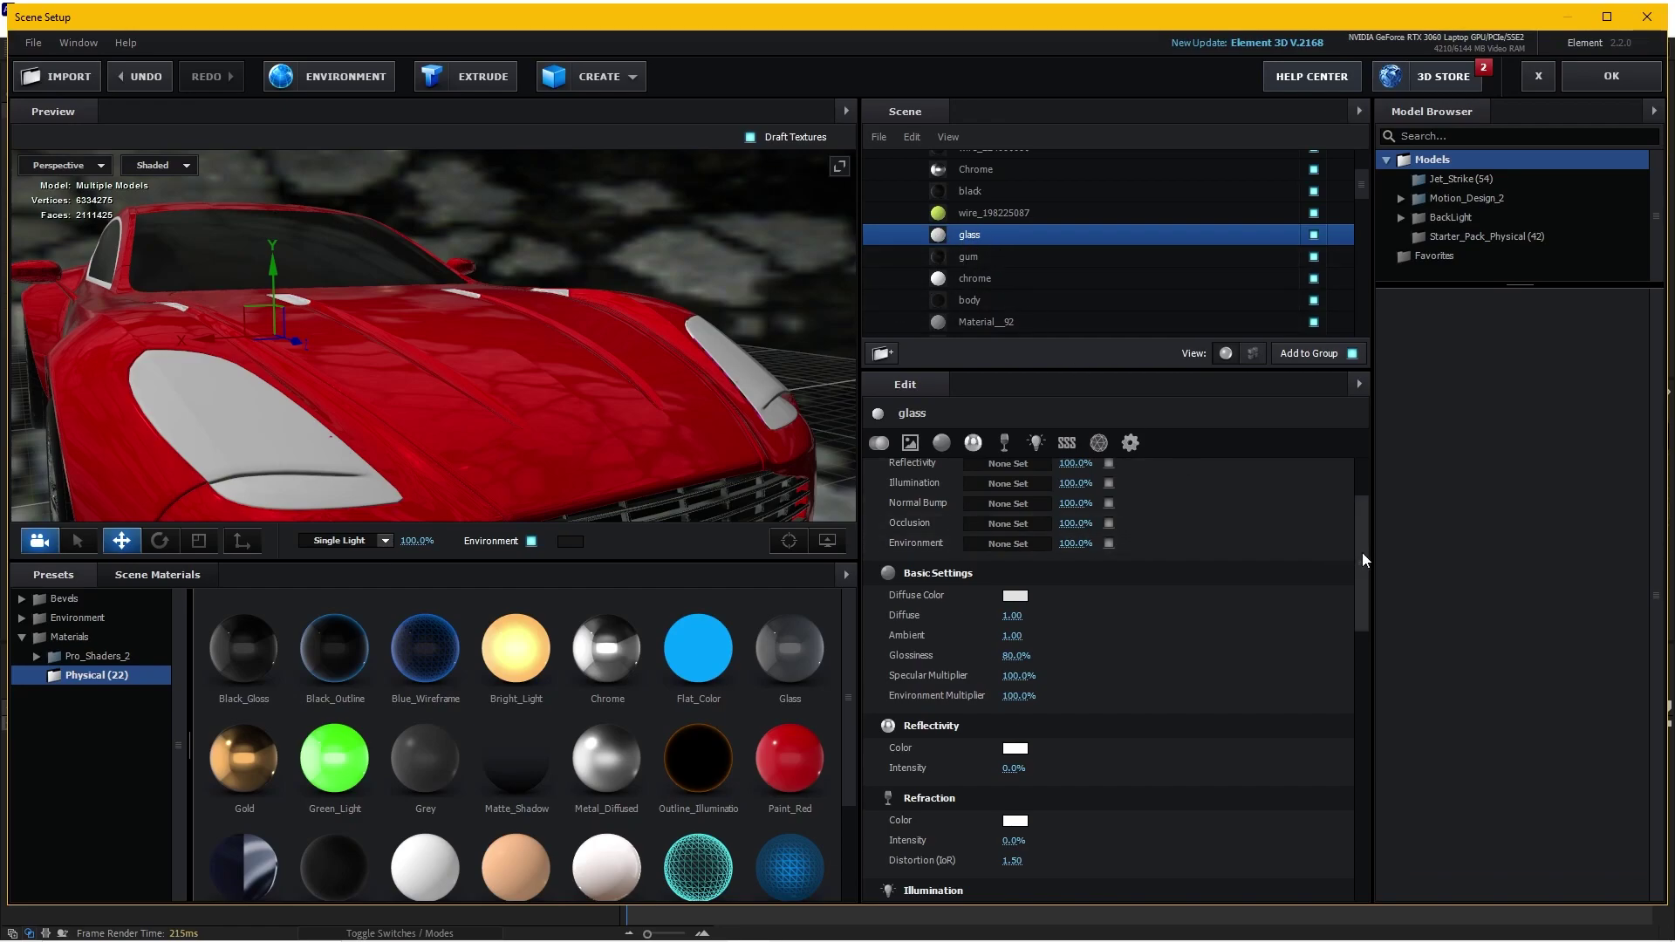
pyautogui.moveTo(1366, 558); pyautogui.dragTo(1354, 841)
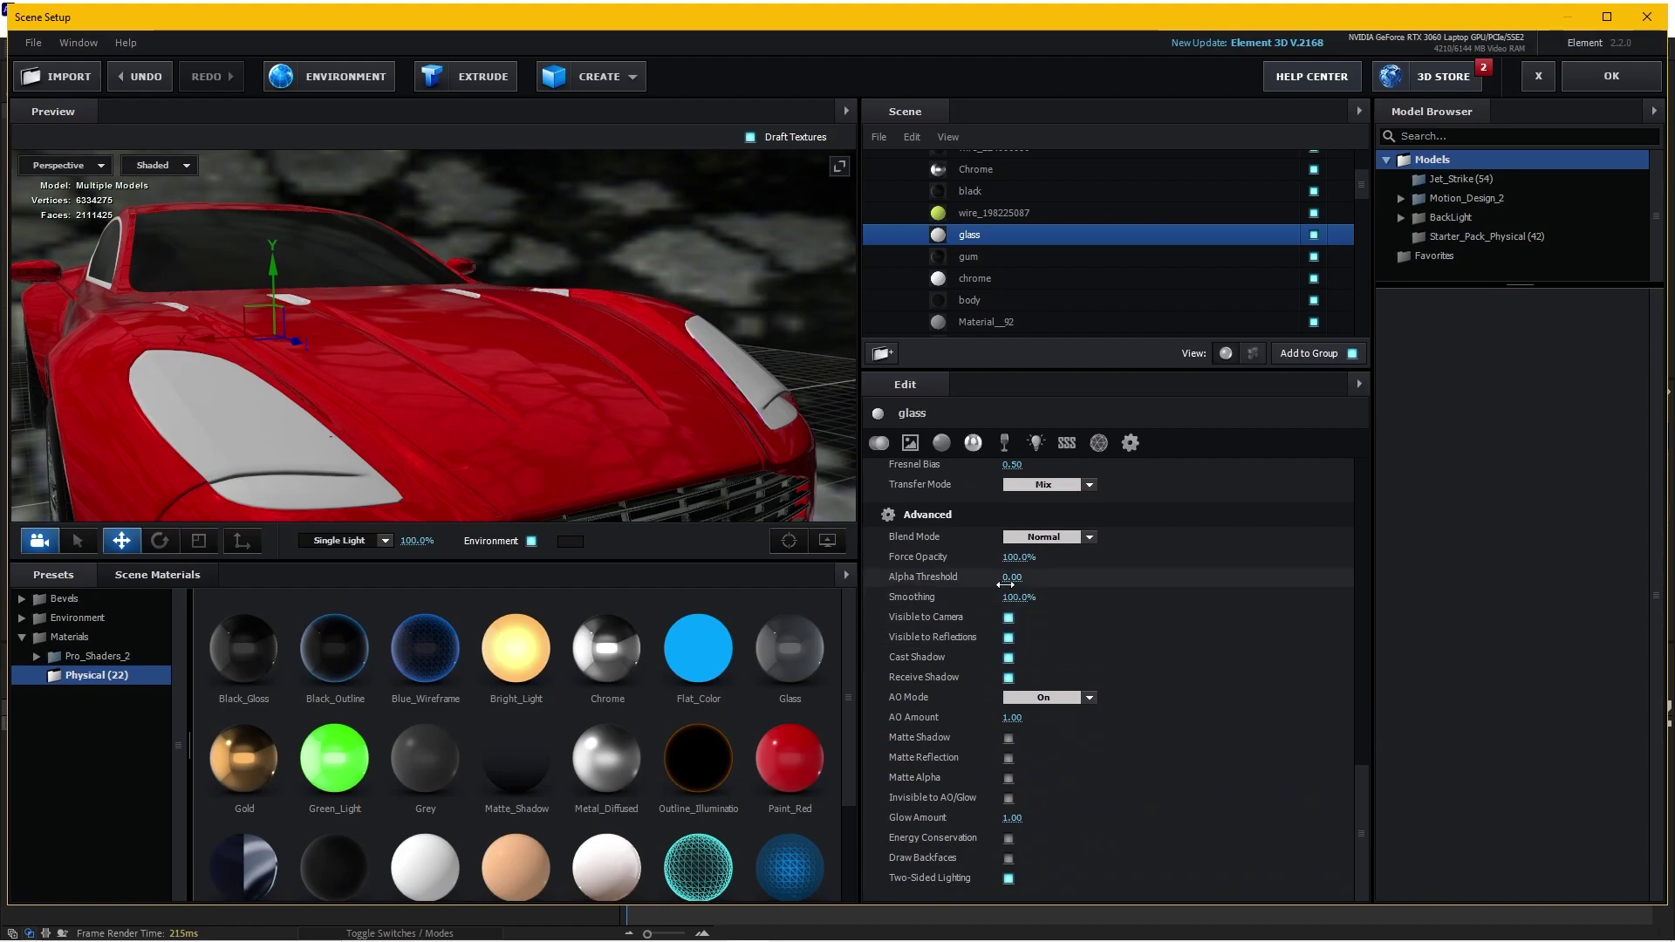
pyautogui.moveTo(1014, 557); pyautogui.dragTo(953, 583)
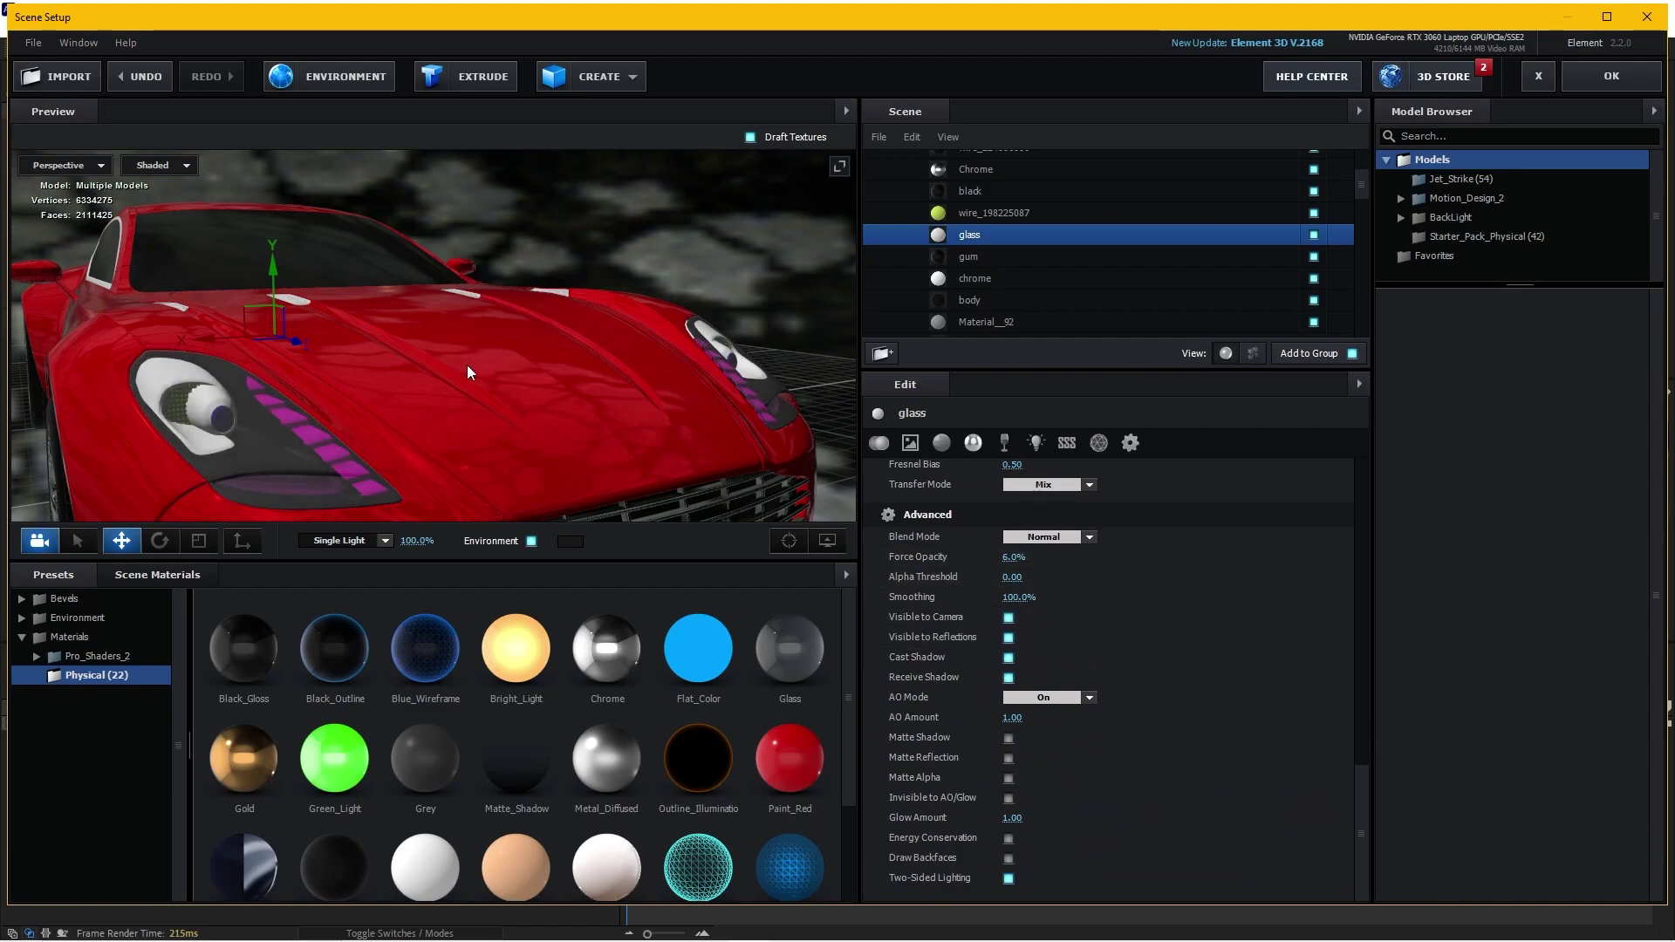
pyautogui.moveTo(468, 365)
pyautogui.mouseDown()
pyautogui.moveTo(563, 285)
pyautogui.moveTo(463, 342)
pyautogui.mouseUp()
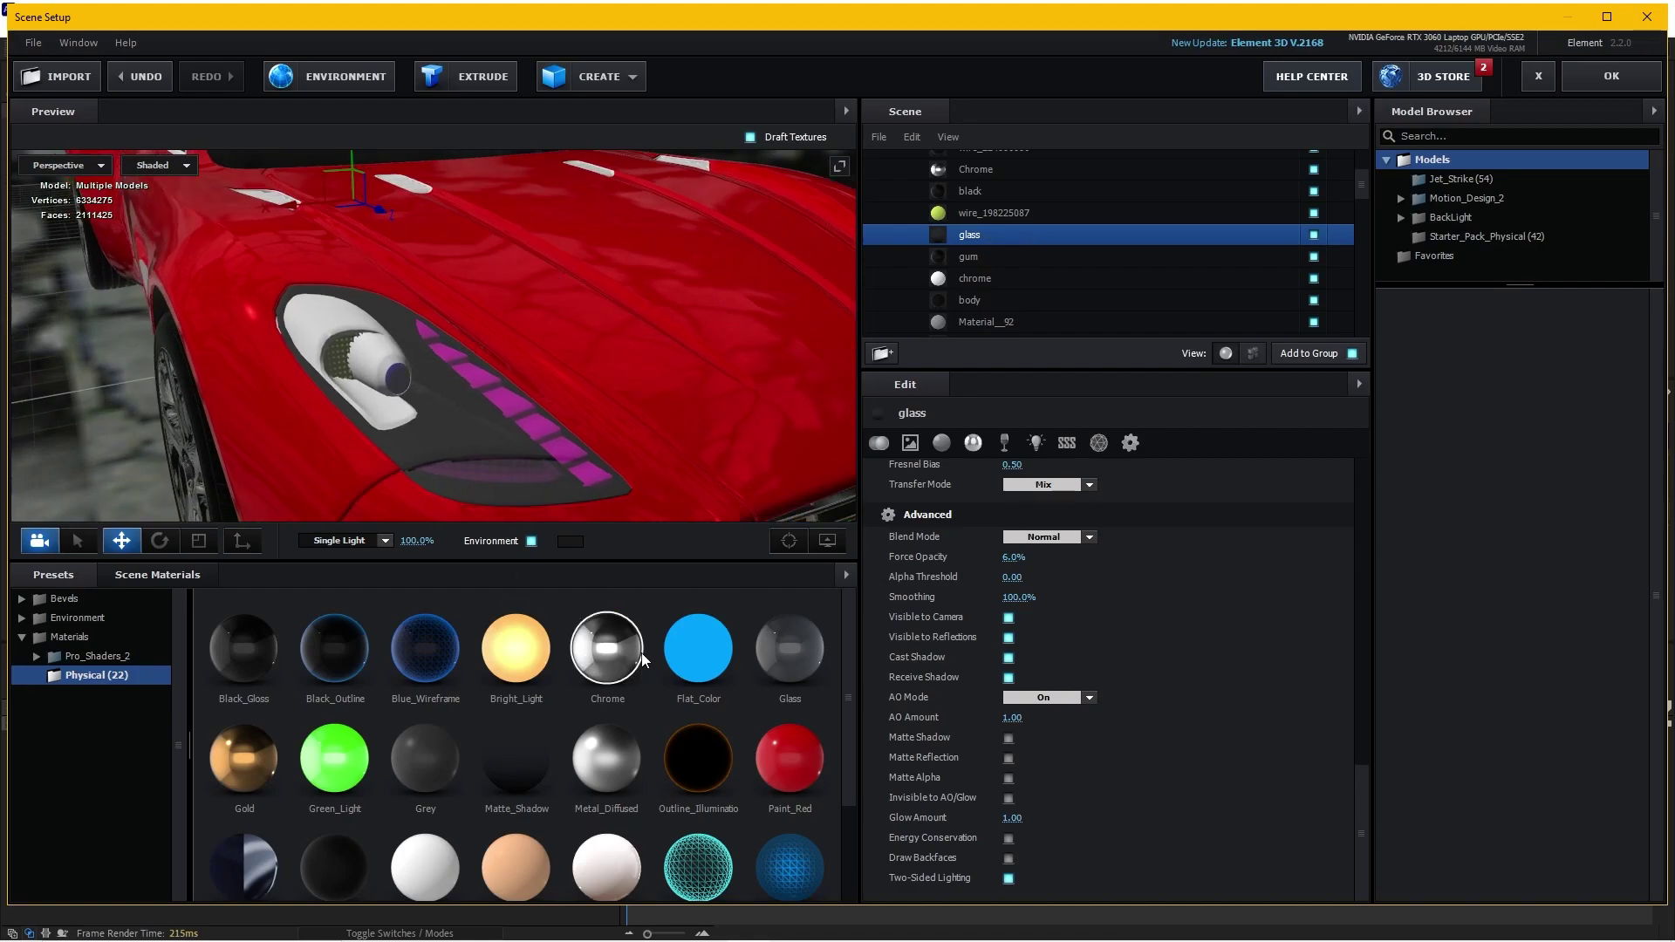
pyautogui.moveTo(604, 651); pyautogui.dragTo(327, 318)
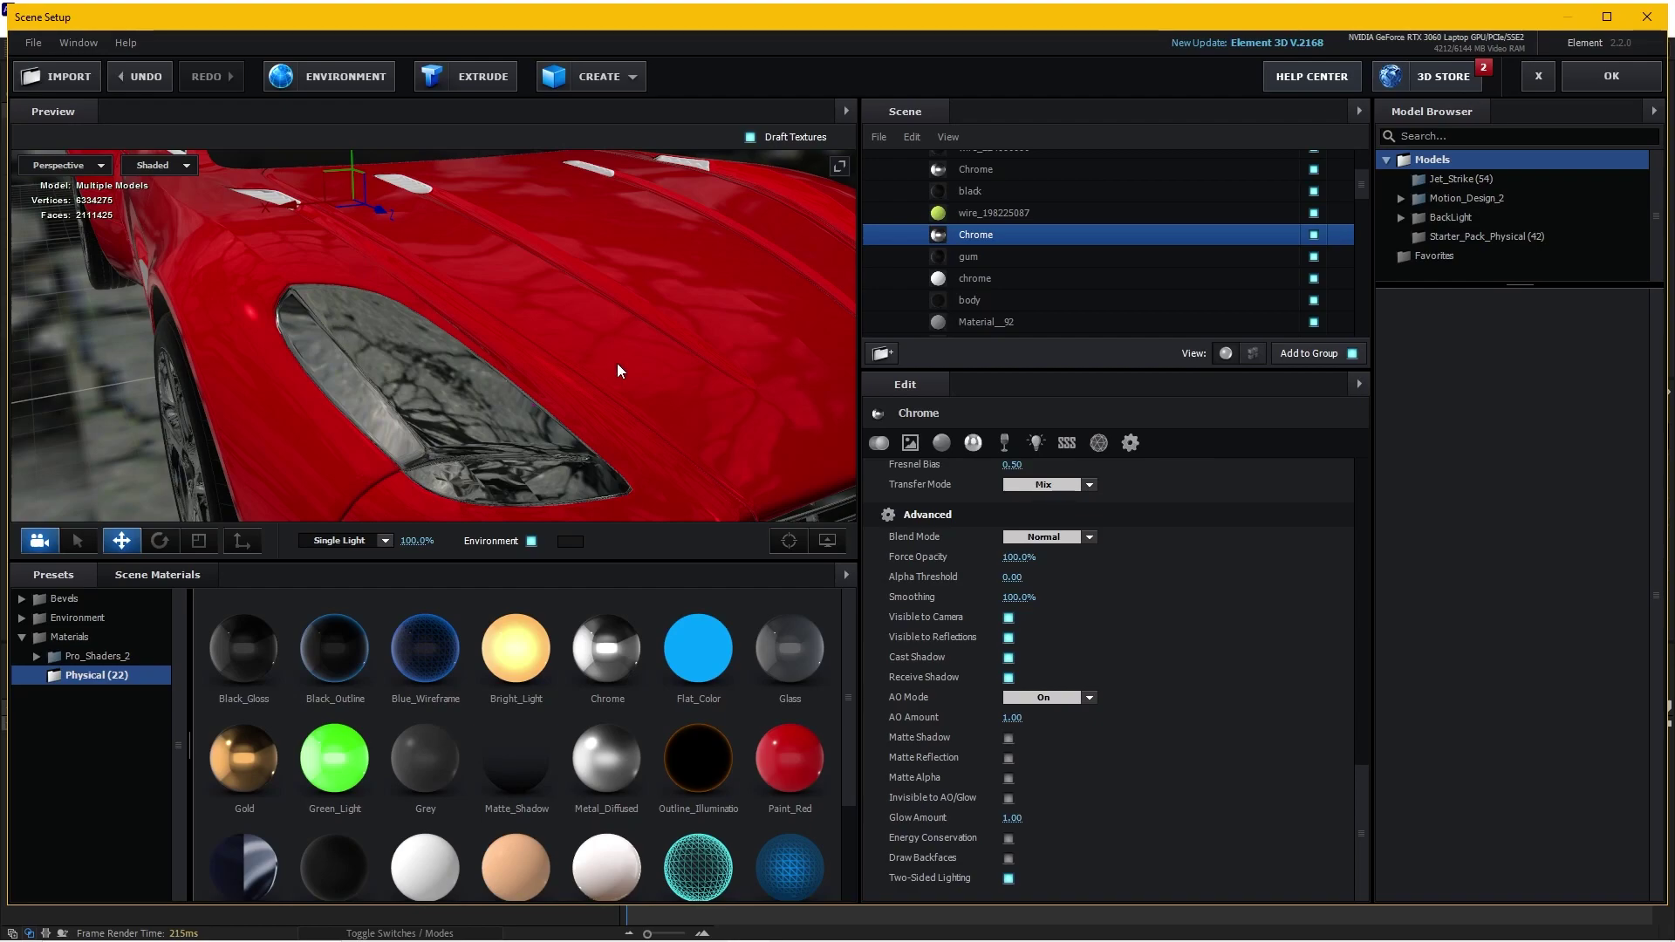
# Undo the headlight Chrome, hide the glass, and apply Chrome to the headlight housing
pyautogui.hotkey('ctrl', 'z')
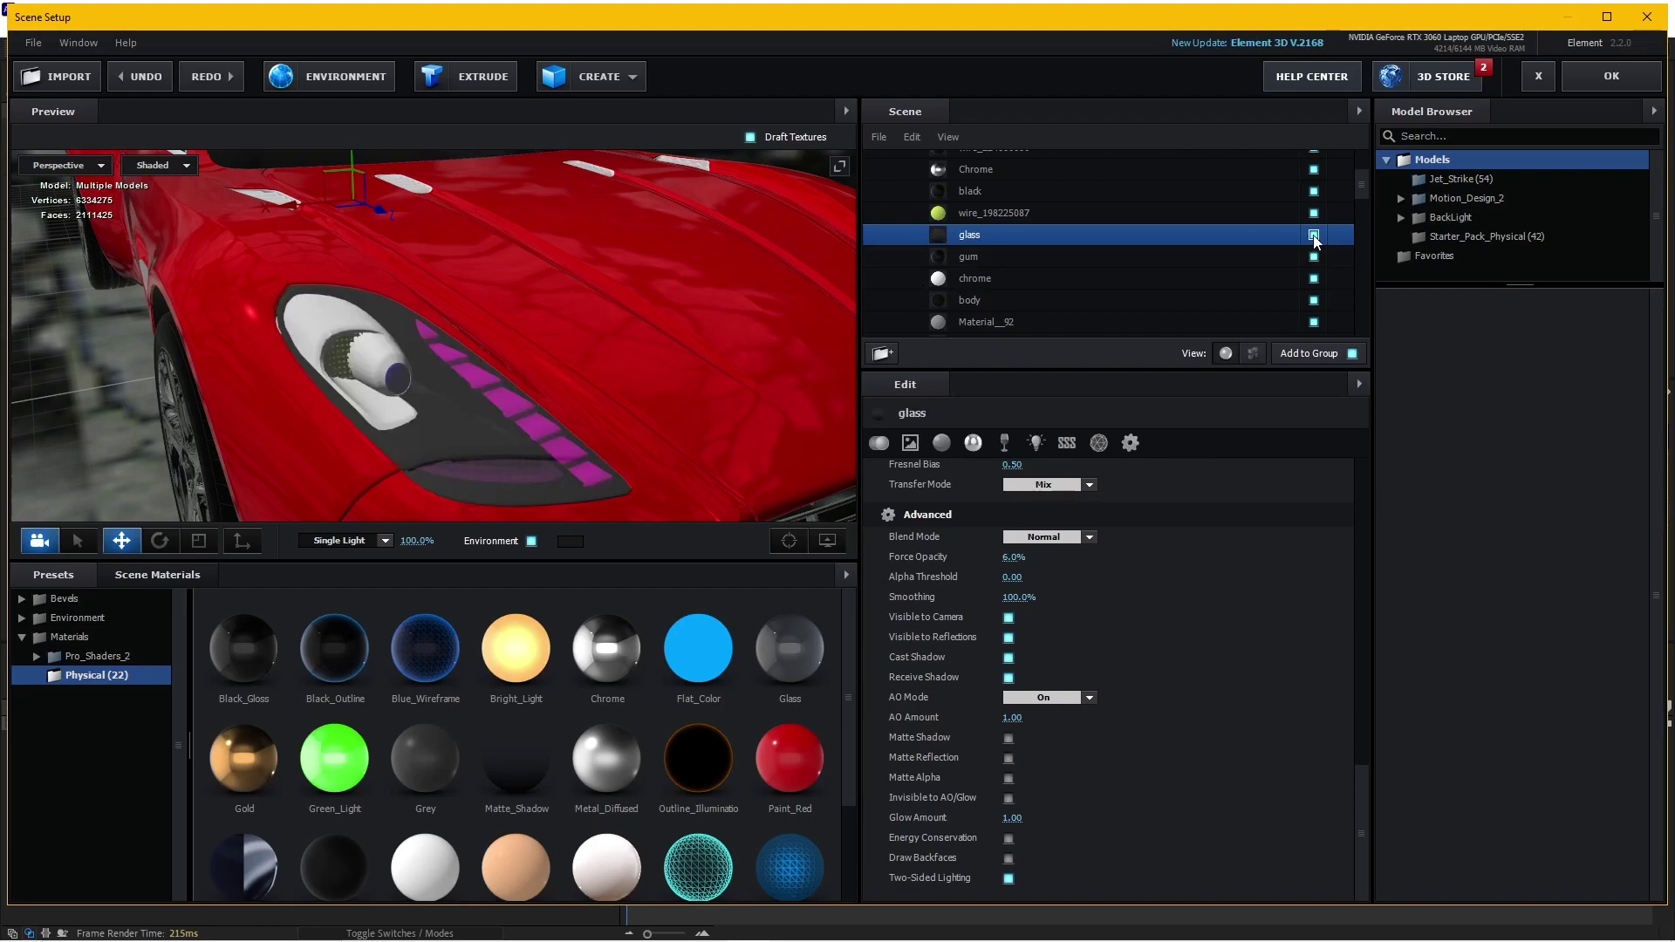
pyautogui.click(1314, 236)
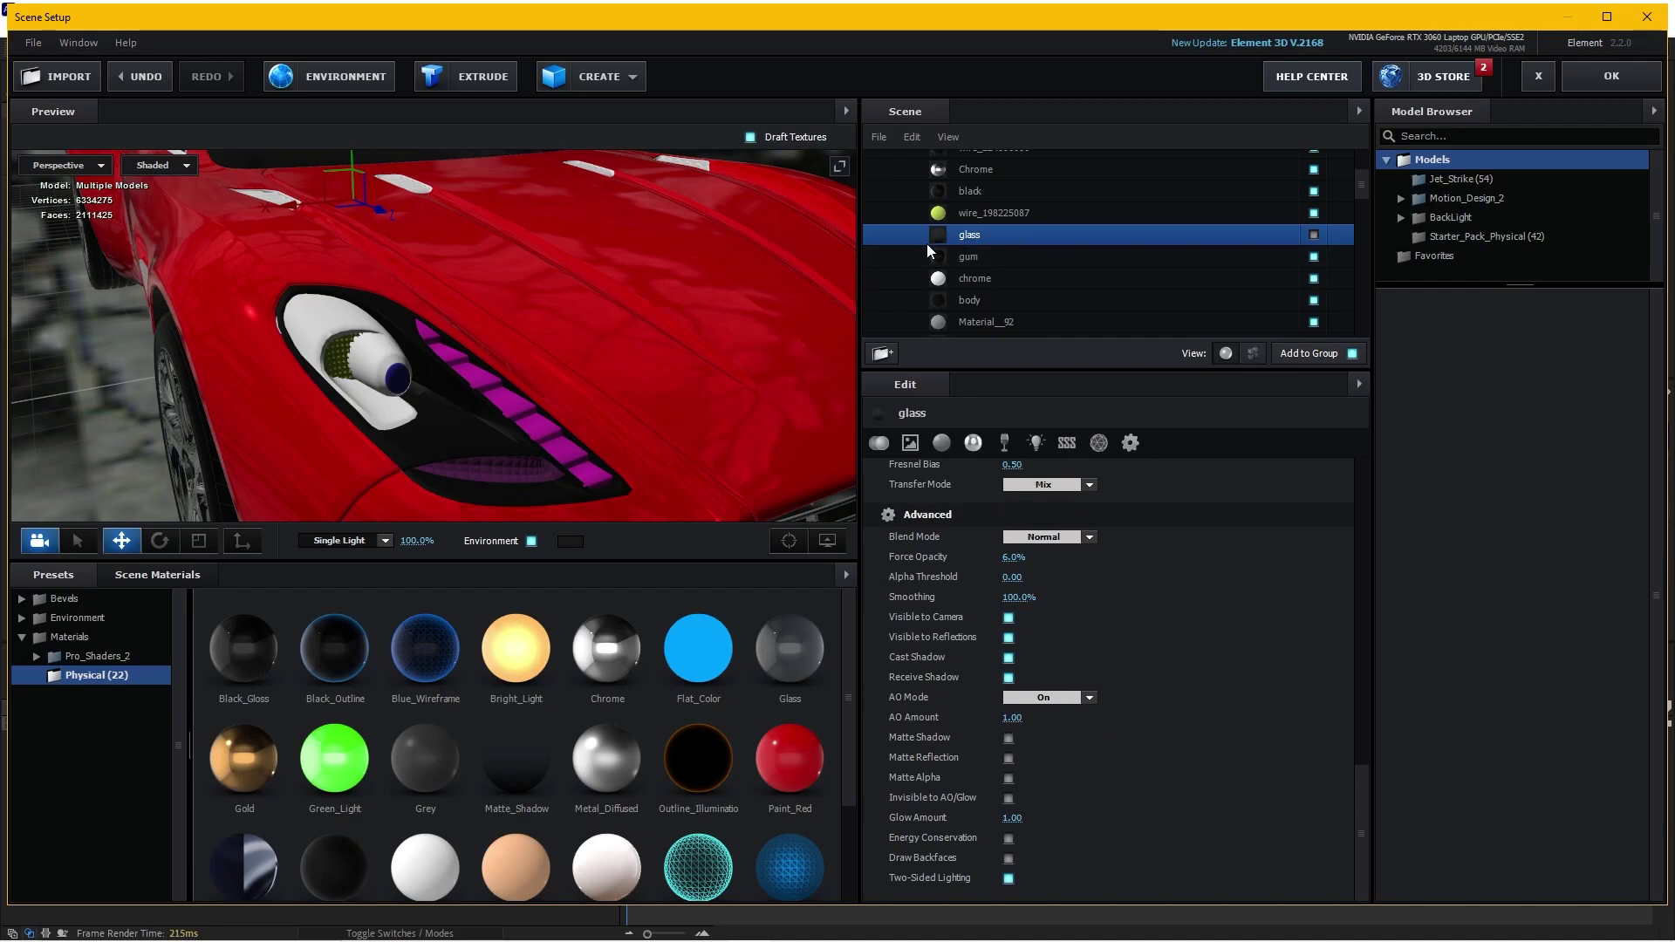
pyautogui.scroll(-5, 500, 382)
pyautogui.scroll(5, 494, 371)
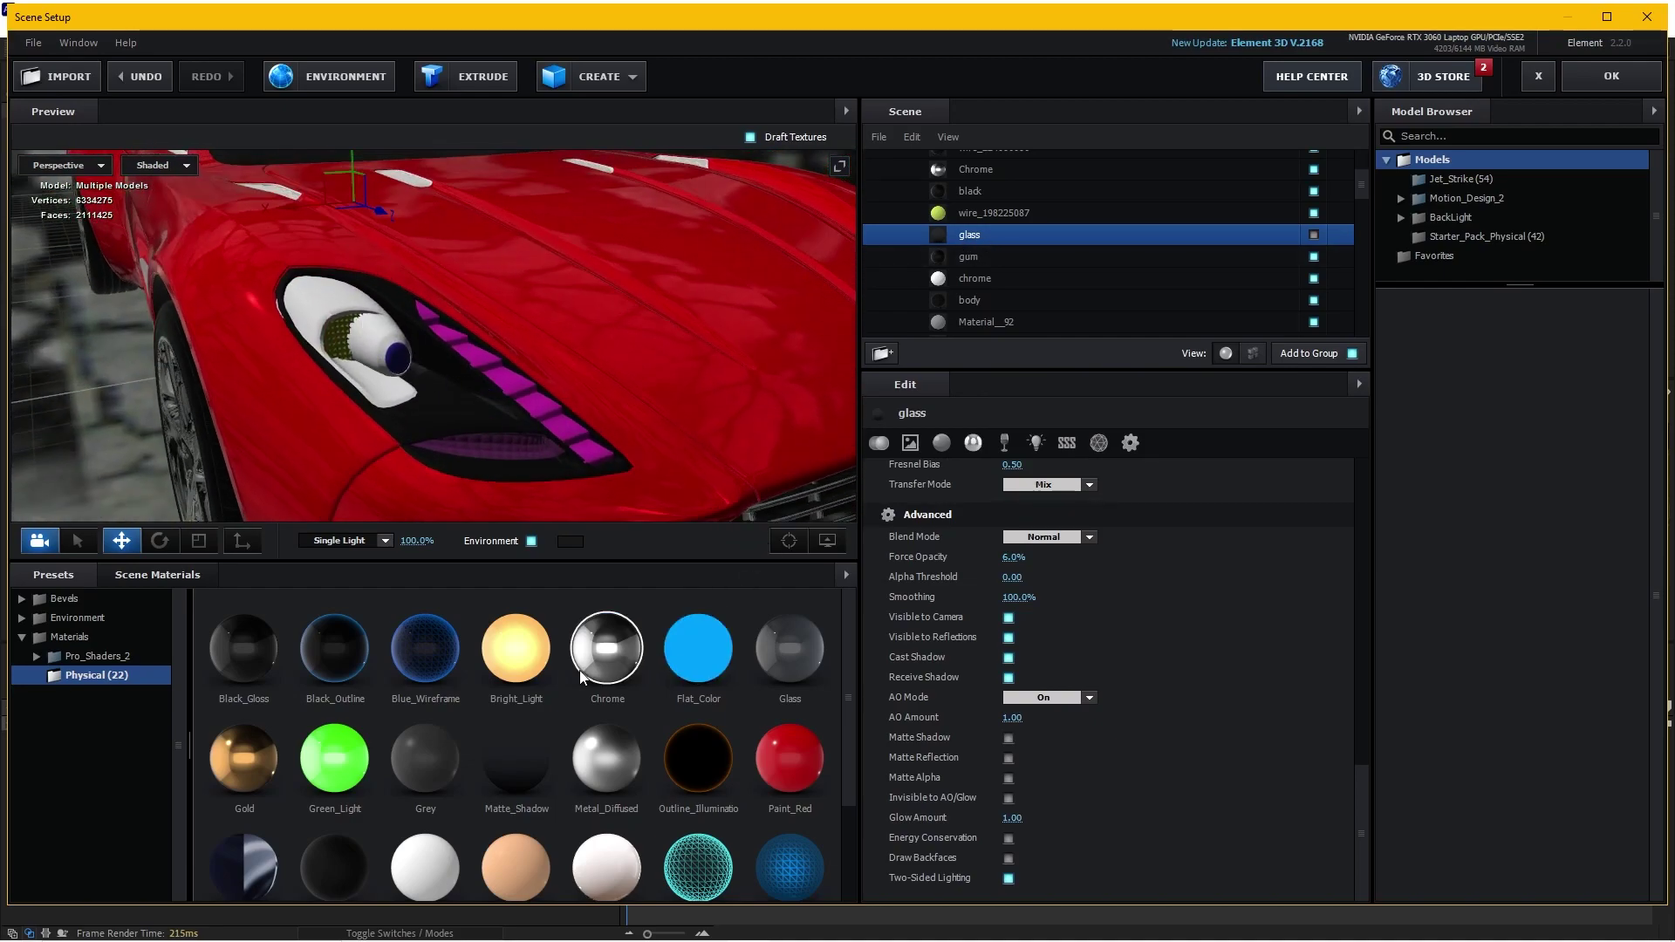
pyautogui.moveTo(599, 649); pyautogui.dragTo(324, 301)
pyautogui.moveTo(416, 368)
pyautogui.mouseDown()
pyautogui.moveTo(616, 406)
pyautogui.moveTo(605, 395)
pyautogui.mouseUp()
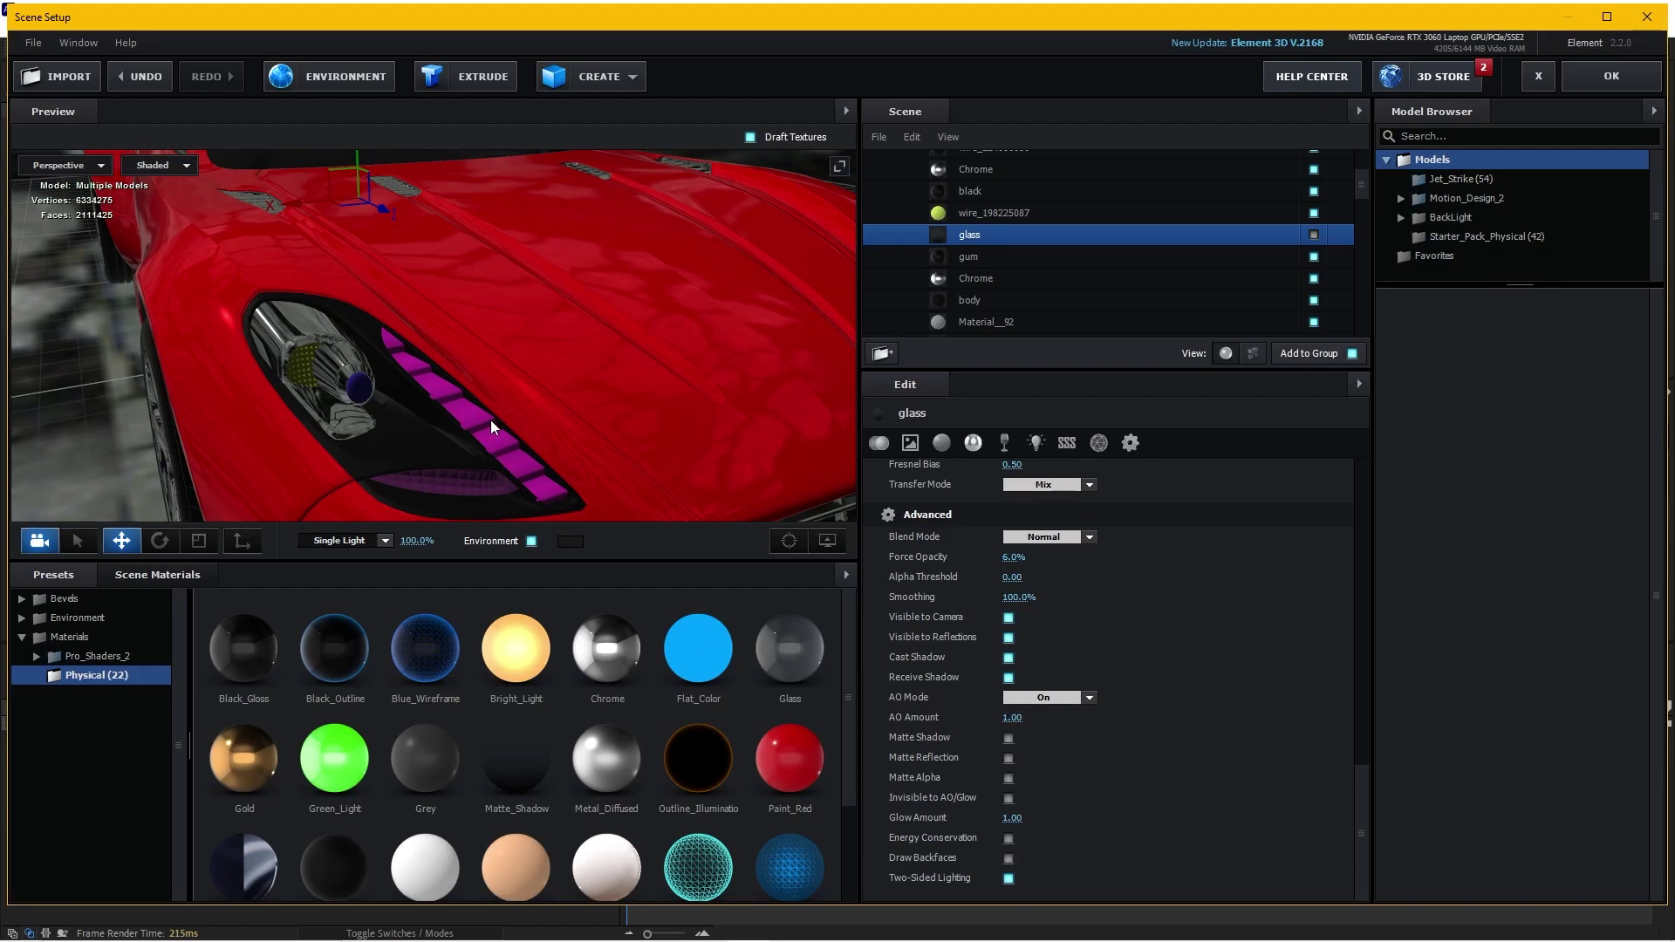
pyautogui.moveTo(470, 424)
pyautogui.mouseDown()
pyautogui.moveTo(465, 395)
pyautogui.moveTo(489, 414)
pyautogui.mouseUp()
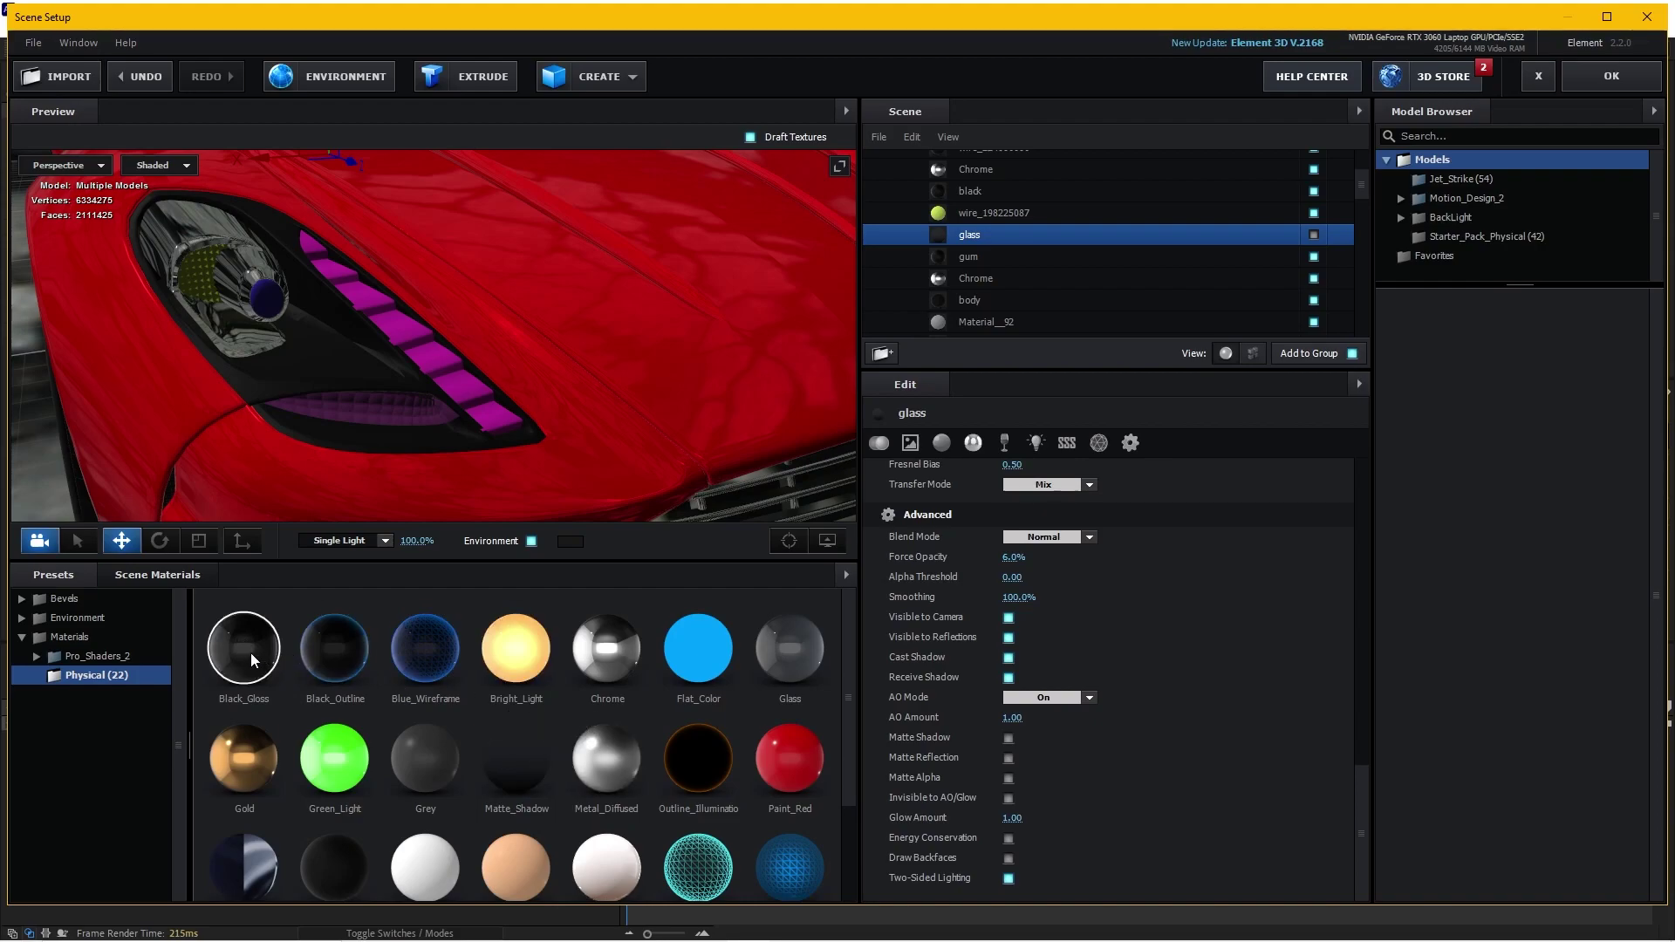
# Make the magenta headlight slats Black_Gloss and show the headlight glass again
pyautogui.moveTo(249, 653); pyautogui.dragTo(407, 332)
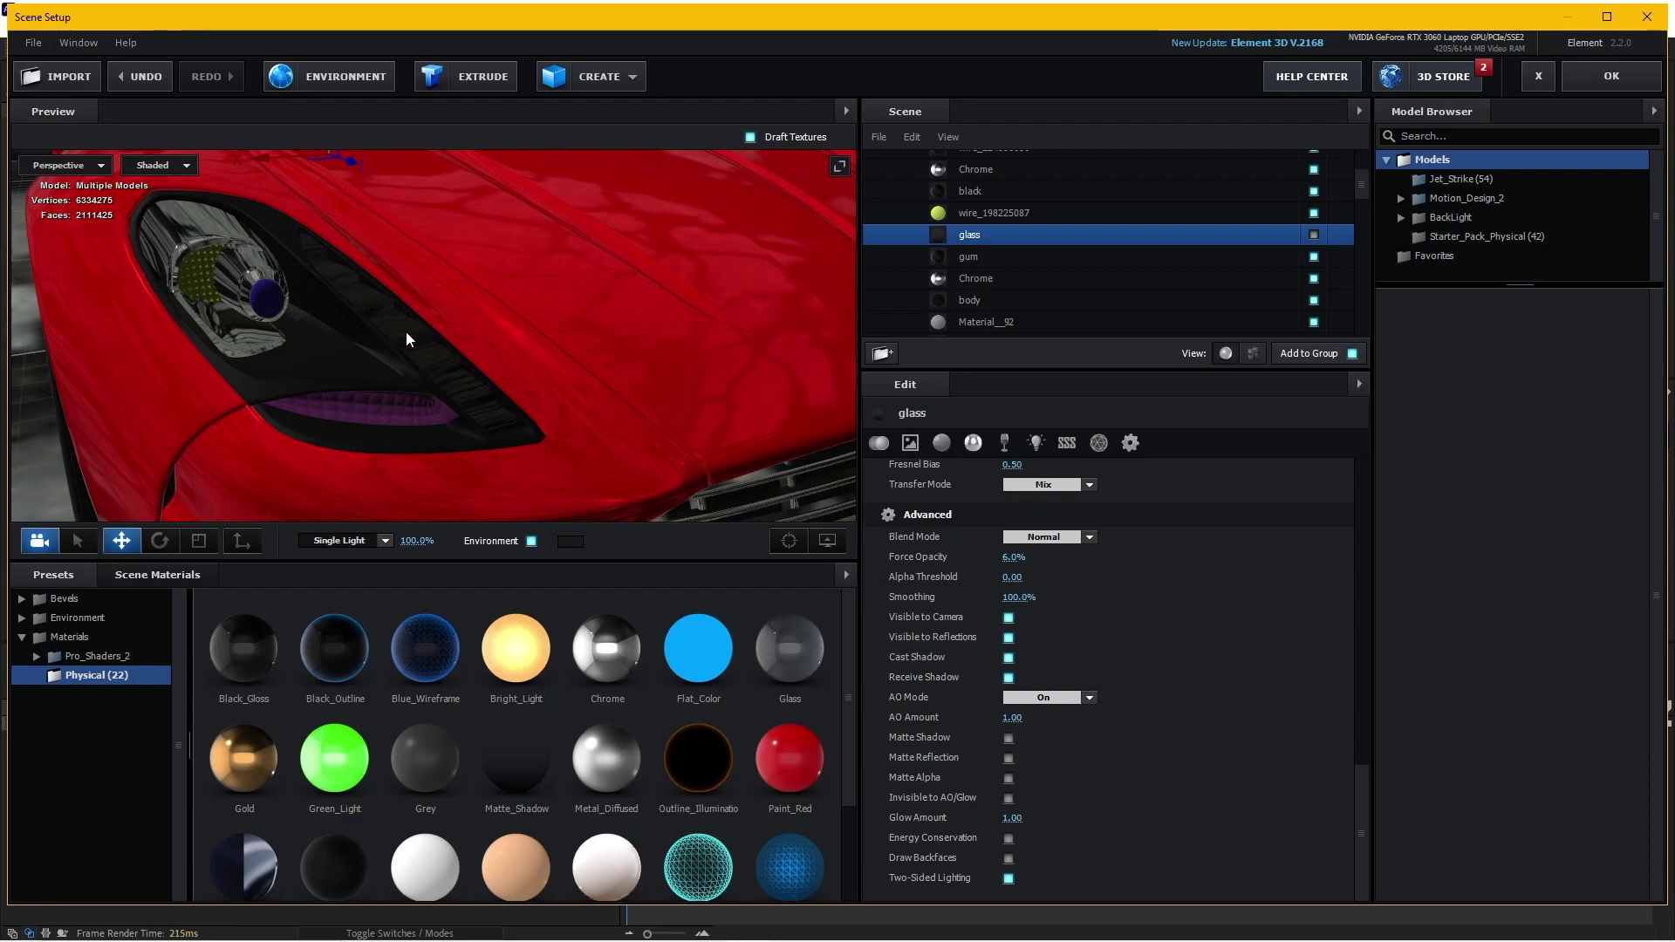
pyautogui.moveTo(599, 368)
pyautogui.mouseDown()
pyautogui.moveTo(395, 364)
pyautogui.moveTo(403, 411)
pyautogui.mouseUp()
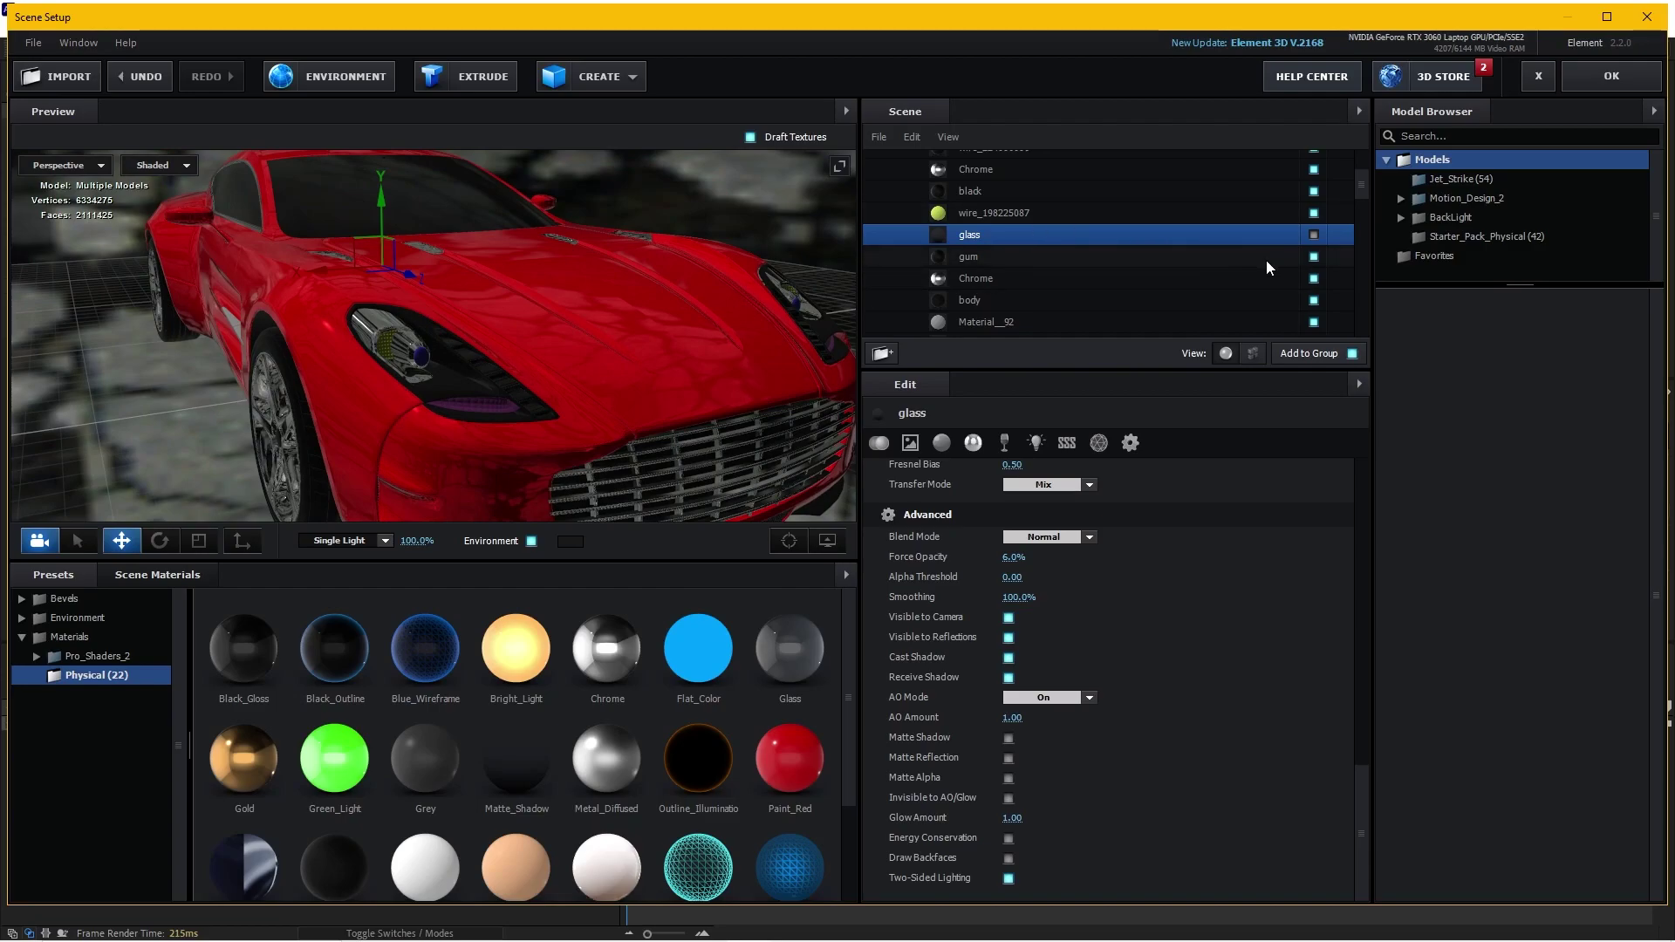
pyautogui.click(1313, 234)
pyautogui.moveTo(447, 342)
pyautogui.mouseDown()
pyautogui.moveTo(698, 358)
pyautogui.moveTo(543, 353)
pyautogui.moveTo(658, 359)
pyautogui.moveTo(847, 331)
pyautogui.moveTo(515, 334)
pyautogui.moveTo(558, 341)
pyautogui.mouseUp()
# Collapse the Ground and Car groups, select Car, and close Scene Setup with OK
pyautogui.scroll(-3, 655, 356)
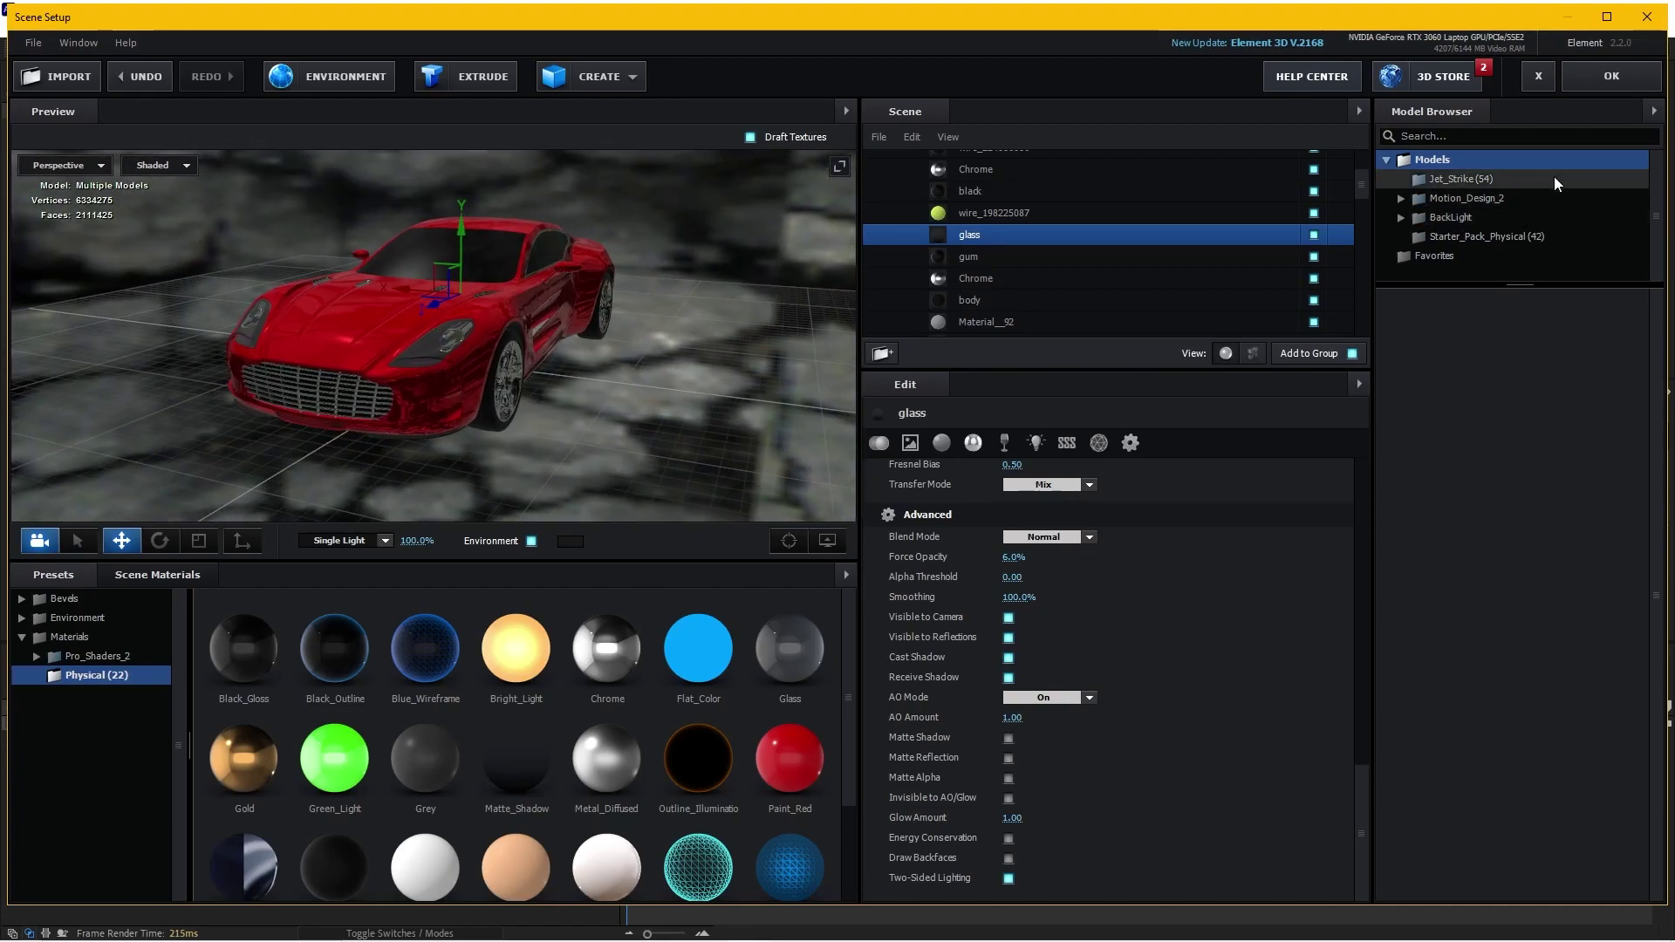
pyautogui.scroll(3, 942, 277)
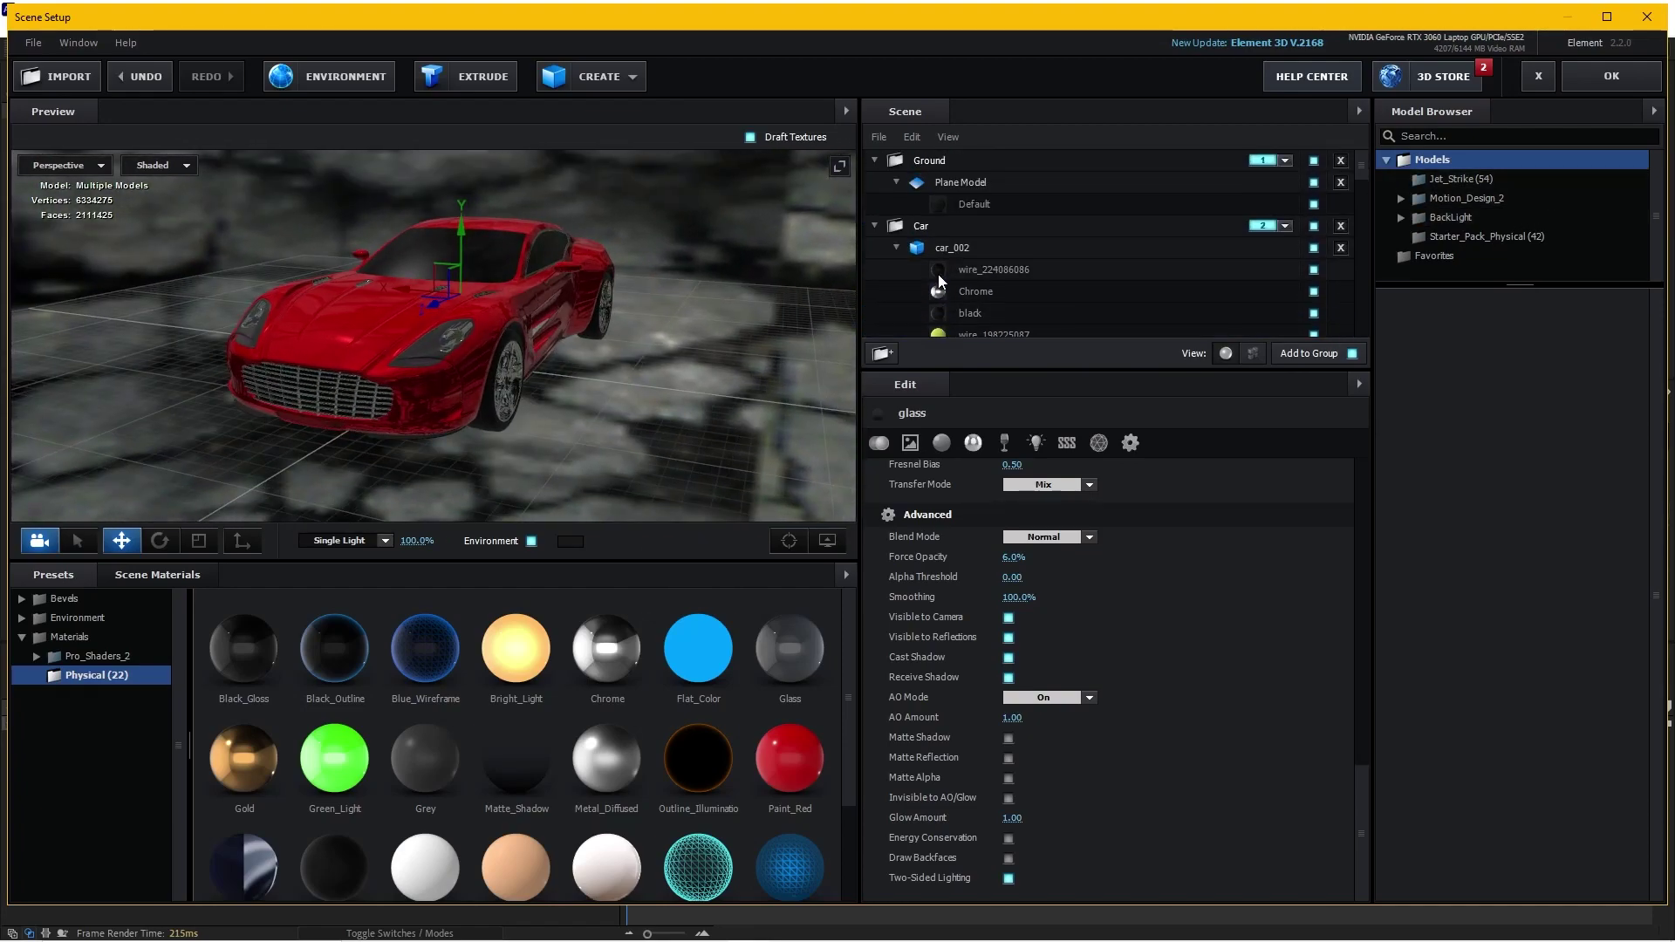
pyautogui.click(875, 226)
pyautogui.click(874, 159)
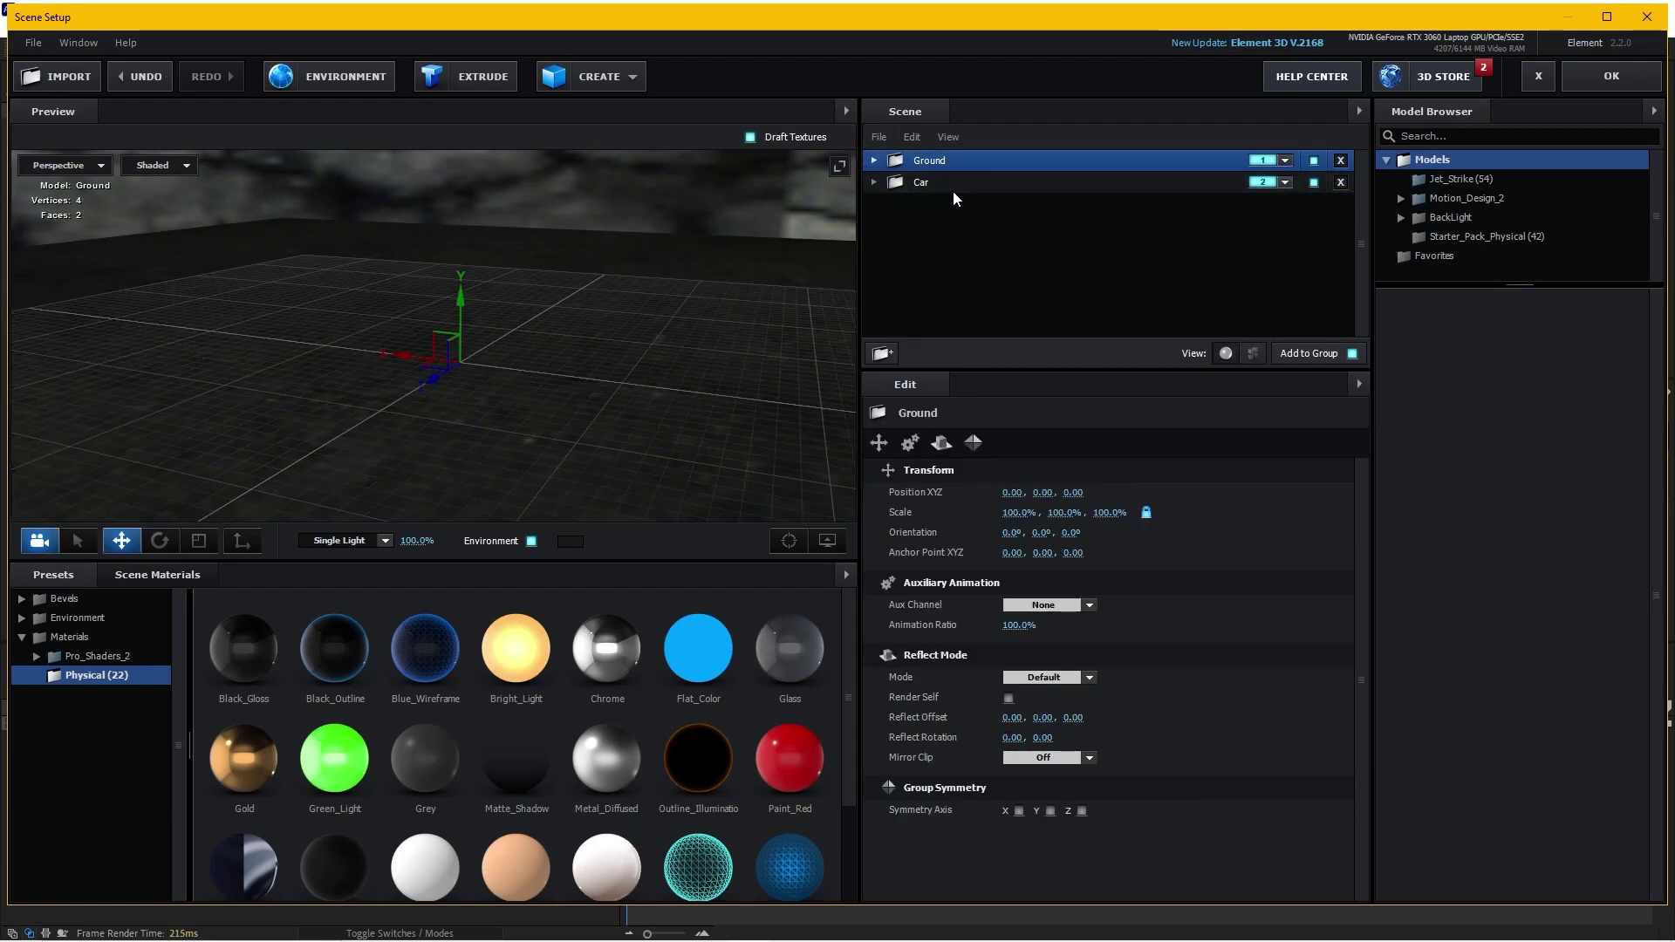
pyautogui.click(953, 191)
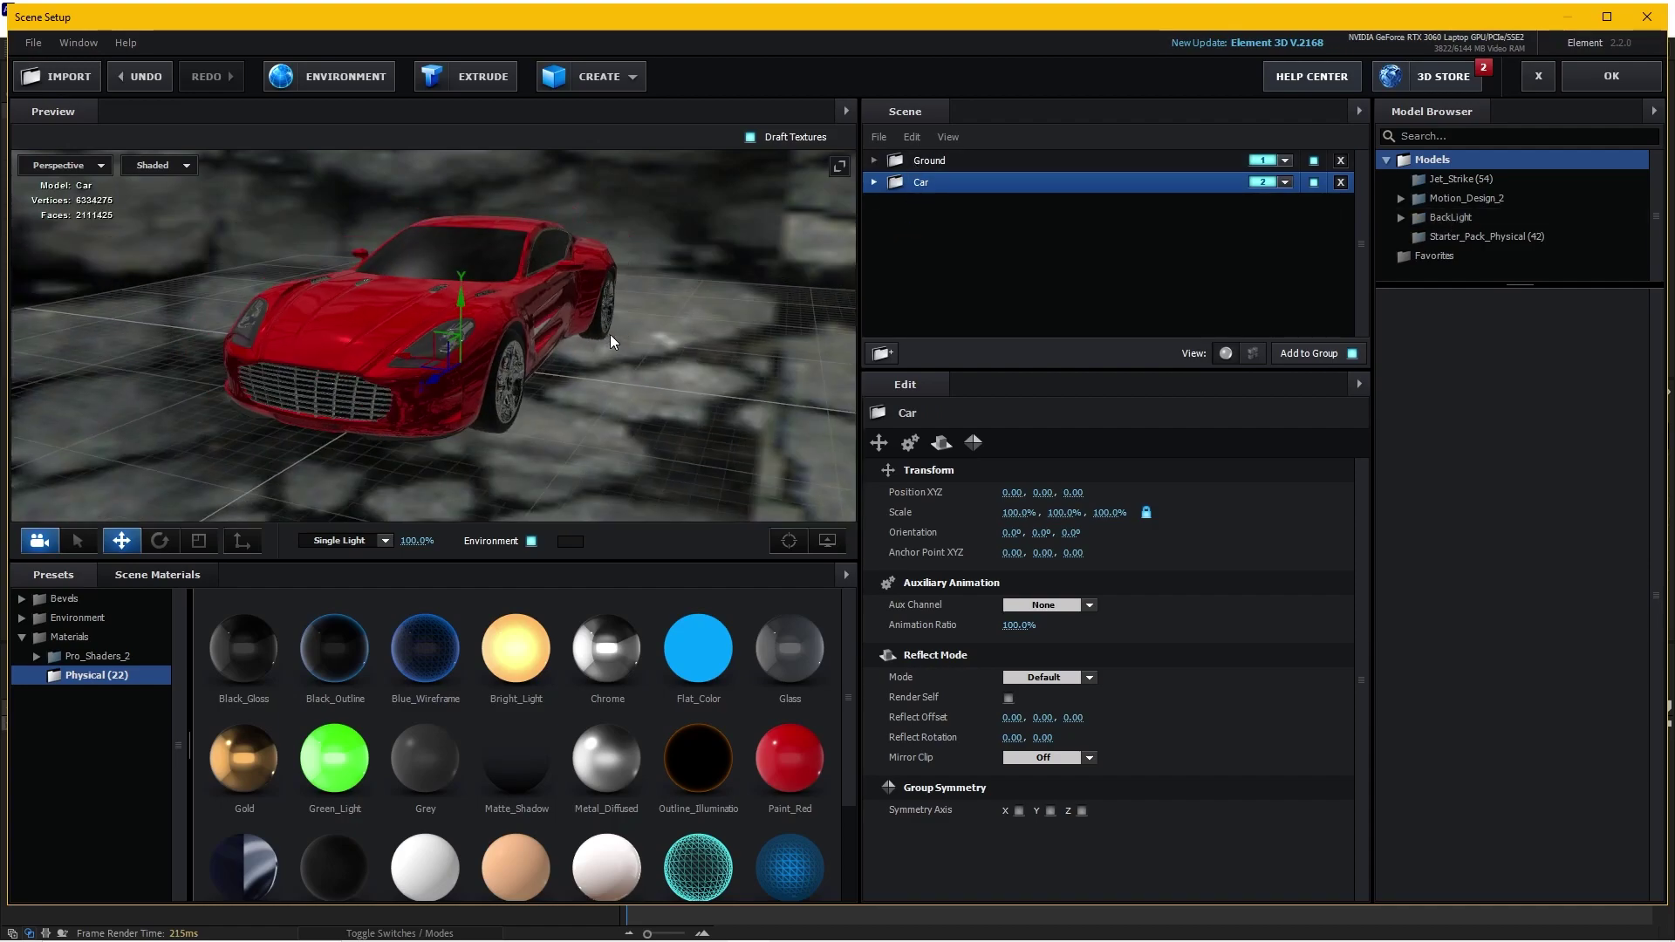
pyautogui.click(1615, 80)
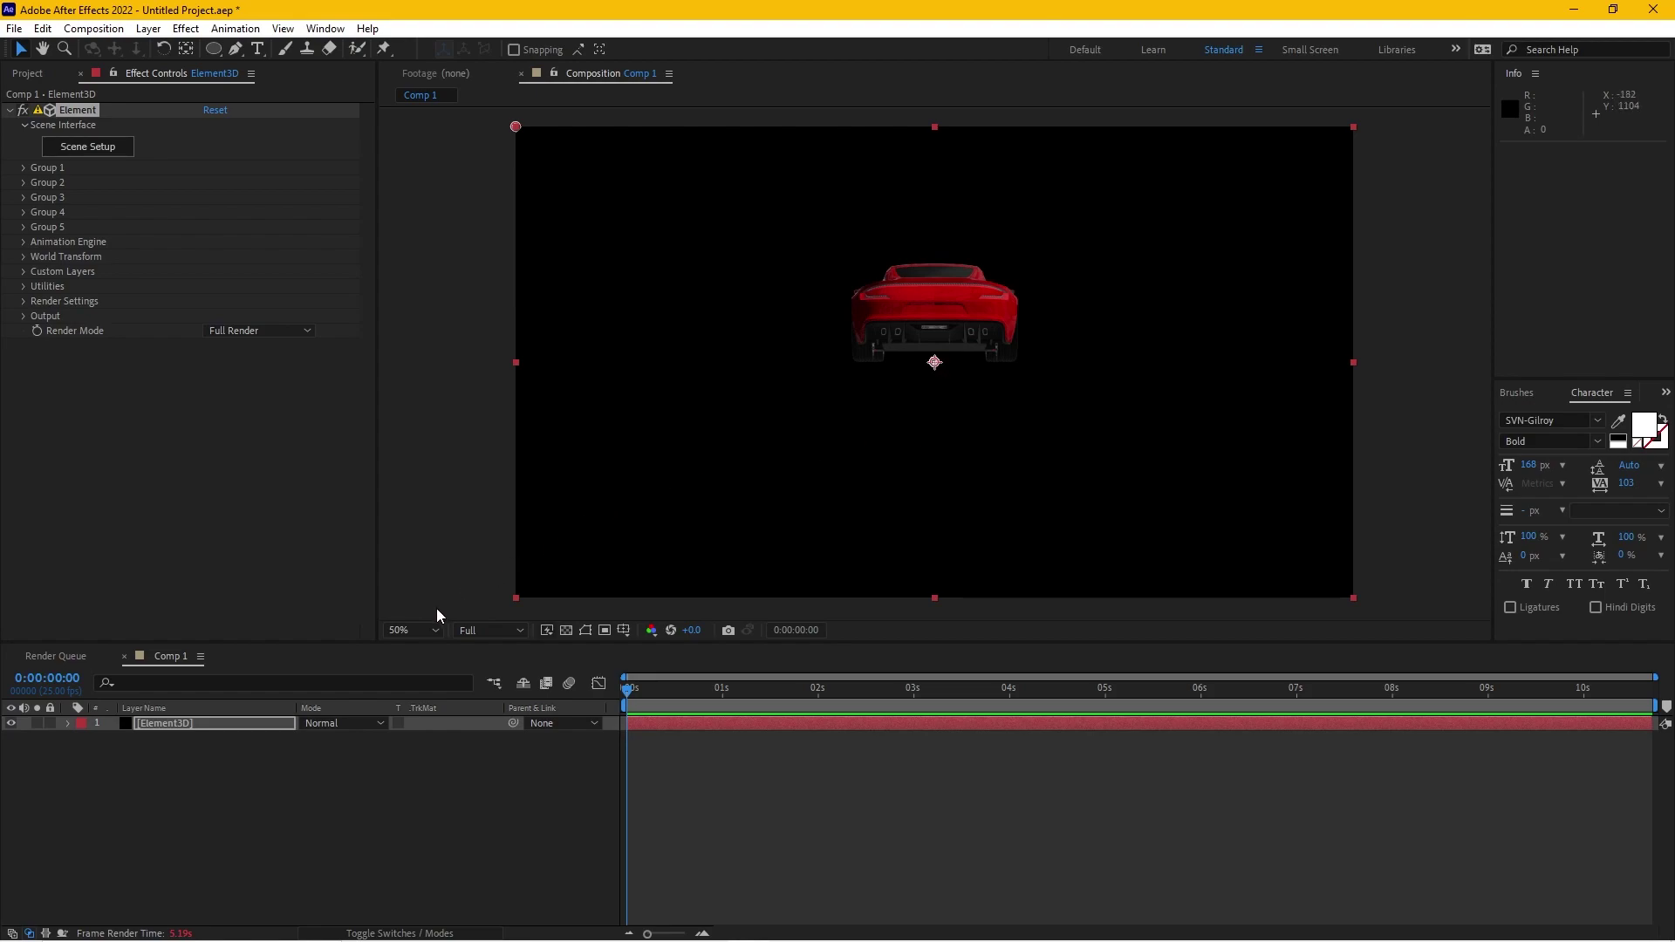
# Add Camera 1 to the composition with default settings via Layer > New > Camera
pyautogui.click(236, 729)
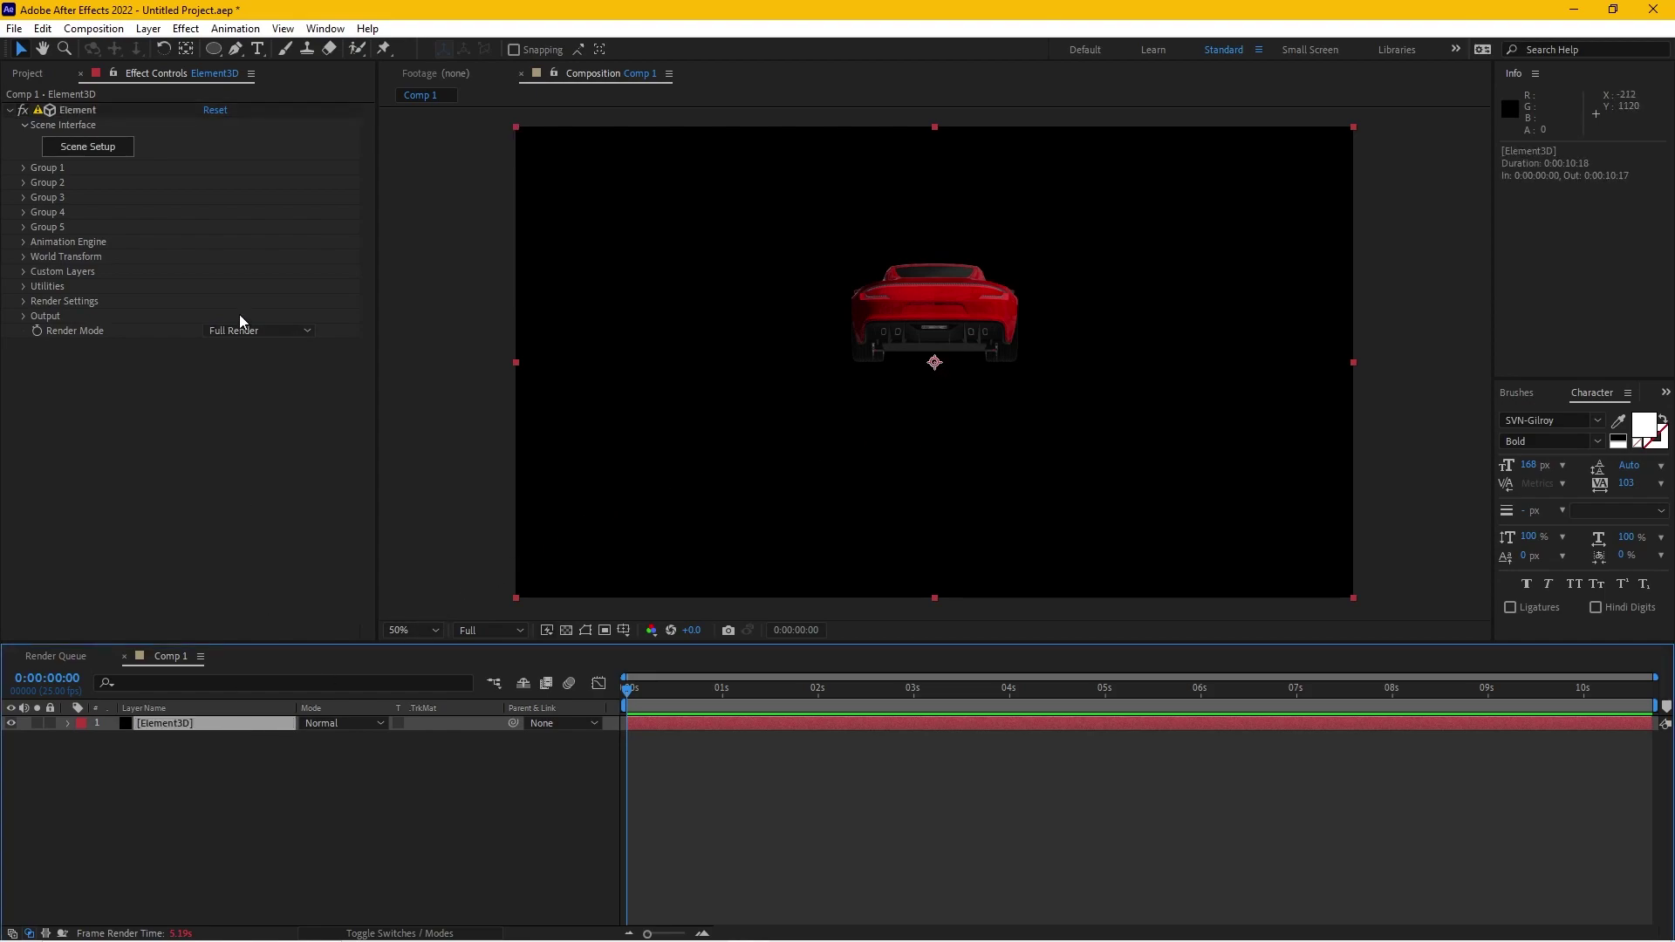
pyautogui.click(149, 28)
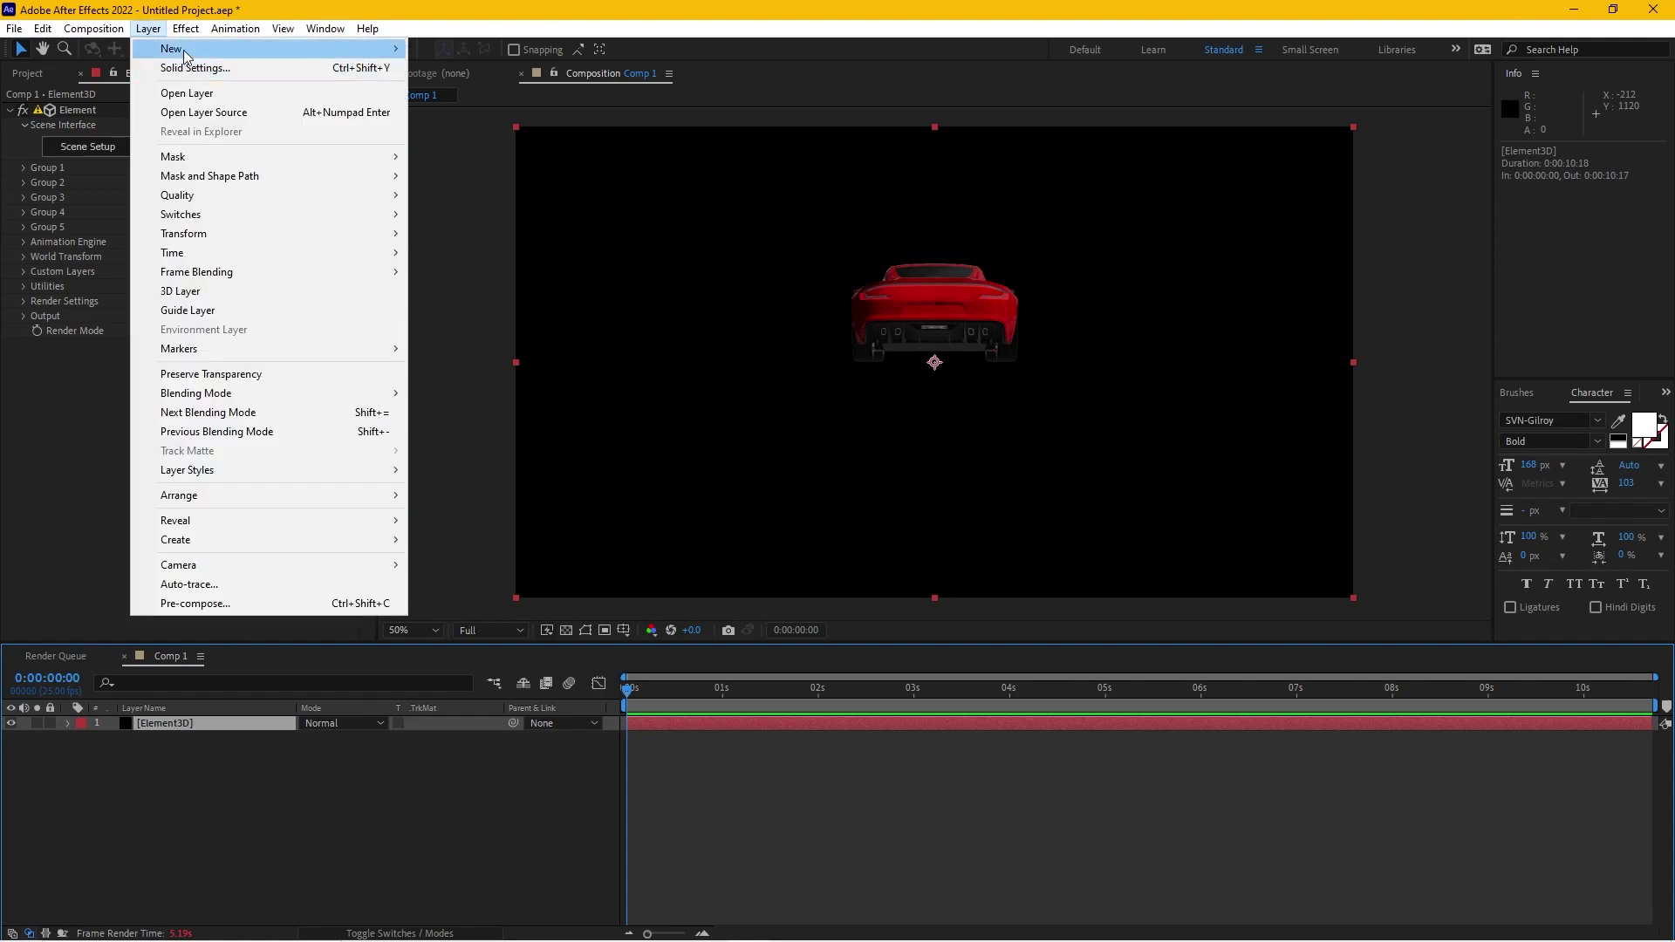
pyautogui.moveTo(255, 52)
pyautogui.click(454, 106)
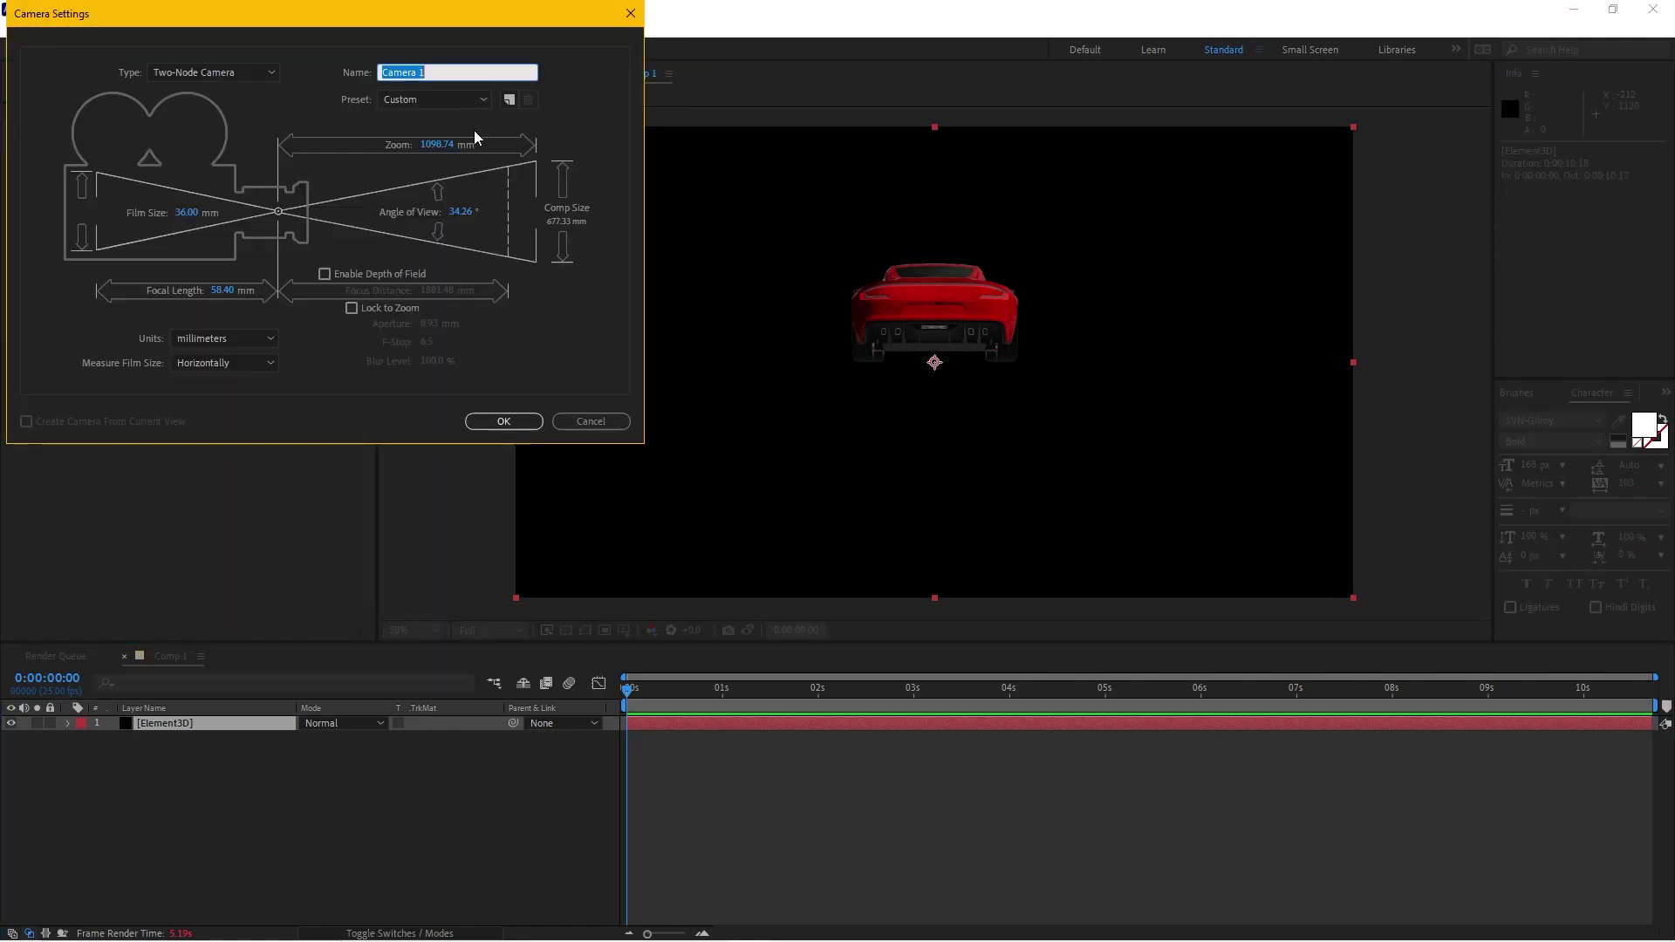
pyautogui.click(476, 426)
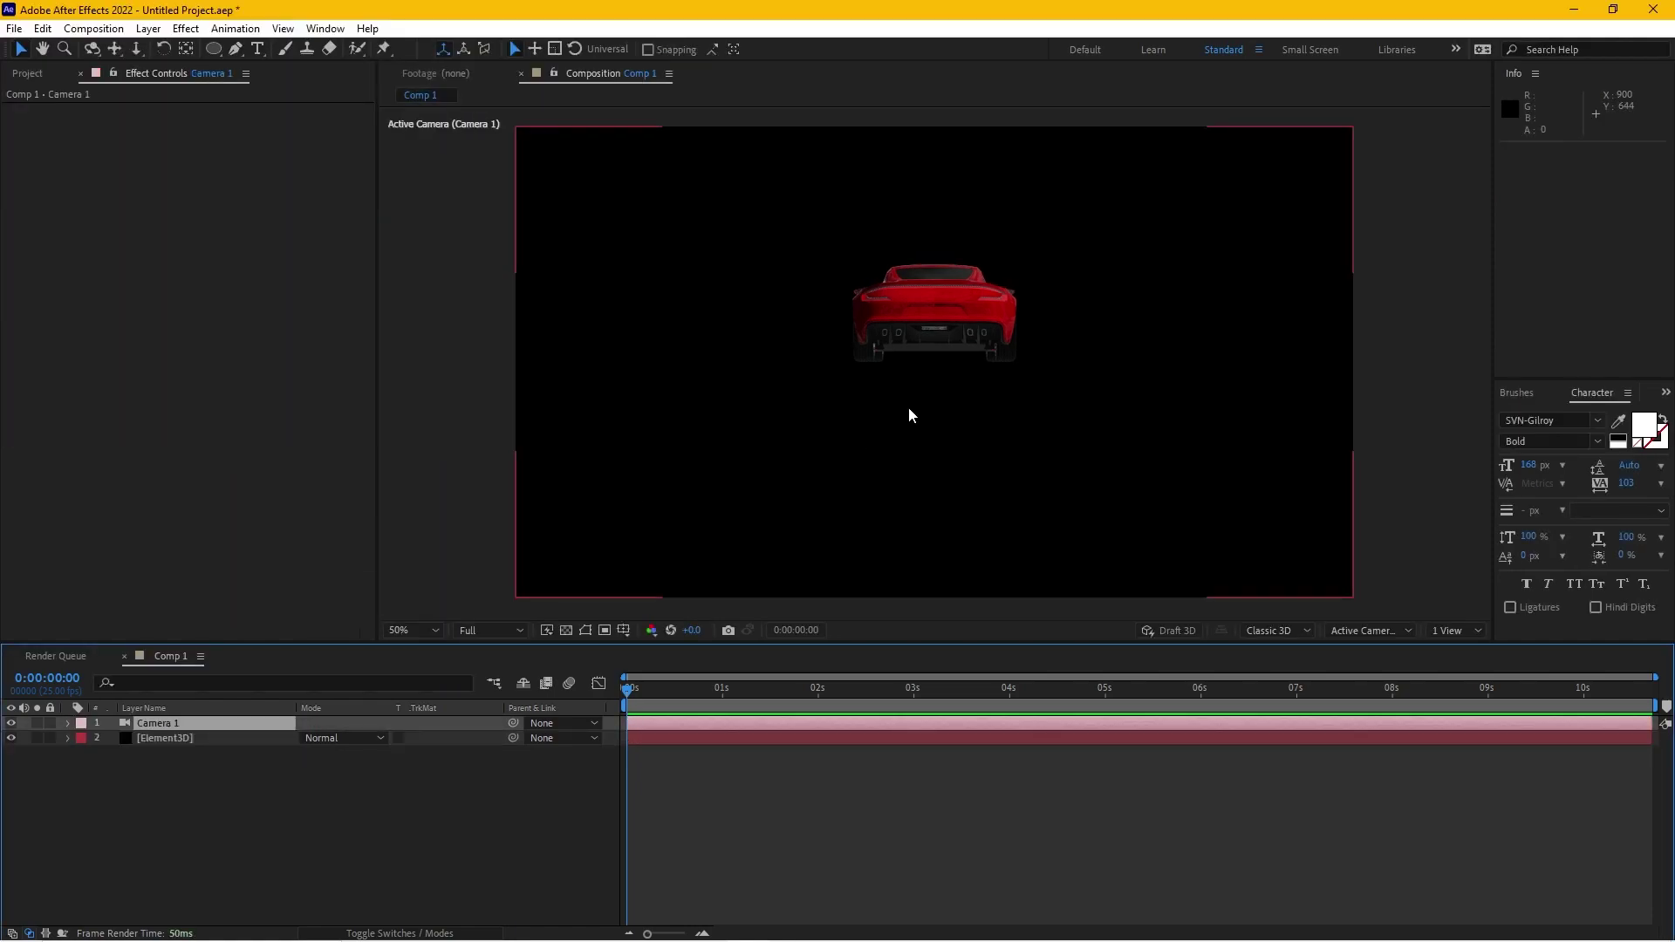
# Orbit and dolly Camera 1 to frame the car closer, front three-quarter
pyautogui.press('c')
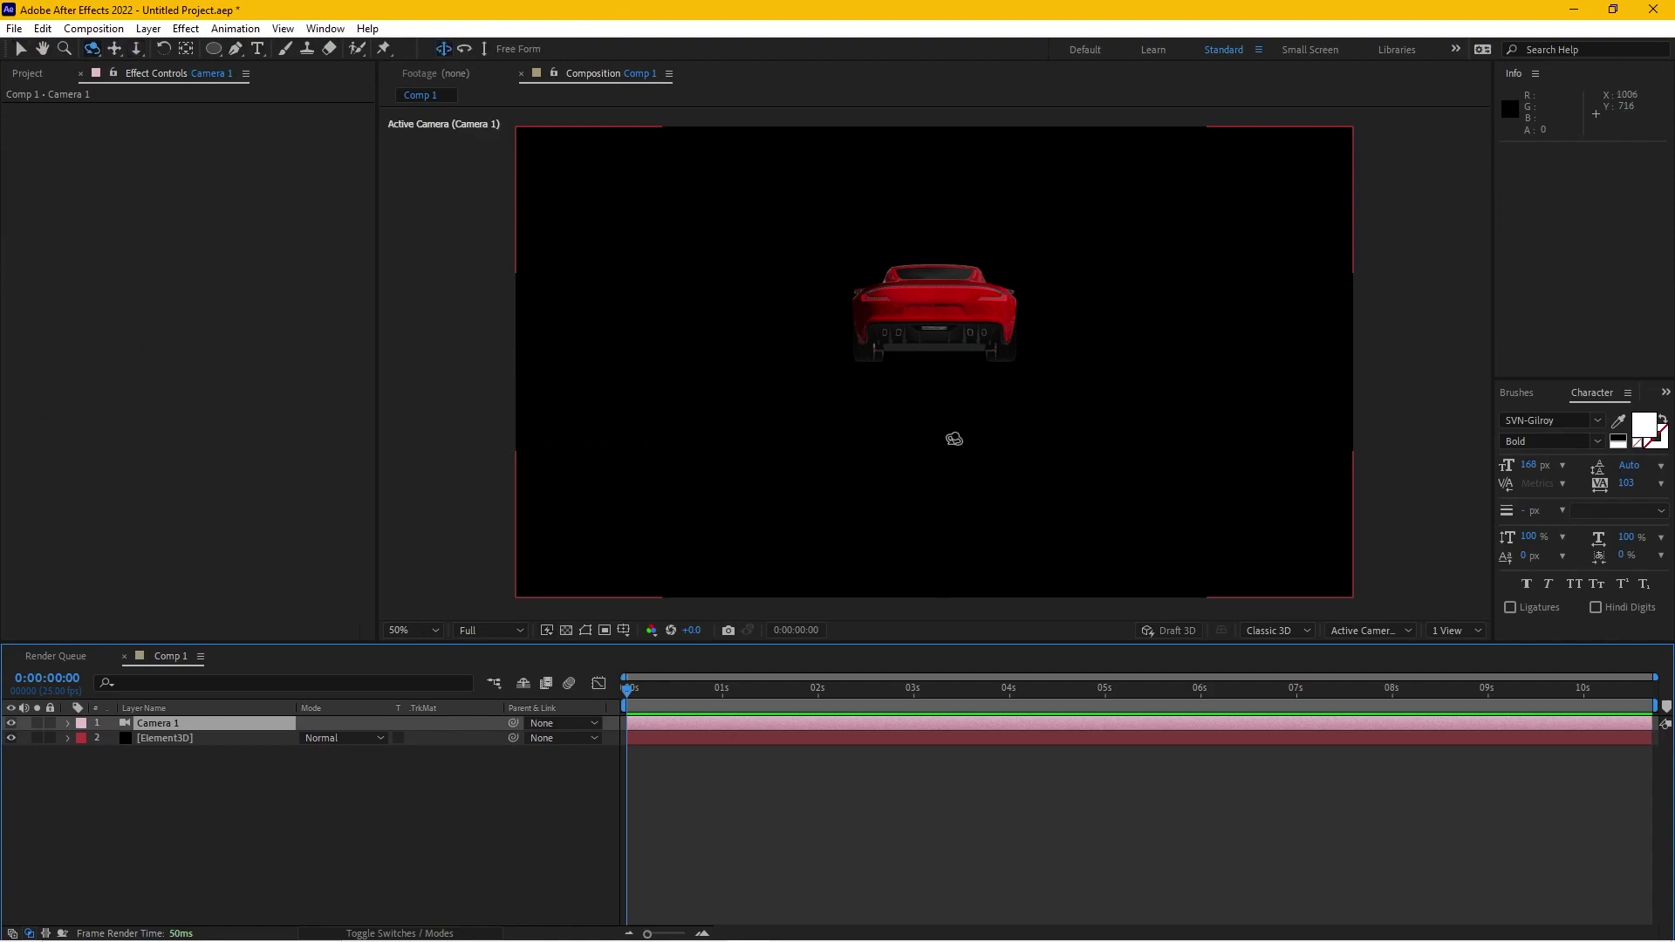
pyautogui.moveTo(958, 433)
pyautogui.mouseDown()
pyautogui.moveTo(663, 473)
pyautogui.moveTo(921, 485)
pyautogui.mouseUp()
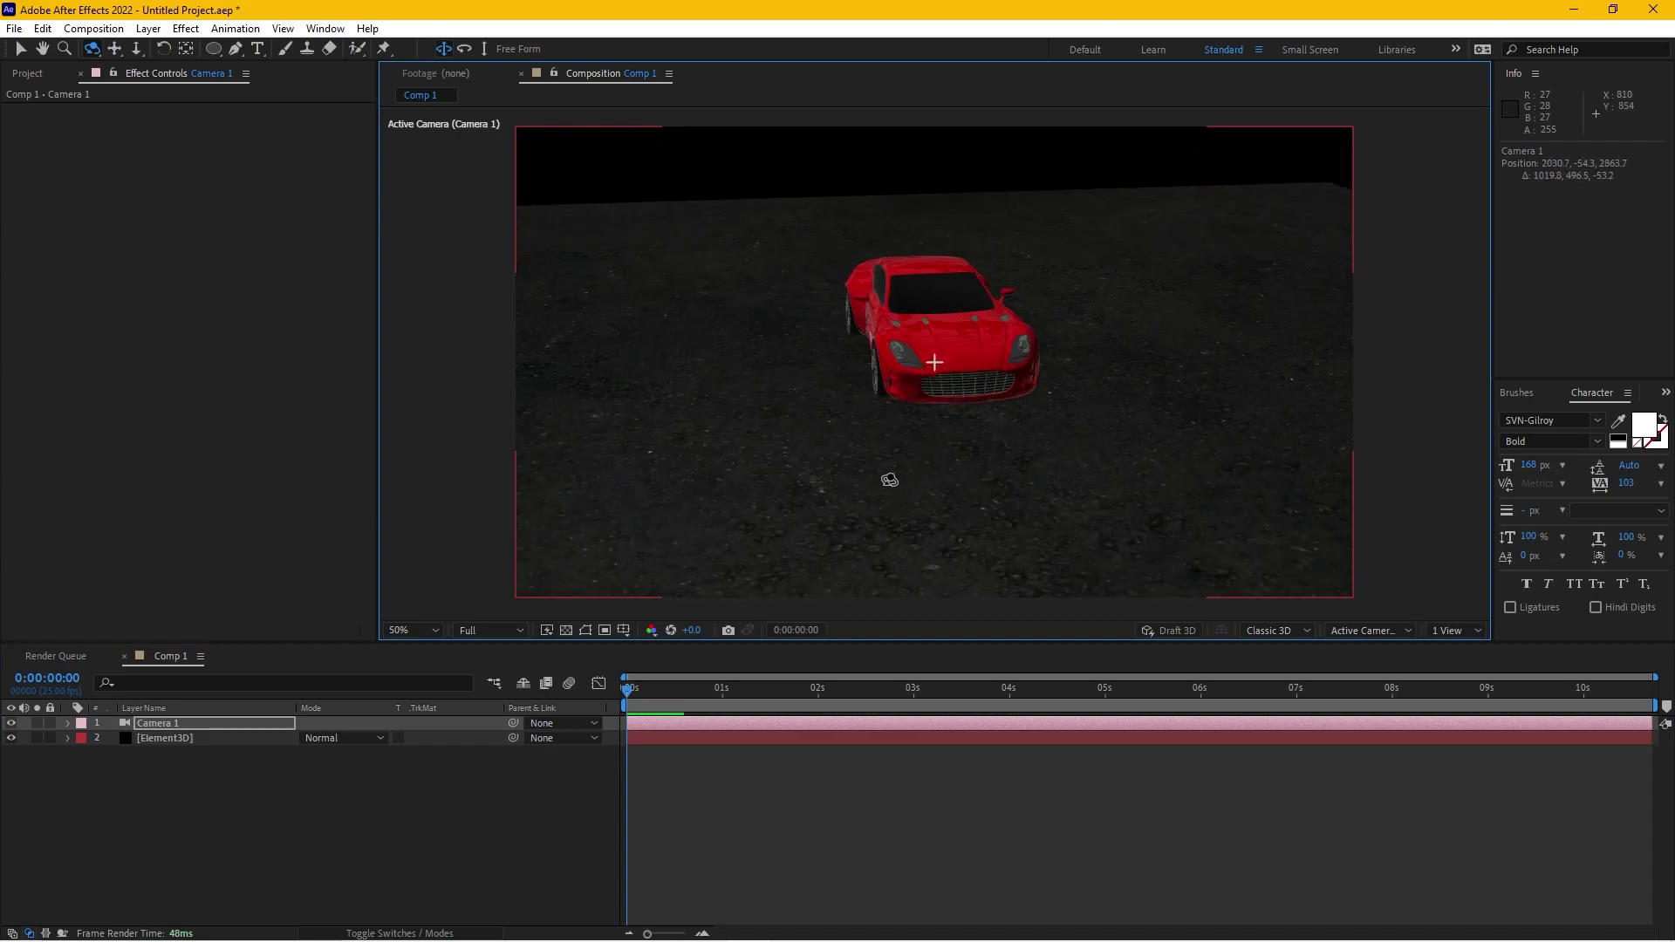
pyautogui.press('c')
pyautogui.press('c')
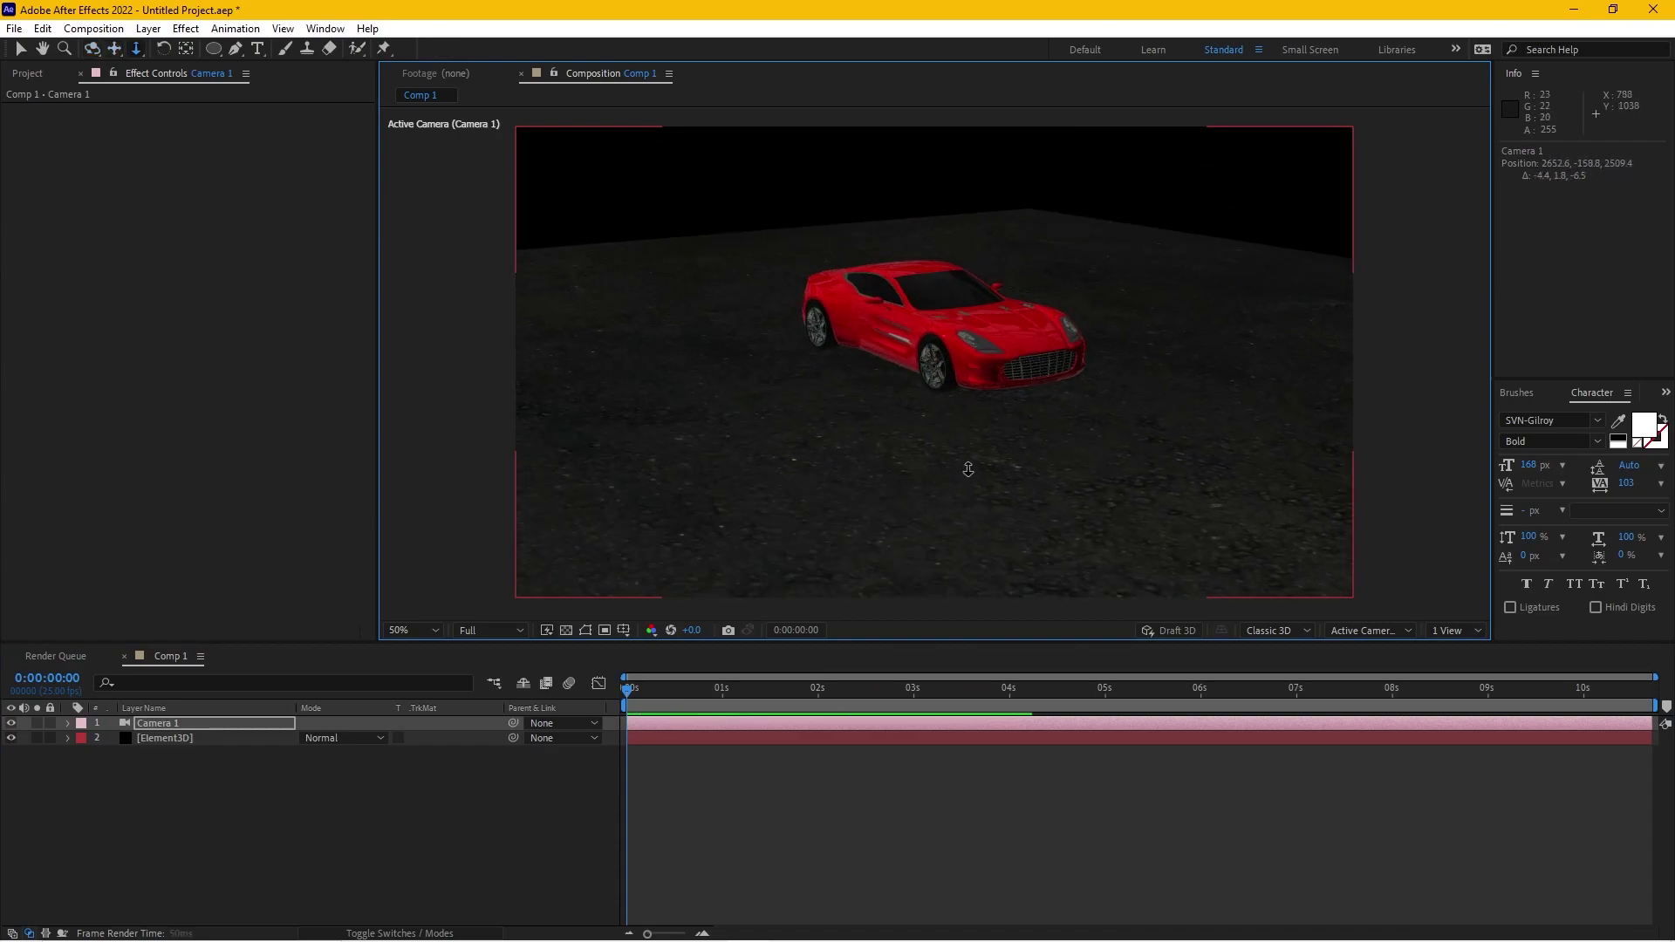
pyautogui.moveTo(968, 468); pyautogui.dragTo(986, 360)
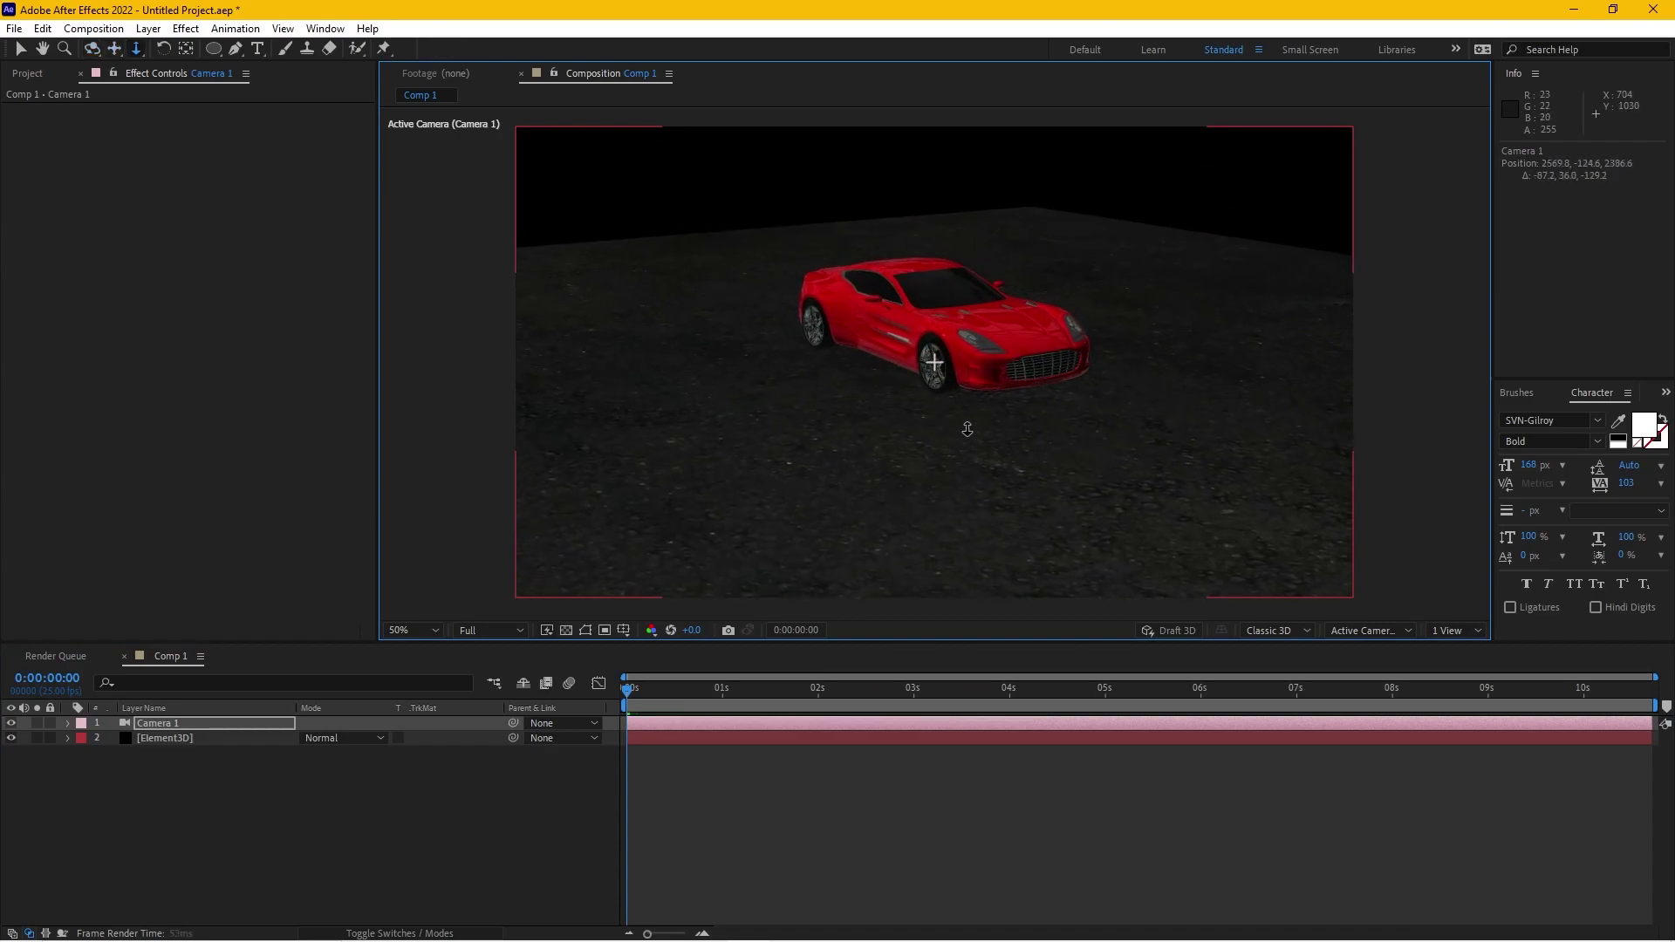
pyautogui.click(214, 740)
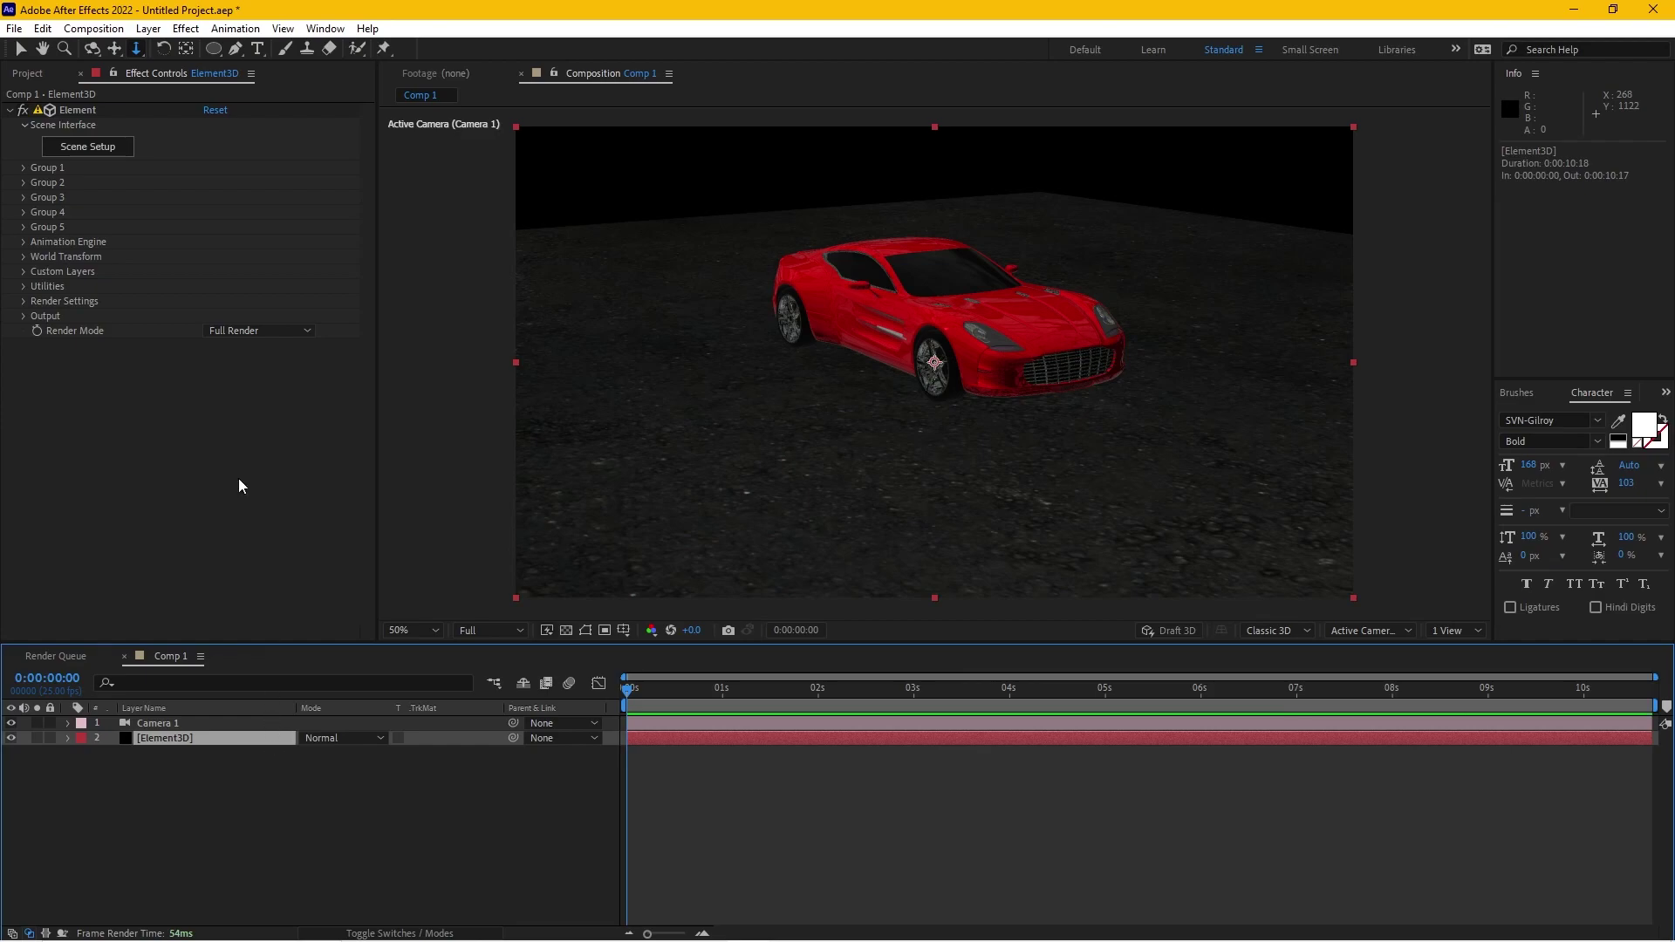
# Create a Group 1 null from Element's Group Utilities and scale it to 212%
pyautogui.click(79, 111)
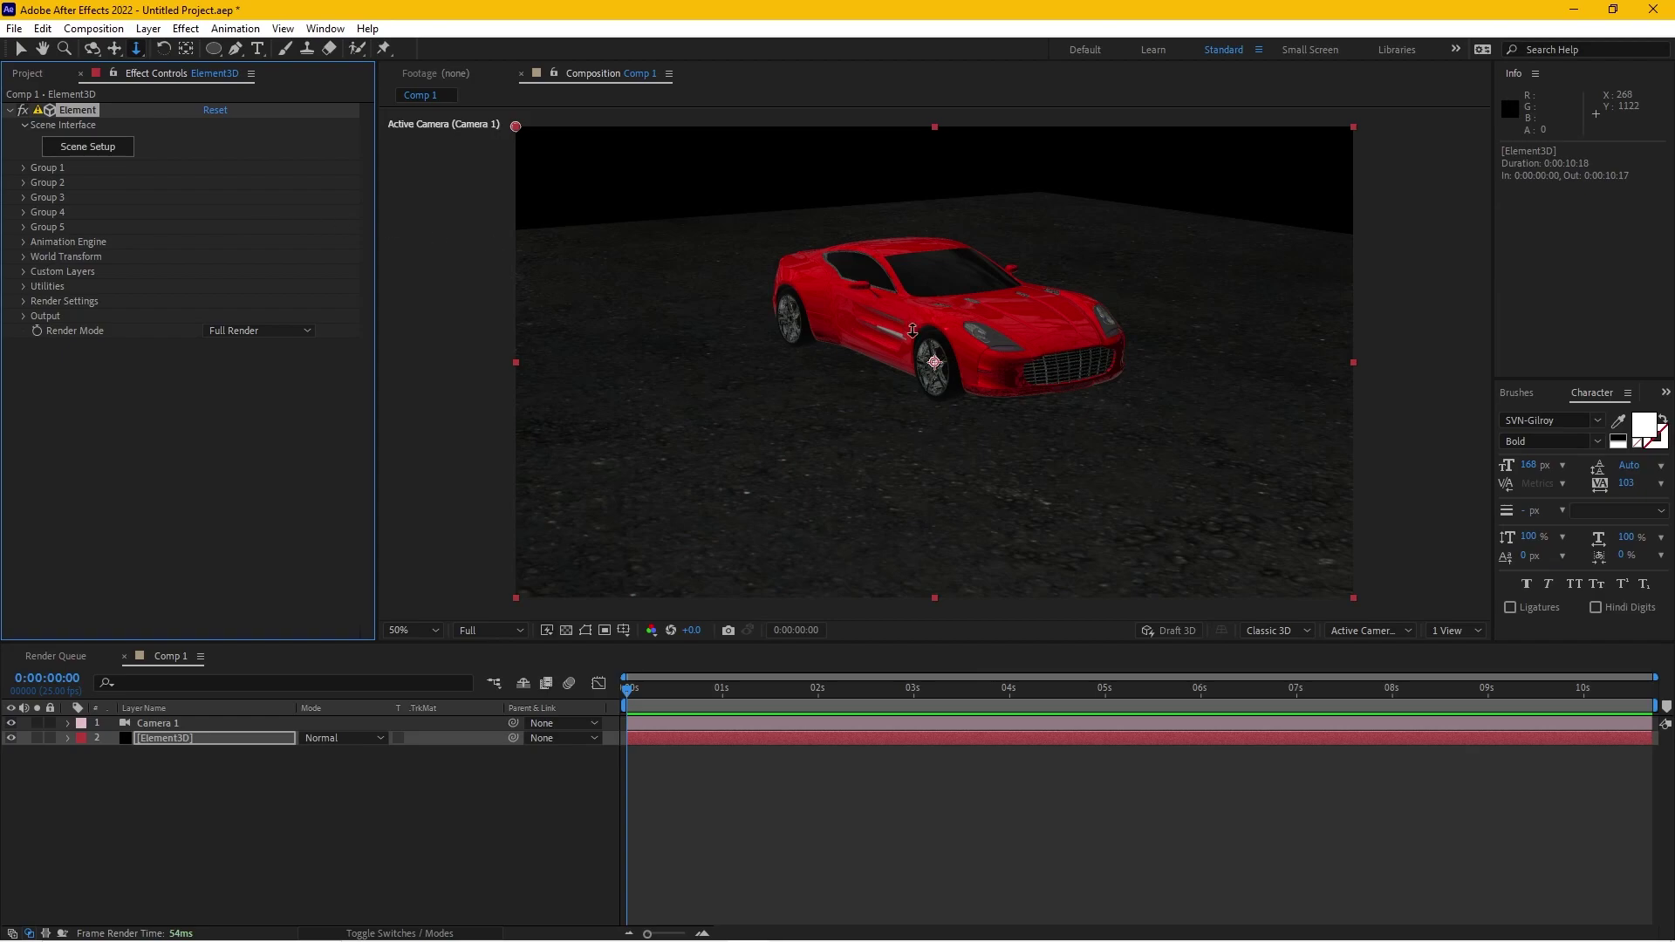
pyautogui.click(20, 49)
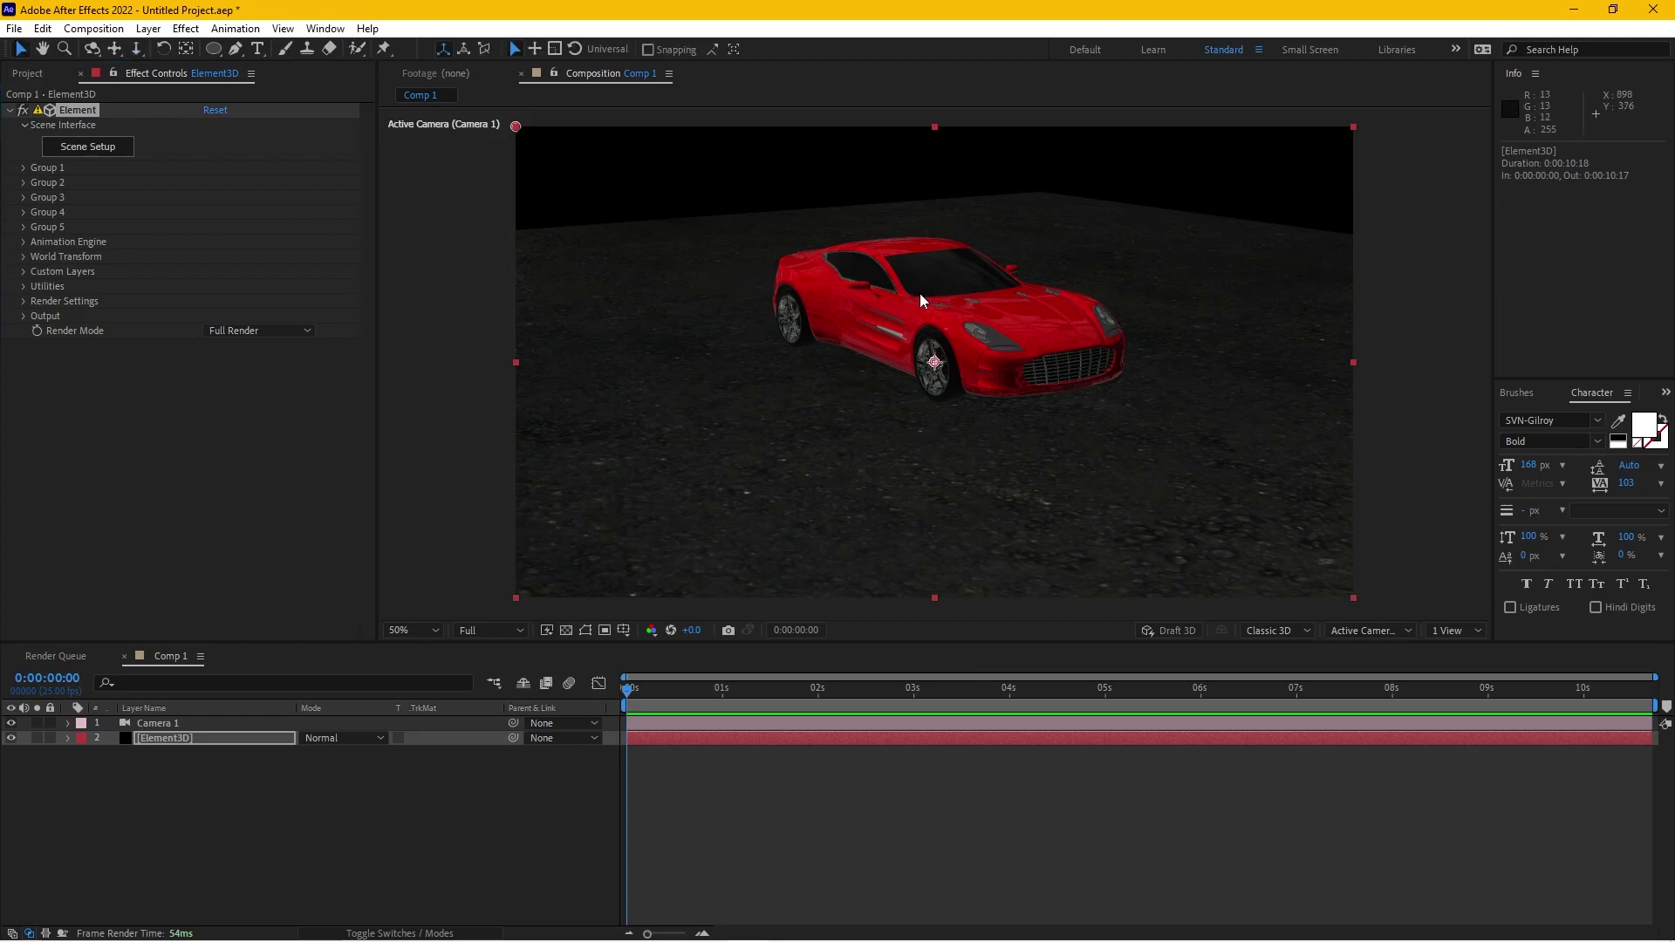
pyautogui.click(25, 169)
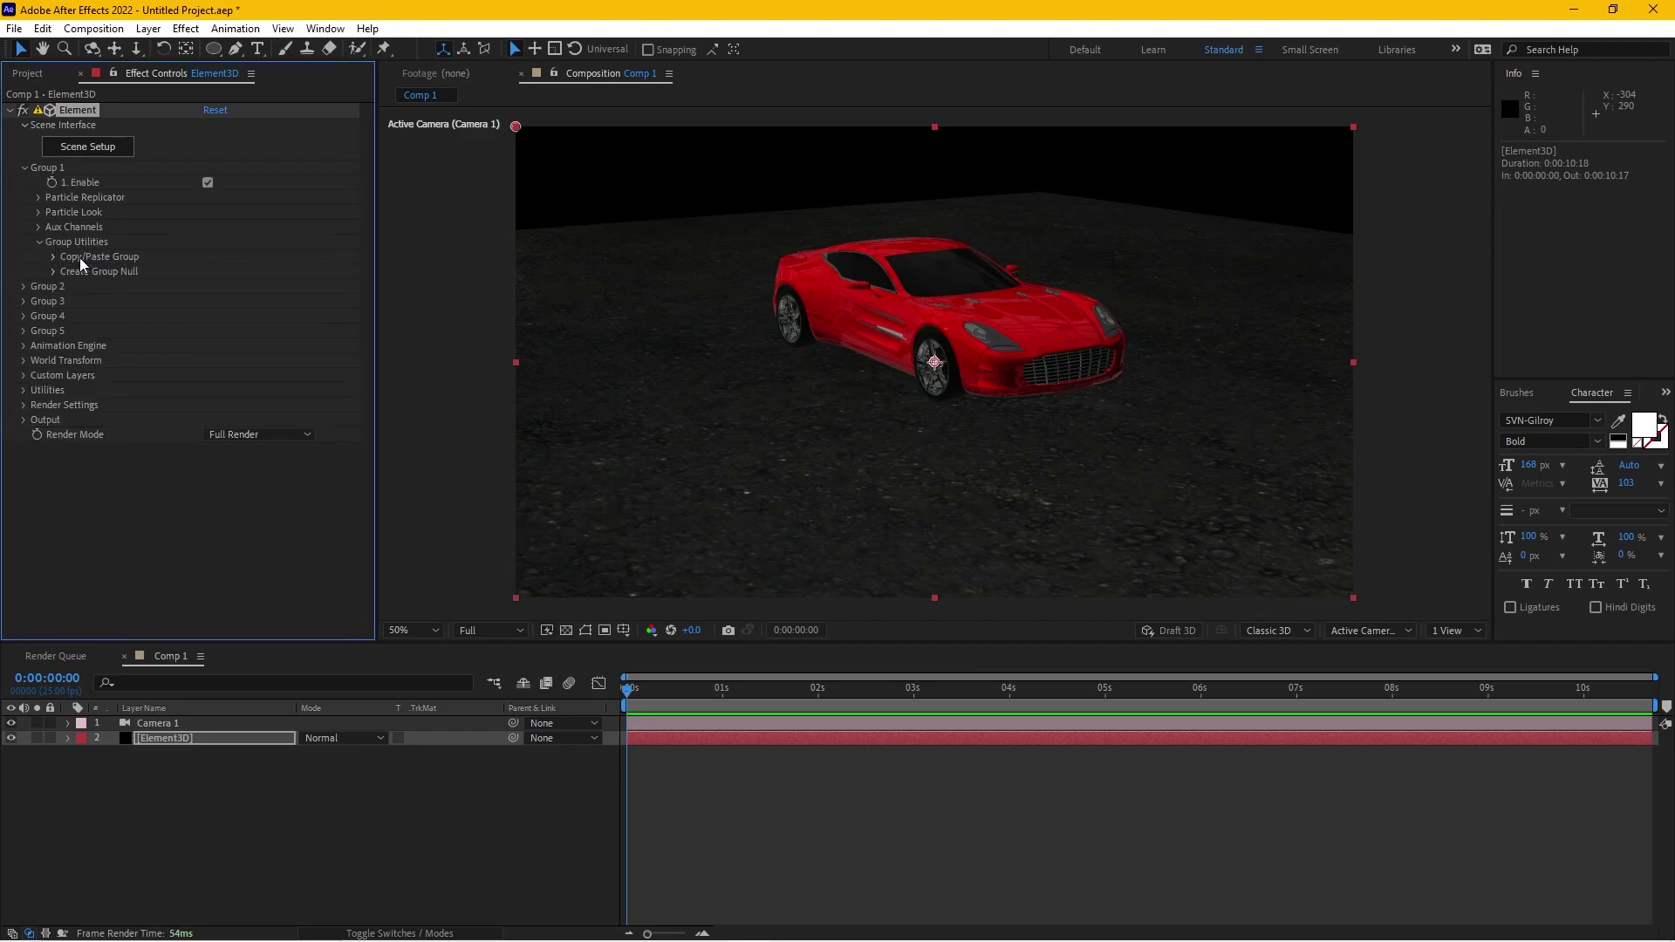
pyautogui.click(53, 273)
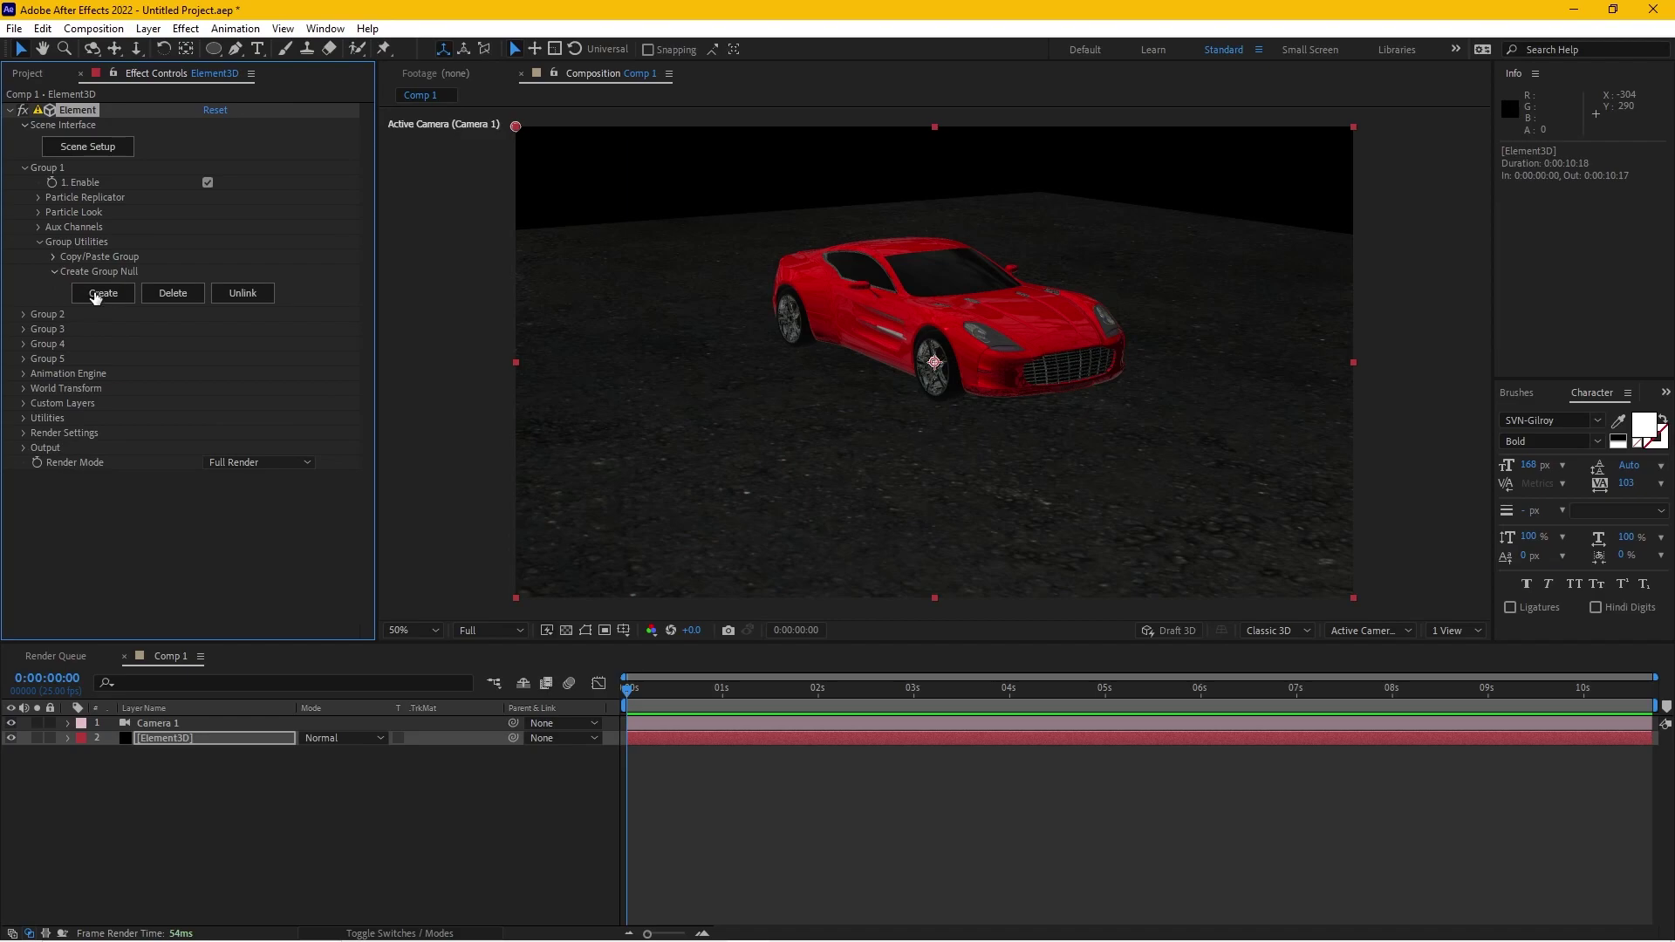
pyautogui.click(98, 294)
pyautogui.click(175, 724)
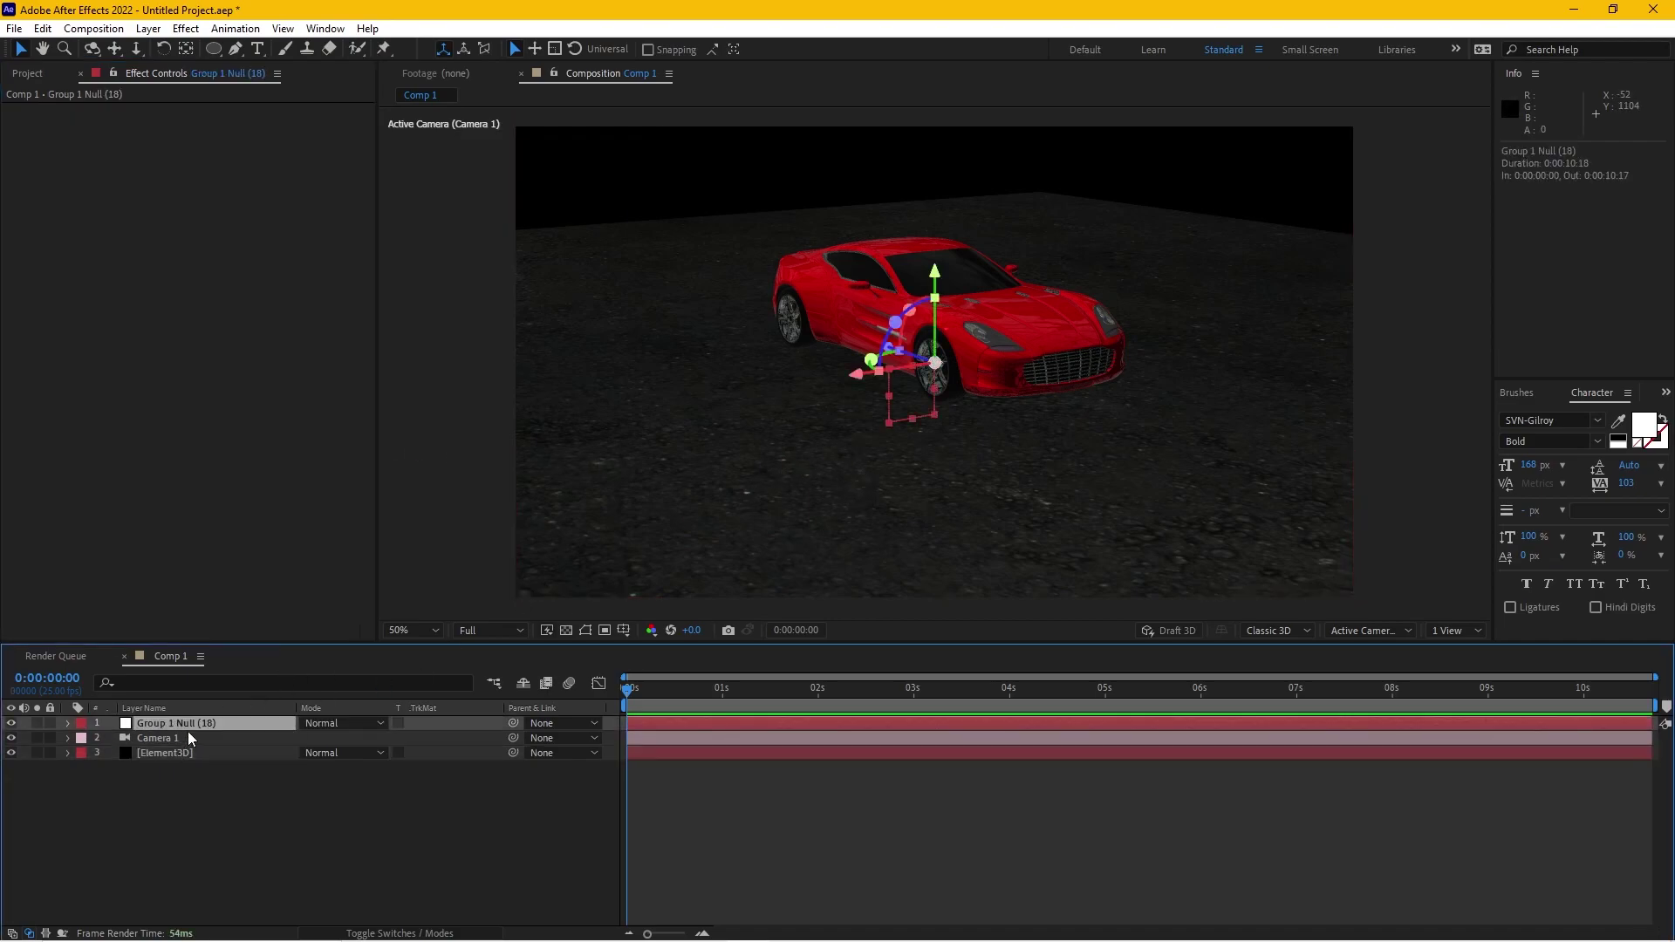
pyautogui.press('s')
pyautogui.moveTo(332, 738); pyautogui.dragTo(414, 728)
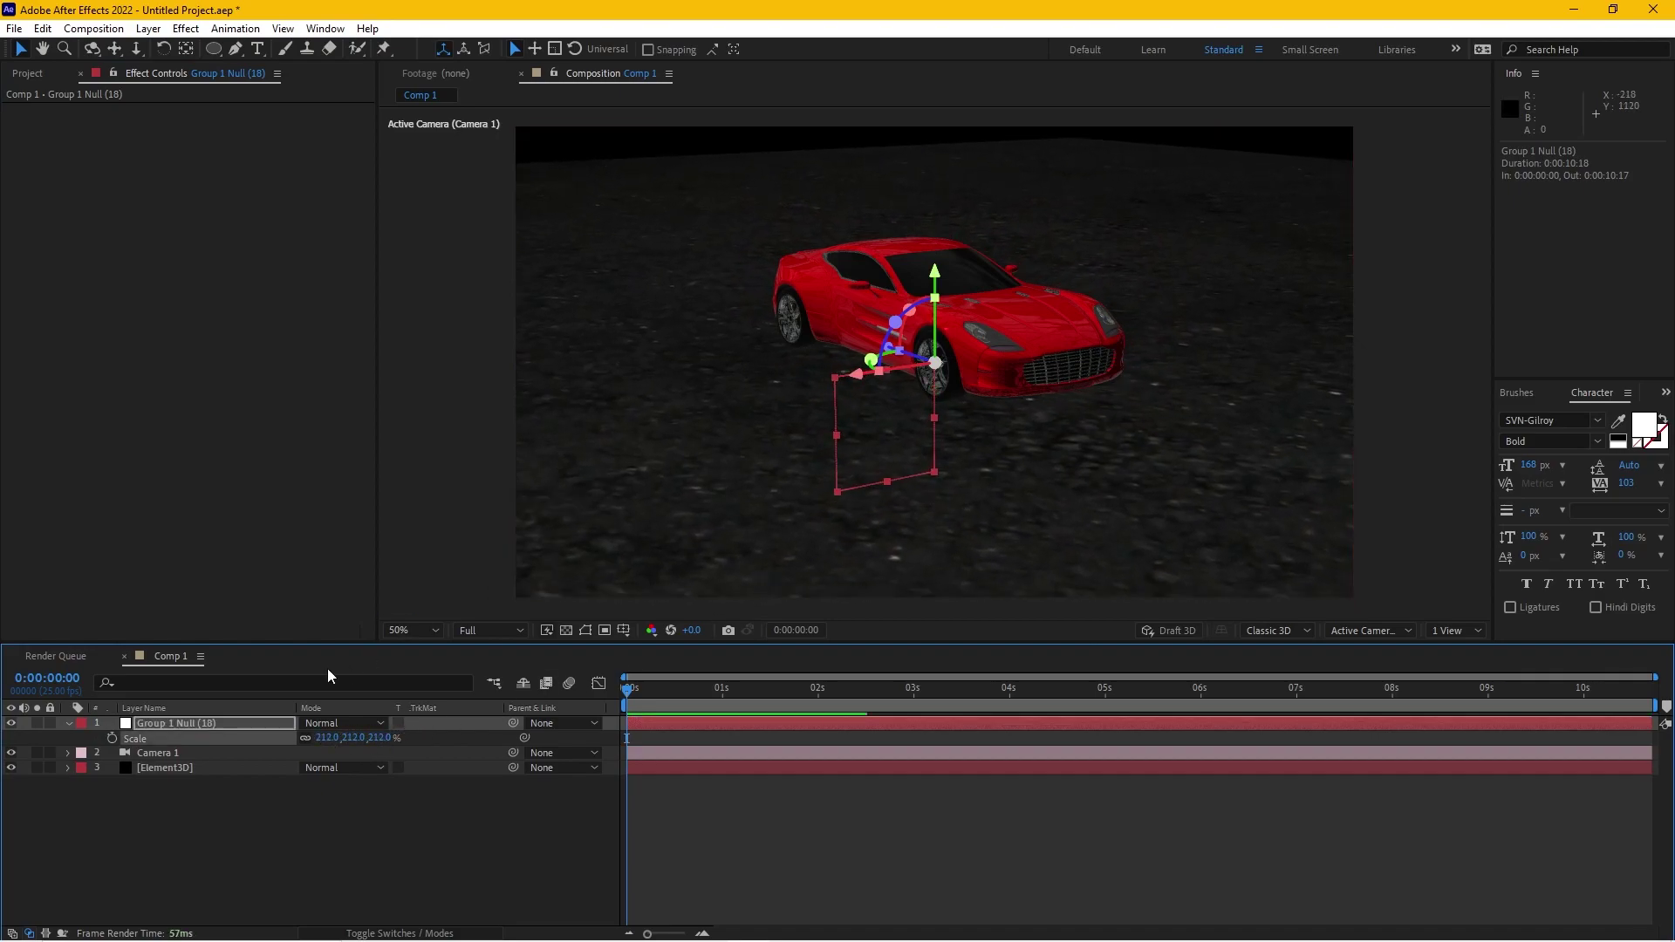
# Create a group null for Element's Group 2
pyautogui.click(178, 766)
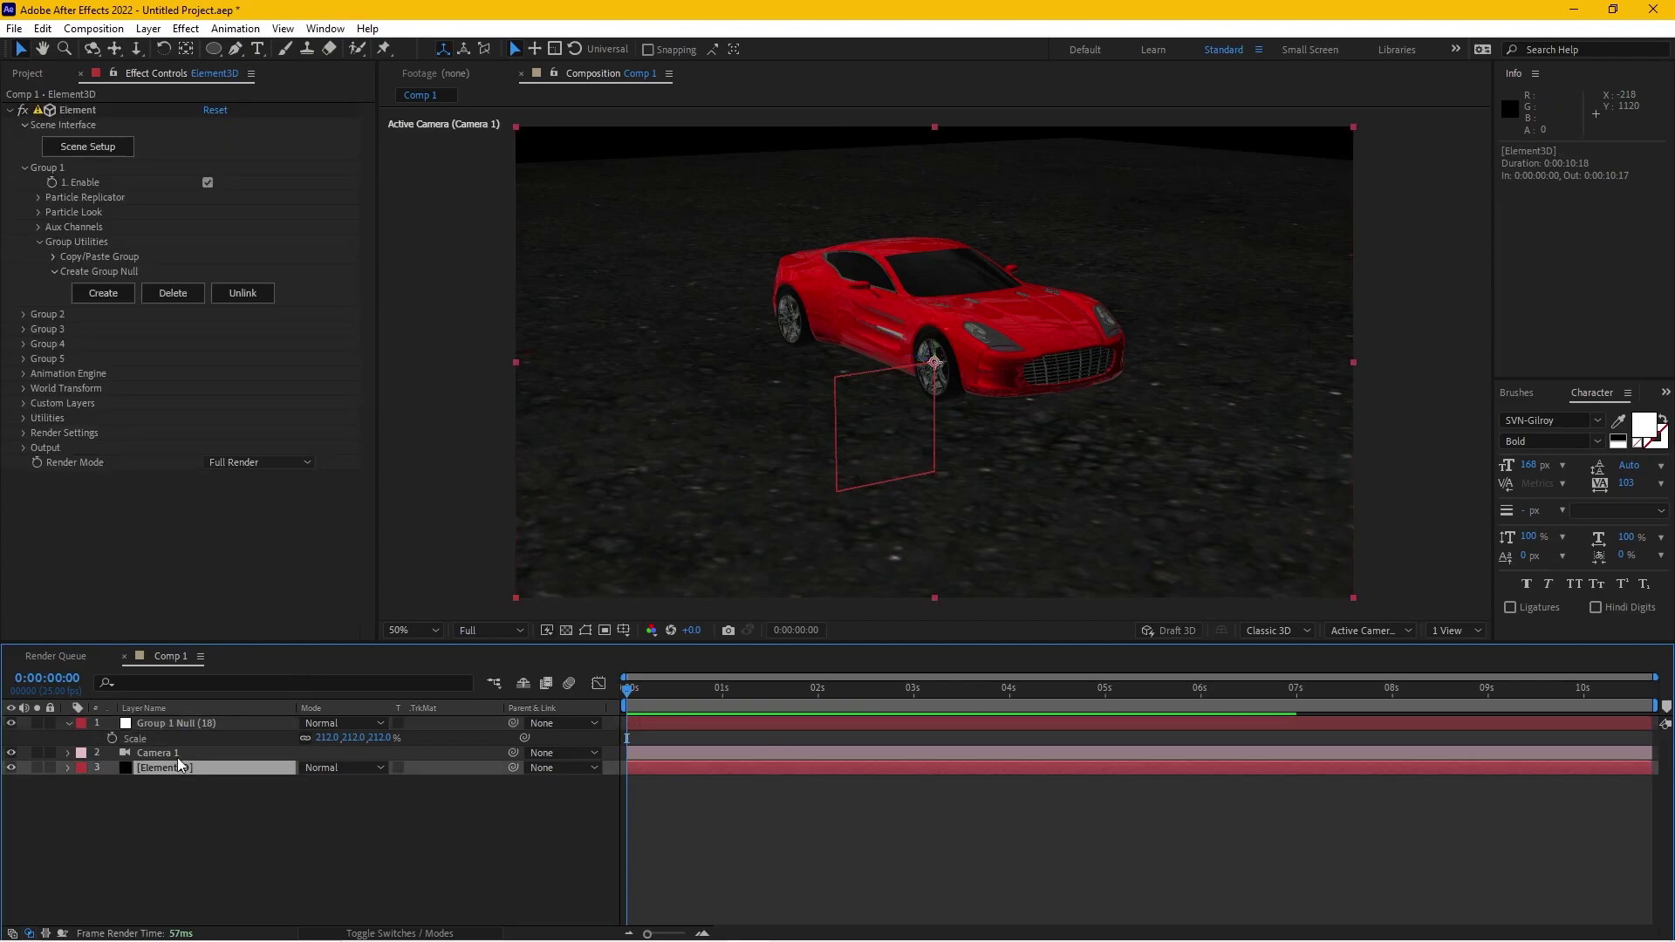
pyautogui.click(25, 315)
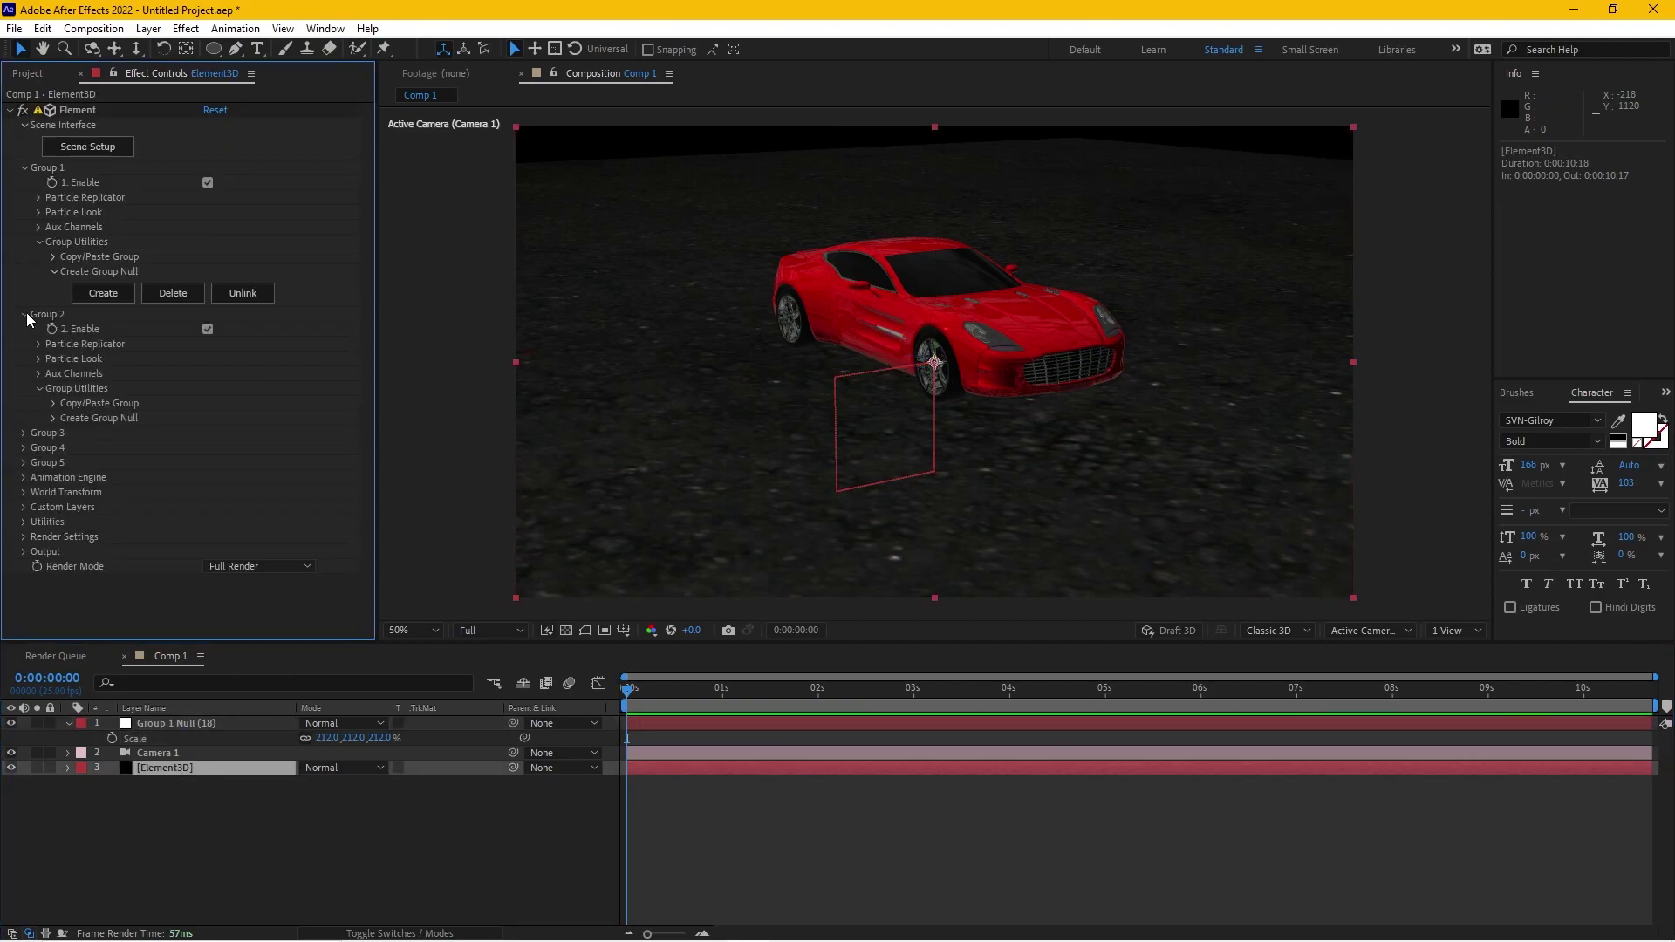
pyautogui.click(54, 418)
pyautogui.click(103, 440)
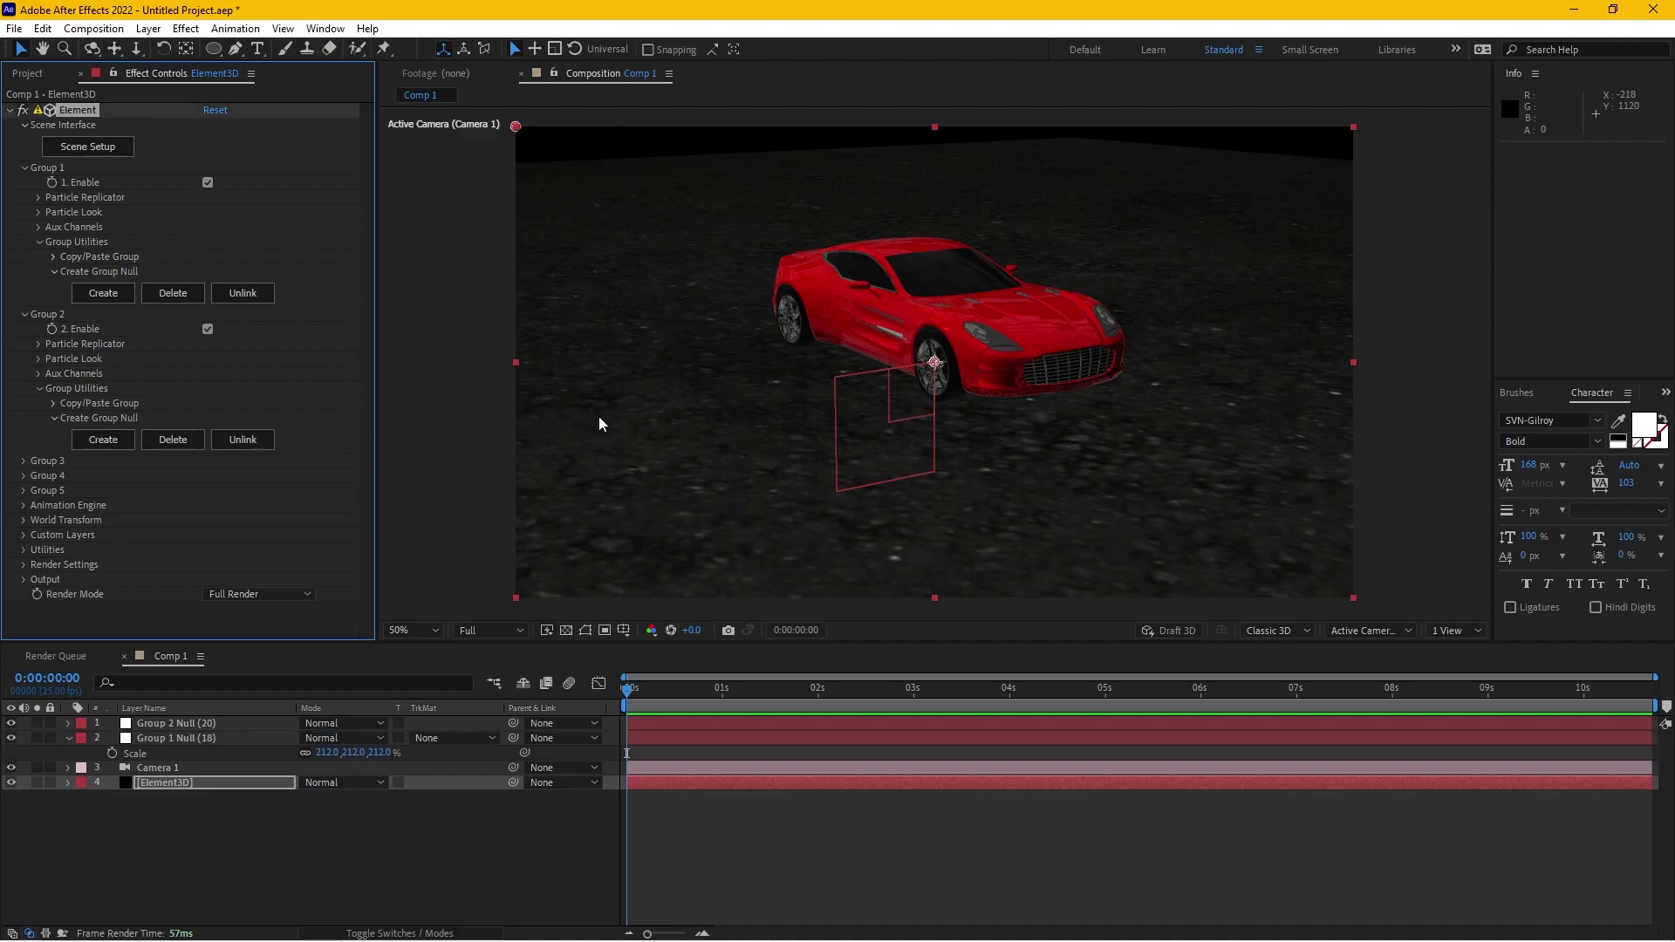
# Reposition the Group 2 Null and scale it to 166% to enlarge the car
pyautogui.click(192, 727)
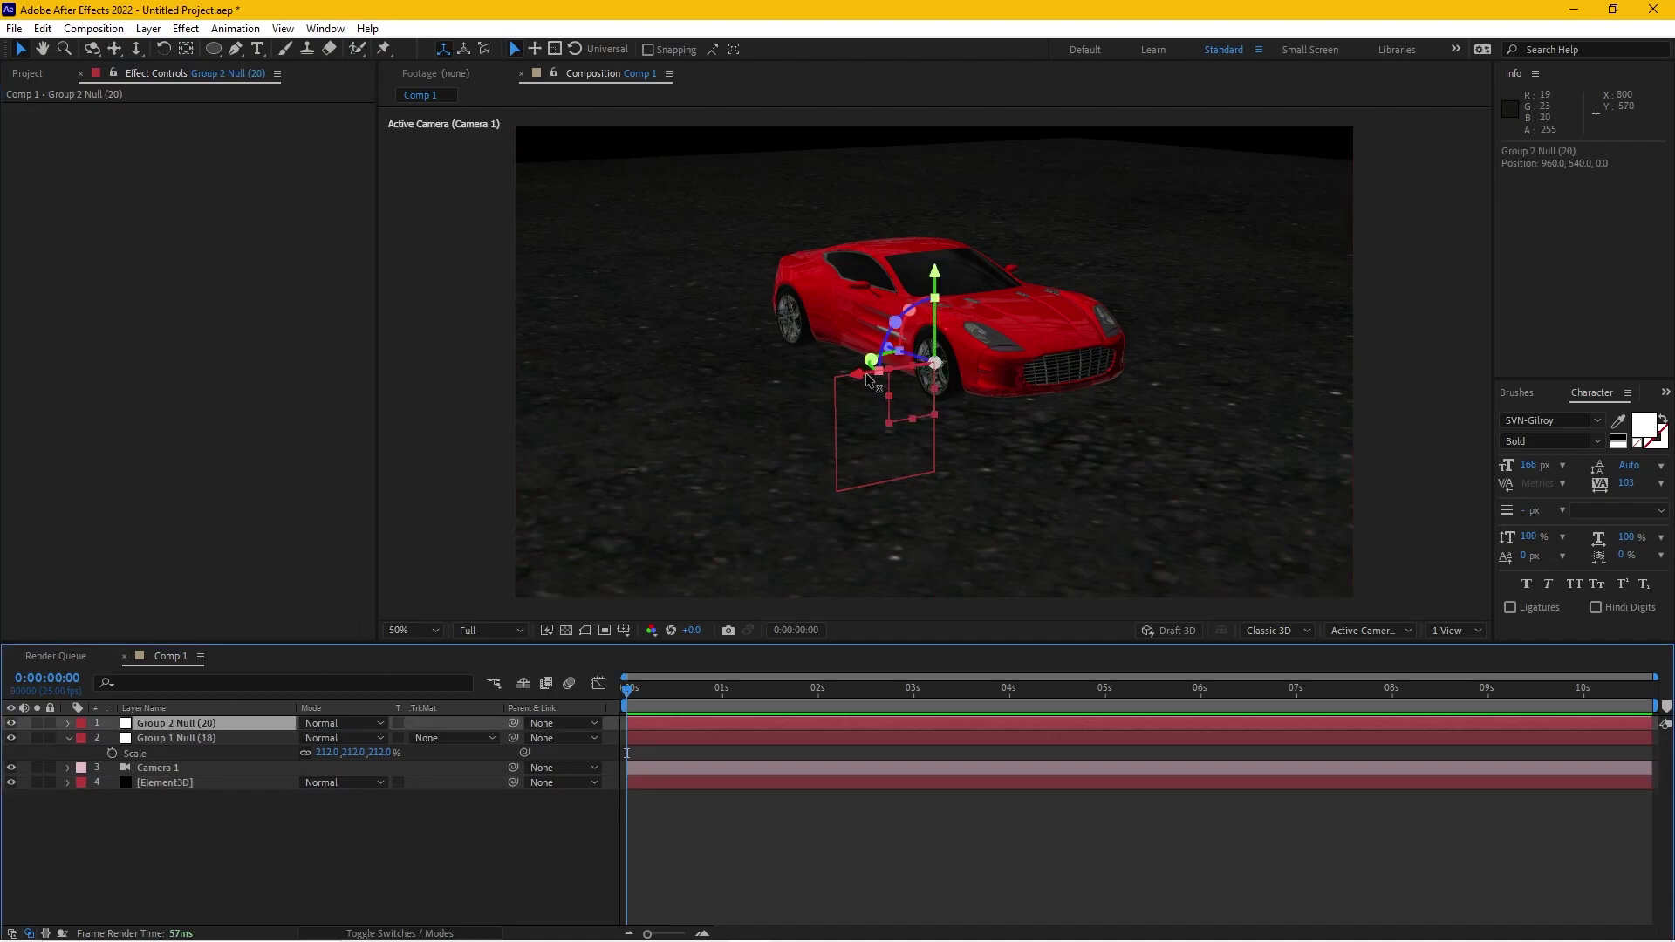
pyautogui.moveTo(908, 365)
pyautogui.mouseDown()
pyautogui.moveTo(943, 371)
pyautogui.moveTo(862, 409)
pyautogui.mouseUp()
pyautogui.press('s')
pyautogui.moveTo(324, 738); pyautogui.dragTo(721, 652)
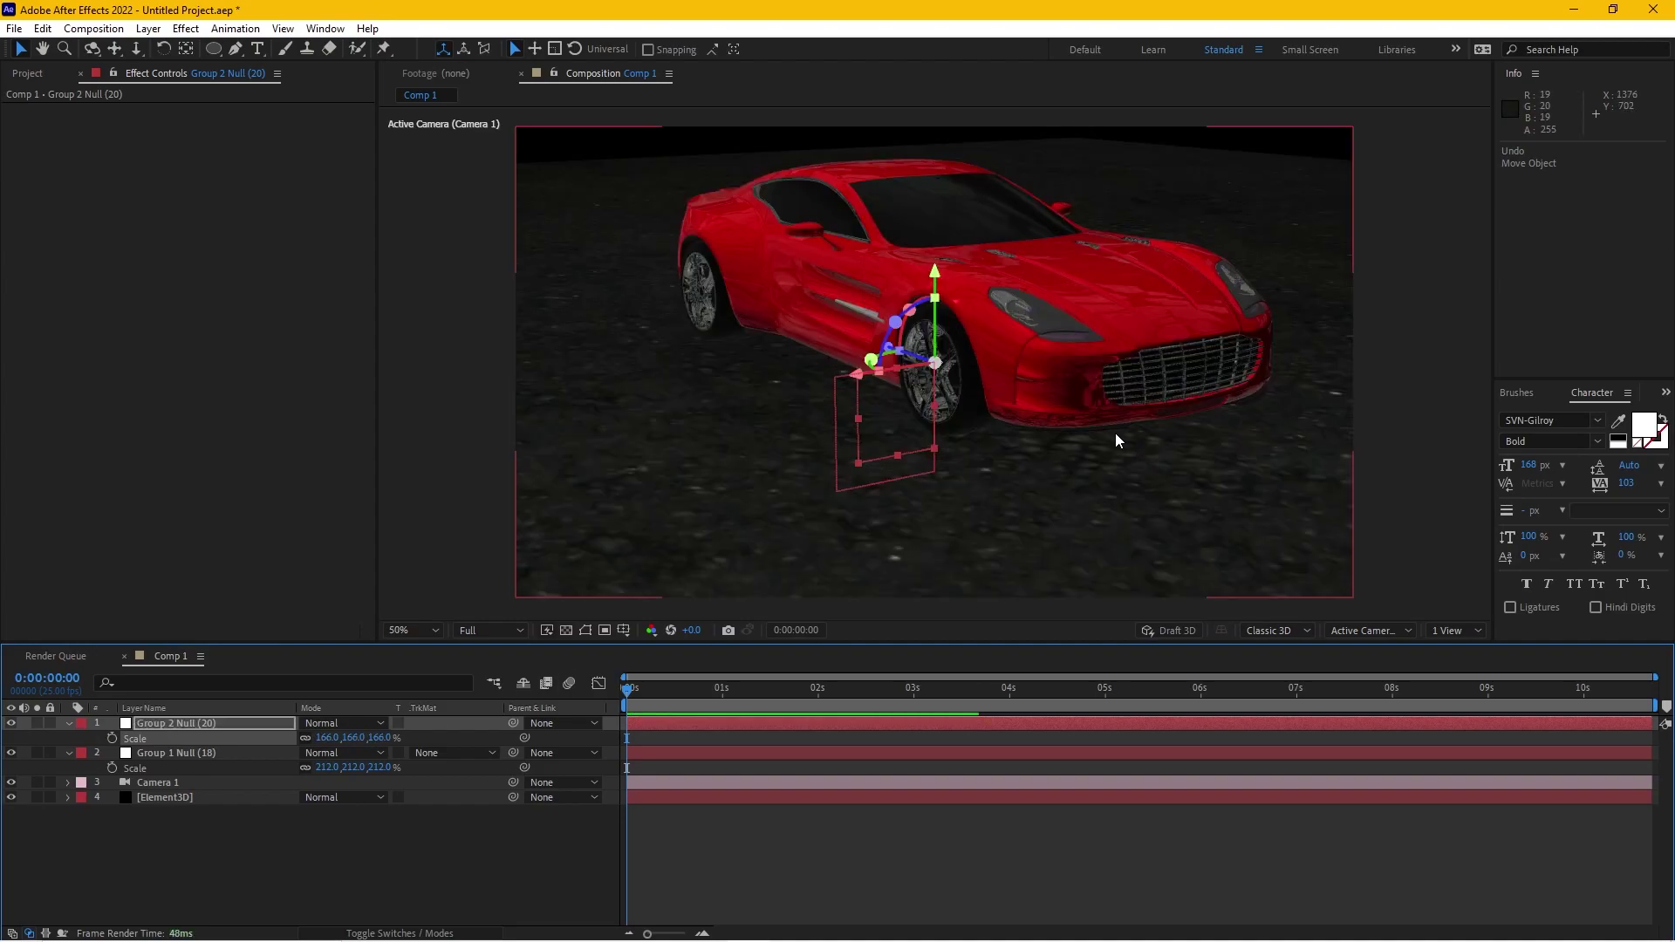
# Orbit Camera 1 to a front view of the car and preview the first second
pyautogui.press('c')
pyautogui.press('c')
pyautogui.press('c')
pyautogui.press('c')
pyautogui.moveTo(1015, 419)
pyautogui.mouseDown()
pyautogui.moveTo(1012, 435)
pyautogui.moveTo(1021, 423)
pyautogui.moveTo(995, 411)
pyautogui.mouseUp()
pyautogui.press('c')
pyautogui.press('c')
pyautogui.press('c')
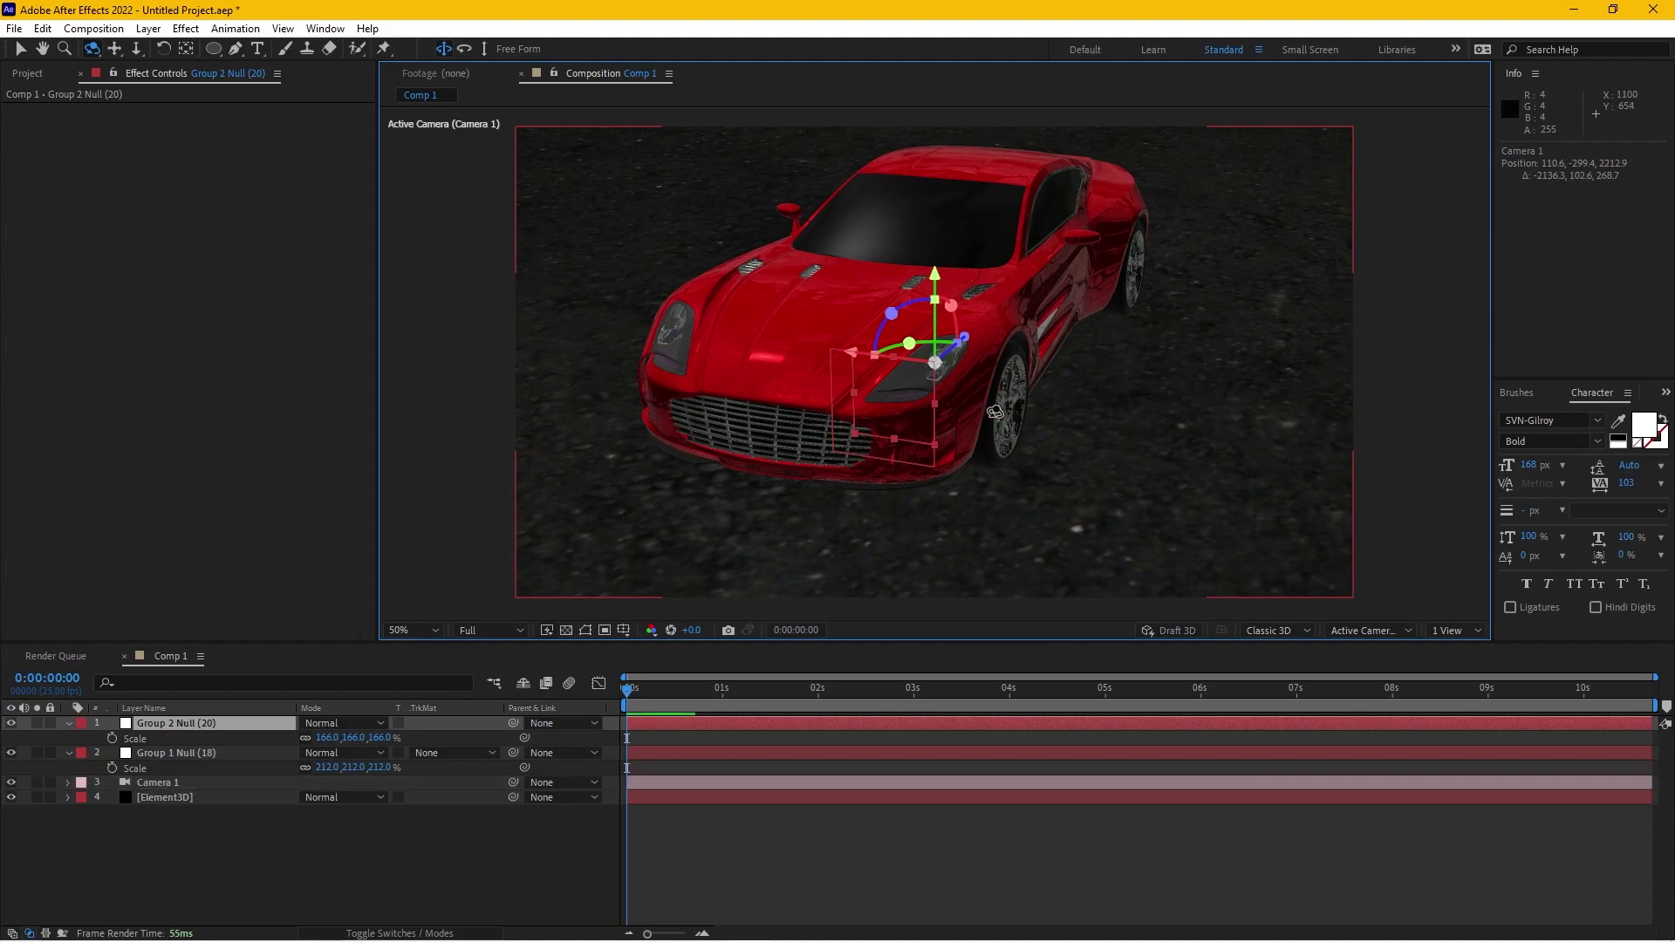
pyautogui.click(781, 827)
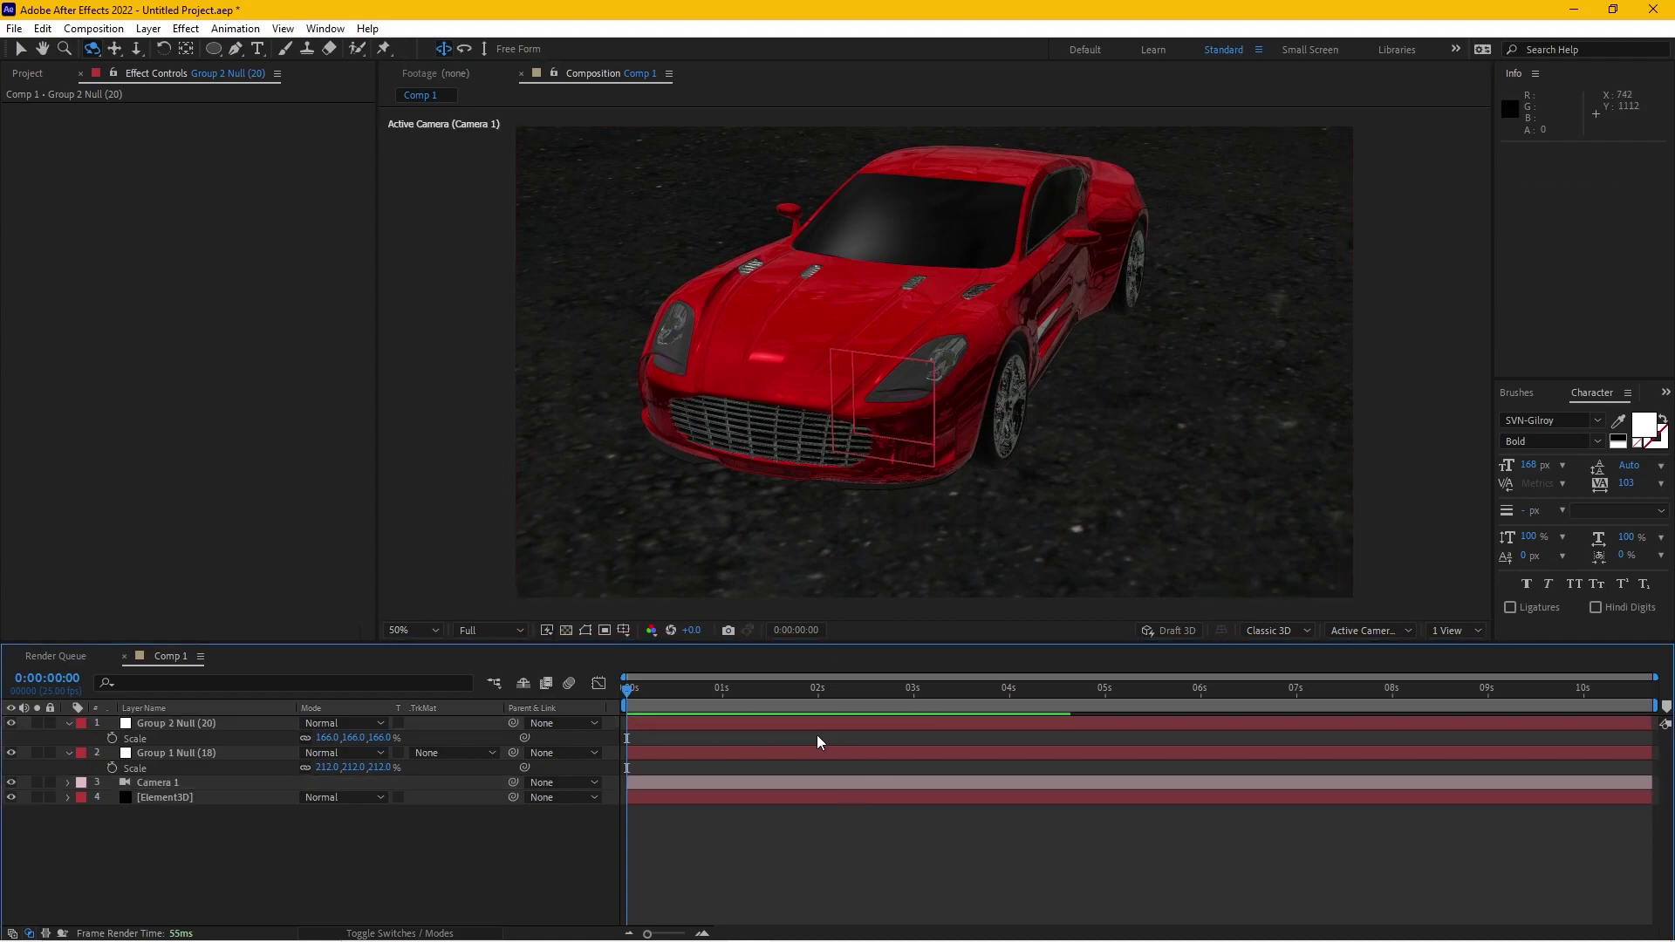
pyautogui.moveTo(633, 689); pyautogui.dragTo(626, 690)
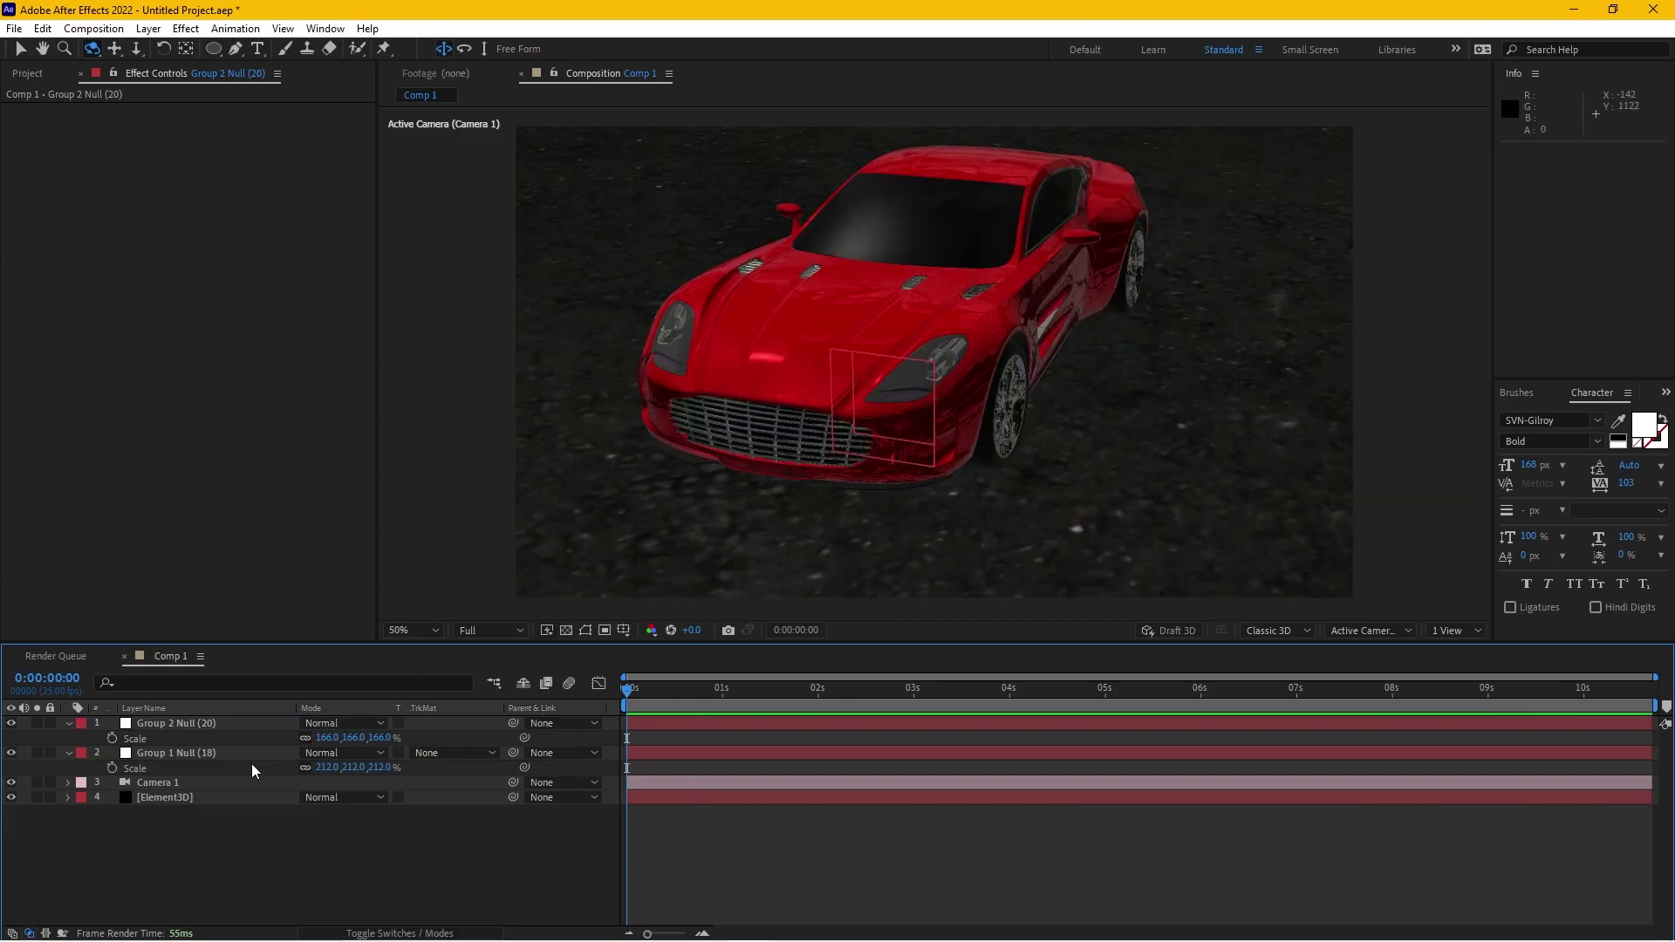
pyautogui.click(214, 797)
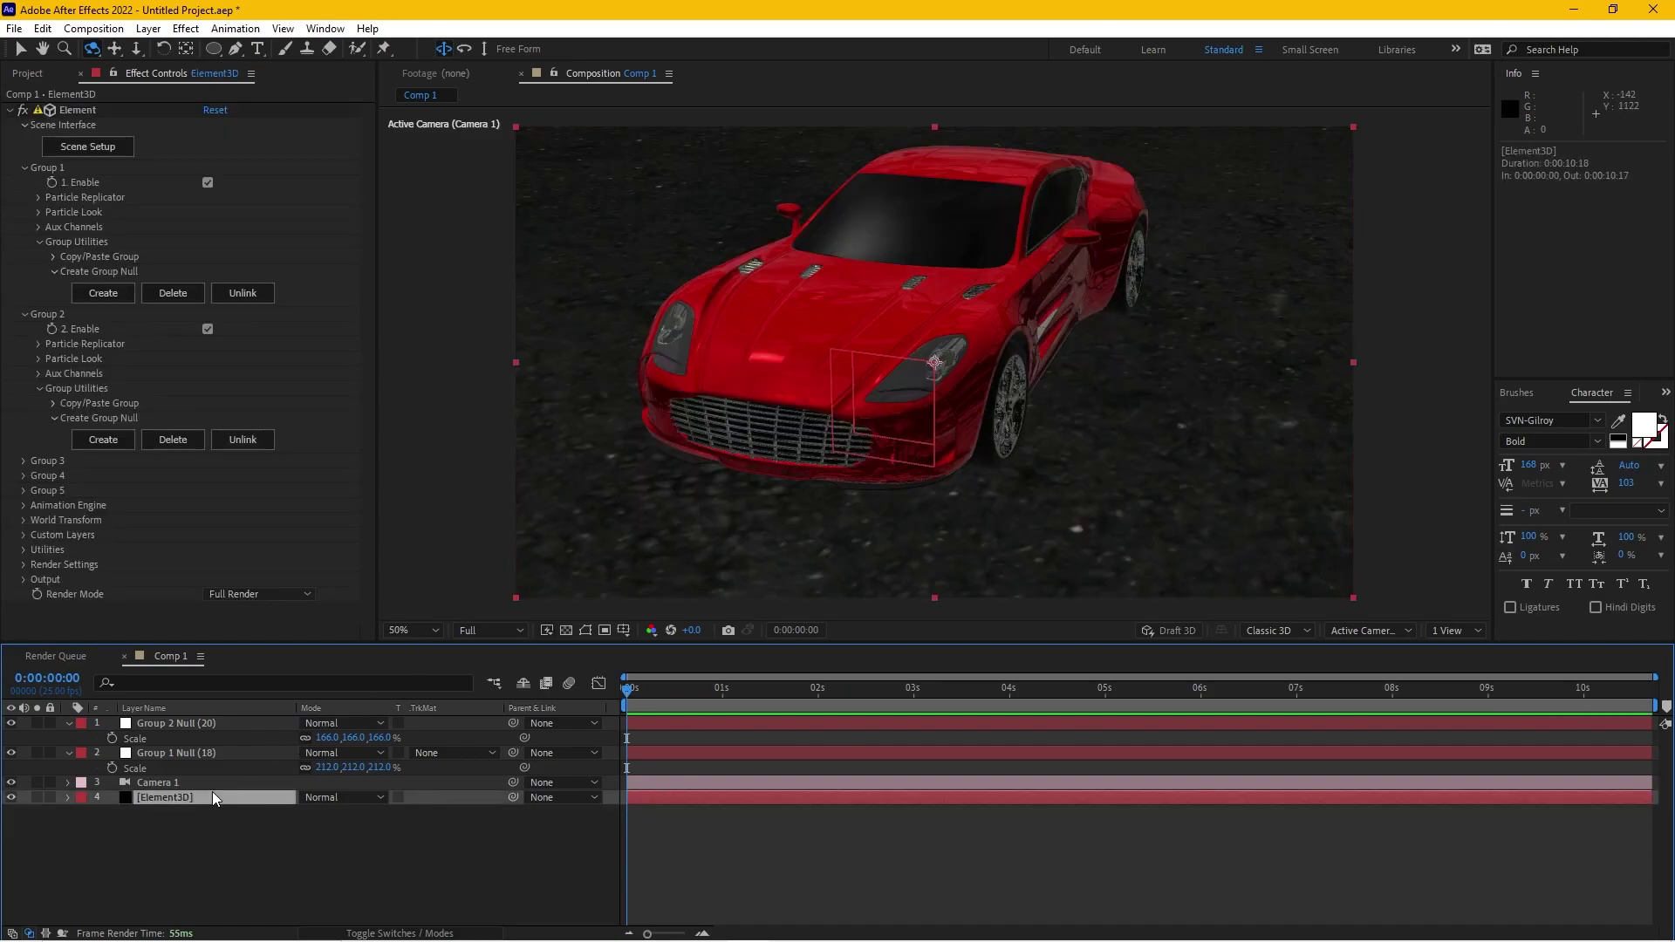
# Add Spot Light 1 as a Spot light at 100% intensity with Casts Shadows on
pyautogui.click(149, 30)
pyautogui.moveTo(157, 49)
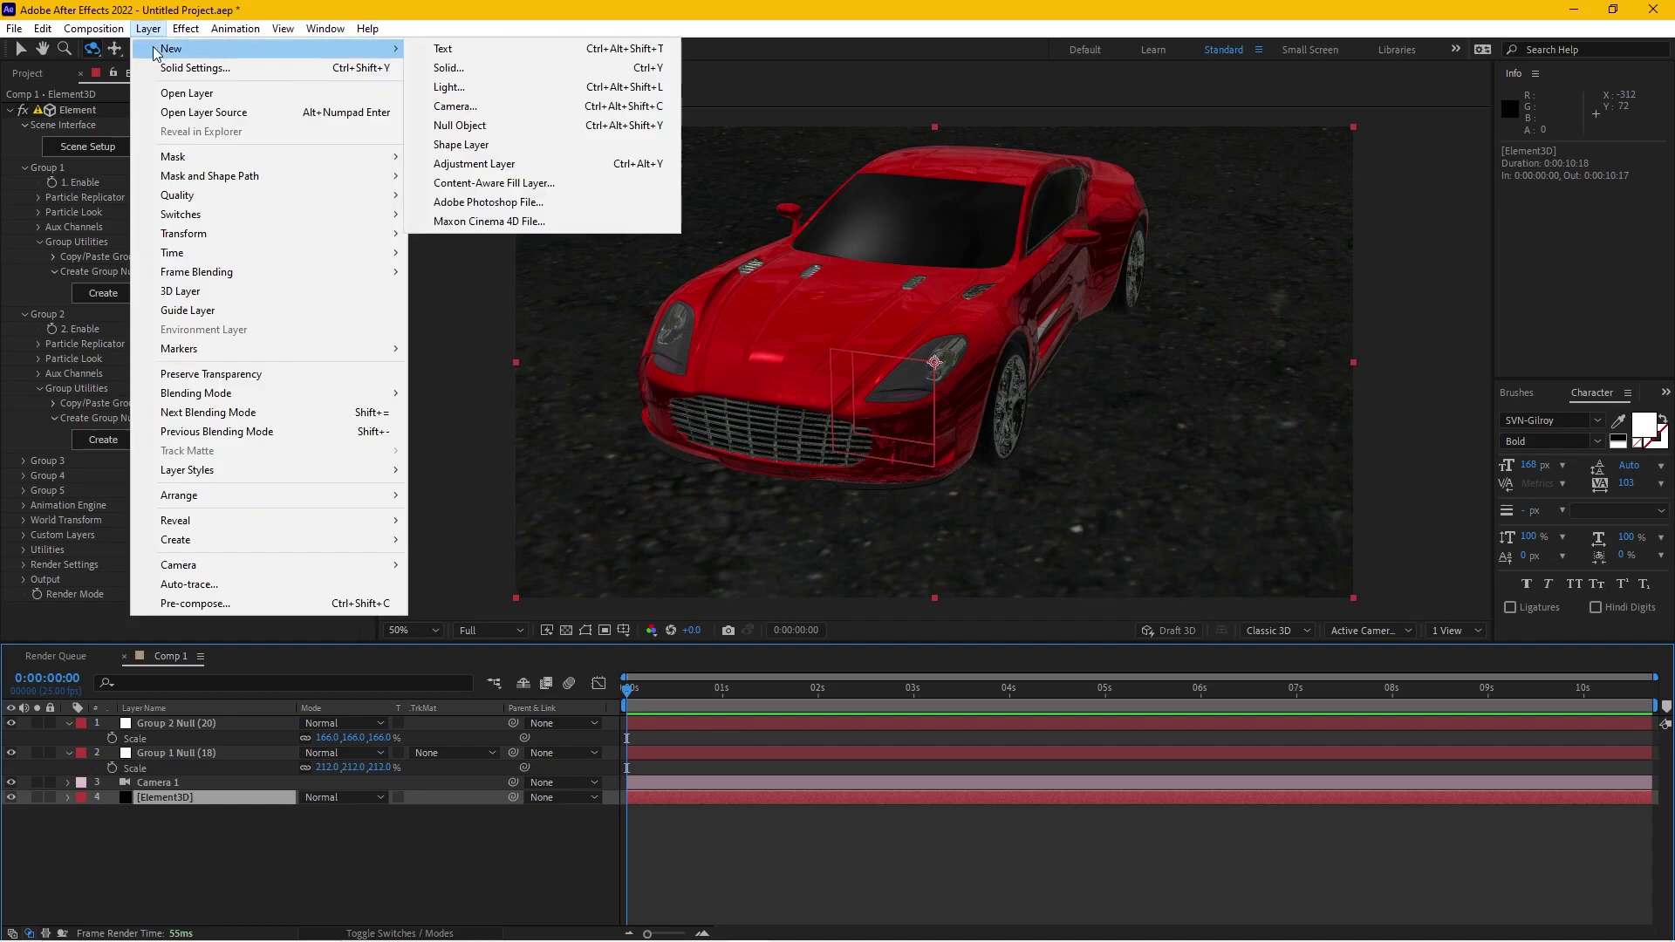
pyautogui.click(466, 87)
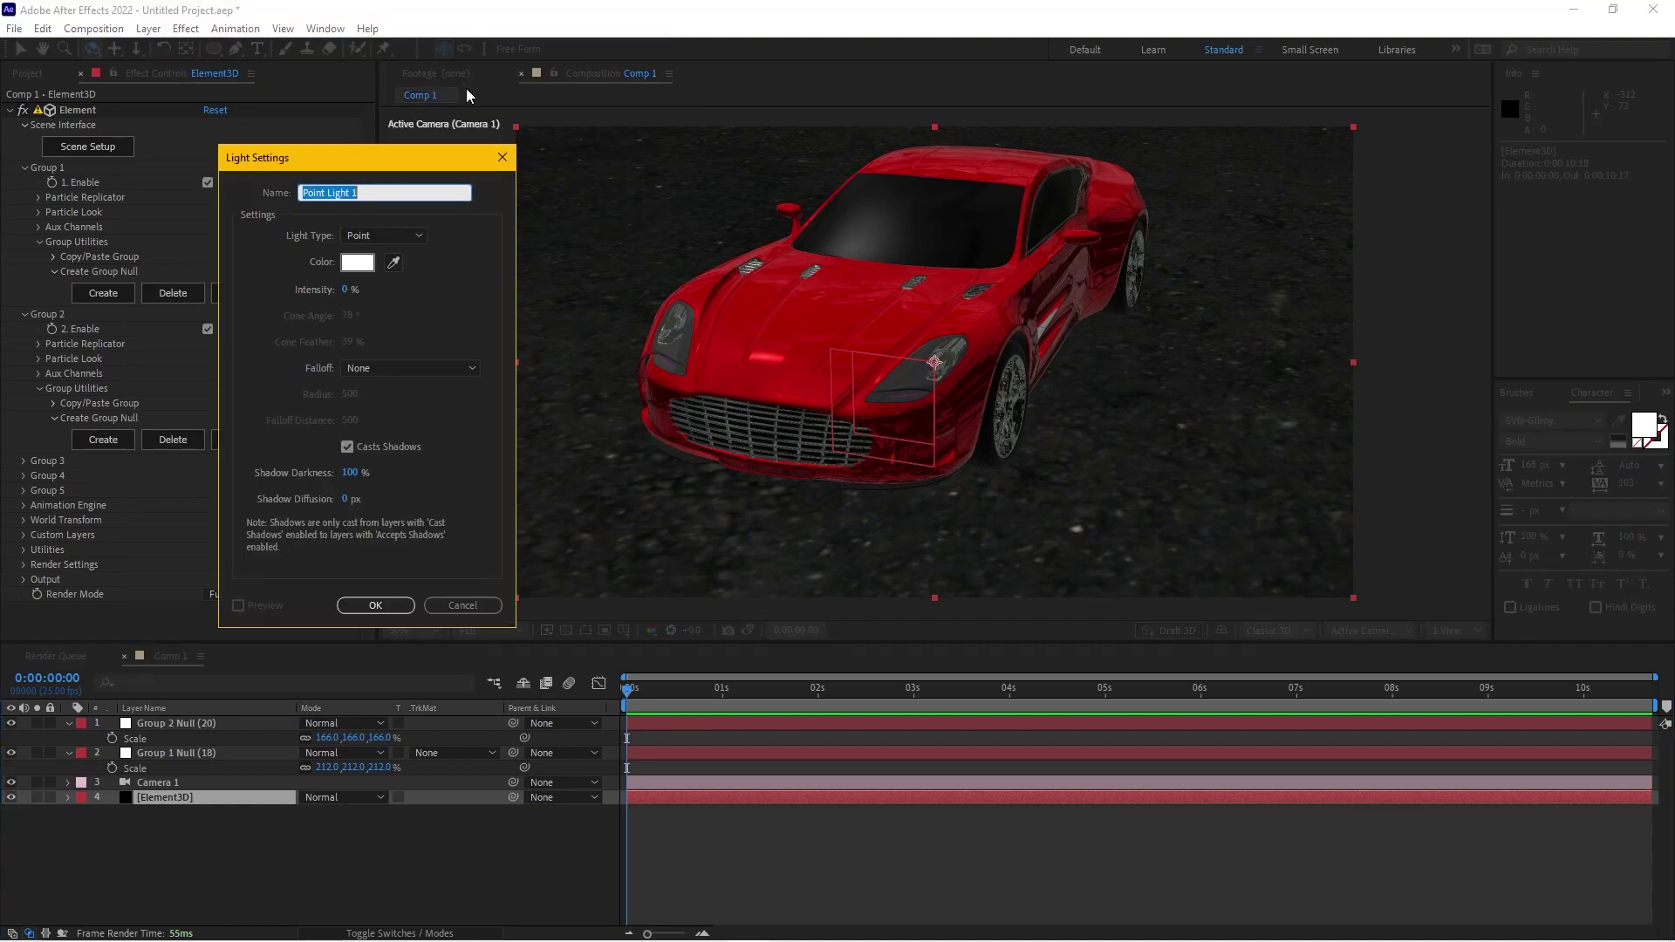
pyautogui.click(398, 234)
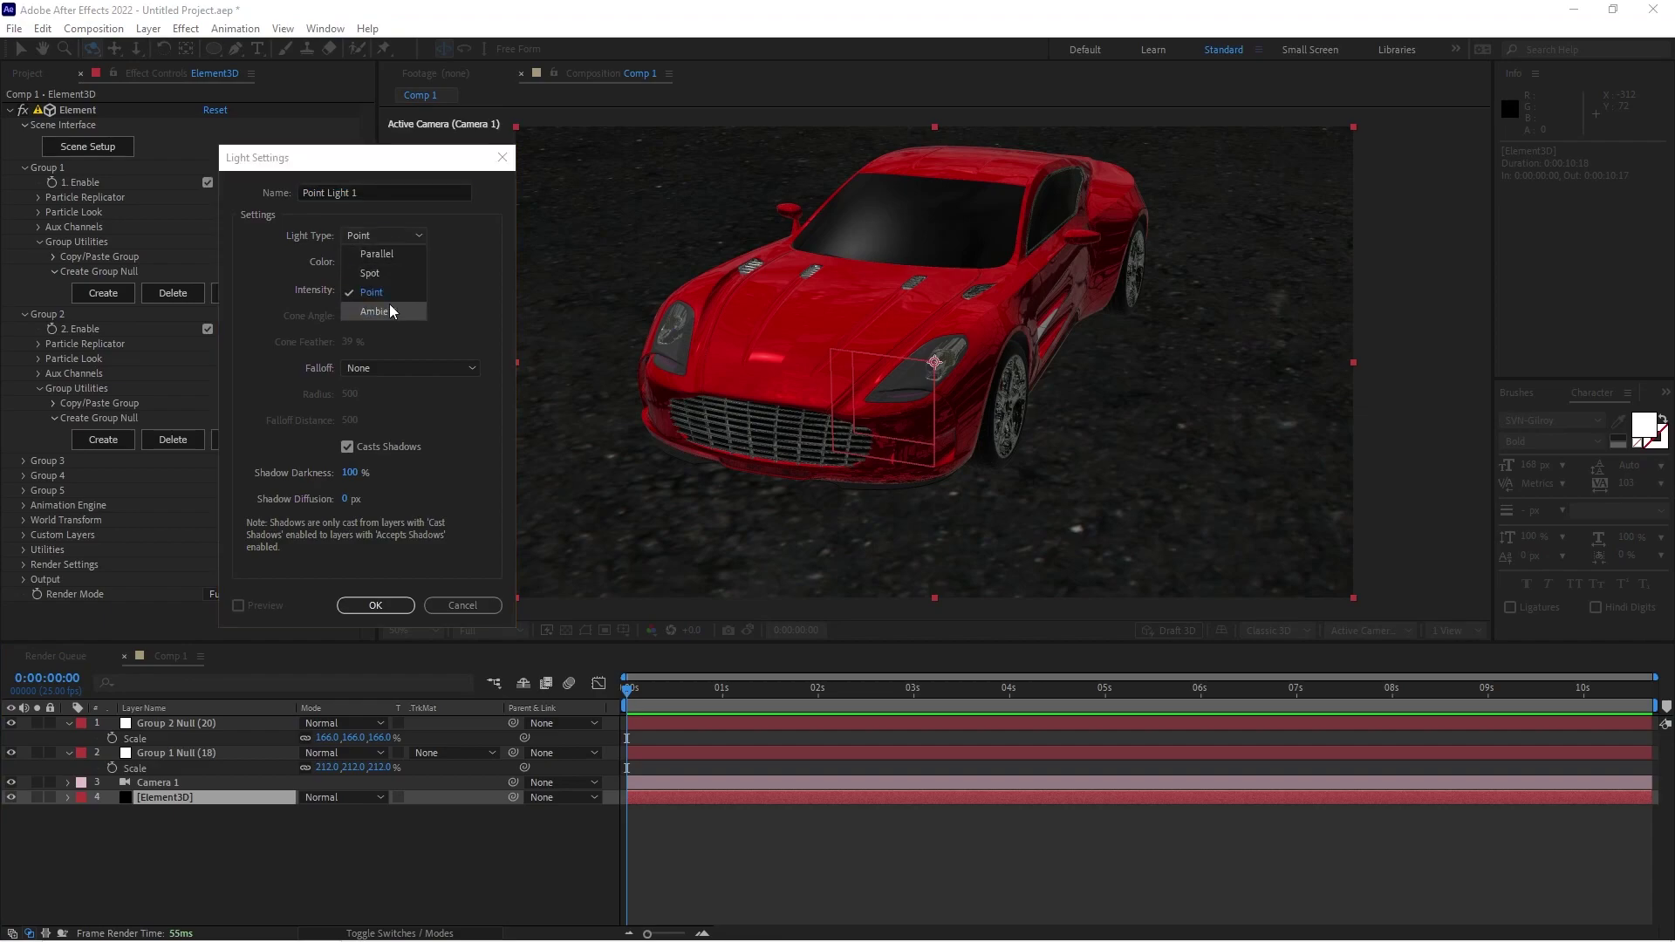
pyautogui.click(389, 275)
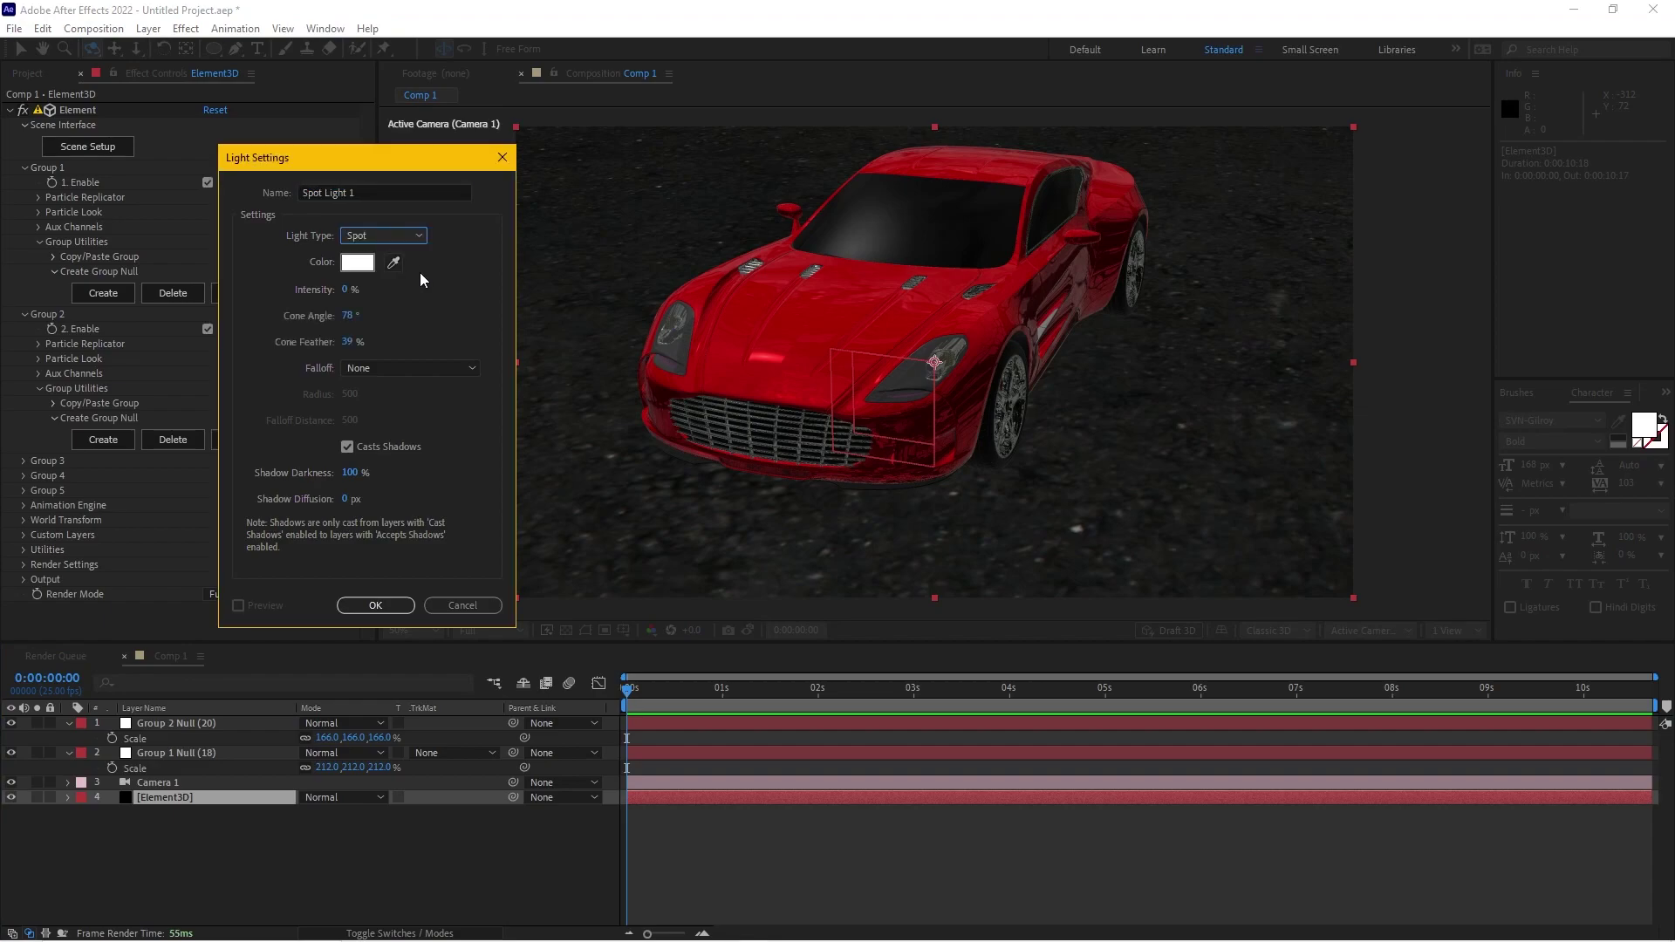
pyautogui.moveTo(346, 289); pyautogui.dragTo(437, 290)
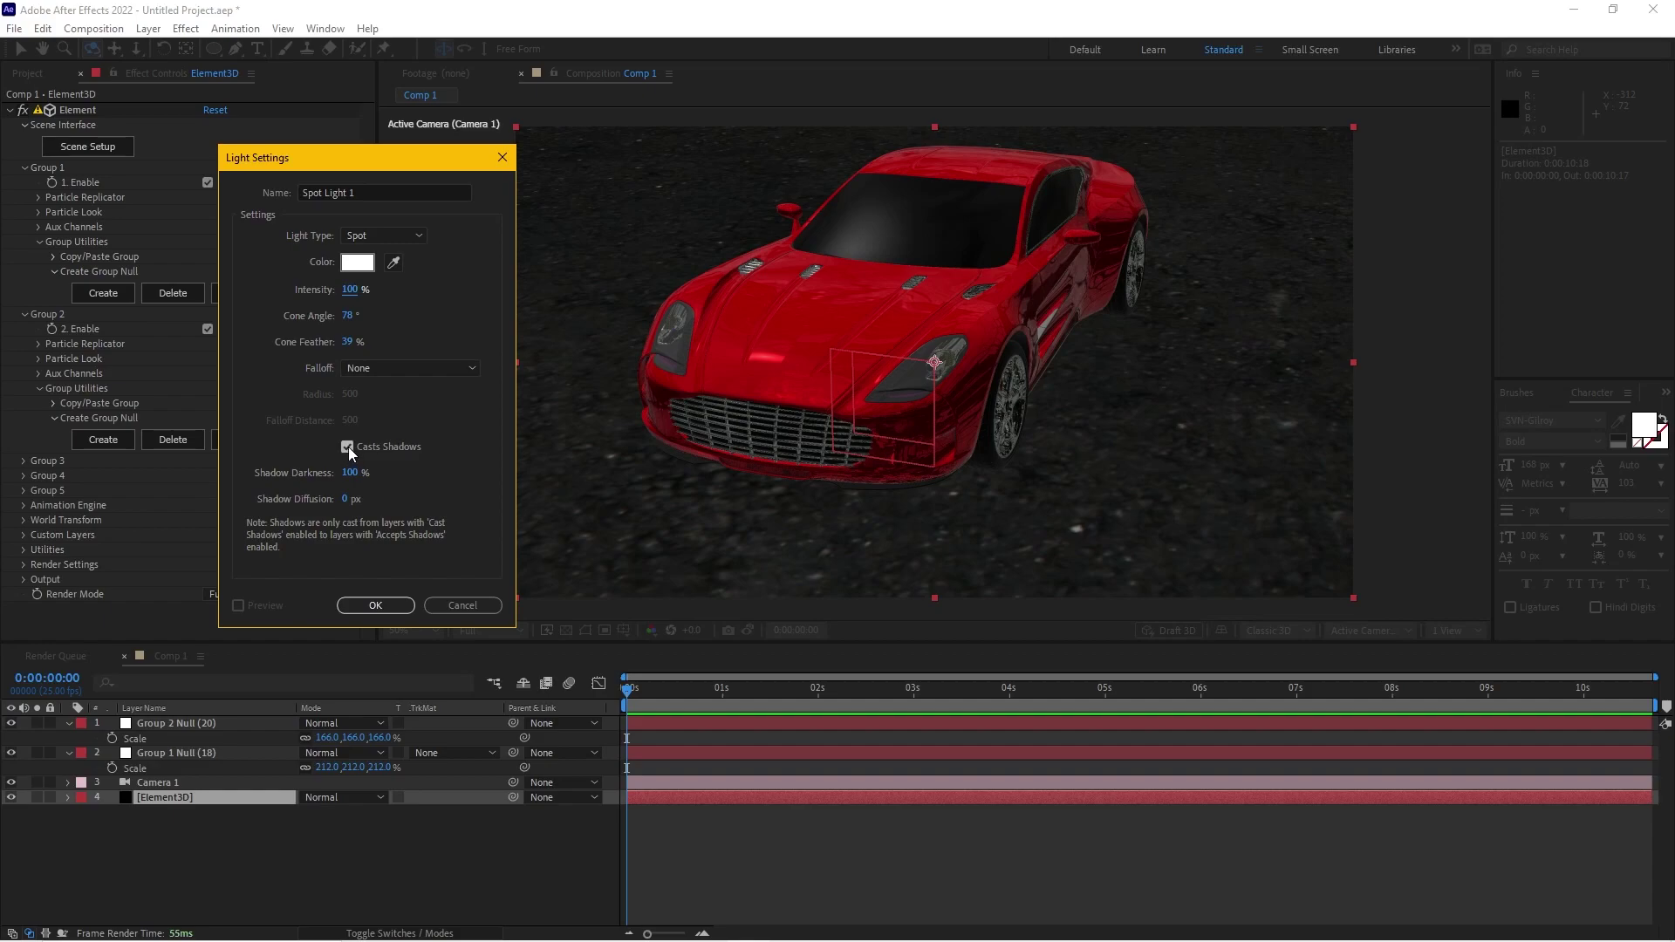
pyautogui.click(376, 606)
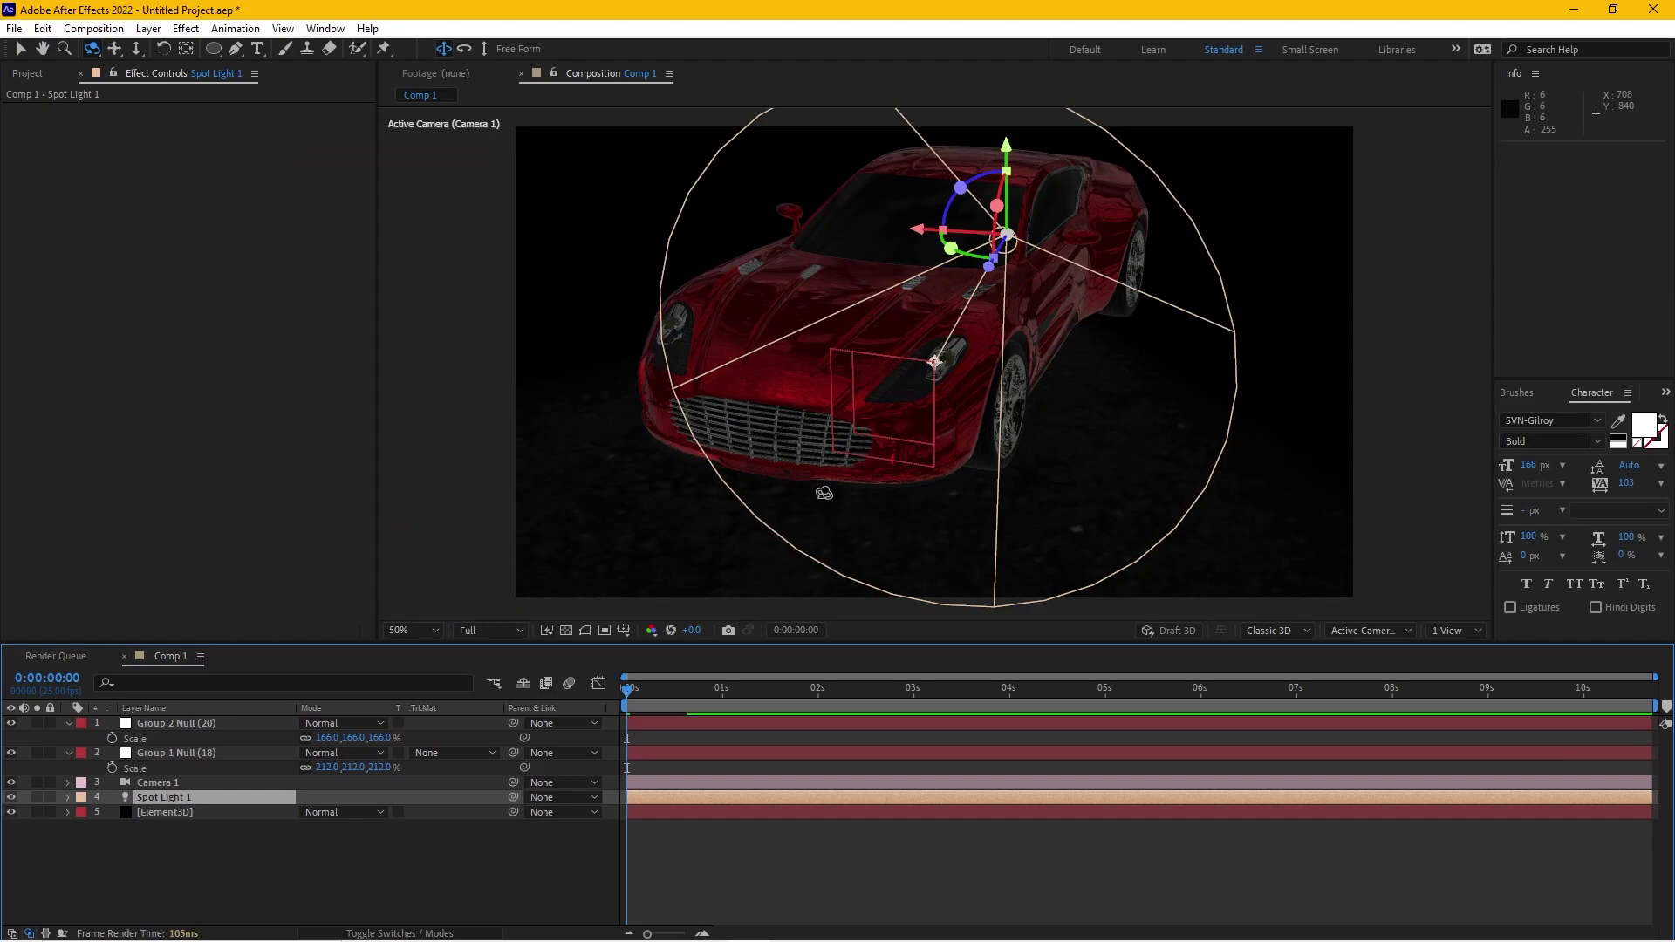
# Lift Spot Light 1 above the car and aim its point of interest down onto the car
pyautogui.press('v')
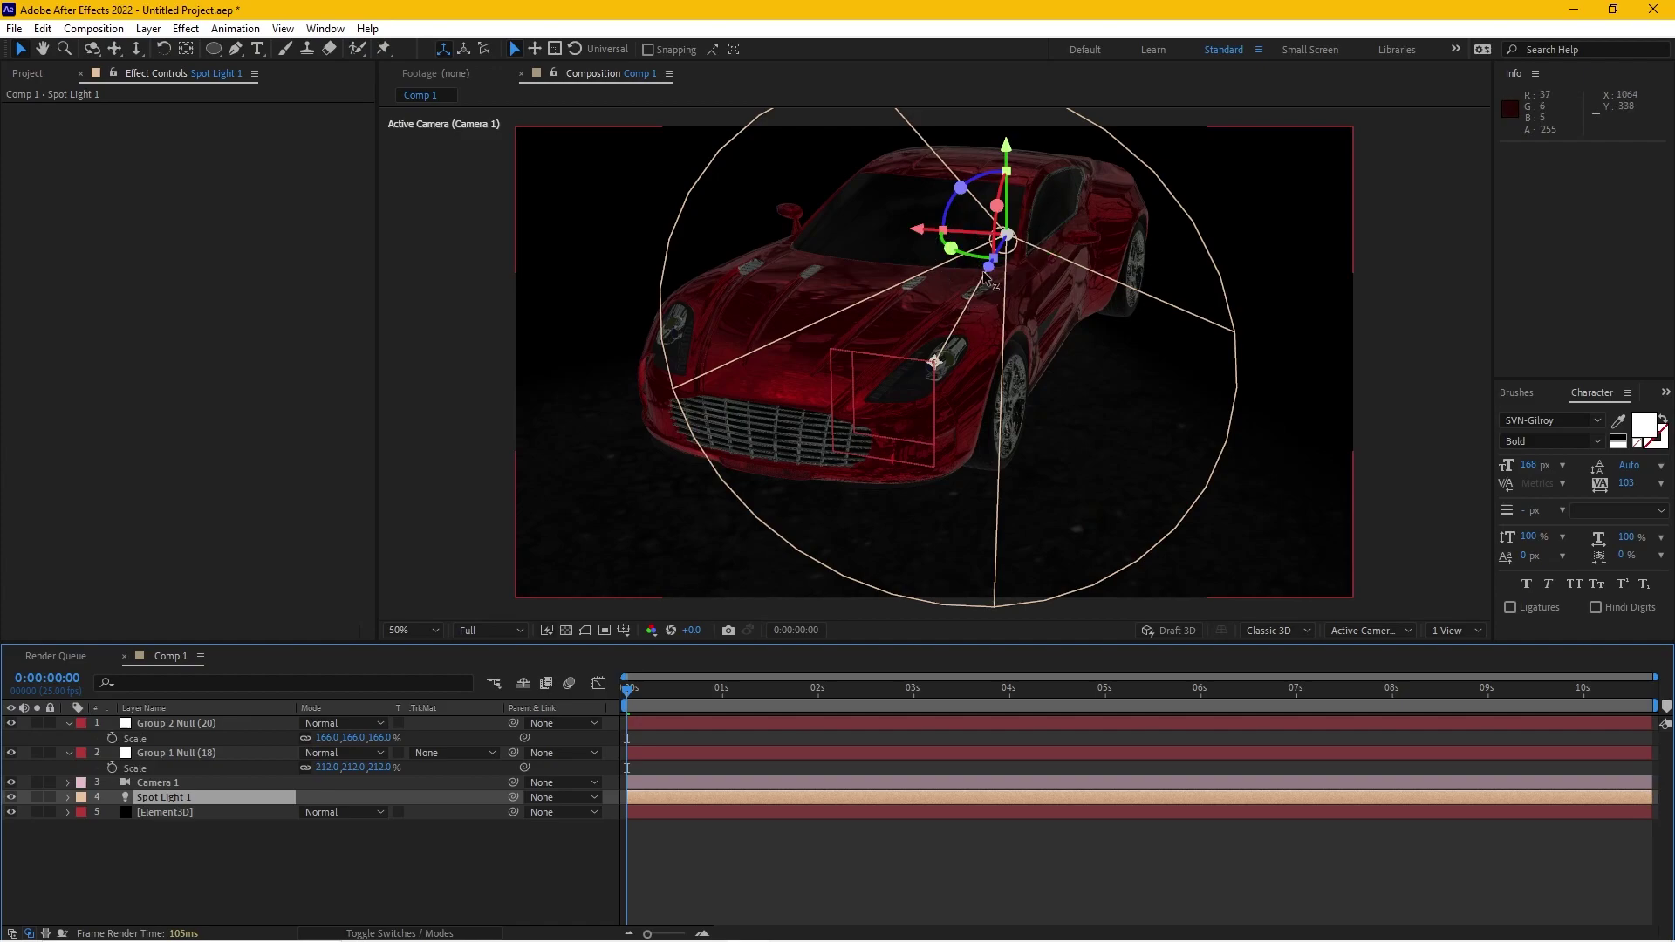
pyautogui.moveTo(986, 277); pyautogui.dragTo(1161, 232)
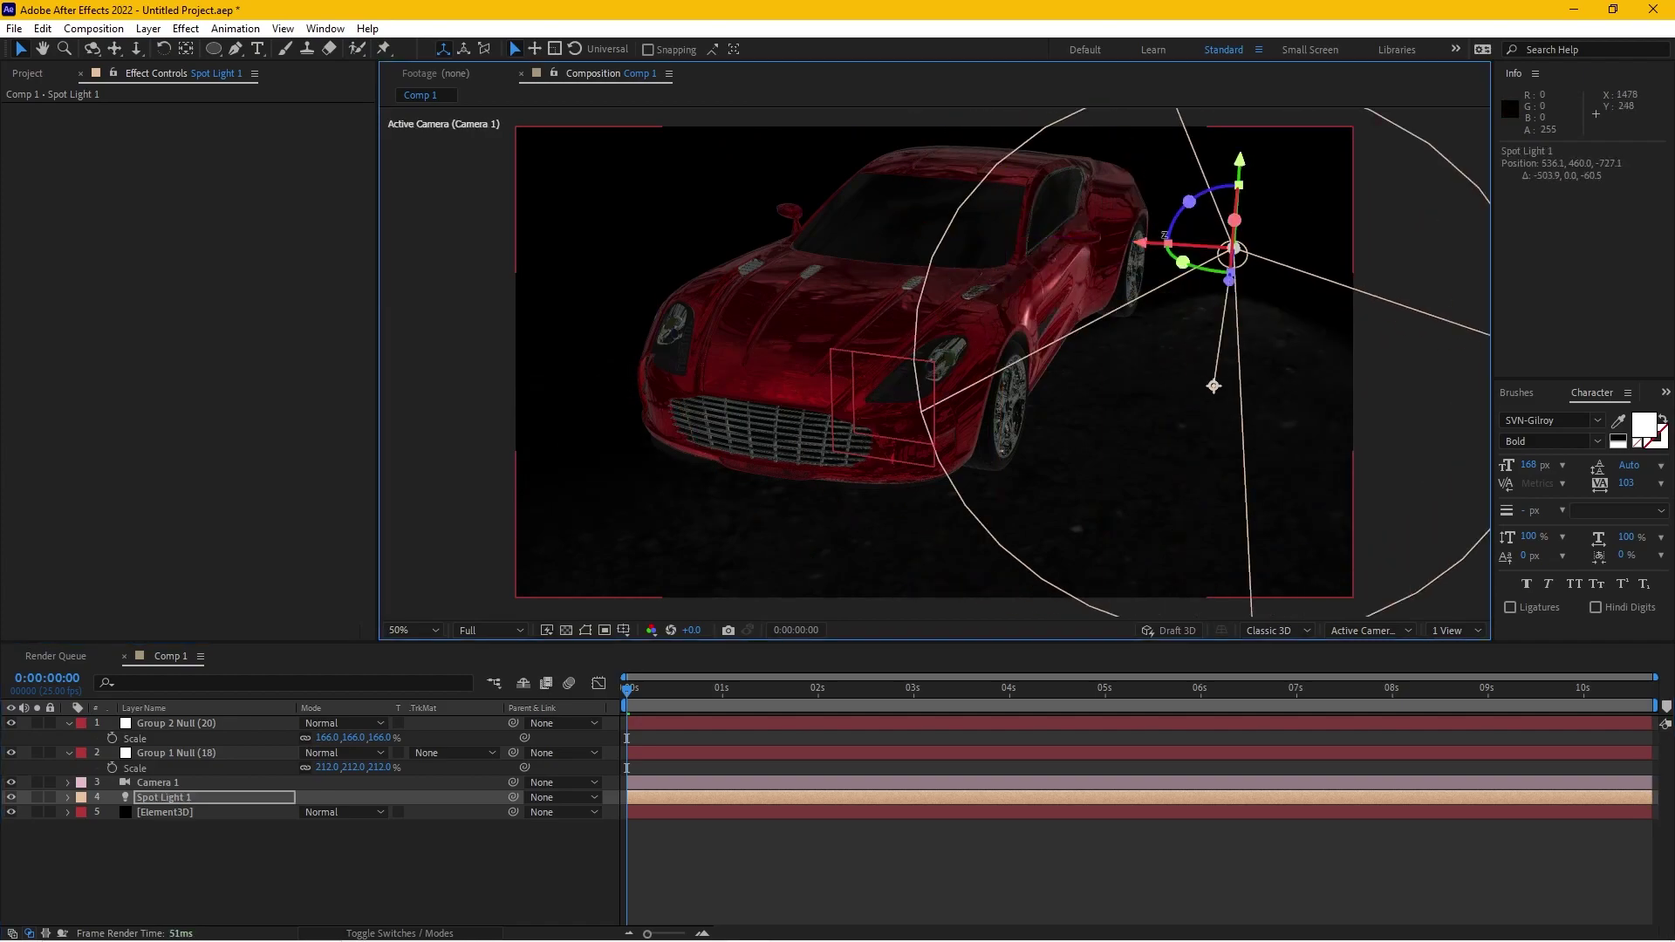
pyautogui.press(',')
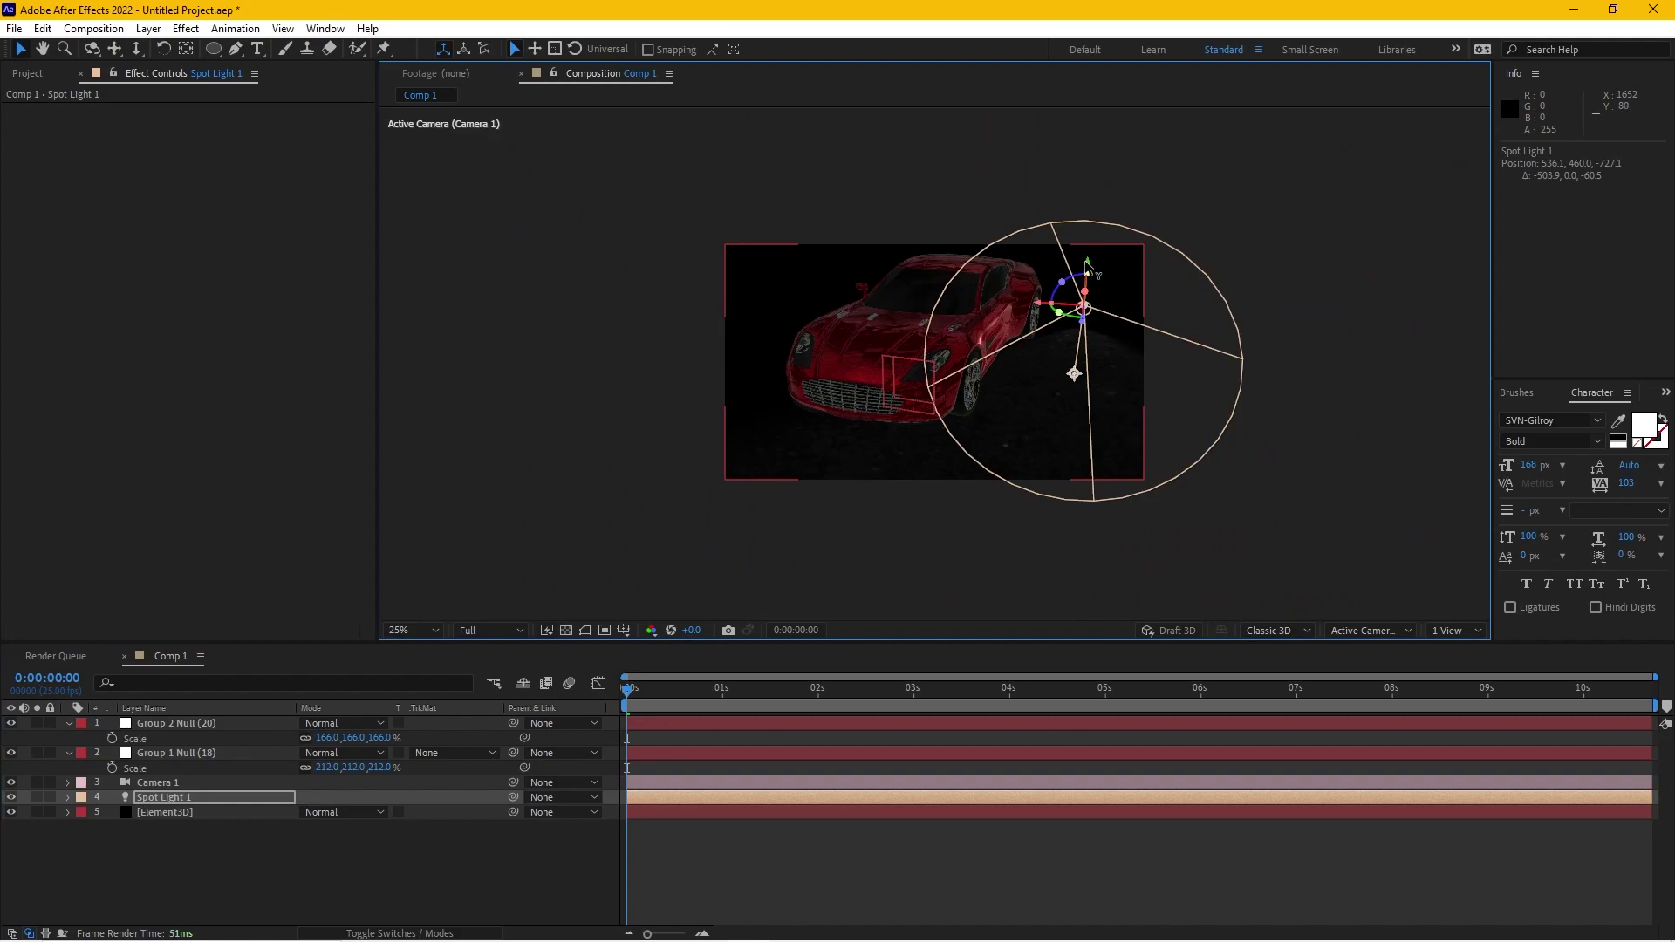
pyautogui.moveTo(1091, 266); pyautogui.dragTo(1134, 82)
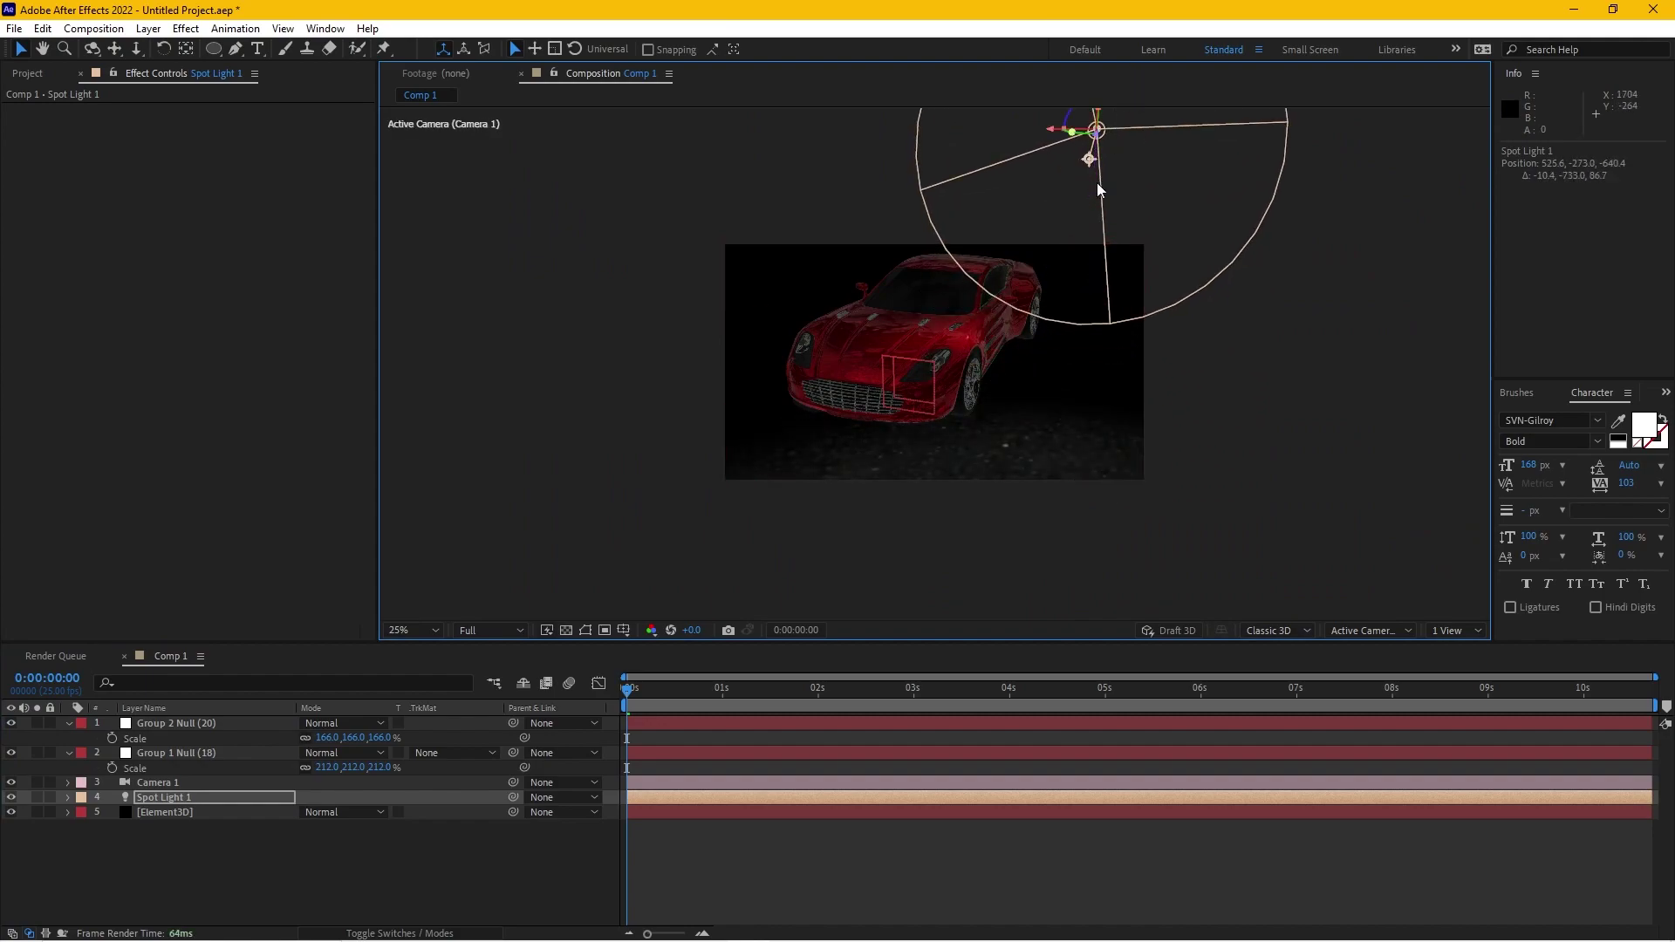
pyautogui.moveTo(1089, 160); pyautogui.dragTo(925, 337)
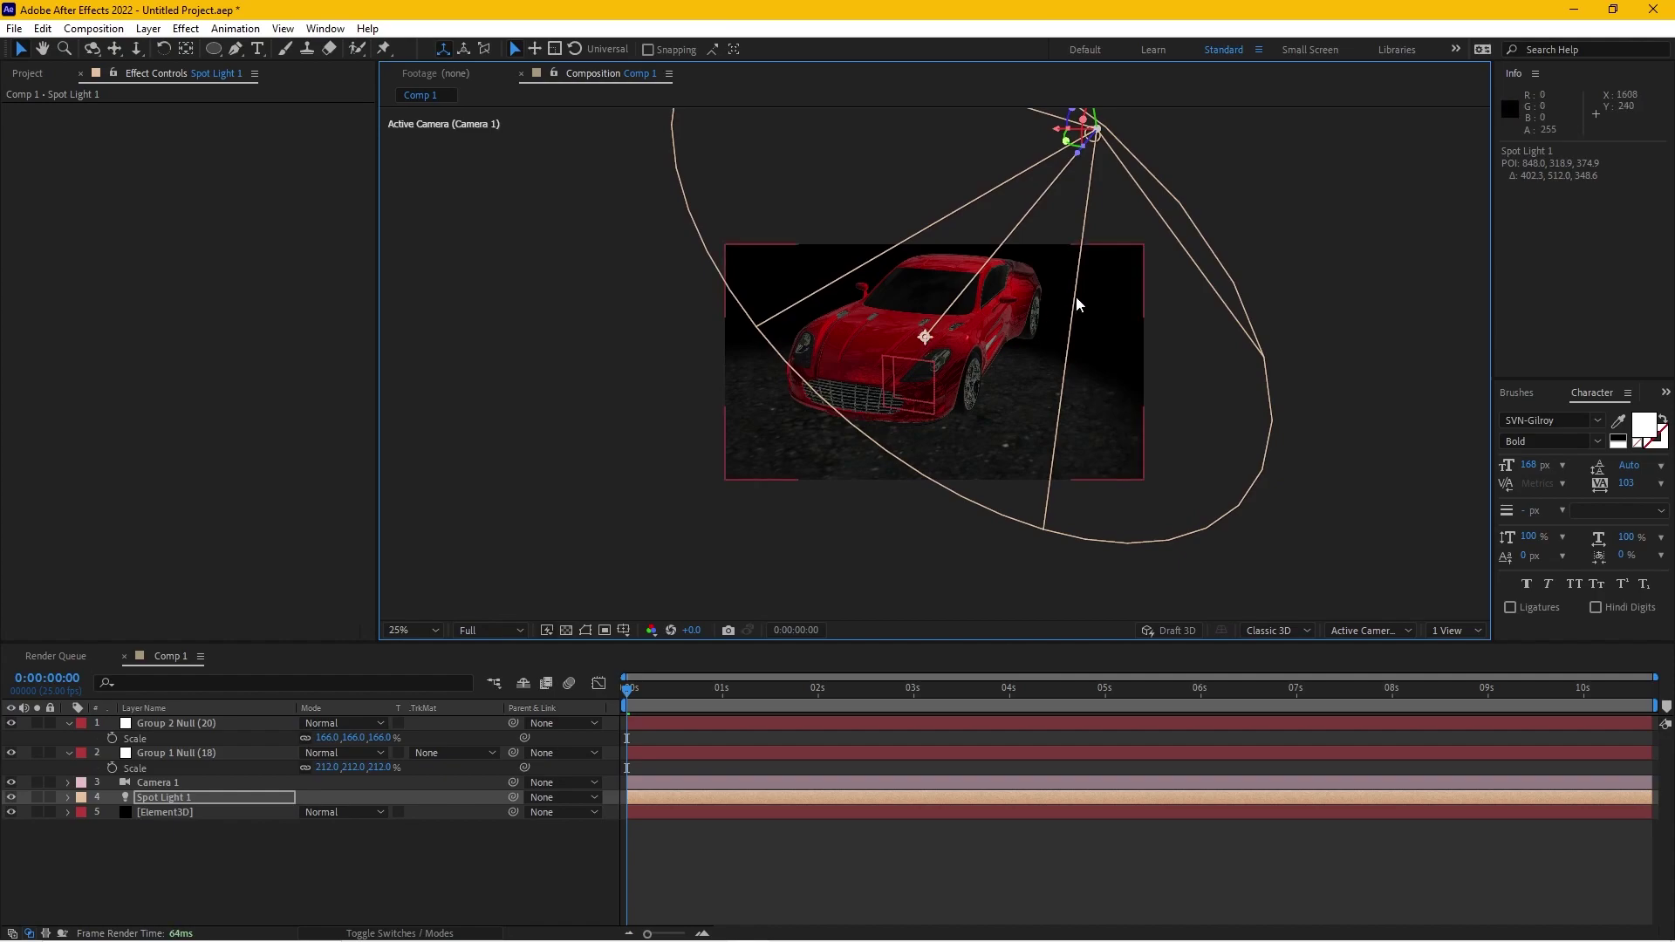
pyautogui.press('.')
pyautogui.press(',')
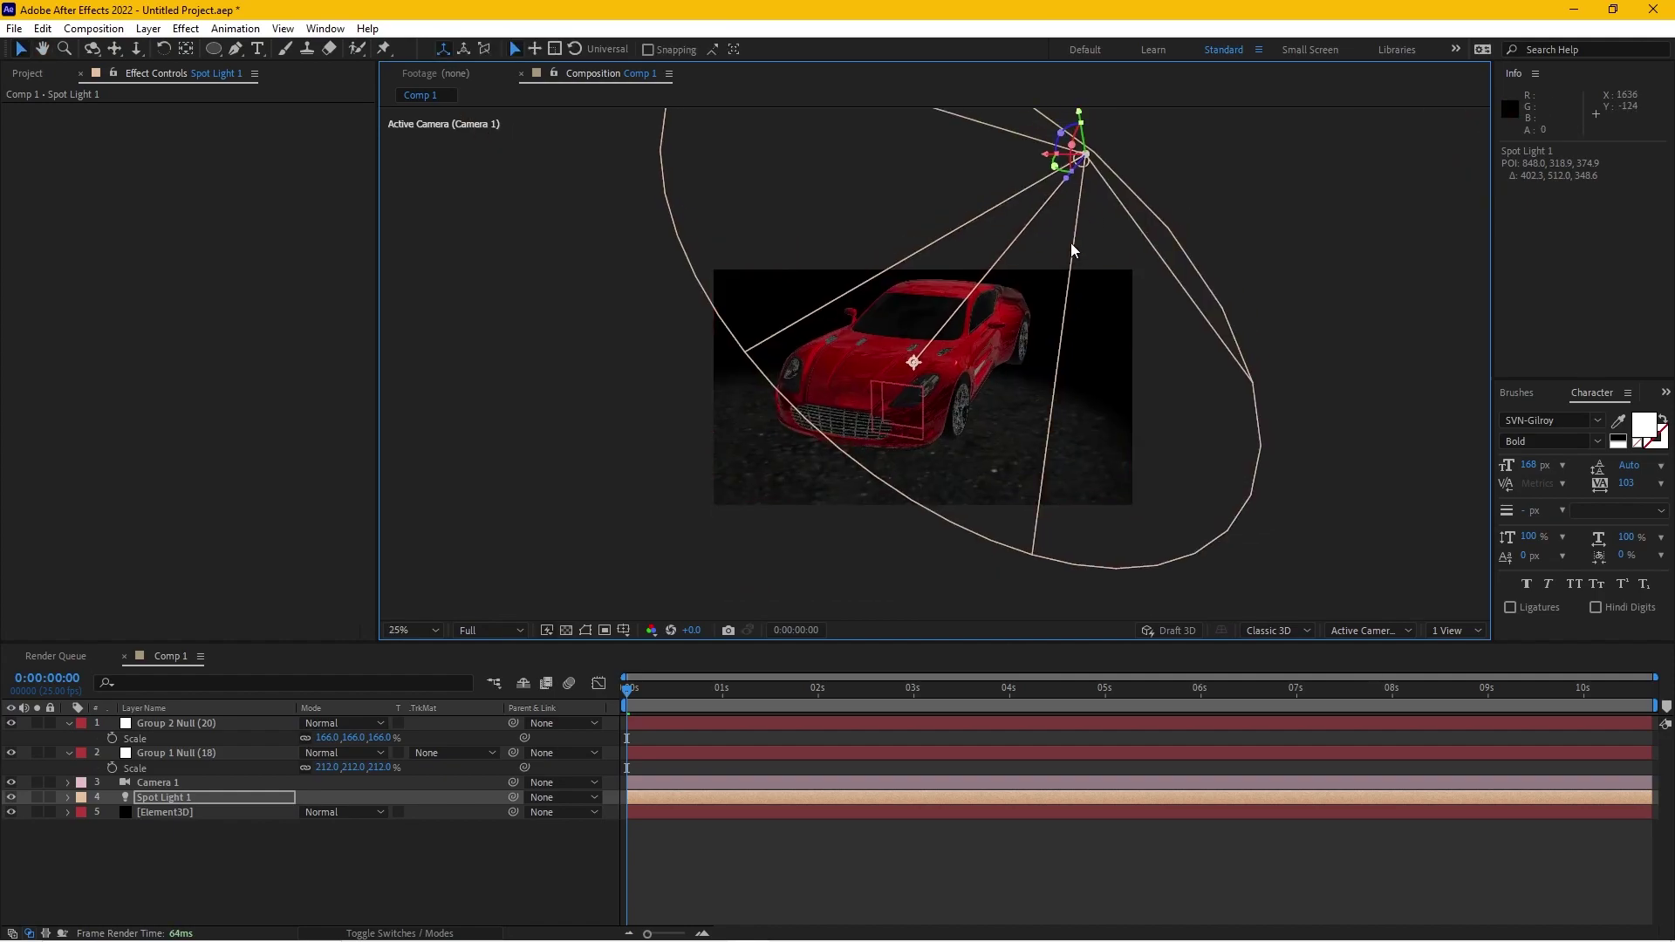
pyautogui.press('.')
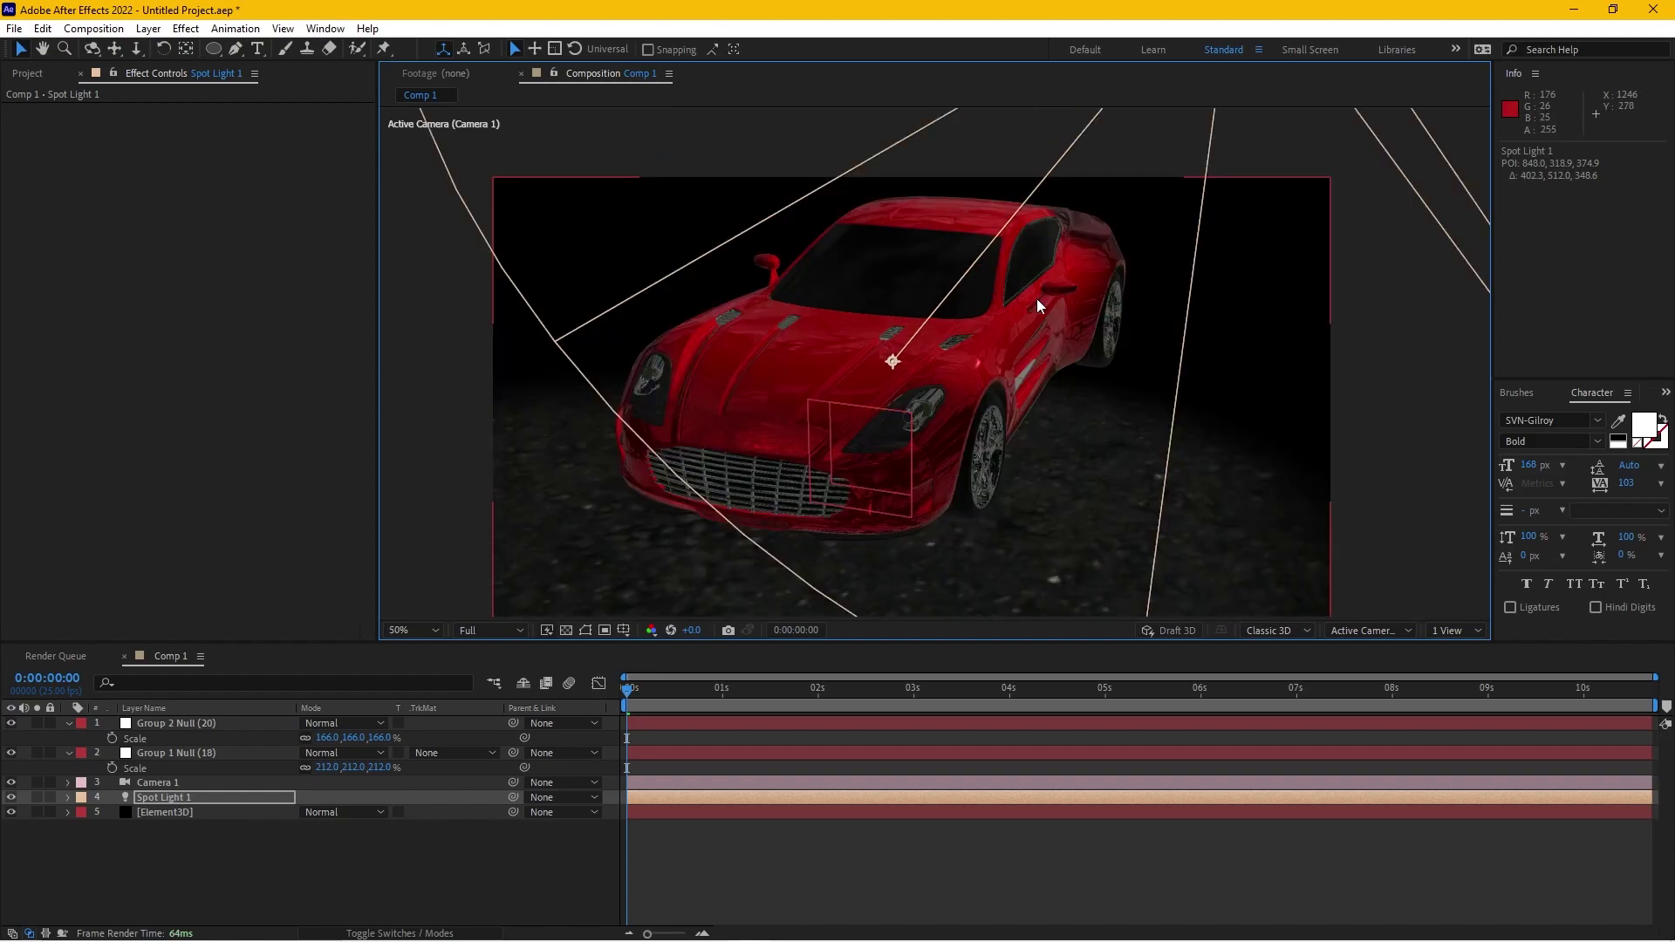
pyautogui.press(',')
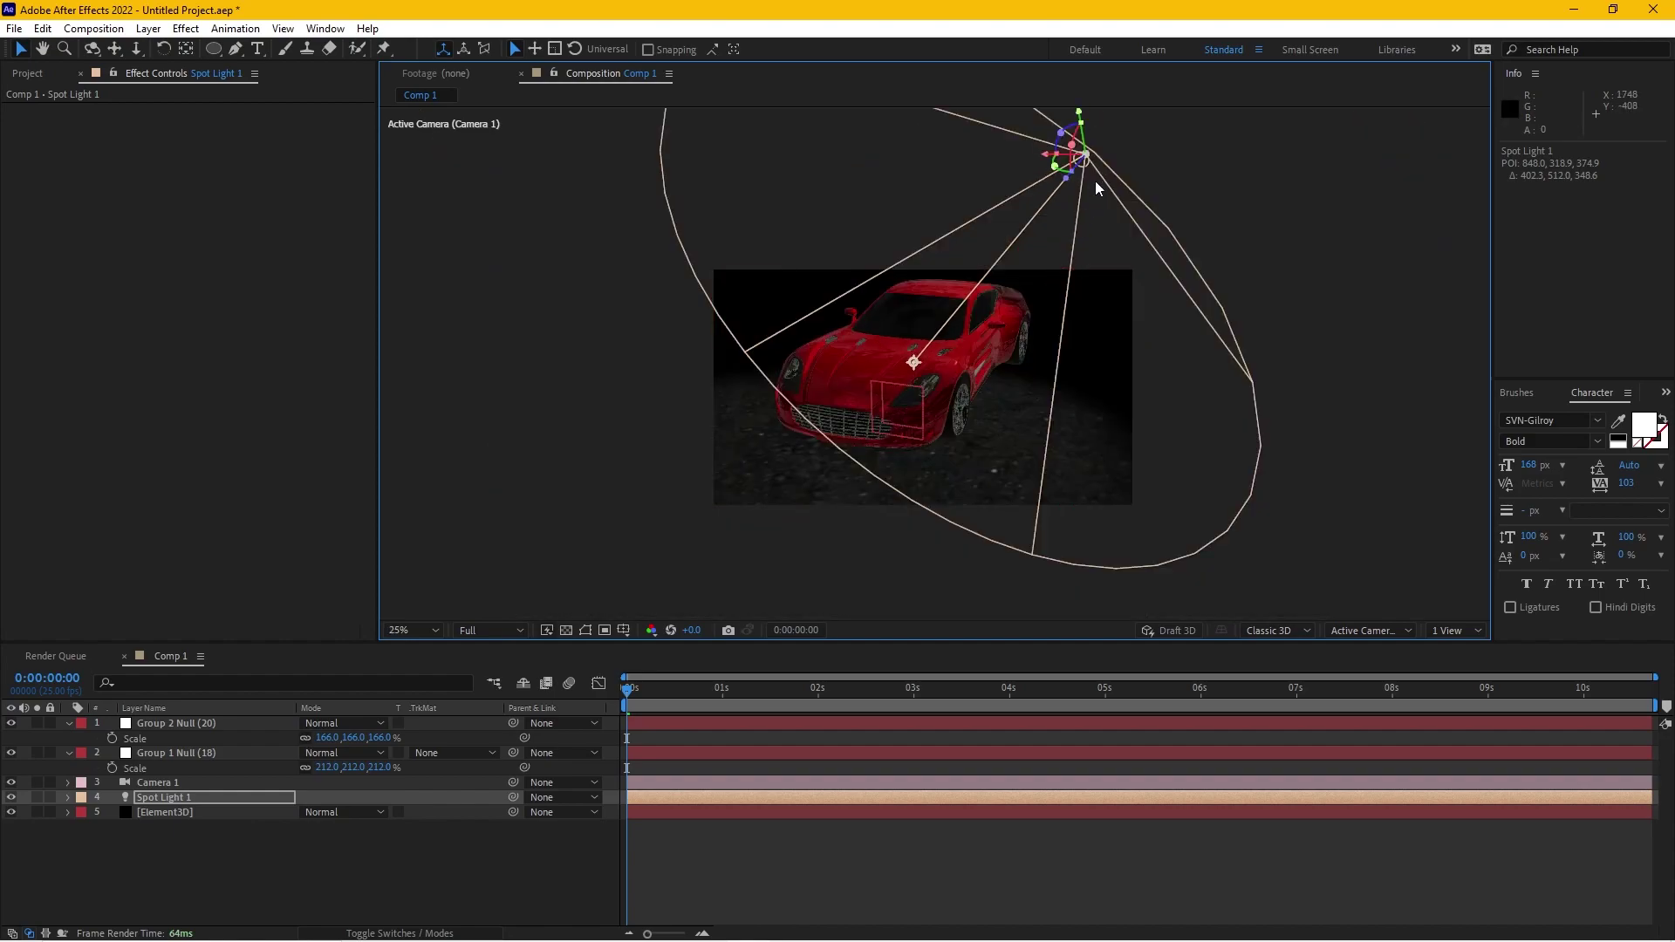
pyautogui.press('.')
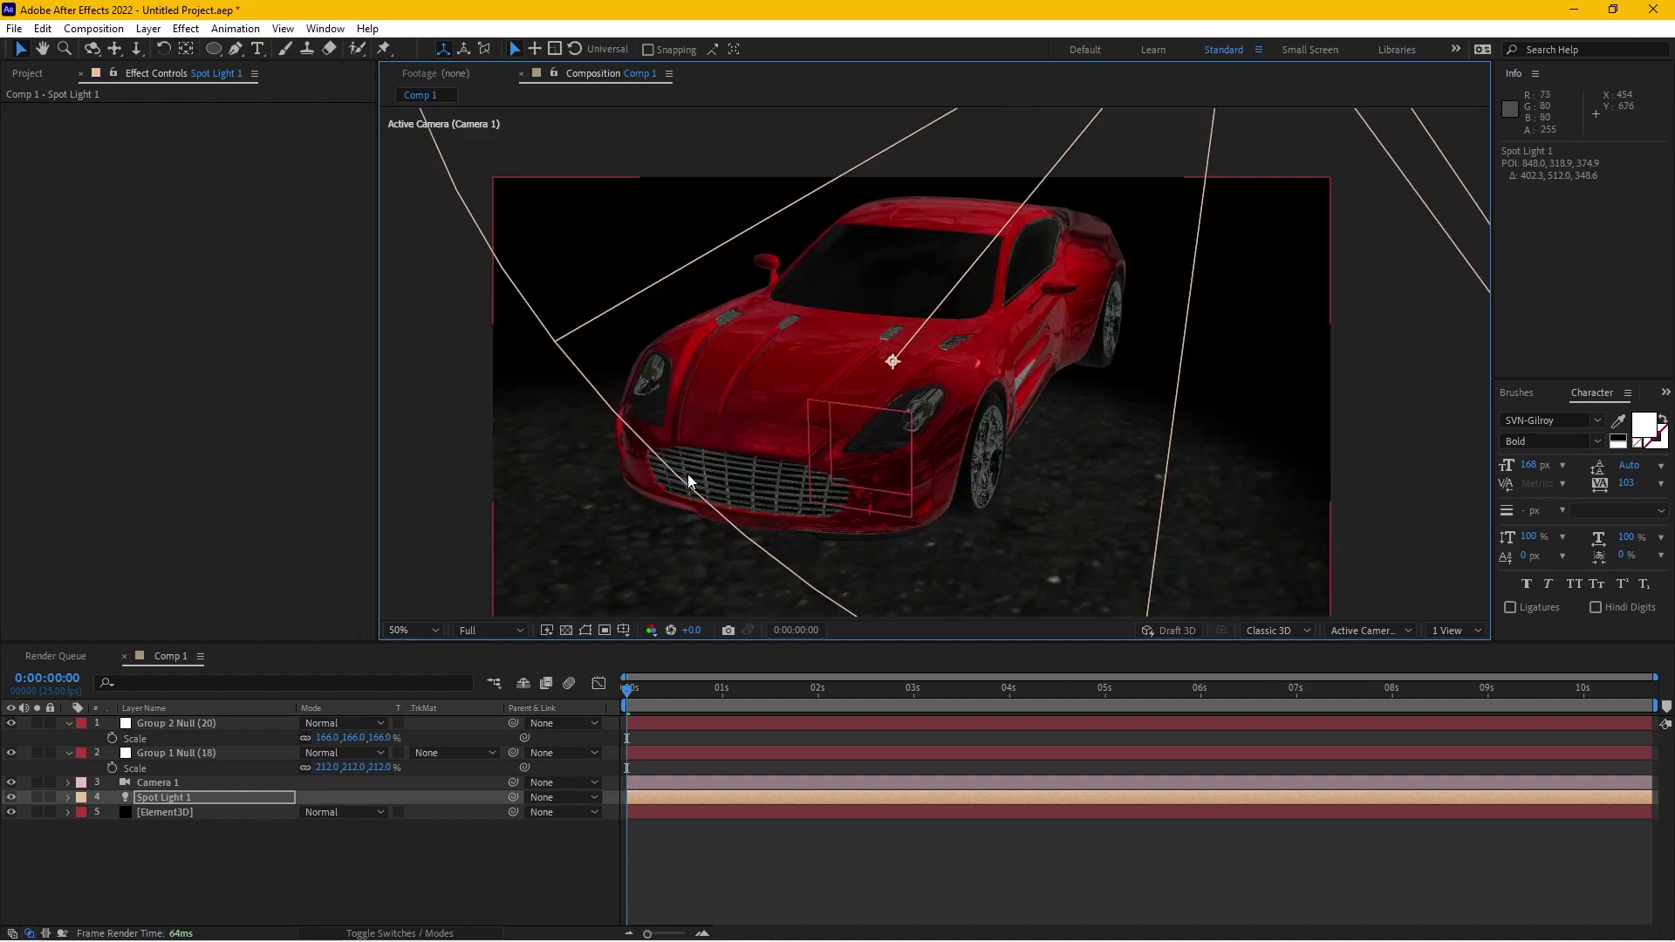
pyautogui.click(455, 579)
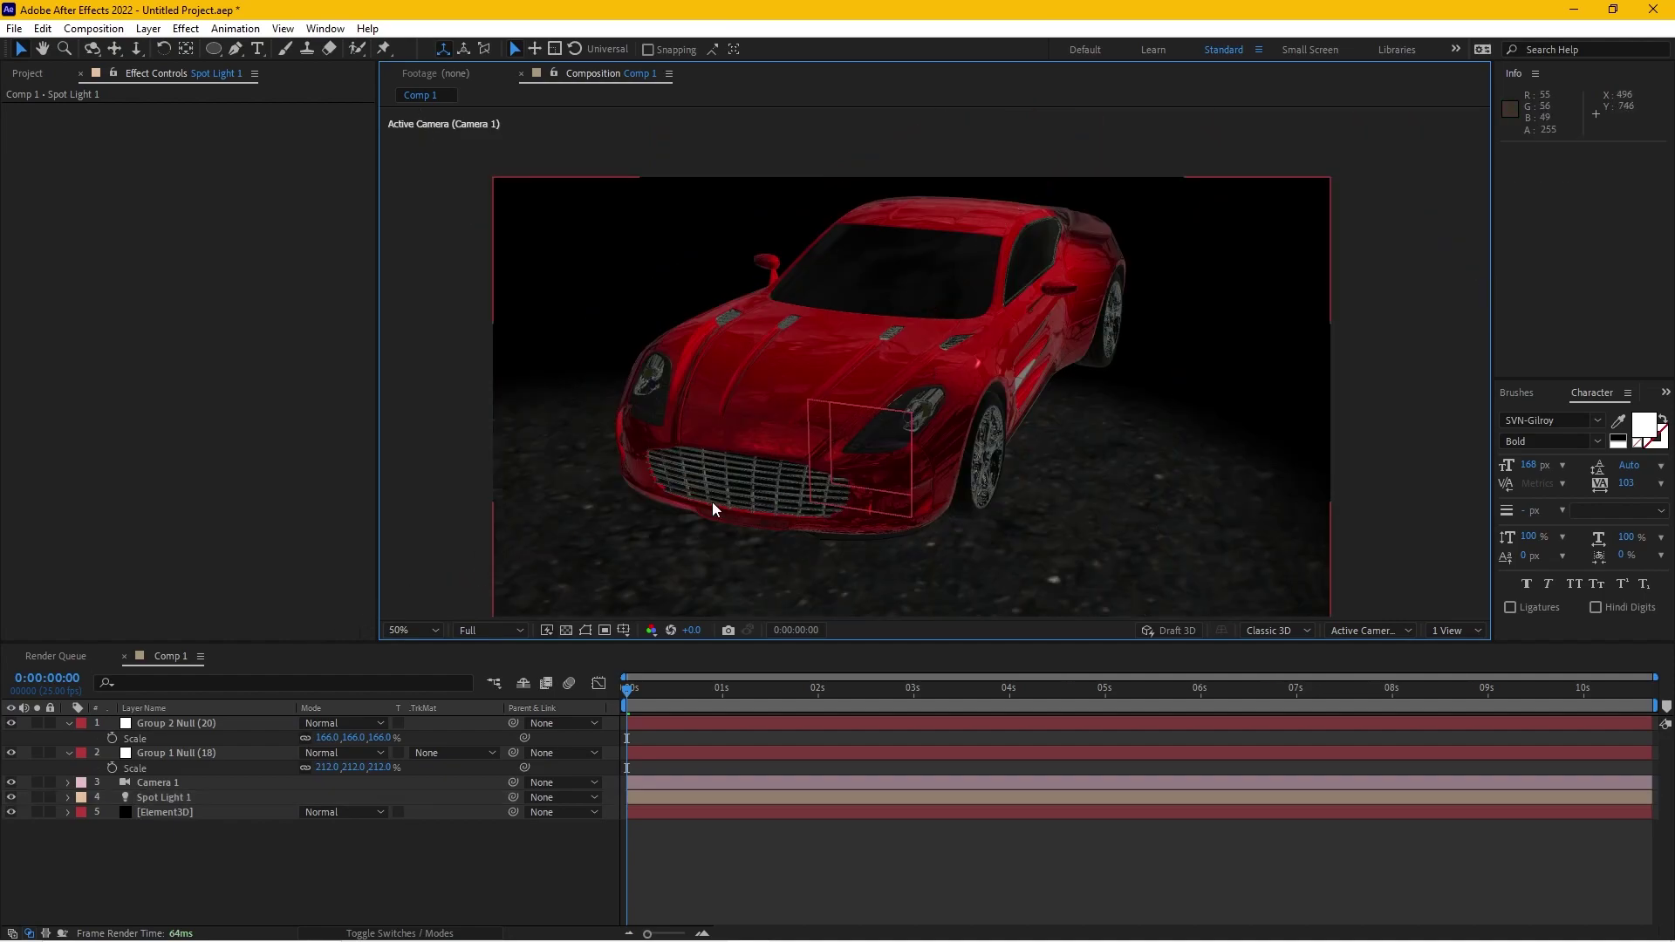
pyautogui.moveTo(667, 480); pyautogui.dragTo(693, 419)
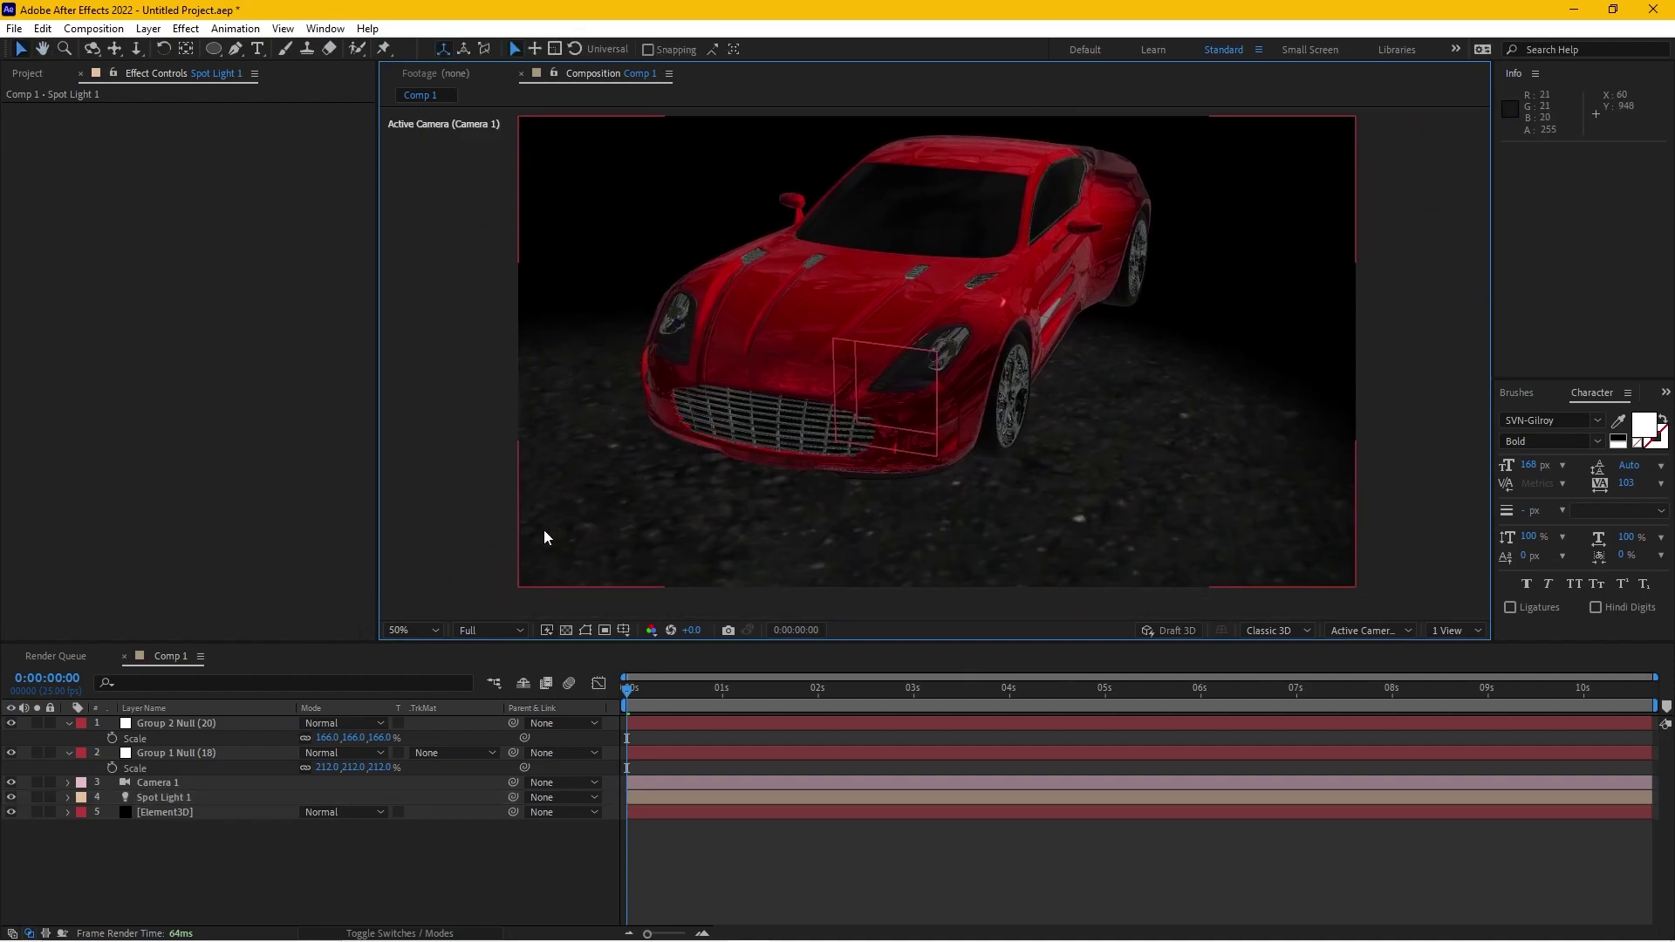
# Enable Shadows in the Element3D layer's Render Settings
pyautogui.click(173, 814)
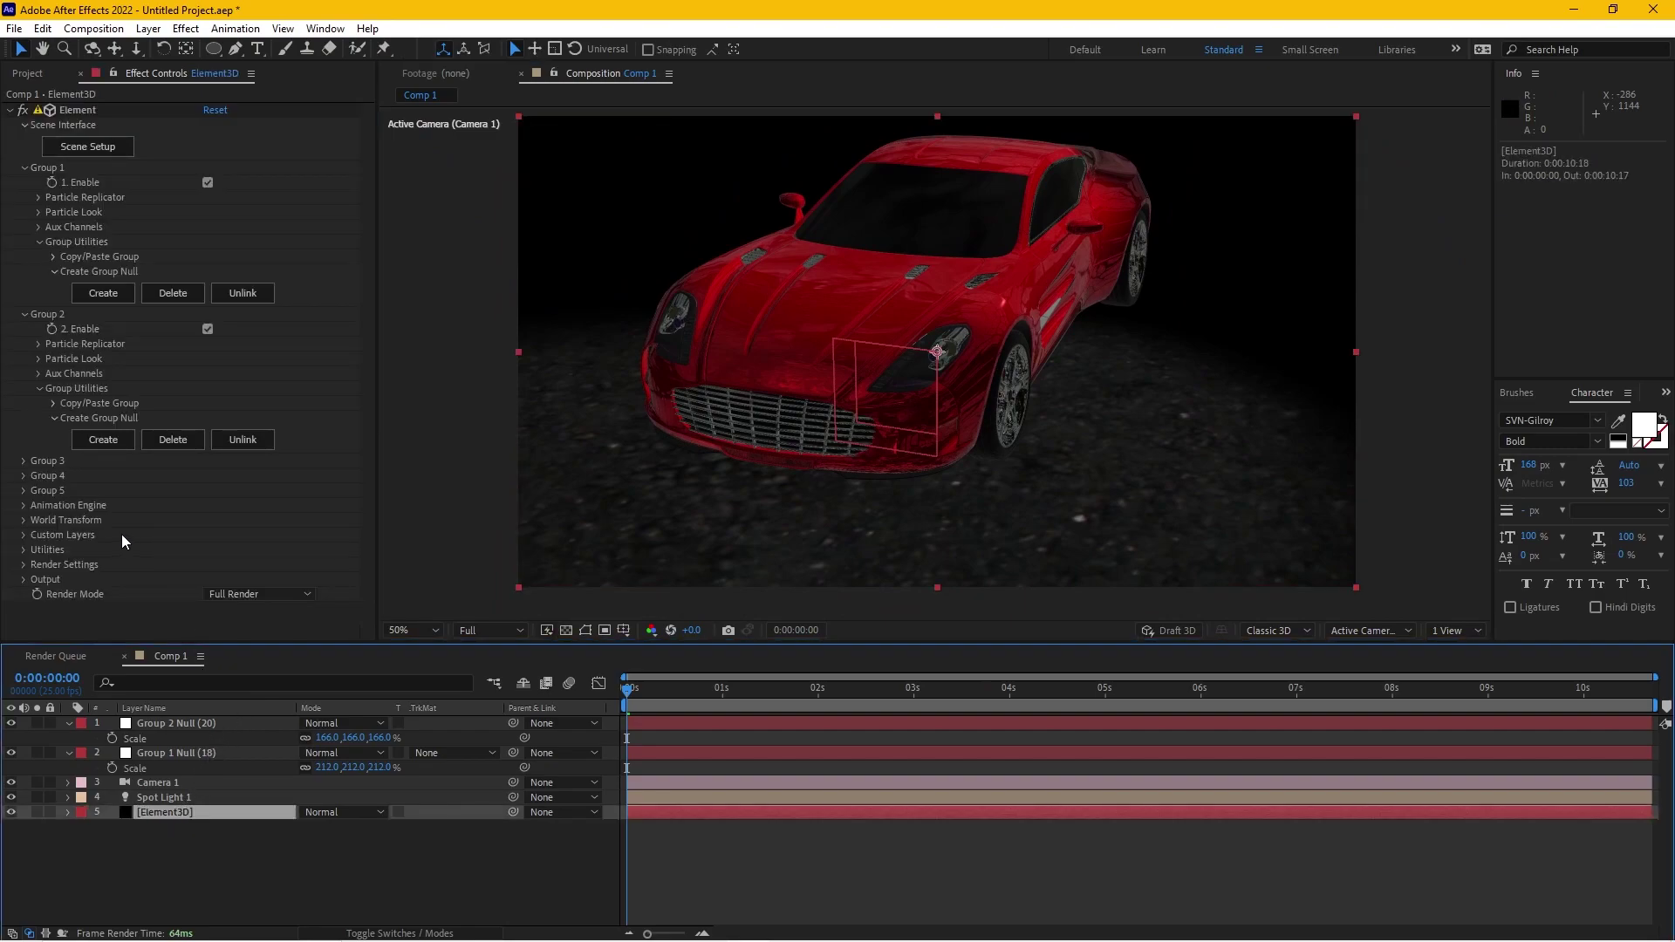
pyautogui.click(23, 565)
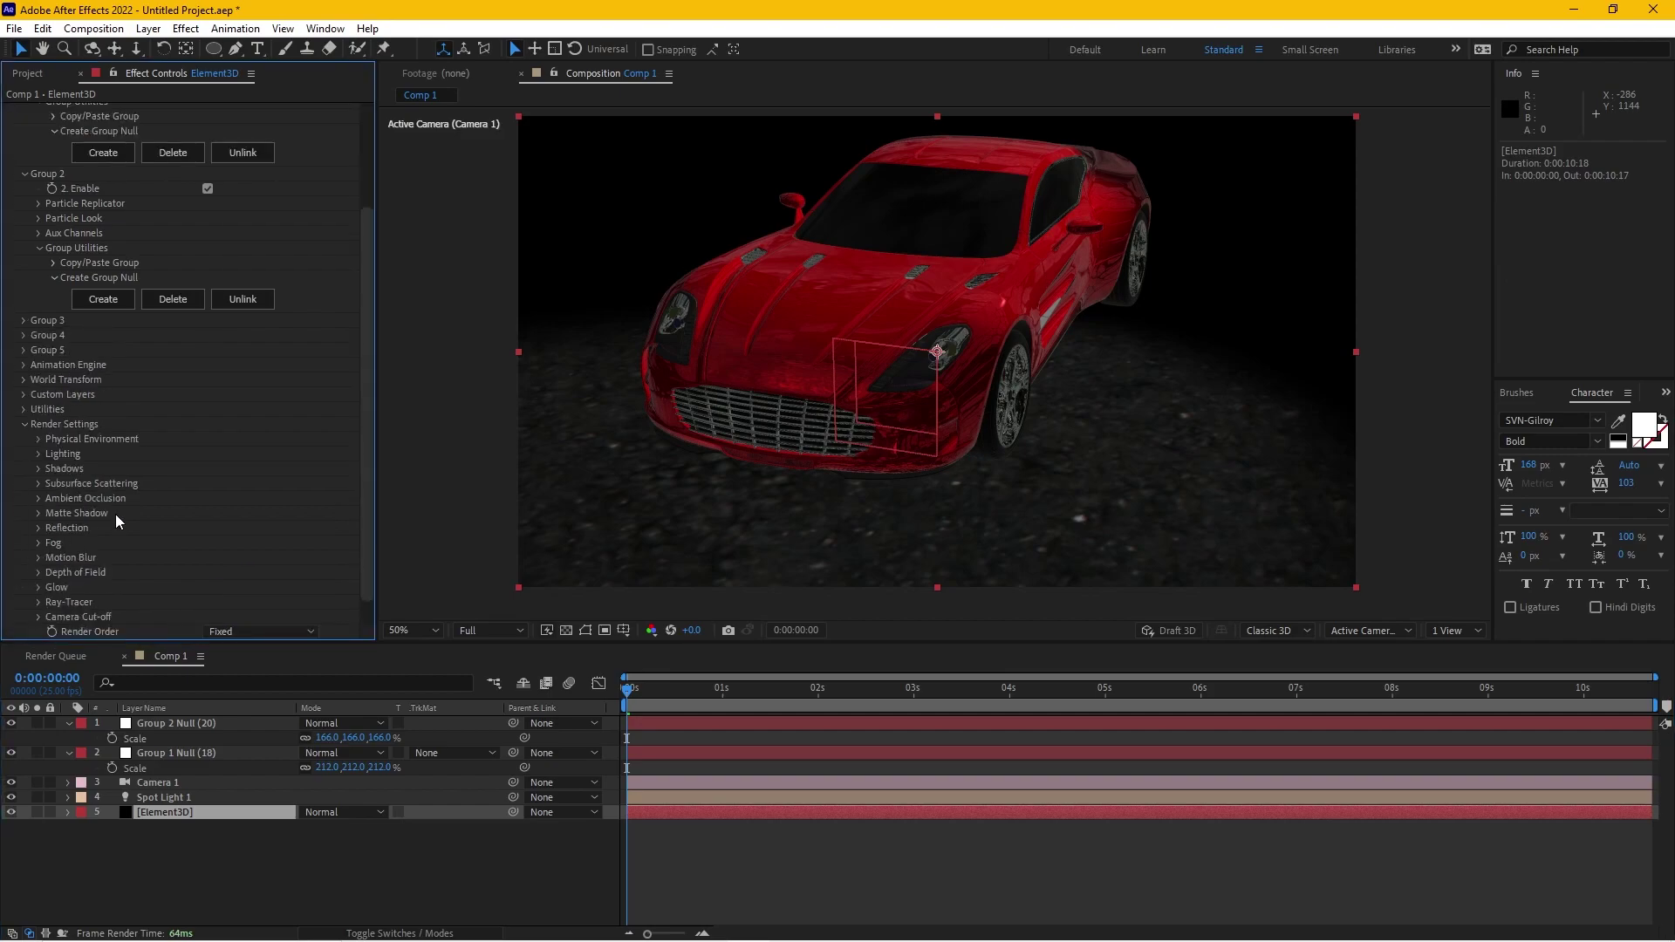
pyautogui.scroll(-3, 109, 513)
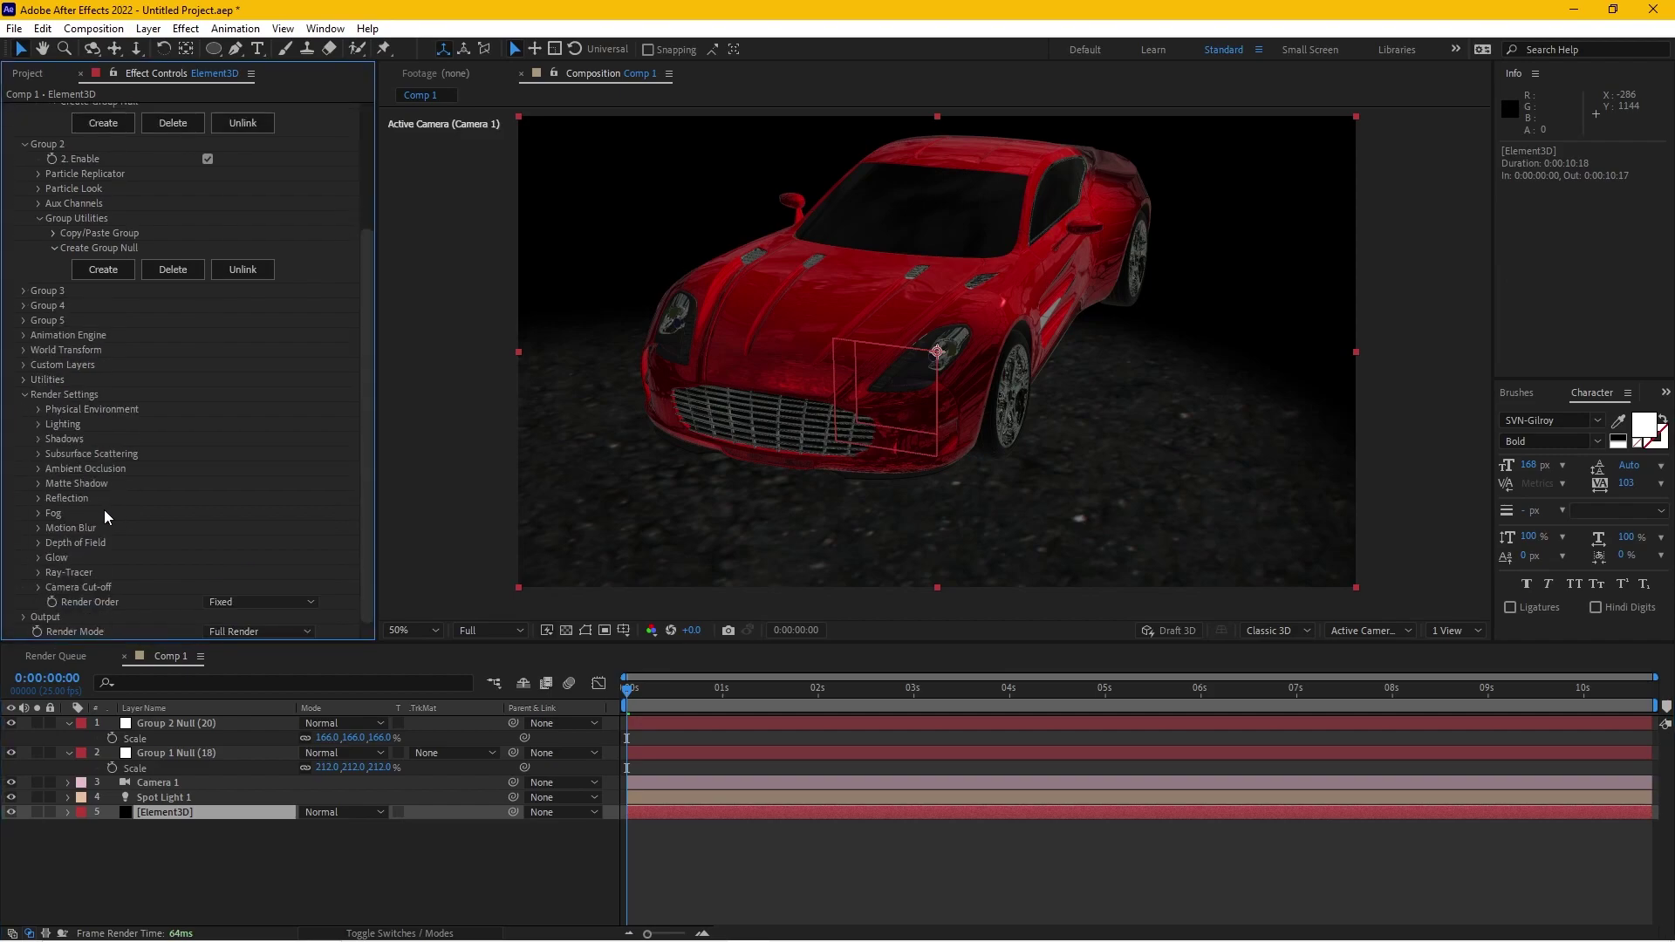
pyautogui.click(39, 440)
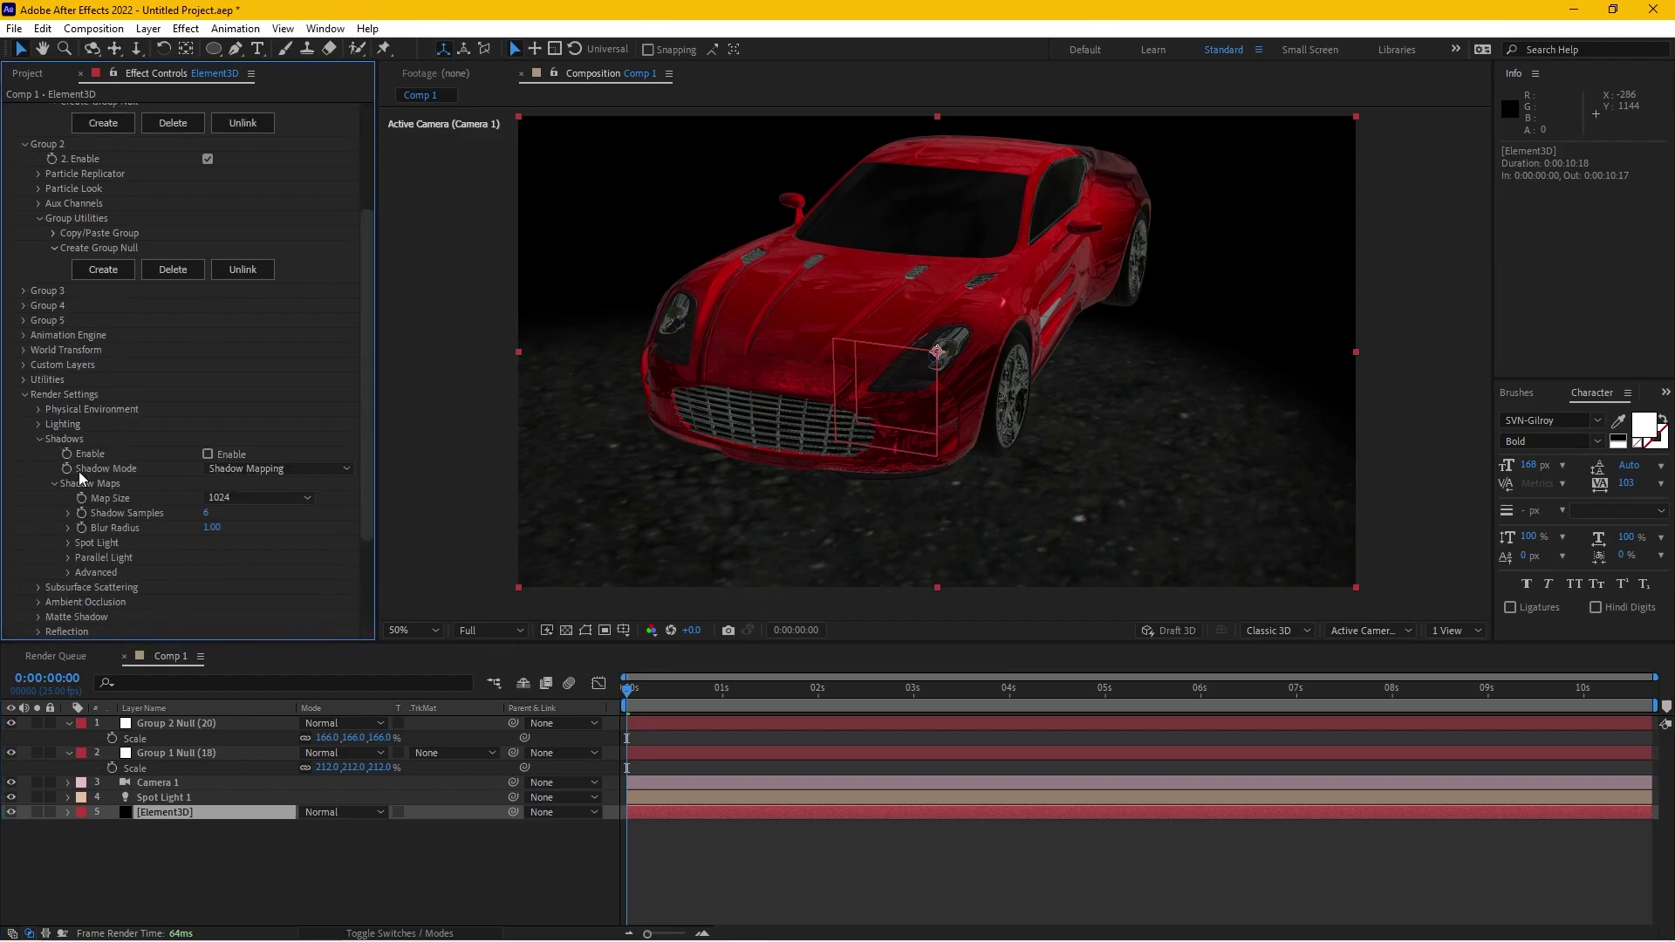
pyautogui.click(208, 454)
# Move Spot Light 1 higher above the car
pyautogui.press(',')
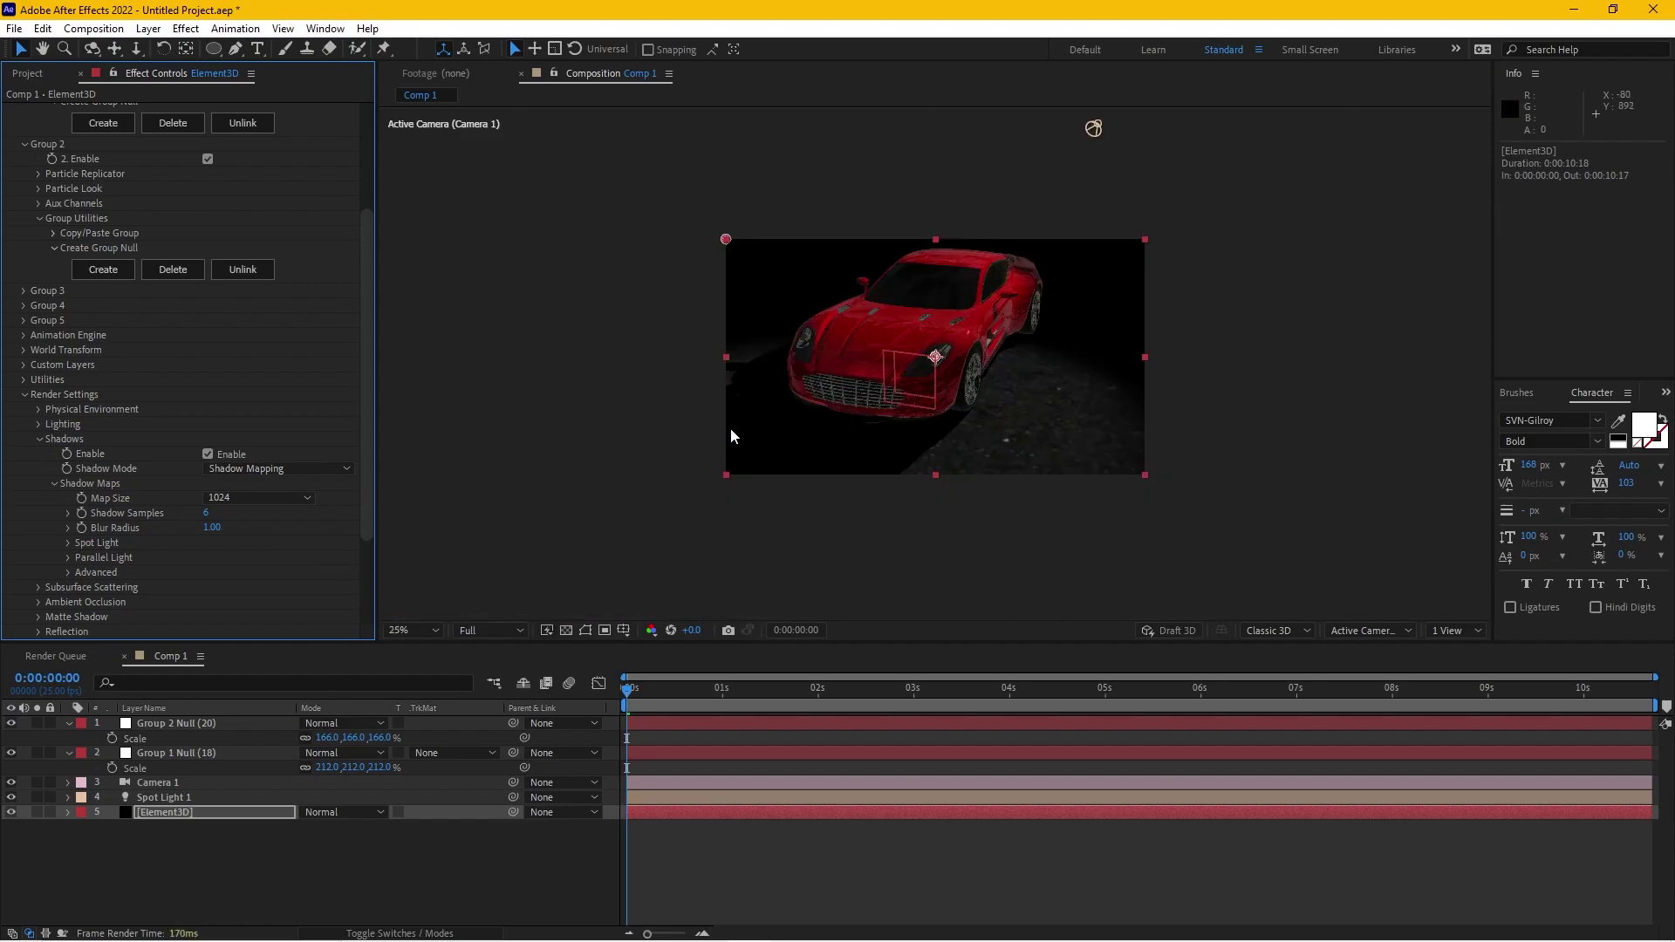
pyautogui.scroll(2, 866, 415)
pyautogui.scroll(1, 1019, 356)
pyautogui.scroll(-3, 1091, 302)
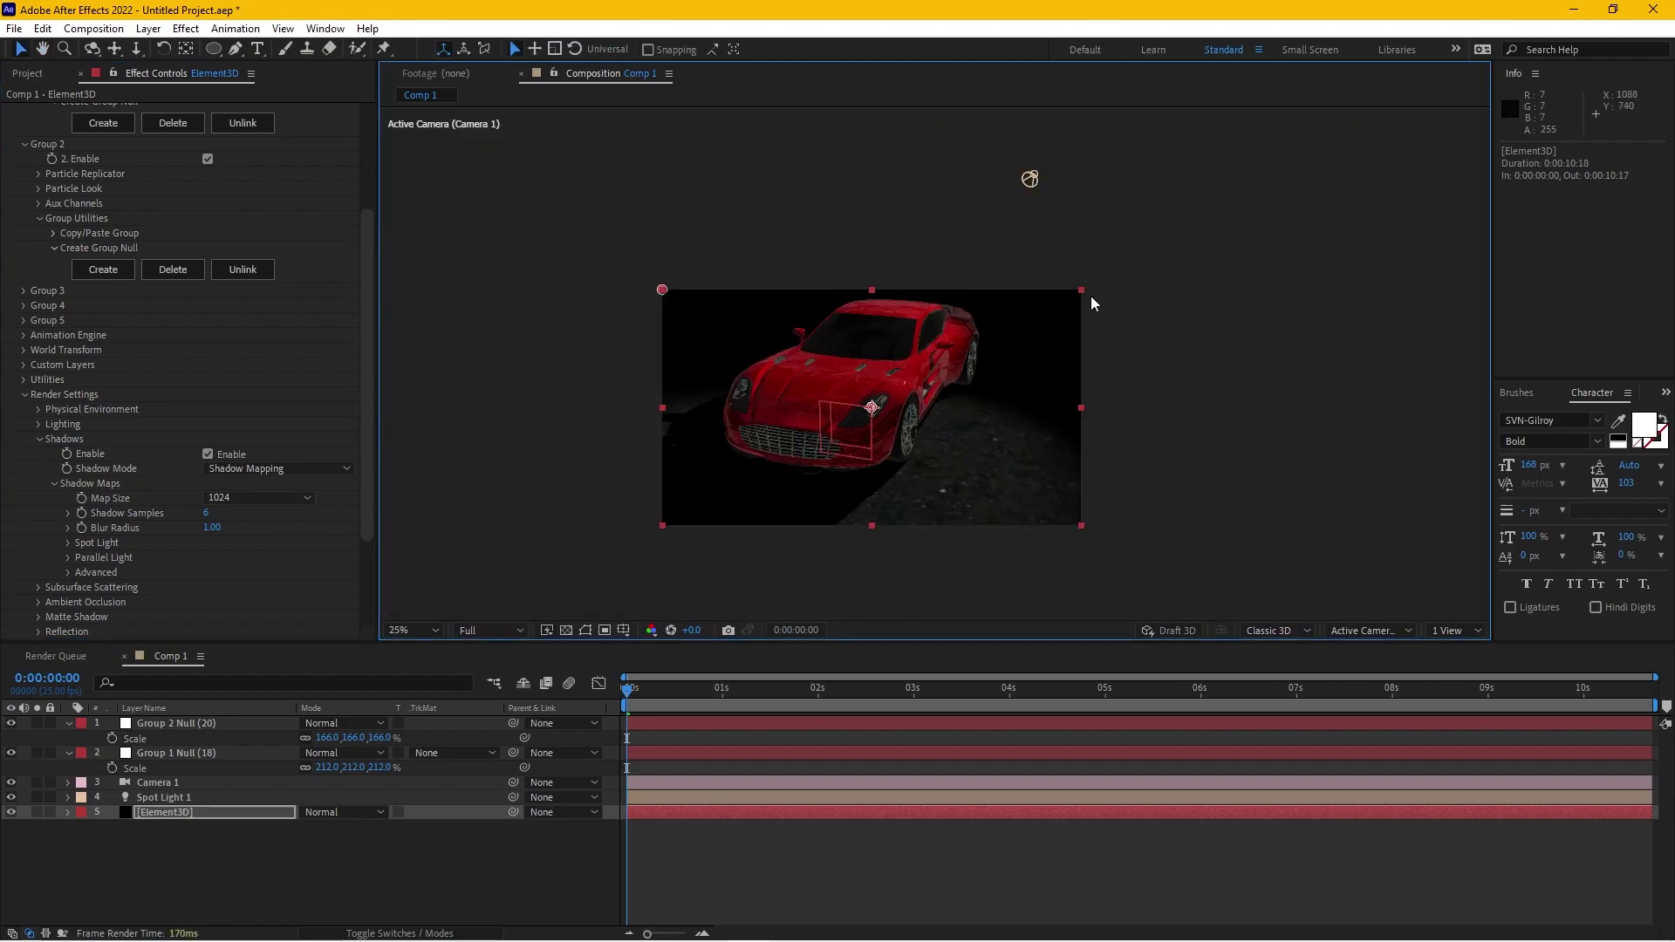
pyautogui.moveTo(1035, 174); pyautogui.dragTo(942, 3)
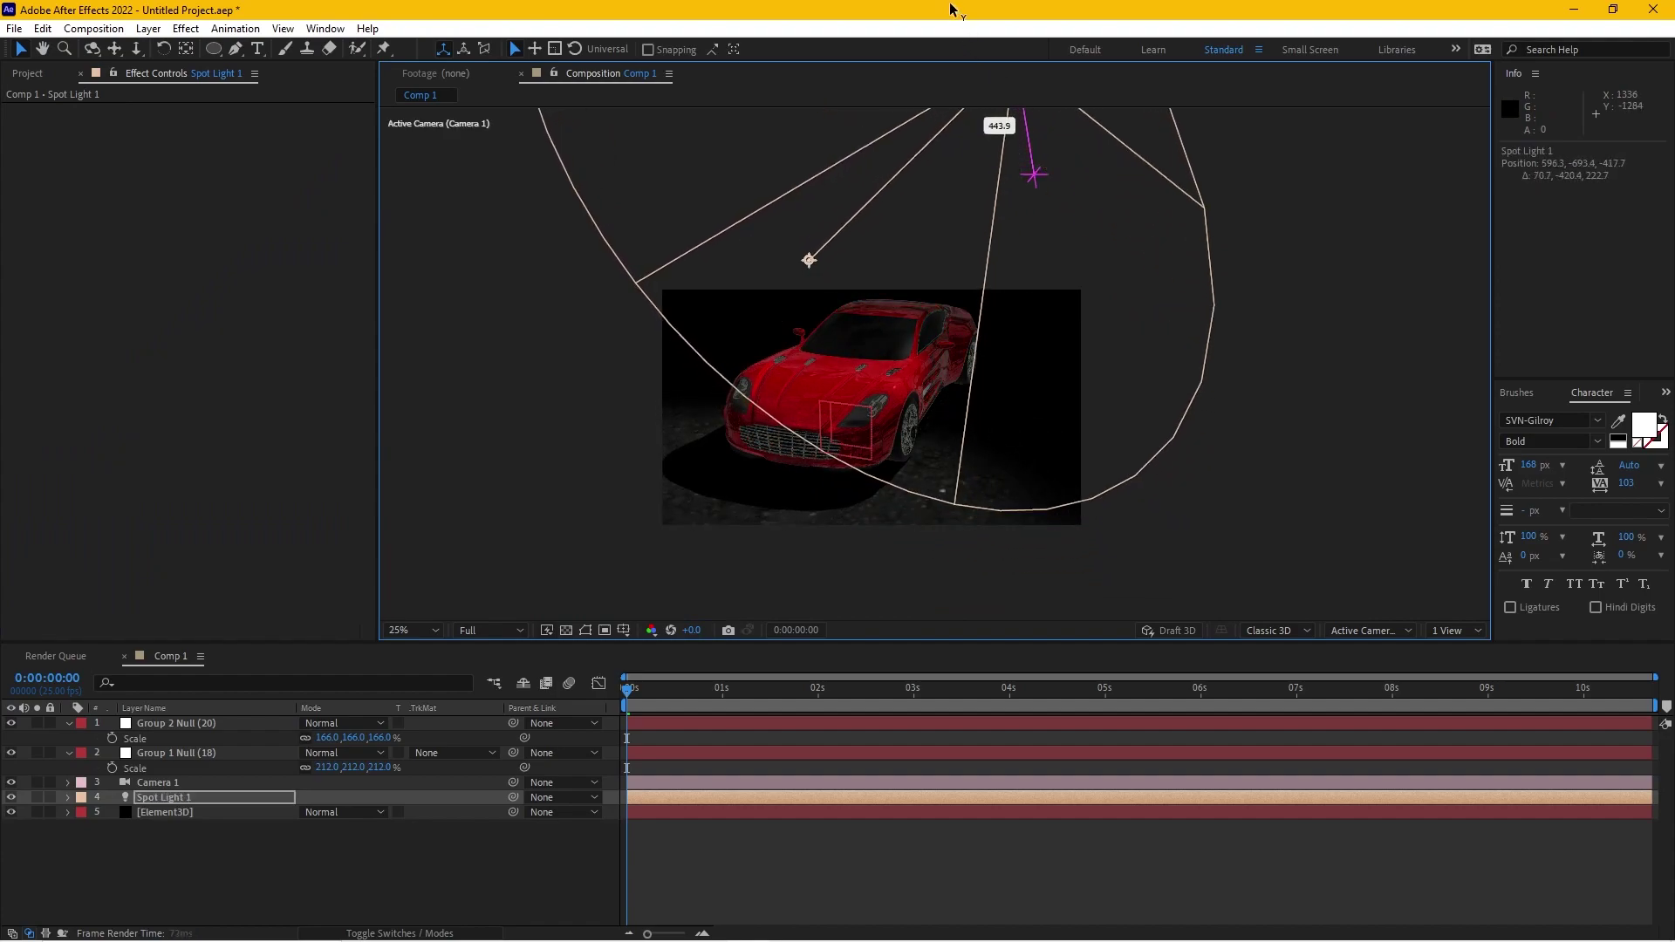
# Re-aim Spot Light 1's point of interest at the car so its shadow falls on the ground
pyautogui.moveTo(799, 234); pyautogui.dragTo(846, 498)
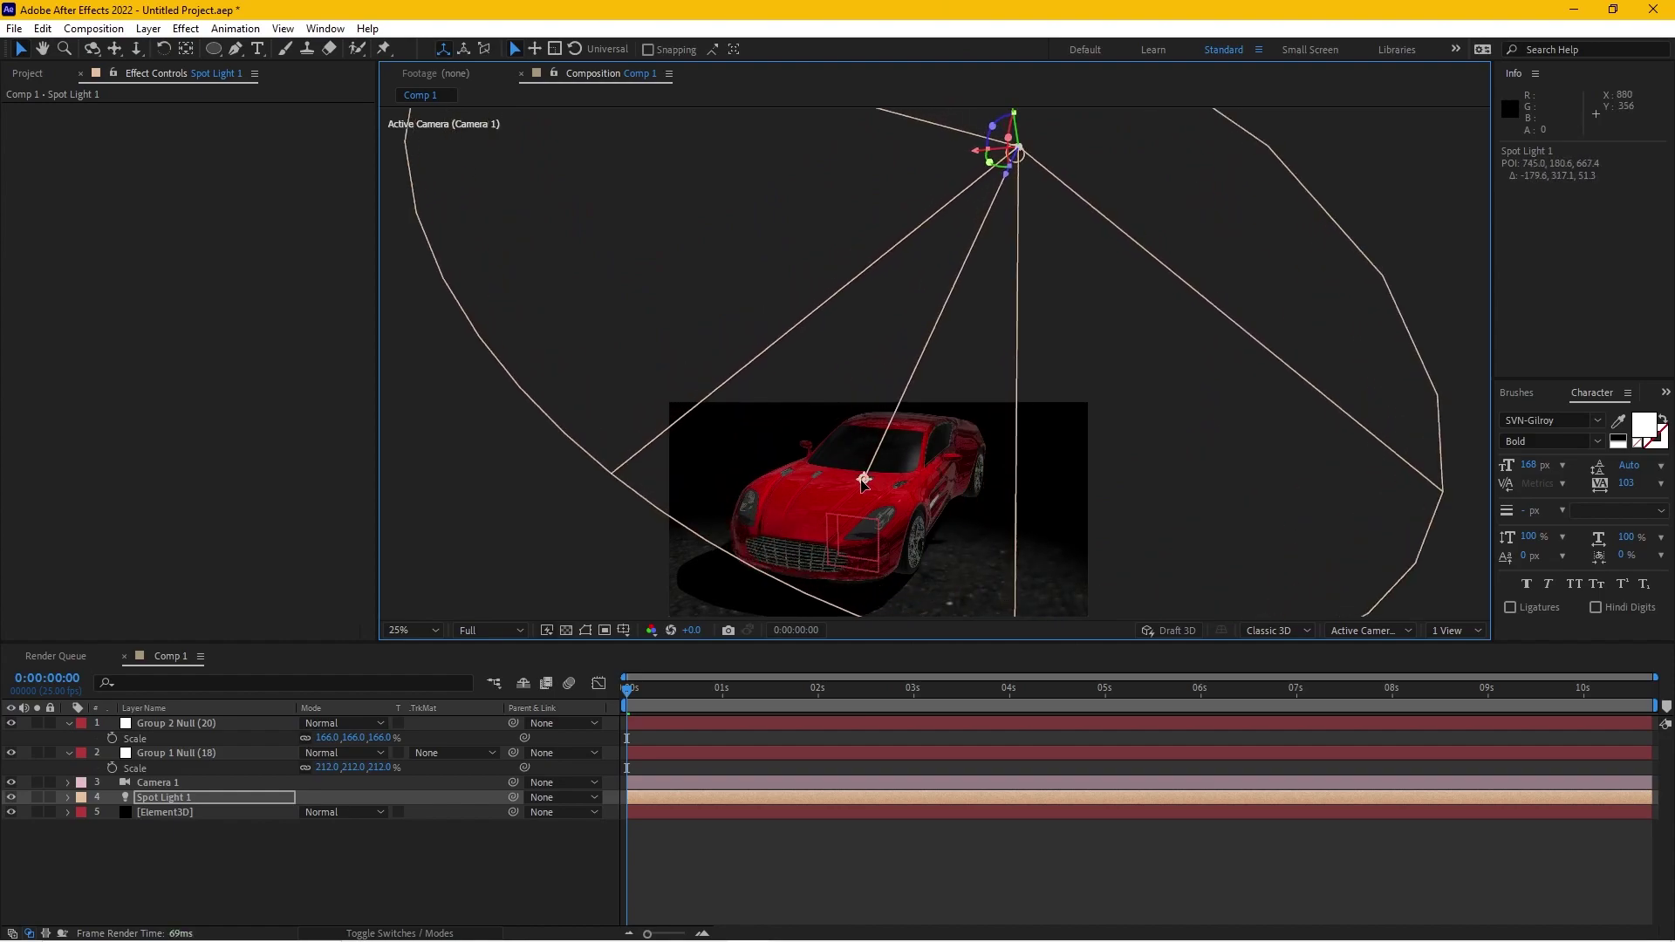
pyautogui.scroll(2, 850, 497)
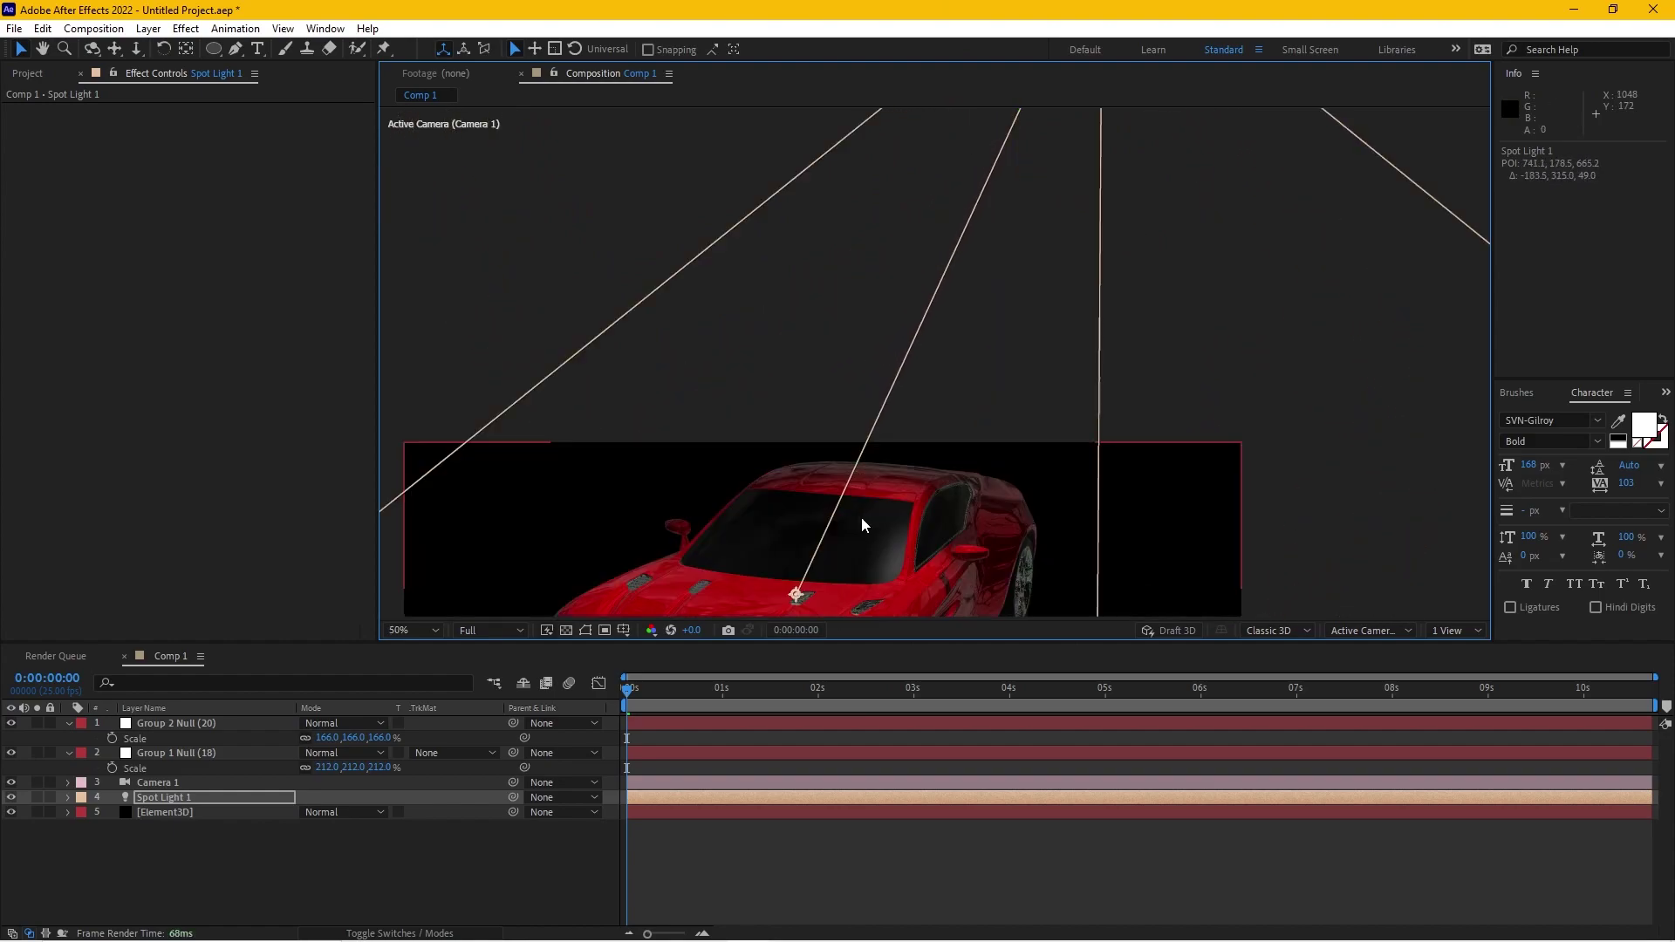
pyautogui.moveTo(859, 523); pyautogui.dragTo(887, 246)
pyautogui.press('v')
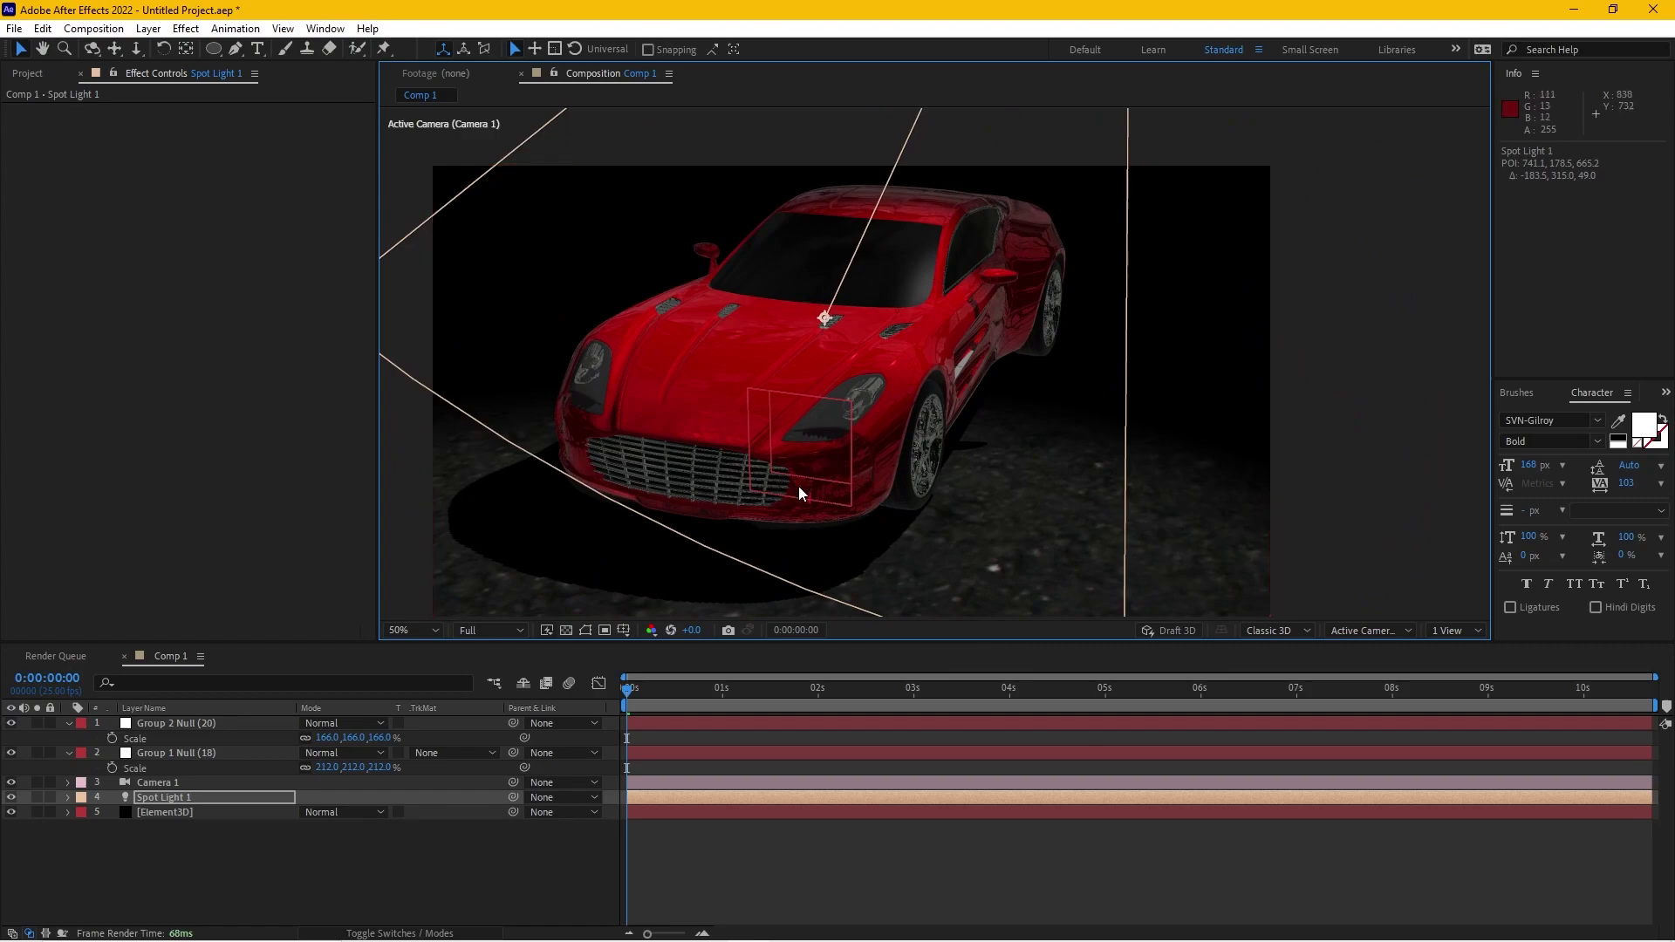
pyautogui.click(779, 876)
# Orbit the camera around the car to inspect the shadow
pyautogui.scroll(-4, 815, 453)
pyautogui.scroll(2, 819, 459)
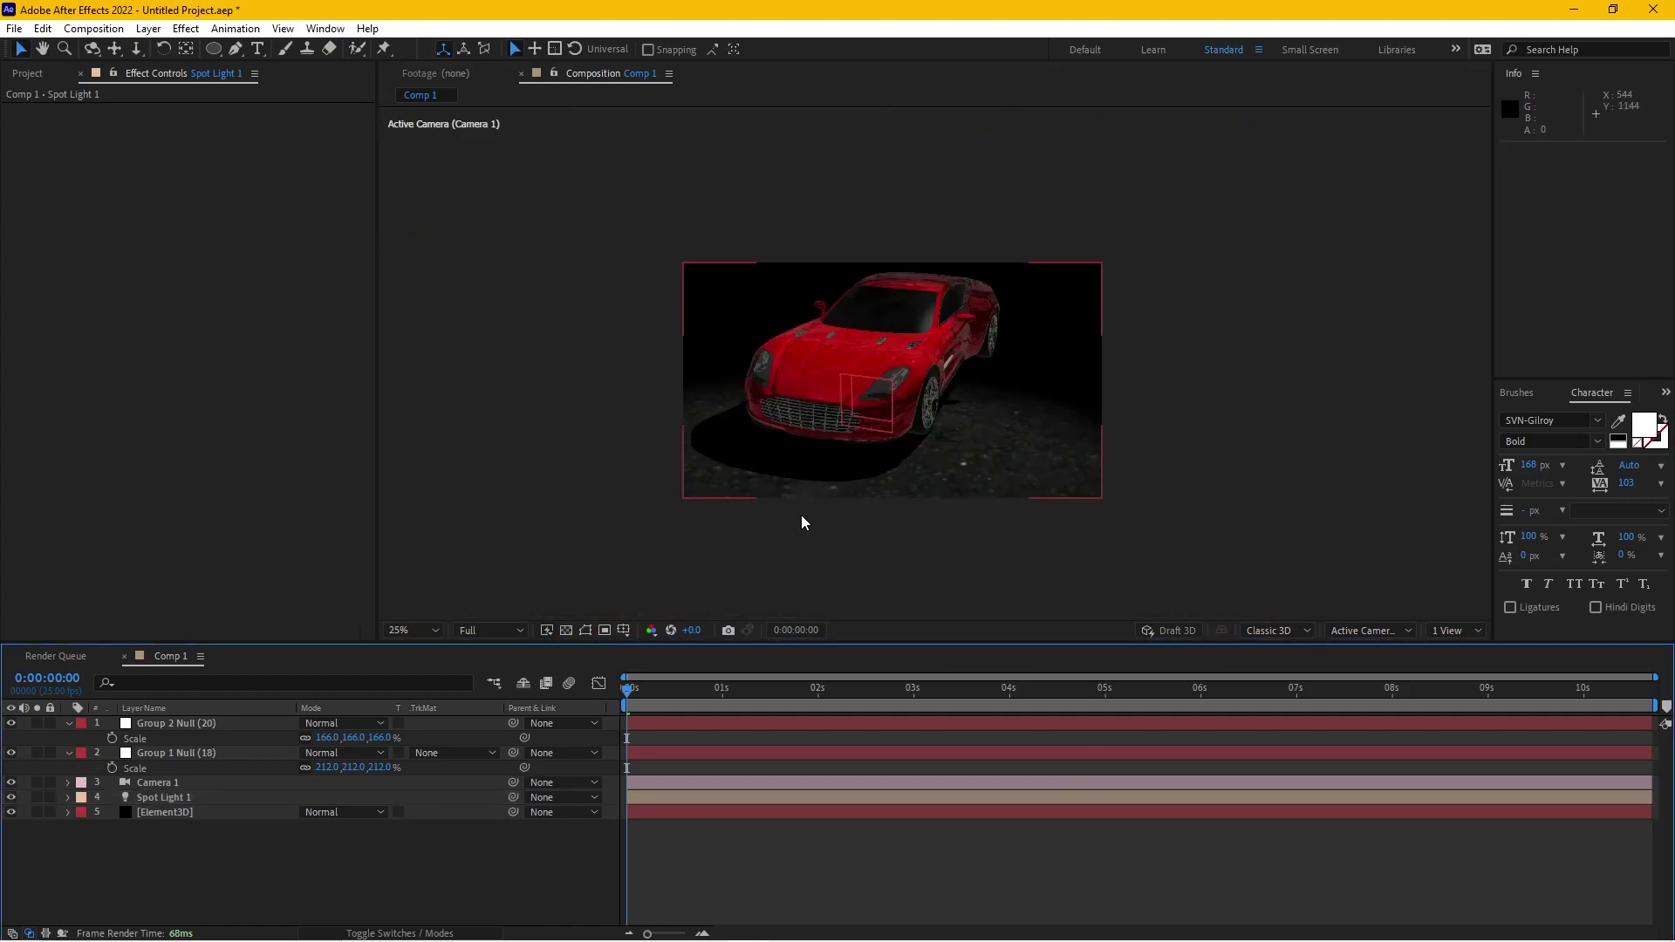
pyautogui.press('c')
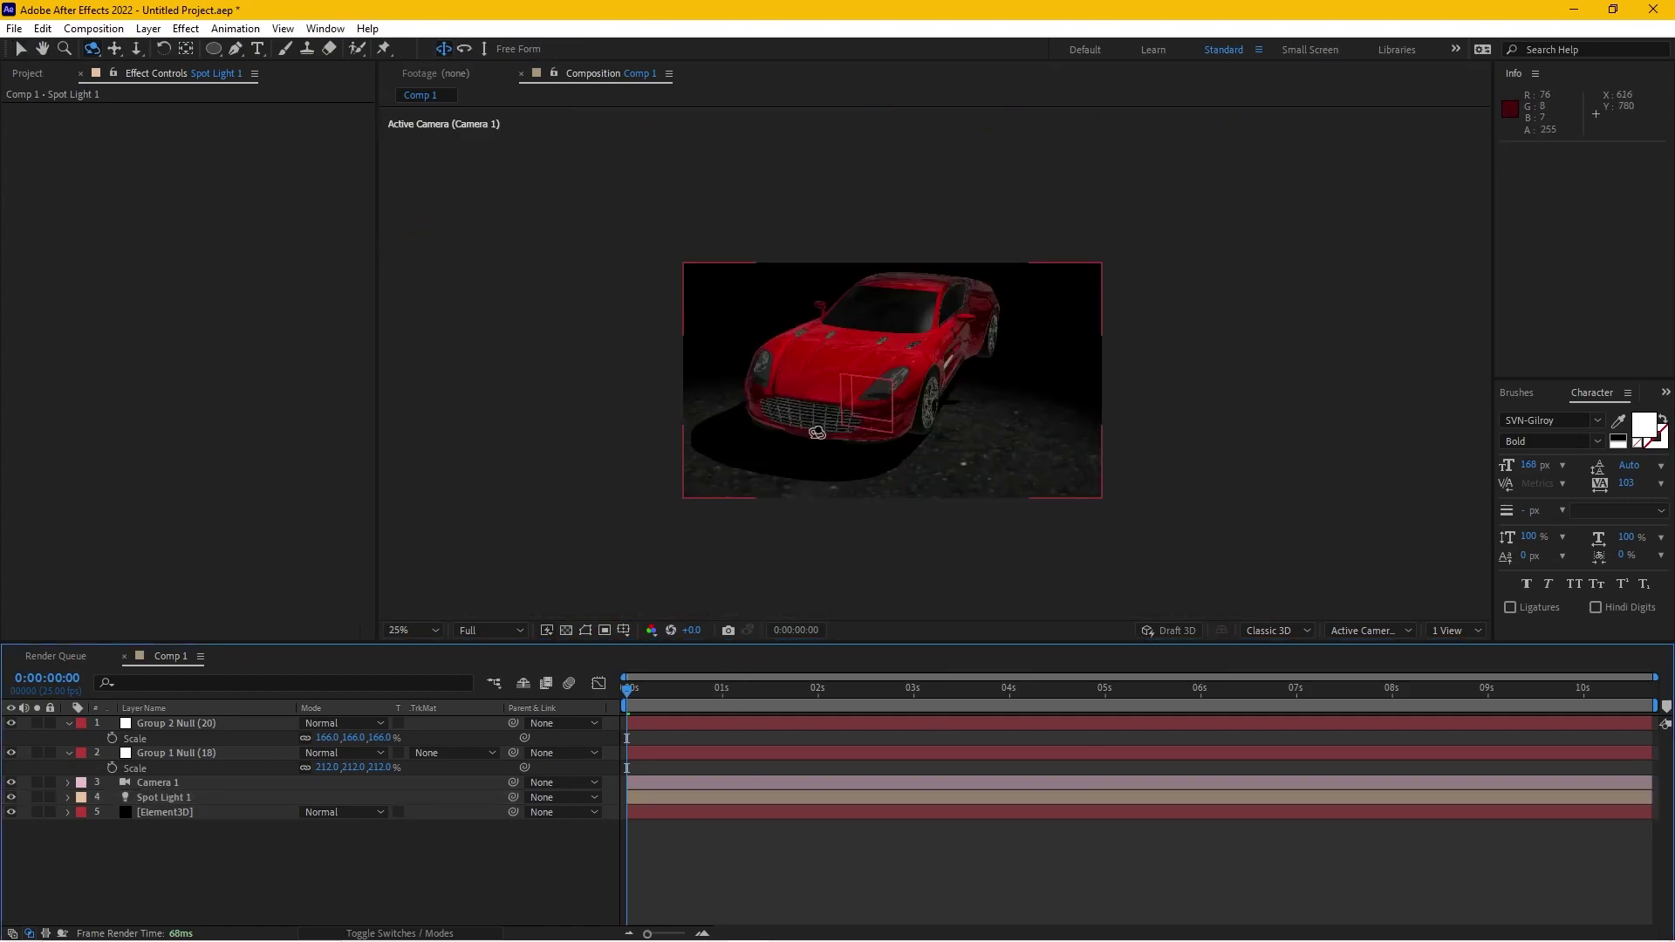
pyautogui.moveTo(831, 443)
pyautogui.mouseDown()
pyautogui.moveTo(721, 427)
pyautogui.moveTo(859, 429)
pyautogui.mouseUp()
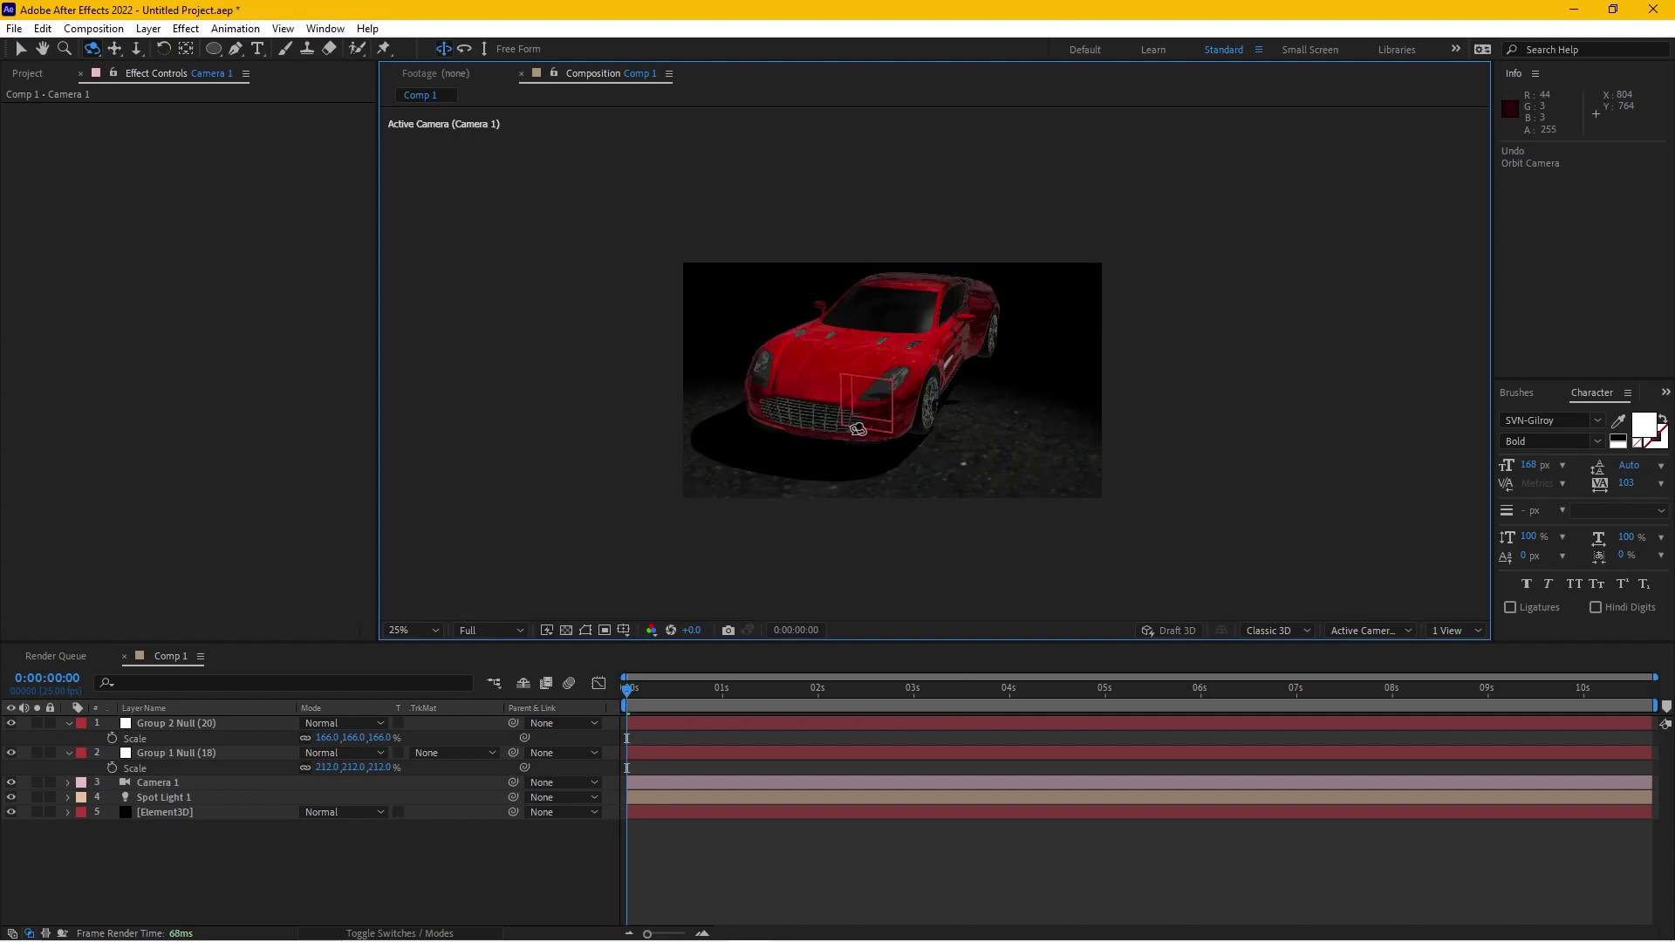
# Widen Spot Light 1's Cone Angle to 158°
pyautogui.click(180, 801)
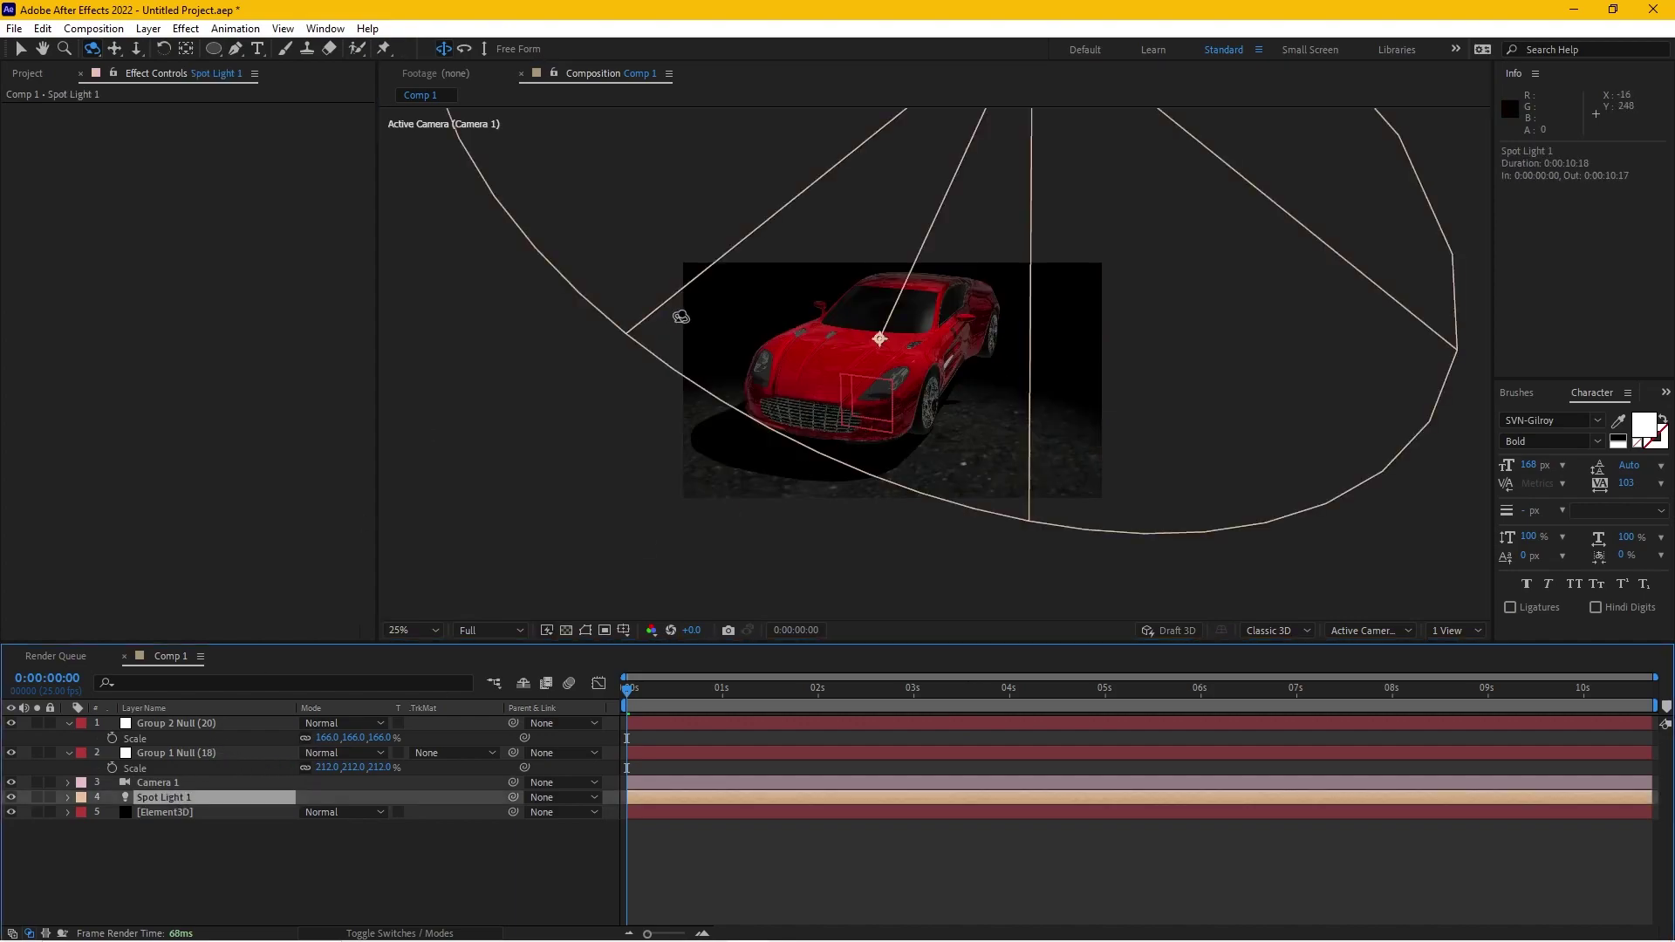
pyautogui.click(69, 798)
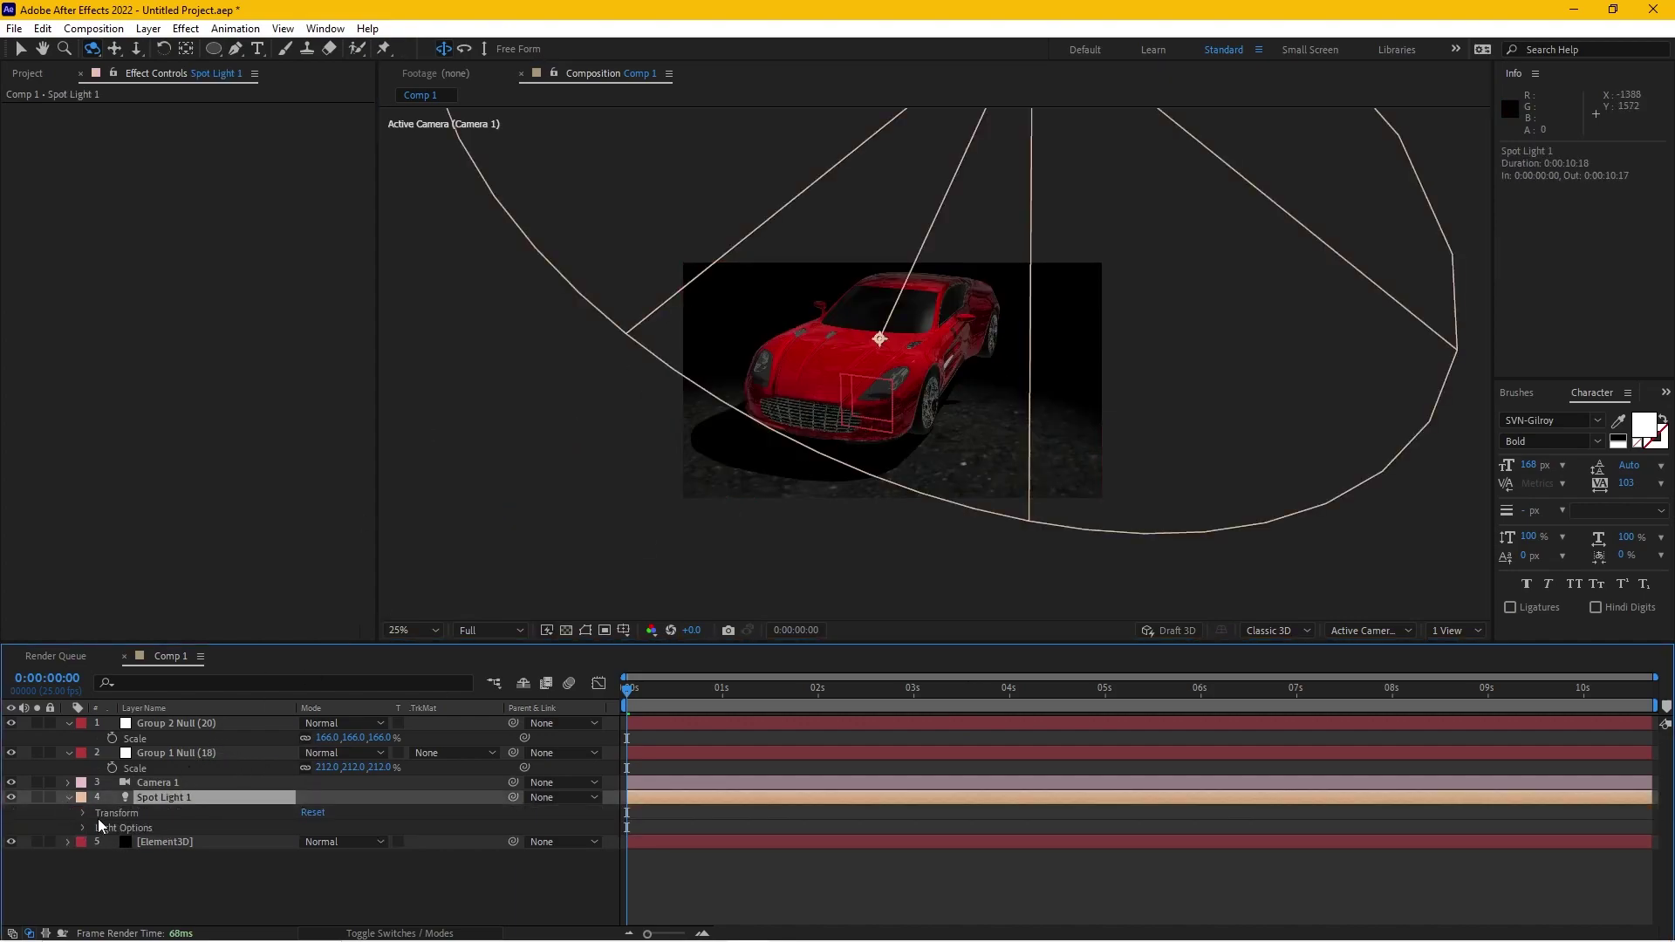
pyautogui.click(82, 829)
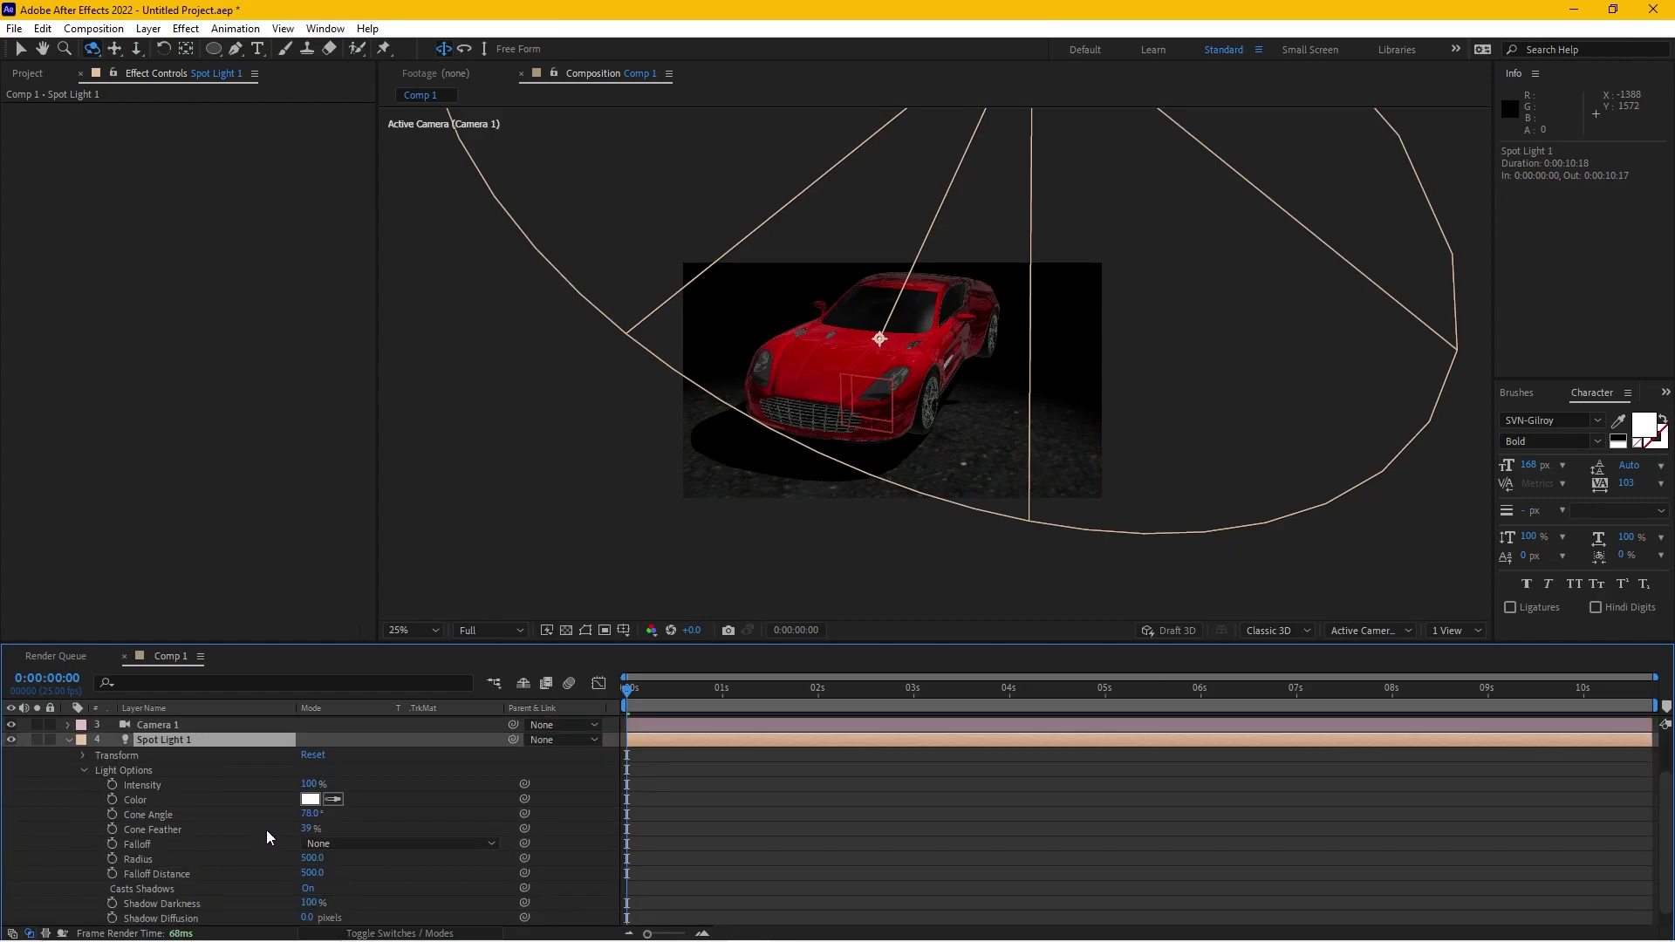
pyautogui.moveTo(315, 814); pyautogui.dragTo(377, 804)
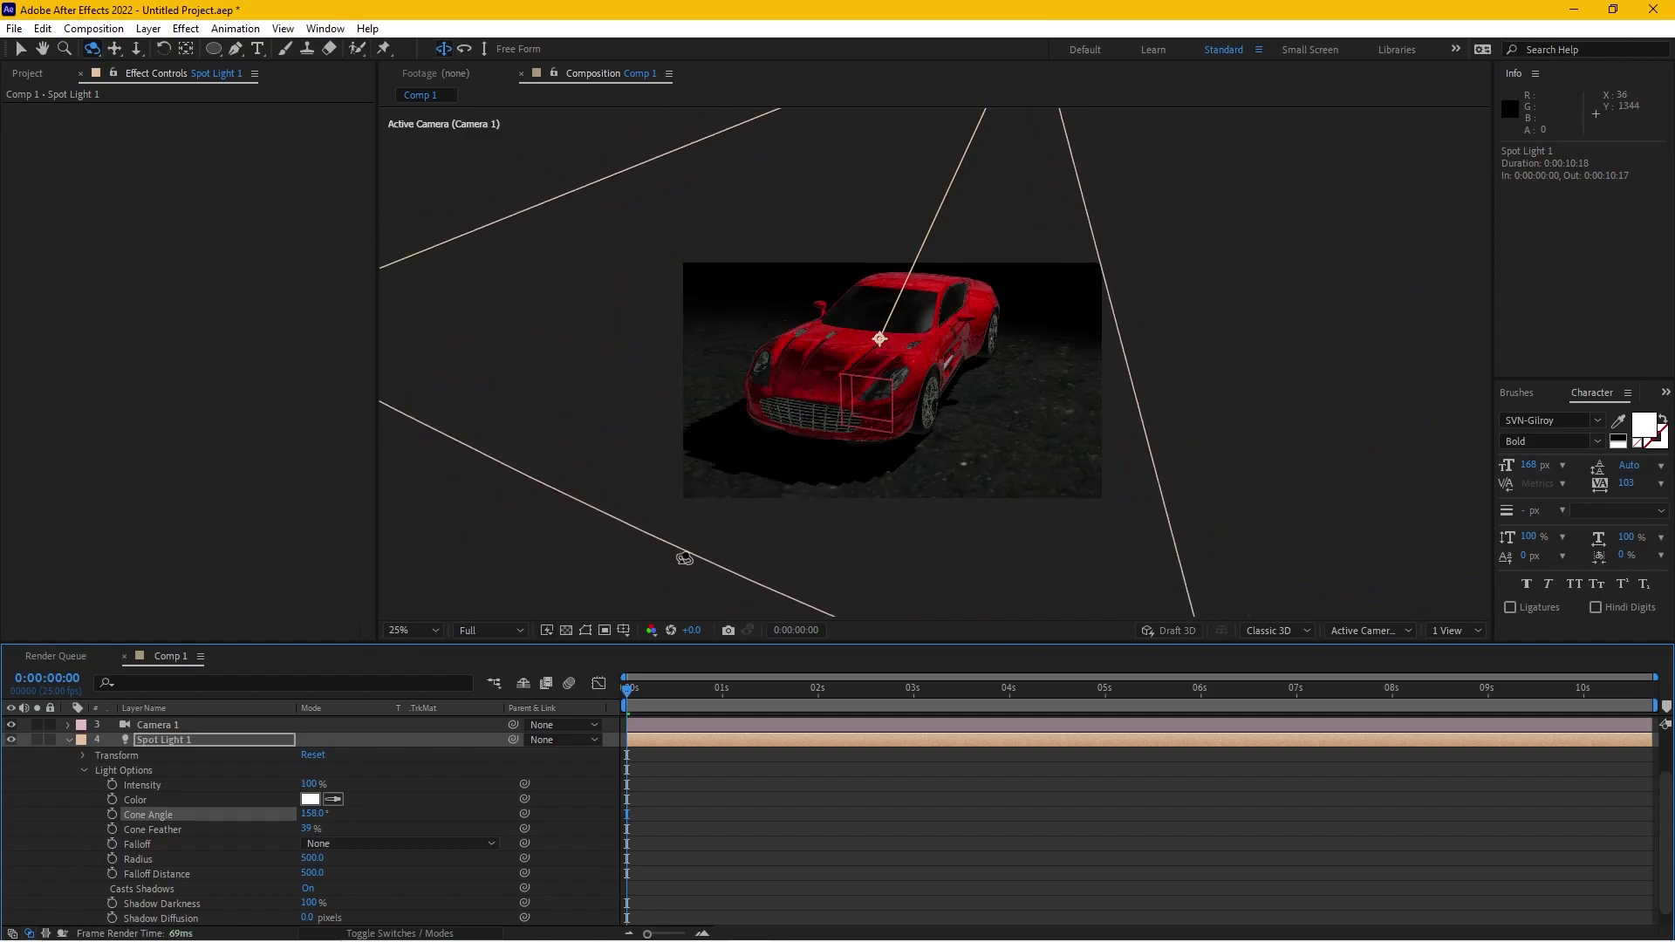
# Select the Element3D layer to show its effect settings
pyautogui.press('v')
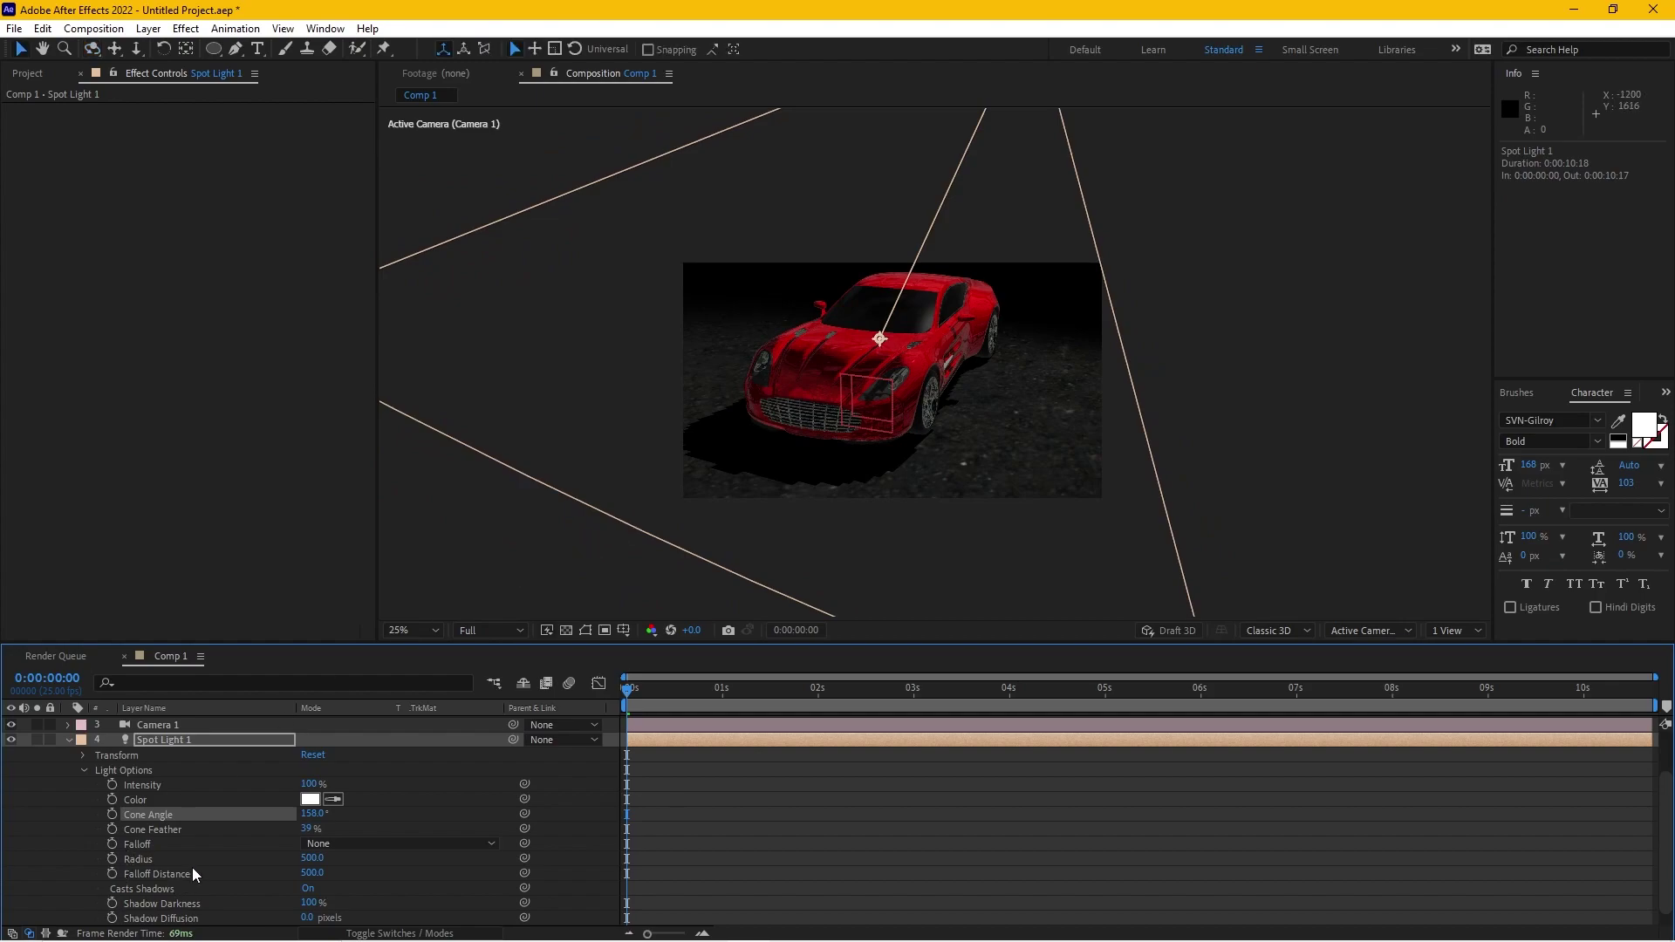
pyautogui.scroll(-1, 193, 866)
pyautogui.click(225, 919)
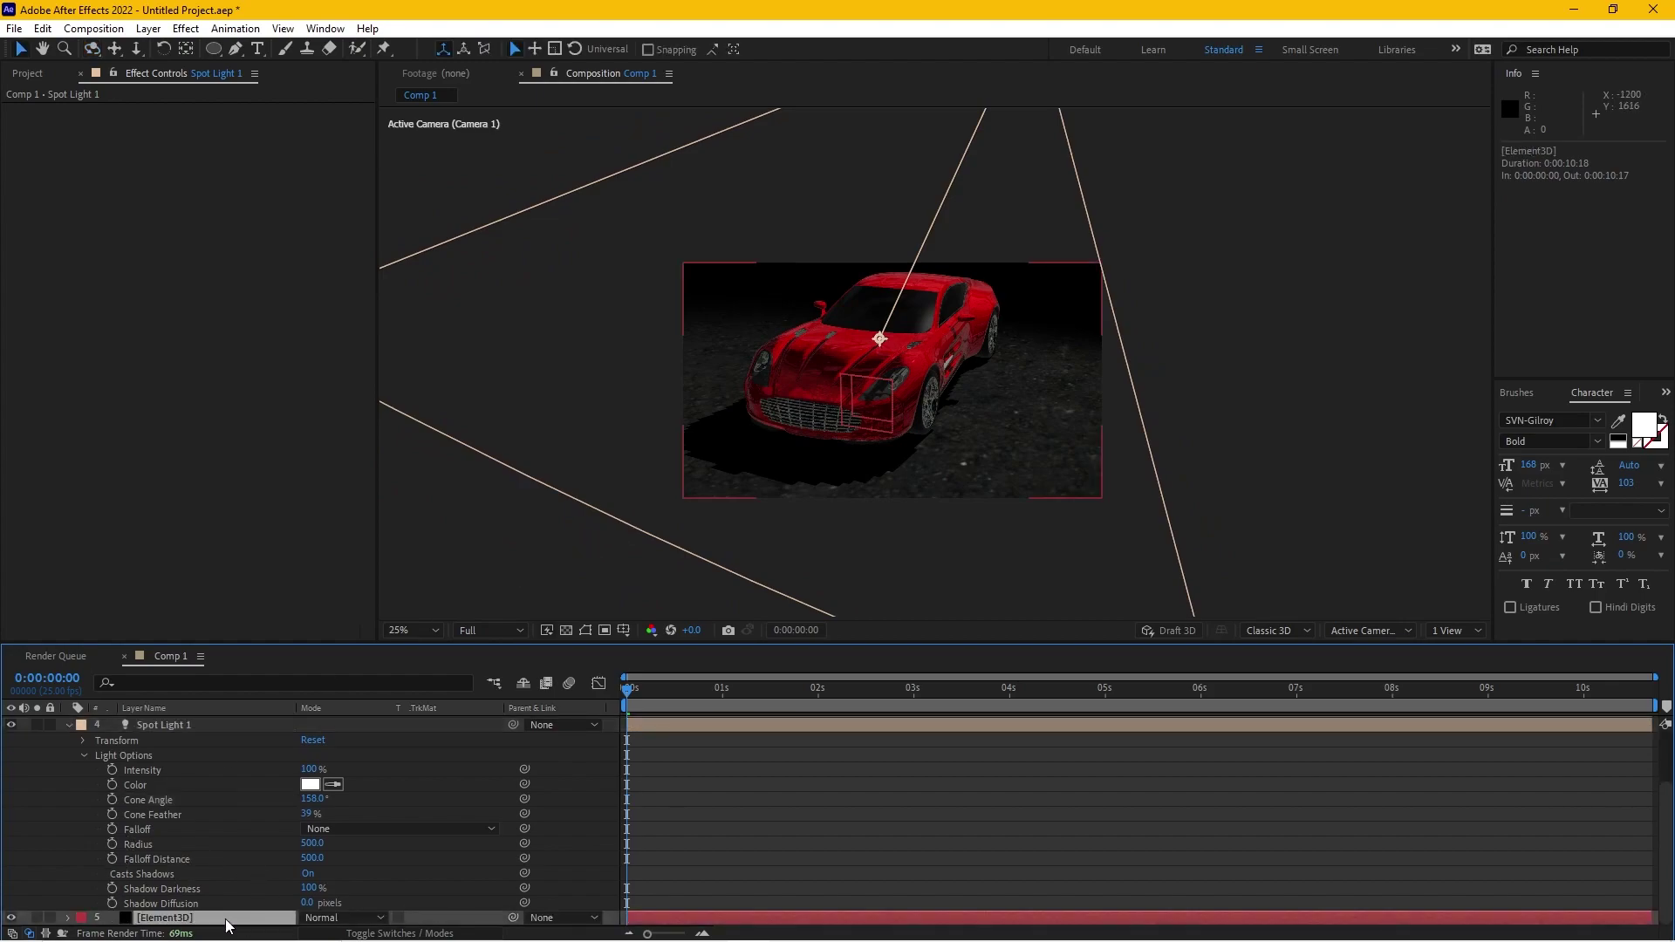
# Set Element's Shadow Samples to 8 and the shadow Map Size to 8192
pyautogui.scroll(-3, 353, 436)
pyautogui.scroll(-2, 317, 543)
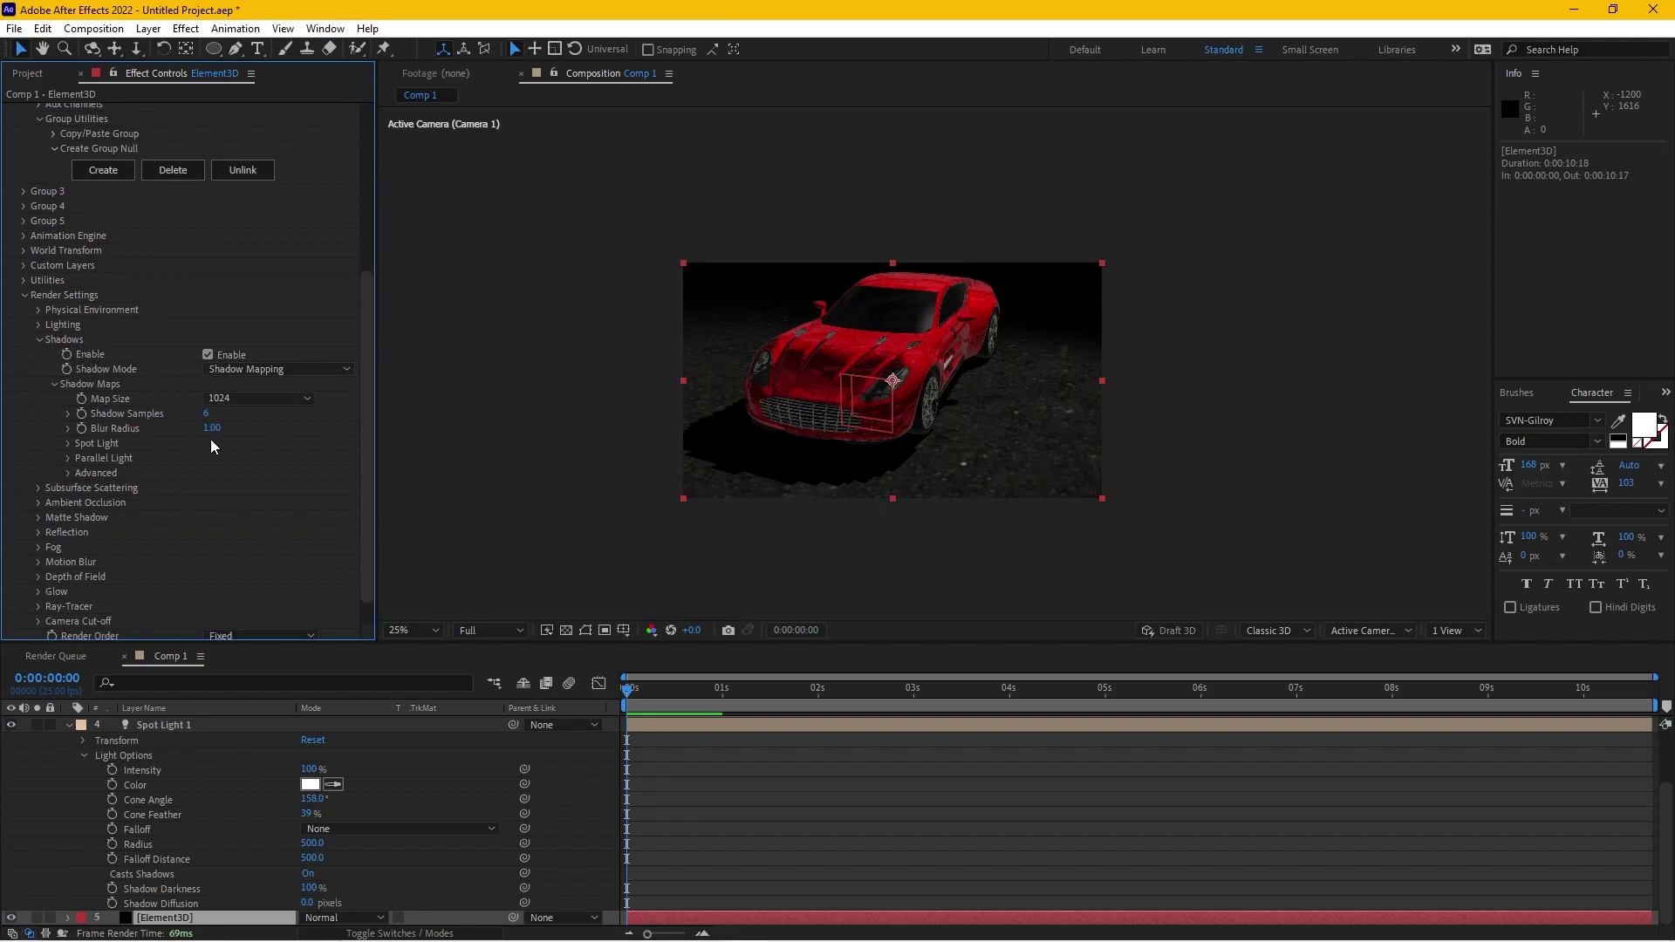
pyautogui.moveTo(211, 415); pyautogui.dragTo(232, 424)
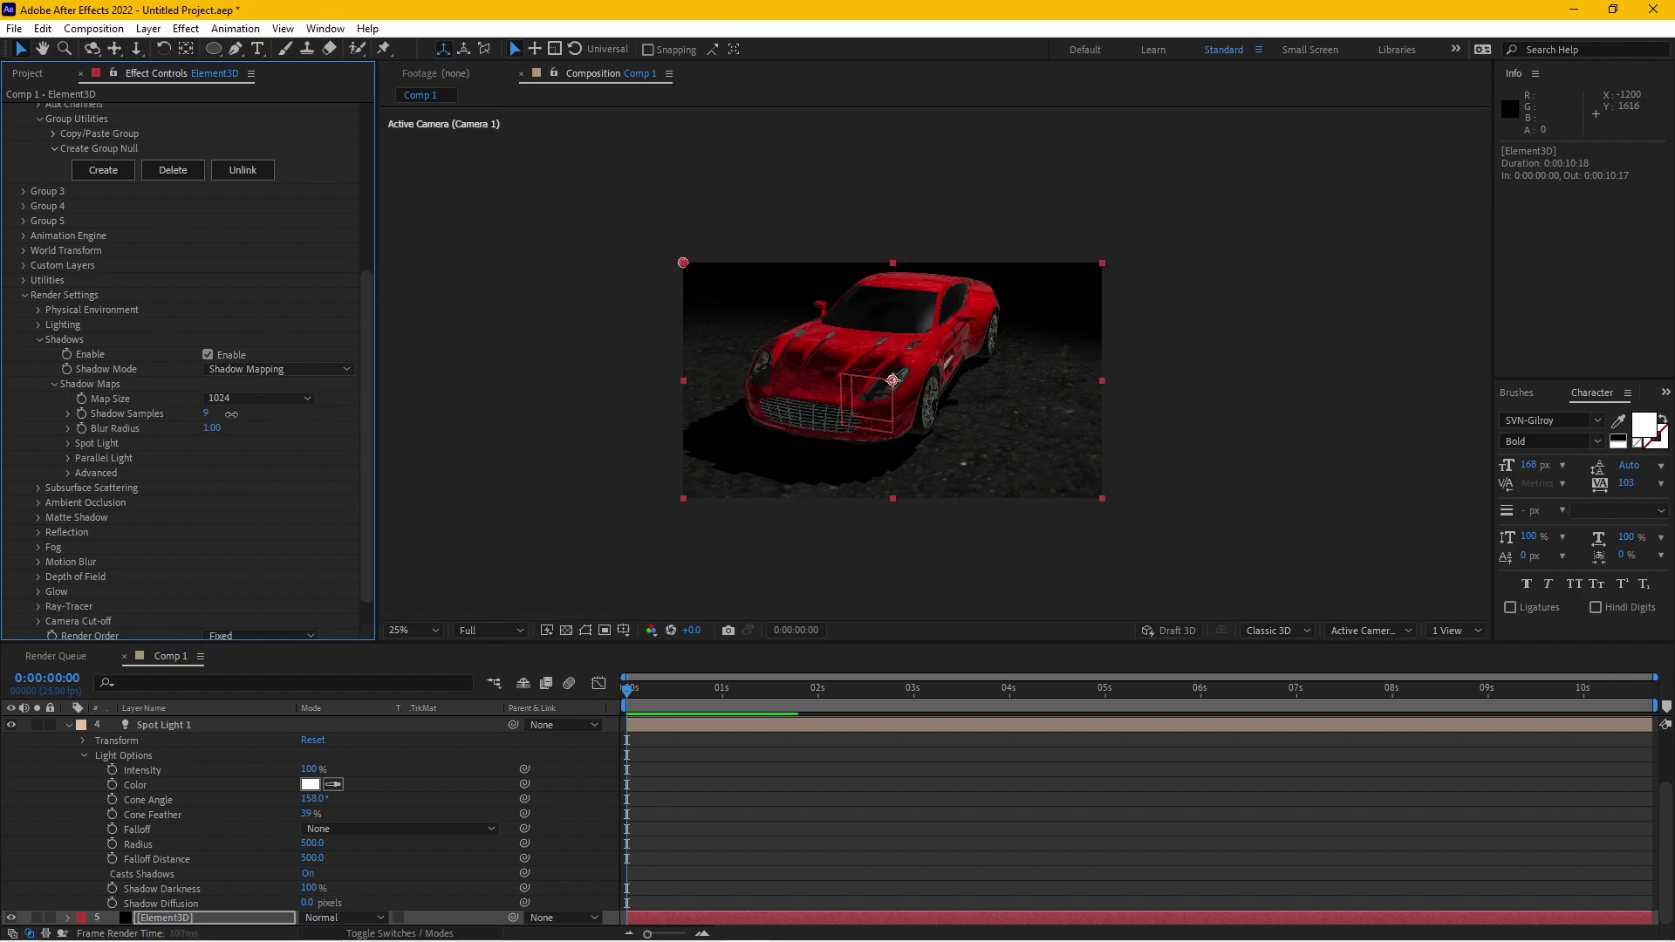
pyautogui.click(225, 399)
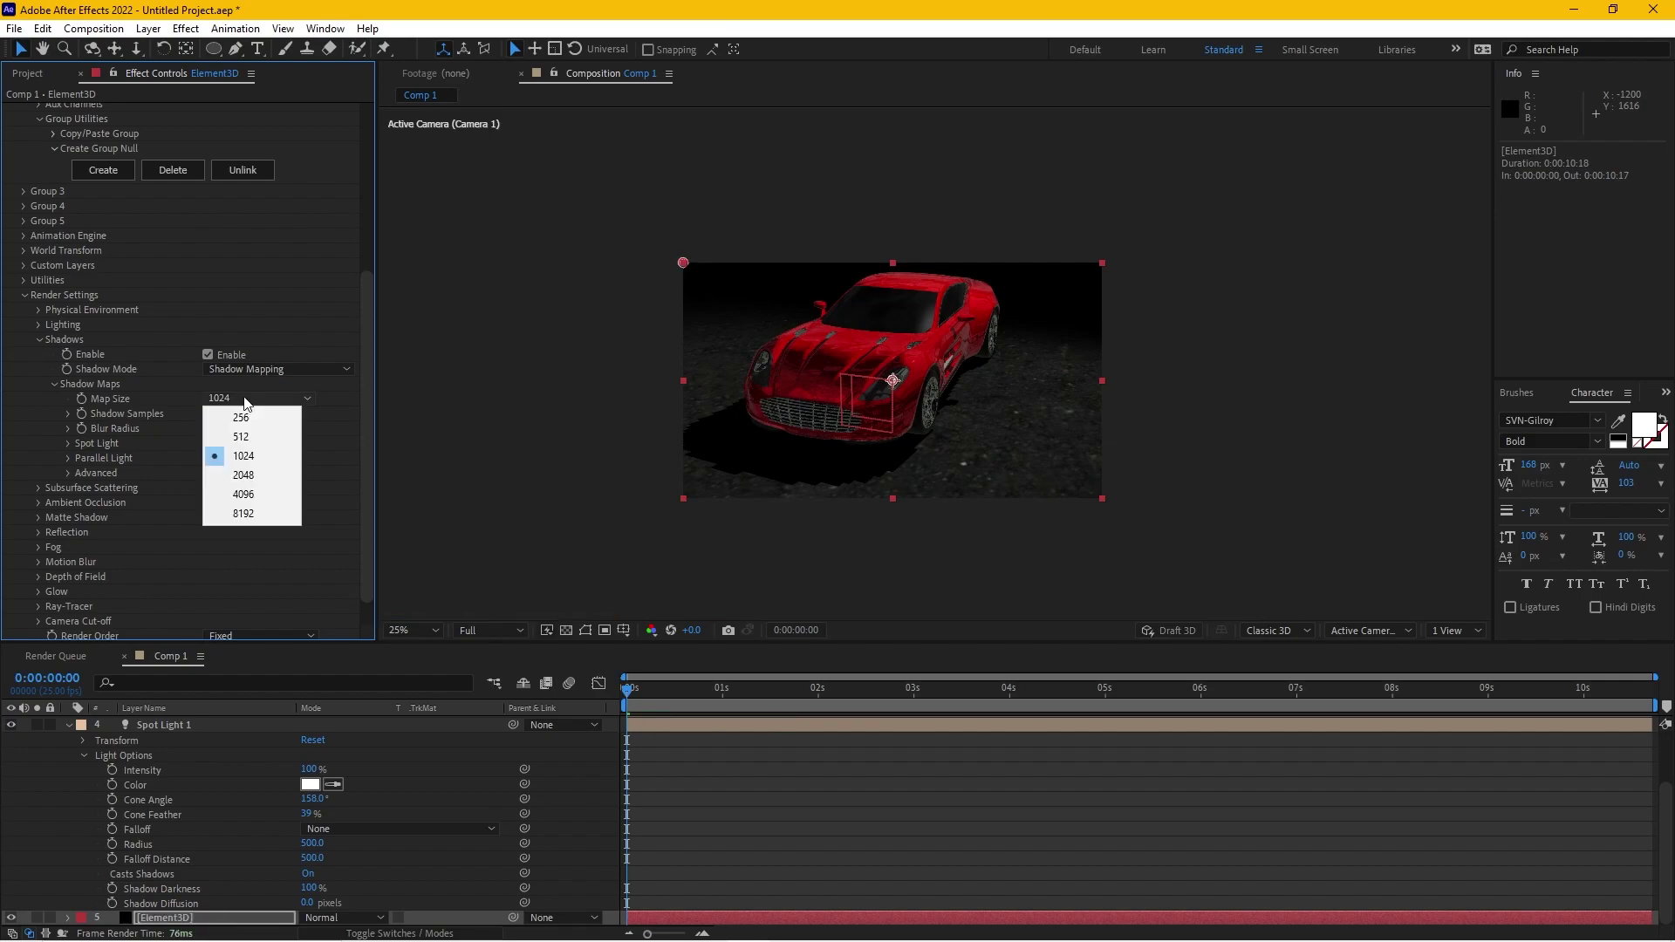
pyautogui.click(244, 511)
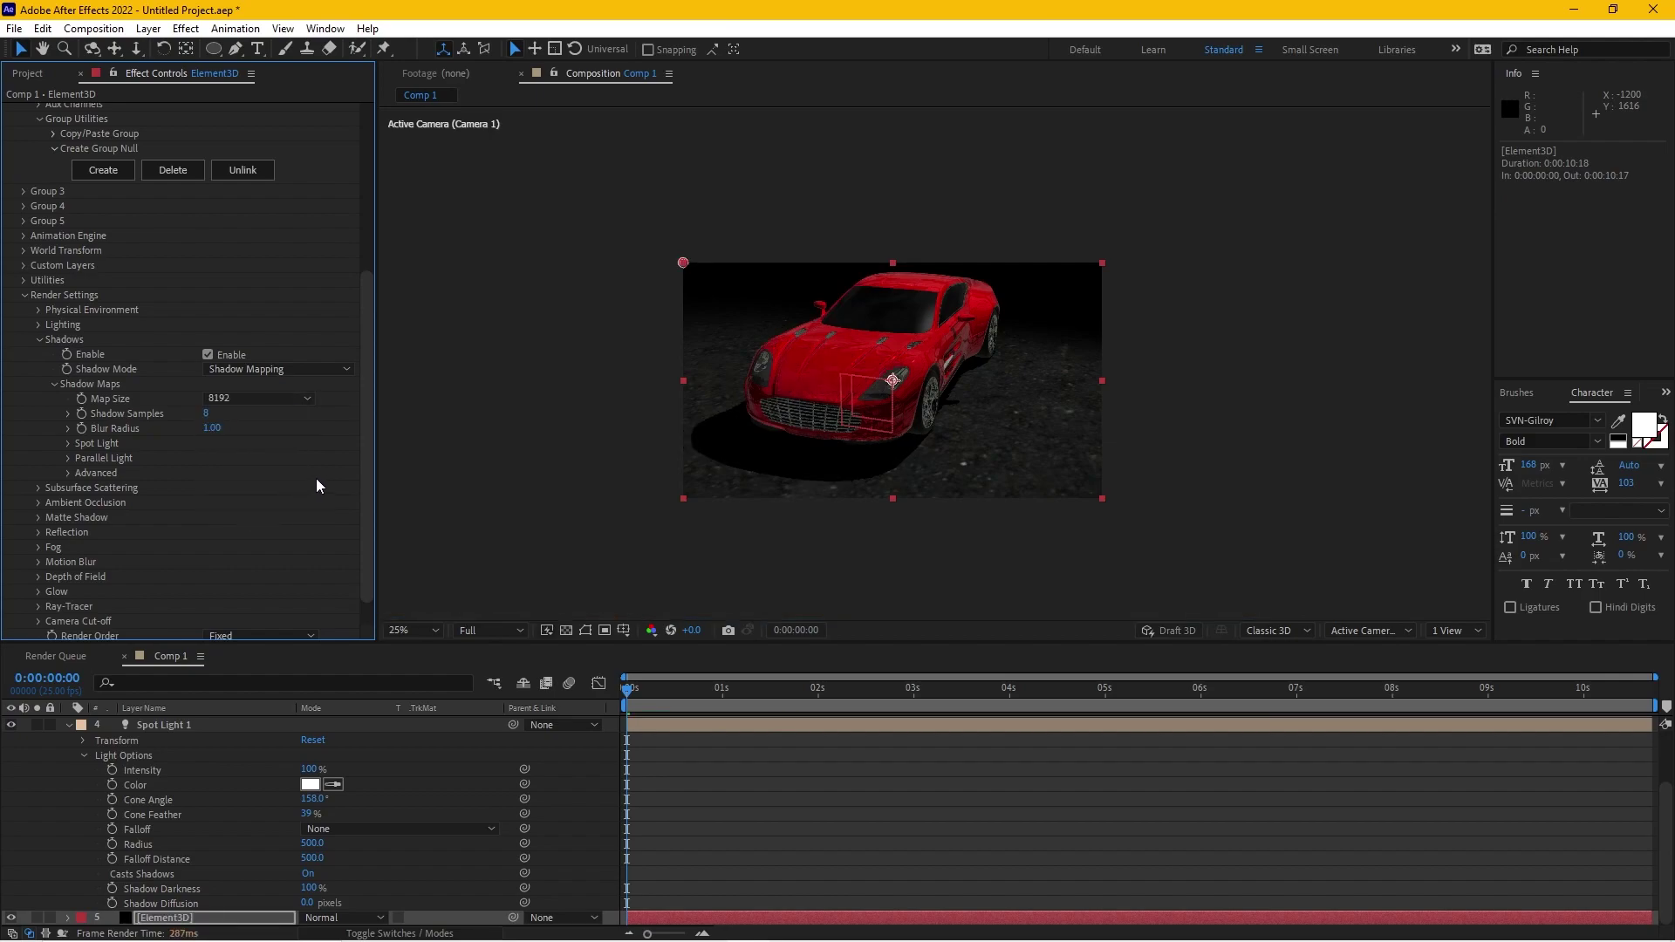
pyautogui.click(239, 400)
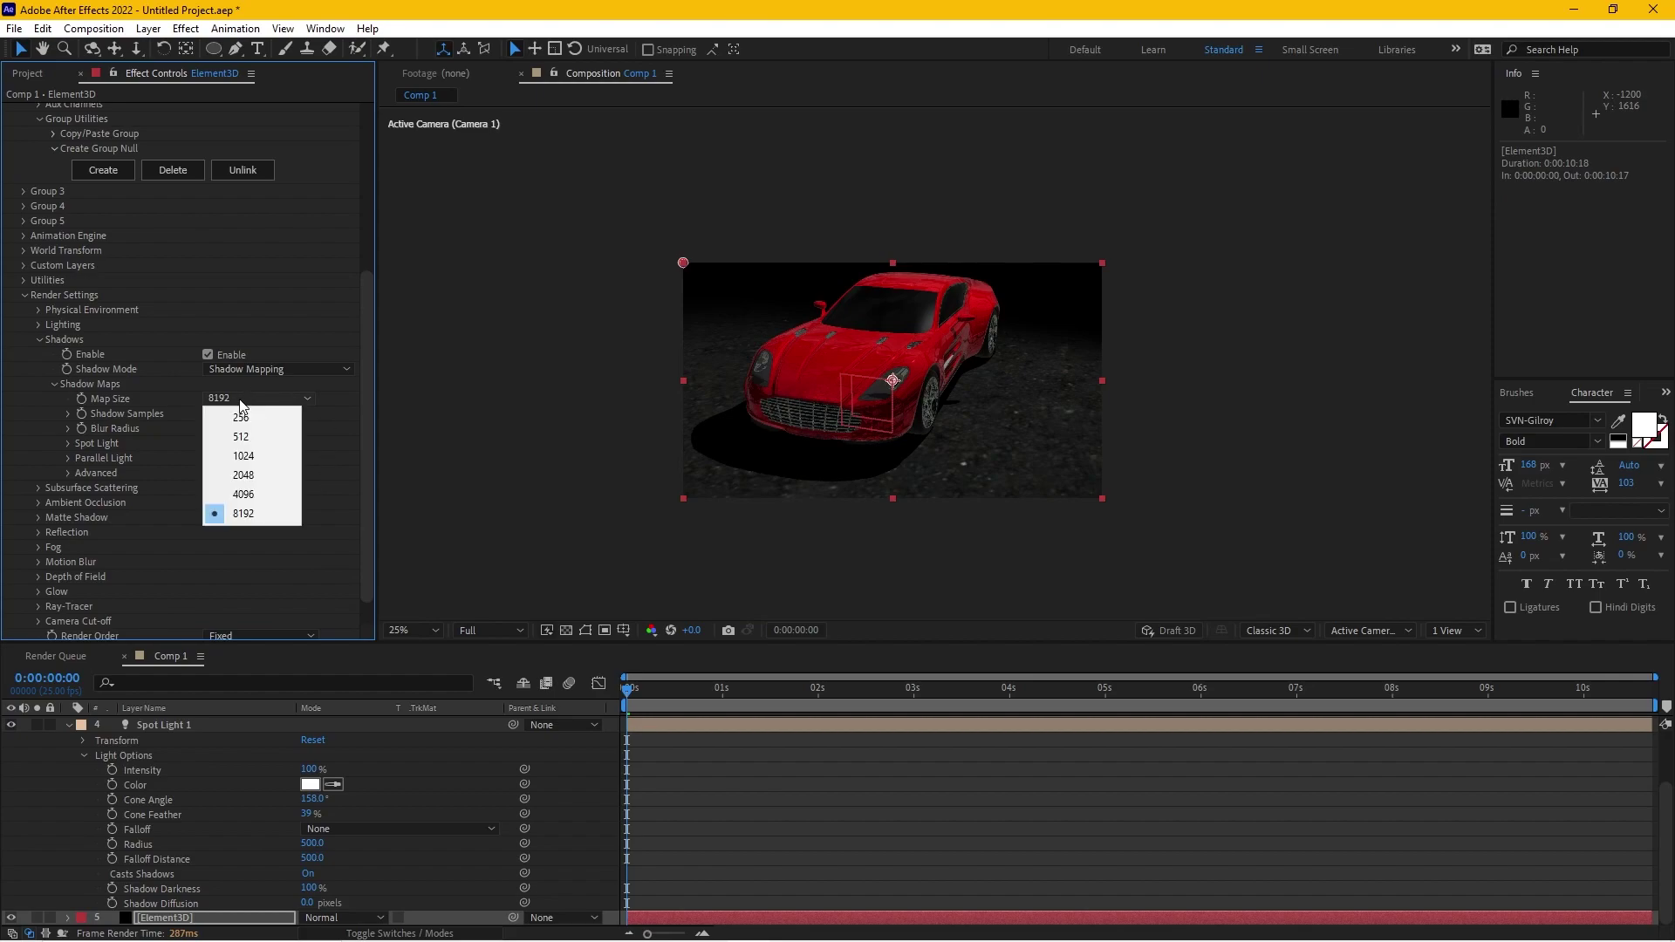
pyautogui.click(250, 495)
pyautogui.scroll(2, 713, 494)
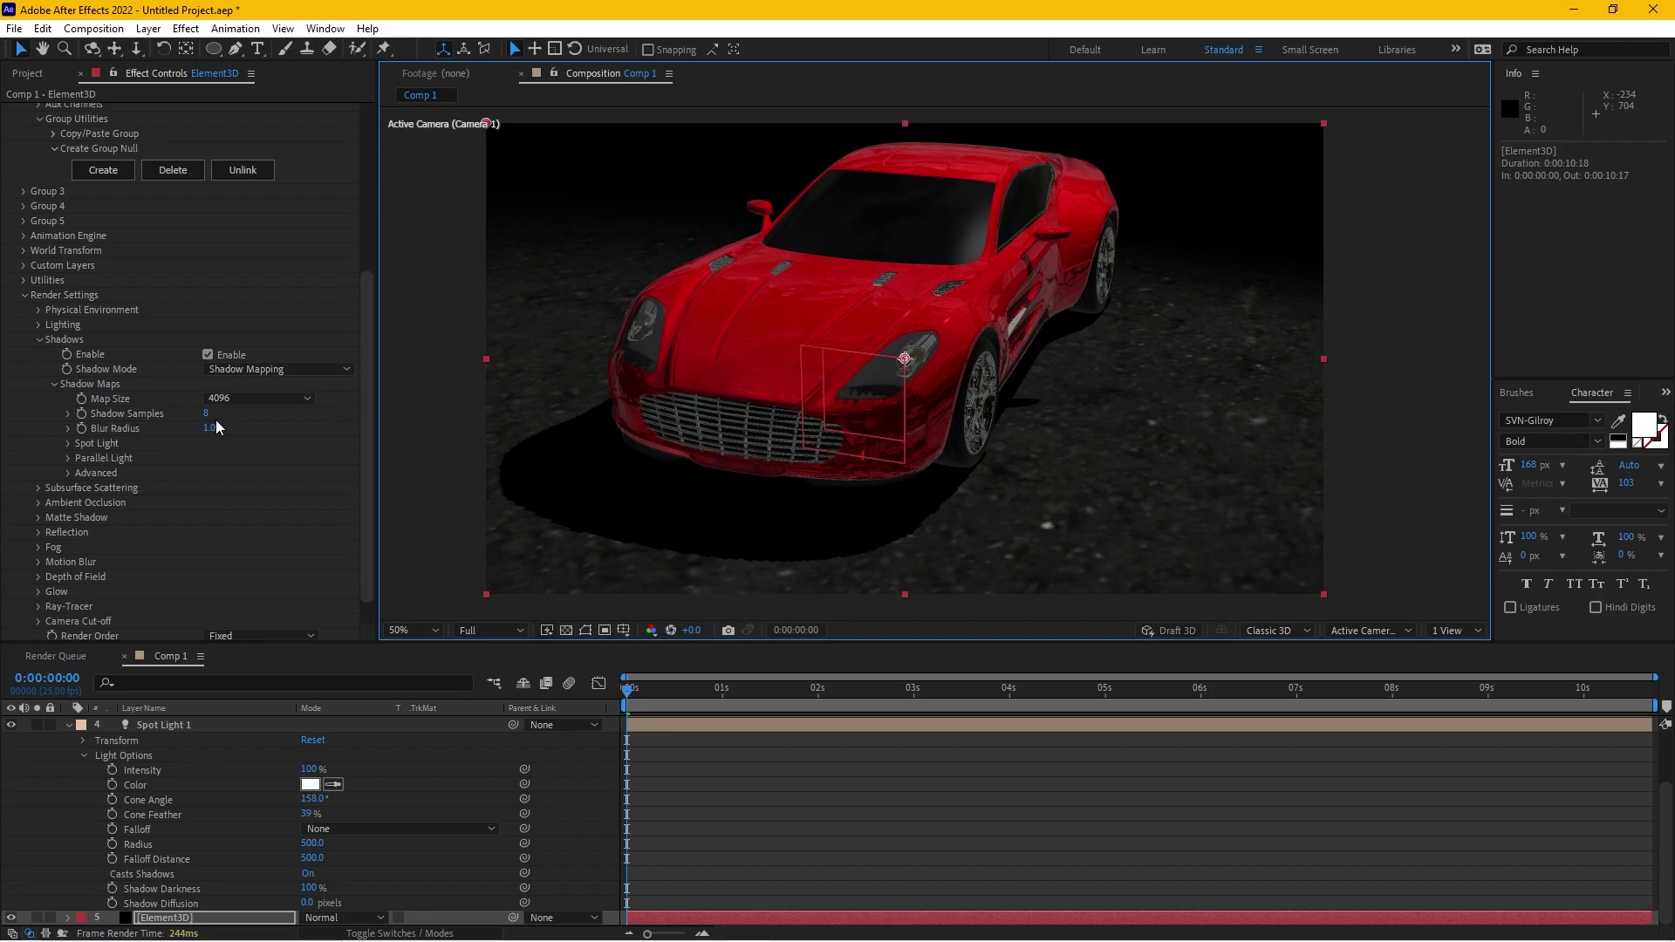
pyautogui.click(236, 400)
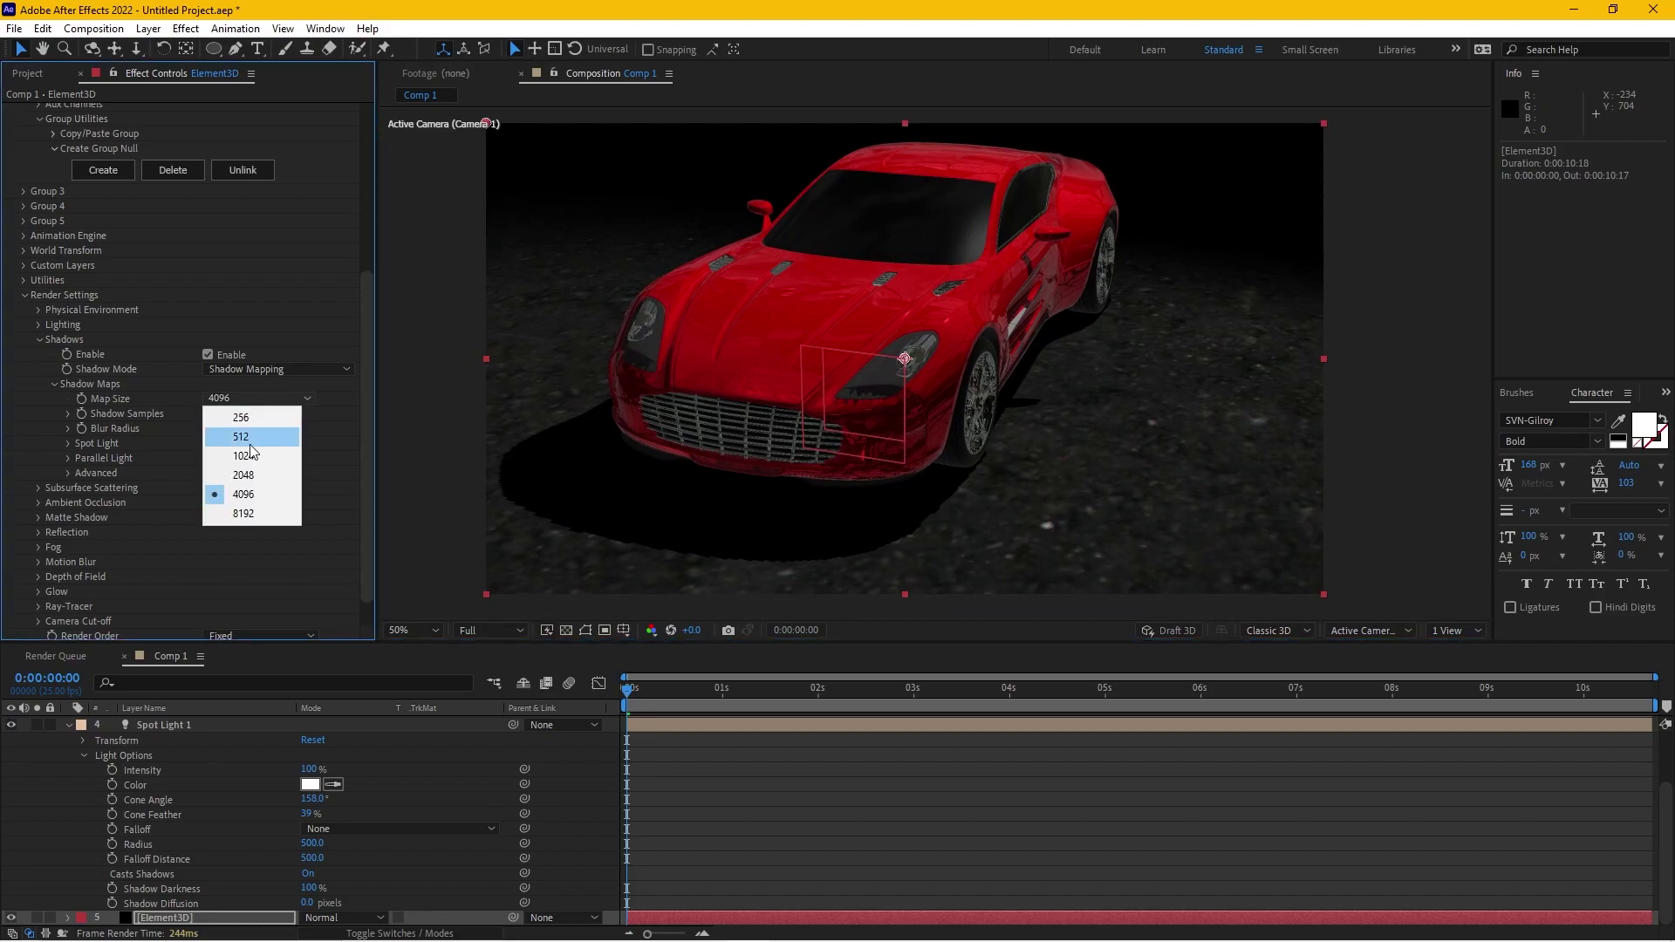
pyautogui.click(253, 514)
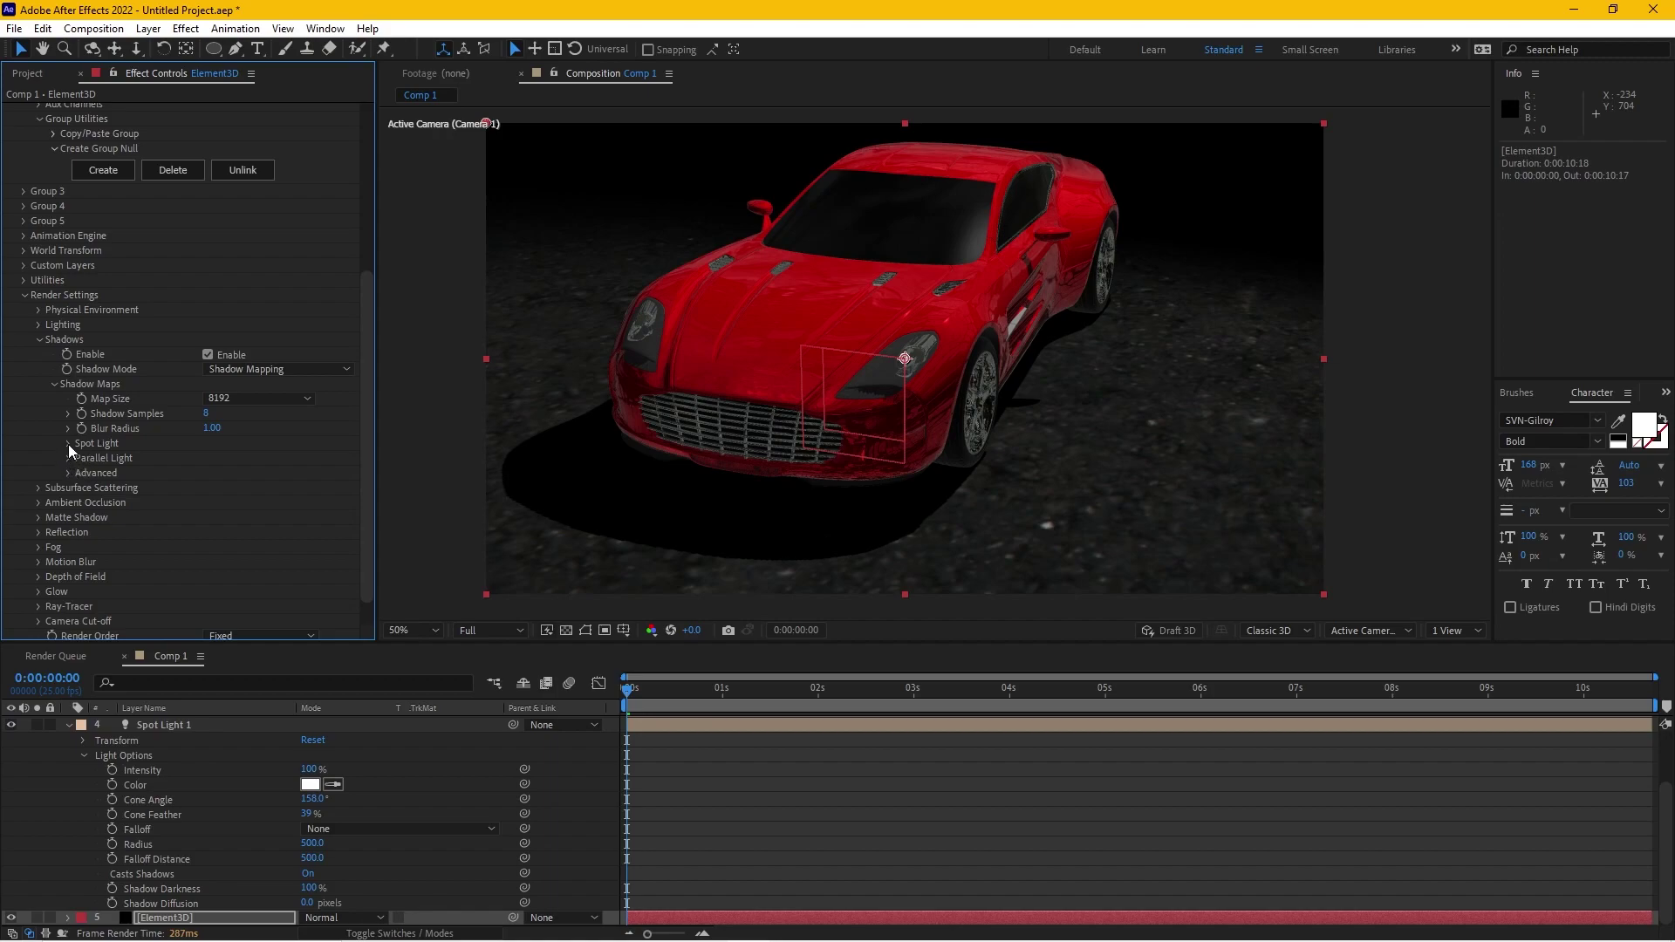
# Set Spot Light 1's Shadow Diffusion to 223 px and Shadow Darkness to 90%
pyautogui.click(164, 725)
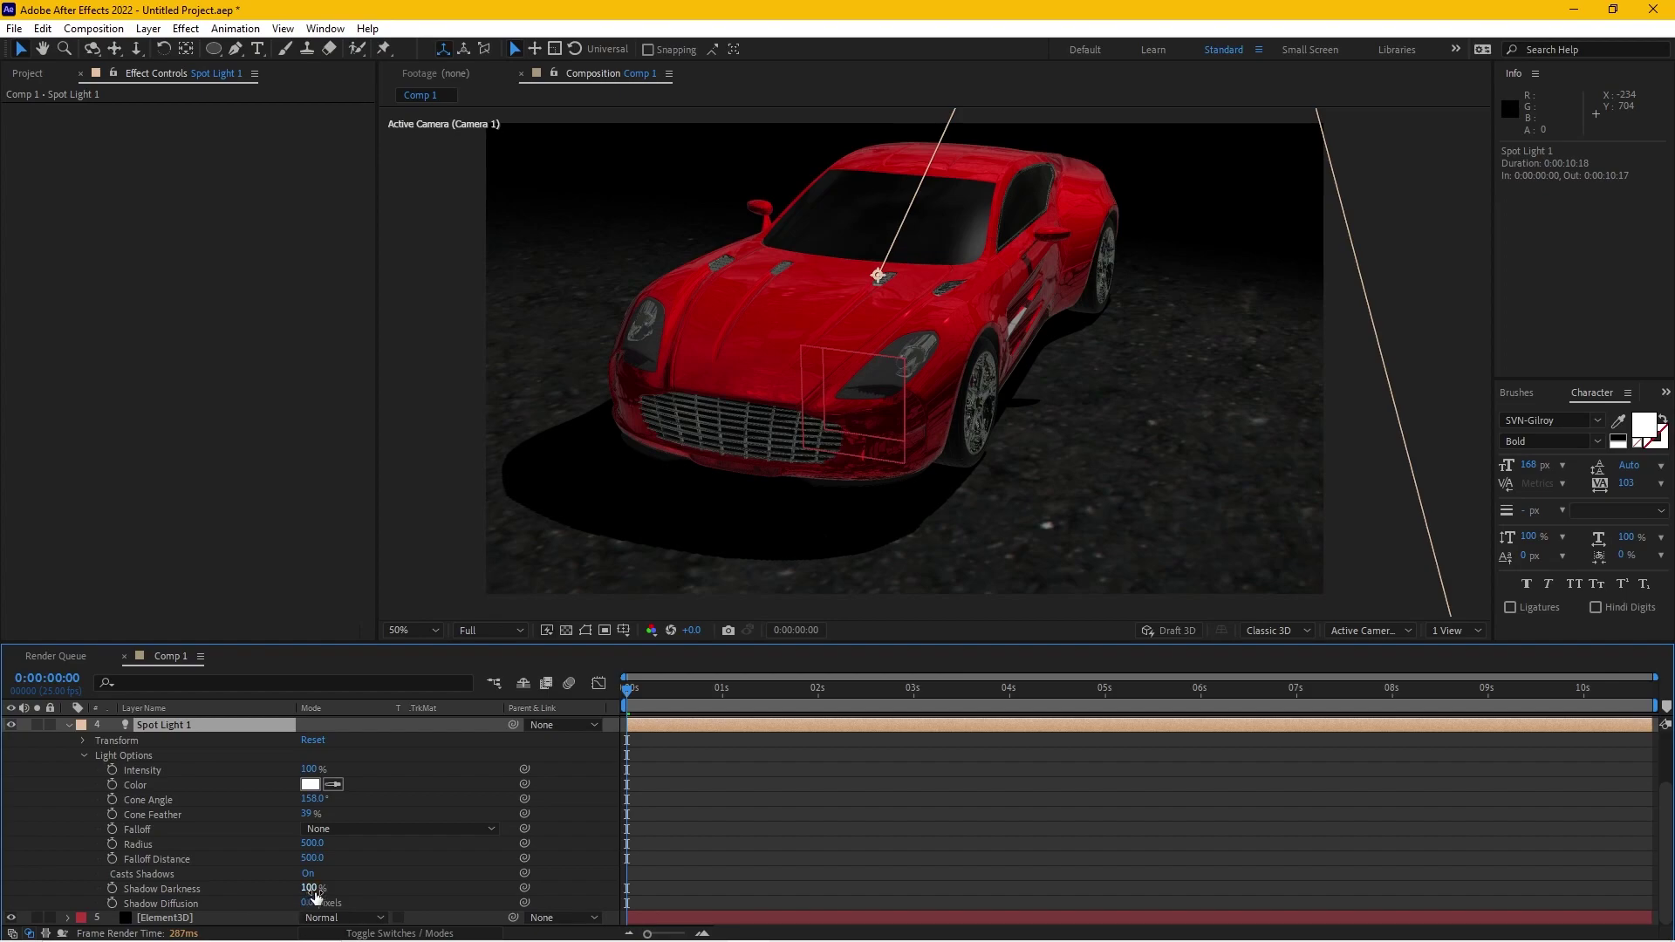
pyautogui.moveTo(312, 906); pyautogui.dragTo(383, 902)
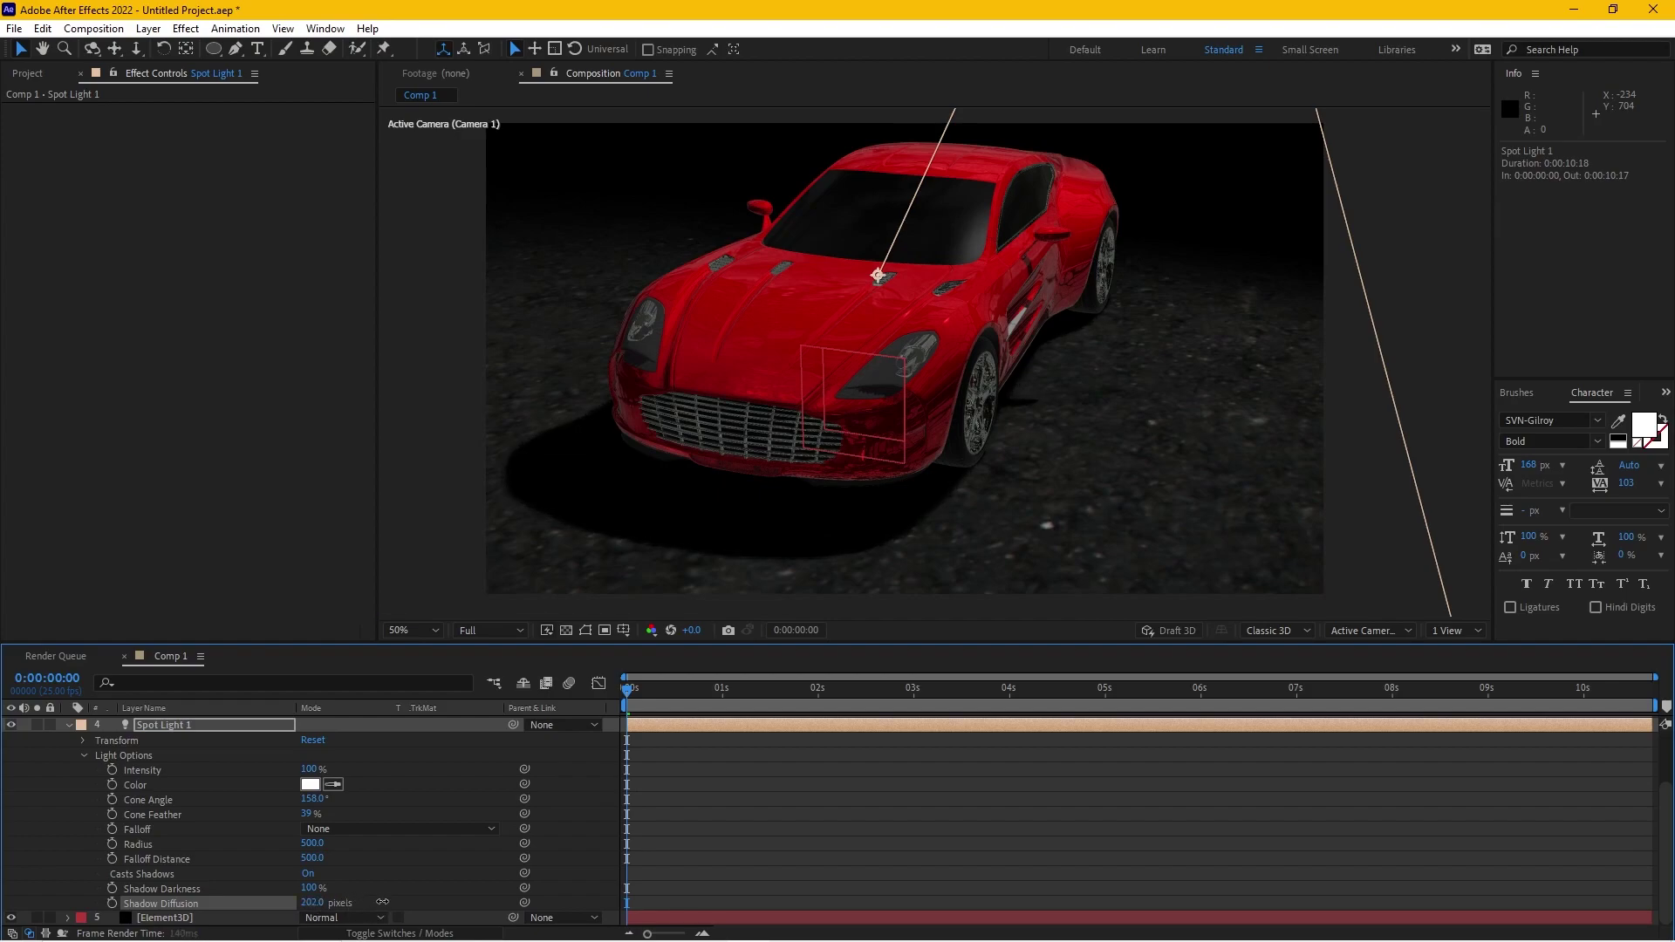
pyautogui.scroll(1, 835, 557)
pyautogui.scroll(1, 930, 424)
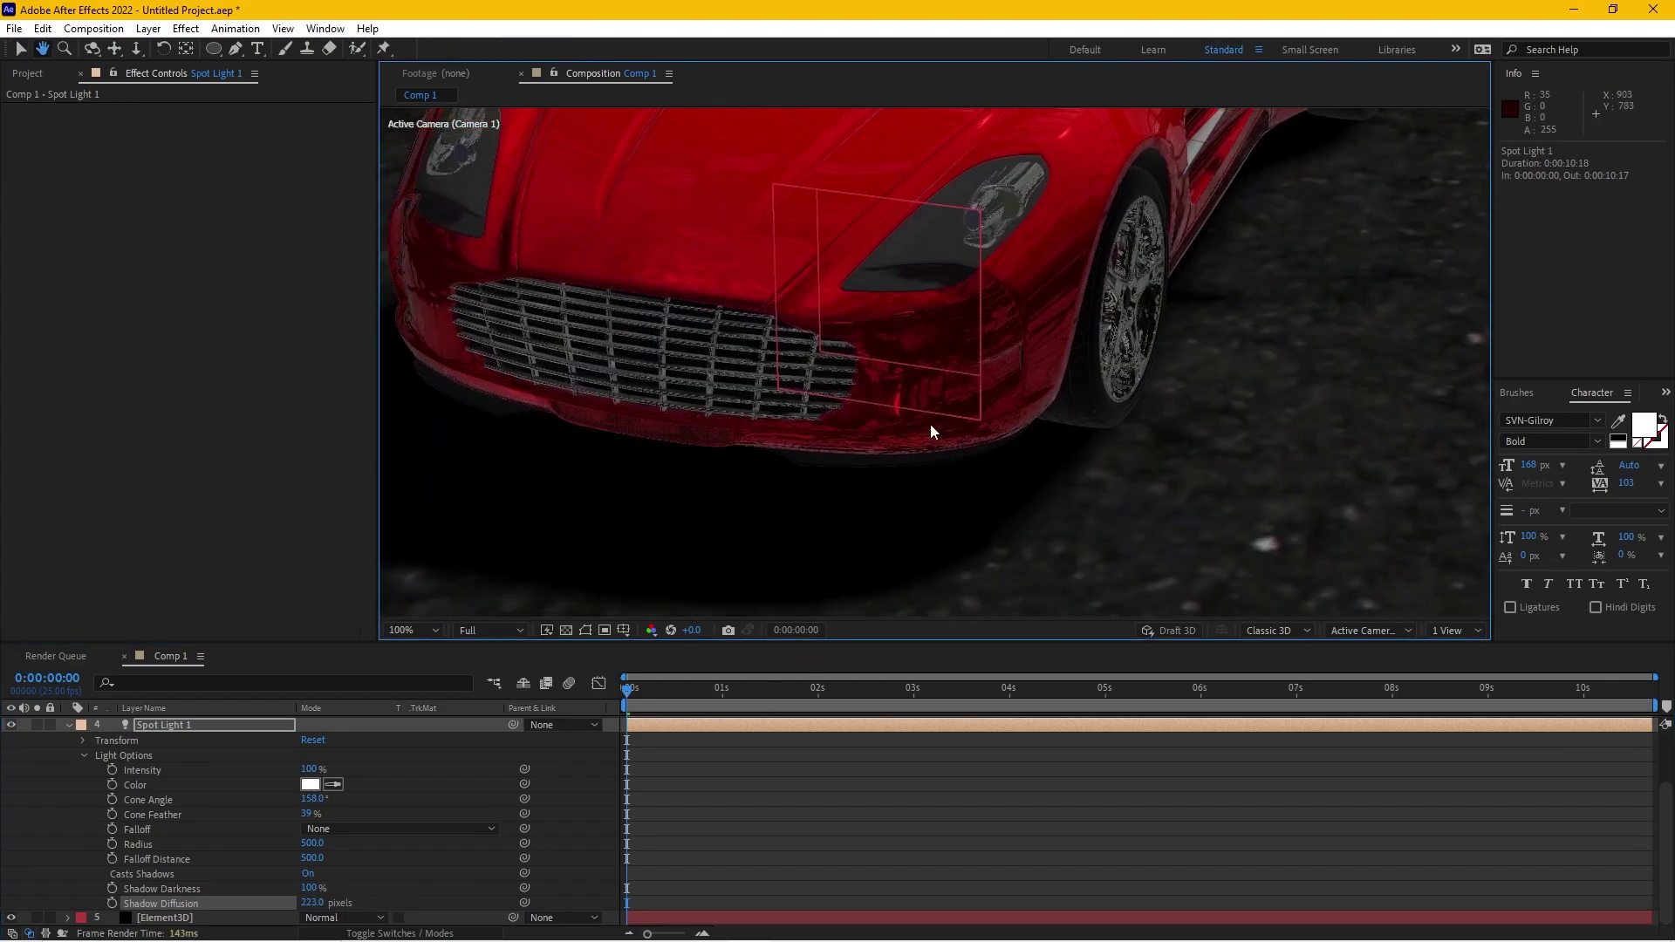
pyautogui.moveTo(310, 888)
pyautogui.mouseDown()
pyautogui.moveTo(286, 896)
pyautogui.moveTo(302, 888)
pyautogui.mouseUp()
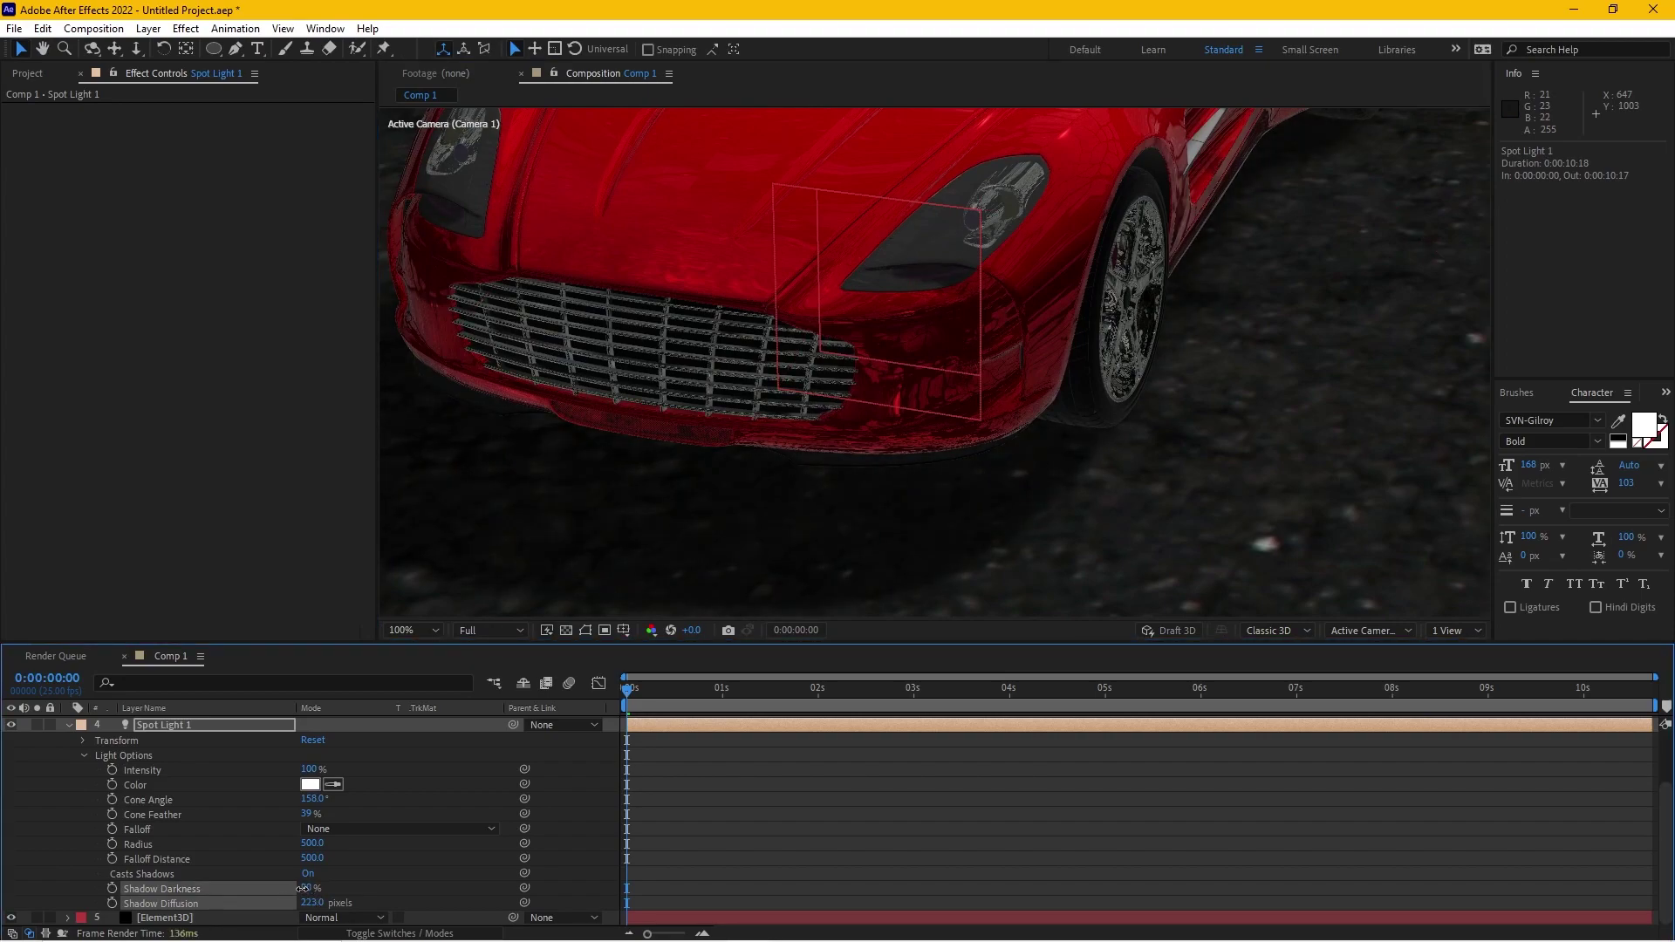
pyautogui.scroll(-2, 828, 541)
pyautogui.scroll(-1, 828, 541)
pyautogui.scroll(1, 829, 541)
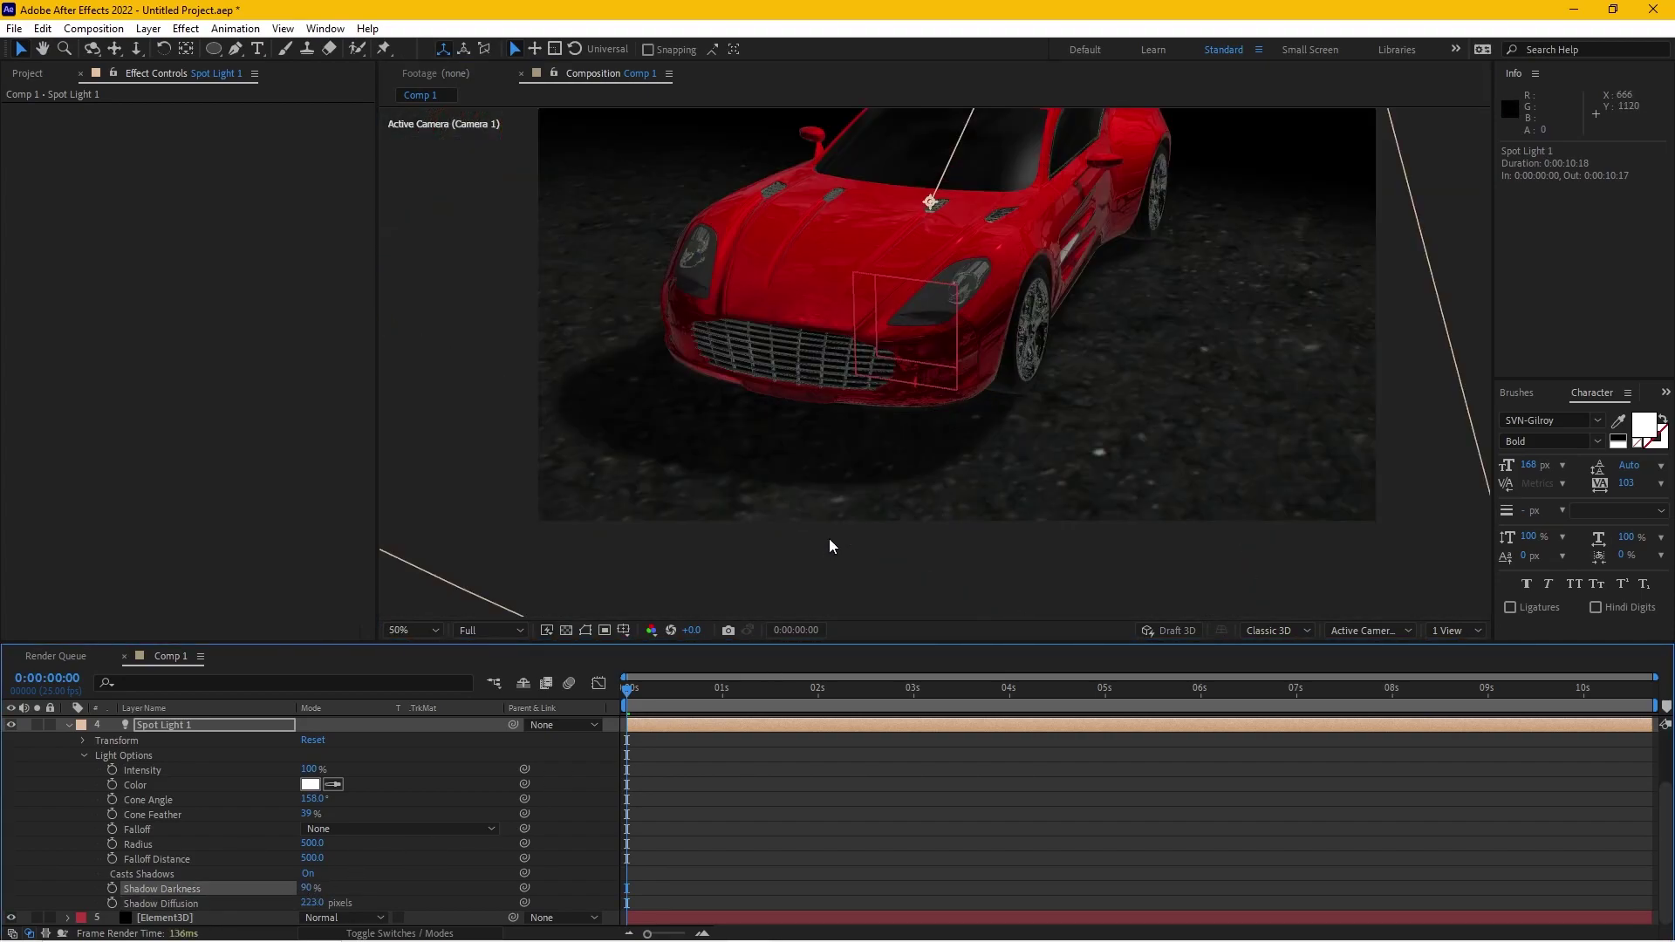
pyautogui.moveTo(898, 497); pyautogui.dragTo(841, 572)
# Enable Ambient Occlusion in the Element3D layer's Render Settings
pyautogui.click(179, 918)
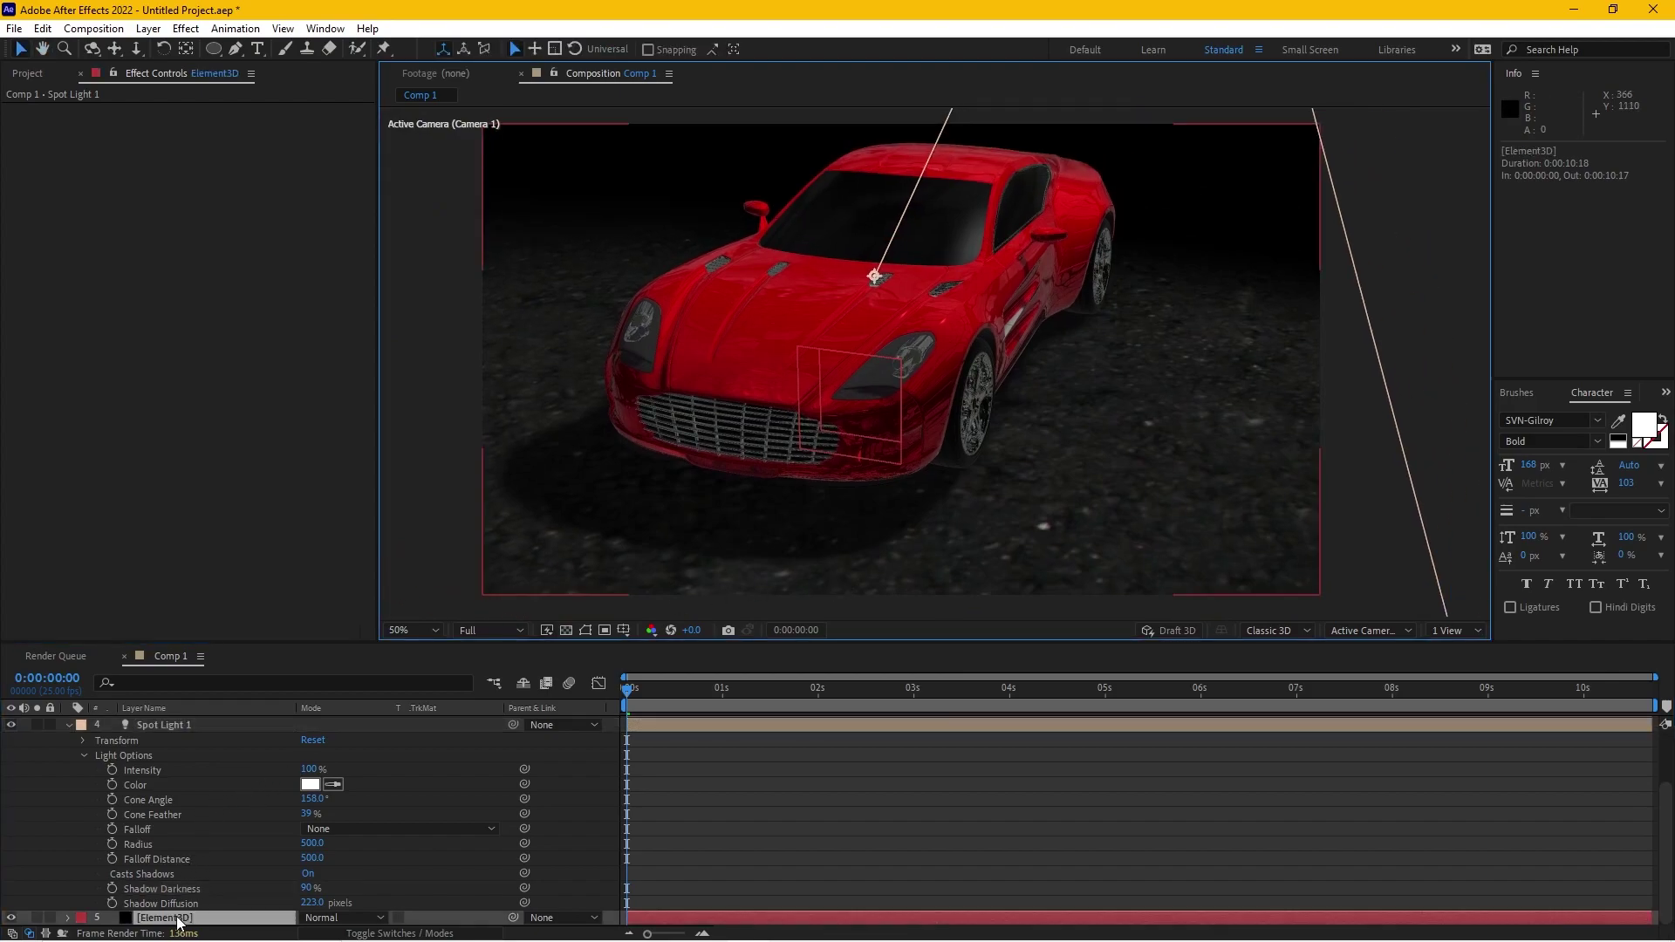
pyautogui.click(364, 233)
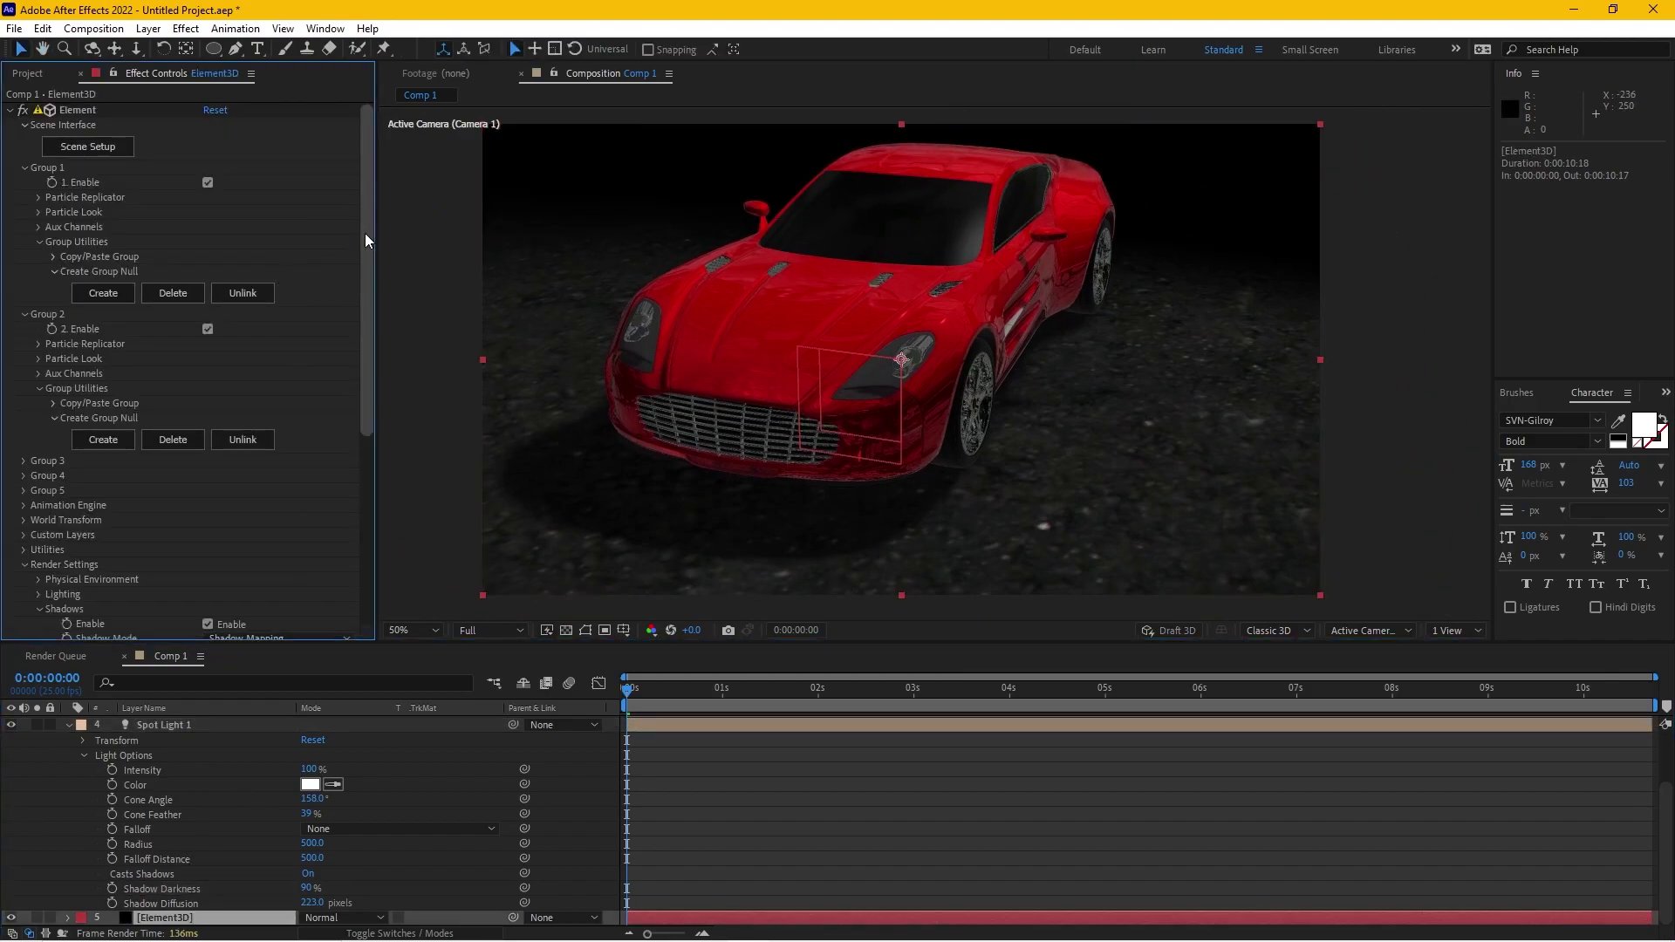
pyautogui.moveTo(365, 233); pyautogui.dragTo(357, 420)
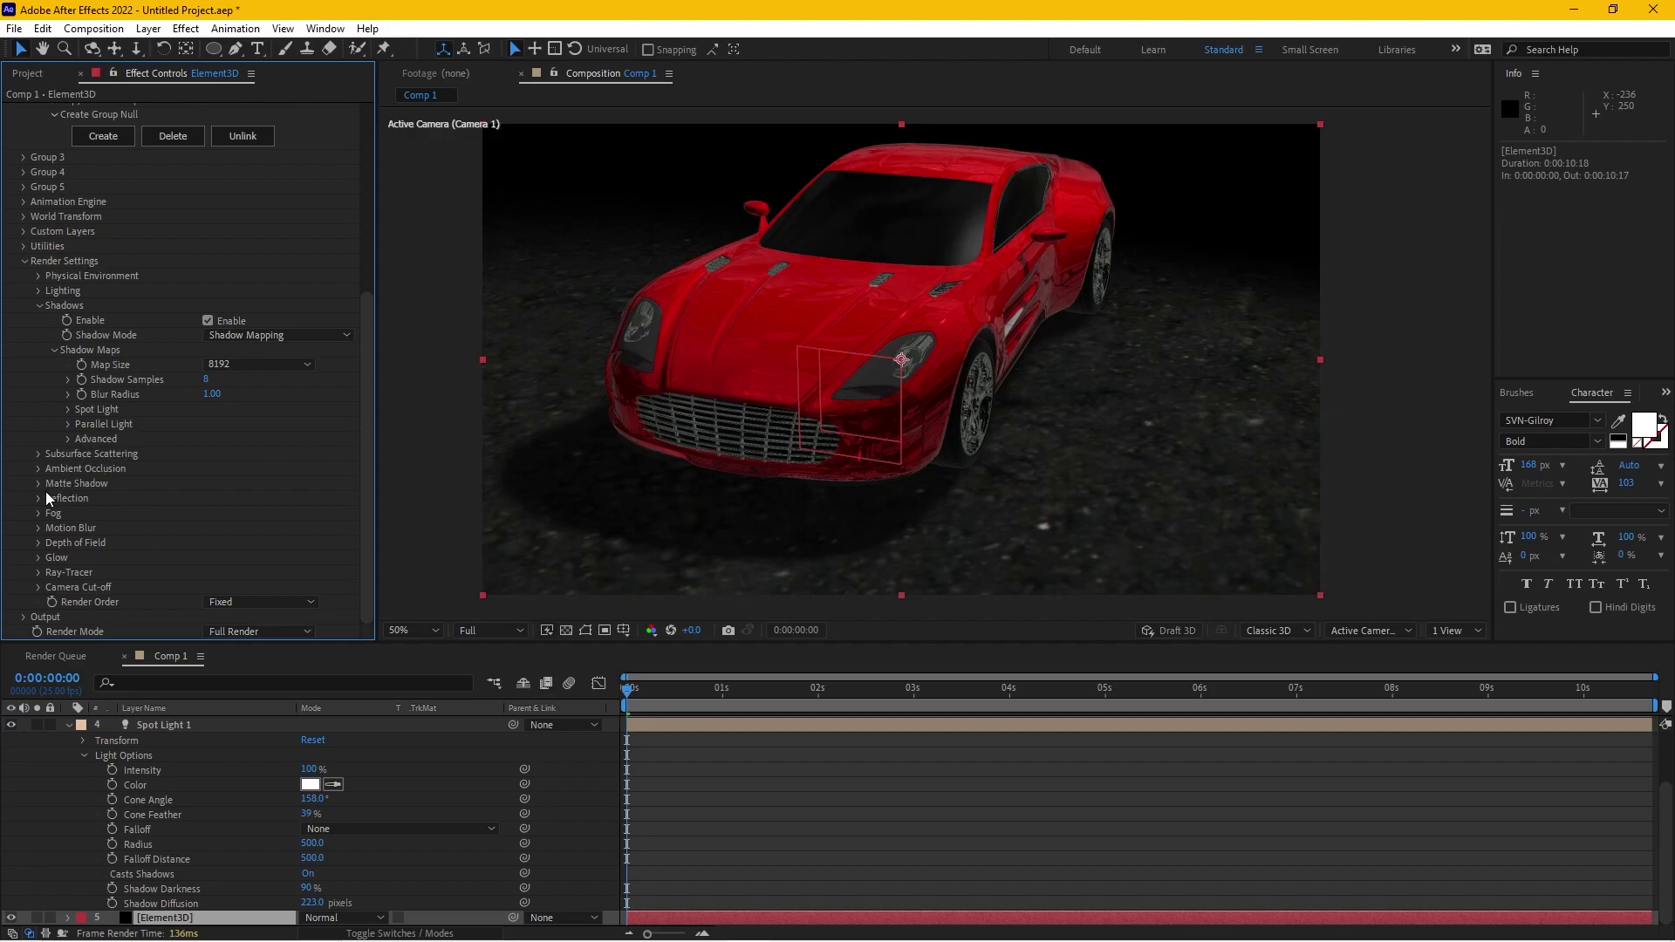
pyautogui.click(38, 468)
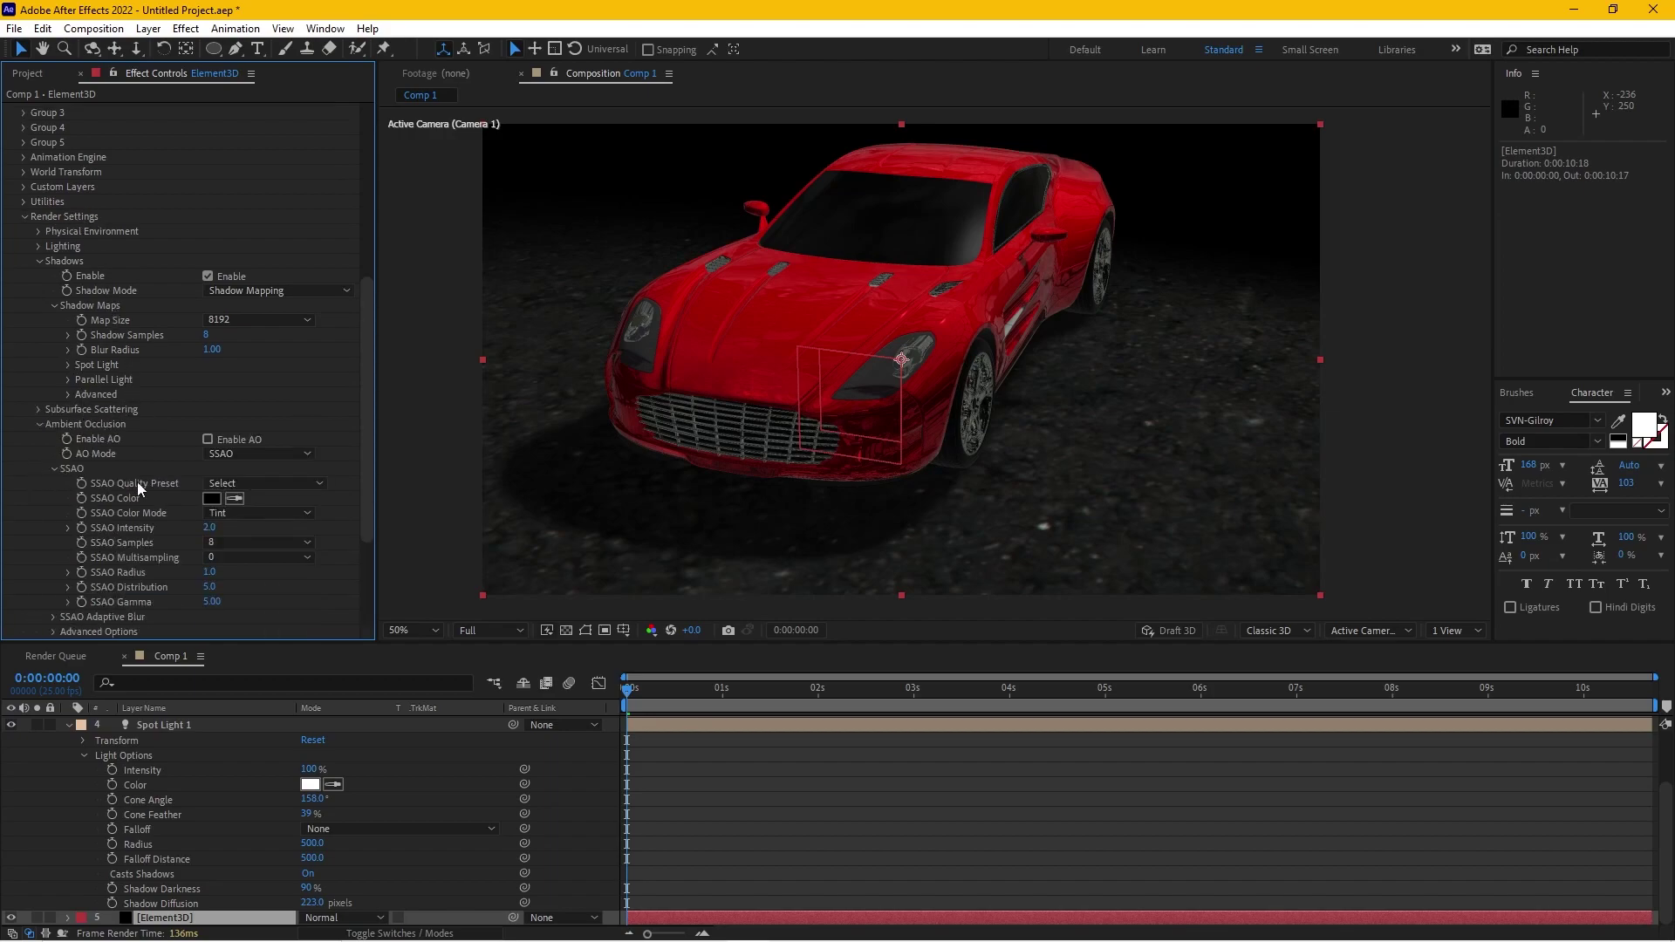
pyautogui.click(207, 440)
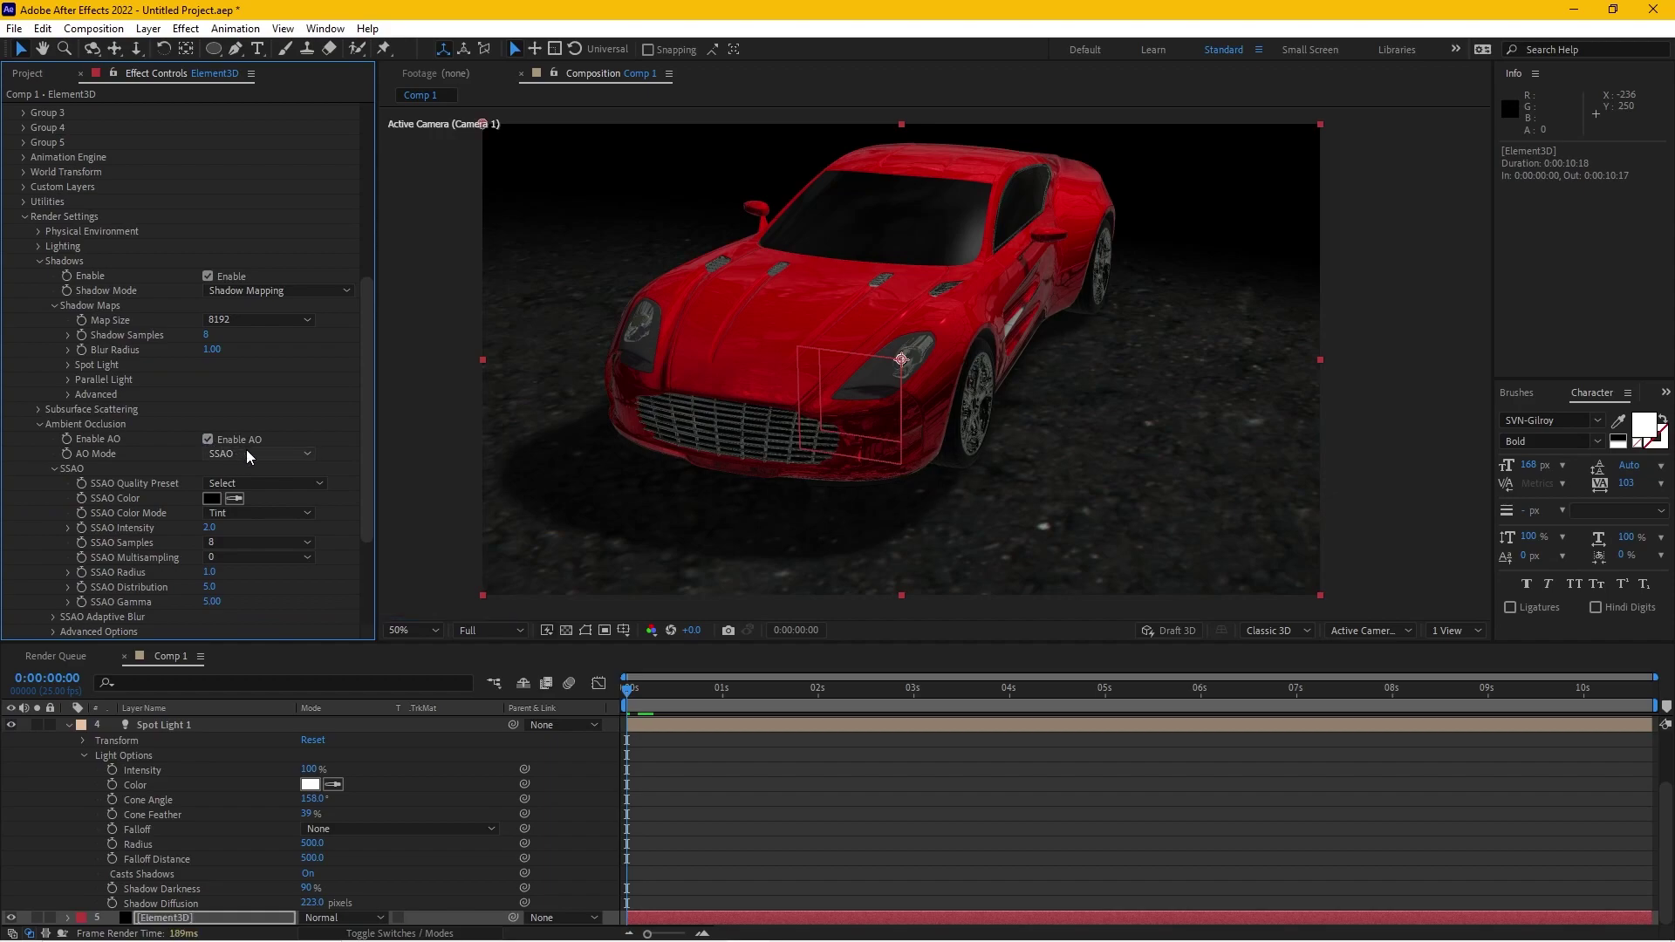
pyautogui.press('/')
pyautogui.moveTo(974, 447); pyautogui.dragTo(908, 339)
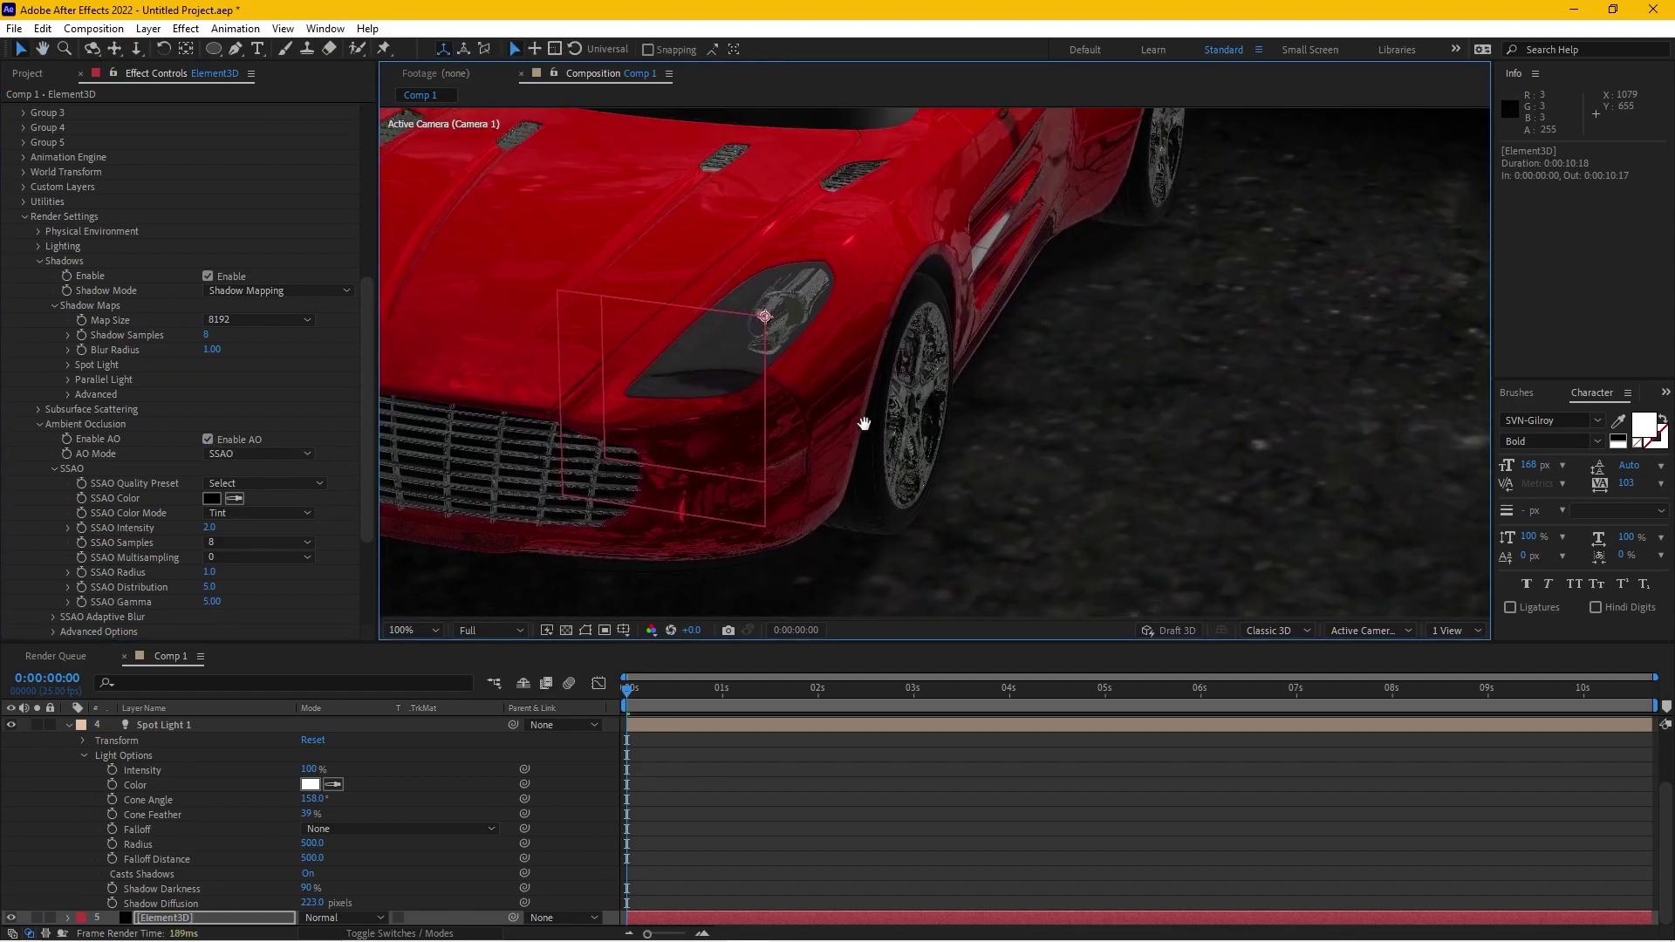
# Keep AO Mode on SSAO and raise SSAO Intensity to 8.0
pyautogui.scroll(-3, 198, 404)
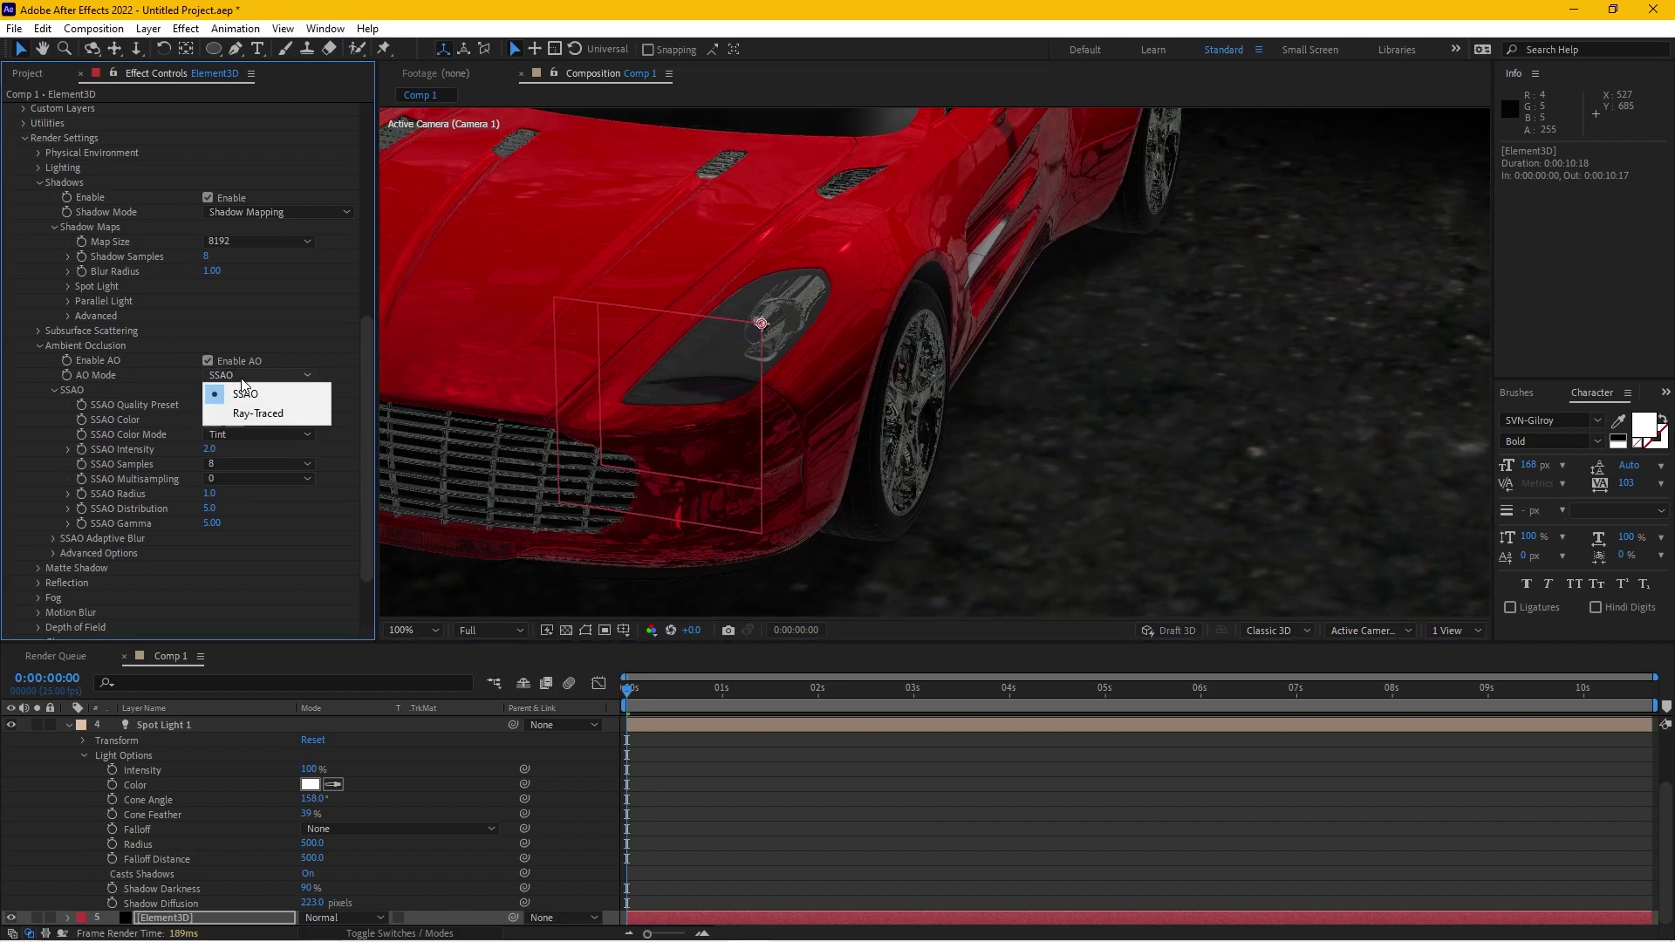
pyautogui.click(157, 391)
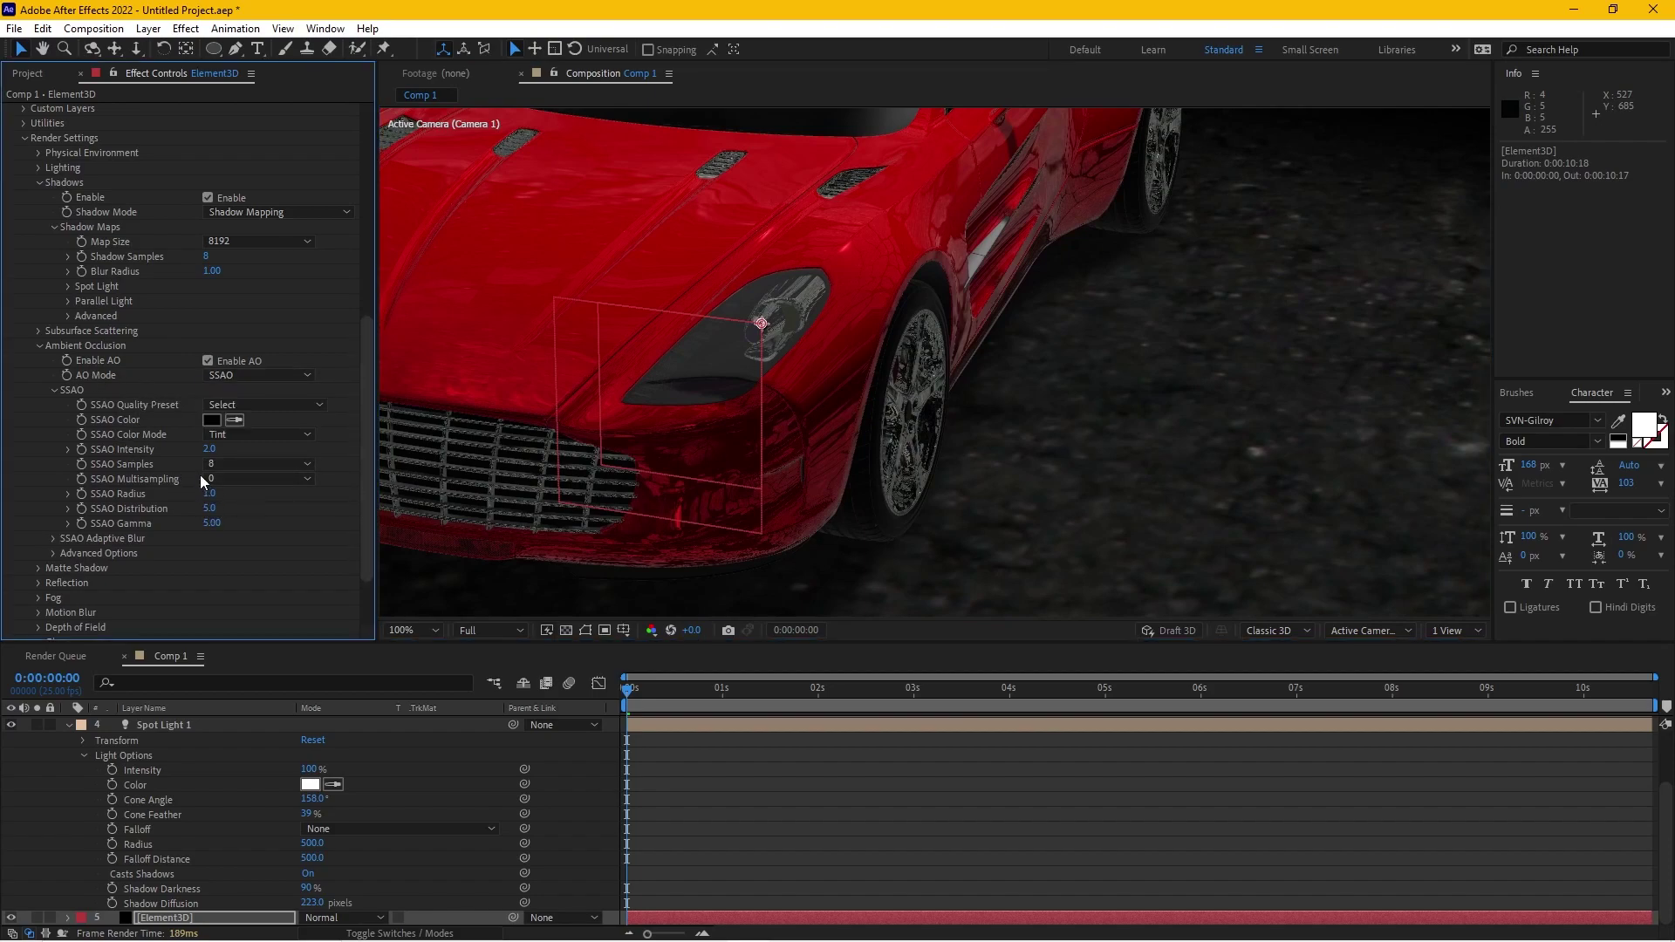
pyautogui.moveTo(210, 449); pyautogui.dragTo(262, 451)
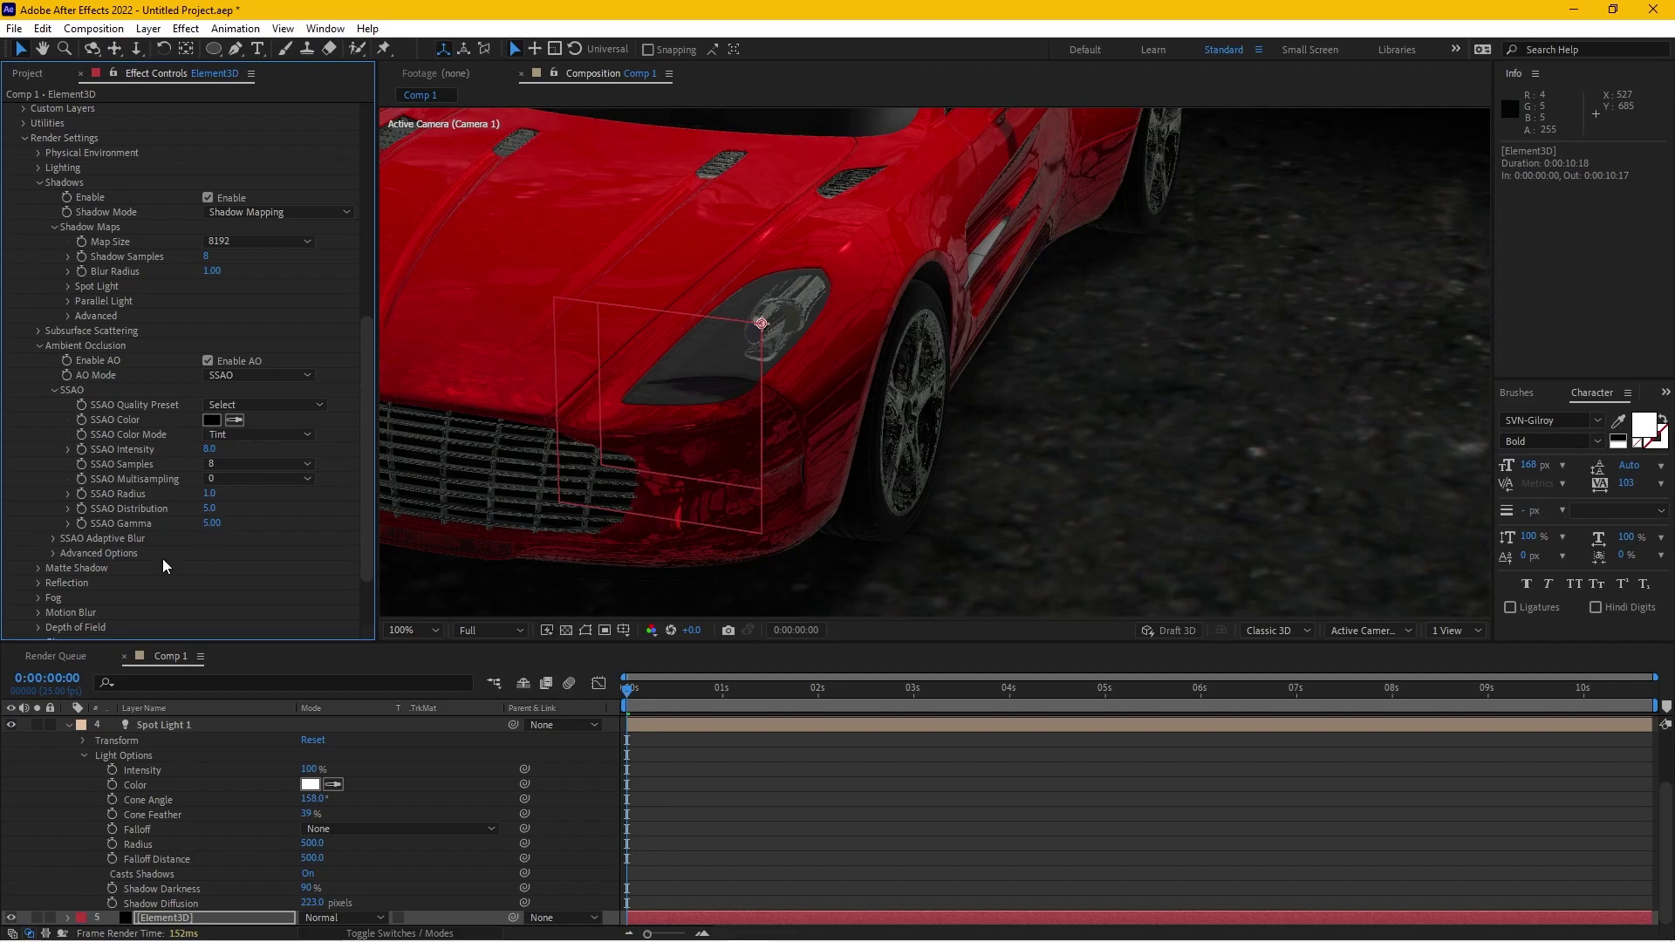
pyautogui.press(',')
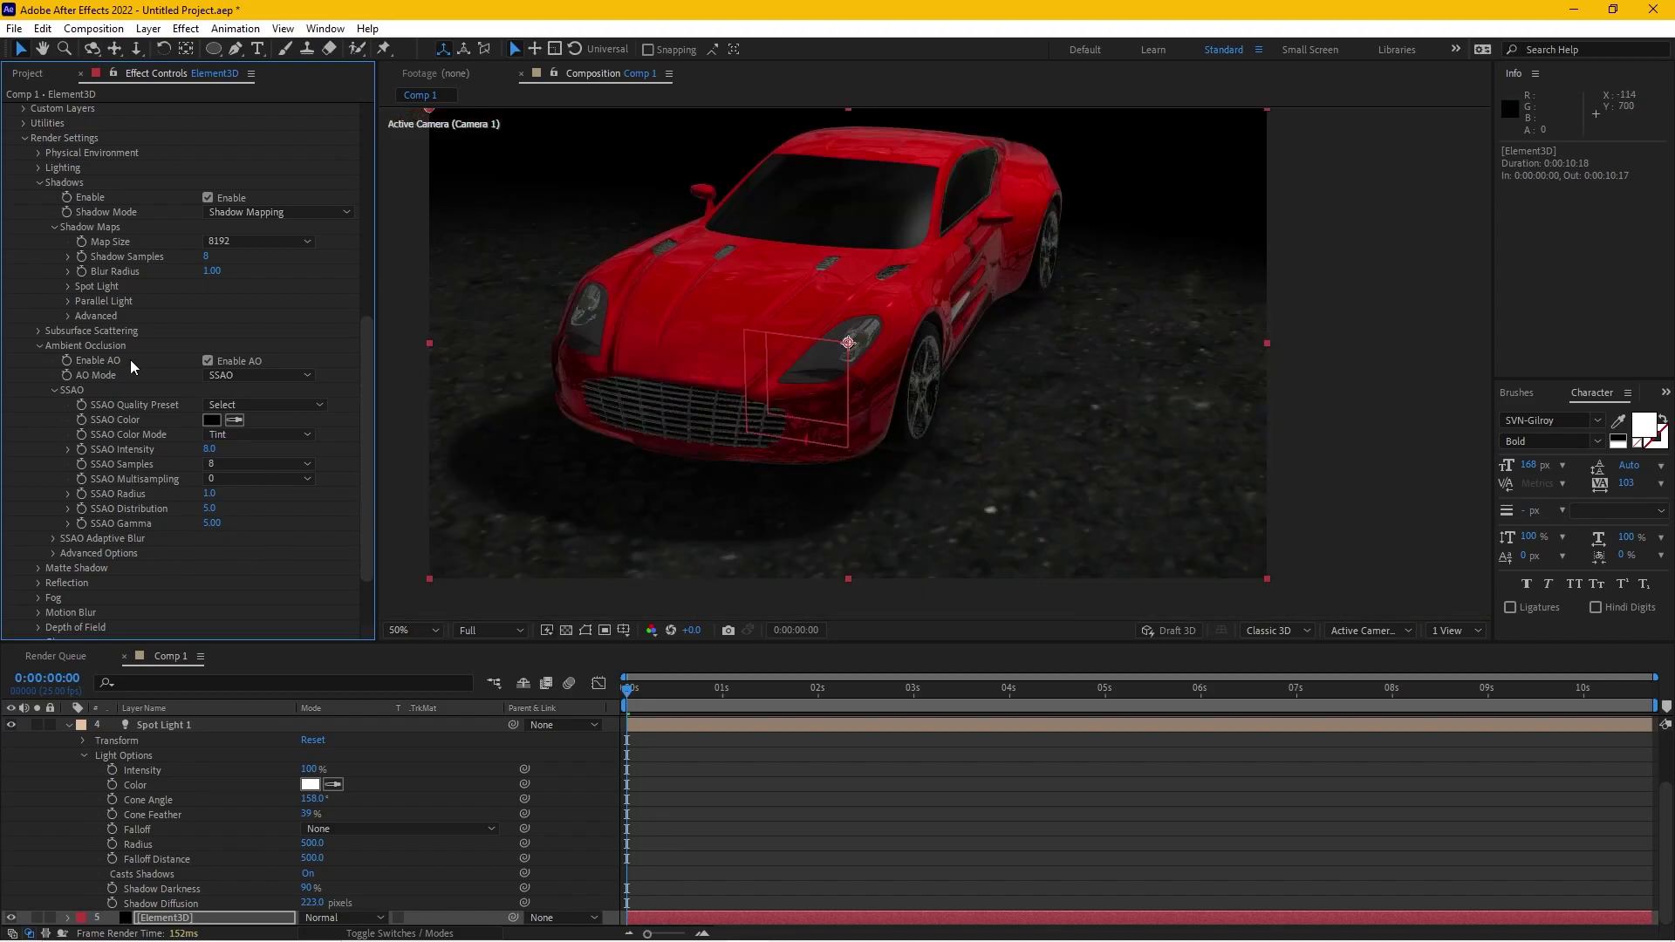
# Compare the car with ambient occlusion off and on, leaving it enabled
pyautogui.click(208, 362)
pyautogui.click(208, 362)
pyautogui.click(208, 360)
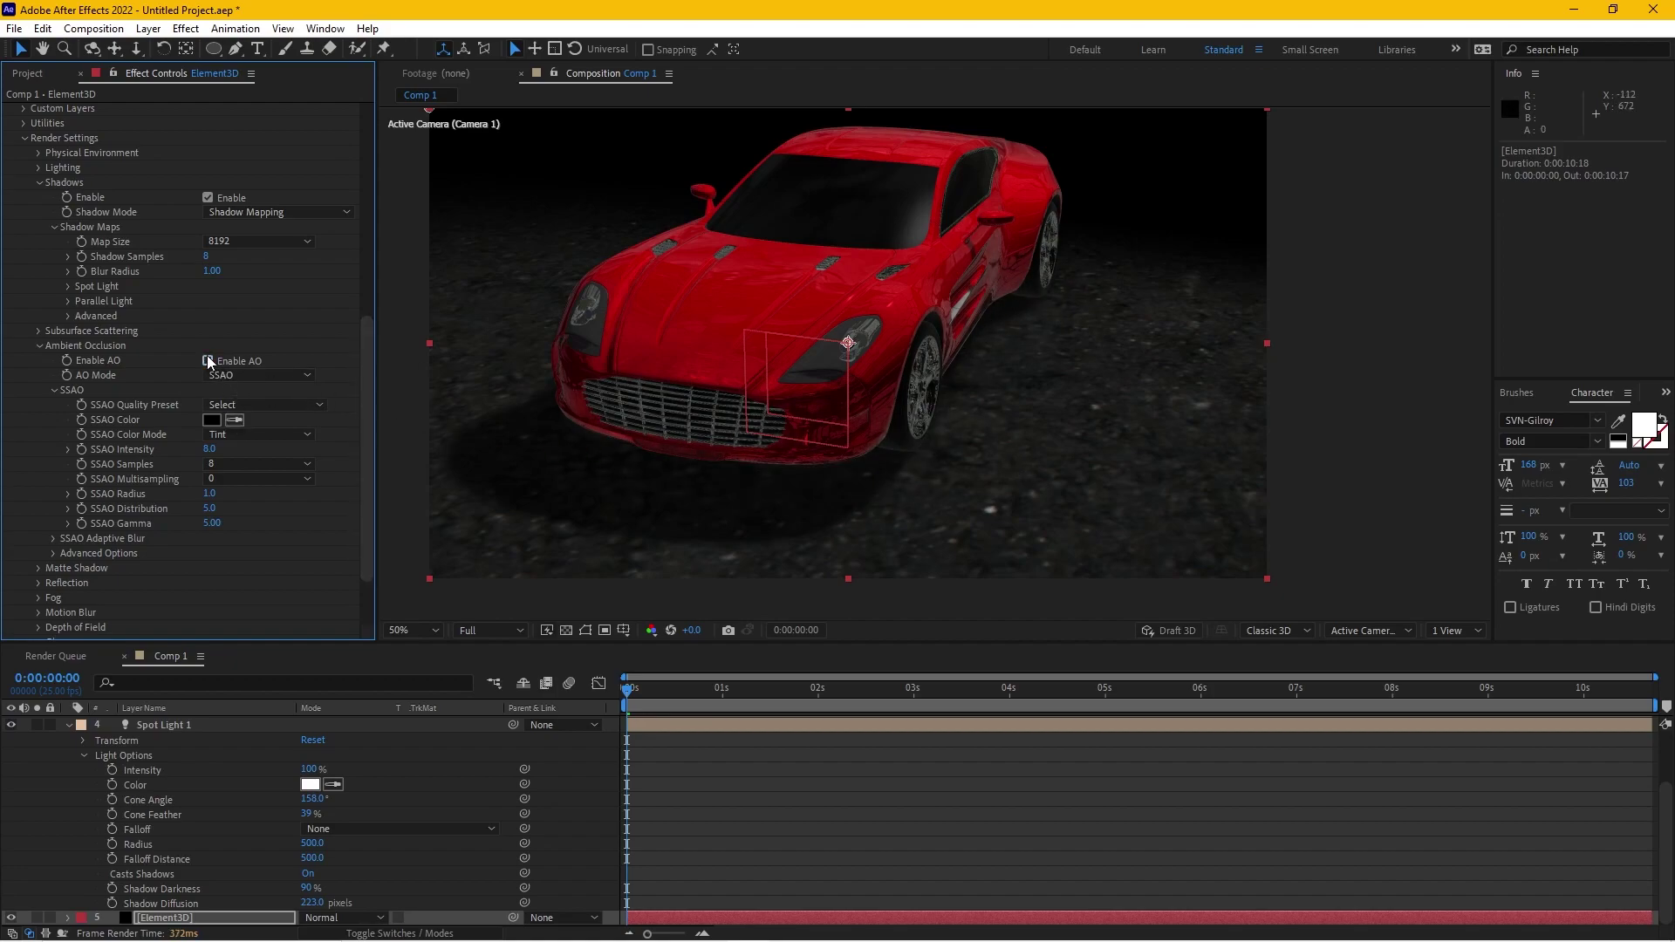
pyautogui.click(208, 361)
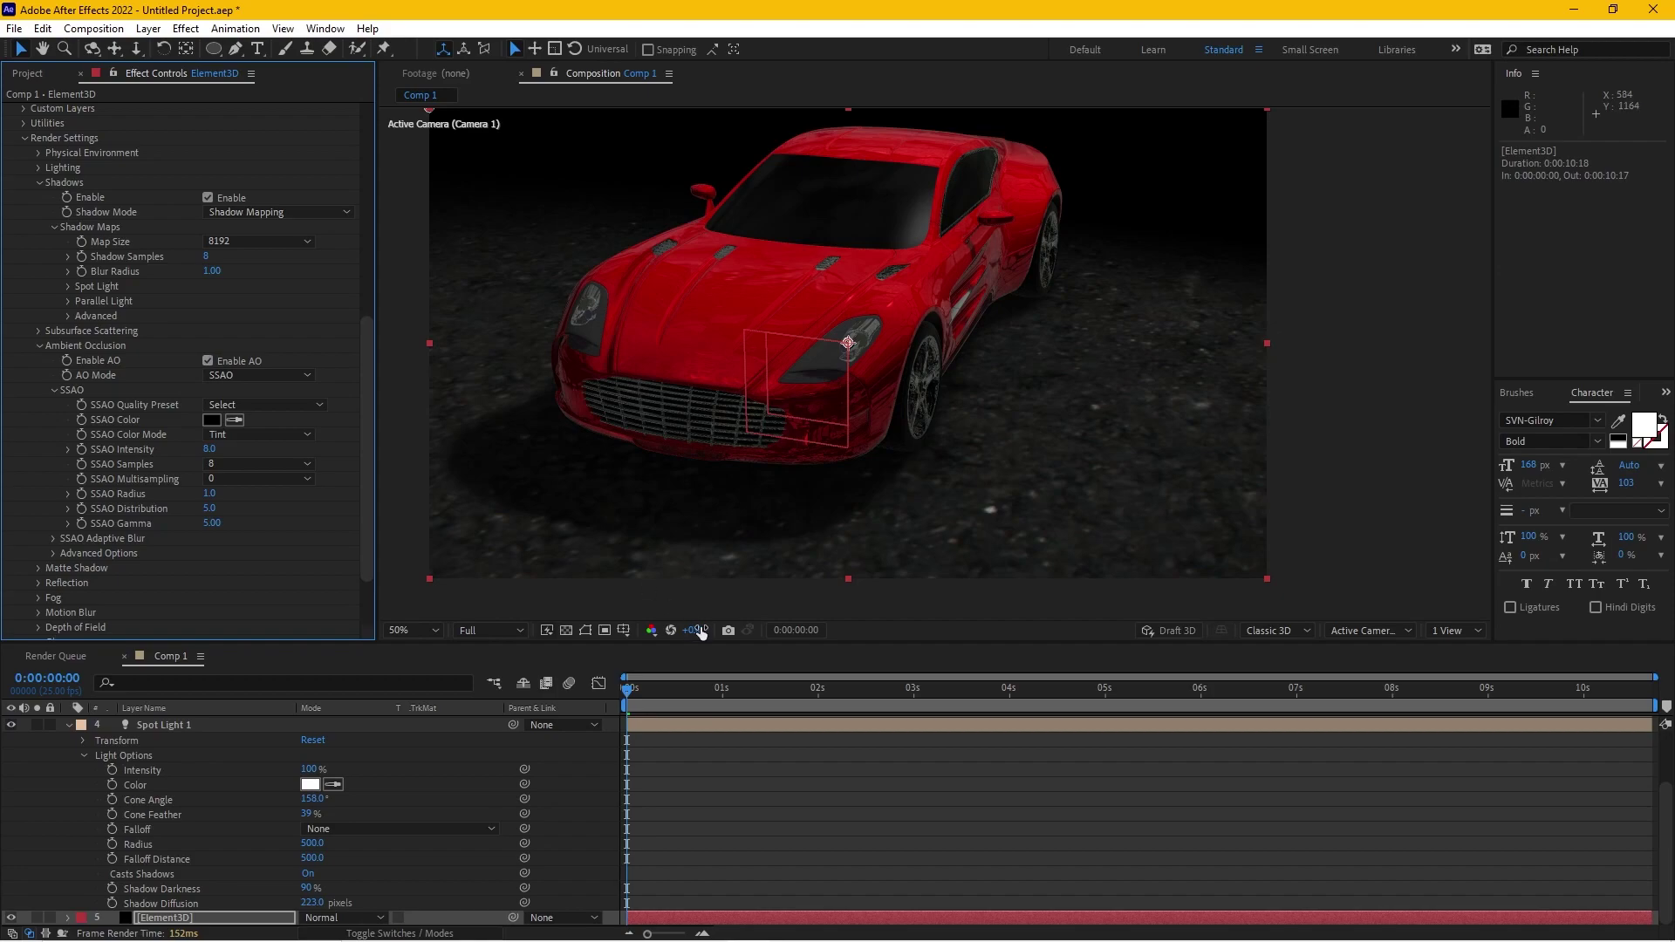
pyautogui.press('h')
pyautogui.moveTo(921, 425); pyautogui.dragTo(958, 447)
pyautogui.press('v')
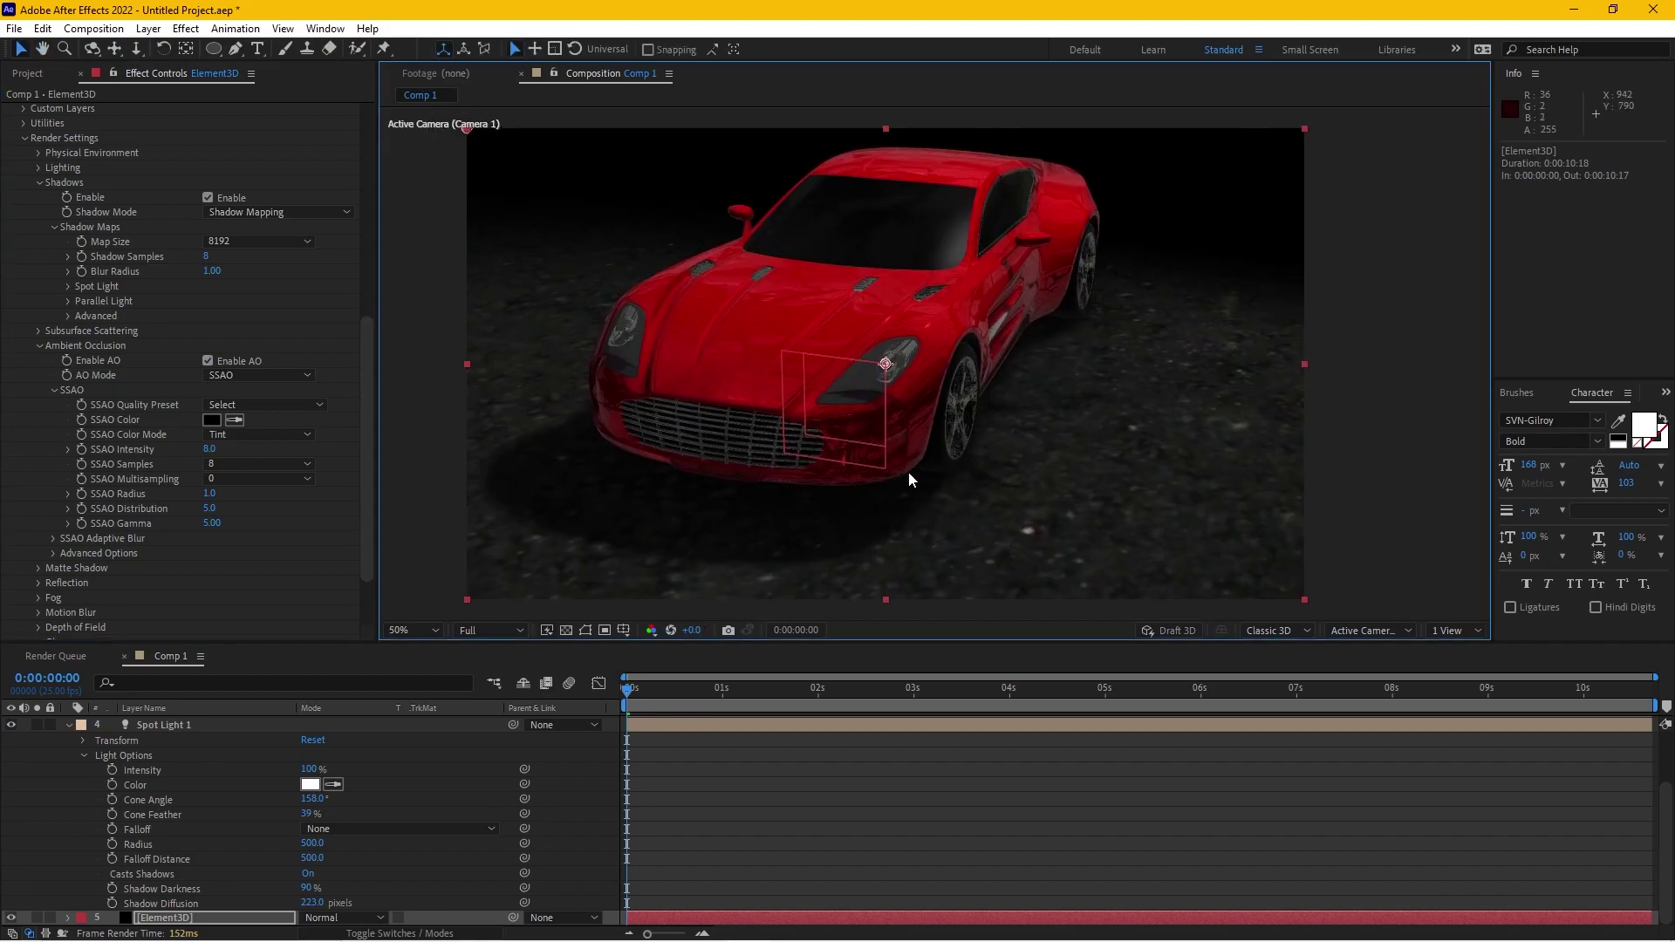
pyautogui.click(68, 726)
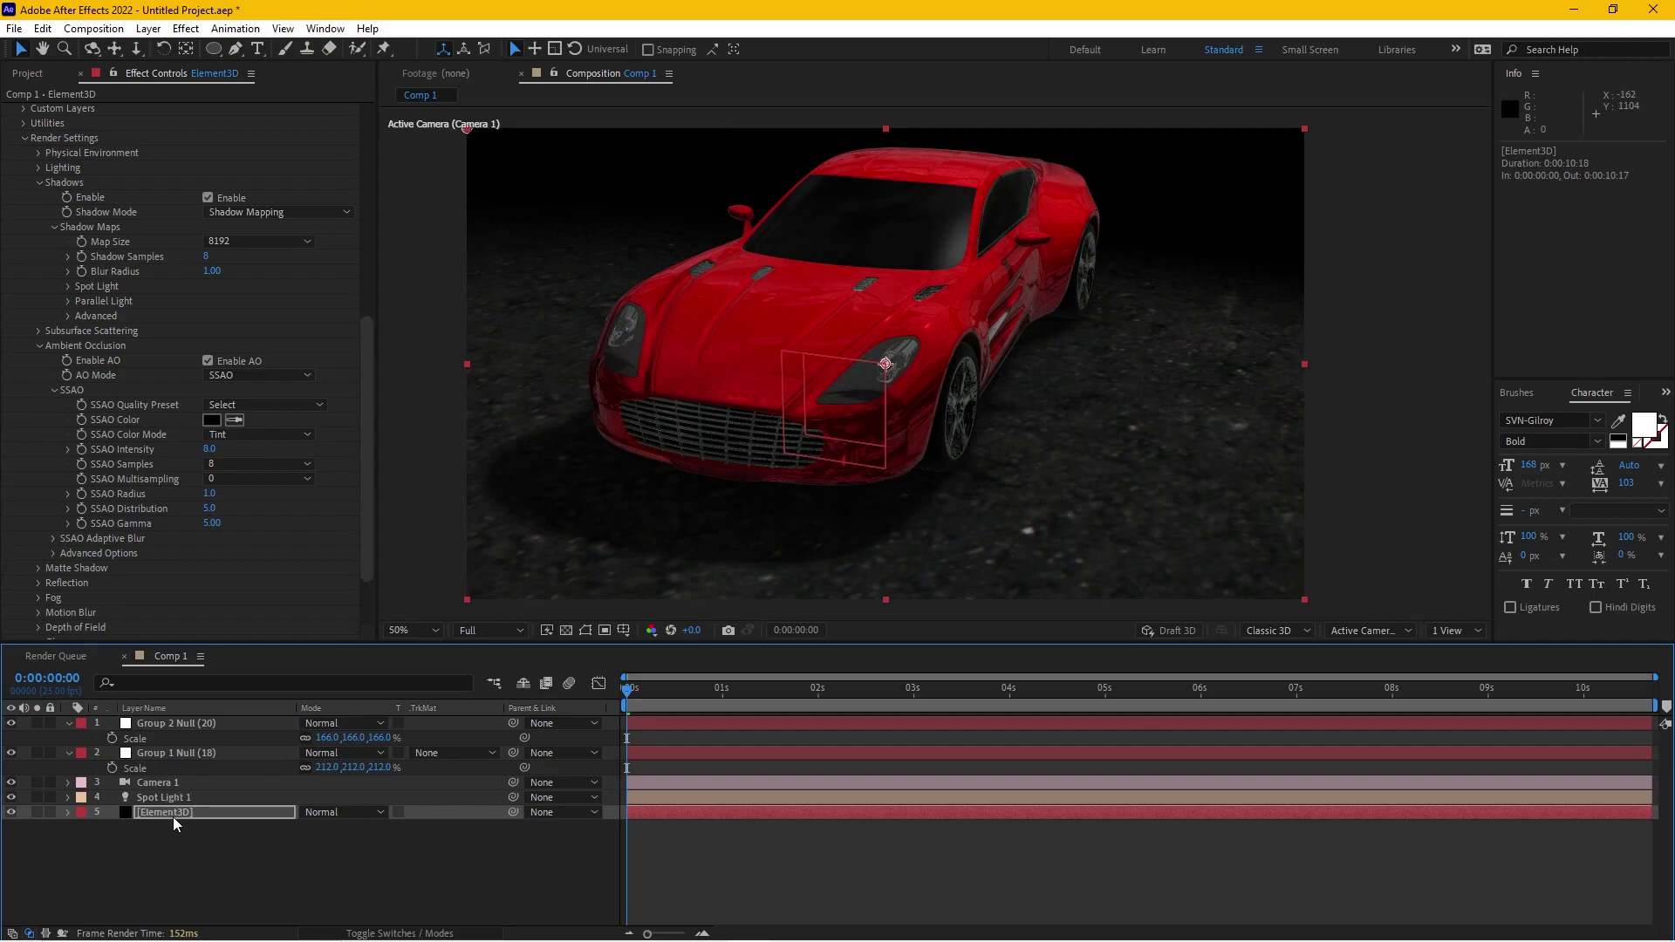
# Confirm the Element3D layer name and zoom in on the car's front
pyautogui.press('Return')
pyautogui.scroll(2, 689, 445)
pyautogui.scroll(-2, 688, 445)
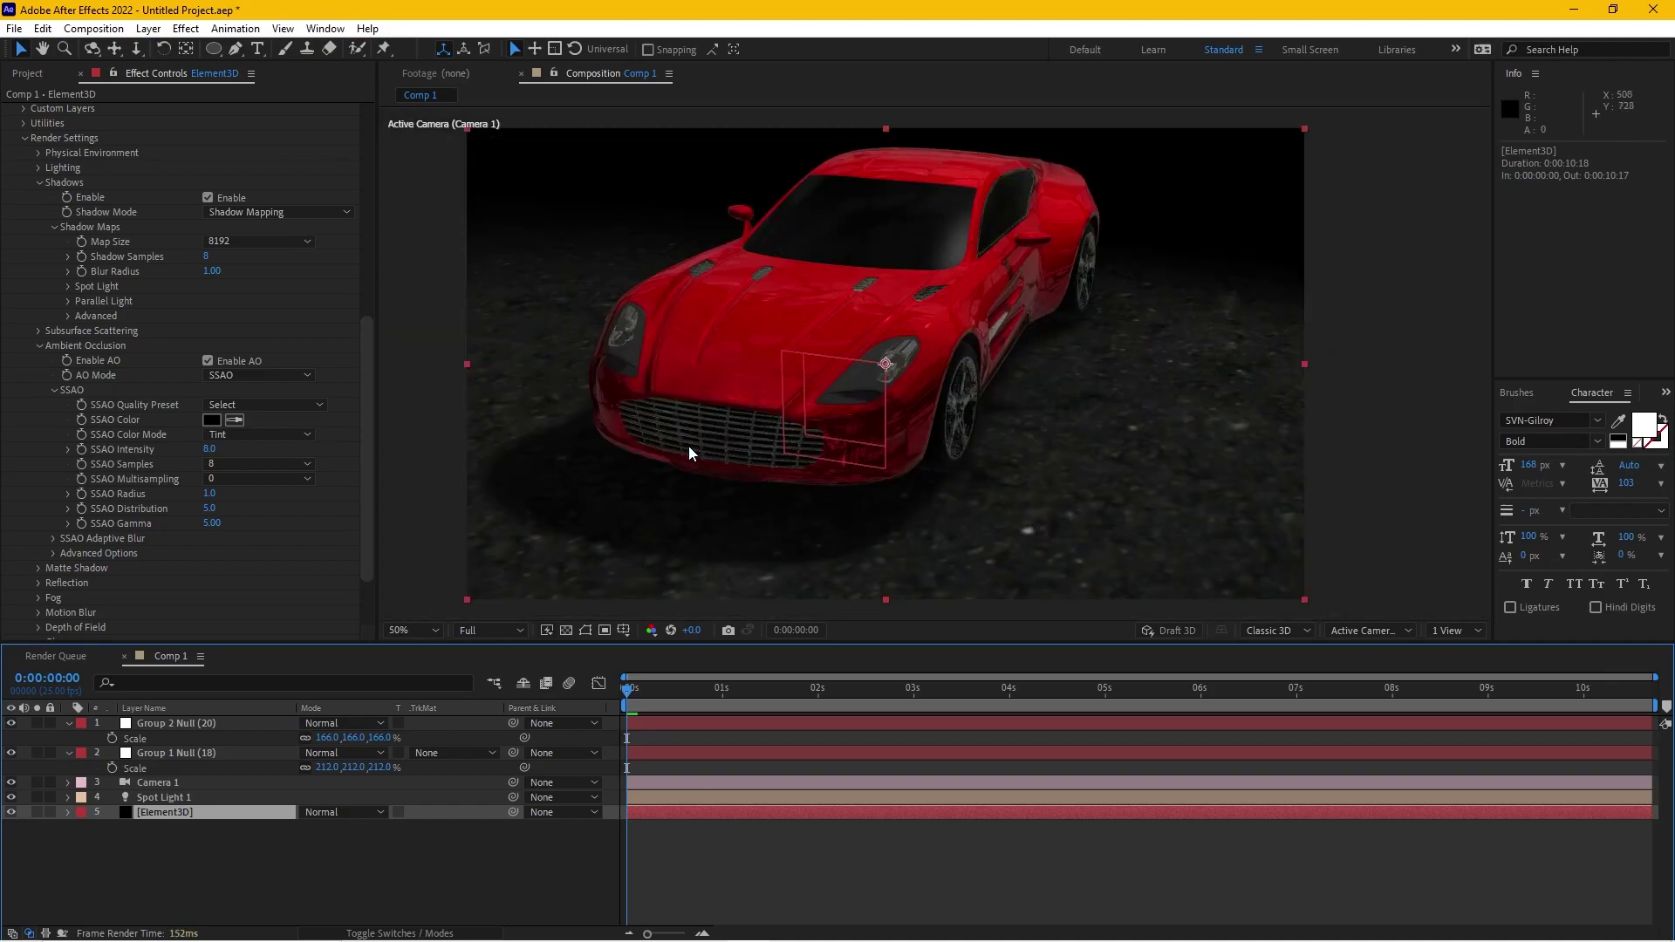
pyautogui.scroll(2, 621, 334)
pyautogui.moveTo(748, 355); pyautogui.dragTo(855, 361)
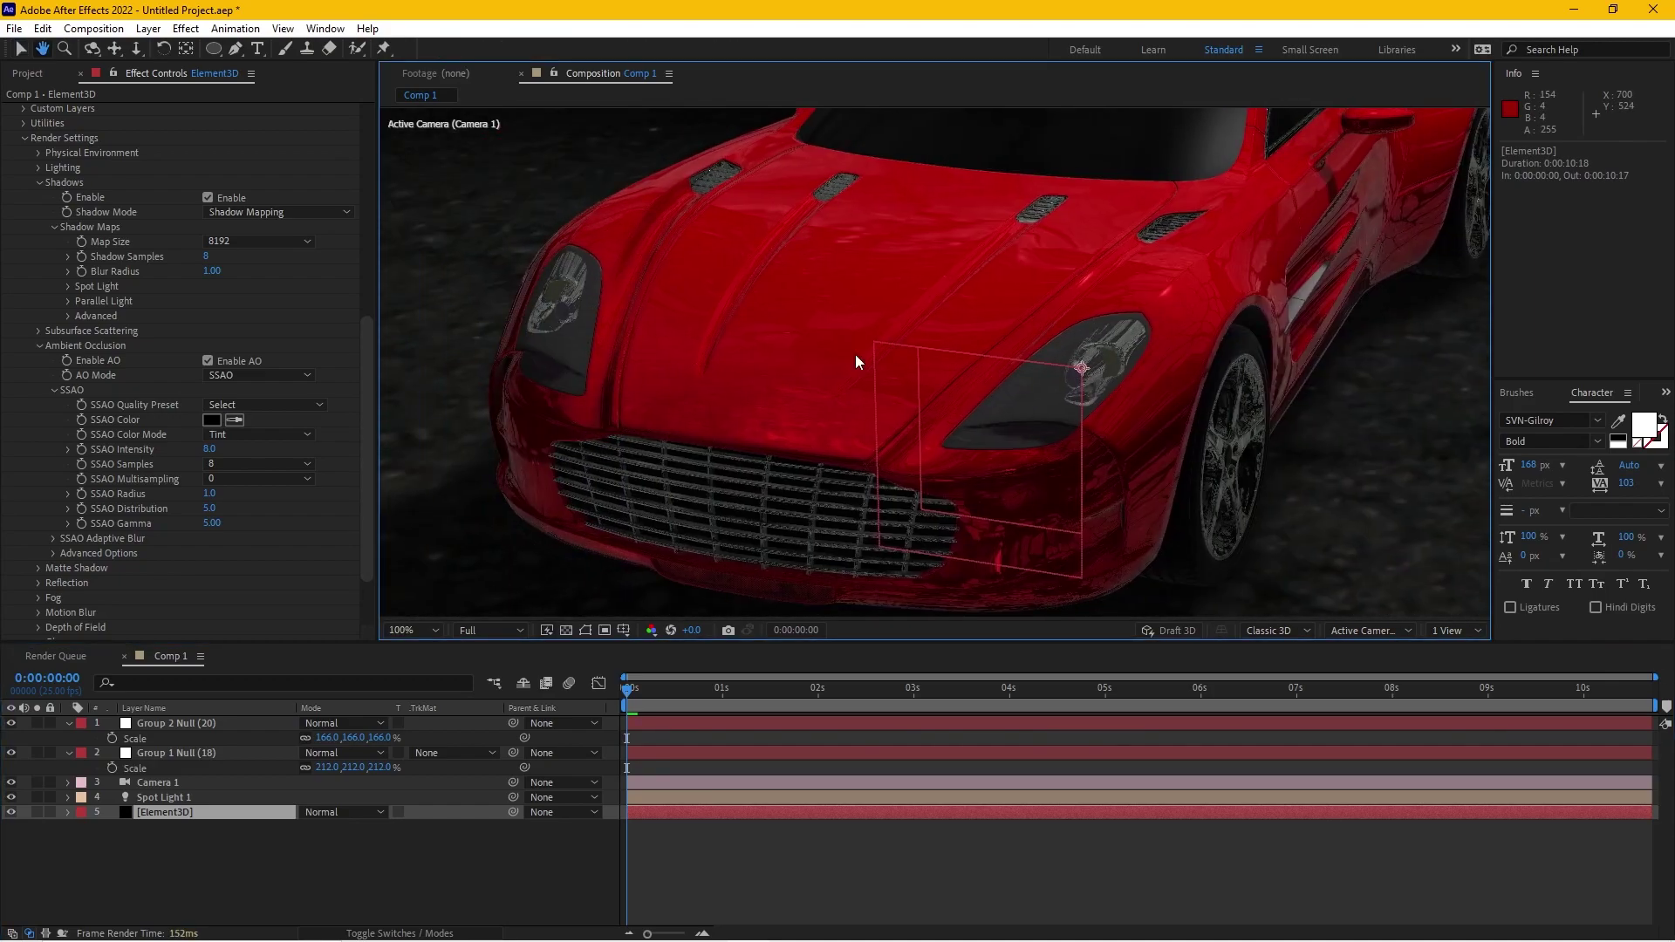
# Turn off visibility for the Group 1 Null and Group 2 Null layers
pyautogui.click(11, 752)
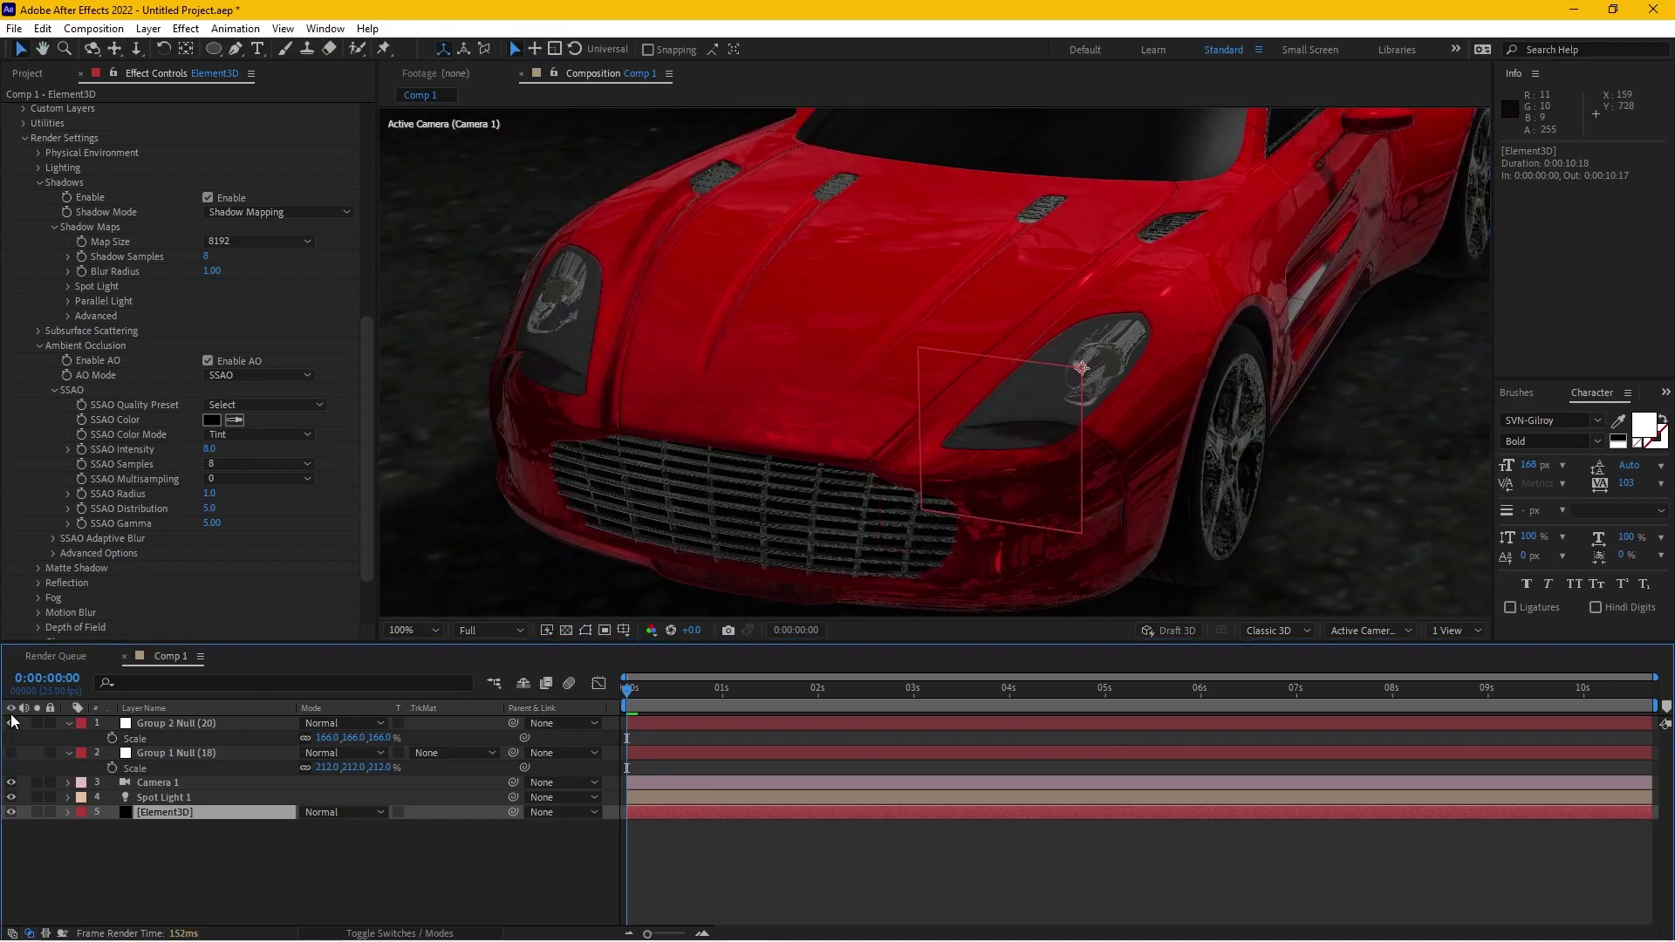
pyautogui.click(11, 723)
pyautogui.scroll(-2, 832, 464)
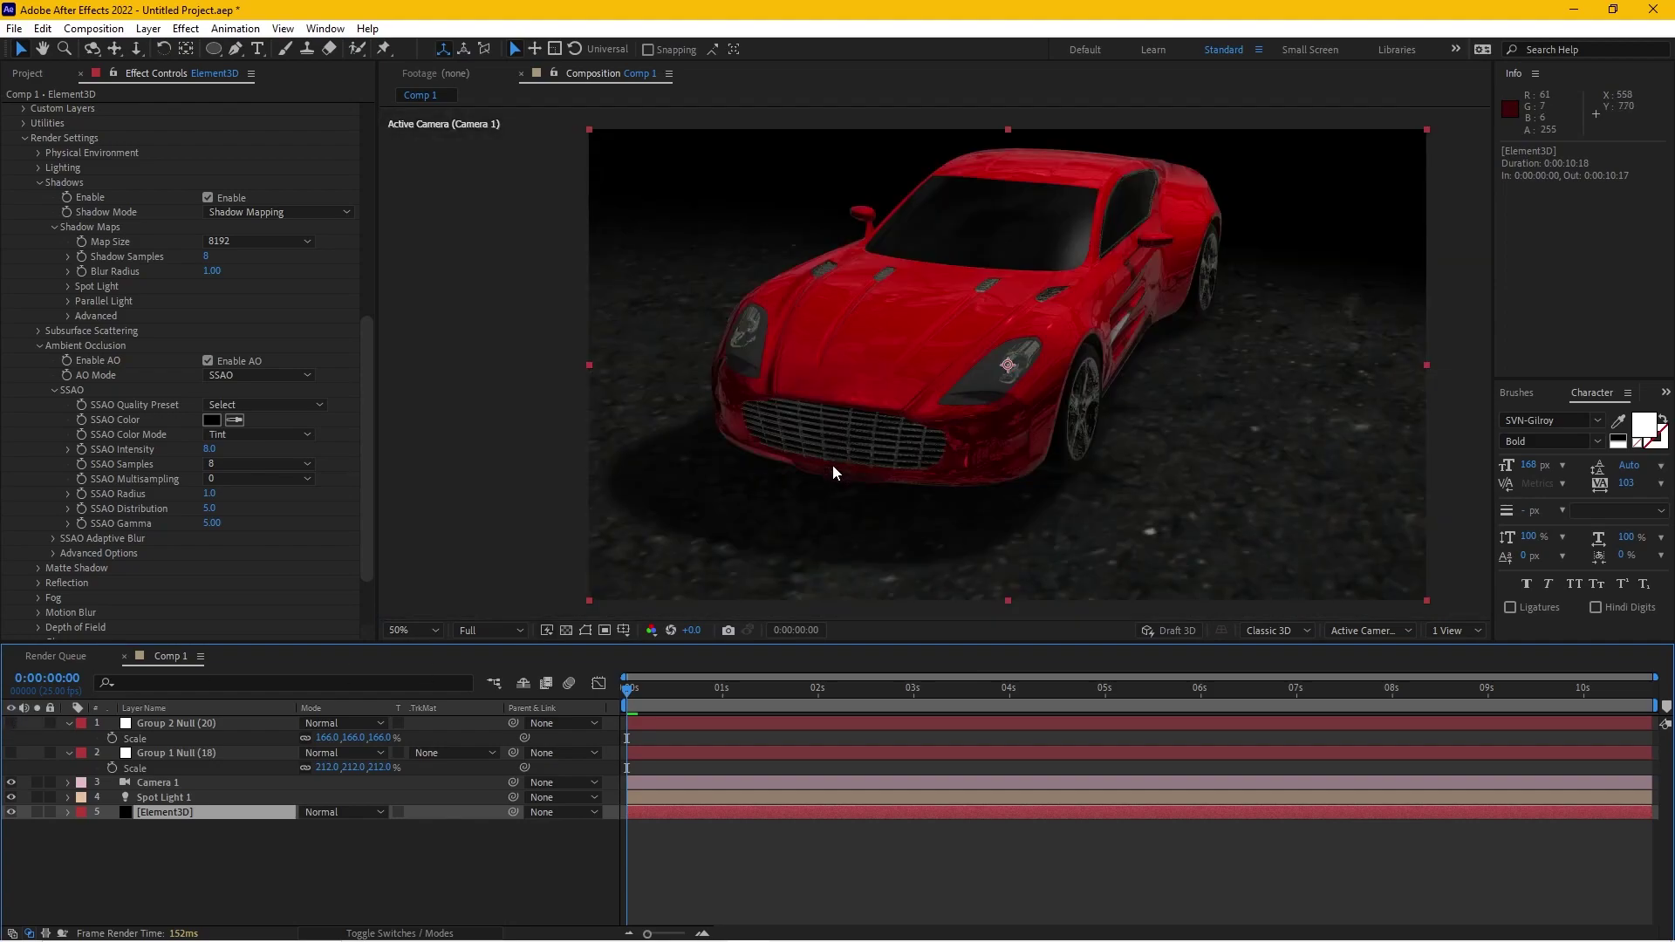
pyautogui.scroll(2, 832, 465)
pyautogui.scroll(-2, 903, 457)
pyautogui.scroll(2, 838, 415)
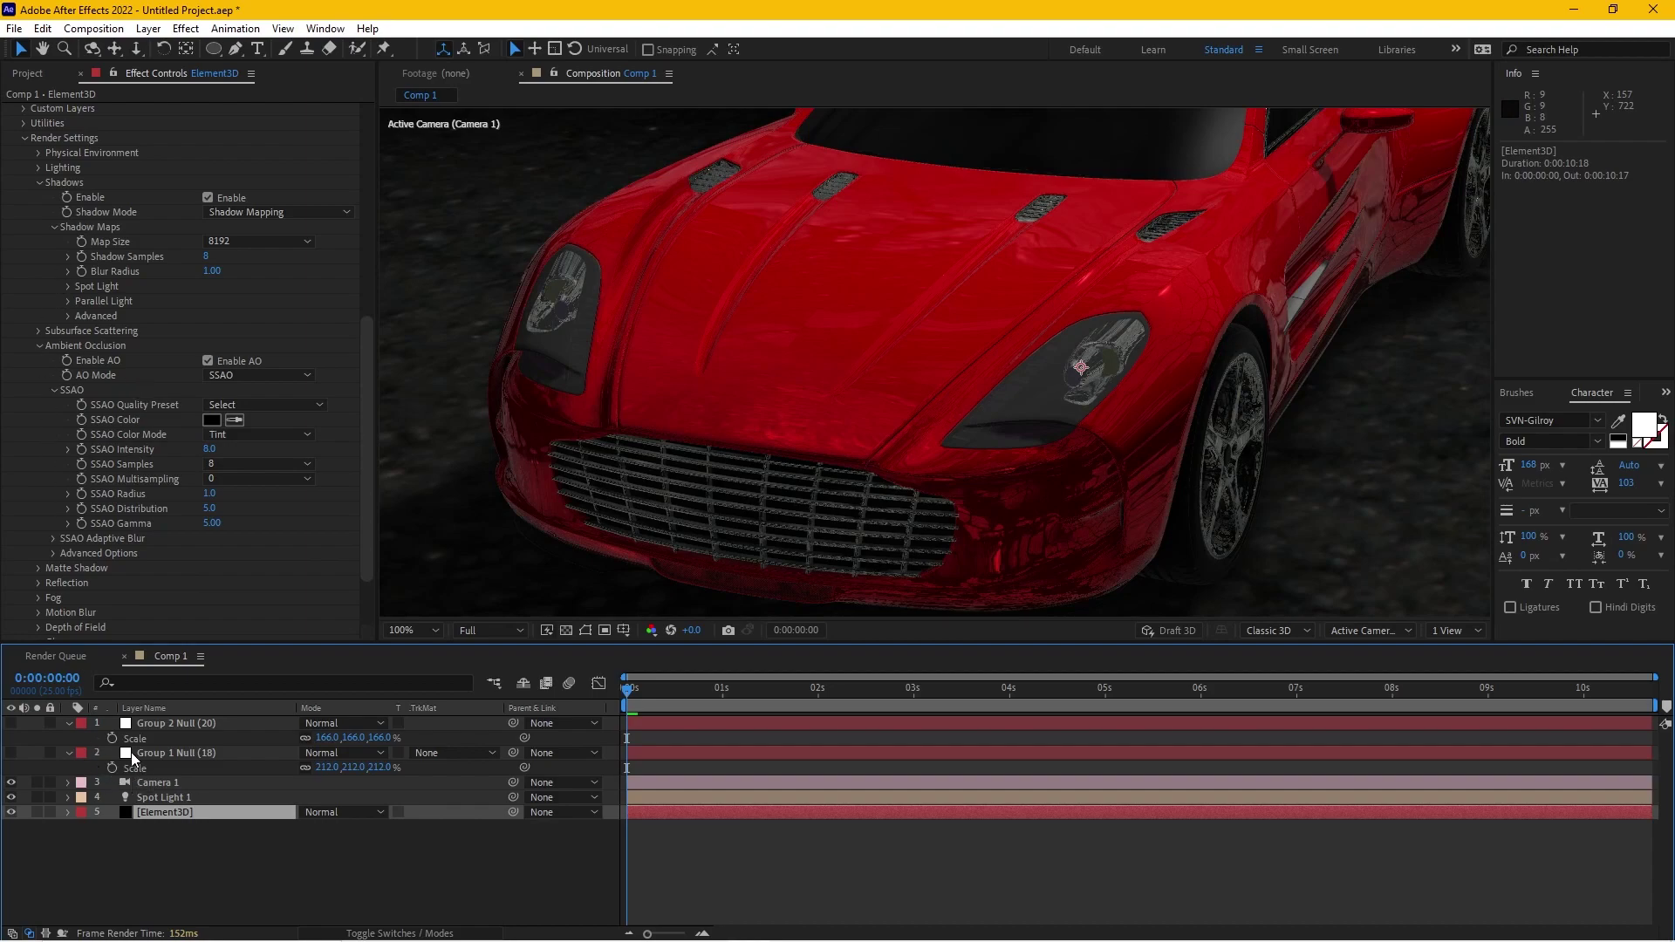
pyautogui.scroll(-2, 107, 380)
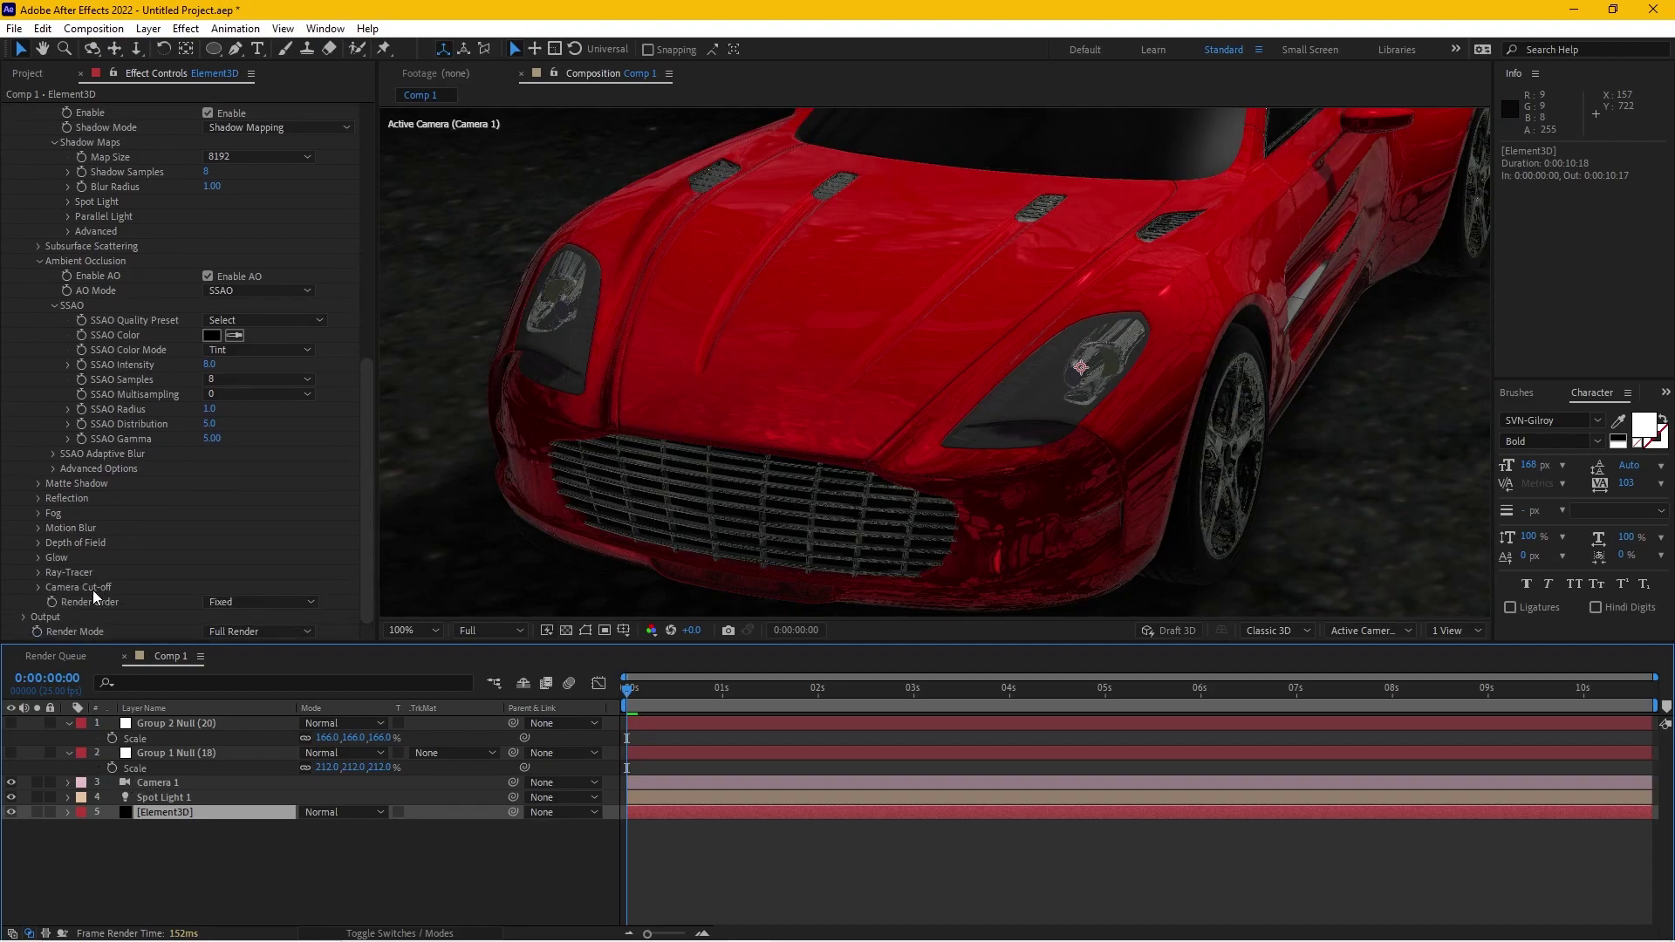
pyautogui.scroll(3, 108, 539)
pyautogui.scroll(2, 108, 534)
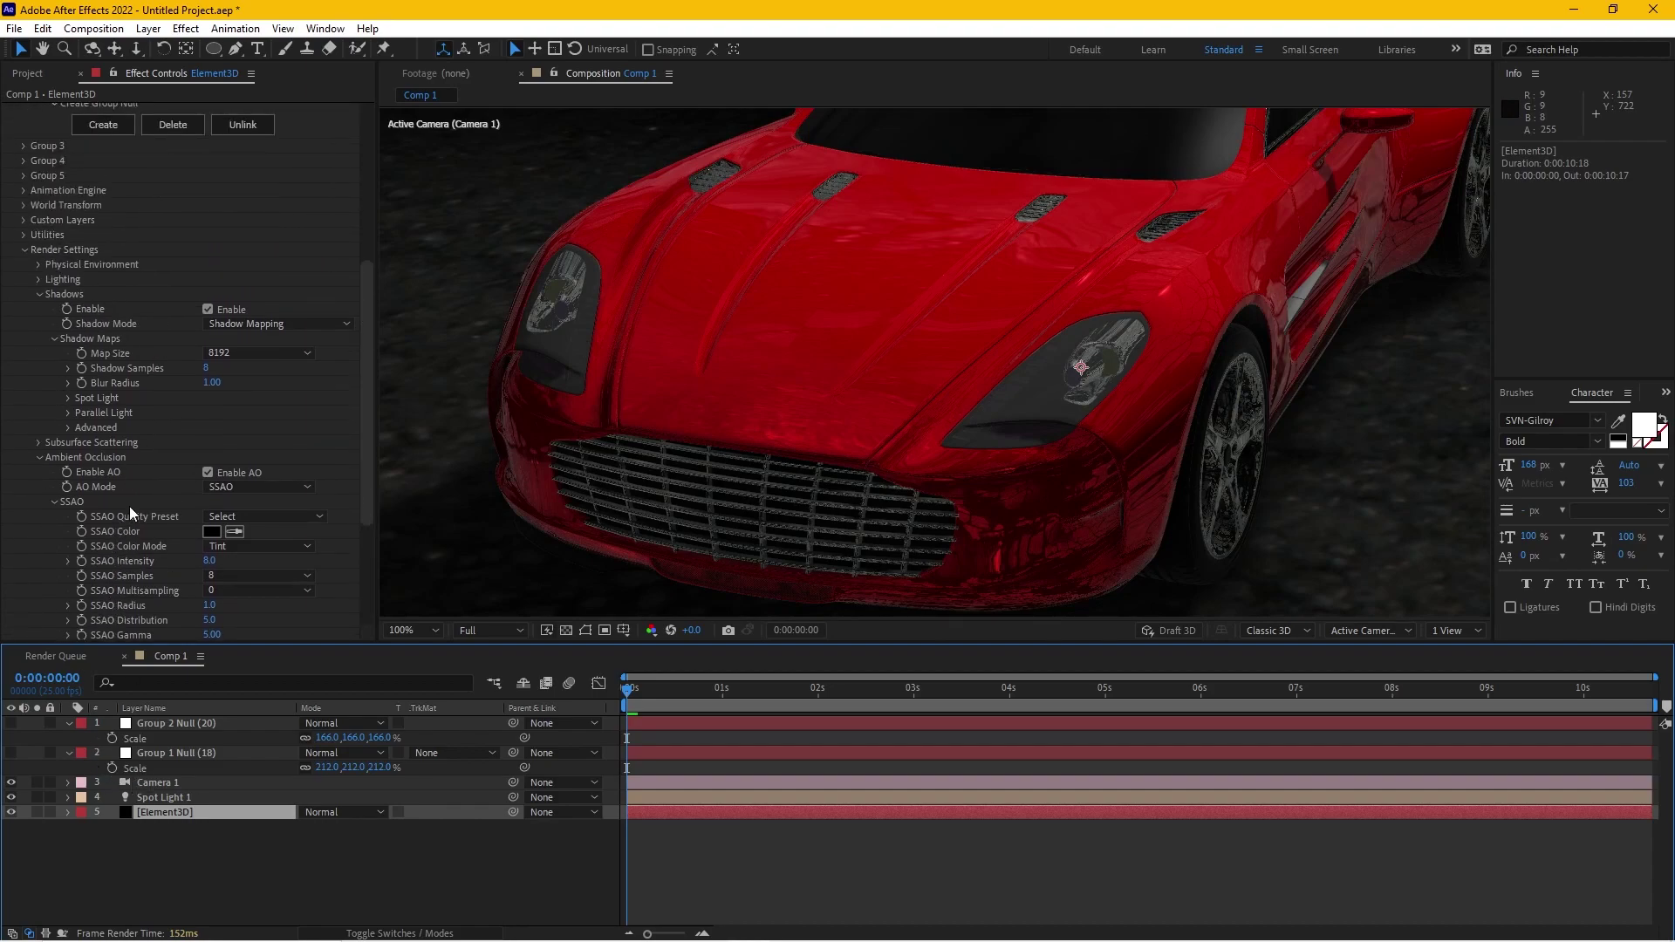
# Generate a 3D null at the car's left headlight with Element's Generate 3D Position
pyautogui.click(26, 234)
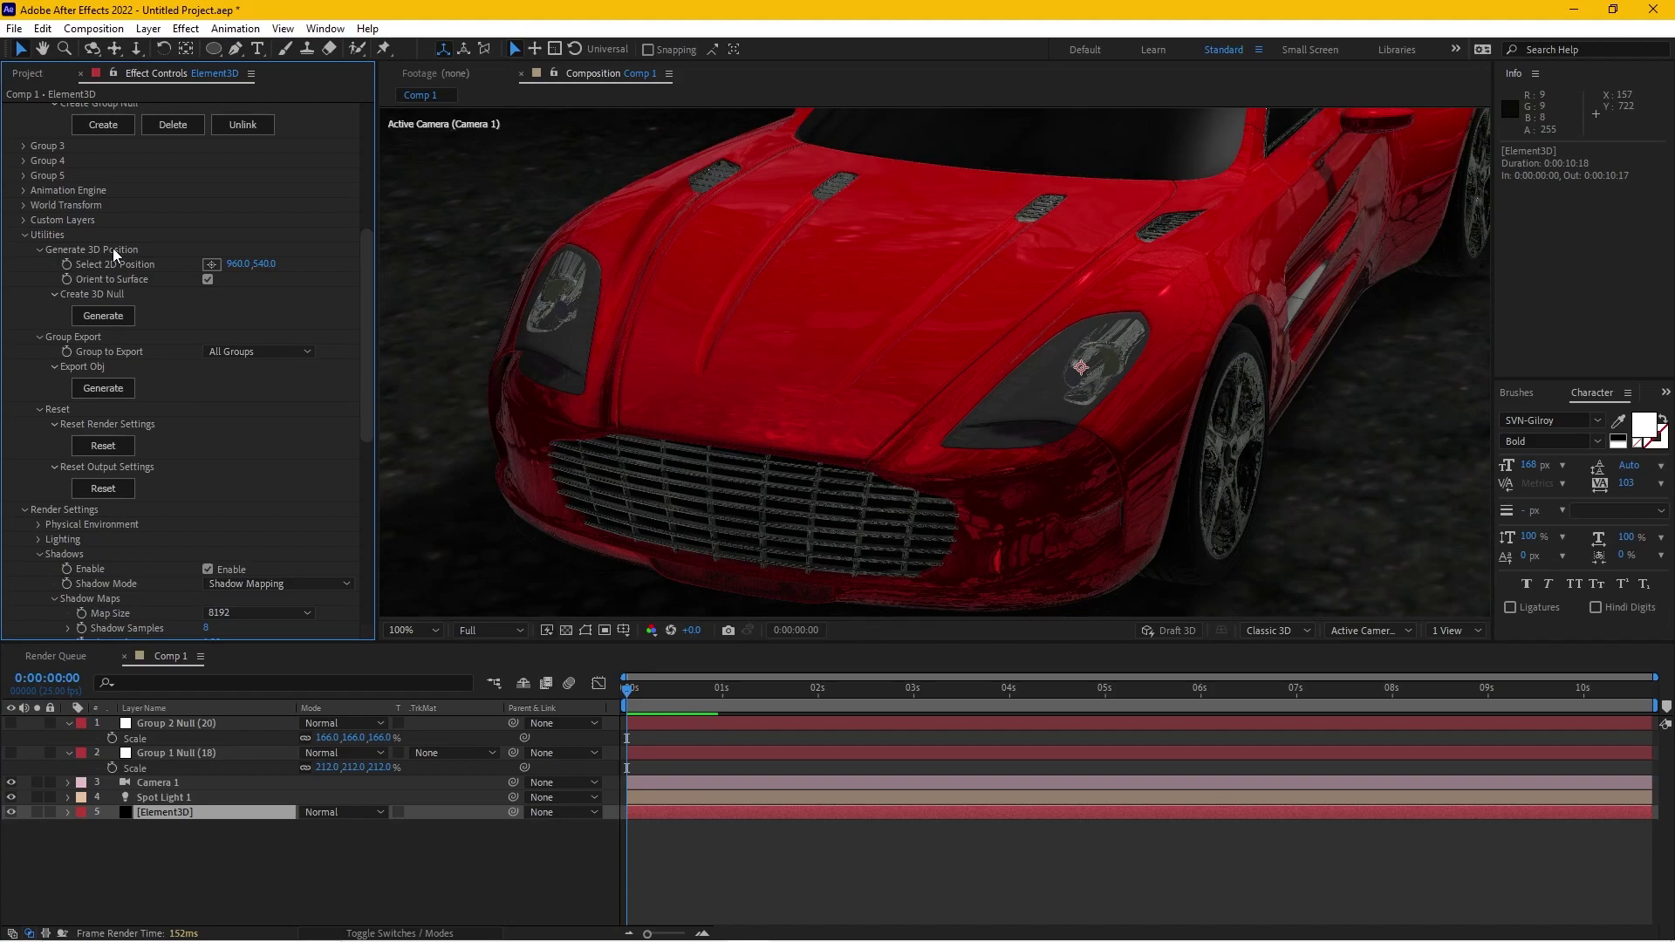
pyautogui.click(210, 265)
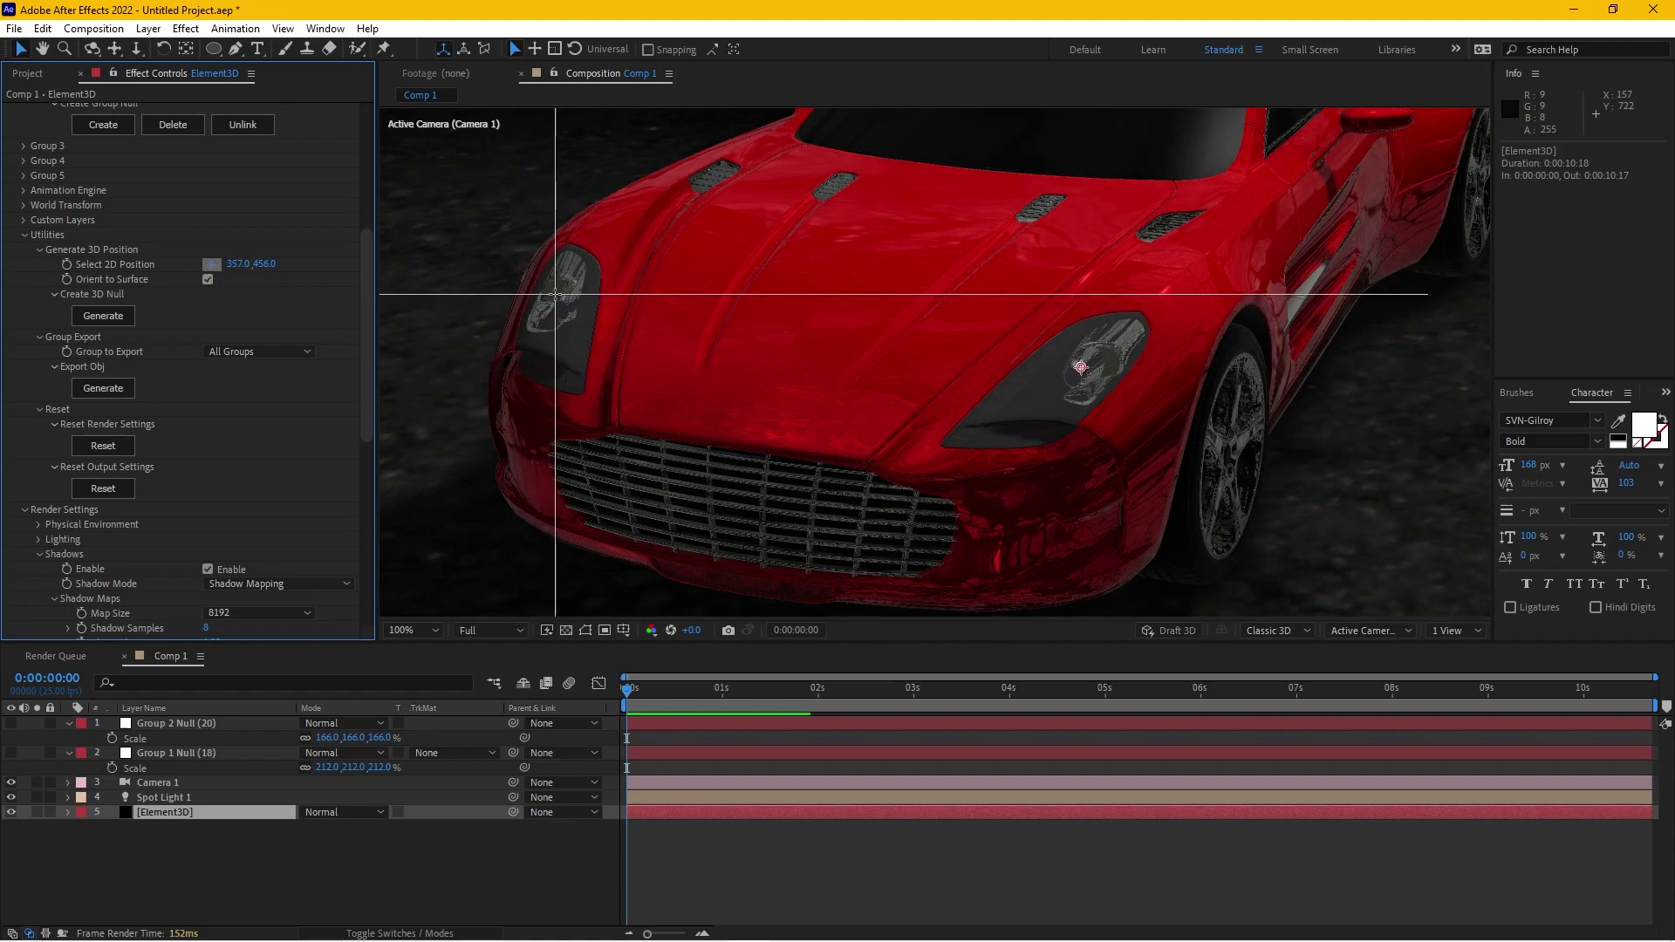
pyautogui.click(558, 295)
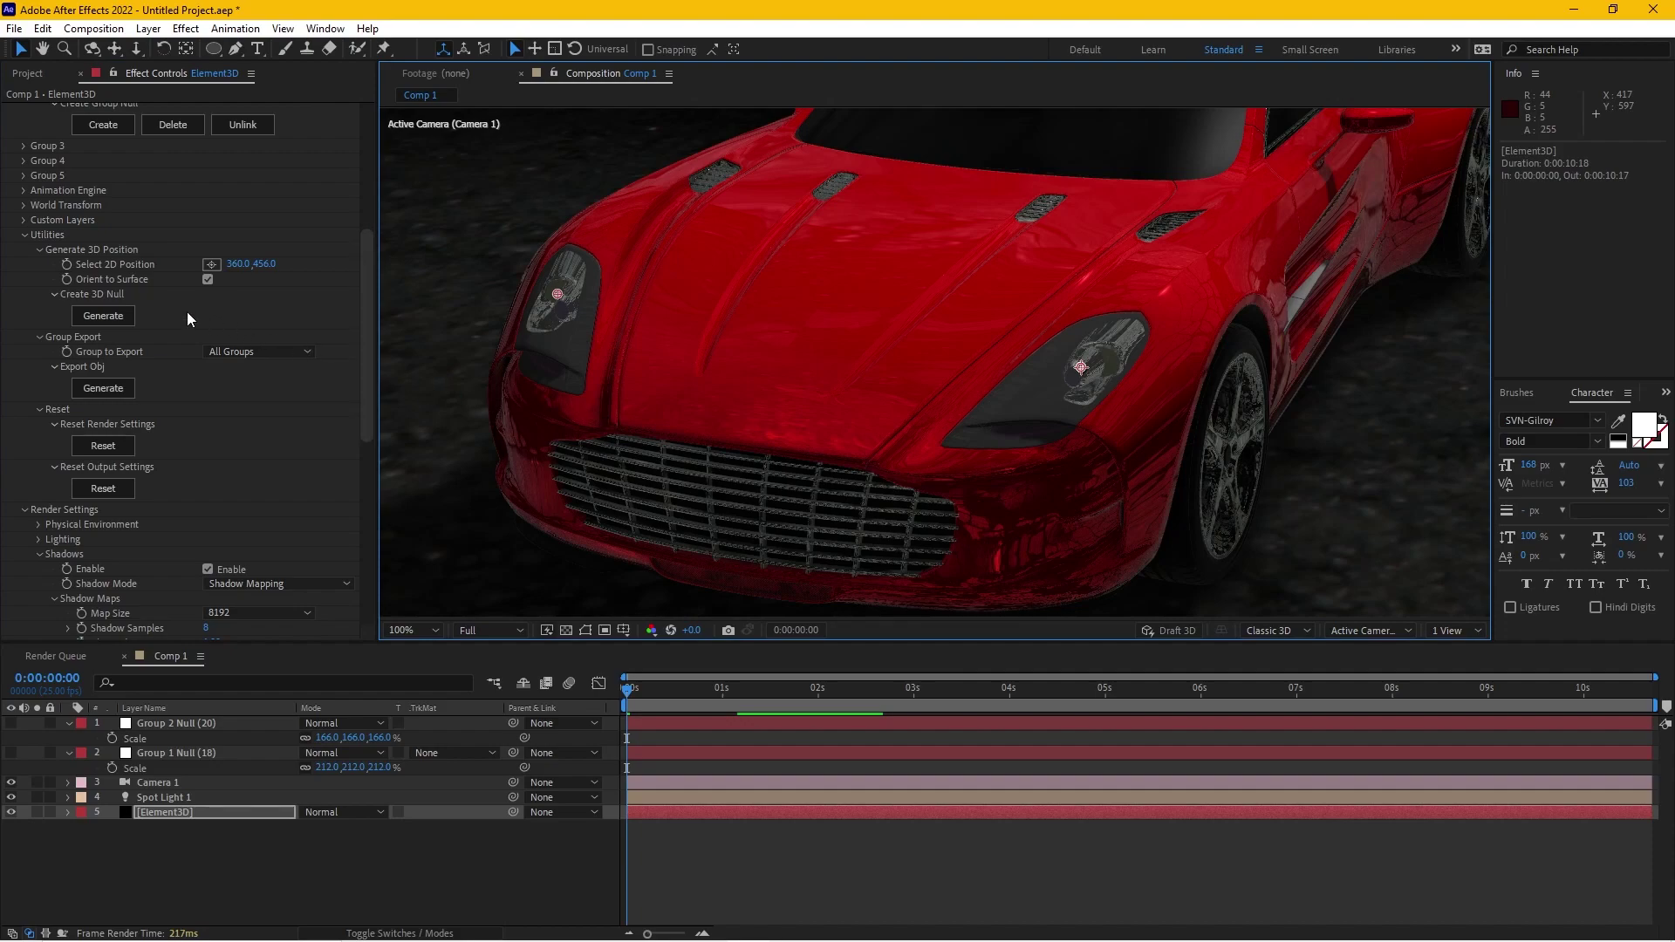
pyautogui.click(103, 315)
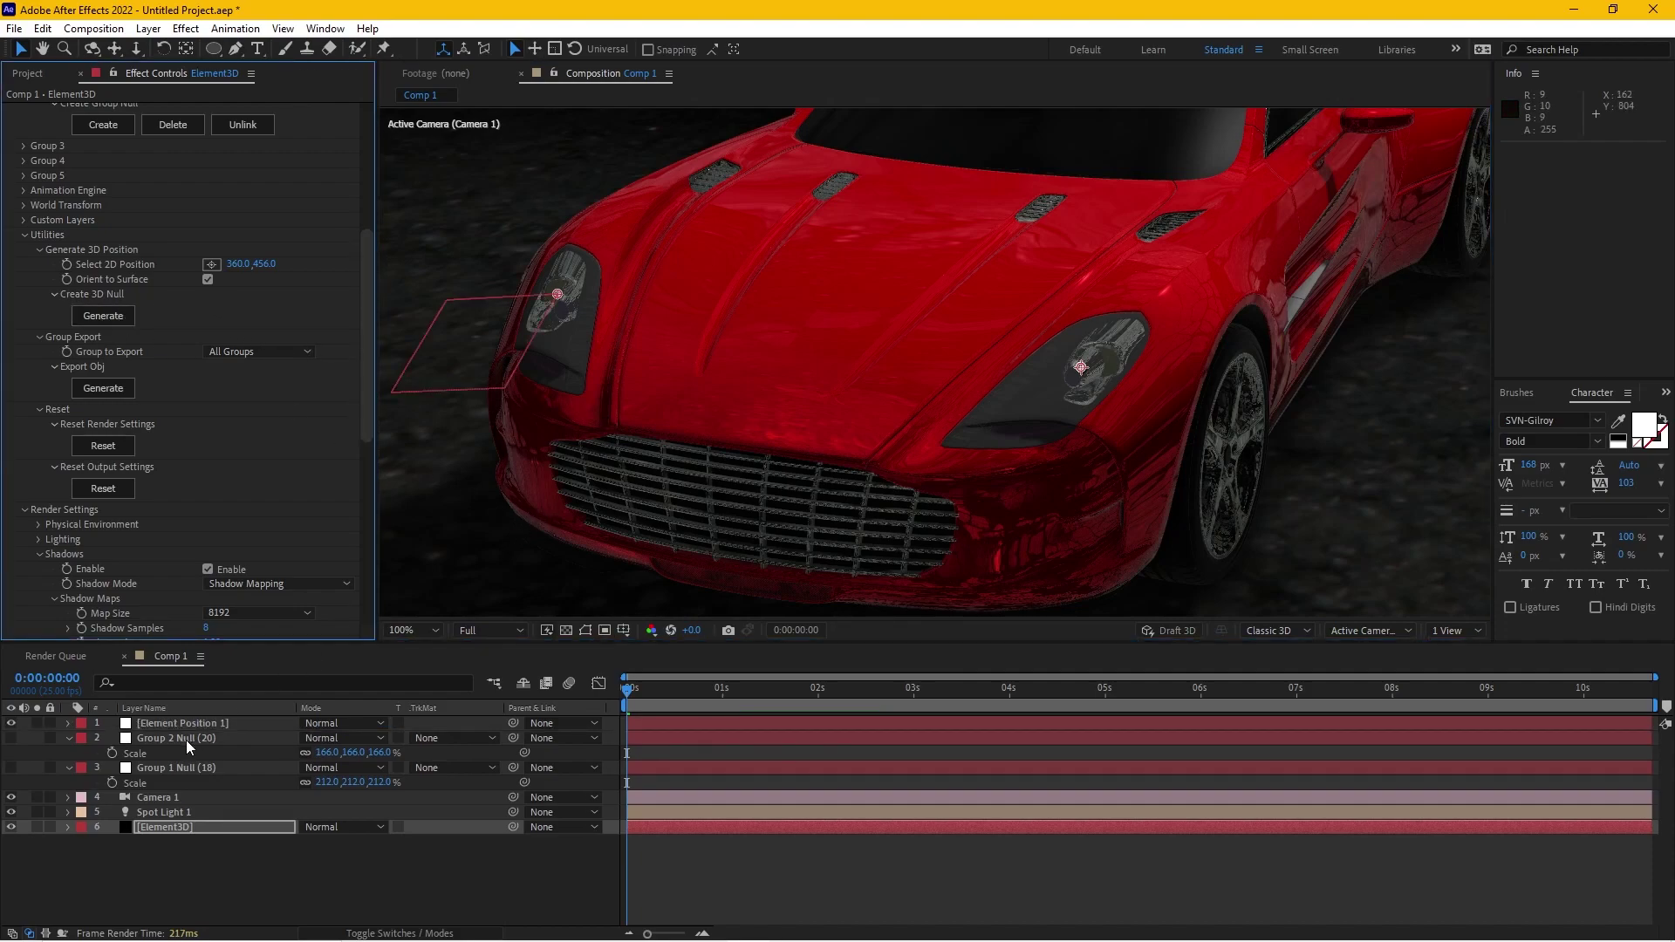
# Rename the Element Position 1 null to 'Left light'
pyautogui.click(196, 724)
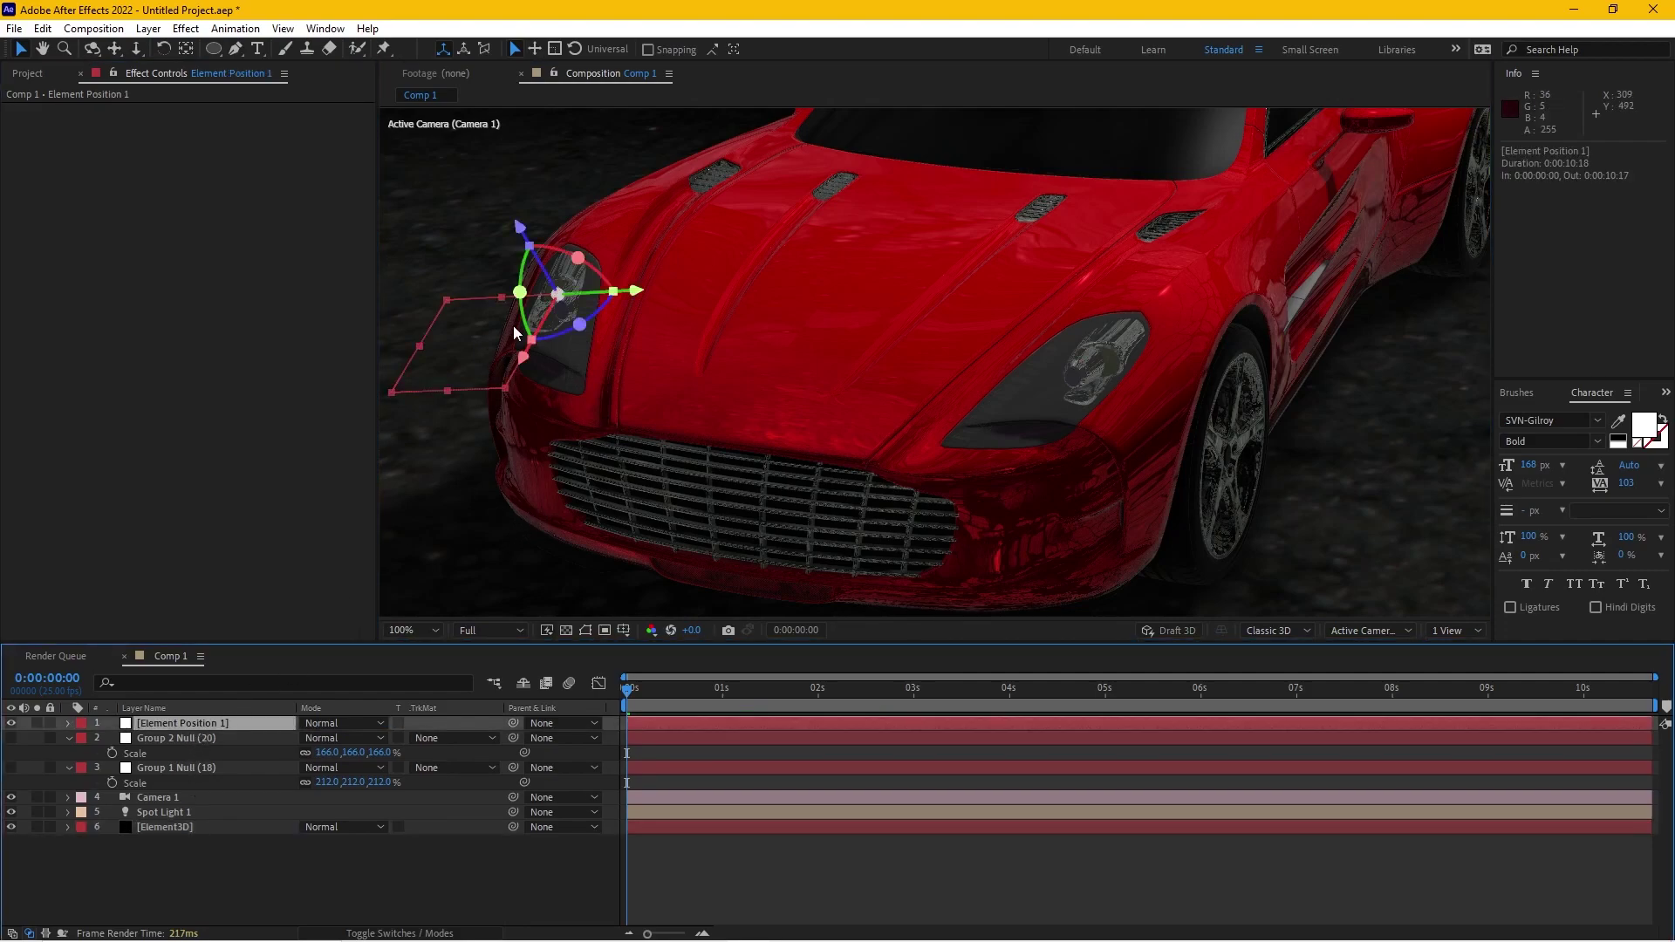
pyautogui.press('Return')
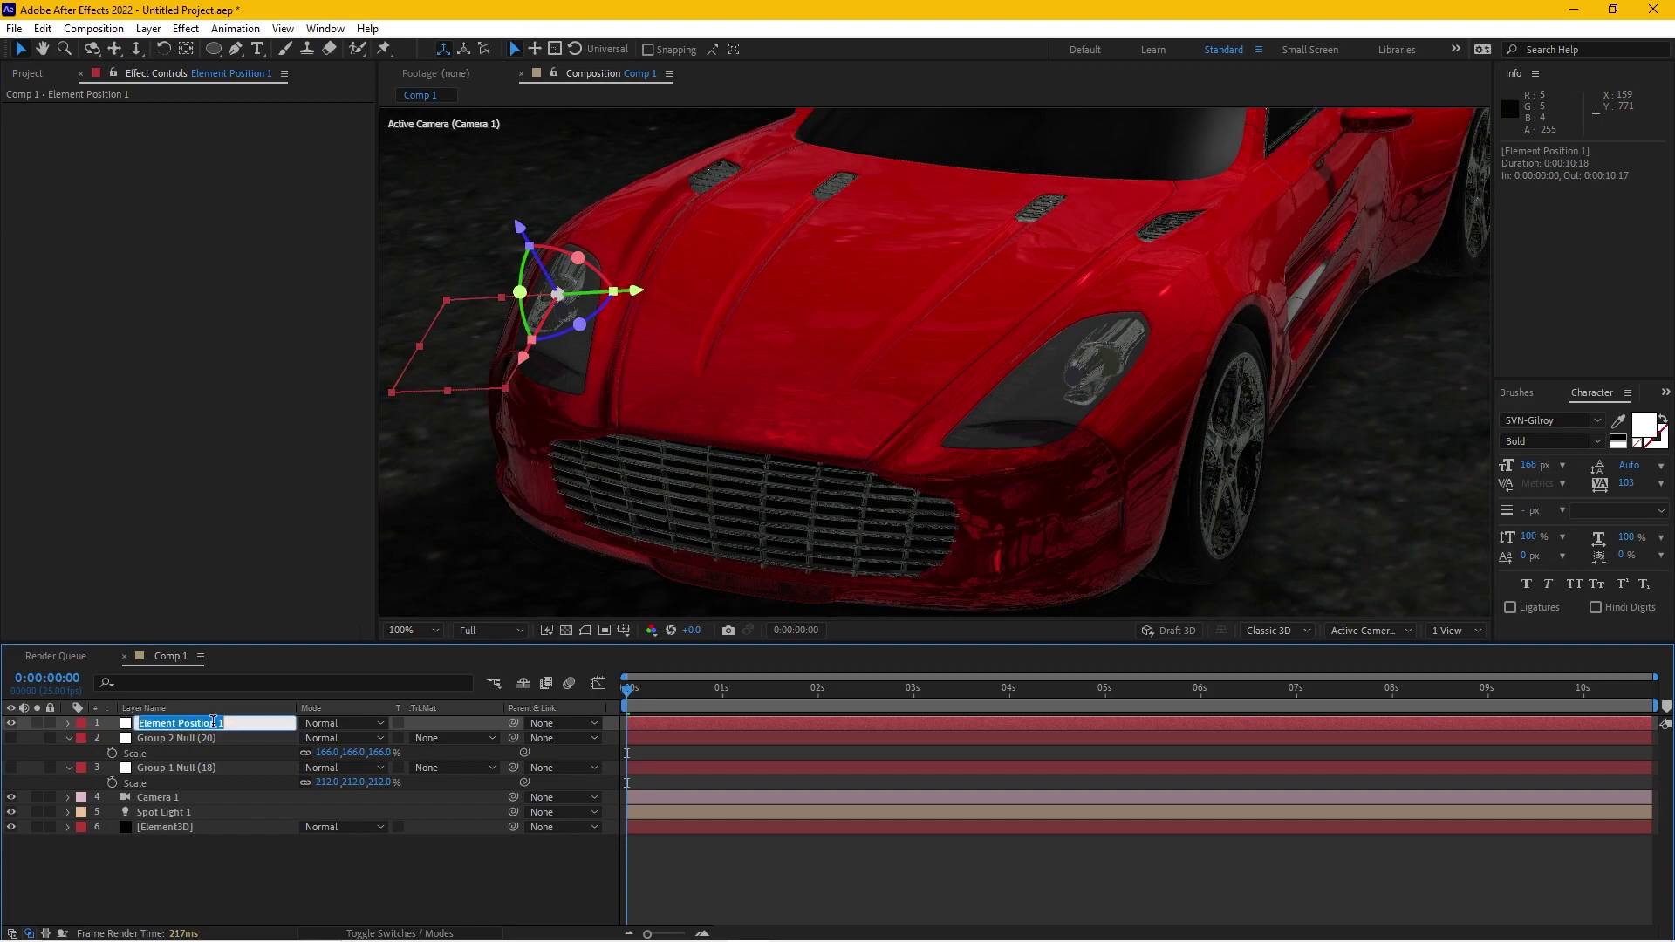
pyautogui.write('Left light')
pyautogui.press('Return')
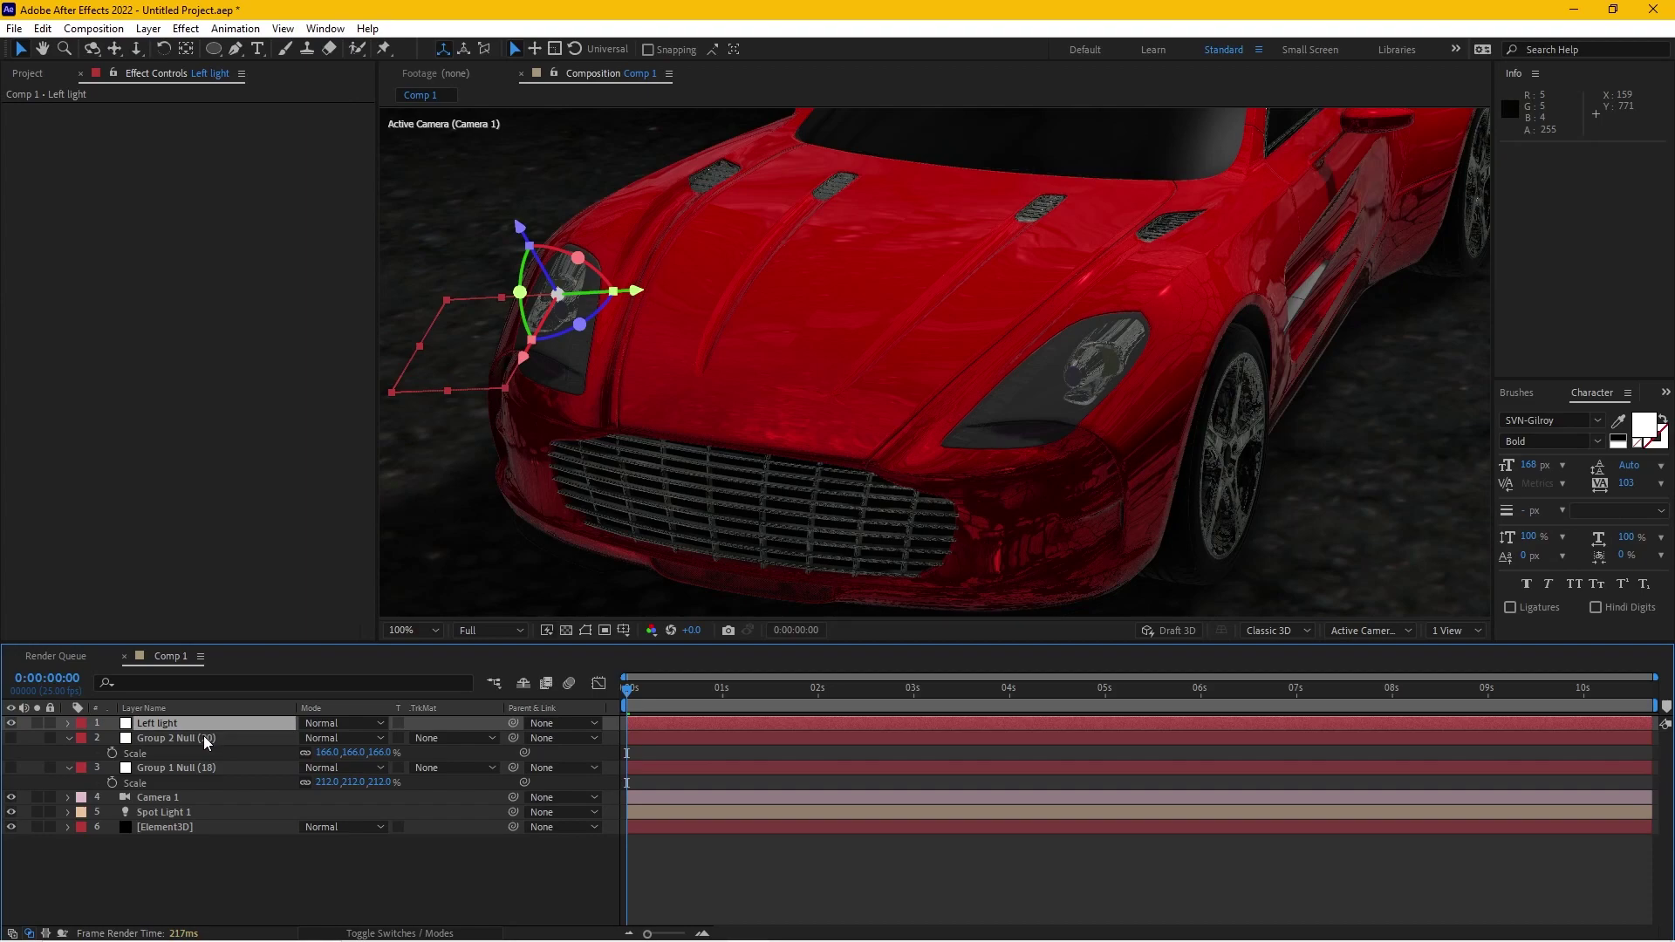
# Generate a second 3D null at the car's right headlight from the Element3D layer
pyautogui.click(182, 821)
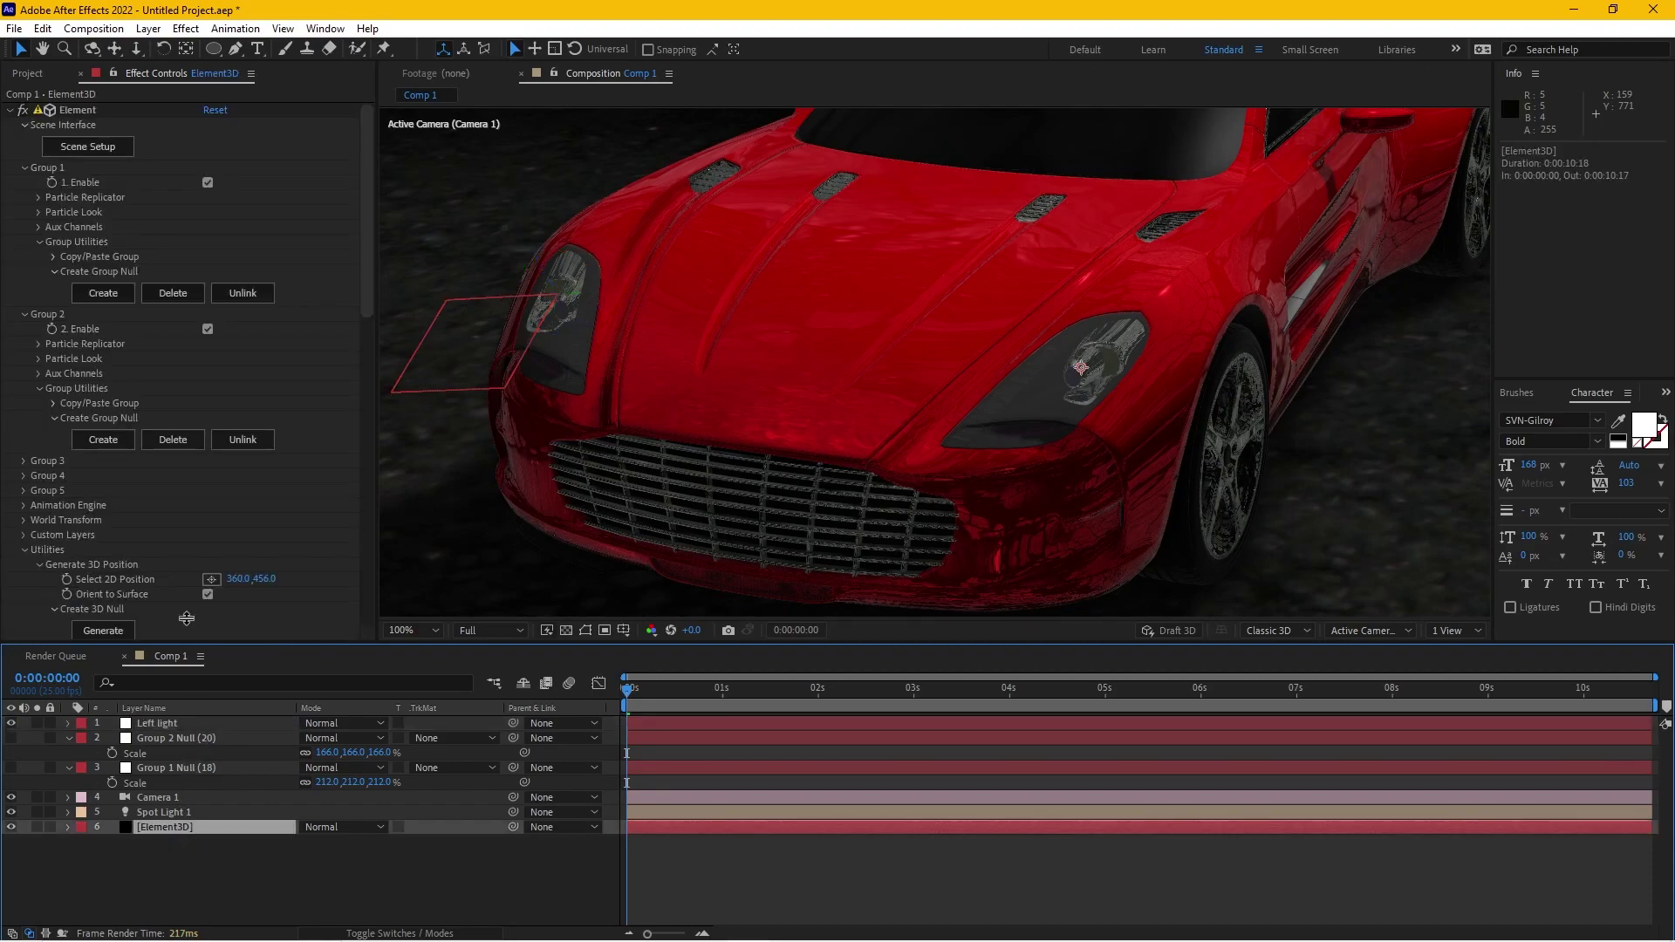
pyautogui.scroll(-3, 114, 358)
pyautogui.scroll(-3, 103, 396)
pyautogui.scroll(-2, 104, 400)
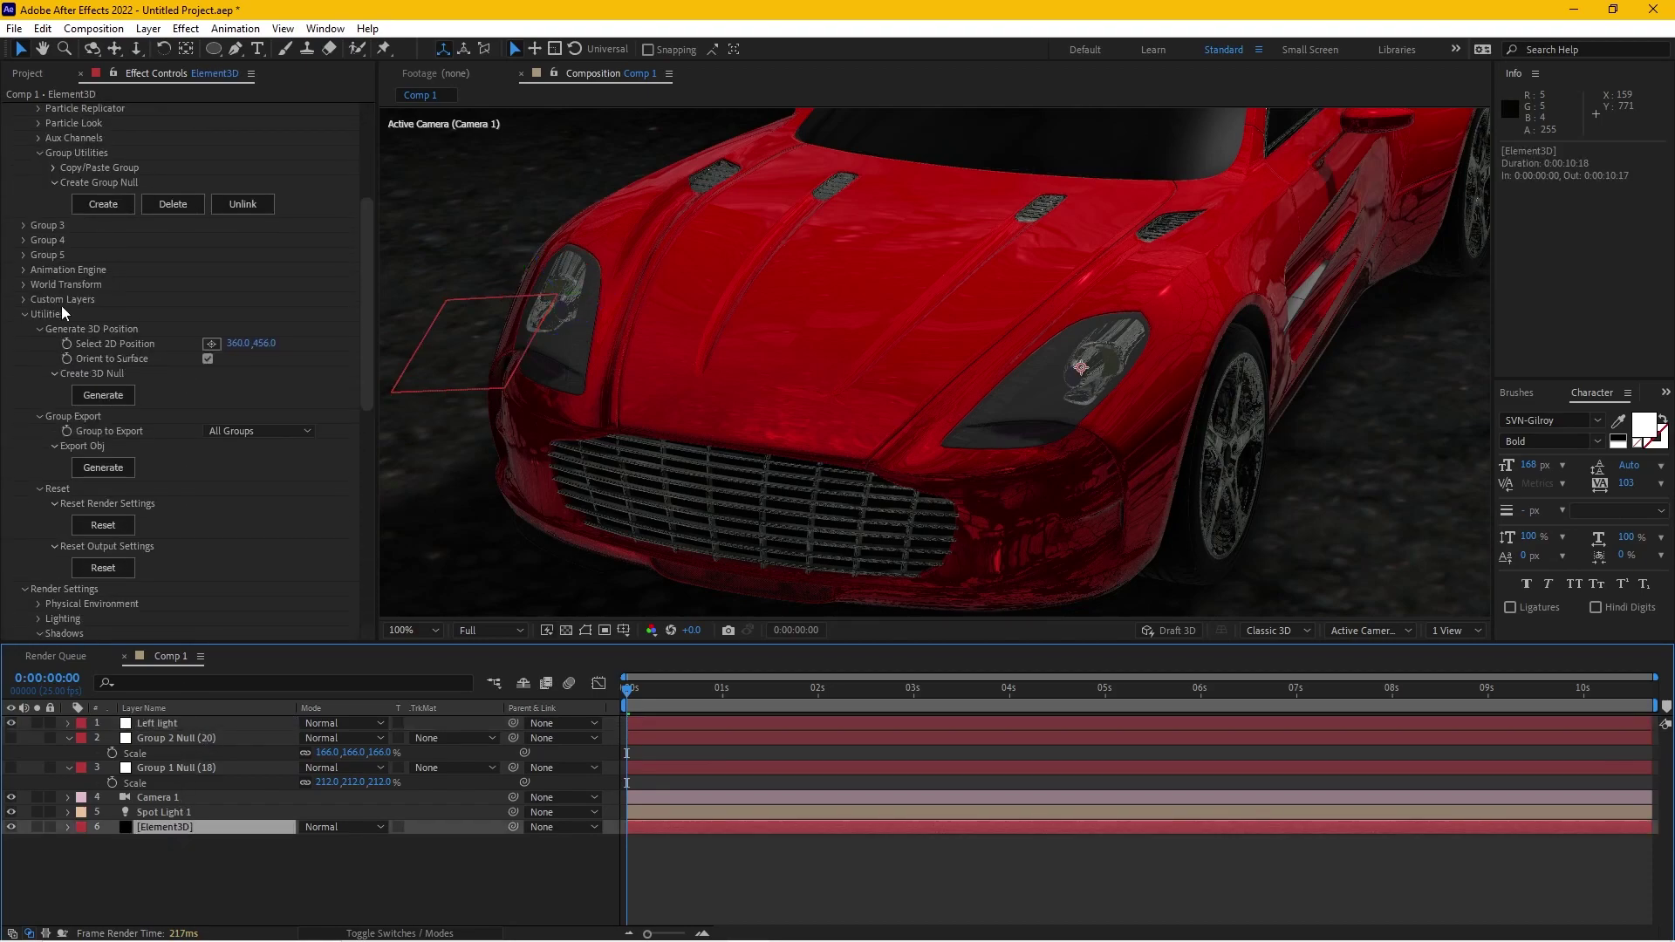
pyautogui.click(211, 344)
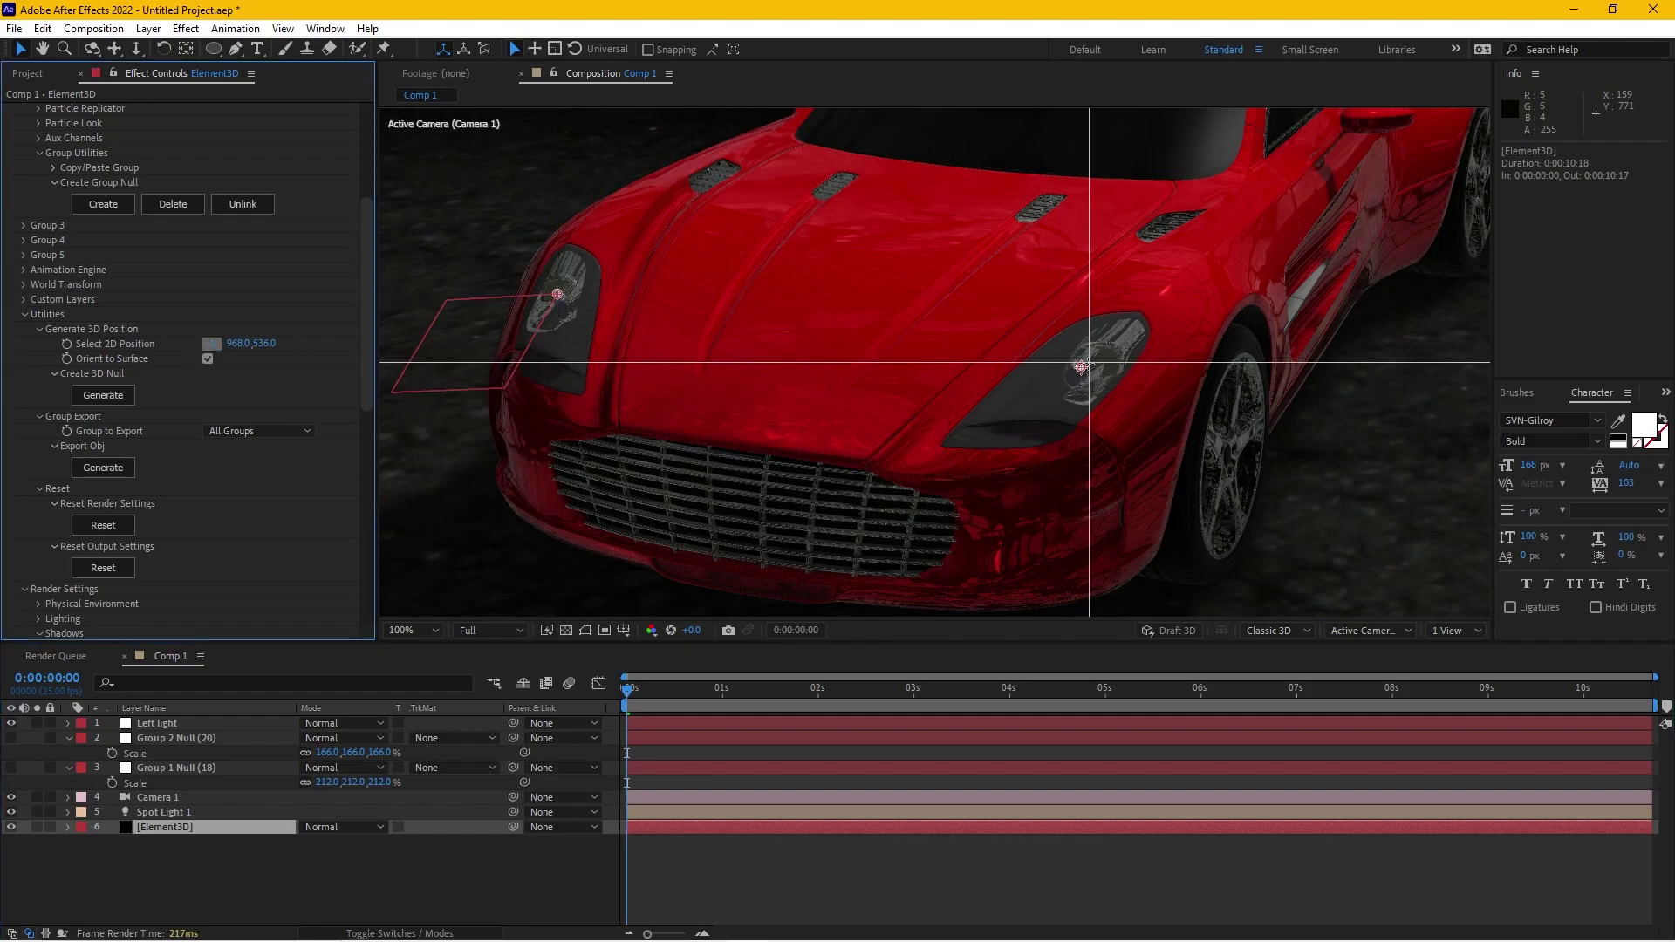
pyautogui.click(1089, 362)
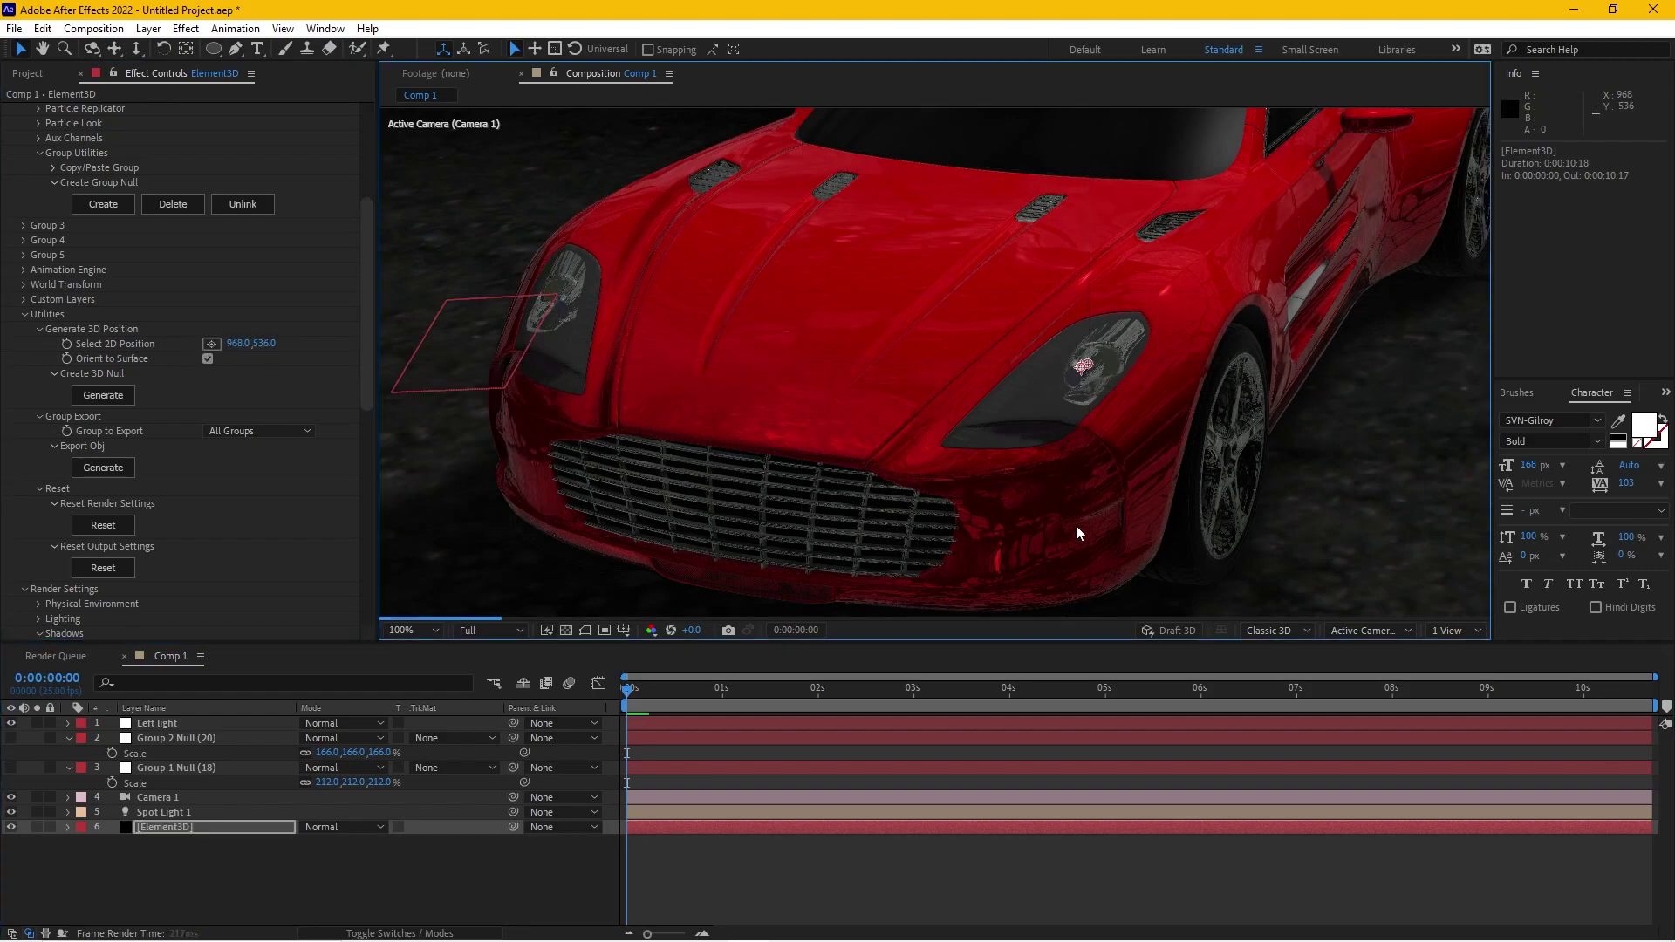
pyautogui.click(106, 396)
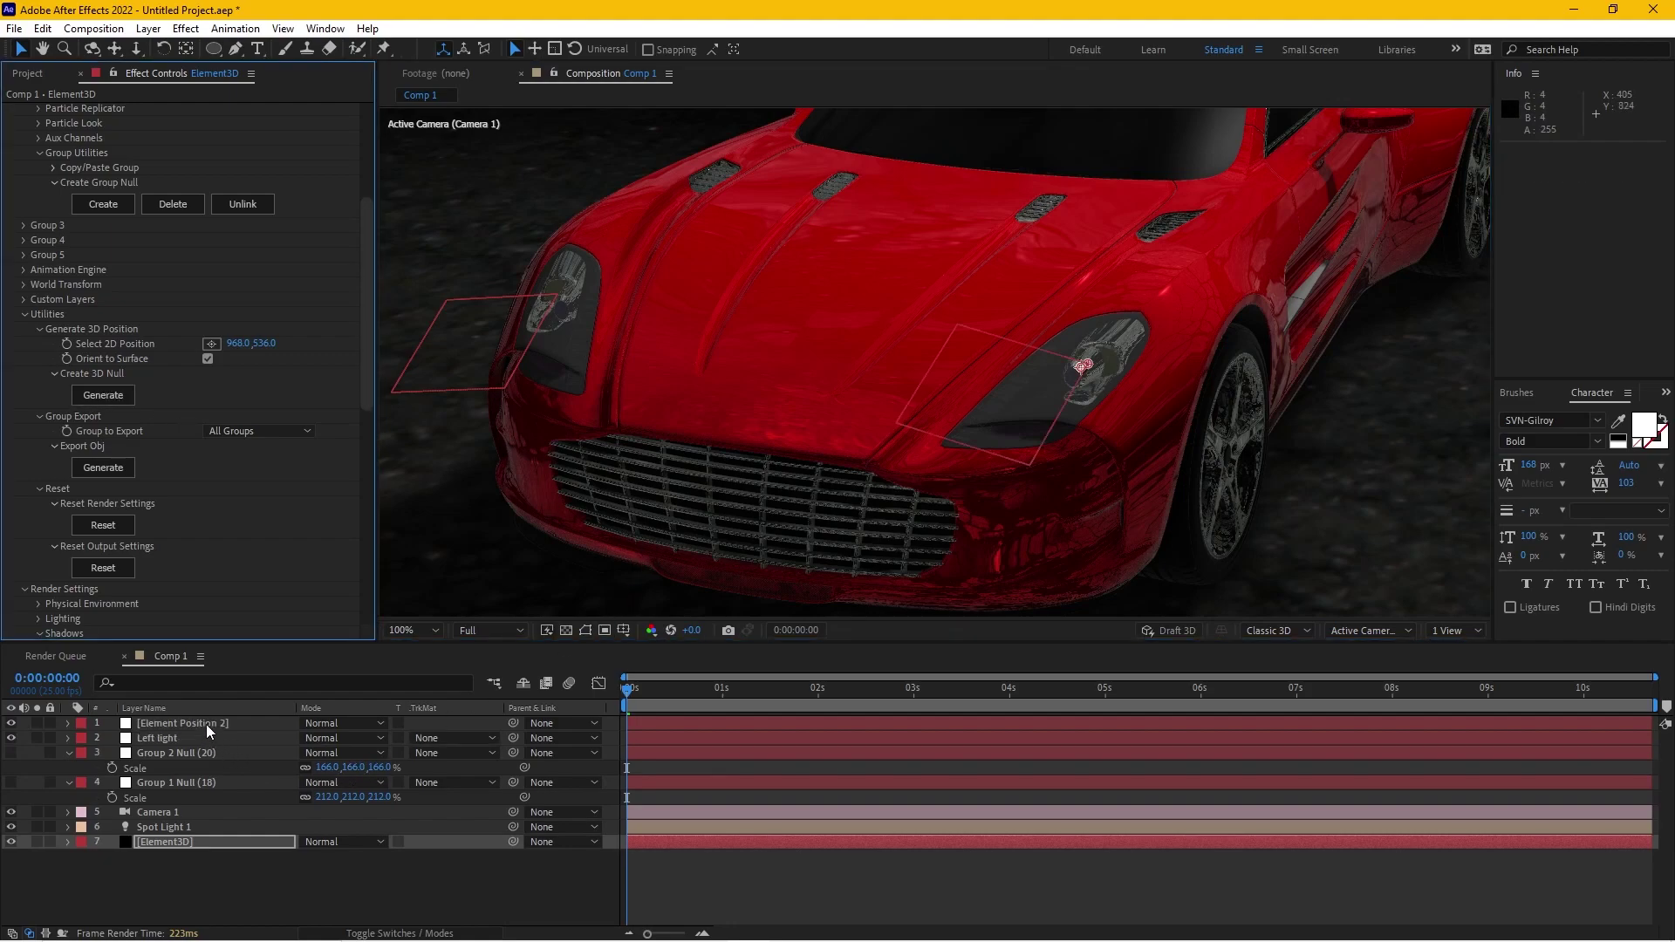
# Rename the Element Position 2 null to 'Right light'
pyautogui.click(207, 723)
pyautogui.press('Return')
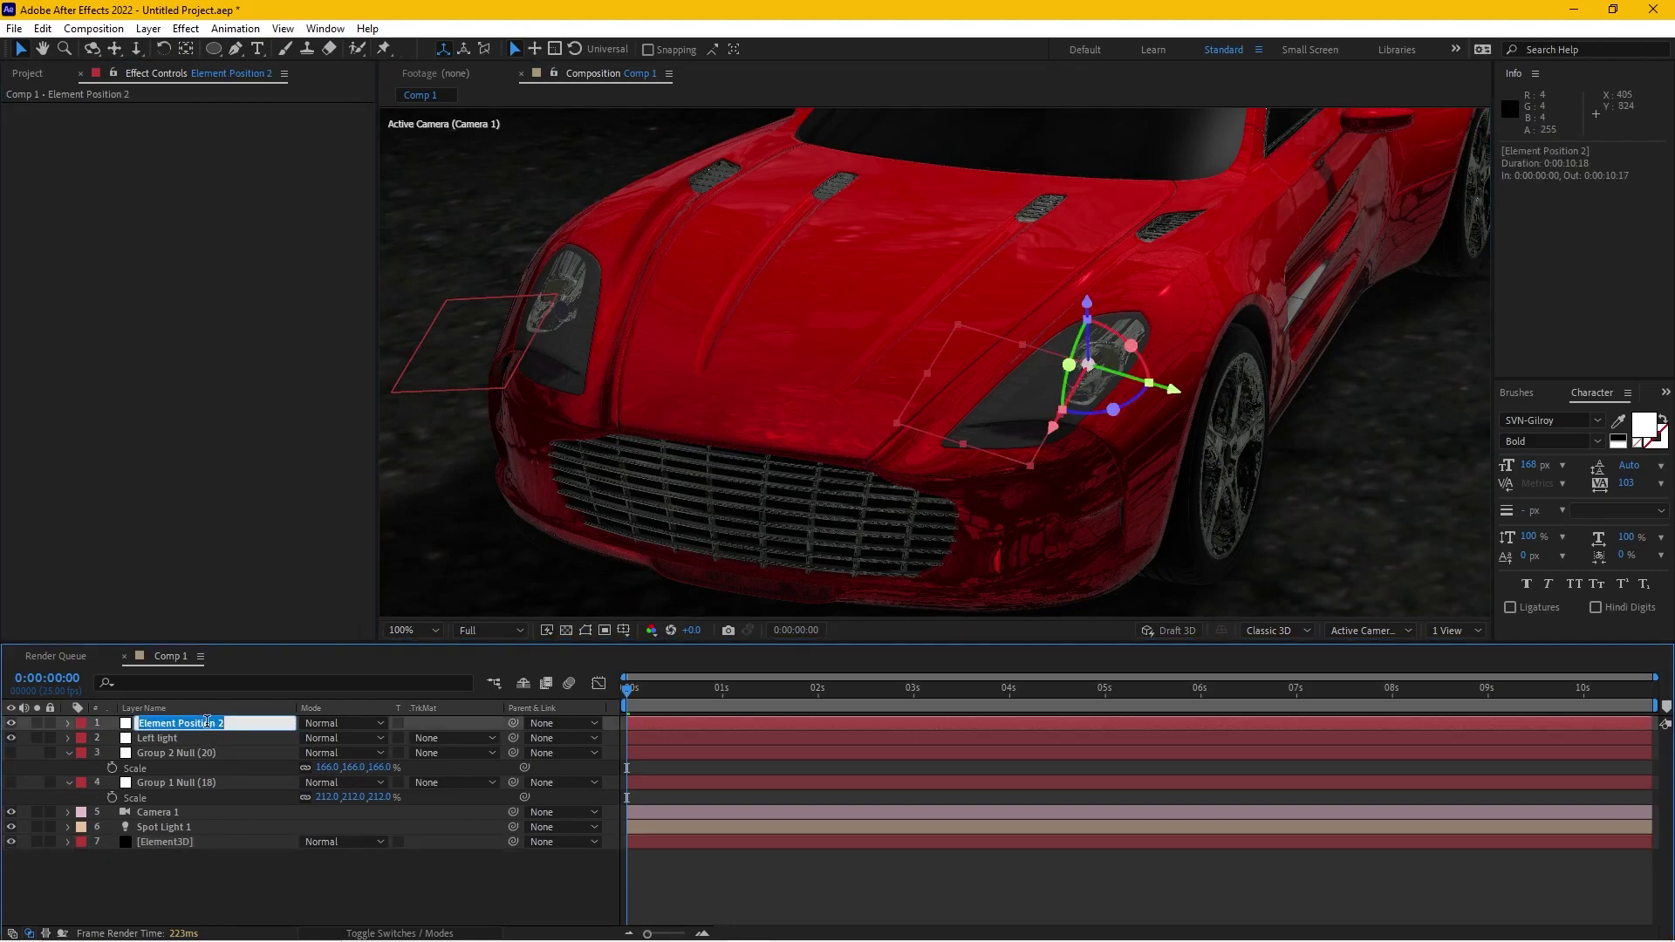
pyautogui.write('Ri')
pyautogui.write('ght li')
pyautogui.press('Return')
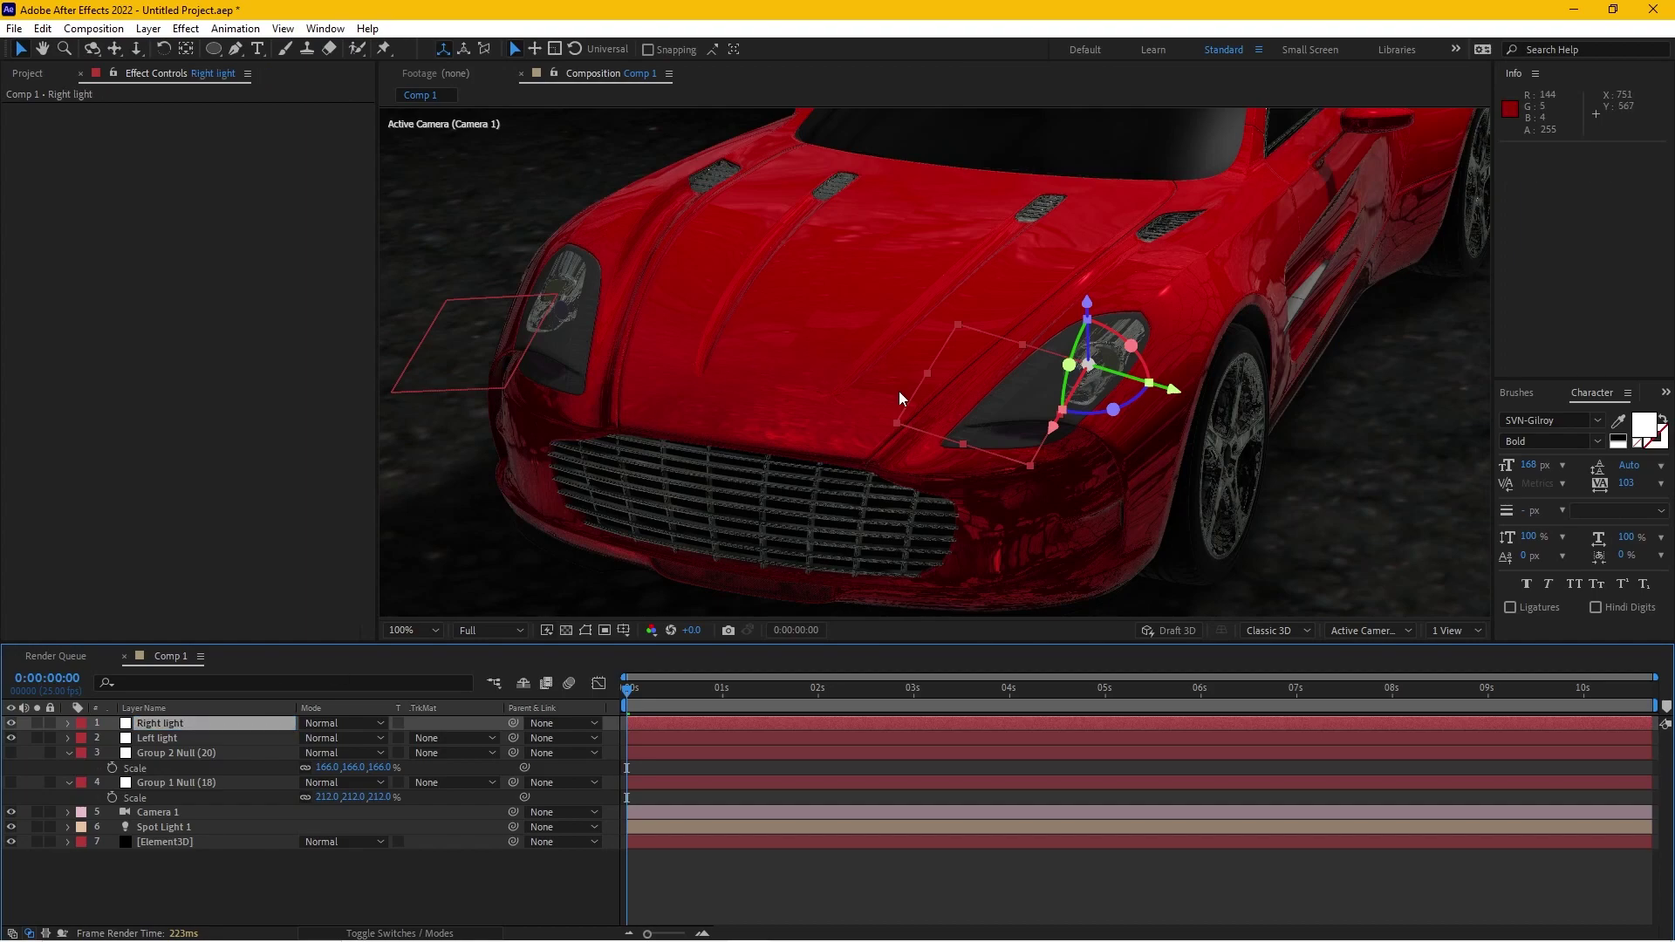
pyautogui.press(',')
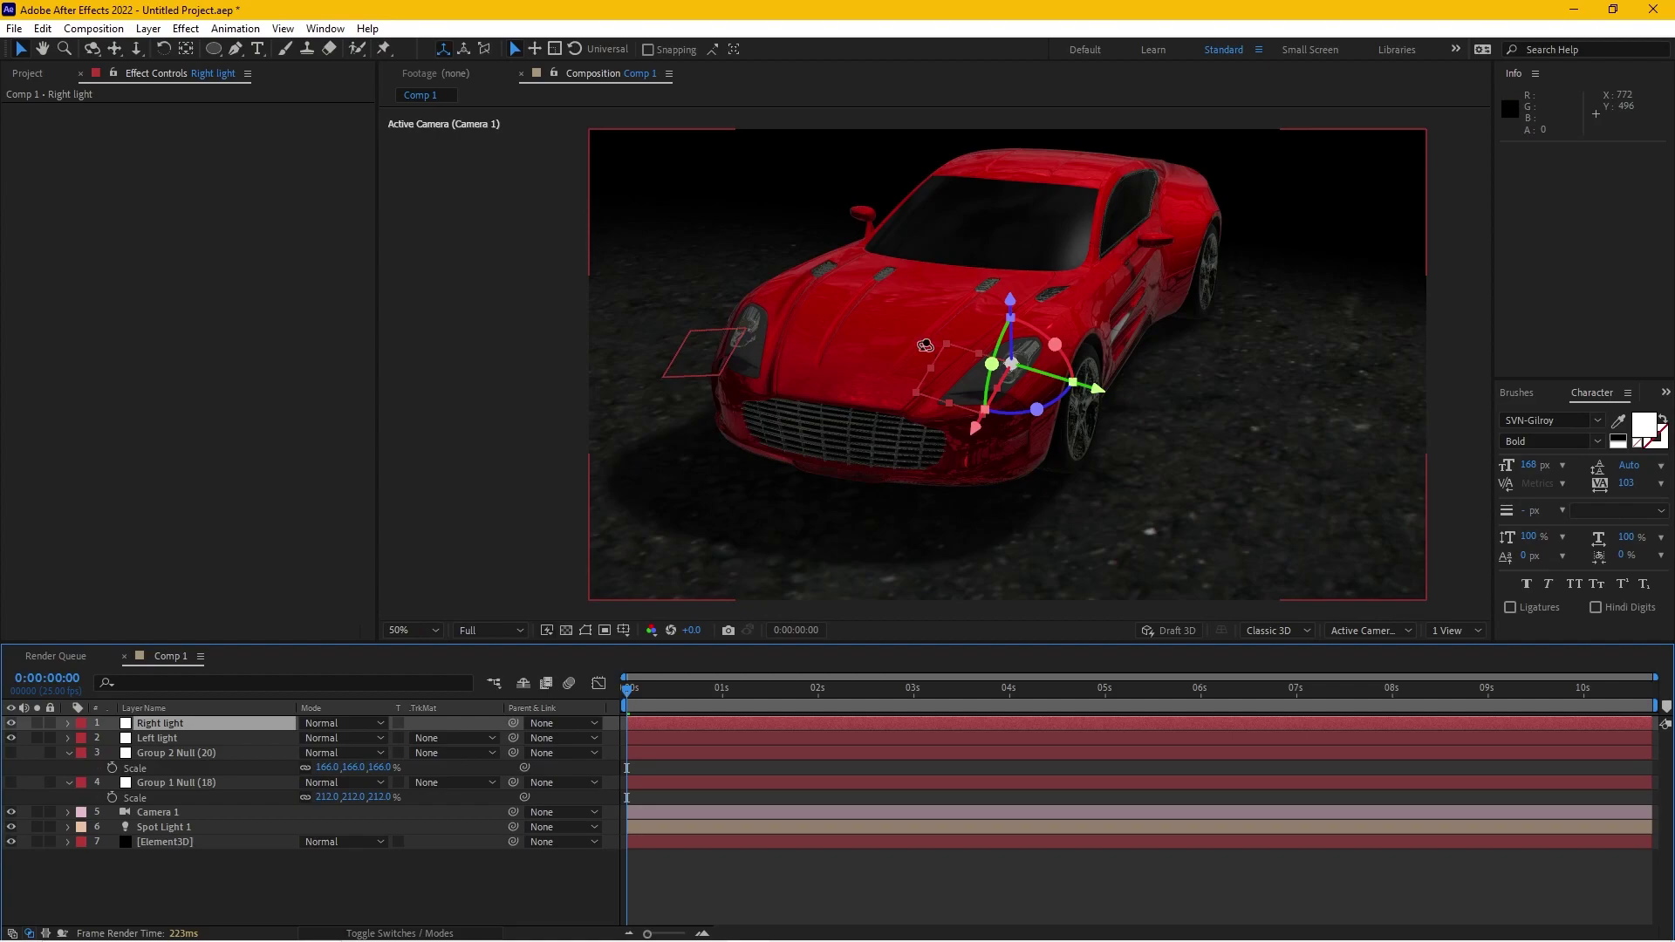
pyautogui.press('c')
pyautogui.moveTo(881, 347); pyautogui.dragTo(1030, 373)
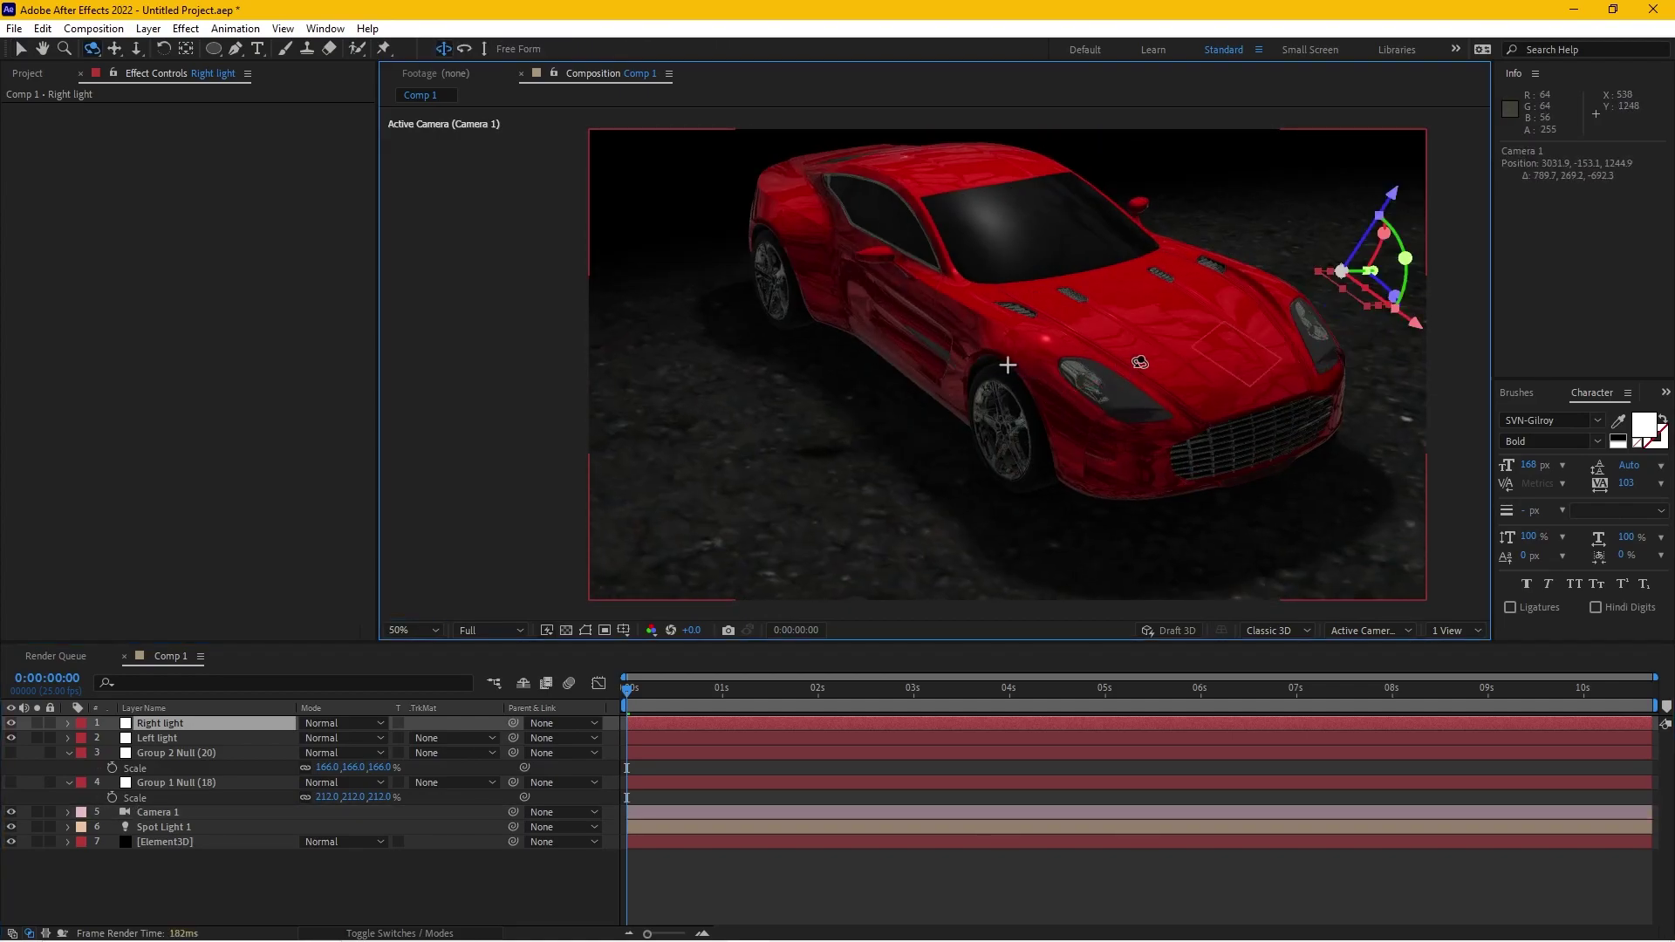
pyautogui.moveTo(1031, 374)
pyautogui.mouseDown()
pyautogui.moveTo(1133, 405)
pyautogui.moveTo(989, 384)
pyautogui.mouseUp()
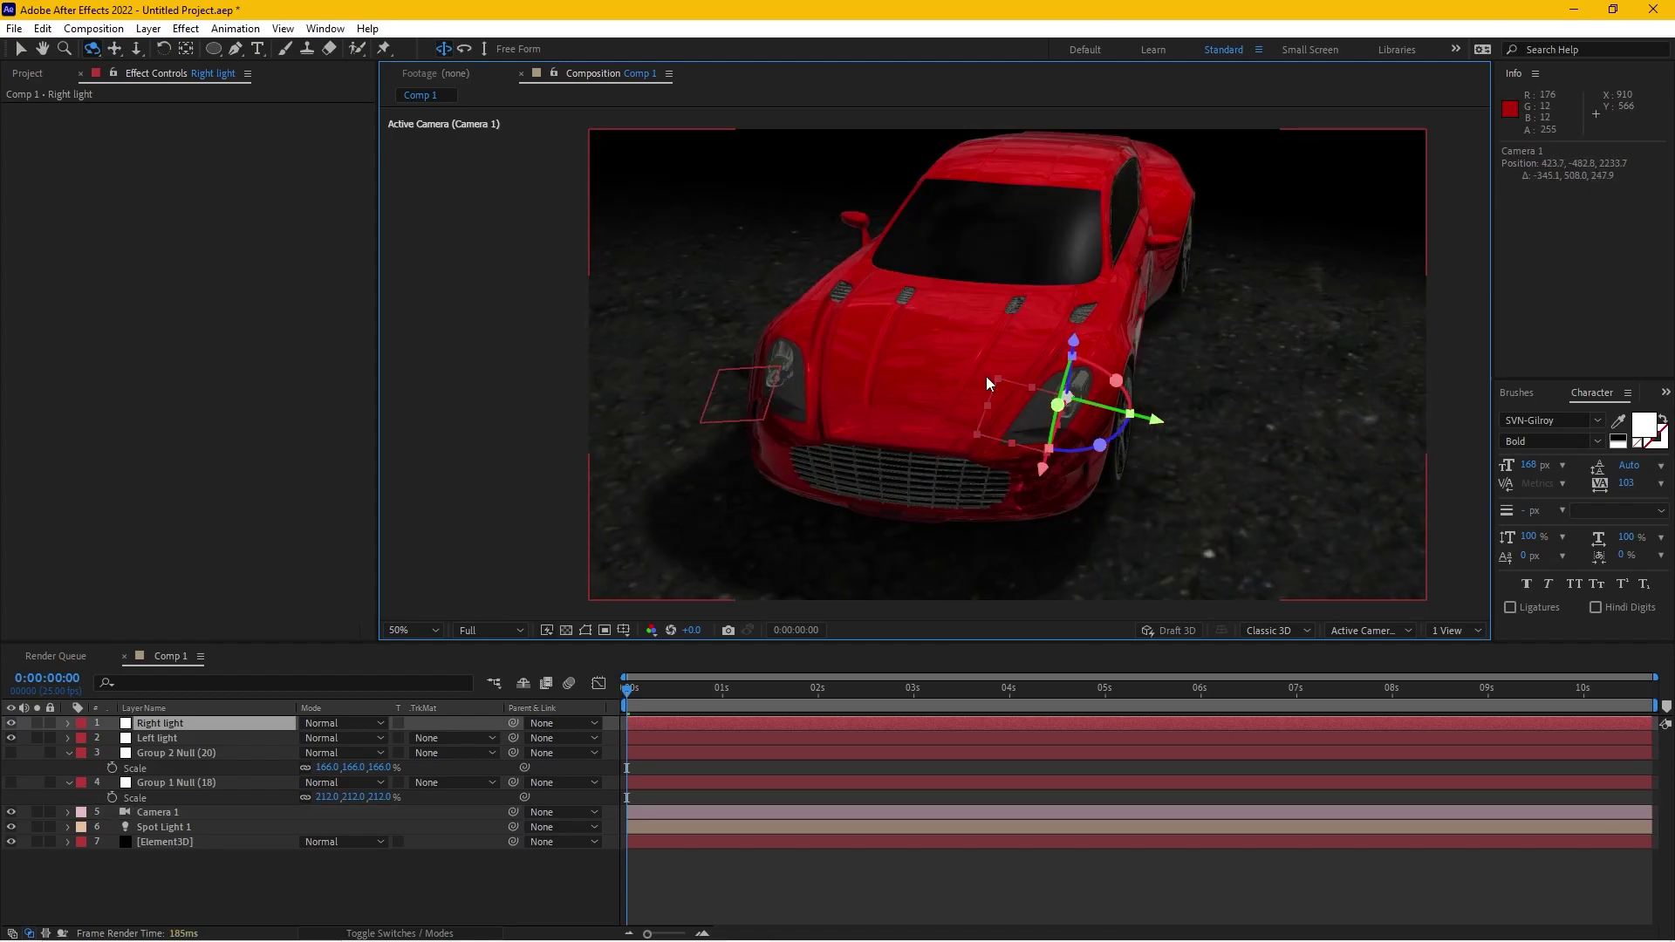
pyautogui.hotkey('ctrl', 'z')
pyautogui.hotkey('ctrl', 'z')
pyautogui.hotkey('ctrl', 'z')
pyautogui.hotkey('ctrl', 'z')
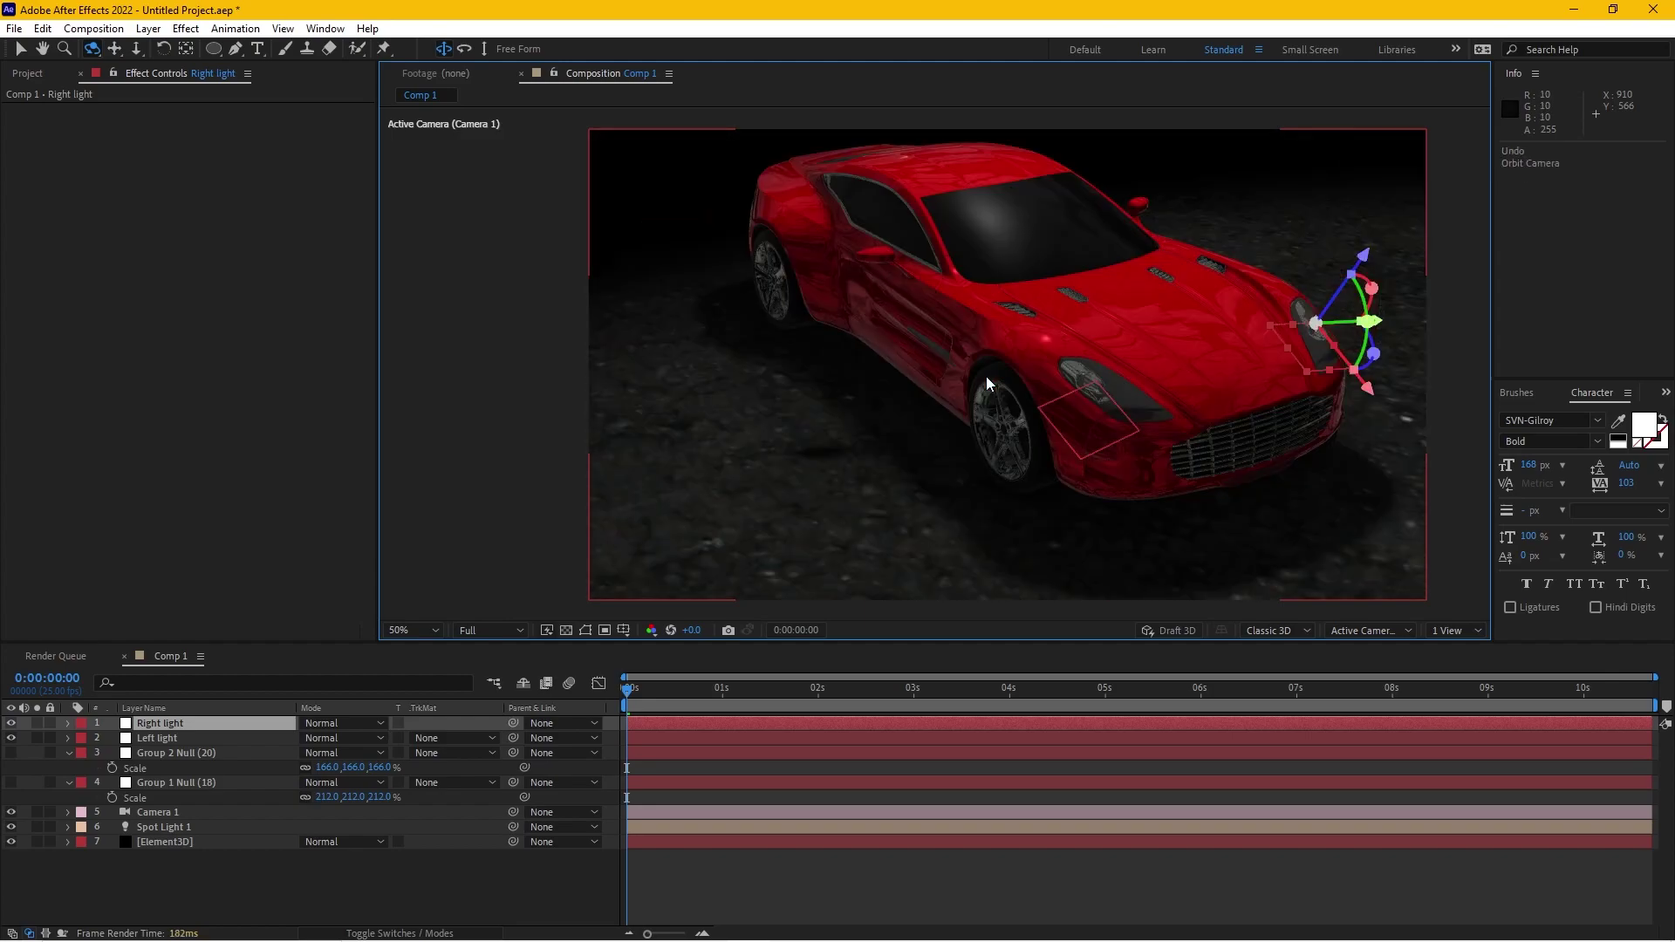
pyautogui.hotkey('ctrl', 'z')
pyautogui.hotkey('ctrl', 'z')
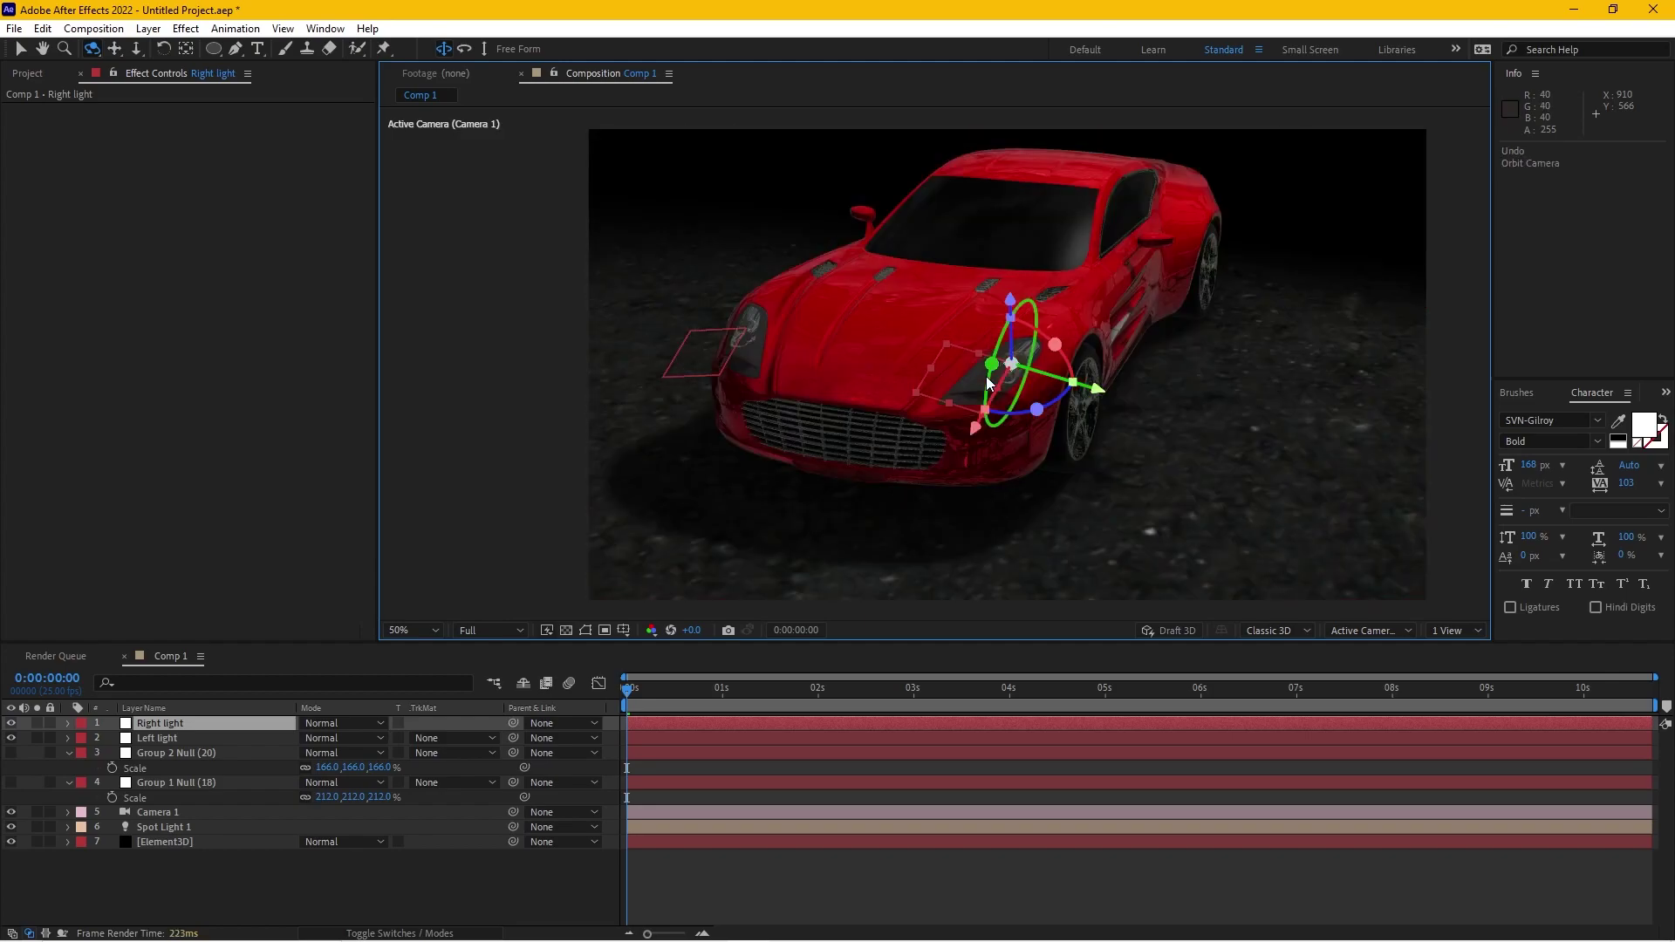
pyautogui.click(214, 755)
pyautogui.click(208, 738)
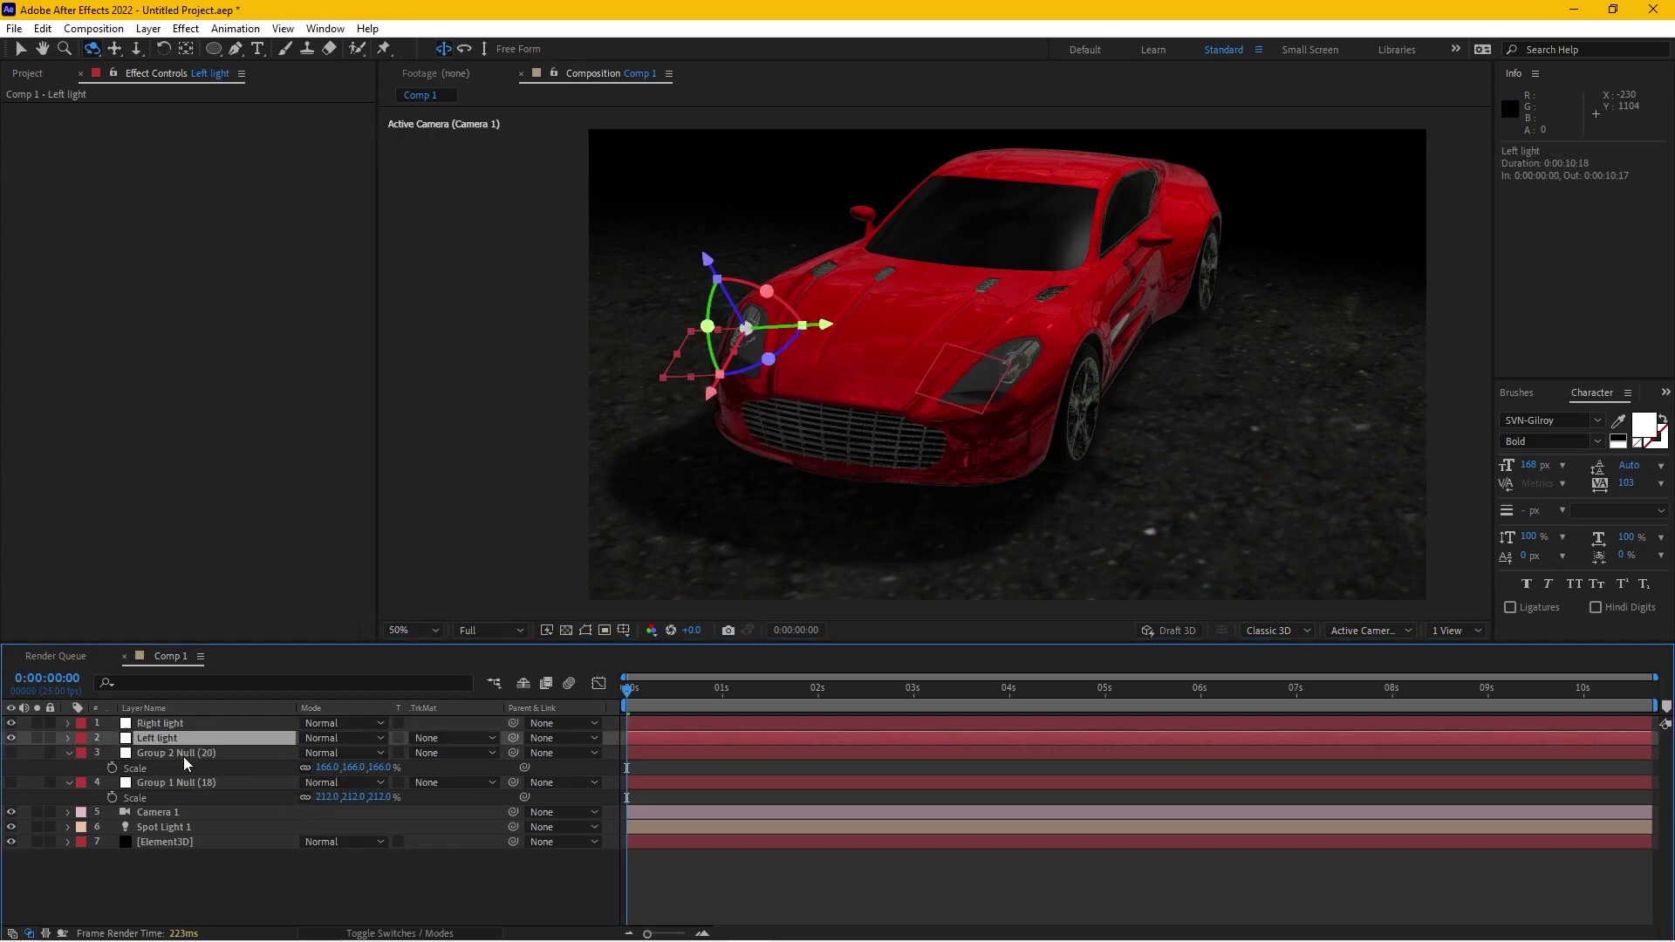
# Create a new Point light layer named B via Layer > New > Light
pyautogui.click(149, 28)
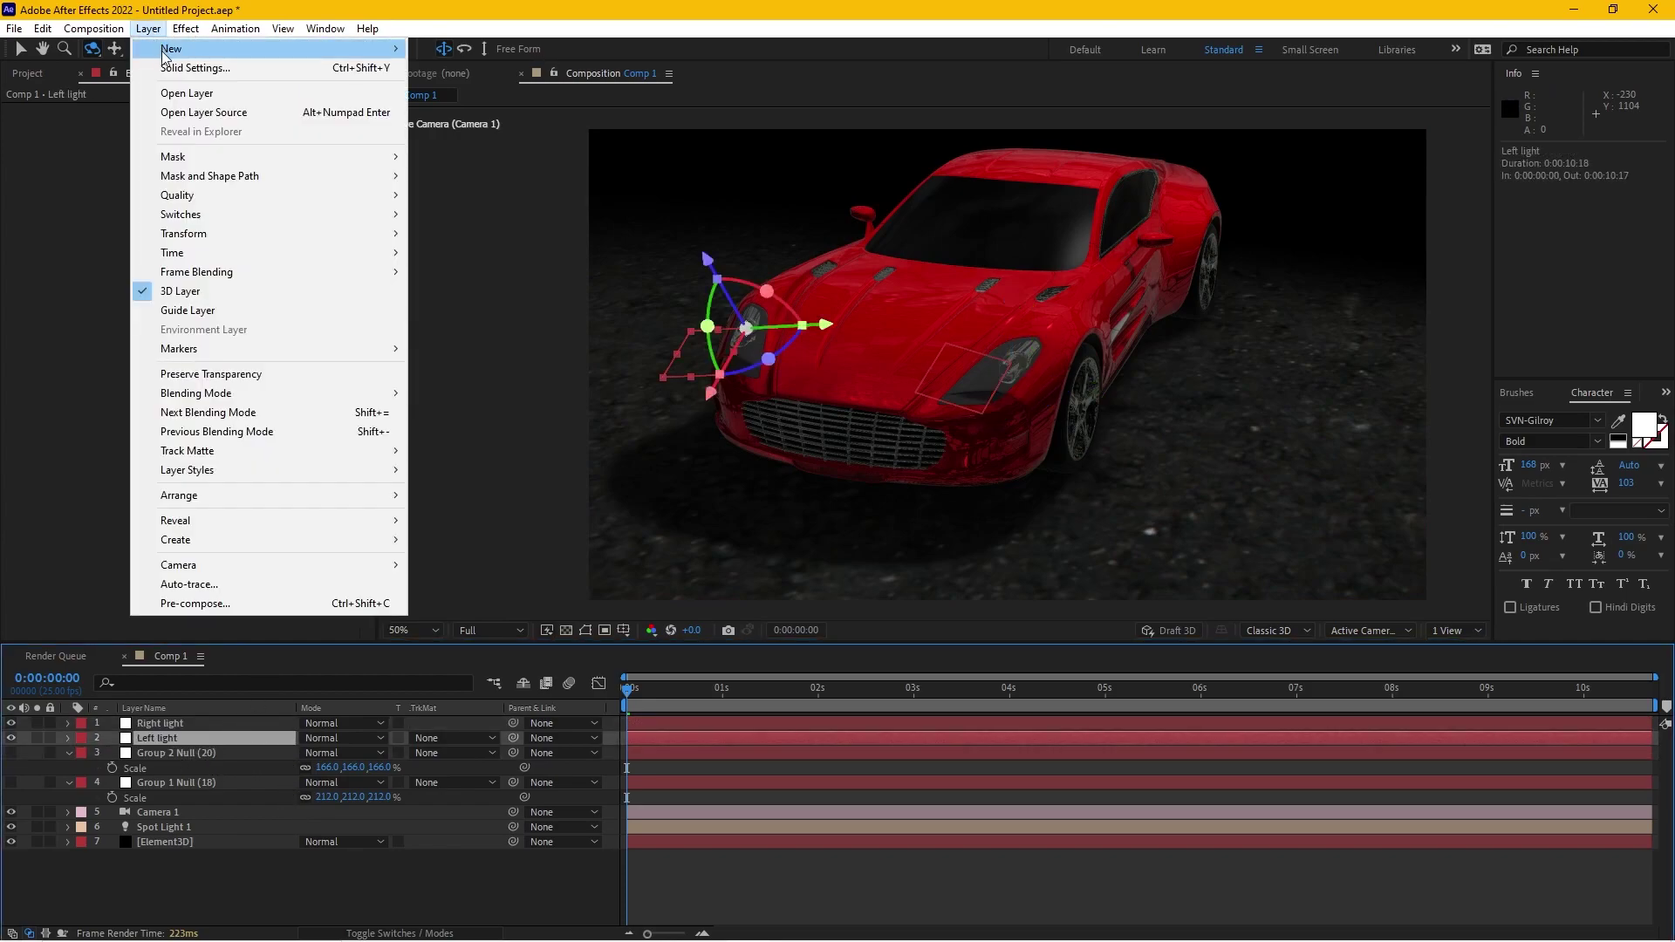
pyautogui.moveTo(175, 53)
pyautogui.click(463, 89)
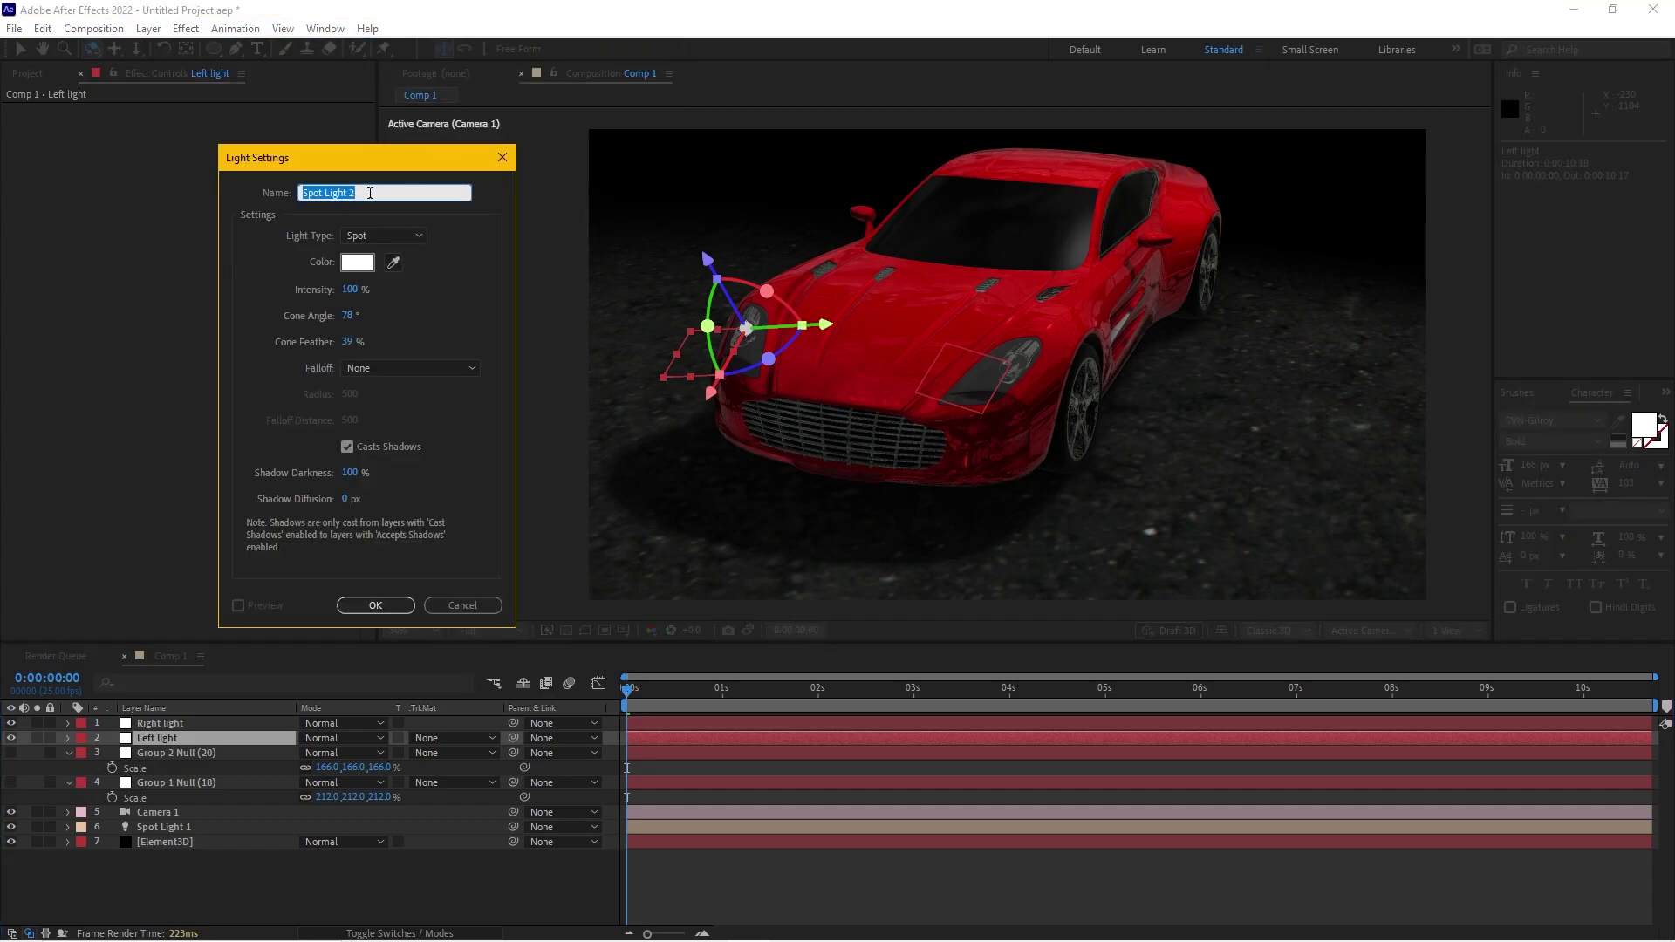
pyautogui.click(382, 236)
pyautogui.click(382, 295)
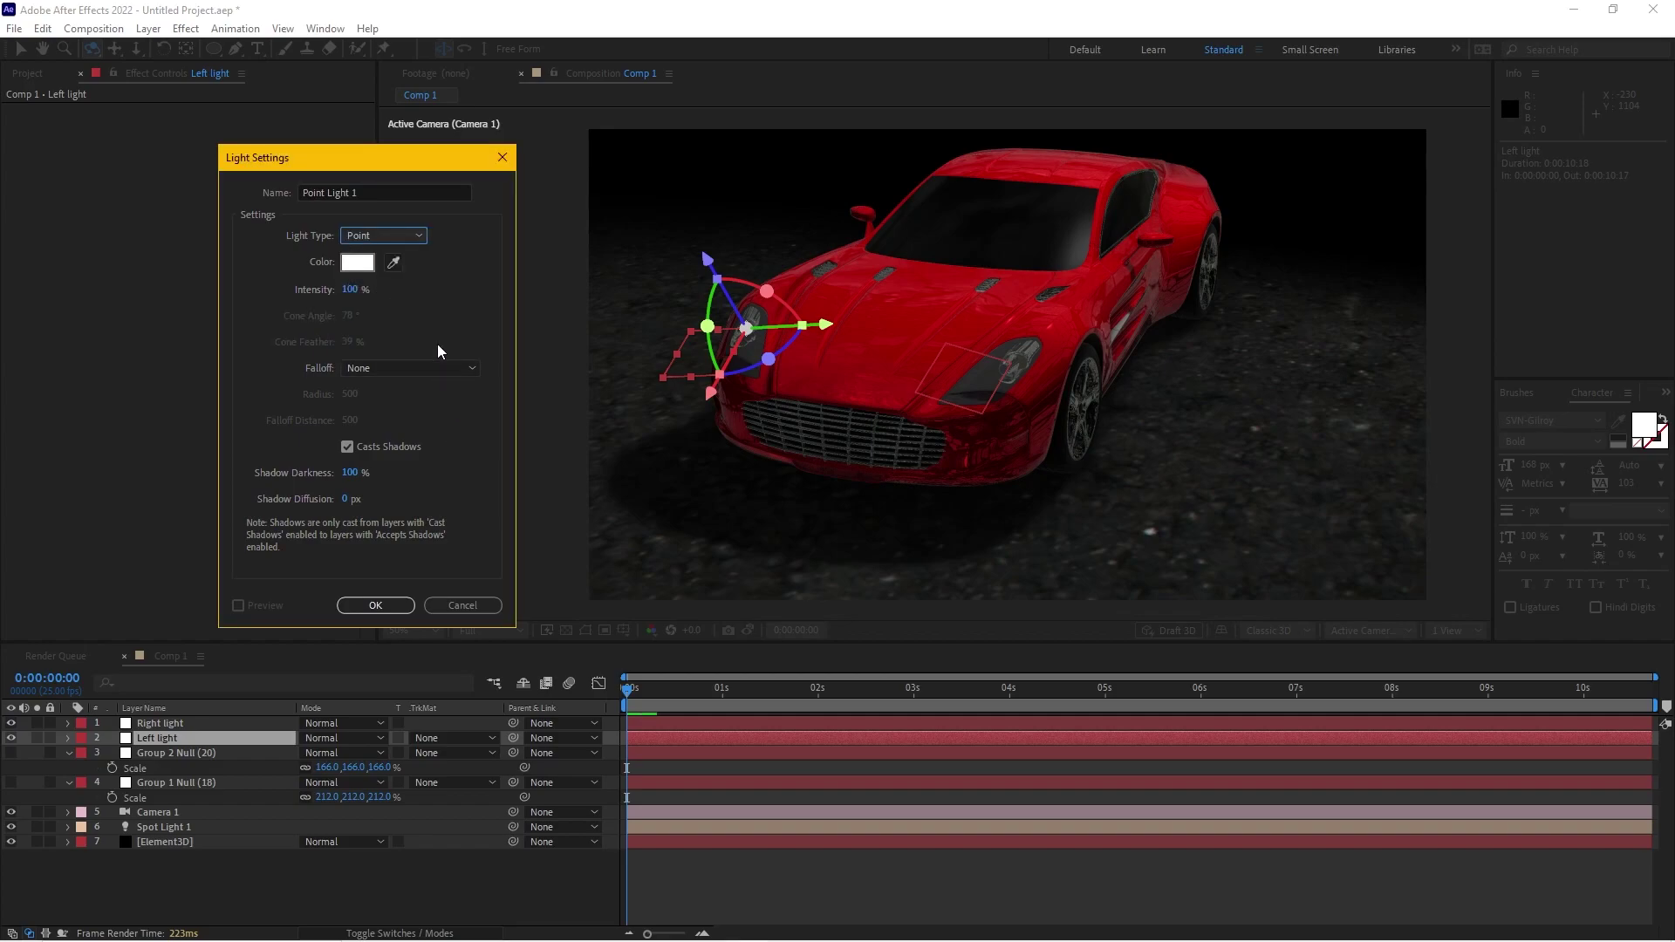
pyautogui.click(356, 194)
pyautogui.moveTo(356, 194); pyautogui.dragTo(150, 226)
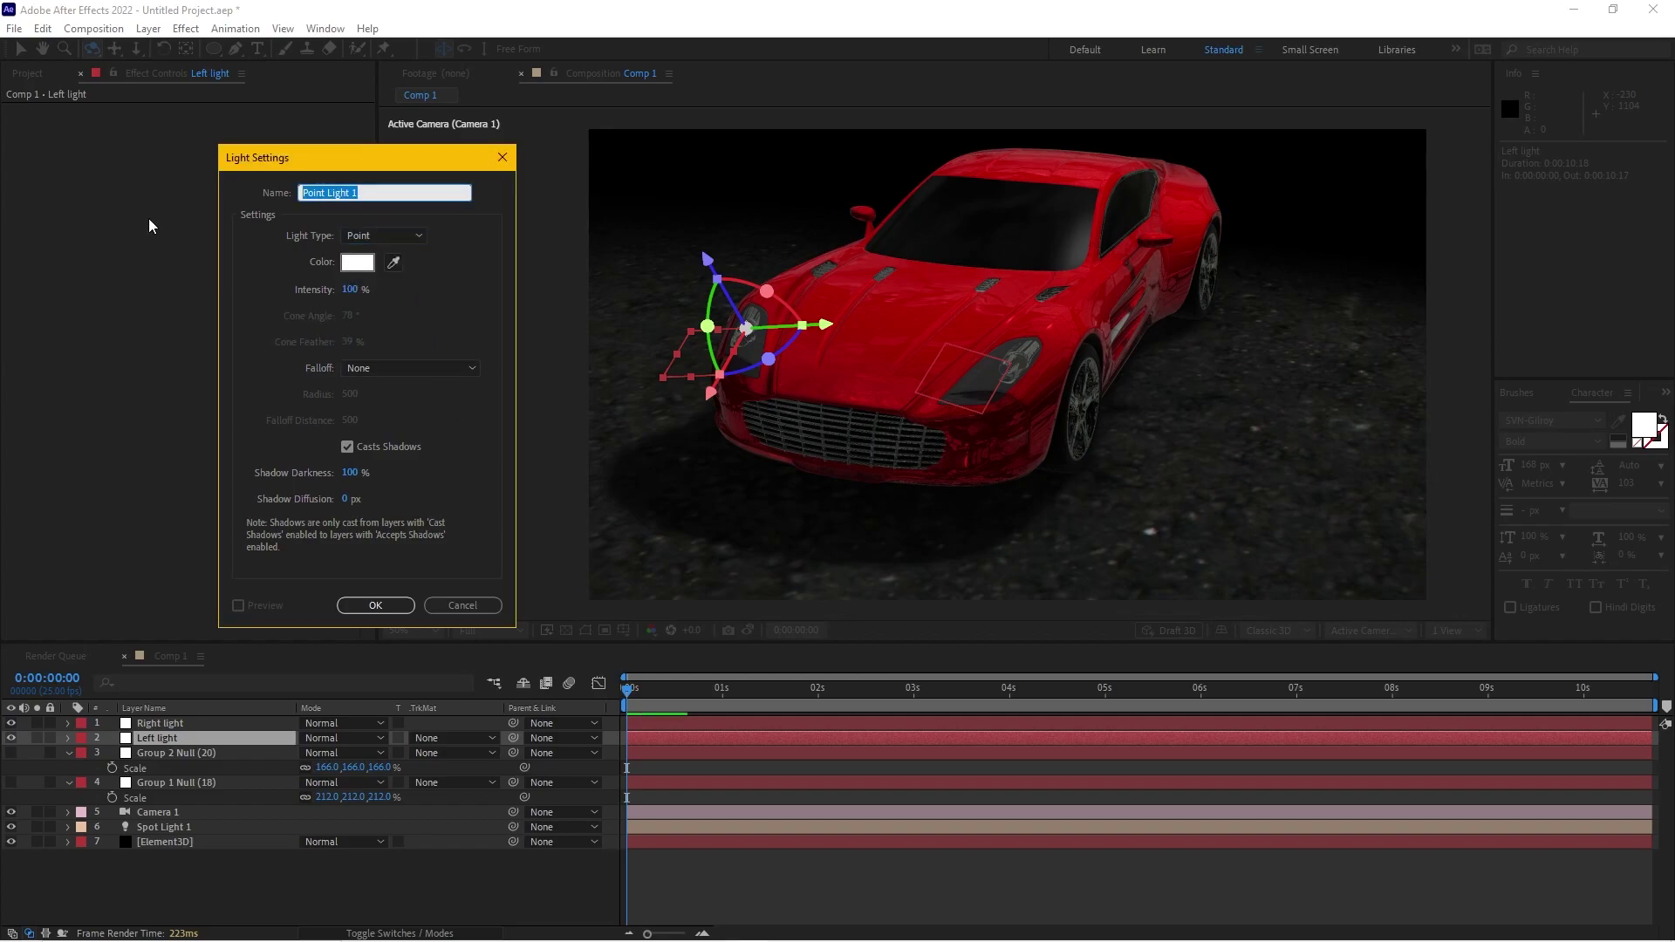
pyautogui.write('B')
pyautogui.click(375, 605)
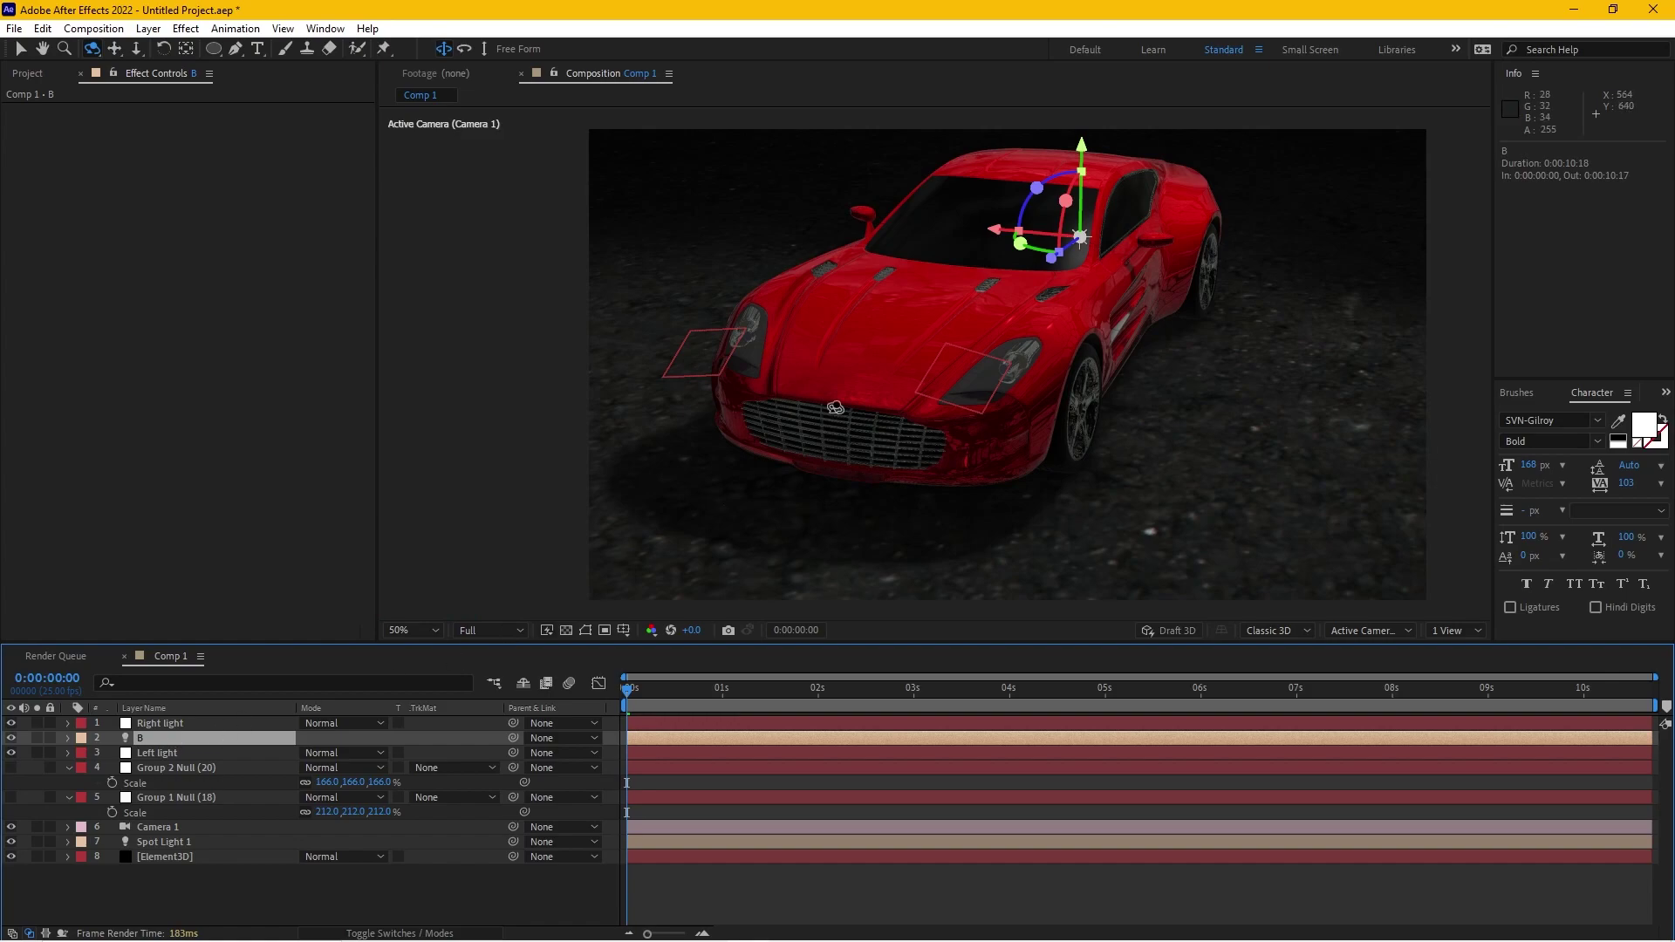
# Copy the Left light's Position and paste it onto light B
pyautogui.press('v')
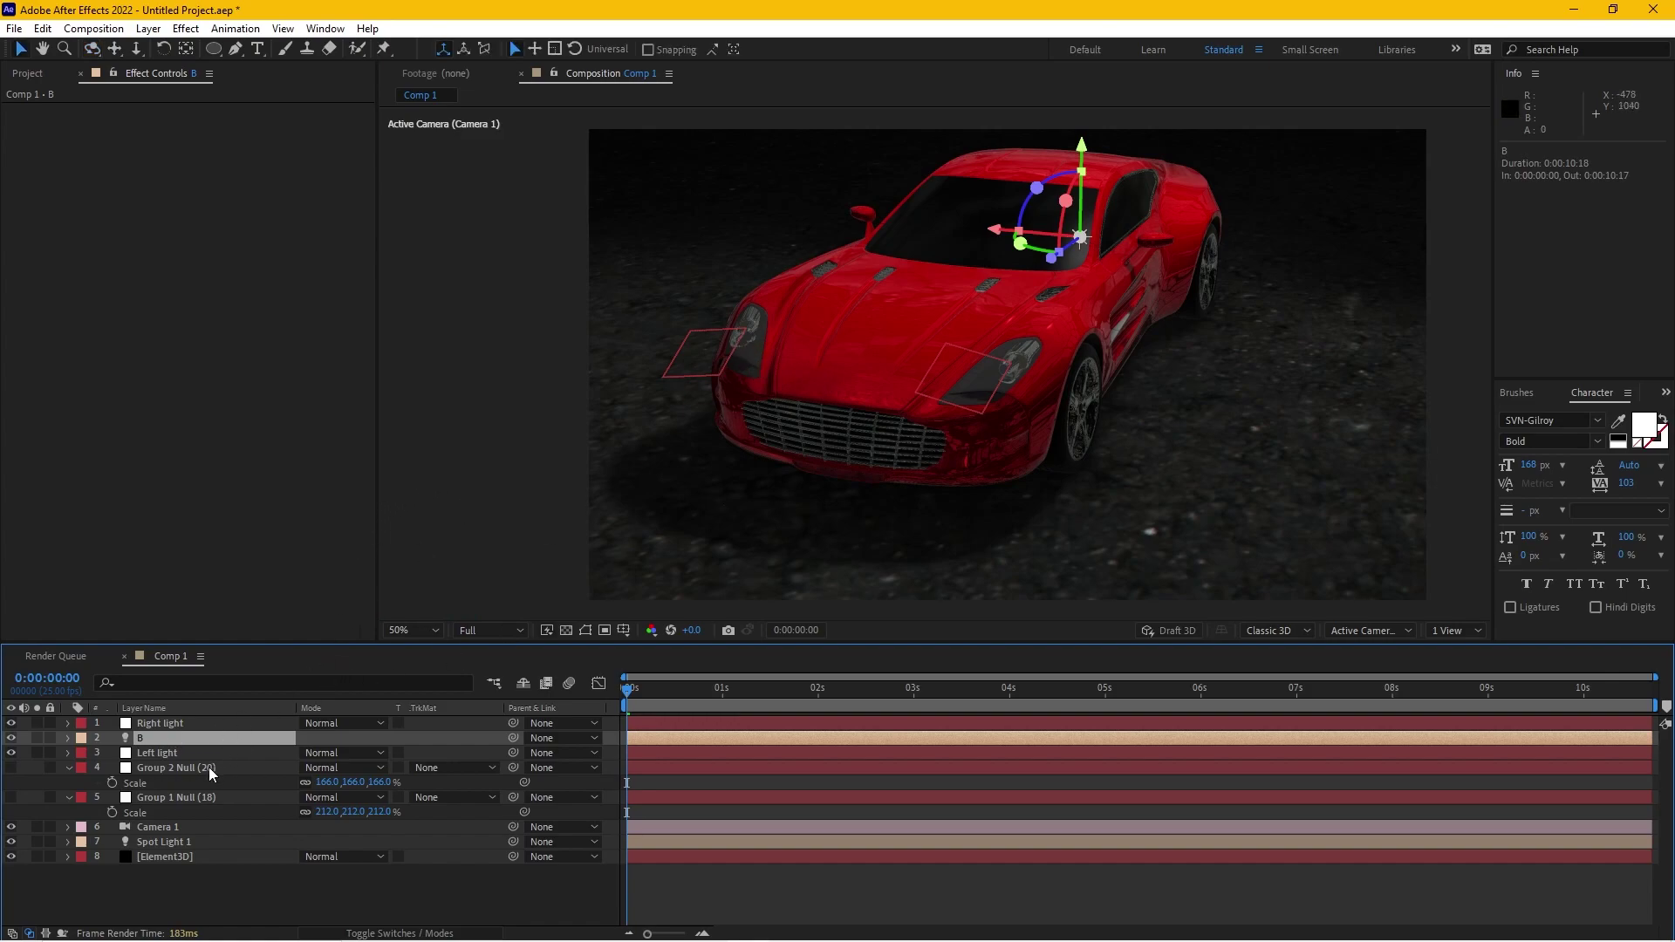
pyautogui.click(181, 750)
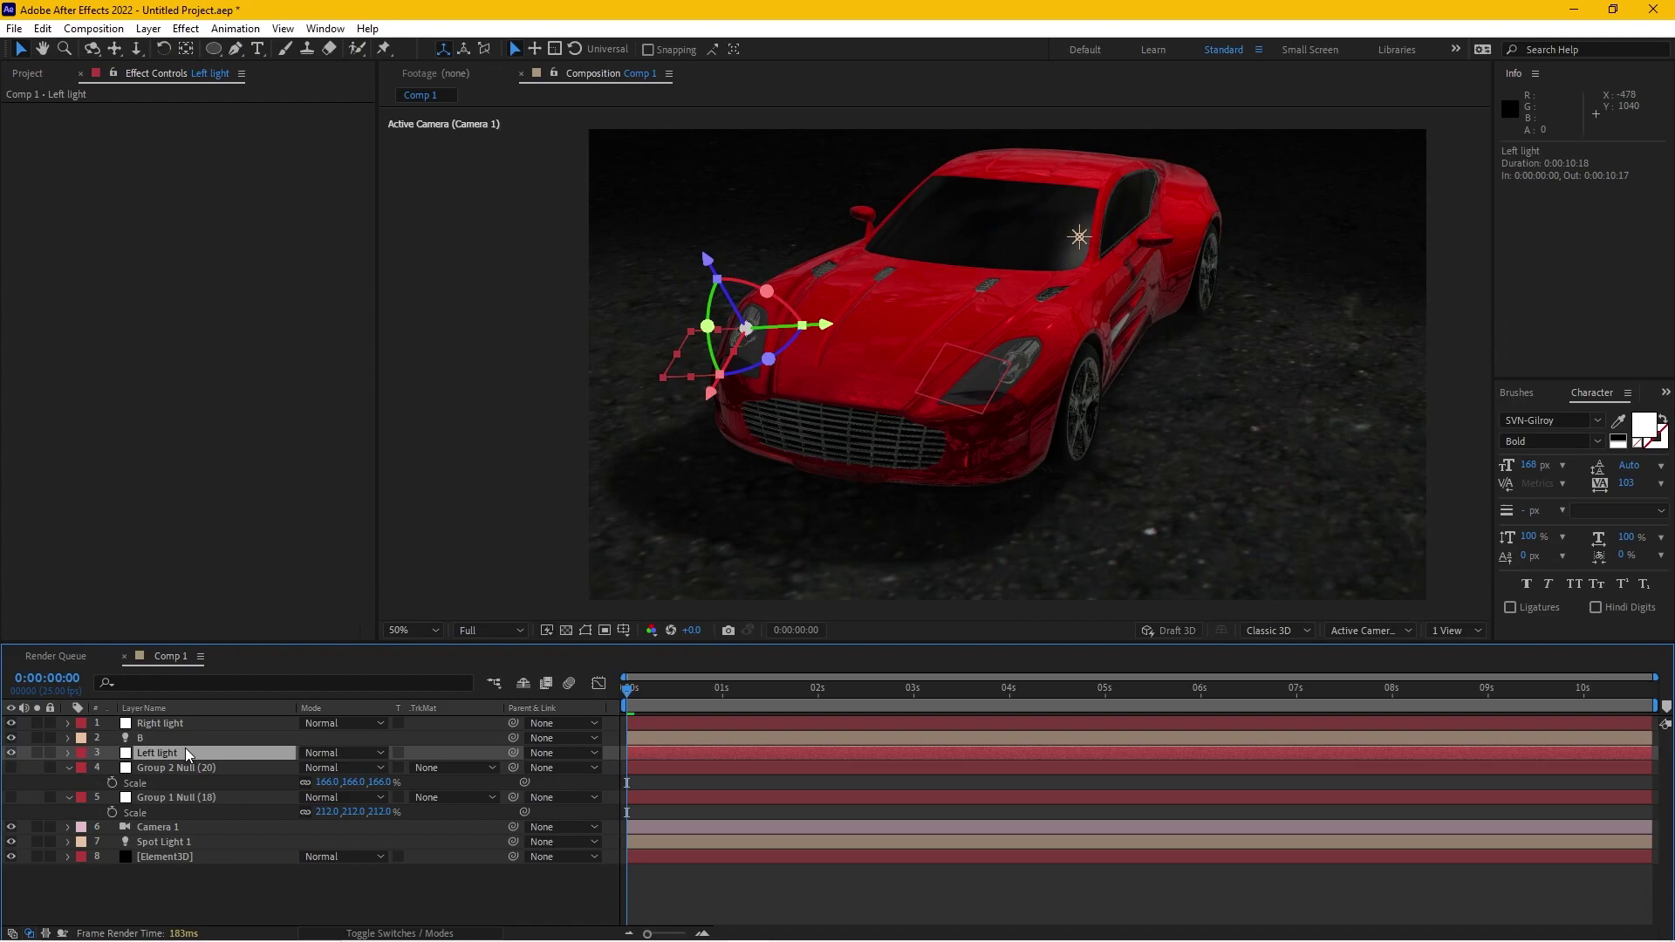
pyautogui.press('p')
pyautogui.click(150, 766)
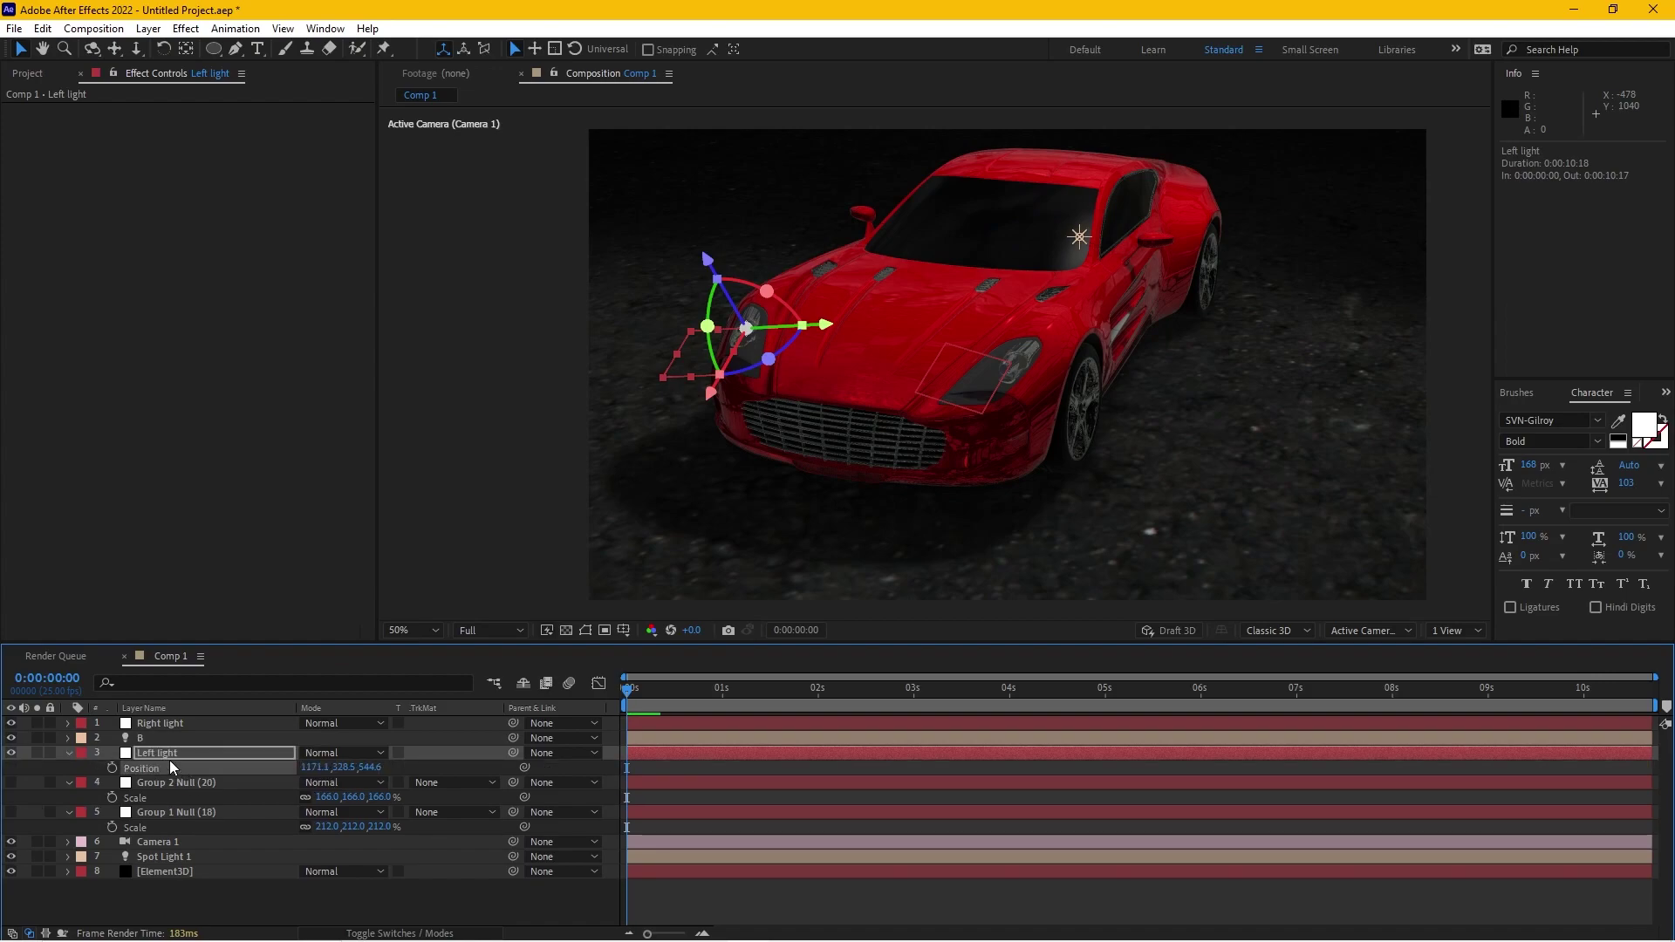
pyautogui.click(164, 738)
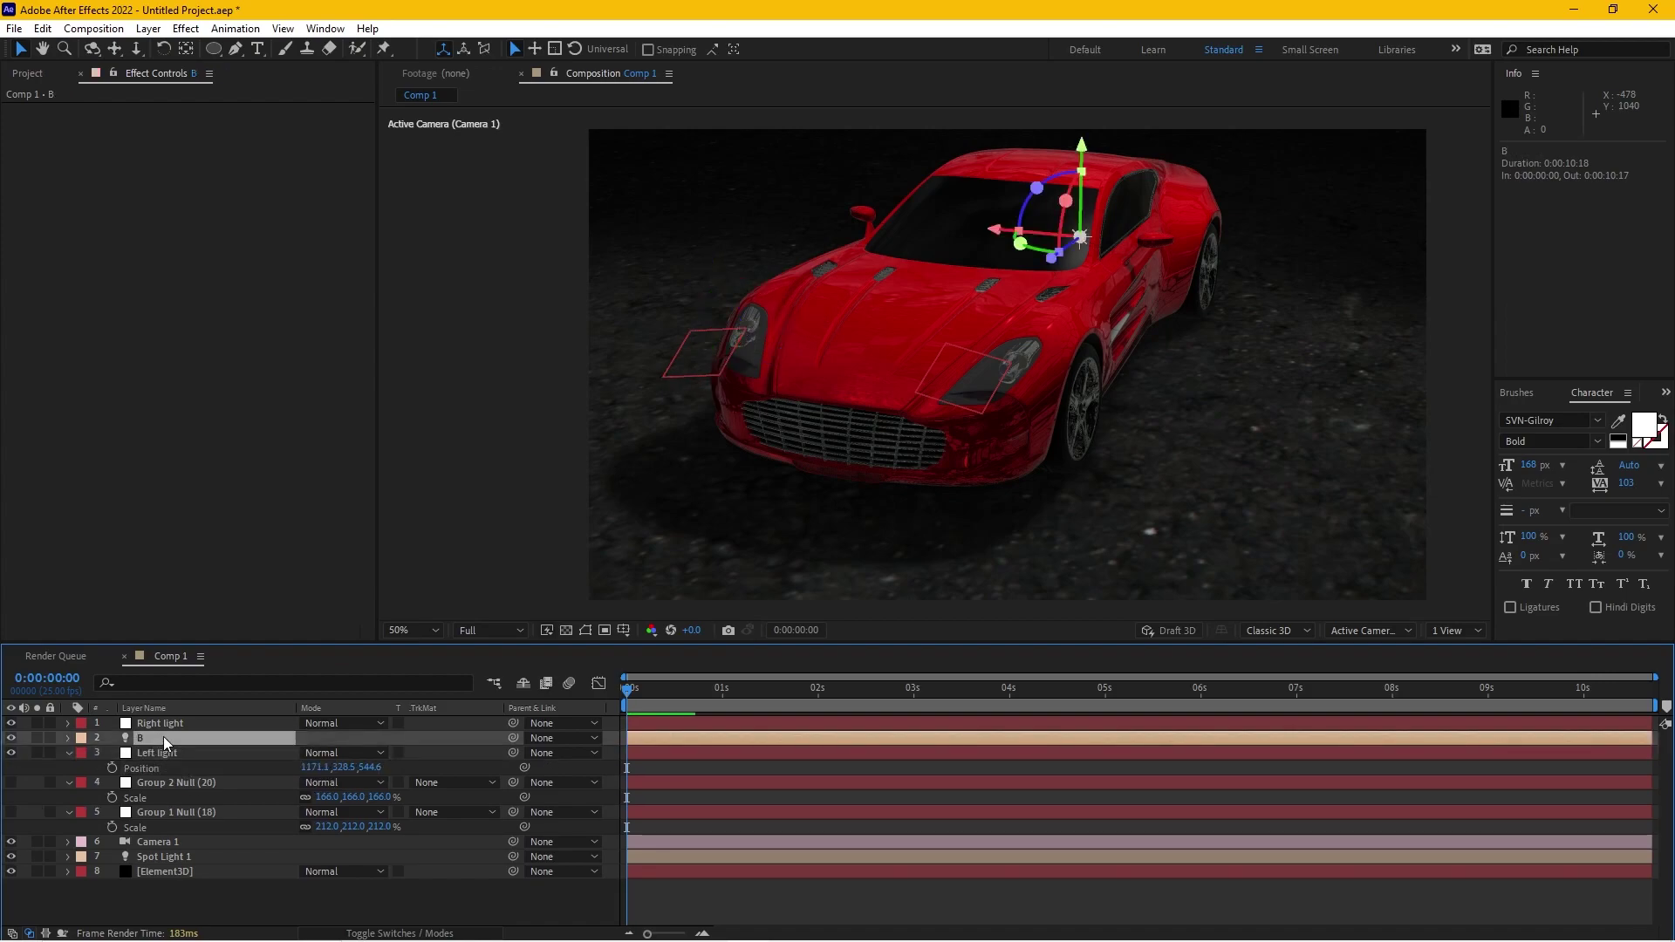
pyautogui.press('p')
pyautogui.click(147, 756)
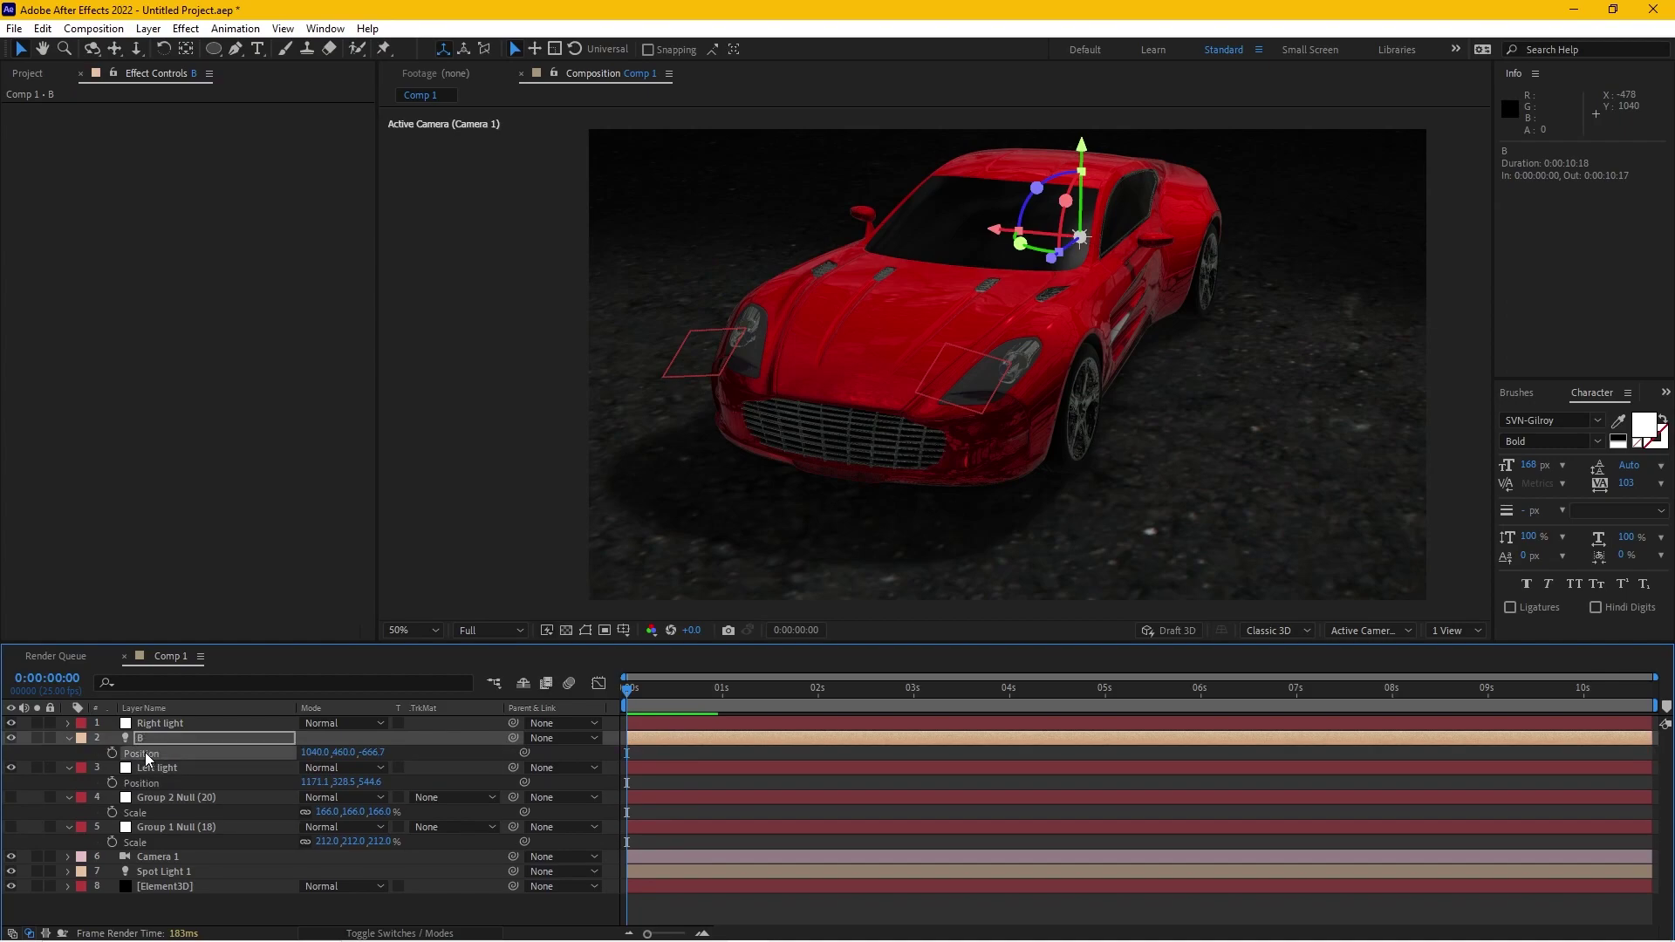
pyautogui.hotkey('ctrl', 'v')
pyautogui.press('.')
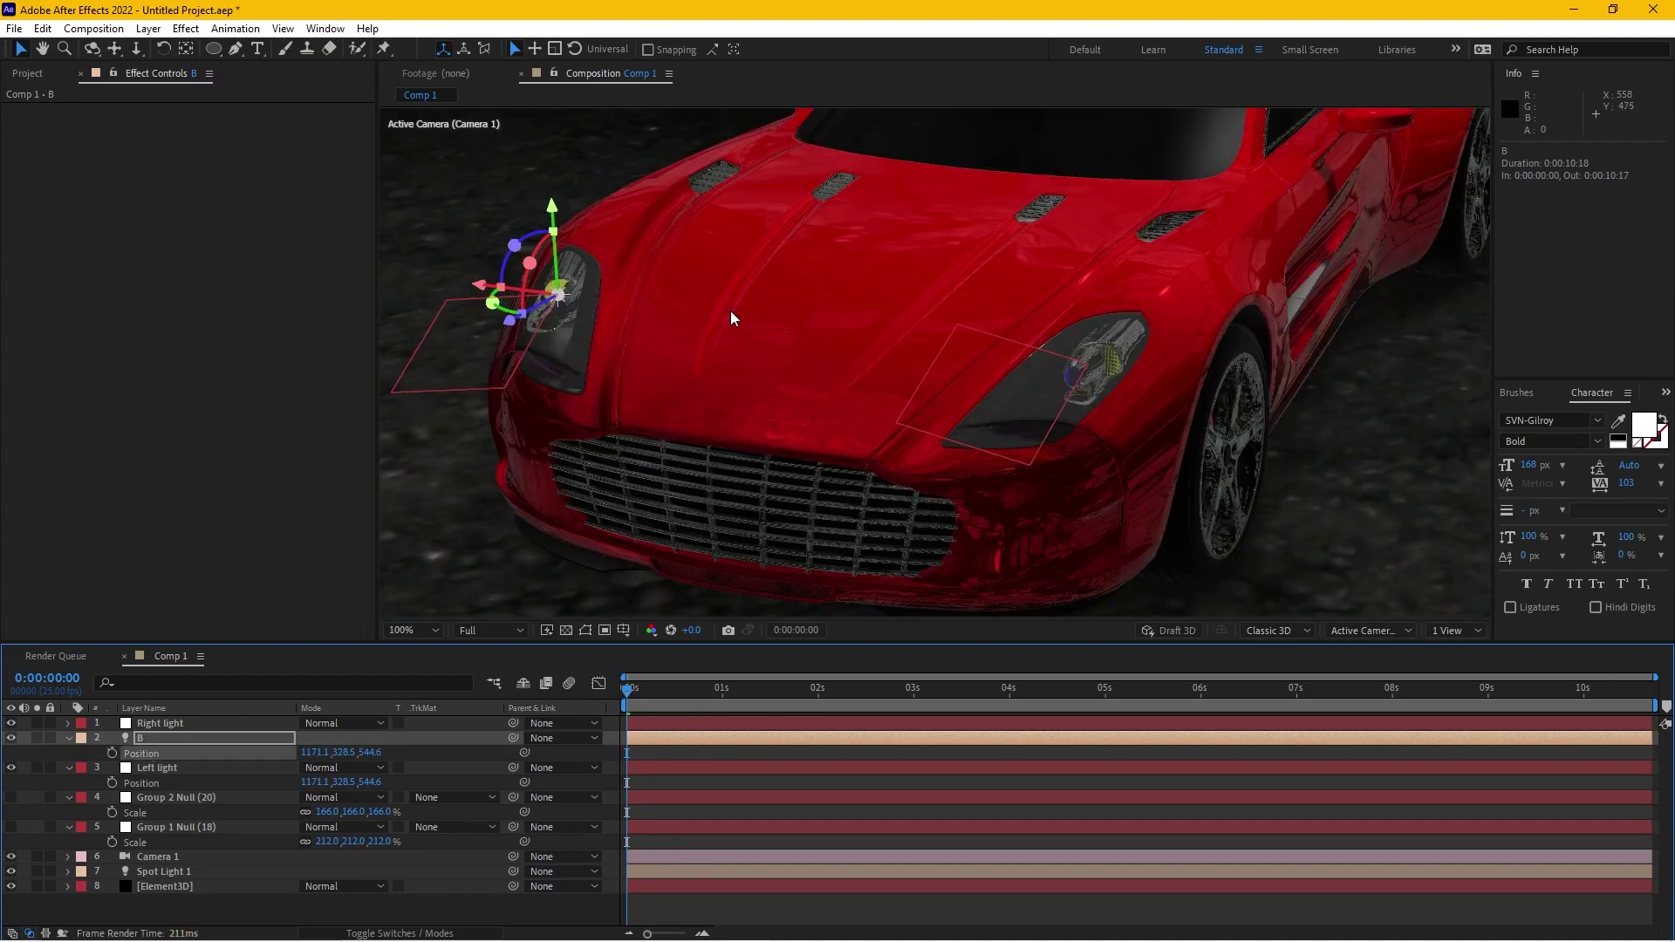
pyautogui.press(',')
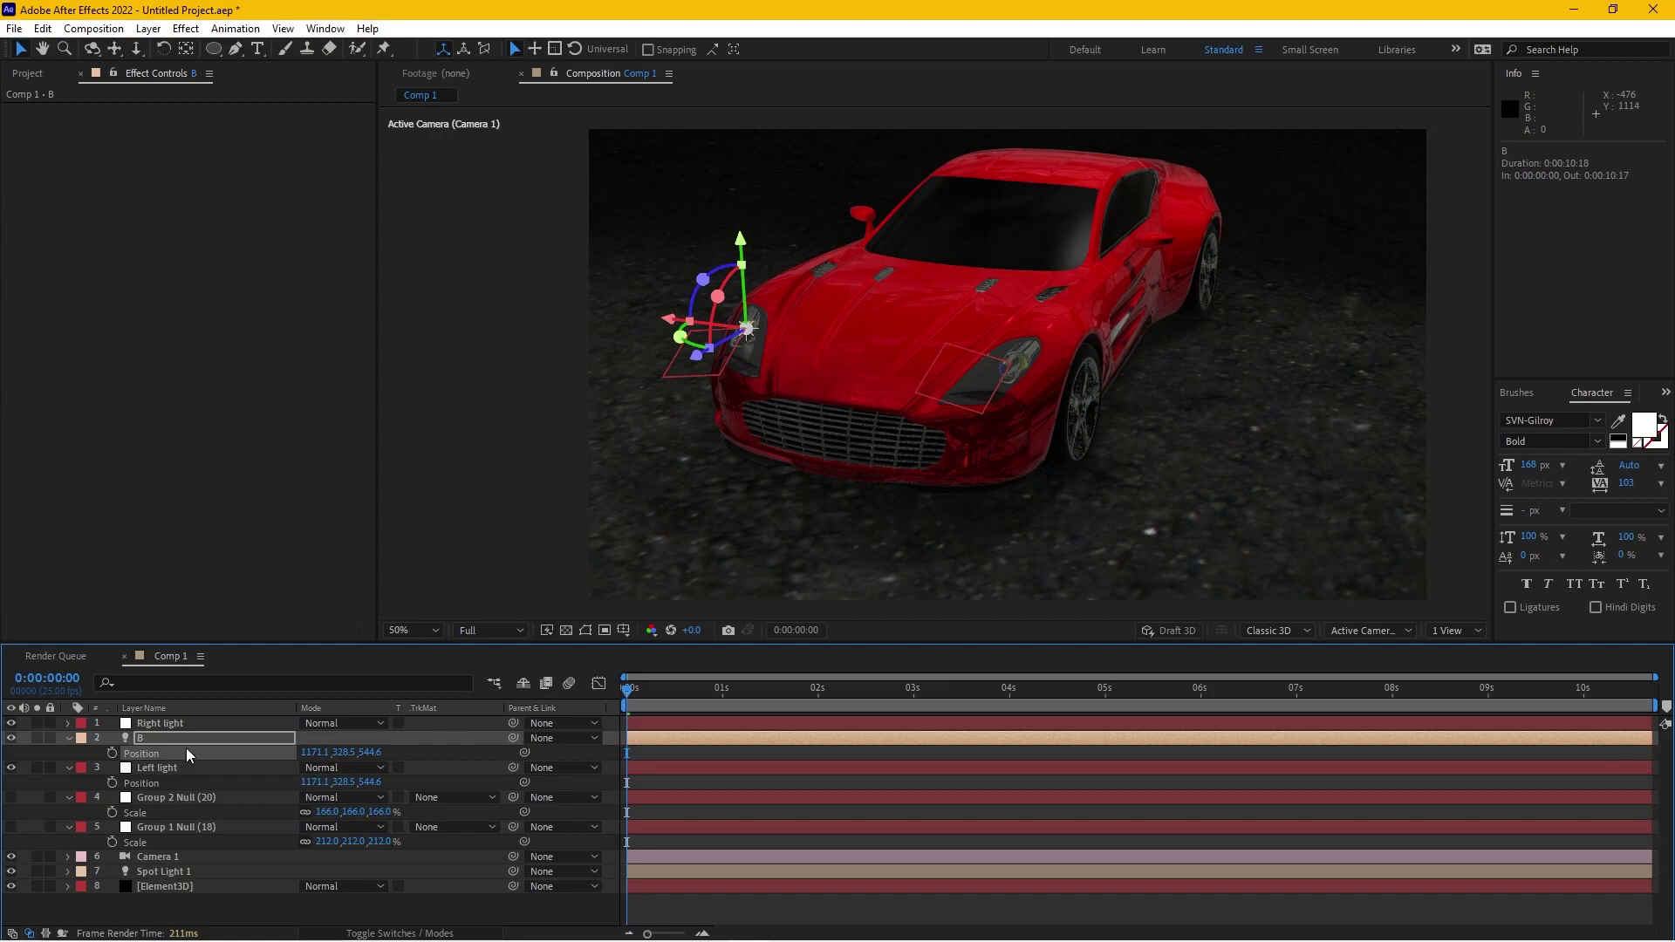
# Set light B's intensity to 0% in Light Settings
pyautogui.click(193, 743)
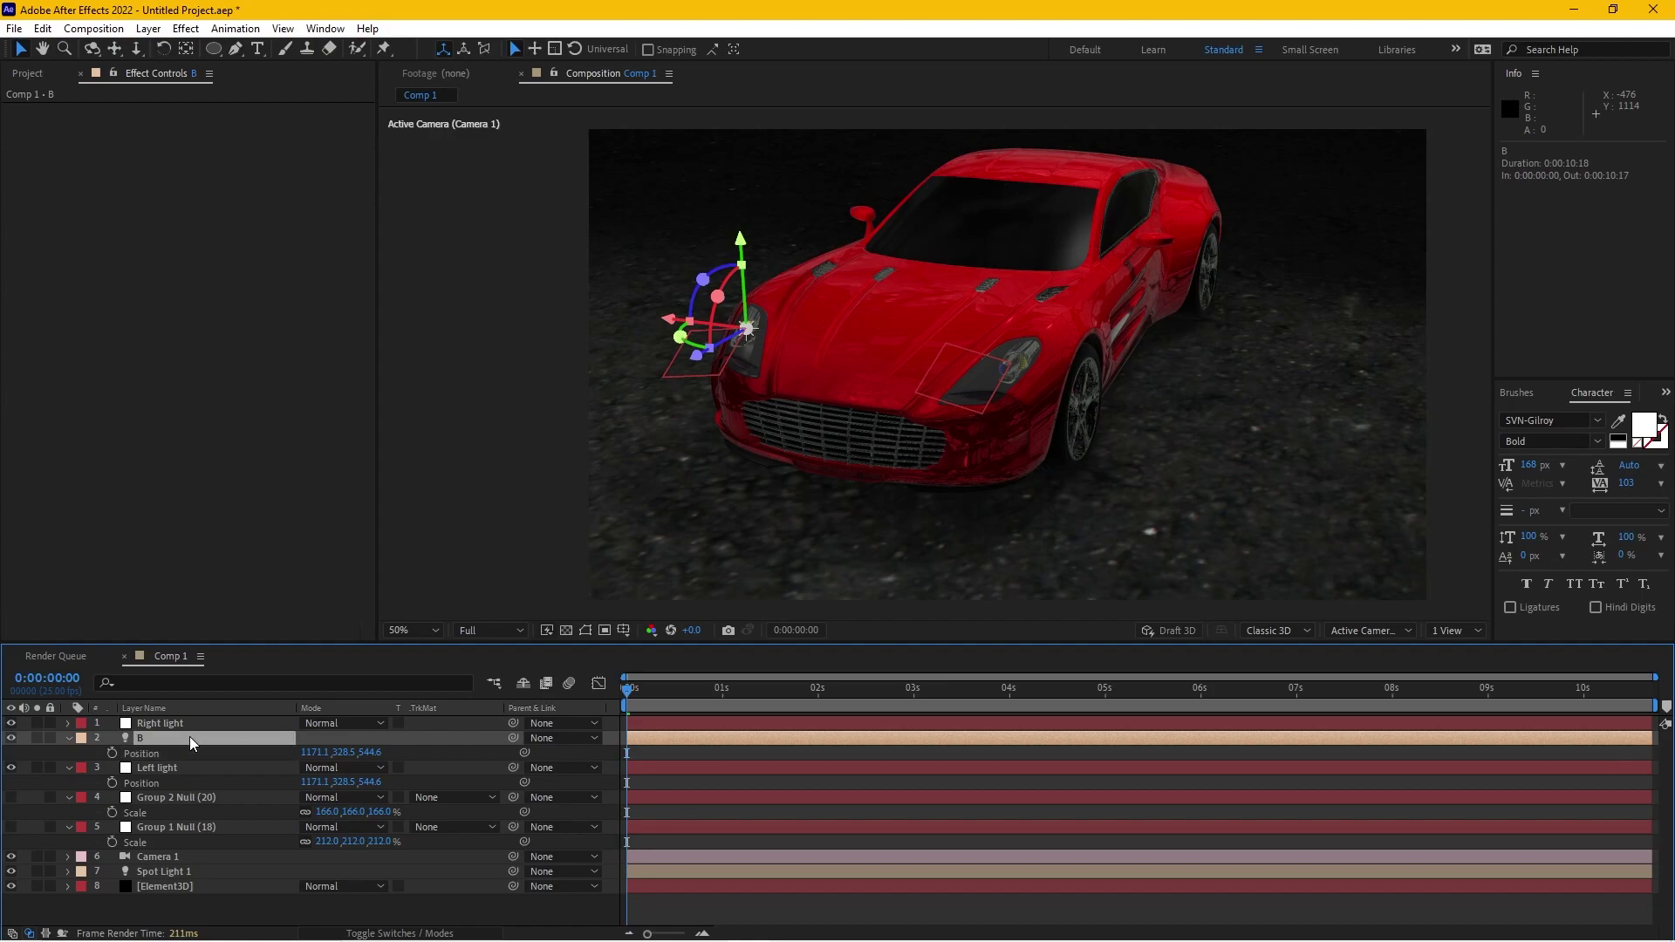
pyautogui.click(148, 29)
pyautogui.click(170, 68)
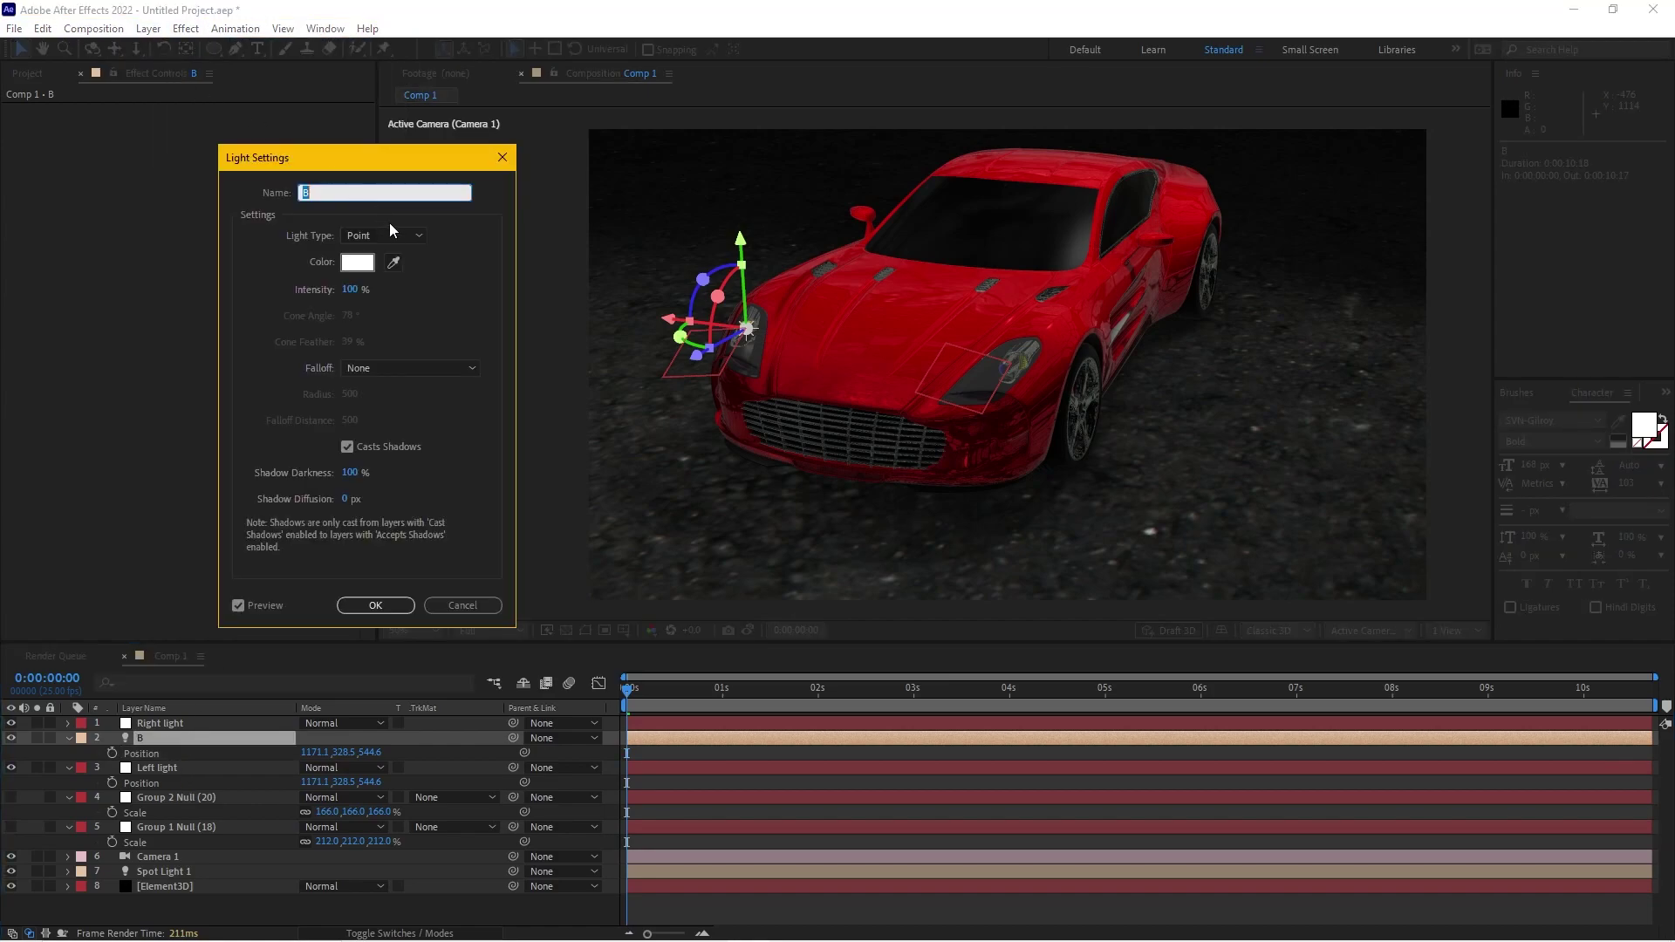
pyautogui.doubleClick(355, 289)
pyautogui.write('0')
pyautogui.click(438, 299)
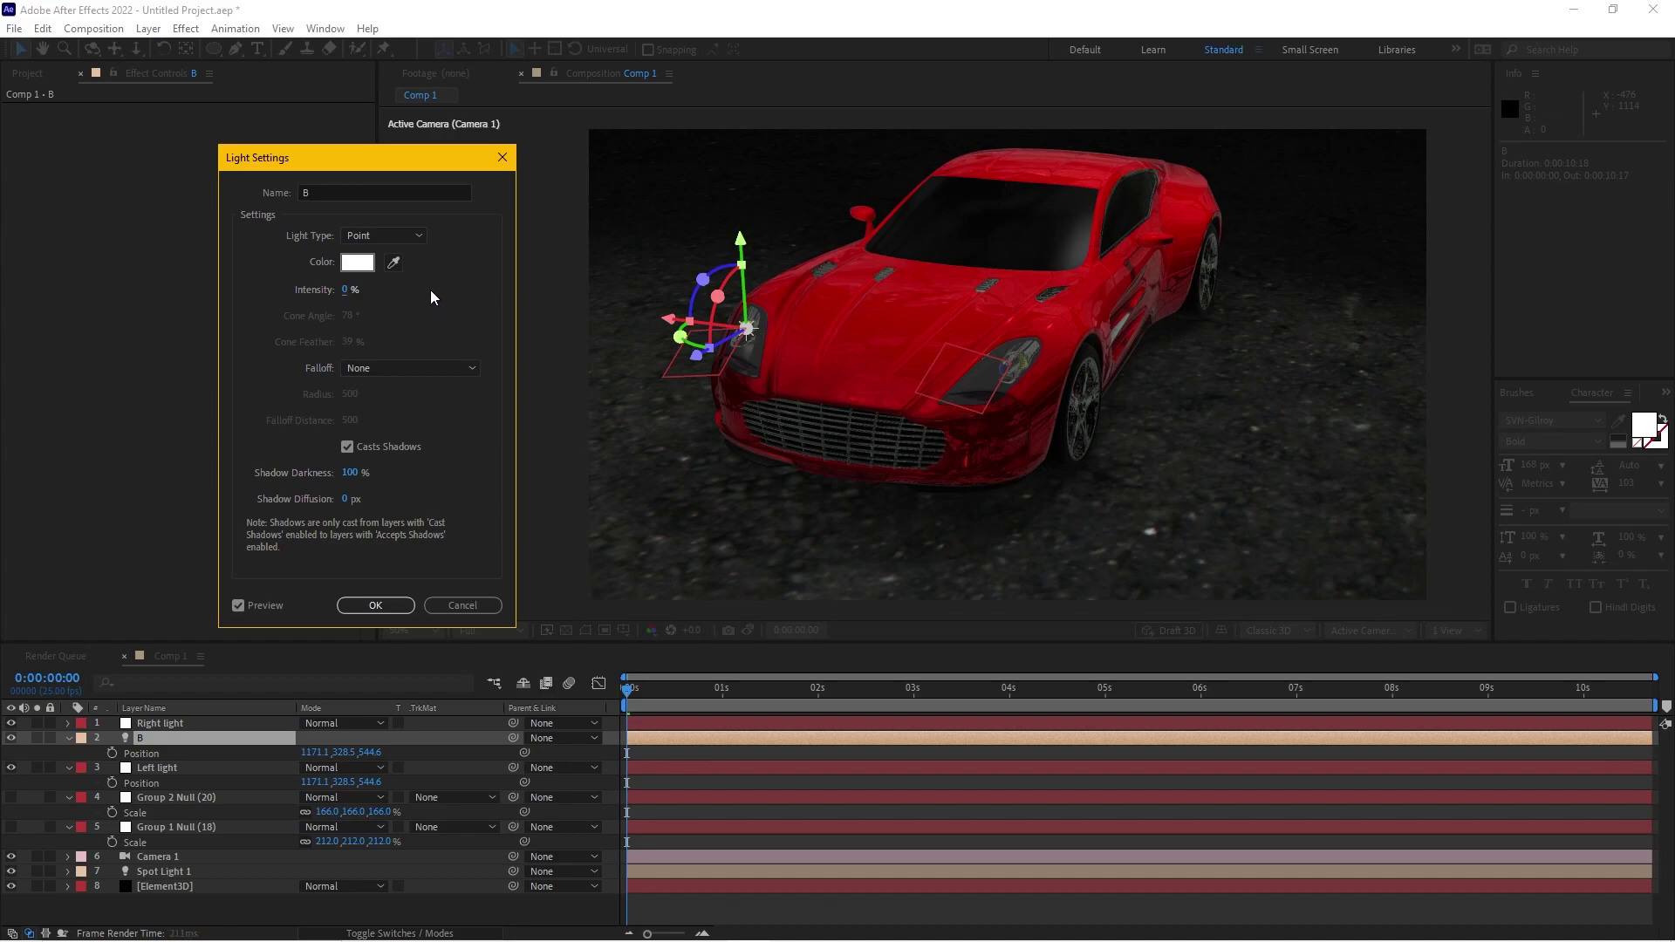
pyautogui.click(389, 609)
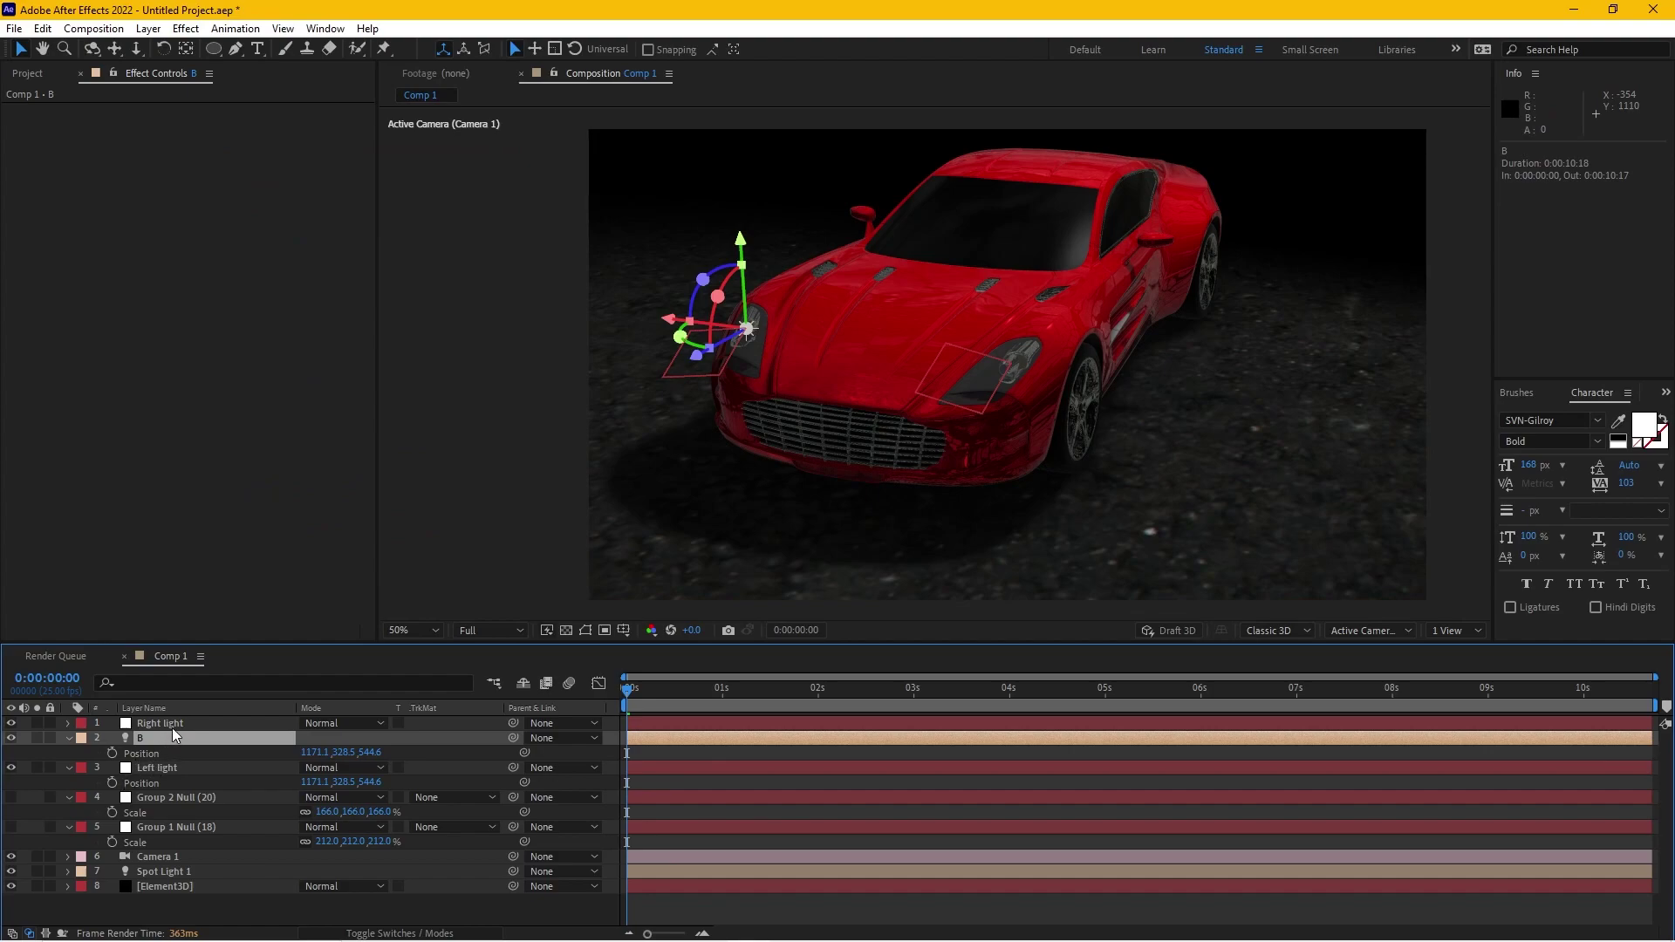
# Duplicate B as B 2 and paste the Right light's Position onto it
pyautogui.hotkey('ctrl', 'd')
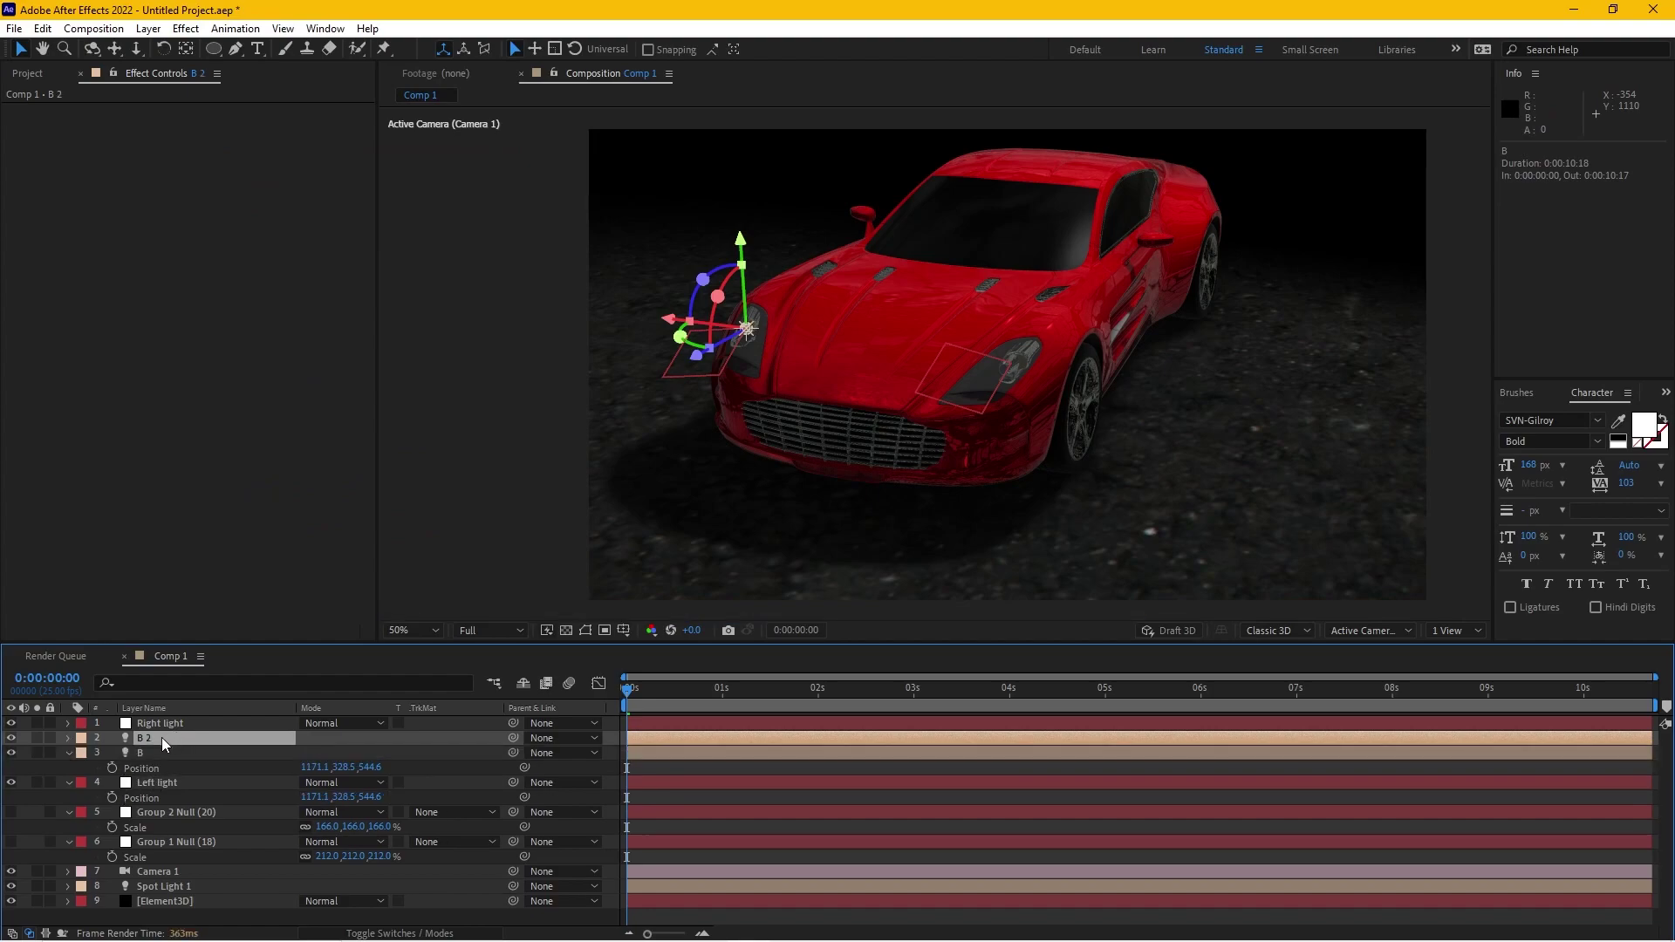
pyautogui.moveTo(160, 737); pyautogui.dragTo(181, 720)
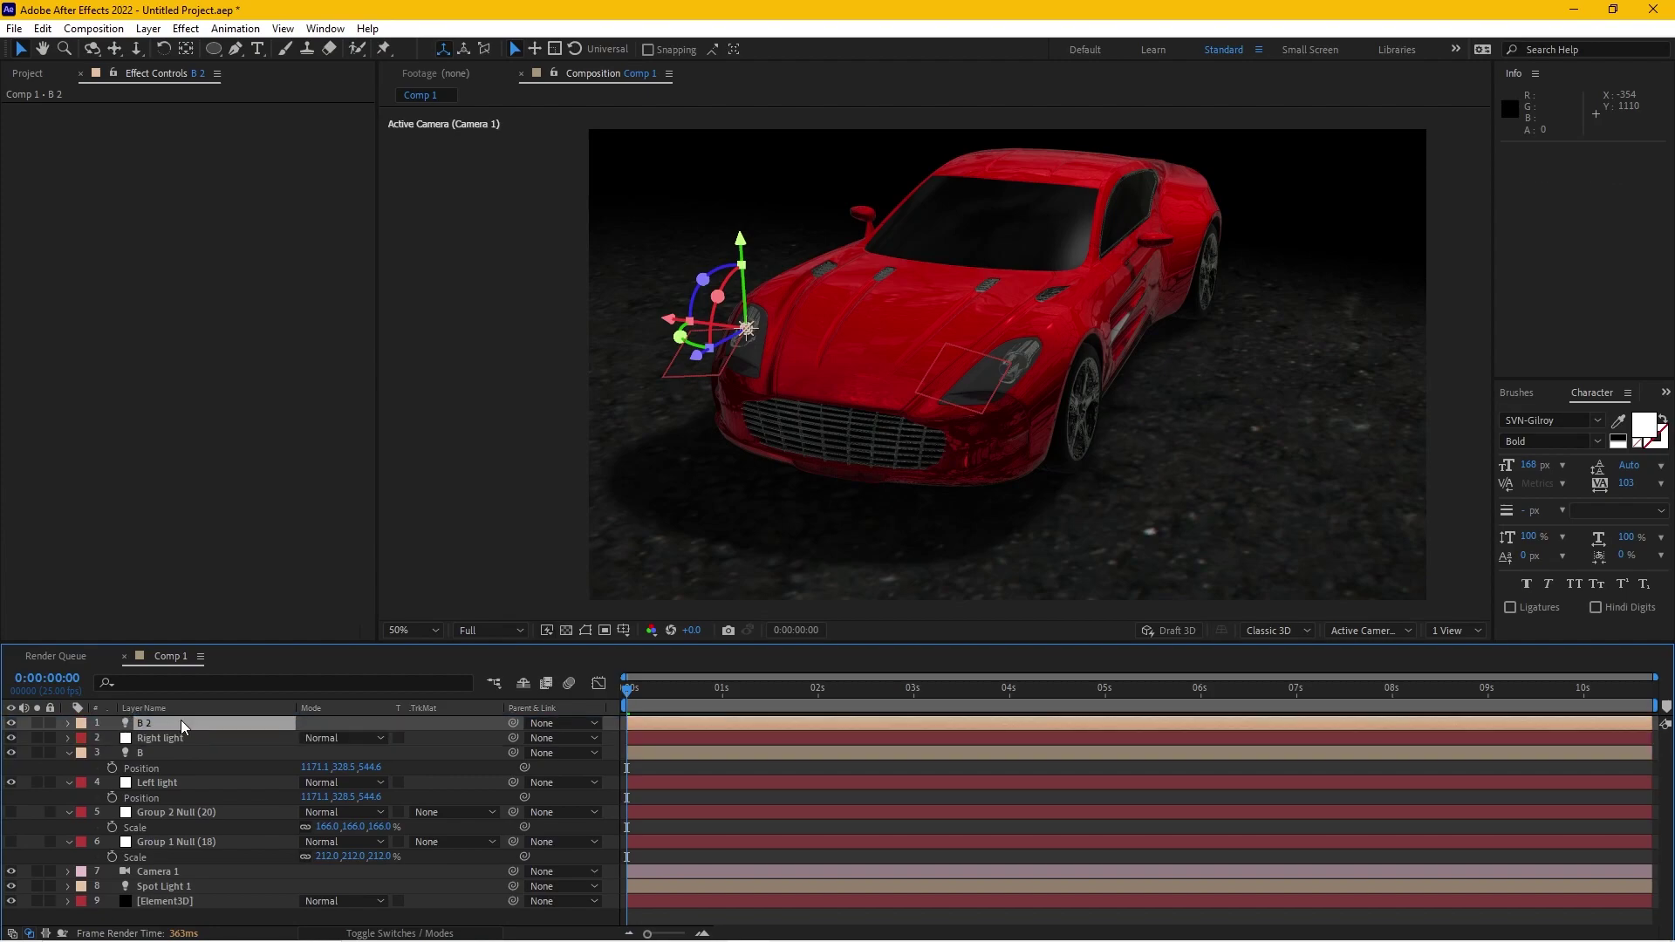
pyautogui.click(217, 739)
pyautogui.press('p')
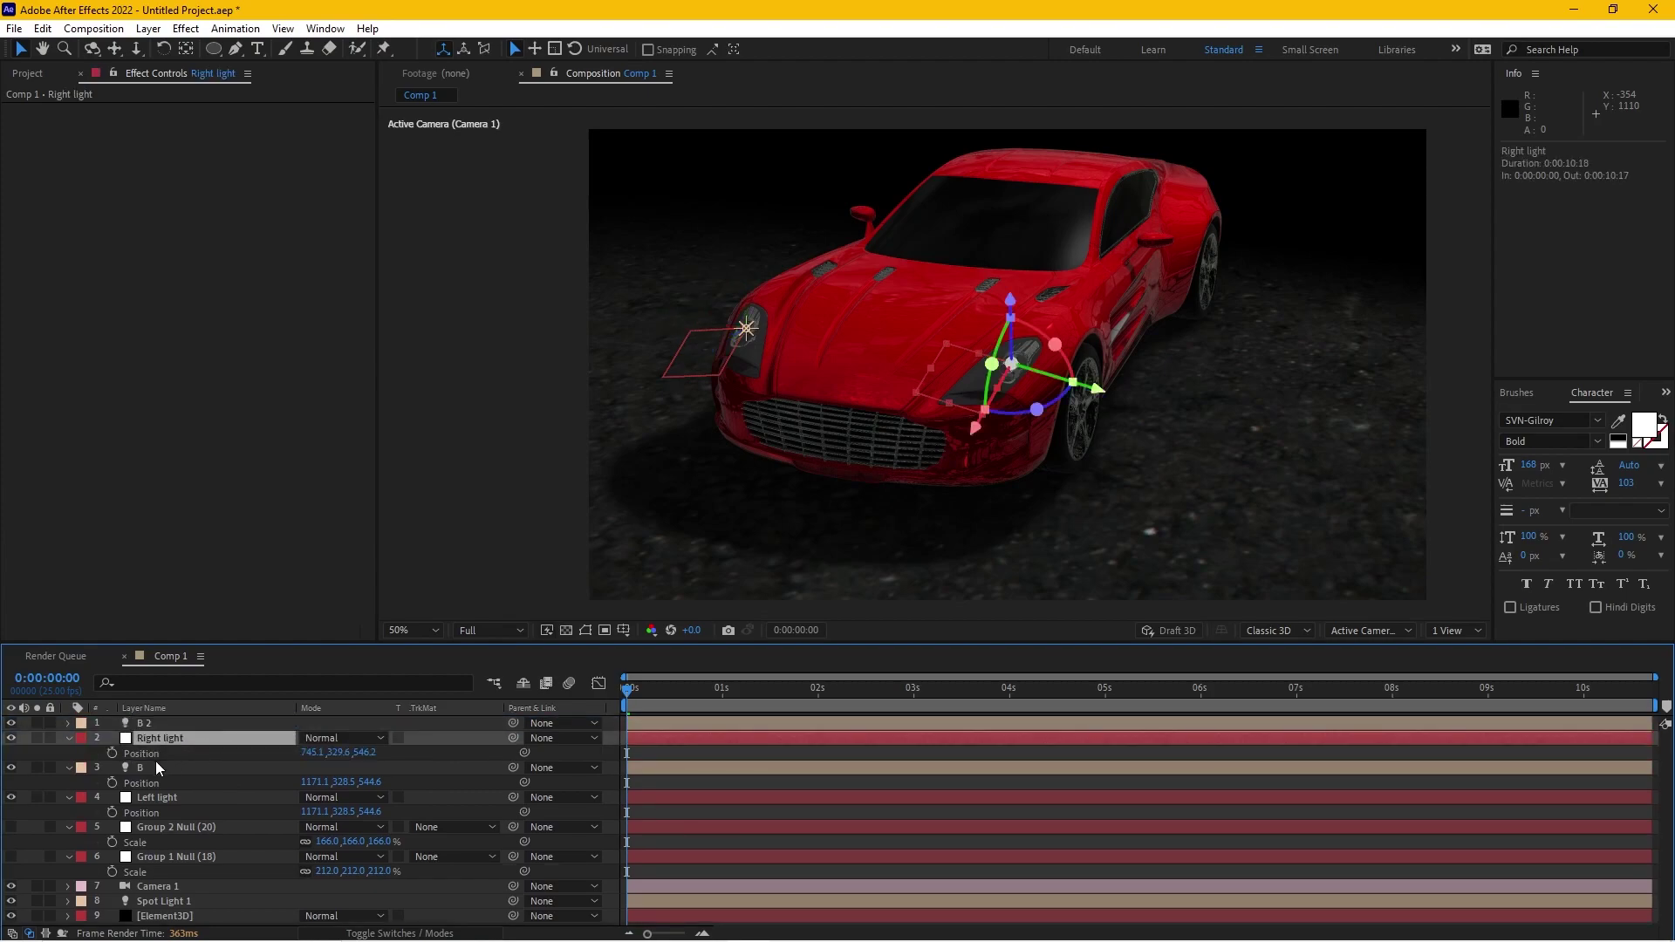
pyautogui.click(148, 753)
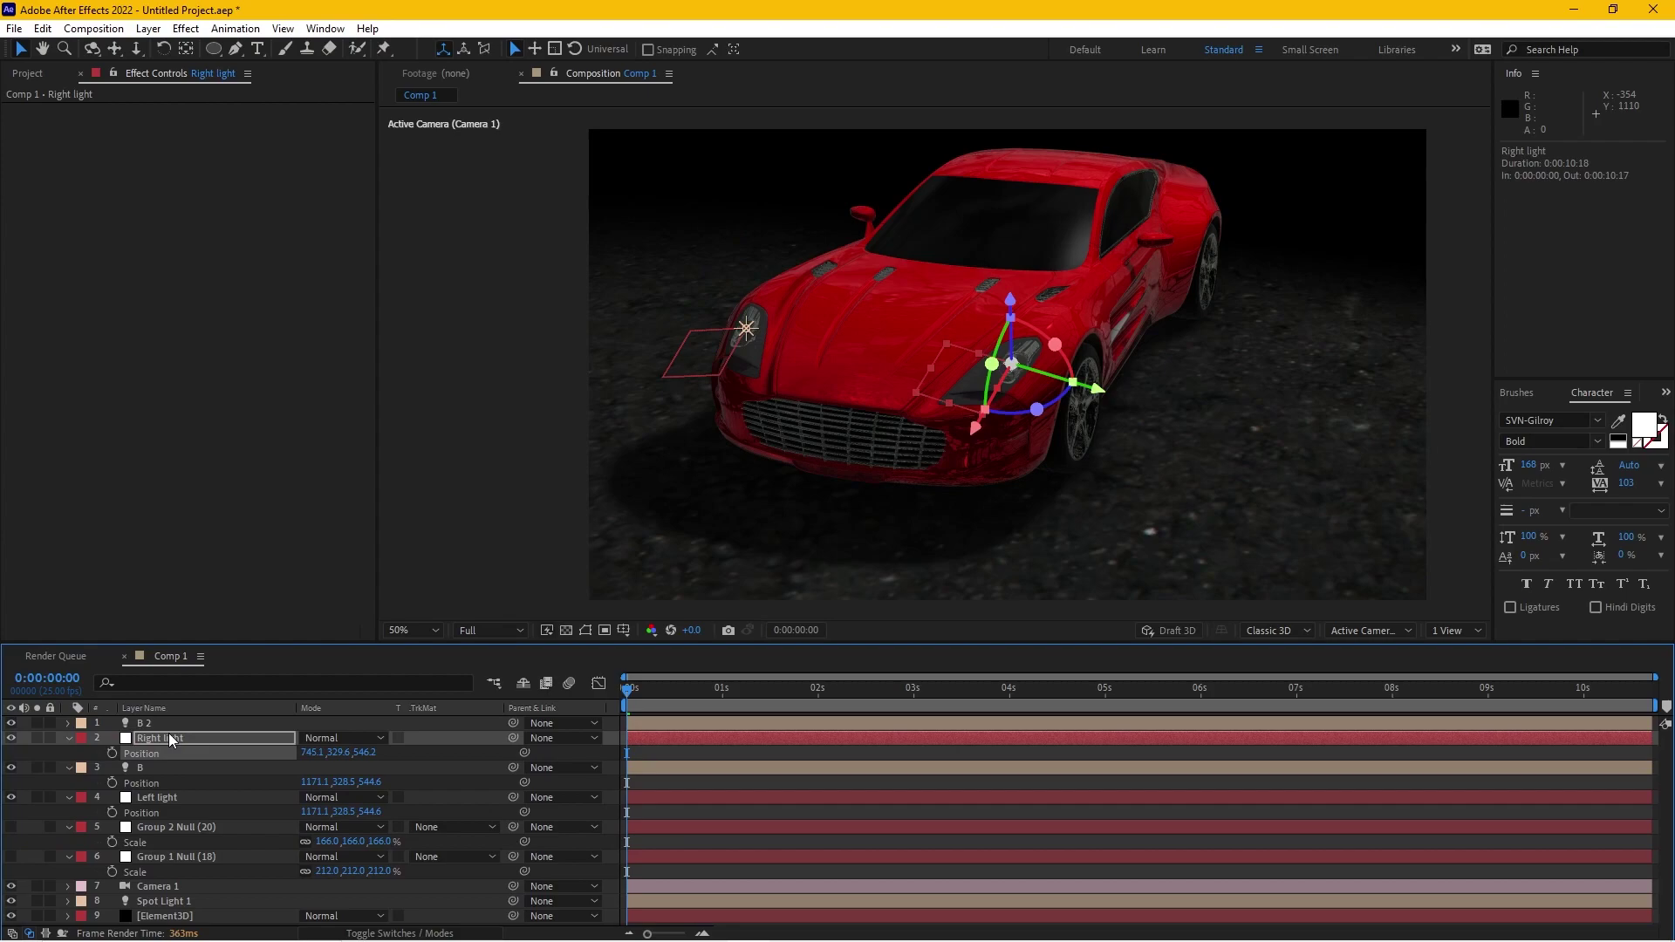
pyautogui.click(170, 725)
pyautogui.press('p')
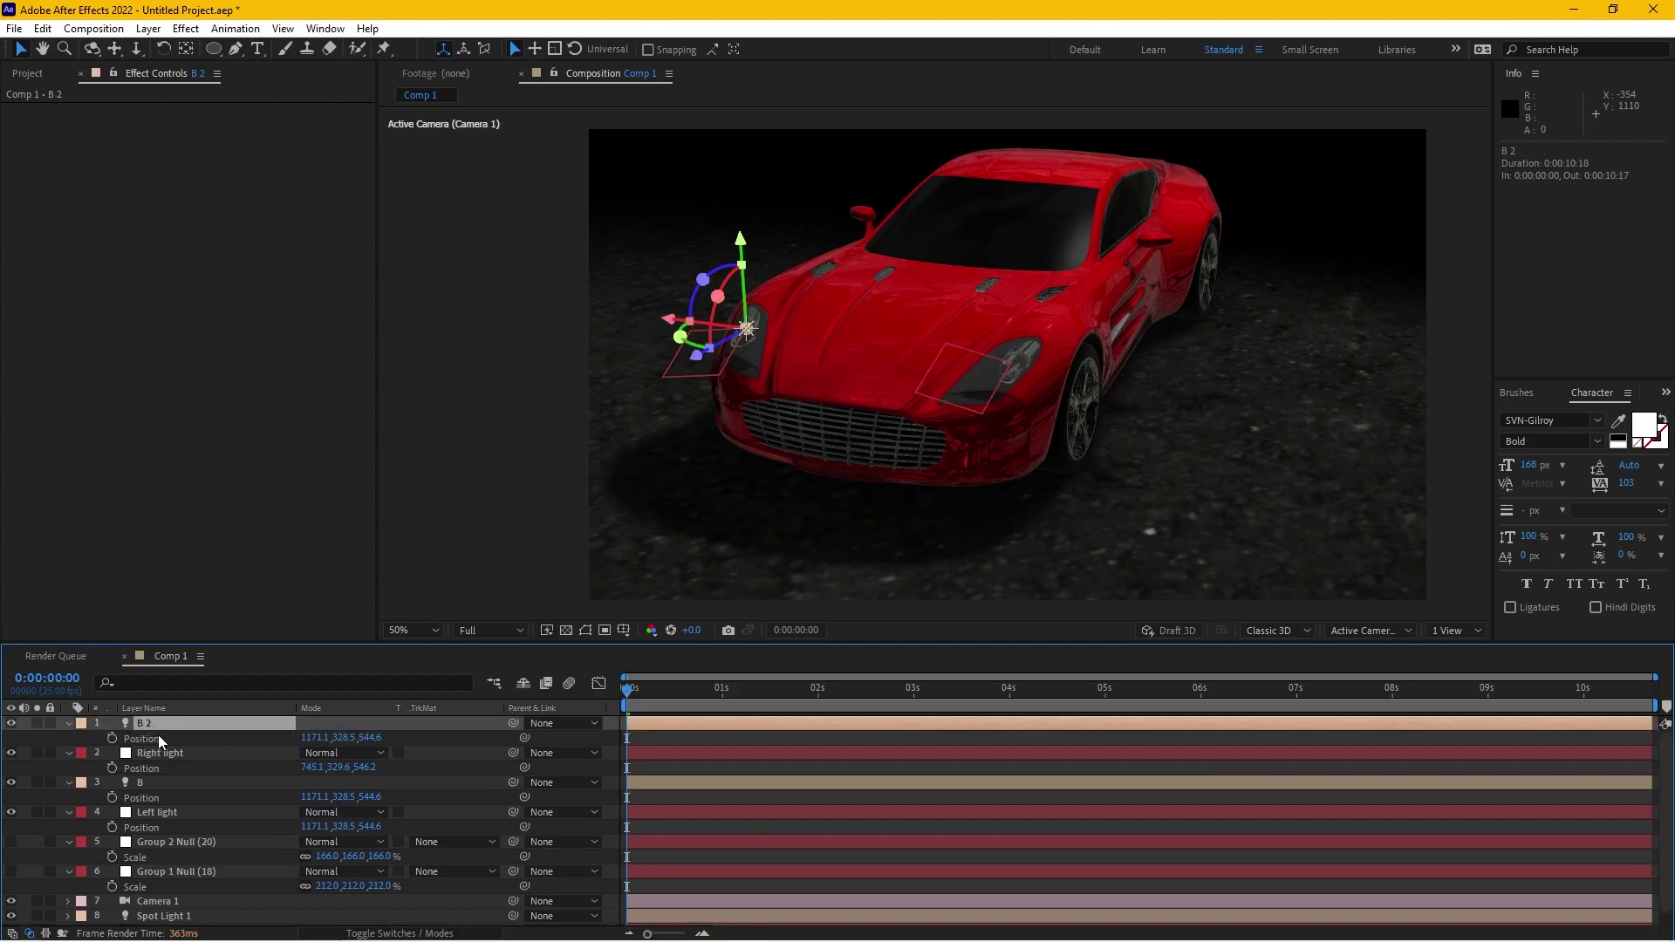
pyautogui.click(159, 735)
pyautogui.hotkey('ctrl', 'v')
pyautogui.press('/')
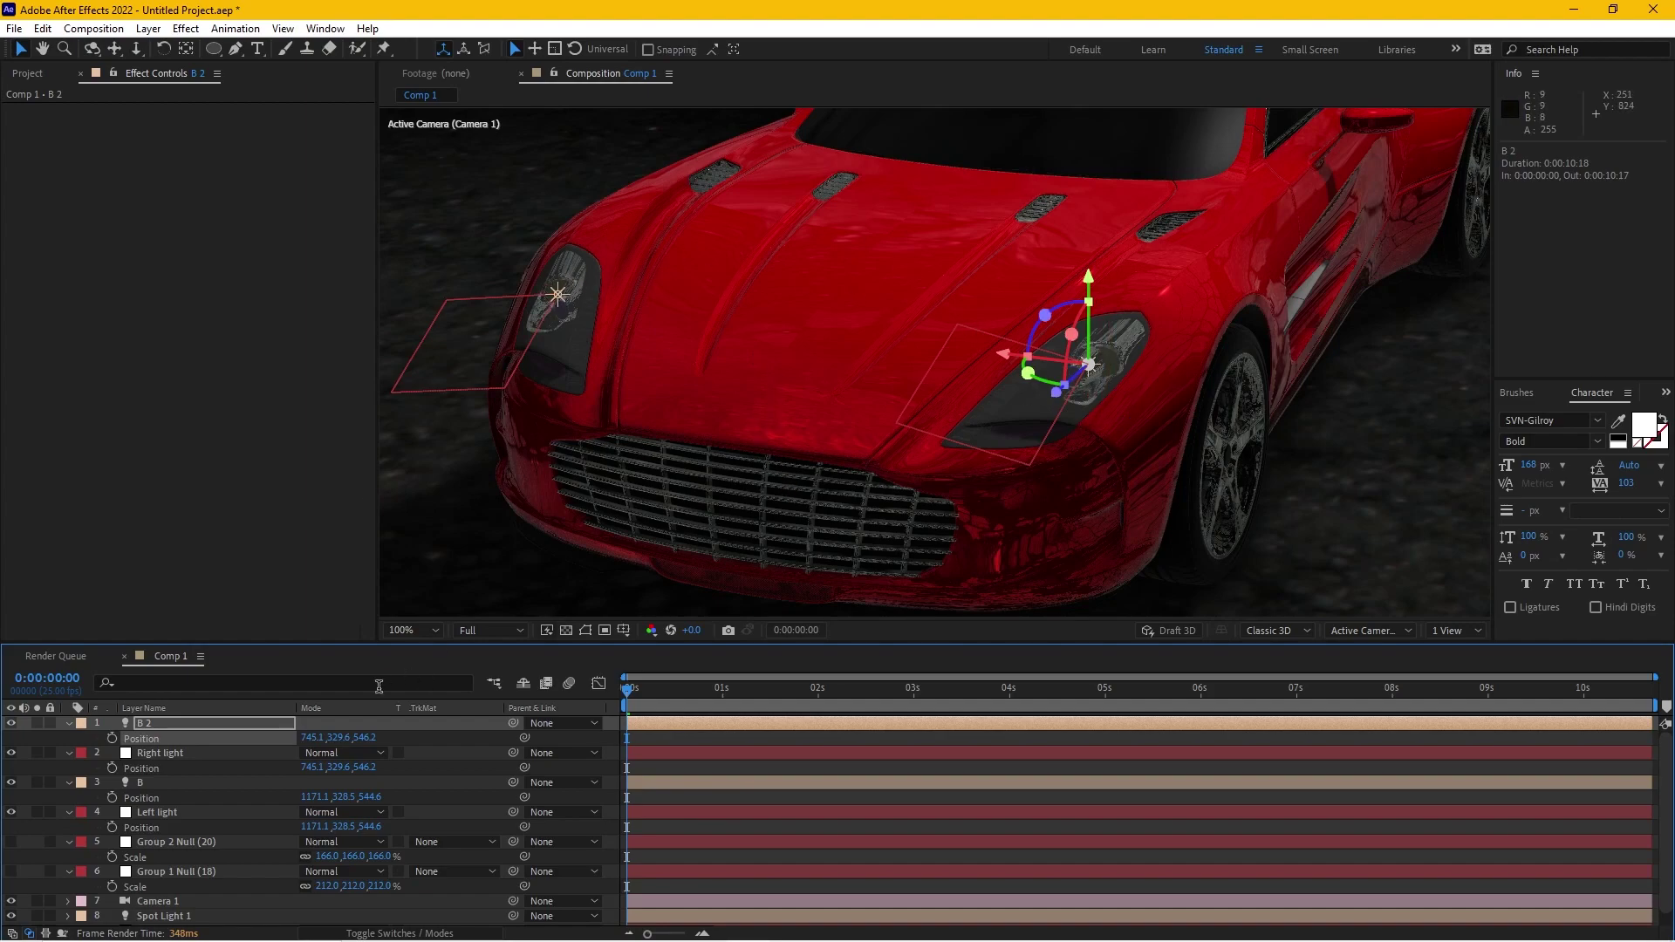
pyautogui.press('Return')
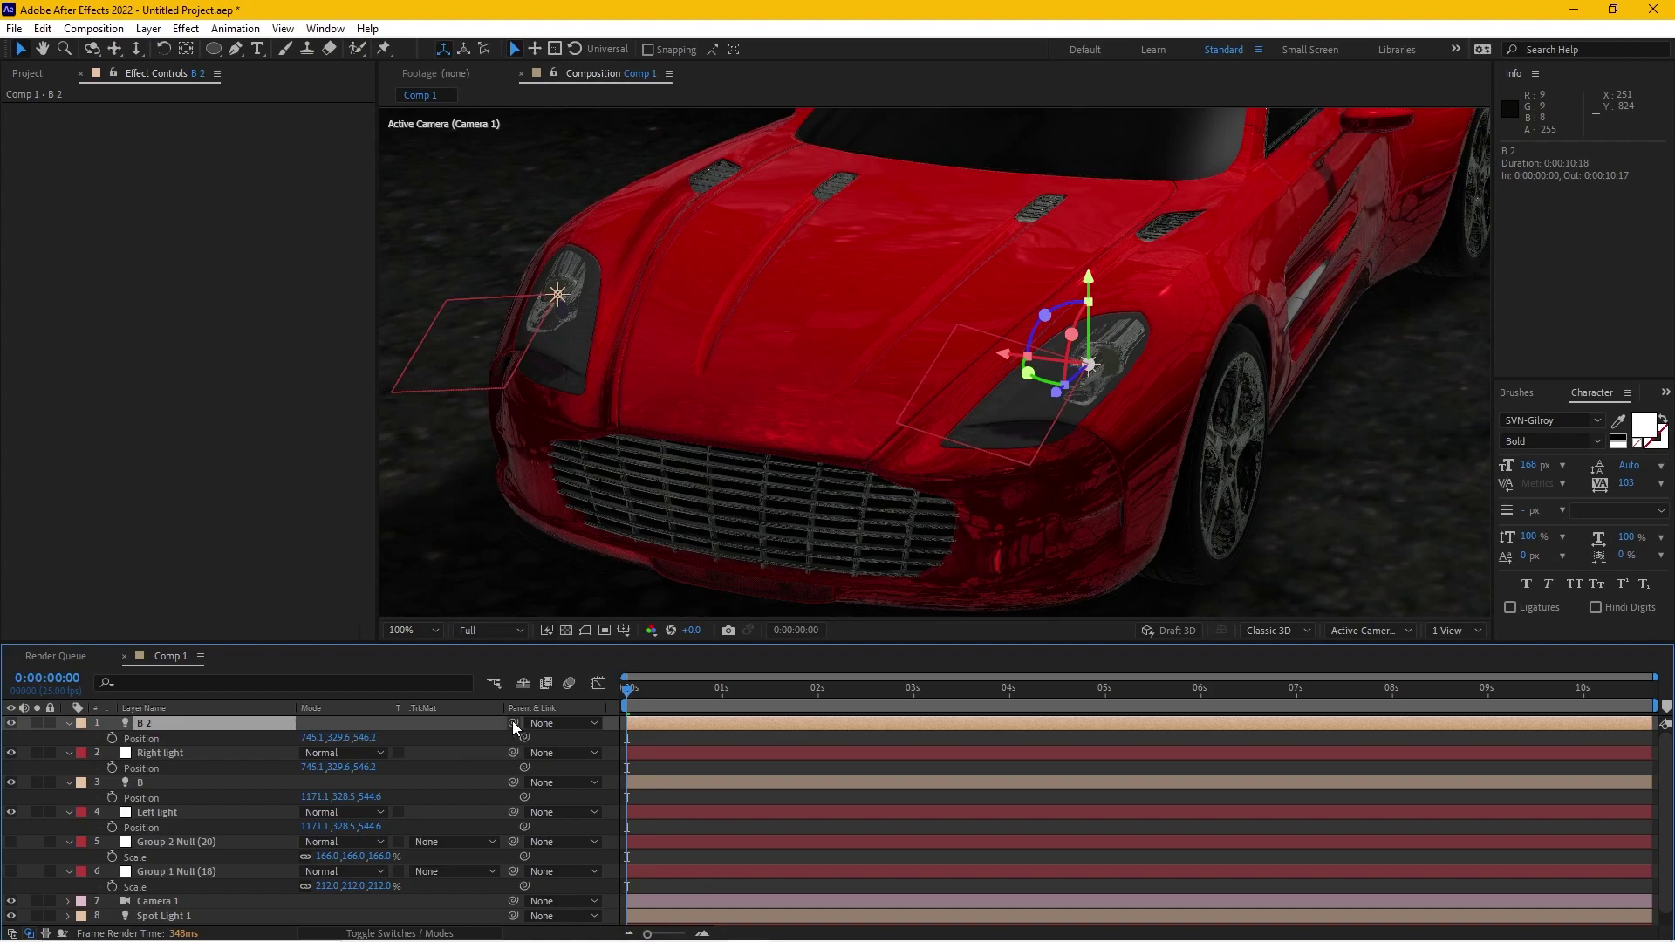
# Parent B 2 to Right light and B to Left light
pyautogui.moveTo(511, 721); pyautogui.dragTo(174, 756)
pyautogui.click(195, 783)
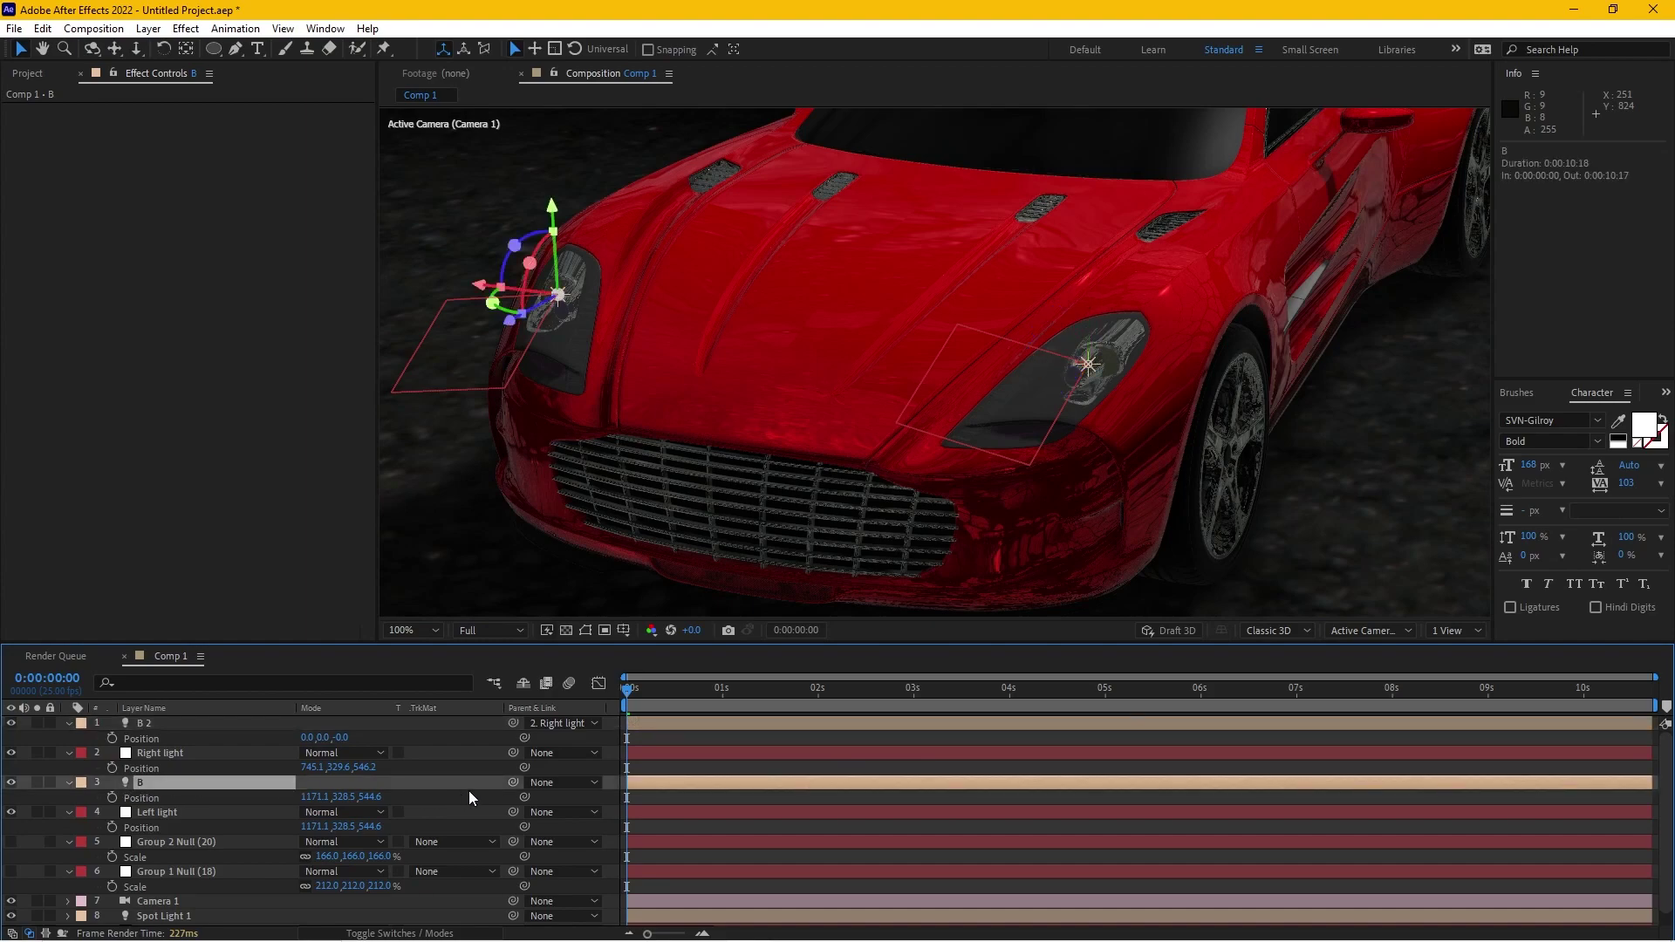
pyautogui.moveTo(517, 783); pyautogui.dragTo(172, 815)
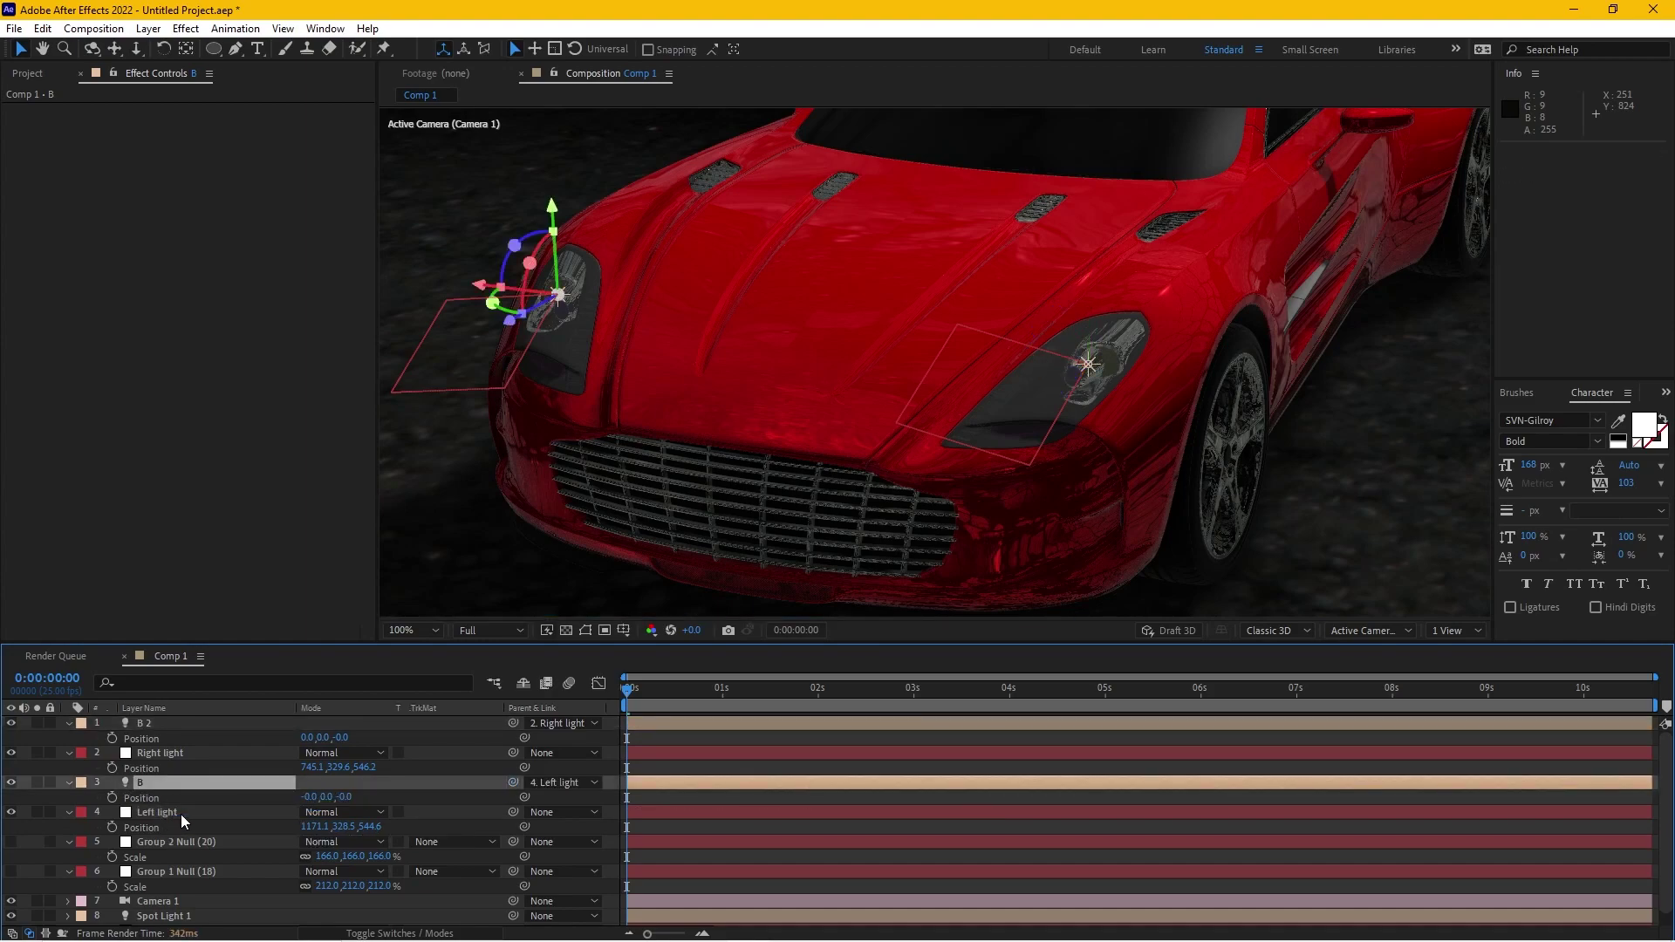
pyautogui.click(181, 814)
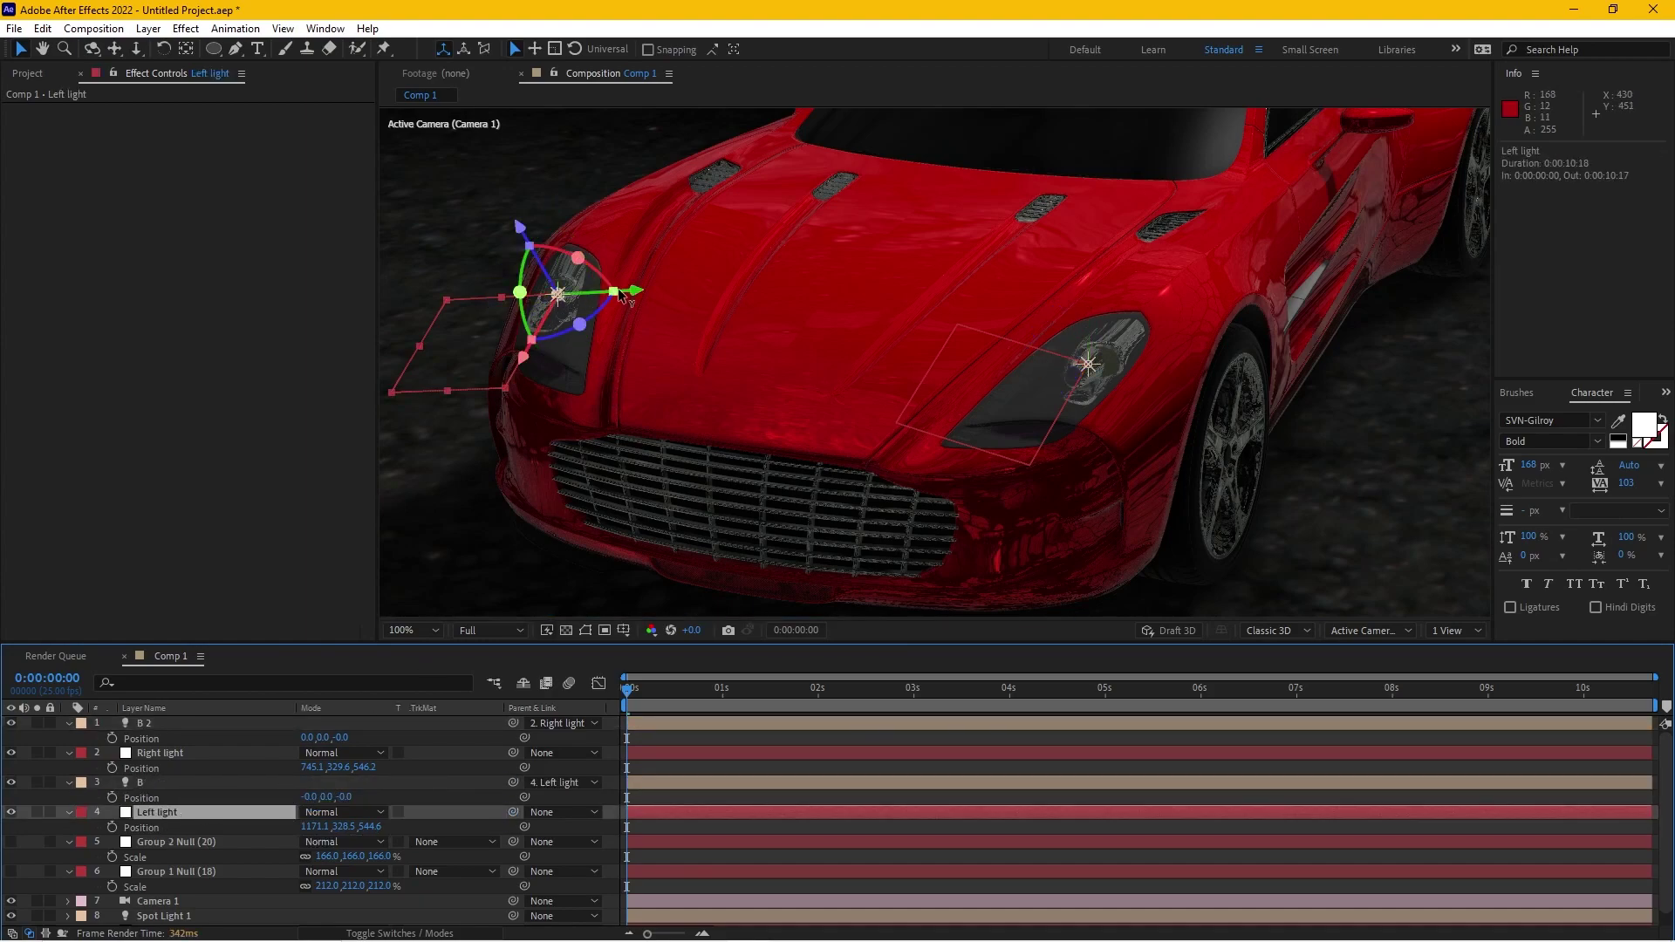
pyautogui.press(',')
pyautogui.press(',')
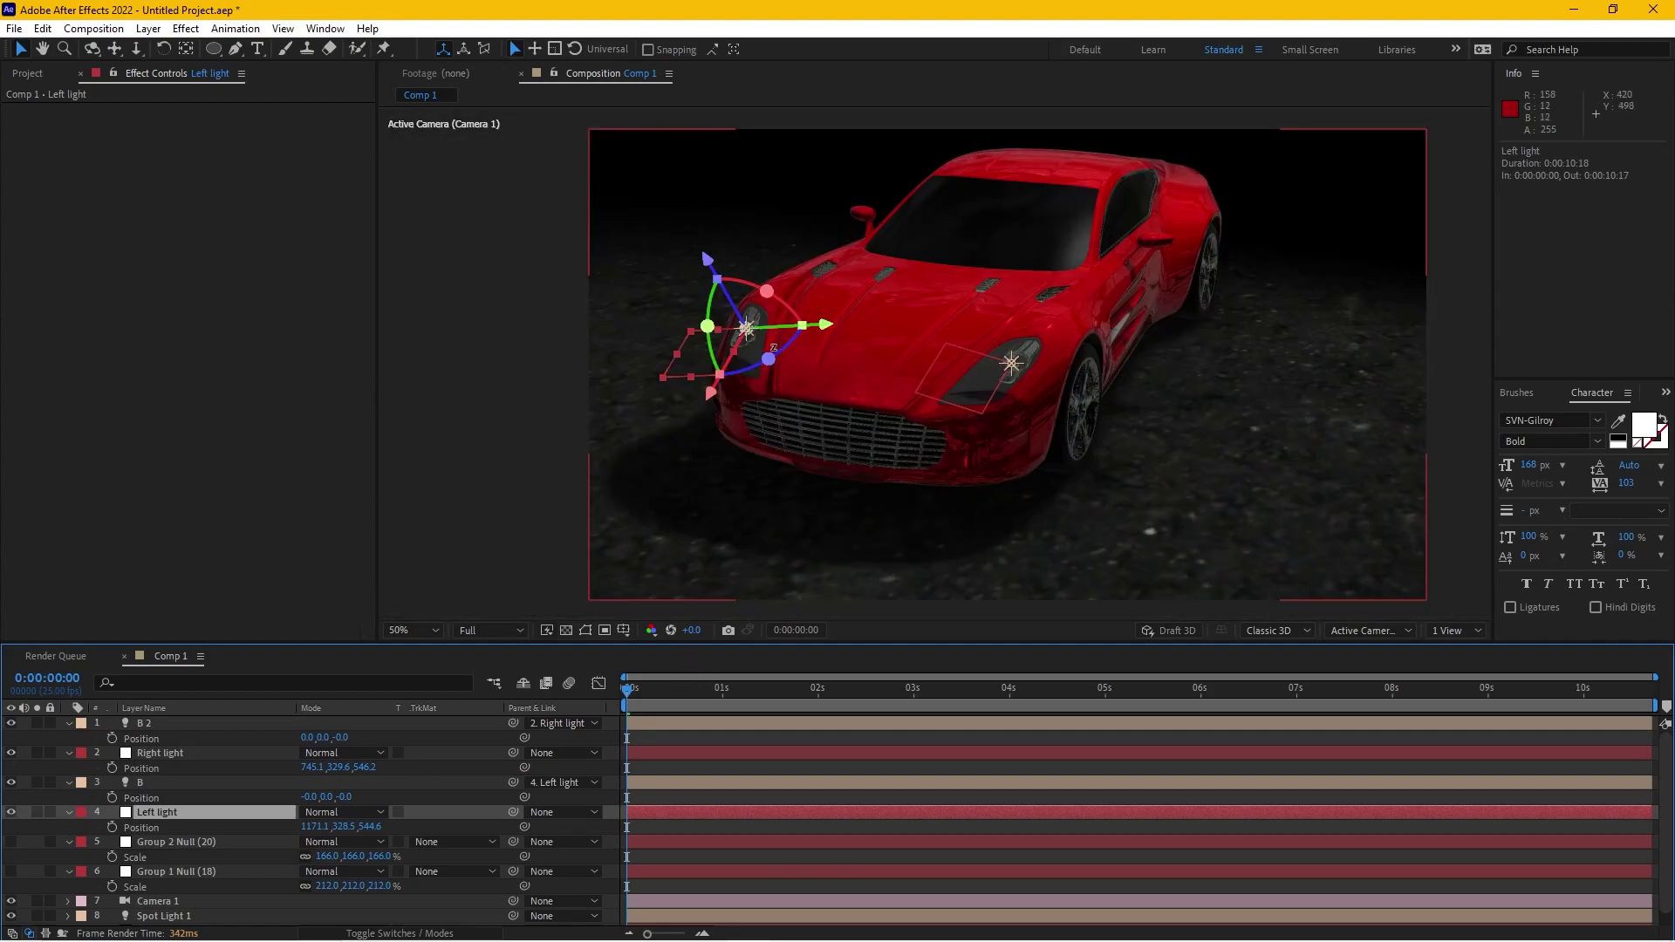
pyautogui.press('.')
pyautogui.press('.')
pyautogui.press(',')
pyautogui.press(',')
# Collapse the properties of Left light, B, Right light and B 2
pyautogui.click(70, 810)
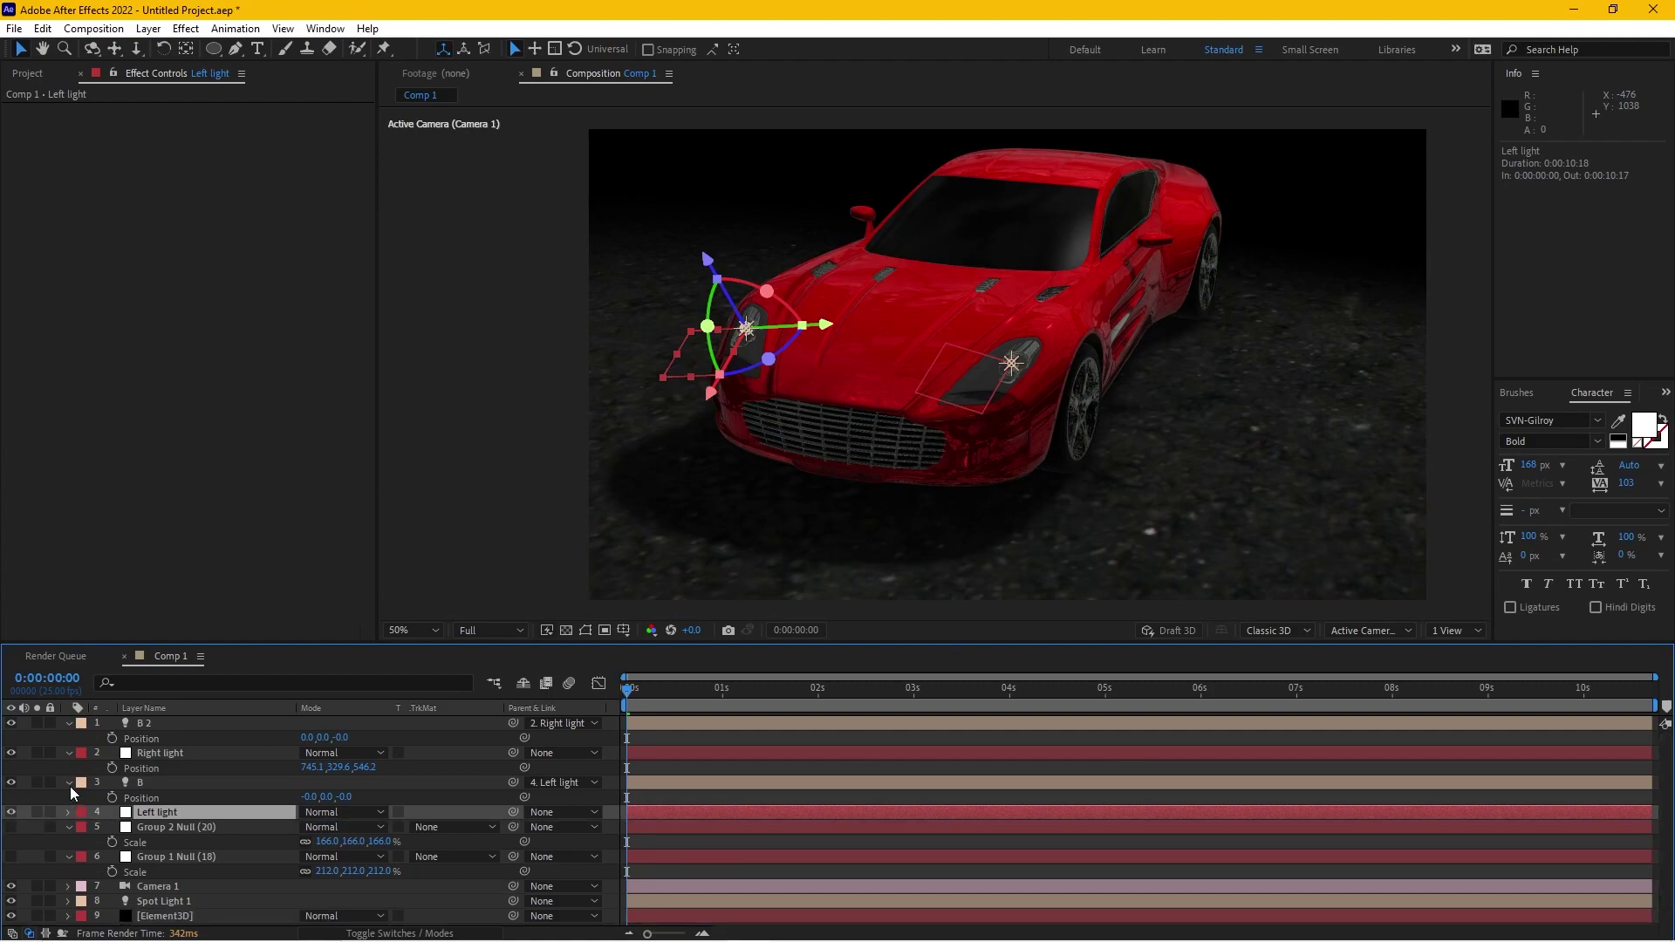
pyautogui.click(70, 783)
pyautogui.click(69, 753)
pyautogui.click(69, 723)
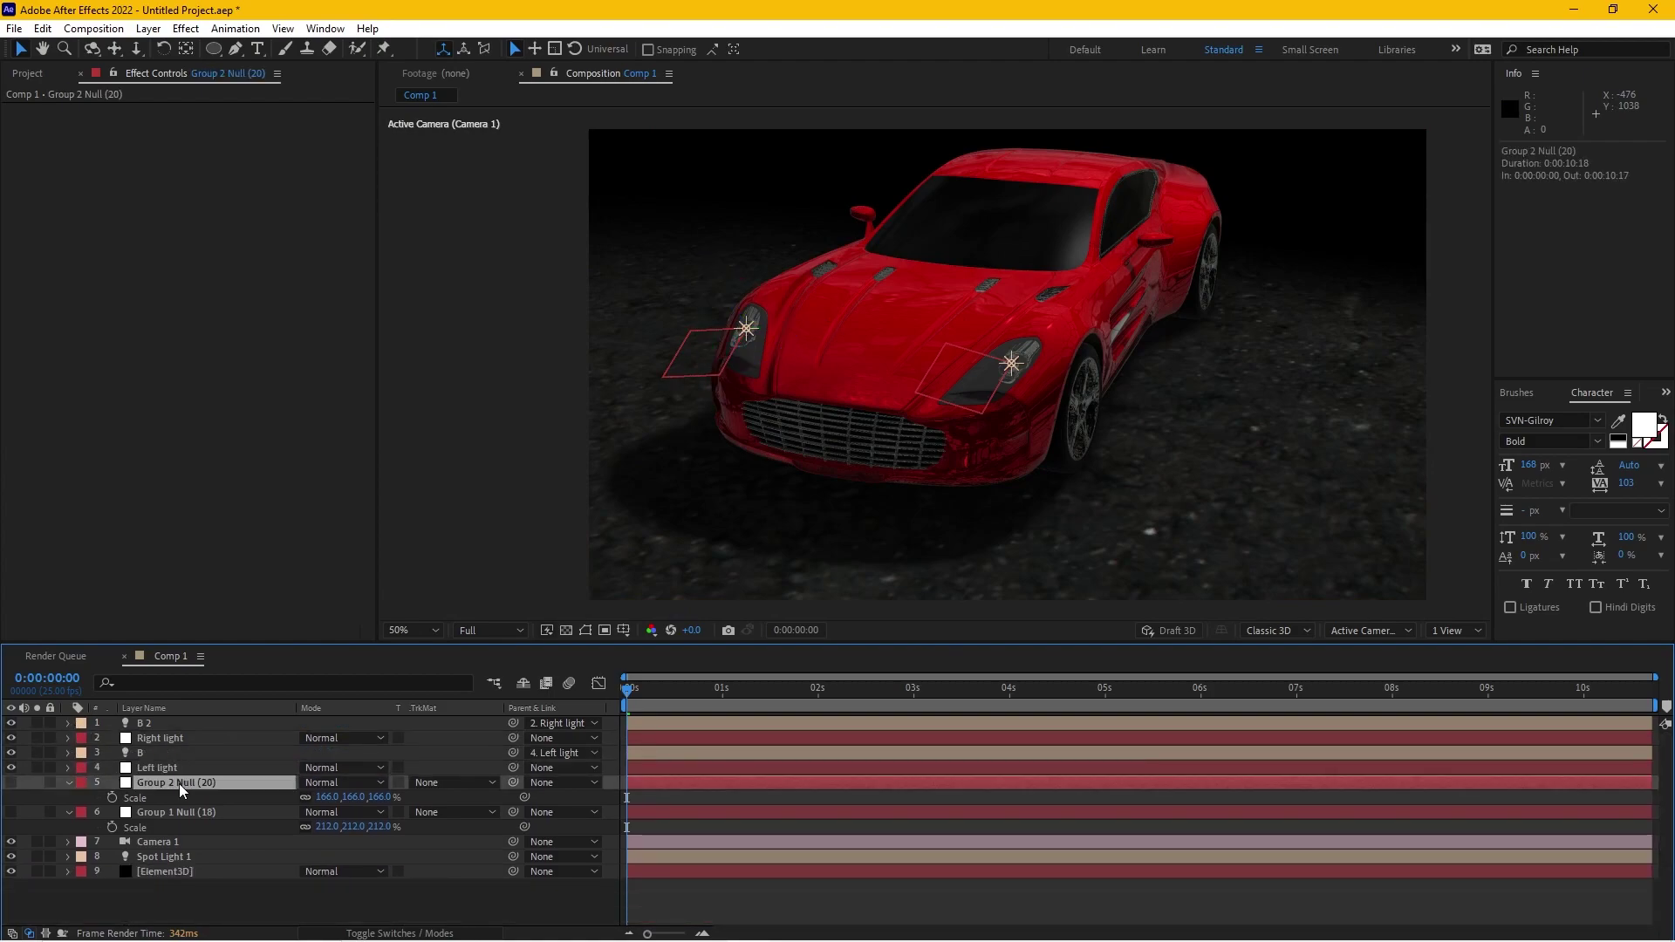
# Create a new solid layer named Optical Flares
pyautogui.hotkey('ctrl', 'y')
pyautogui.write('Optica')
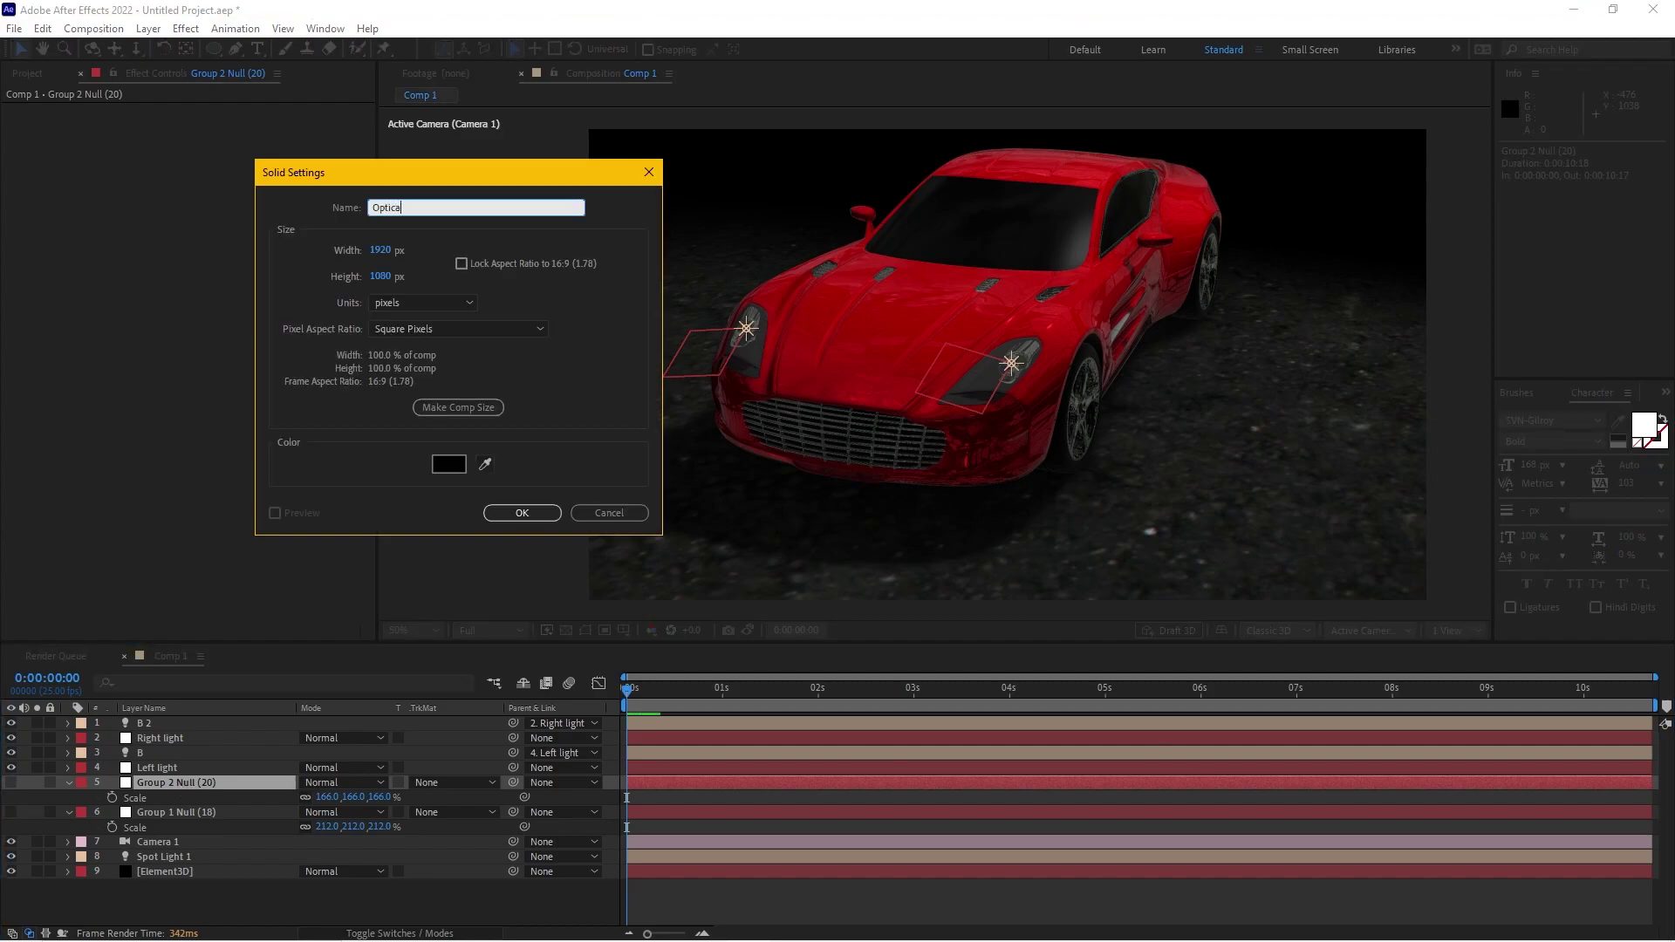
pyautogui.write('es')
pyautogui.press('Return')
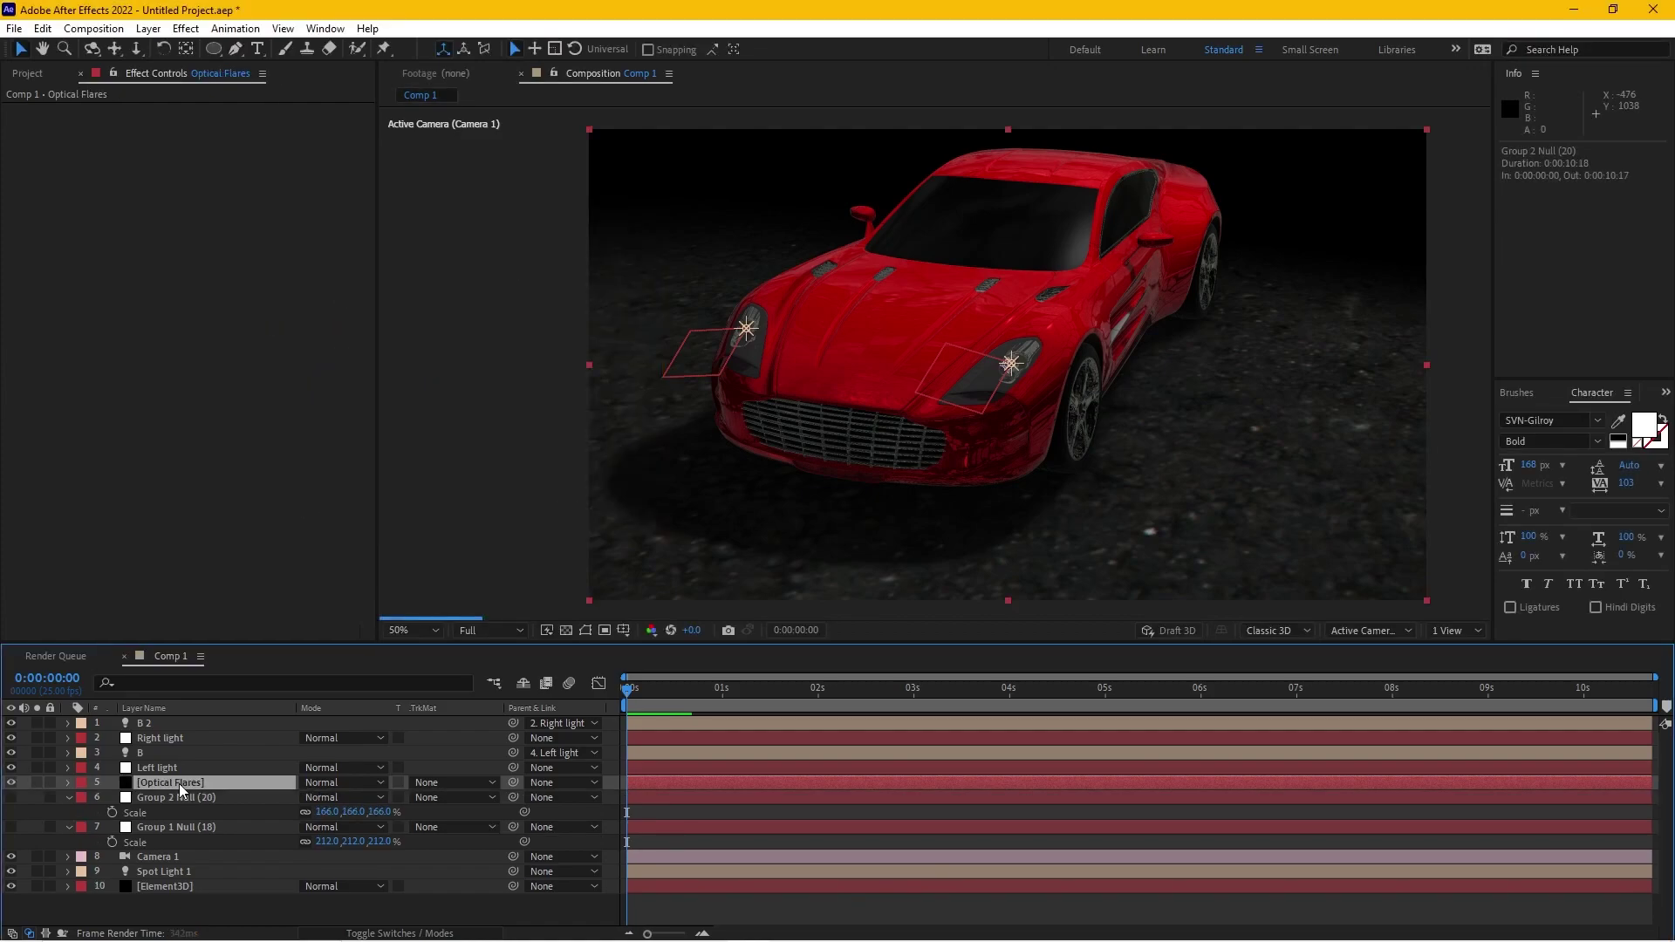
# Apply the Video Copilot Optical Flares effect to the solid
pyautogui.click(186, 28)
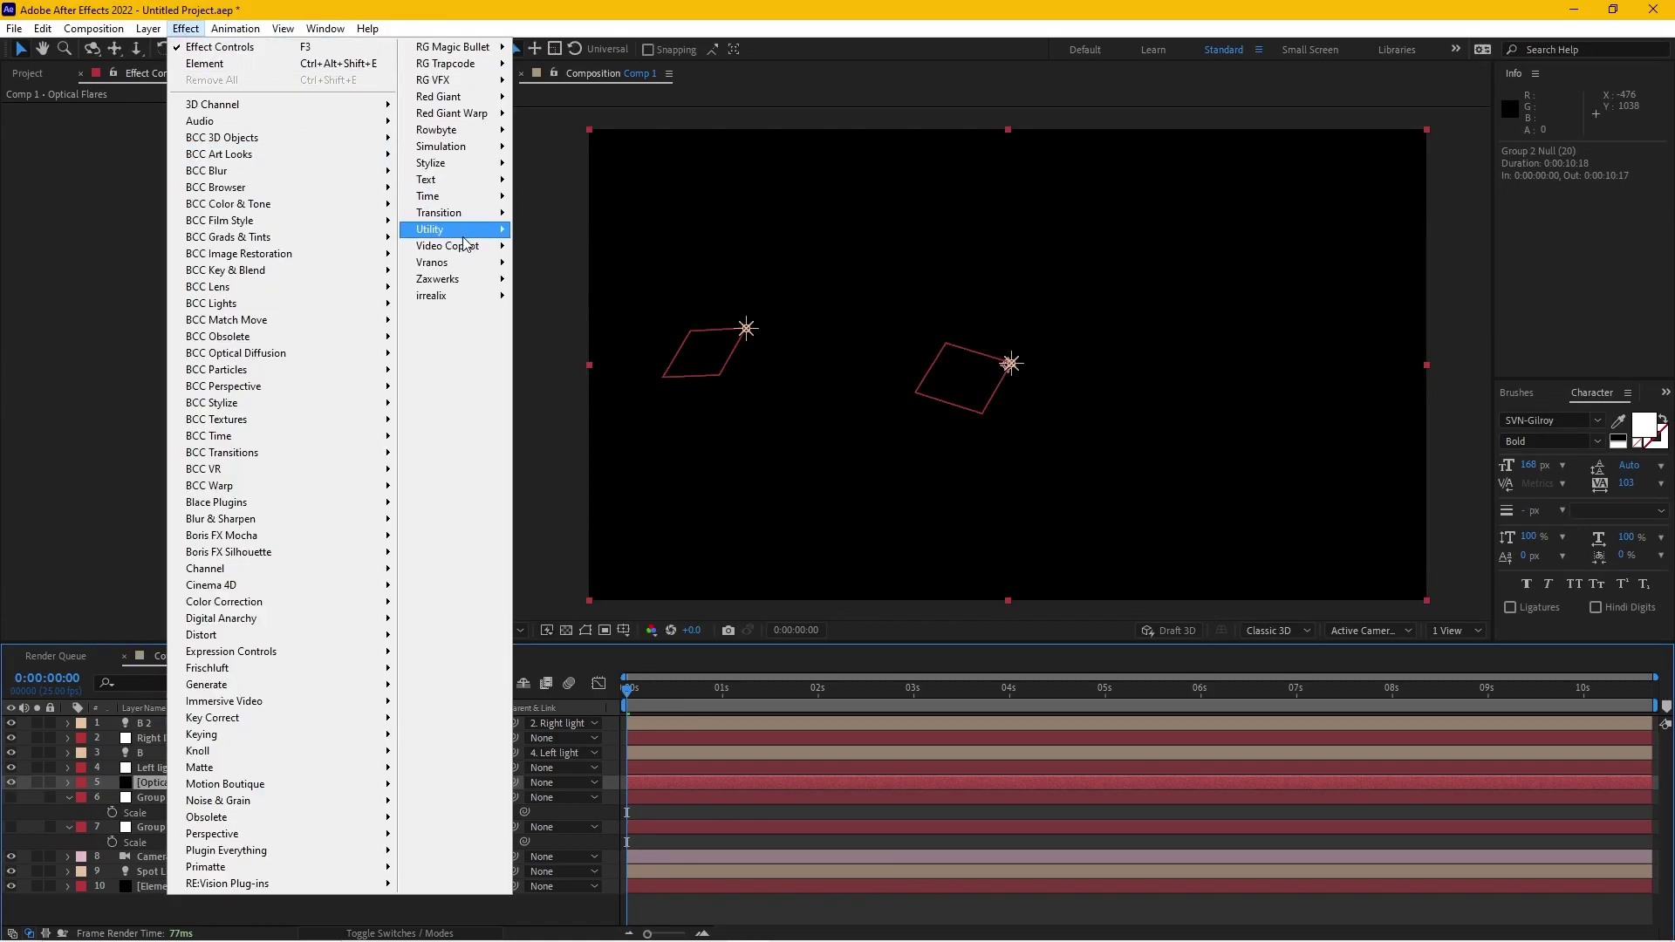
pyautogui.moveTo(464, 248)
pyautogui.click(569, 285)
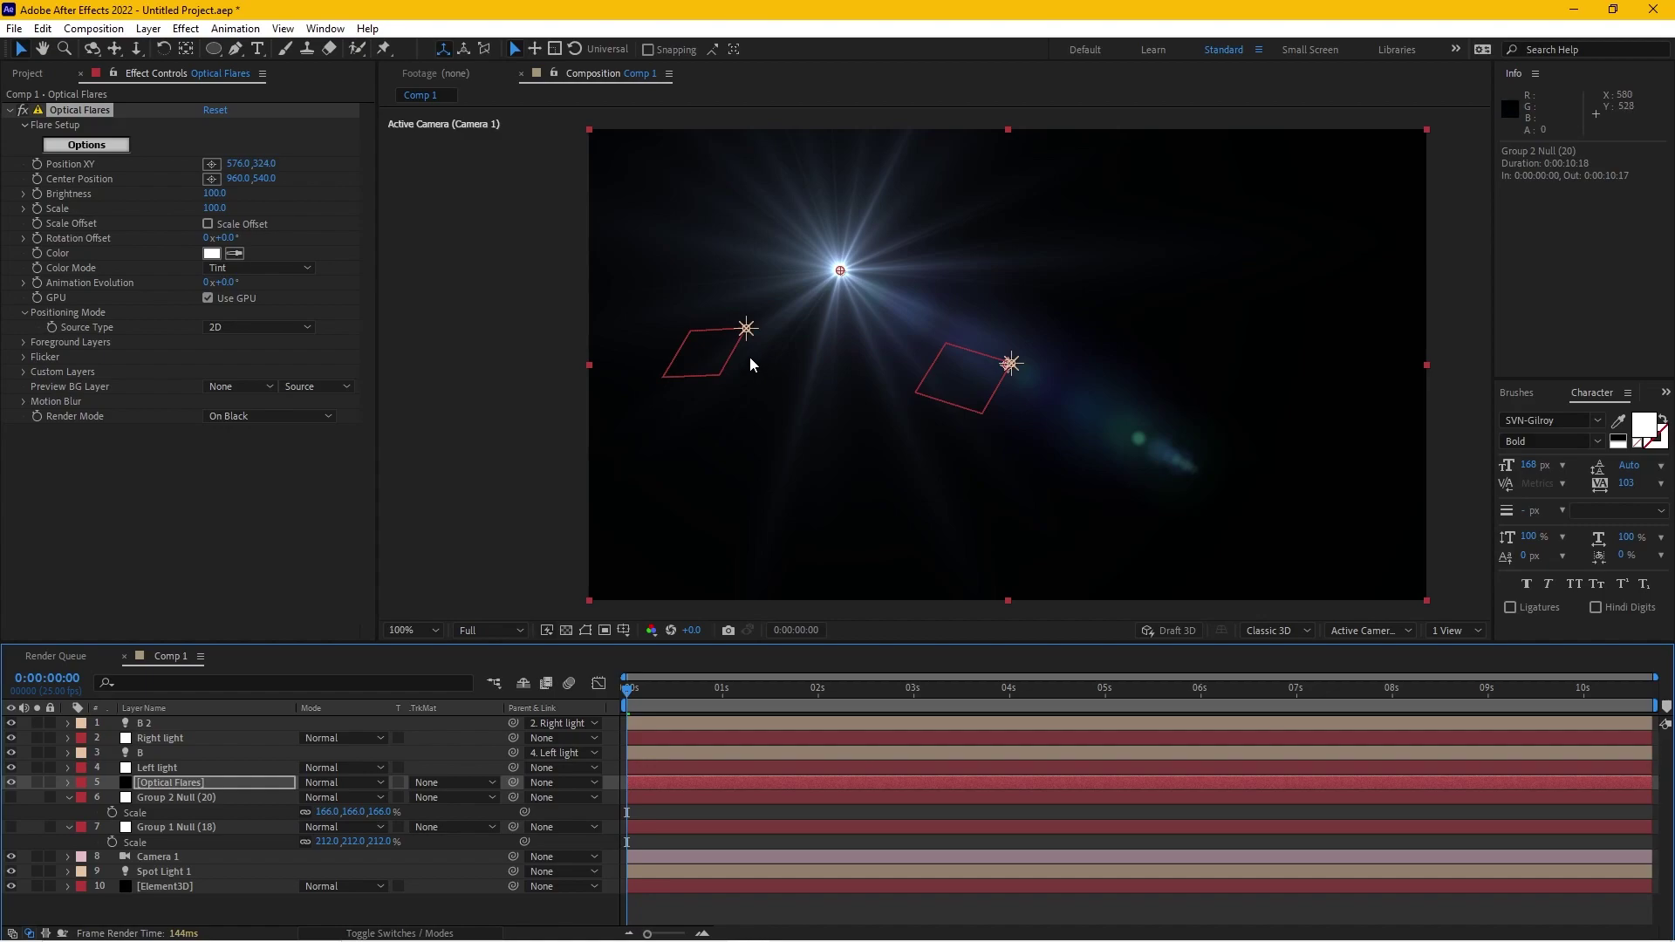
# Set the Optical Flares Source Type to Track Lights
pyautogui.press('/')
pyautogui.click(168, 759)
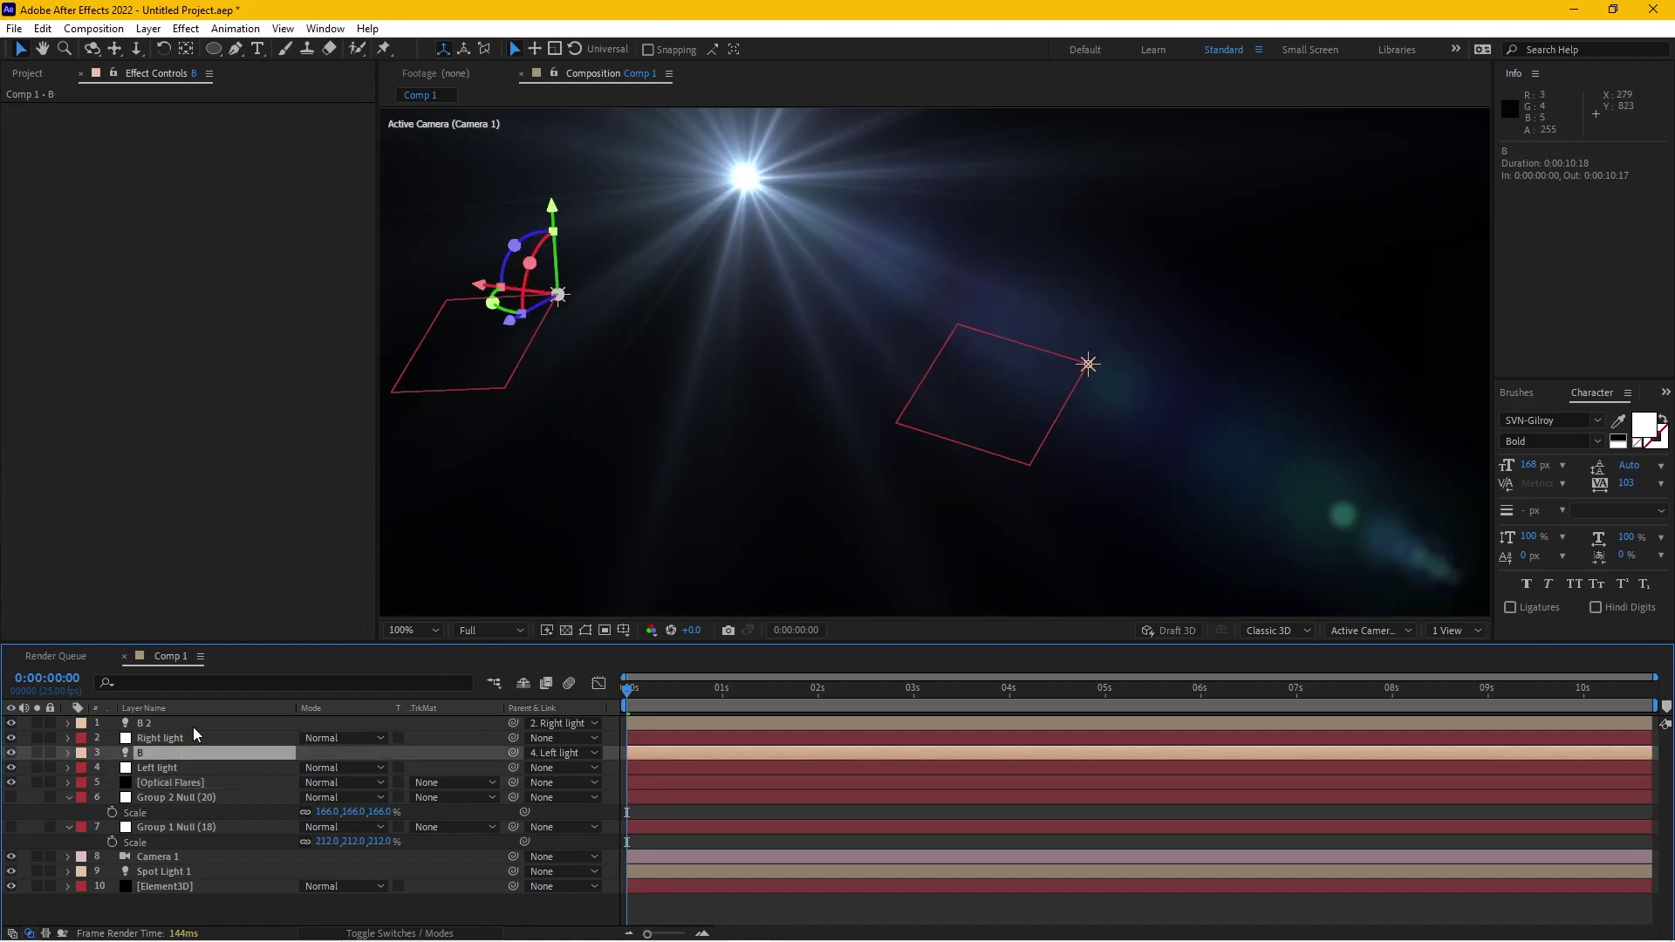
pyautogui.click(193, 730)
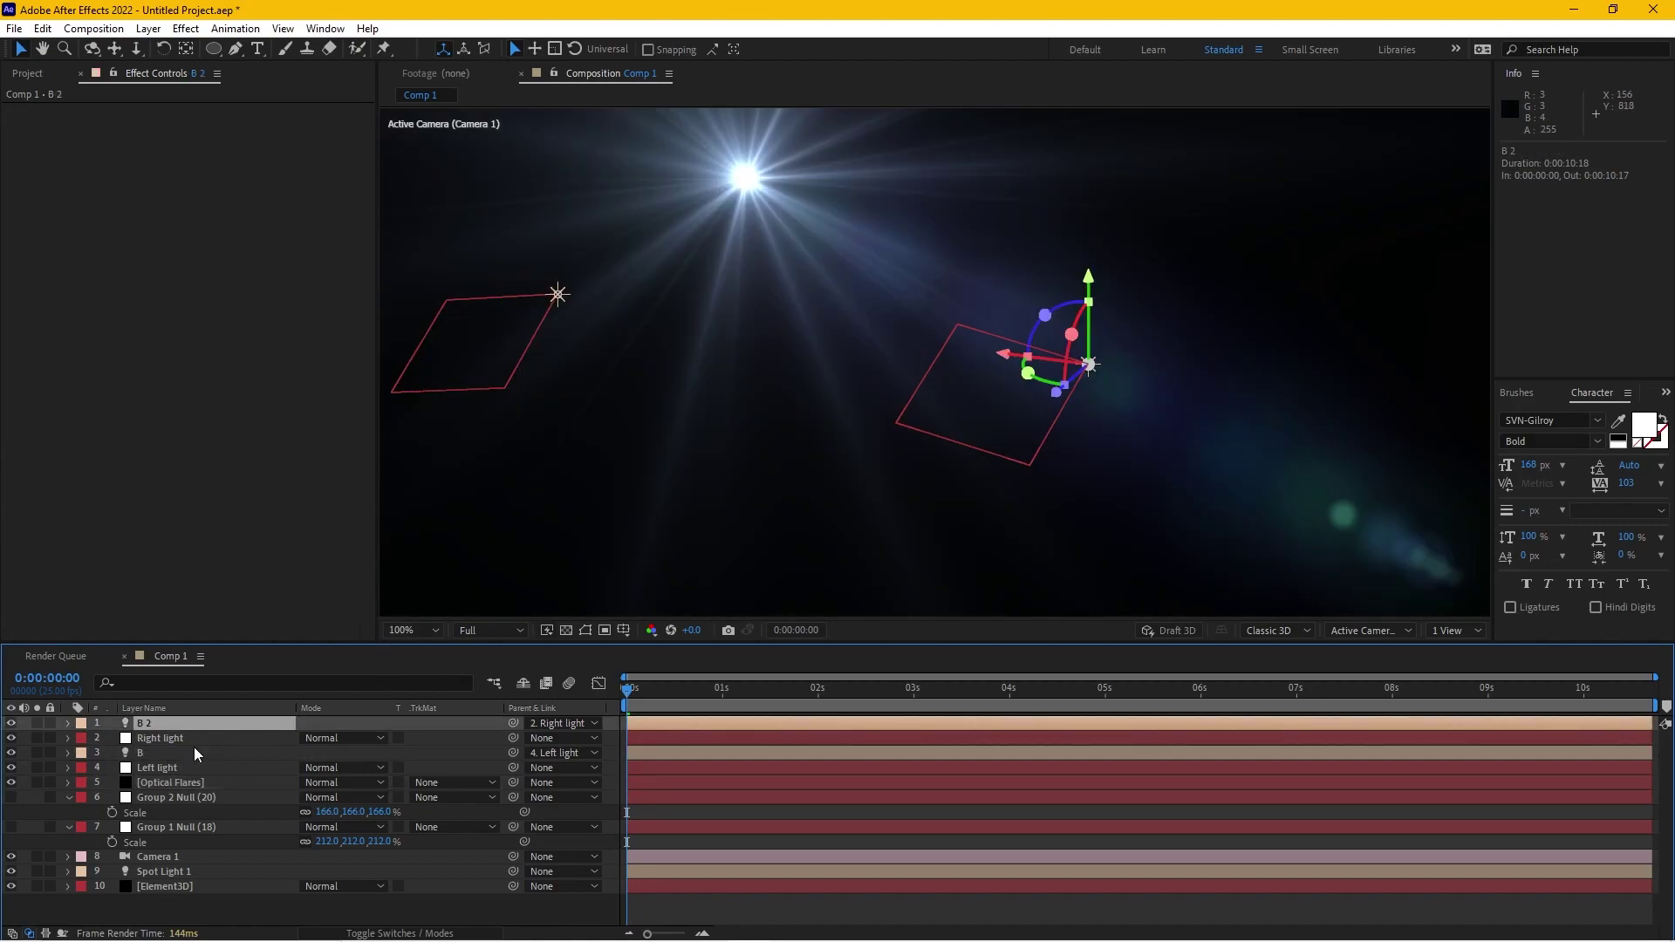
pyautogui.click(200, 785)
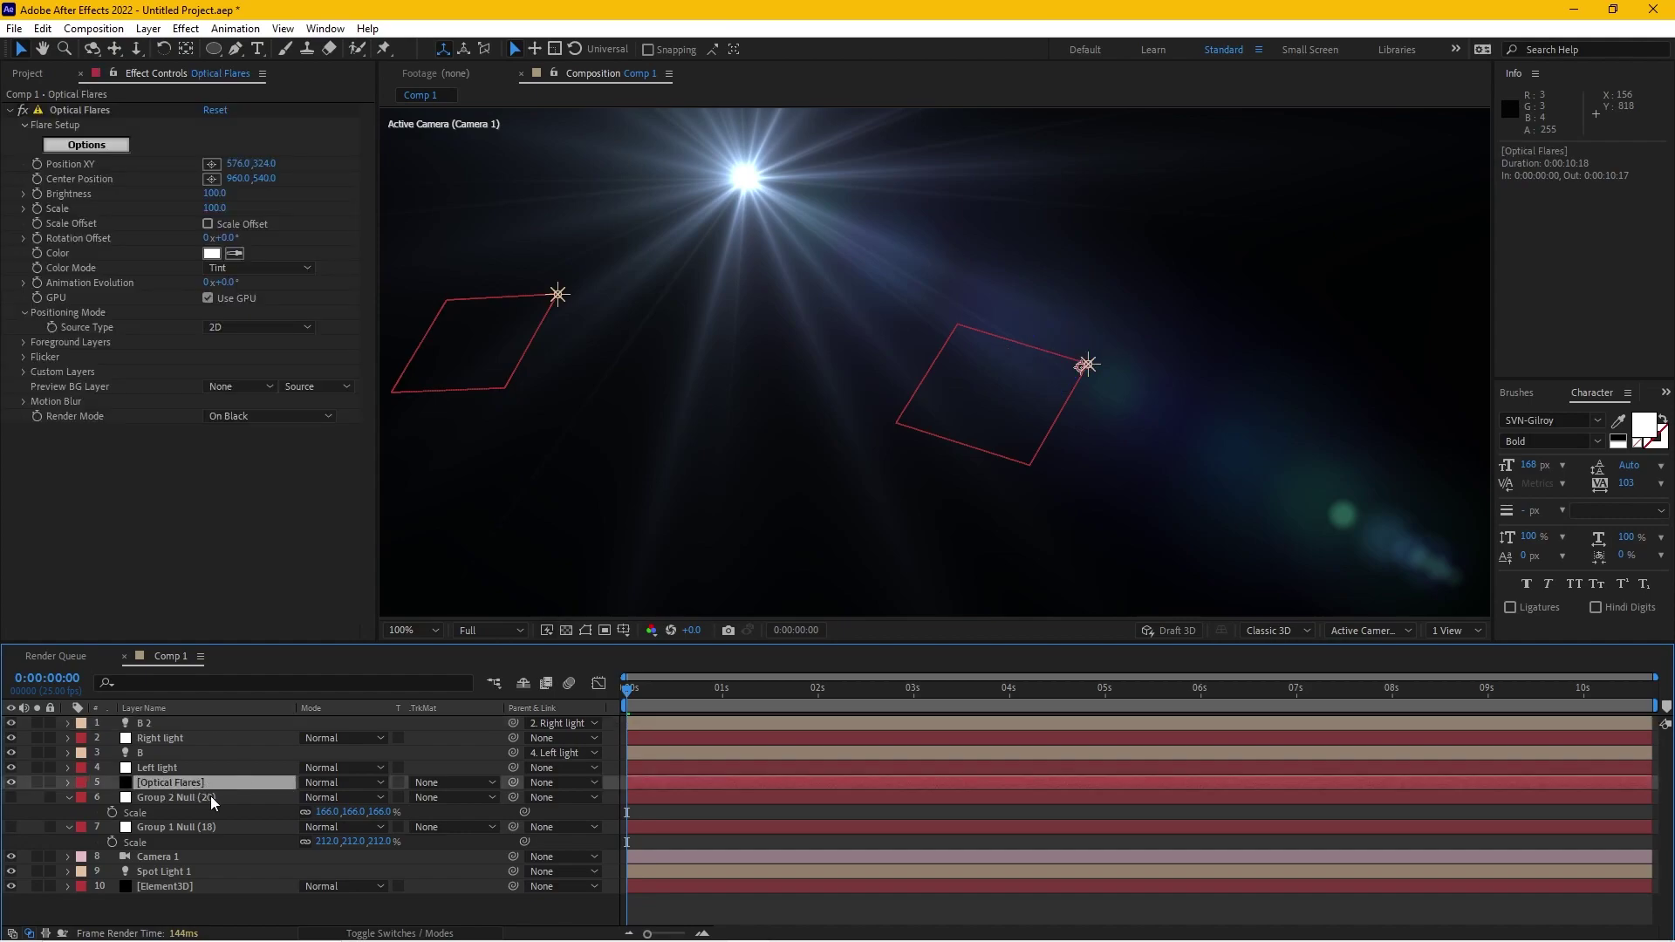
pyautogui.click(85, 110)
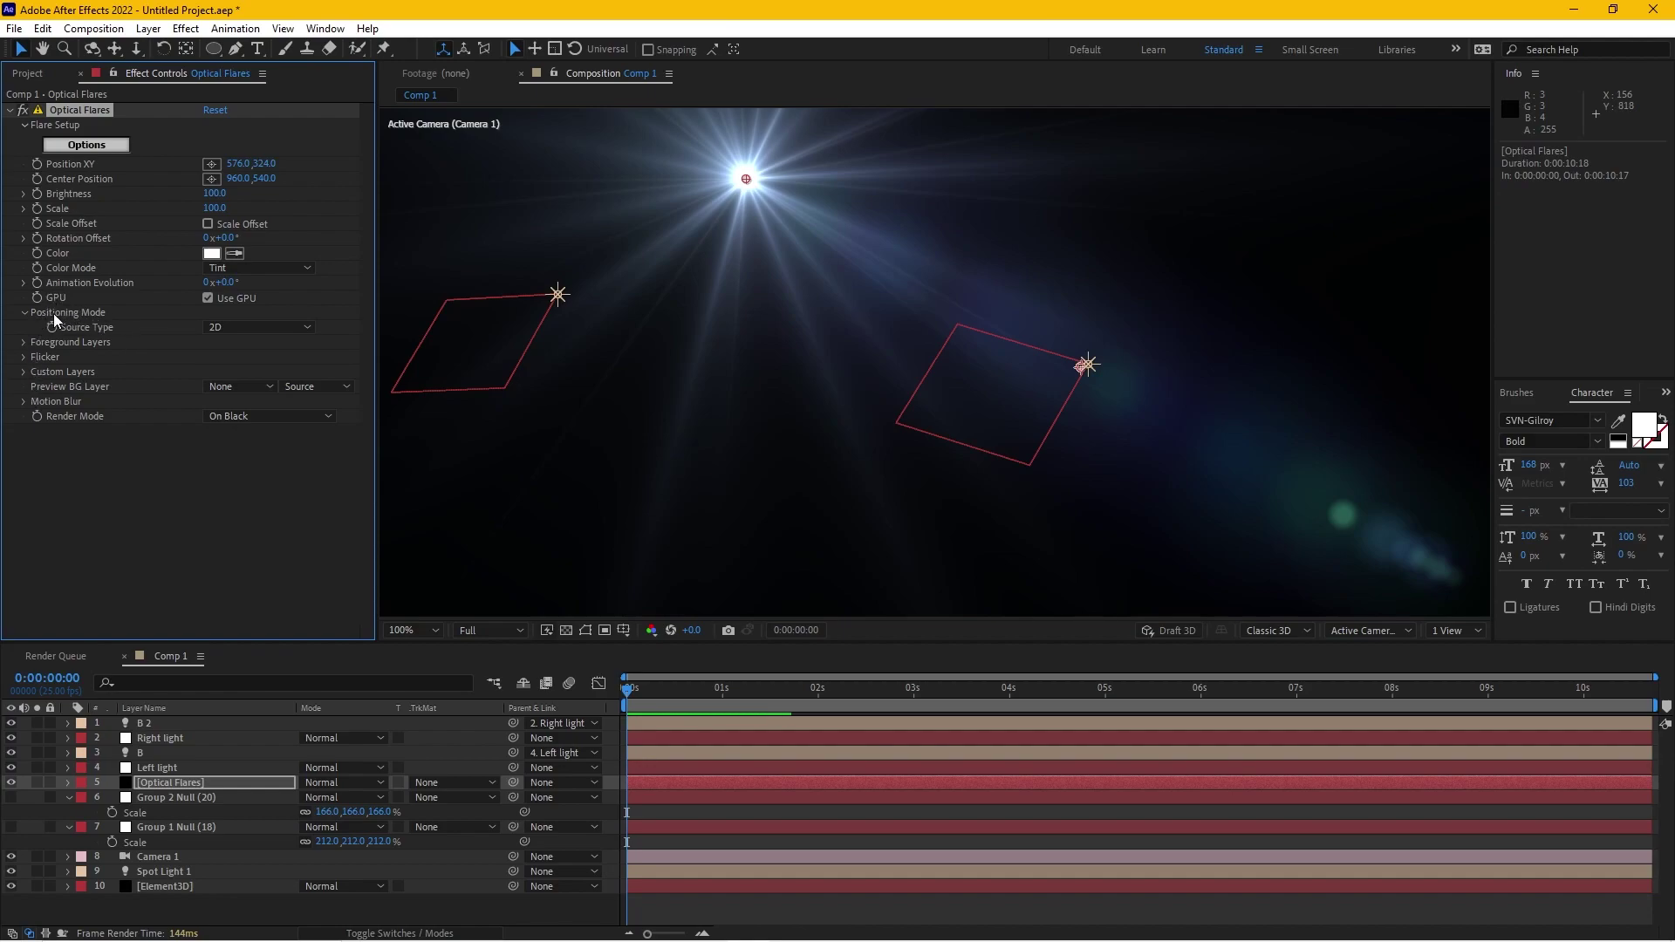
pyautogui.click(260, 328)
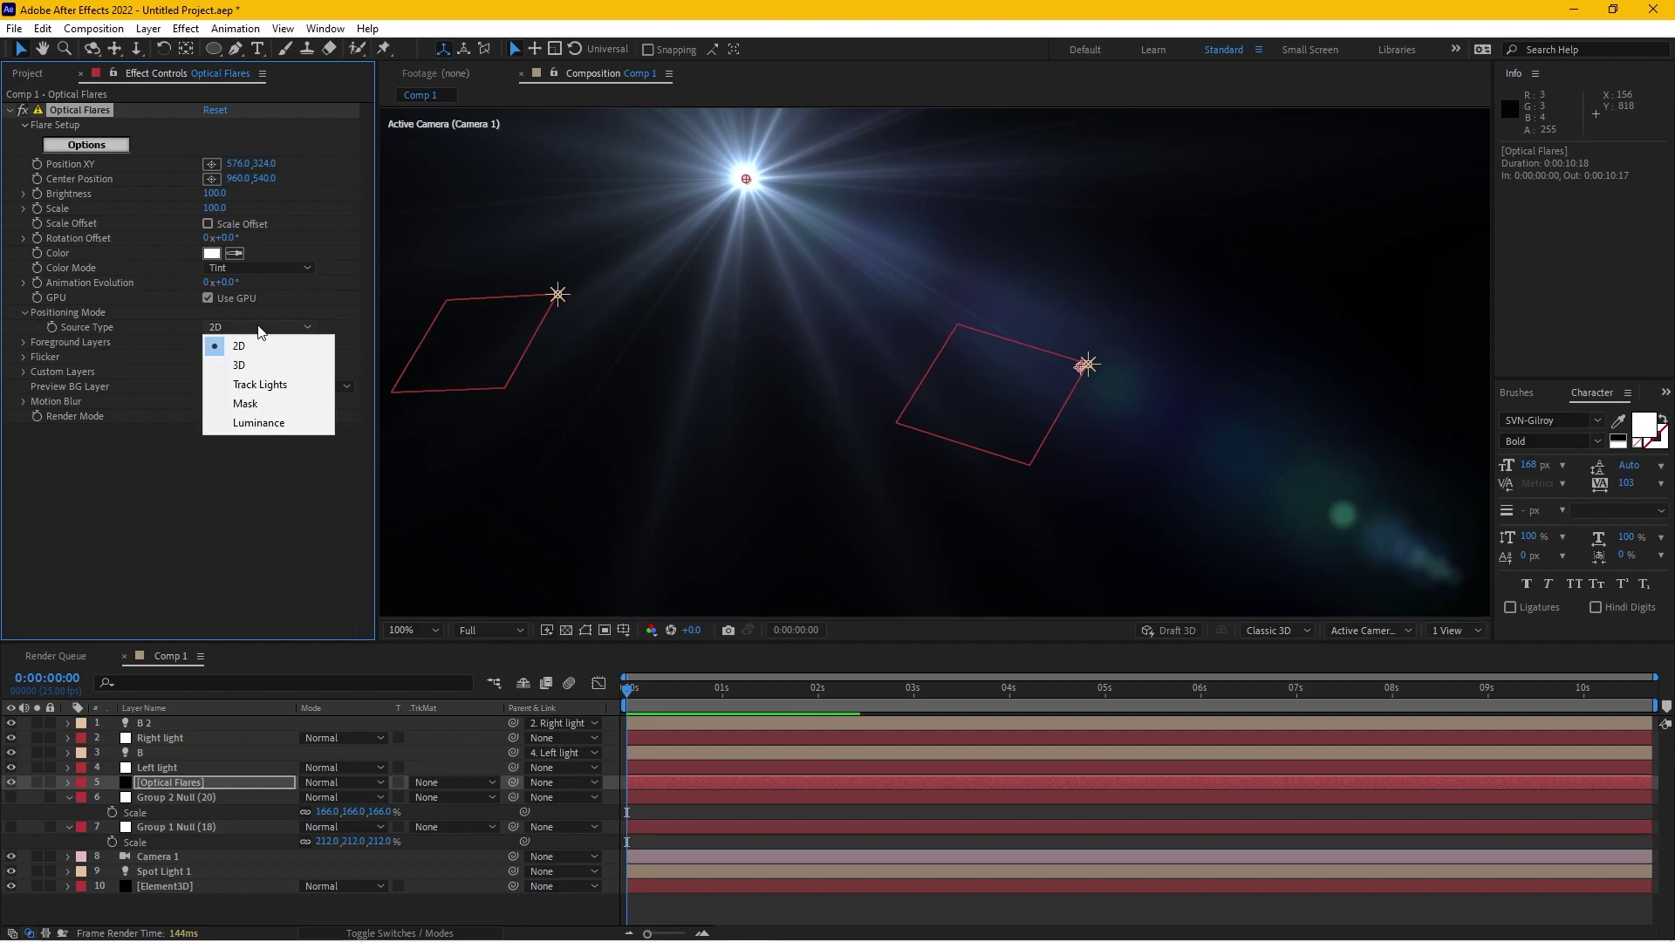
pyautogui.click(260, 381)
# Uncheck Use Light Intensity and Use Scale From Intensity, then collapse the layer
pyautogui.scroll(-2, 646, 391)
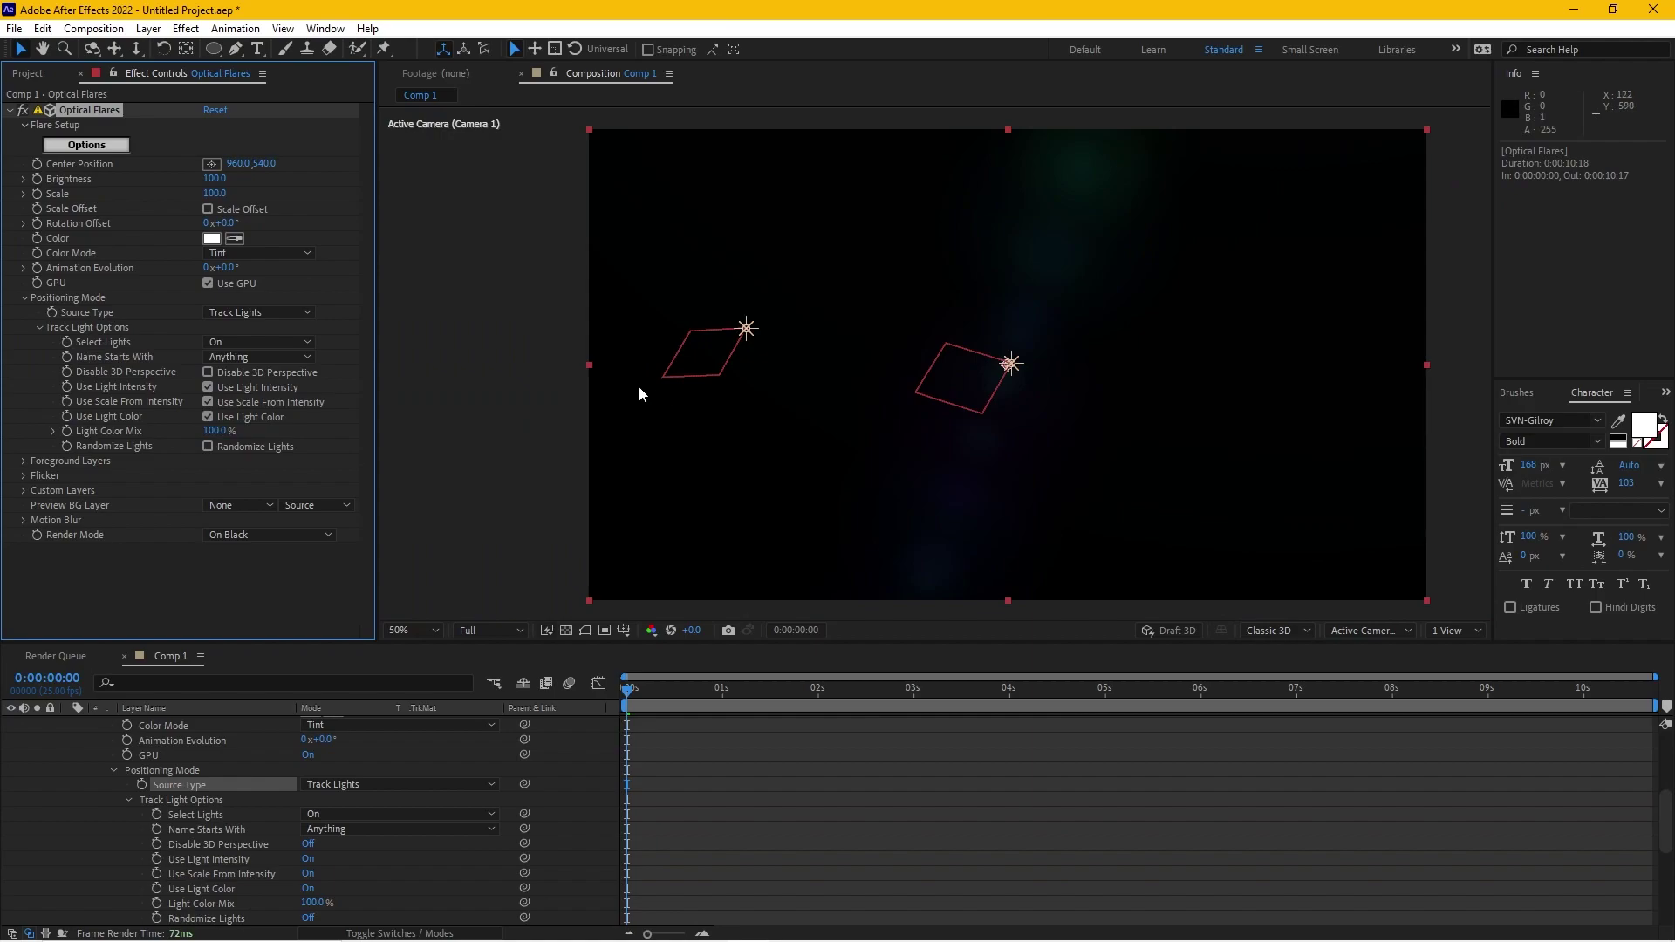
pyautogui.click(208, 388)
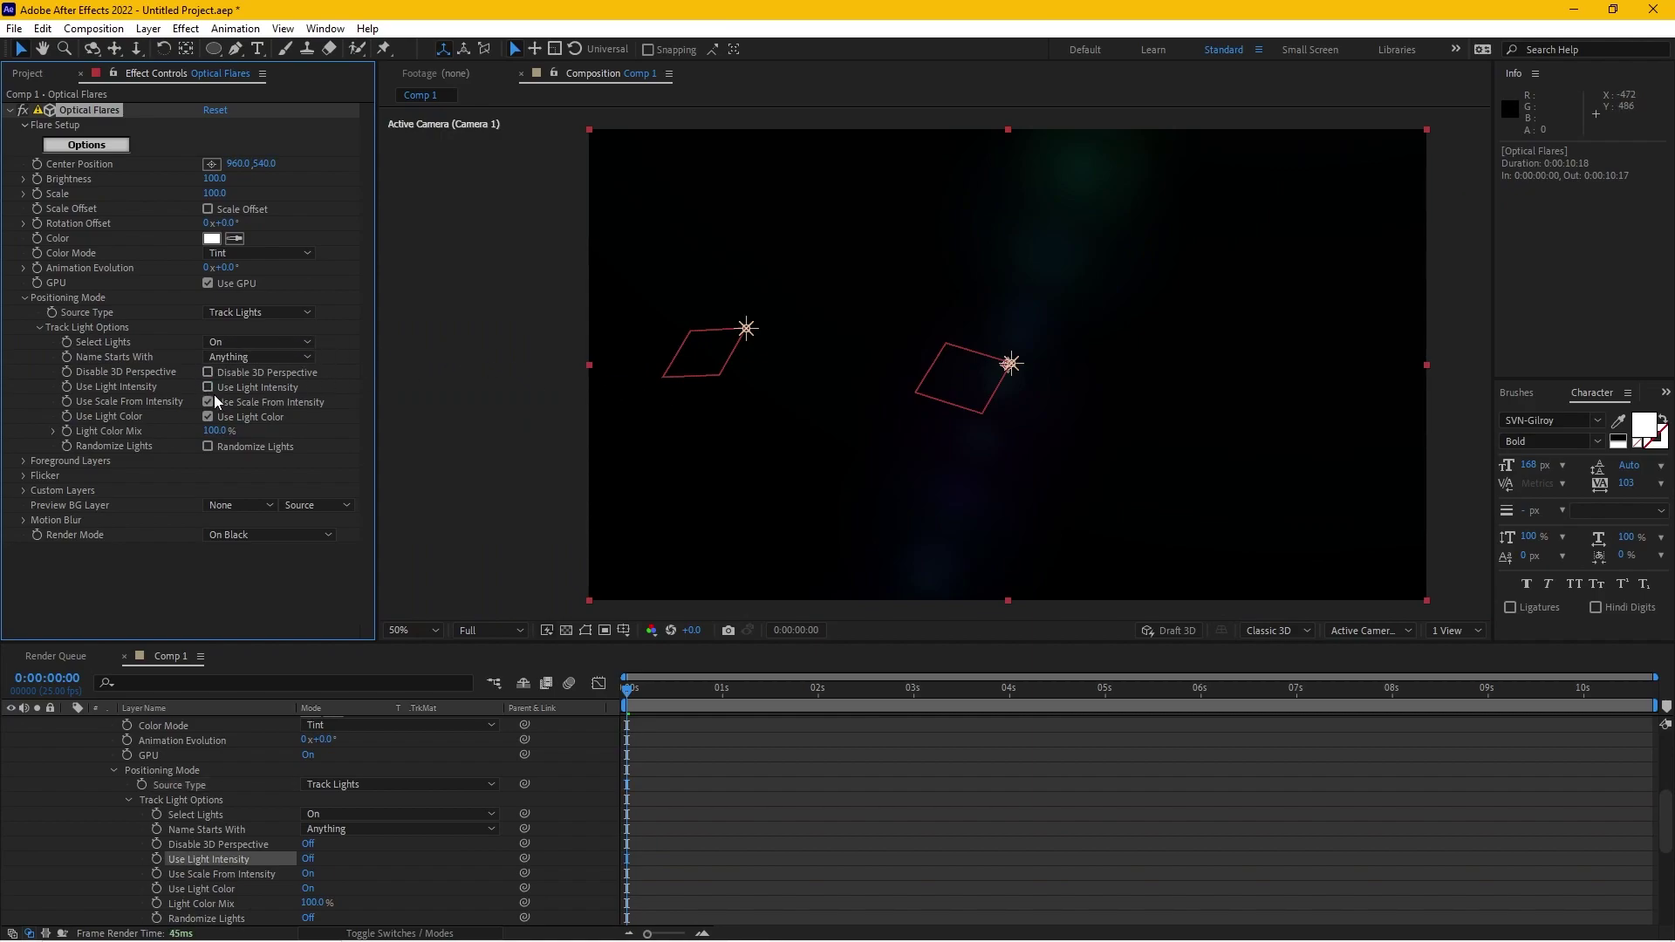
pyautogui.click(208, 402)
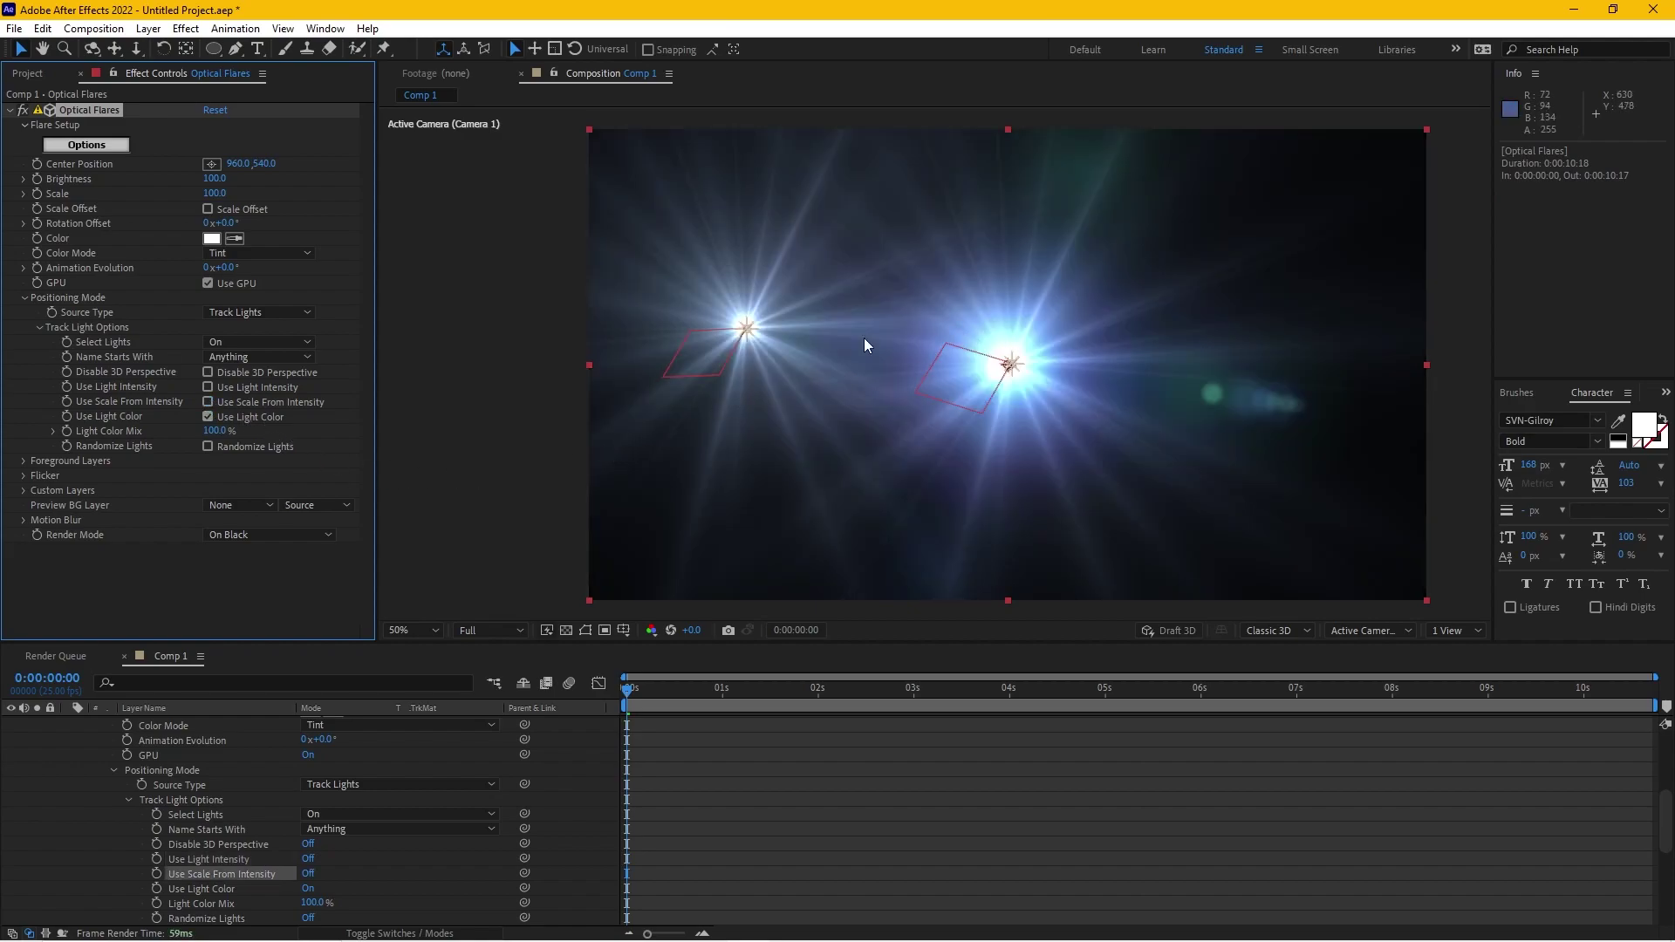
pyautogui.scroll(2, 862, 339)
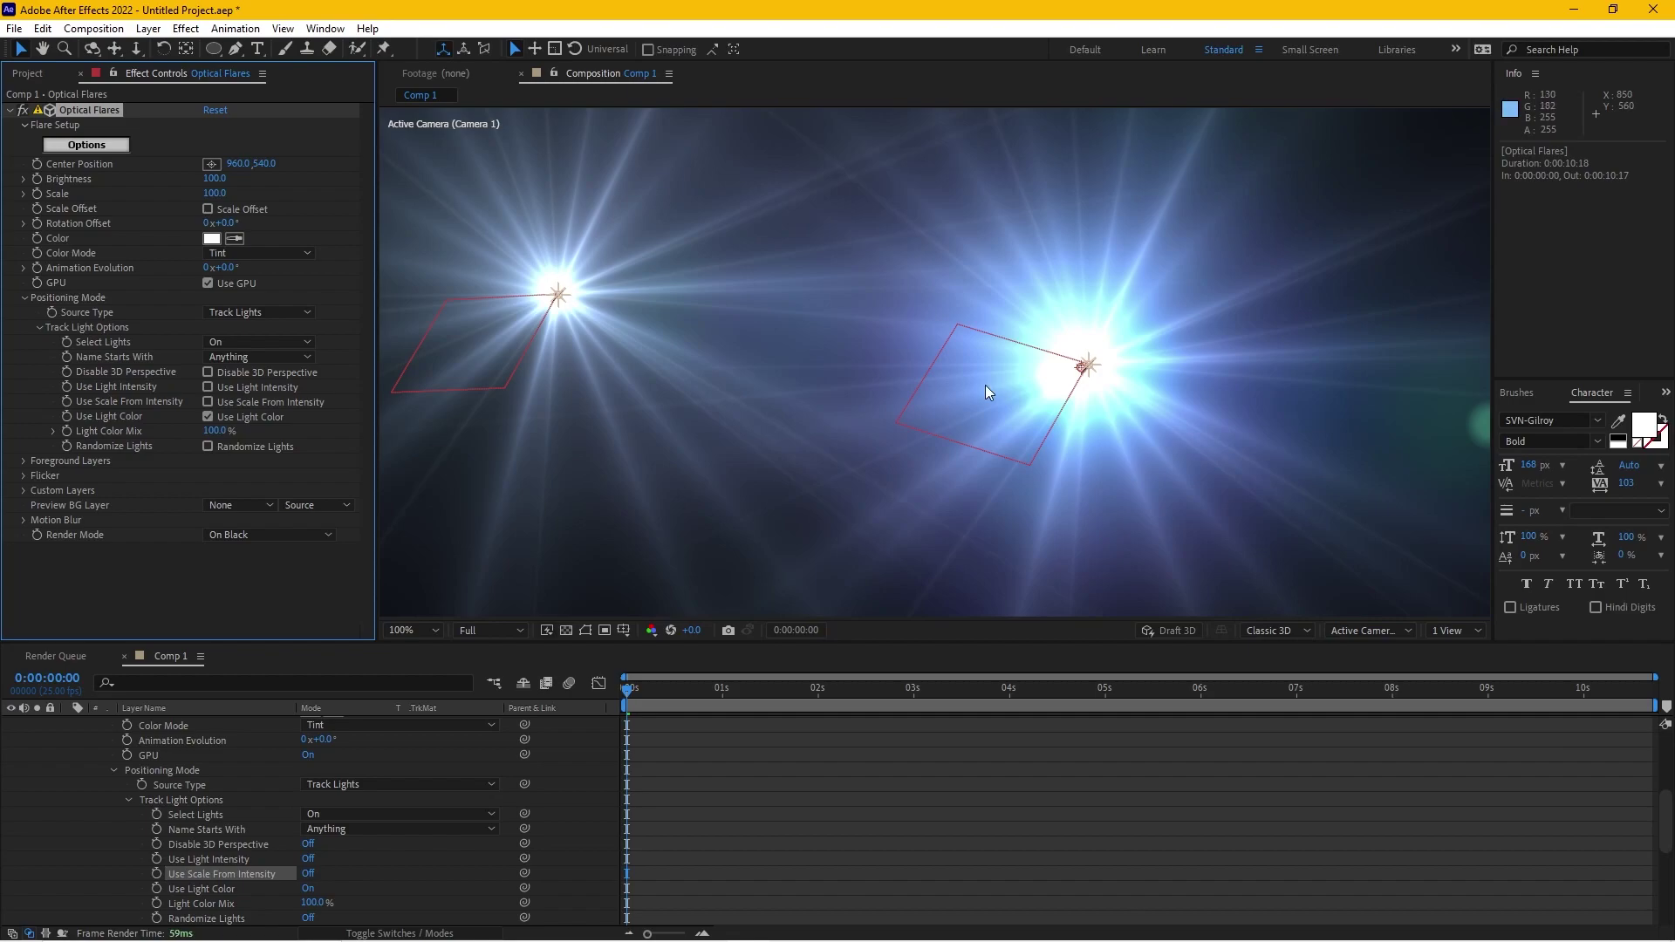
pyautogui.scroll(-2, 961, 372)
pyautogui.scroll(2, 961, 370)
pyautogui.scroll(3, 87, 789)
pyautogui.scroll(2, 80, 740)
pyautogui.click(68, 725)
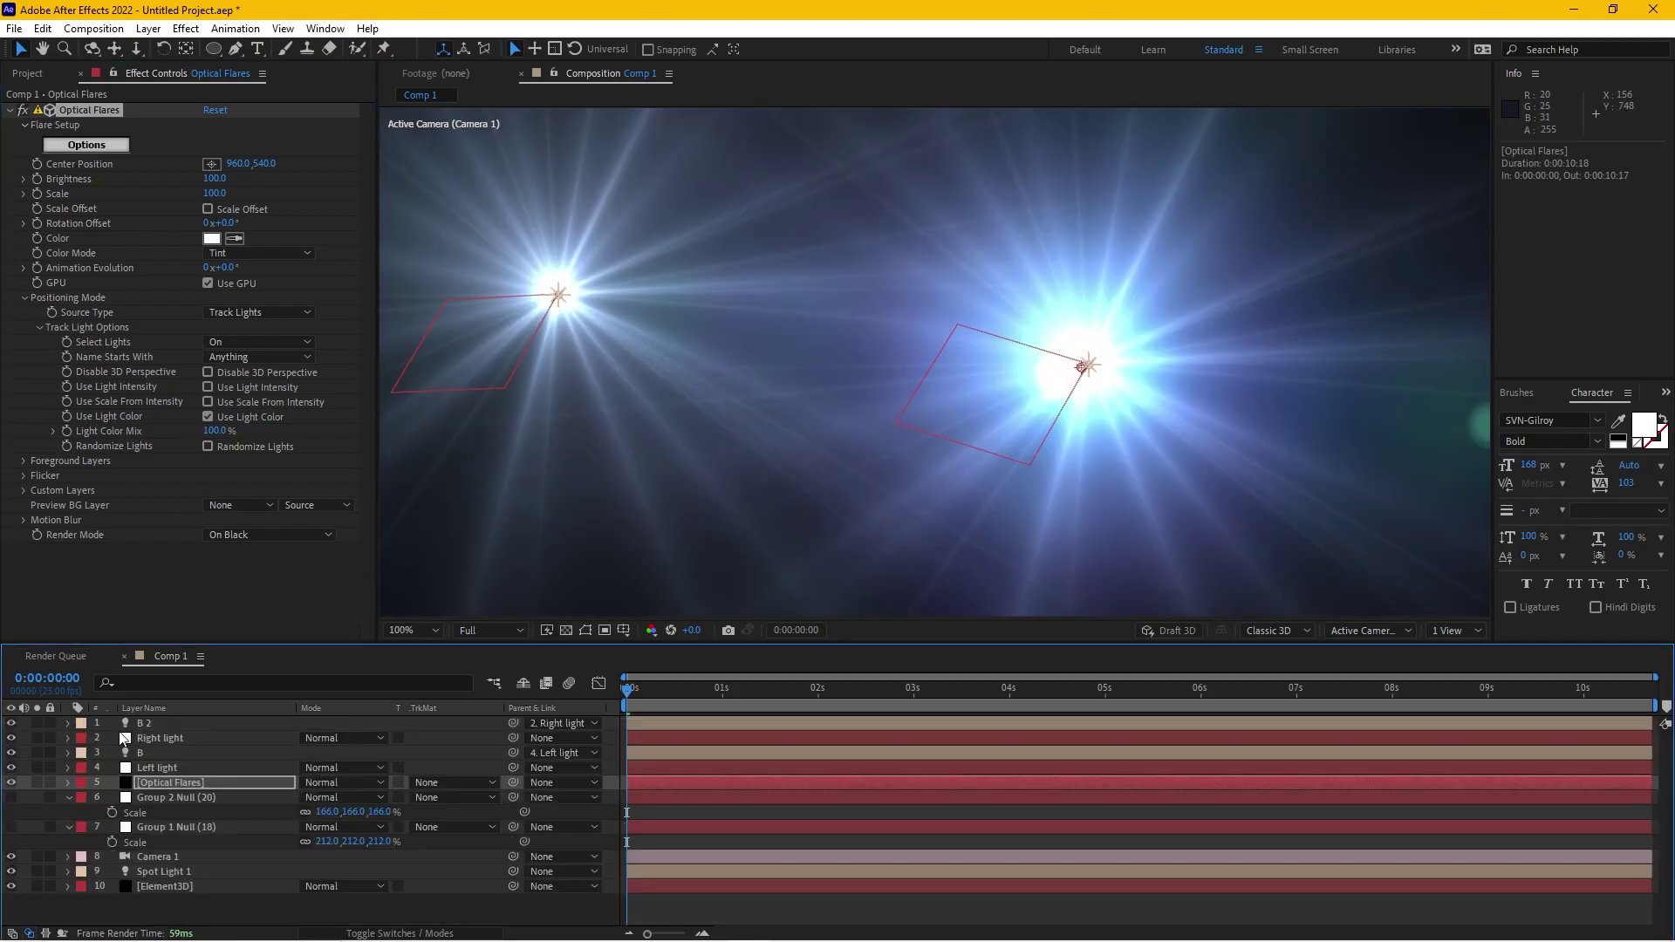
pyautogui.click(246, 786)
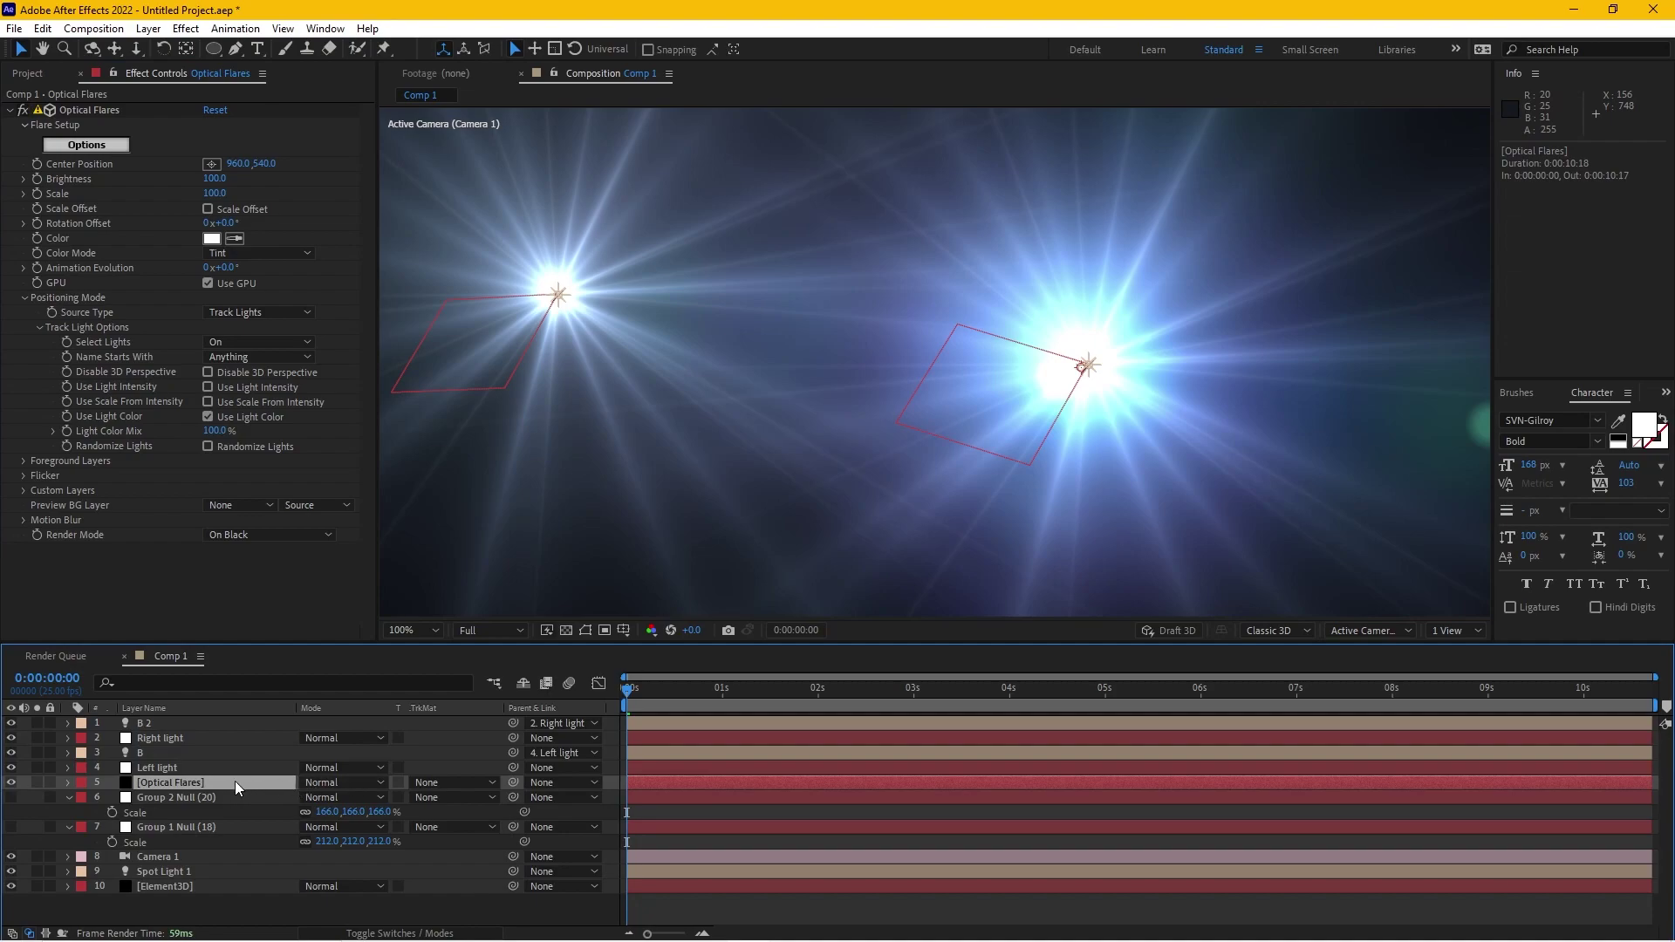
# Set the Optical Flares layer's blending mode to Add and zoom the viewer out
pyautogui.click(340, 784)
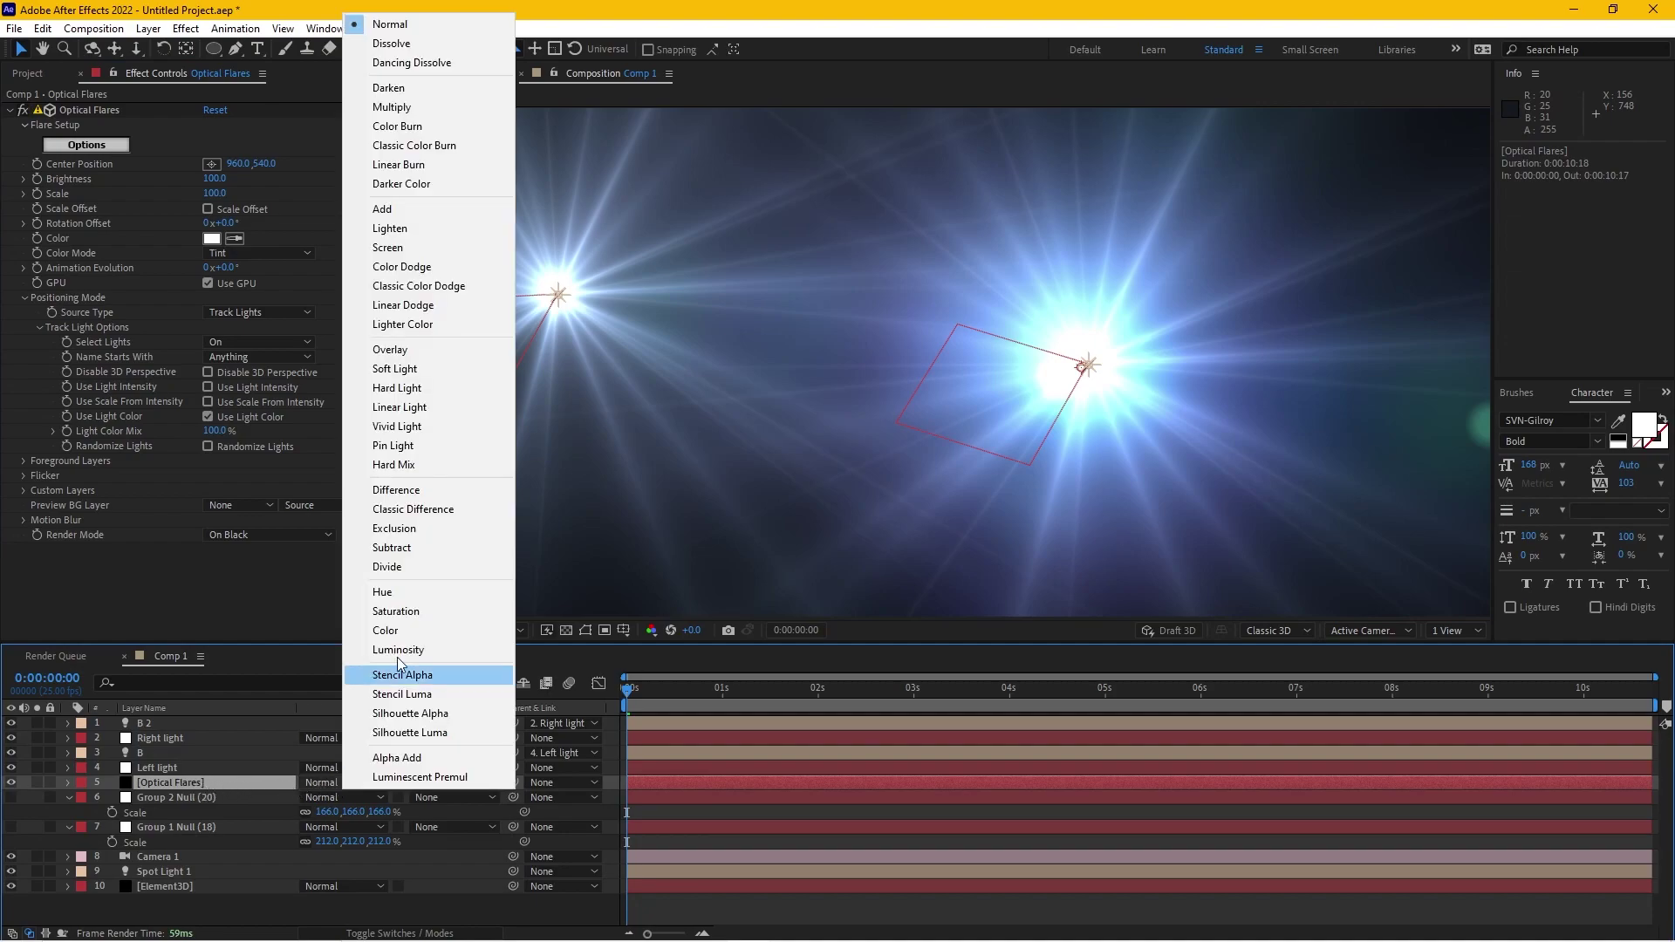
pyautogui.click(402, 217)
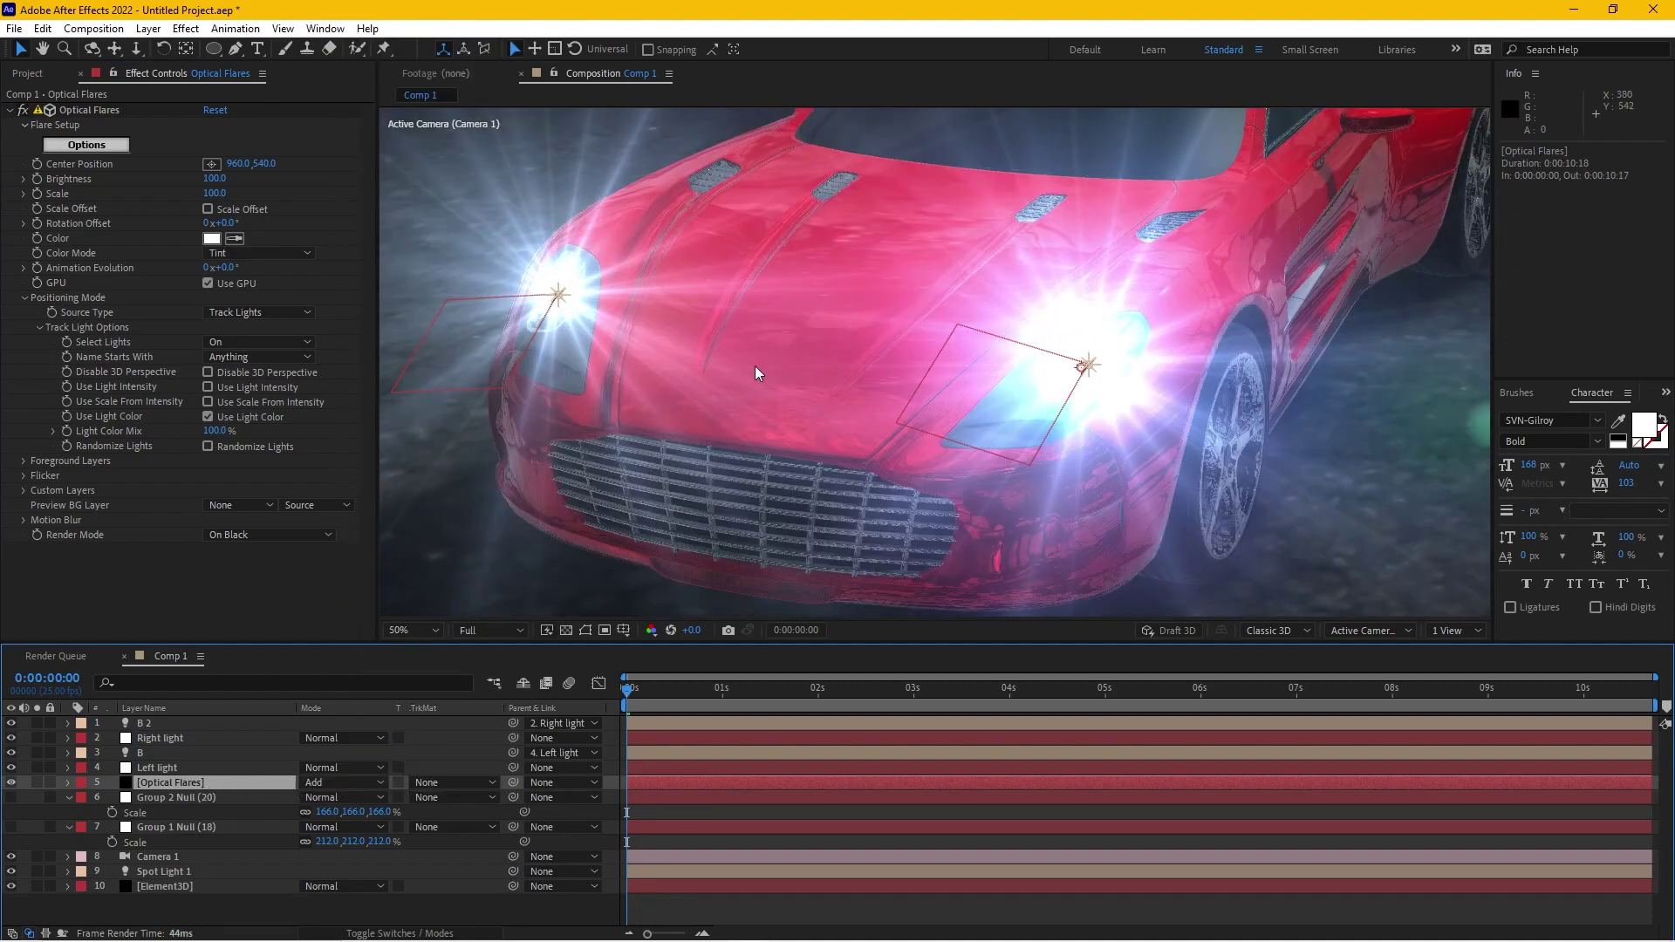
pyautogui.scroll(-2, 761, 375)
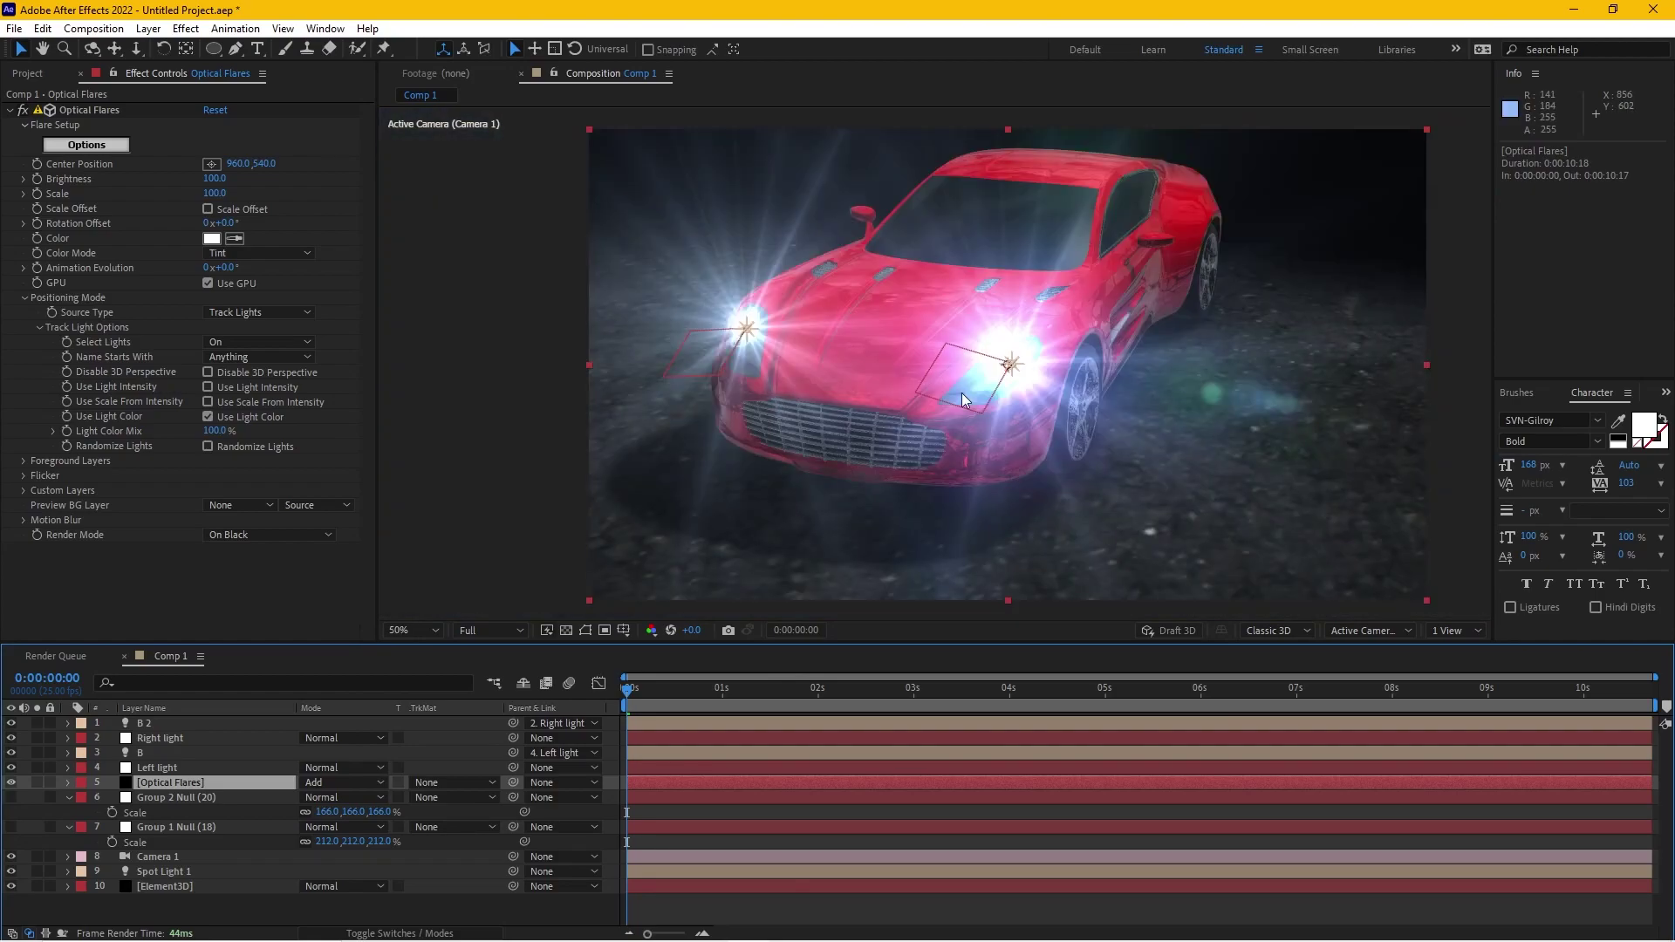
pyautogui.scroll(-2, 714, 365)
# Load the FDA preset from Conspiracy Presets in Optical Flares Options, then return to After Effects
pyautogui.click(106, 146)
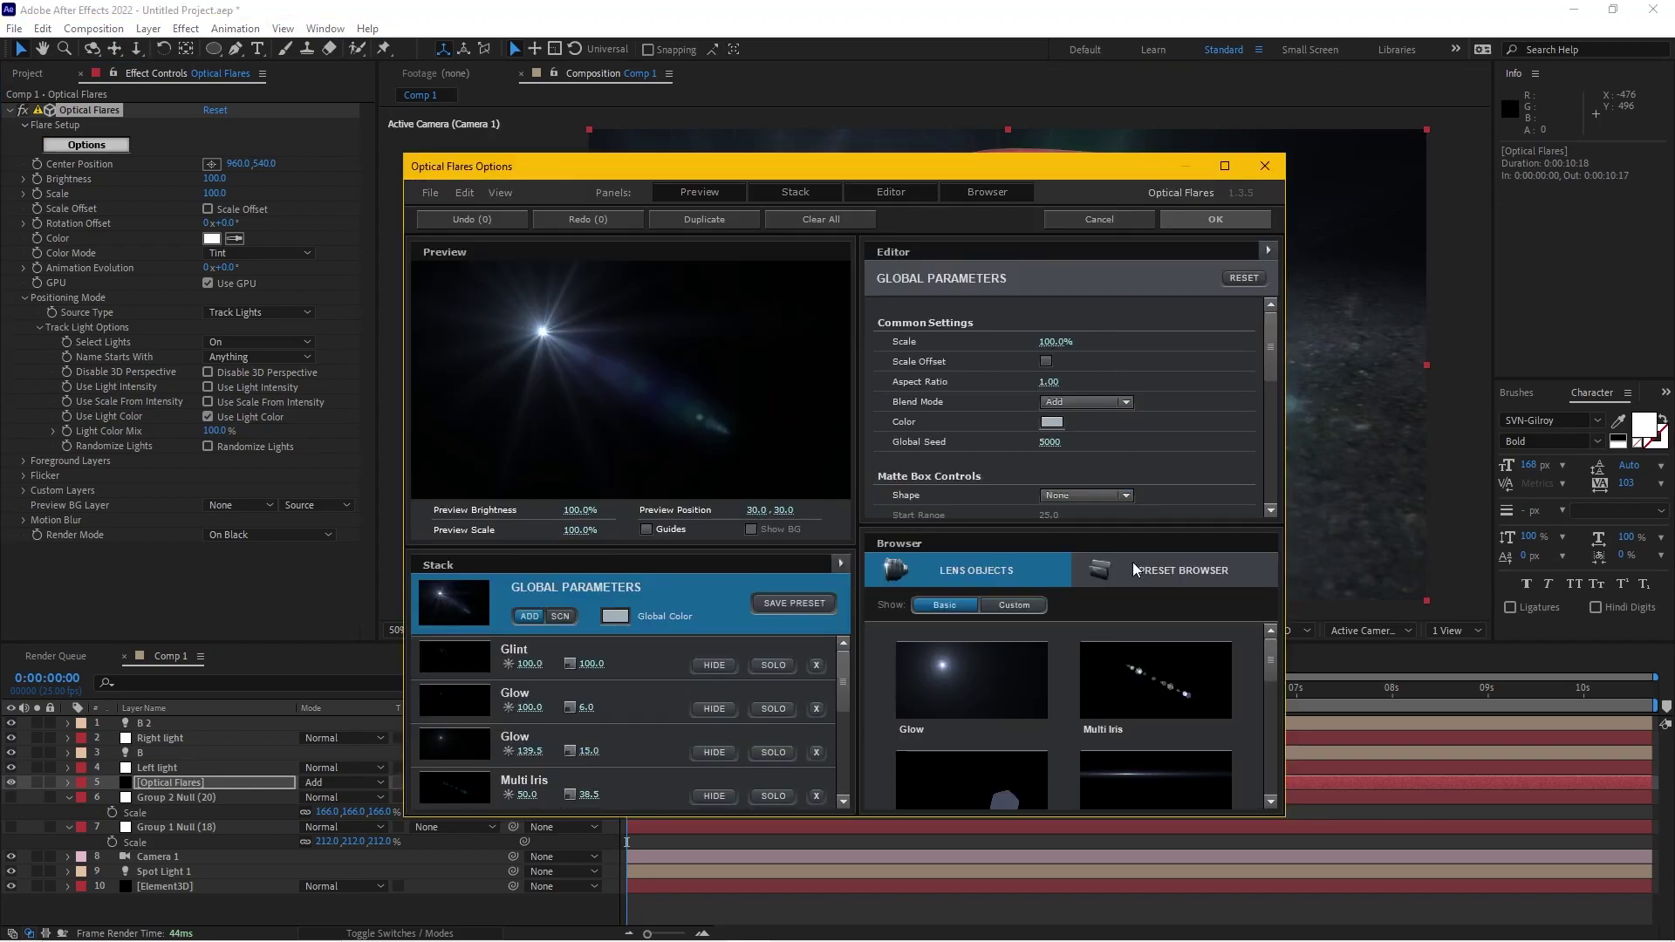
pyautogui.click(1139, 583)
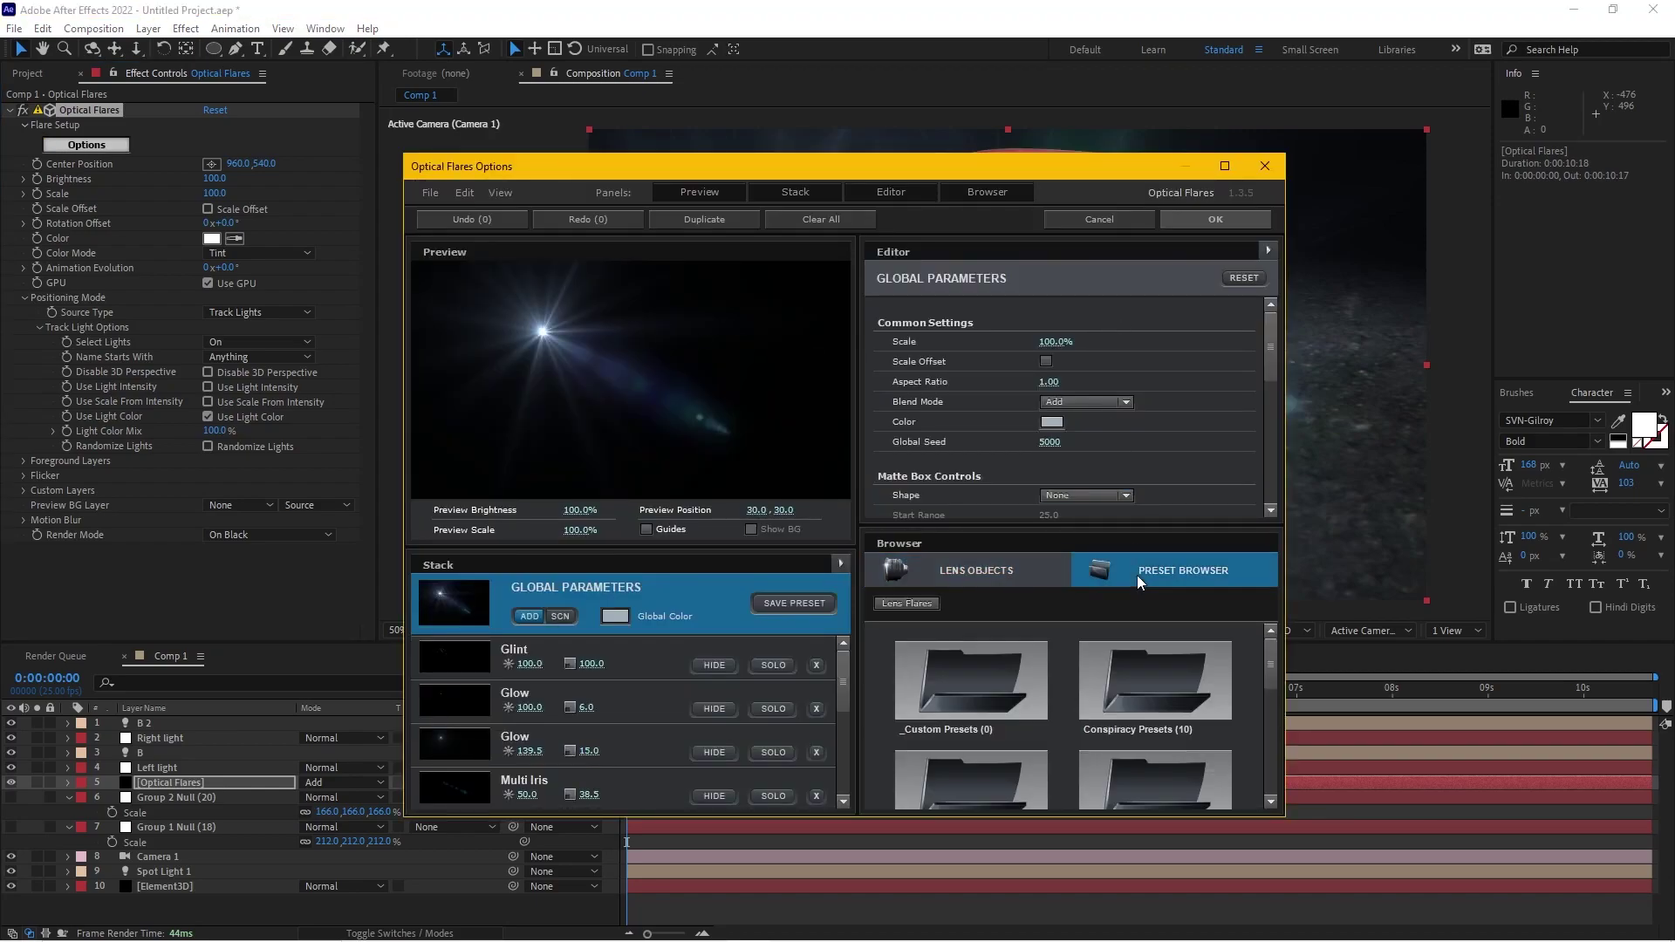
pyautogui.click(1141, 695)
pyautogui.scroll(-5, 1109, 698)
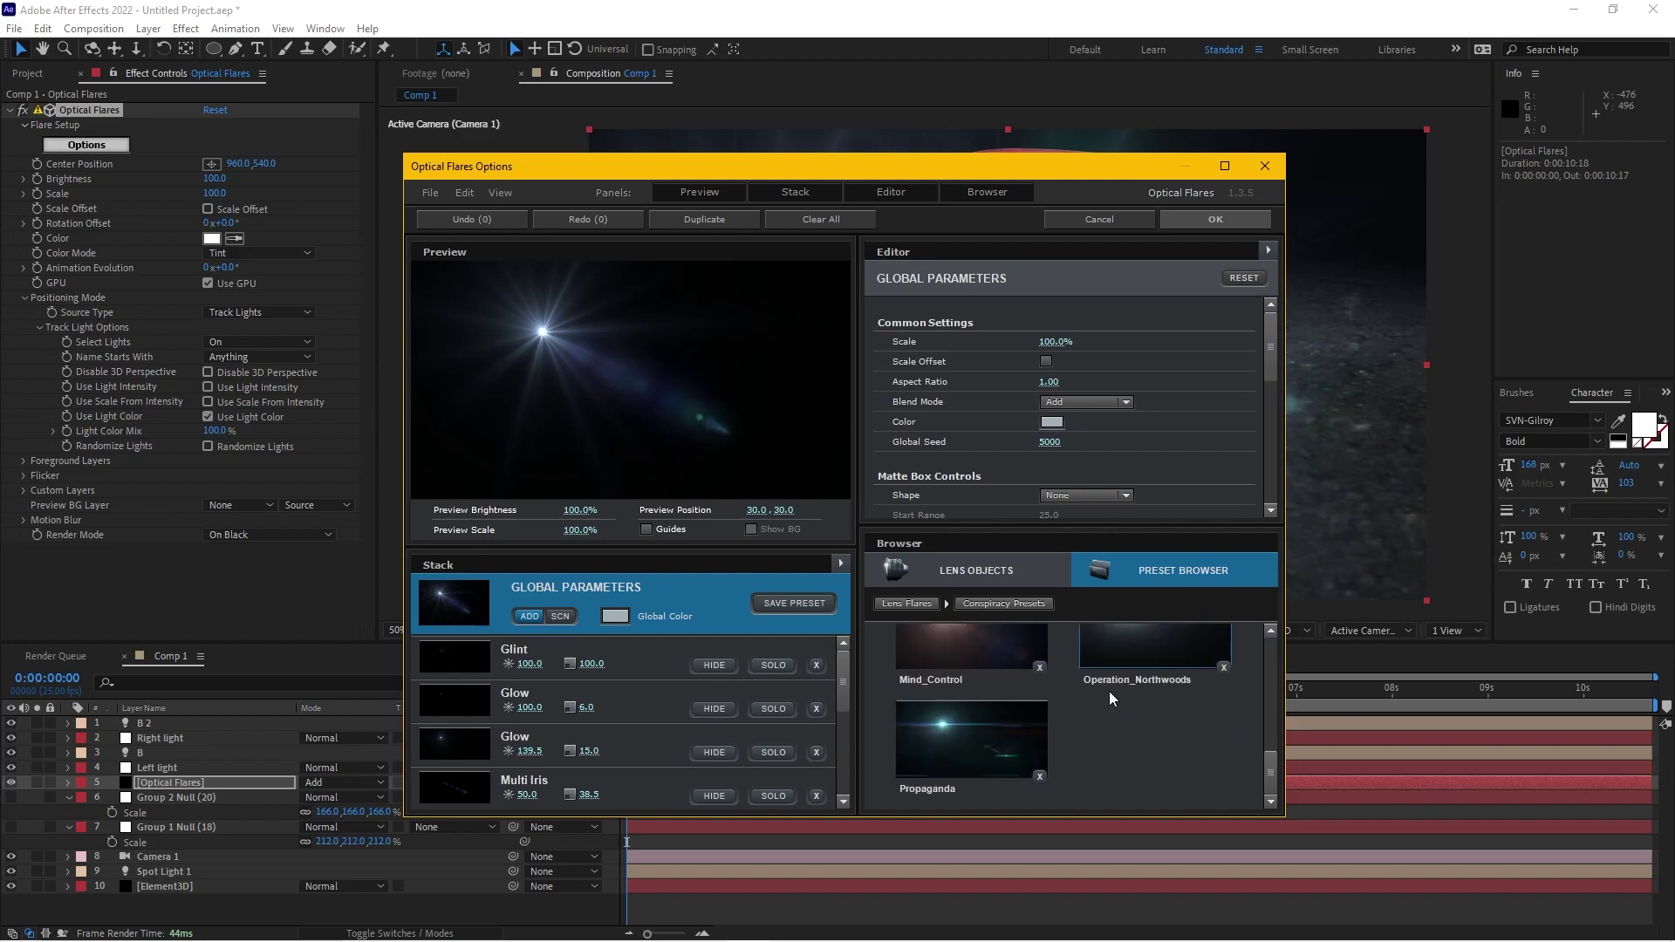
pyautogui.scroll(2, 1111, 698)
pyautogui.scroll(2, 1107, 695)
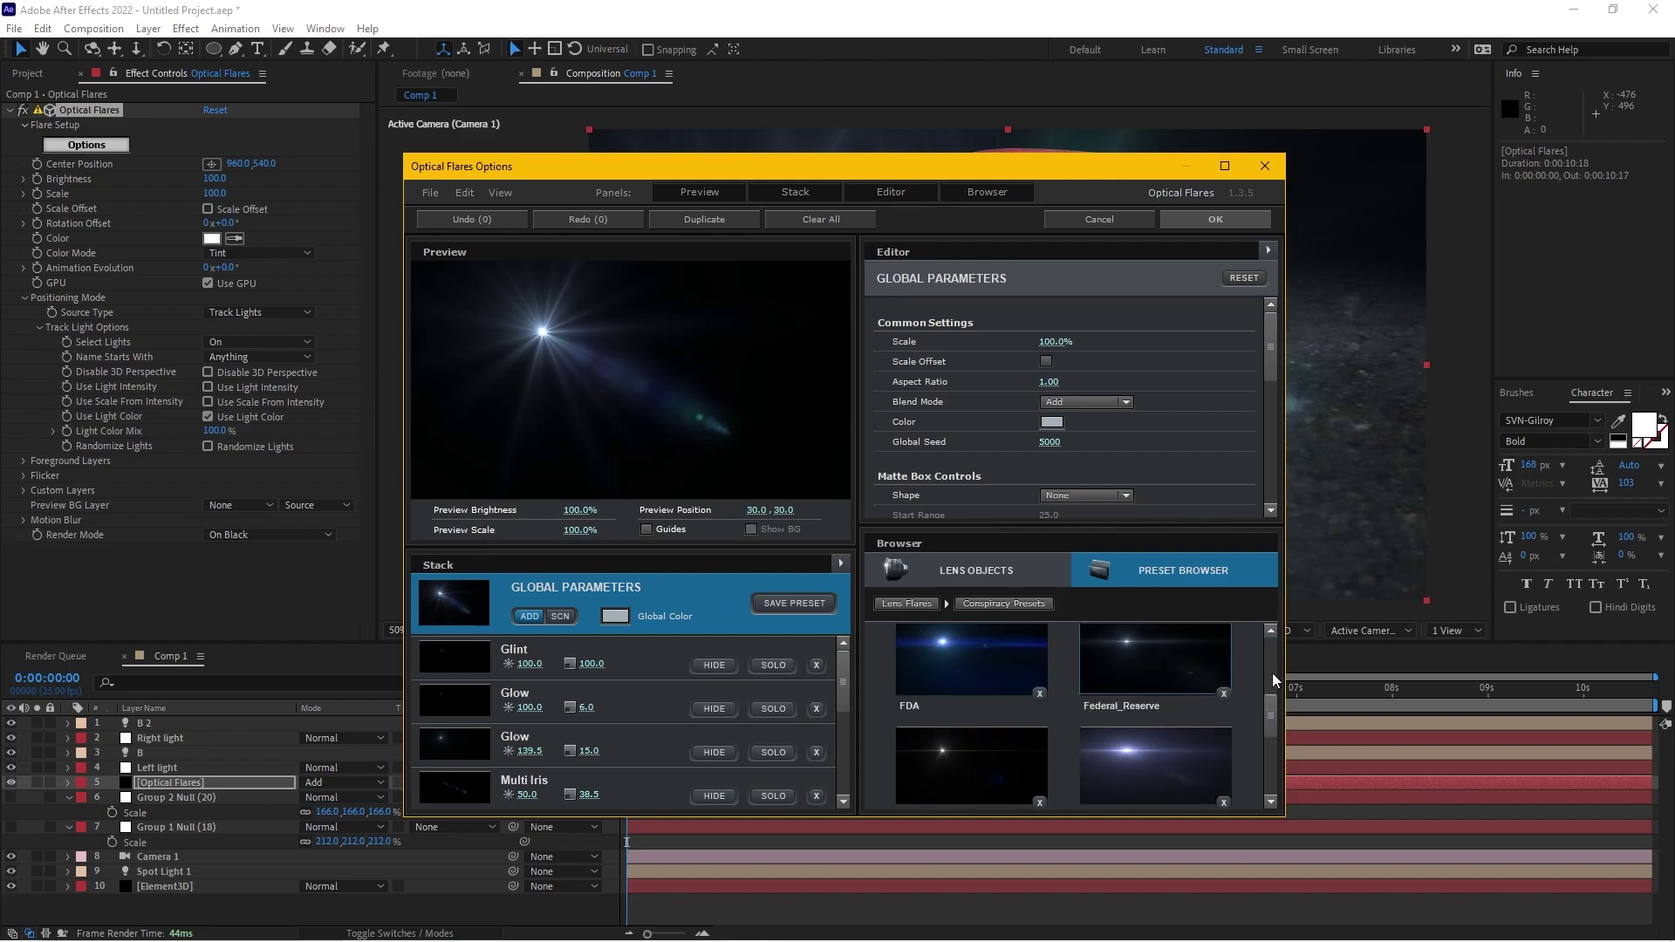
pyautogui.click(986, 660)
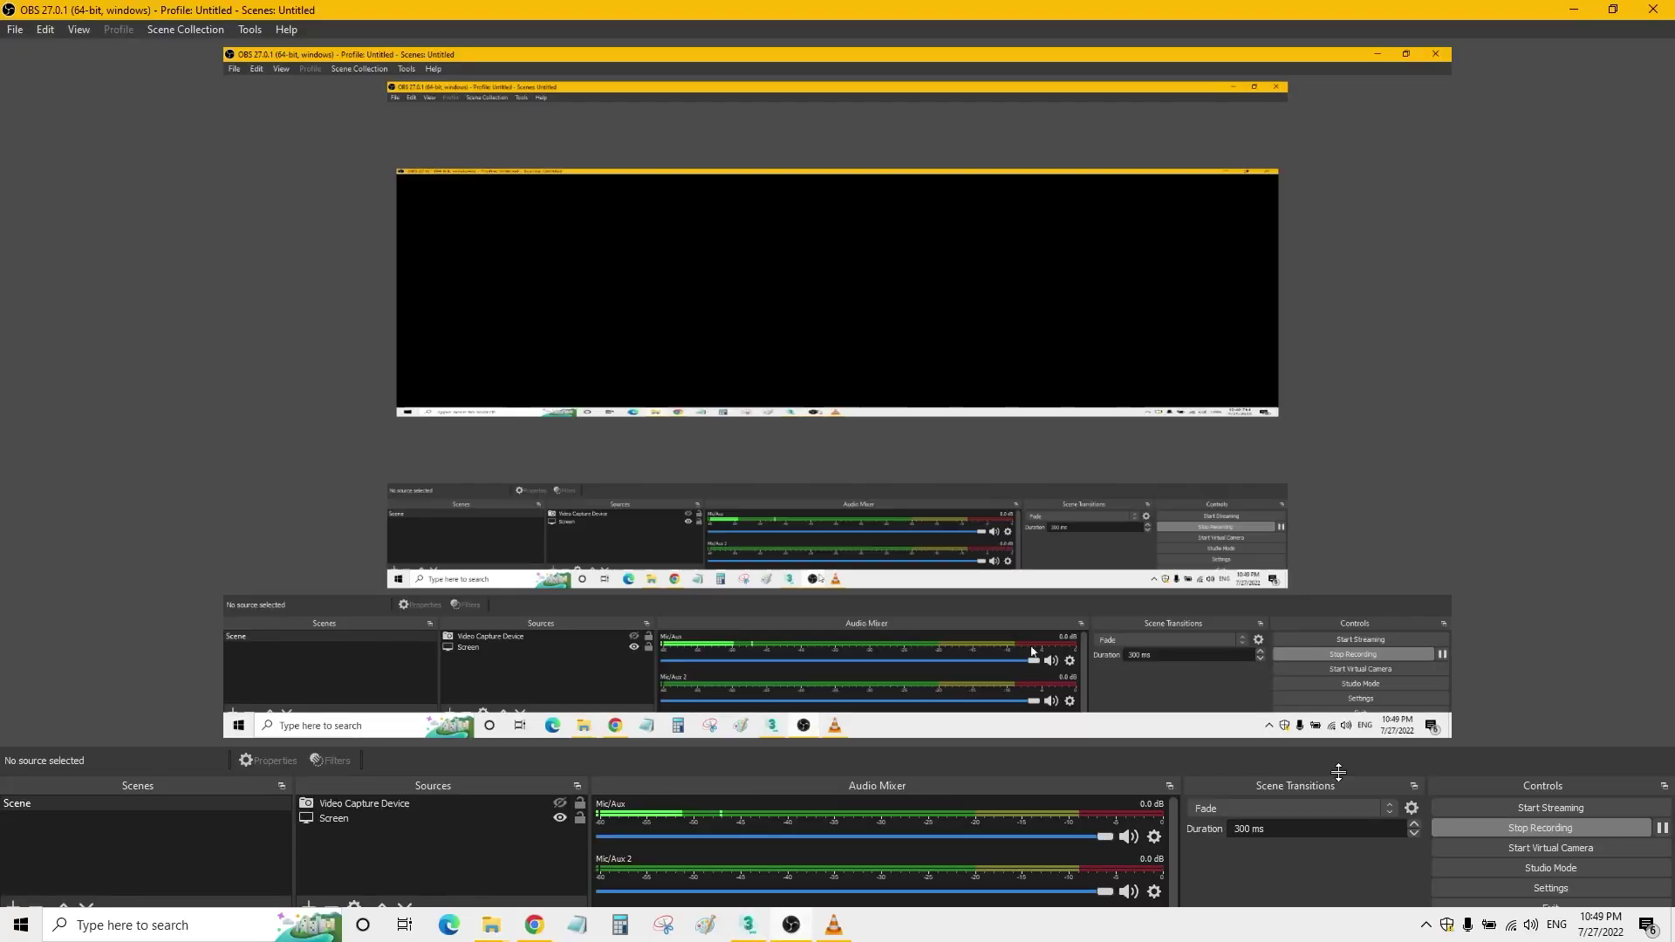
pyautogui.click(791, 925)
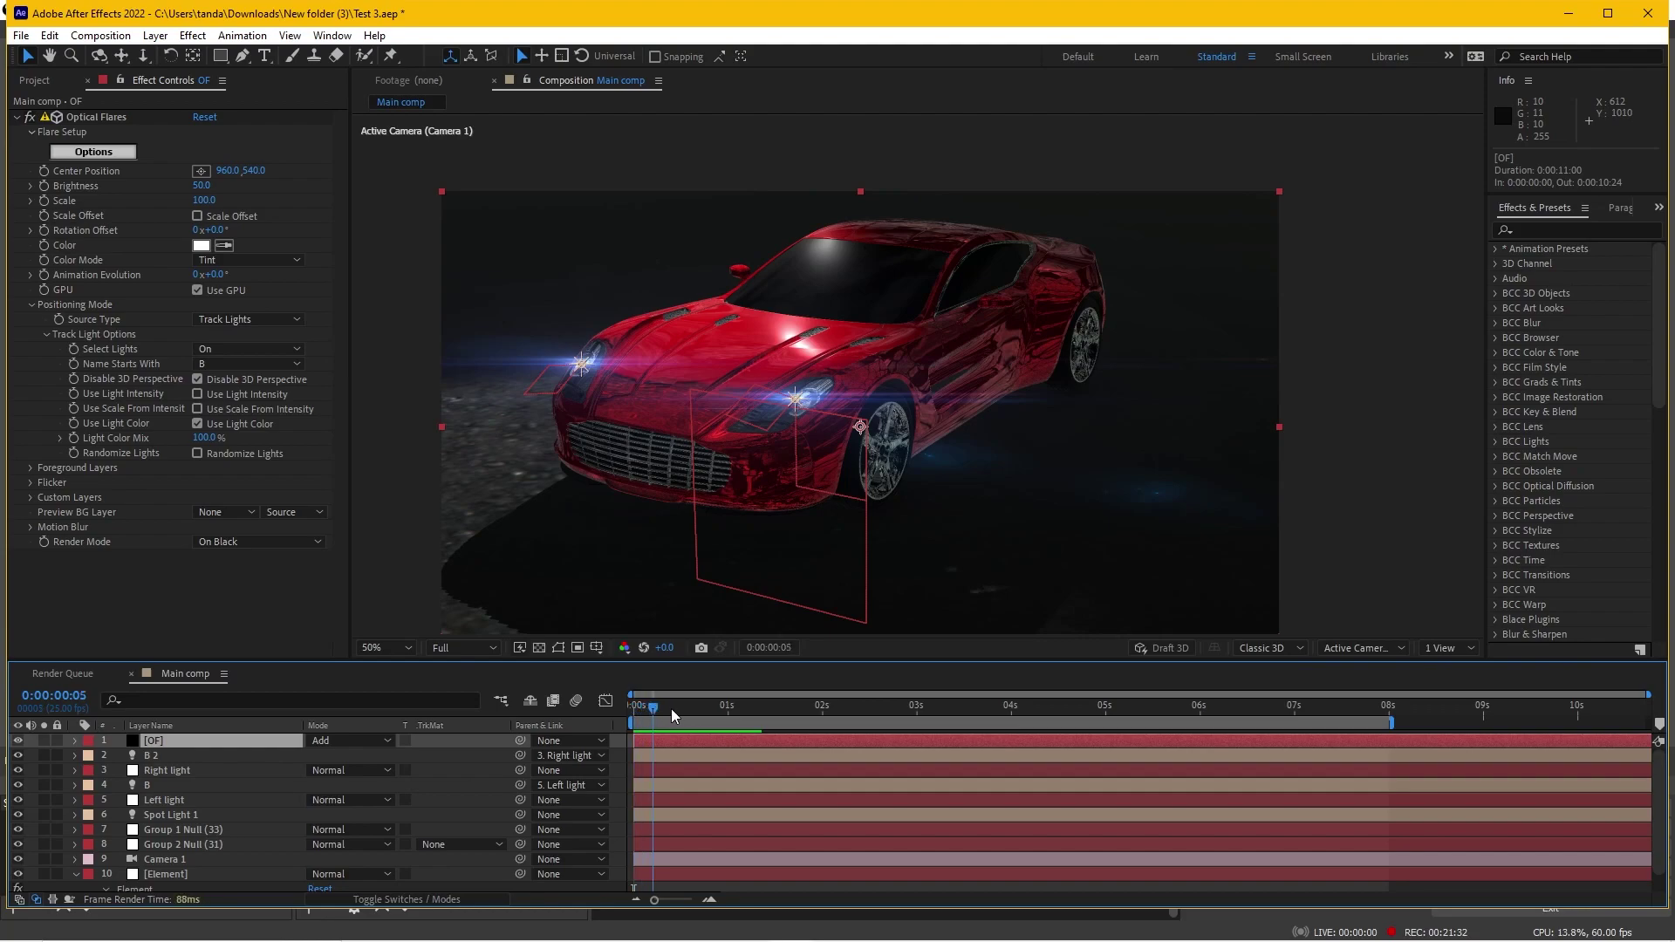
# Apply a Conspiracy preset in the Optical Flares Preset Browser, giving Glow, Hoop, Multi Iris and Iris elements
pyautogui.scroll(1, 628, 453)
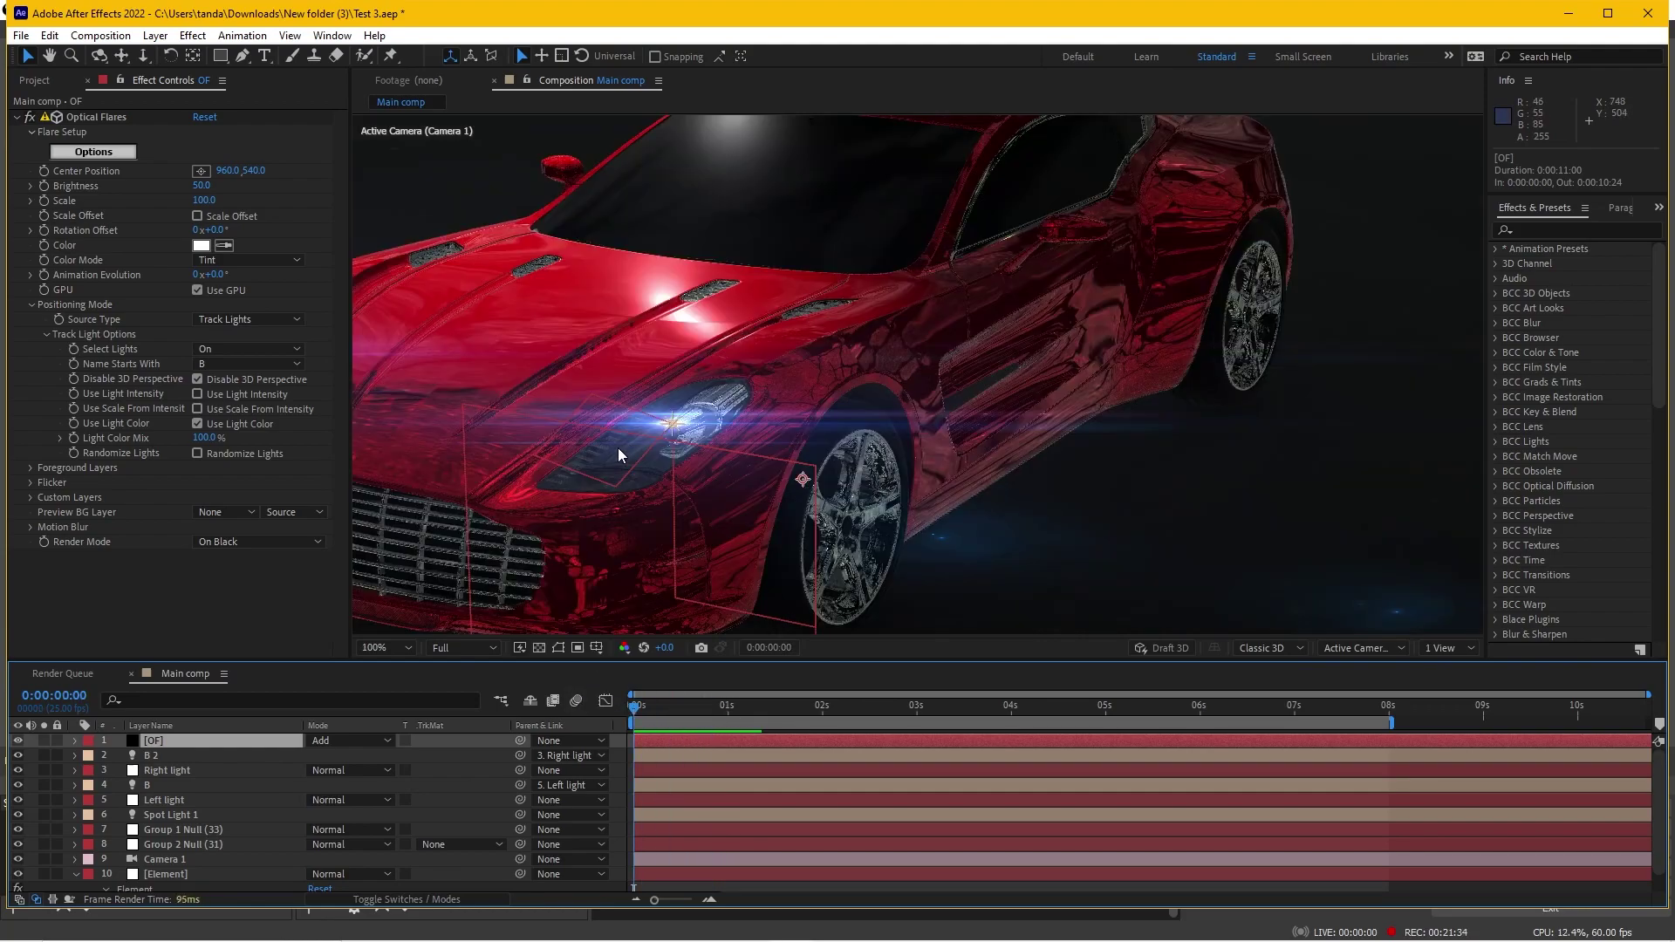
pyautogui.scroll(-1, 705, 375)
pyautogui.scroll(2, 705, 376)
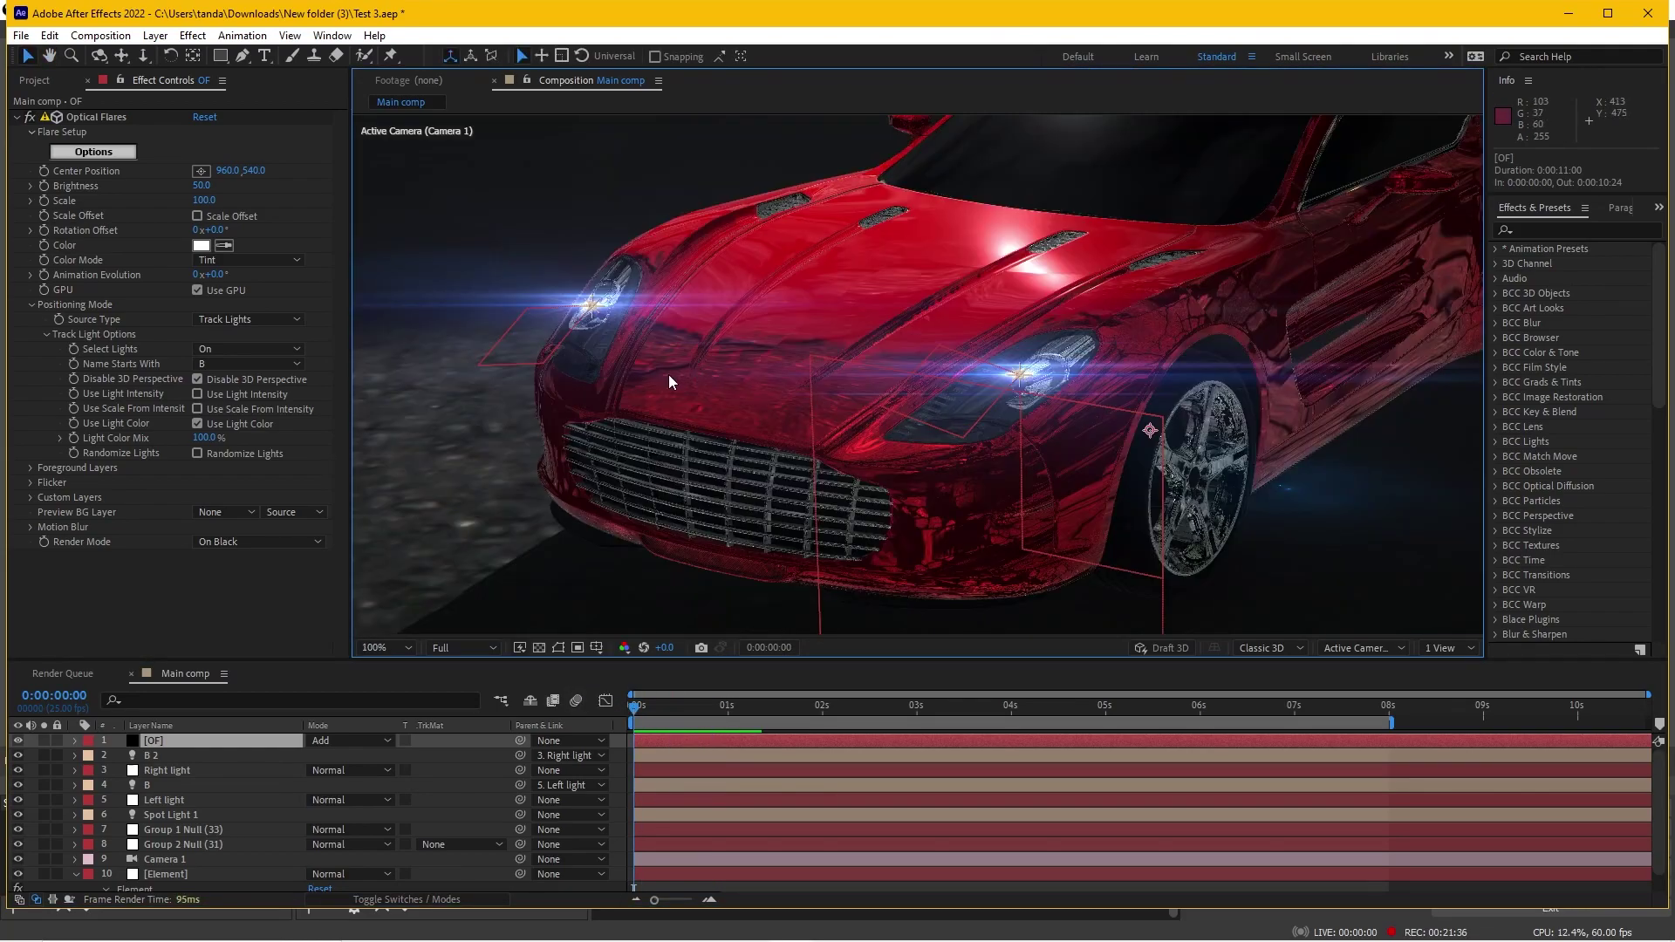
pyautogui.click(103, 152)
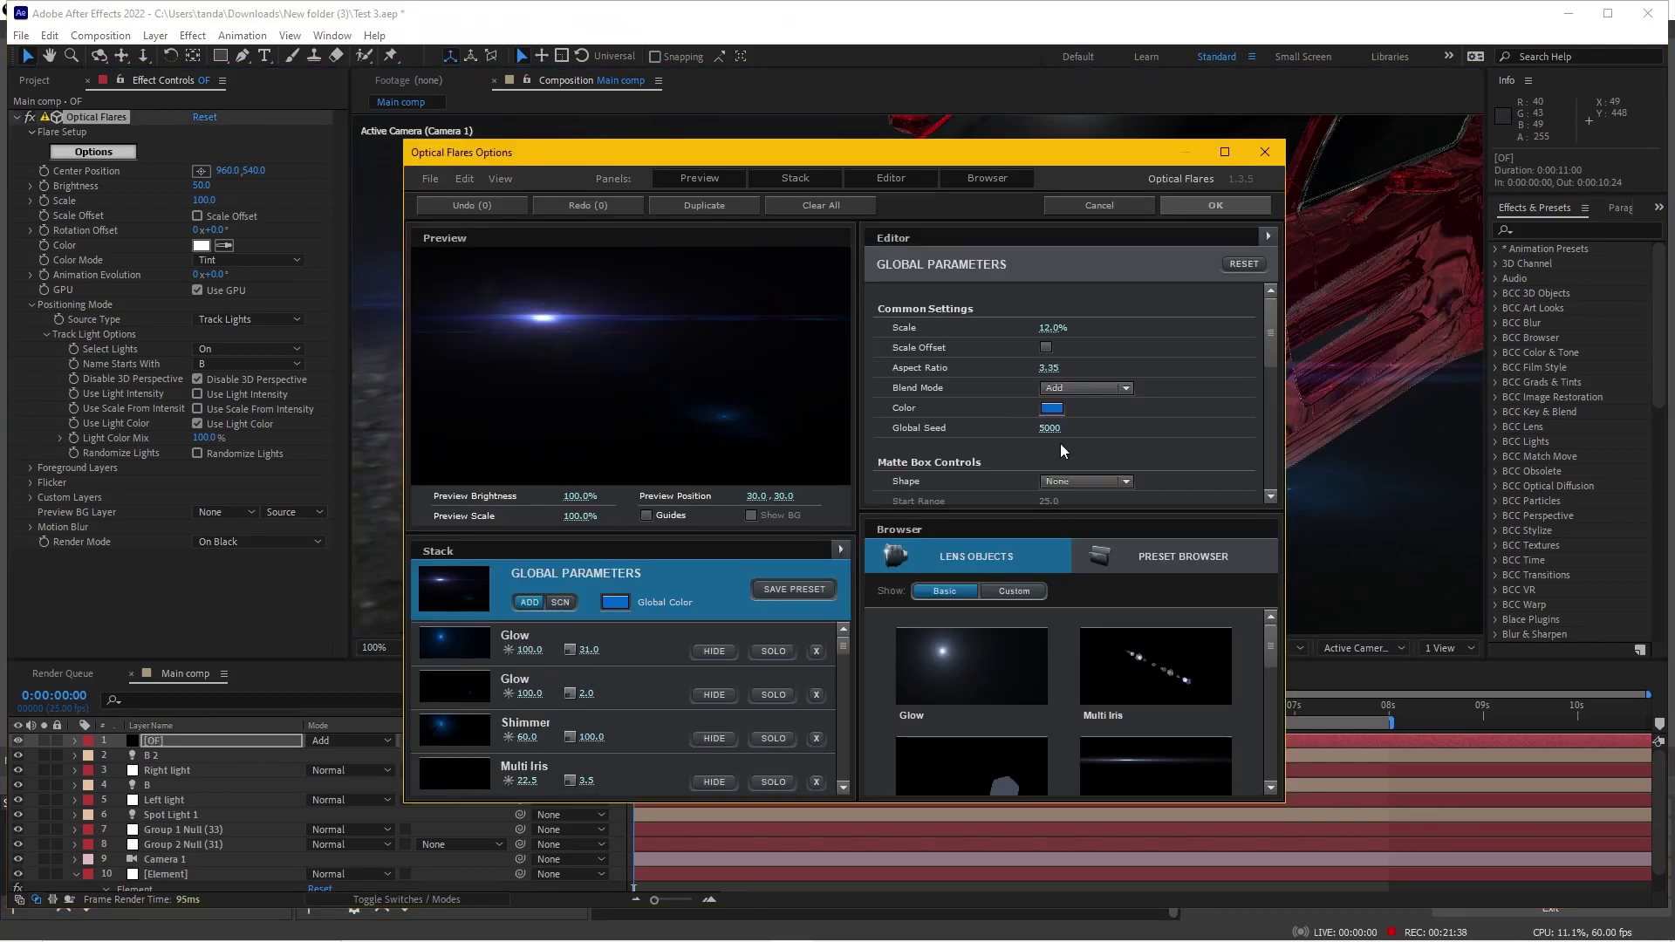
pyautogui.click(1177, 571)
pyautogui.scroll(-1, 1157, 630)
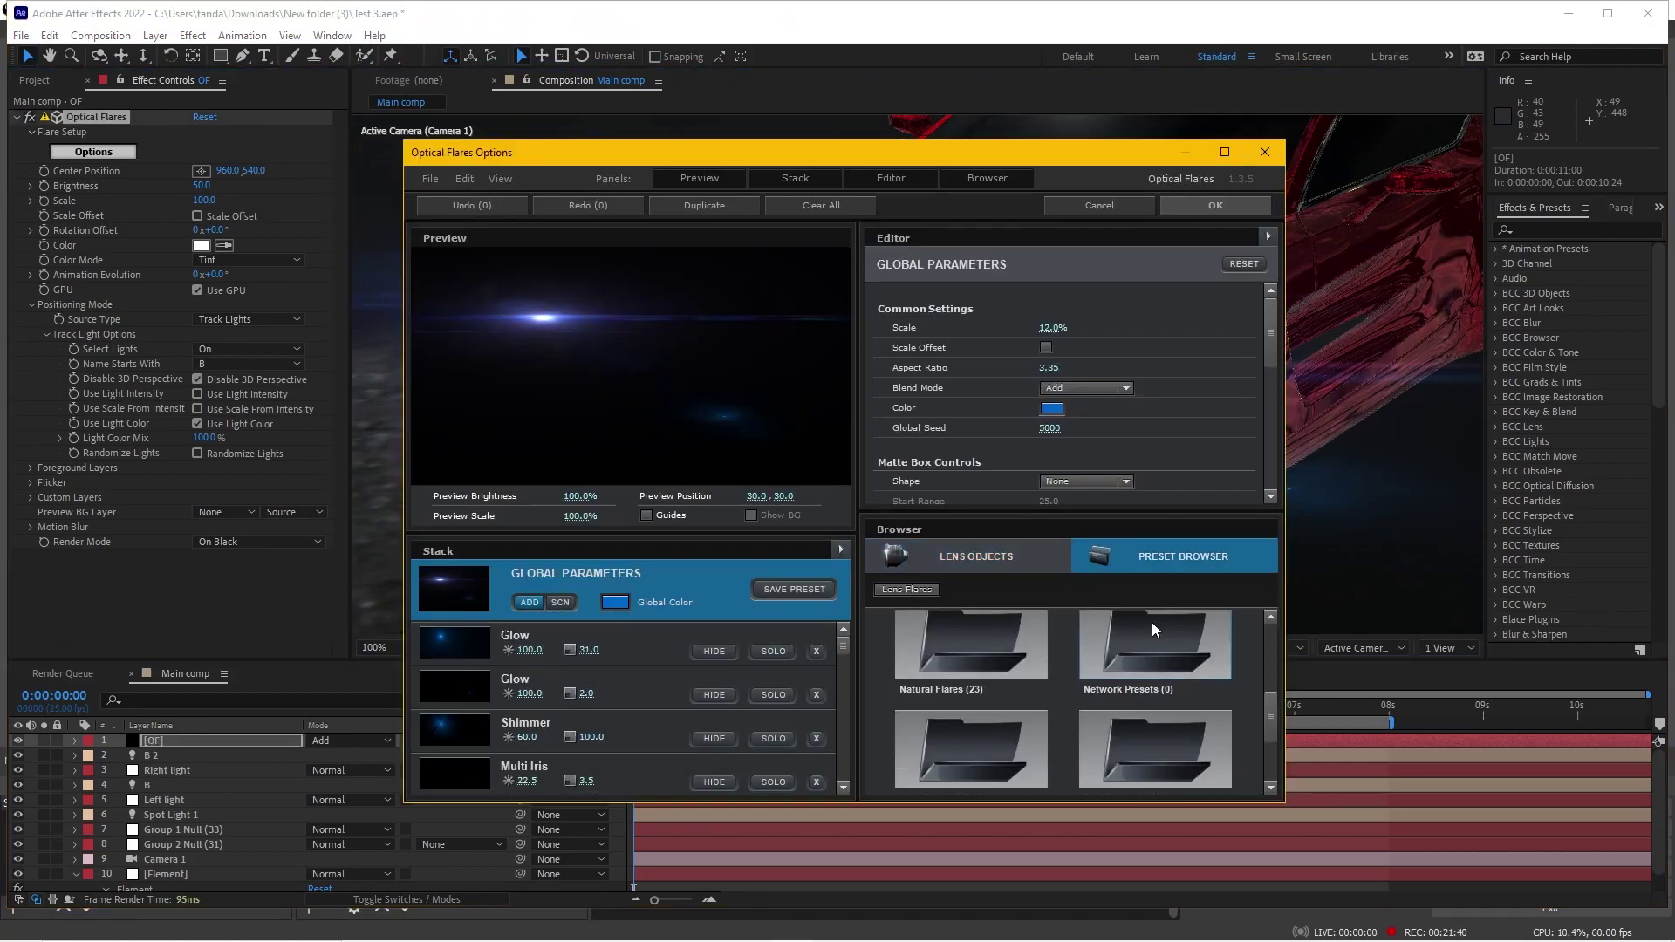
pyautogui.doubleClick(1140, 636)
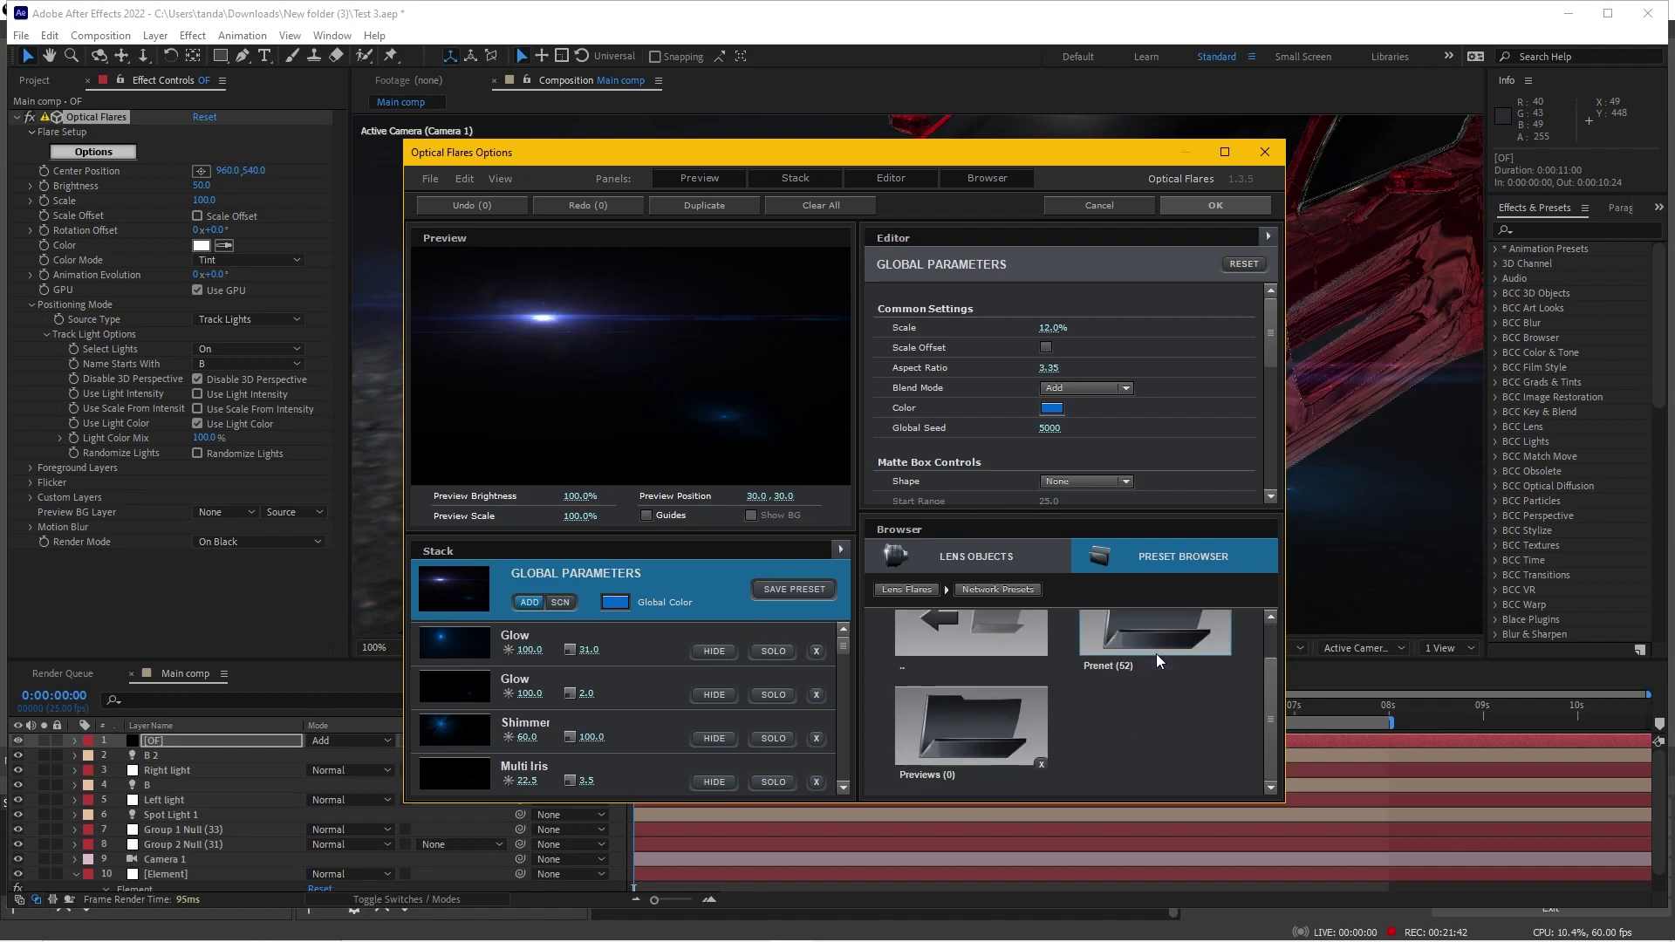
pyautogui.doubleClick(1157, 634)
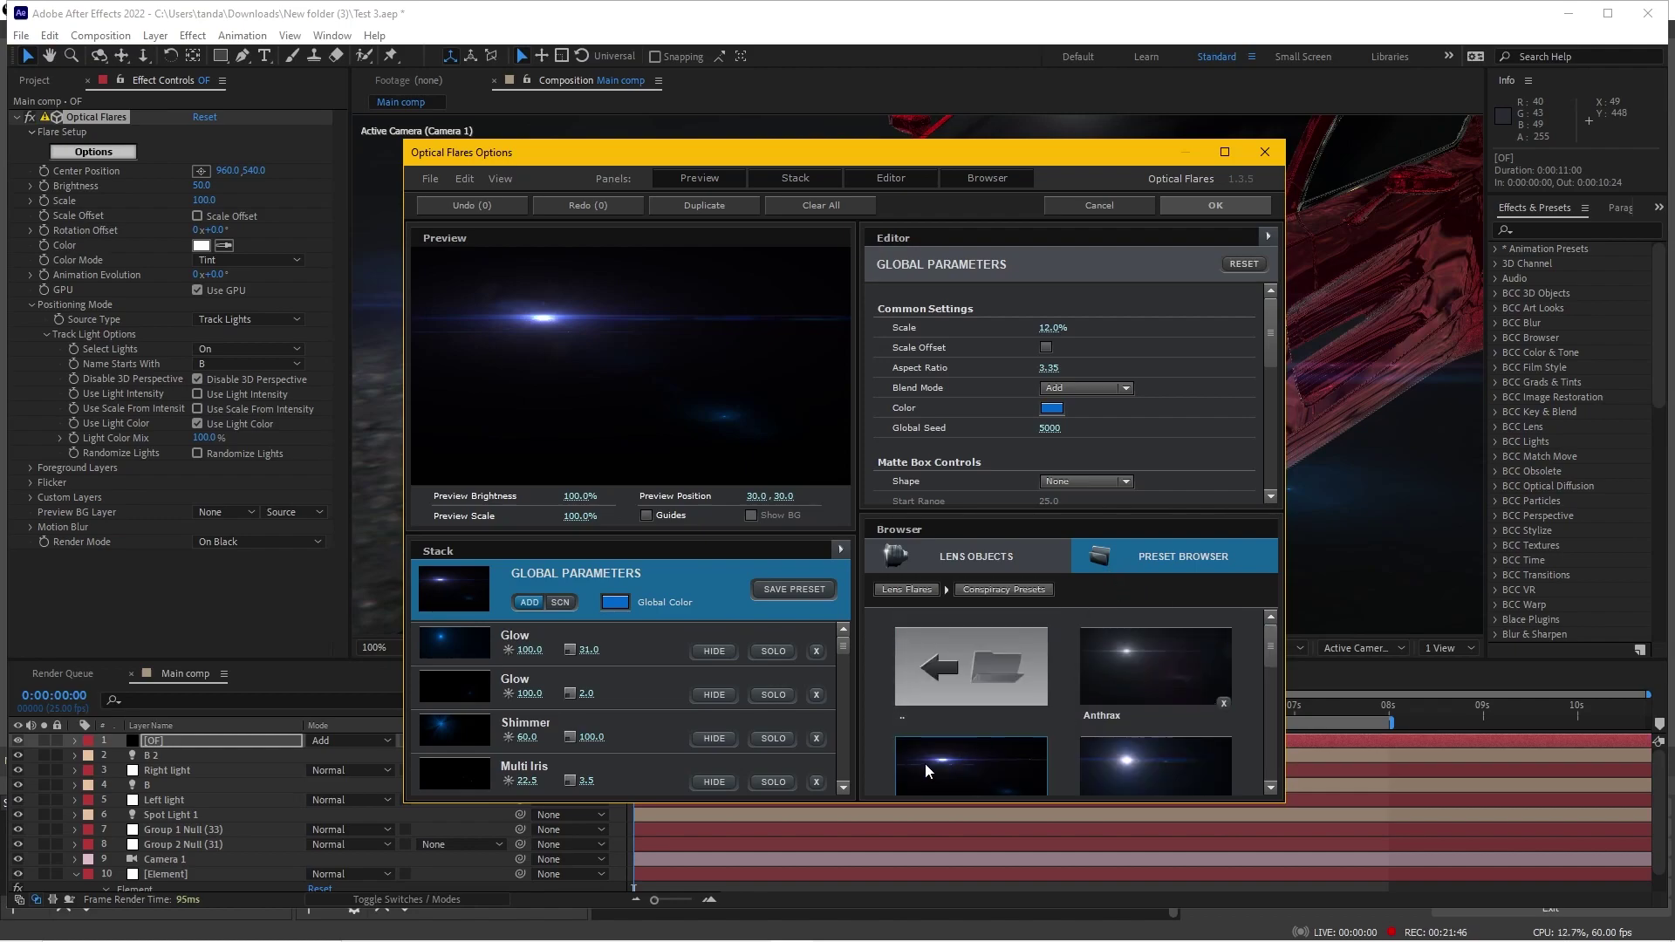
pyautogui.click(1152, 766)
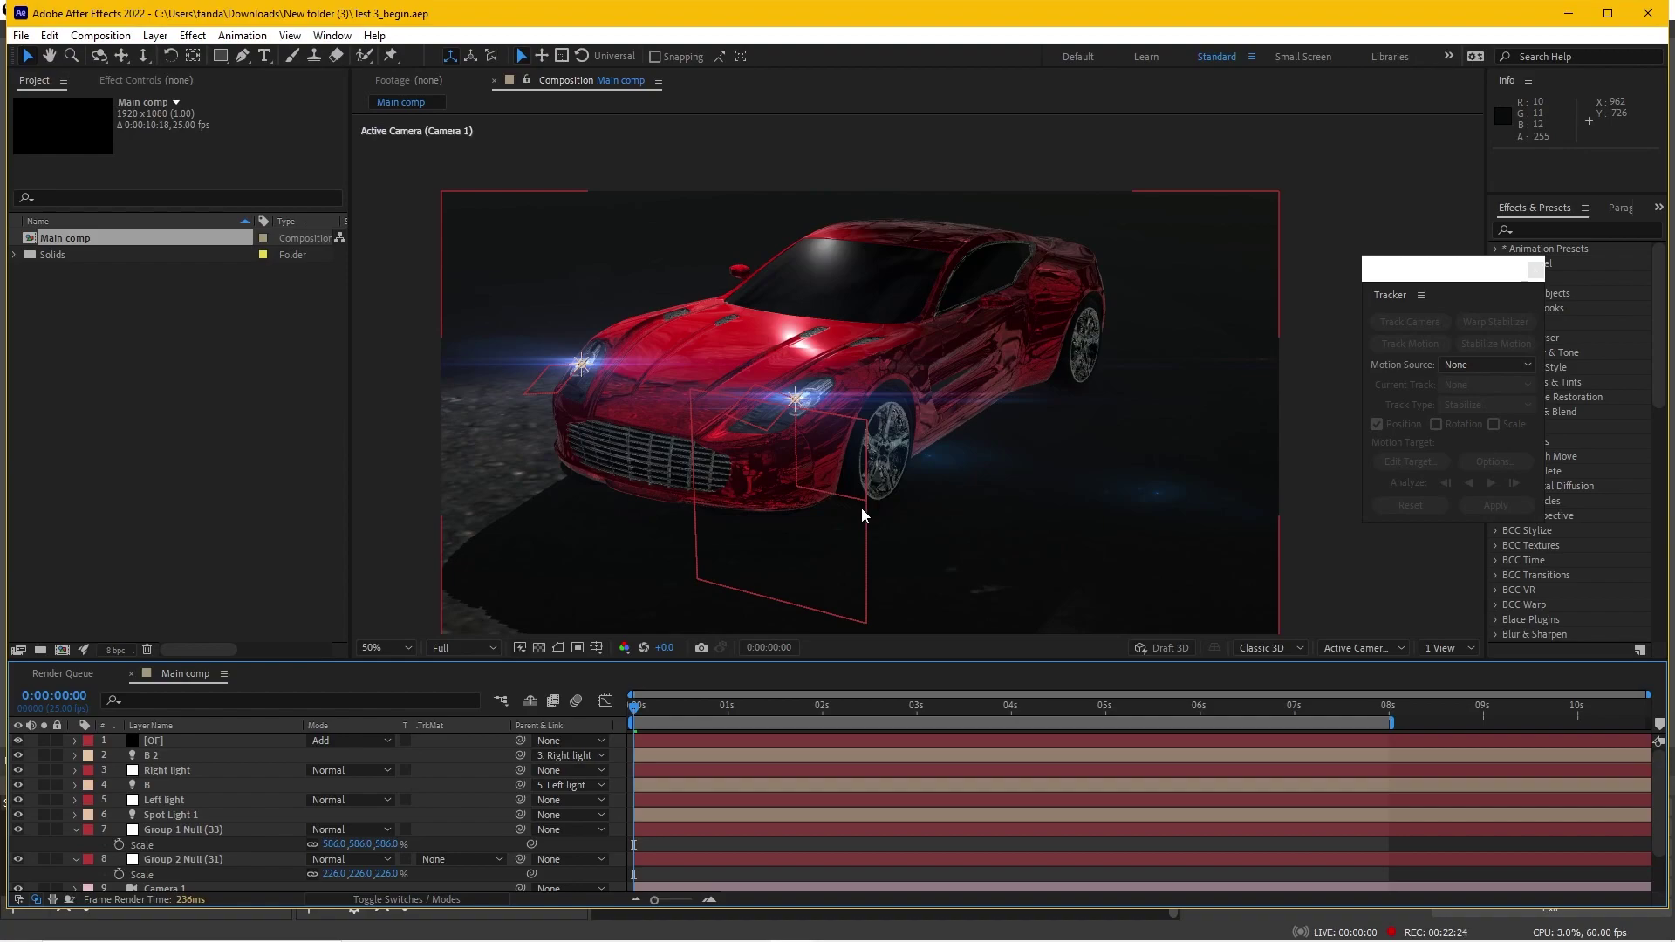
# Orbit the camera around the car to inspect it, then undo both orbits
pyautogui.moveTo(792, 476); pyautogui.dragTo(815, 422)
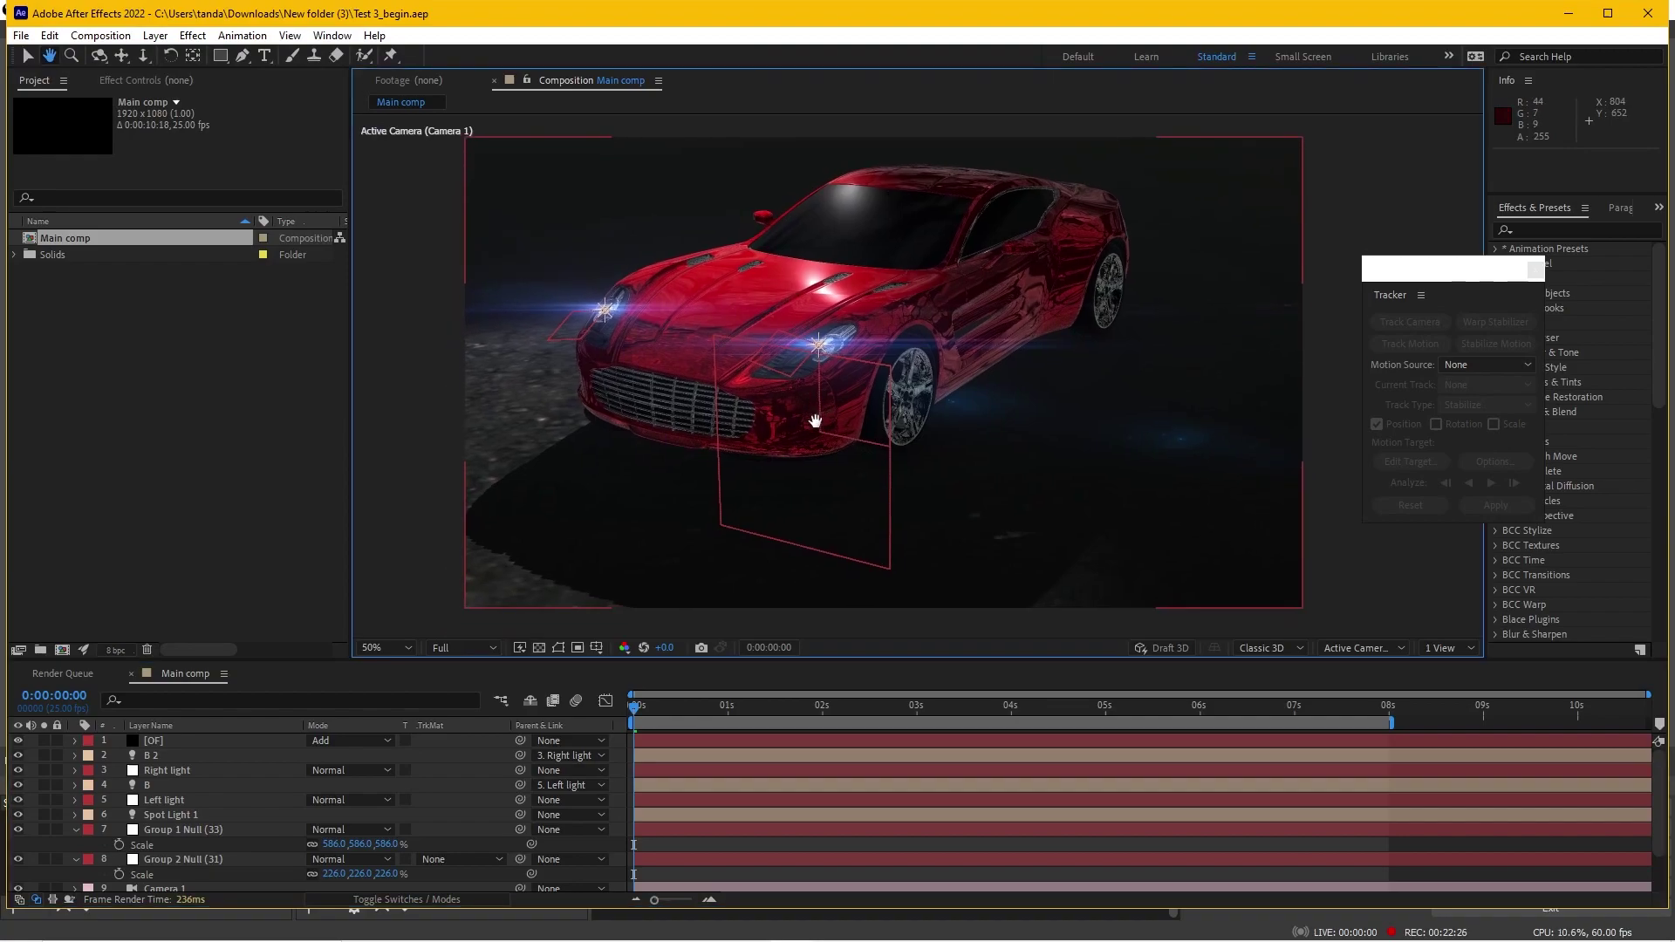
pyautogui.scroll(2, 767, 431)
pyautogui.scroll(-2, 751, 445)
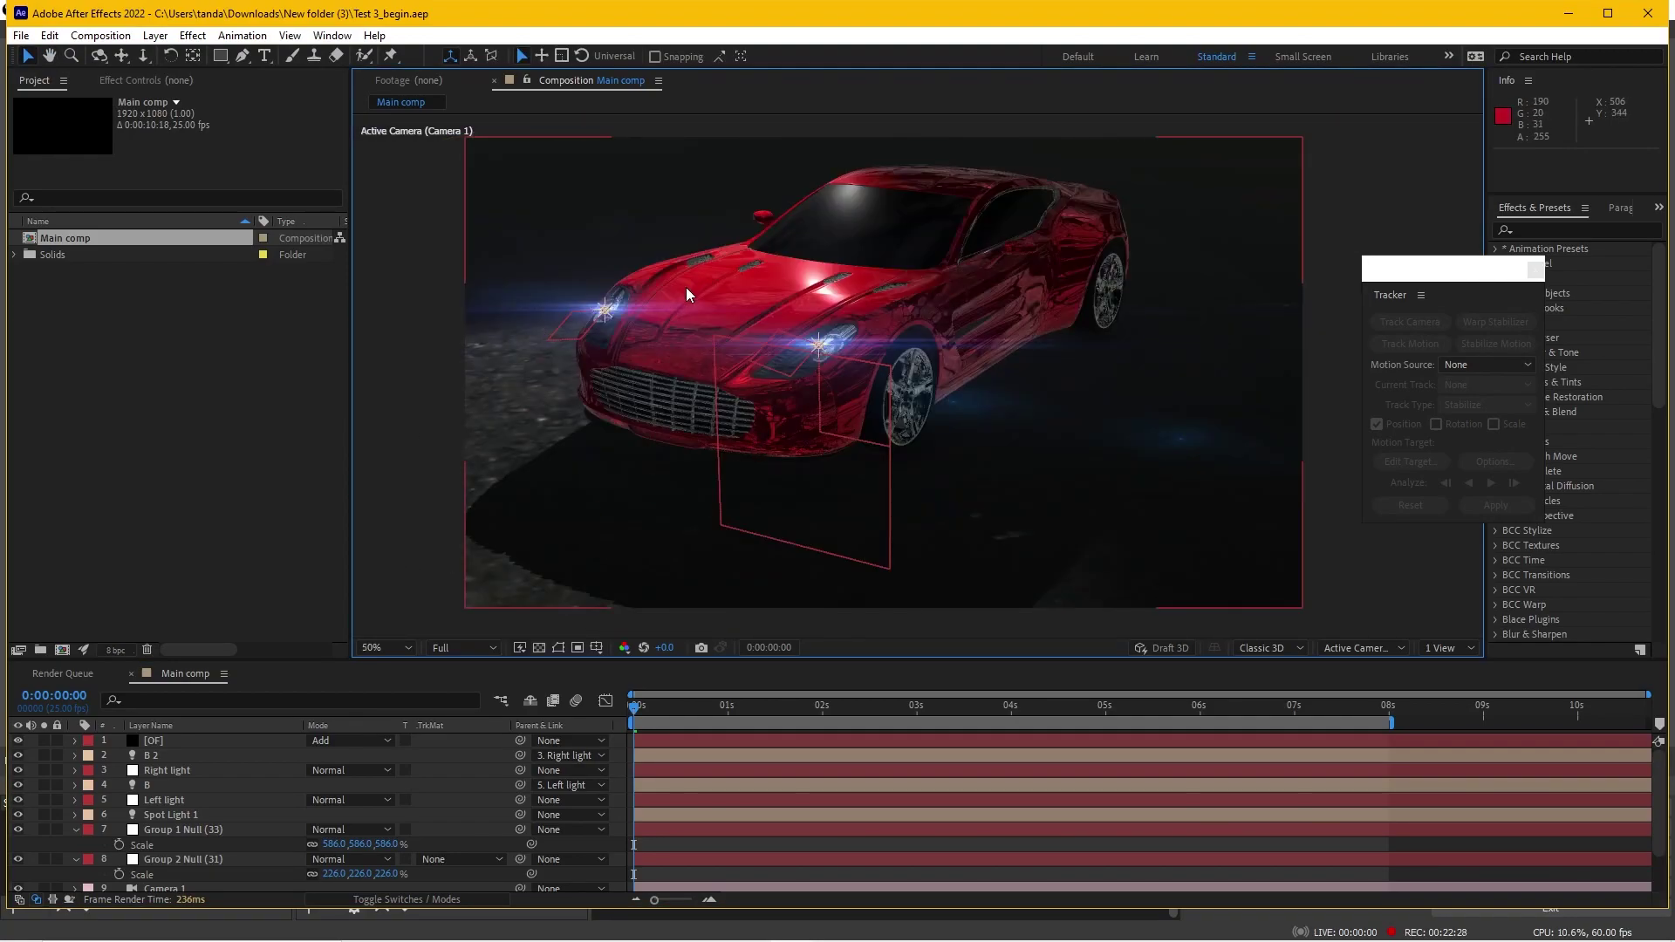
pyautogui.scroll(2, 602, 358)
pyautogui.scroll(-2, 772, 422)
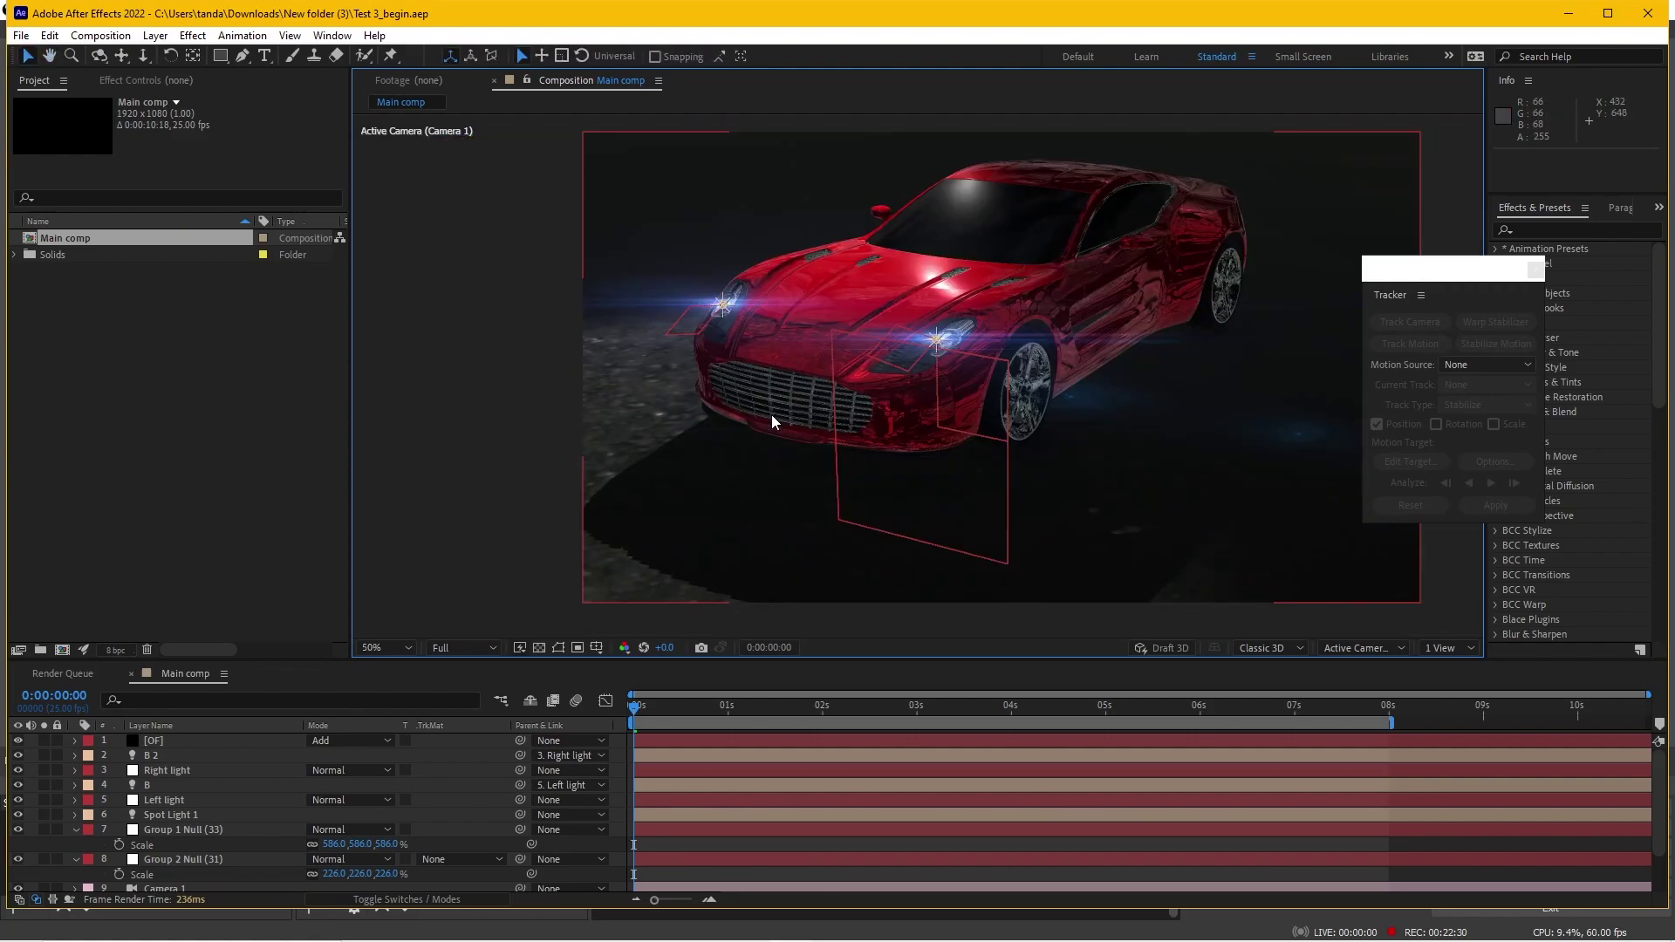
pyautogui.press('c')
pyautogui.moveTo(751, 465); pyautogui.dragTo(845, 468)
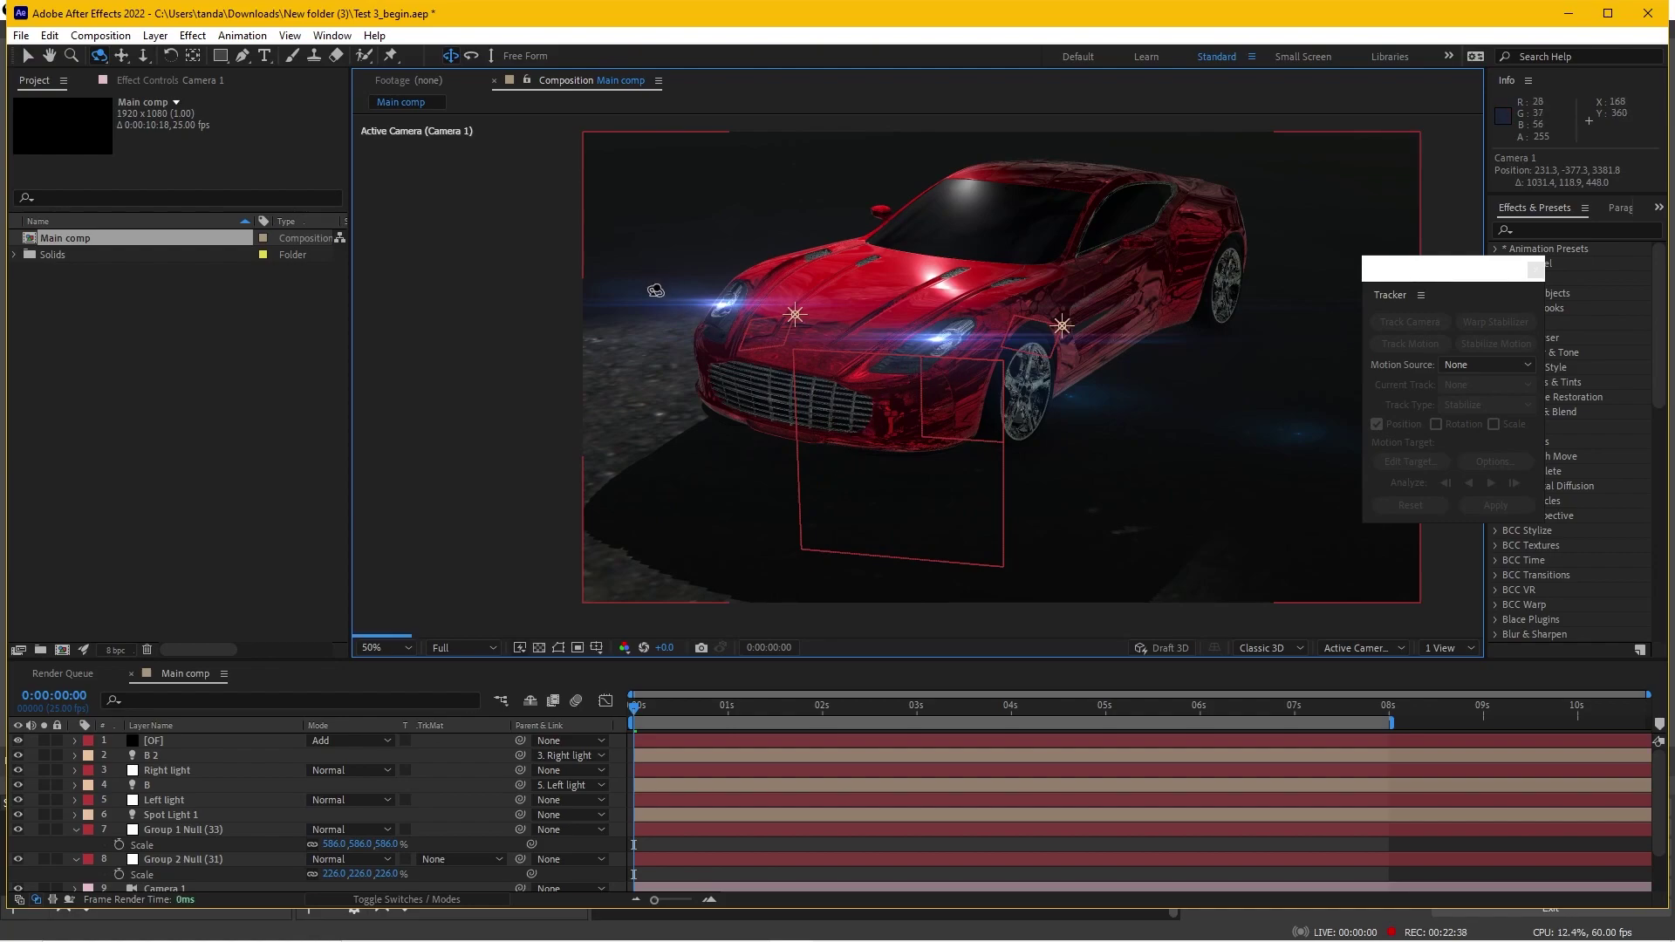
pyautogui.moveTo(751, 415)
pyautogui.mouseDown()
pyautogui.moveTo(818, 455)
pyautogui.moveTo(779, 426)
pyautogui.moveTo(815, 427)
pyautogui.moveTo(749, 324)
pyautogui.moveTo(757, 350)
pyautogui.moveTo(1109, 453)
pyautogui.mouseUp()
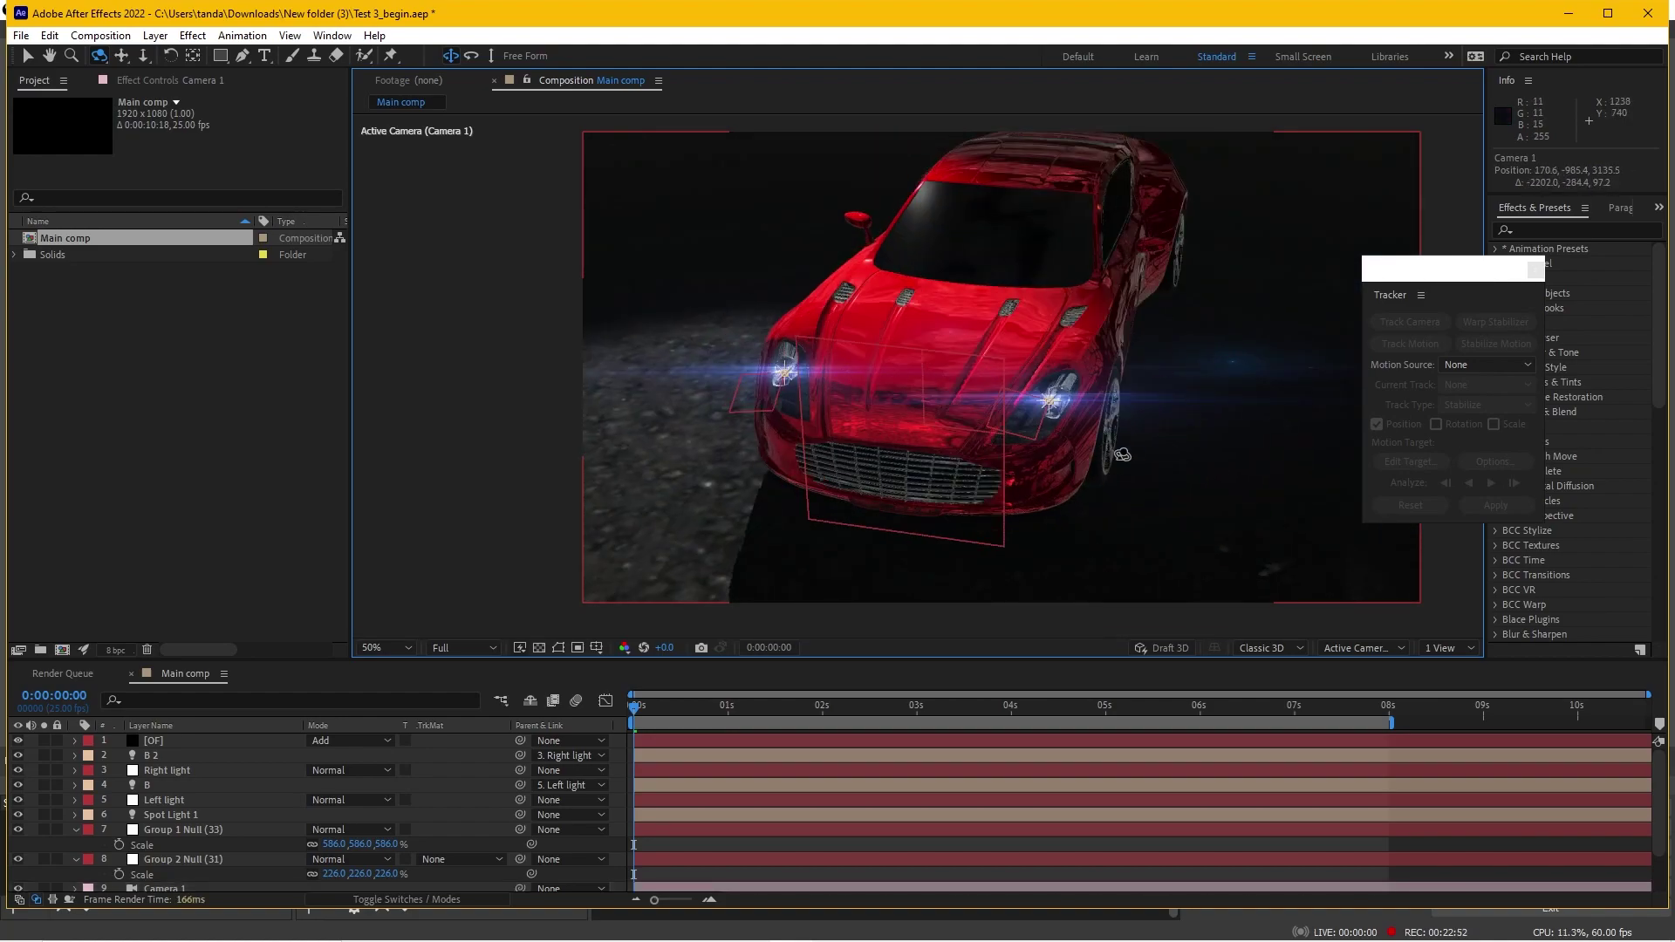
pyautogui.hotkey('ctrl', 'z')
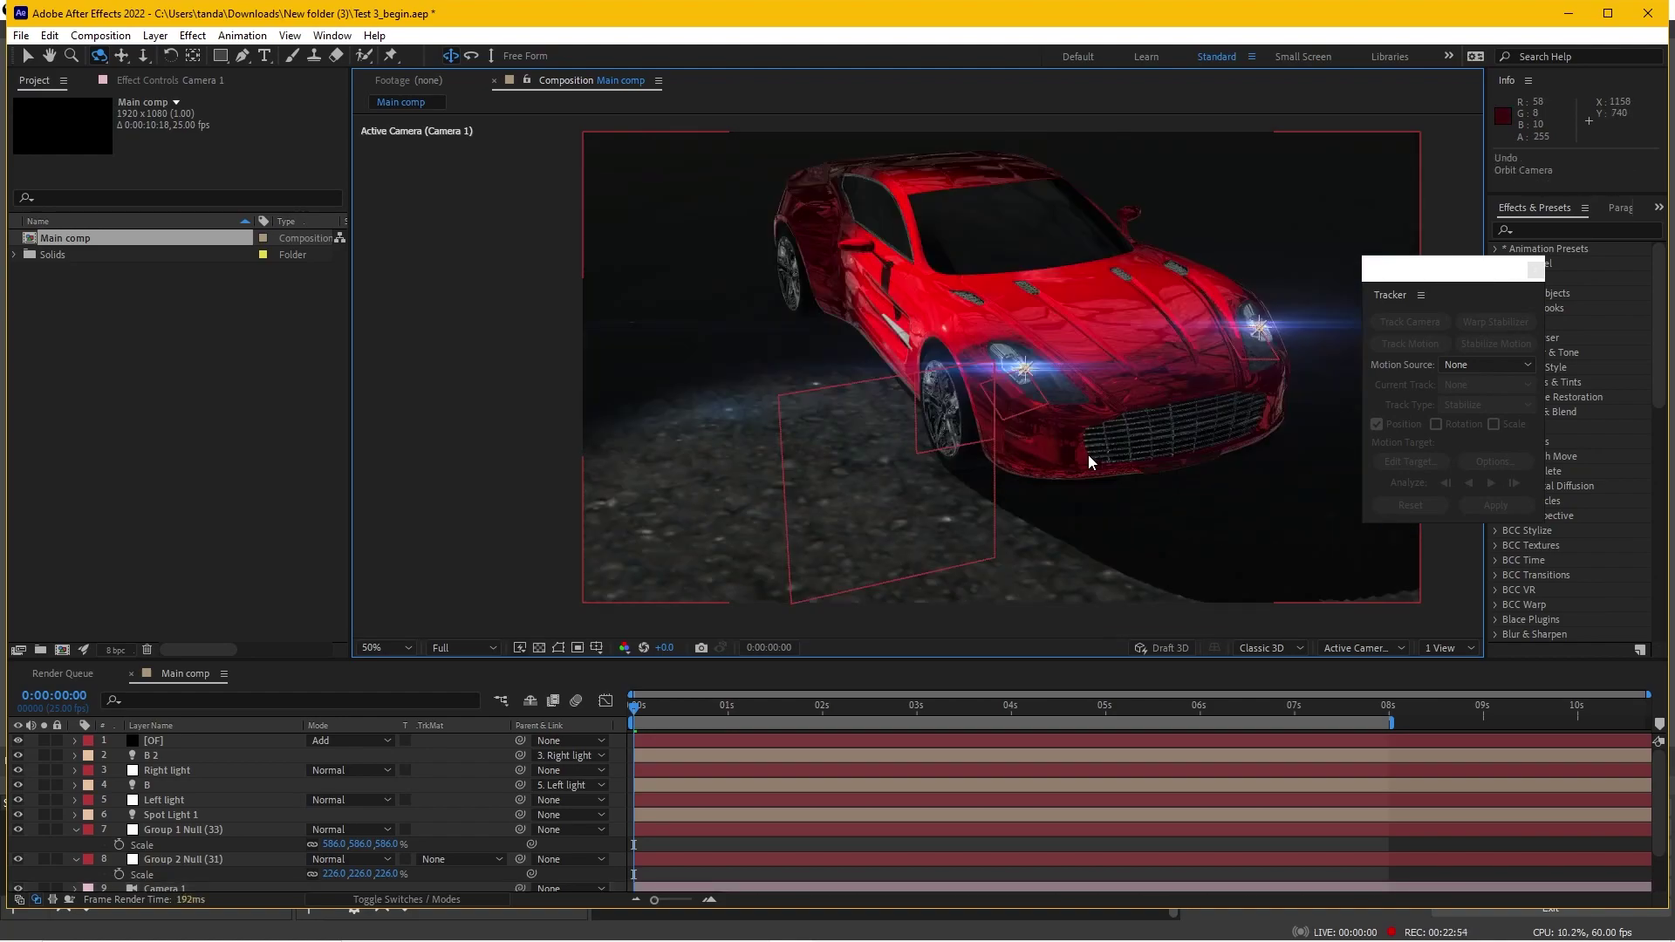
pyautogui.hotkey('ctrl', 'z')
pyautogui.hotkey('ctrl', 'z')
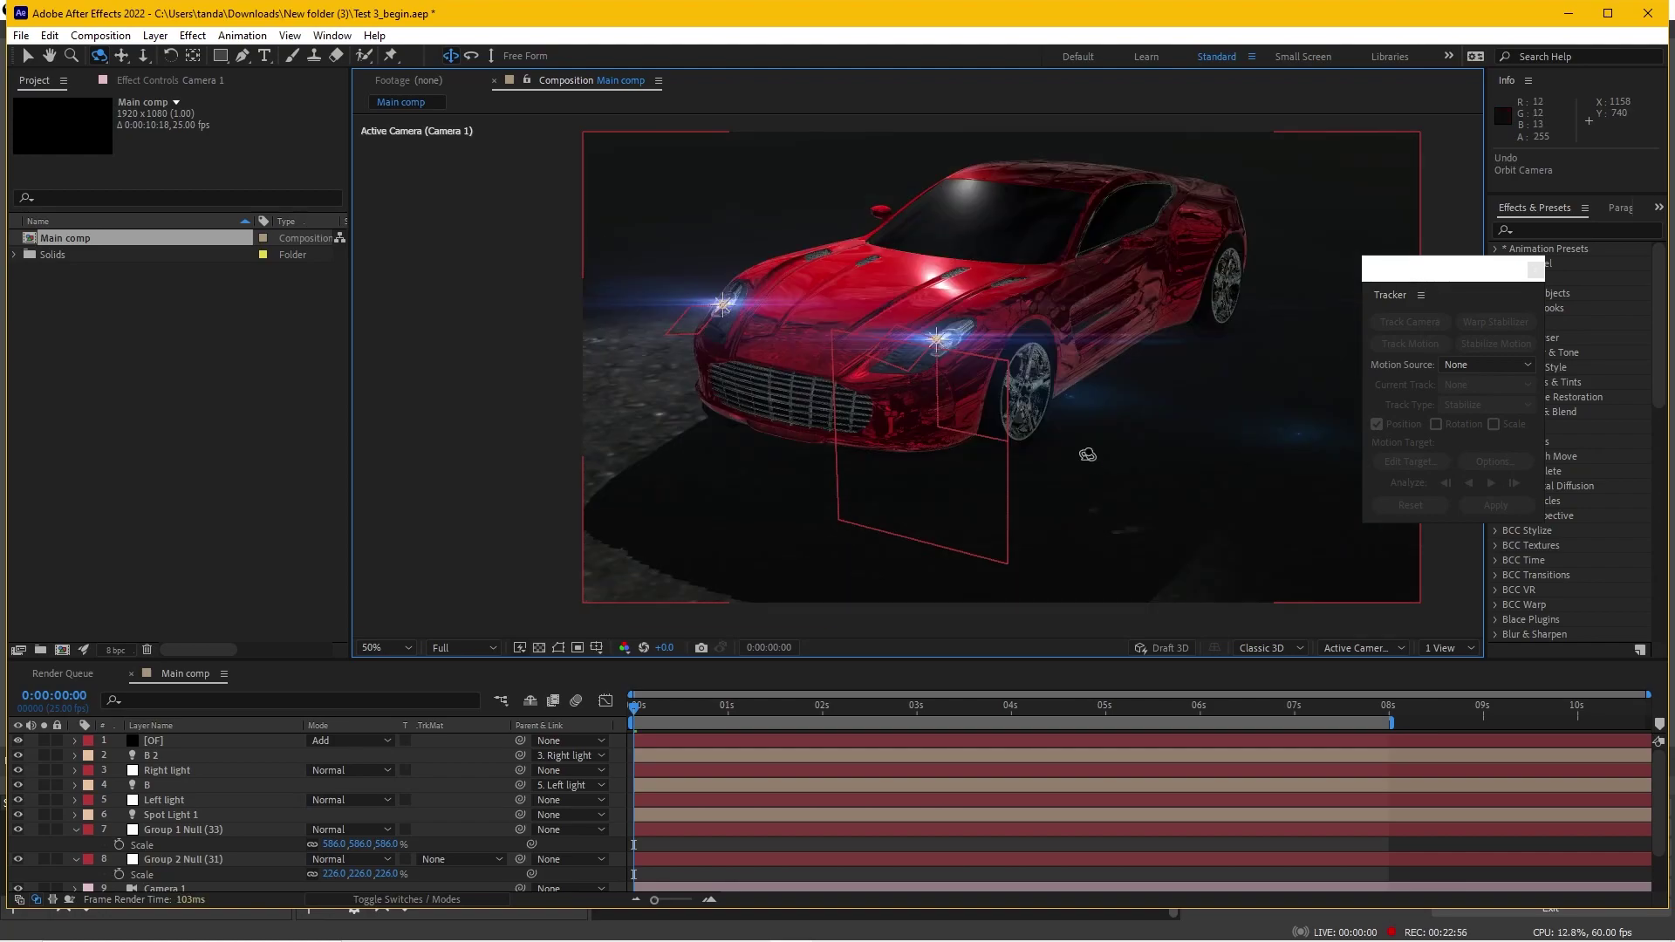
pyautogui.click(28, 56)
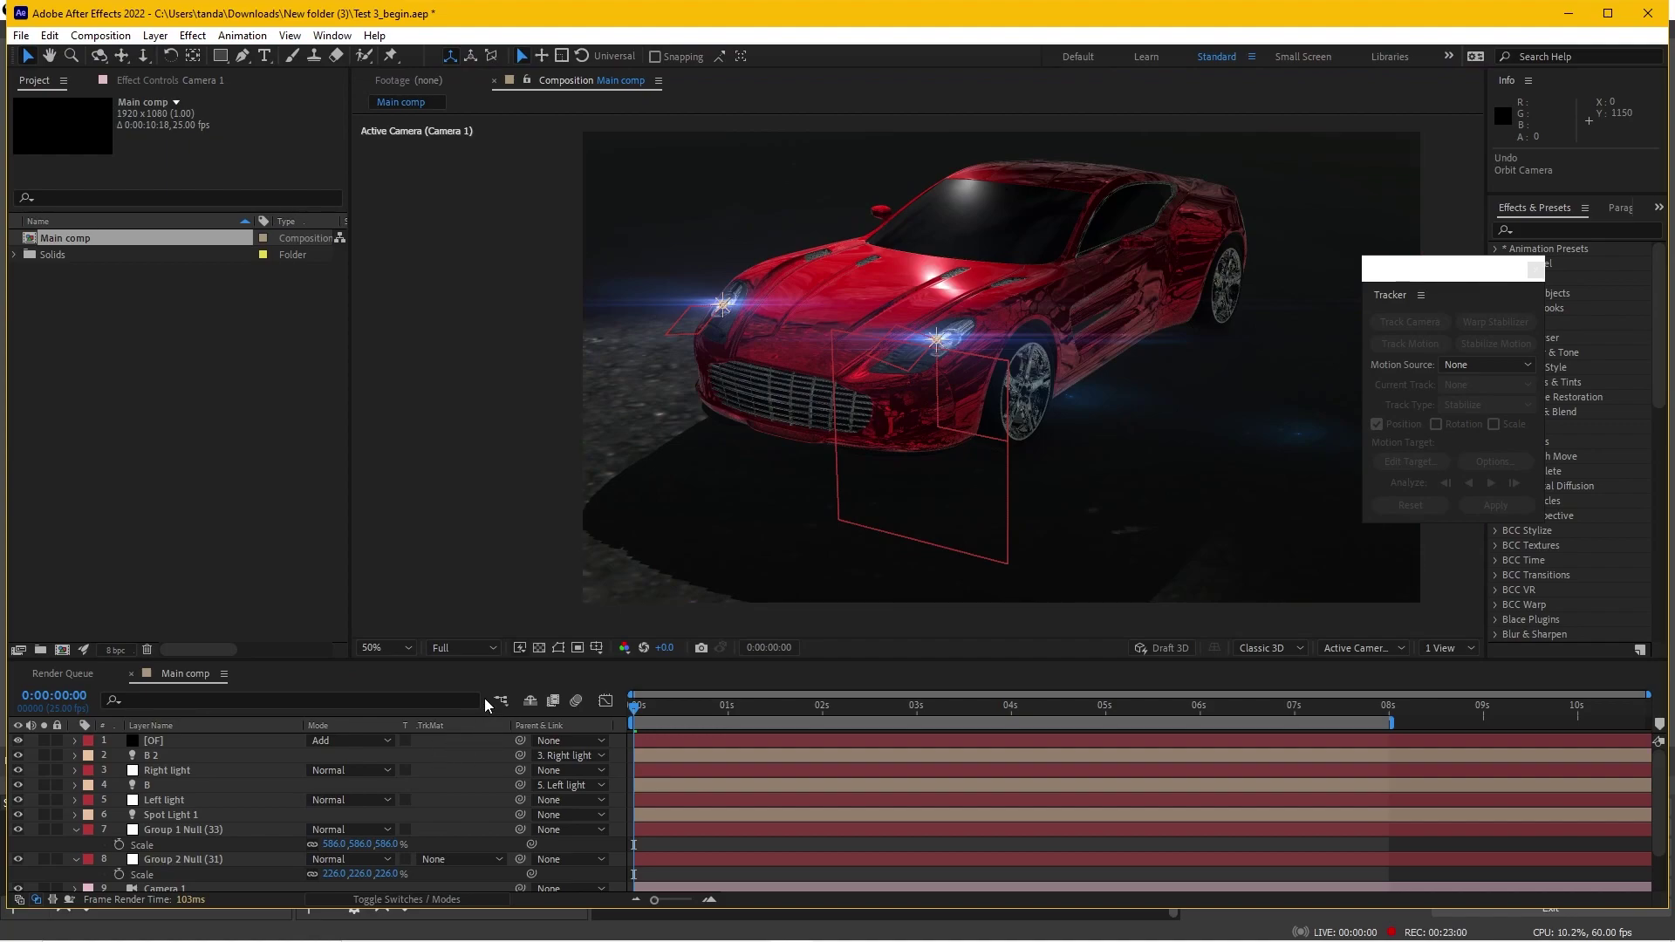
# Collapse the Element layer's expanded properties and select the Element and OF layers
pyautogui.scroll(-3, 216, 815)
pyautogui.scroll(-1, 207, 785)
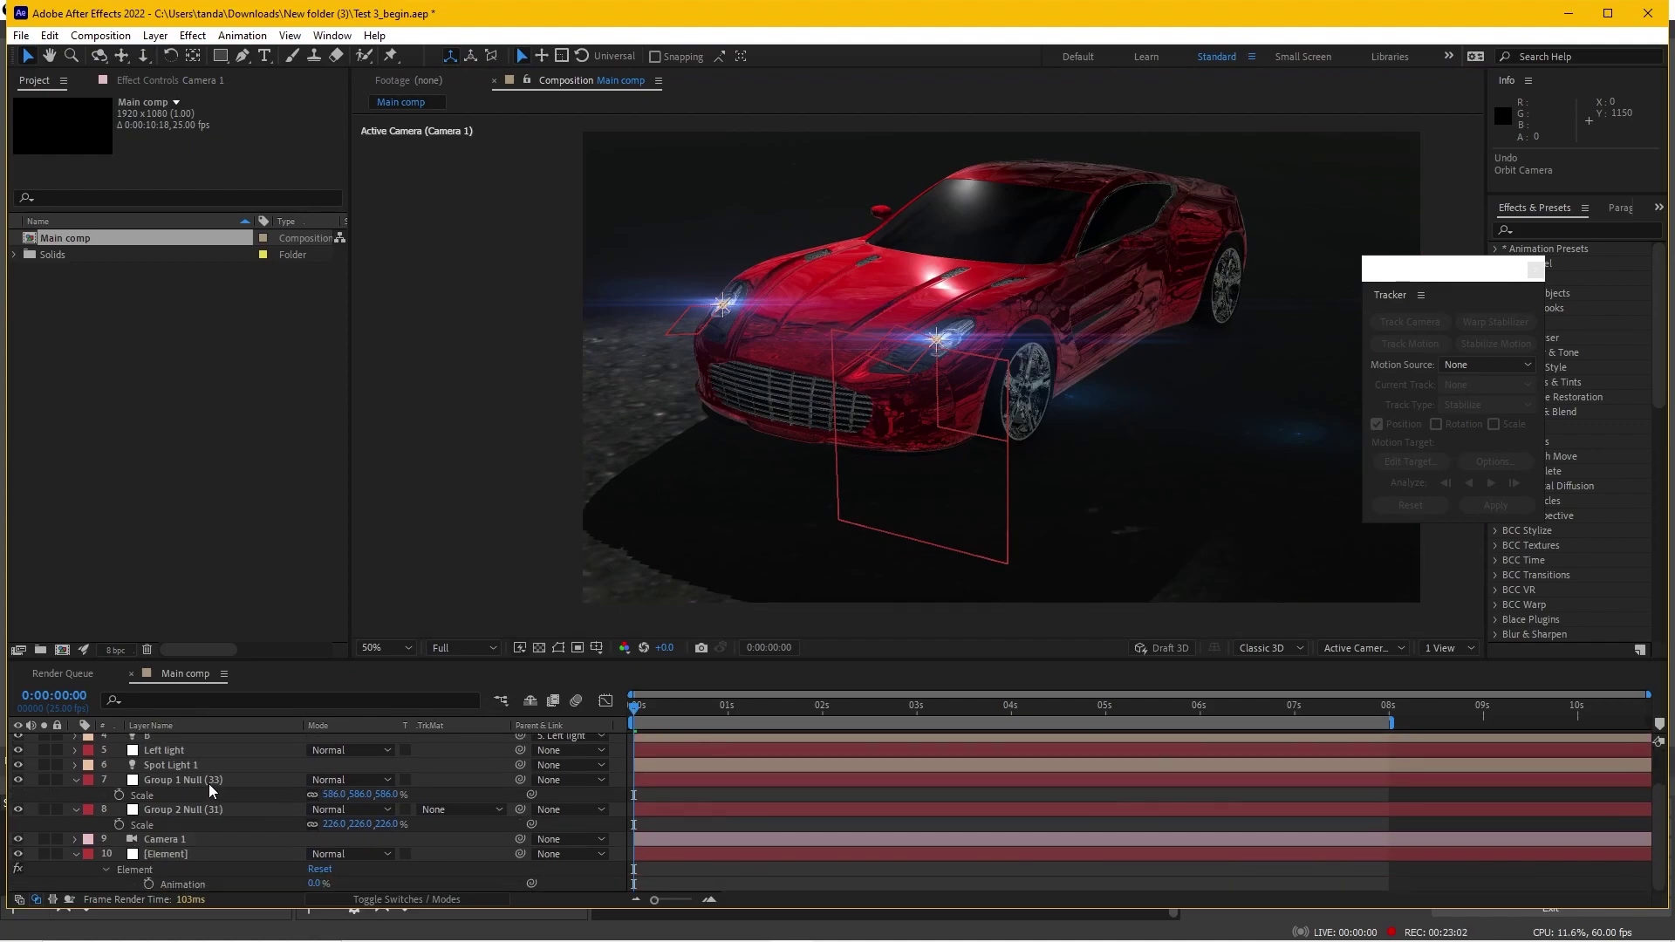
pyautogui.click(76, 854)
pyautogui.click(195, 882)
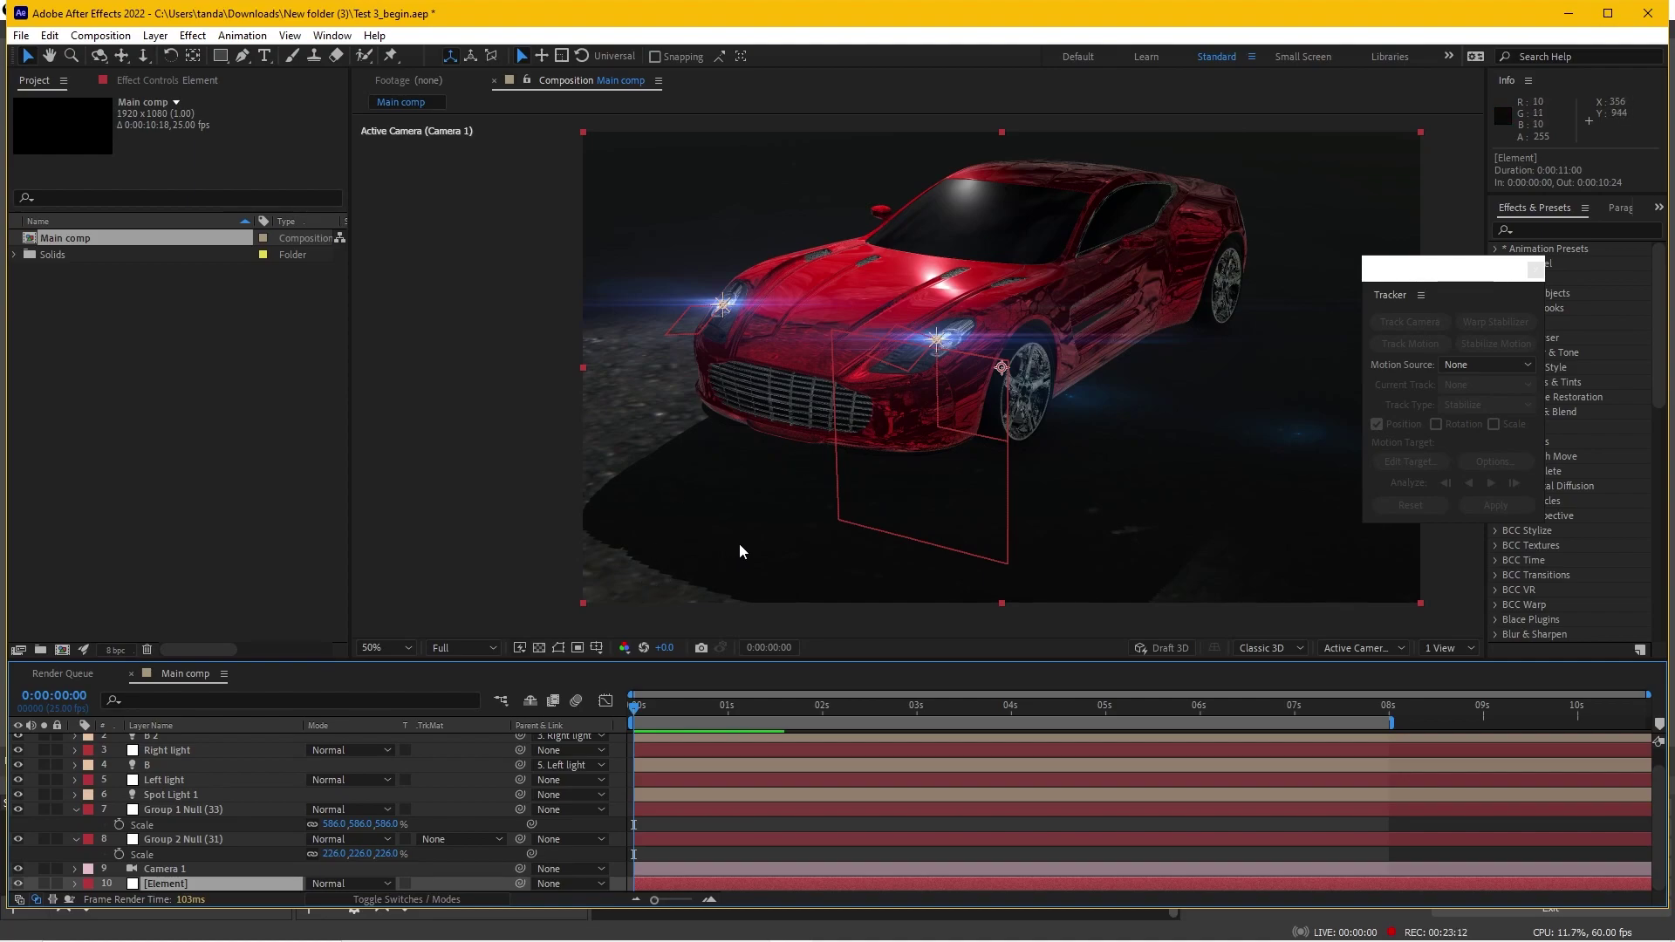
pyautogui.scroll(1, 201, 833)
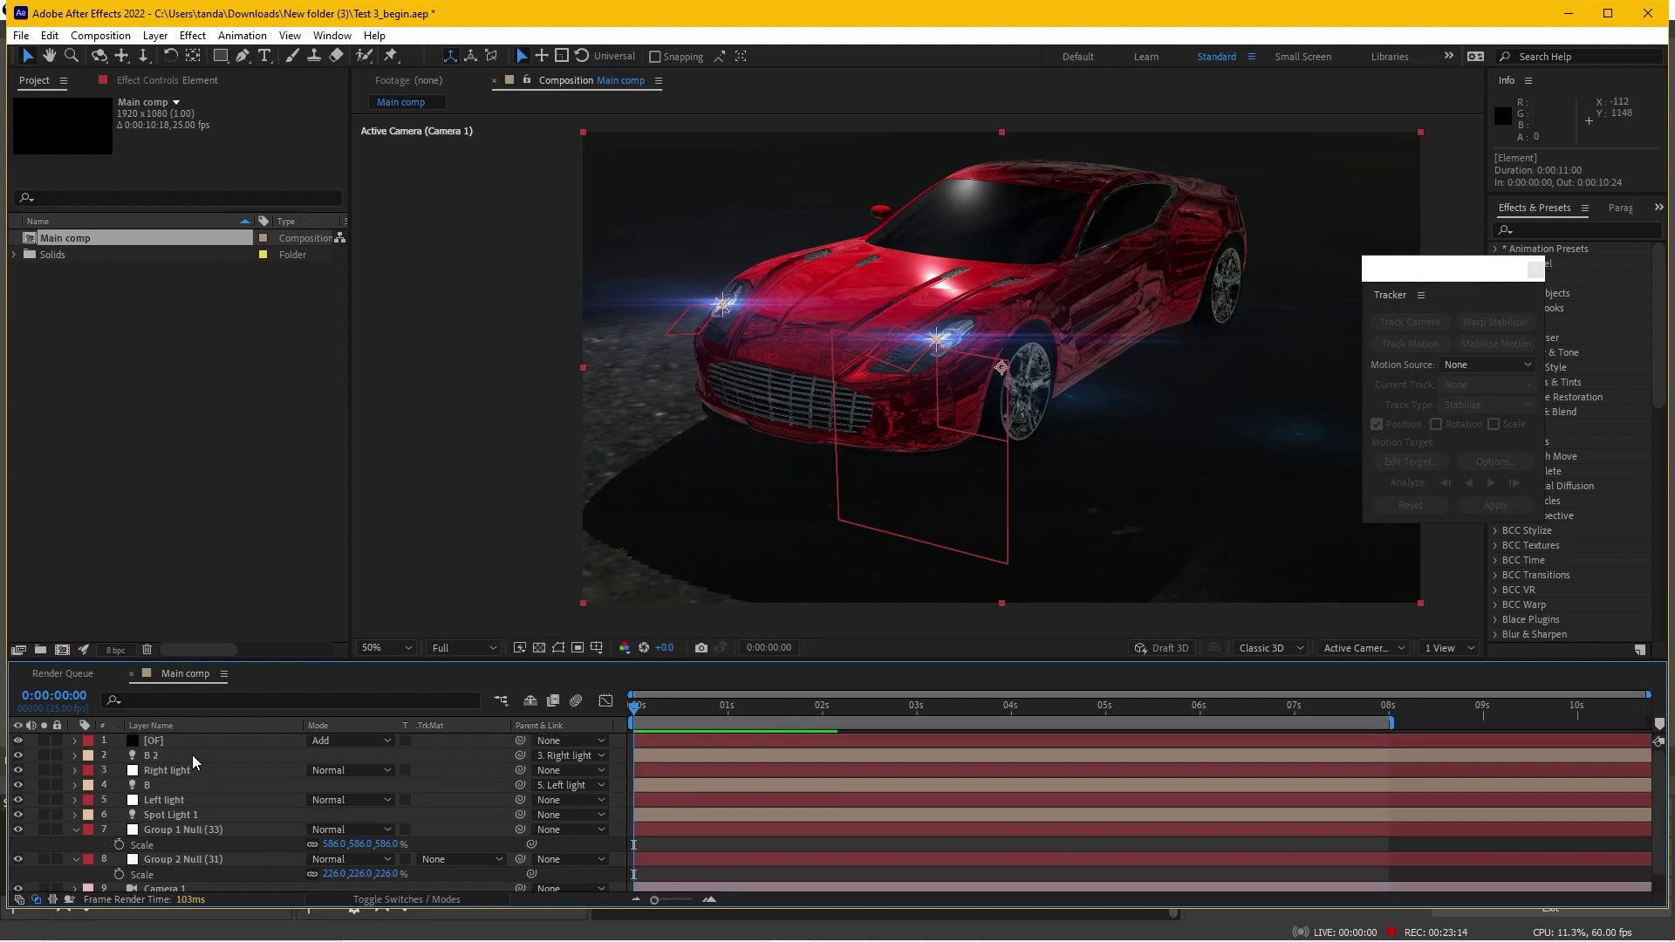
pyautogui.click(195, 744)
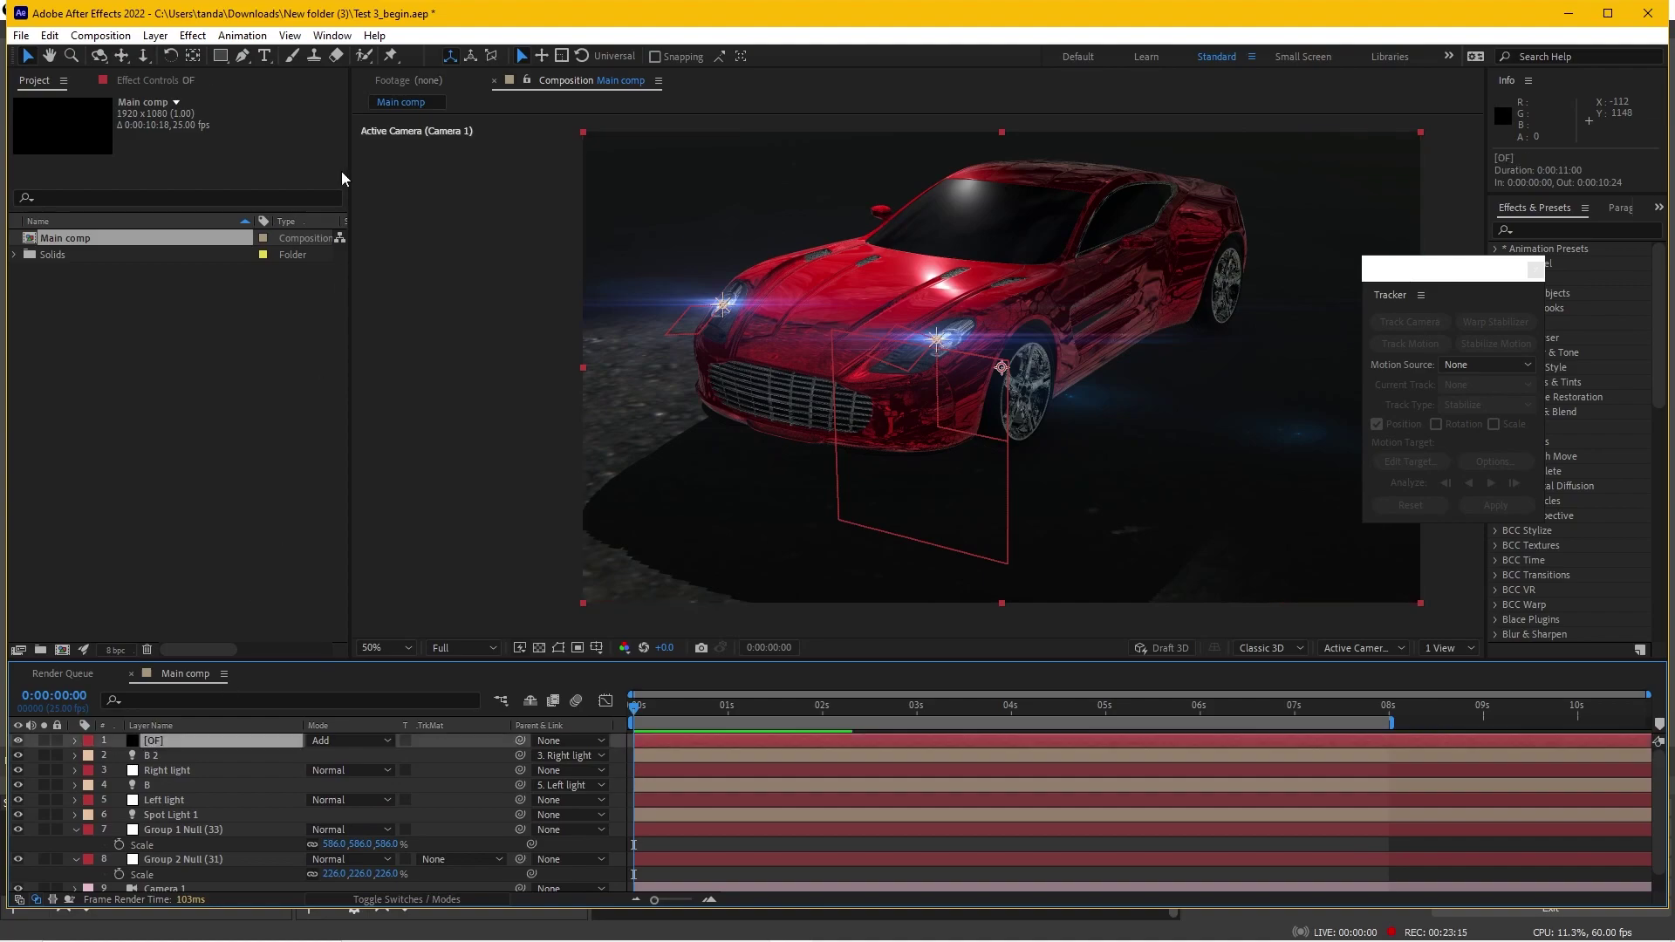
pyautogui.click(265, 55)
# Create a new text layer over the car reading 'Tuấn VFX'
pyautogui.click(756, 456)
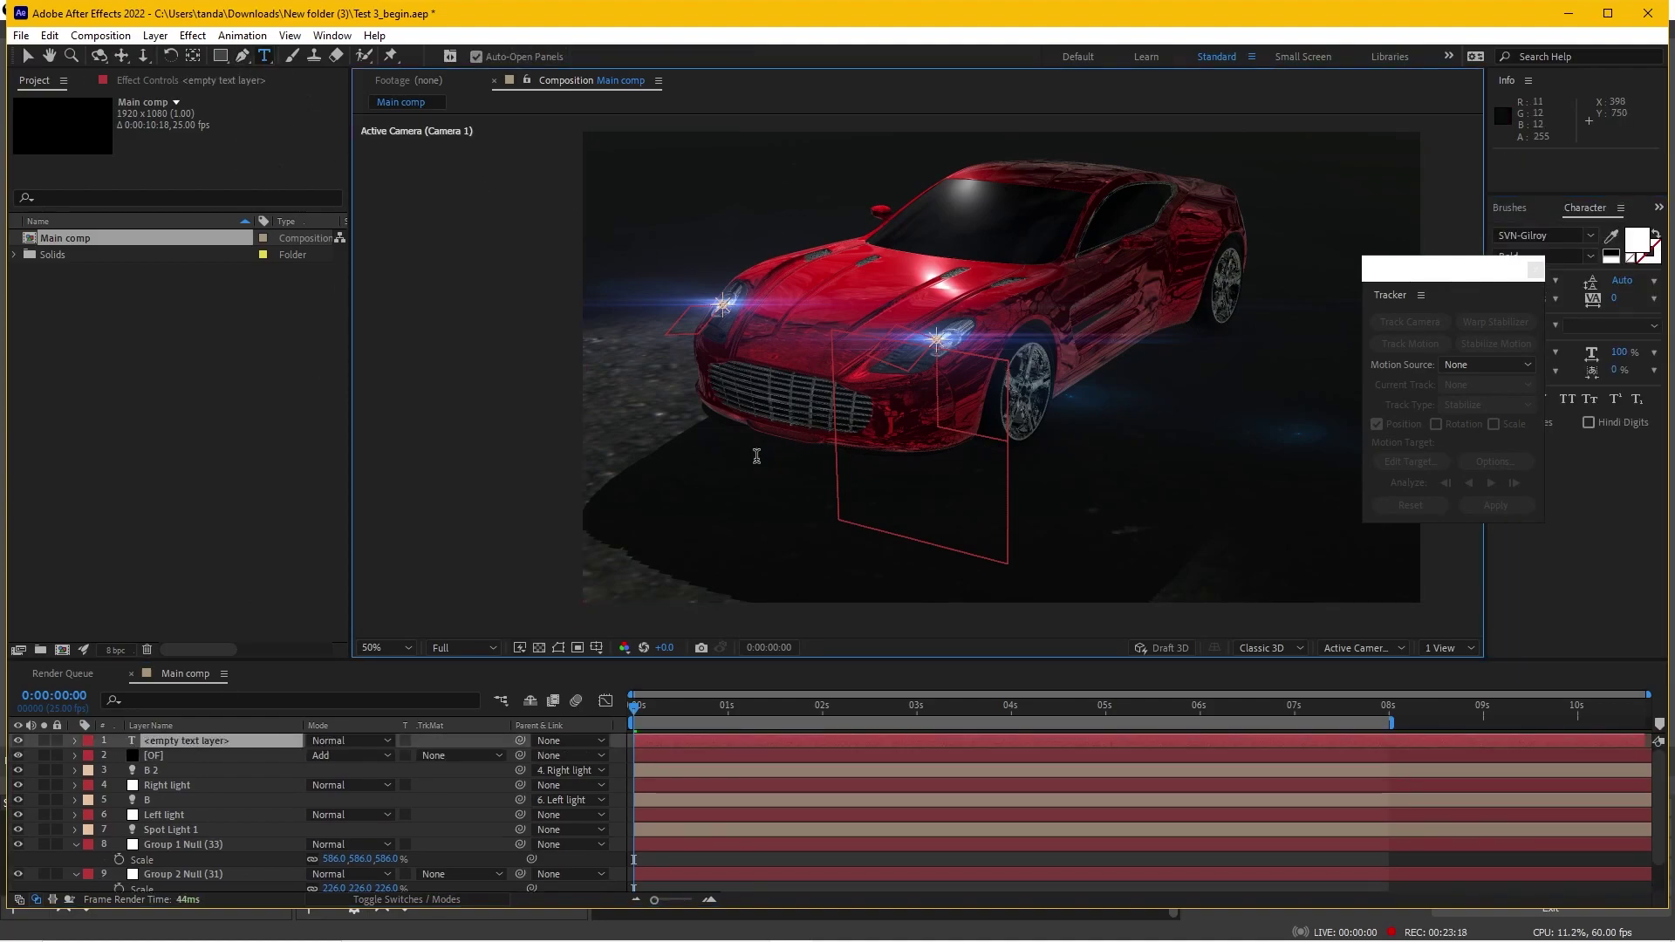
pyautogui.write('t')
pyautogui.press('BackSpace')
pyautogui.press('BackSpace')
pyautogui.press('BackSpace')
pyautogui.write('Tuấn VFX')
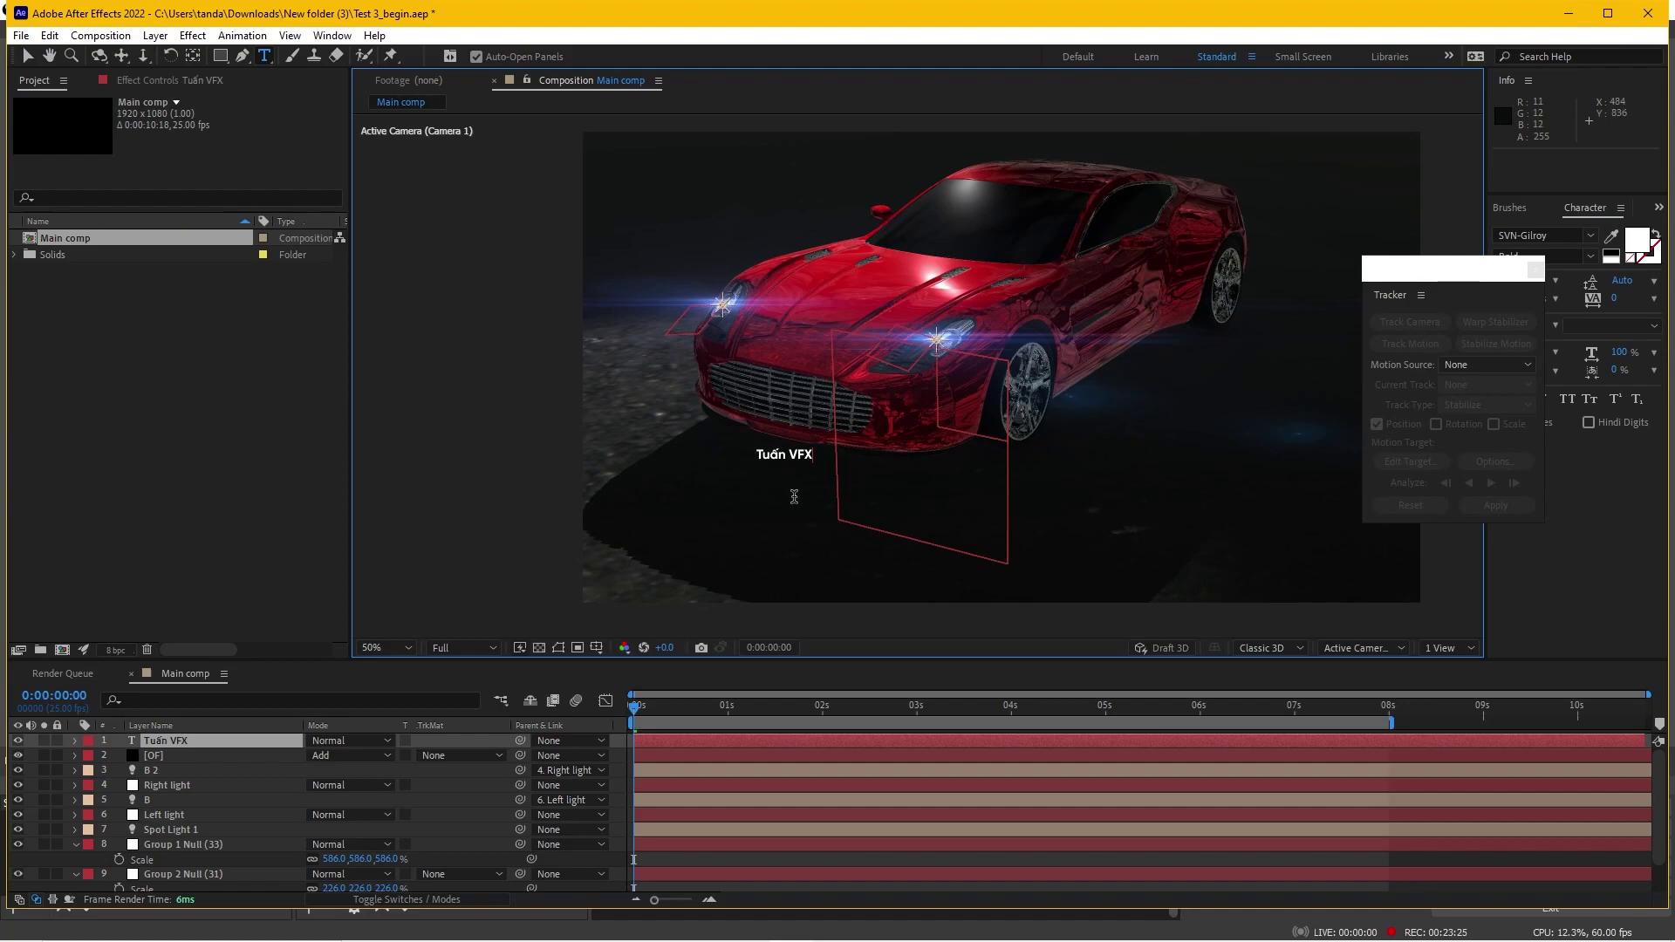
# Set the 'Tuấn VFX' text to 279 px with tracking 67
pyautogui.hotkey('ctrl', 'a')
pyautogui.moveTo(1536, 284); pyautogui.dragTo(1627, 275)
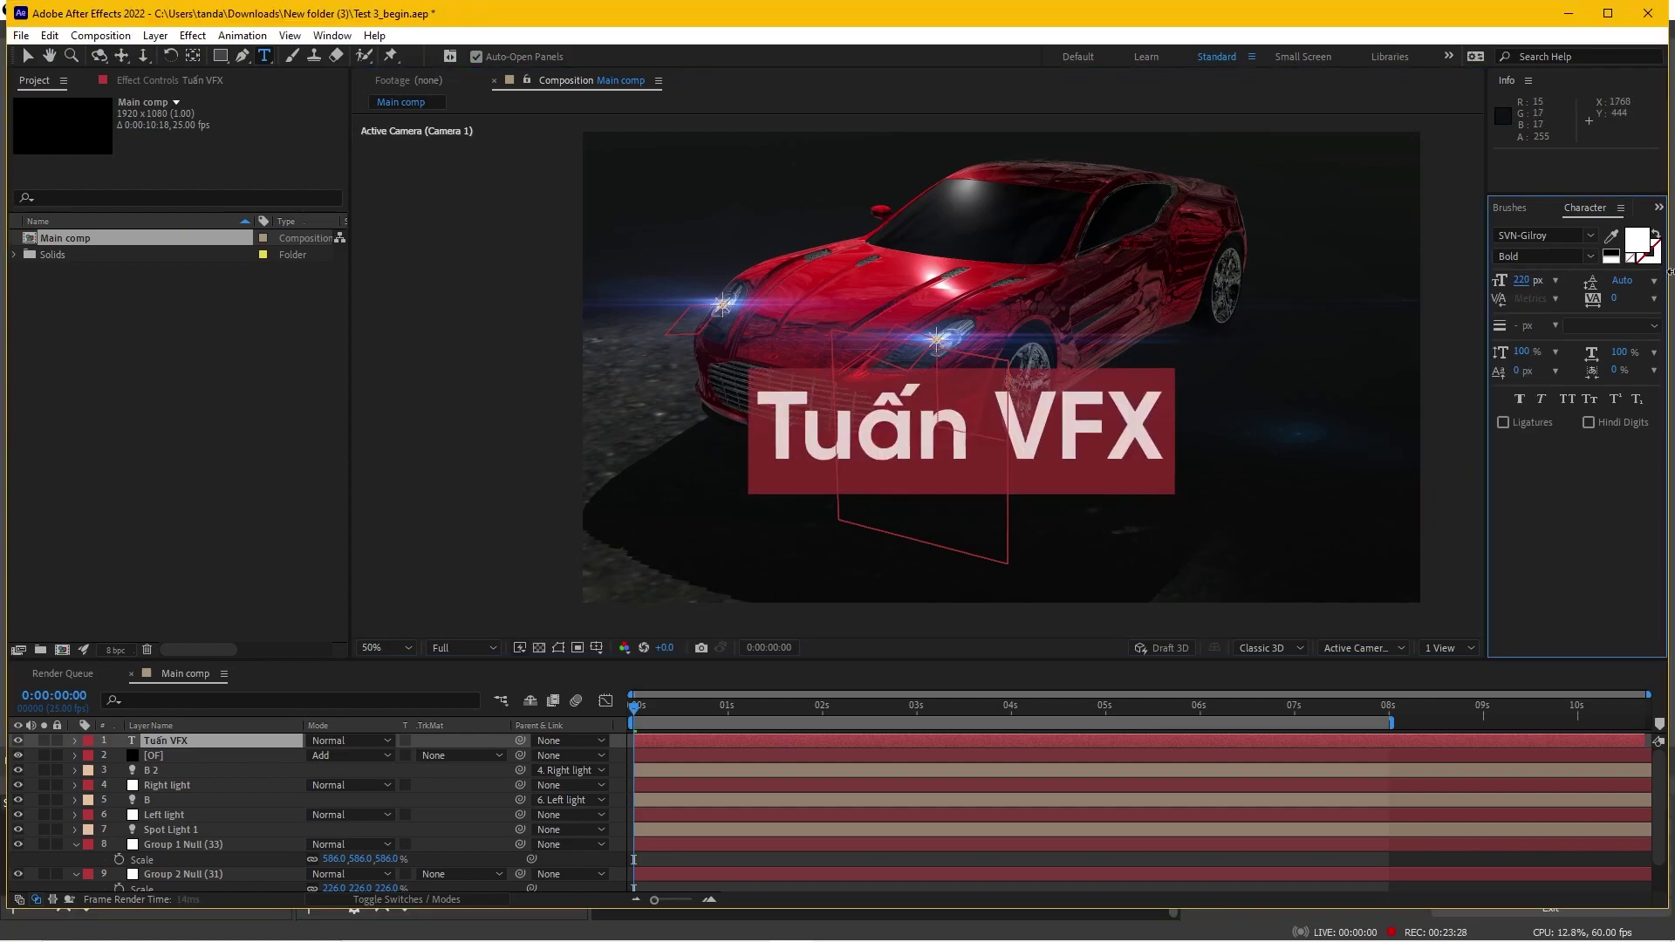
pyautogui.moveTo(1522, 280)
pyautogui.mouseDown()
pyautogui.moveTo(1666, 297)
pyautogui.moveTo(1650, 304)
pyautogui.mouseUp()
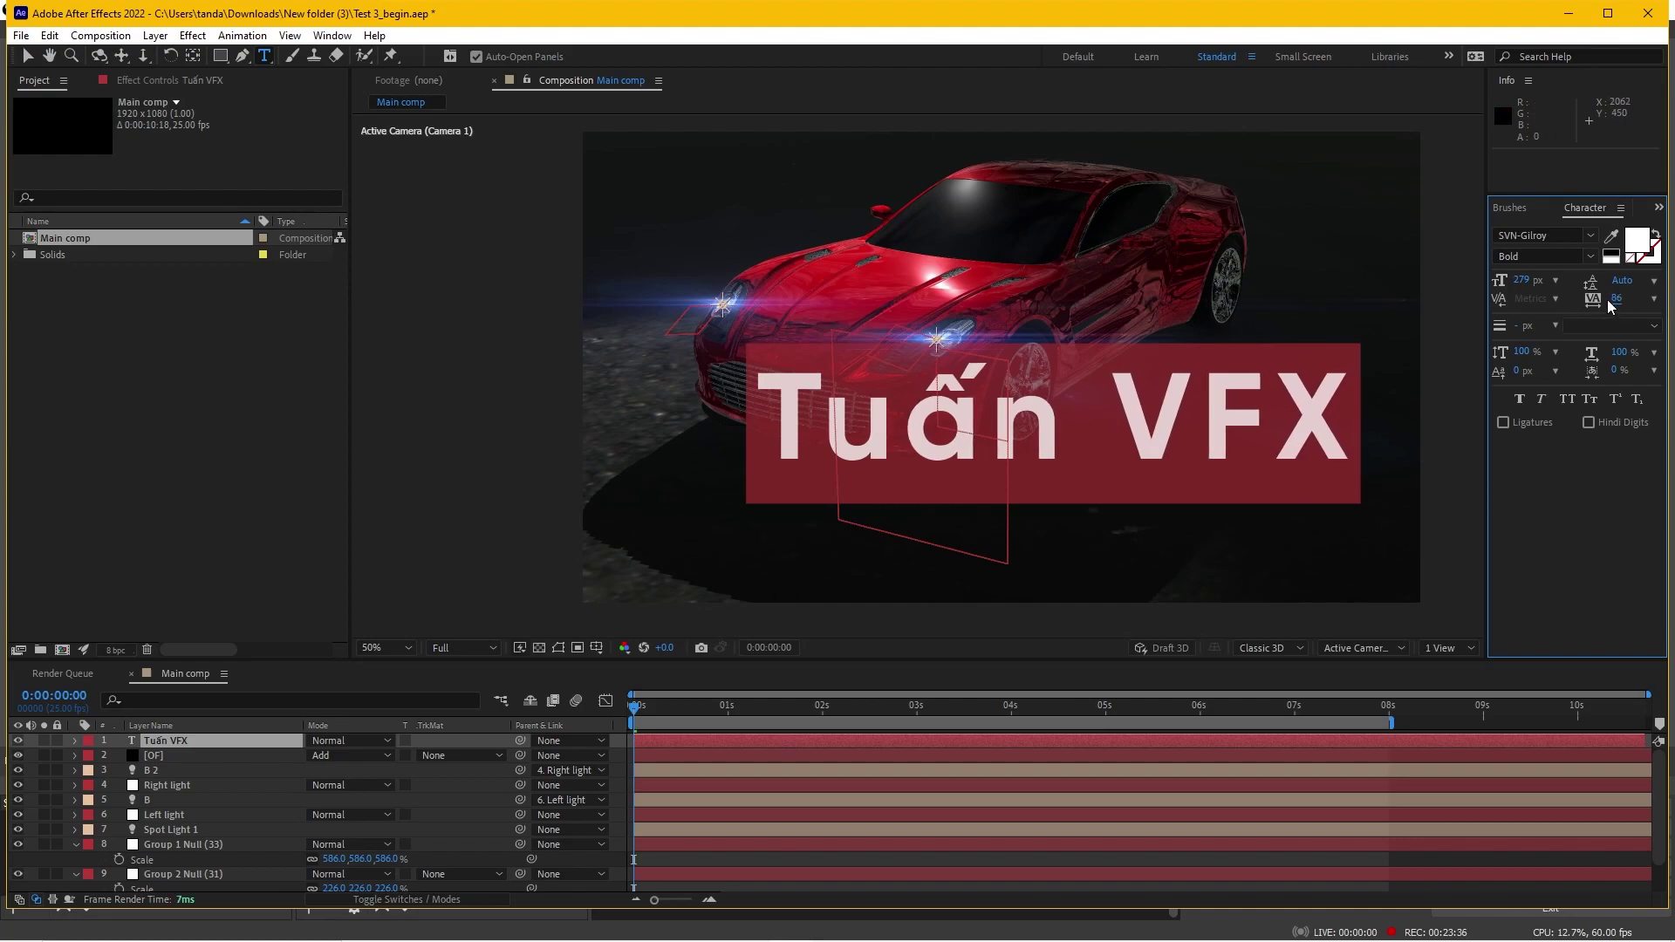
pyautogui.moveTo(1619, 302); pyautogui.dragTo(1602, 301)
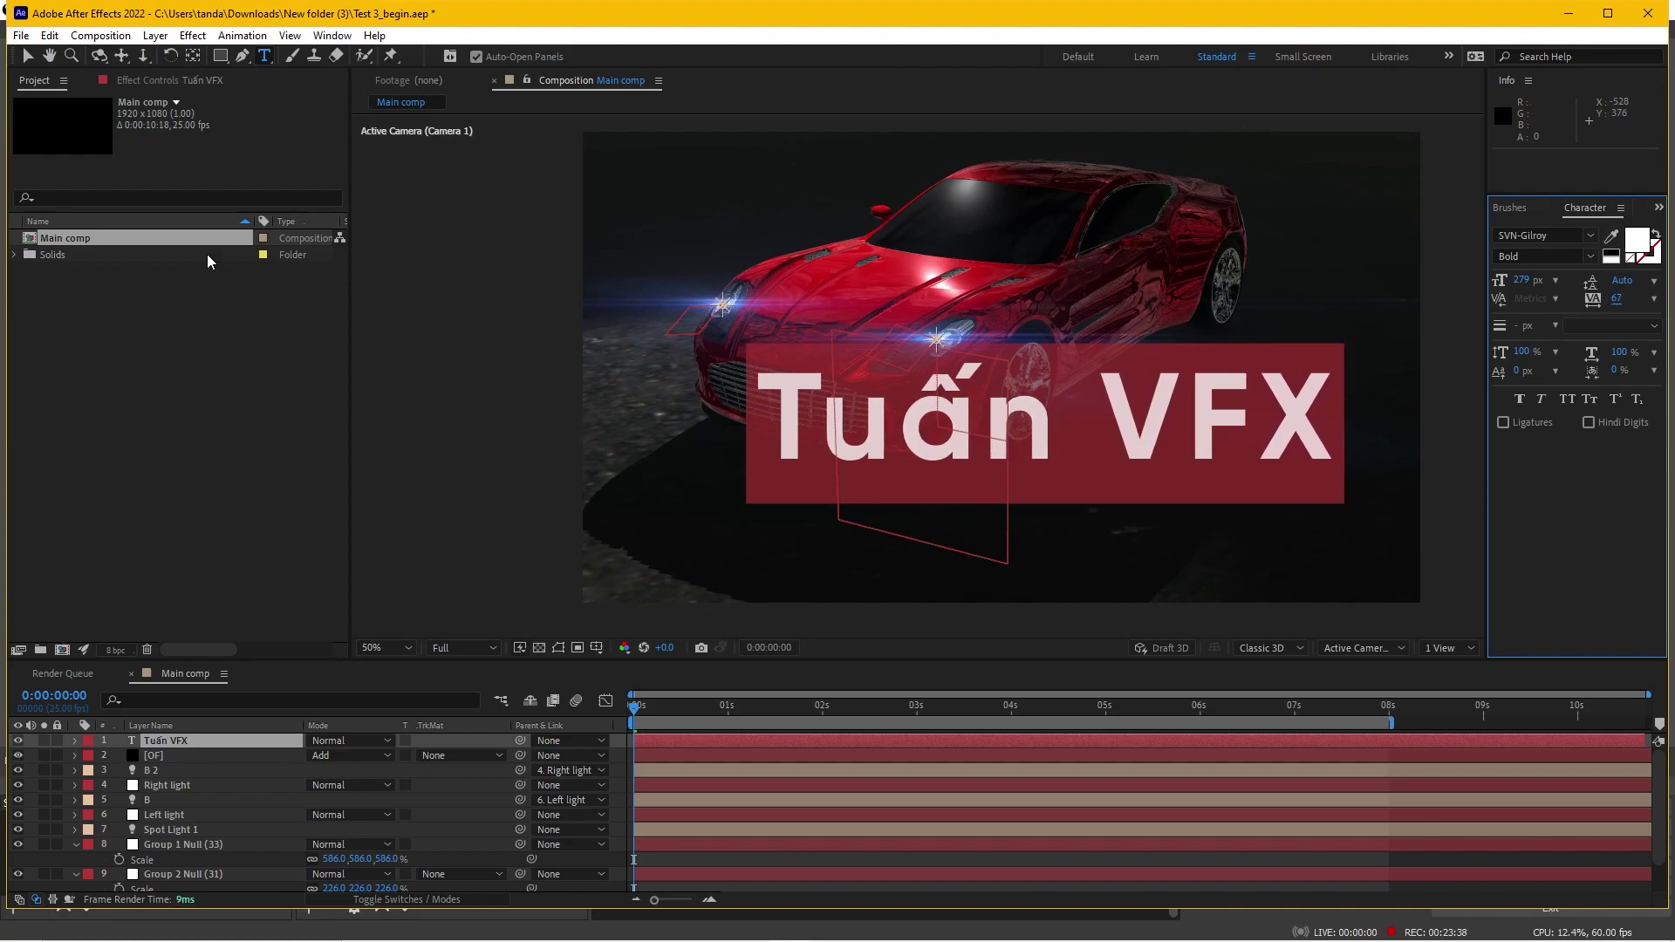
# Move the title up and left over the car and hide its layer
pyautogui.click(27, 56)
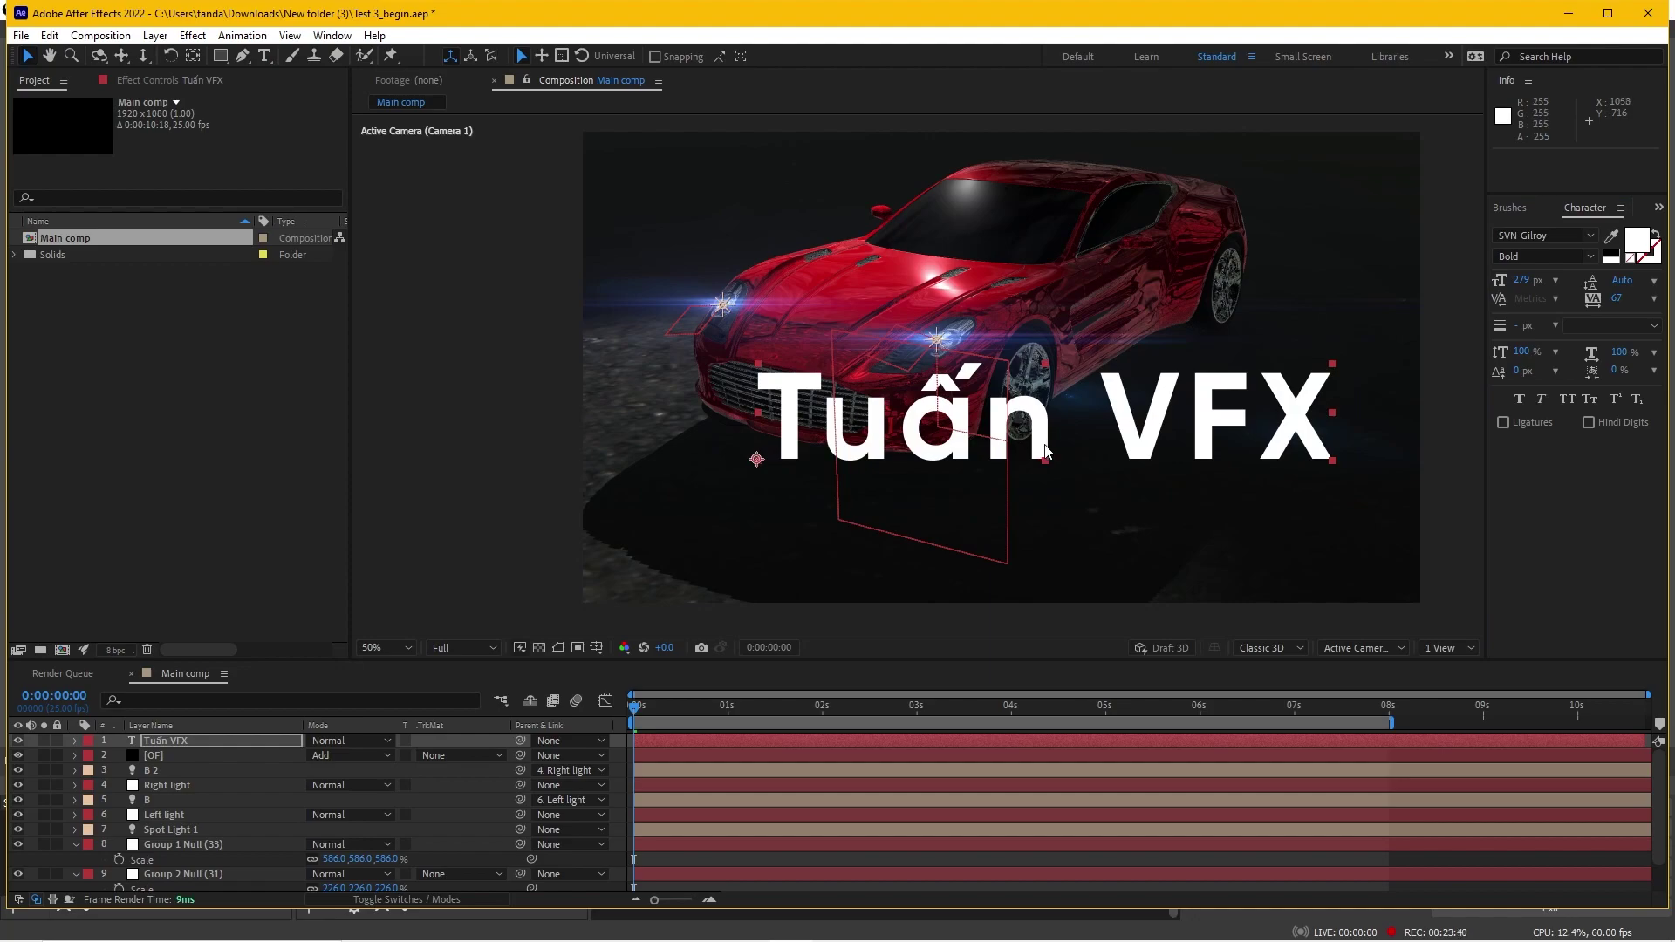
pyautogui.moveTo(1052, 451)
pyautogui.mouseDown()
pyautogui.moveTo(989, 386)
pyautogui.moveTo(1003, 344)
pyautogui.mouseUp()
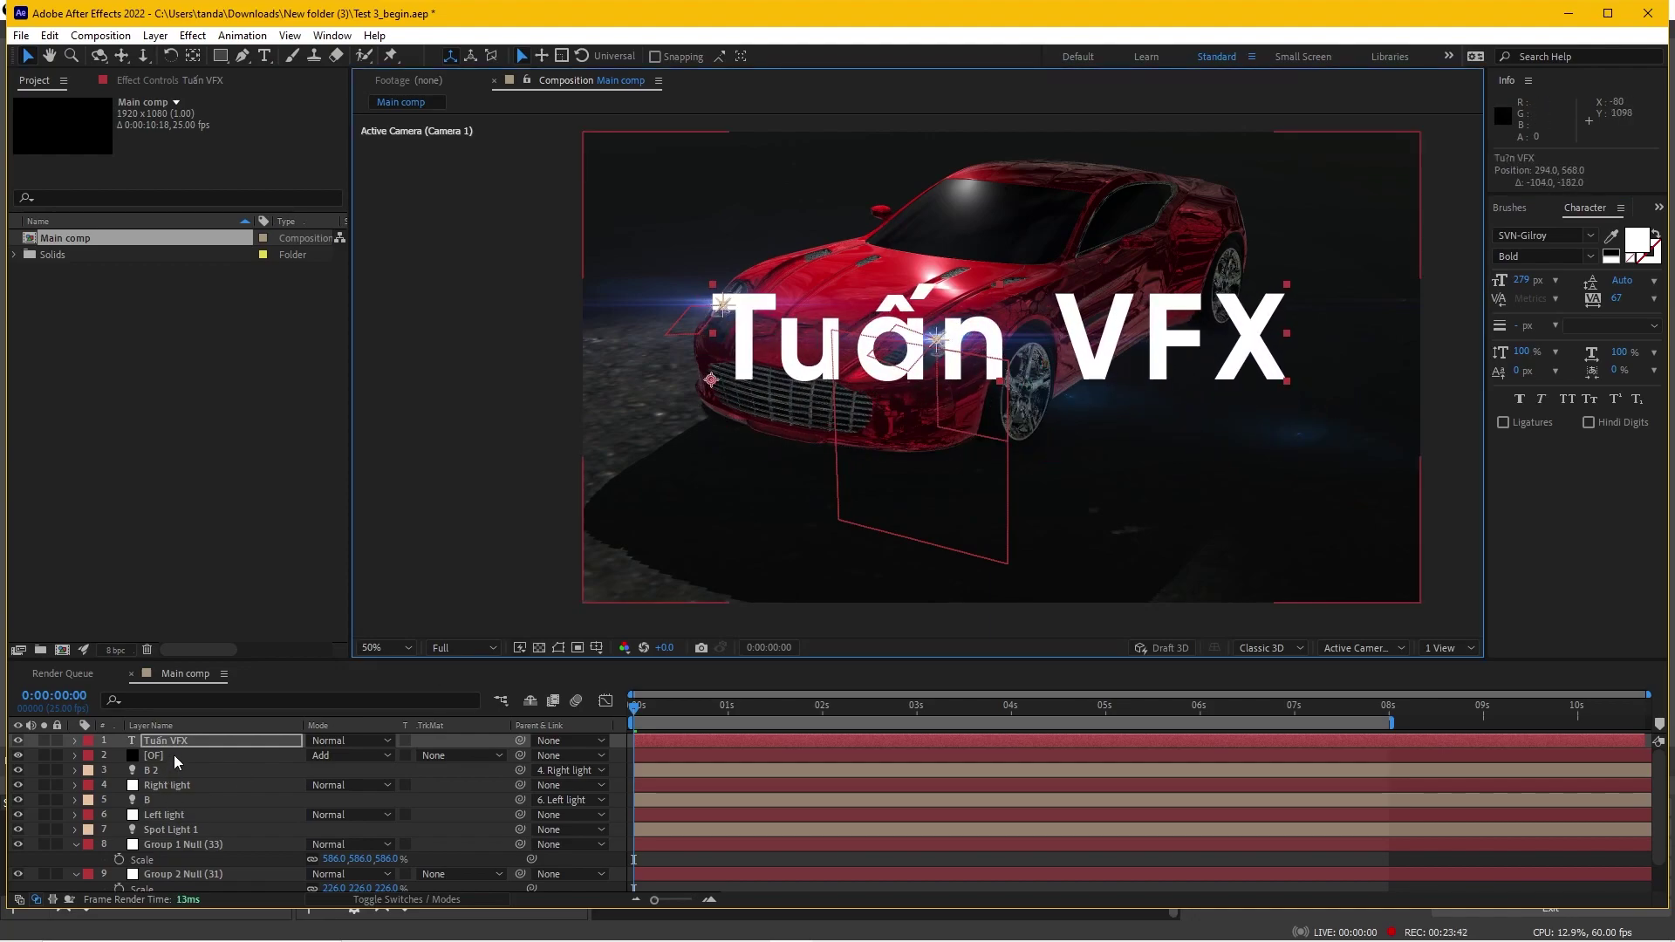
pyautogui.click(18, 741)
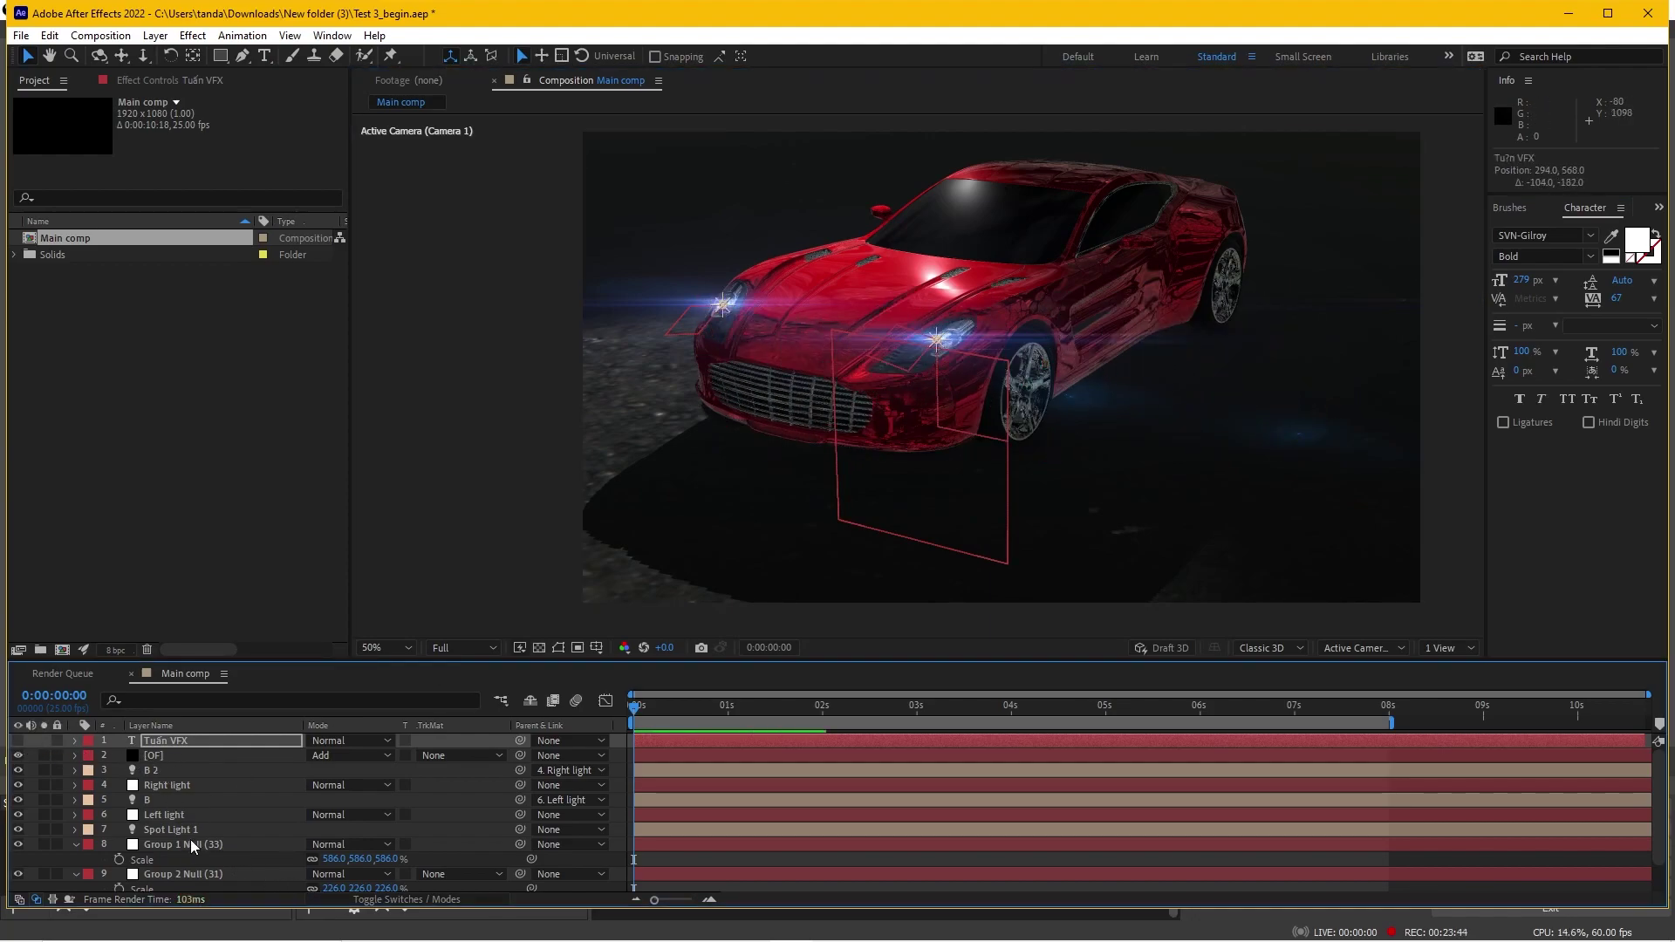
# Set the Element effect's Custom Text and Masks Path Layer 1 to '1. Tuấn VFX'
pyautogui.scroll(-2, 191, 839)
pyautogui.click(190, 881)
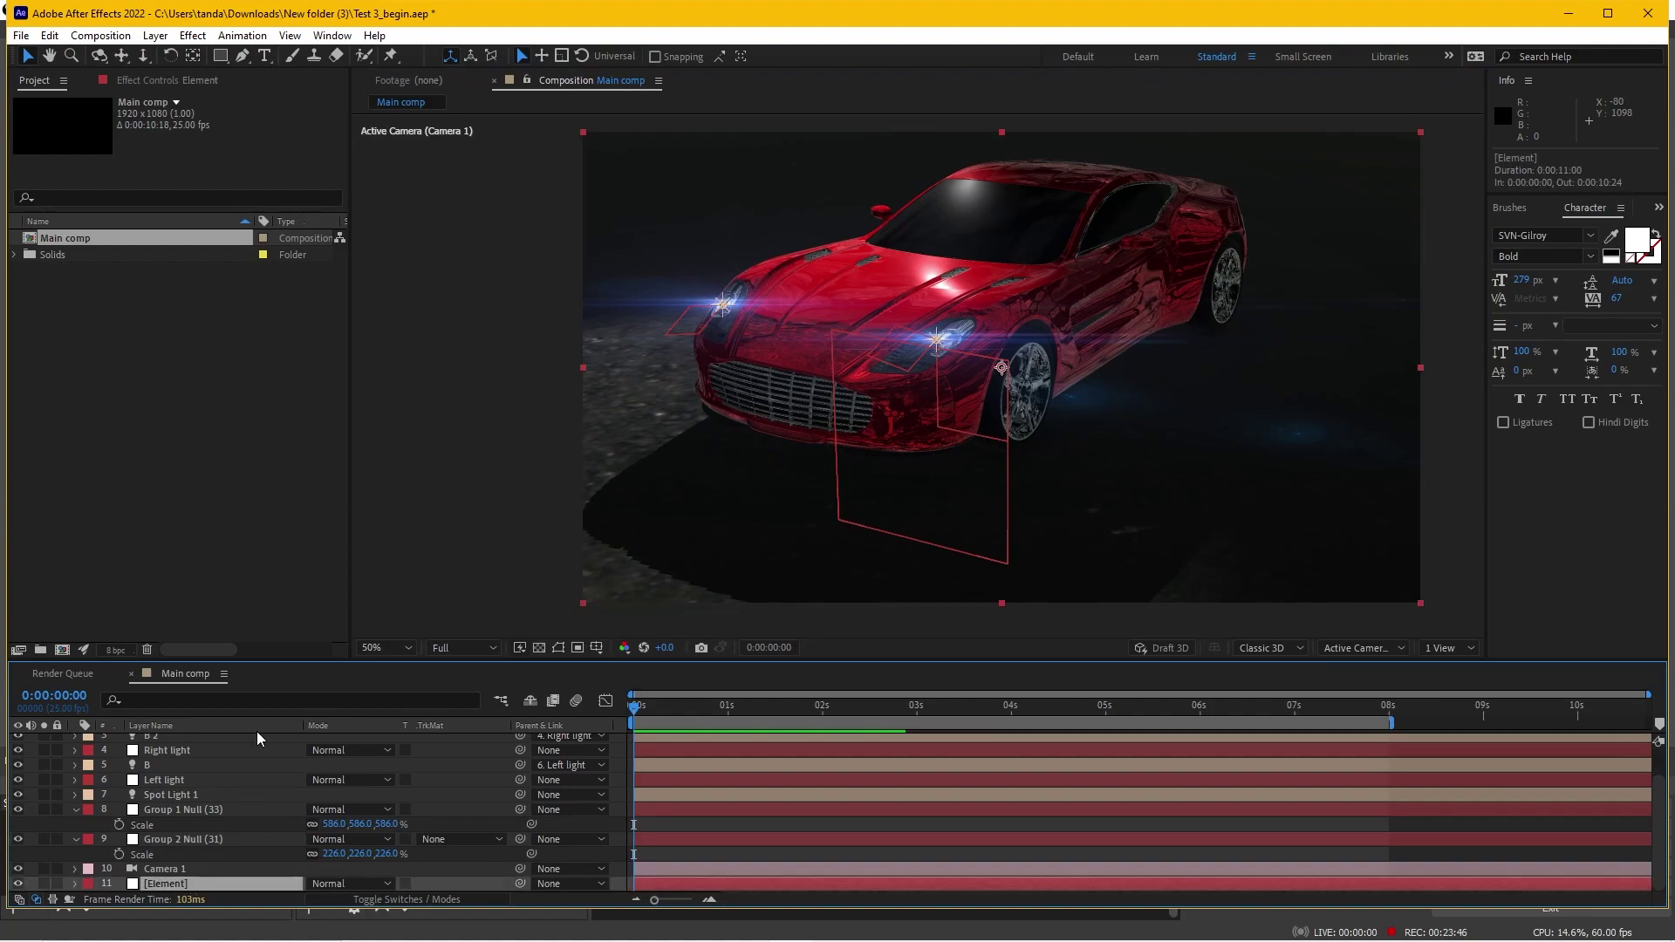
pyautogui.click(137, 80)
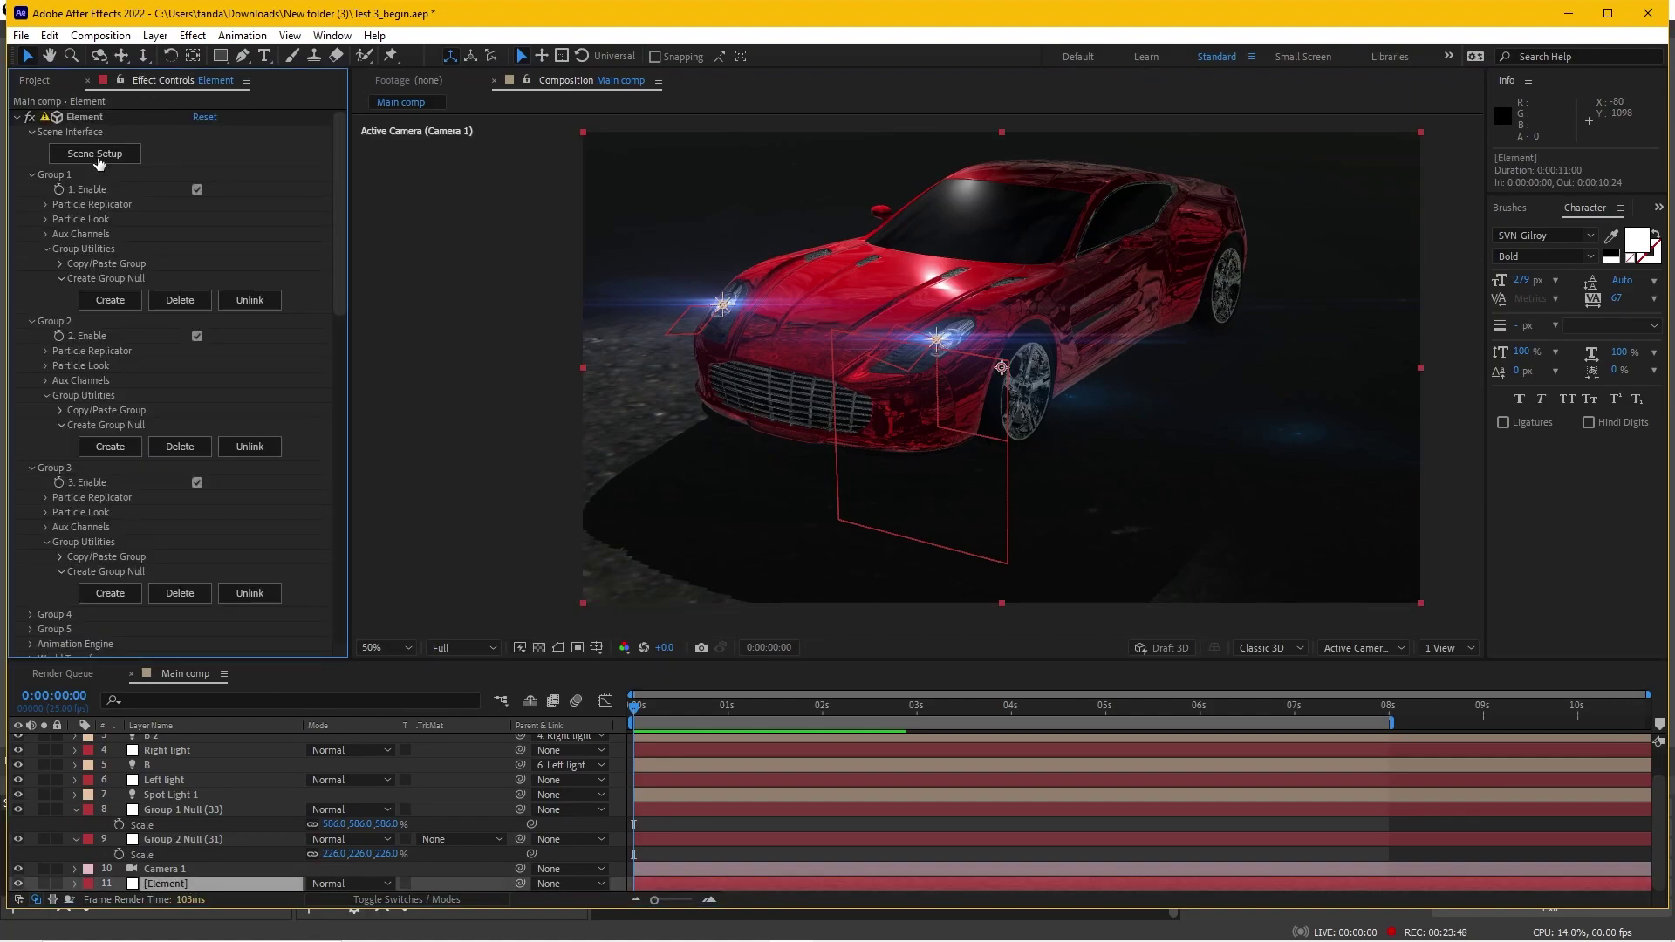
pyautogui.click(77, 118)
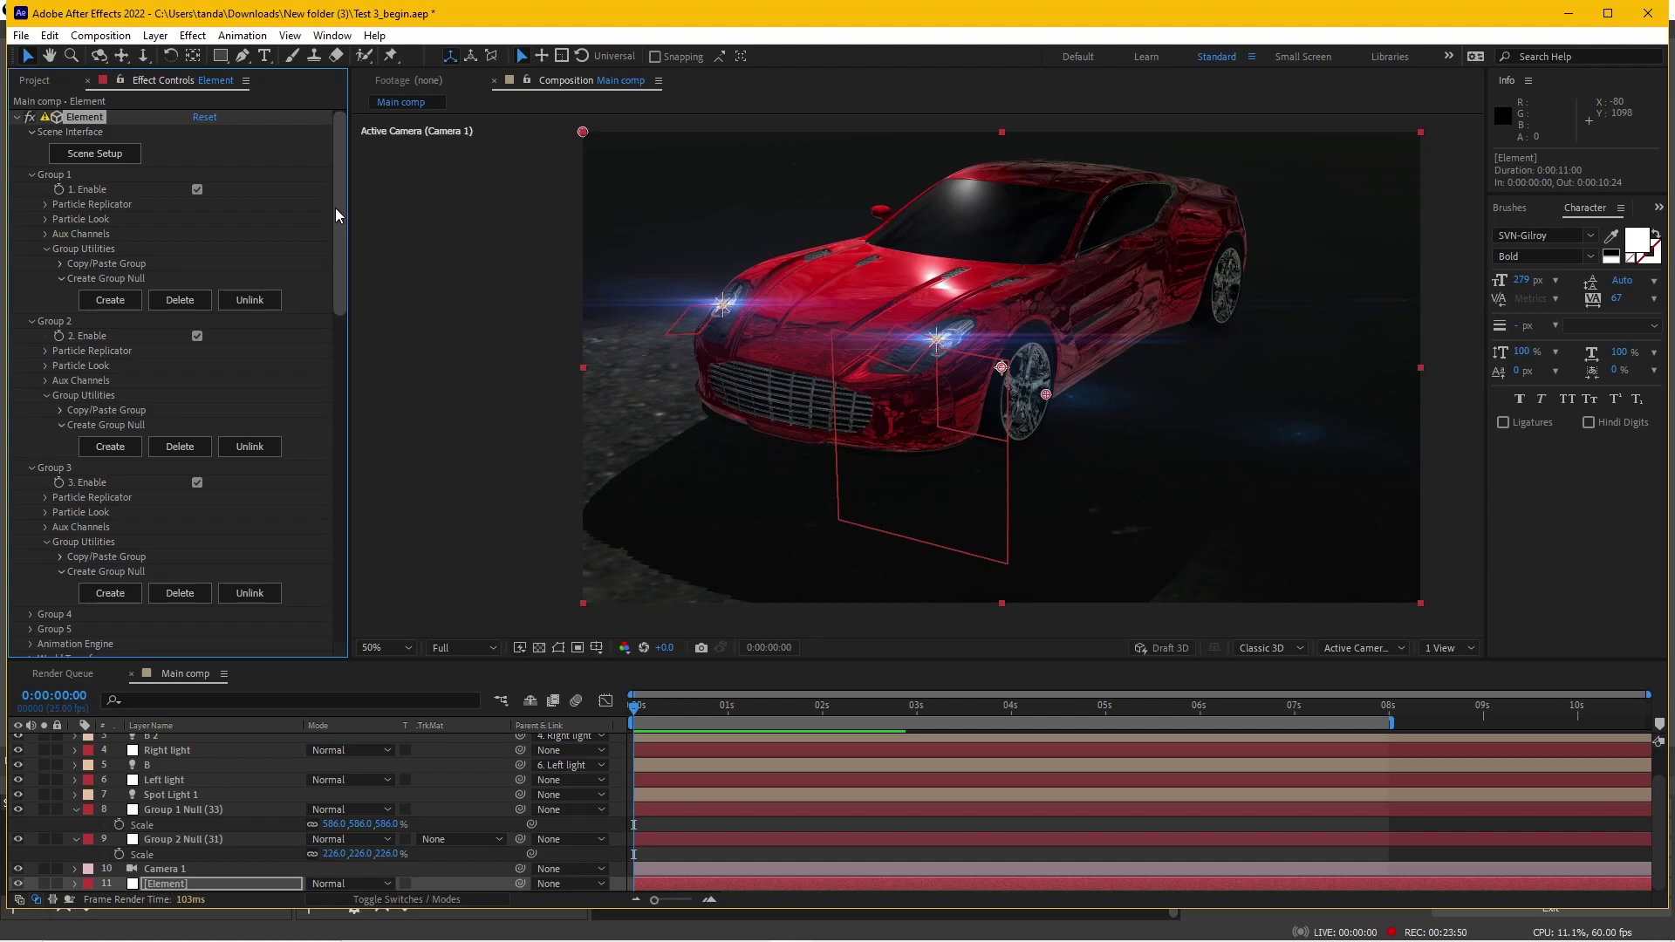
pyautogui.moveTo(338, 207); pyautogui.dragTo(339, 302)
pyautogui.scroll(-1, 118, 315)
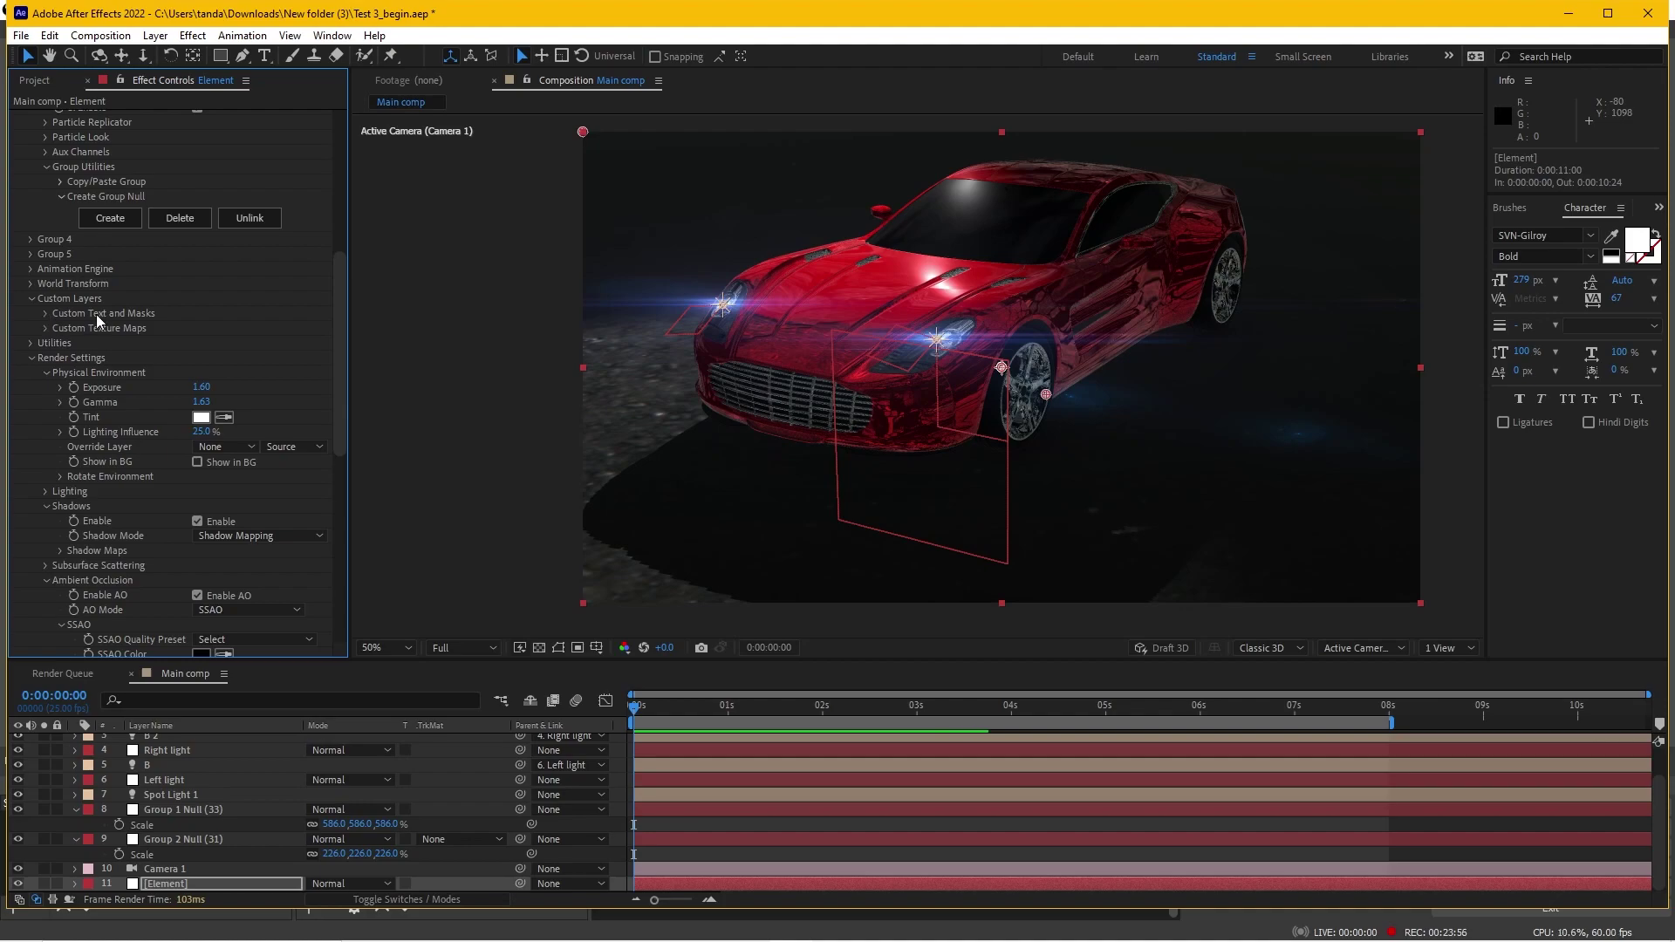
pyautogui.click(46, 315)
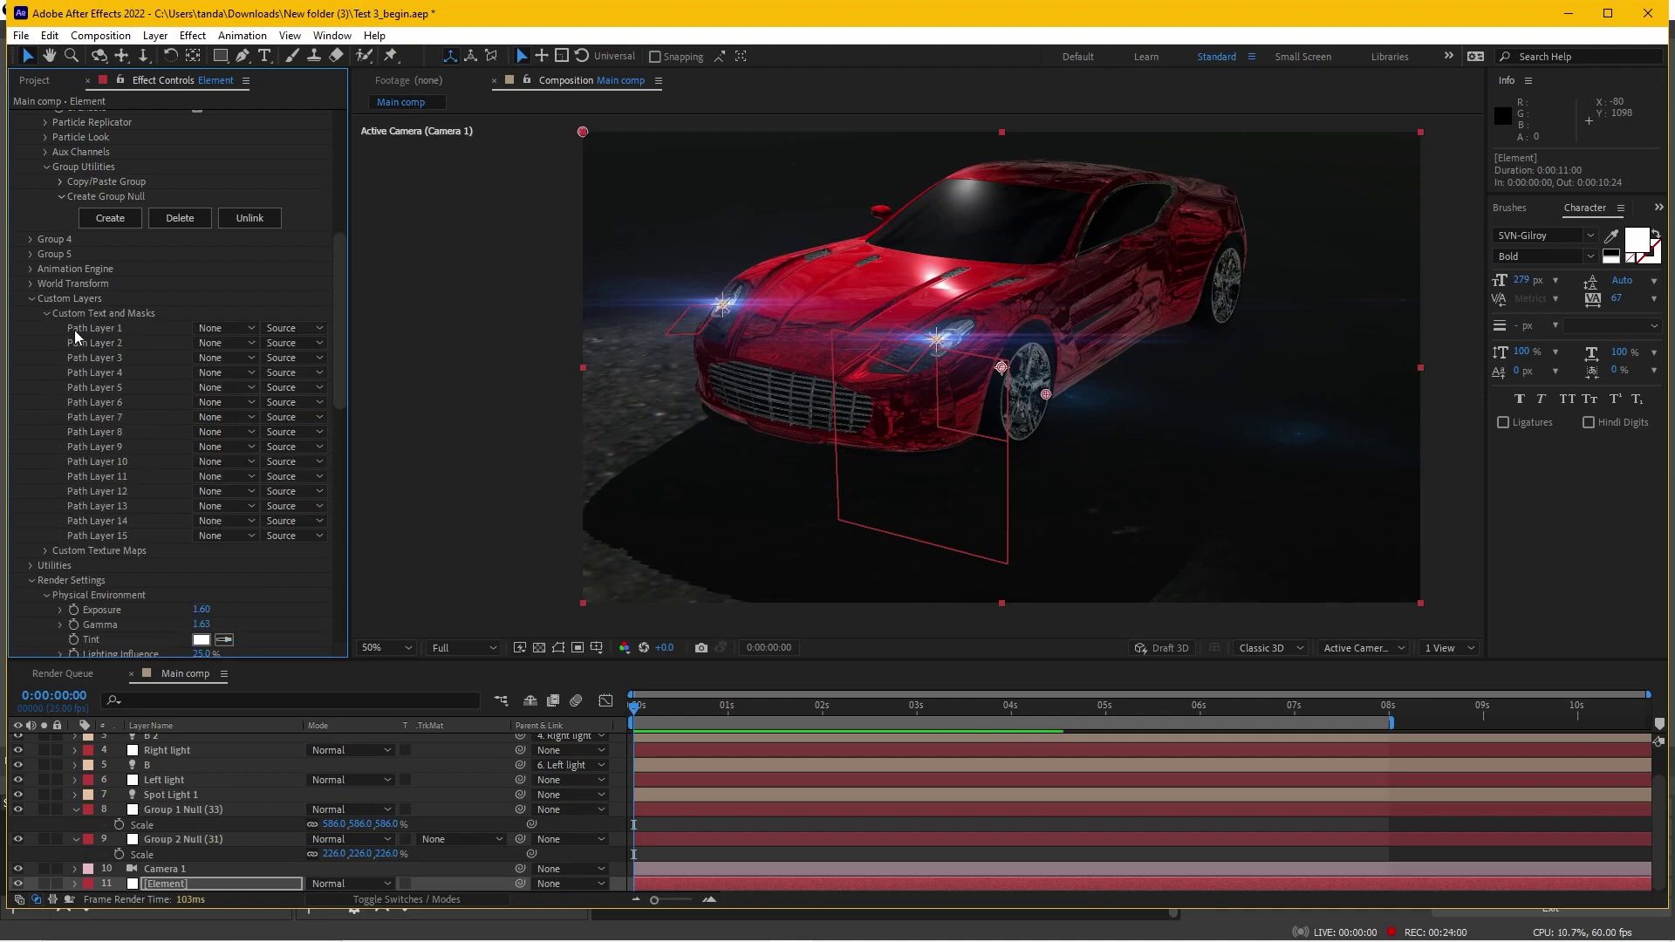
pyautogui.click(193, 329)
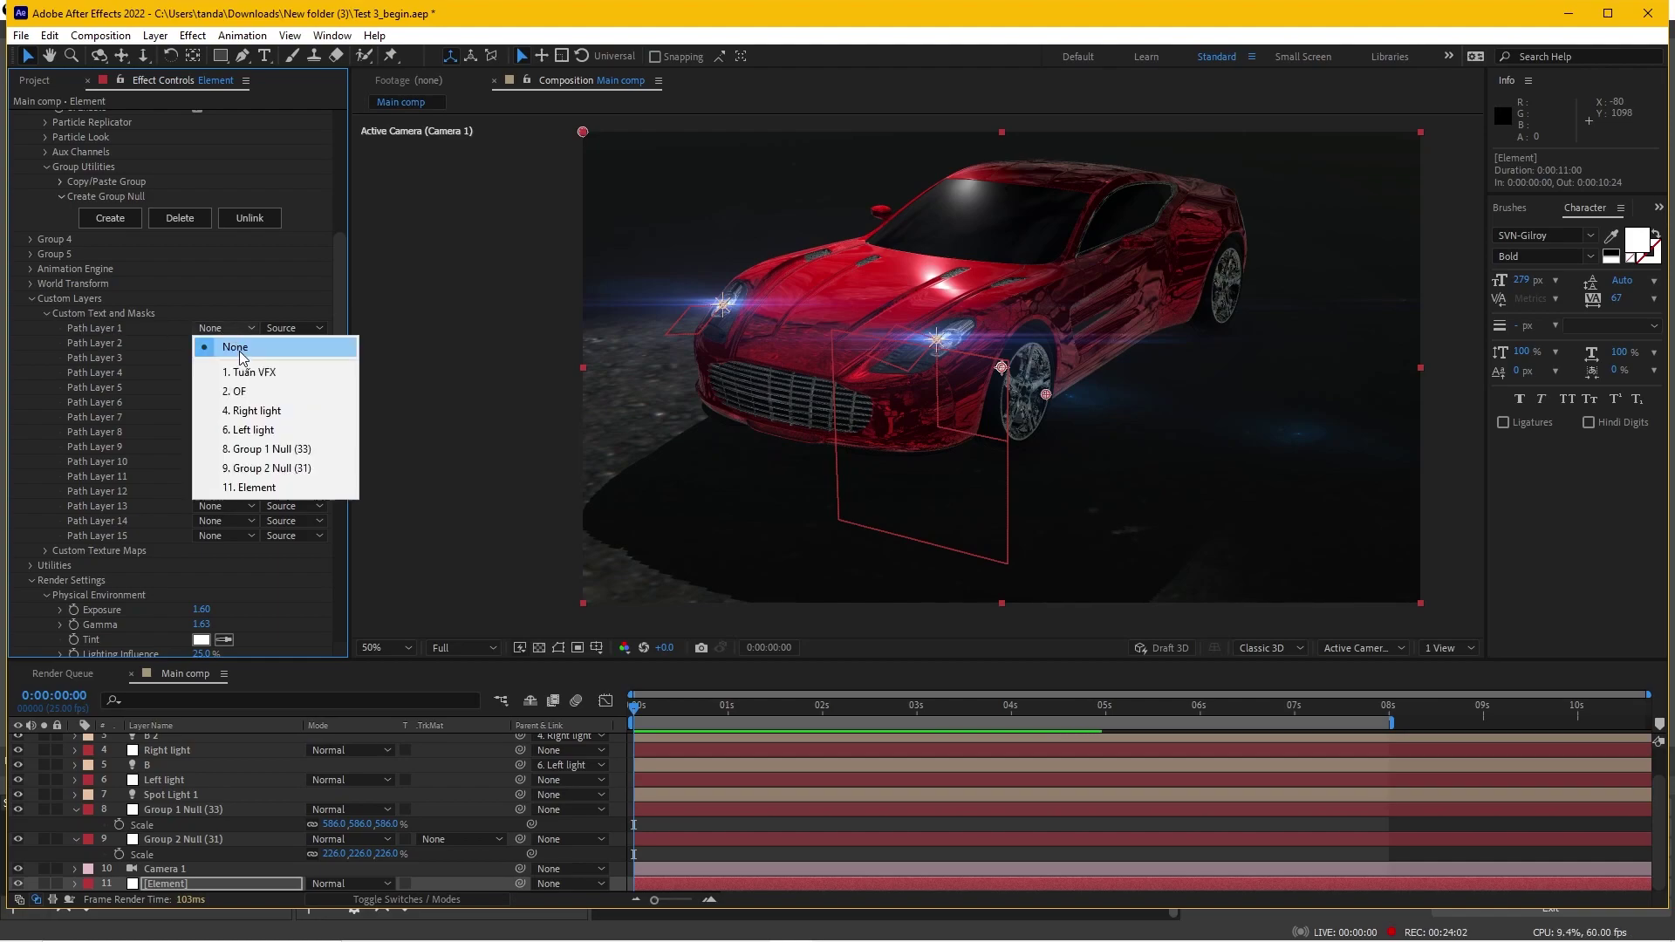
pyautogui.click(246, 372)
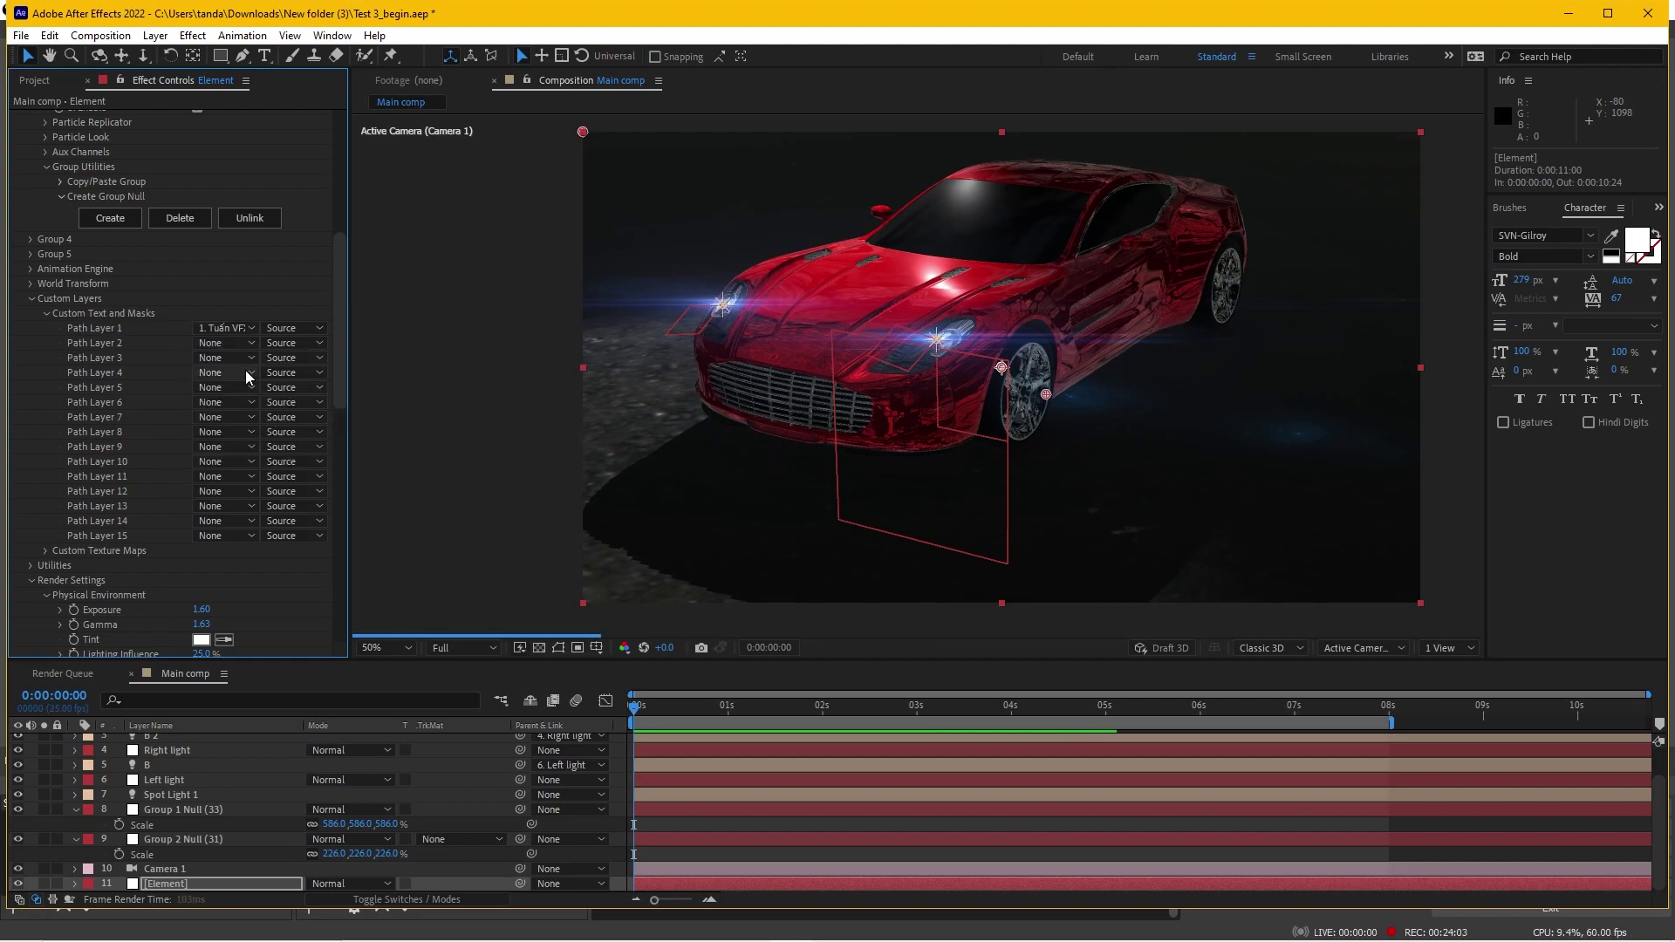
pyautogui.click(47, 314)
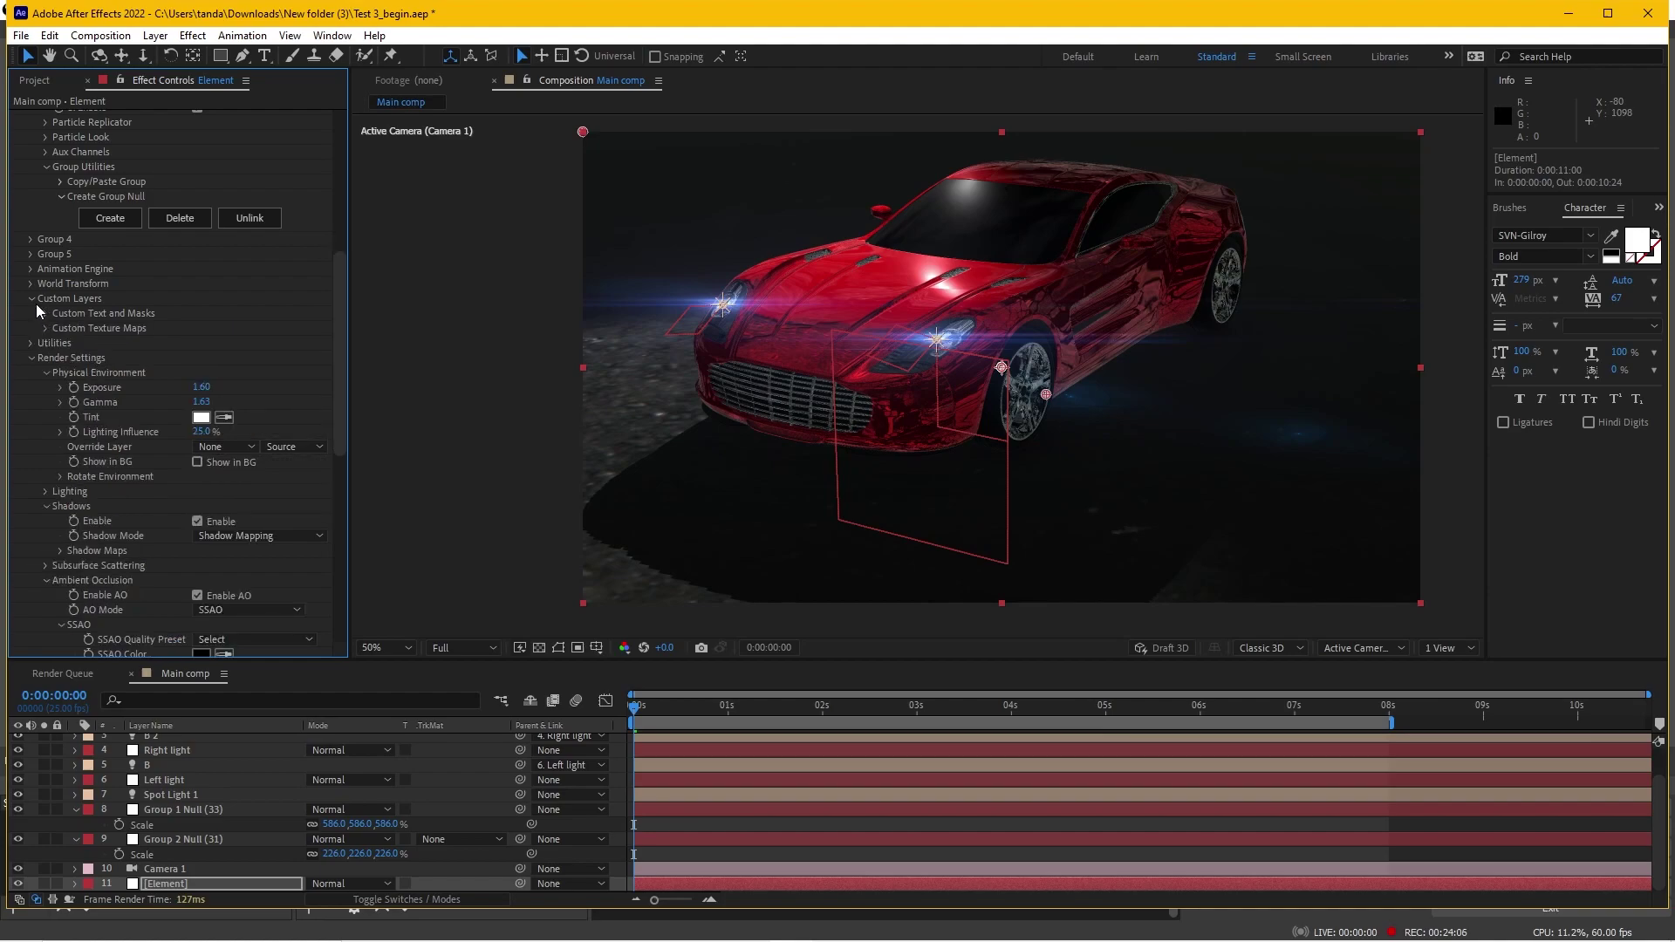
pyautogui.moveTo(339, 354); pyautogui.dragTo(340, 209)
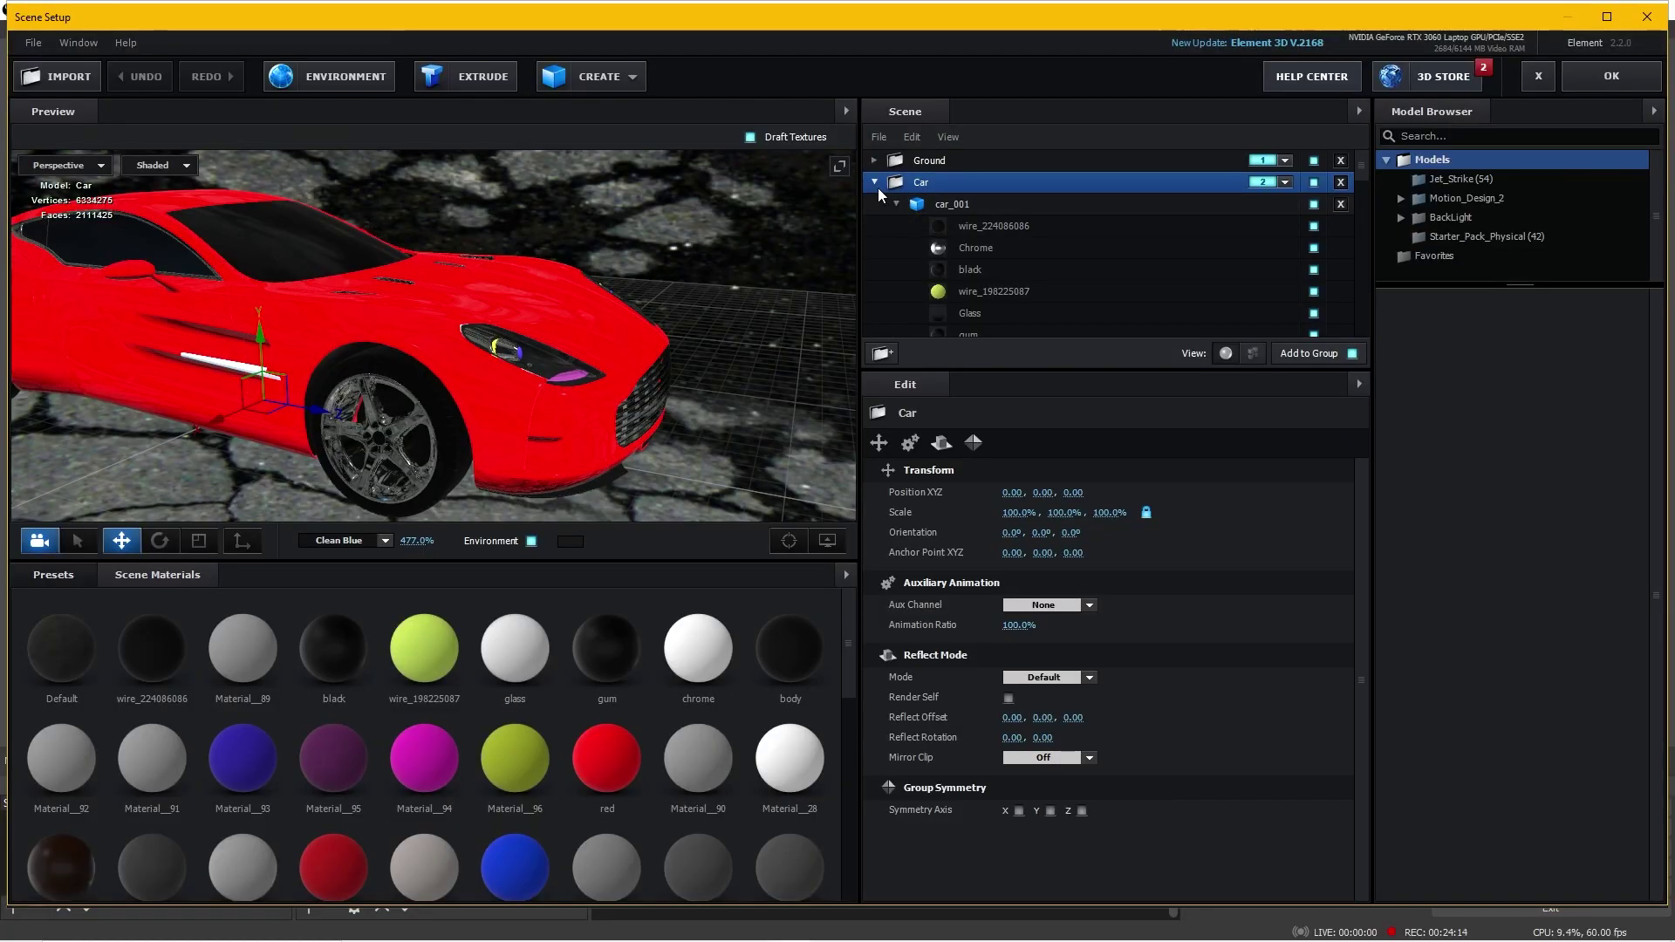
# Add a new group folder and move it out of Car to the top level
pyautogui.click(876, 183)
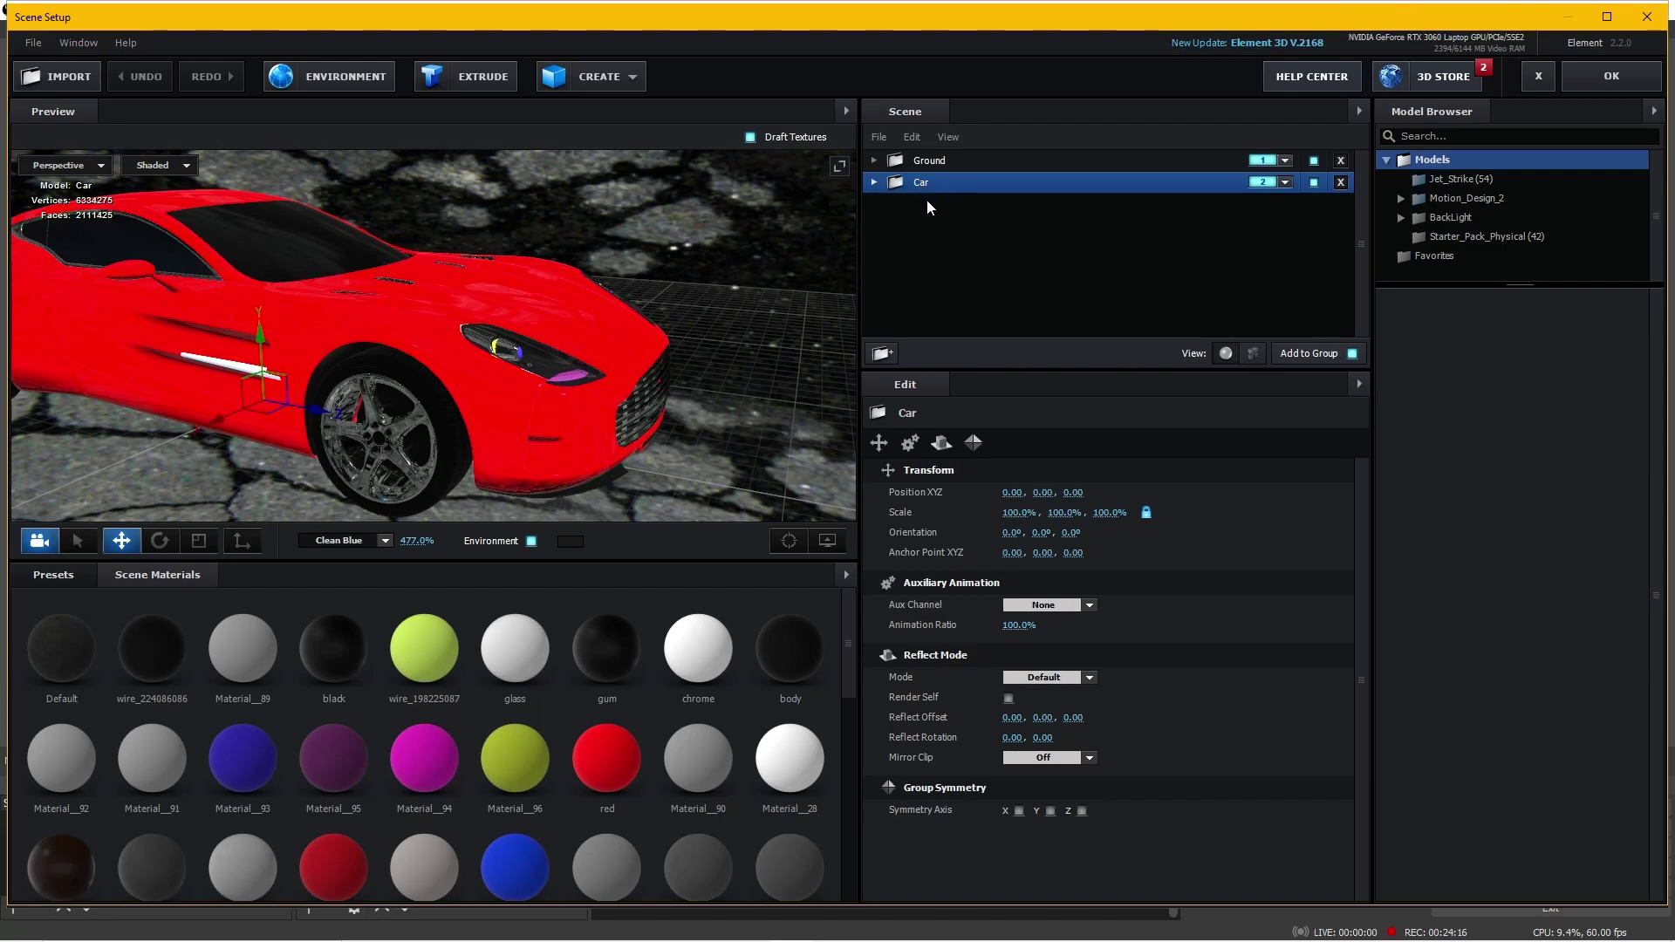
pyautogui.click(882, 355)
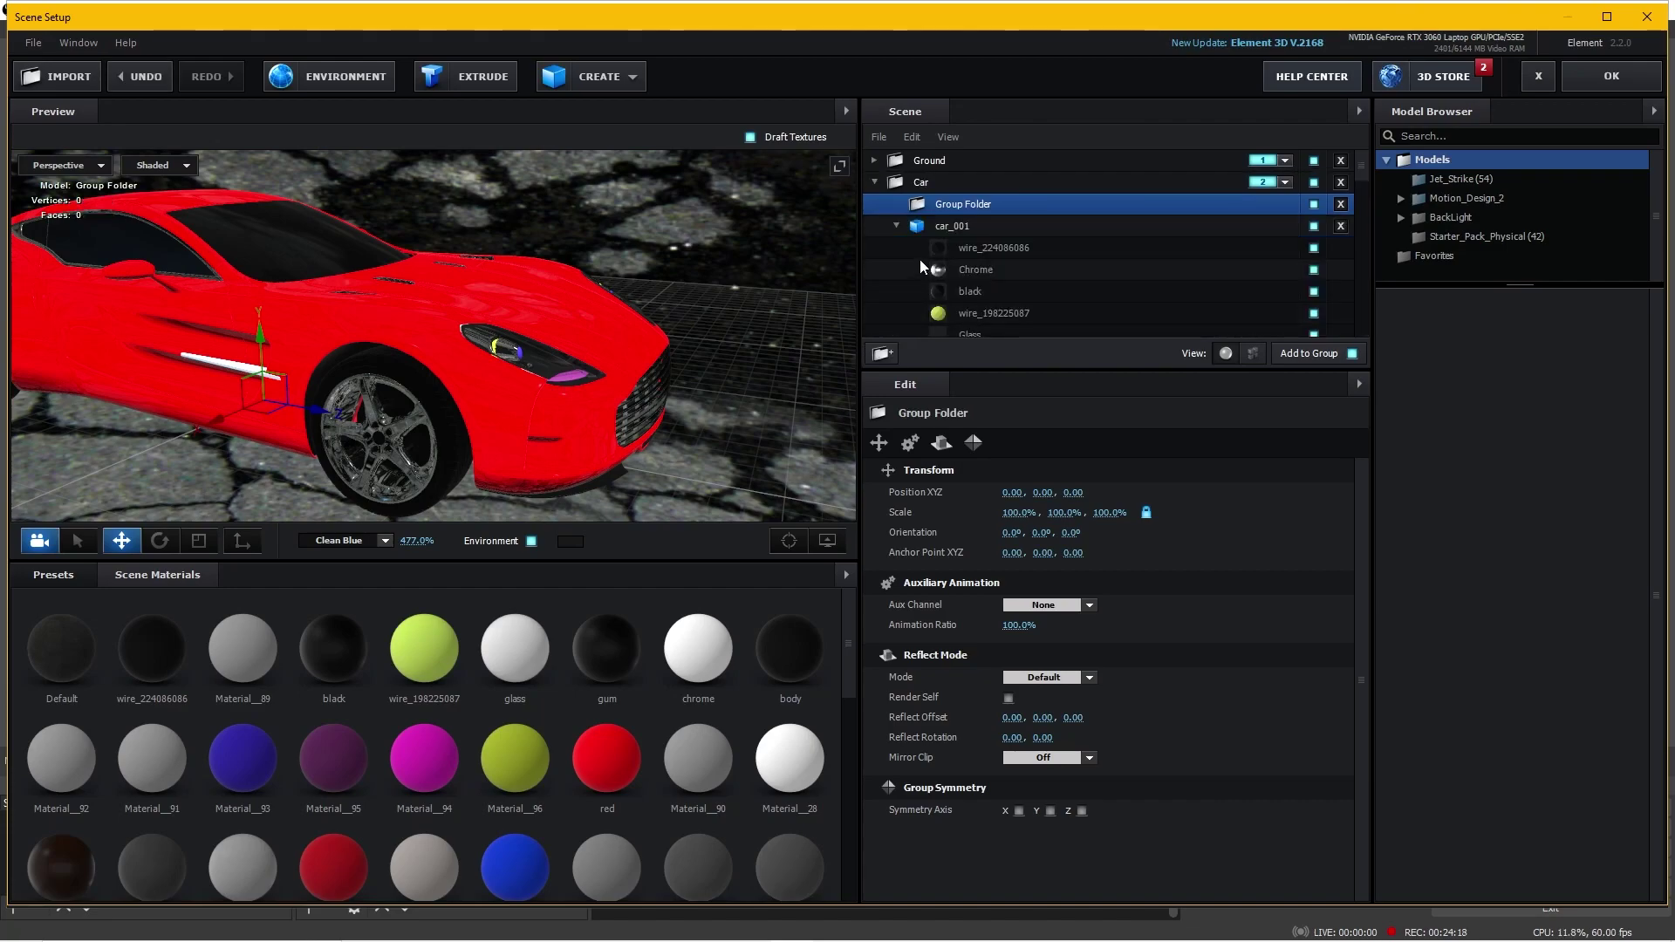
pyautogui.click(895, 225)
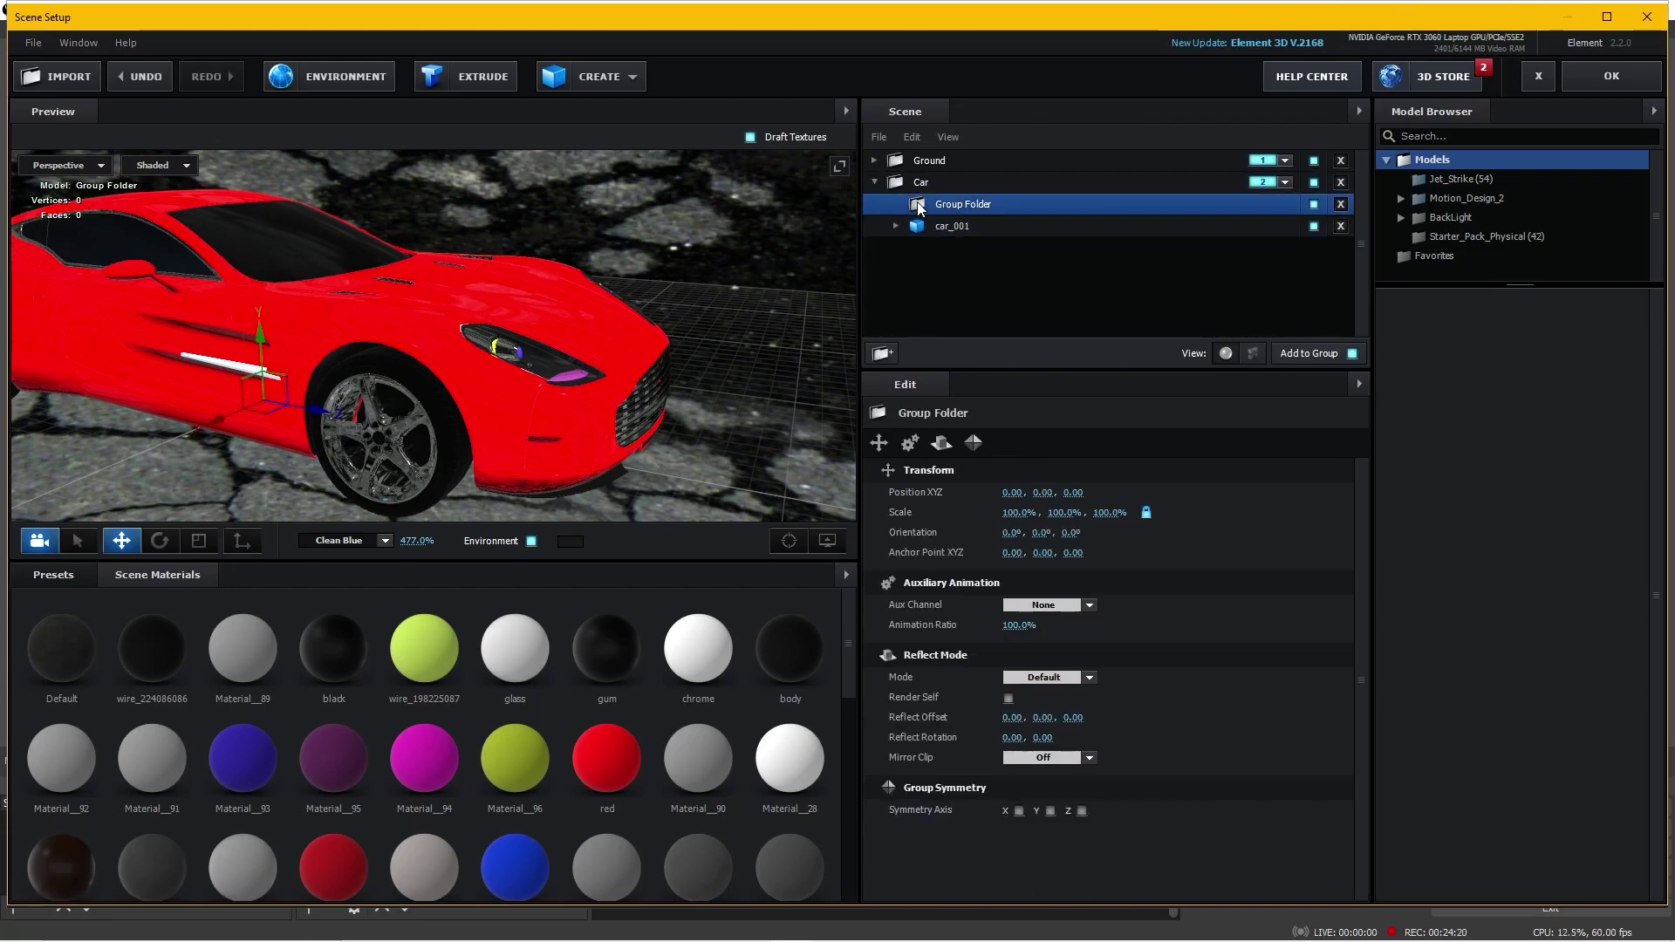
pyautogui.moveTo(913, 202); pyautogui.dragTo(909, 270)
pyautogui.click(876, 182)
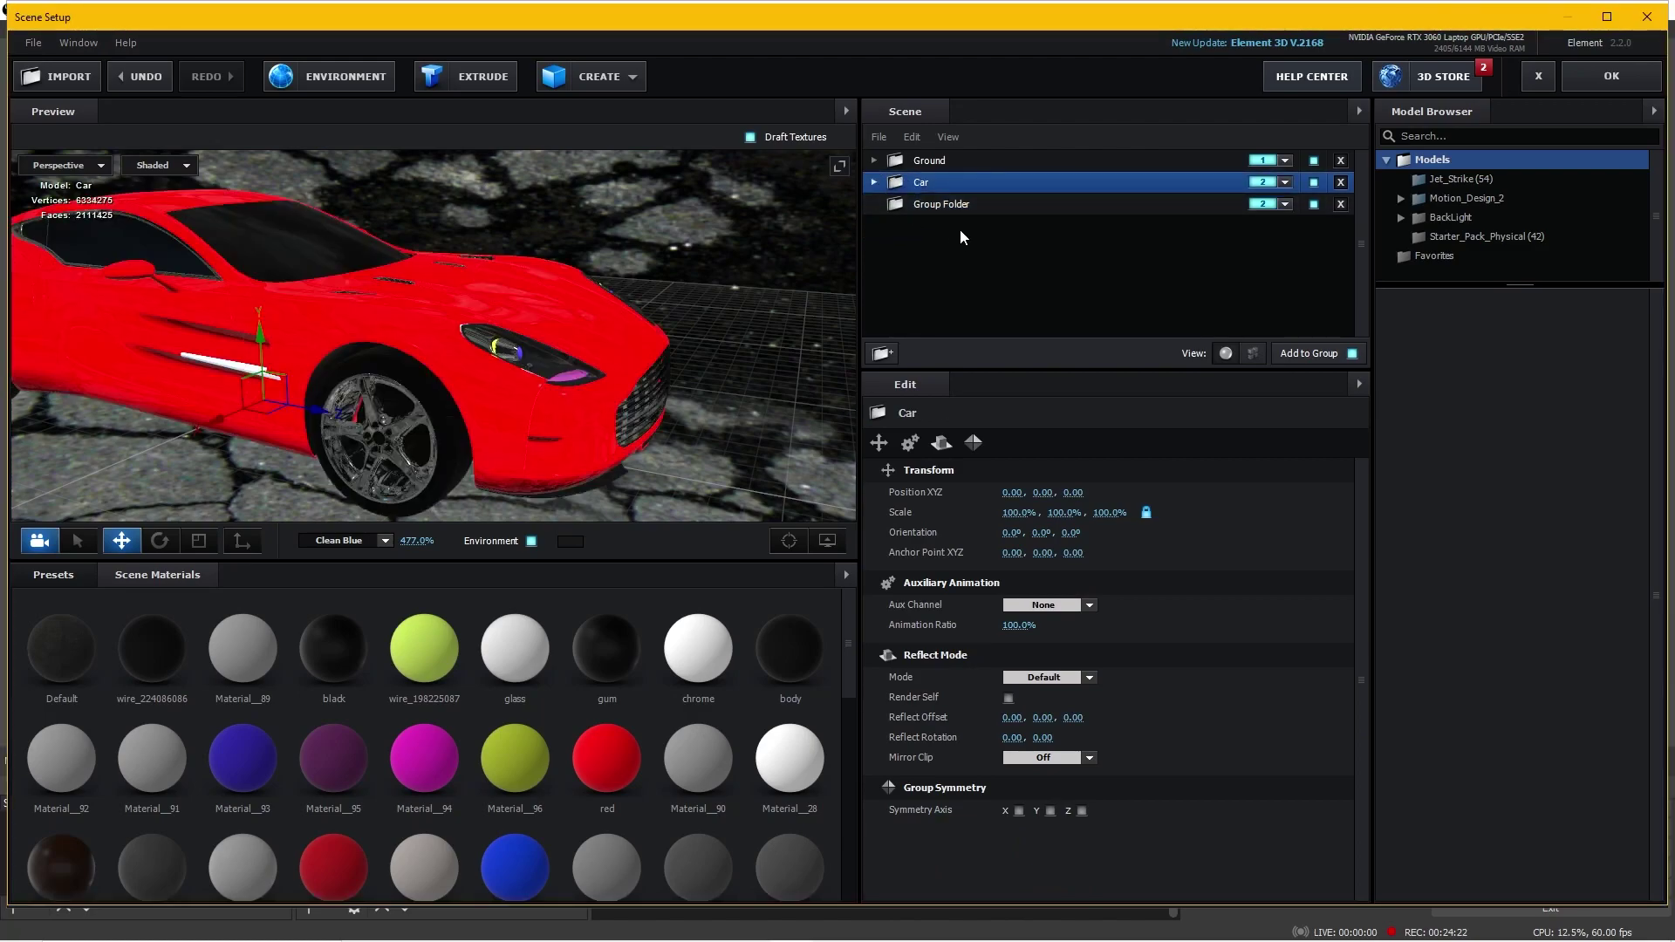
# Rename the new folder 'Text' and assign it to group 3
pyautogui.click(932, 206)
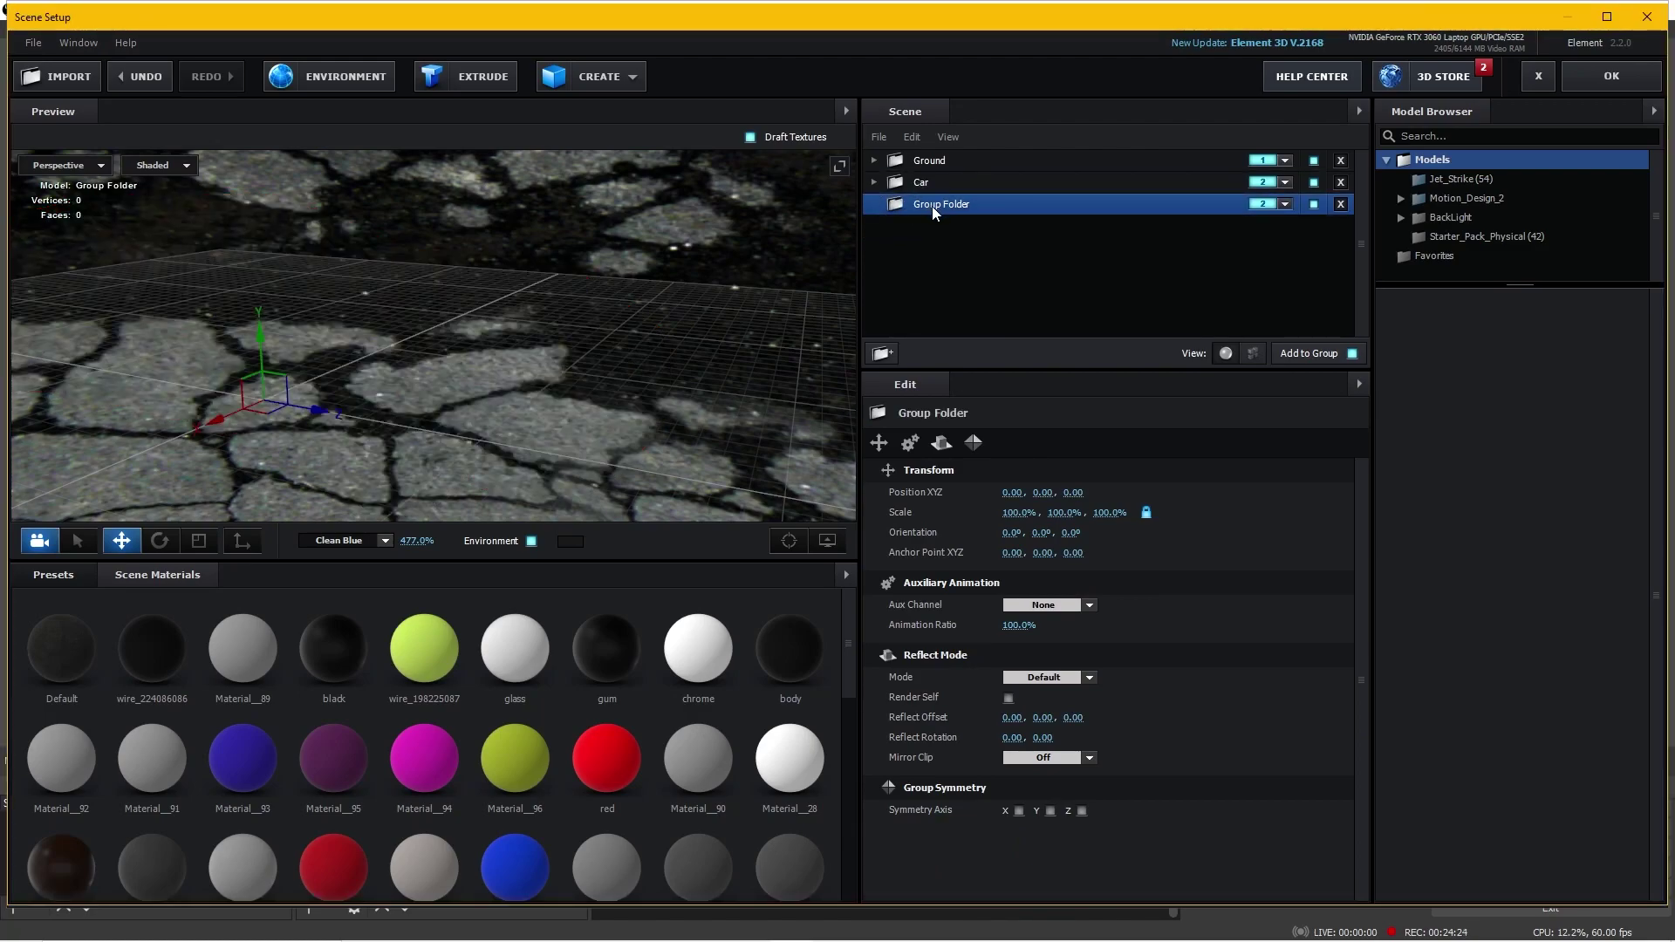
pyautogui.doubleClick(932, 206)
pyautogui.write('Text')
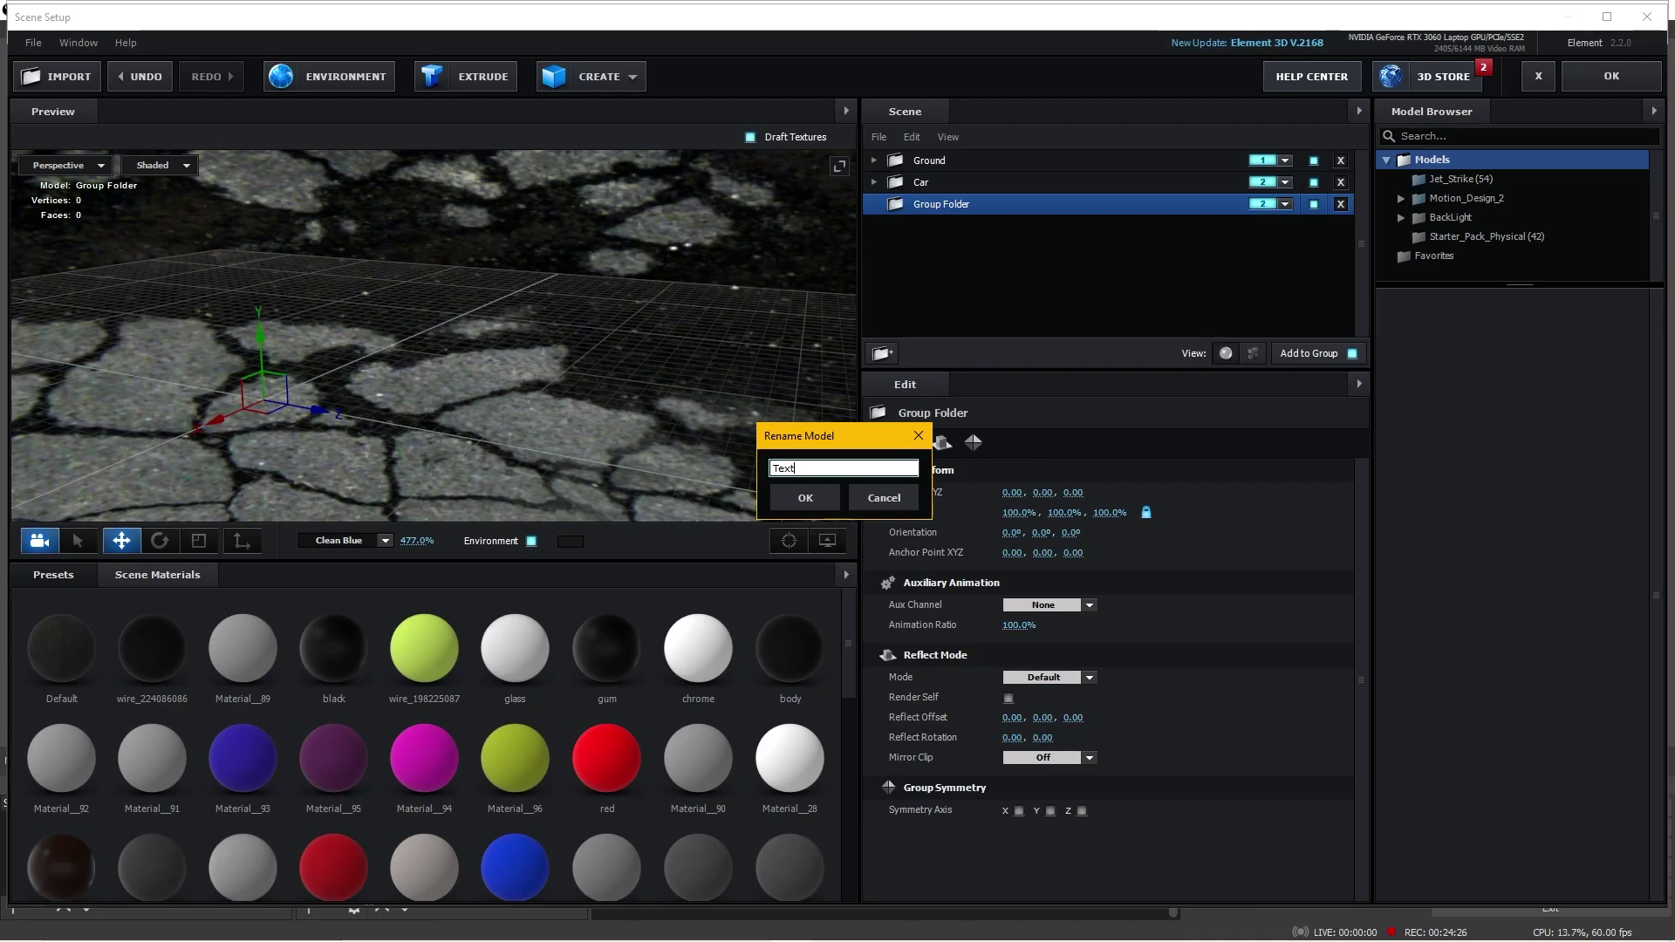
pyautogui.click(829, 501)
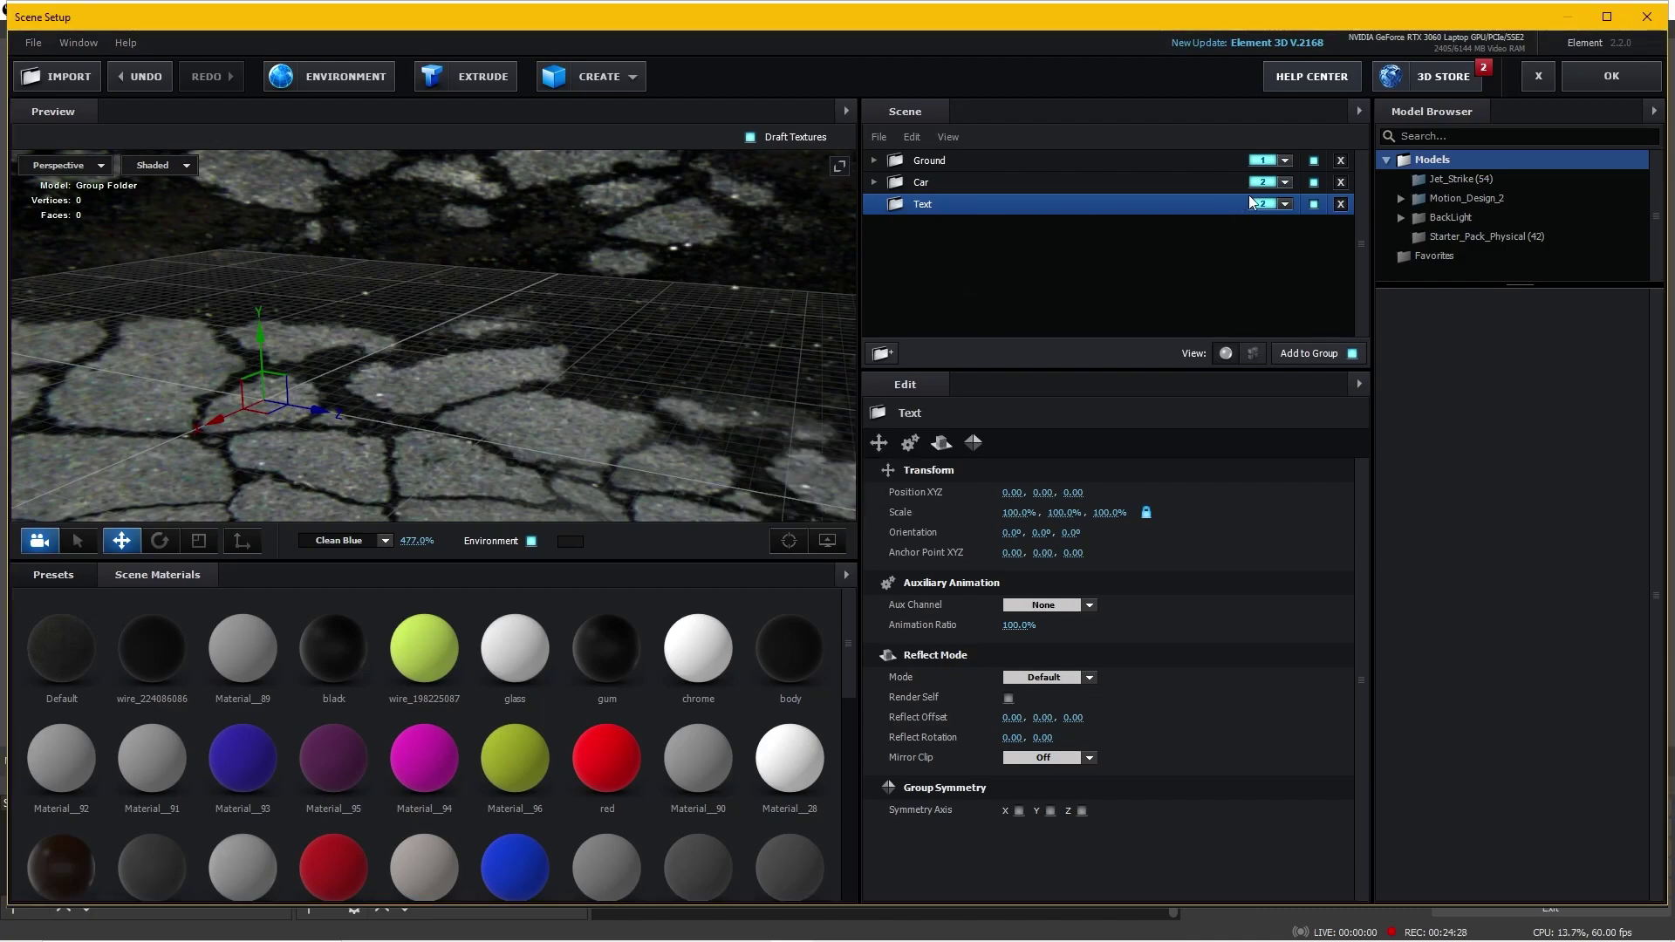
pyautogui.click(1287, 206)
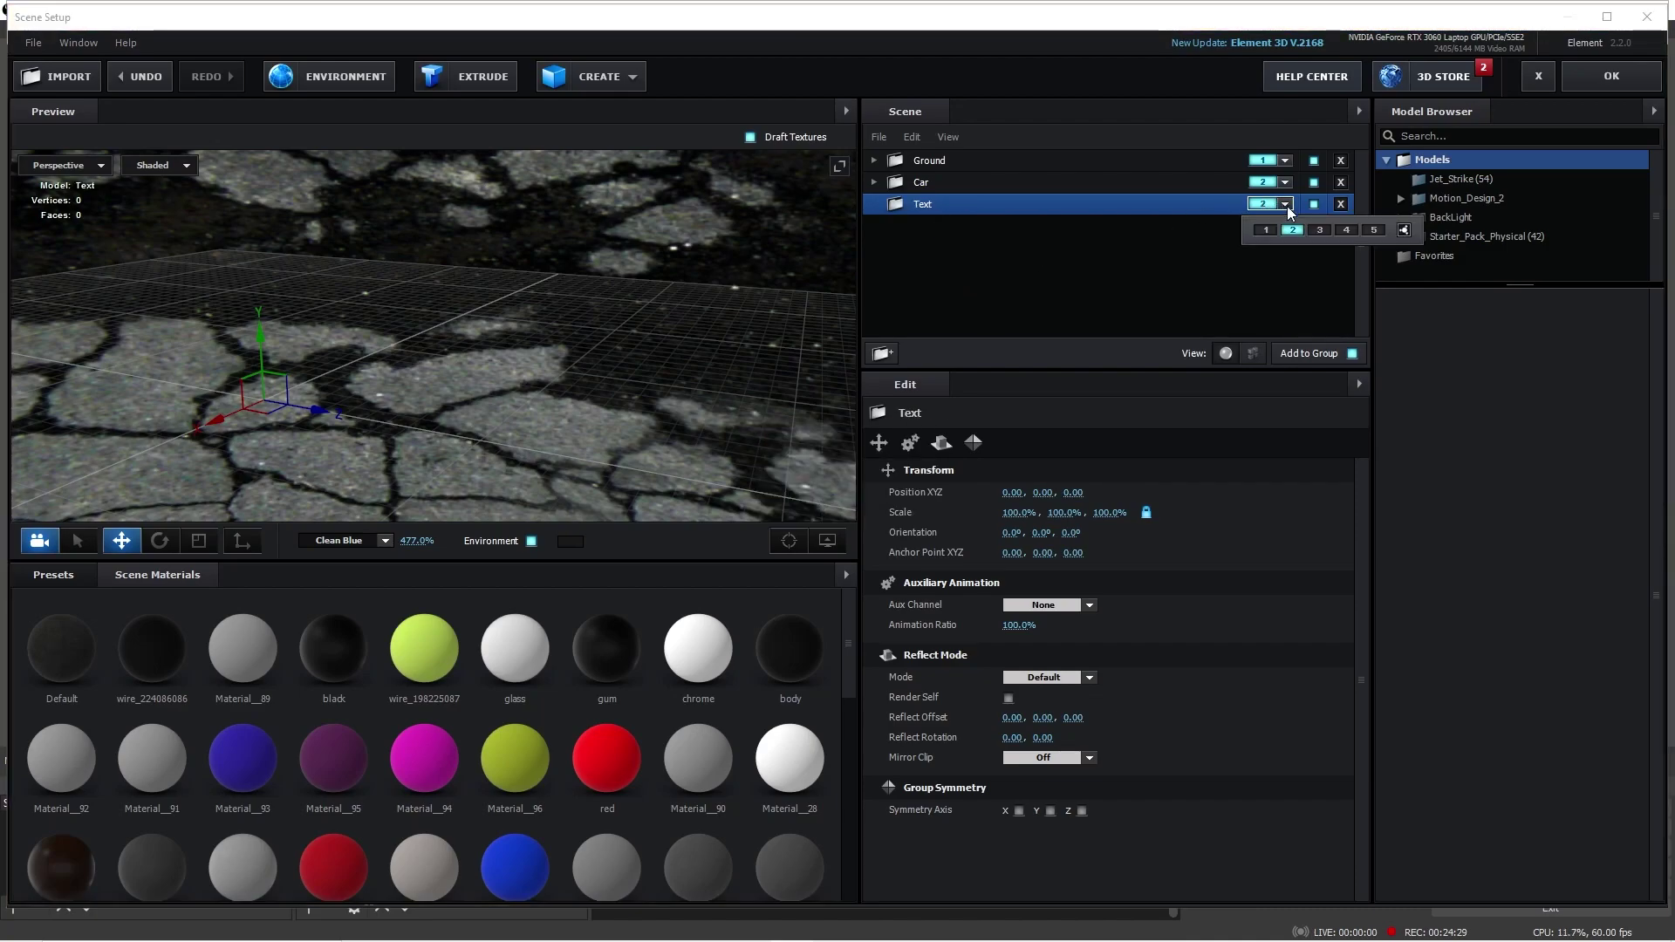
pyautogui.click(1202, 260)
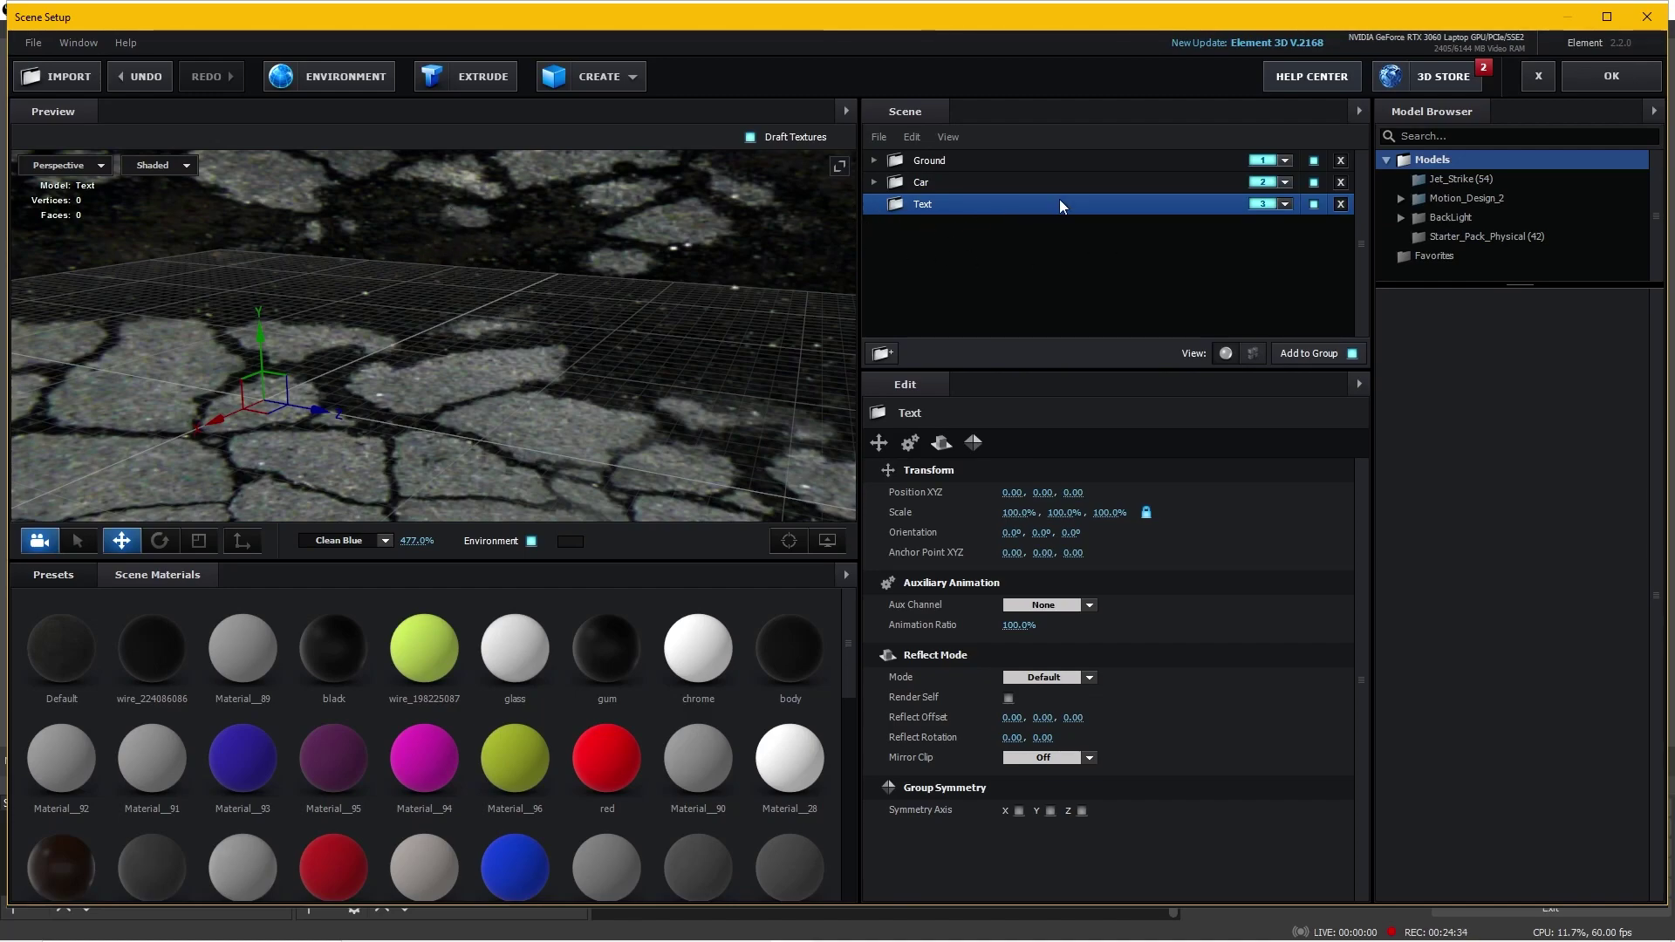
# Extrude the custom text path into 3D and raise it slightly above the ground
pyautogui.click(468, 80)
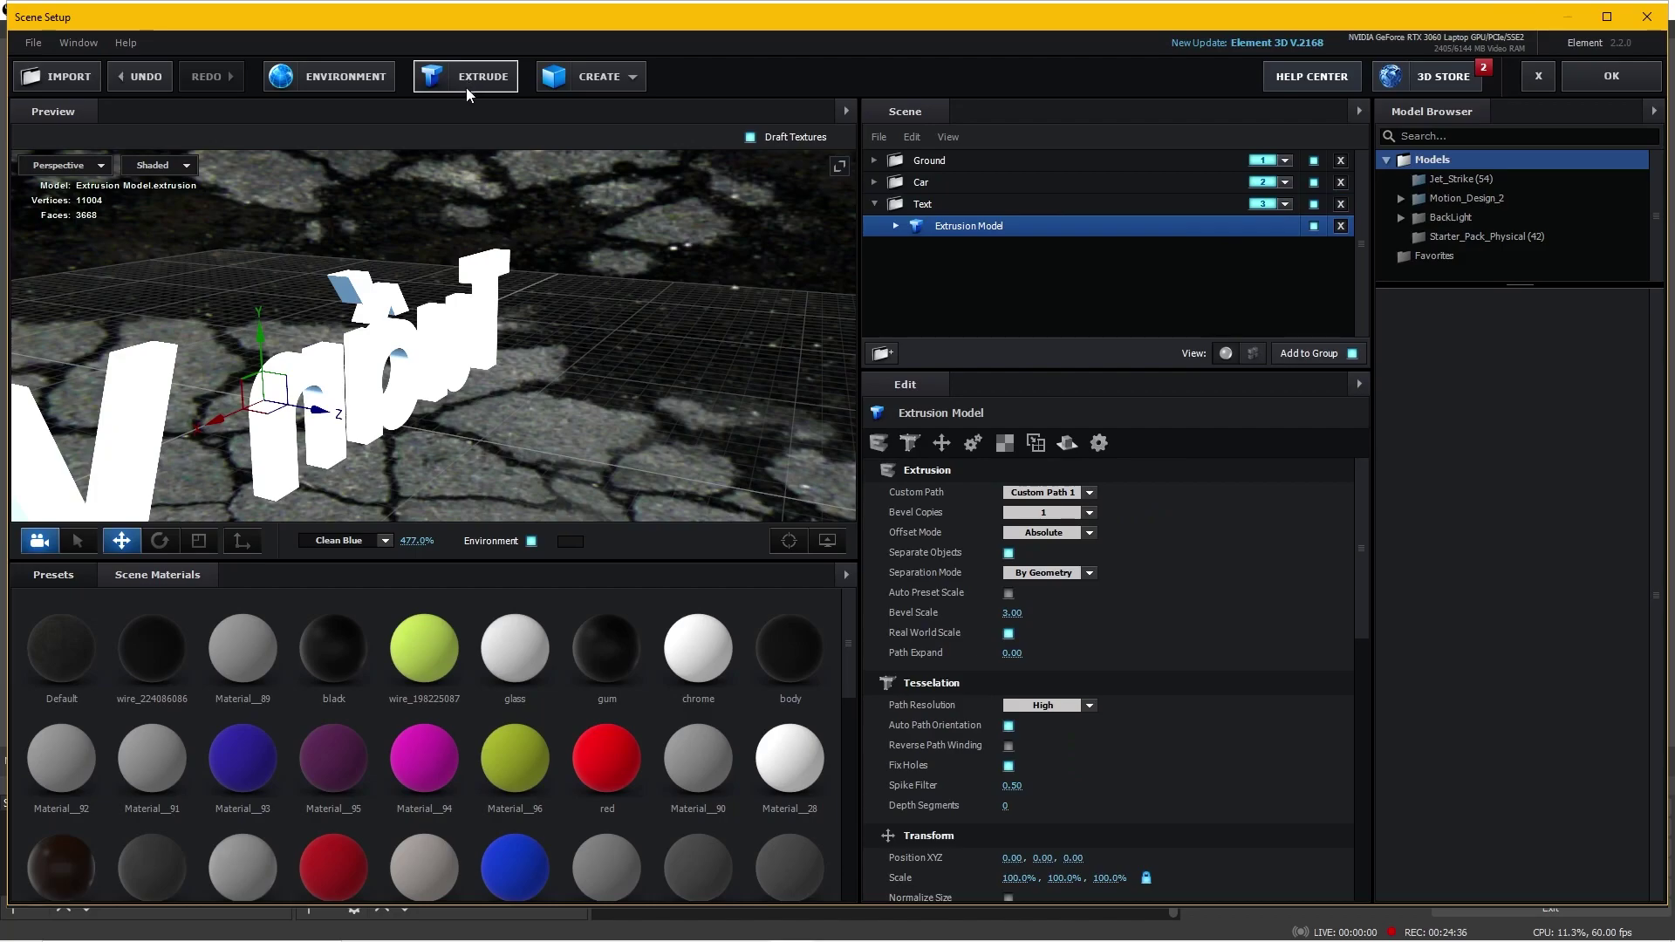
pyautogui.moveTo(233, 259)
pyautogui.mouseDown()
pyautogui.moveTo(338, 250)
pyautogui.moveTo(380, 392)
pyautogui.moveTo(401, 380)
pyautogui.moveTo(378, 380)
pyautogui.mouseUp()
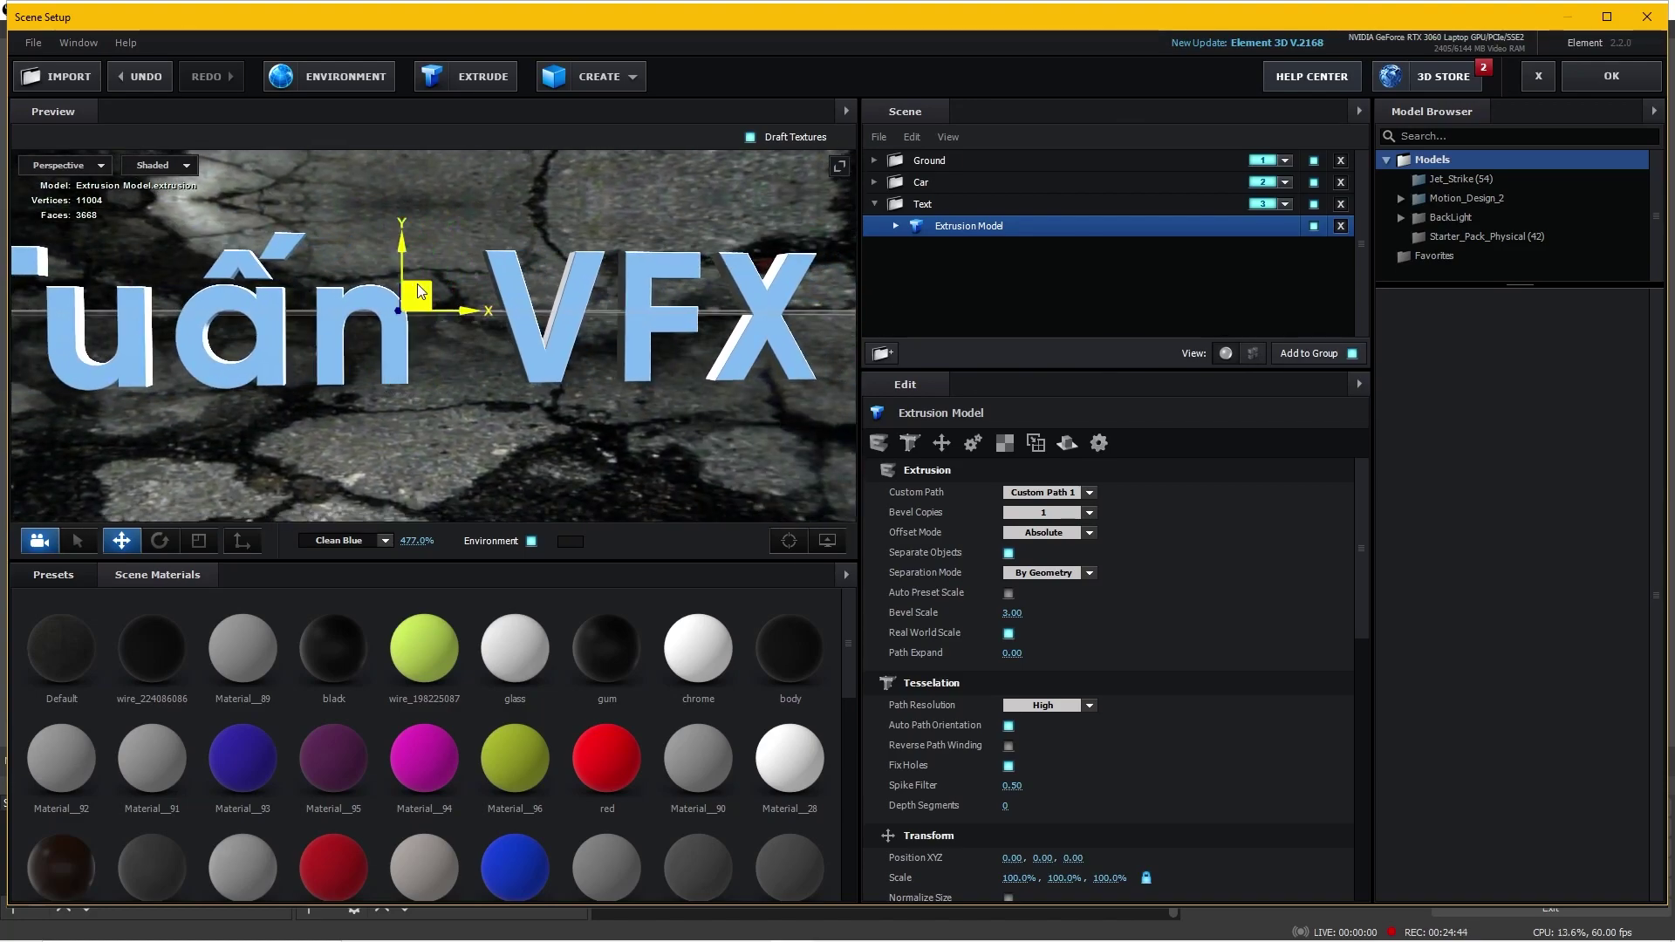
pyautogui.moveTo(397, 258)
pyautogui.mouseDown()
pyautogui.moveTo(445, 353)
pyautogui.moveTo(543, 421)
pyautogui.moveTo(552, 488)
pyautogui.moveTo(523, 427)
pyautogui.moveTo(529, 449)
pyautogui.mouseUp()
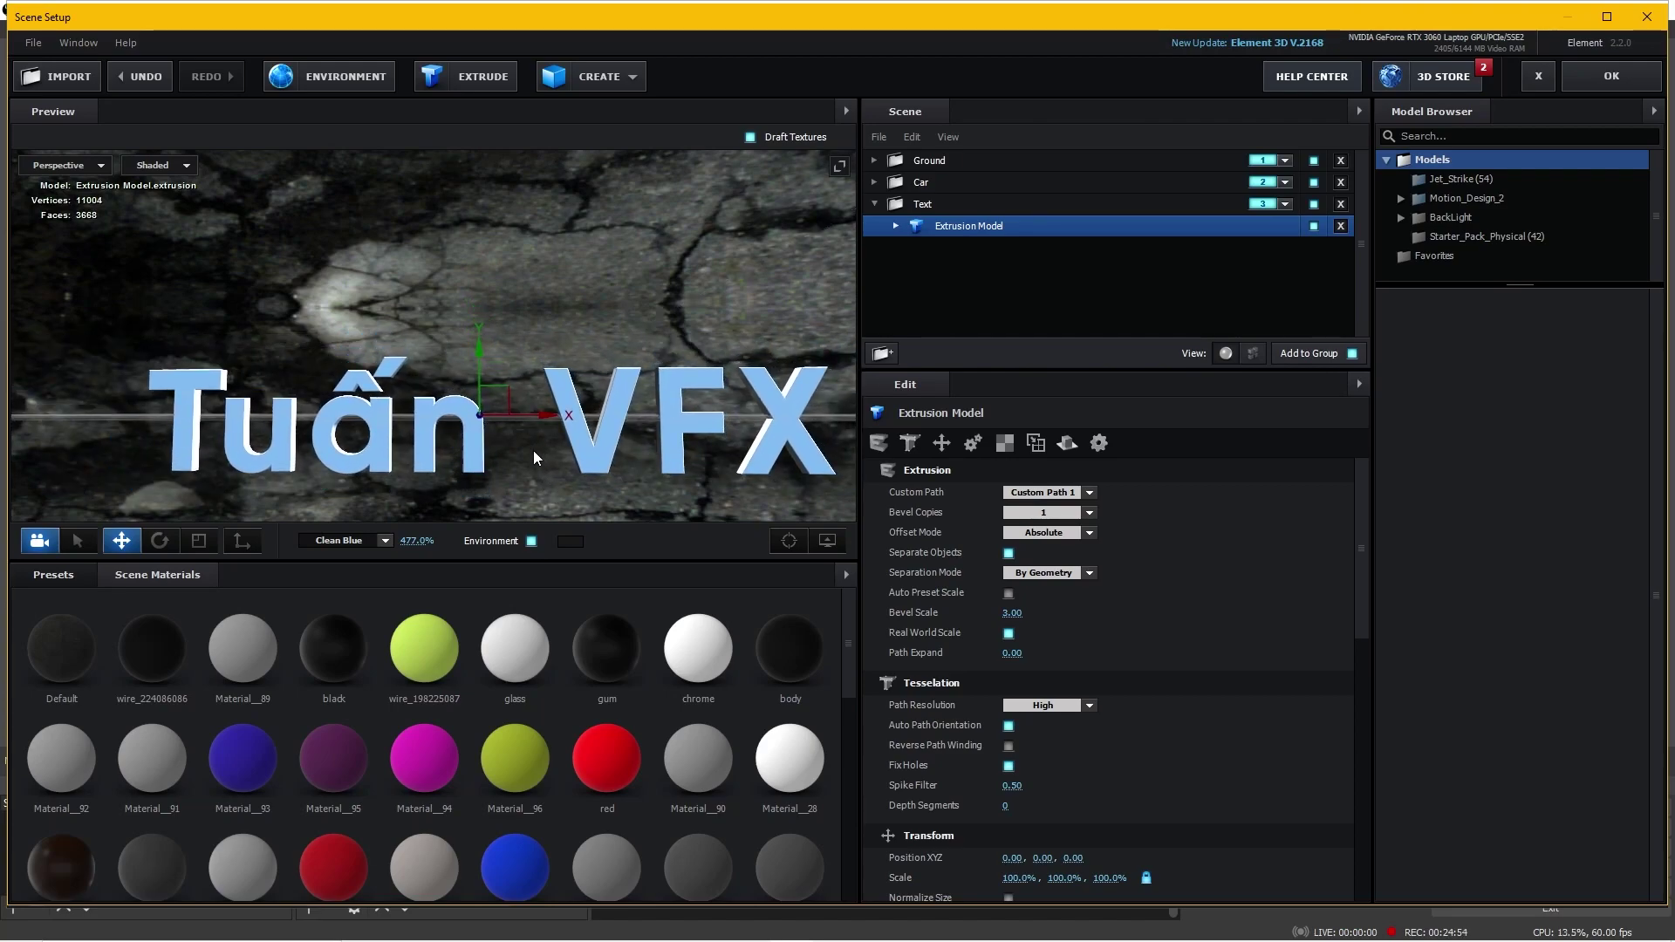
pyautogui.moveTo(478, 344)
pyautogui.mouseDown()
pyautogui.moveTo(490, 301)
pyautogui.moveTo(451, 494)
pyautogui.mouseUp()
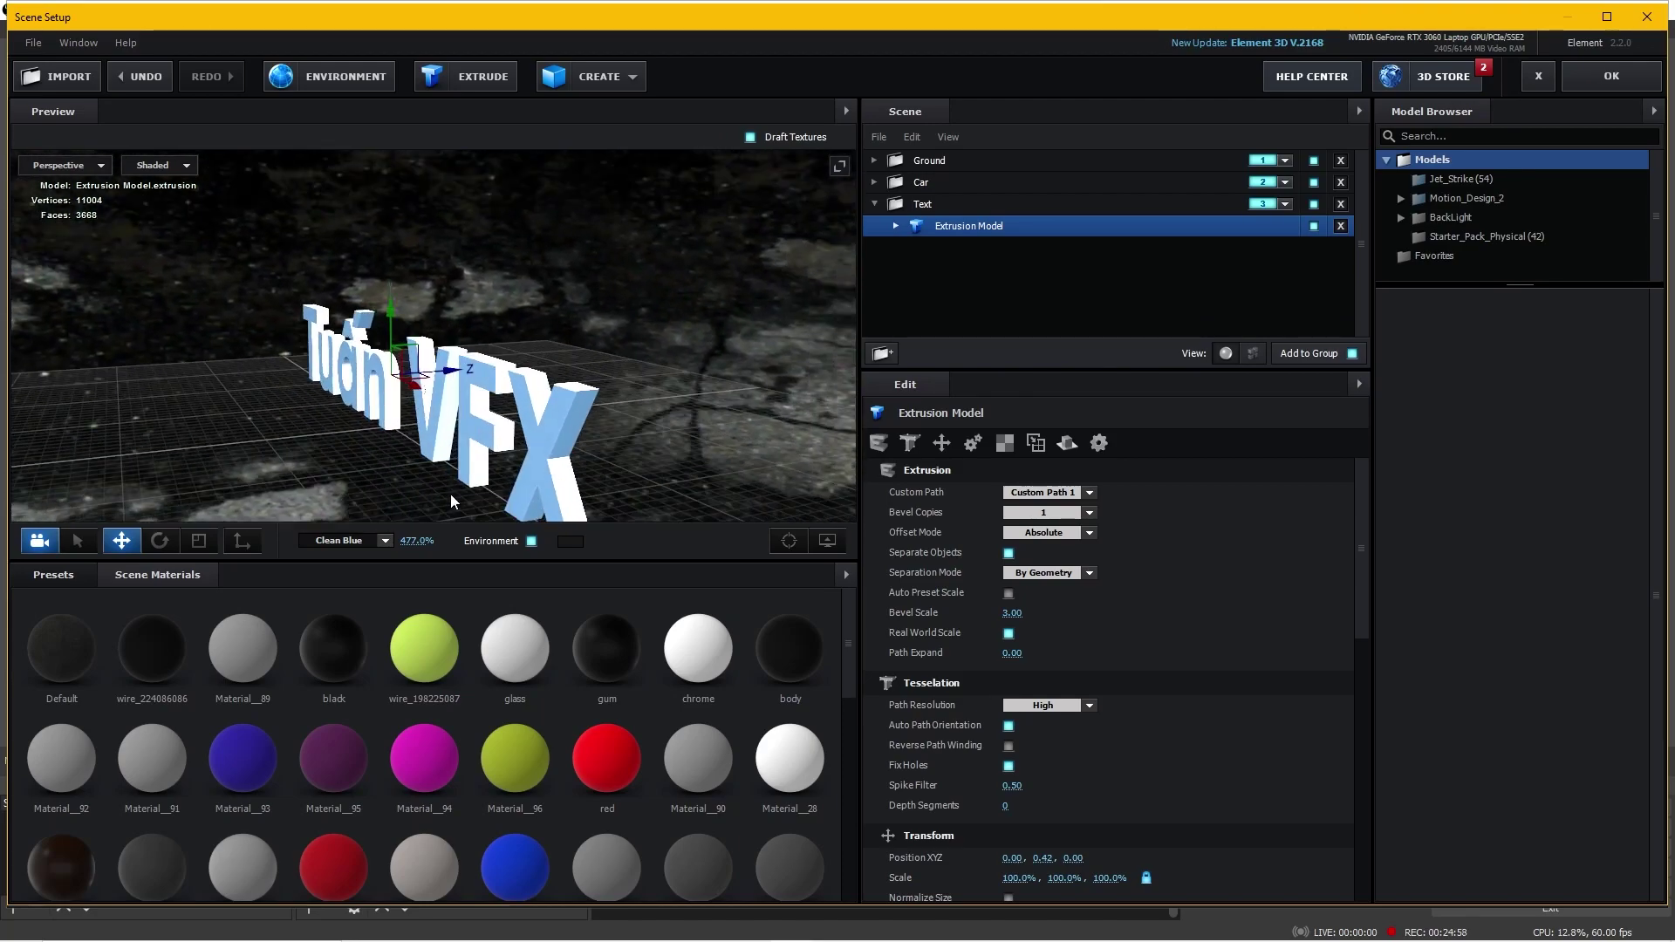
# Deepen the text's Bevel 1 extrusion to 1.55
pyautogui.click(896, 225)
pyautogui.click(969, 247)
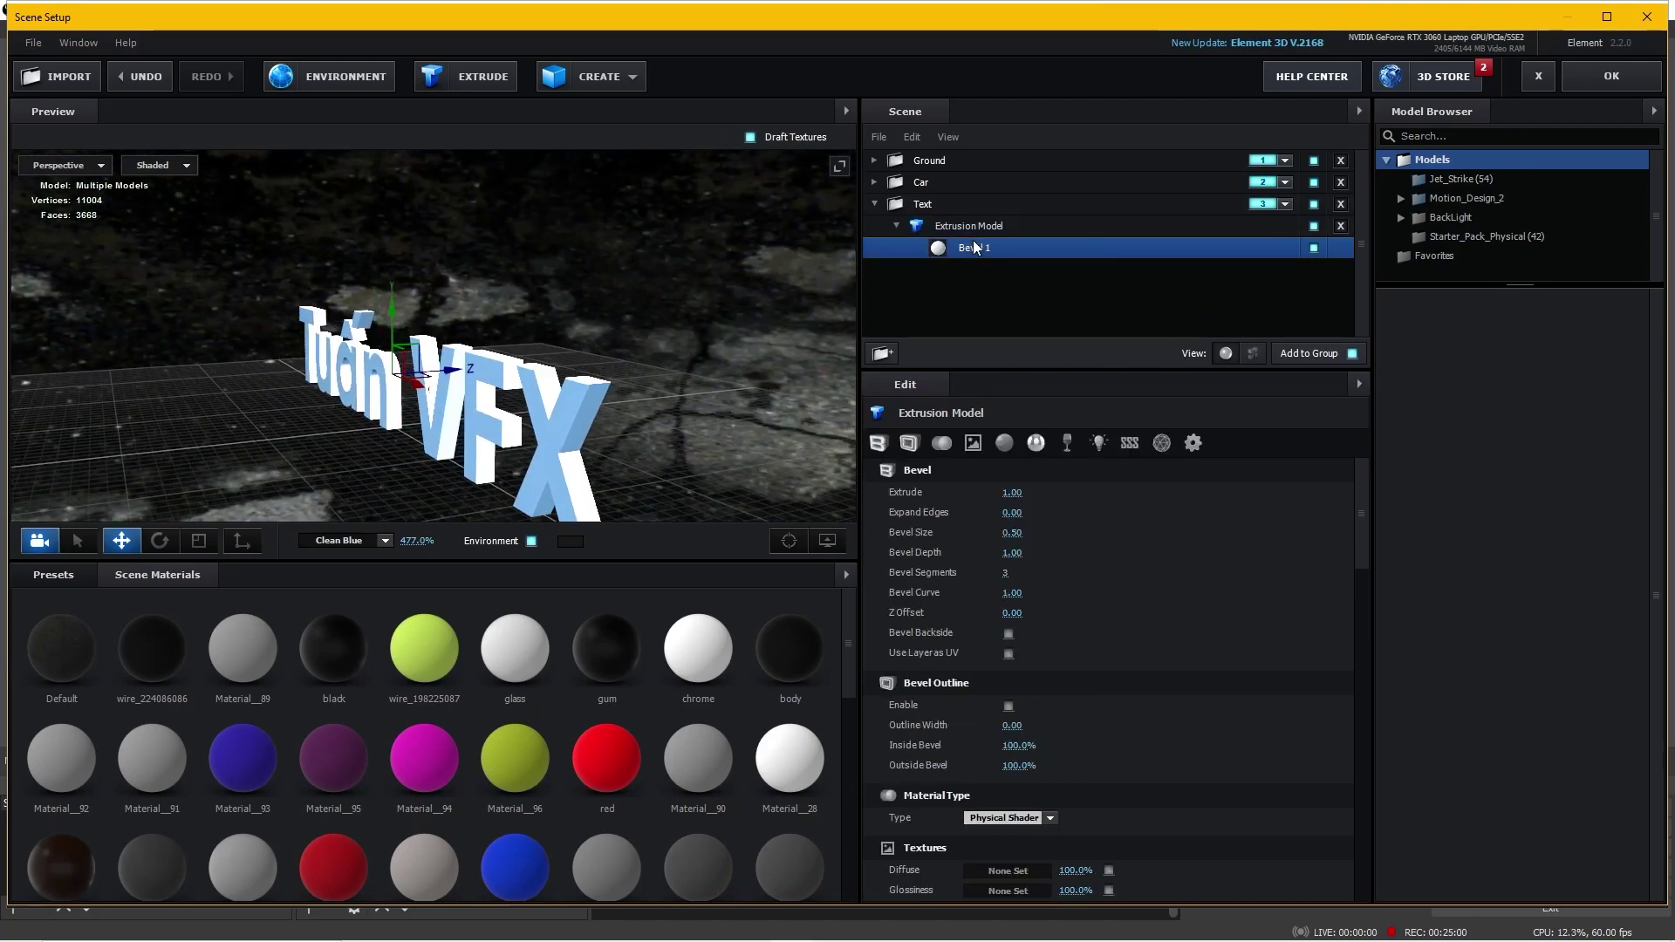
pyautogui.moveTo(553, 412); pyautogui.dragTo(518, 420)
pyautogui.scroll(3, 597, 309)
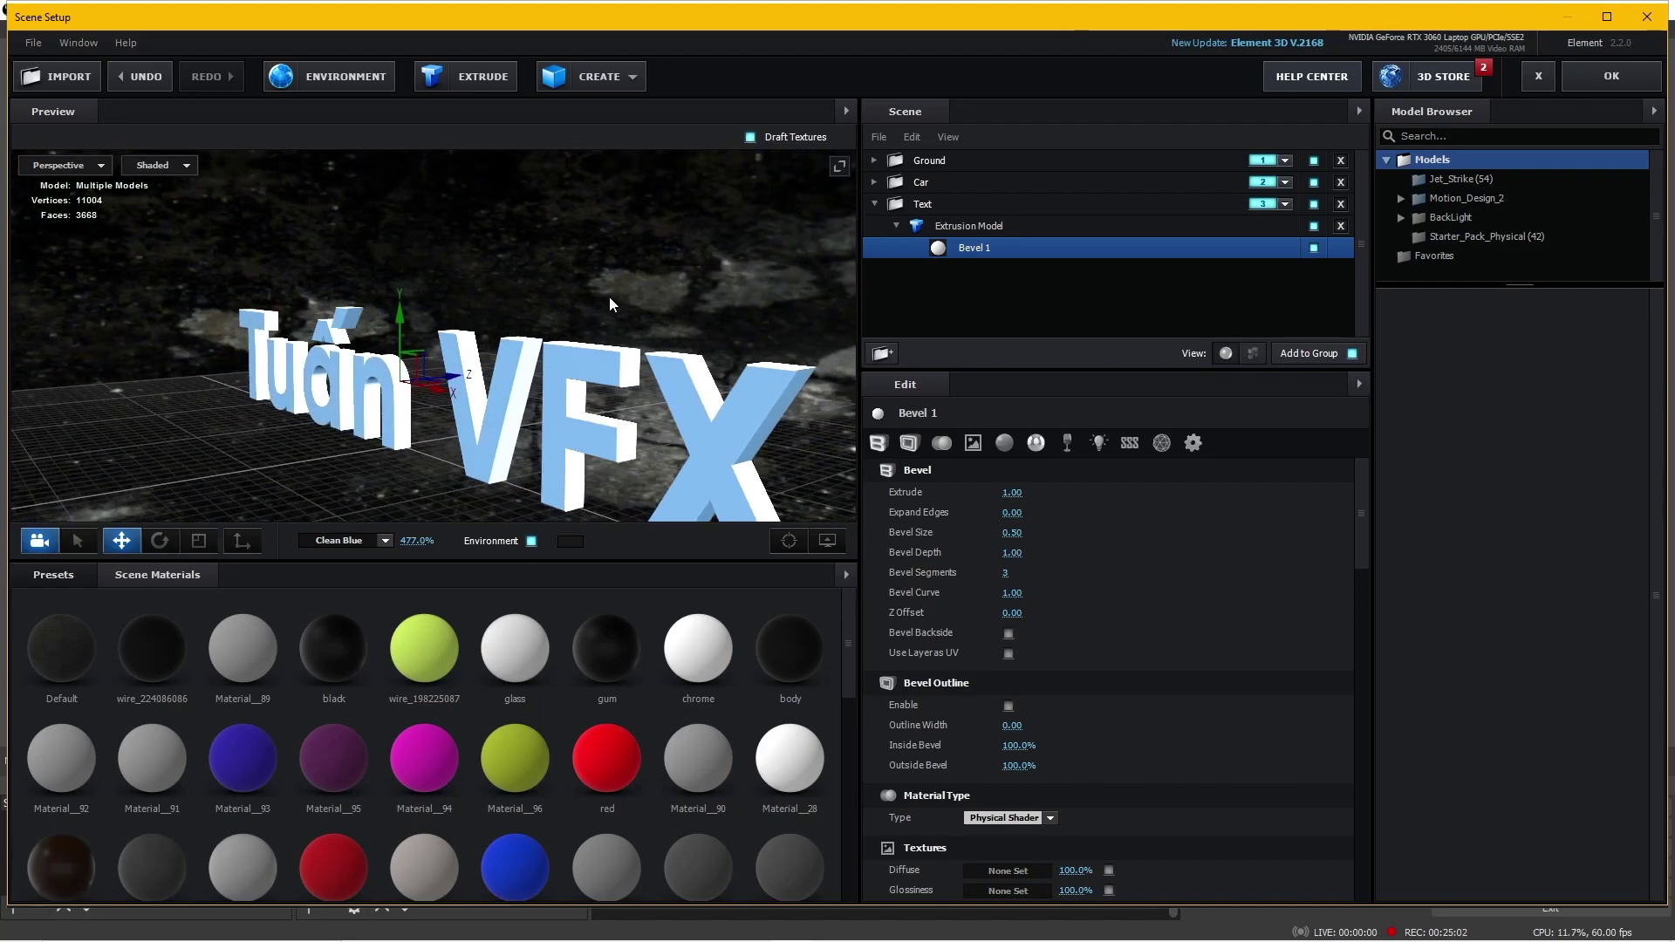
pyautogui.moveTo(1008, 502); pyautogui.dragTo(1048, 494)
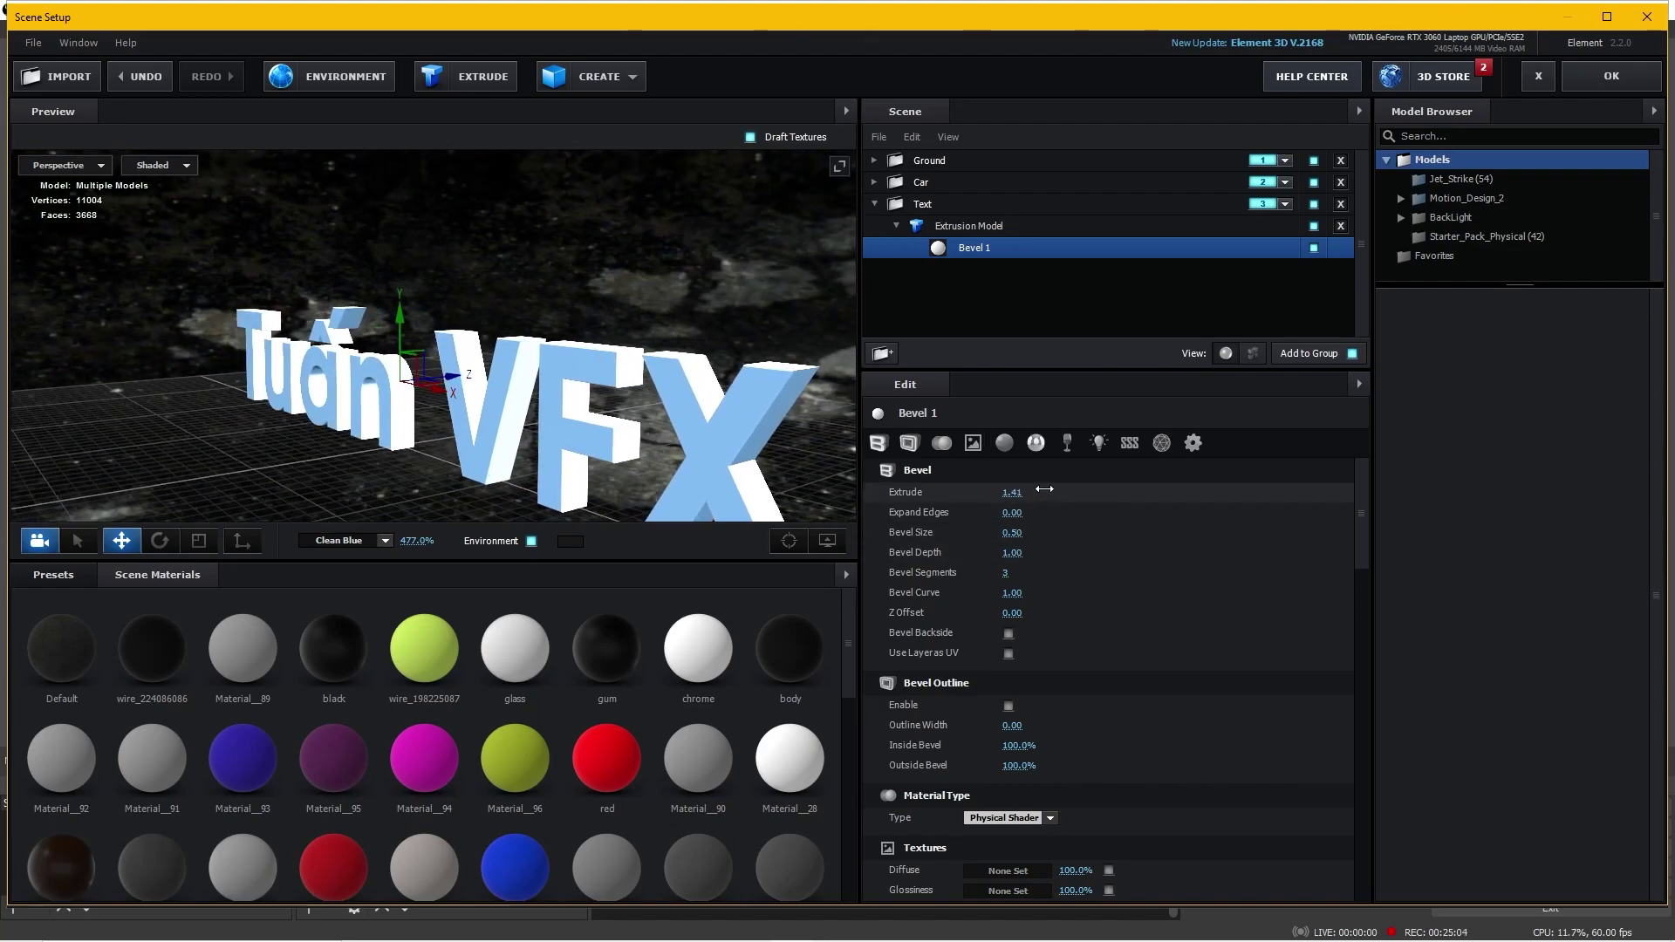
pyautogui.moveTo(559, 262)
pyautogui.mouseDown()
pyautogui.moveTo(659, 231)
pyautogui.moveTo(672, 254)
pyautogui.mouseUp()
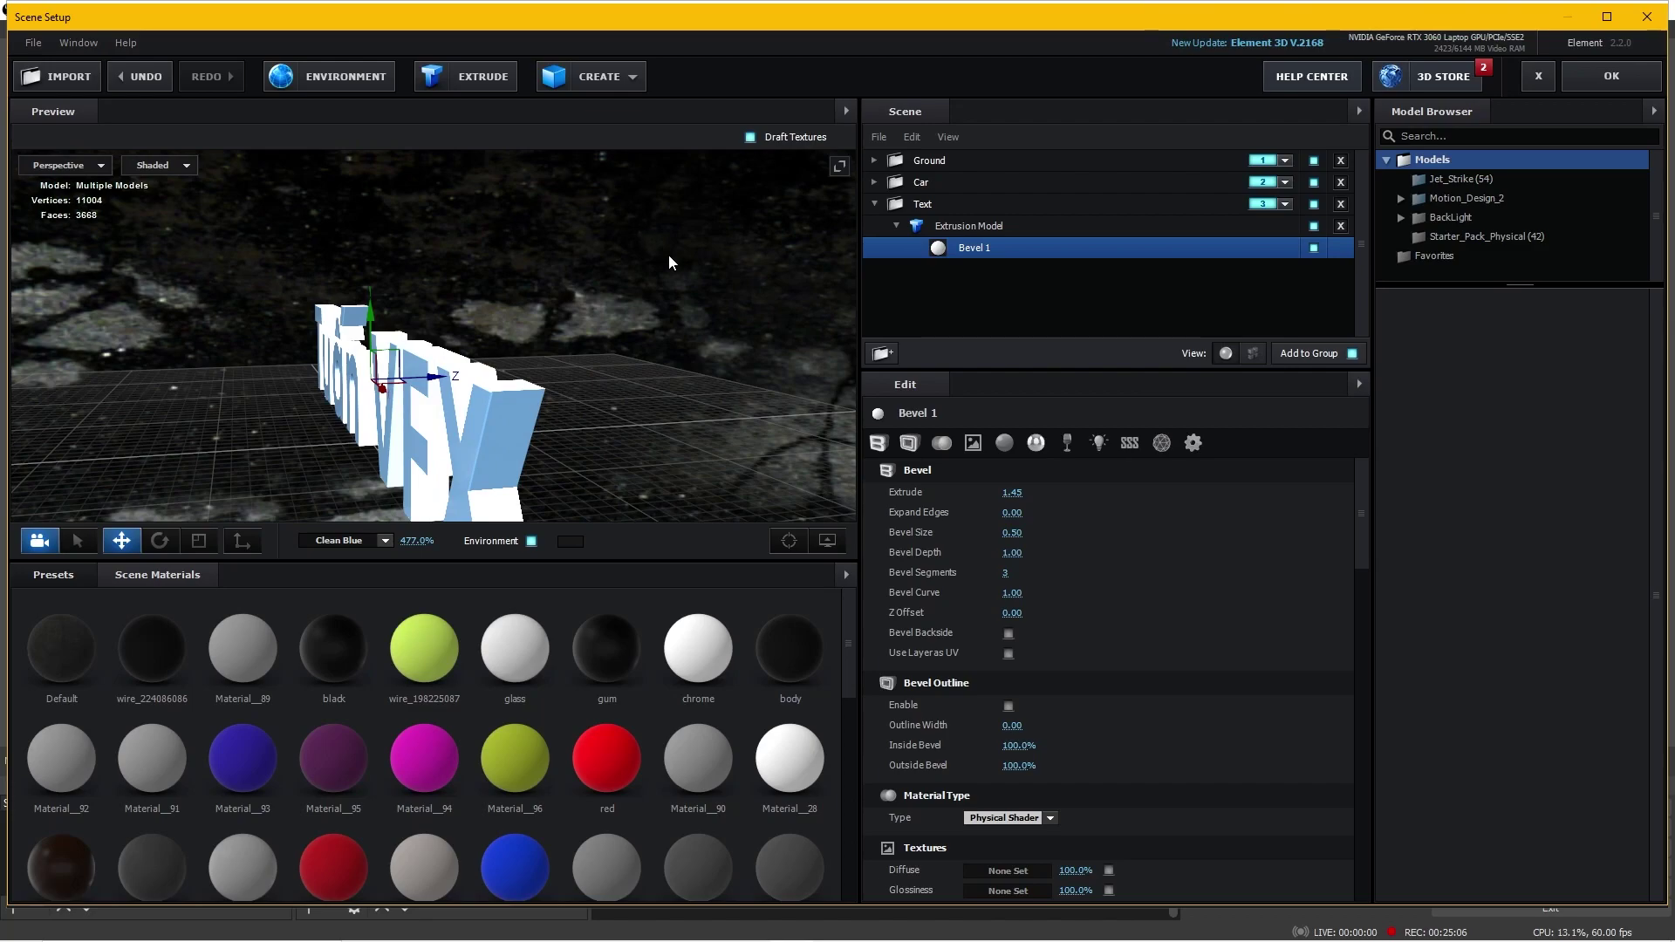
pyautogui.moveTo(1008, 495); pyautogui.dragTo(1021, 494)
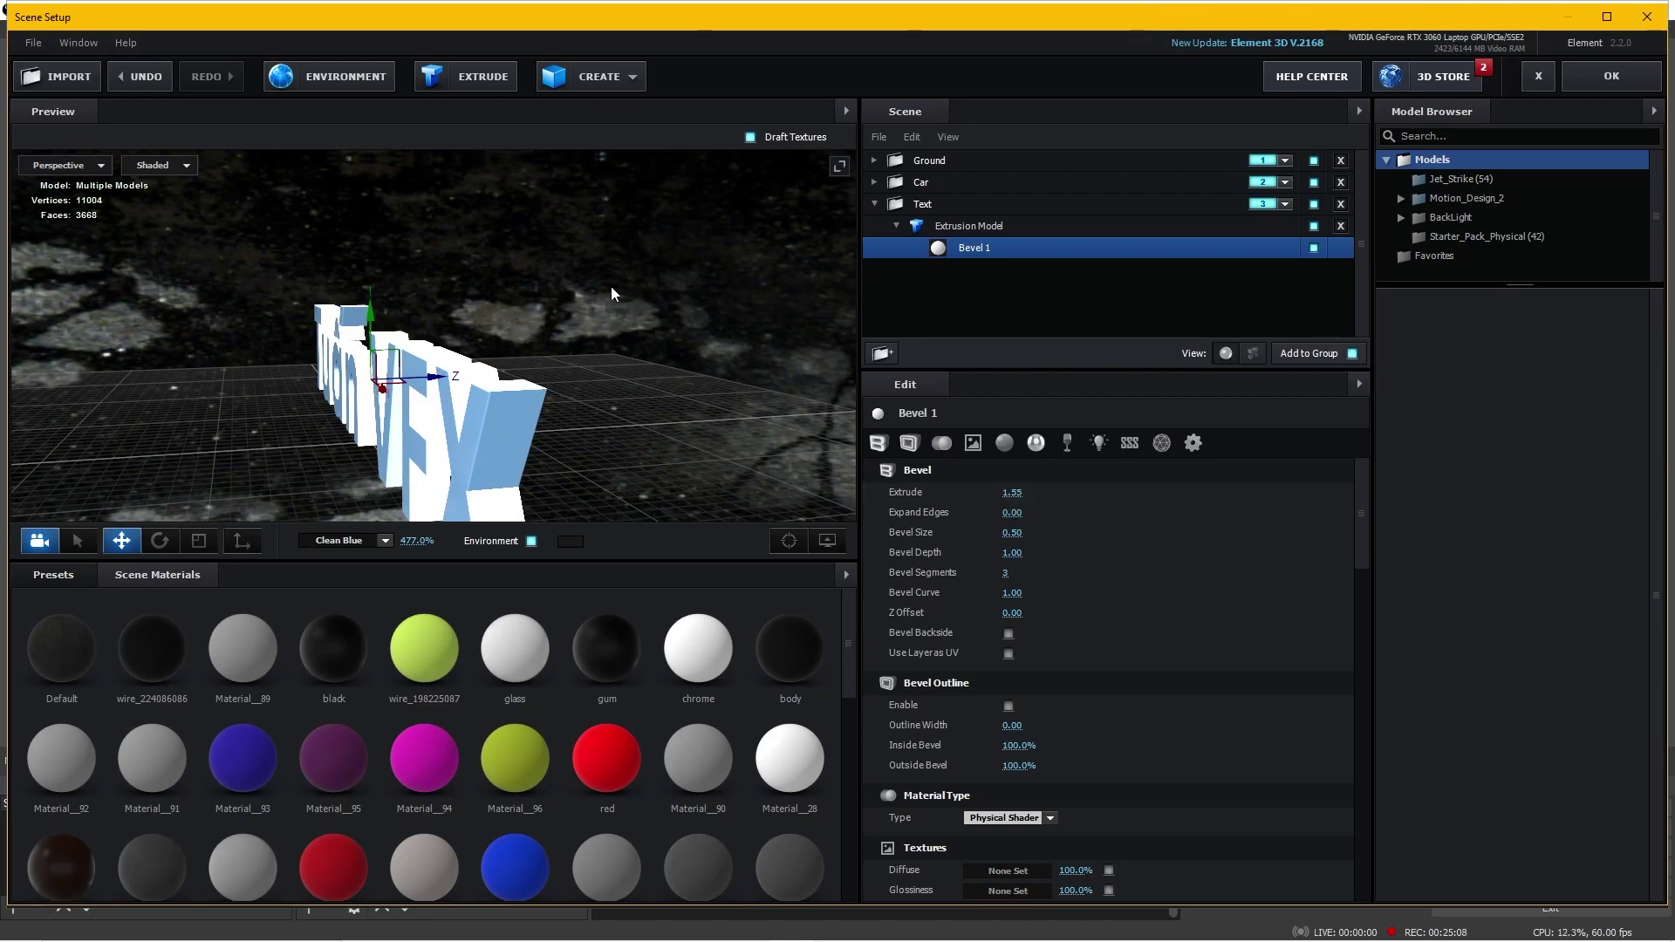
pyautogui.moveTo(611, 286)
pyautogui.mouseDown()
pyautogui.moveTo(646, 280)
pyautogui.moveTo(533, 344)
pyautogui.moveTo(440, 305)
pyautogui.mouseUp()
# Duplicate the text Extrusion Model and enable Bevel Outline on the first copy's Bevel 1
pyautogui.scroll(2, 646, 280)
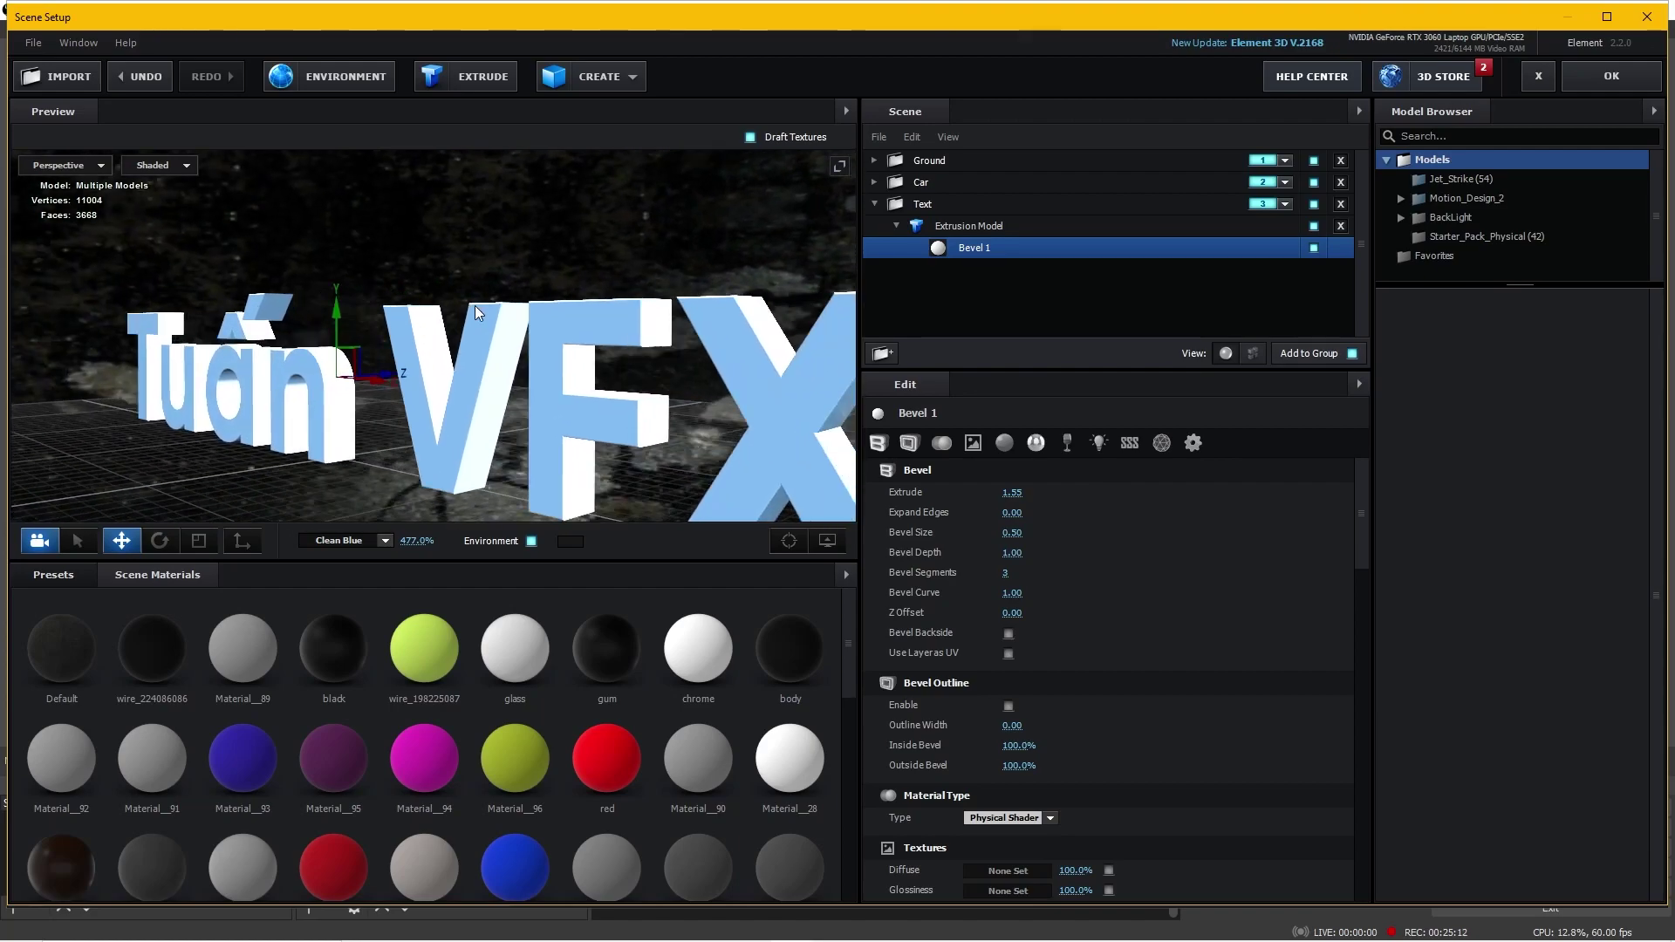
pyautogui.click(948, 226)
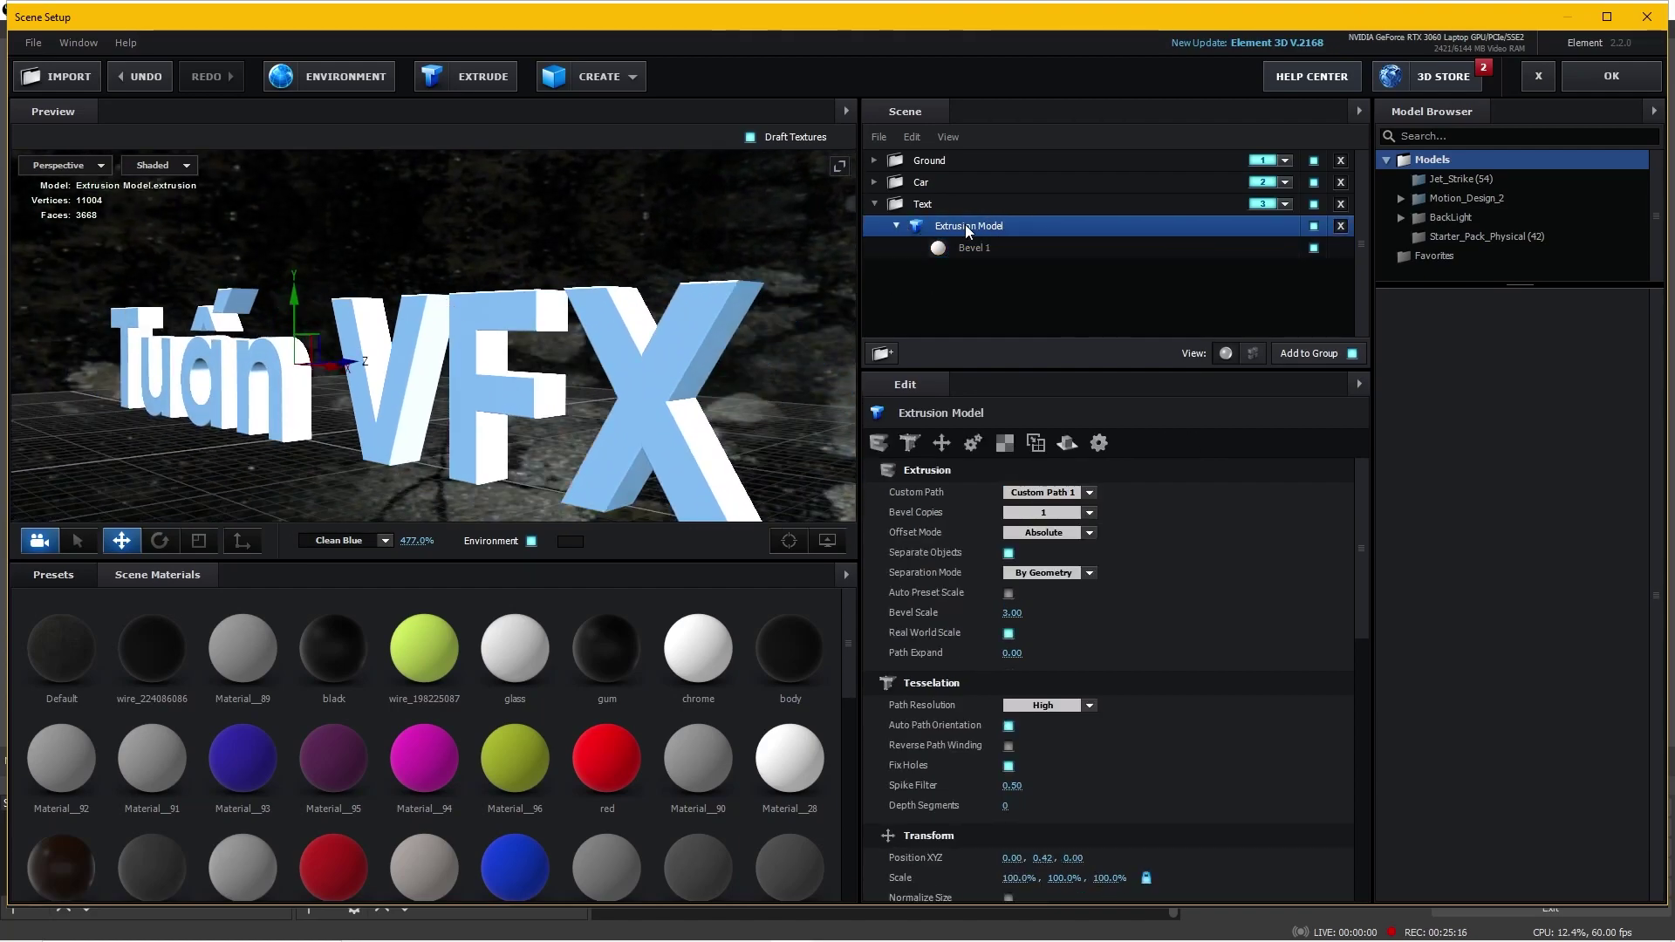
pyautogui.rightClick(961, 226)
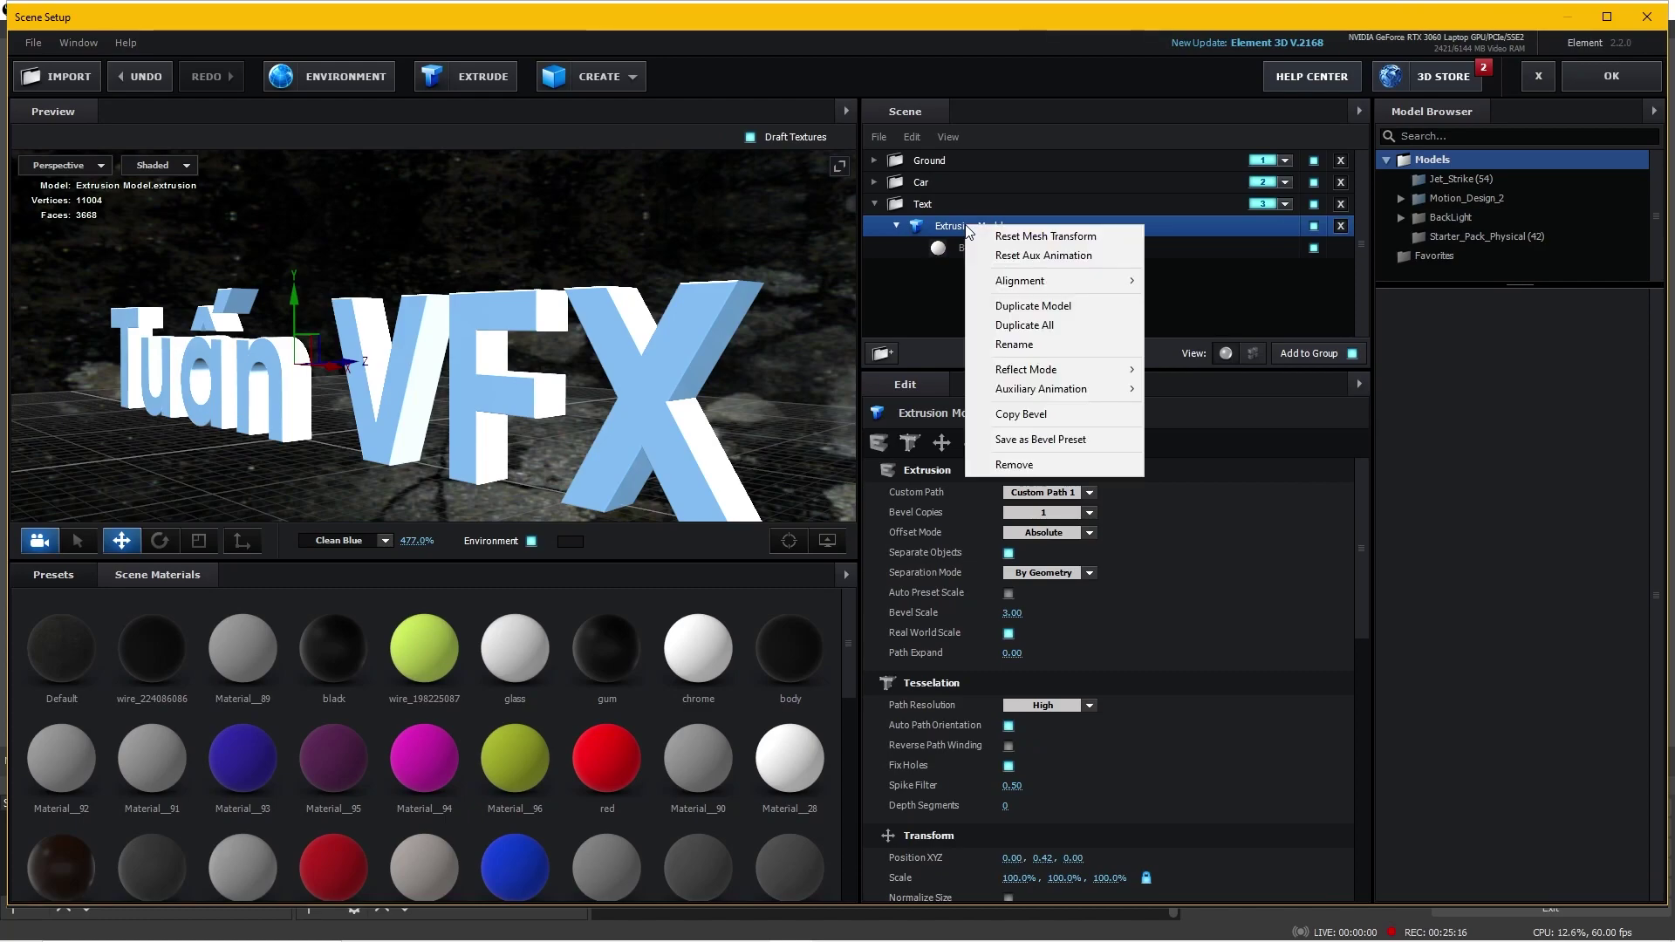
pyautogui.click(1047, 324)
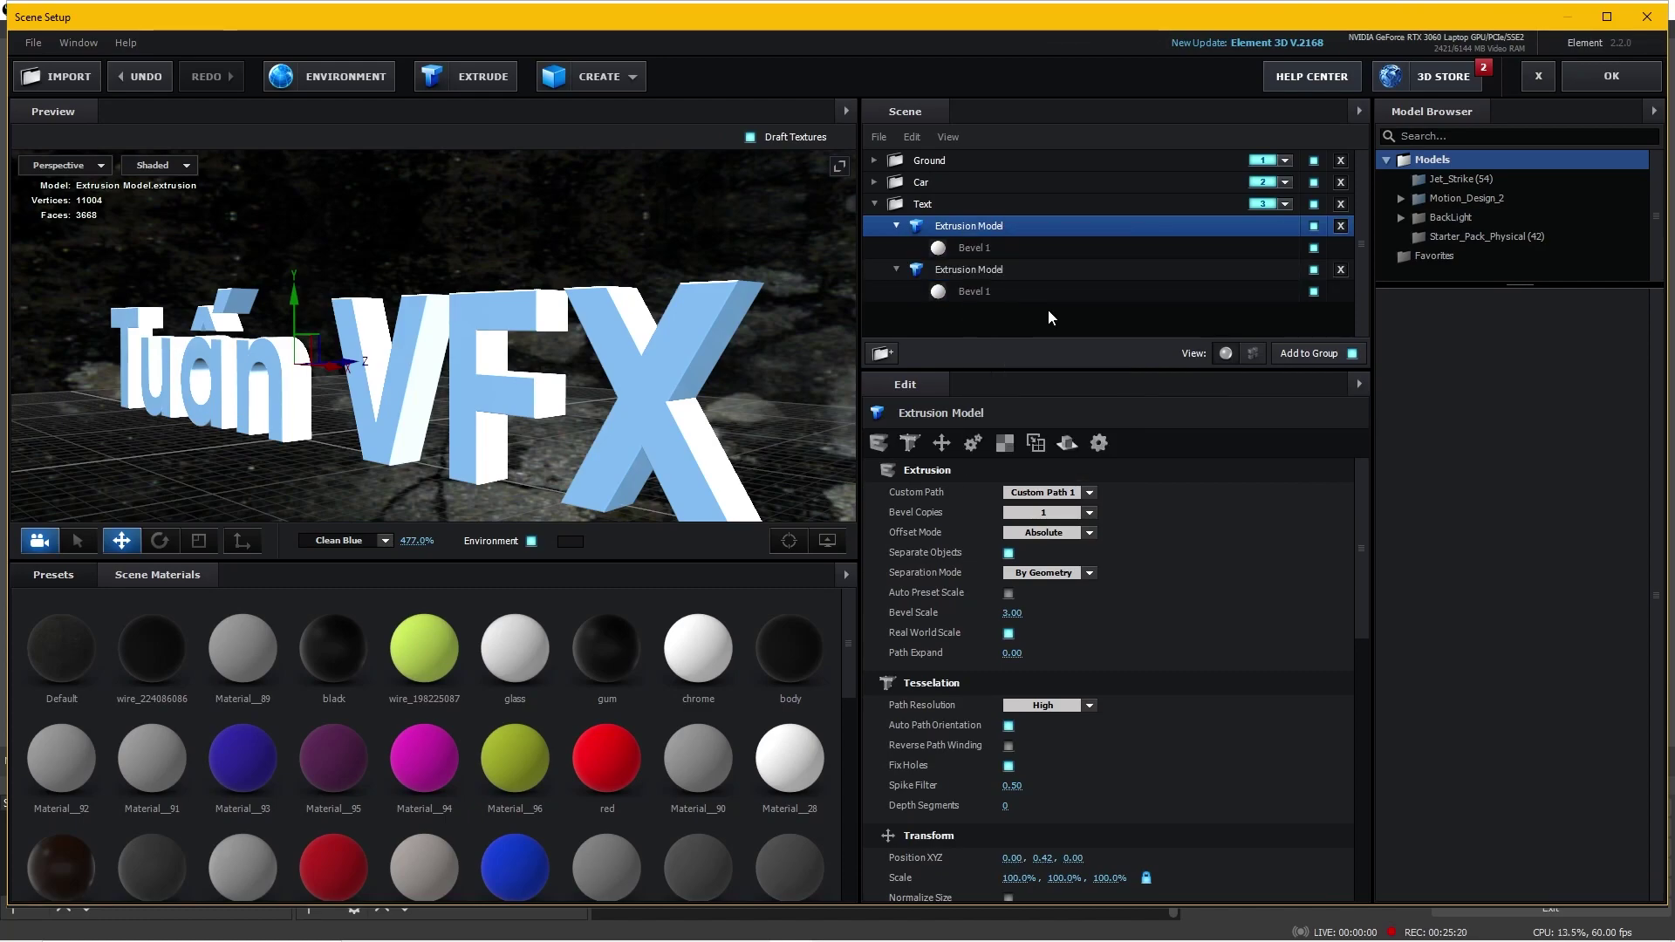
pyautogui.click(981, 251)
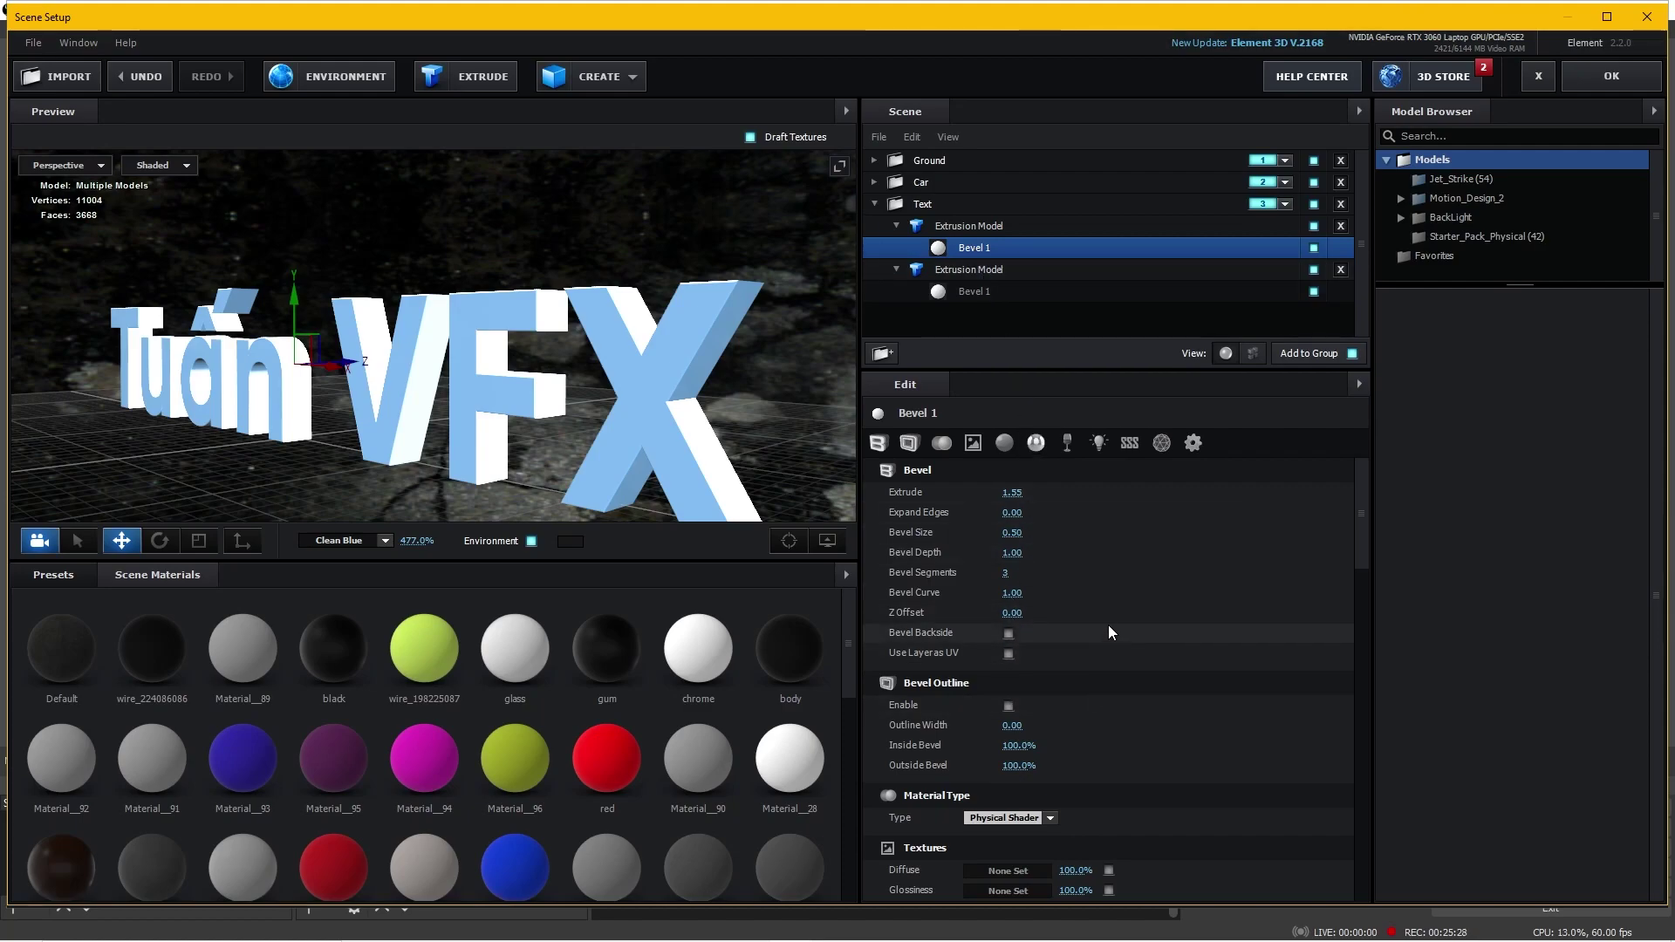
pyautogui.scroll(-3, 1108, 625)
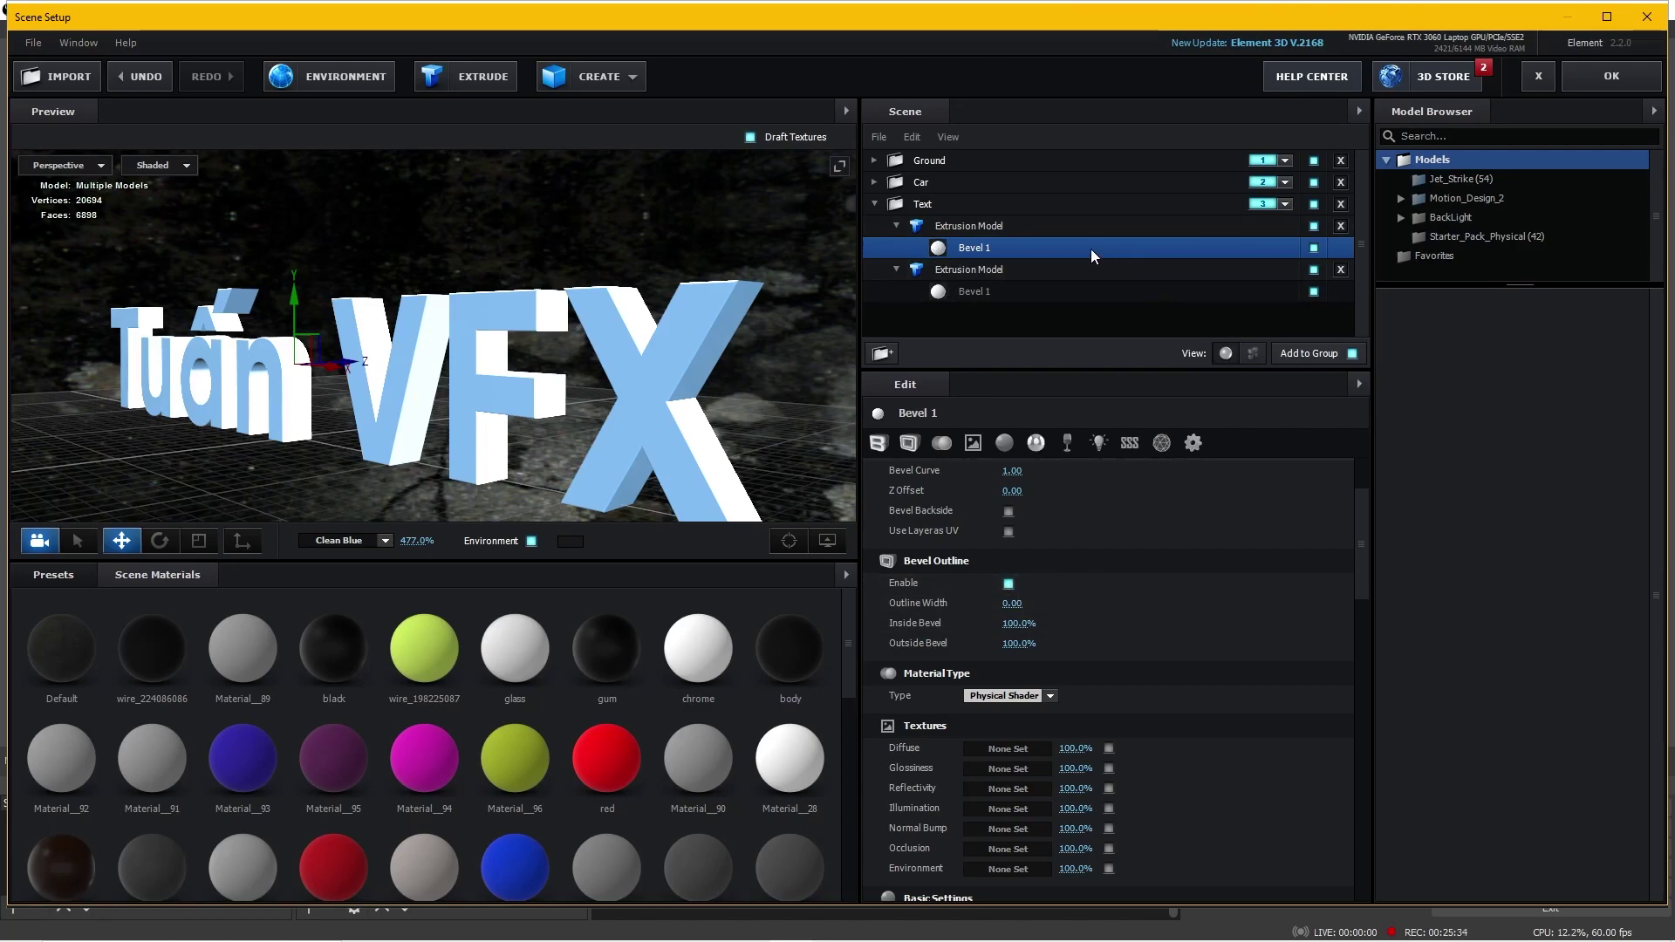
# Give the first text copy a 0.91 outline width and 360% outside bevel
pyautogui.click(1314, 270)
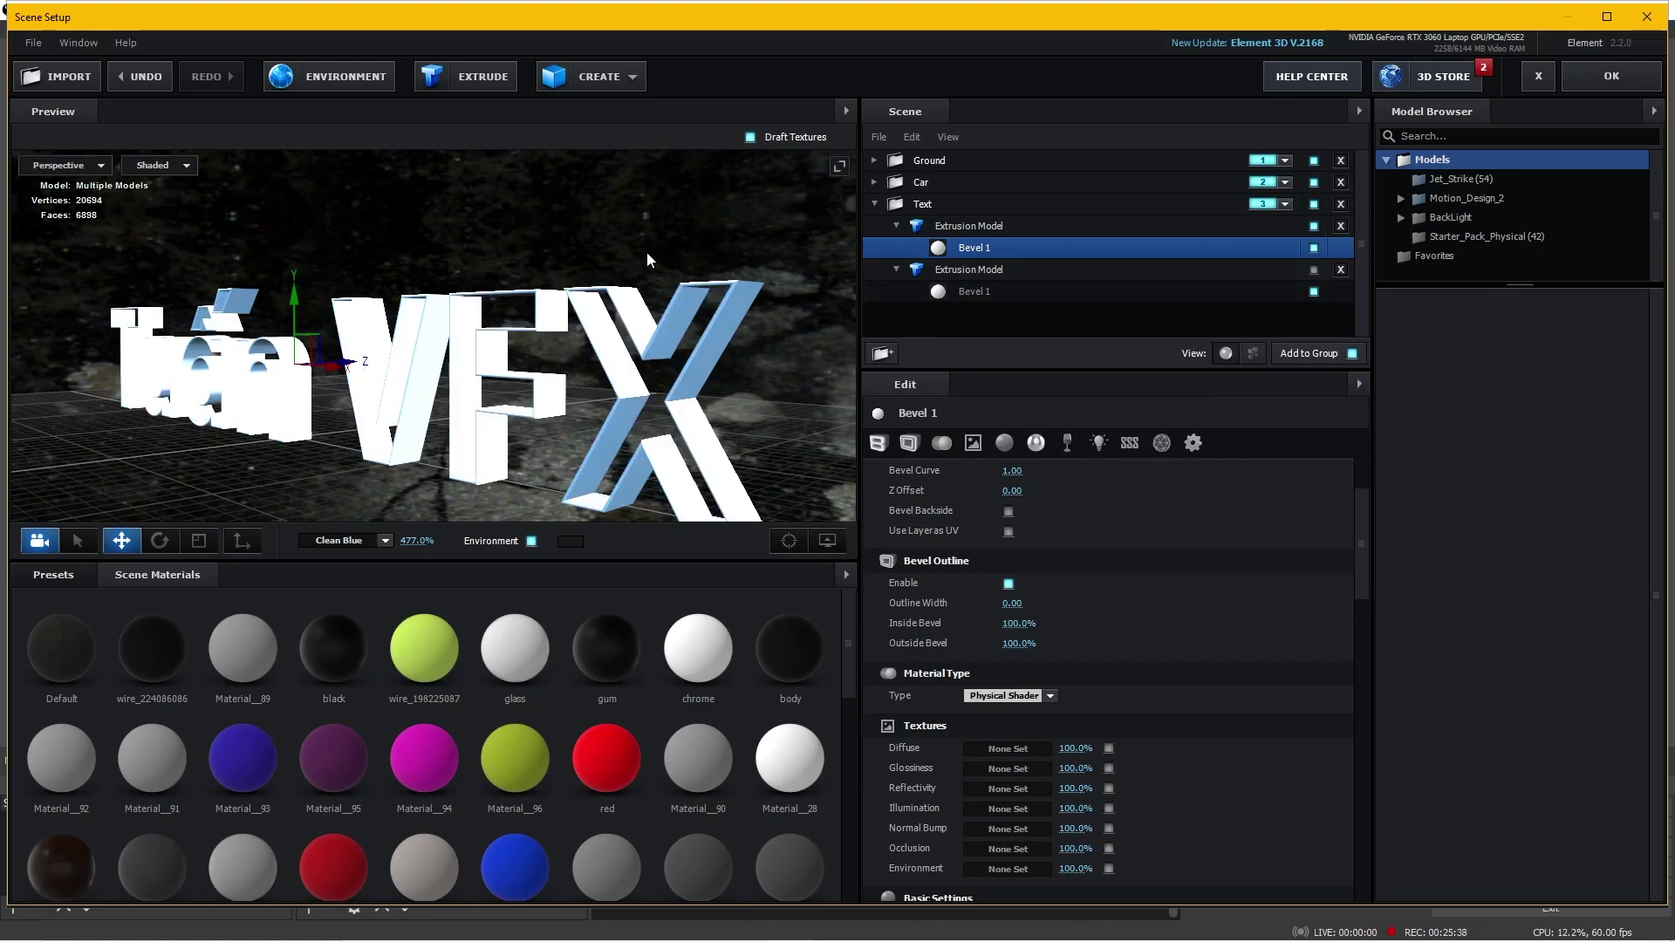
pyautogui.moveTo(647, 252); pyautogui.dragTo(596, 237)
pyautogui.click(989, 225)
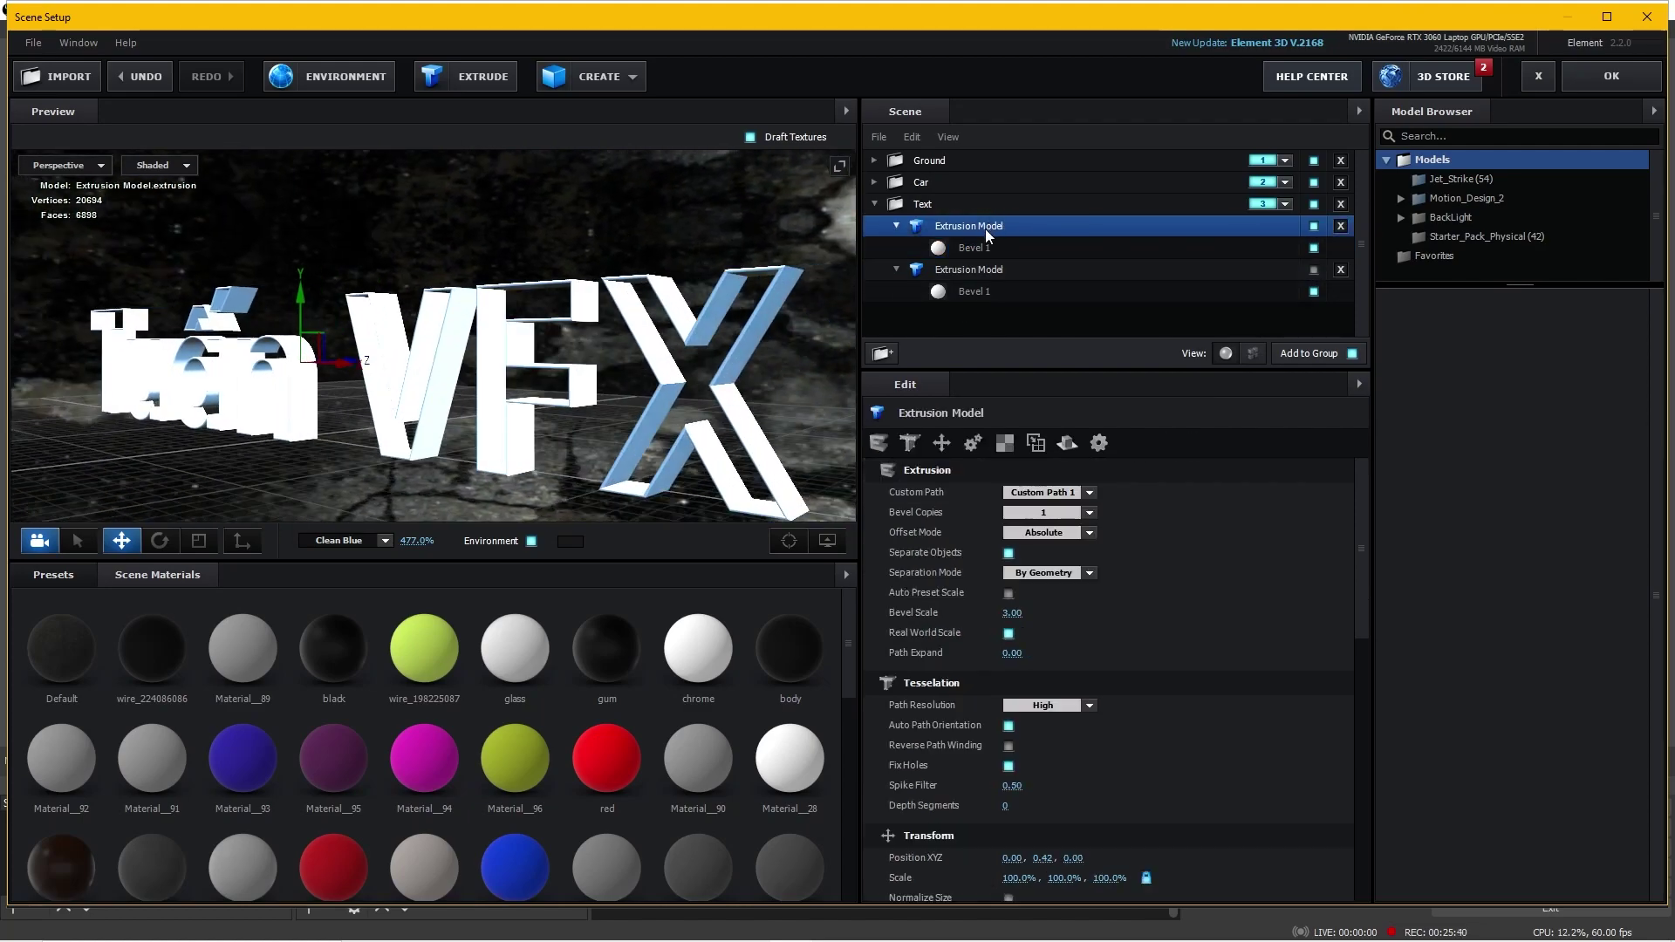
pyautogui.click(982, 246)
pyautogui.scroll(3, 552, 291)
pyautogui.moveTo(551, 285)
pyautogui.mouseDown()
pyautogui.moveTo(661, 260)
pyautogui.moveTo(645, 280)
pyautogui.moveTo(523, 275)
pyautogui.moveTo(576, 272)
pyautogui.moveTo(600, 229)
pyautogui.mouseUp()
pyautogui.click(1314, 270)
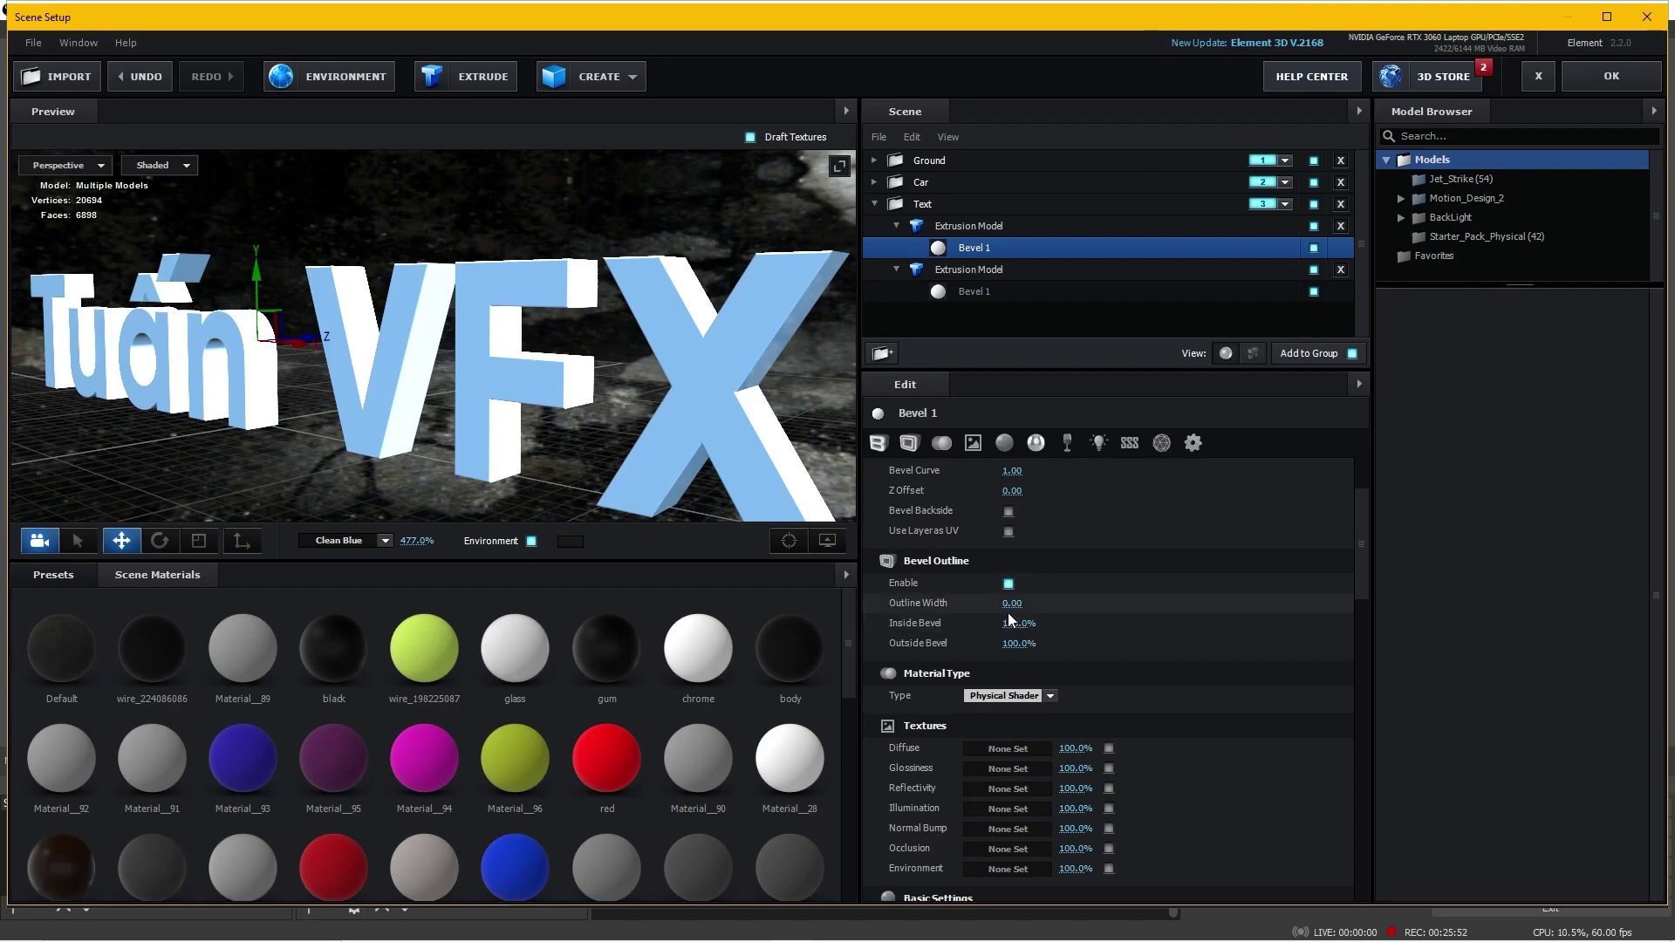
pyautogui.moveTo(1010, 606)
pyautogui.mouseDown()
pyautogui.moveTo(1073, 602)
pyautogui.moveTo(1247, 645)
pyautogui.mouseUp()
pyautogui.moveTo(841, 441); pyautogui.dragTo(757, 428)
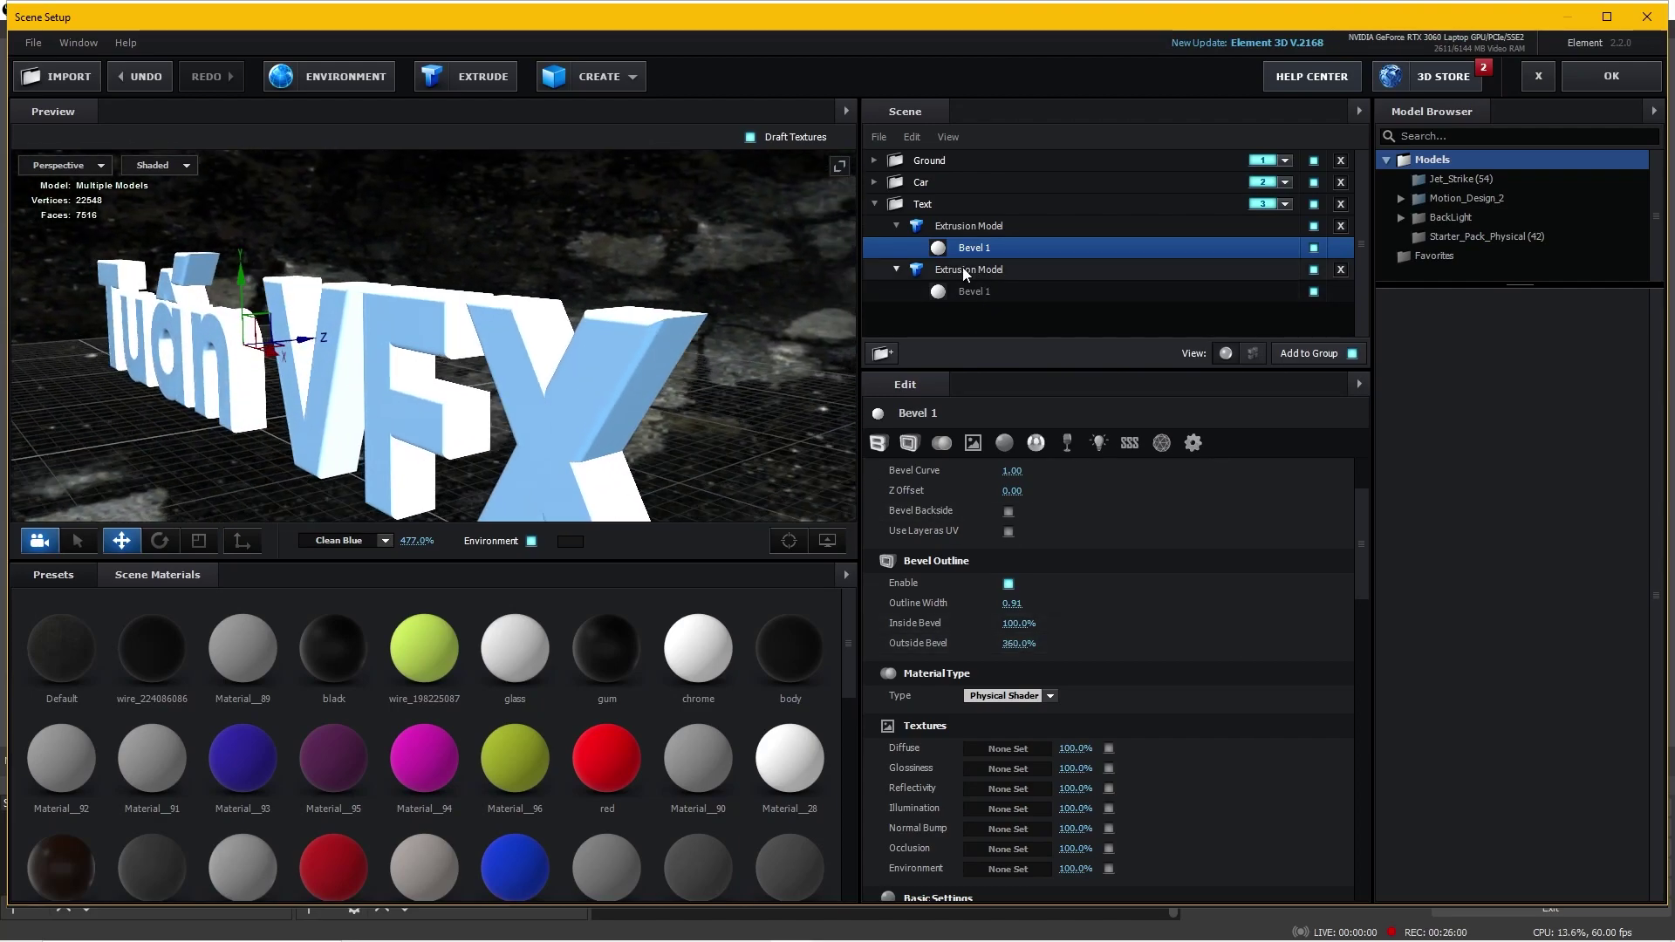
# Lower the second copy's Bevel 1 extrude to 0.76
pyautogui.click(976, 274)
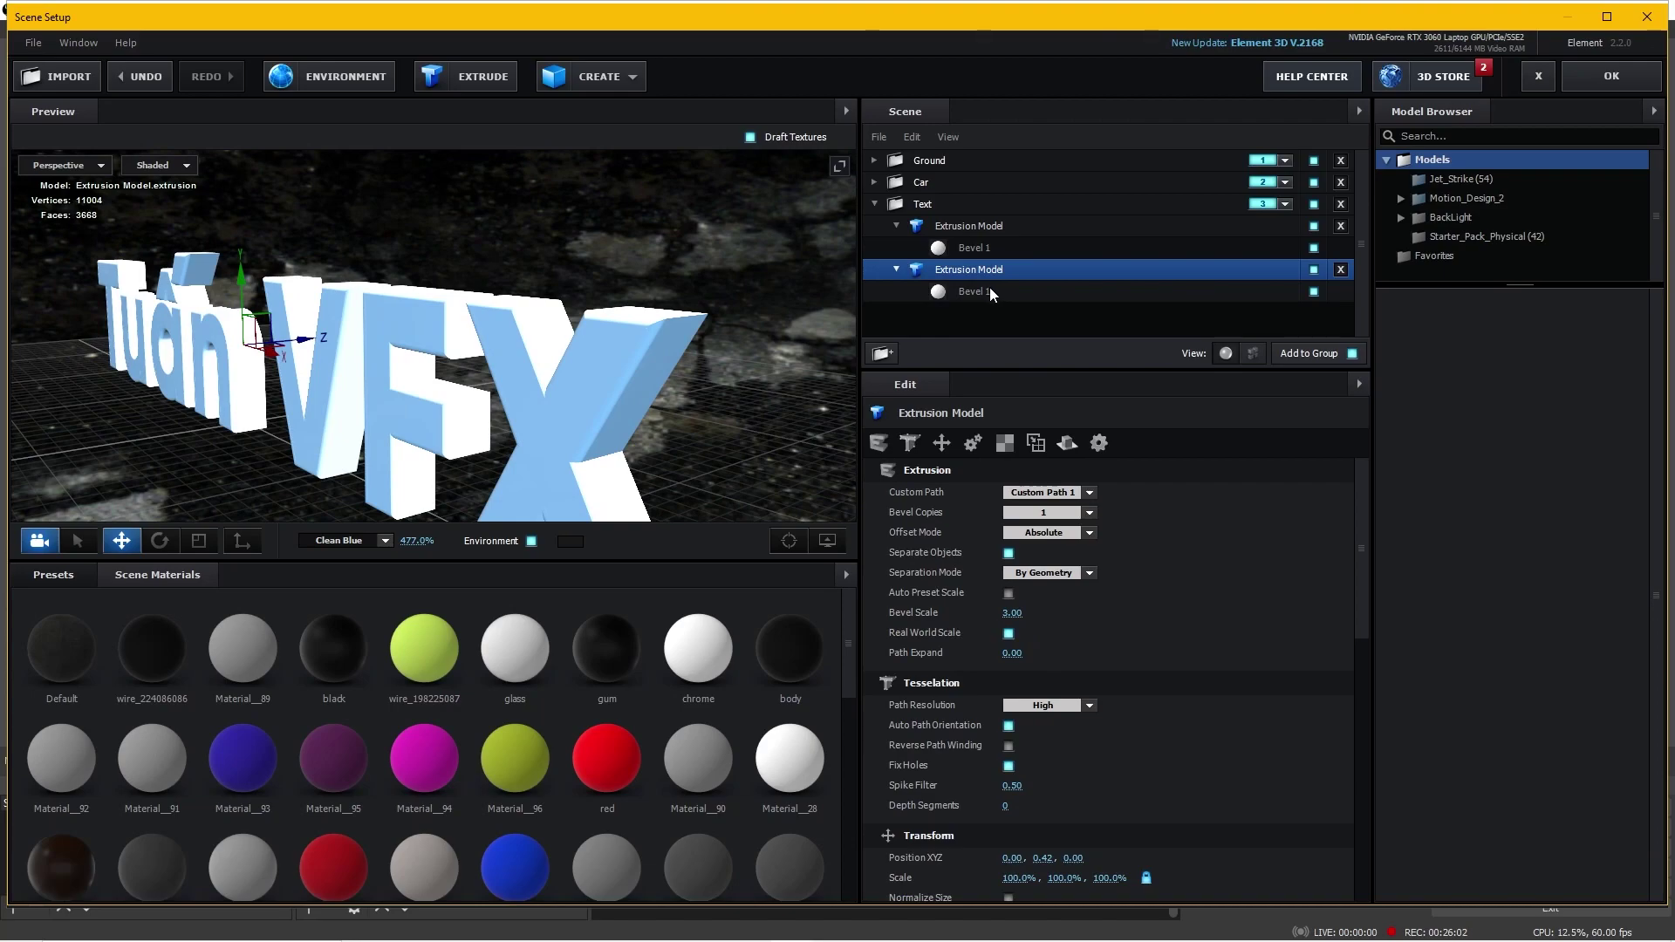
pyautogui.click(989, 288)
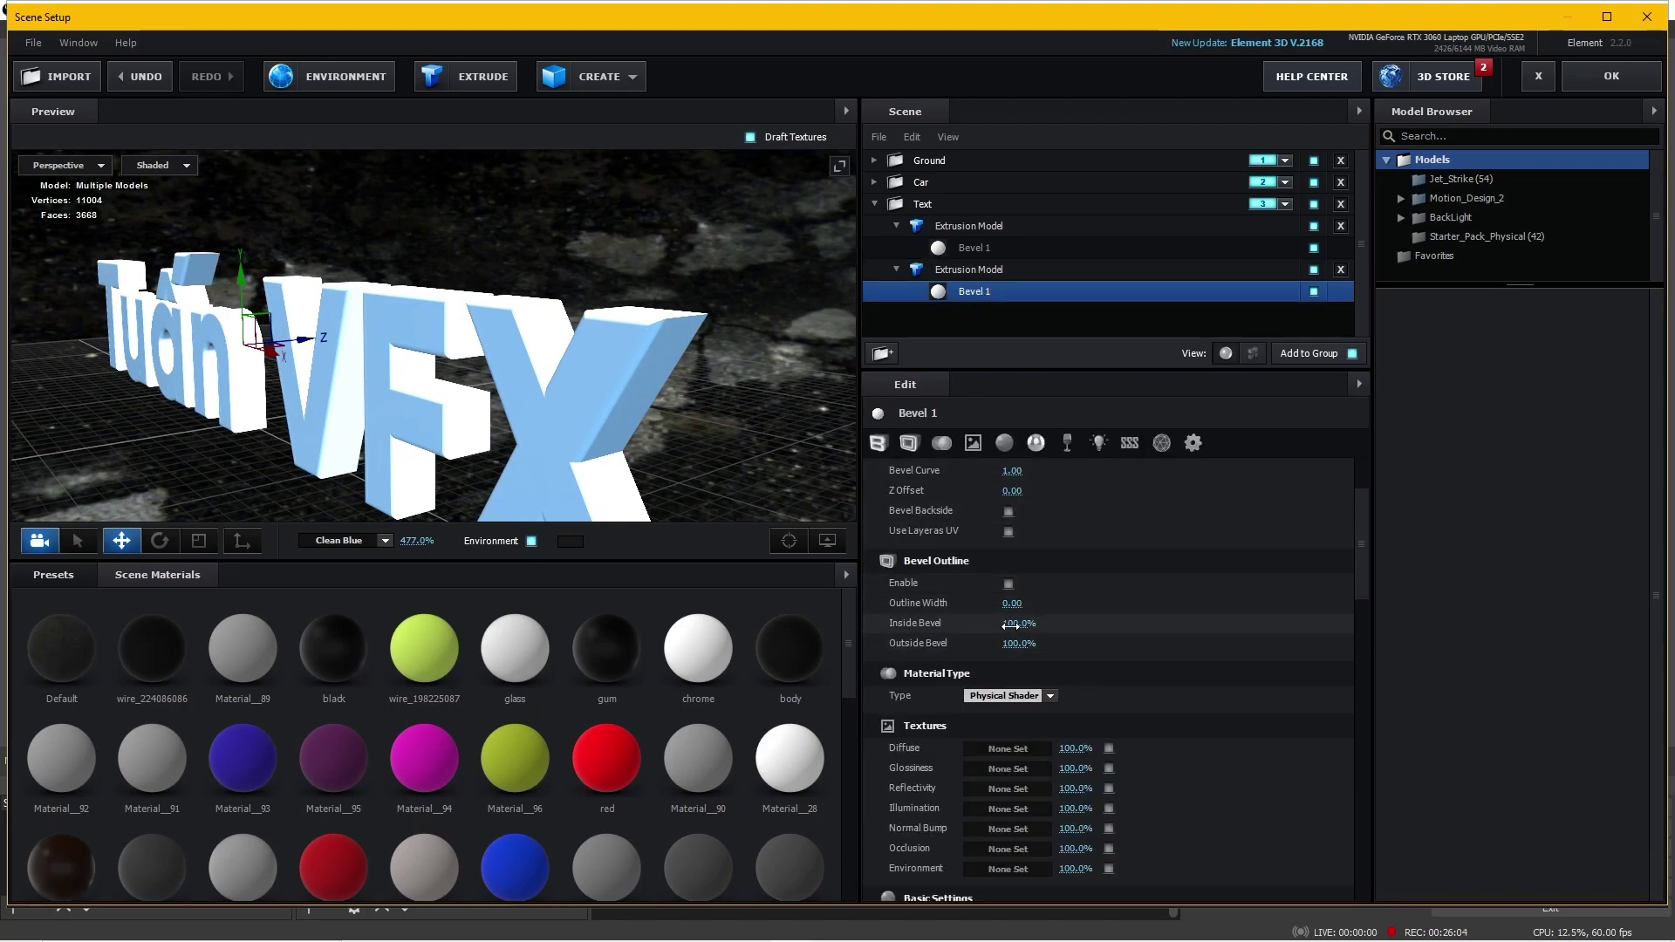
pyautogui.scroll(3, 1091, 534)
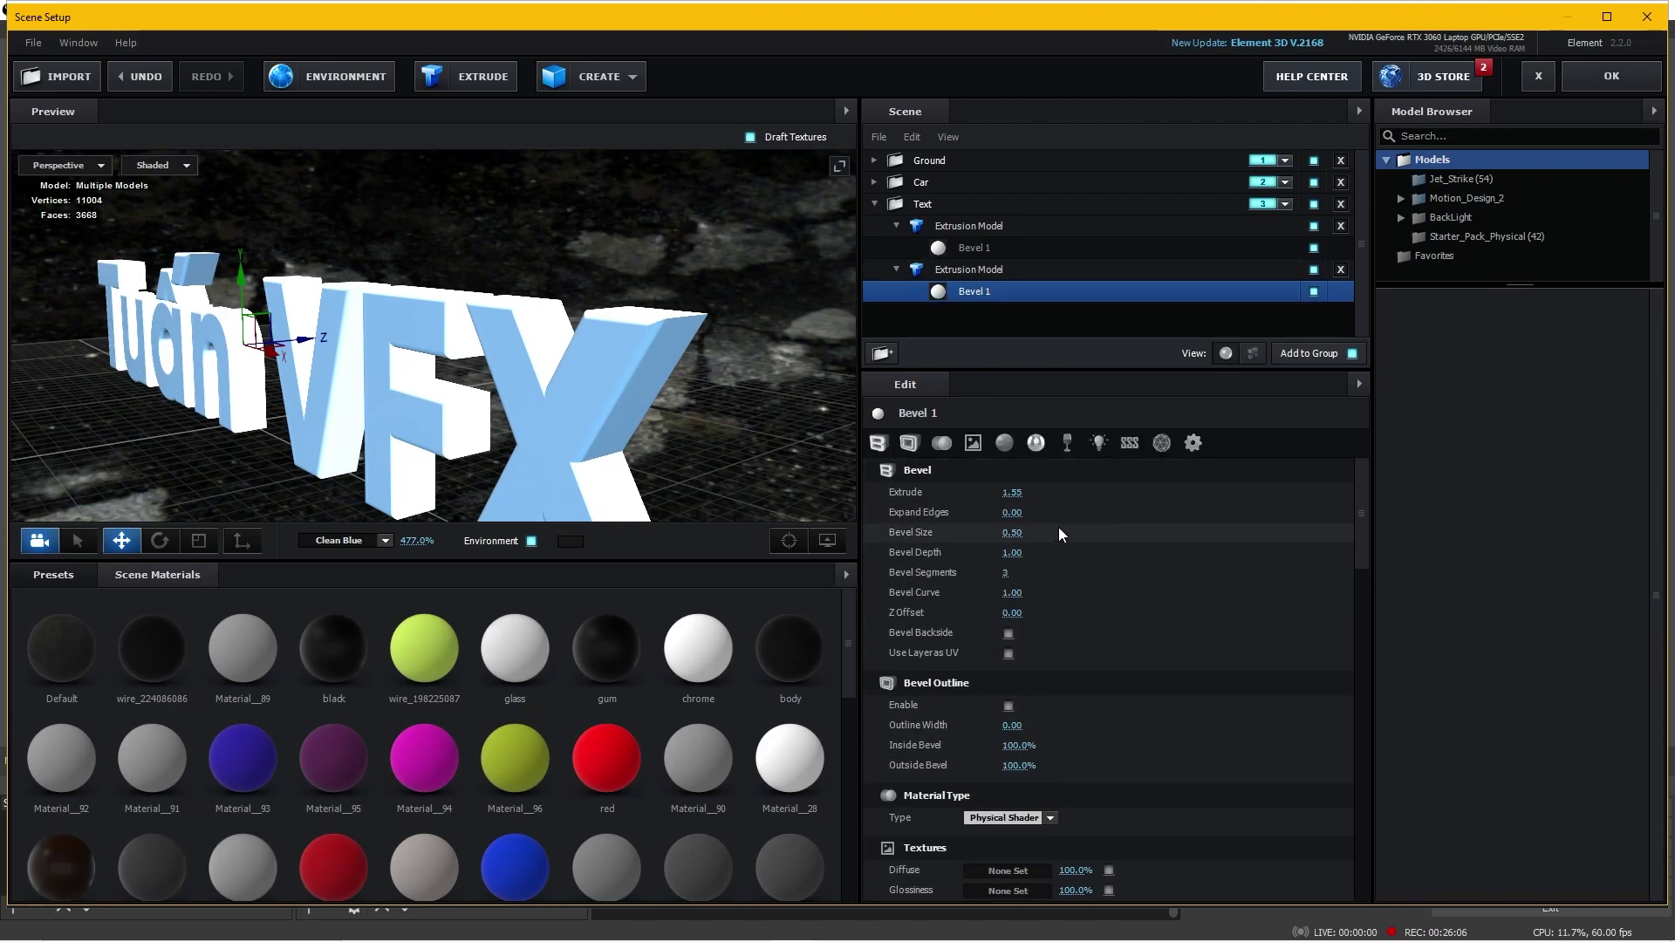
pyautogui.moveTo(1010, 491); pyautogui.dragTo(959, 506)
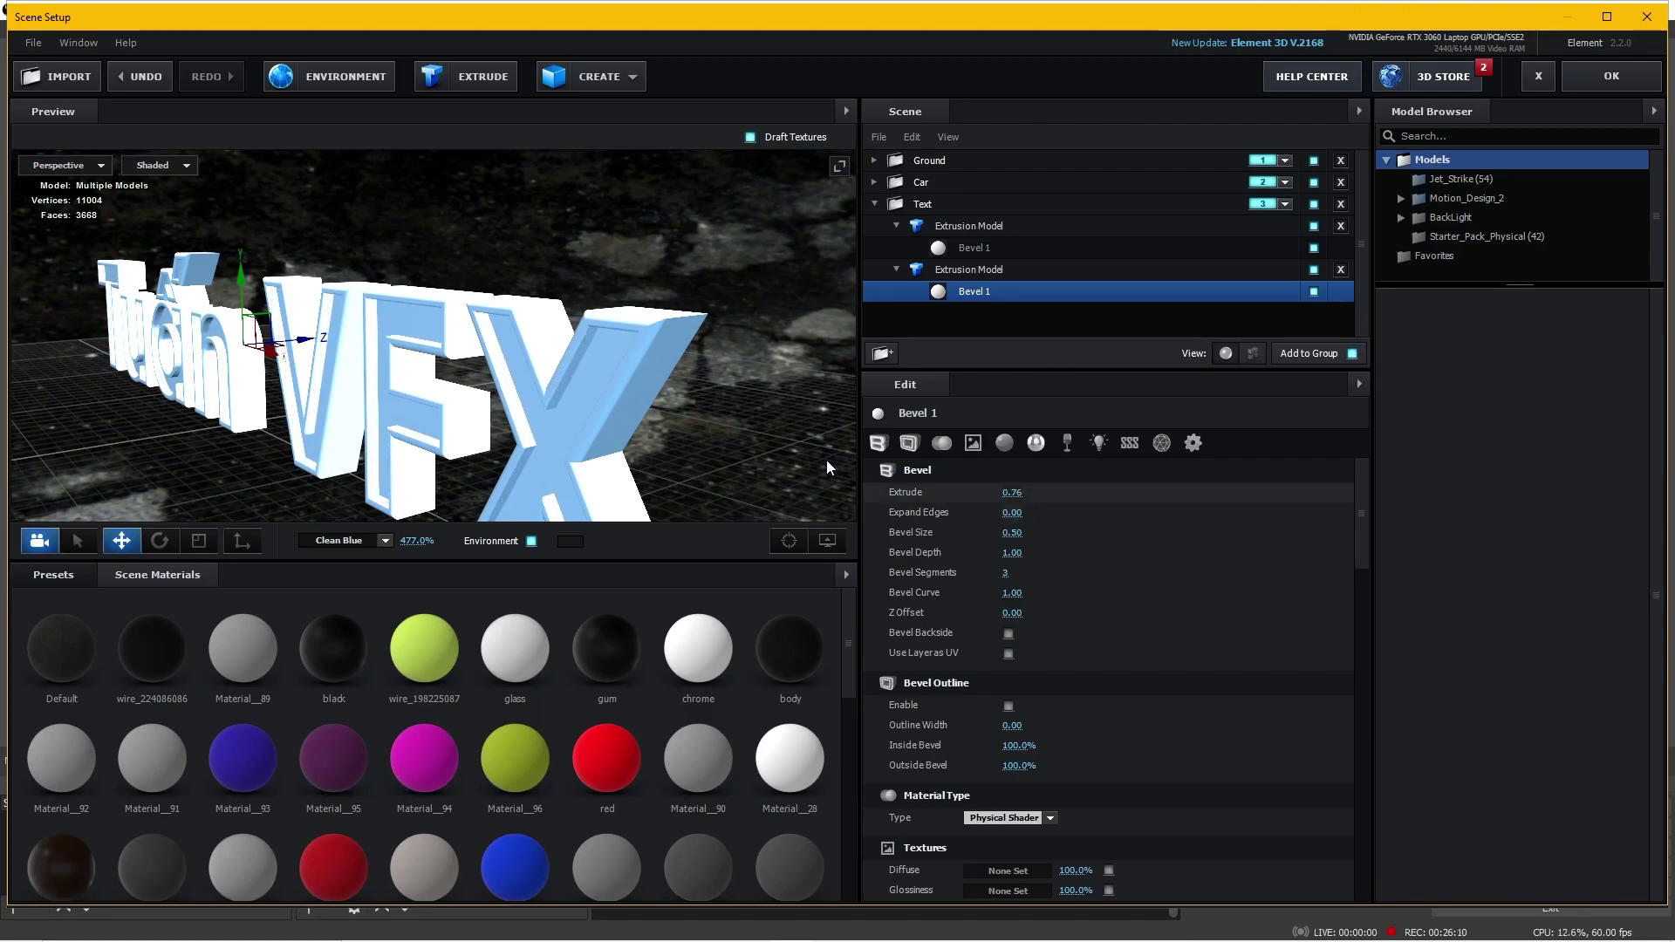
pyautogui.moveTo(827, 467)
pyautogui.mouseDown()
pyautogui.moveTo(727, 415)
pyautogui.moveTo(668, 411)
pyautogui.mouseUp()
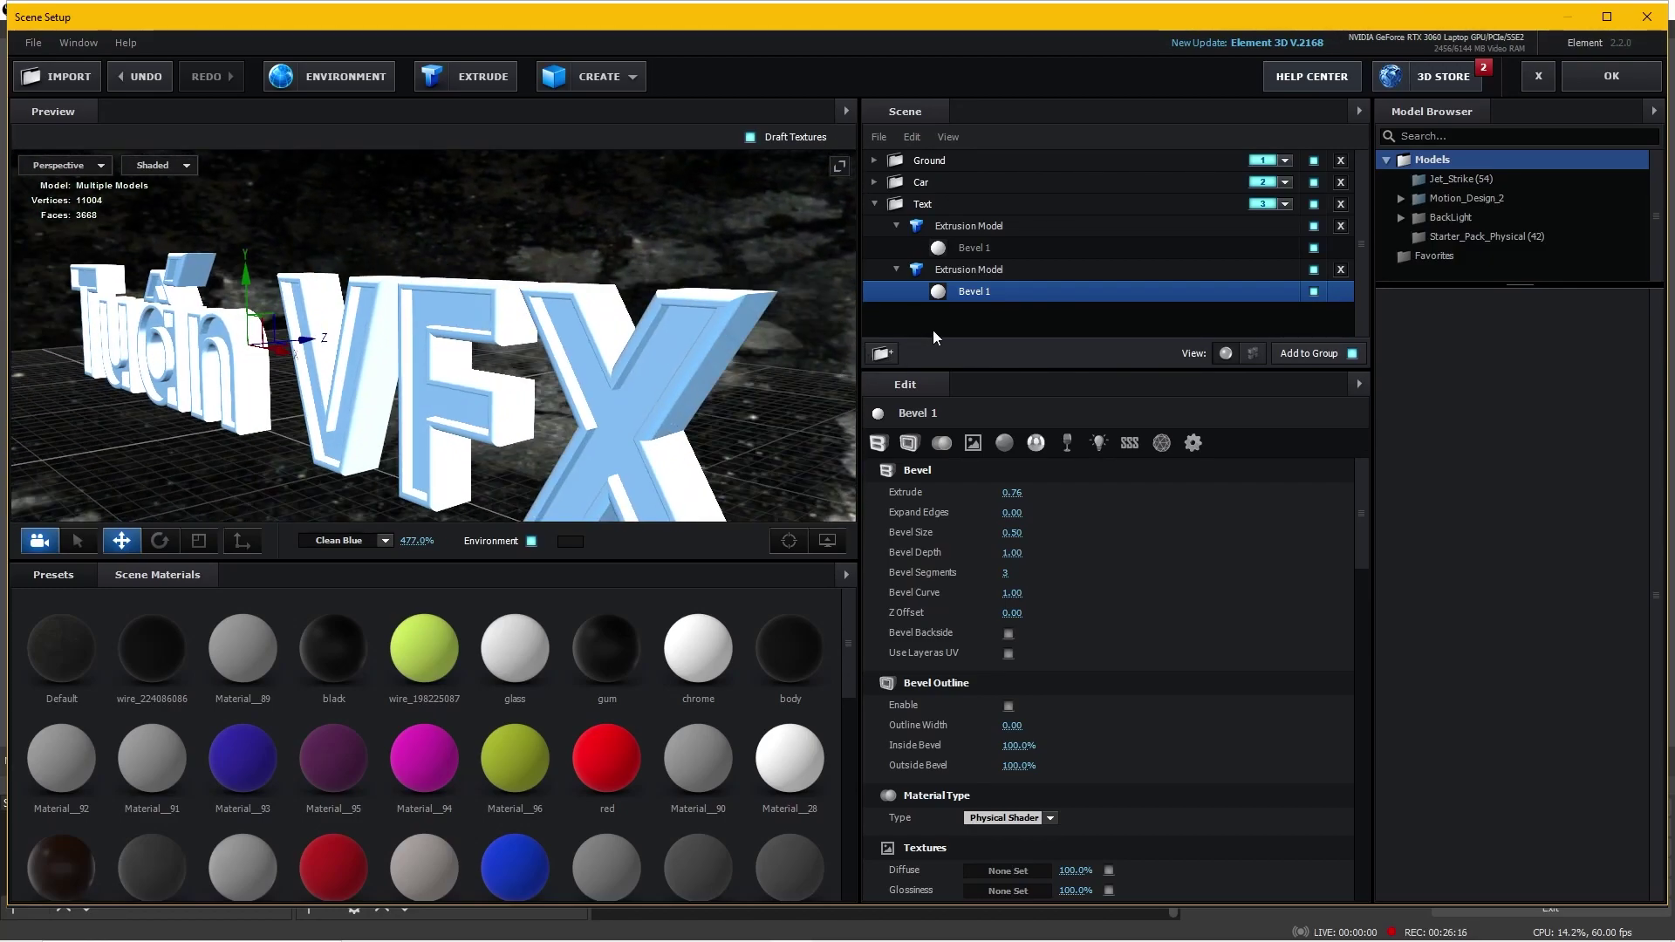
# Apply the Physical Chrome material to both text copies
pyautogui.click(42, 574)
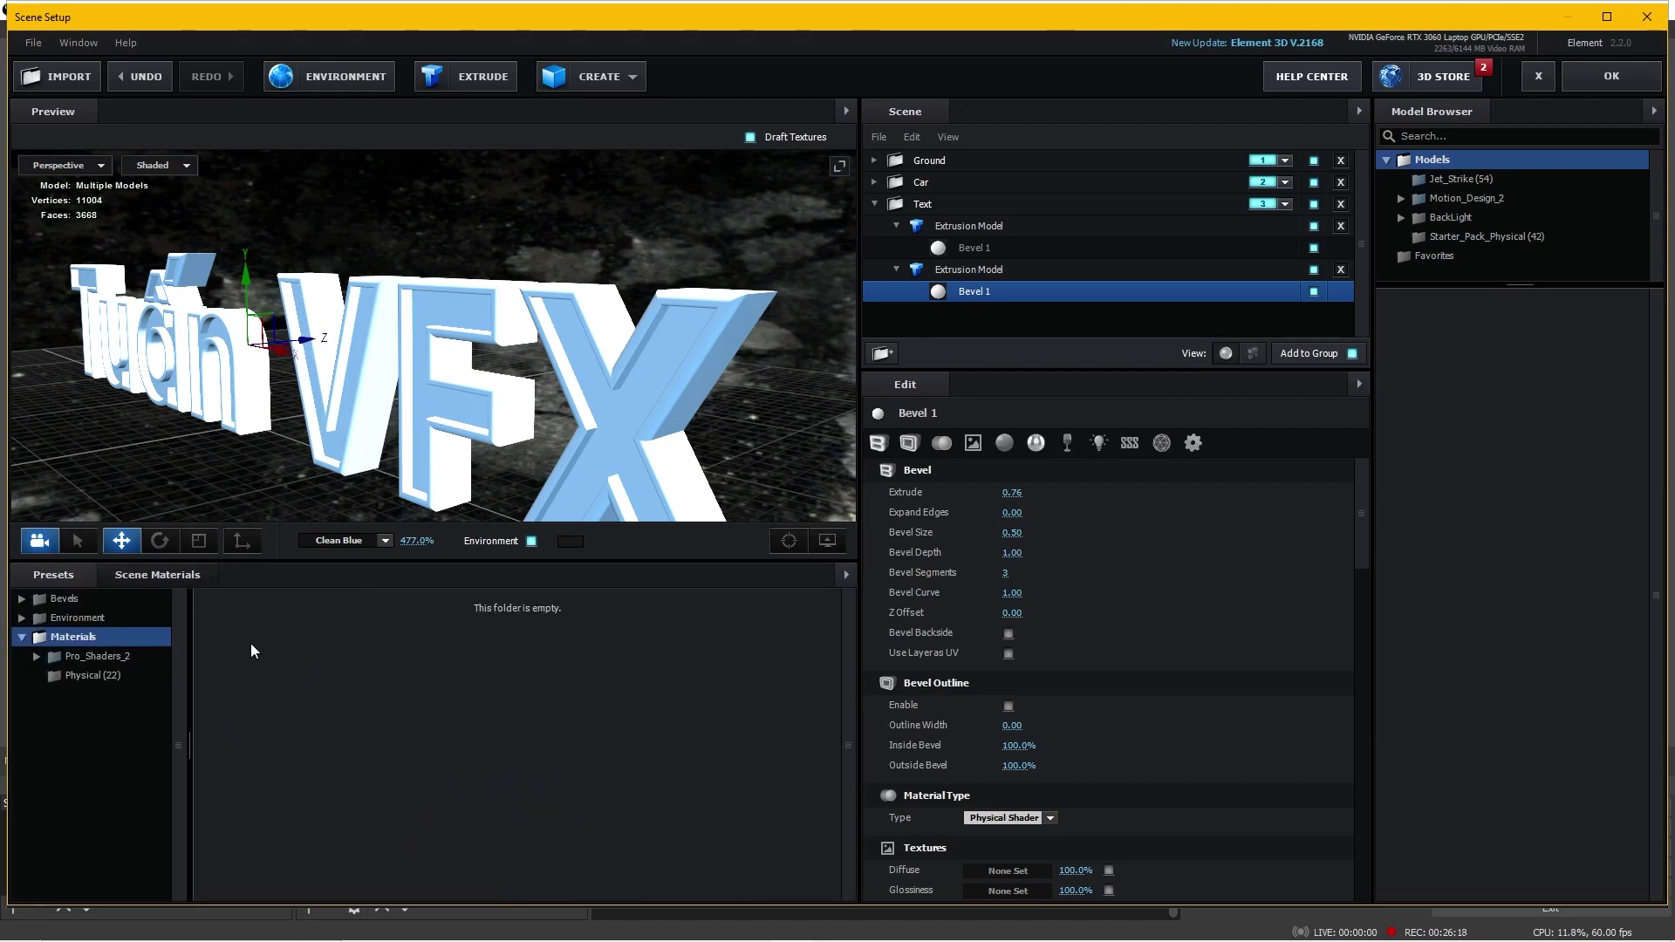
pyautogui.click(89, 676)
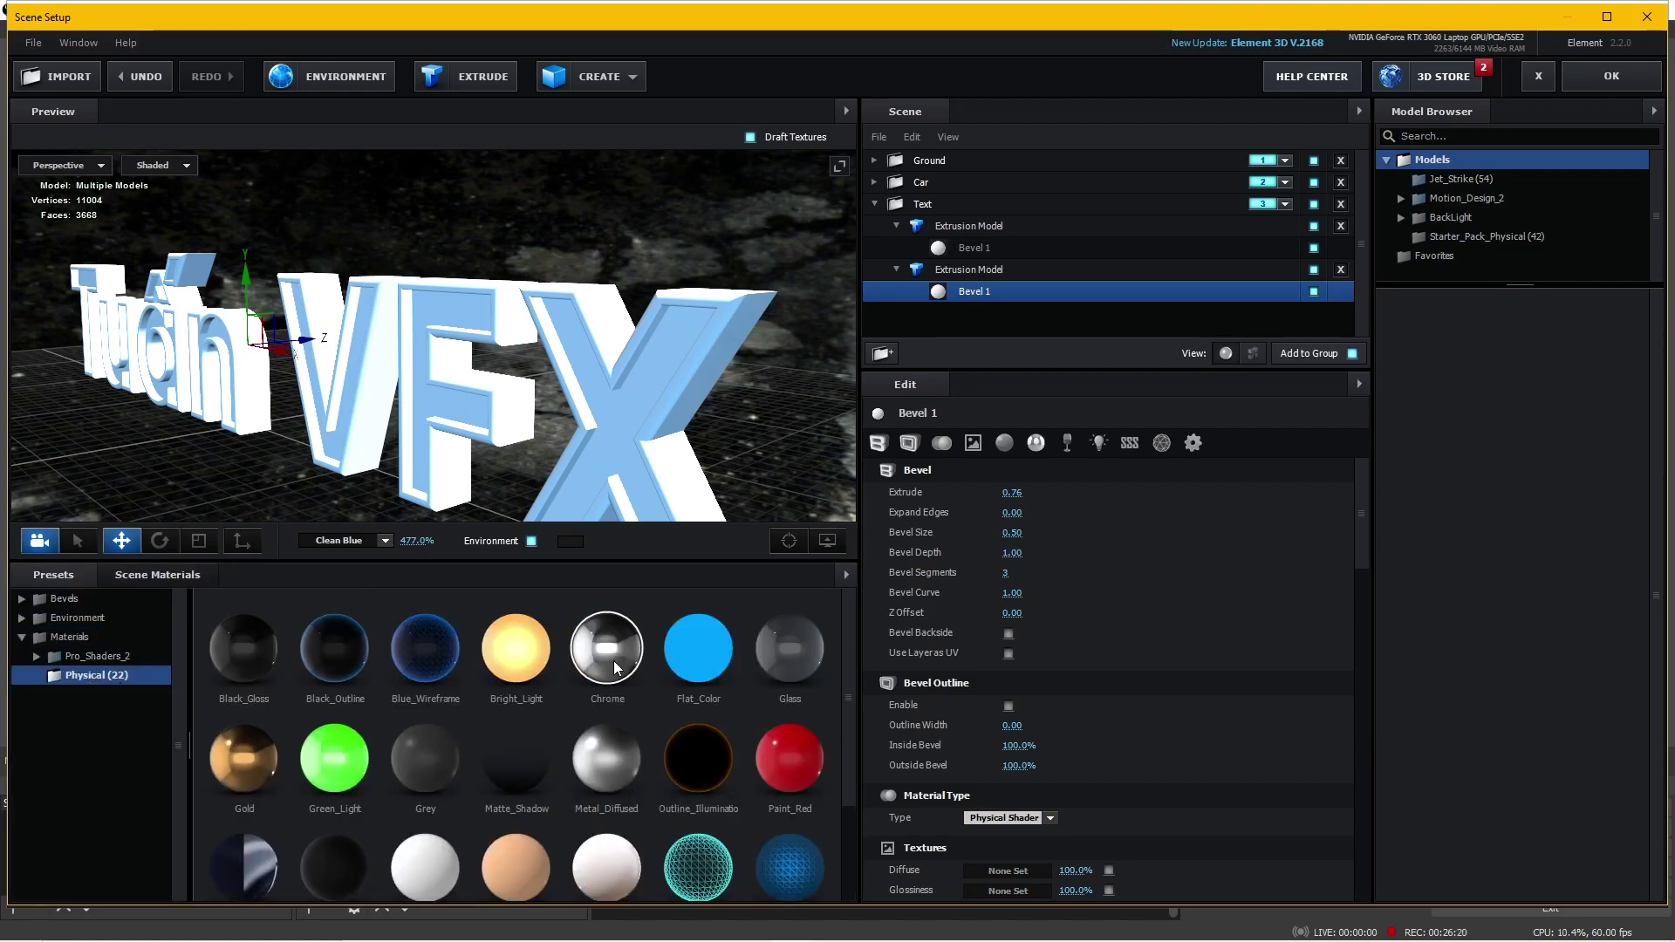
pyautogui.moveTo(612, 666)
pyautogui.mouseDown()
pyautogui.moveTo(396, 364)
pyautogui.moveTo(467, 453)
pyautogui.mouseUp()
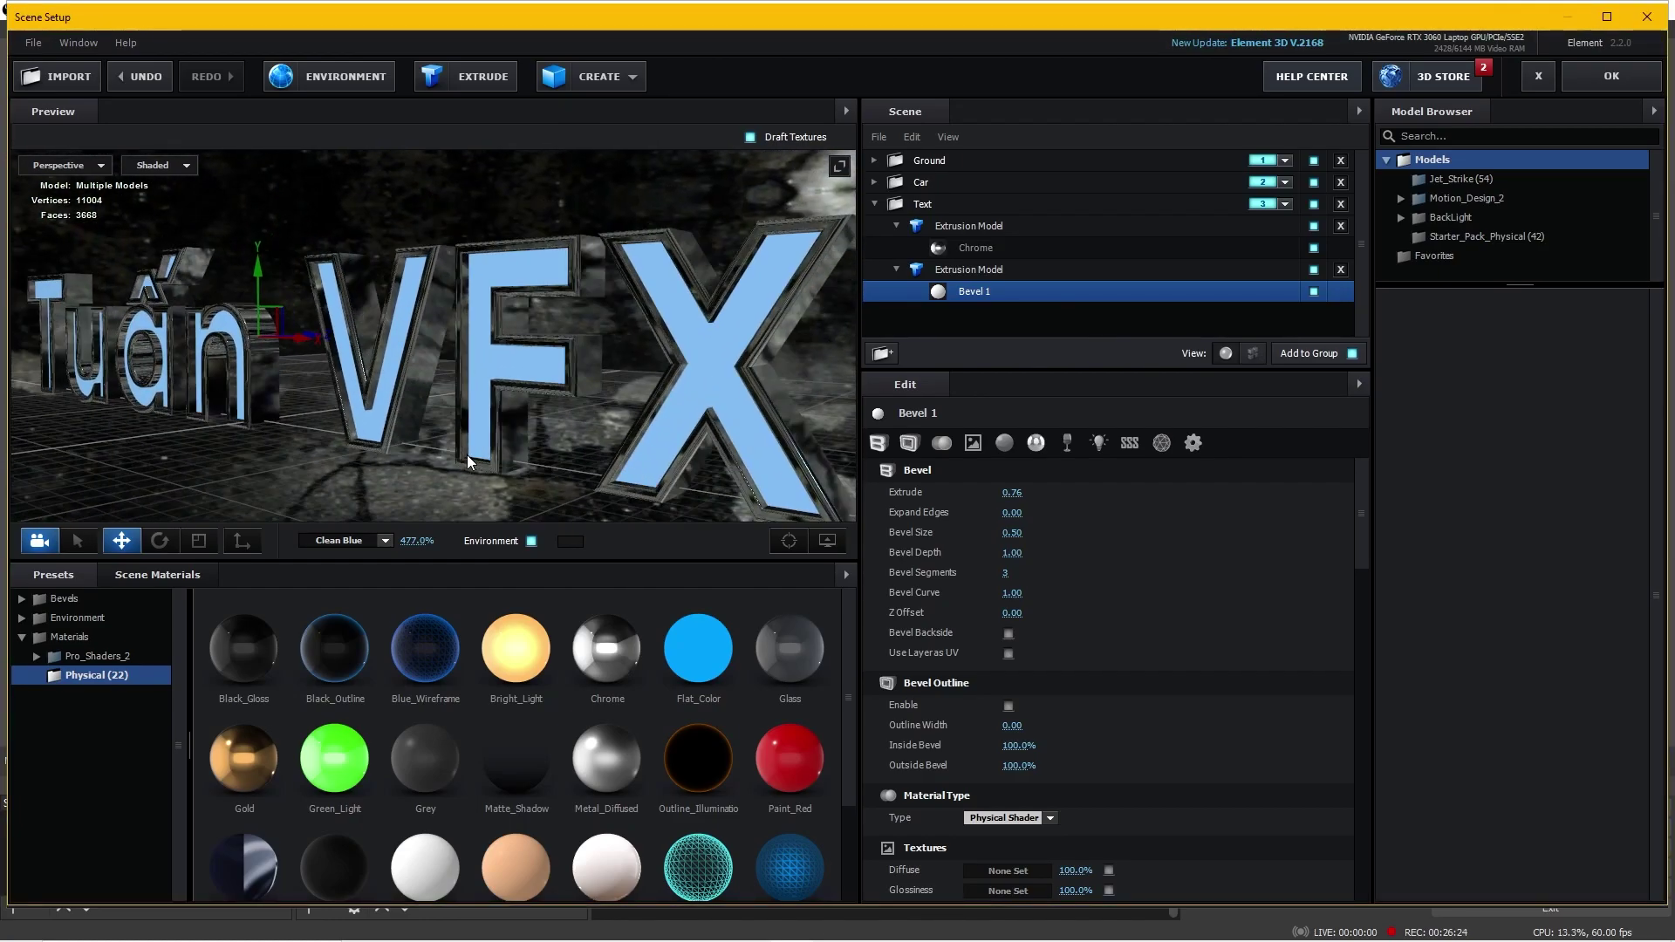
pyautogui.moveTo(589, 651)
pyautogui.mouseDown()
pyautogui.moveTo(484, 370)
pyautogui.moveTo(358, 412)
pyautogui.moveTo(456, 373)
pyautogui.mouseUp()
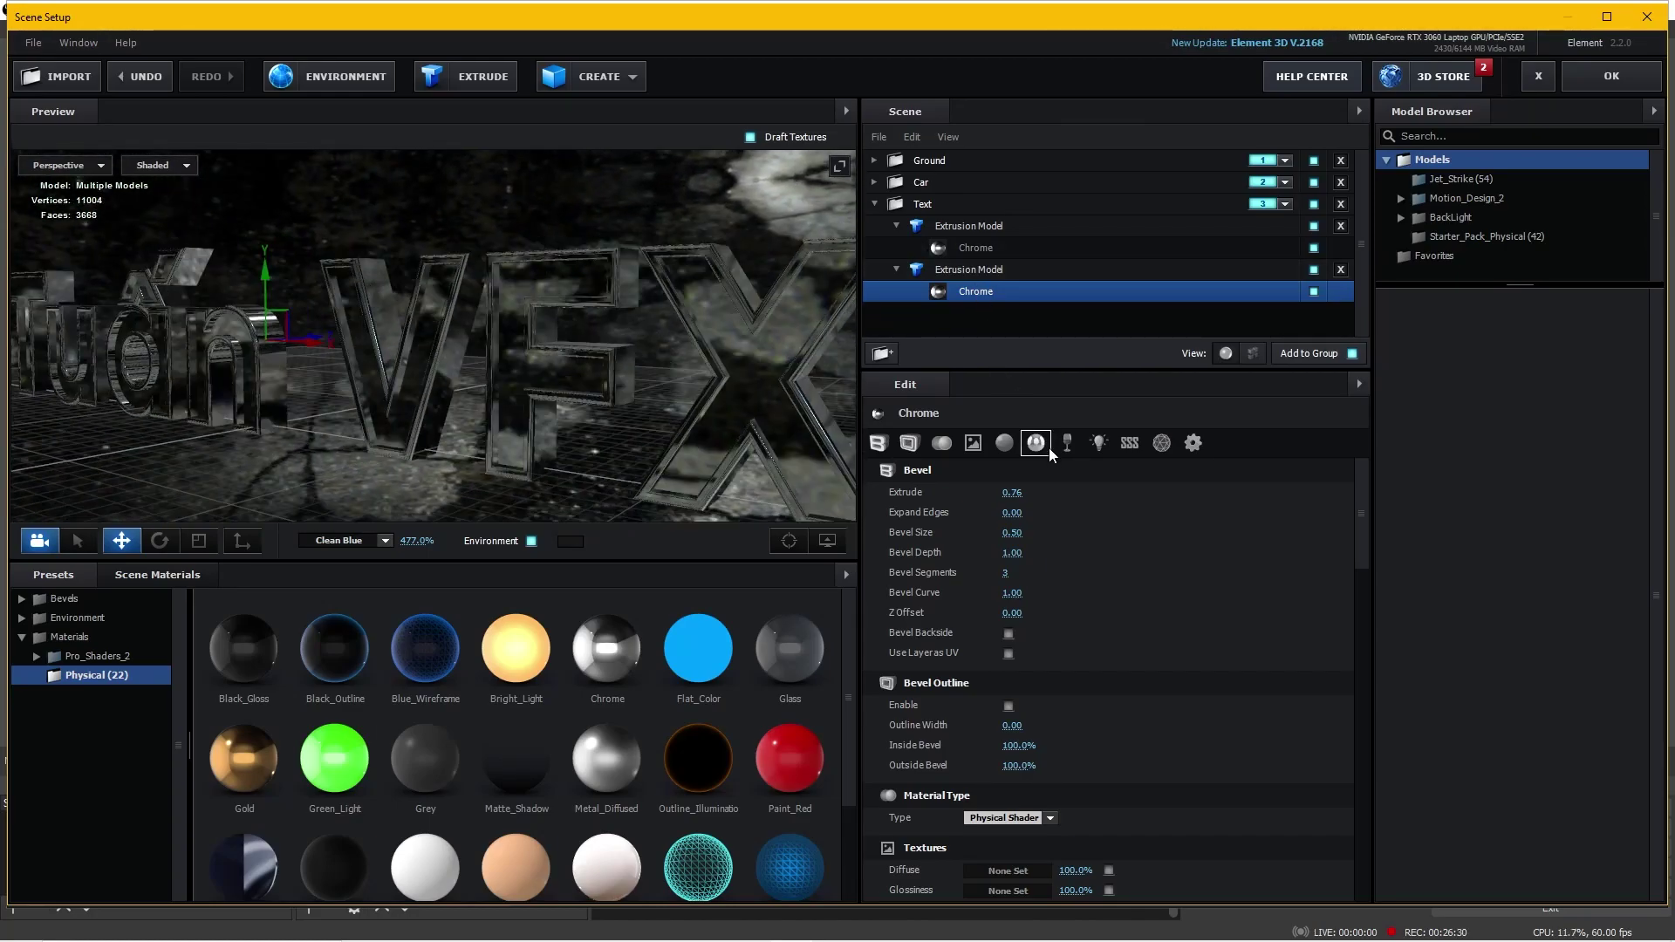
# Set the second copy's Diffuse and Reflectivity colours to FF0000 and accept the scene
pyautogui.scroll(-3, 1049, 679)
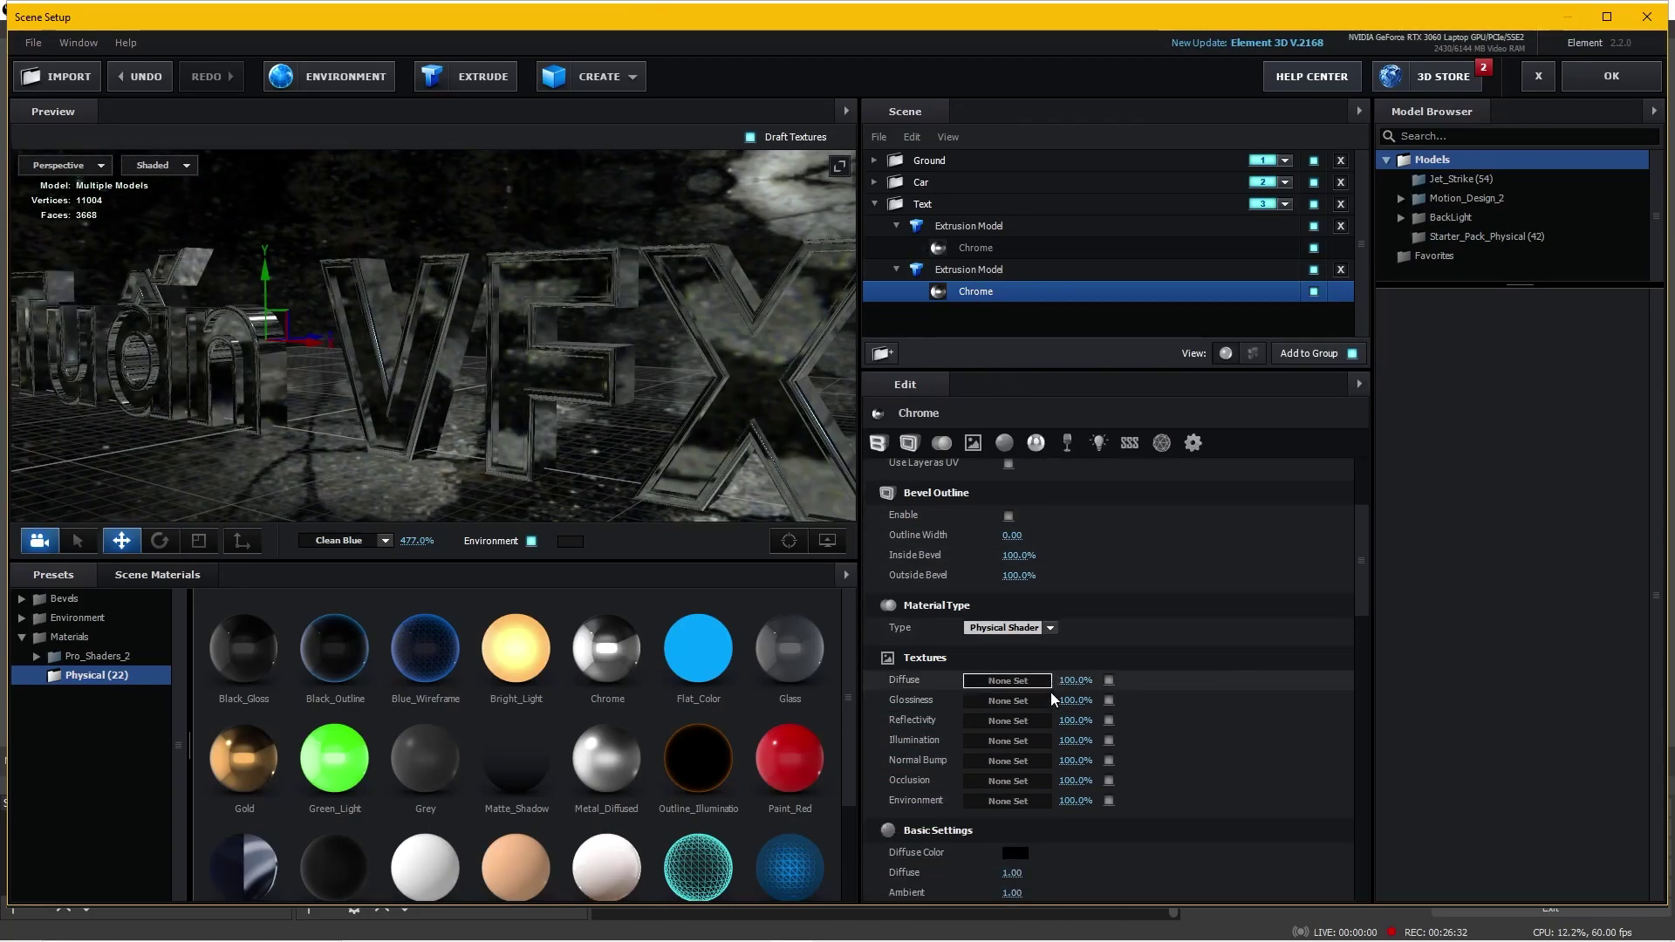
pyautogui.scroll(-2, 1050, 693)
pyautogui.scroll(-5, 1053, 737)
pyautogui.scroll(-2, 1061, 743)
pyautogui.scroll(2, 1060, 609)
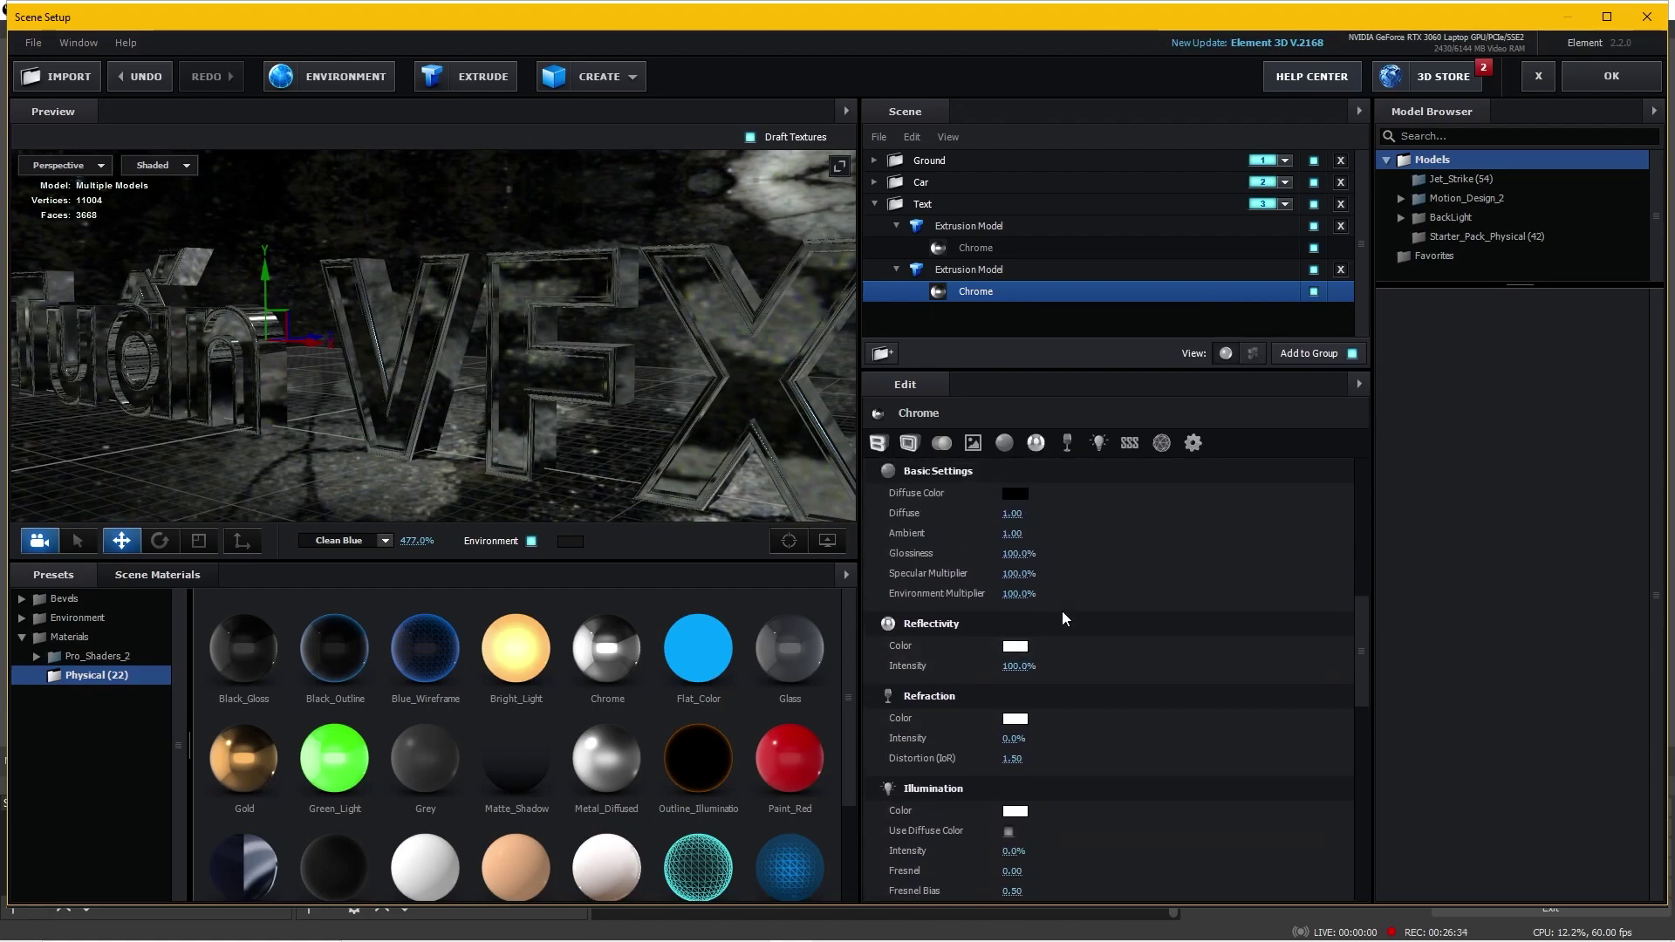
pyautogui.click(1015, 493)
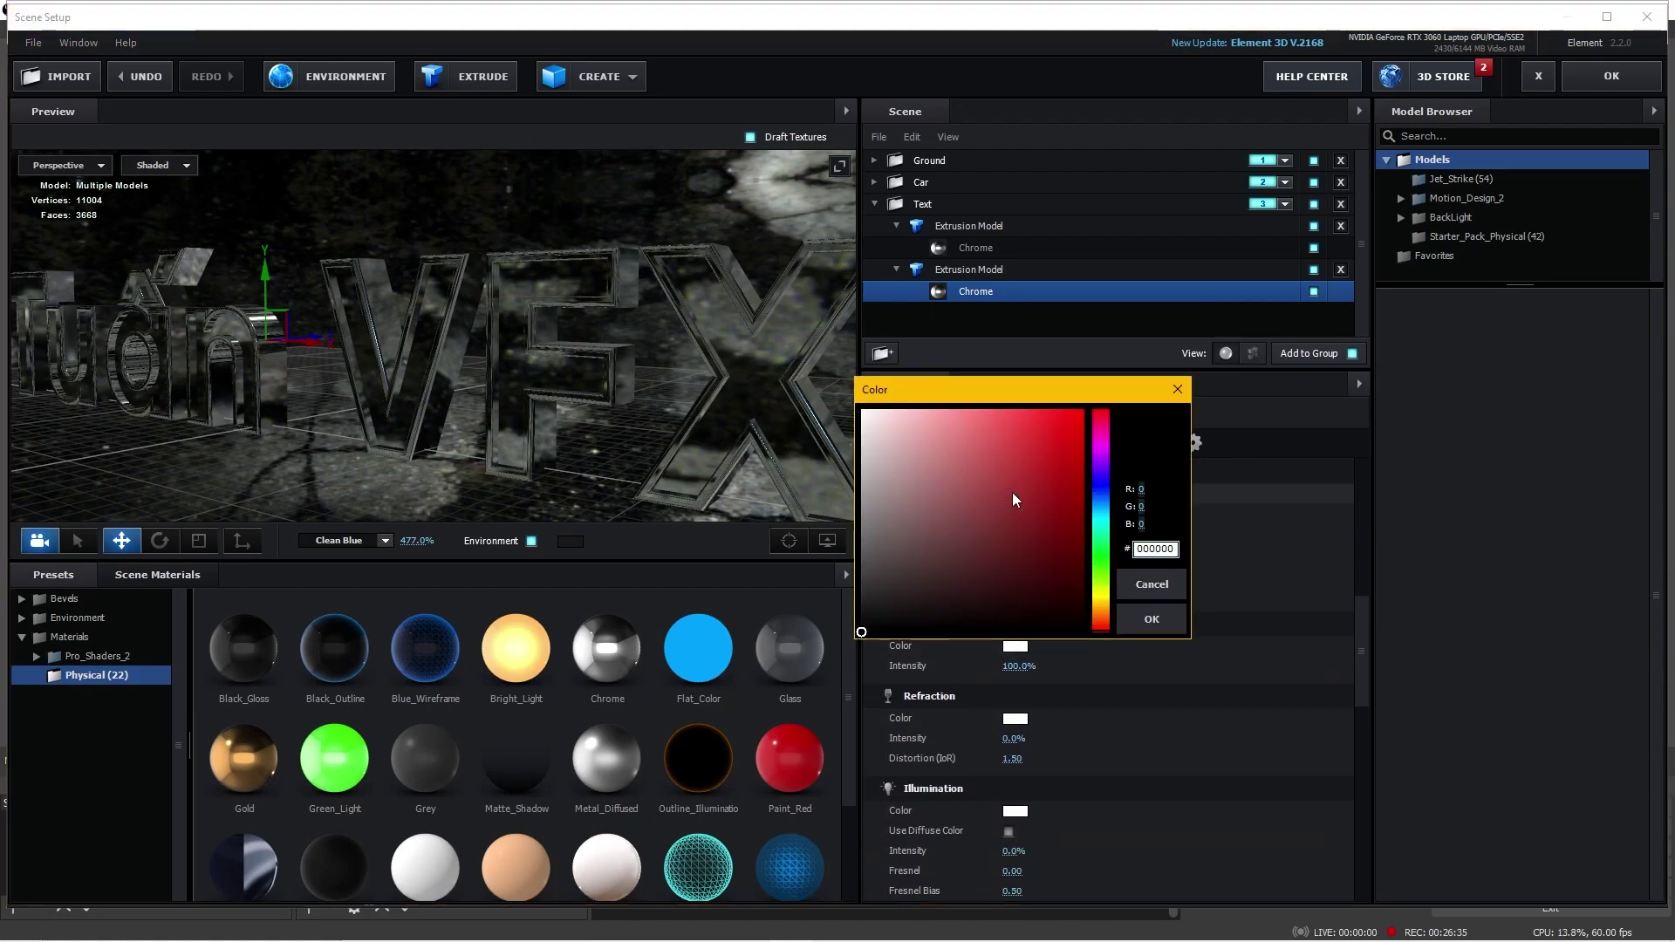
pyautogui.click(1166, 617)
pyautogui.click(1017, 647)
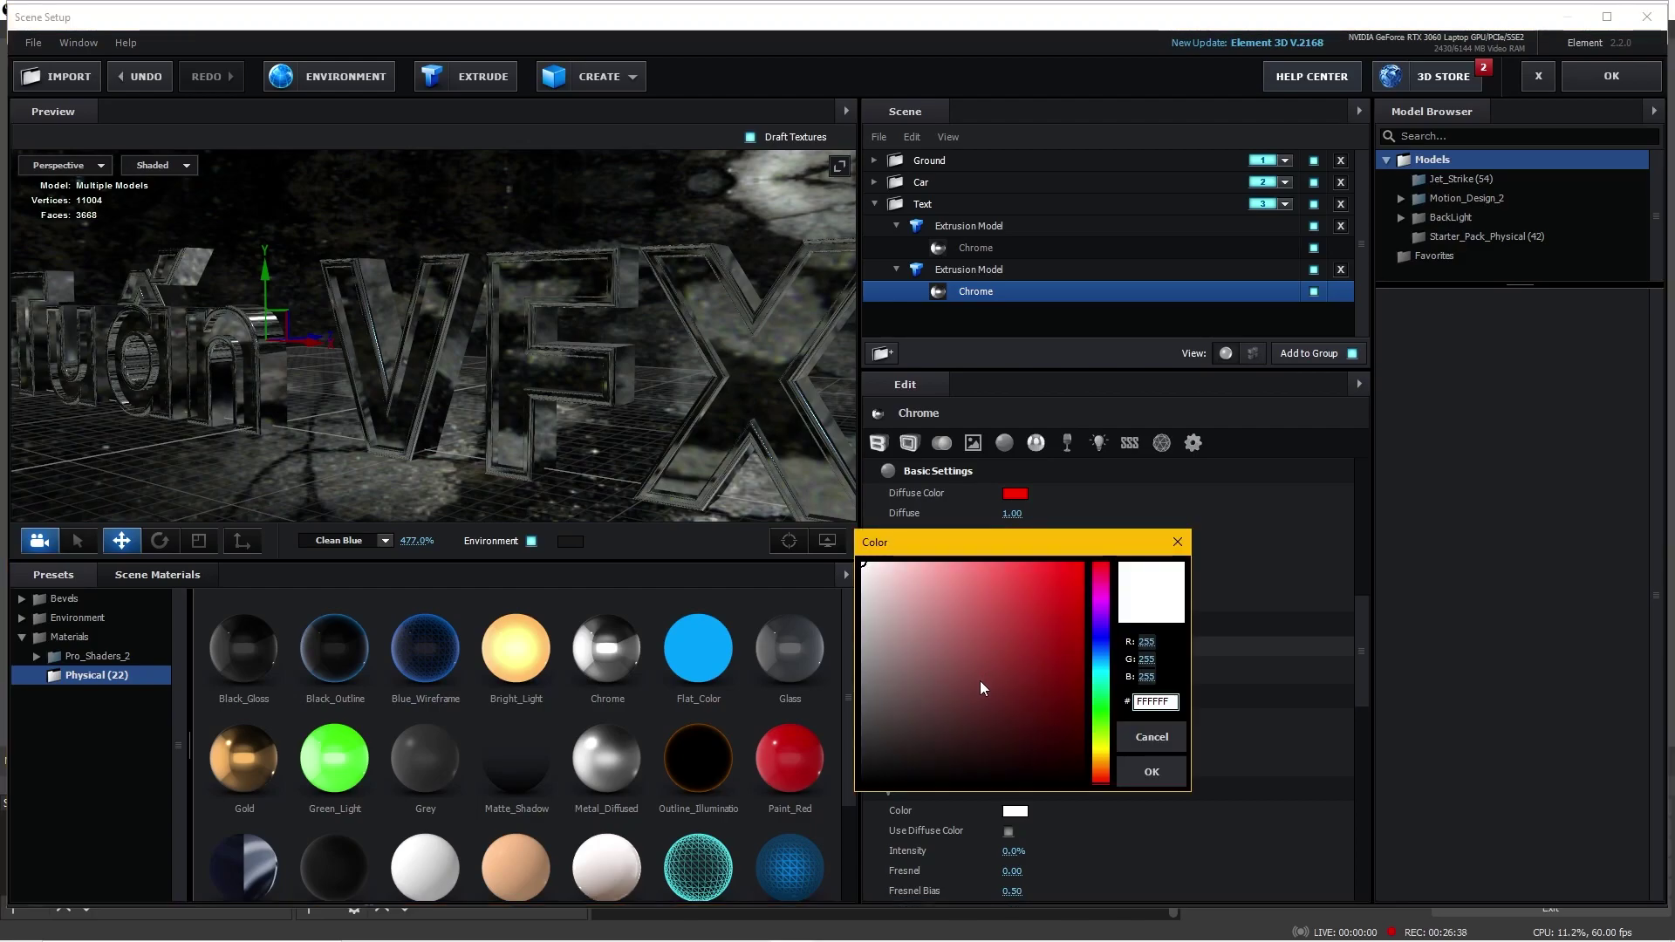
pyautogui.write('ff0000')
pyautogui.click(1152, 772)
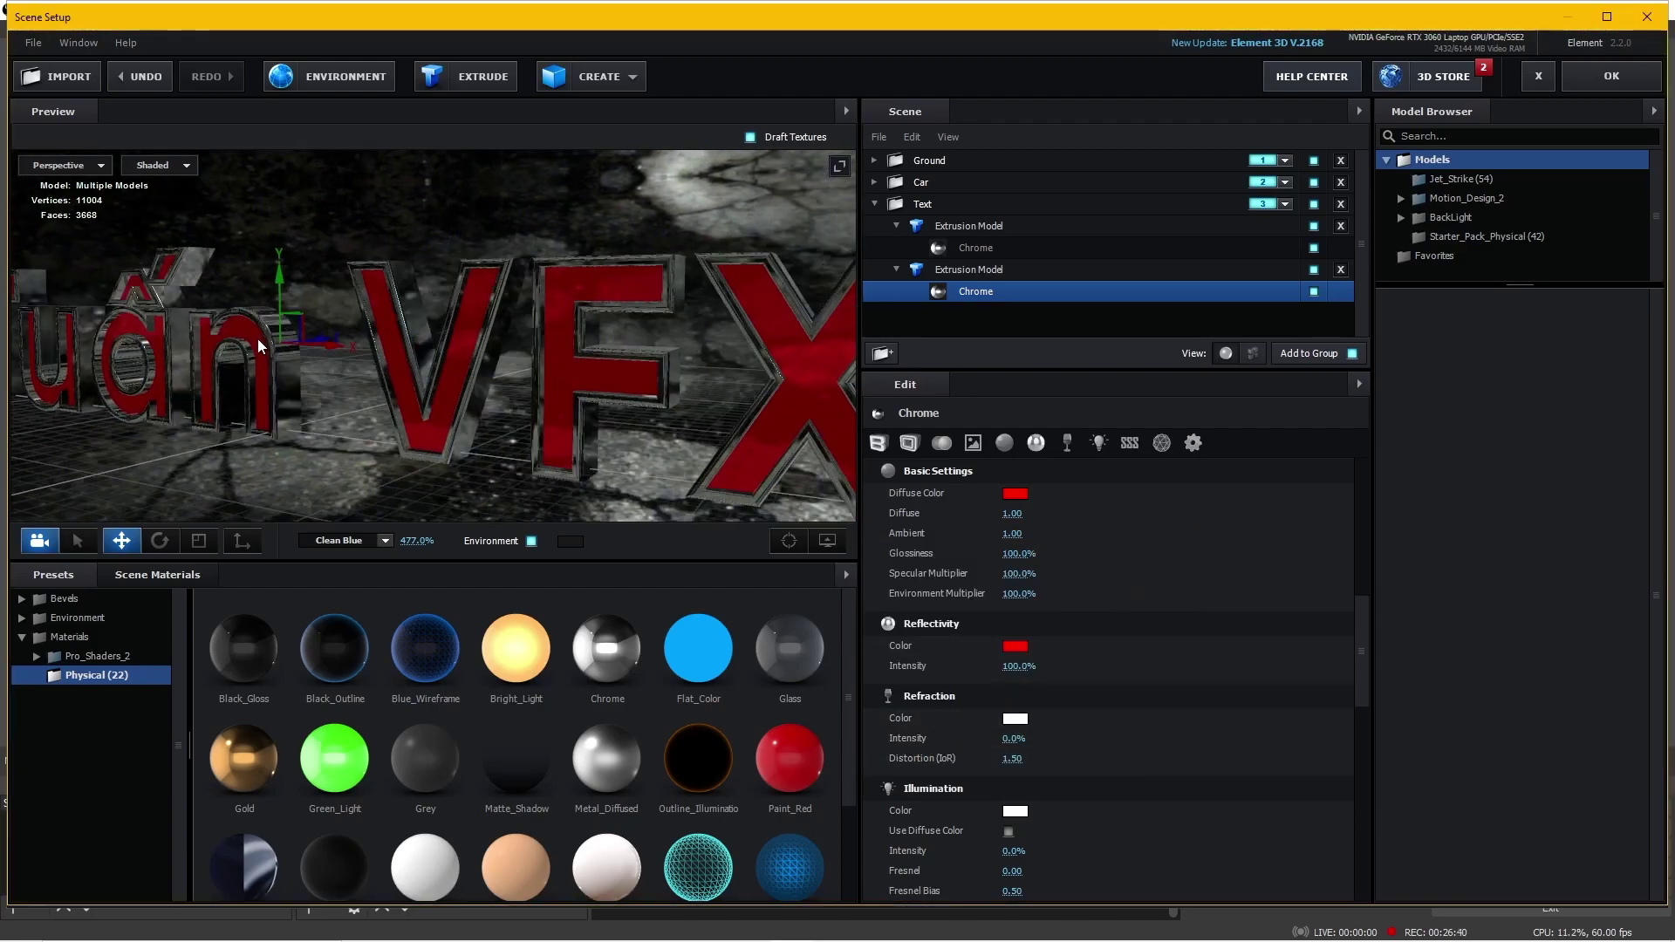
pyautogui.moveTo(258, 346)
pyautogui.mouseDown()
pyautogui.moveTo(427, 452)
pyautogui.moveTo(250, 436)
pyautogui.mouseUp()
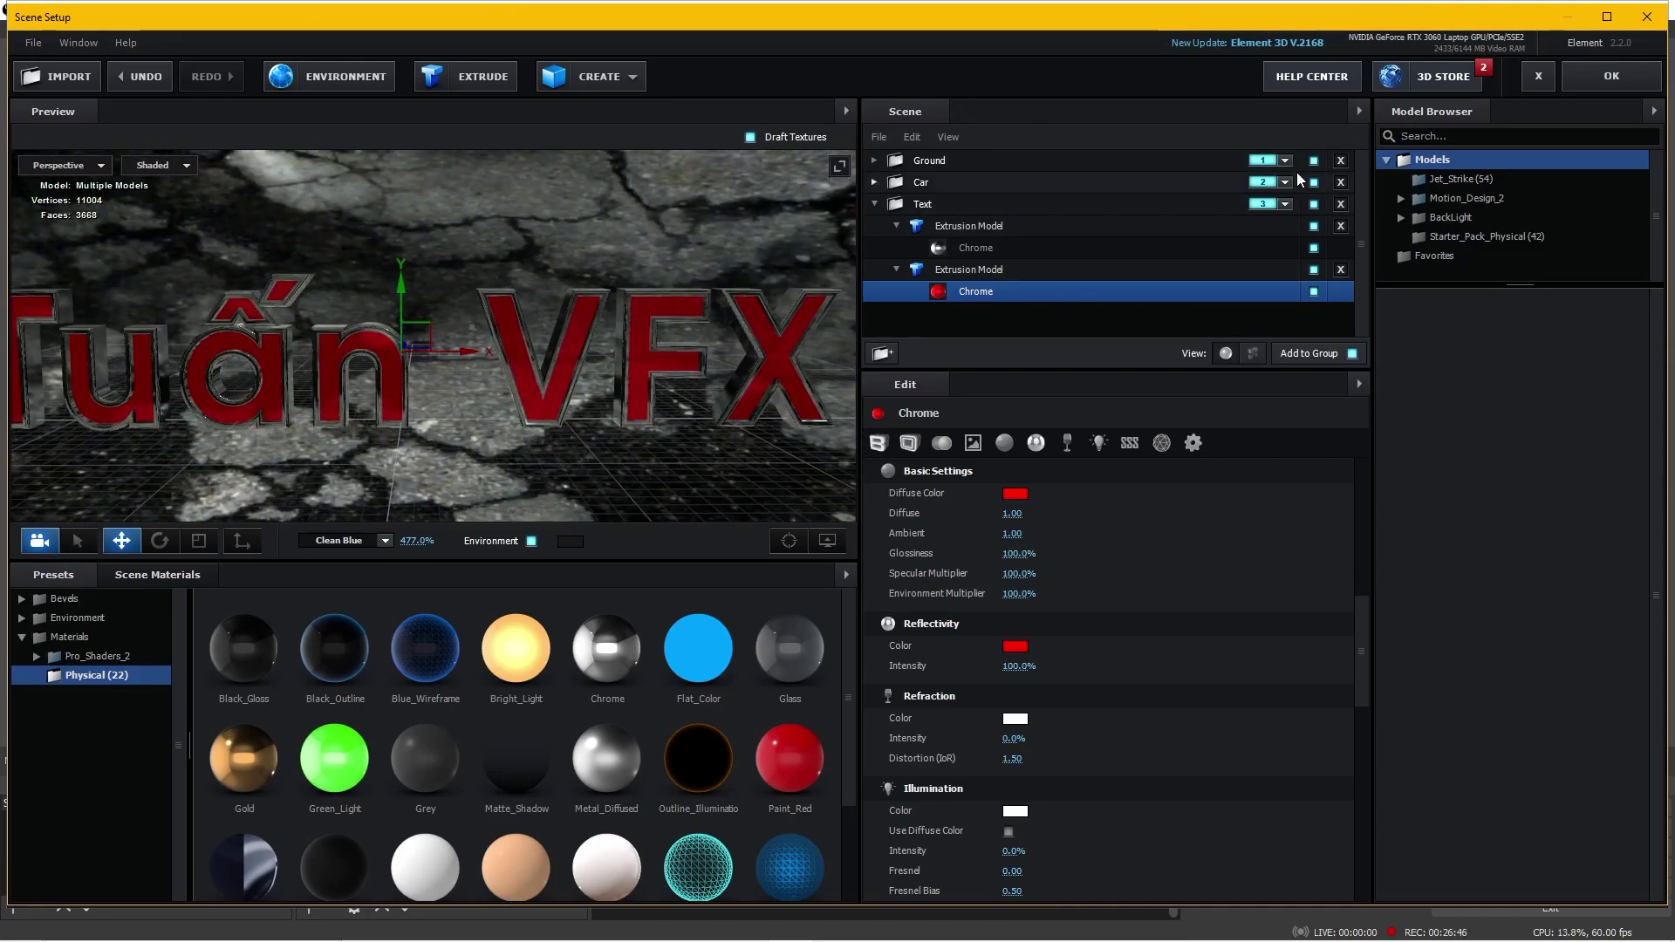
pyautogui.click(1611, 77)
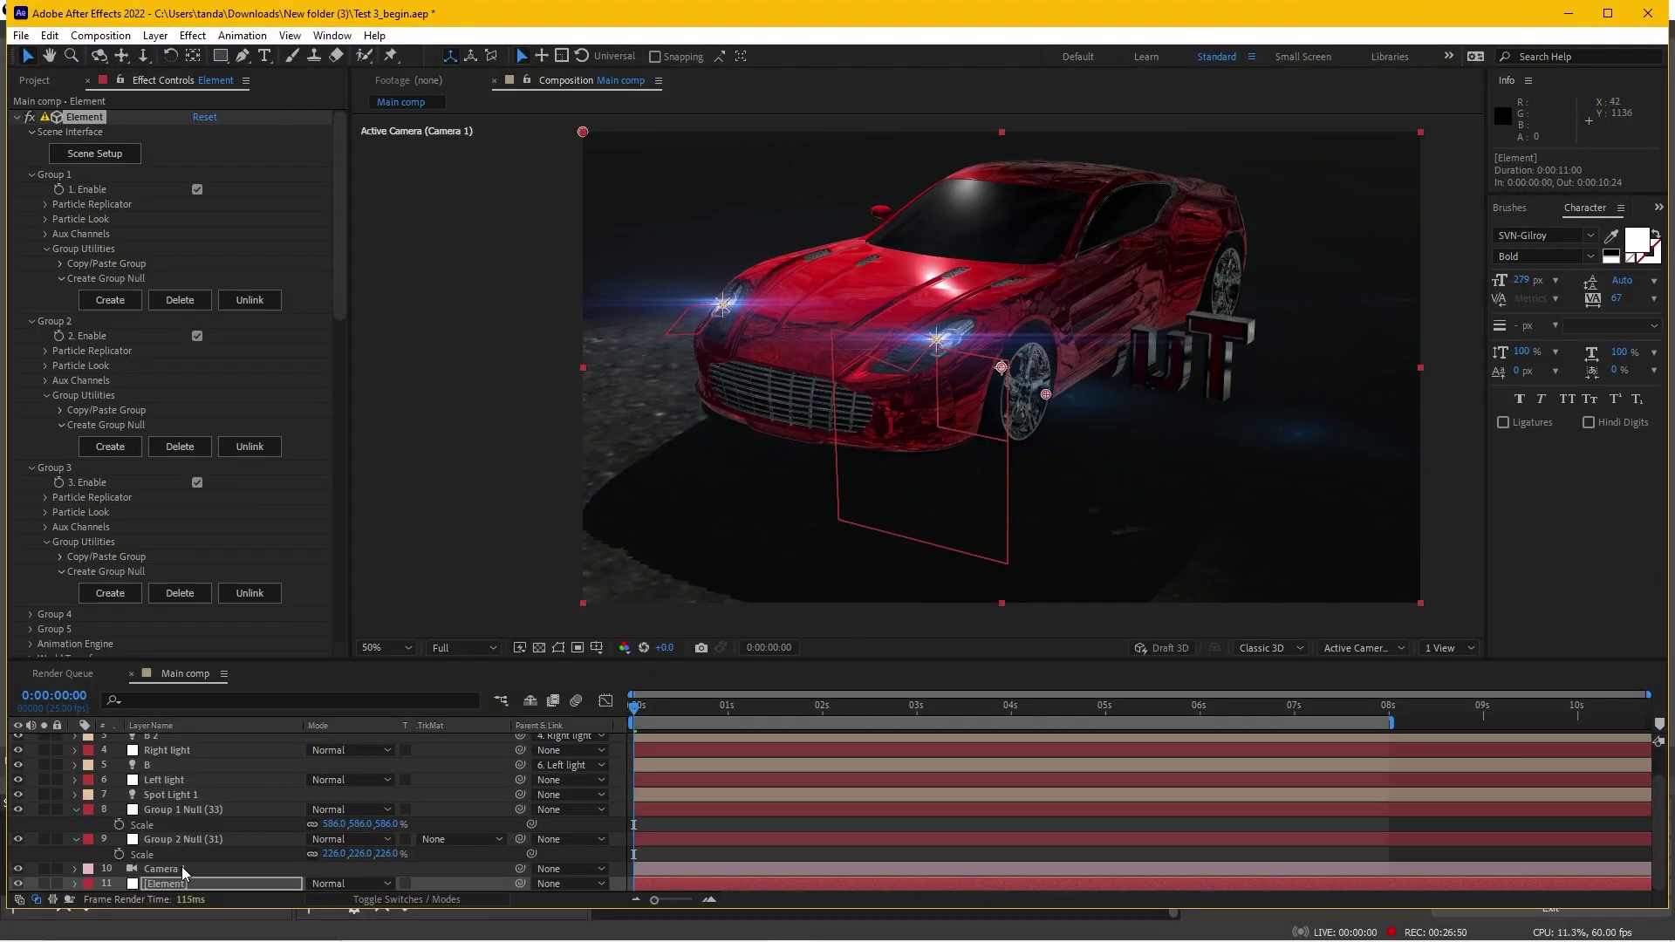
# Create a Group 3 Null and place it above Group 1 Null
pyautogui.press('Return')
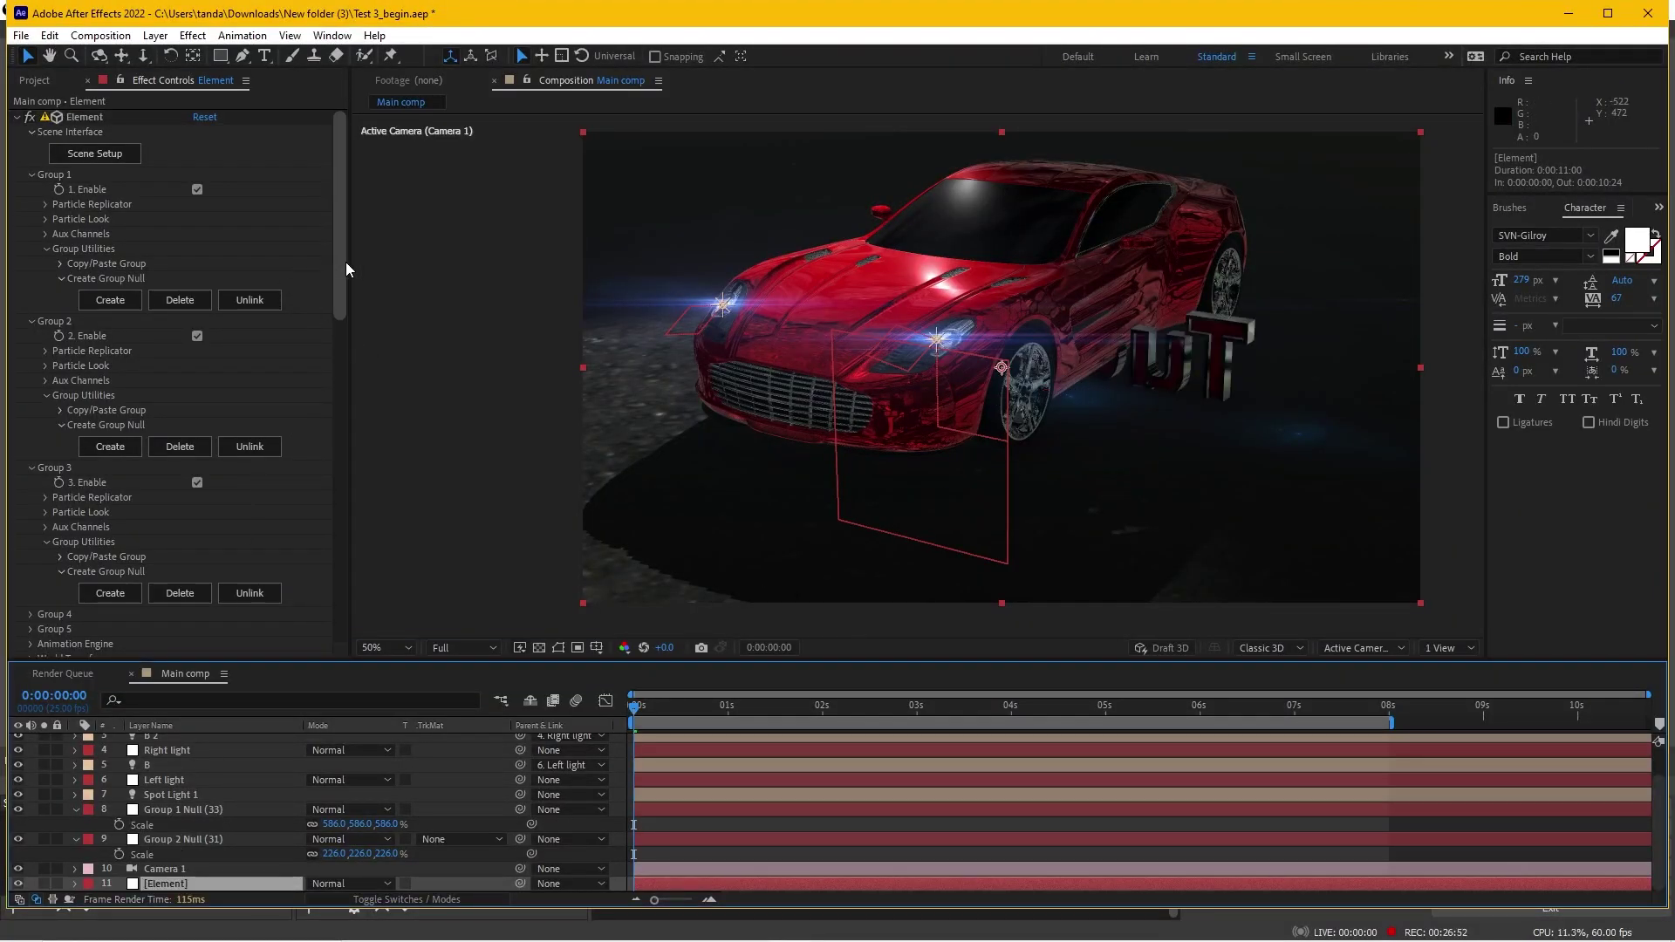
pyautogui.moveTo(342, 262); pyautogui.dragTo(338, 312)
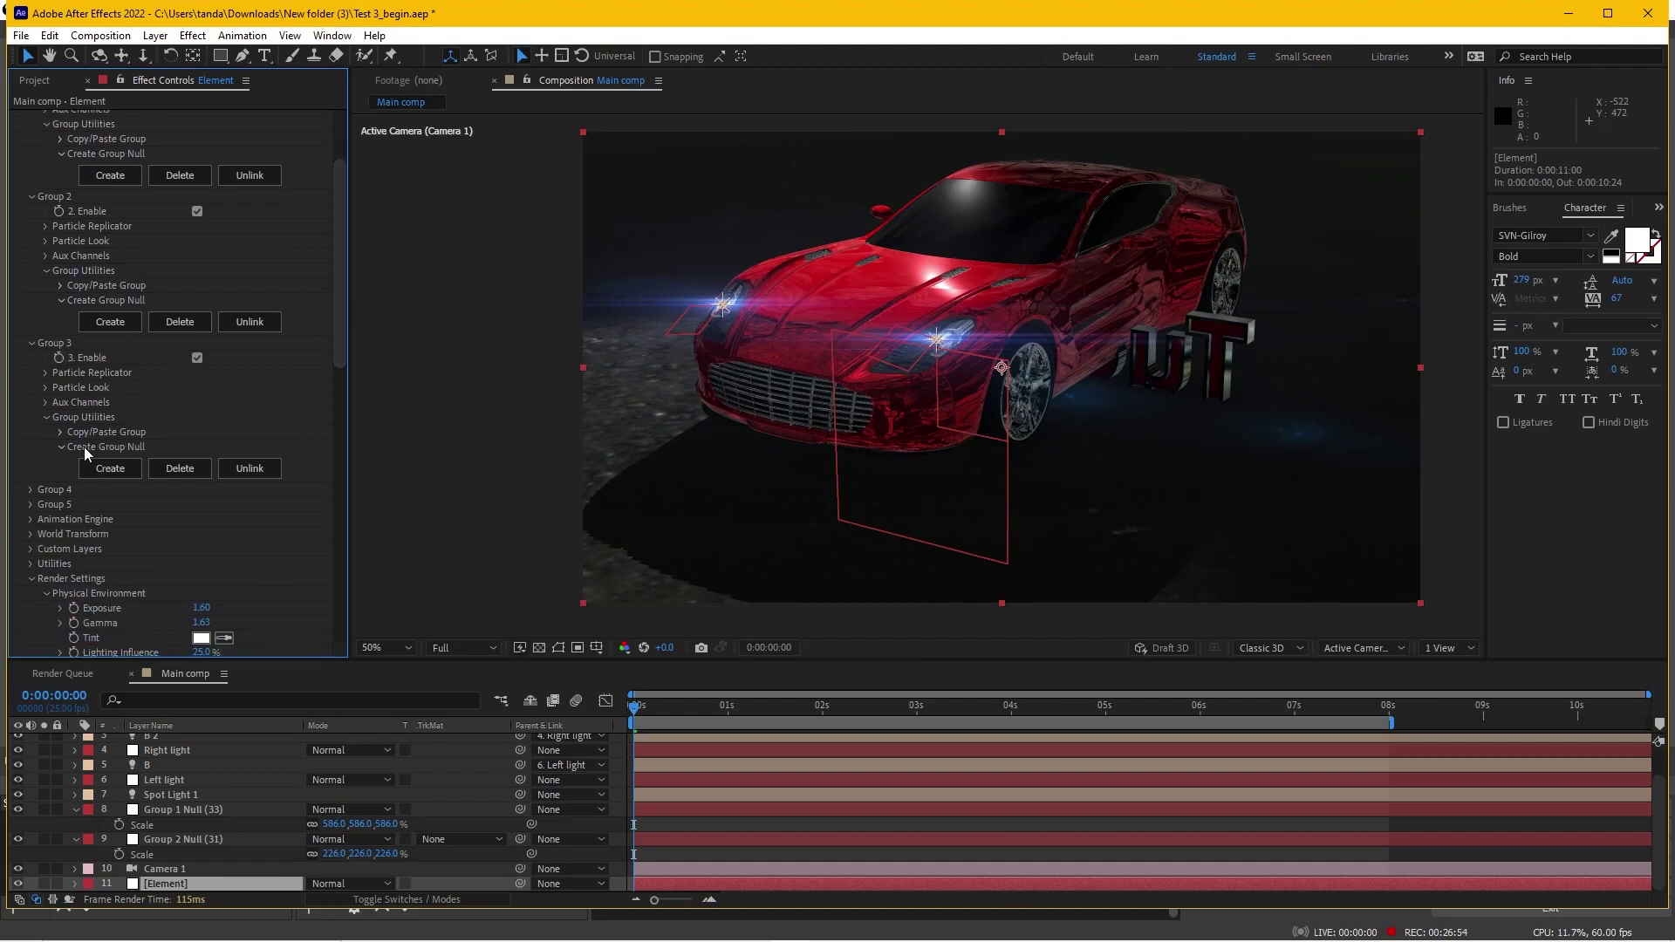
pyautogui.click(127, 470)
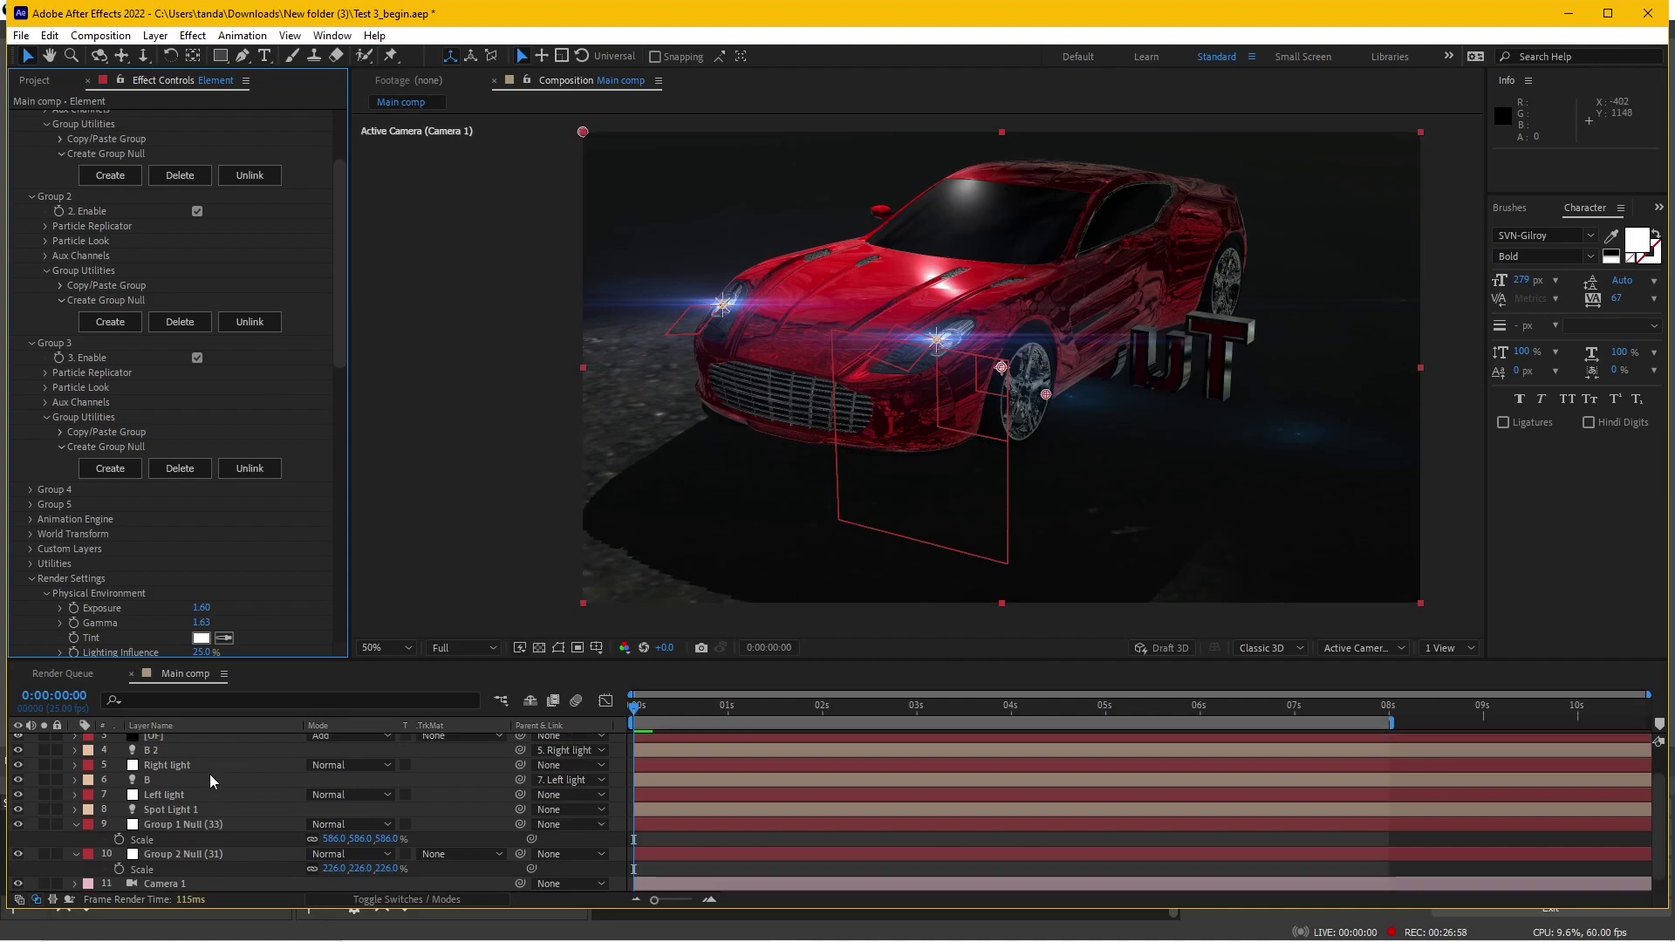
pyautogui.scroll(-1, 208, 817)
pyautogui.scroll(2, 207, 847)
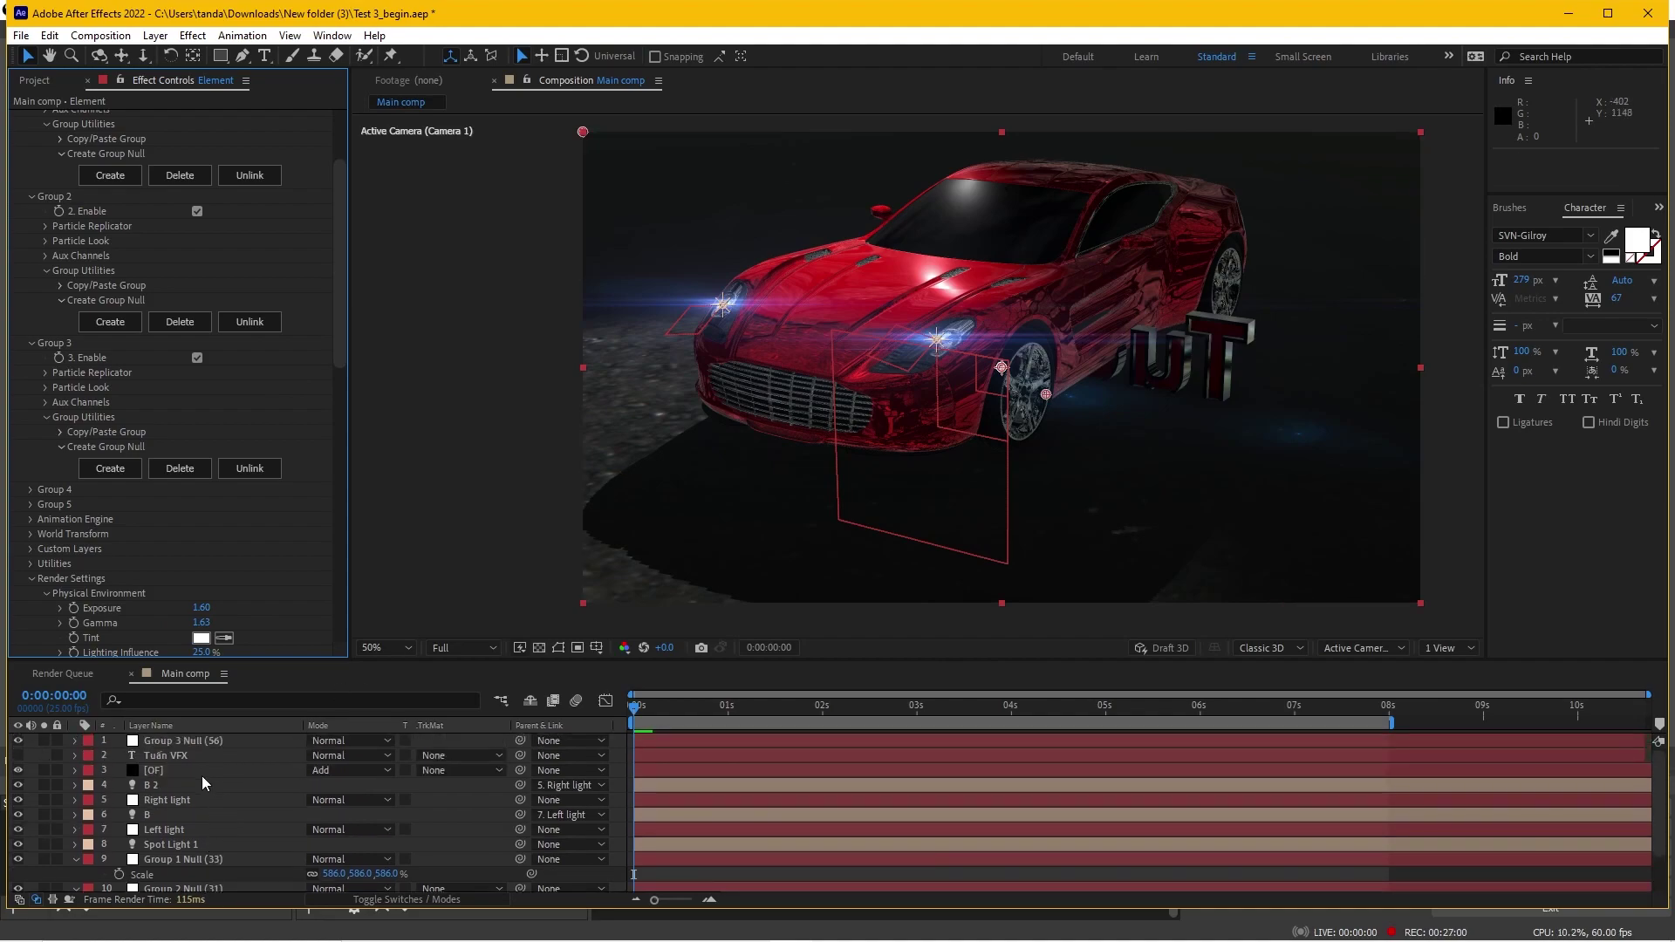
pyautogui.moveTo(199, 740); pyautogui.dragTo(197, 854)
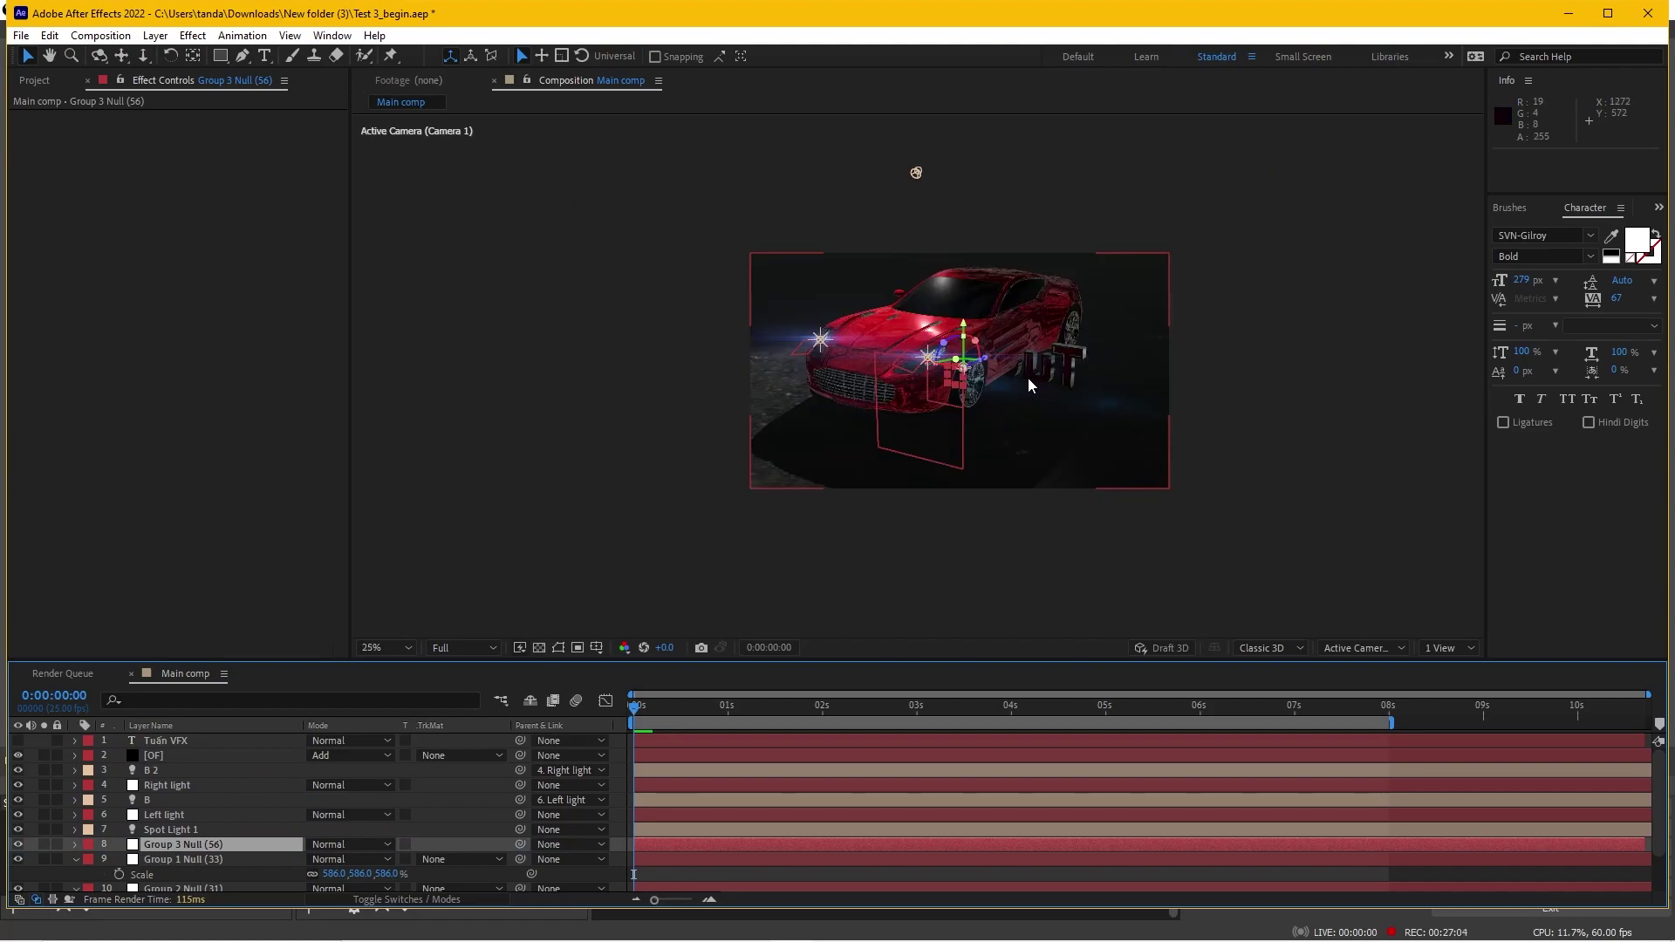
# Move the Group 3 Null forward along Z toward the camera
pyautogui.press('.')
pyautogui.moveTo(1056, 350); pyautogui.dragTo(624, 575)
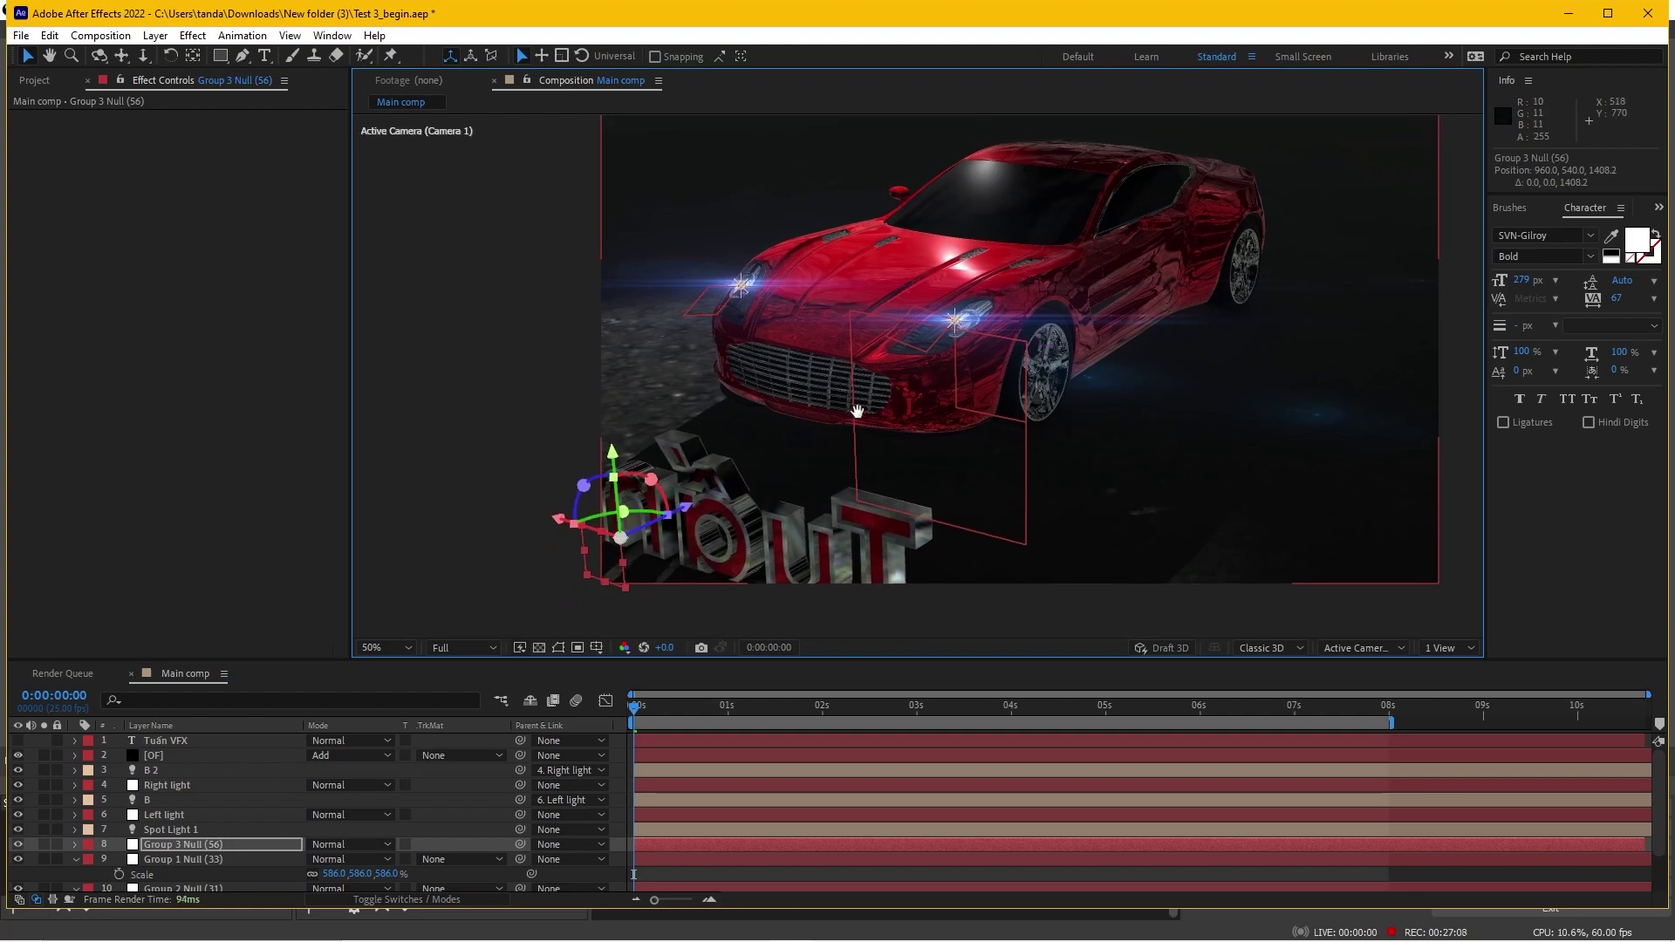
pyautogui.moveTo(805, 484); pyautogui.dragTo(894, 377)
# Scale the Group 3 Null to 146%, enlarging the chrome 3D text
pyautogui.press('s')
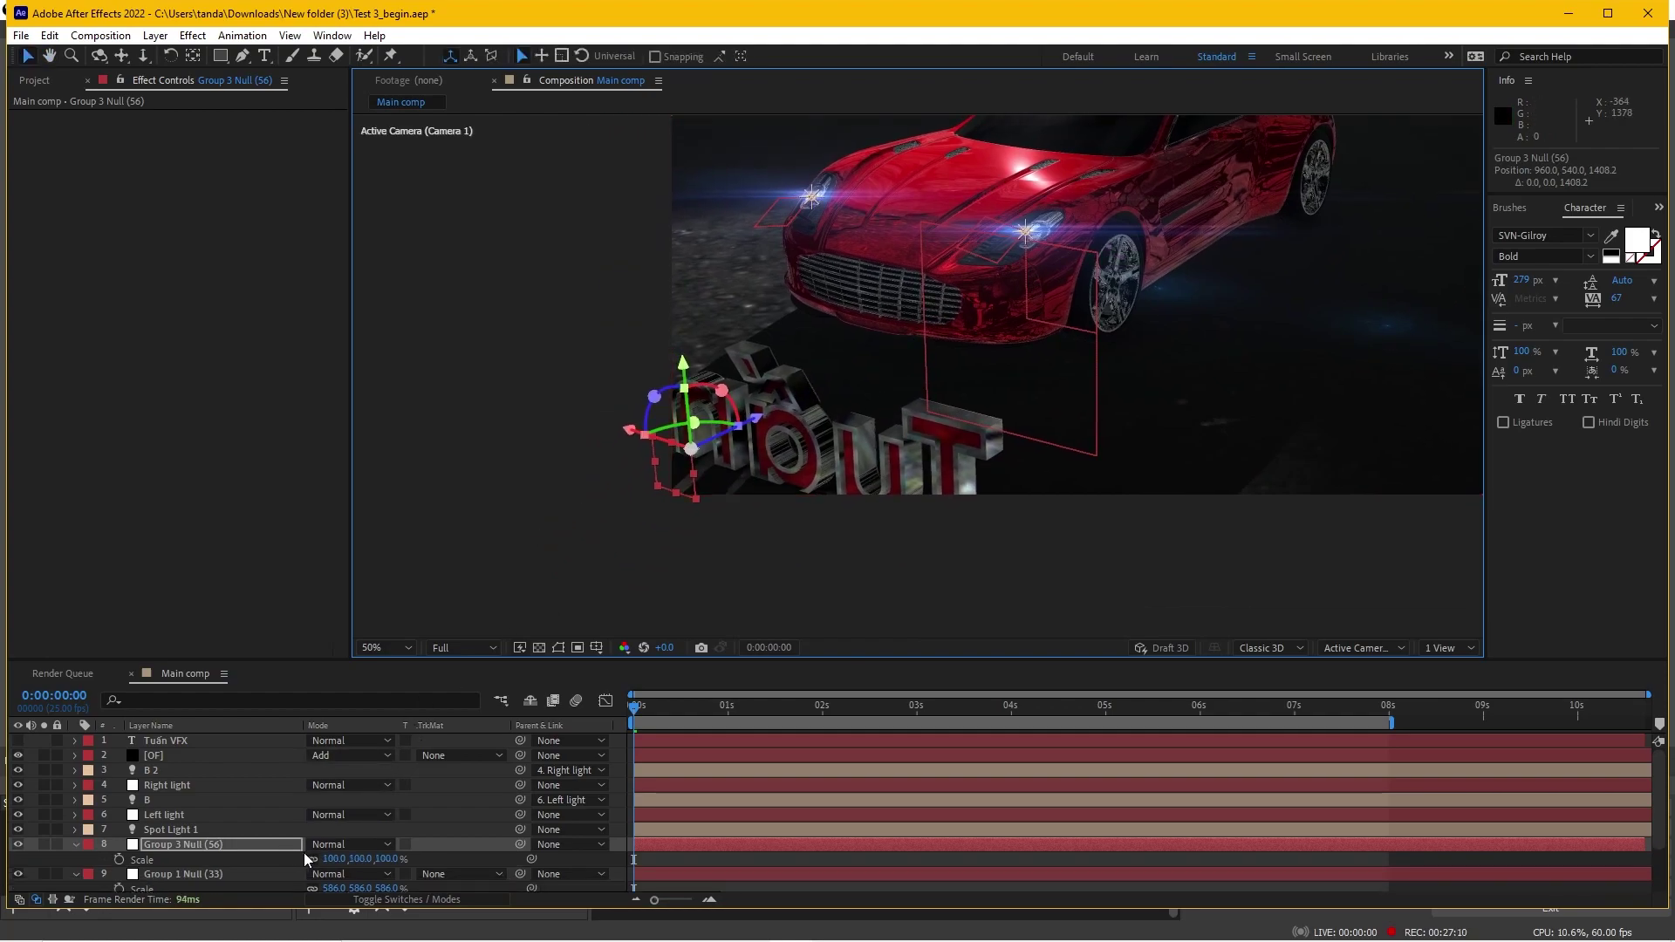
pyautogui.moveTo(331, 864); pyautogui.dragTo(358, 858)
pyautogui.moveTo(365, 859); pyautogui.dragTo(360, 858)
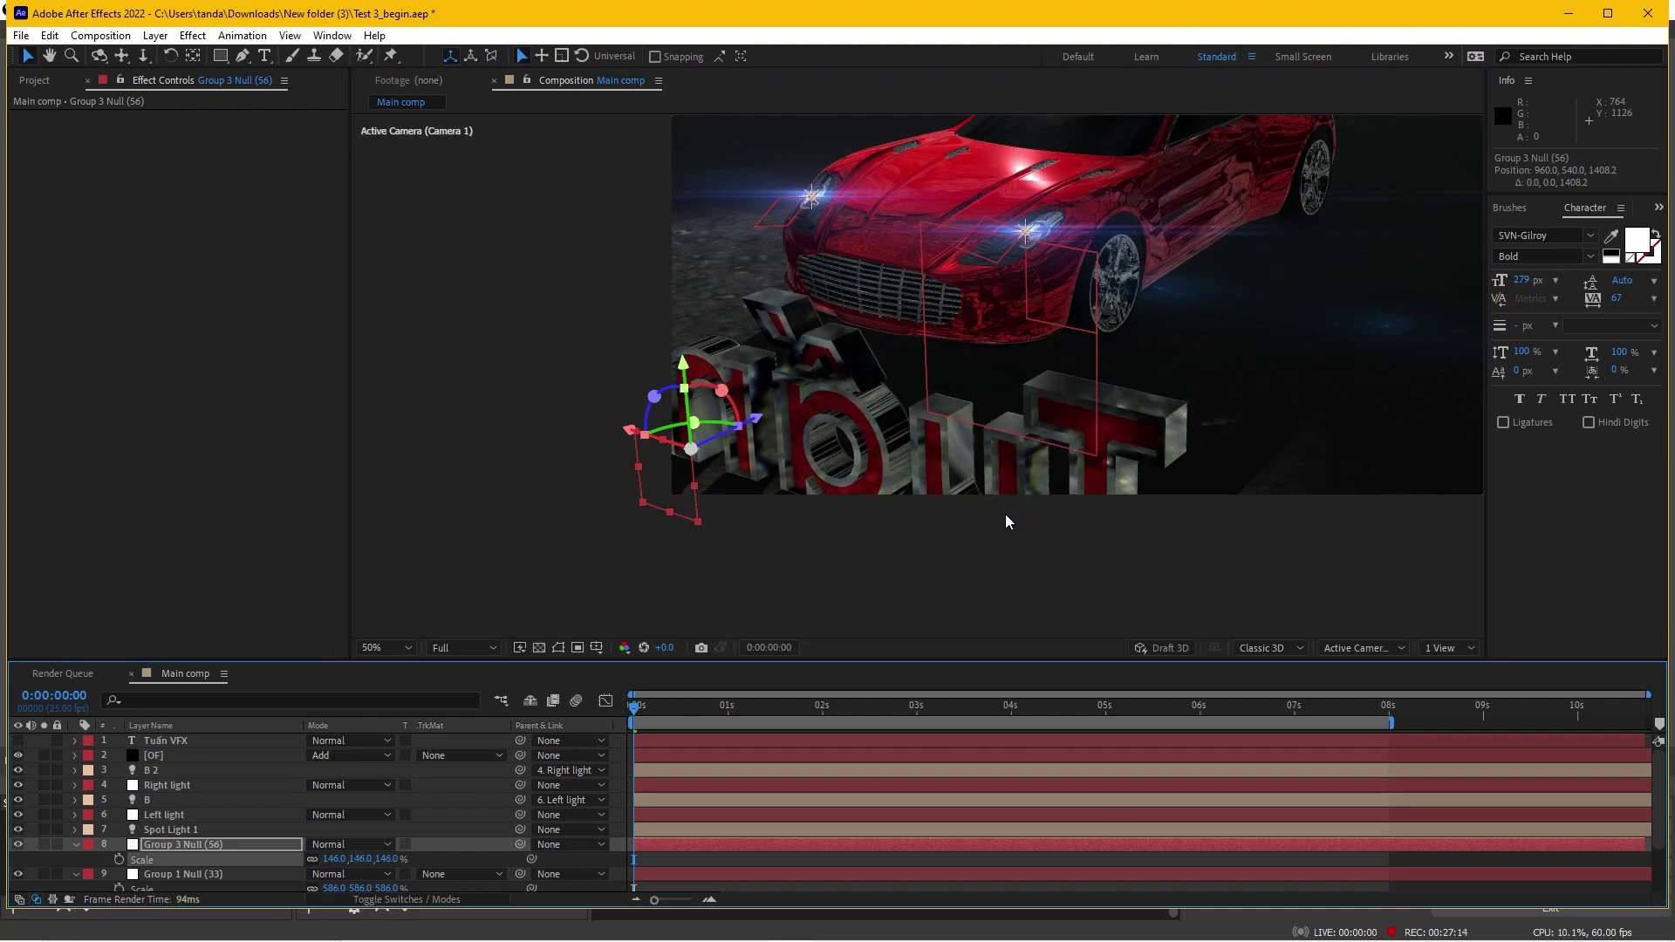
pyautogui.press('c')
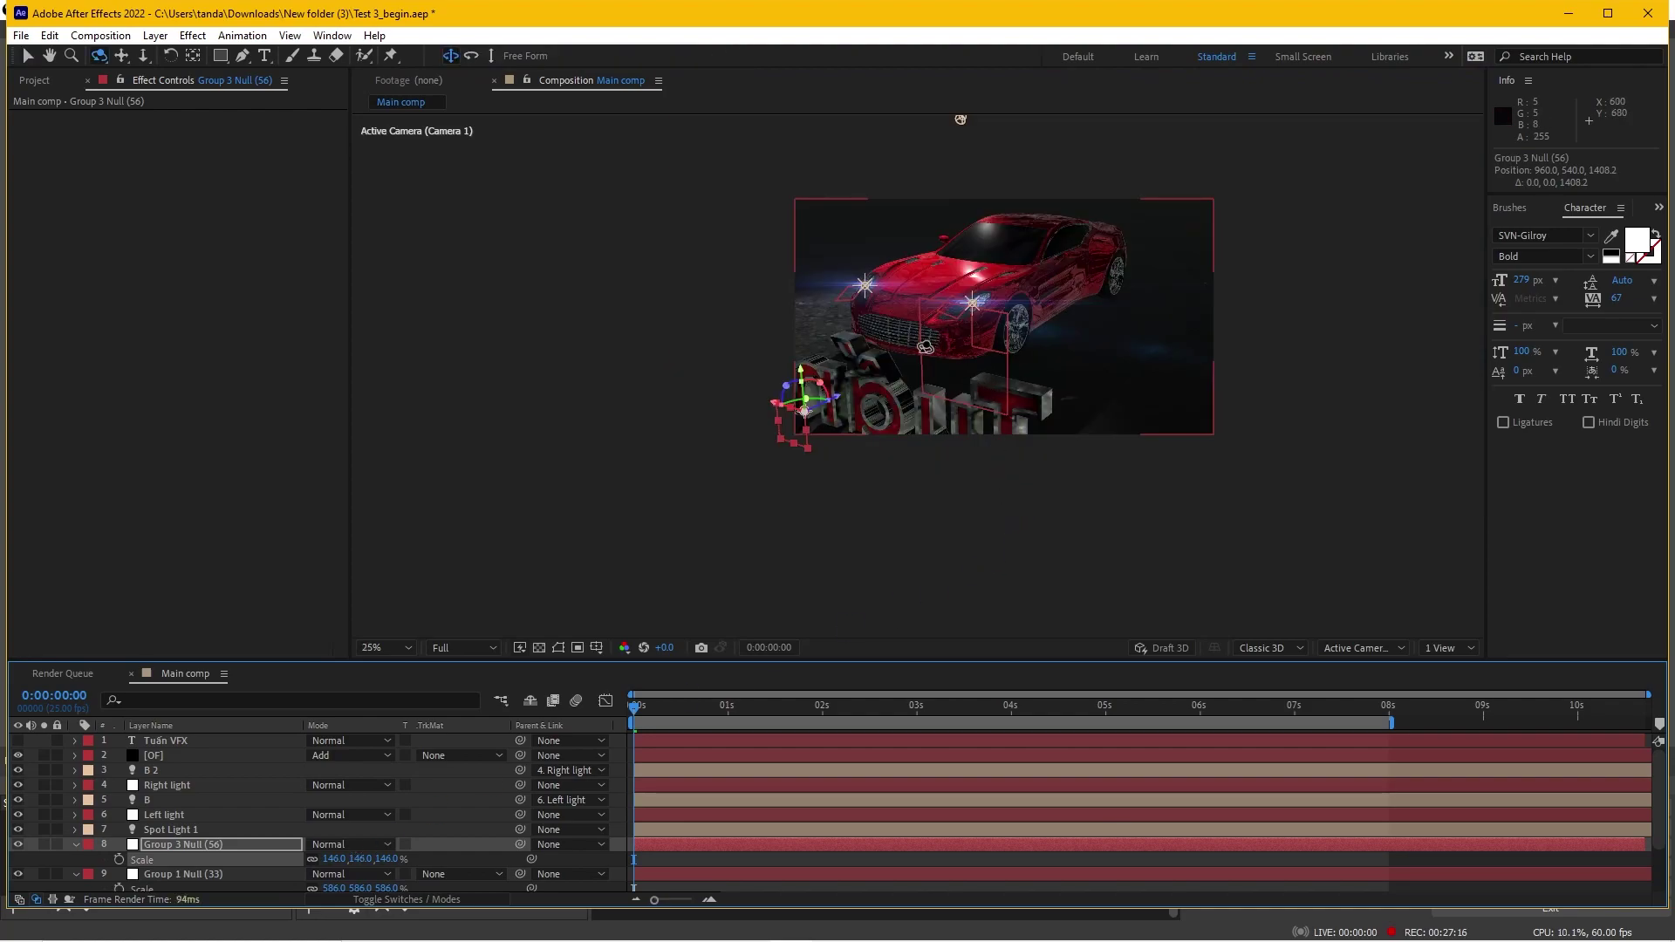
pyautogui.moveTo(926, 347)
pyautogui.mouseDown()
pyautogui.moveTo(965, 362)
pyautogui.moveTo(951, 393)
pyautogui.mouseUp()
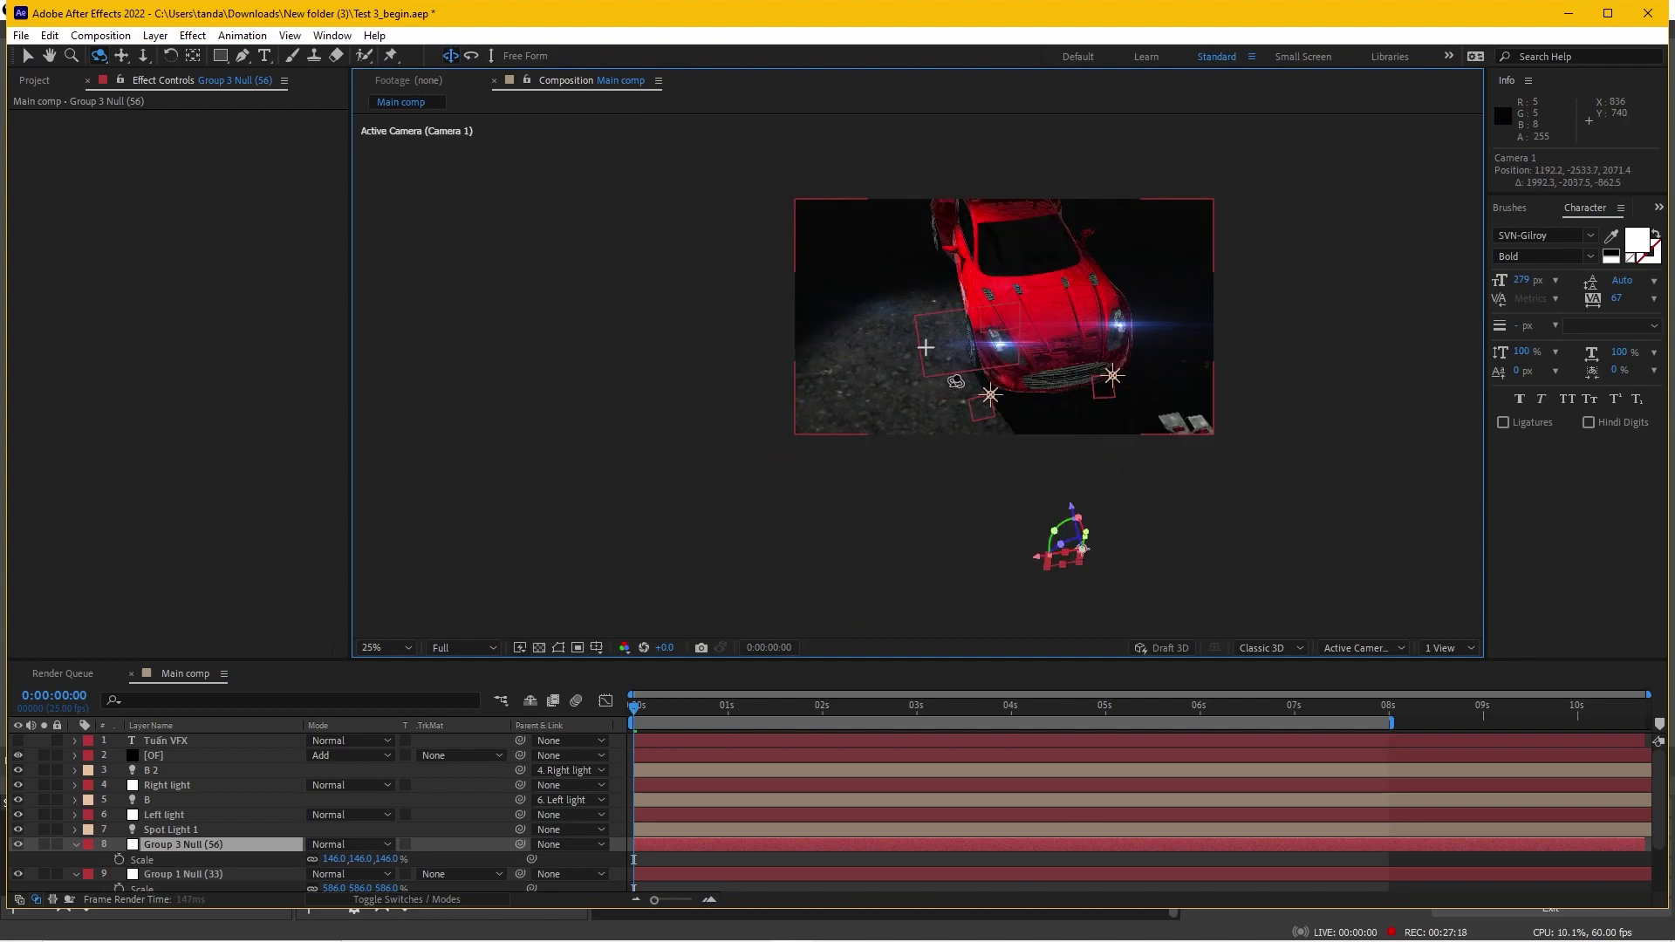
pyautogui.hotkey('ctrl', 'z')
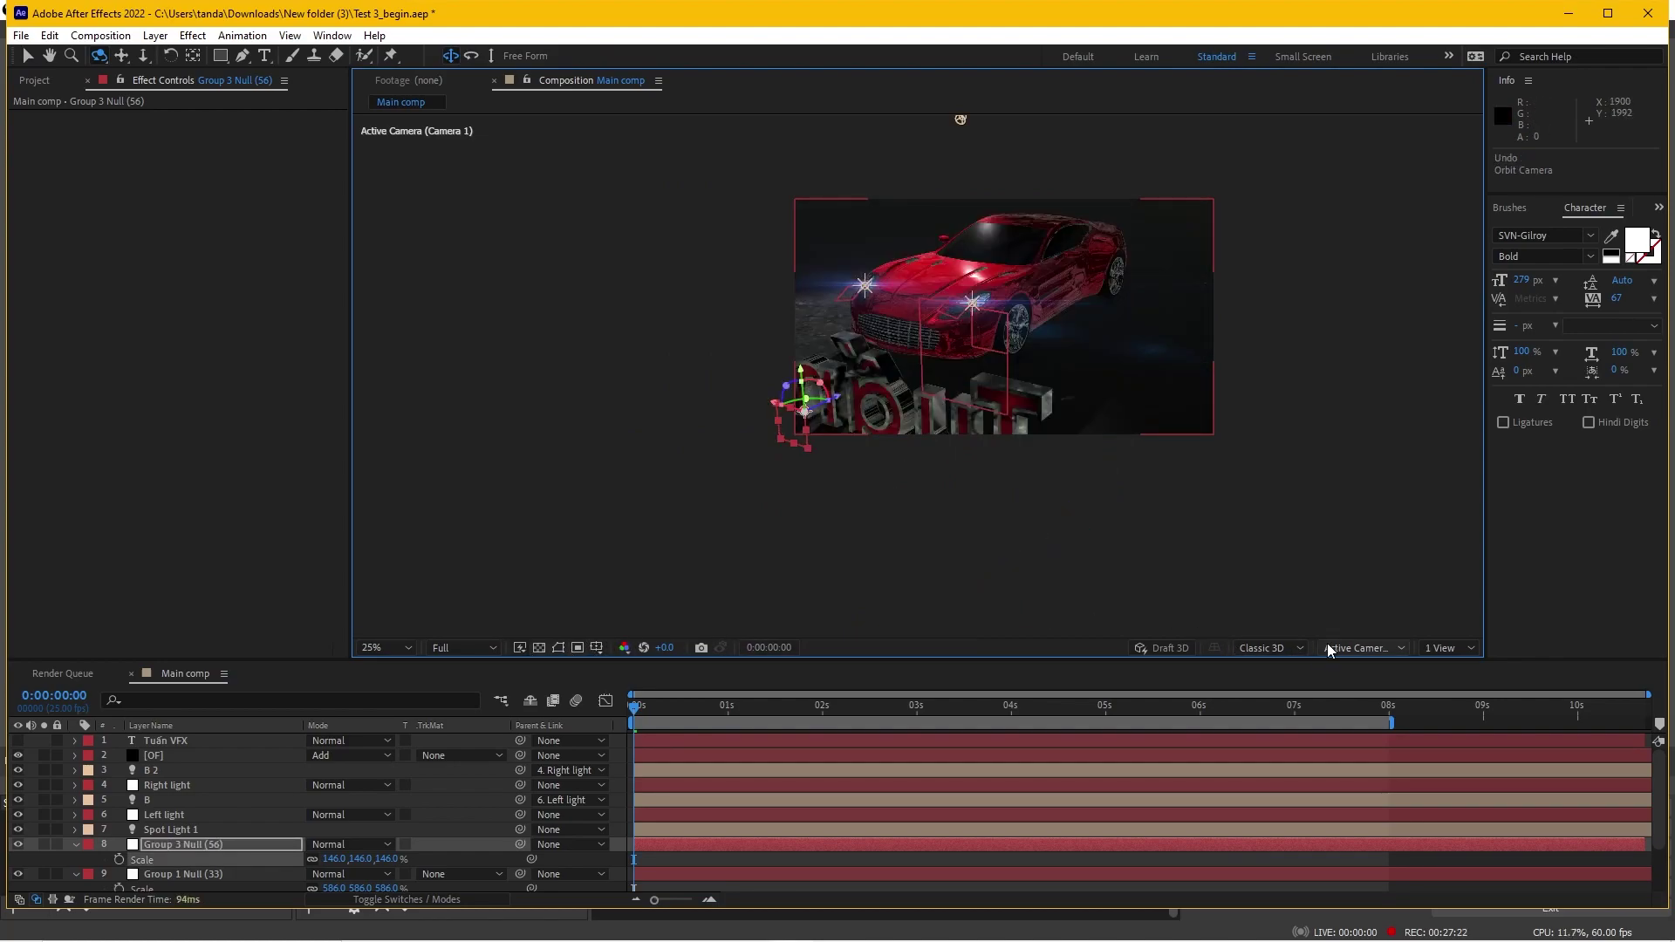
# Switch the viewer to 2 Views and pan Custom View 1 to centre the Tuấn VFX text
pyautogui.click(1448, 647)
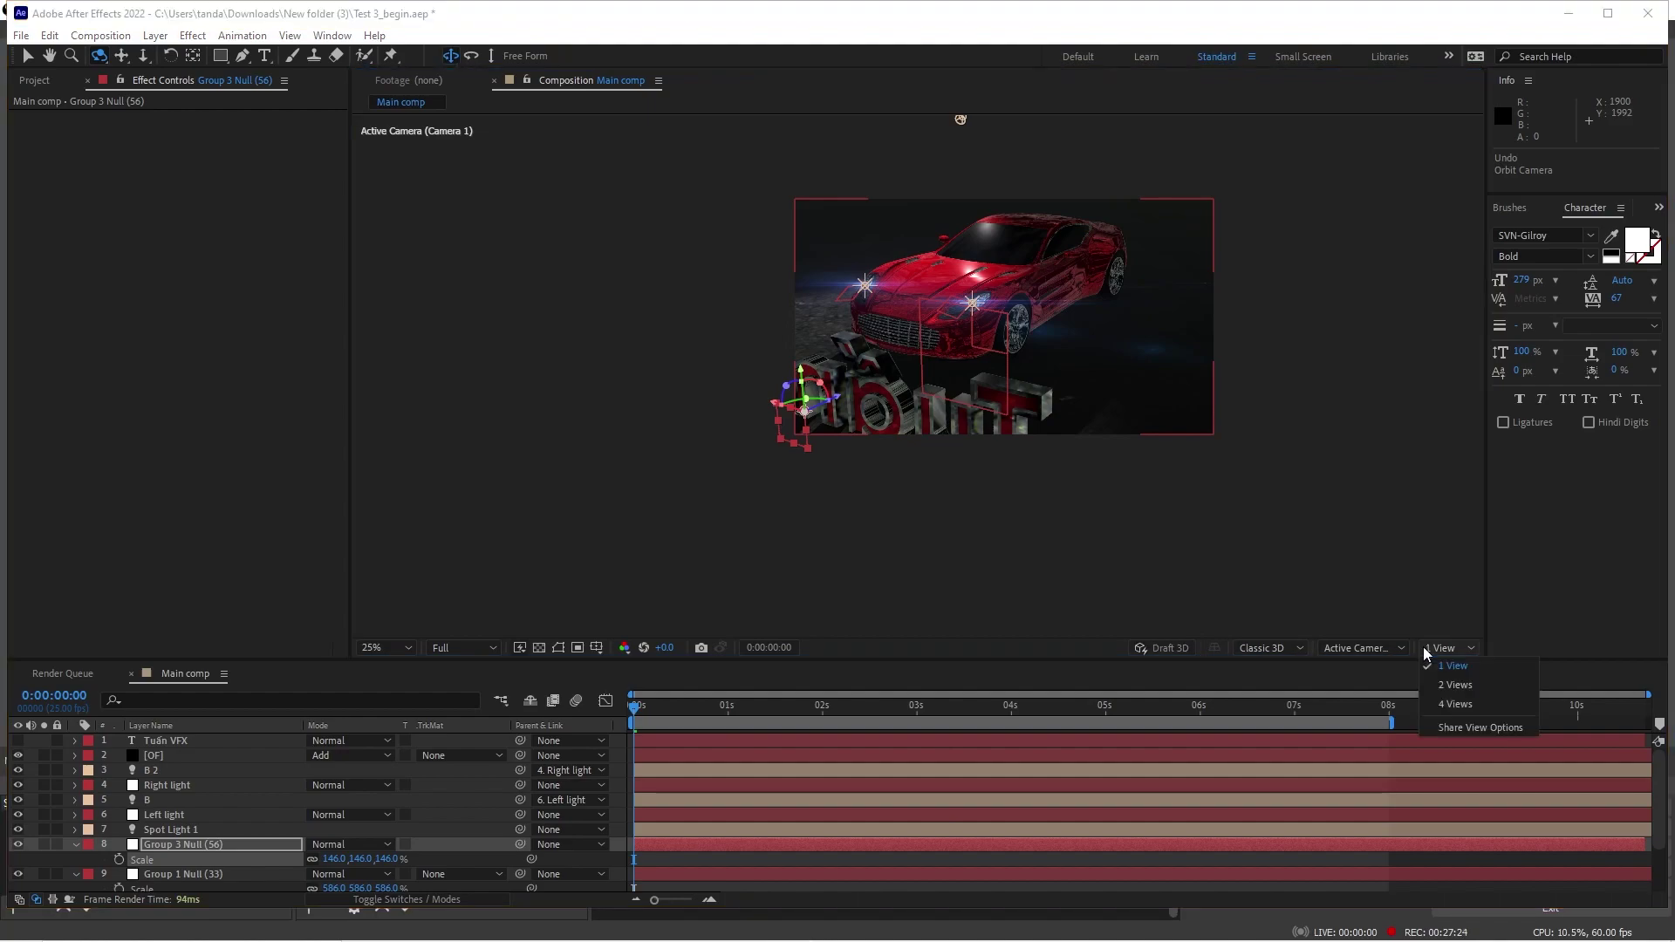
pyautogui.click(1444, 676)
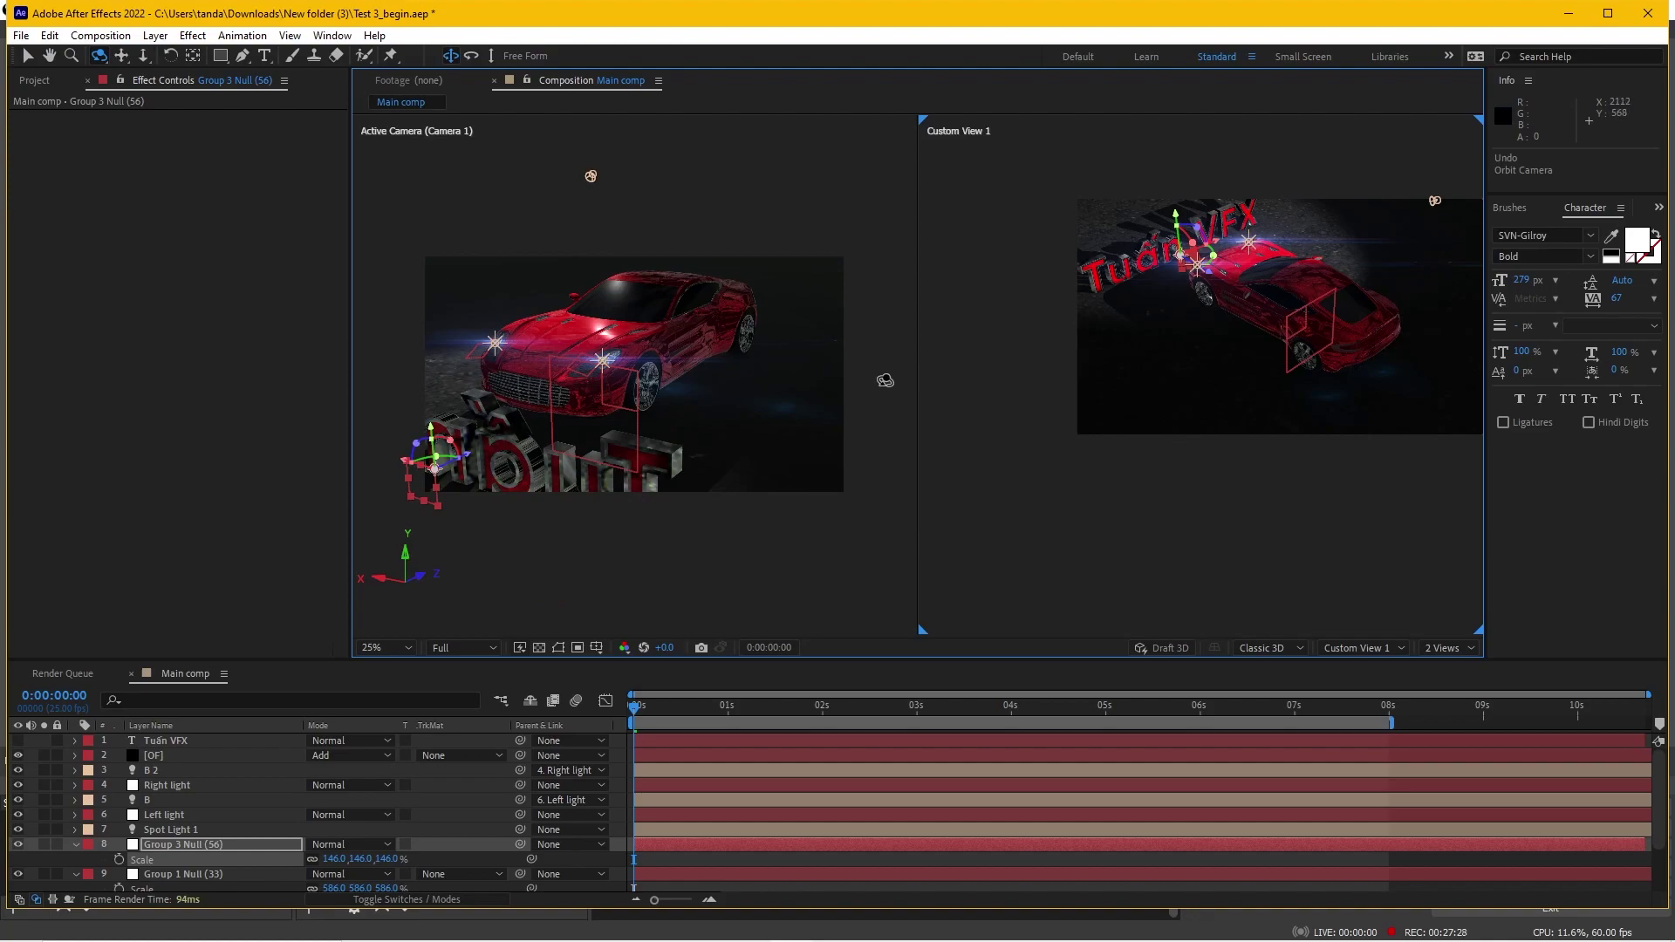
pyautogui.press('h')
pyautogui.moveTo(1277, 341); pyautogui.dragTo(1220, 367)
pyautogui.scroll(2, 1043, 330)
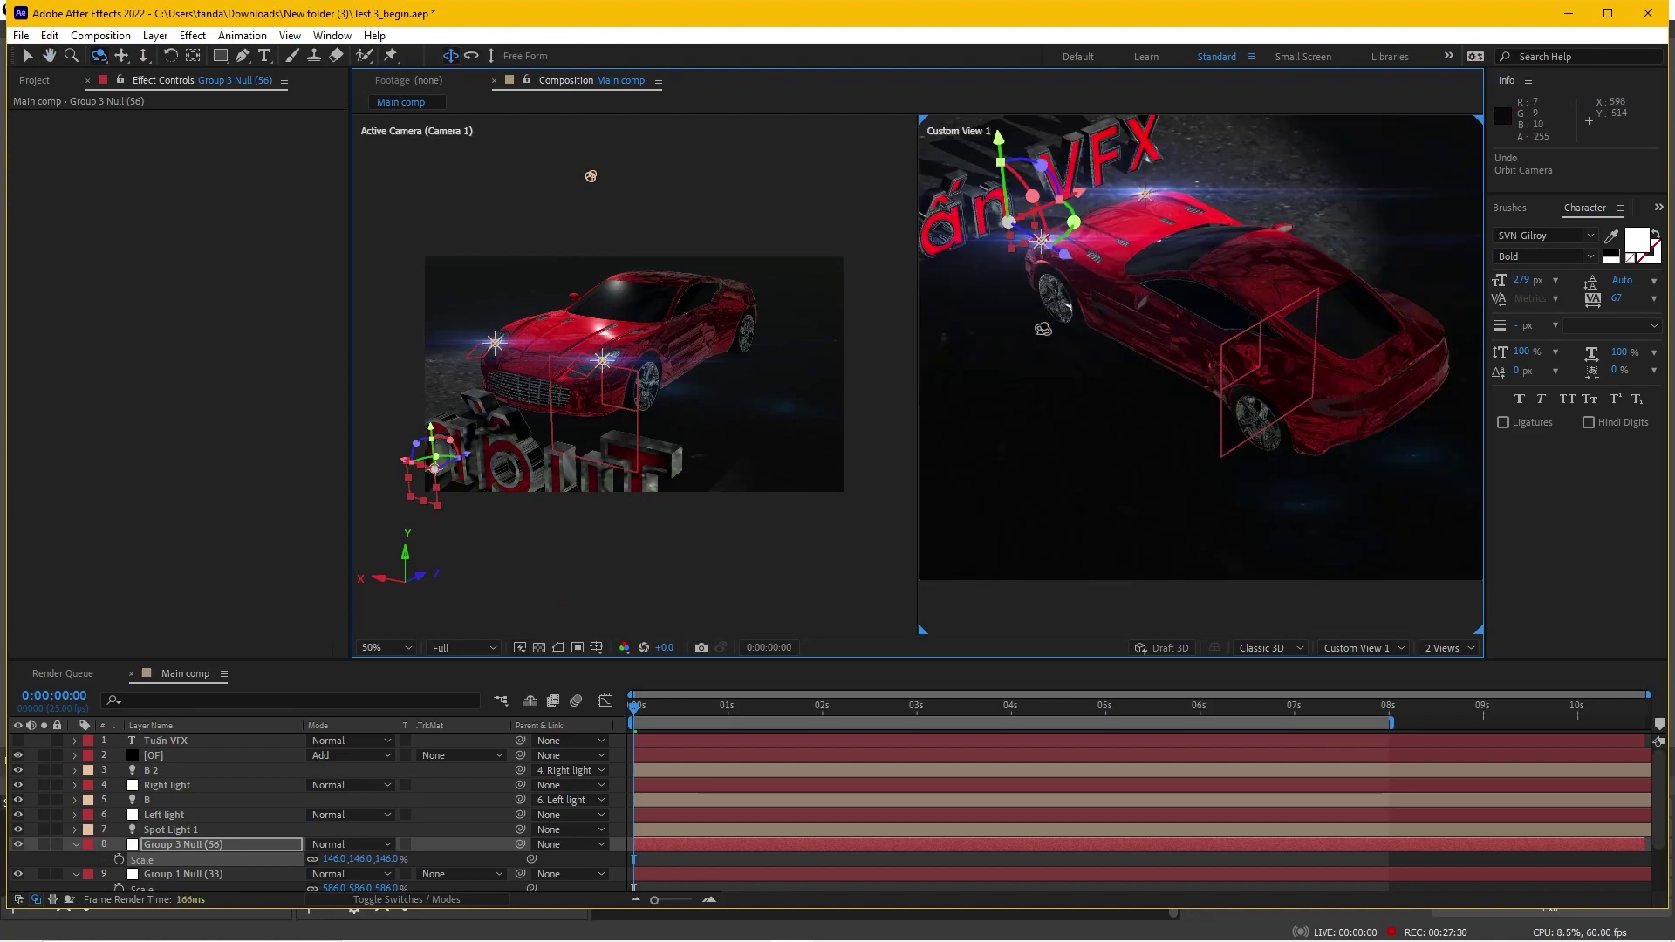
pyautogui.press('c')
pyautogui.press('c')
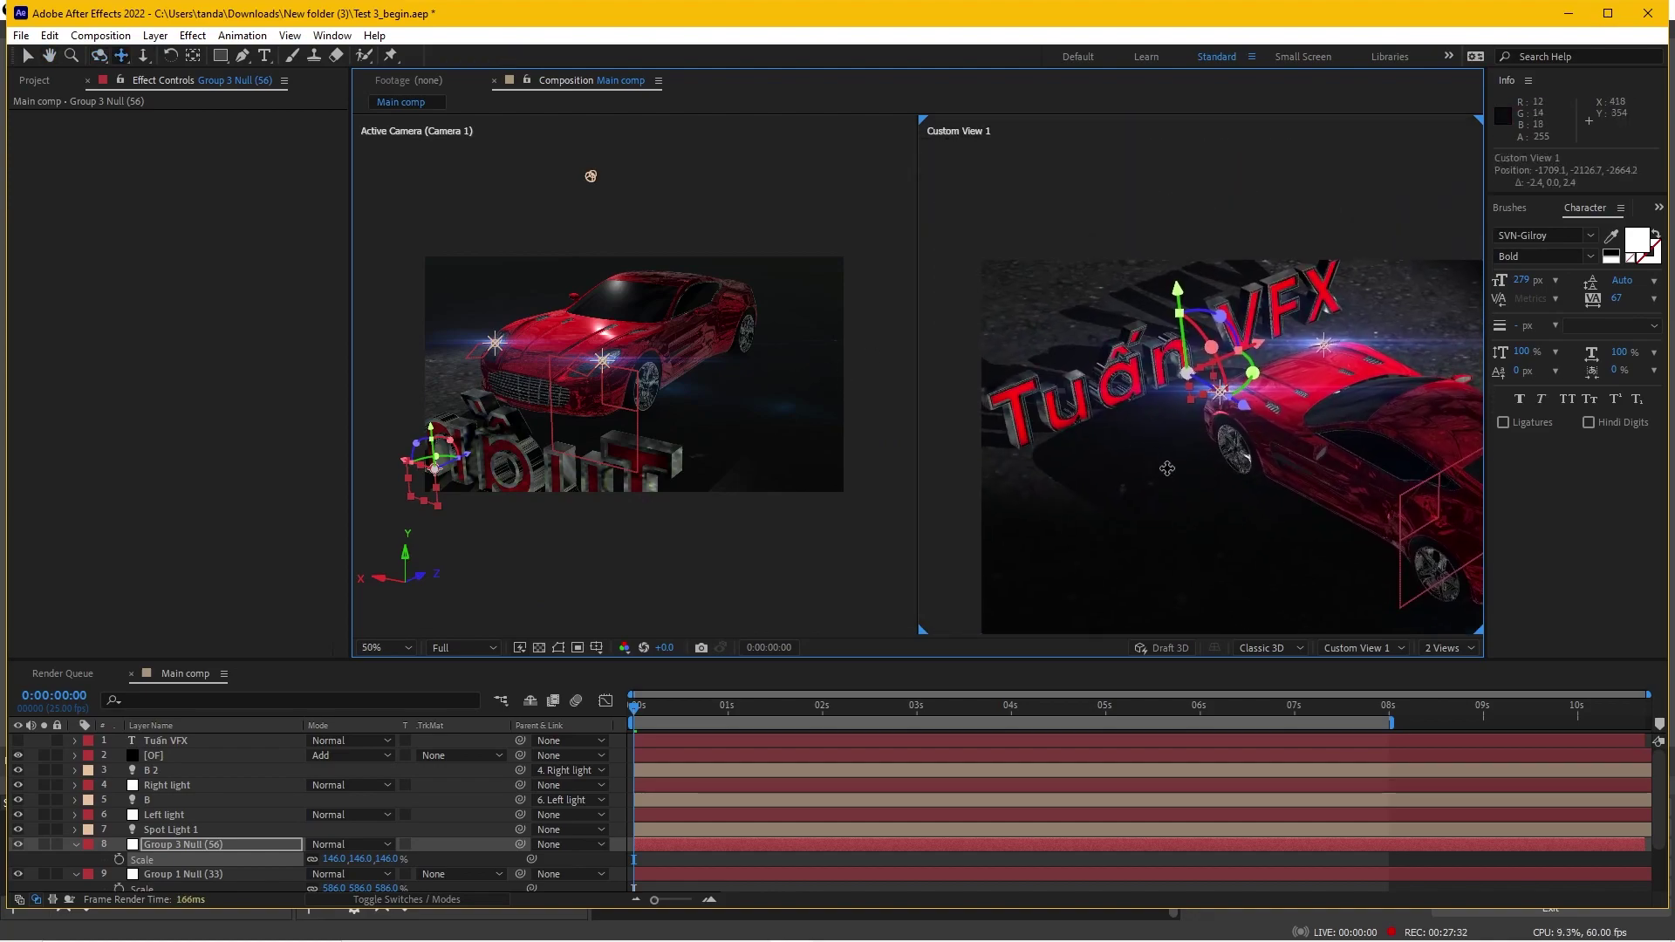
pyautogui.moveTo(1161, 463)
pyautogui.mouseDown()
pyautogui.moveTo(1237, 561)
pyautogui.moveTo(1223, 521)
pyautogui.mouseUp()
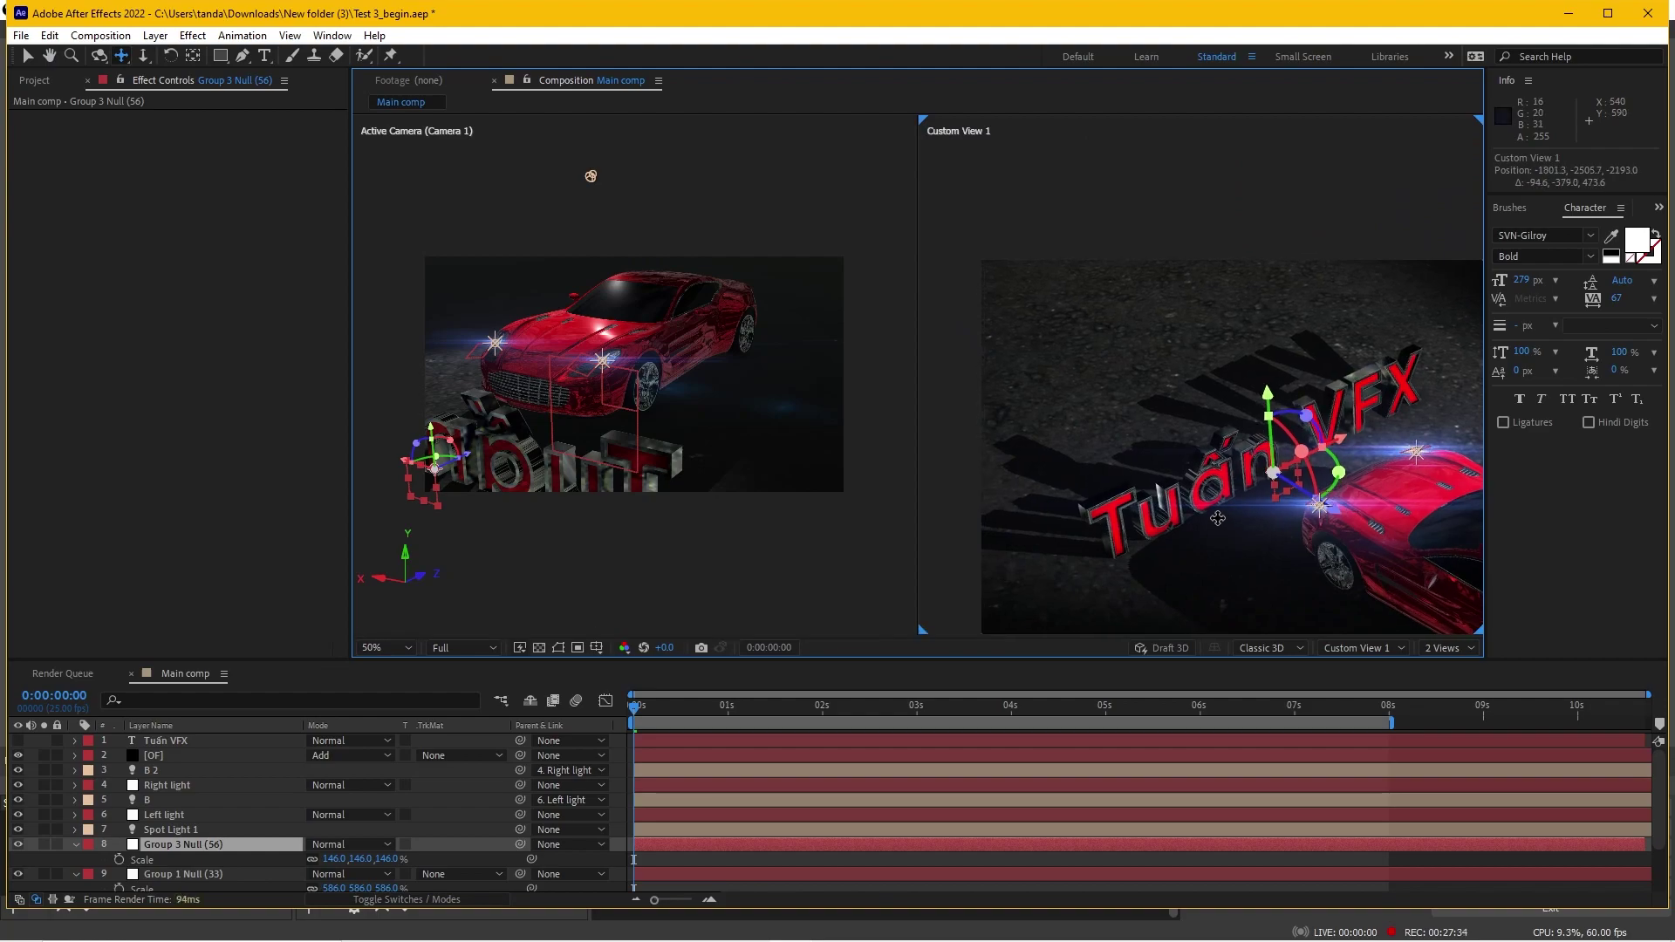
# Orbit and track Custom View 1 to frame the 3D text, then start rotating Group 3 Null on Y
pyautogui.press('c')
pyautogui.press('c')
pyautogui.moveTo(1161, 437)
pyautogui.mouseDown()
pyautogui.moveTo(1296, 484)
pyautogui.moveTo(1301, 137)
pyautogui.moveTo(1327, 180)
pyautogui.mouseUp()
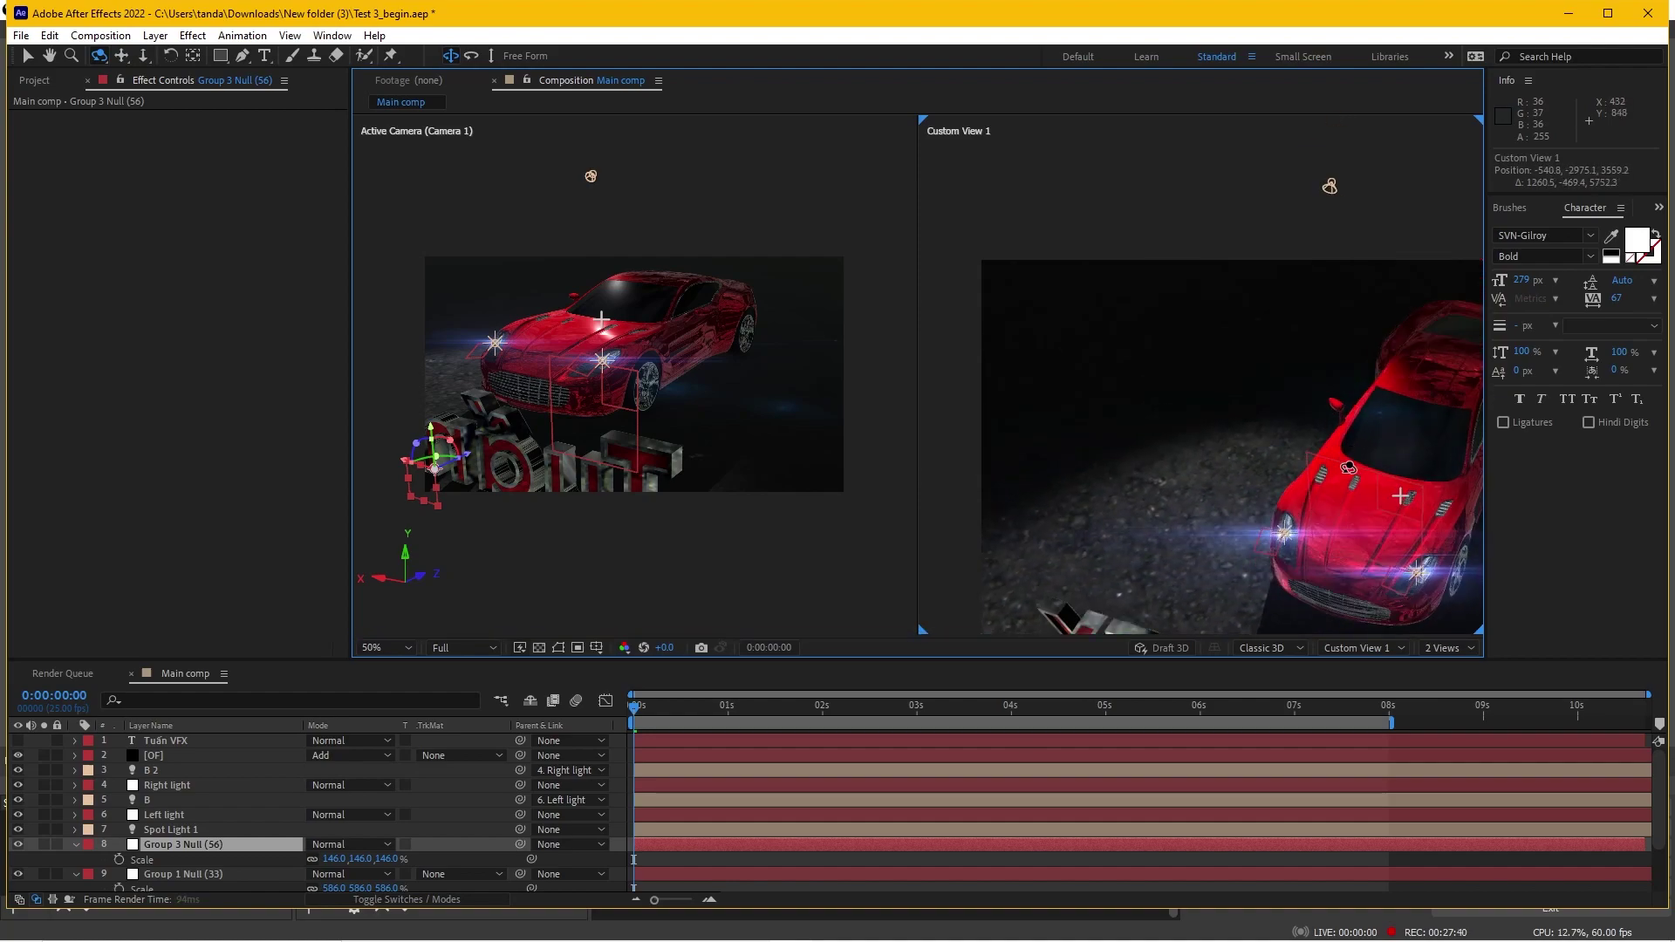
pyautogui.press('c')
pyautogui.moveTo(1313, 360); pyautogui.dragTo(1268, 268)
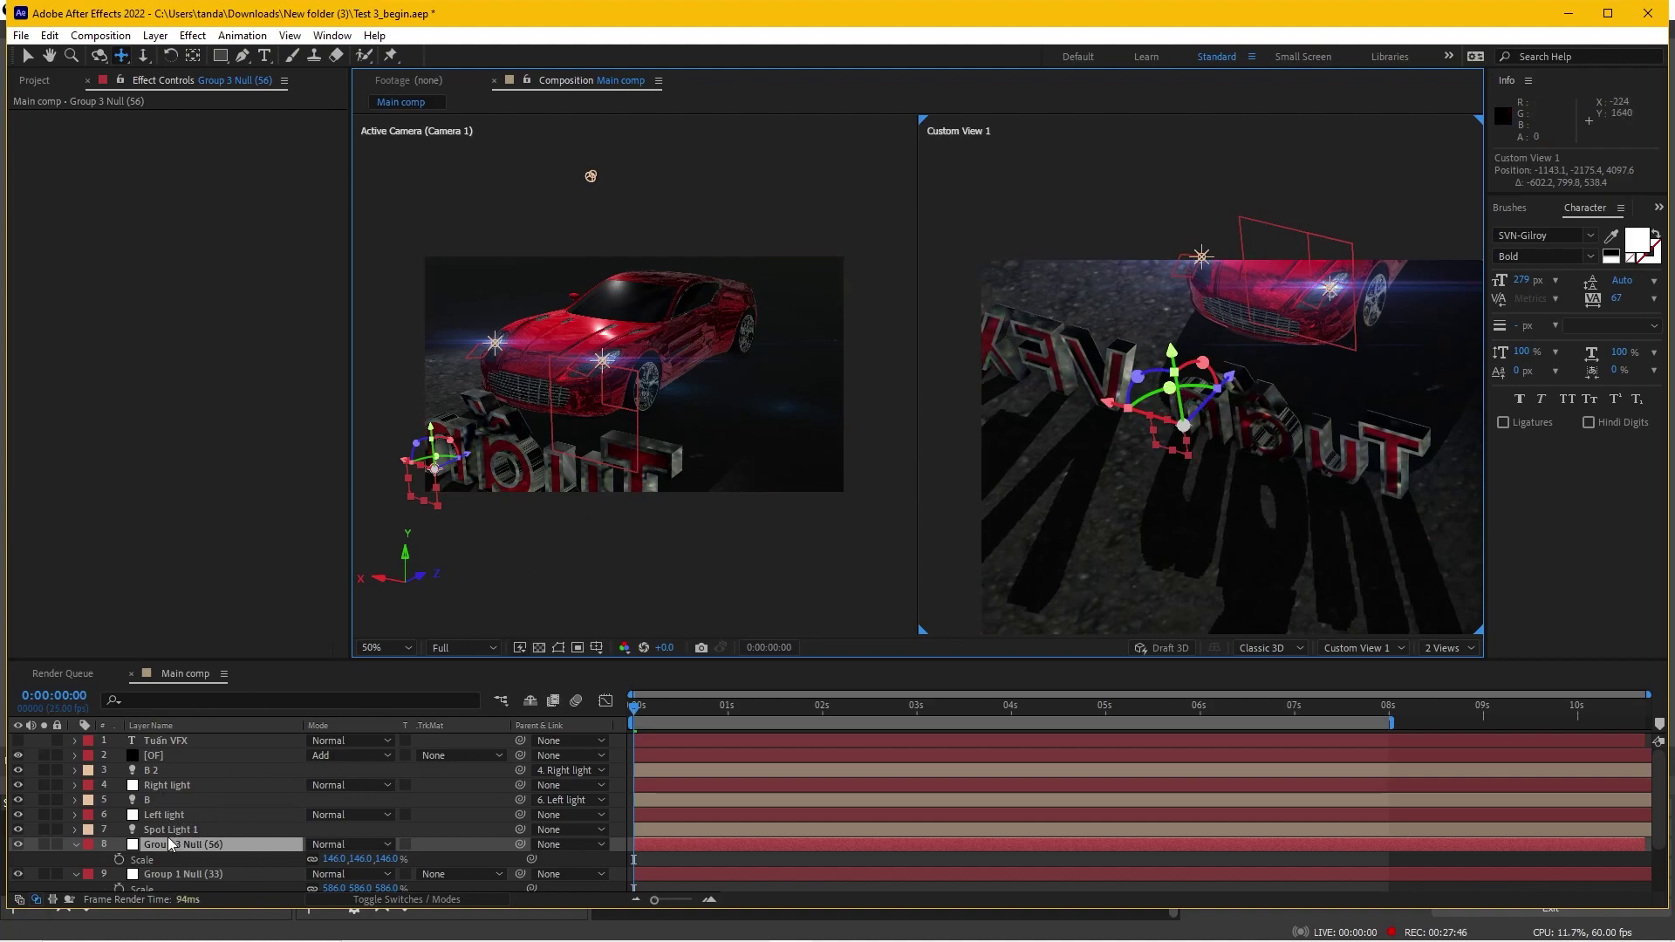
pyautogui.press('v')
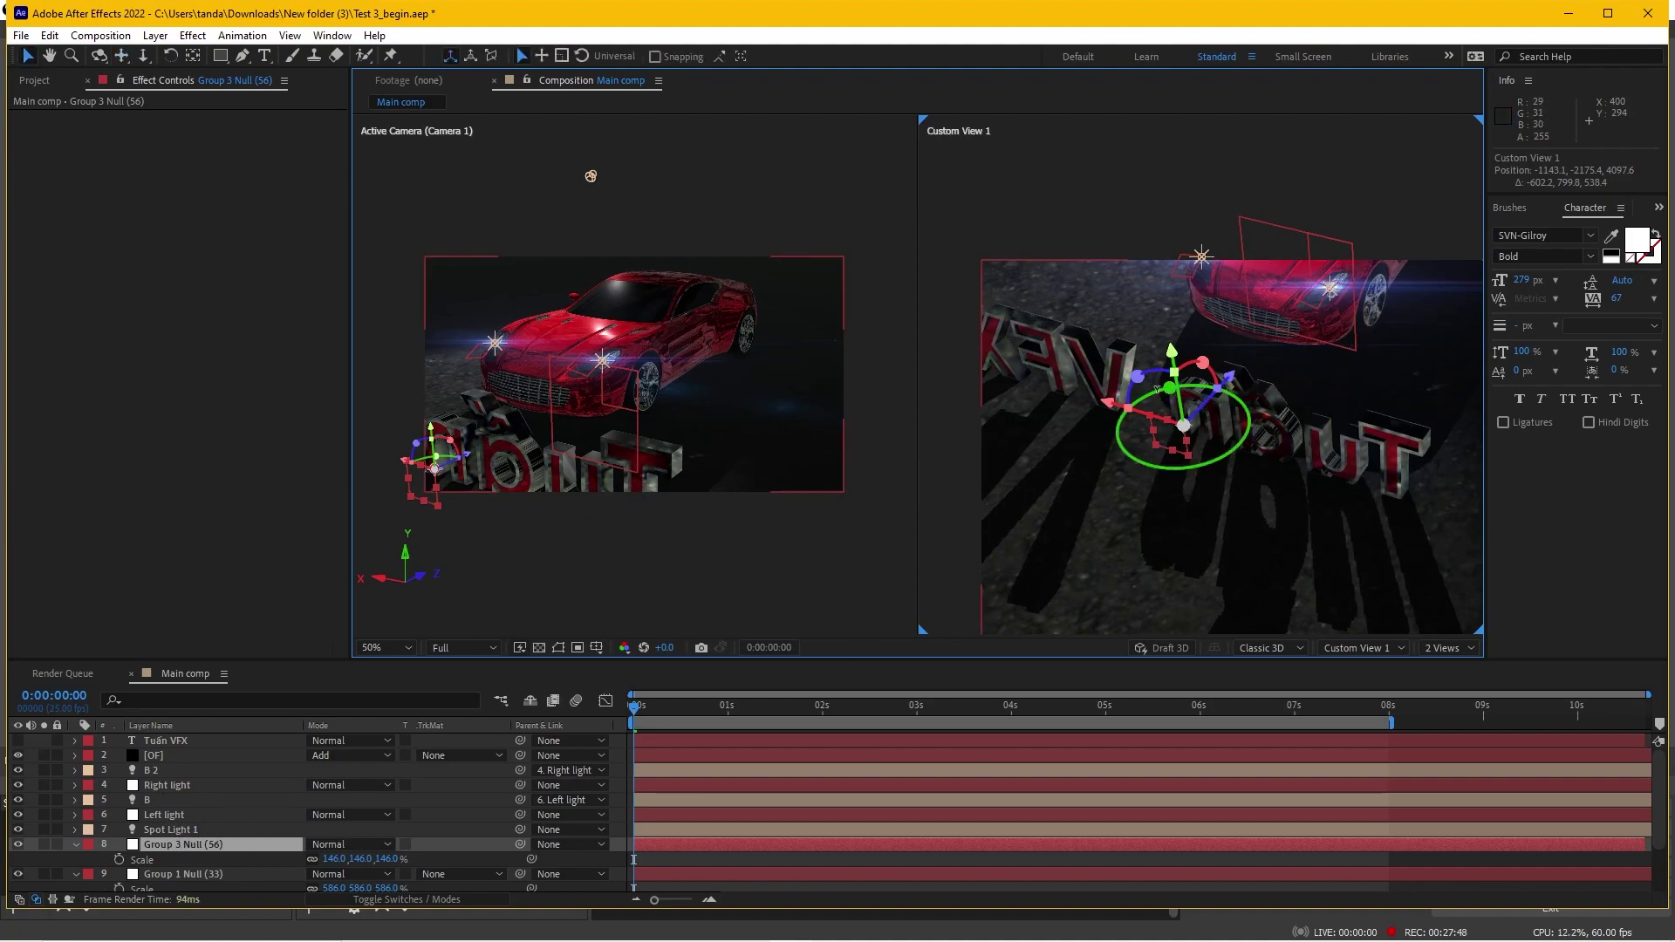
pyautogui.moveTo(1156, 389)
pyautogui.mouseDown()
pyautogui.moveTo(1438, 476)
pyautogui.moveTo(1580, 778)
pyautogui.mouseUp()
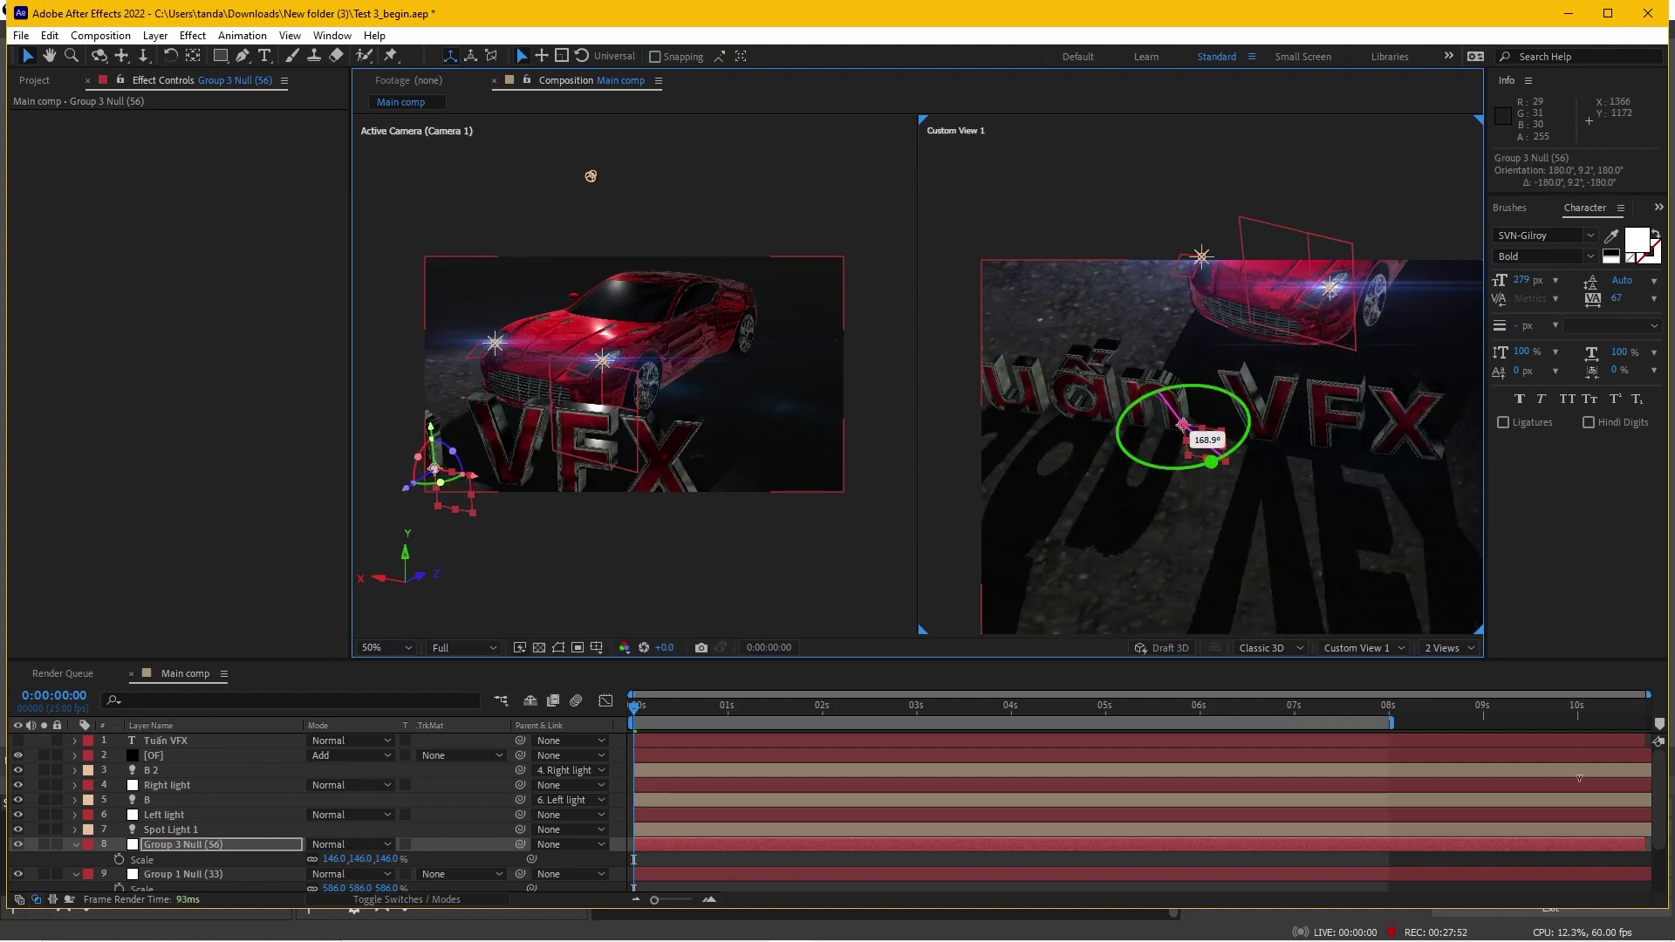
# Turn the text further on Y and move Group 3 Null to 964.5, 504.8, 1551.8
pyautogui.moveTo(1580, 778); pyautogui.dragTo(1380, 503)
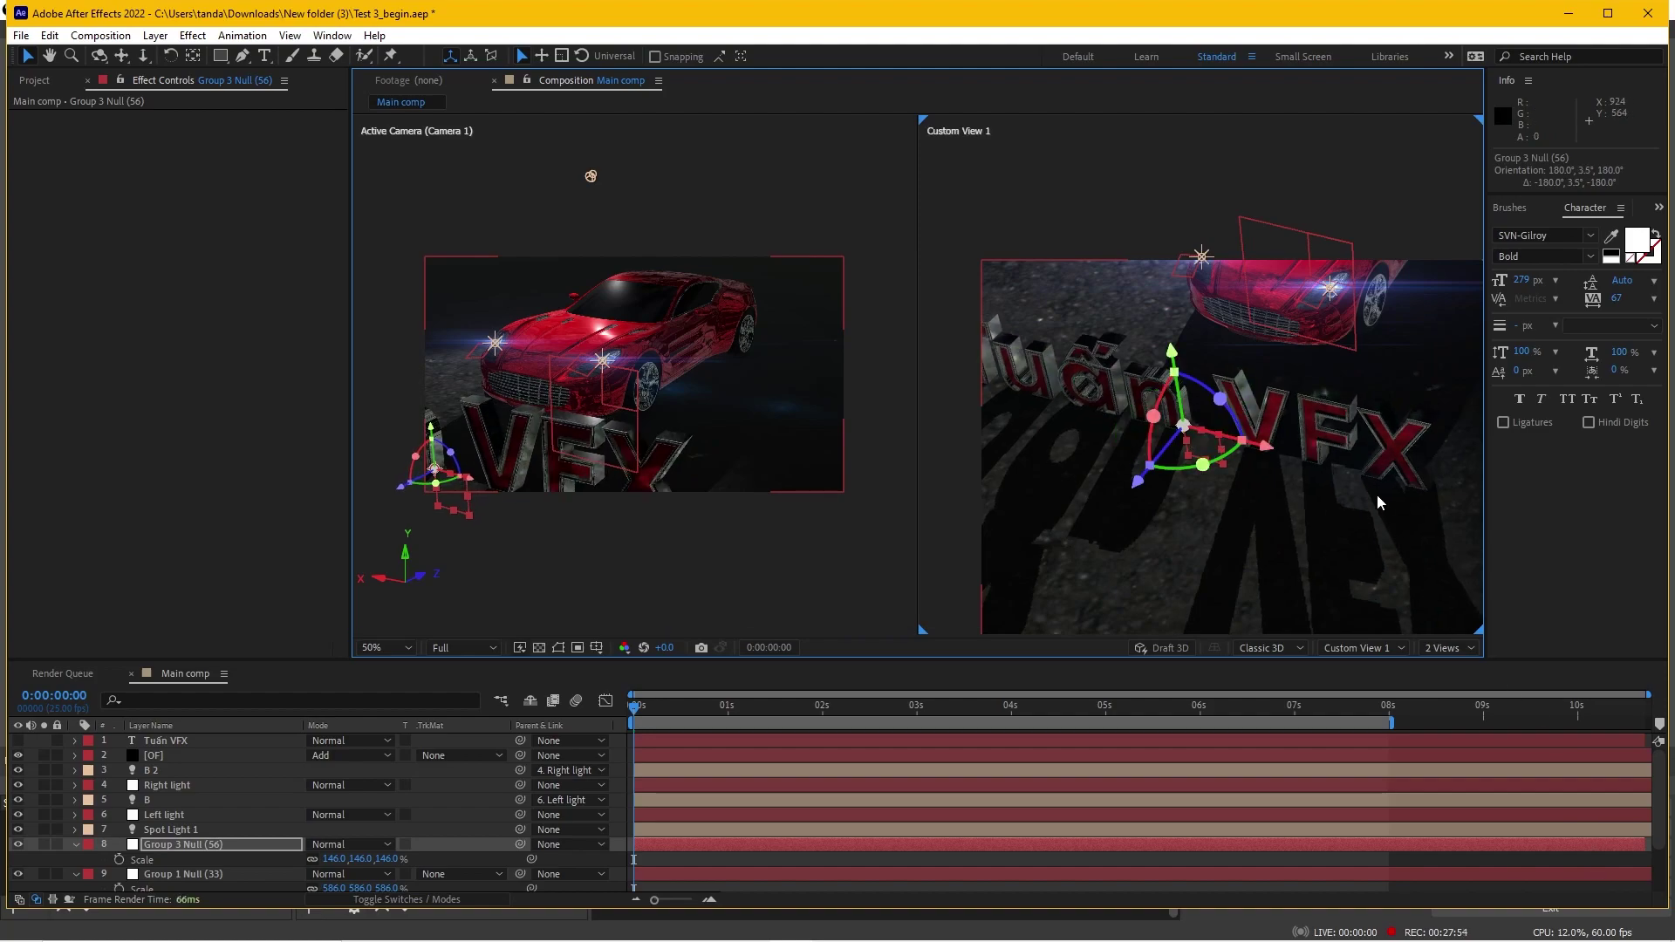
pyautogui.moveTo(1202, 465)
pyautogui.mouseDown()
pyautogui.moveTo(1220, 331)
pyautogui.moveTo(1280, 401)
pyautogui.mouseUp()
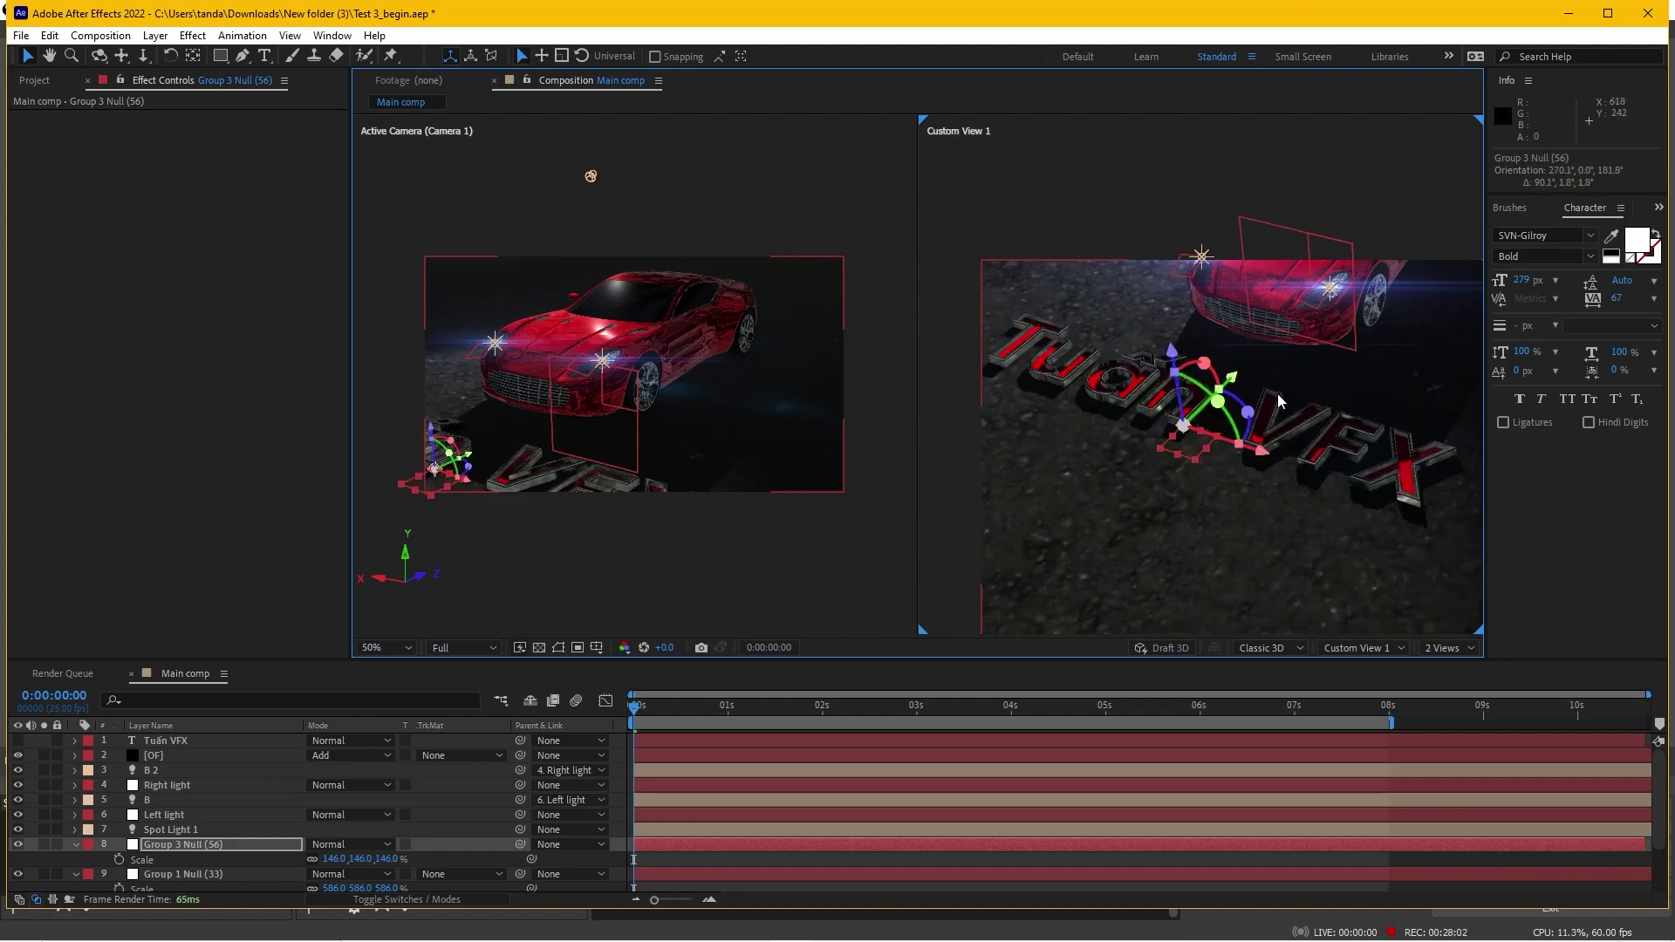
pyautogui.scroll(1, 1280, 401)
pyautogui.scroll(1, 1231, 356)
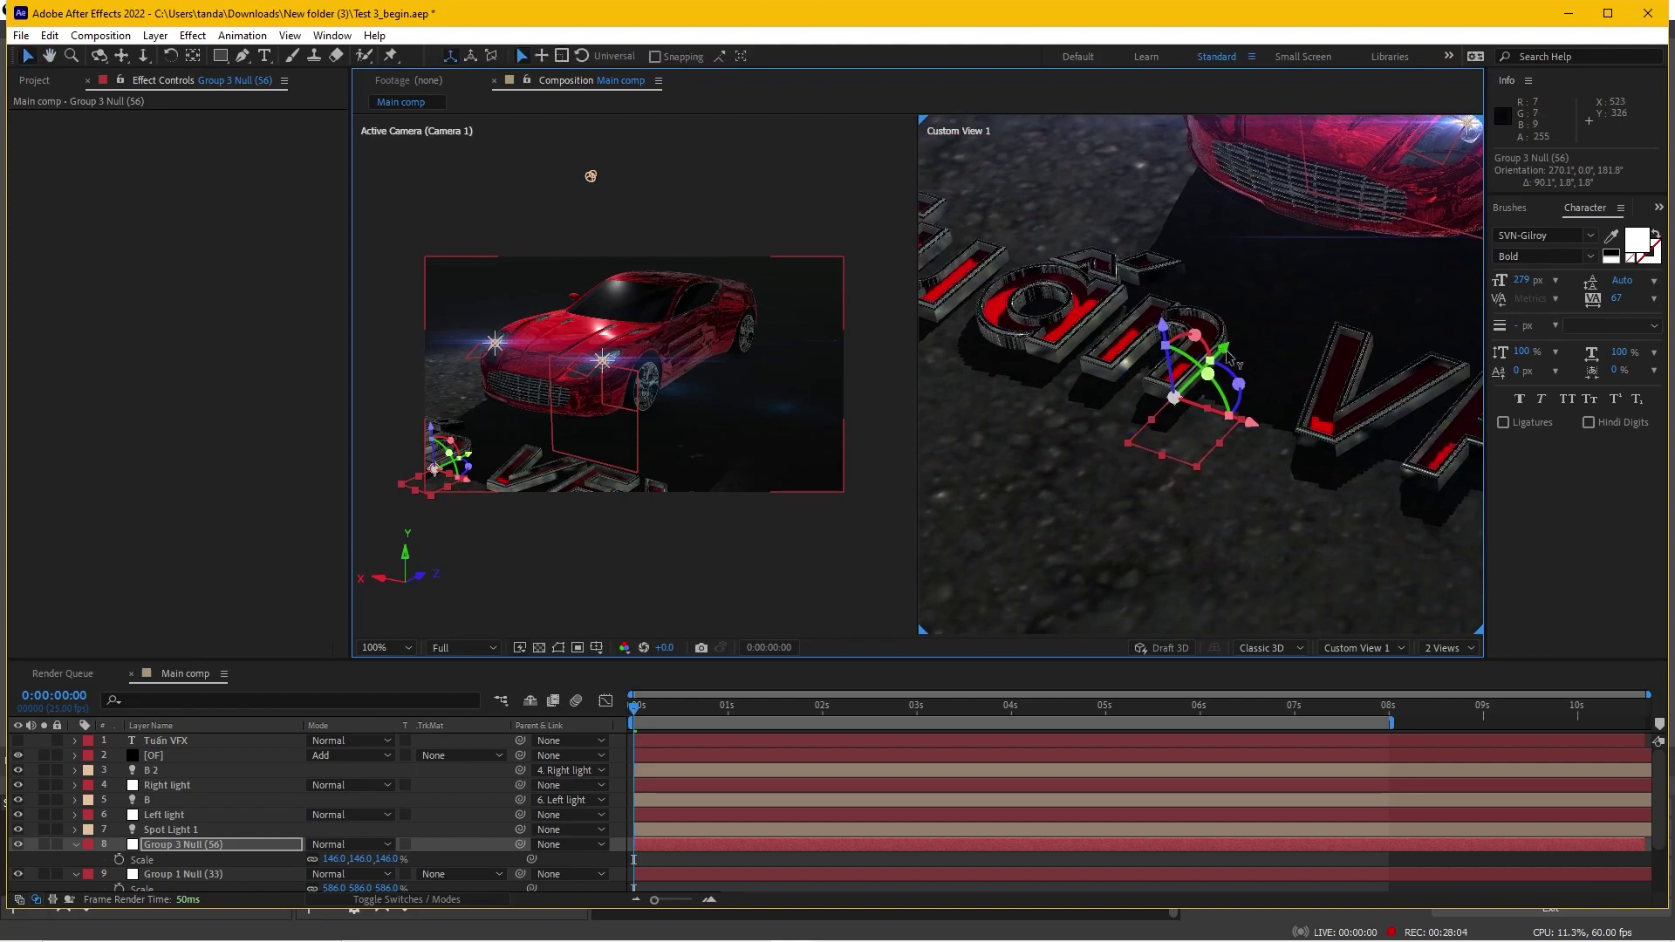
pyautogui.moveTo(1240, 384); pyautogui.dragTo(1190, 415)
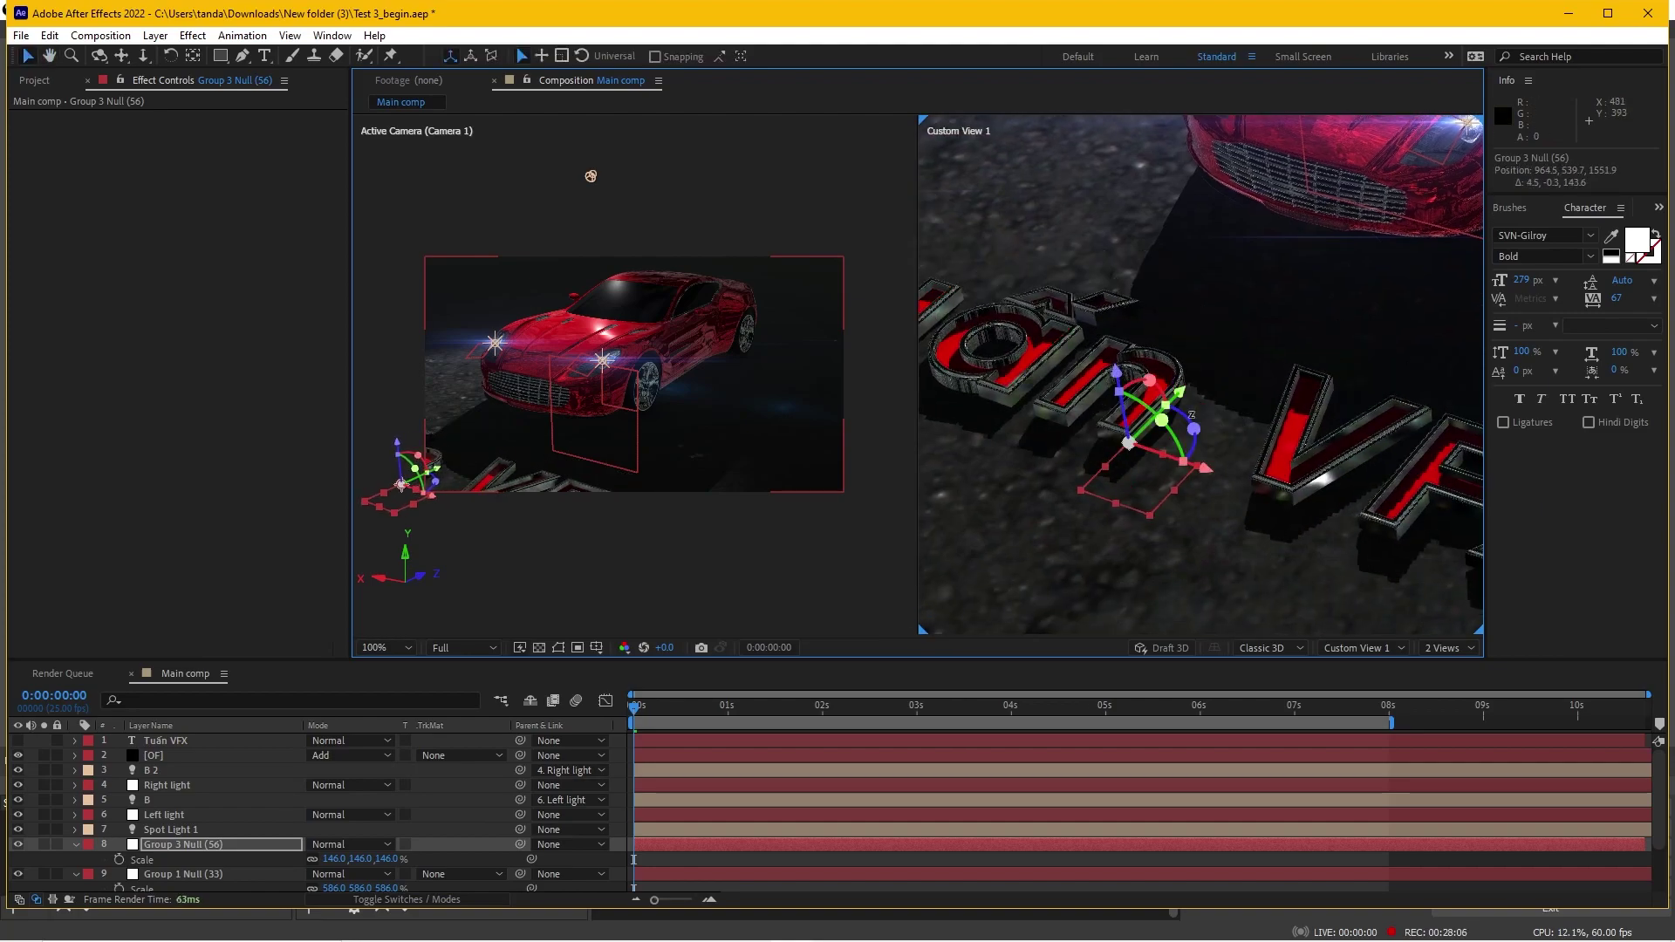
pyautogui.moveTo(1117, 375); pyautogui.dragTo(1117, 354)
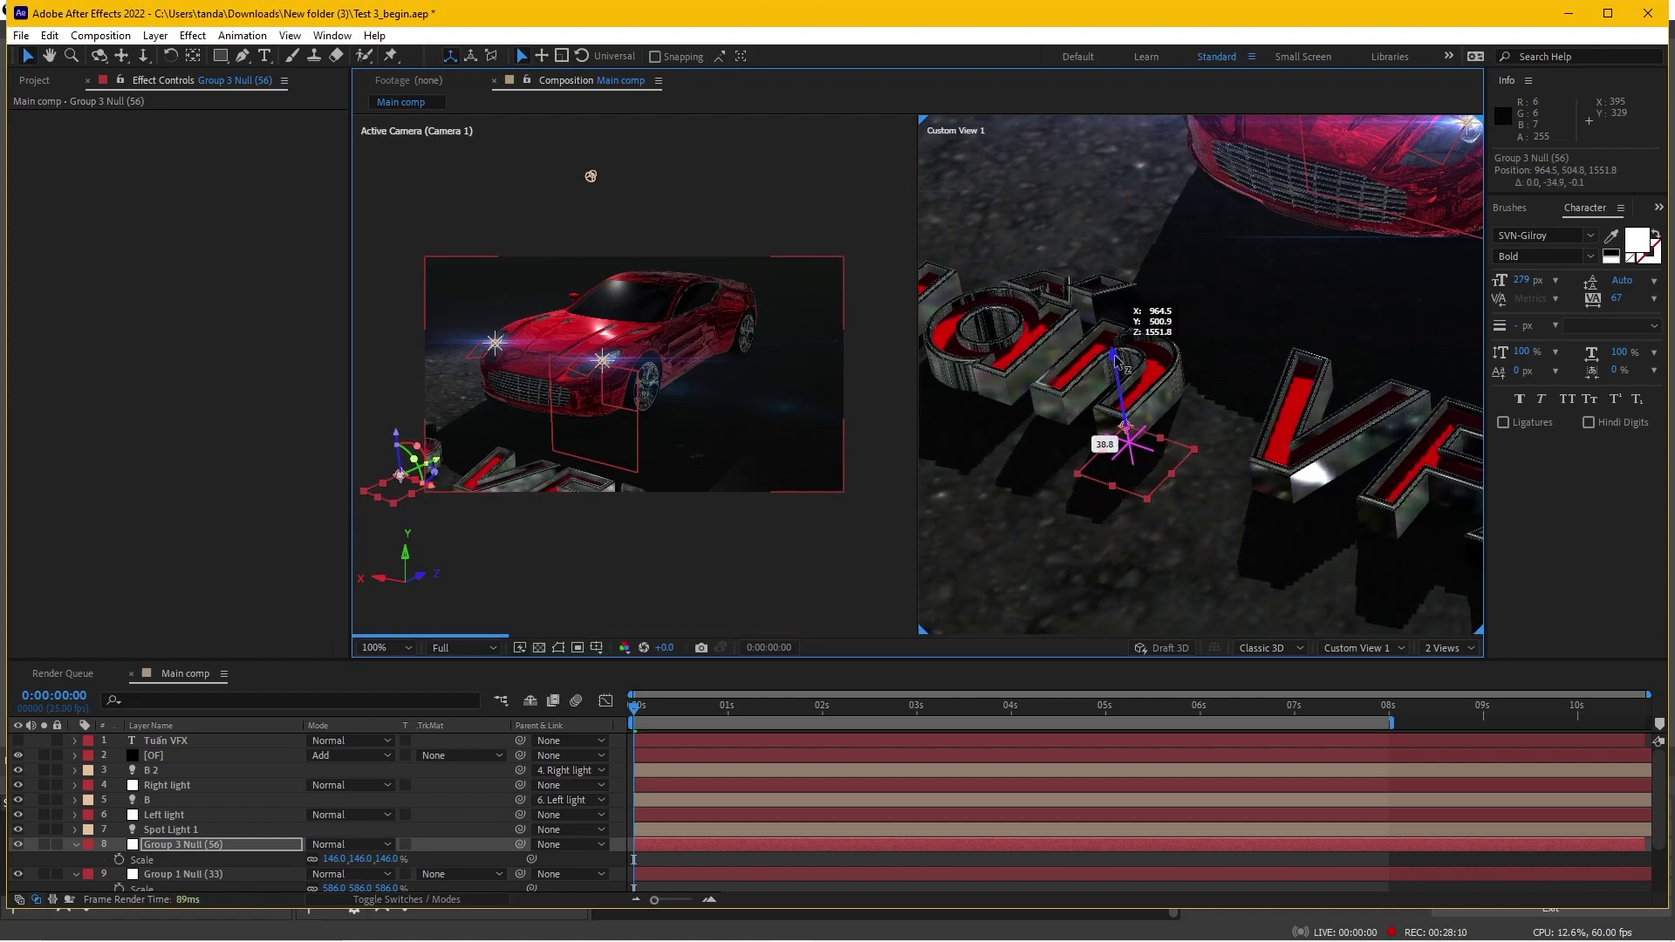
pyautogui.scroll(-2, 1355, 468)
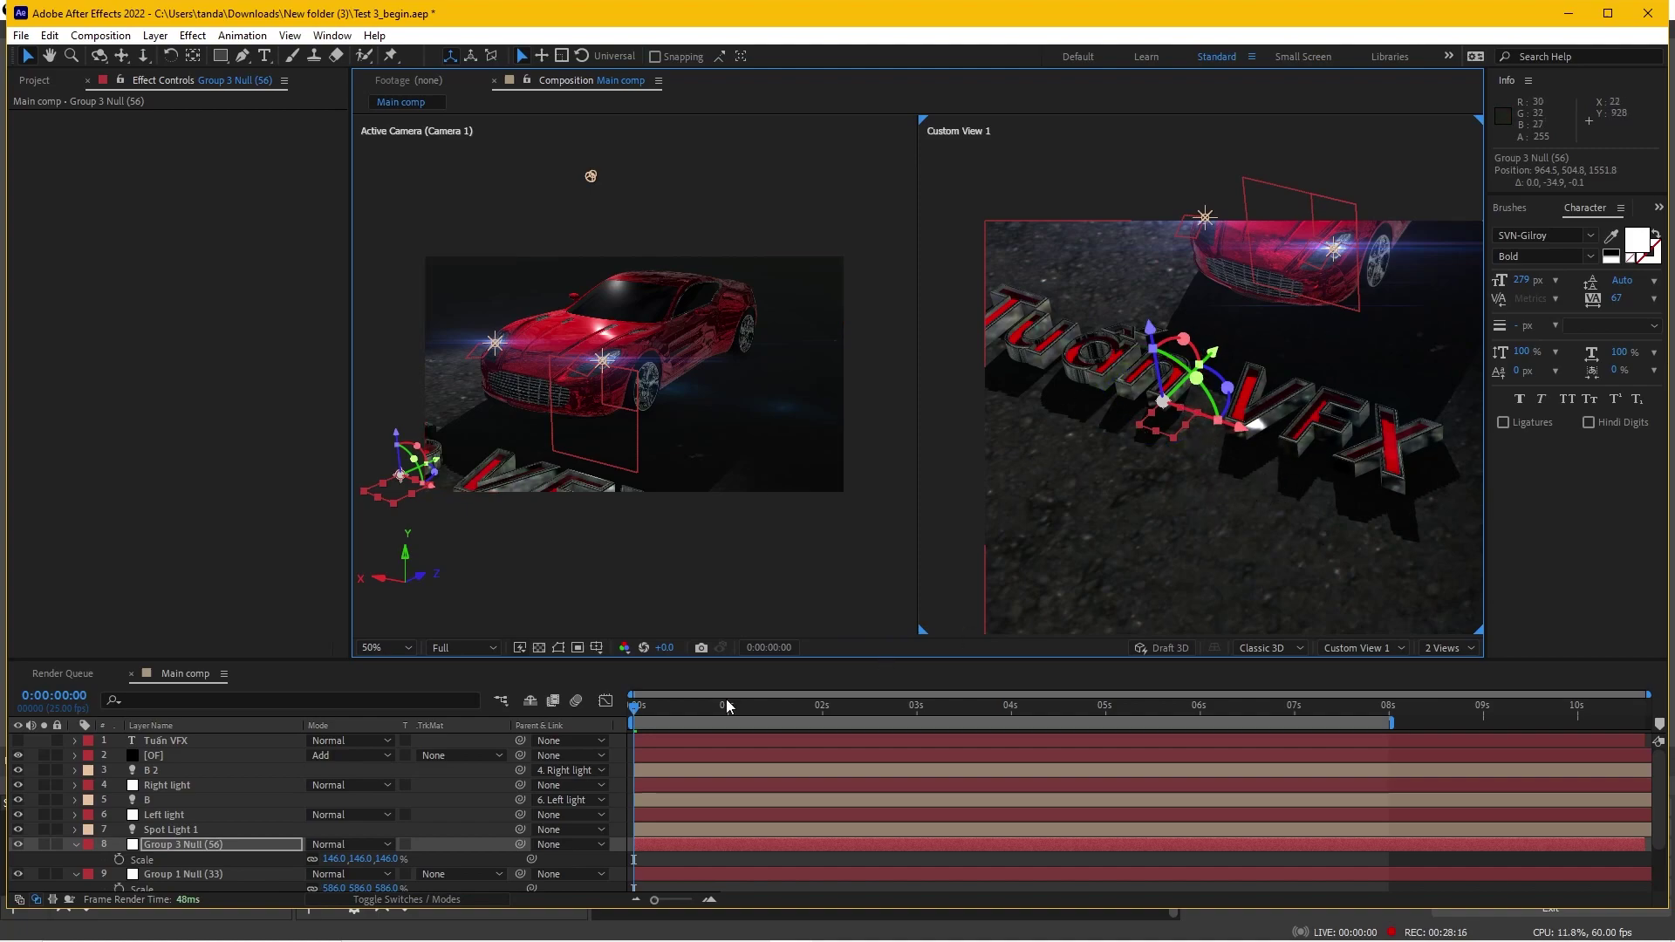
# Return the viewer to 1 View showing the Active Camera, framing the car and text
pyautogui.click(1448, 647)
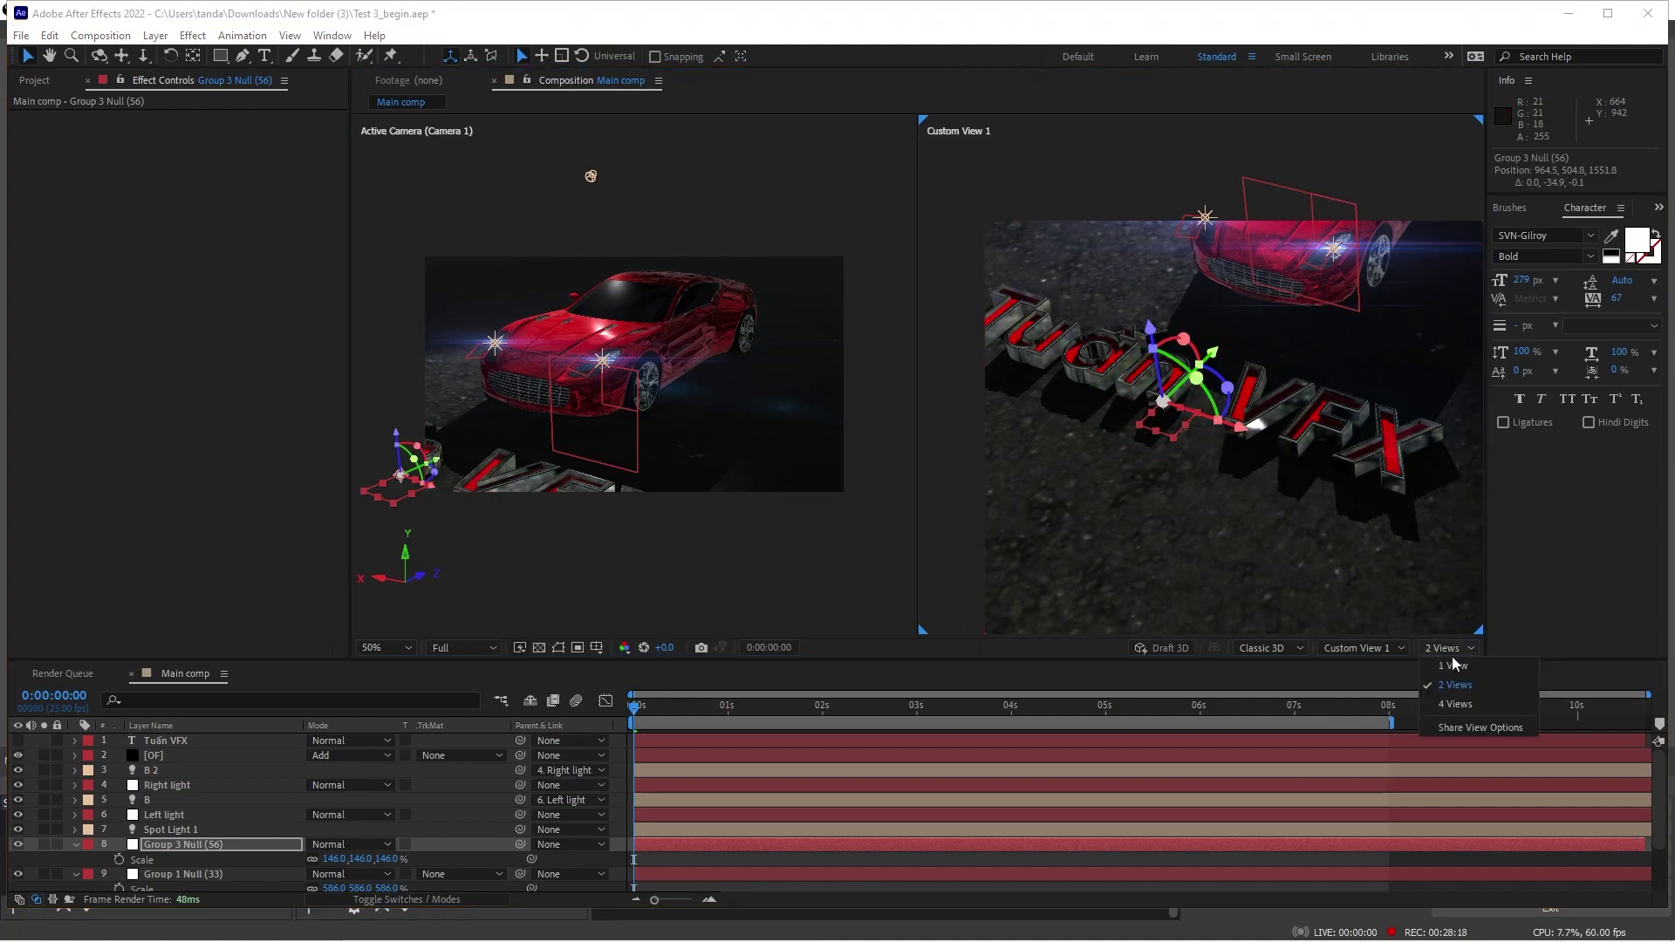
pyautogui.click(1449, 681)
pyautogui.press('F12')
pyautogui.moveTo(1025, 298); pyautogui.dragTo(927, 226)
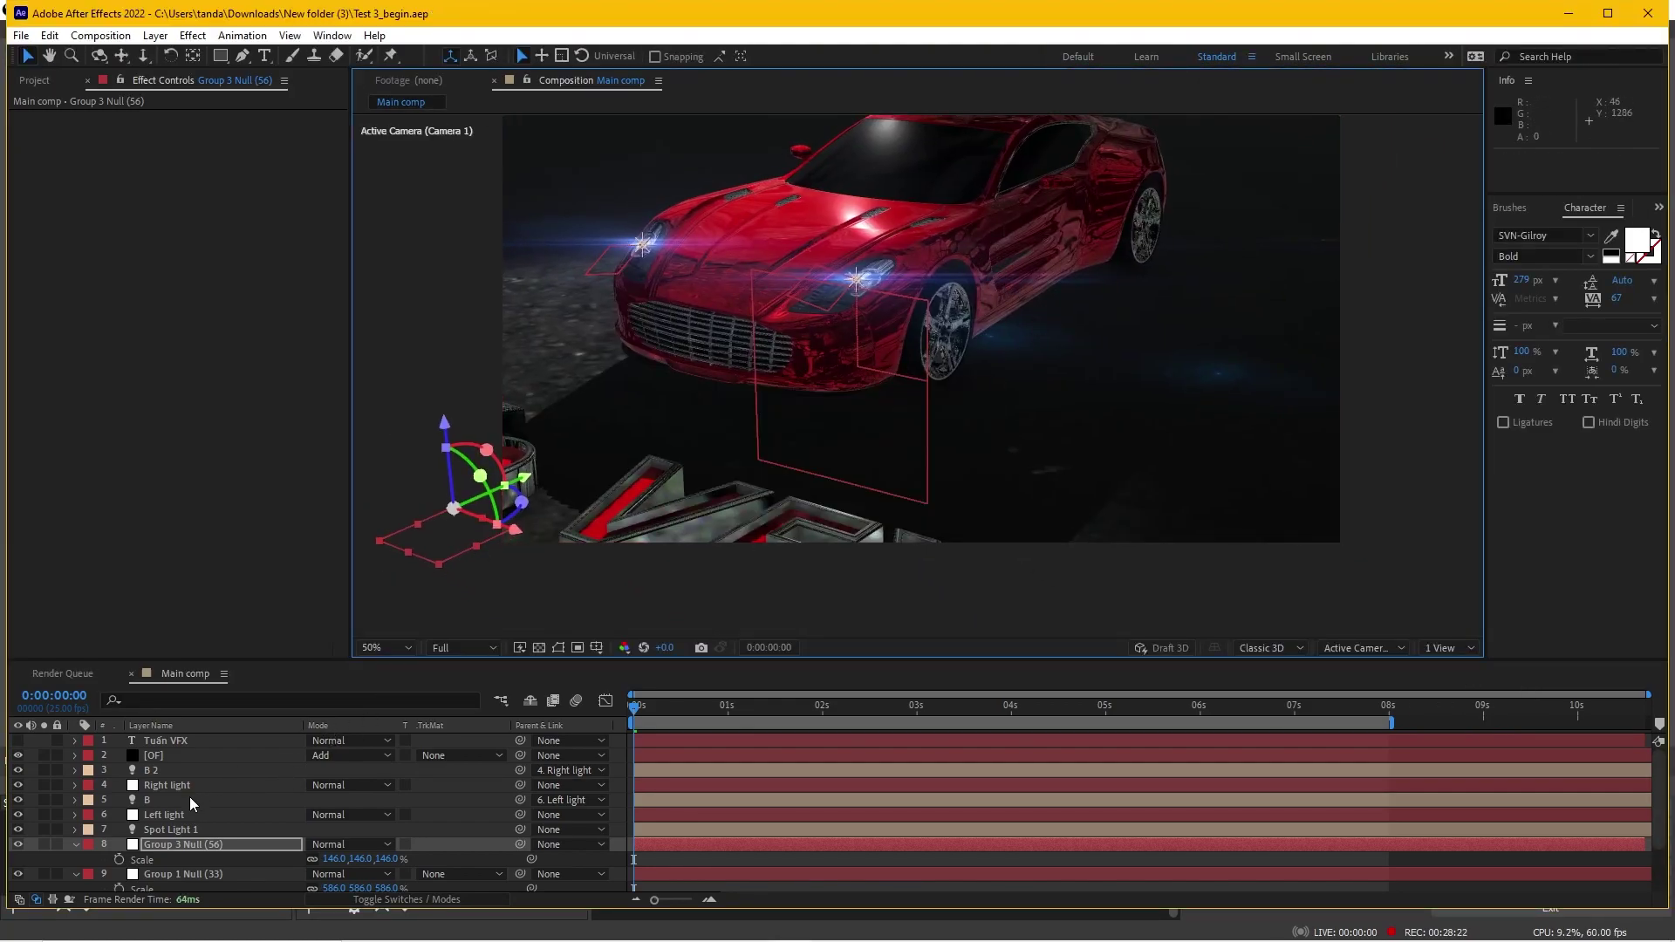
pyautogui.scroll(-3, 187, 807)
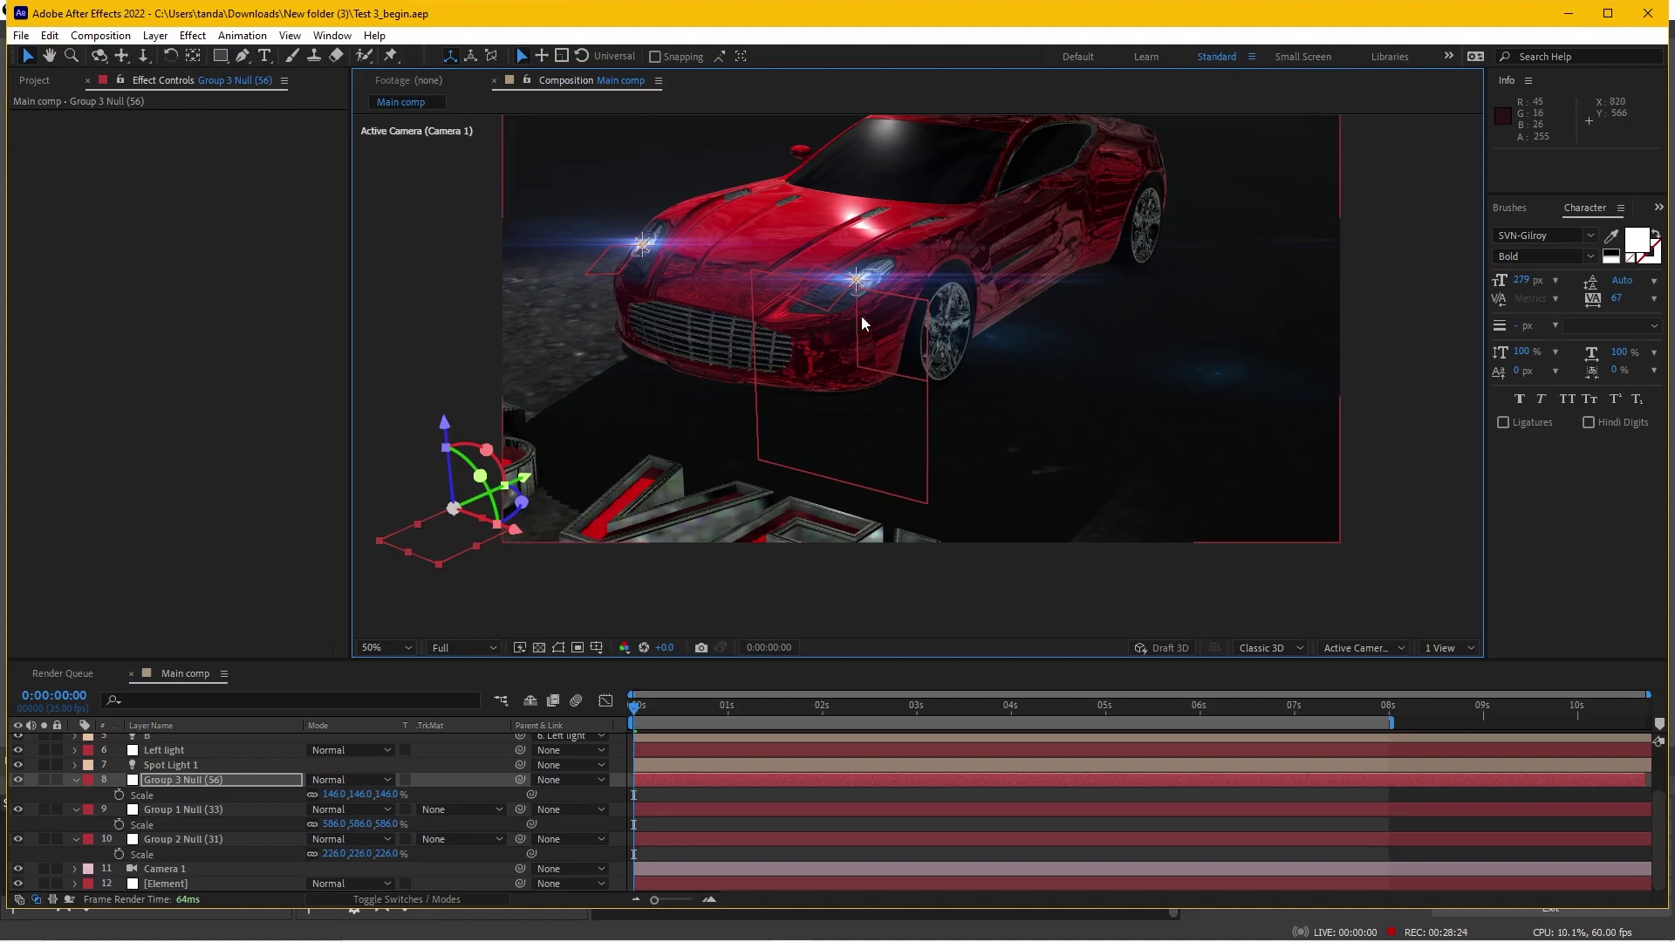
pyautogui.moveTo(785, 363); pyautogui.dragTo(862, 402)
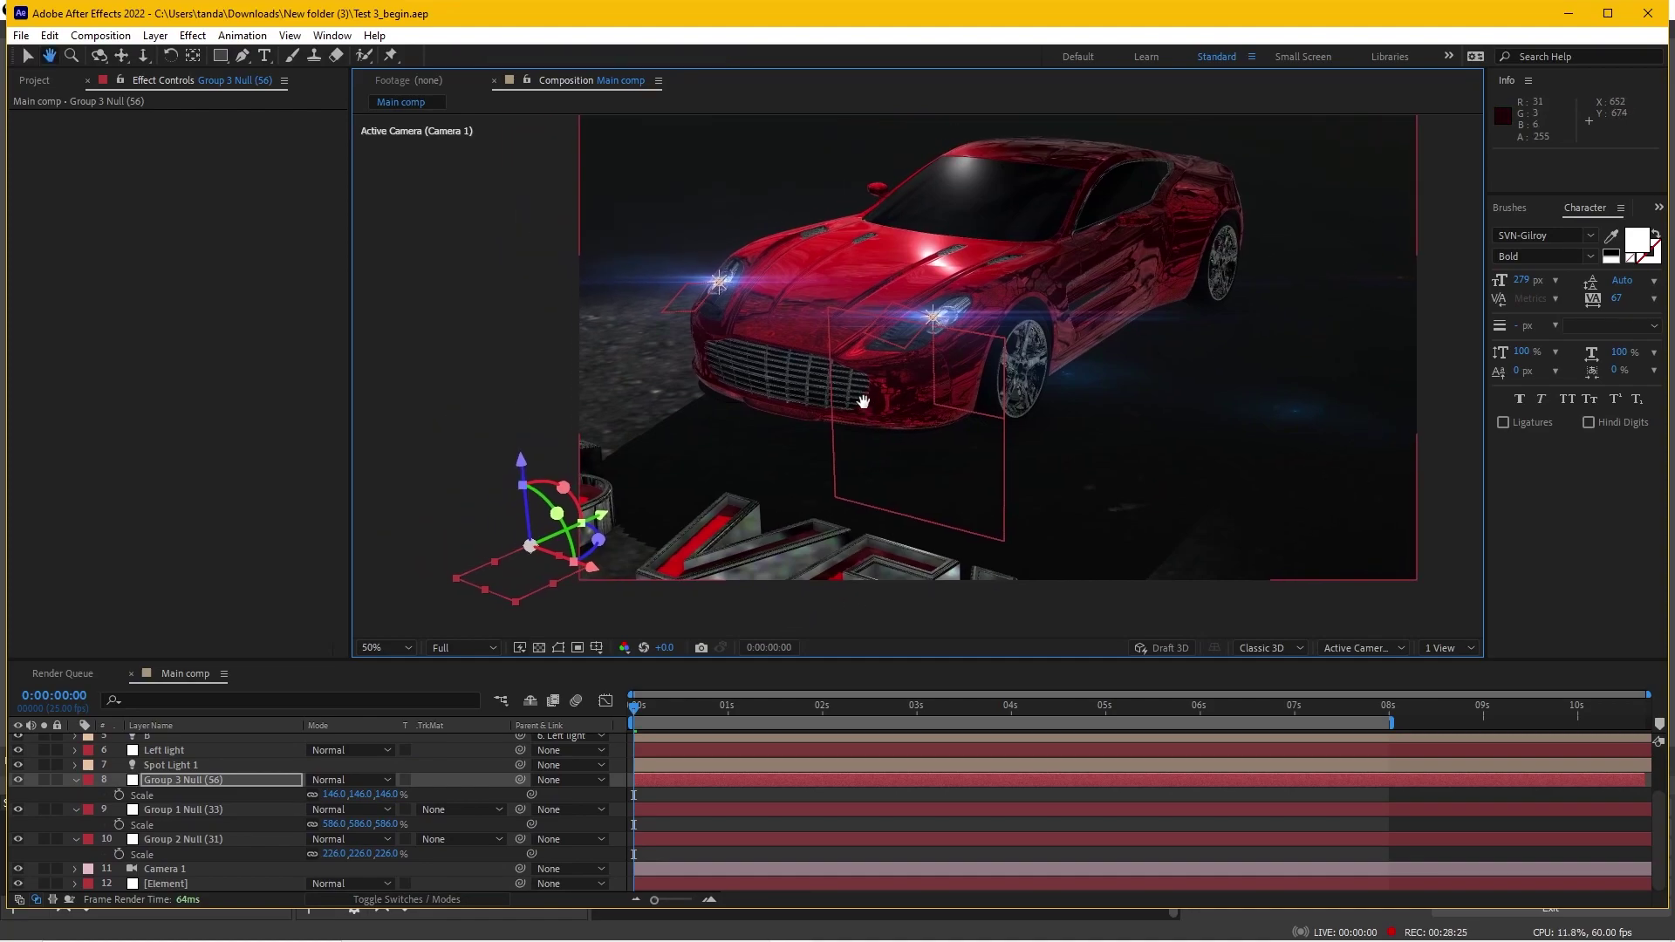
# Nudge the comp view slightly and select the [Element] layer to show its effect settings
pyautogui.press('v')
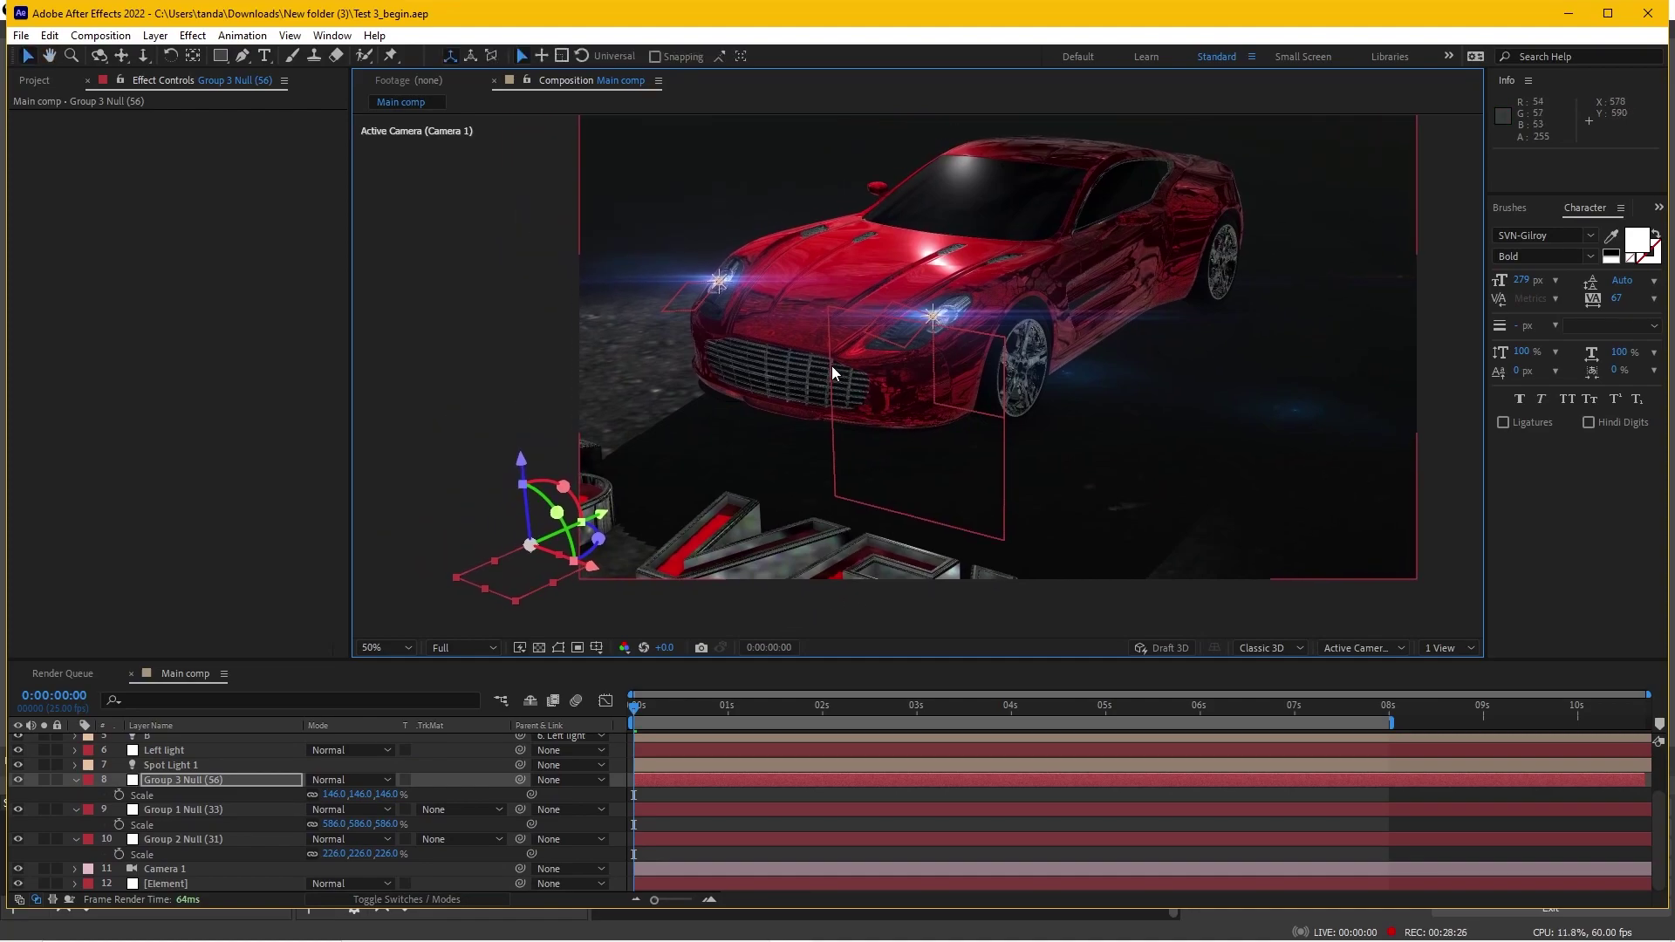
pyautogui.press('h')
pyautogui.moveTo(1050, 350); pyautogui.dragTo(1028, 379)
pyautogui.press('v')
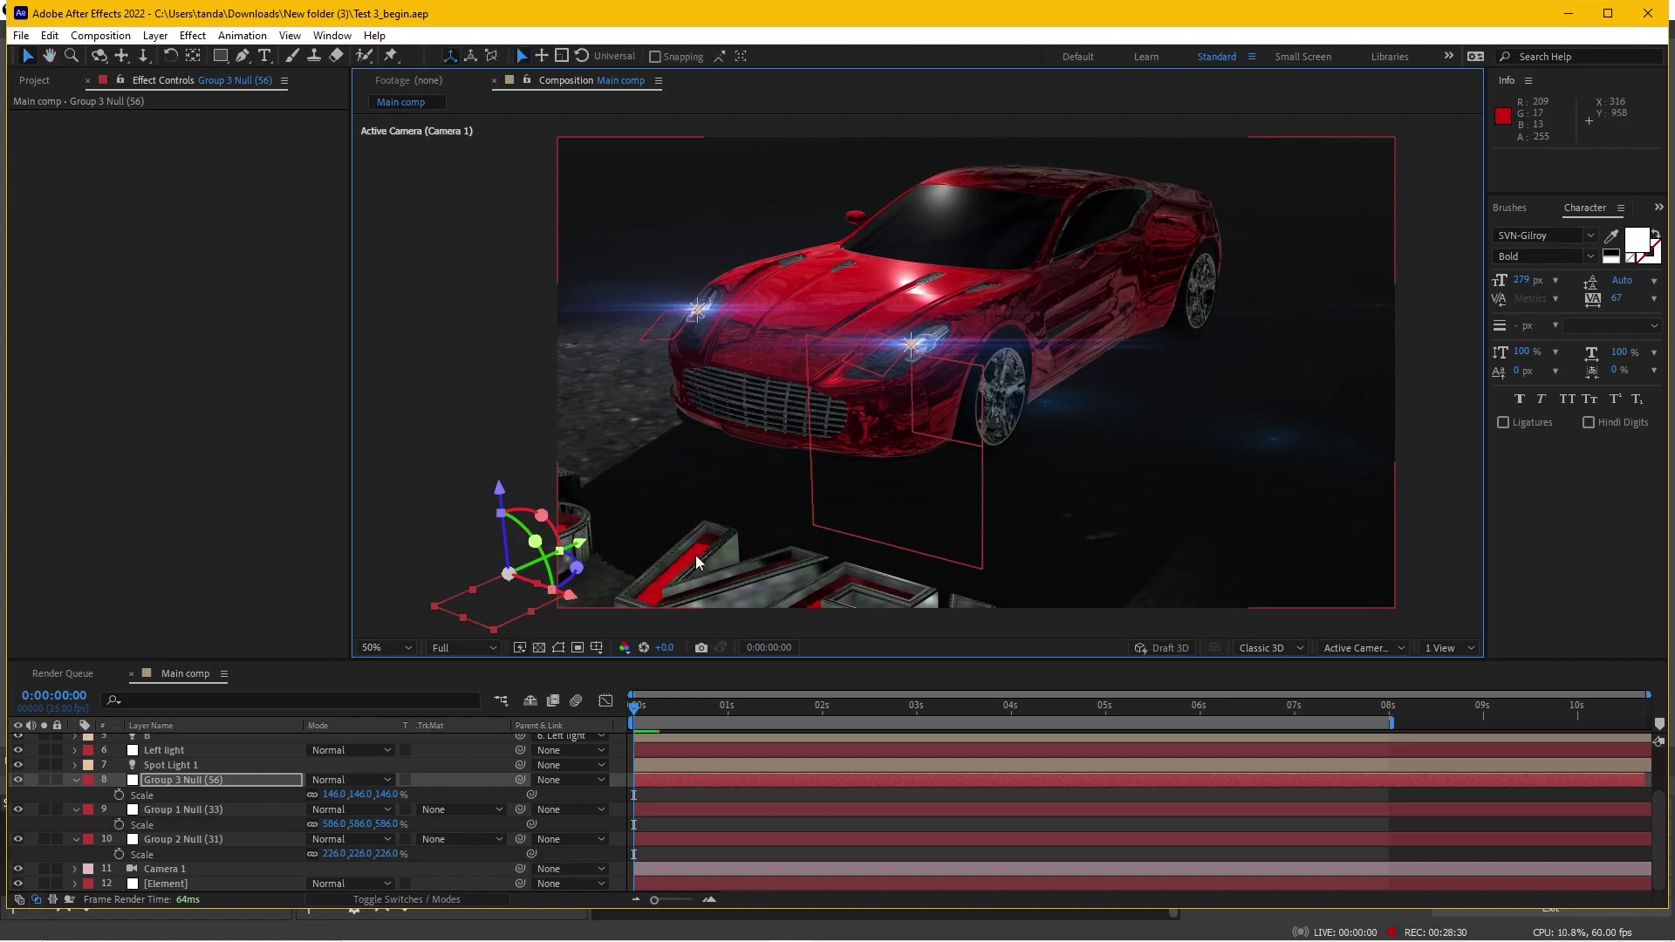
pyautogui.click(167, 883)
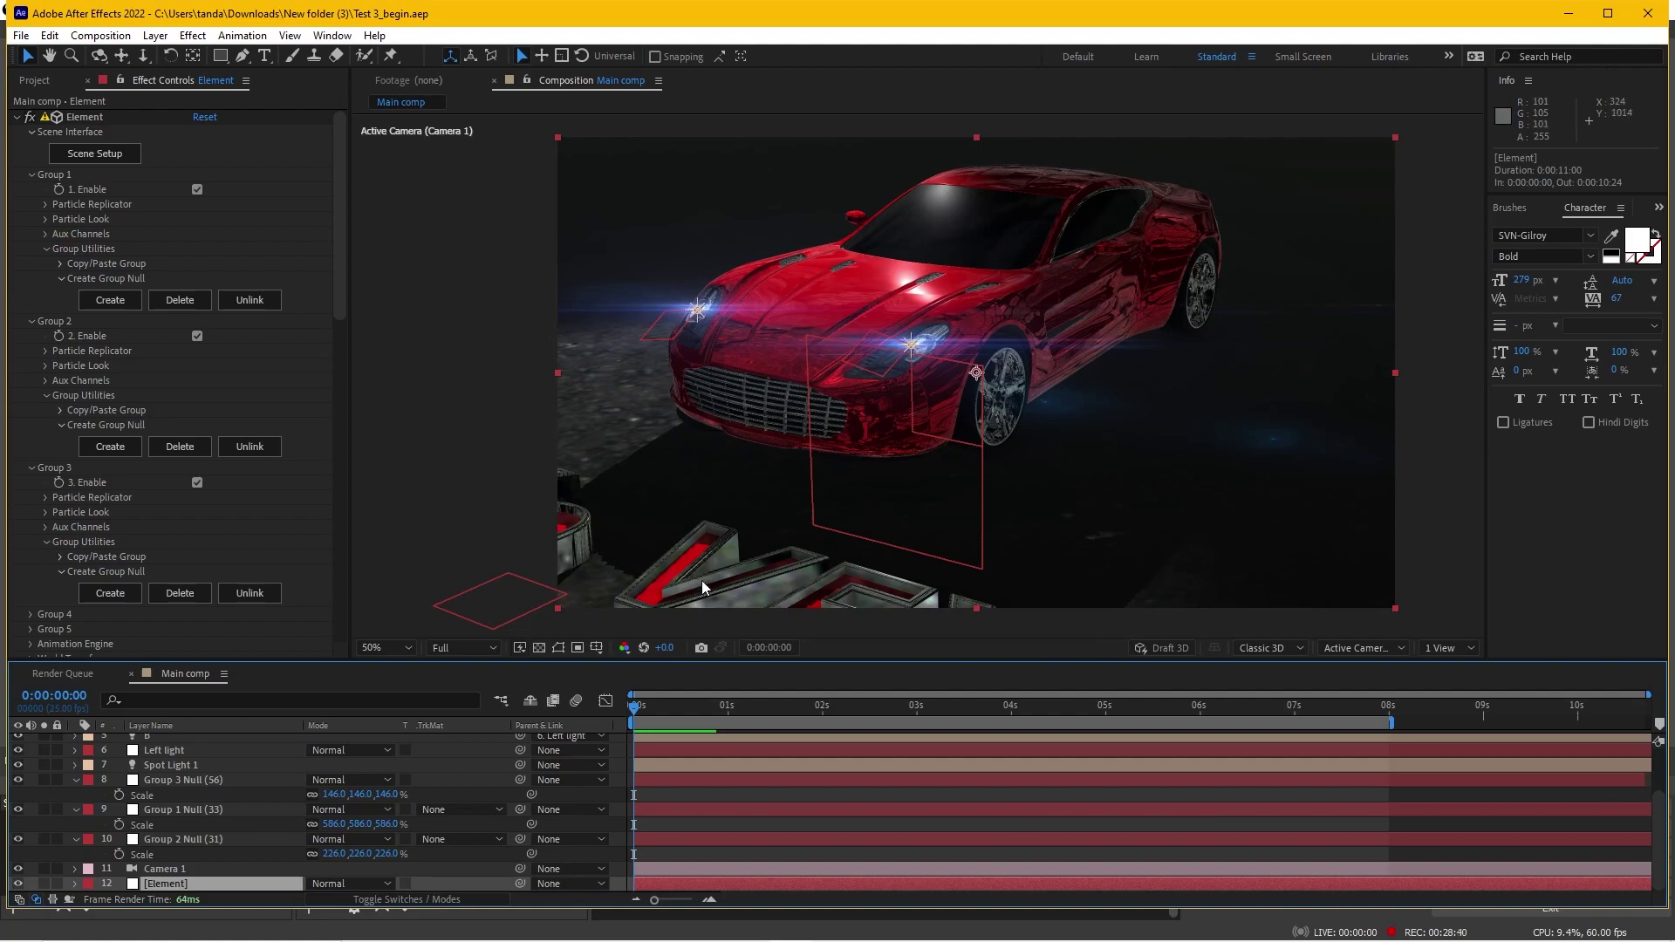
# In Effect Controls, expand Group 2's Particle Look and check 2. Enable Multi-Object
pyautogui.click(339, 300)
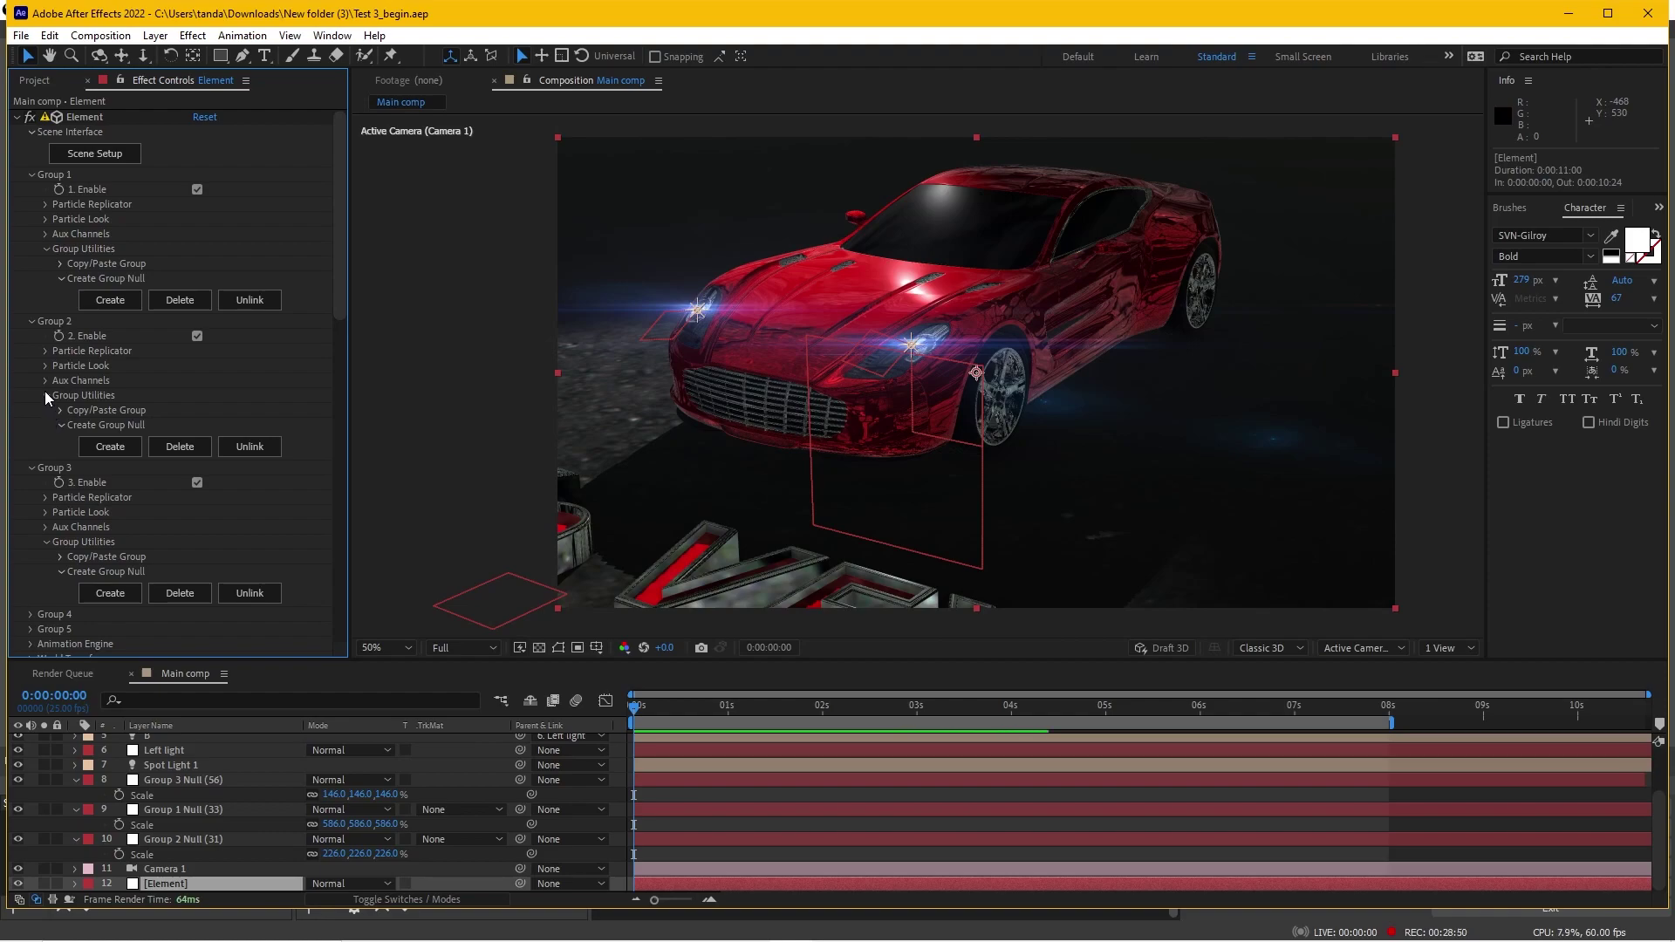
pyautogui.click(46, 365)
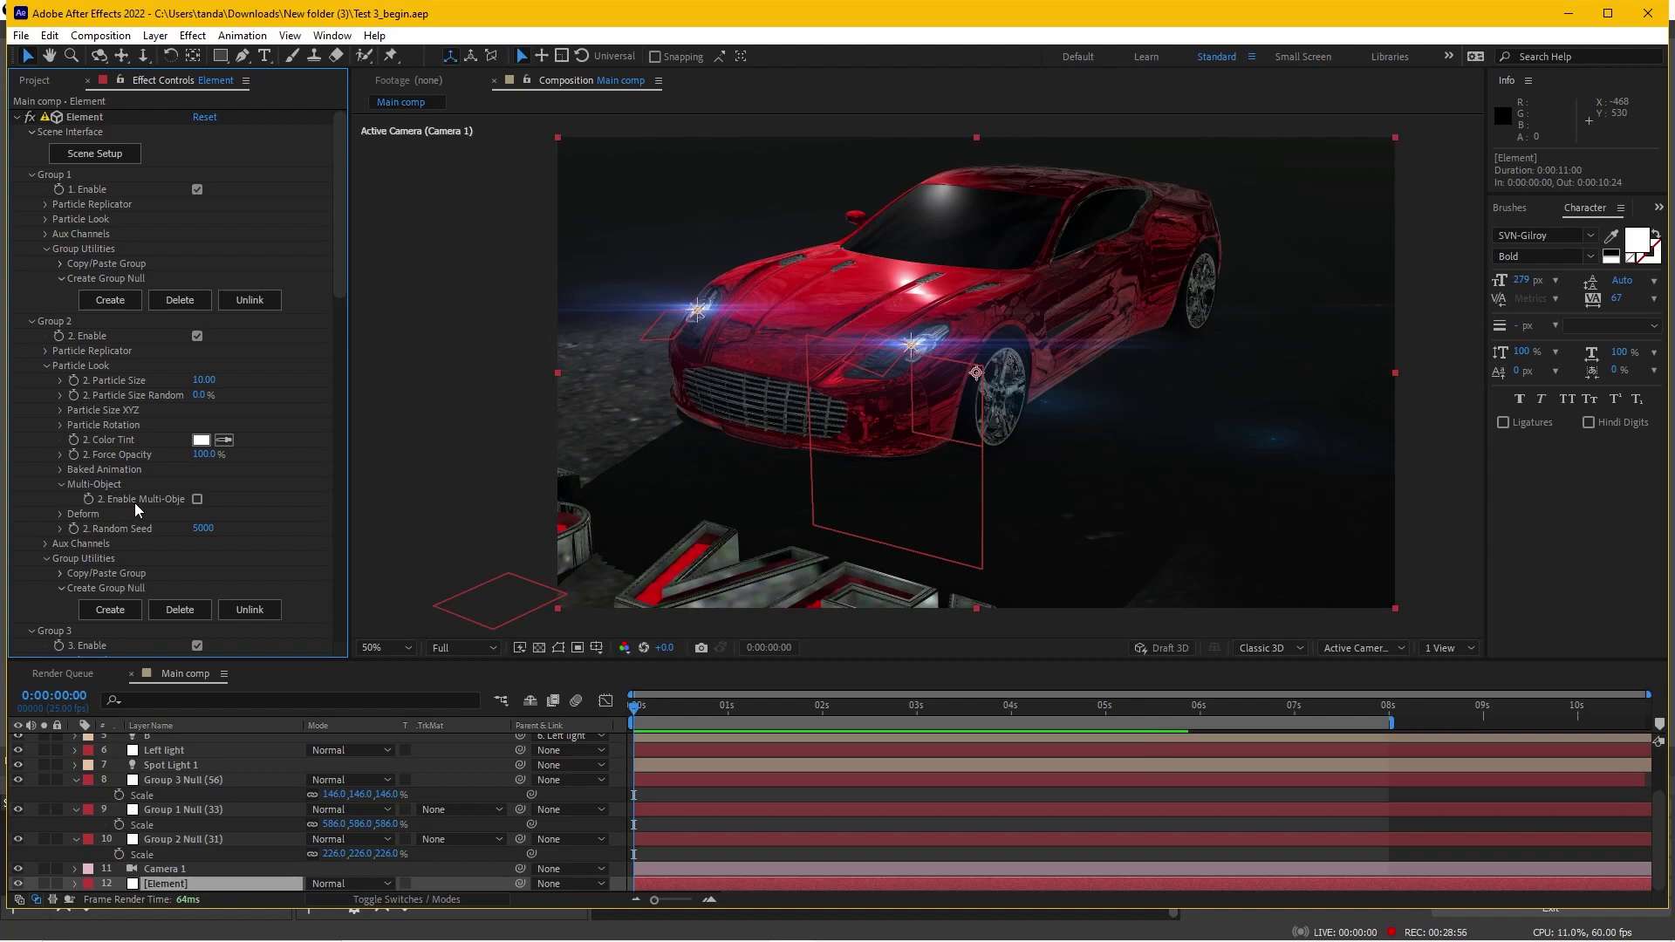
pyautogui.click(197, 499)
pyautogui.scroll(-5, 197, 502)
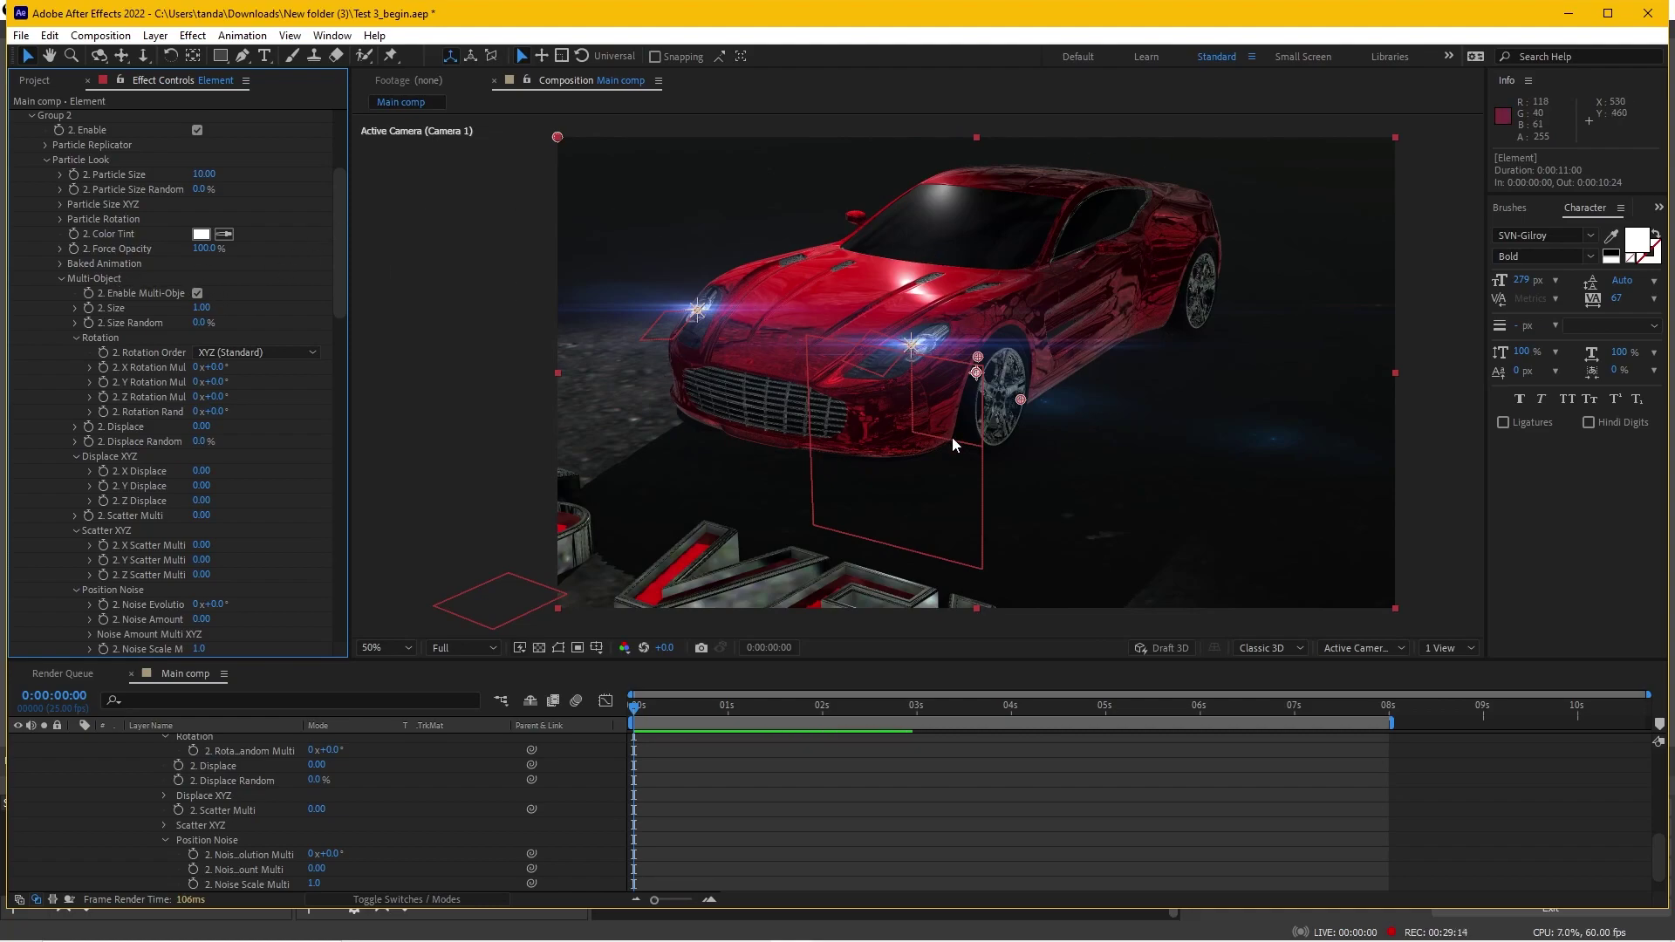
# Collapse Group 2's Multi-Object, then expand Group 3 > Particle Look > Multi-Object and check 3. Enable Multi-Object
pyautogui.click(63, 280)
pyautogui.moveTo(339, 287)
pyautogui.mouseDown()
pyautogui.moveTo(499, 411)
pyautogui.moveTo(609, 284)
pyautogui.mouseUp()
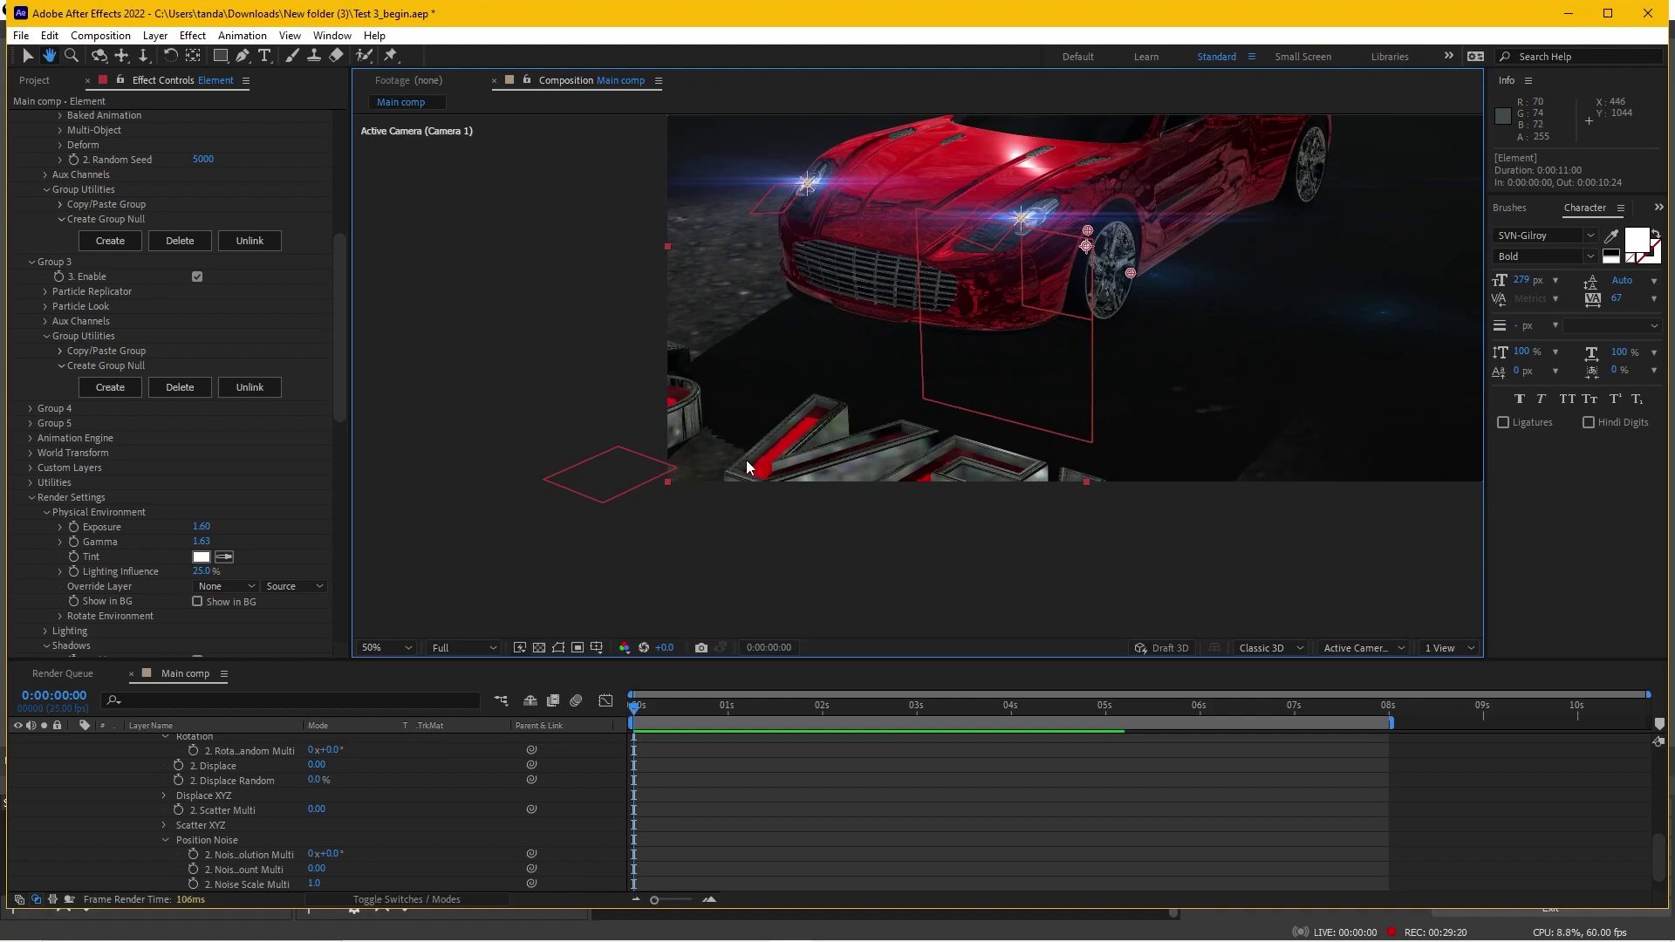
pyautogui.press('v')
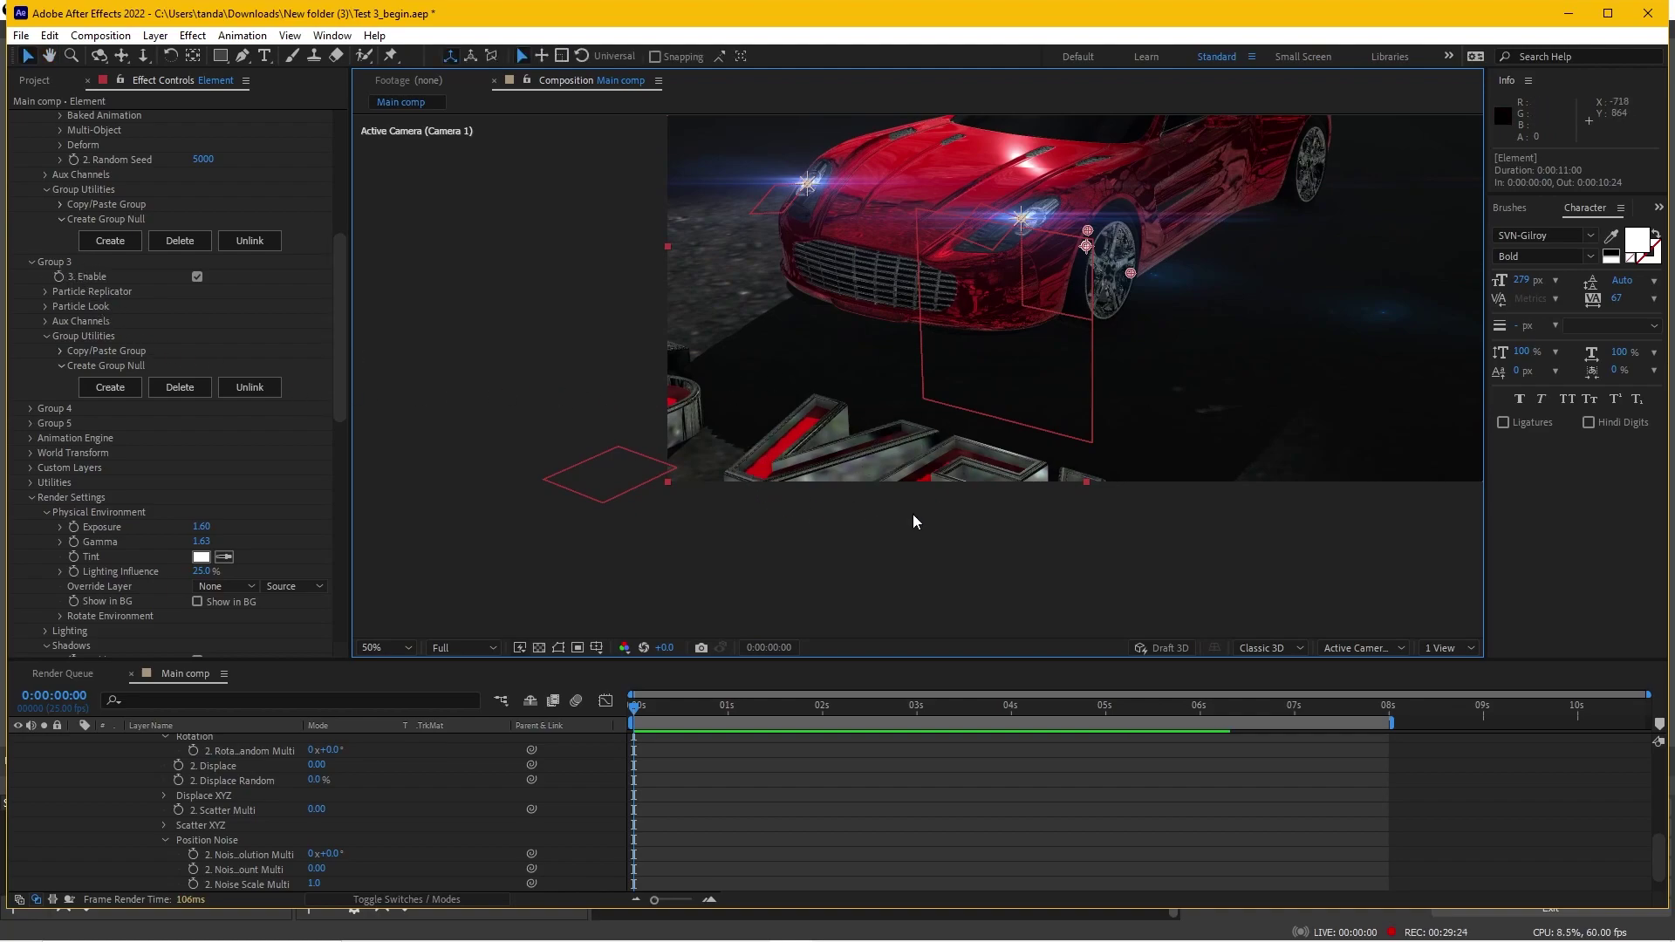
pyautogui.click(44, 306)
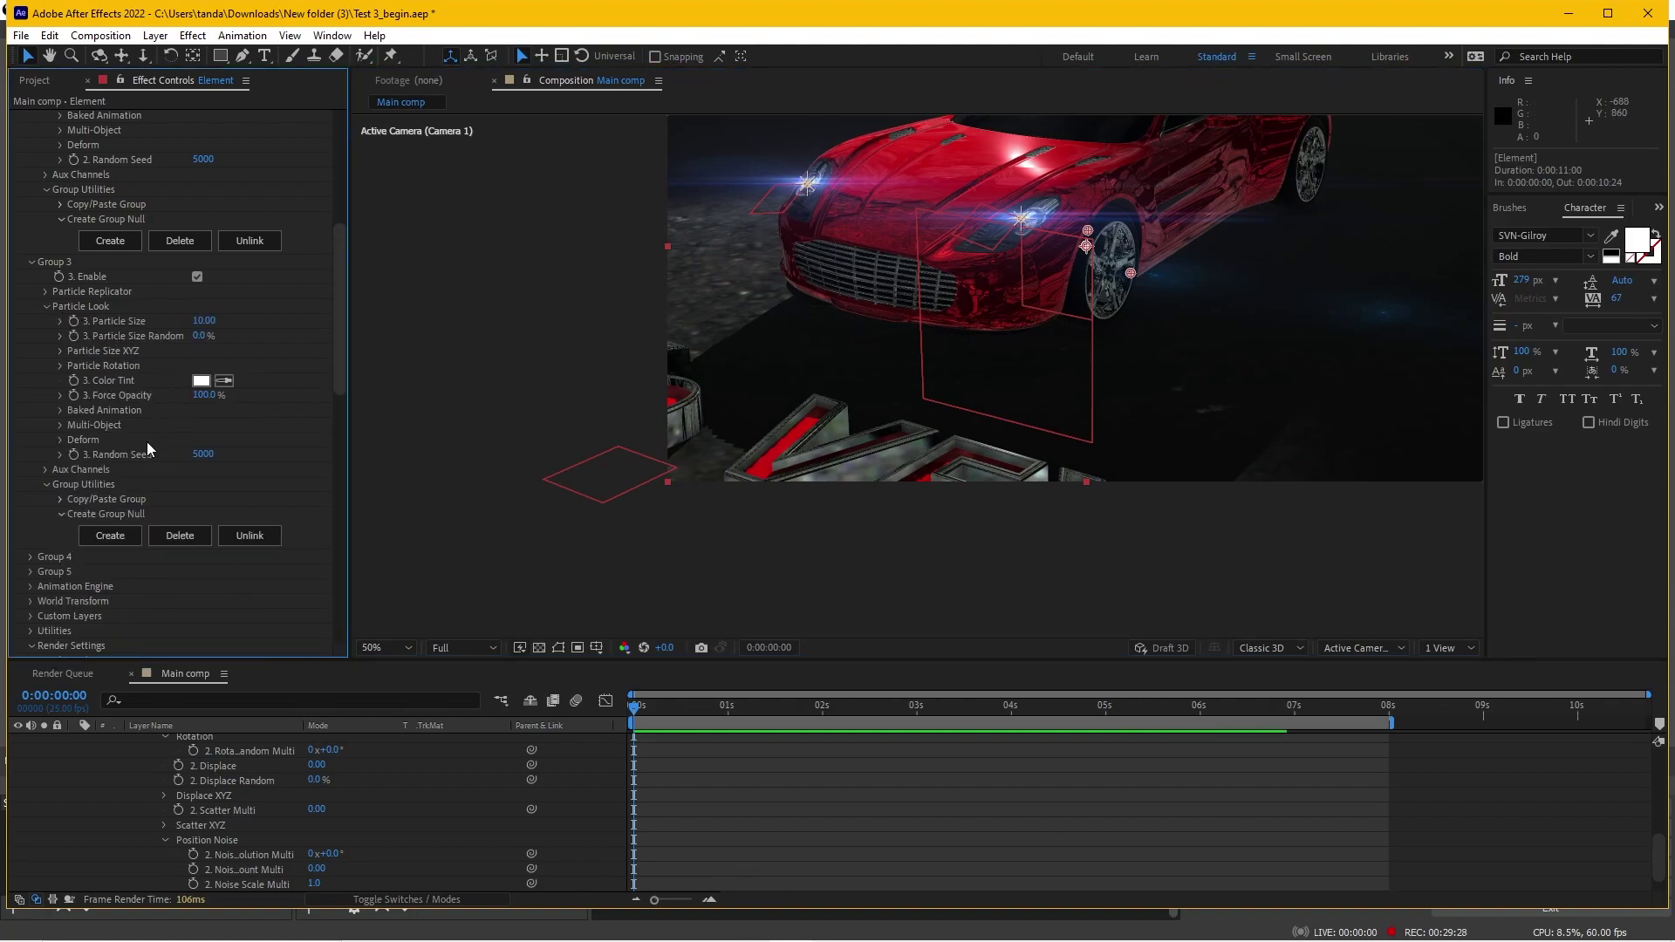
pyautogui.click(61, 425)
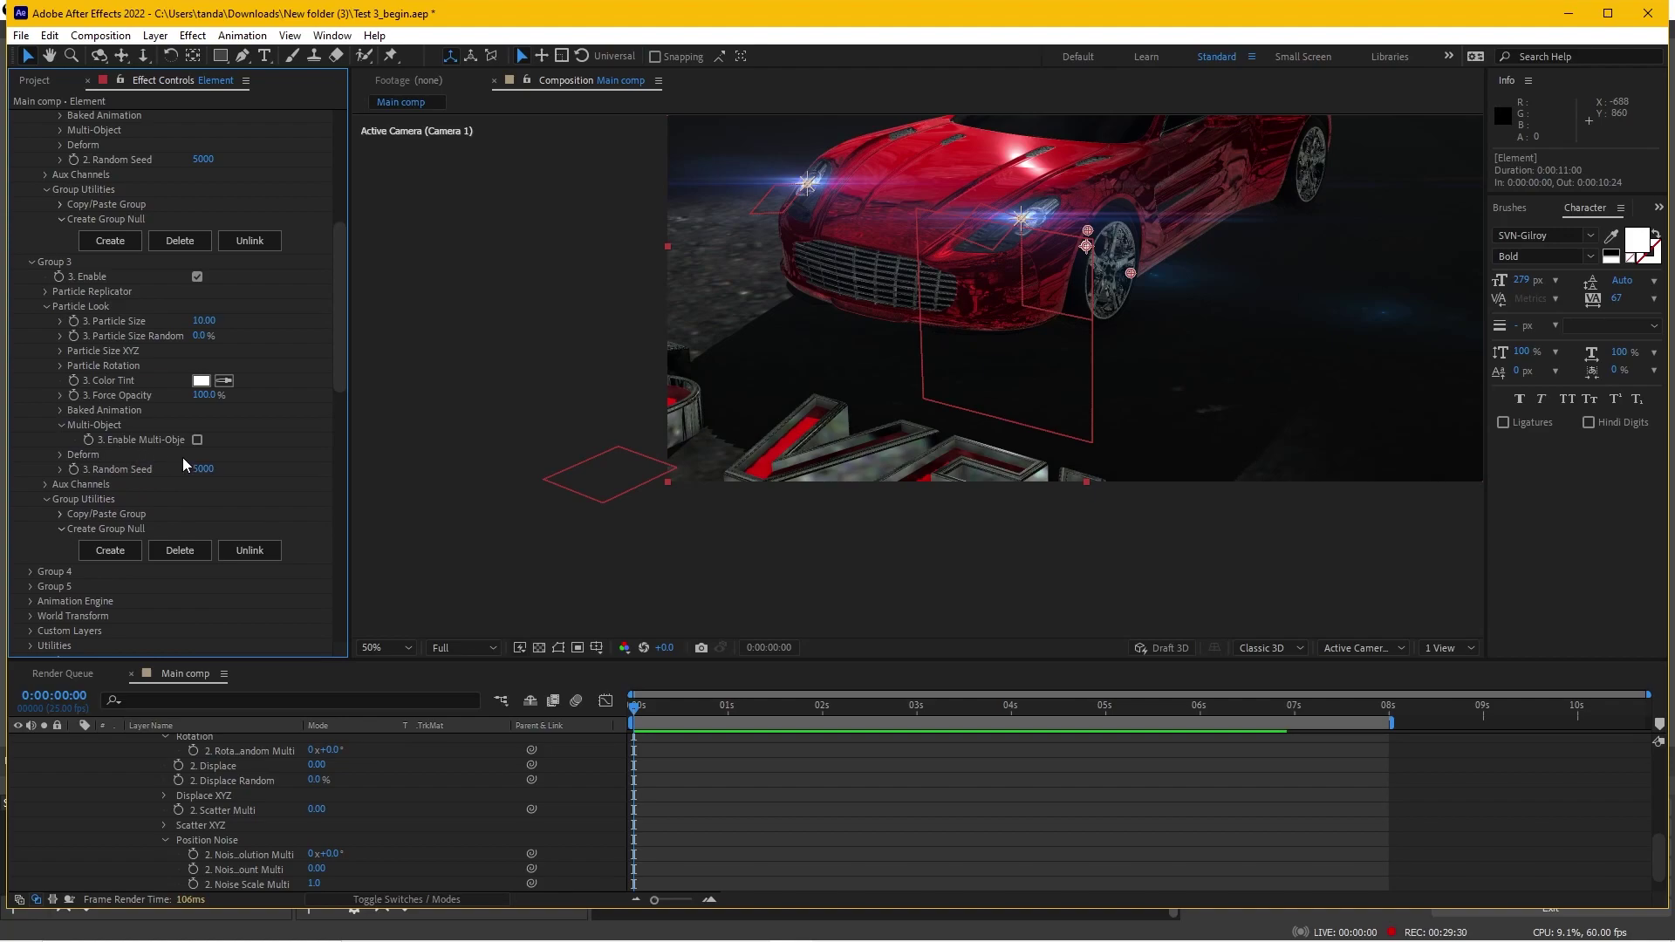
pyautogui.click(197, 439)
pyautogui.scroll(-3, 337, 457)
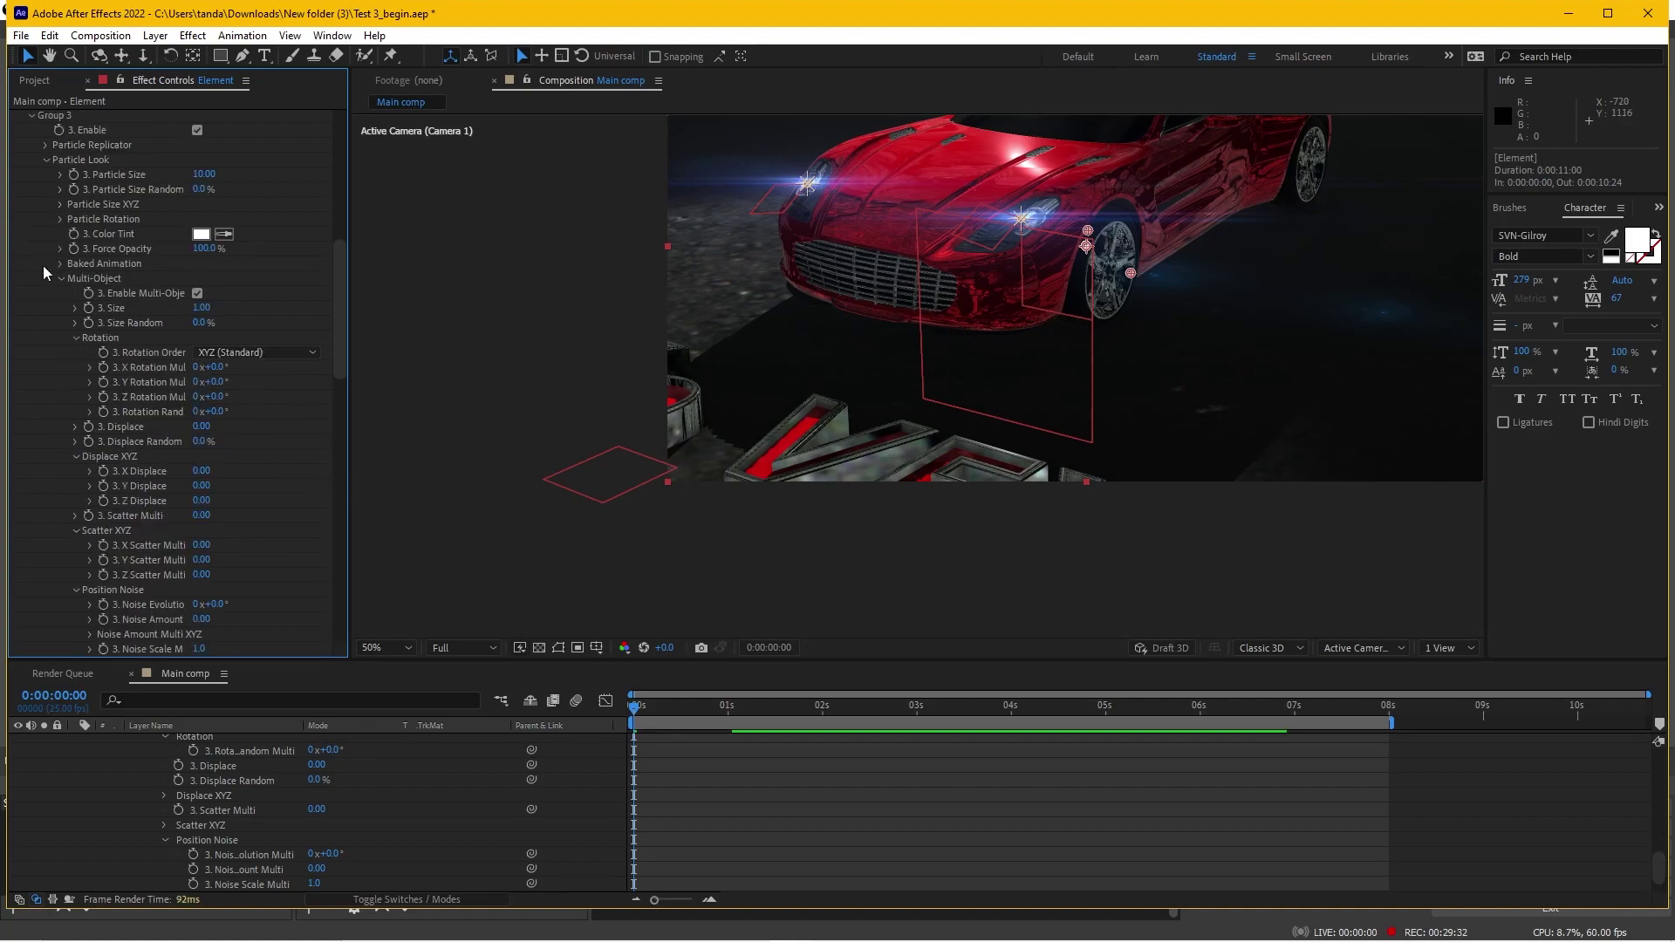
pyautogui.click(61, 278)
pyautogui.moveTo(344, 343); pyautogui.dragTo(338, 245)
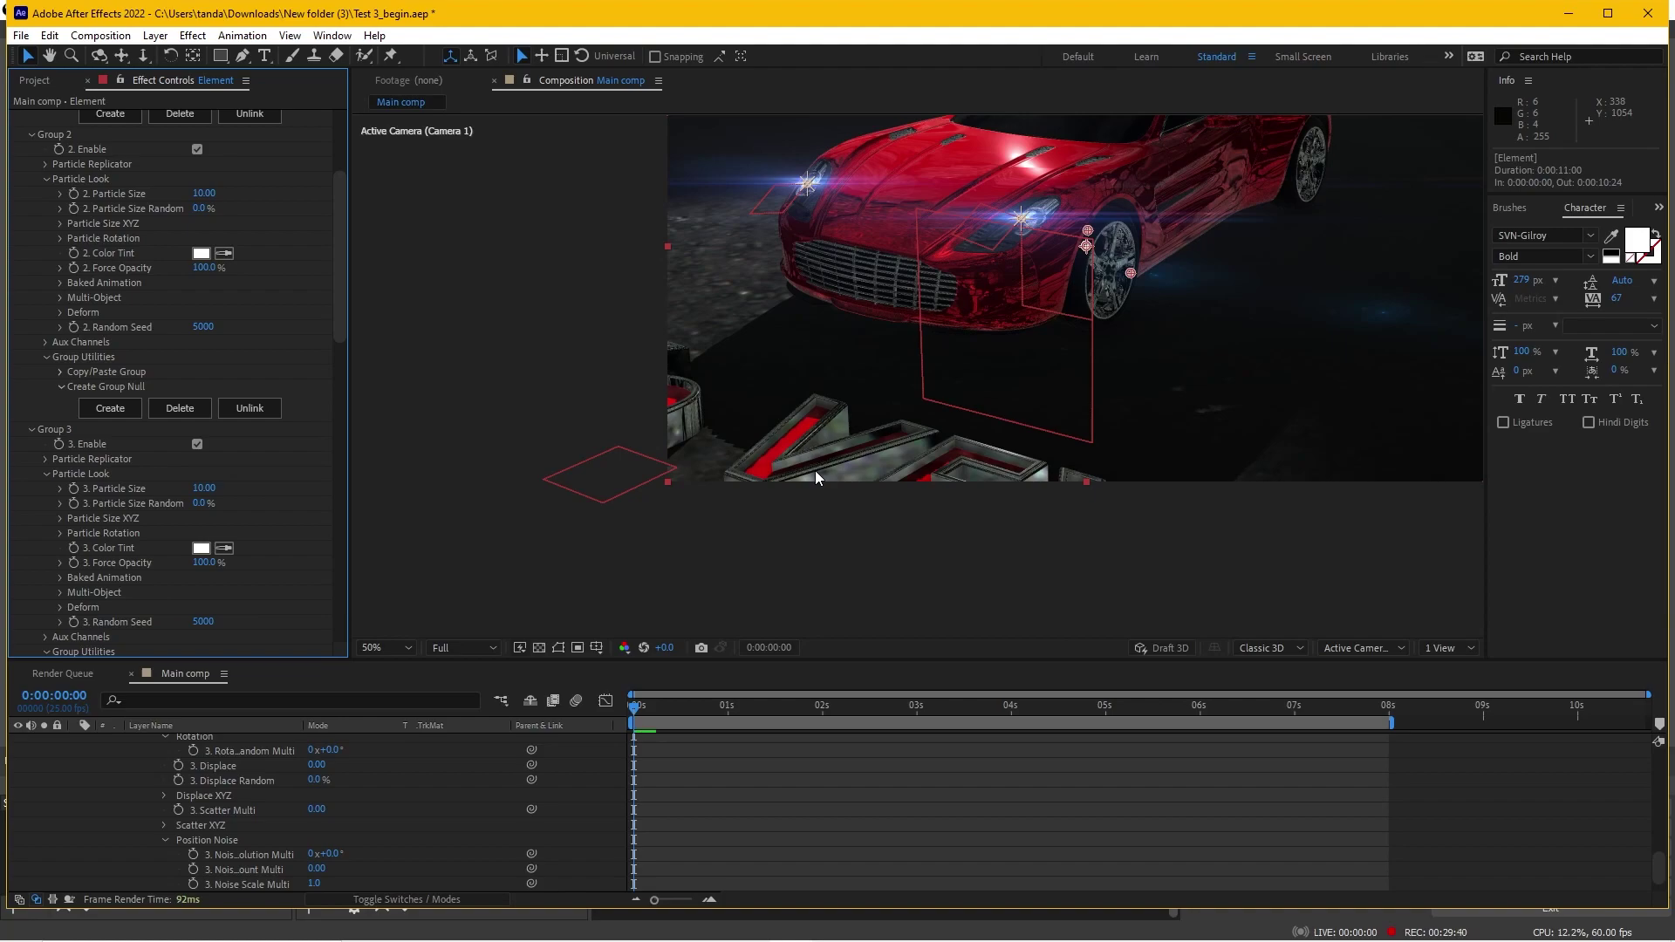
# Set the viewer to 2 Views and pan and zoom Custom View 1 onto the red car and chrome text
pyautogui.click(1449, 649)
pyautogui.click(1457, 677)
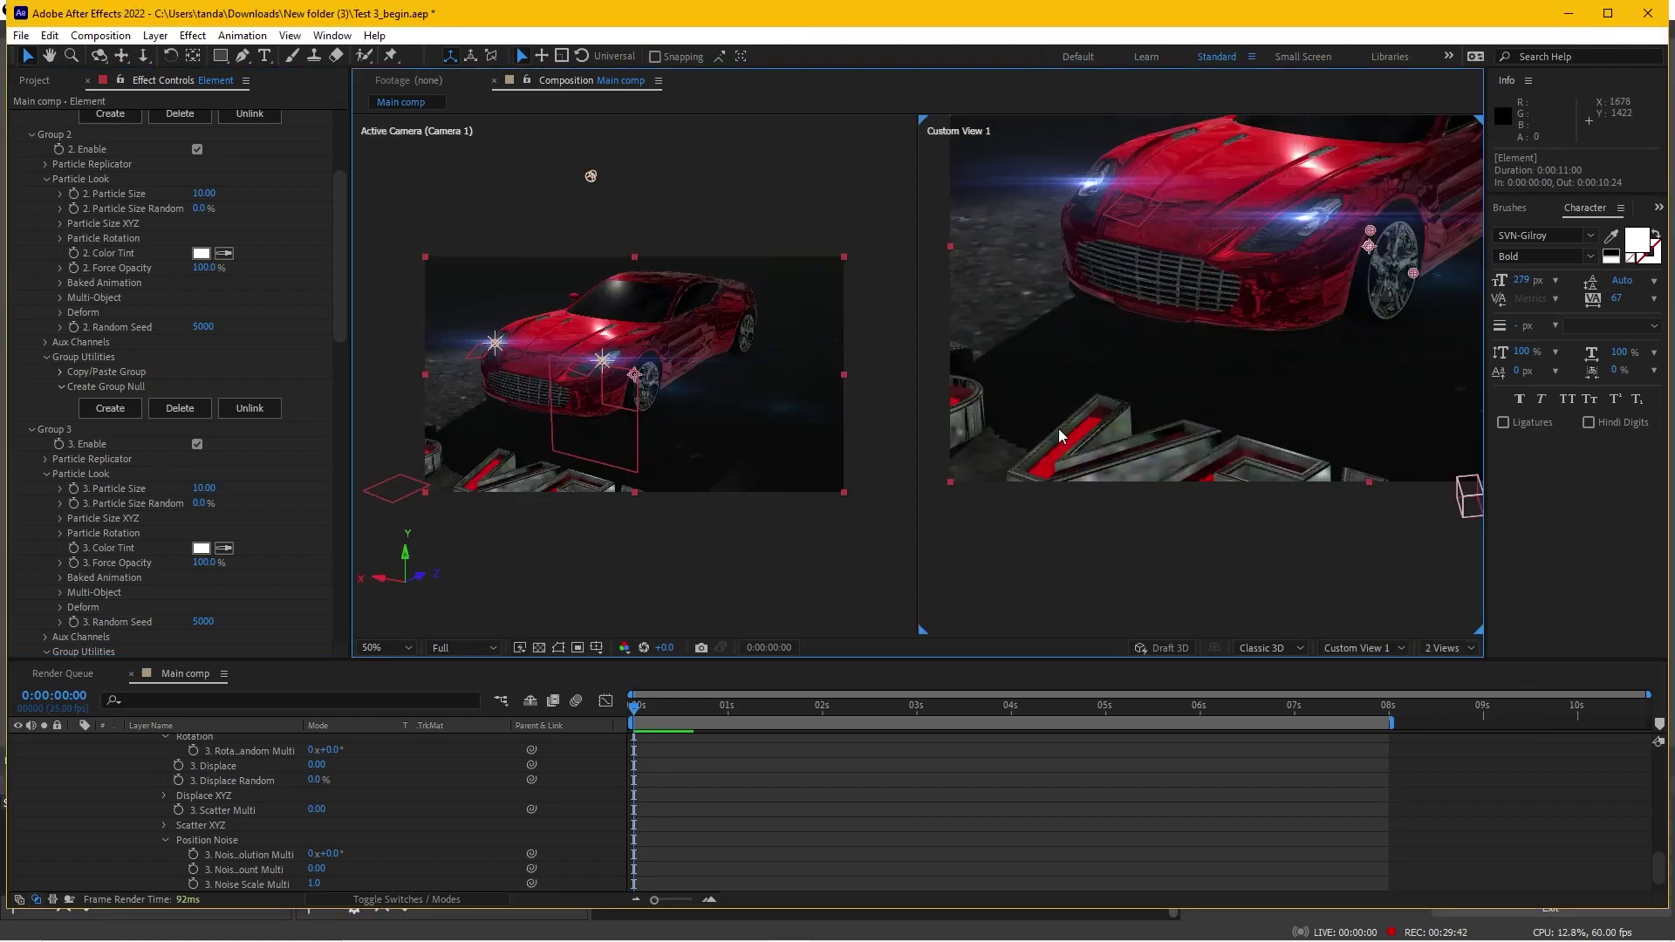
pyautogui.scroll(-1, 1178, 410)
pyautogui.scroll(-1, 1185, 454)
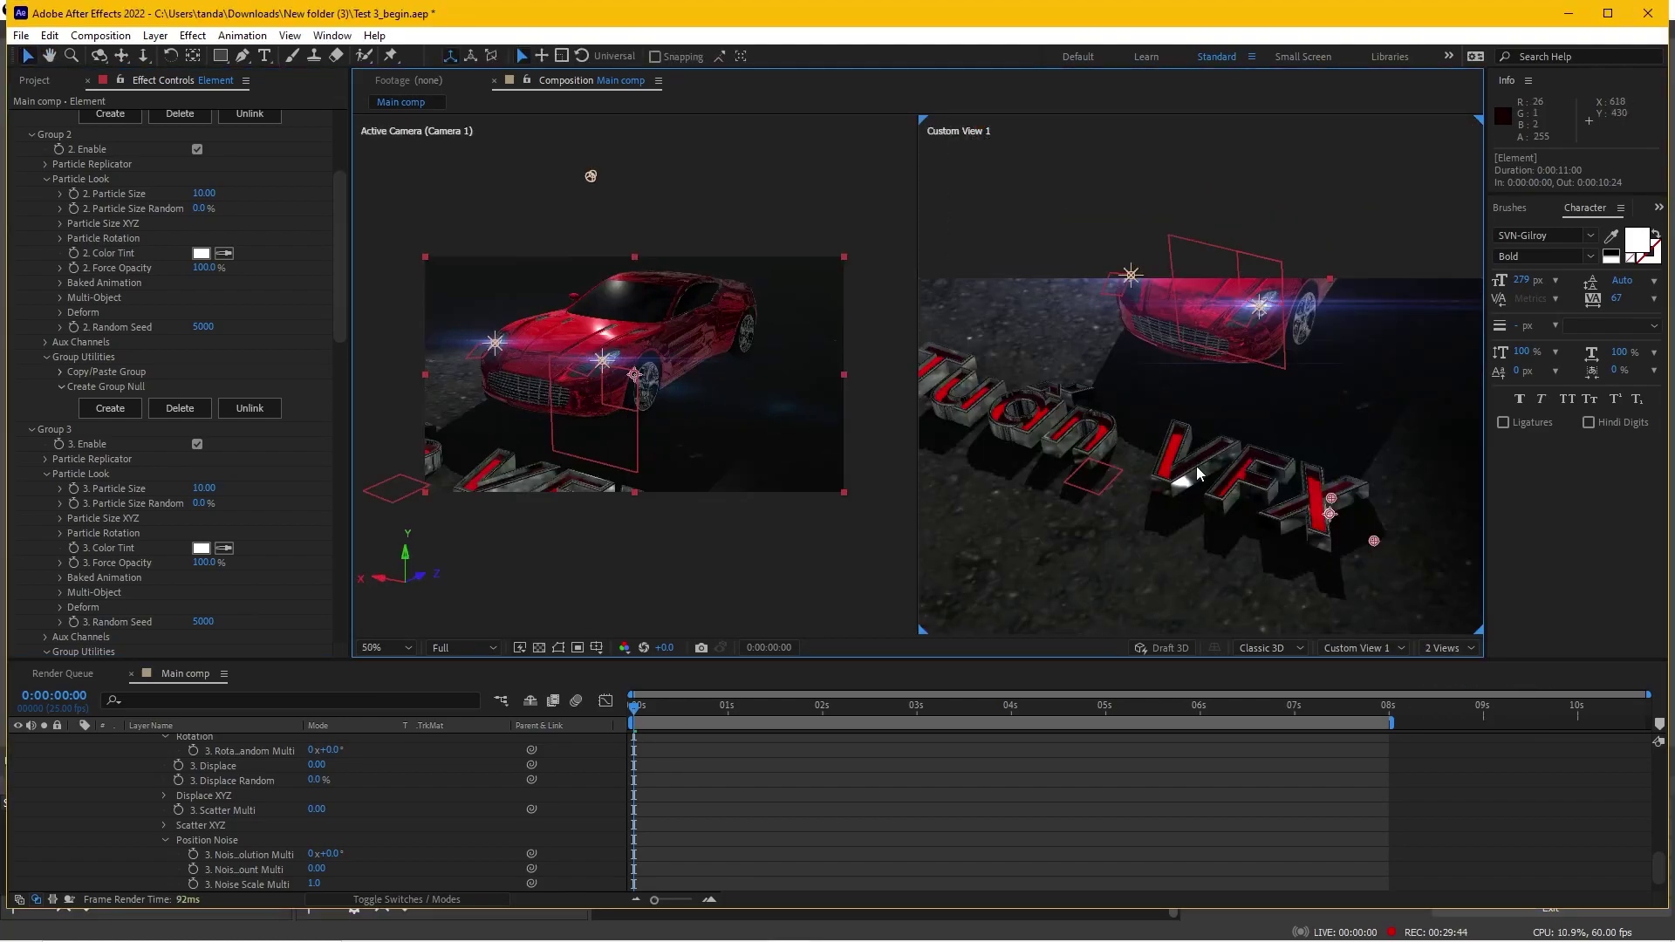
pyautogui.press('c')
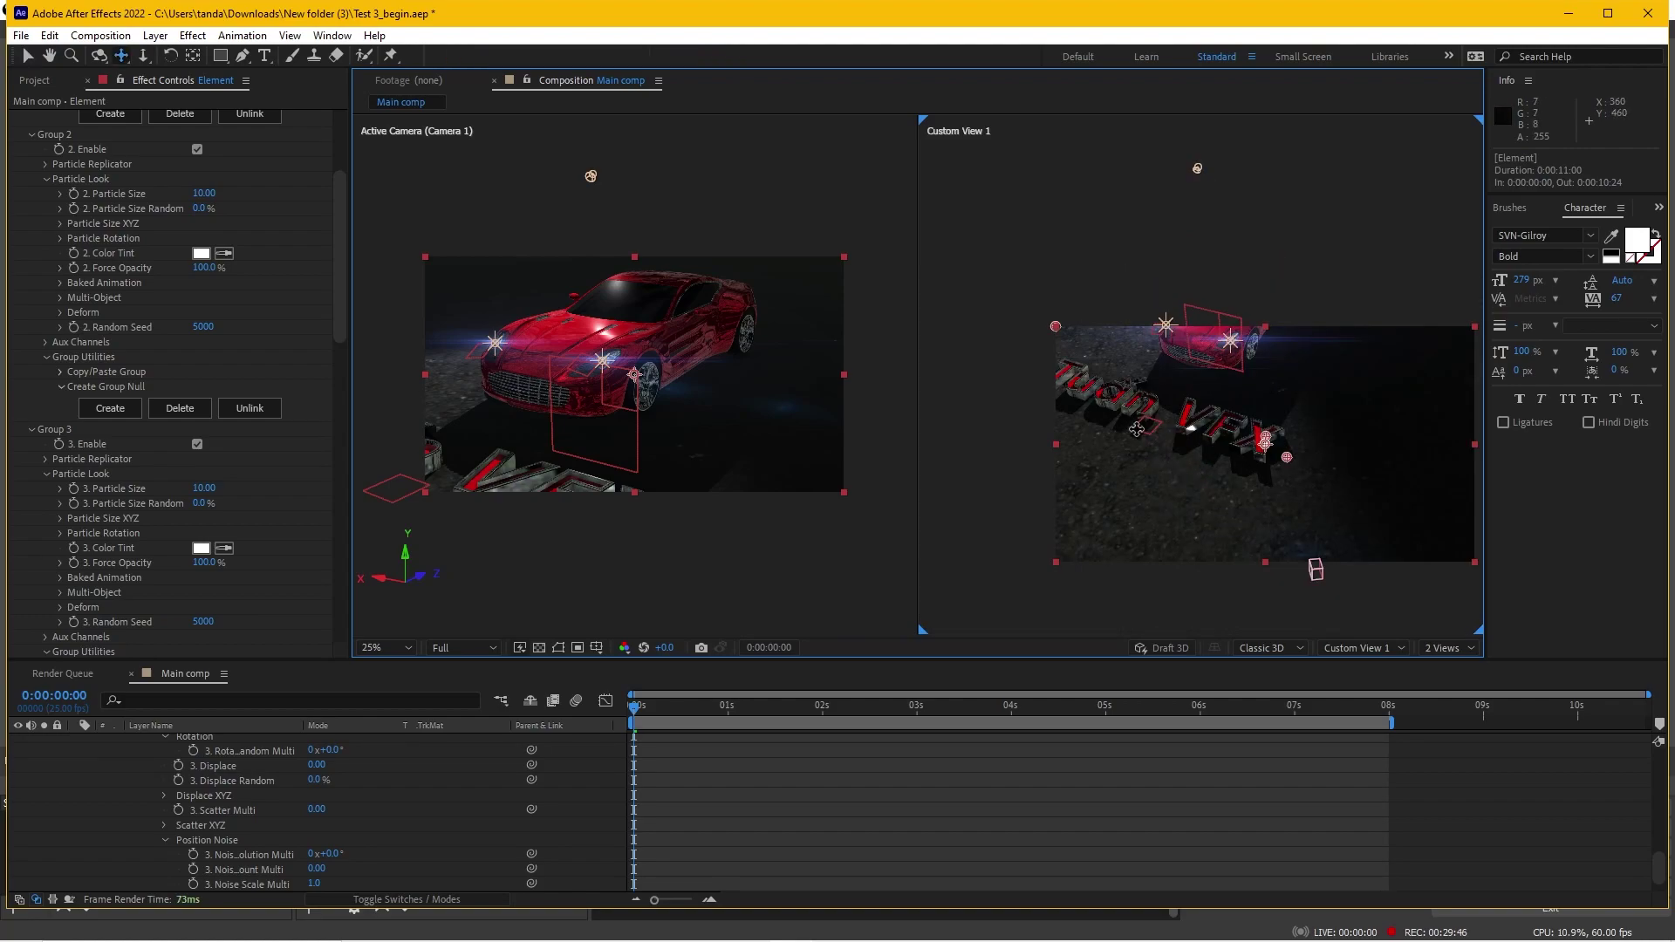
pyautogui.moveTo(1134, 427); pyautogui.dragTo(1206, 500)
pyautogui.scroll(1, 1206, 500)
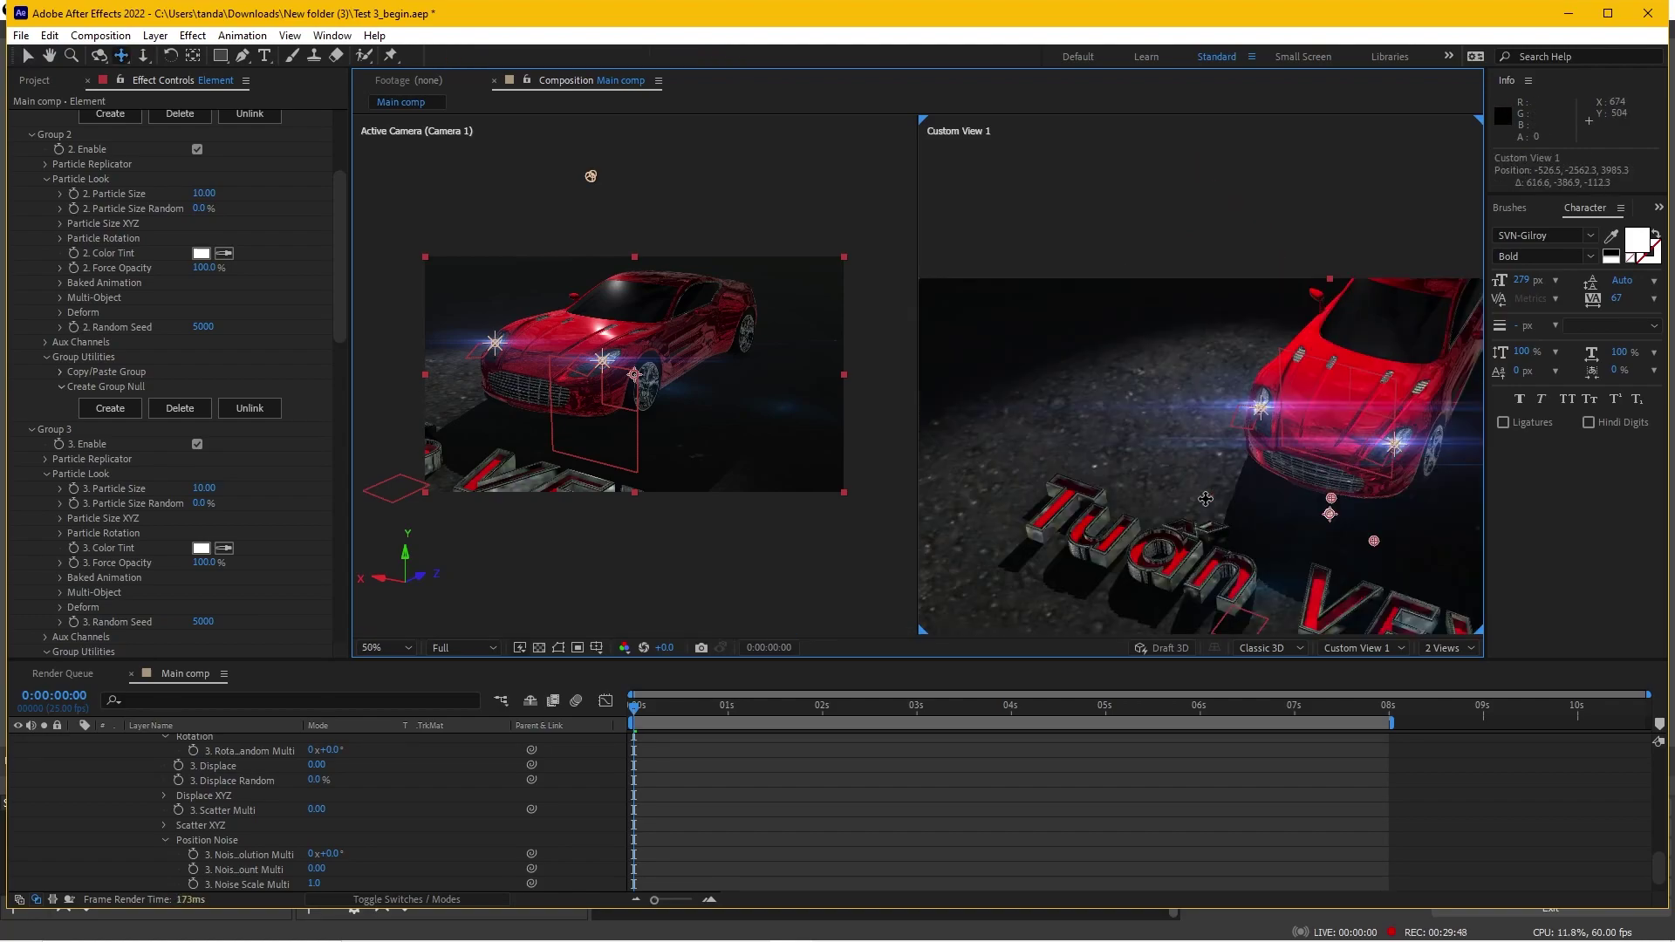
pyautogui.scroll(1, 1206, 500)
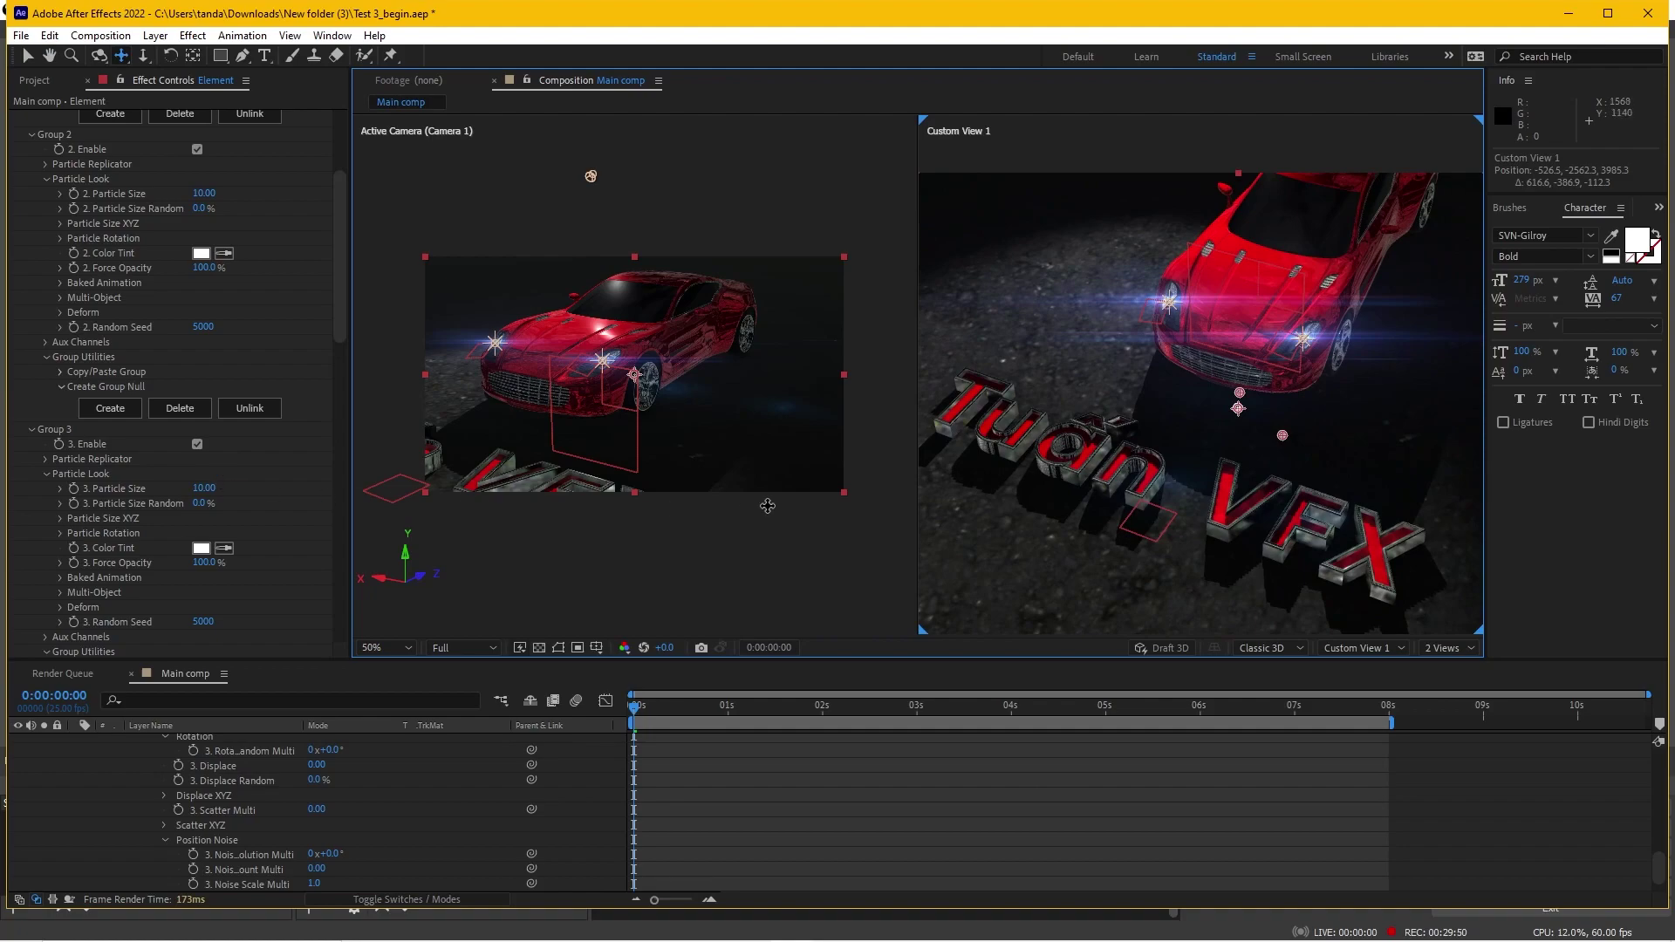
pyautogui.moveTo(338, 281); pyautogui.dragTo(333, 344)
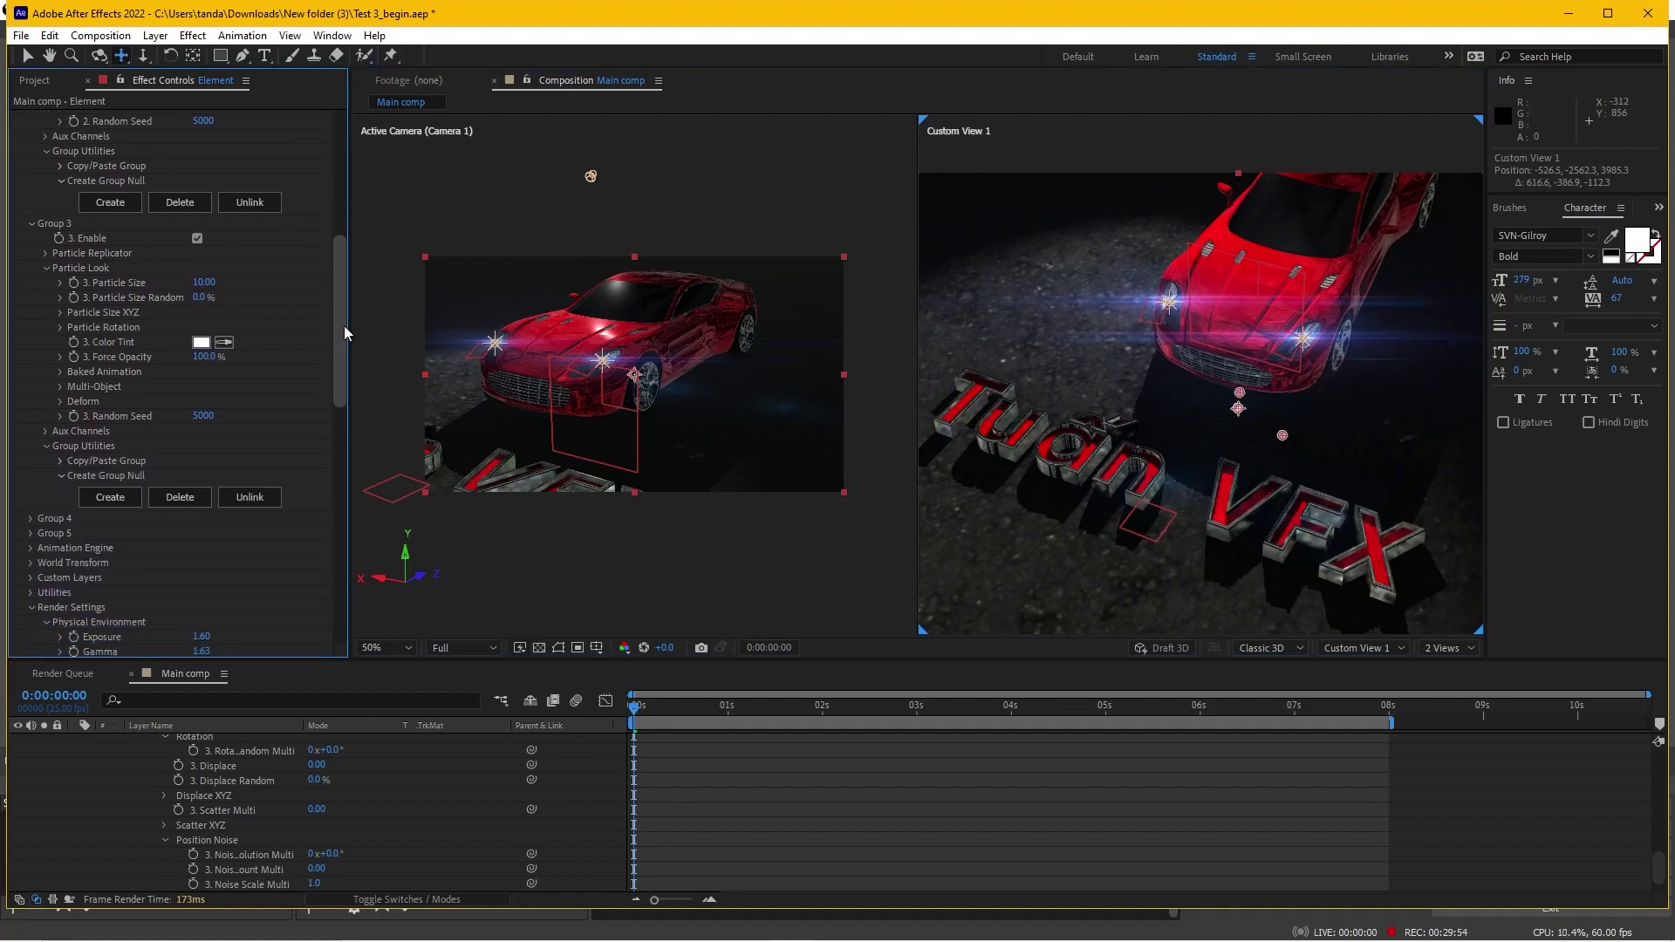
pyautogui.moveTo(336, 353); pyautogui.dragTo(330, 430)
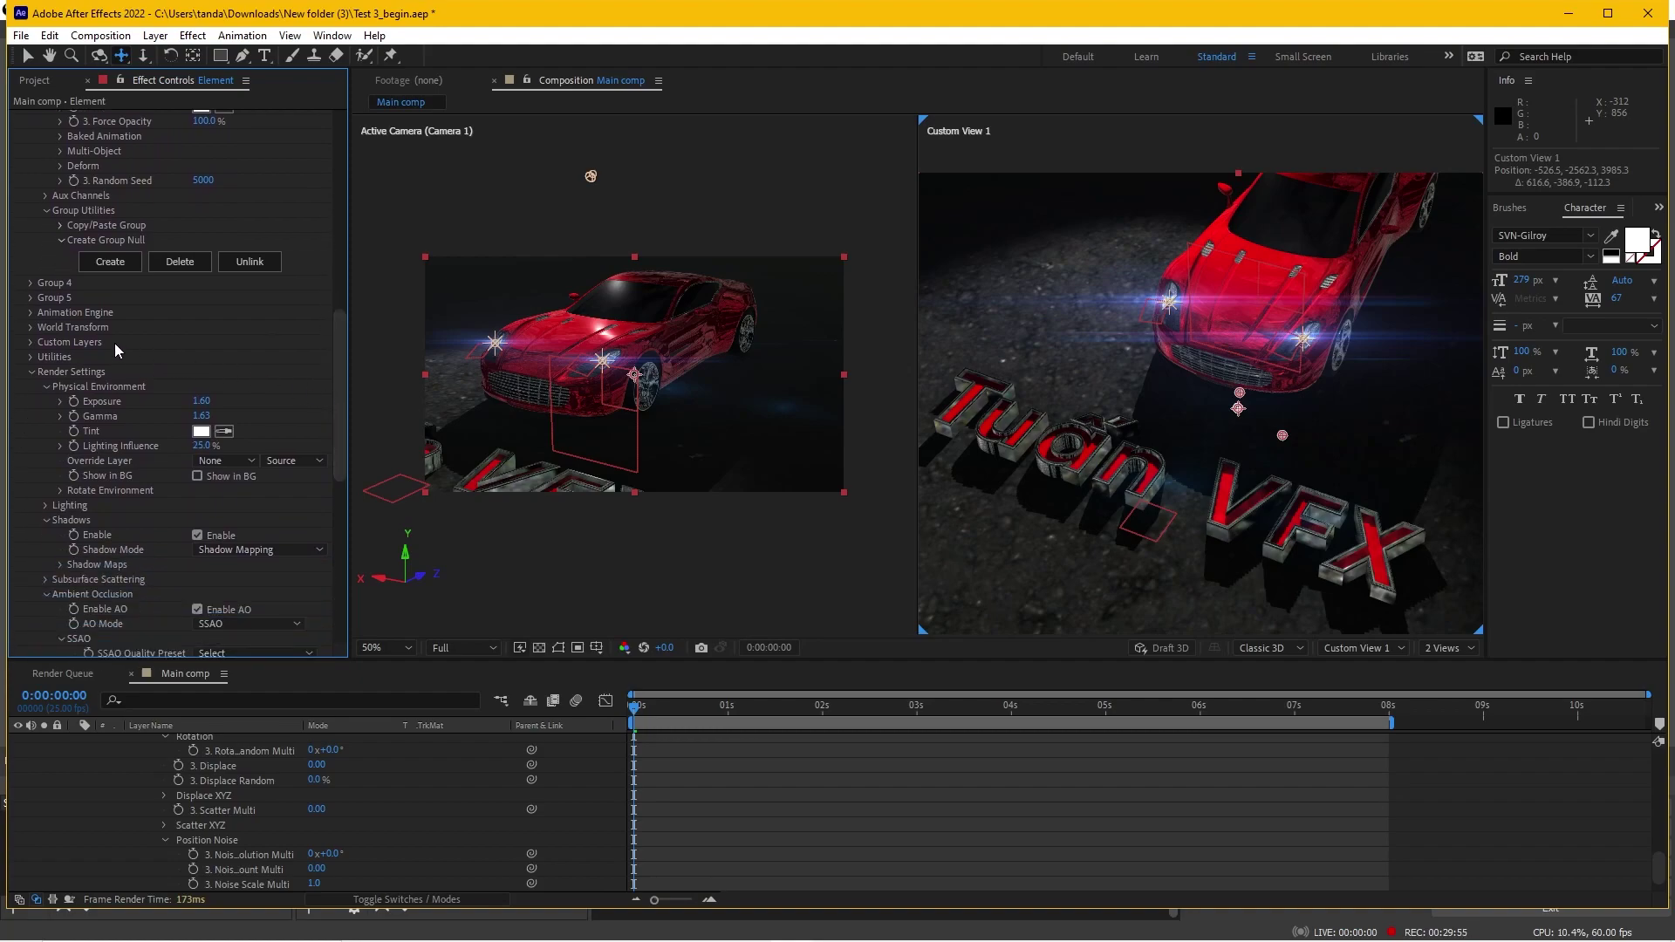
# Enable Element's Animation Engine with Smoothness 50, Start Group set to Group 2 and Finish Group to Group 3
pyautogui.click(32, 312)
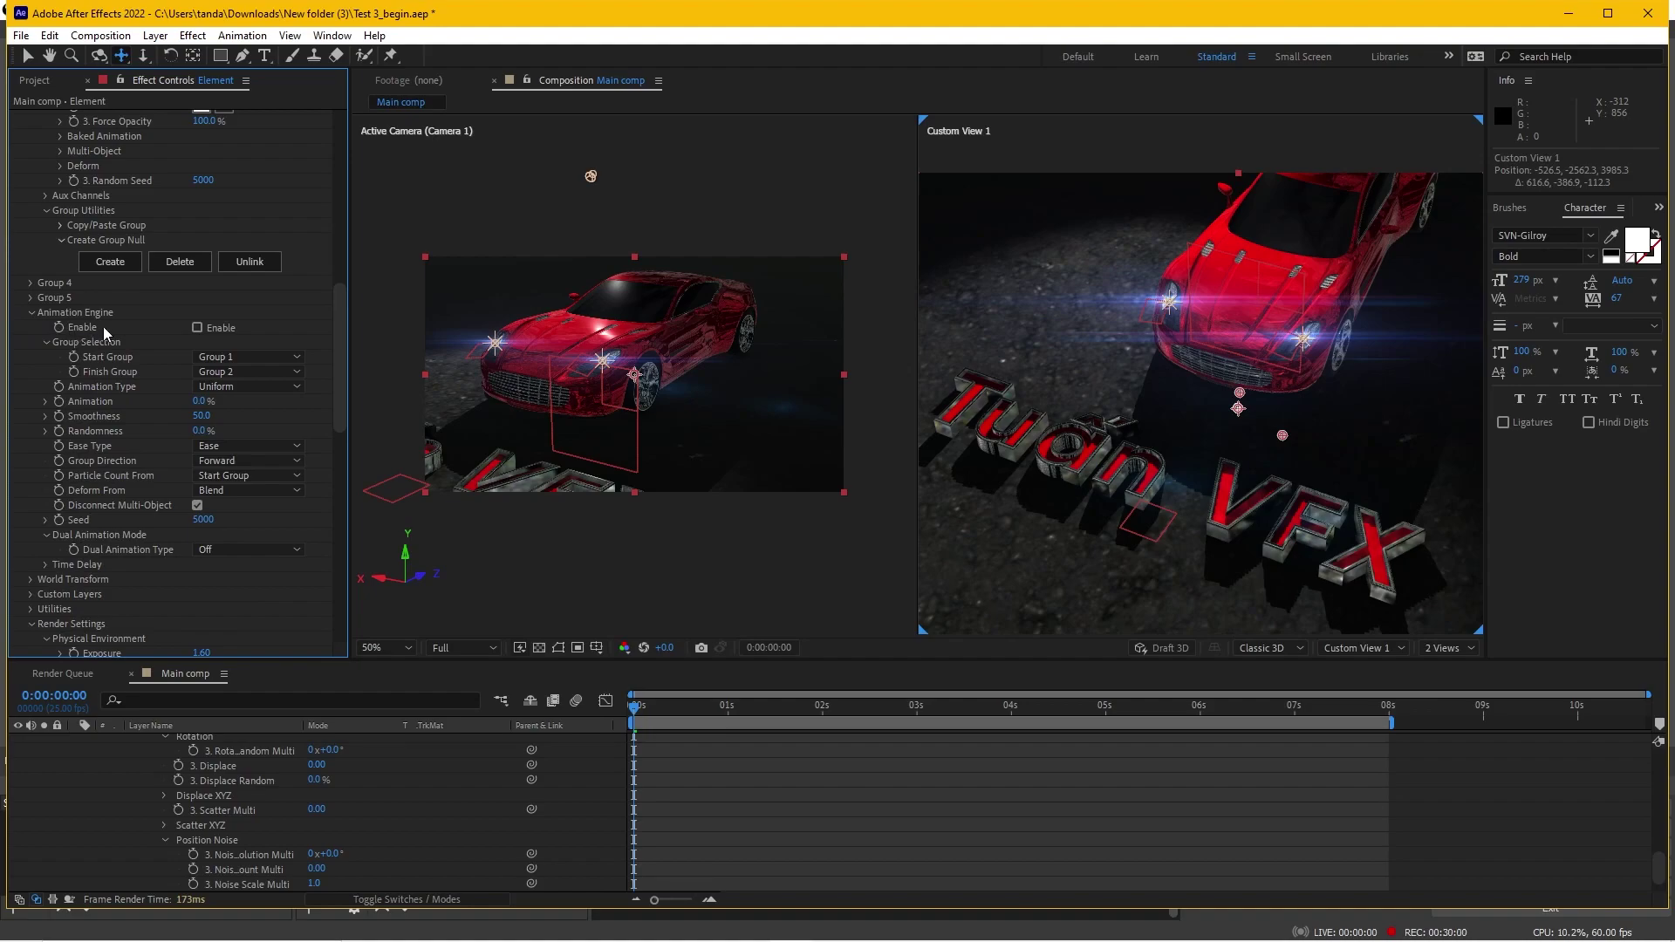
pyautogui.click(198, 328)
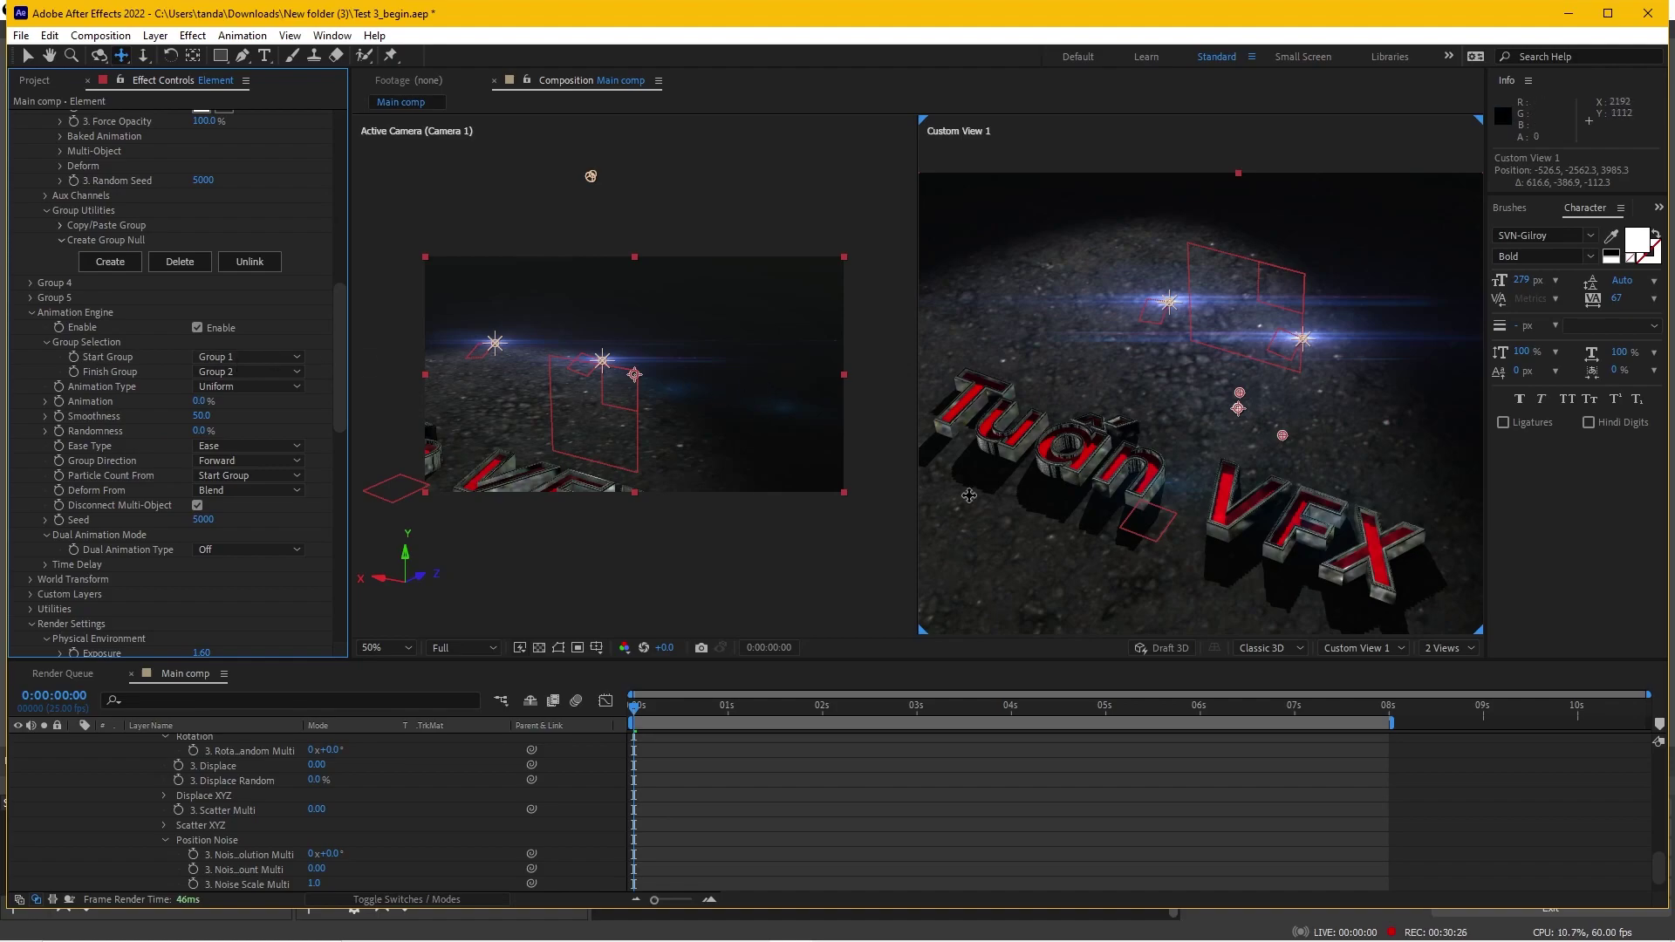
pyautogui.click(245, 365)
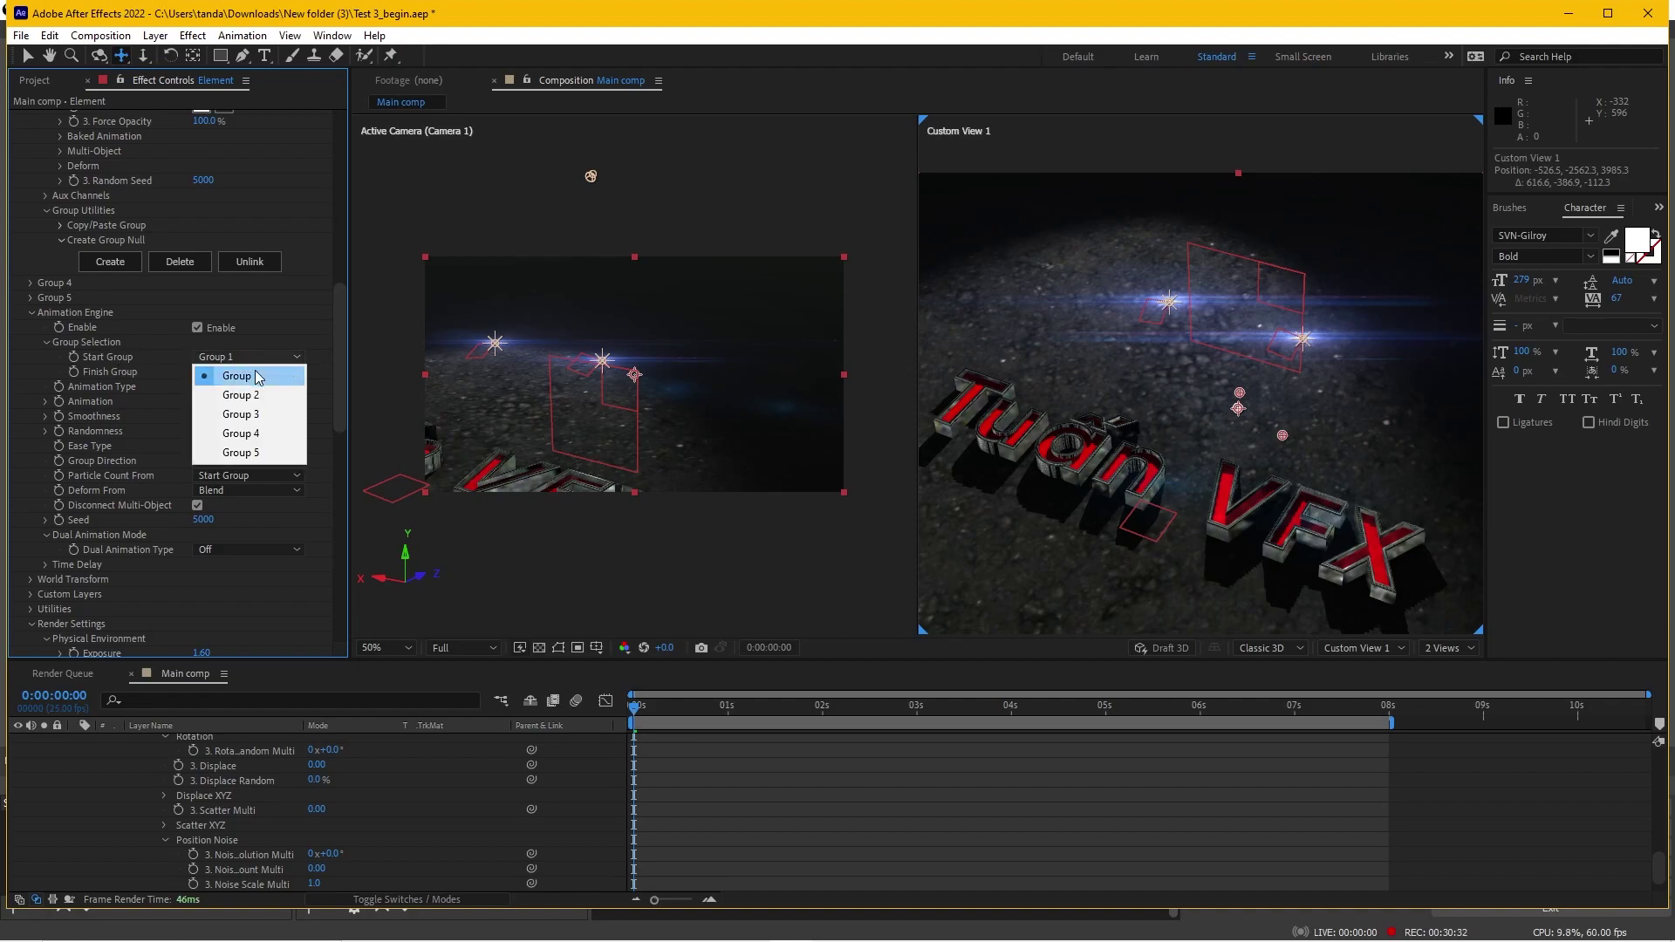
pyautogui.click(266, 402)
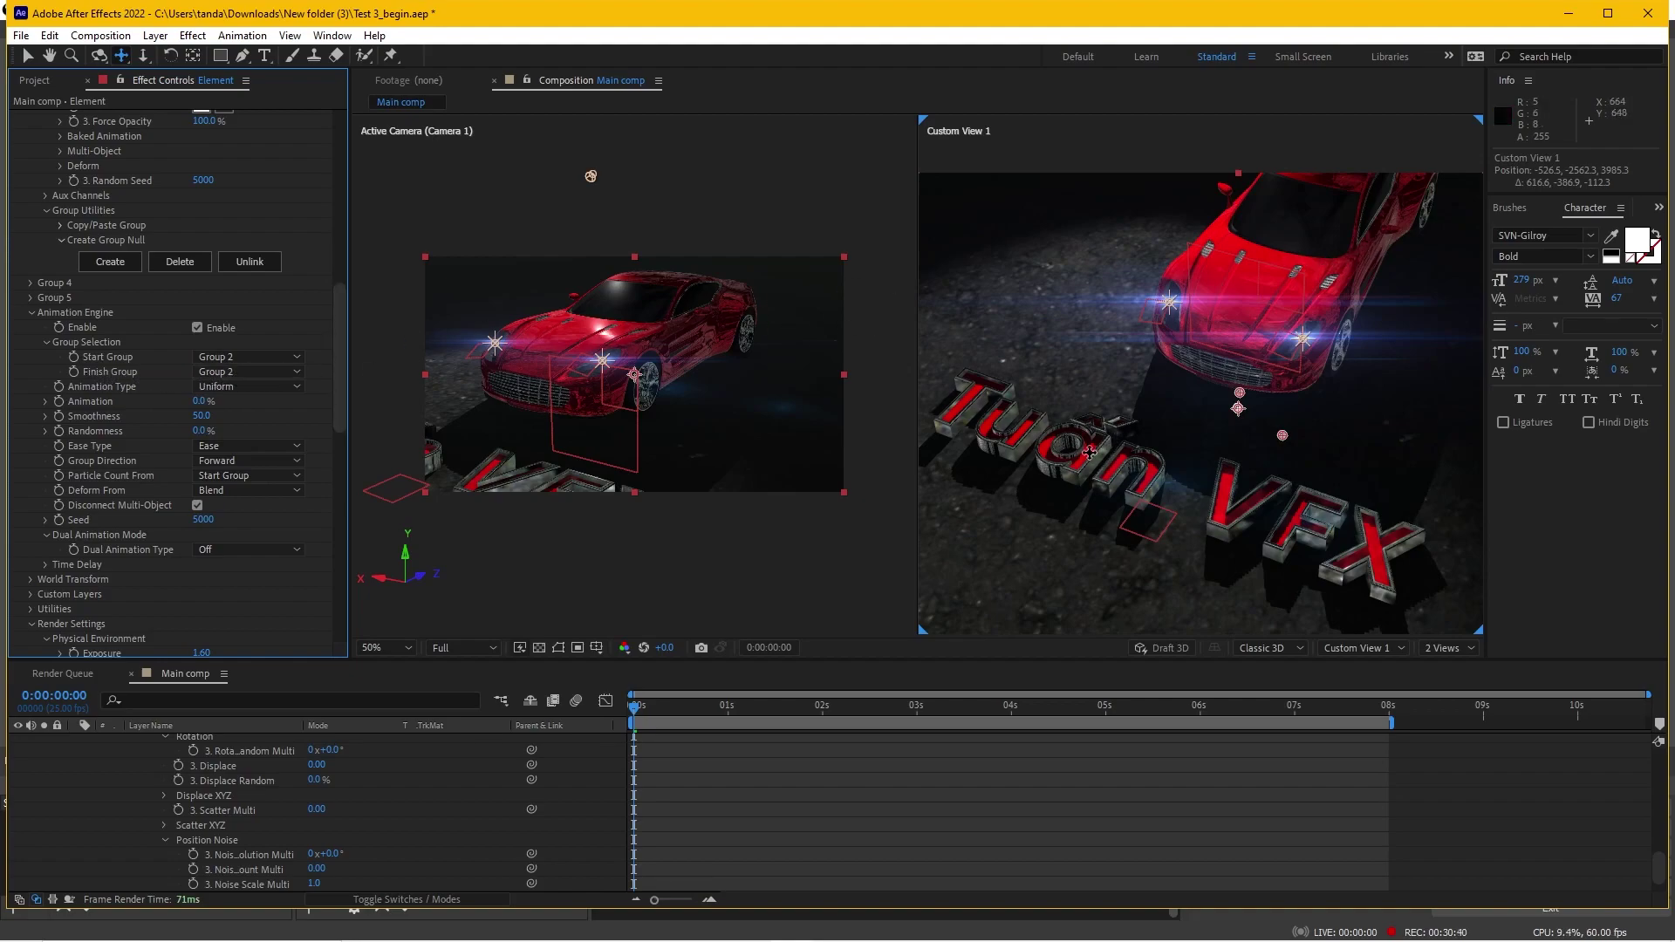
pyautogui.click(229, 376)
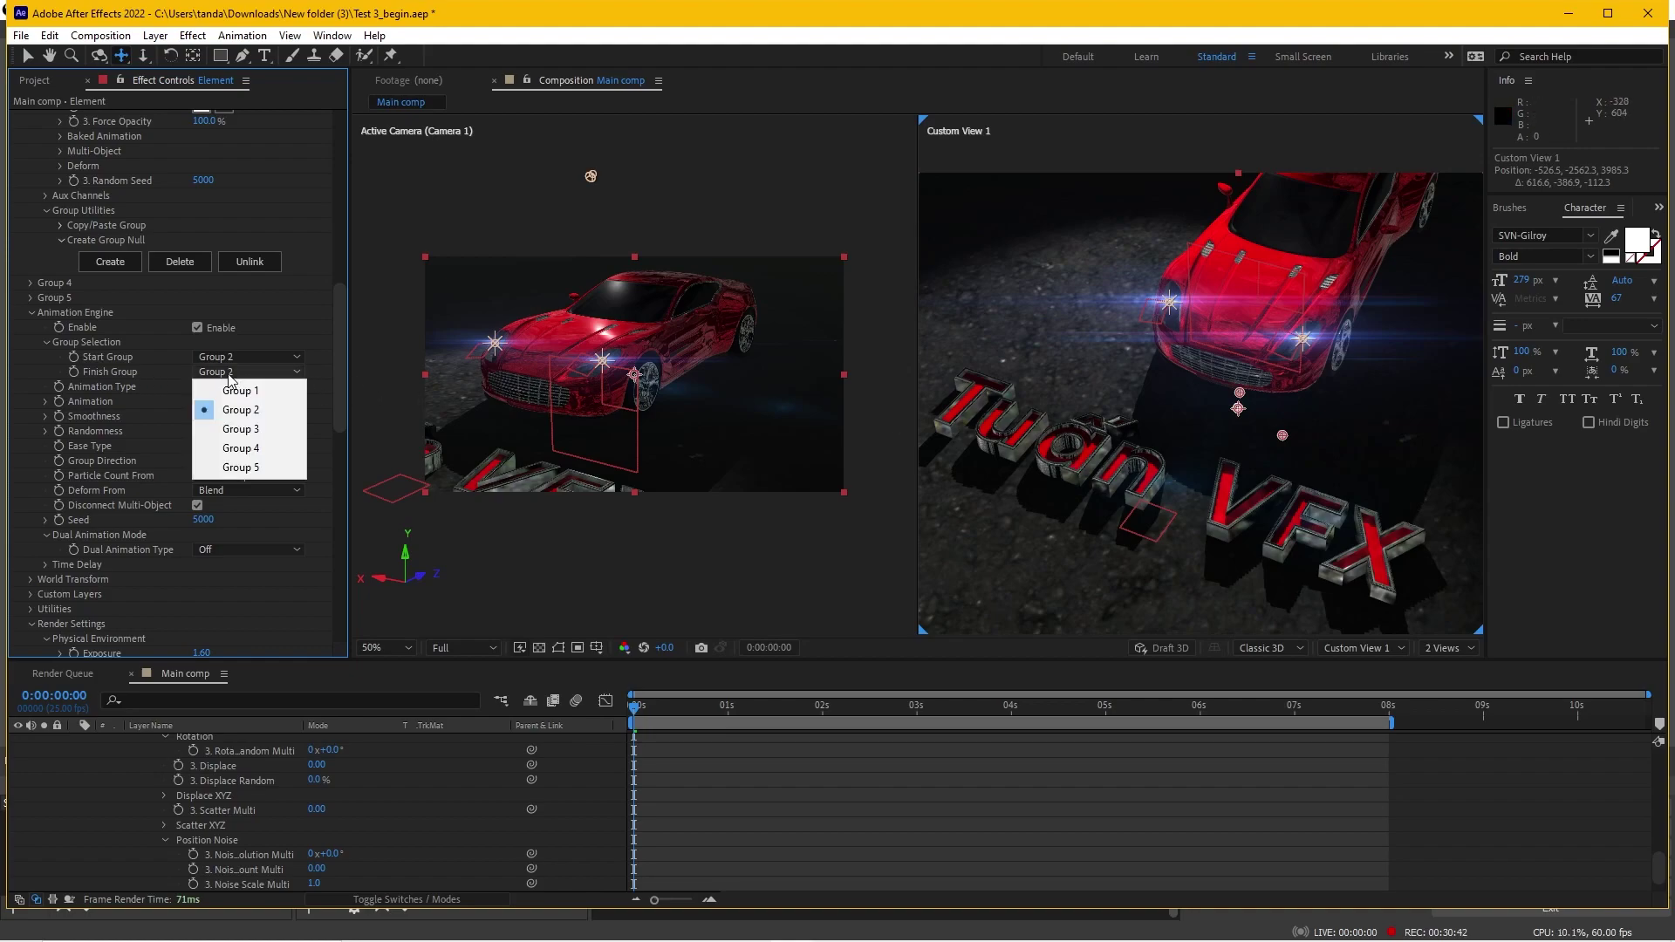
pyautogui.click(241, 429)
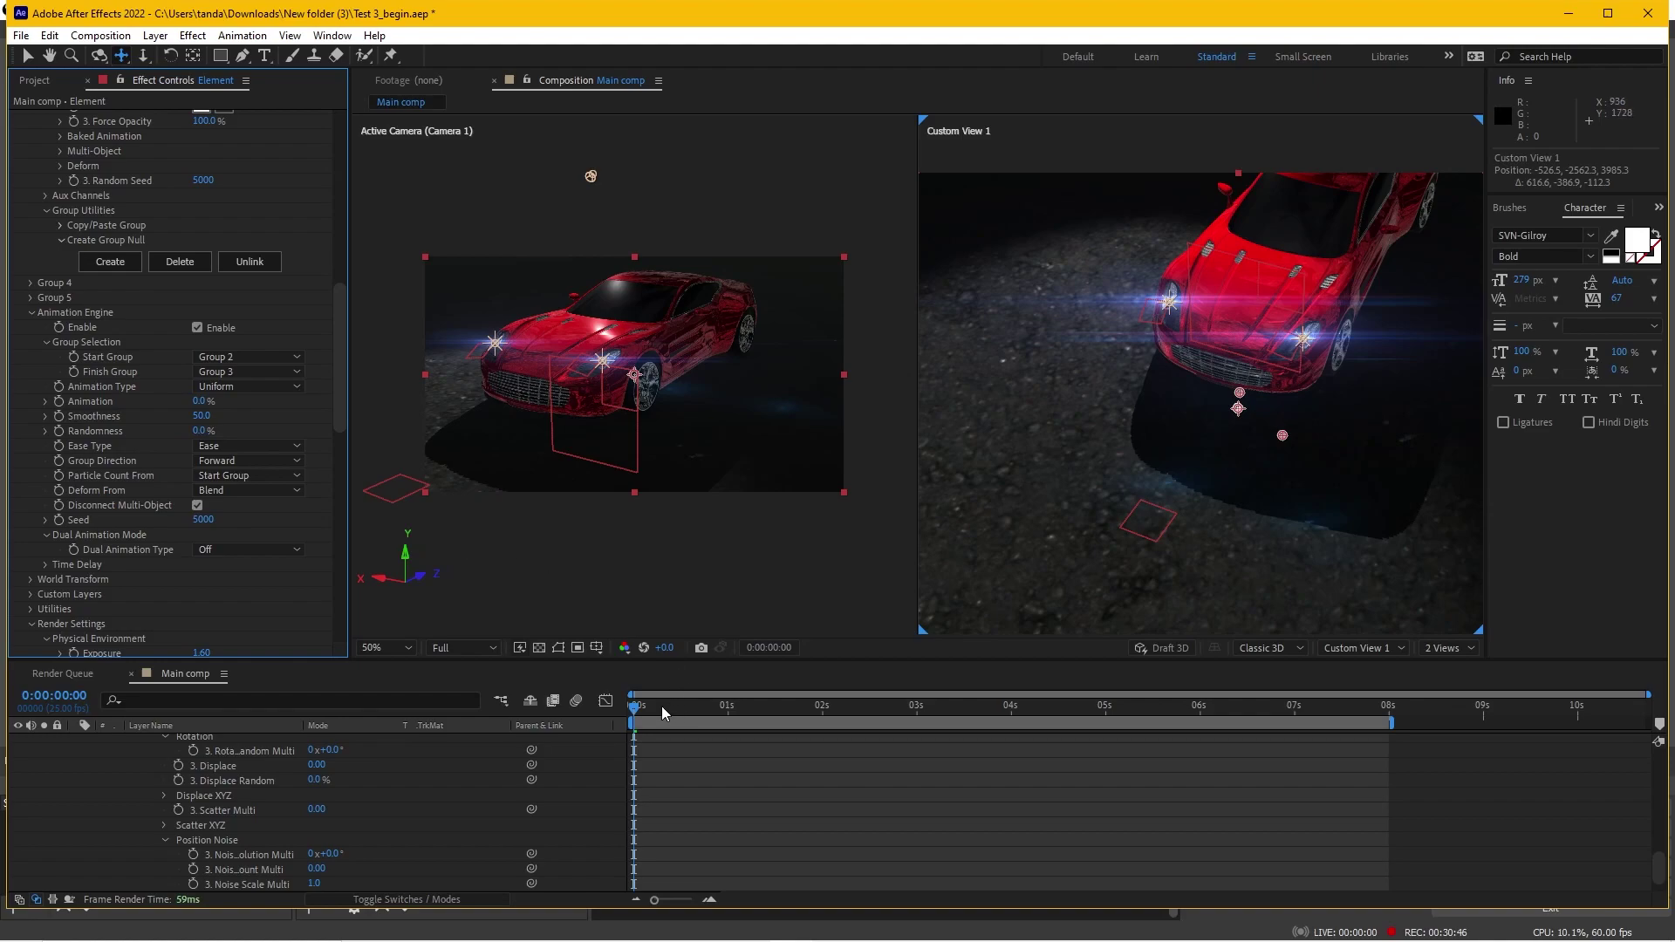
# Set a 0% Animation keyframe and move it to the one-second mark
pyautogui.moveTo(661, 712); pyautogui.dragTo(880, 726)
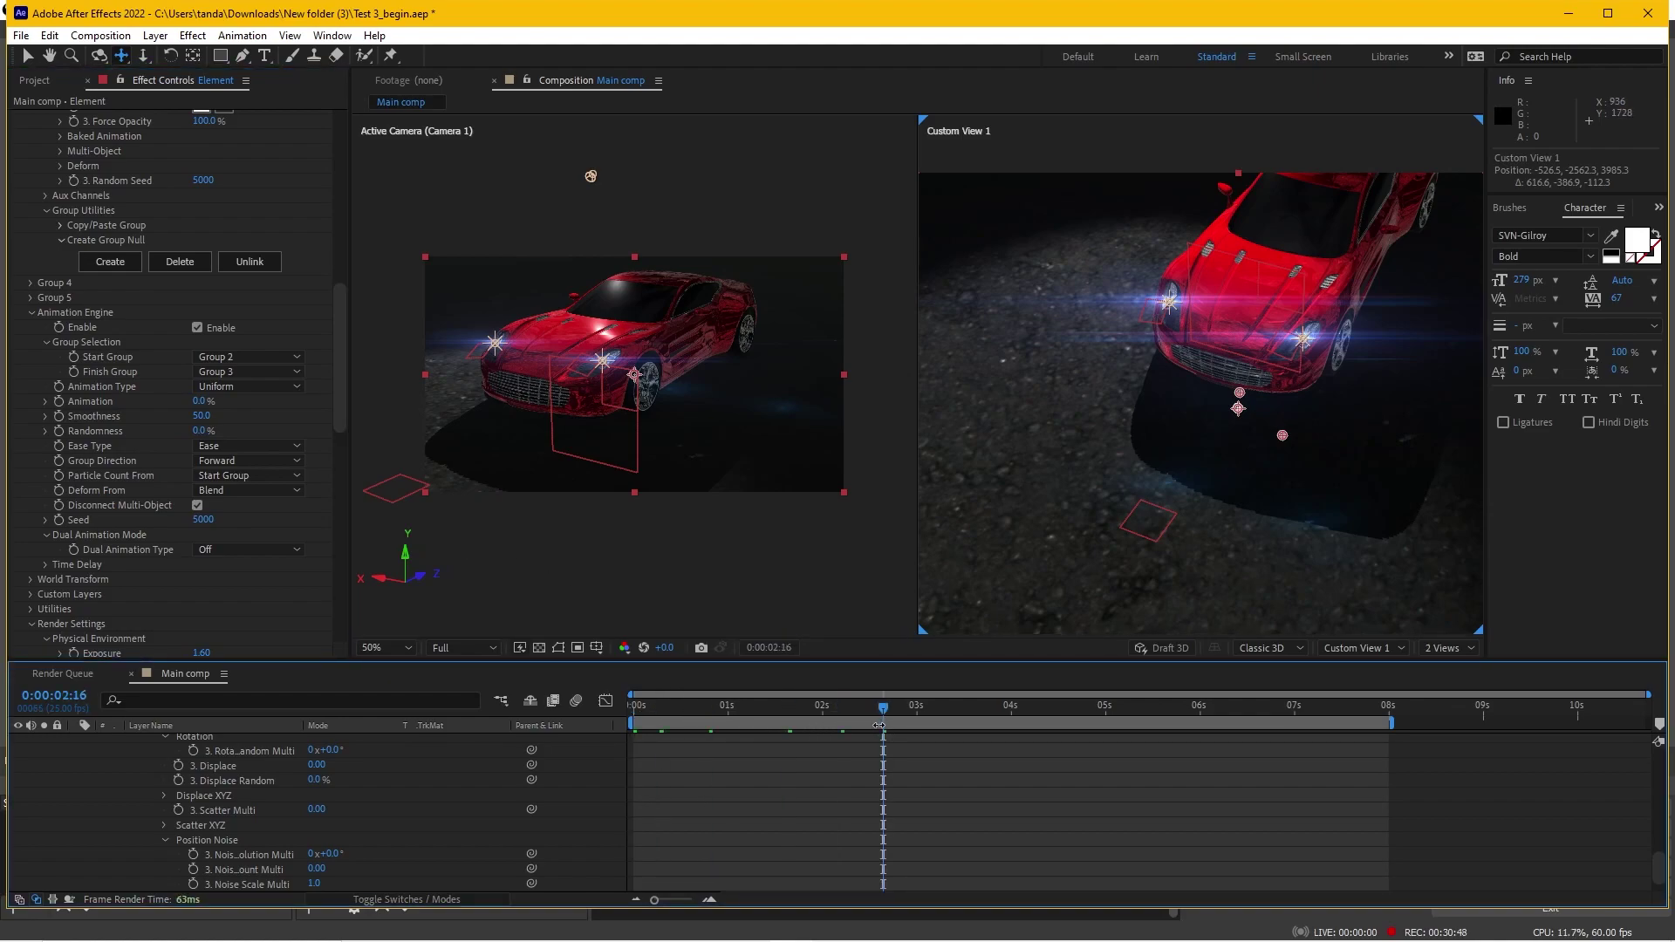
pyautogui.moveTo(768, 707); pyautogui.dragTo(634, 707)
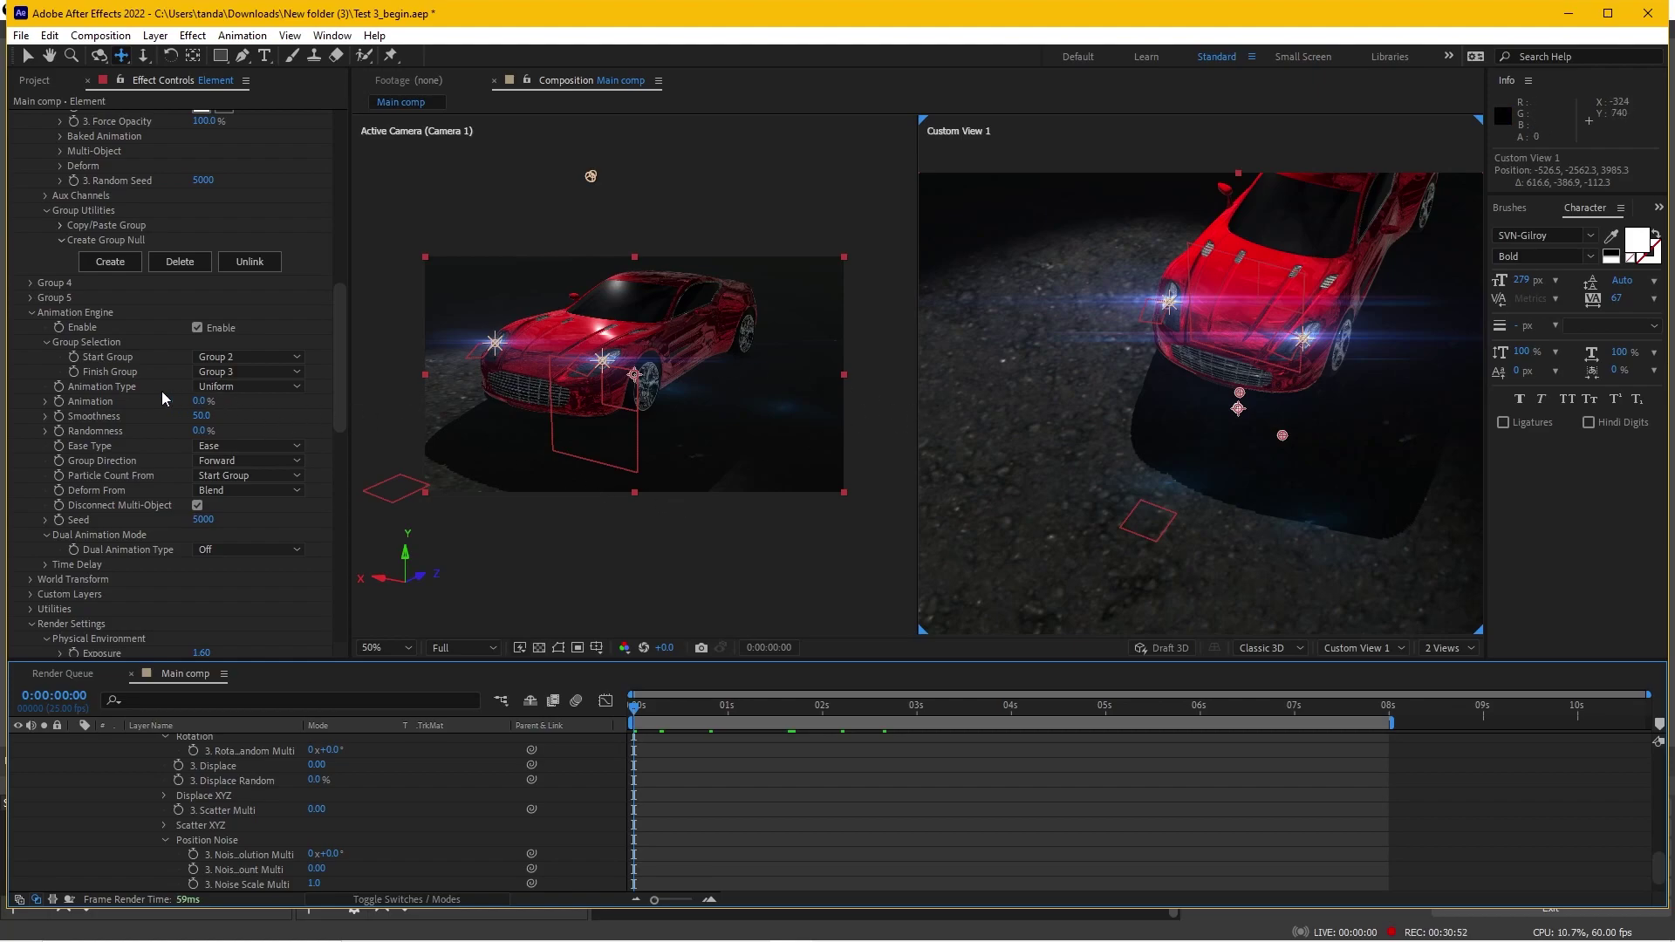
pyautogui.click(96, 404)
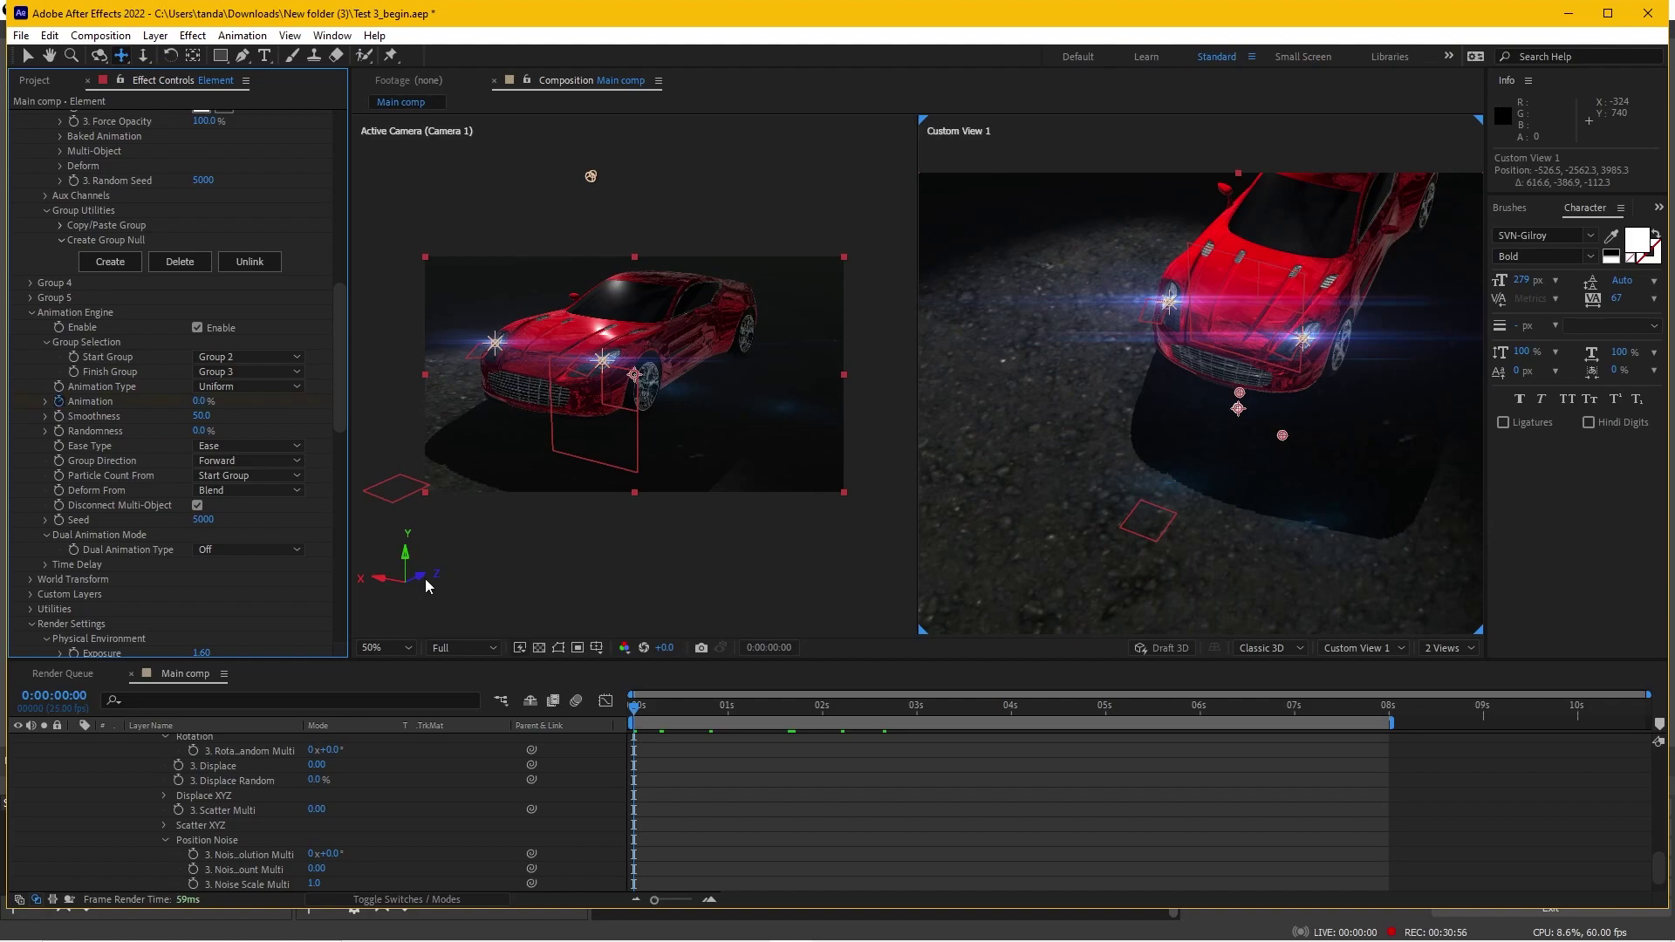
pyautogui.scroll(-1, 793, 840)
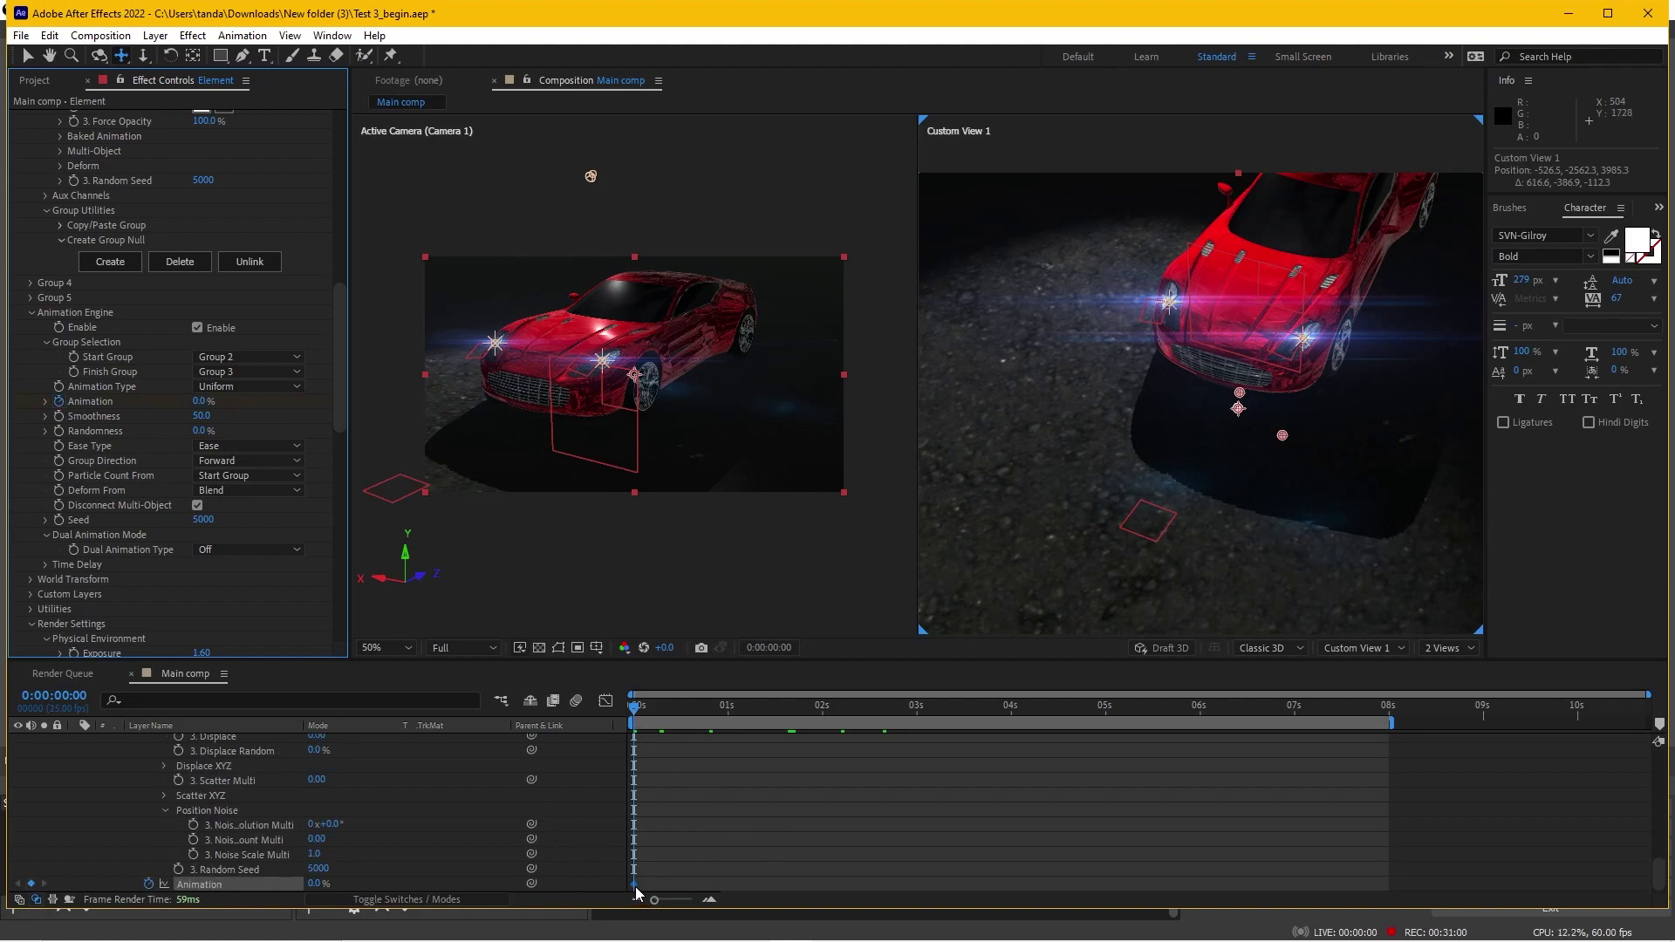
pyautogui.moveTo(634, 884); pyautogui.dragTo(671, 884)
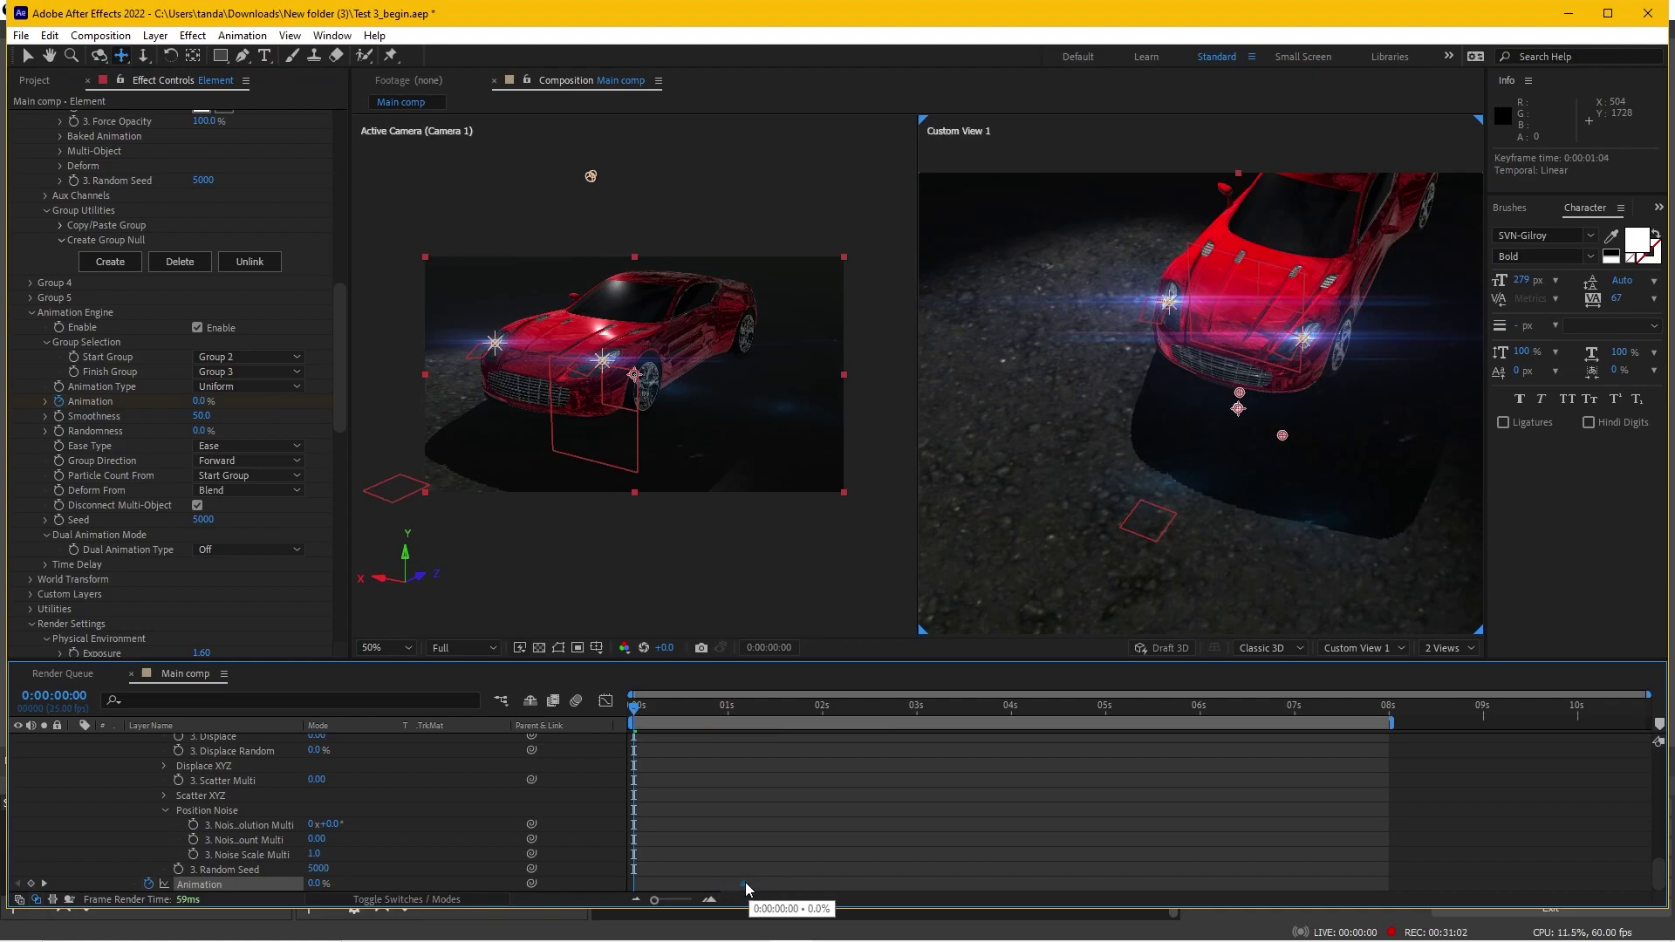
pyautogui.click(729, 707)
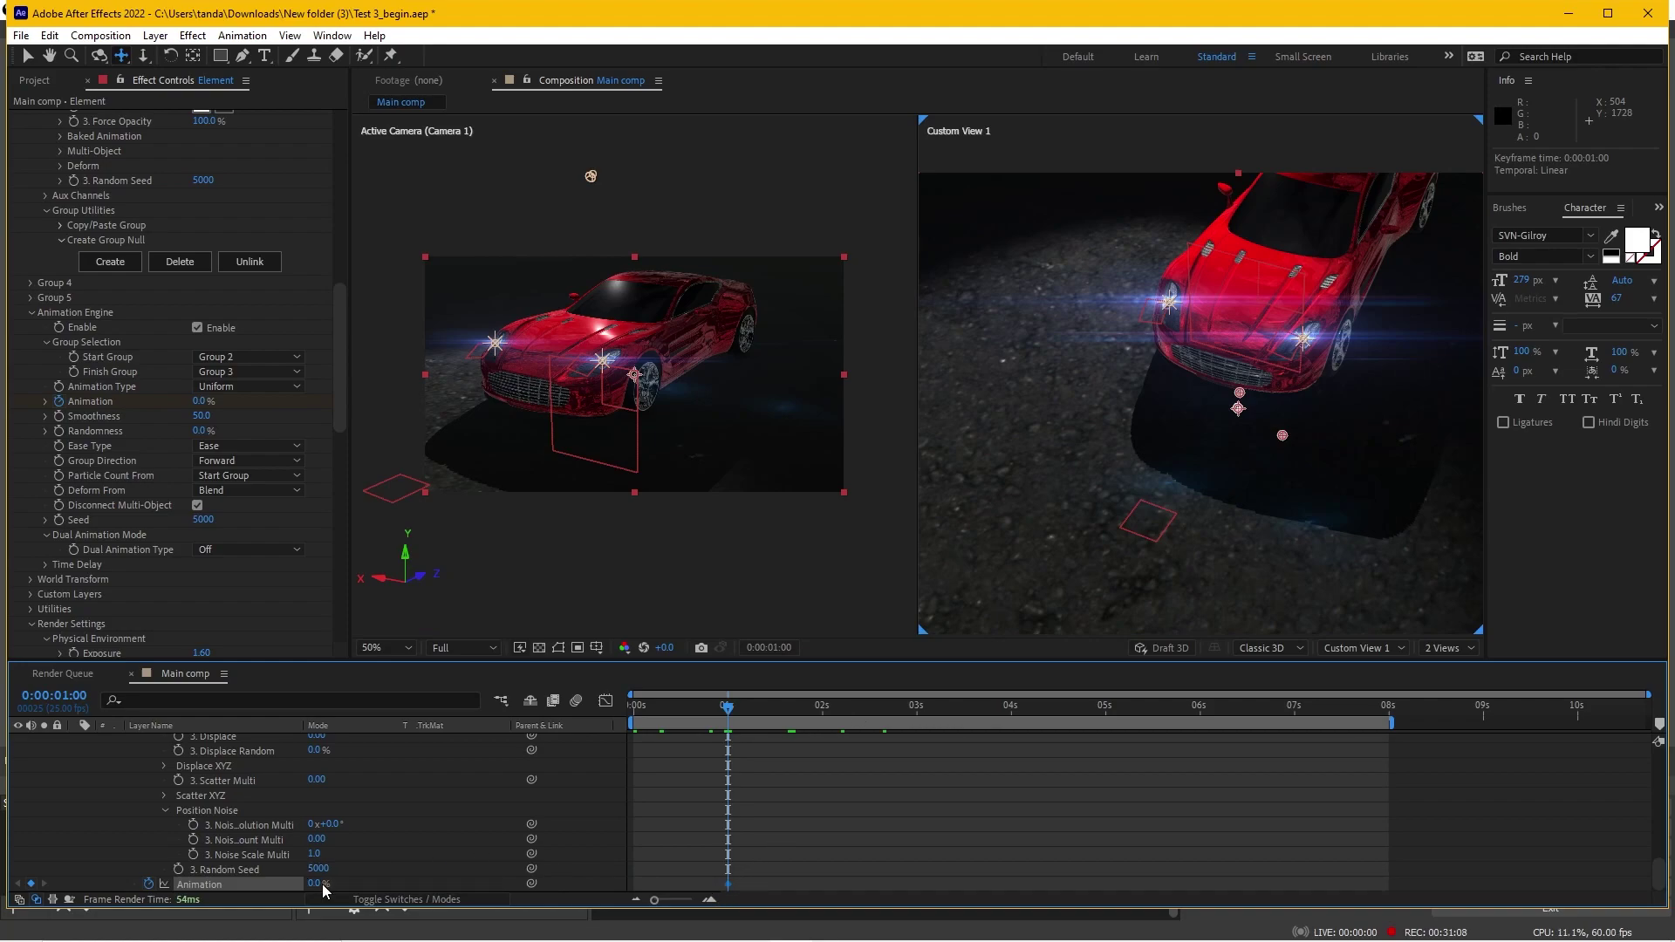
# At about 0:00:03:11, raise Animation to 100% and scrub back to preview the car-to-text morph
pyautogui.moveTo(918, 708); pyautogui.dragTo(961, 708)
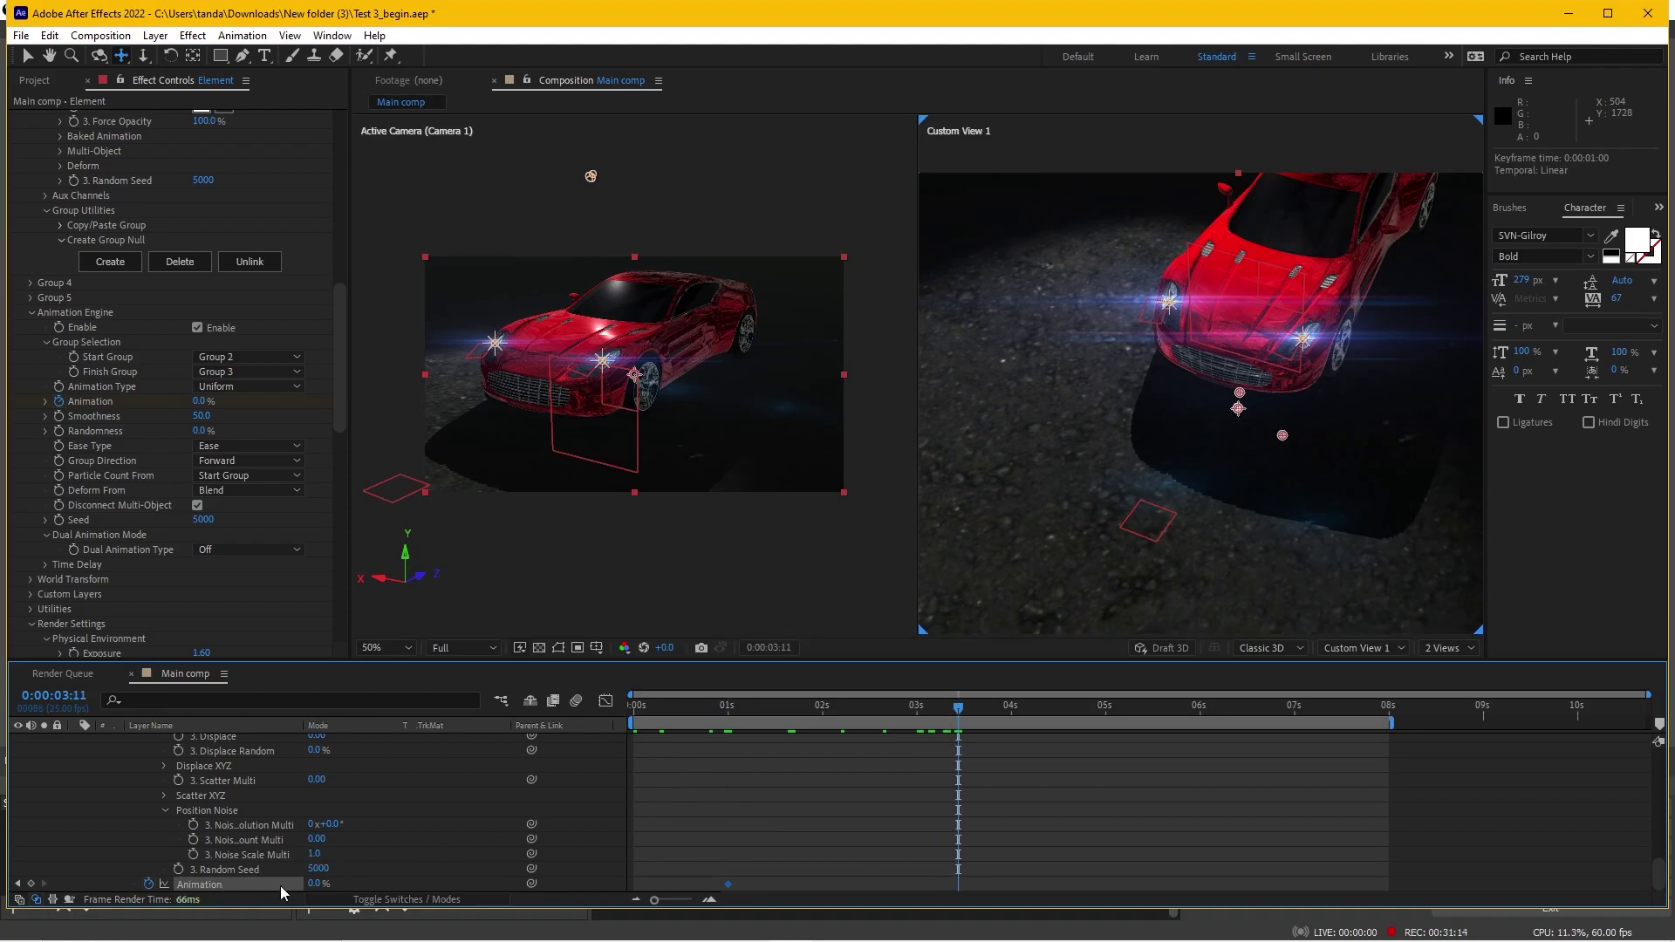
pyautogui.moveTo(316, 884); pyautogui.dragTo(378, 870)
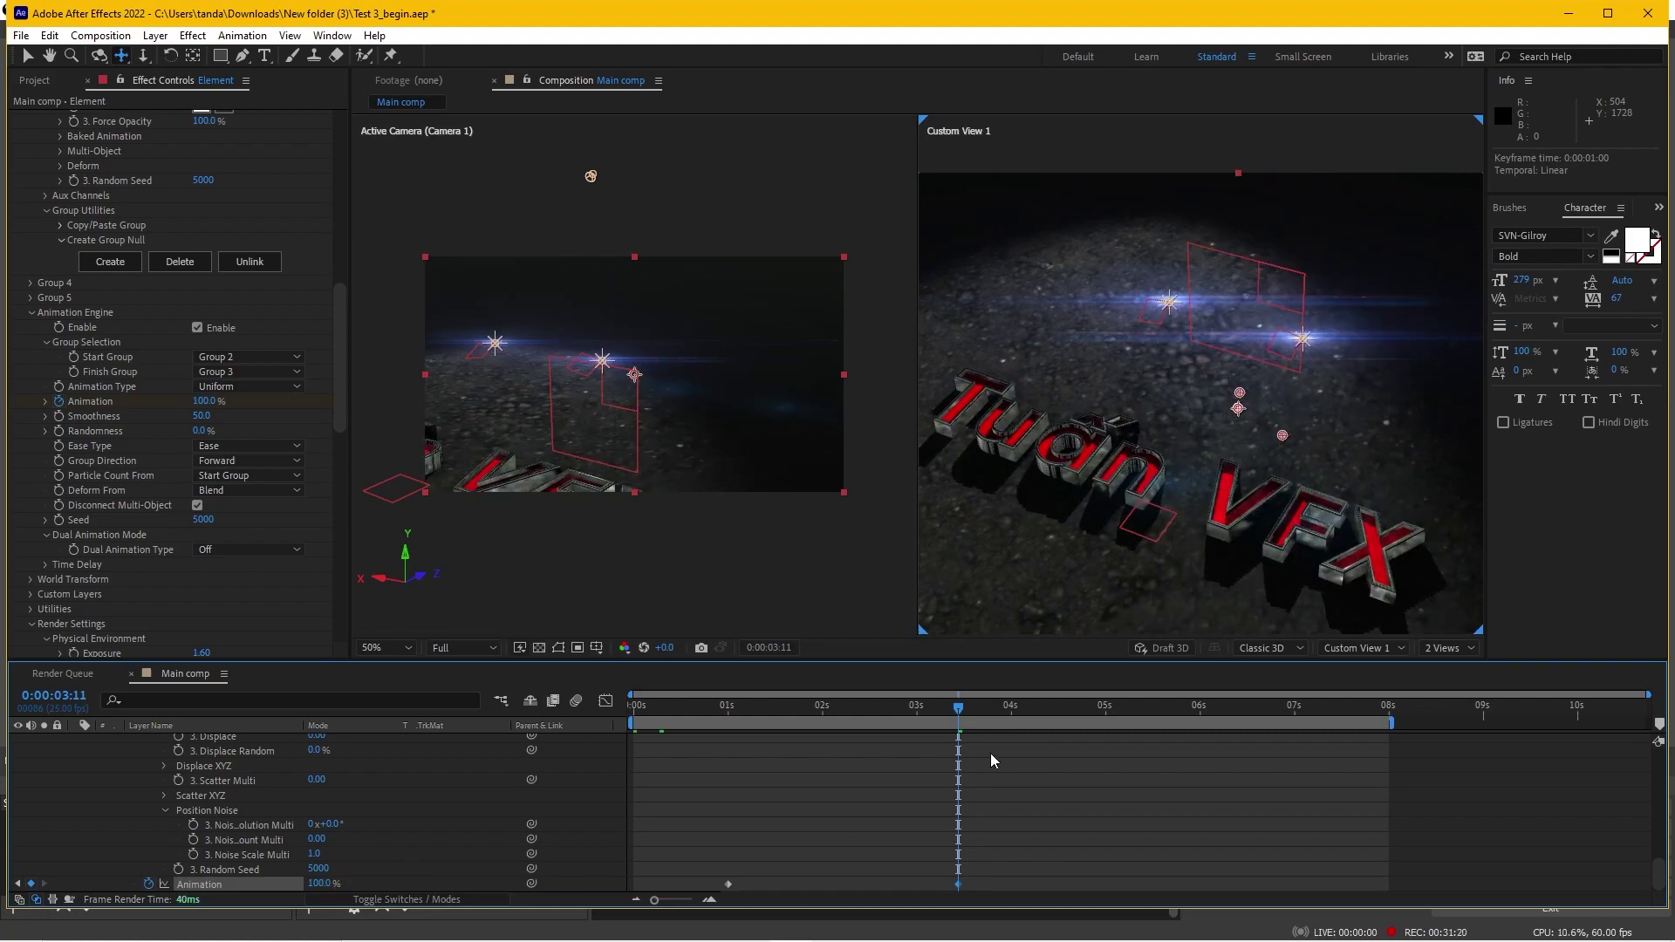
pyautogui.moveTo(866, 705)
pyautogui.mouseDown()
pyautogui.moveTo(698, 704)
pyautogui.moveTo(972, 651)
pyautogui.mouseUp()
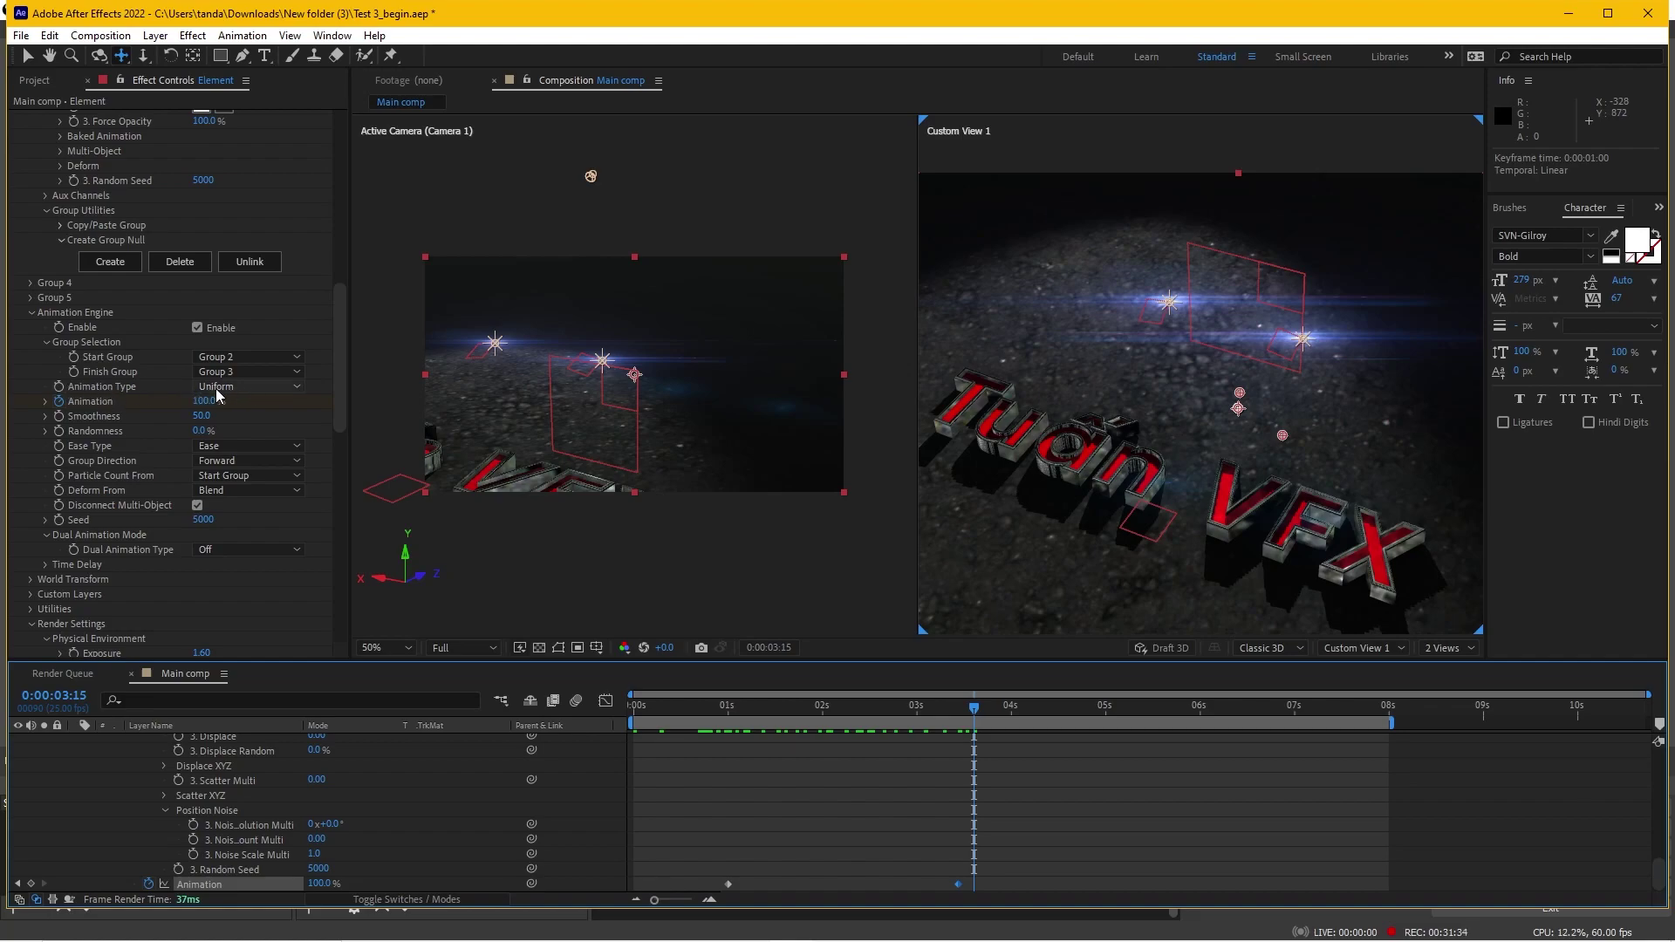
# Set the Animation Engine's Animation Type to Random and scrub to preview the car shattering into text
pyautogui.click(241, 388)
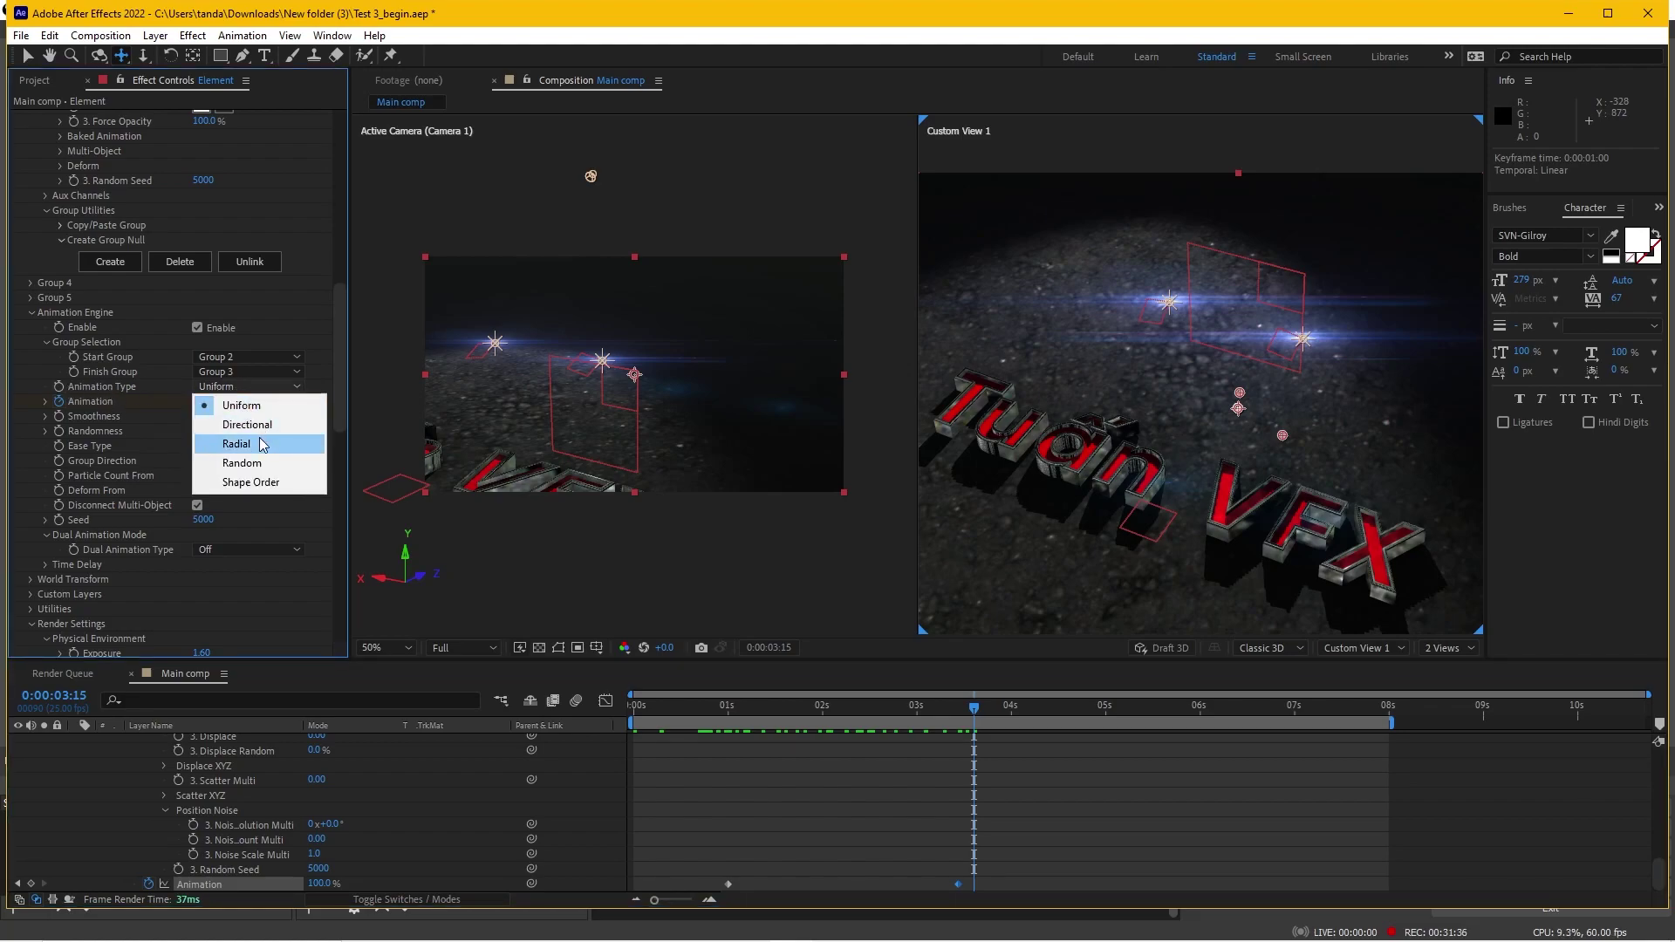
pyautogui.click(248, 463)
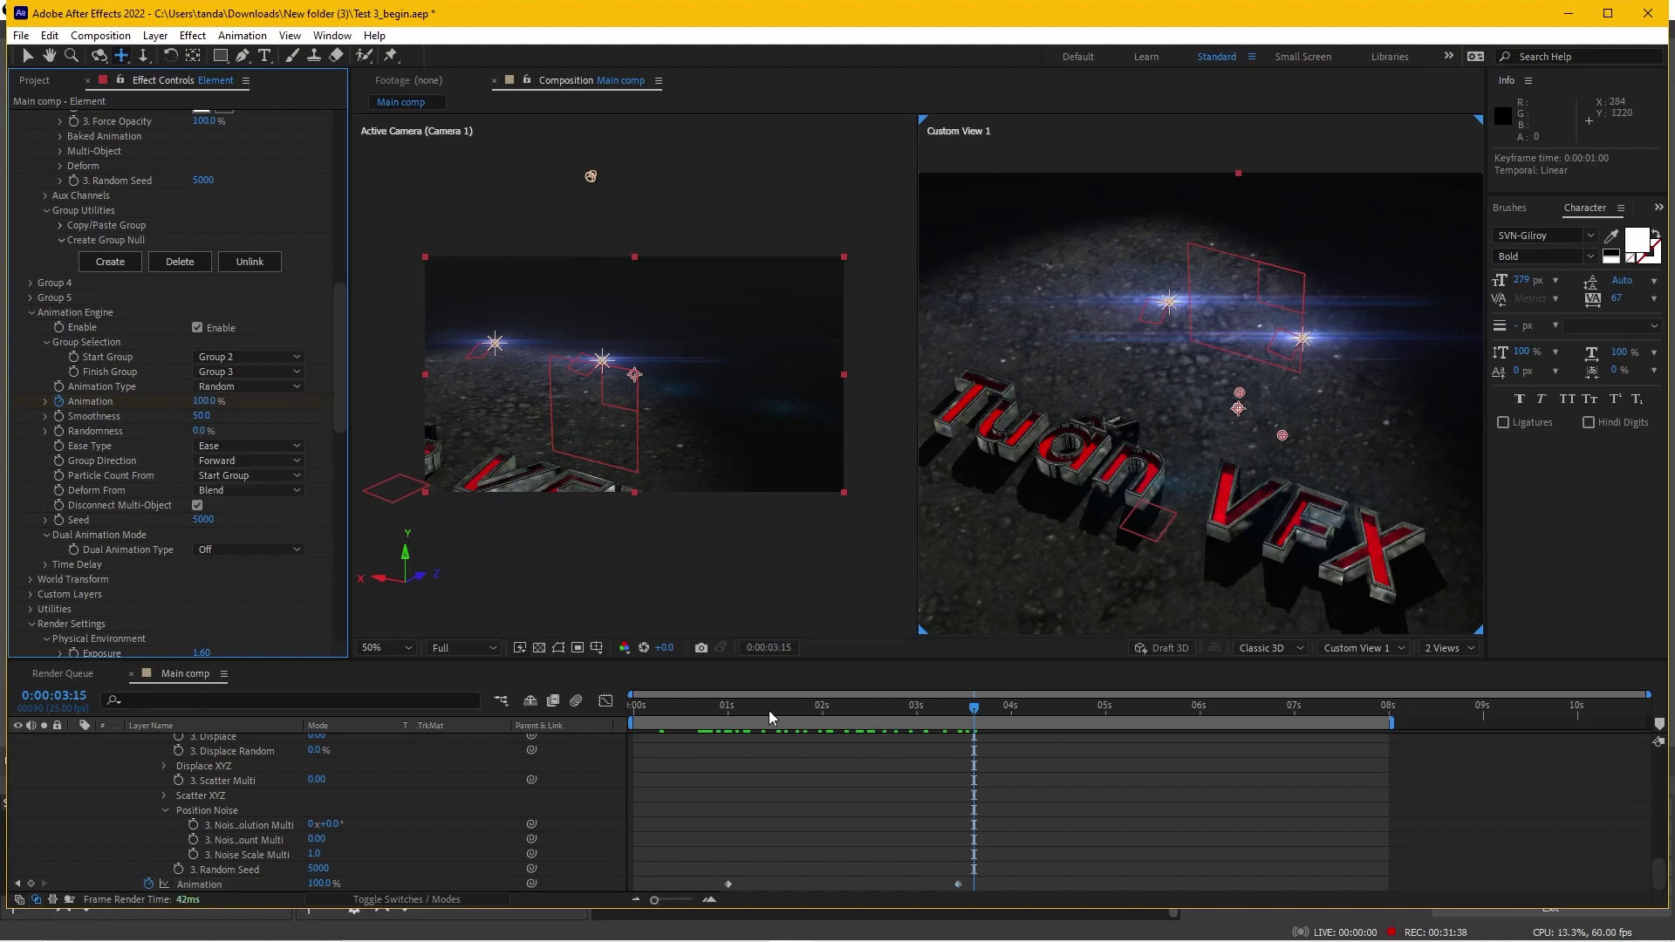
pyautogui.moveTo(747, 708)
pyautogui.mouseDown()
pyautogui.moveTo(939, 657)
pyautogui.moveTo(808, 655)
pyautogui.mouseUp()
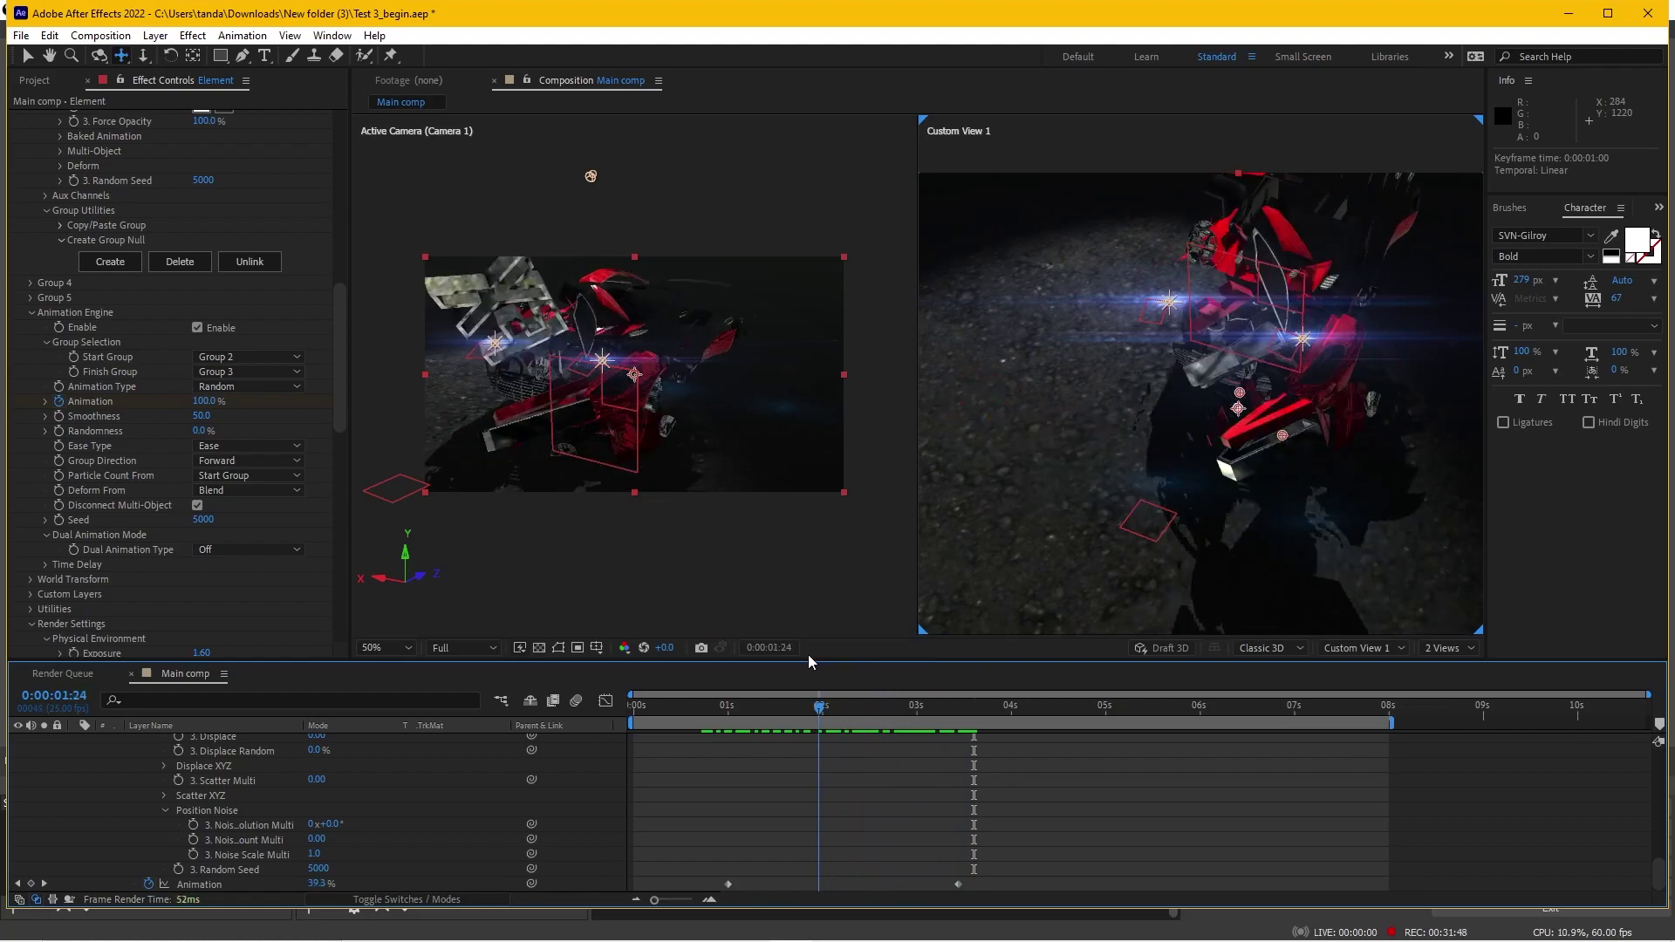
pyautogui.moveTo(808, 654)
pyautogui.mouseDown()
pyautogui.moveTo(703, 660)
pyautogui.moveTo(852, 672)
pyautogui.moveTo(991, 633)
pyautogui.mouseUp()
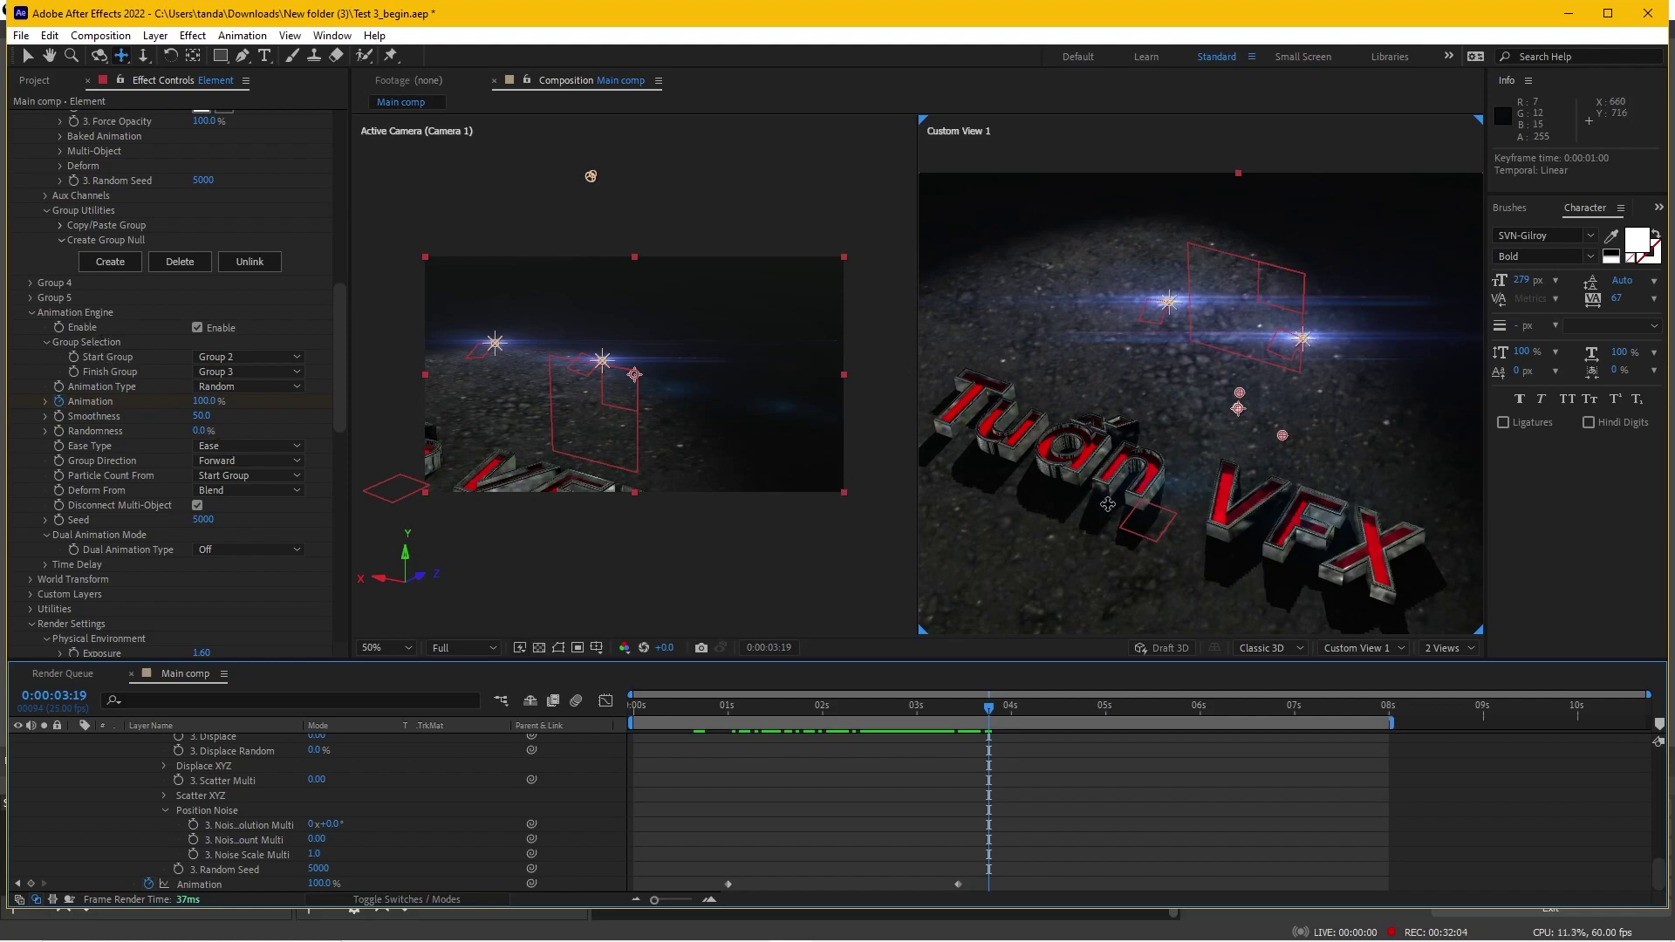
# Switch the viewer to 1 View with Active Camera and scrub back near the start showing the car
pyautogui.click(1440, 644)
pyautogui.click(1468, 672)
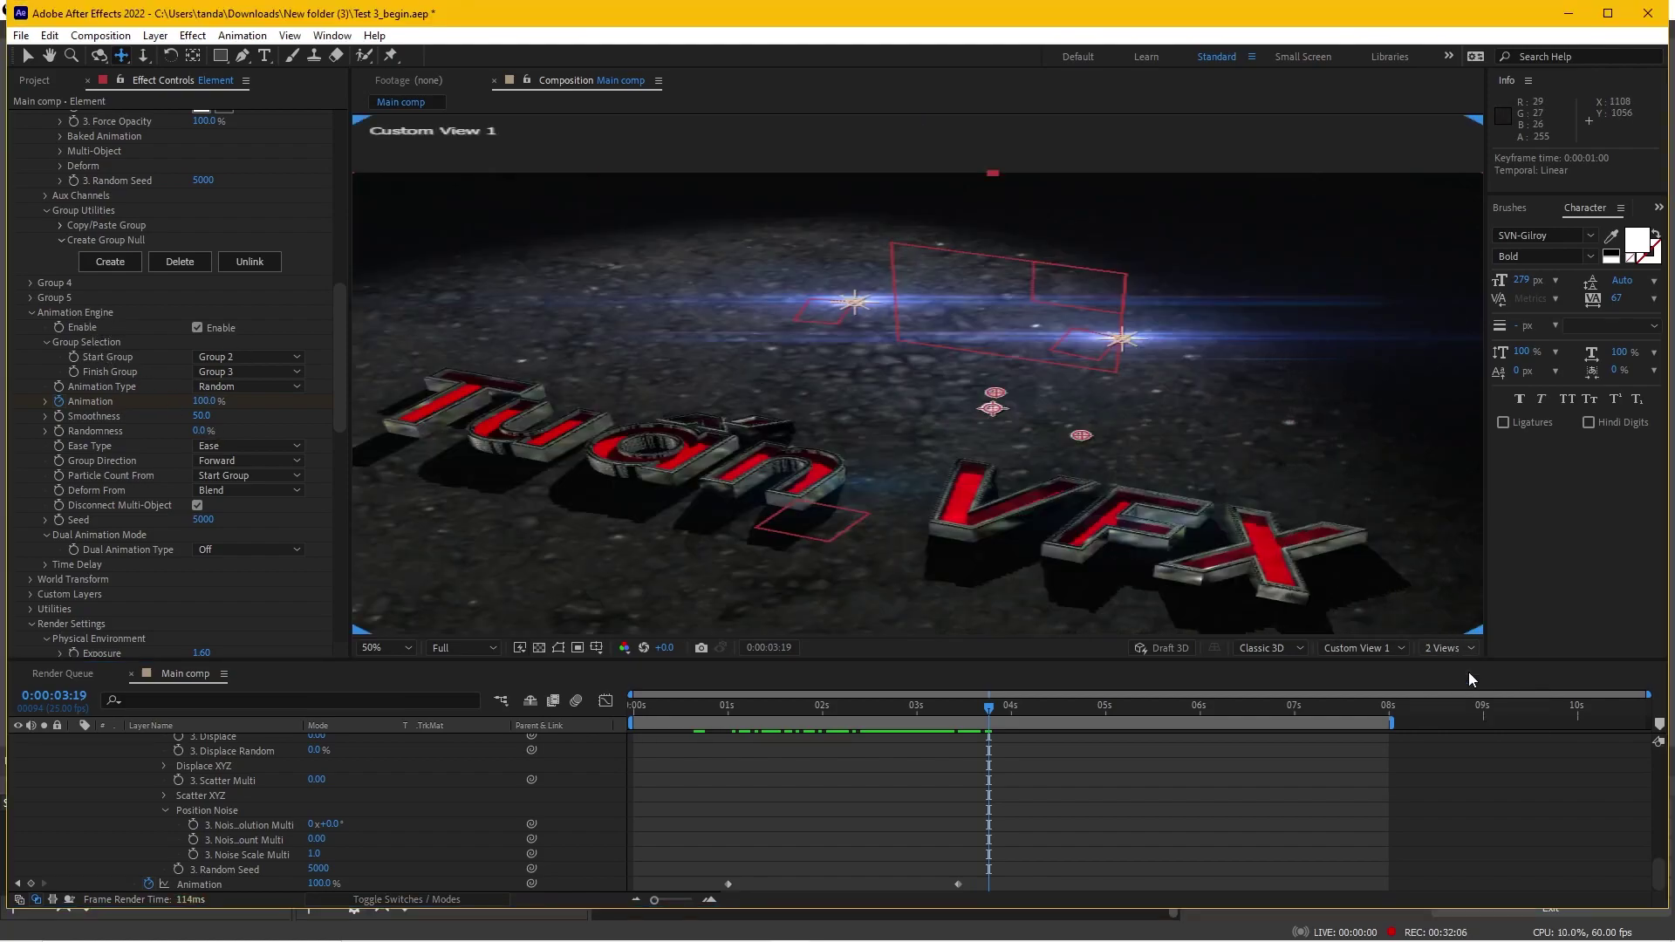
pyautogui.press('F12')
pyautogui.moveTo(921, 453); pyautogui.dragTo(974, 352)
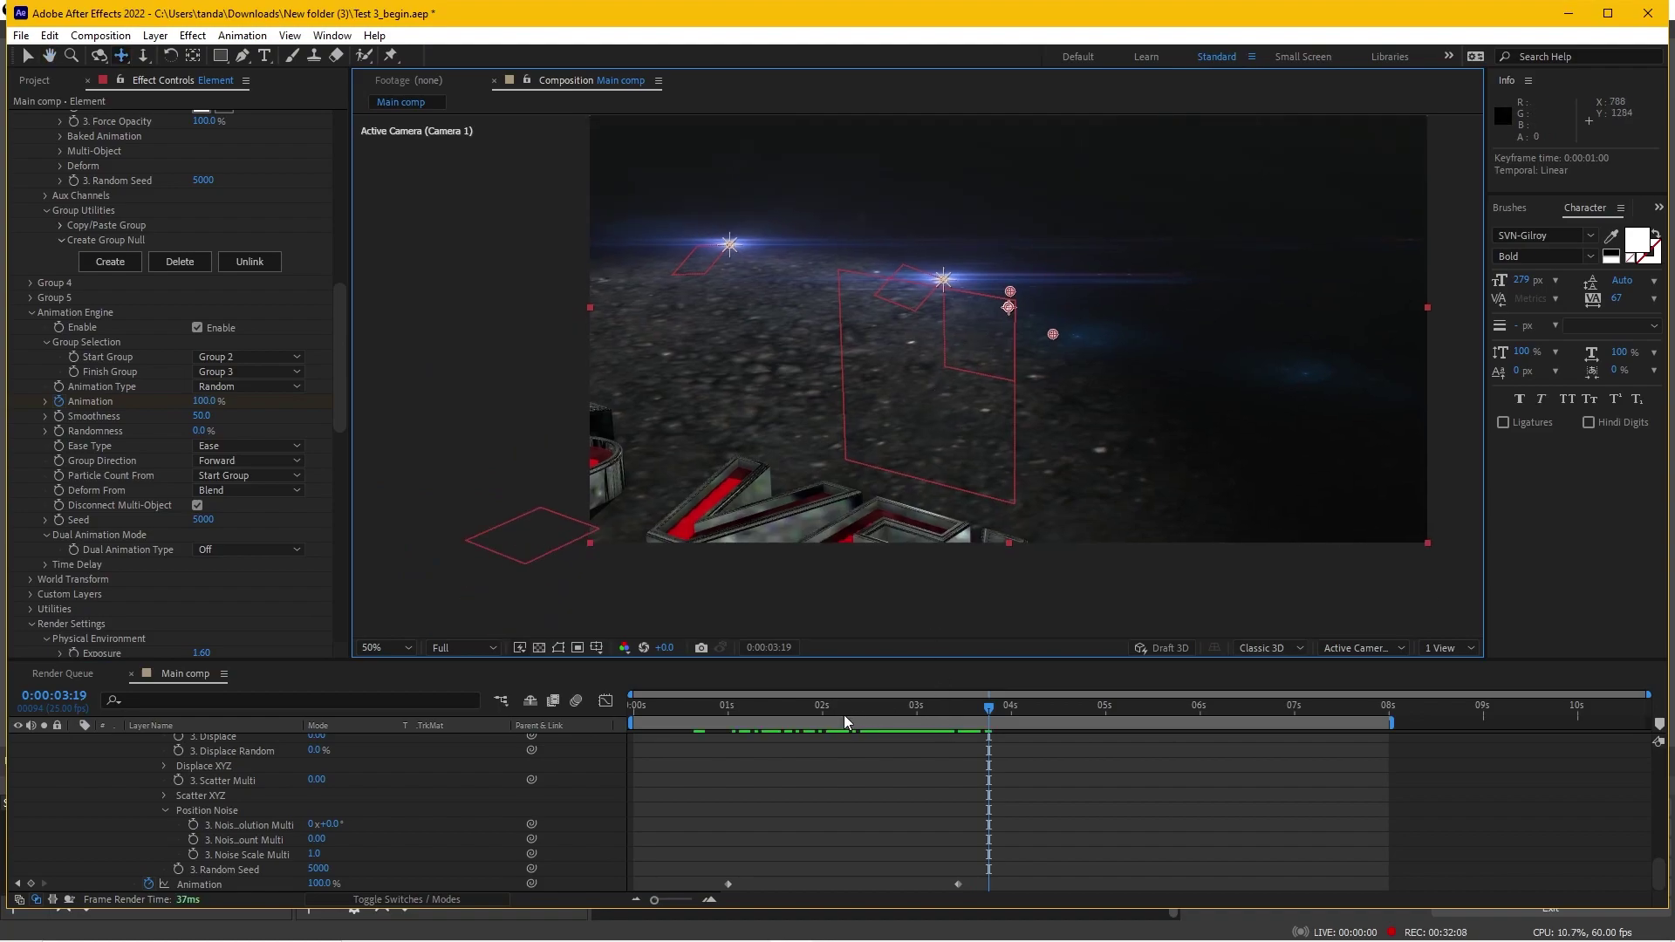
pyautogui.moveTo(829, 717)
pyautogui.mouseDown()
pyautogui.moveTo(758, 725)
pyautogui.moveTo(899, 691)
pyautogui.moveTo(683, 689)
pyautogui.mouseUp()
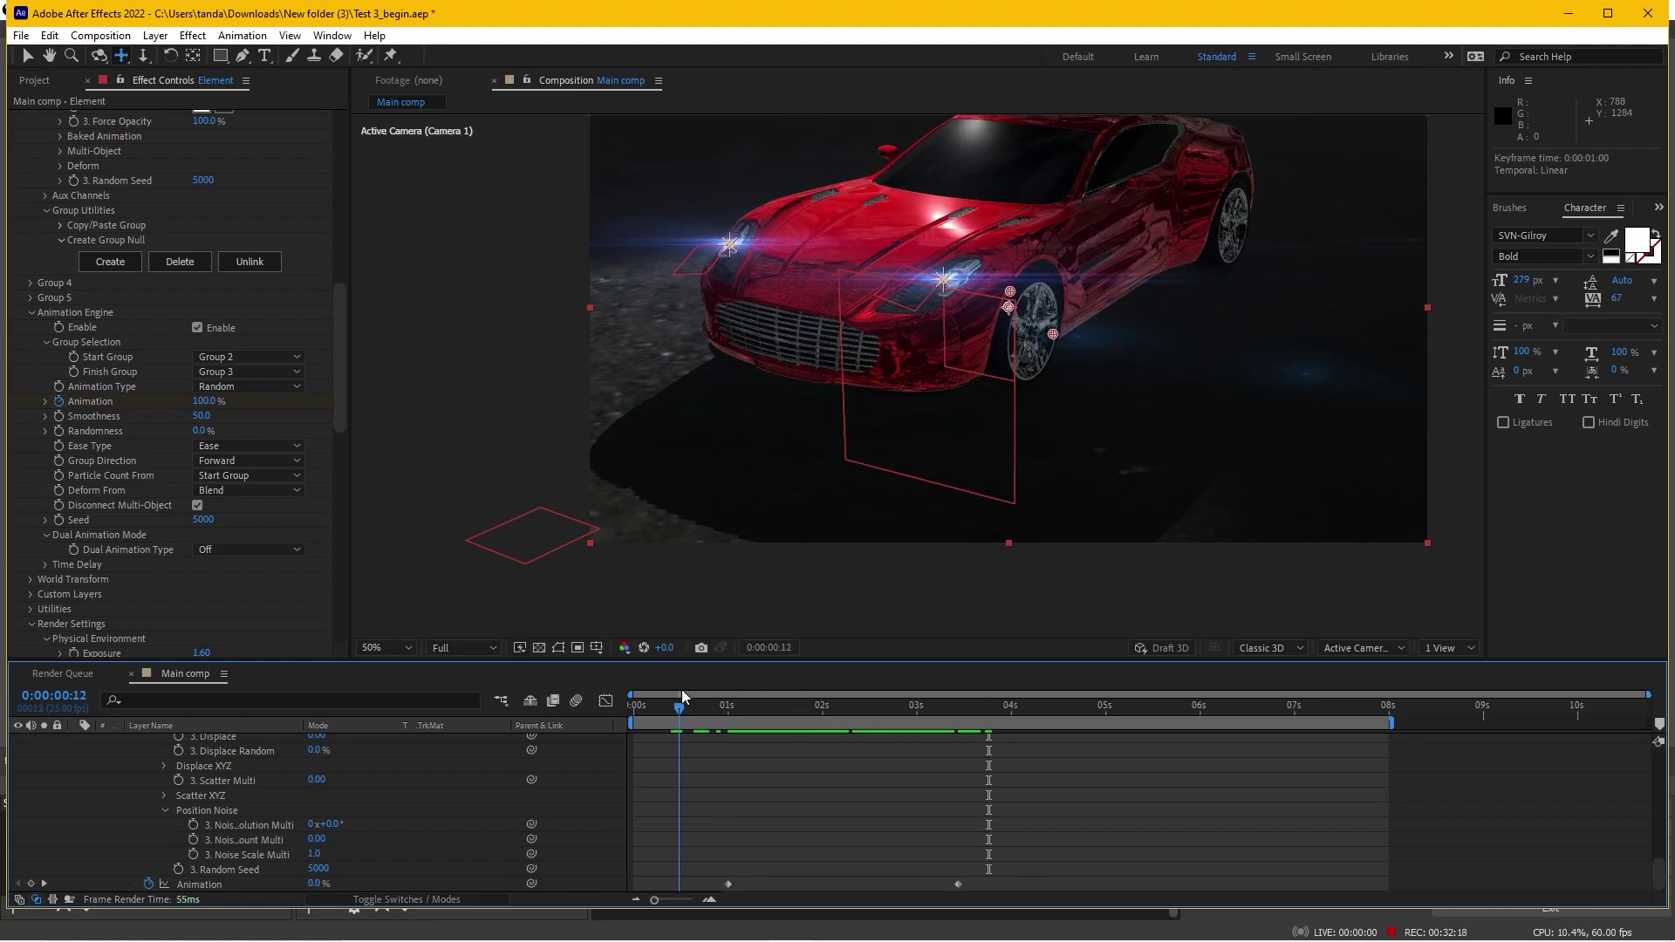
# Scroll through the Element layer's settings in Effect Controls
pyautogui.moveTo(682, 689); pyautogui.dragTo(682, 690)
pyautogui.scroll(5, 296, 780)
pyautogui.scroll(3, 262, 798)
pyautogui.scroll(3, 232, 810)
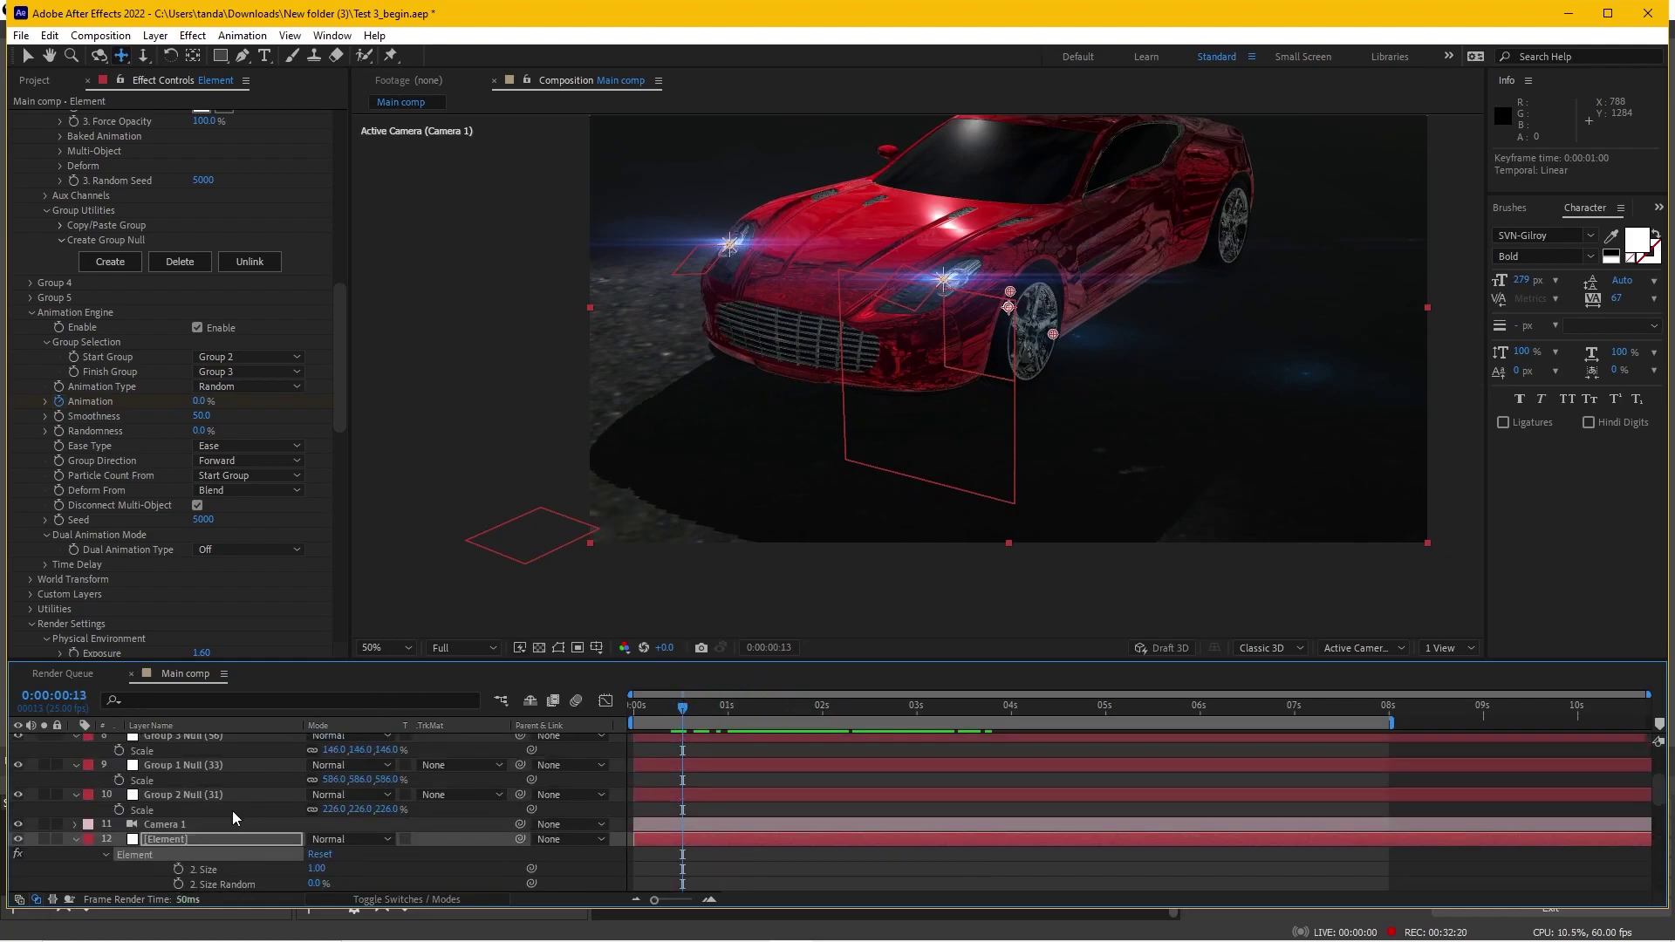
pyautogui.scroll(-2, 87, 851)
pyautogui.scroll(2, 87, 846)
pyautogui.moveTo(341, 394); pyautogui.dragTo(327, 581)
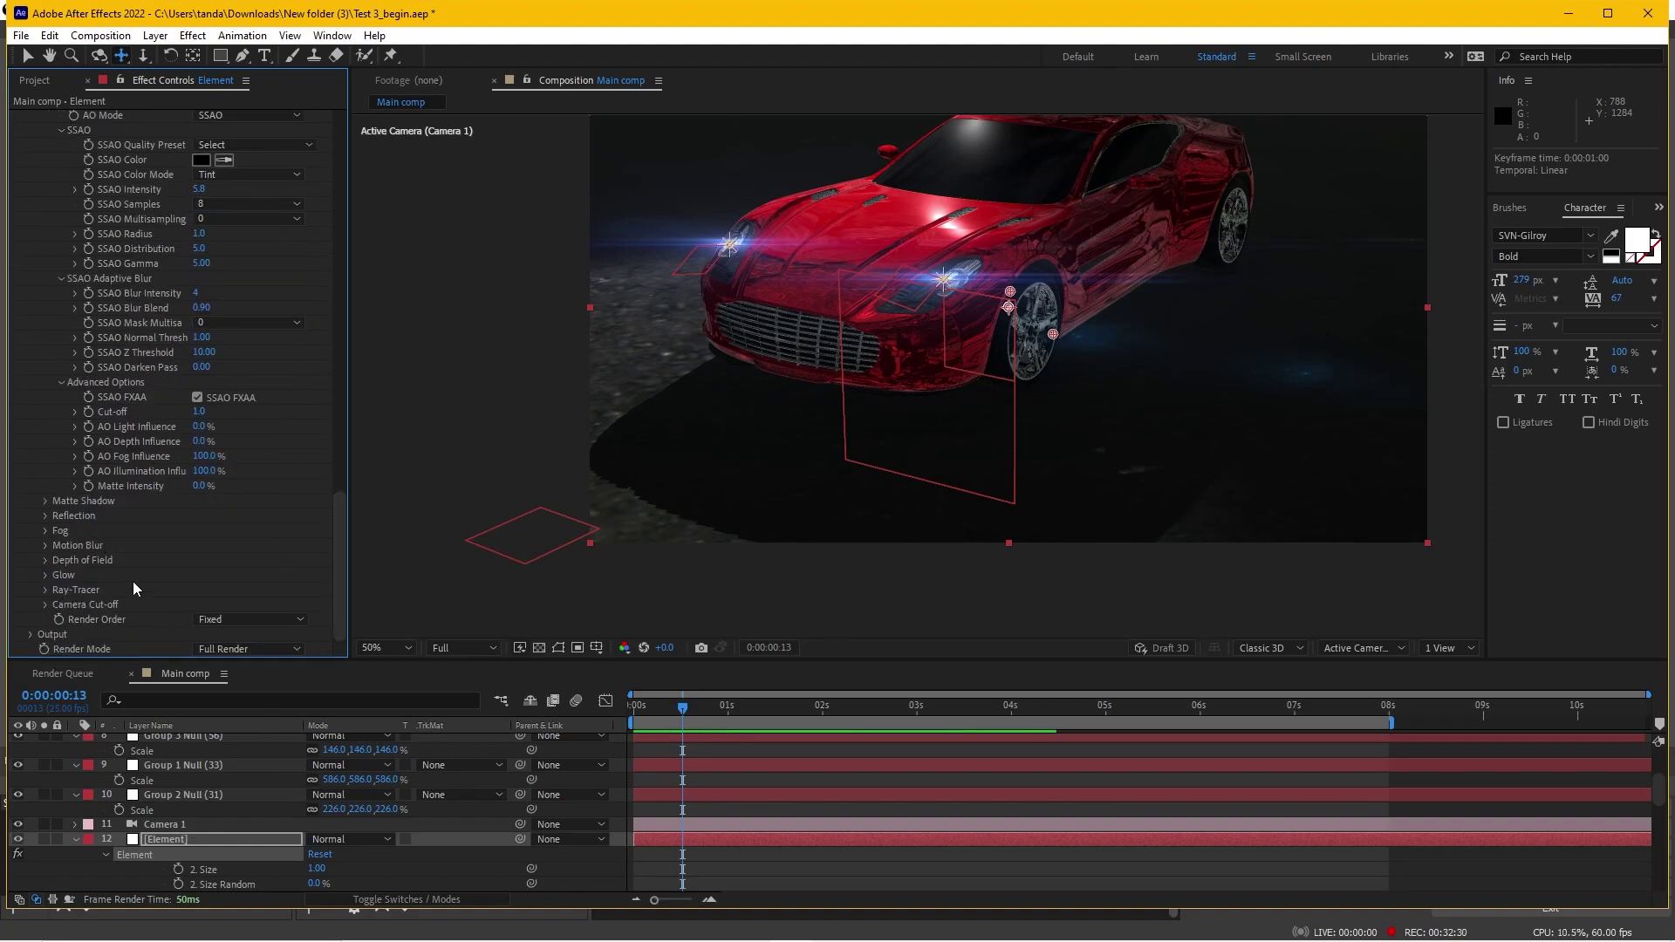
pyautogui.scroll(2, 72, 442)
pyautogui.scroll(3, 66, 295)
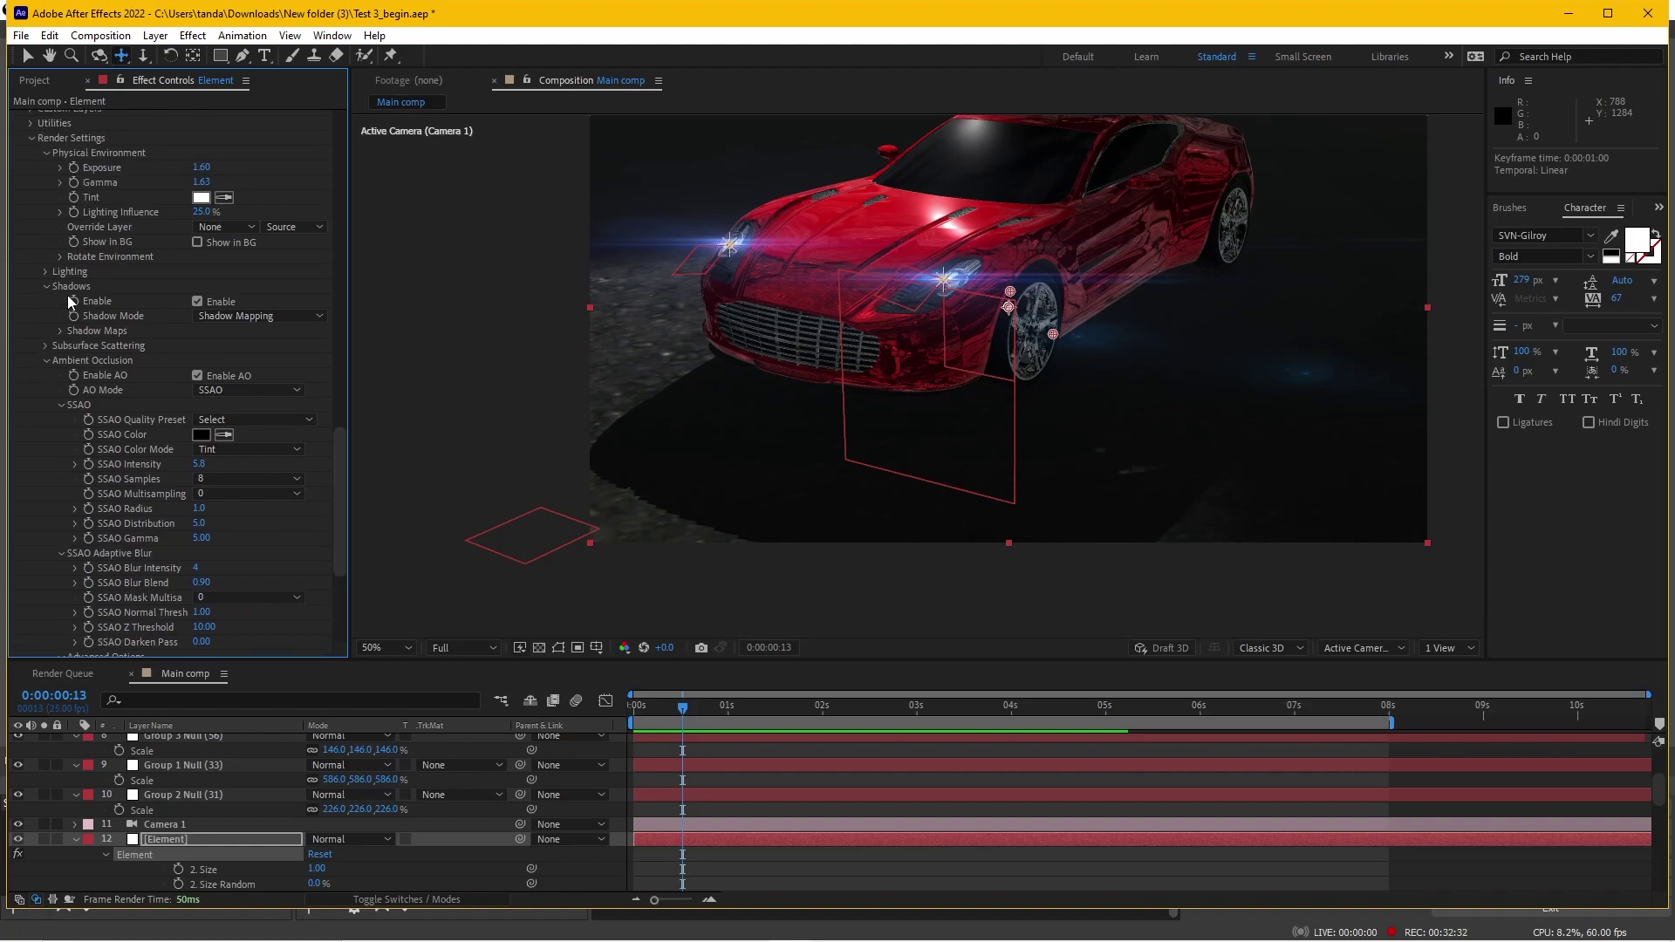
# Collapse Physical Environment, Shadows and Ambient Occlusion, and expand Render Settings > Motion Blur
pyautogui.click(46, 153)
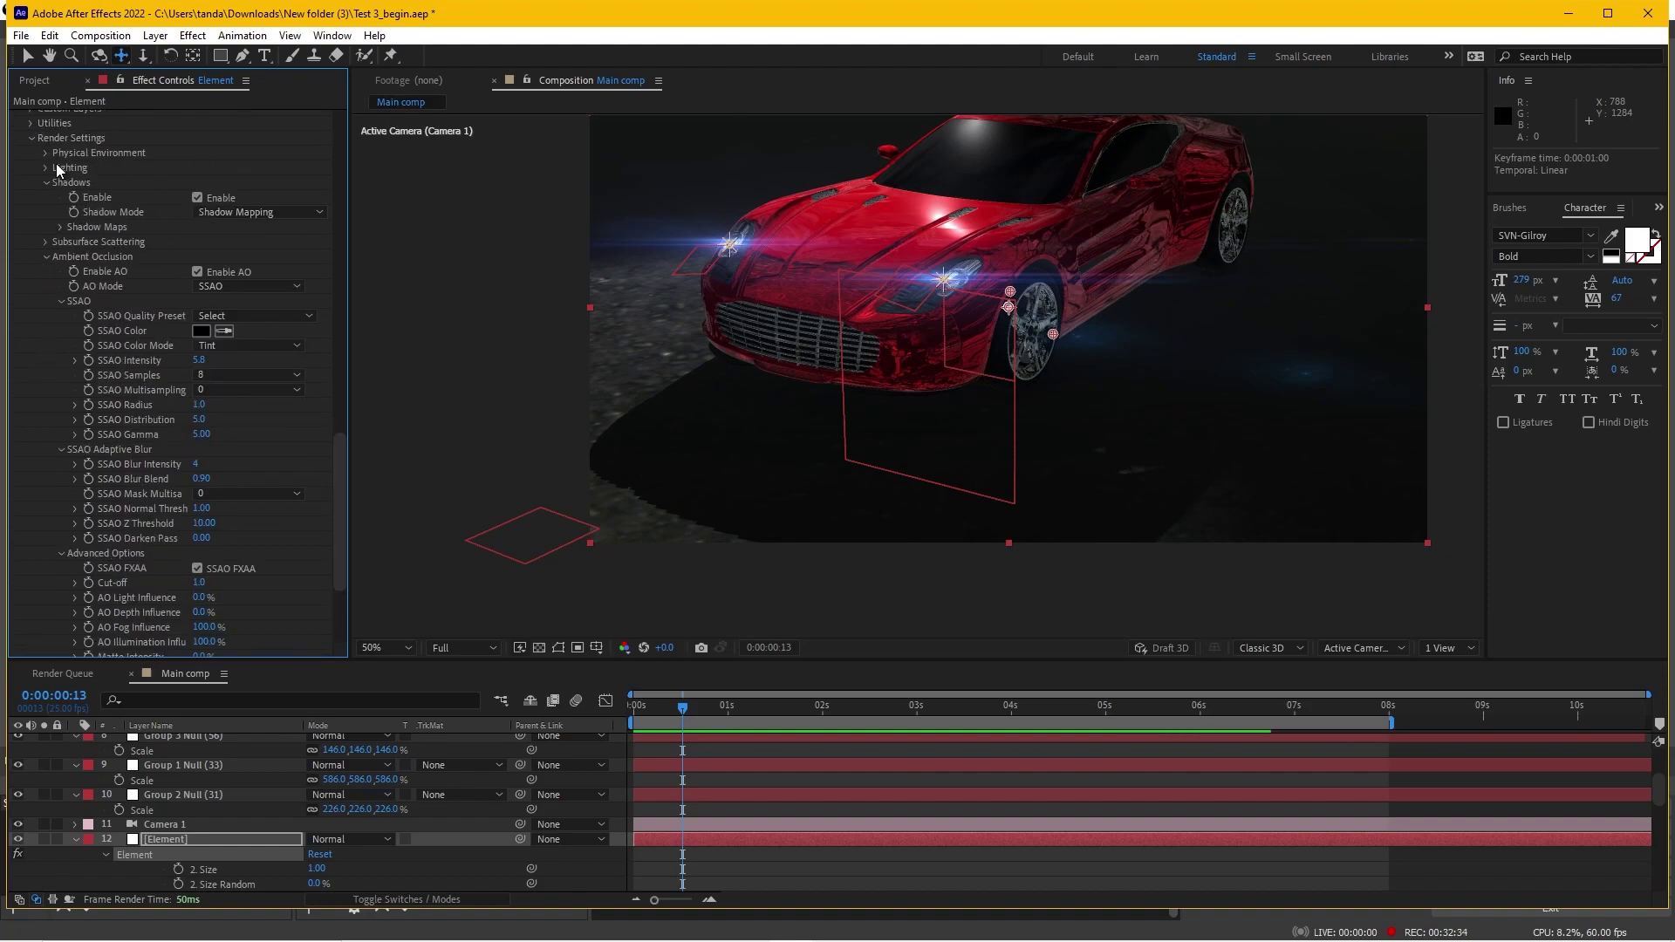
pyautogui.click(45, 183)
pyautogui.click(48, 212)
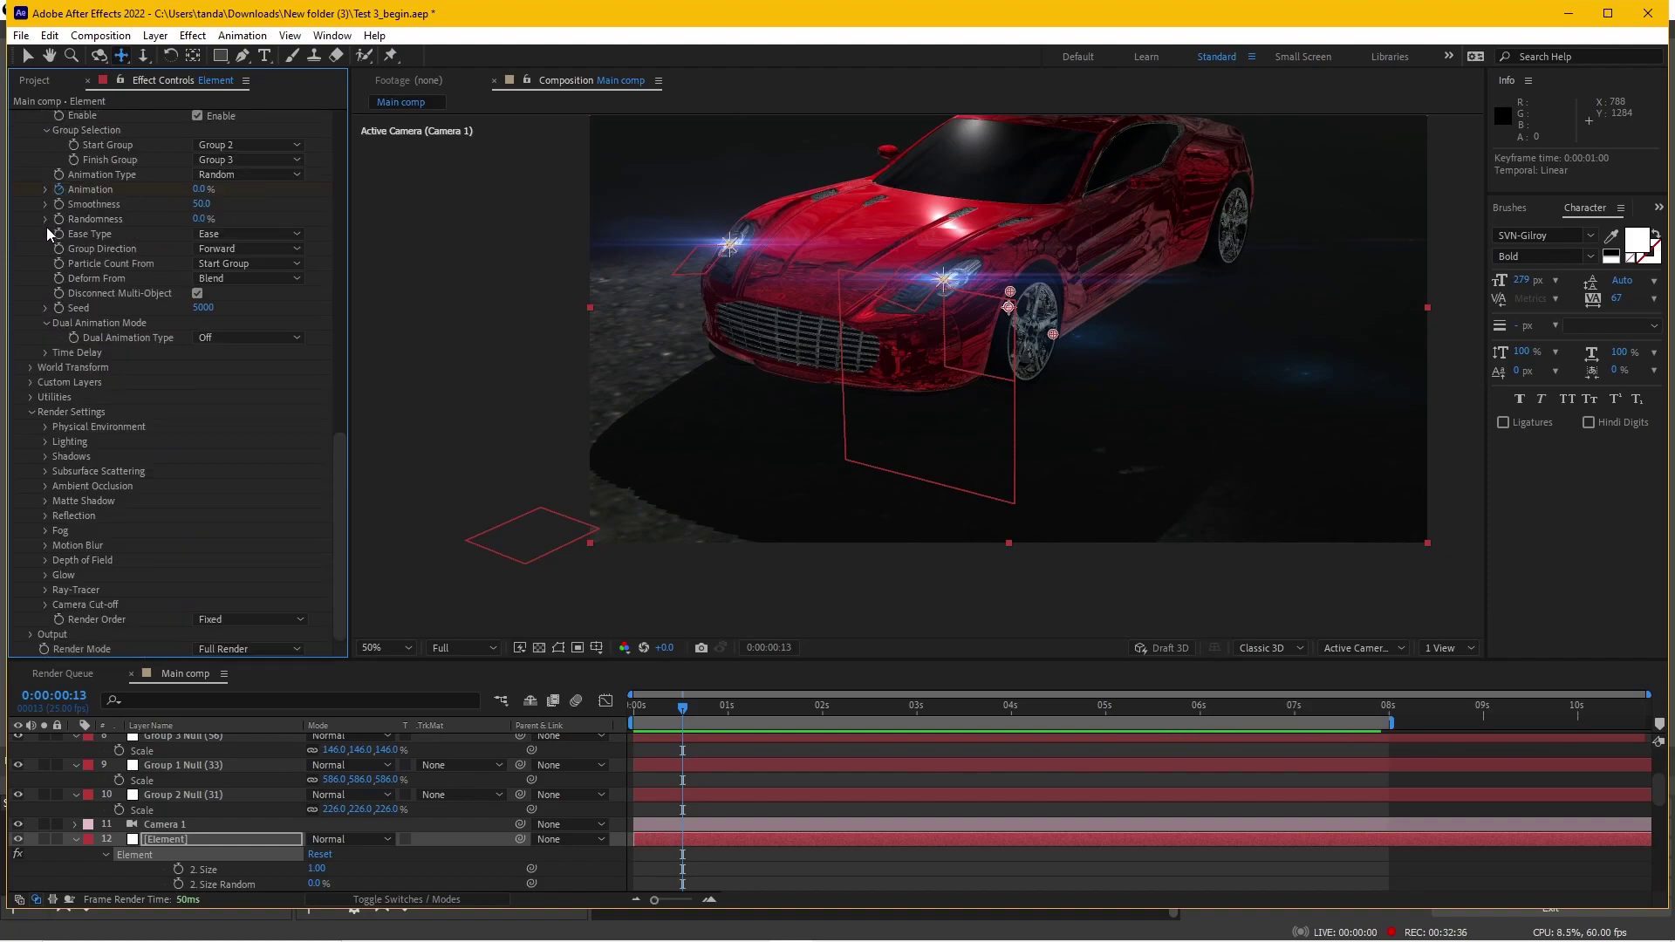
pyautogui.click(45, 545)
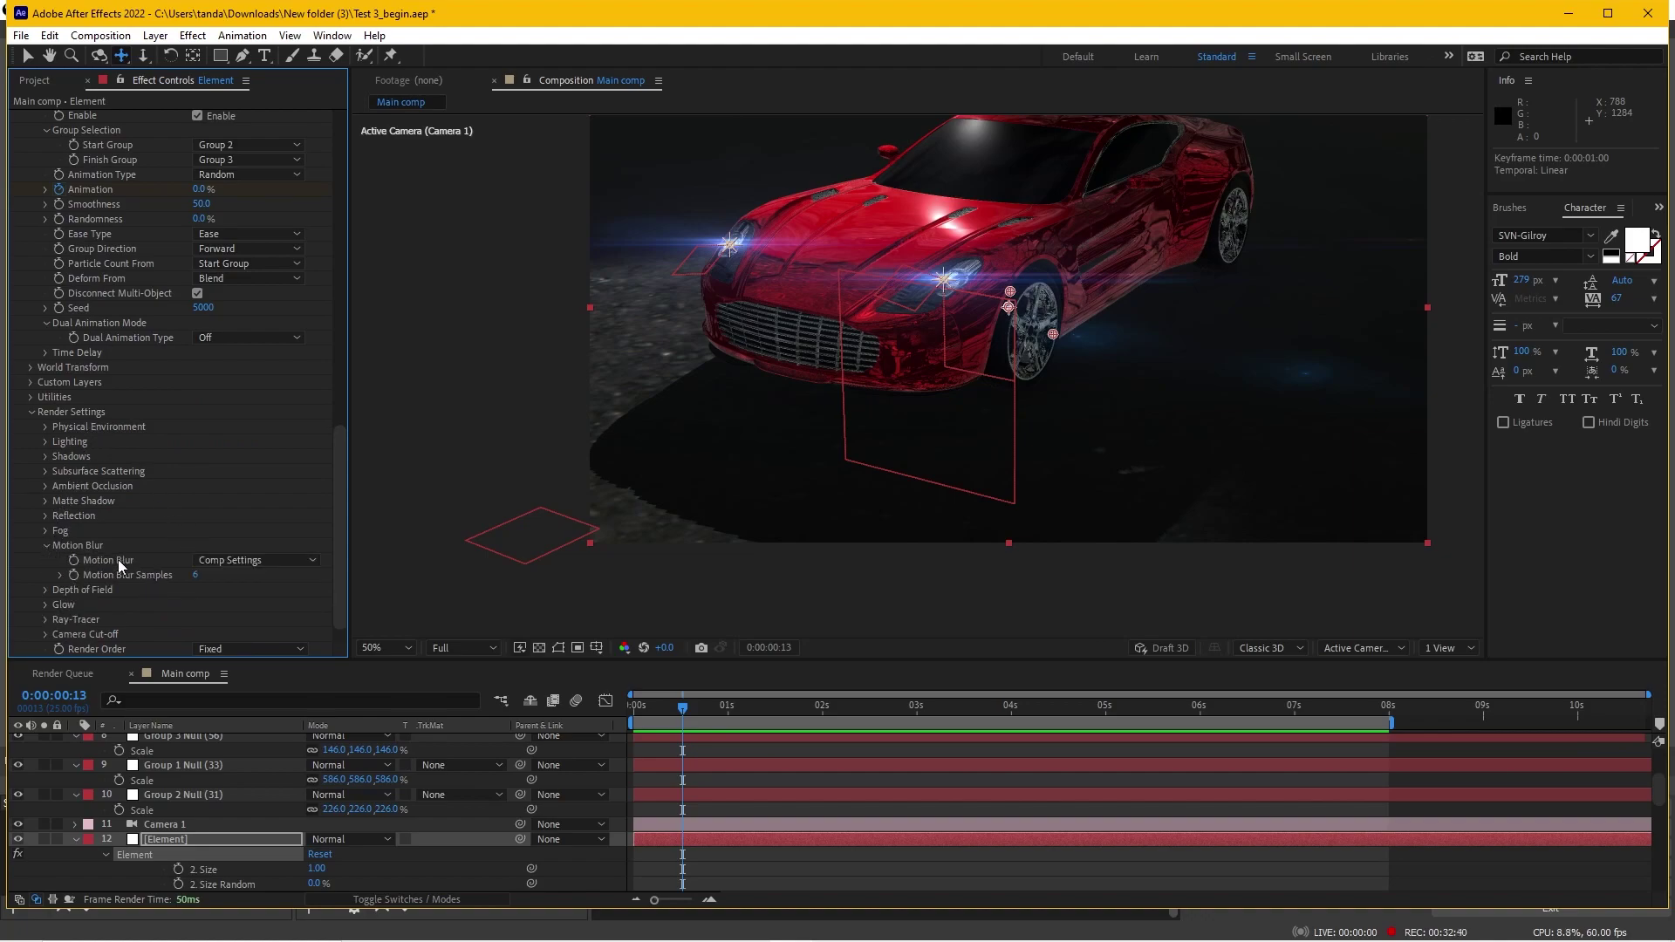
# Turn the Element layer's Motion Blur On and zoom in to inspect the blurred transition
pyautogui.click(239, 558)
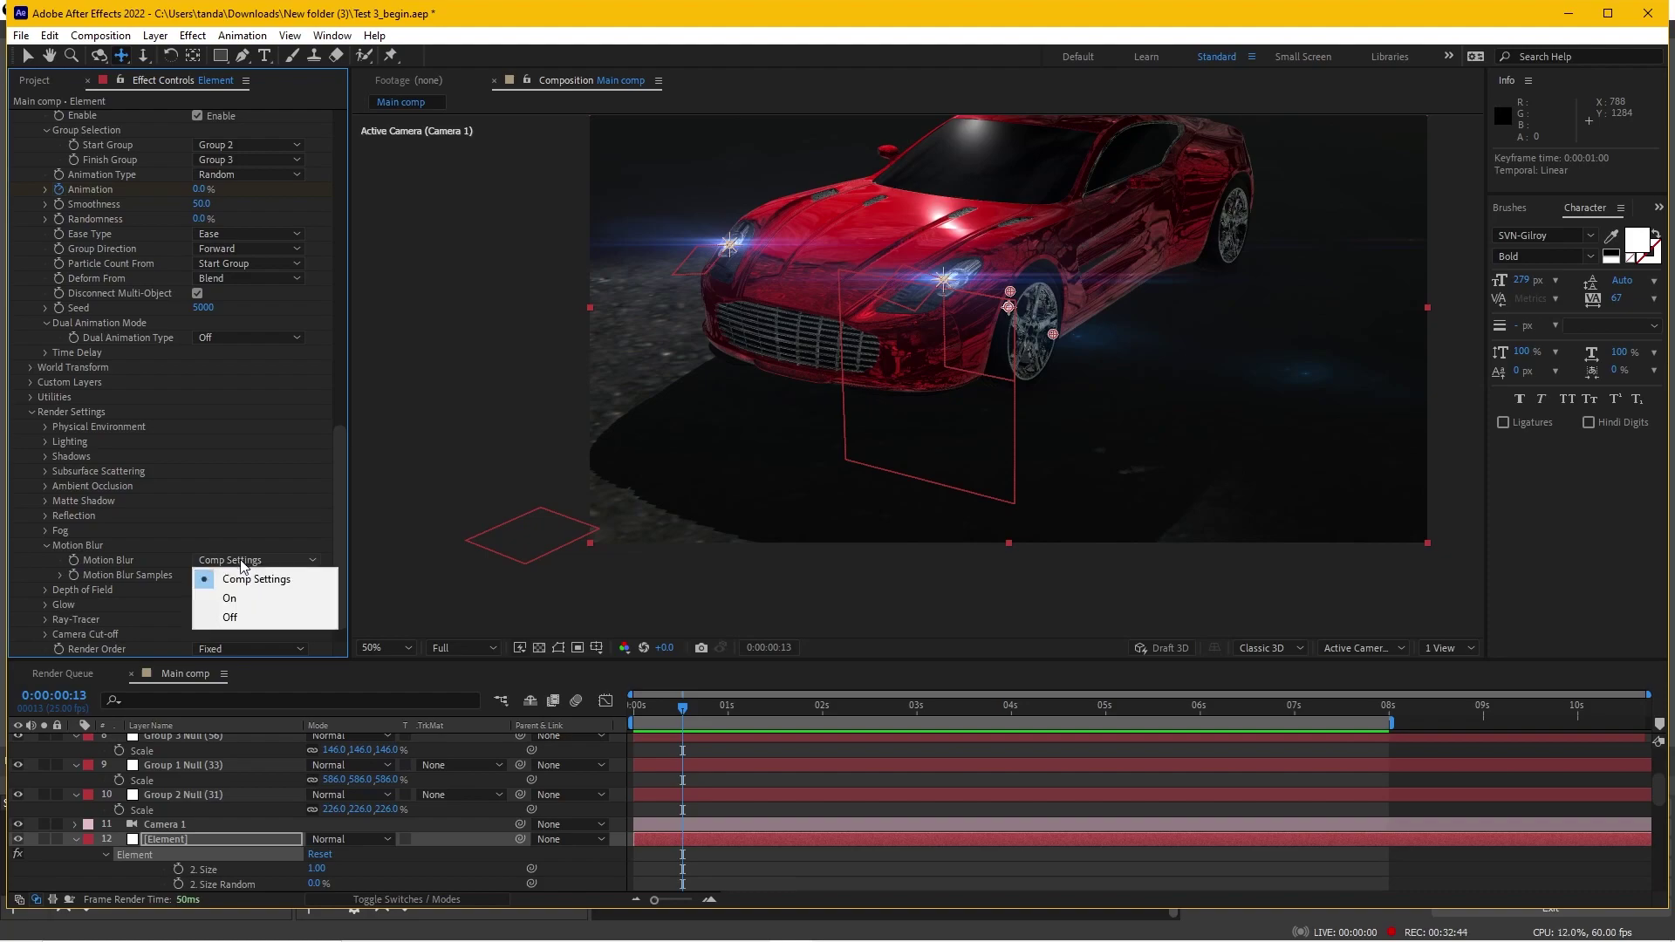
pyautogui.click(230, 596)
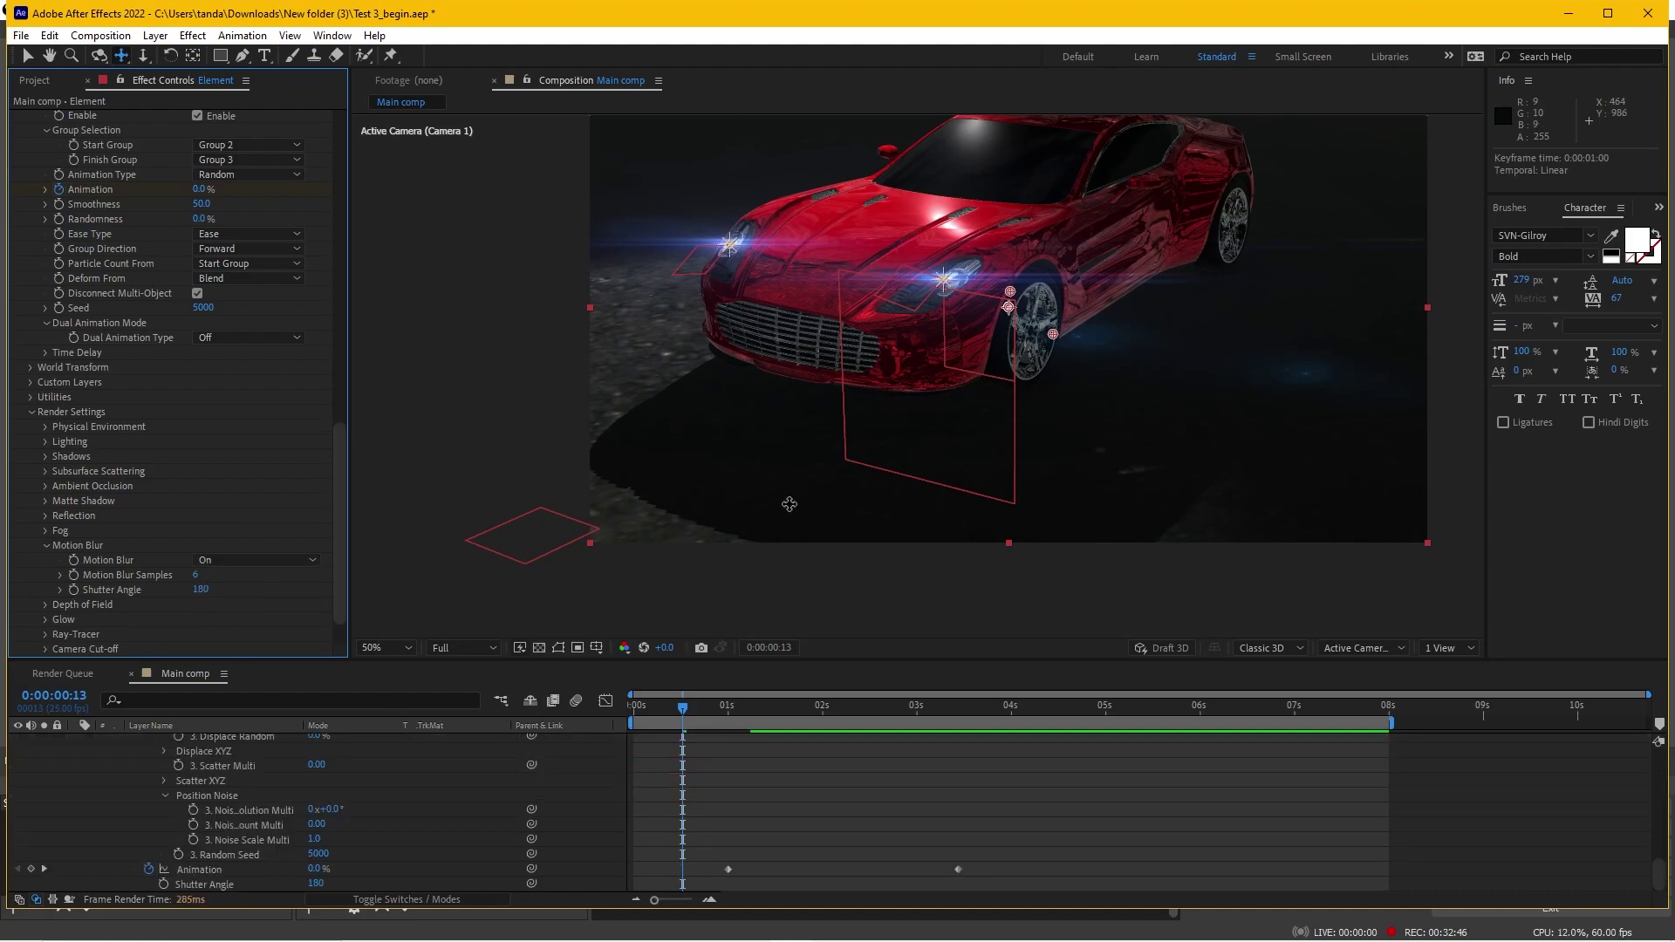
pyautogui.moveTo(759, 717); pyautogui.dragTo(773, 709)
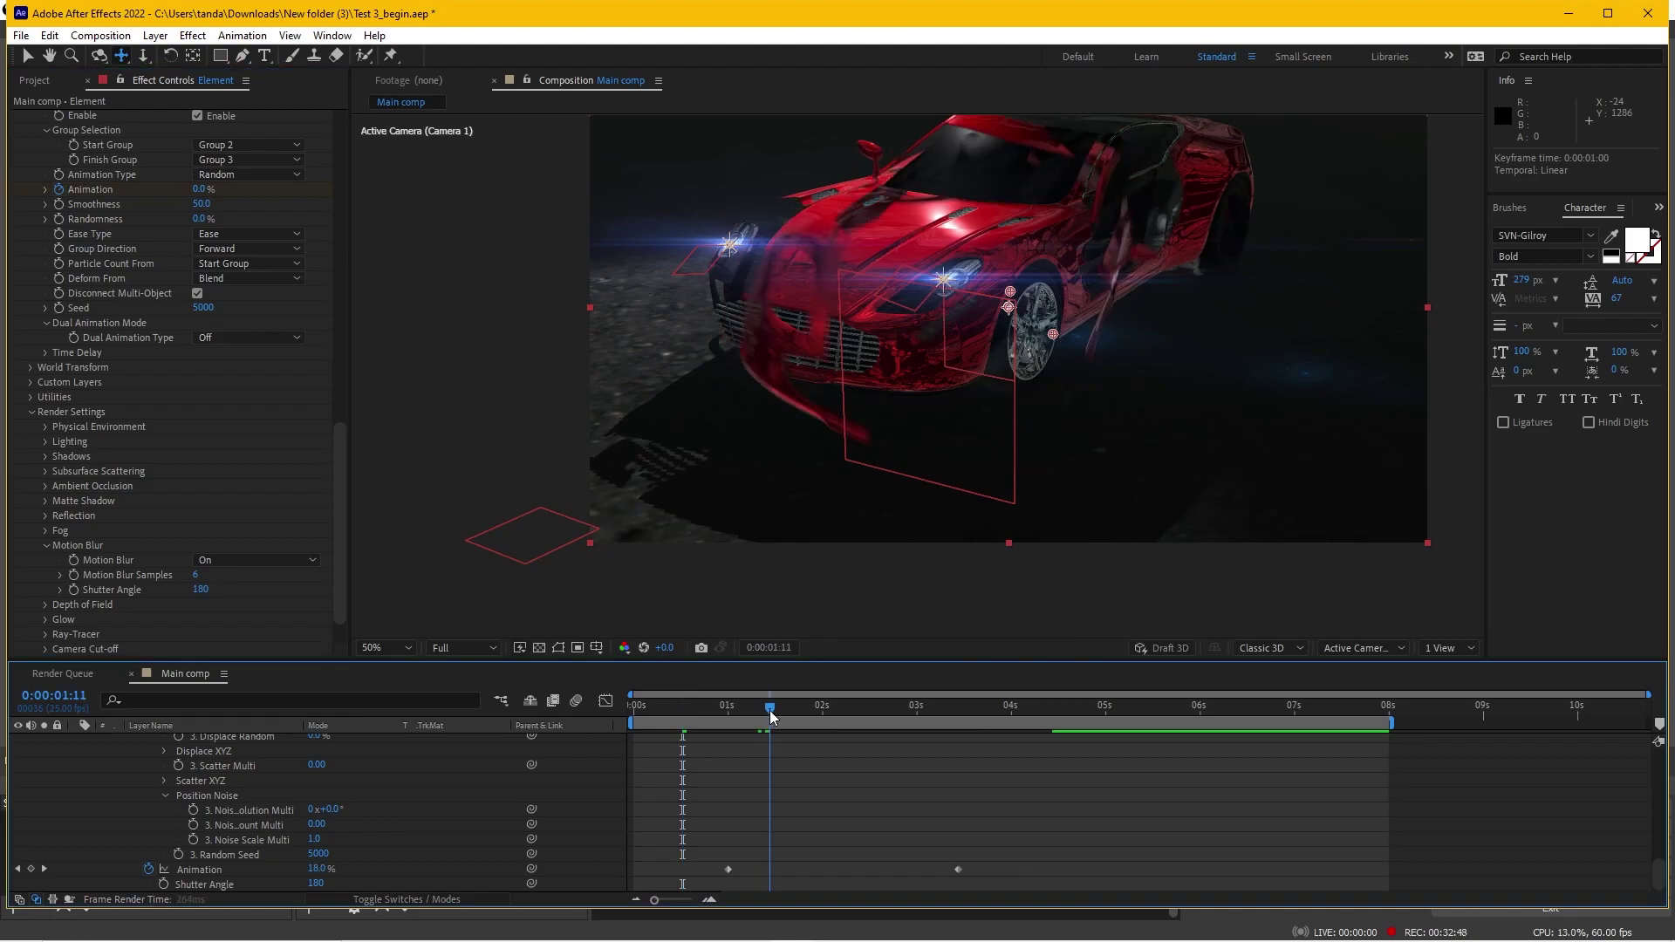
pyautogui.press('/')
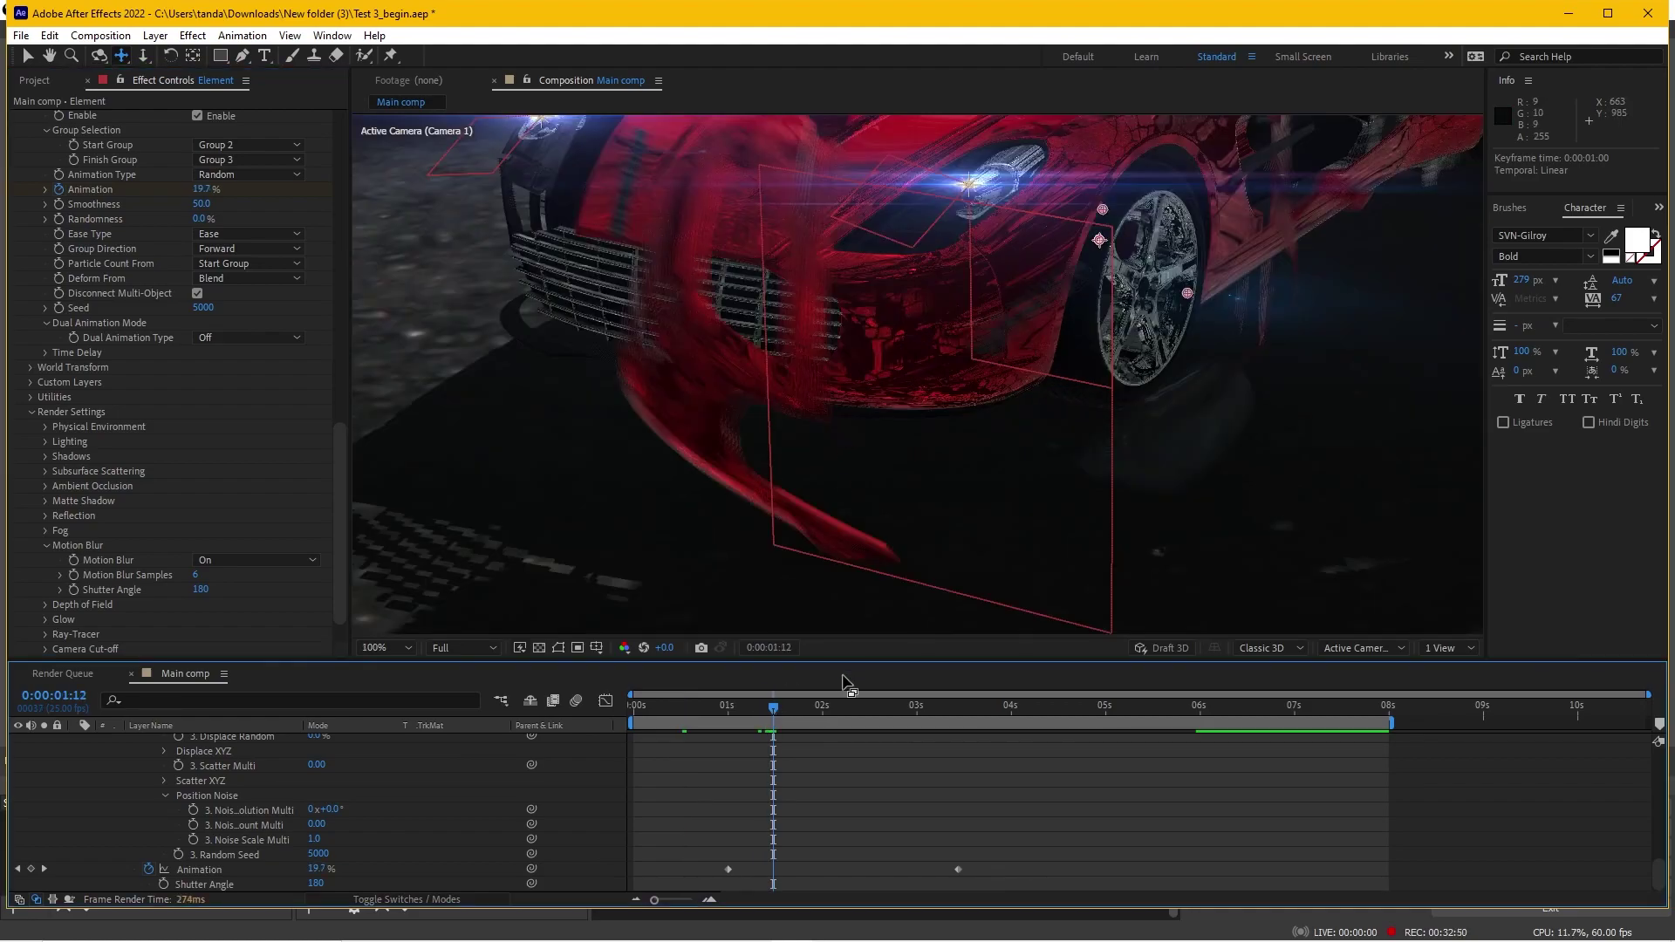
pyautogui.moveTo(775, 709); pyautogui.dragTo(841, 709)
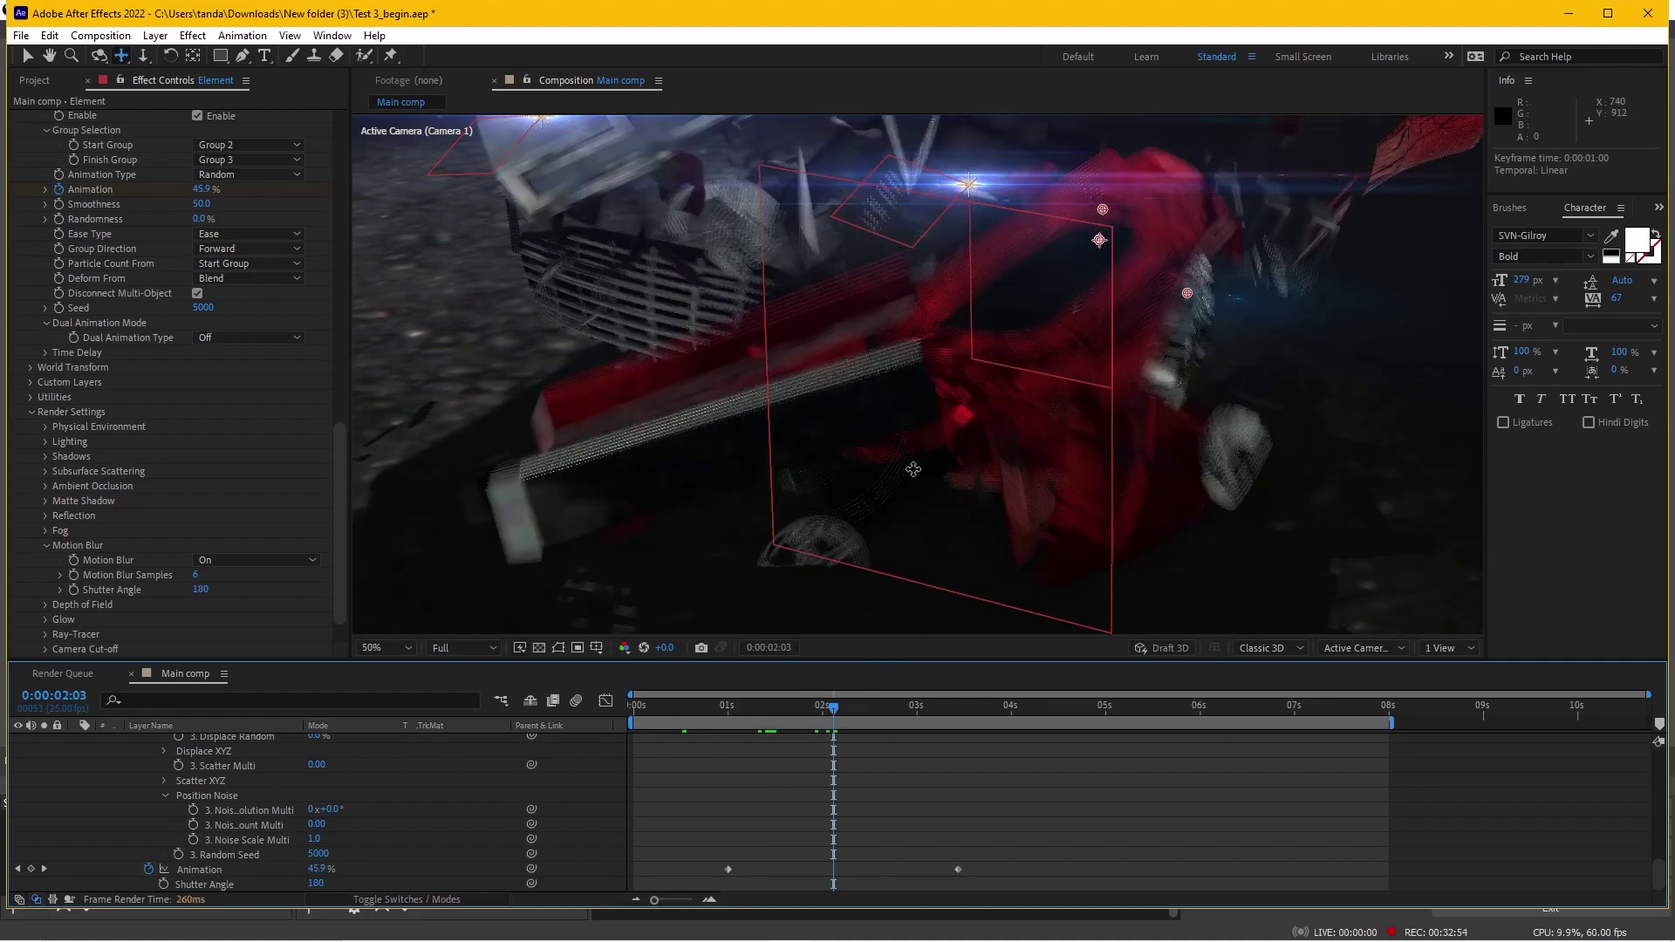
pyautogui.press(',')
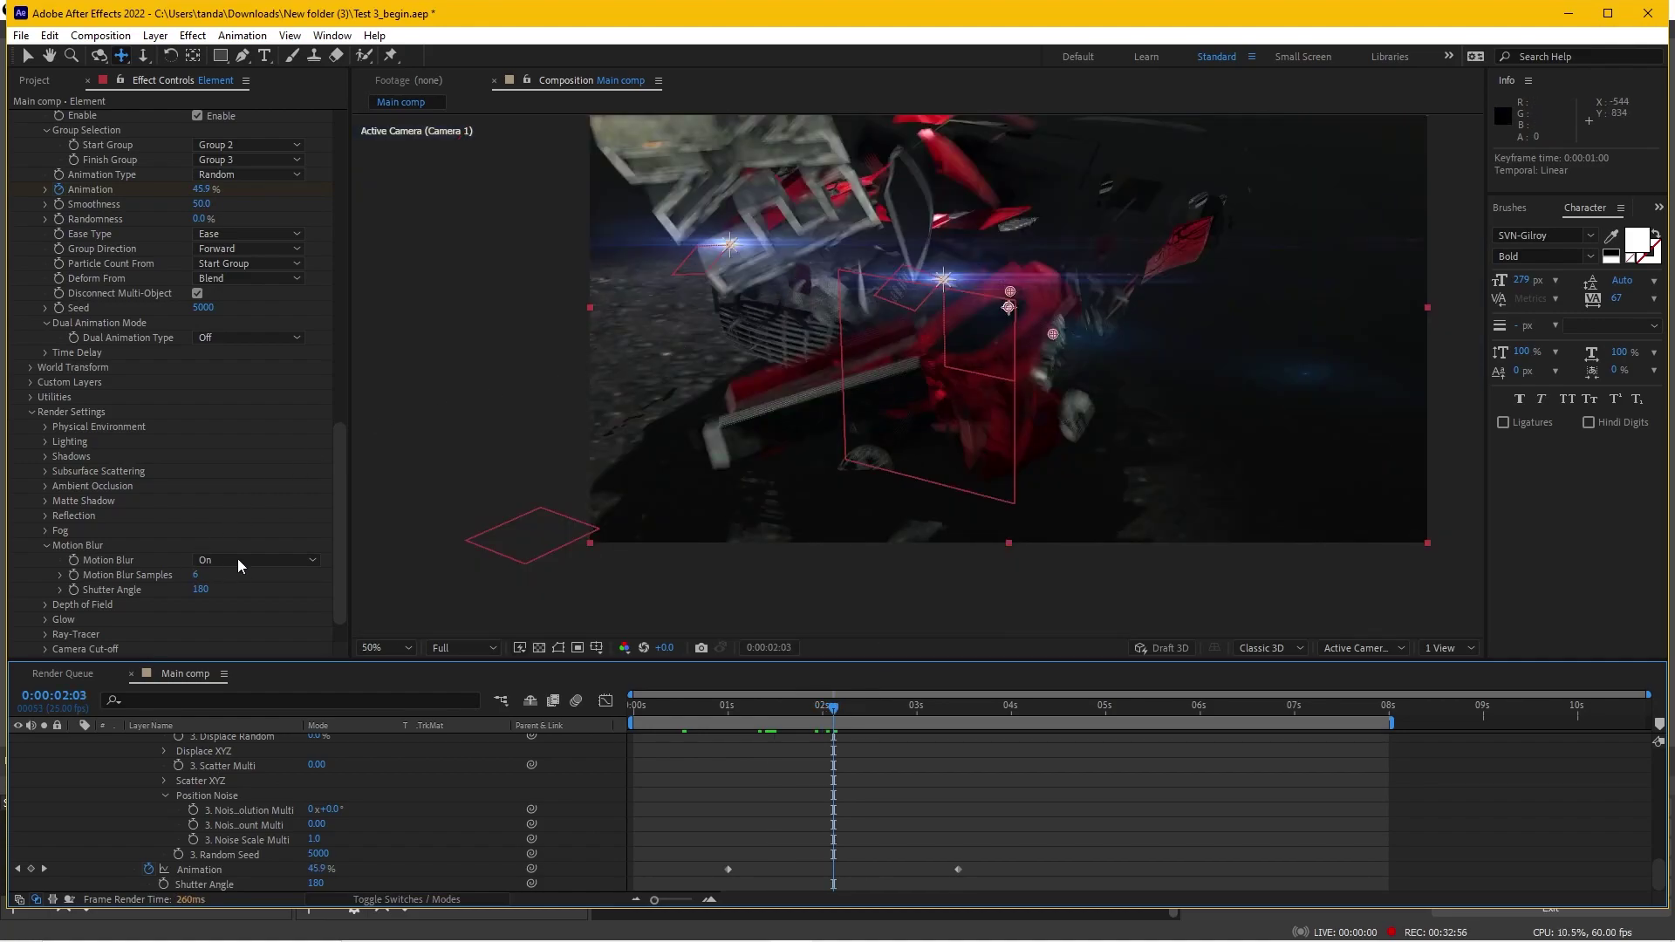
# Compare with Comp Settings, then set Motion Blur back On (180 Shutter Angle) and scrub to 0:00:00:18
pyautogui.click(239, 565)
pyautogui.click(240, 576)
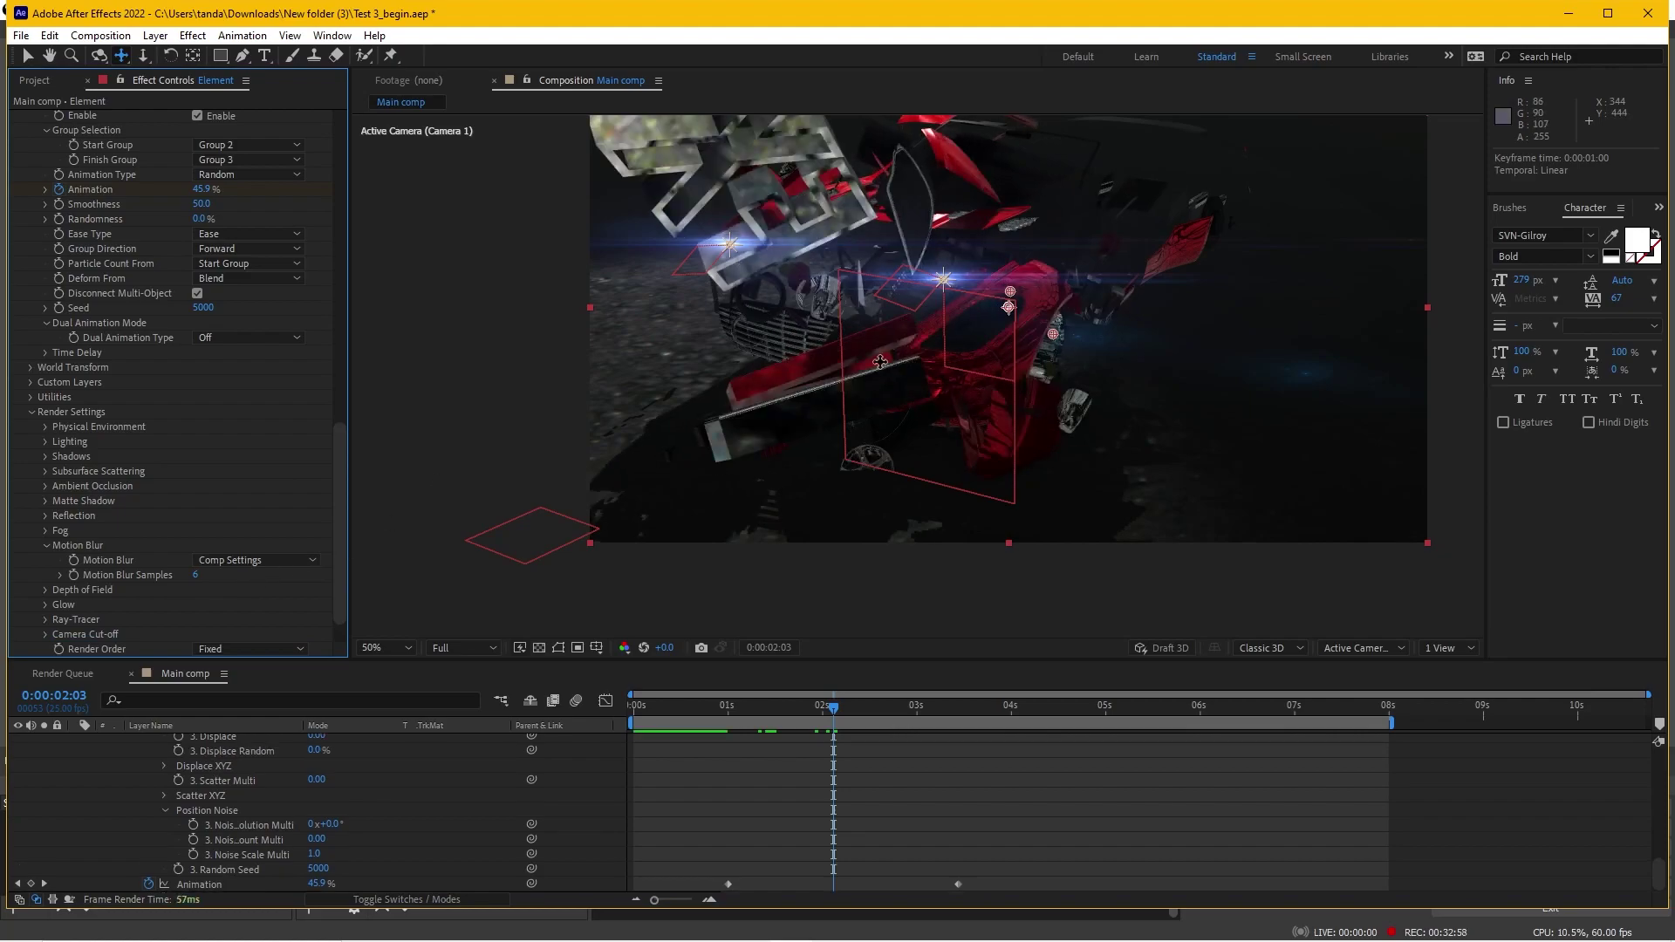
pyautogui.click(256, 563)
pyautogui.click(249, 596)
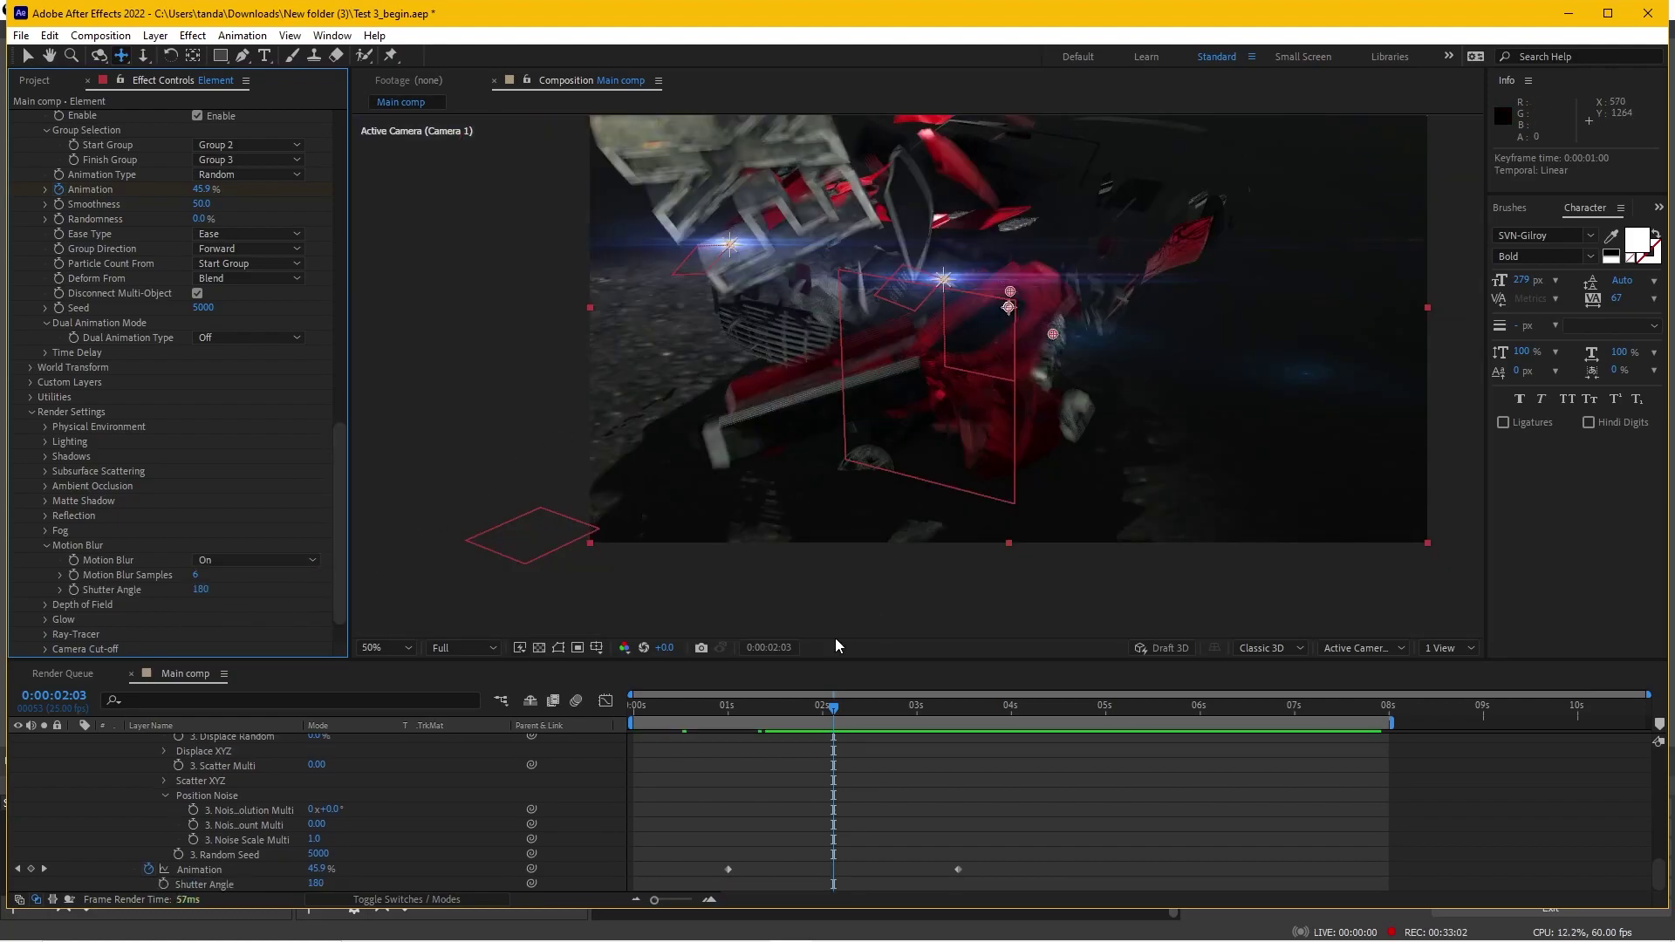
pyautogui.moveTo(837, 708); pyautogui.dragTo(913, 700)
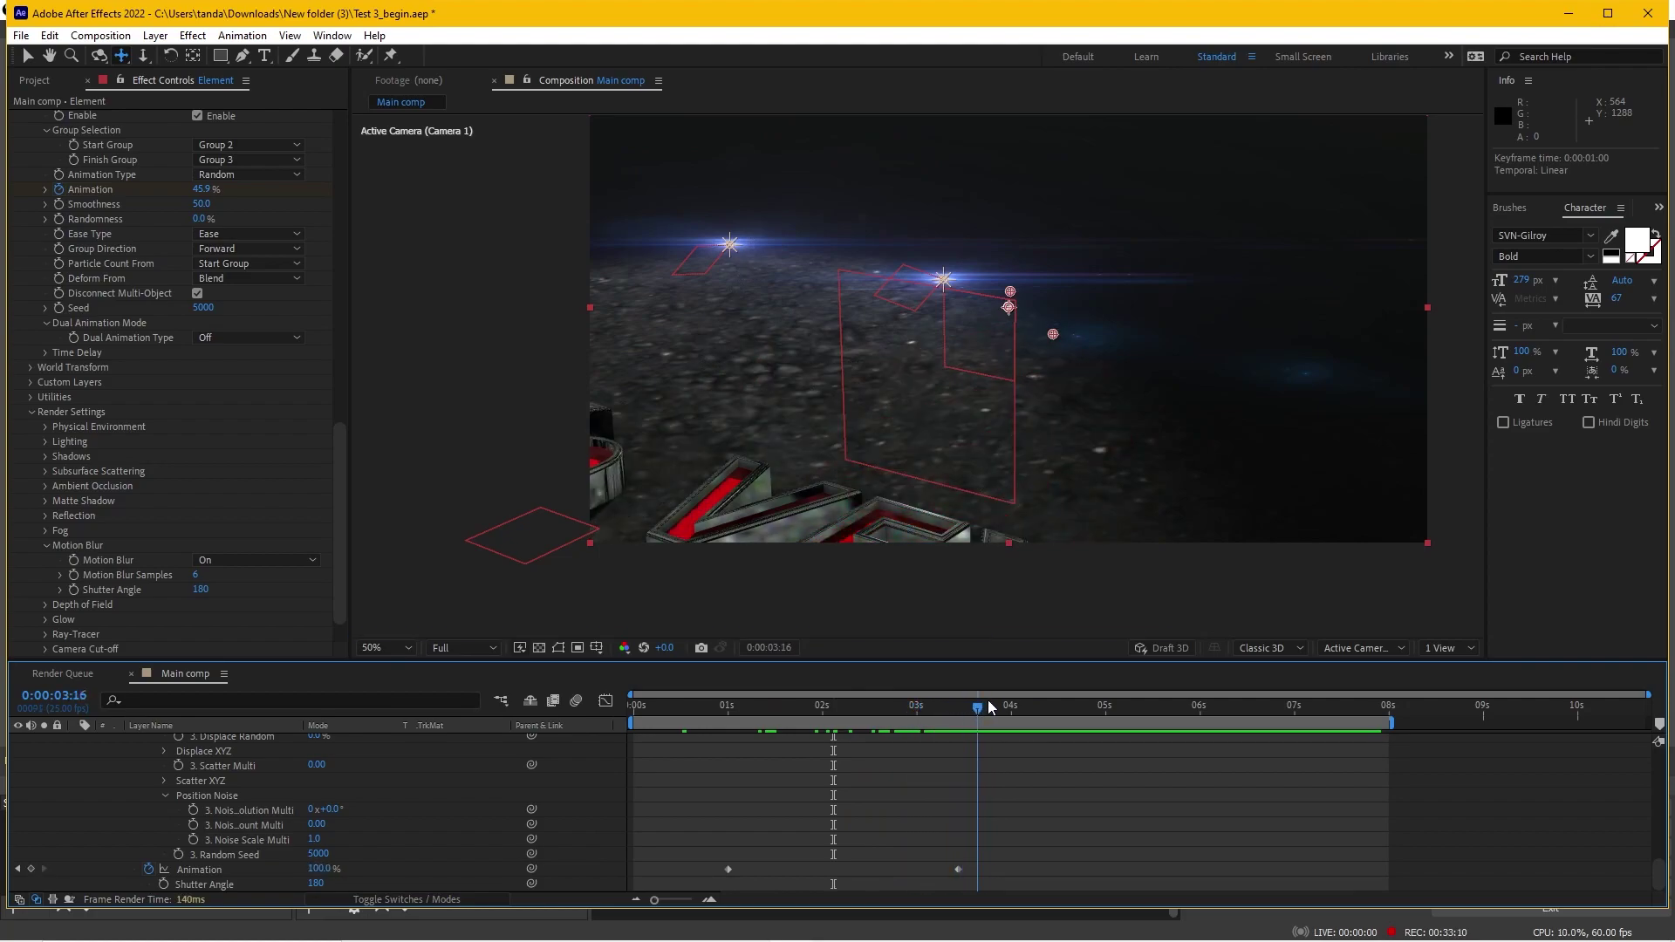
pyautogui.moveTo(913, 700)
pyautogui.mouseDown()
pyautogui.moveTo(986, 700)
pyautogui.moveTo(689, 709)
pyautogui.moveTo(703, 710)
pyautogui.mouseUp()
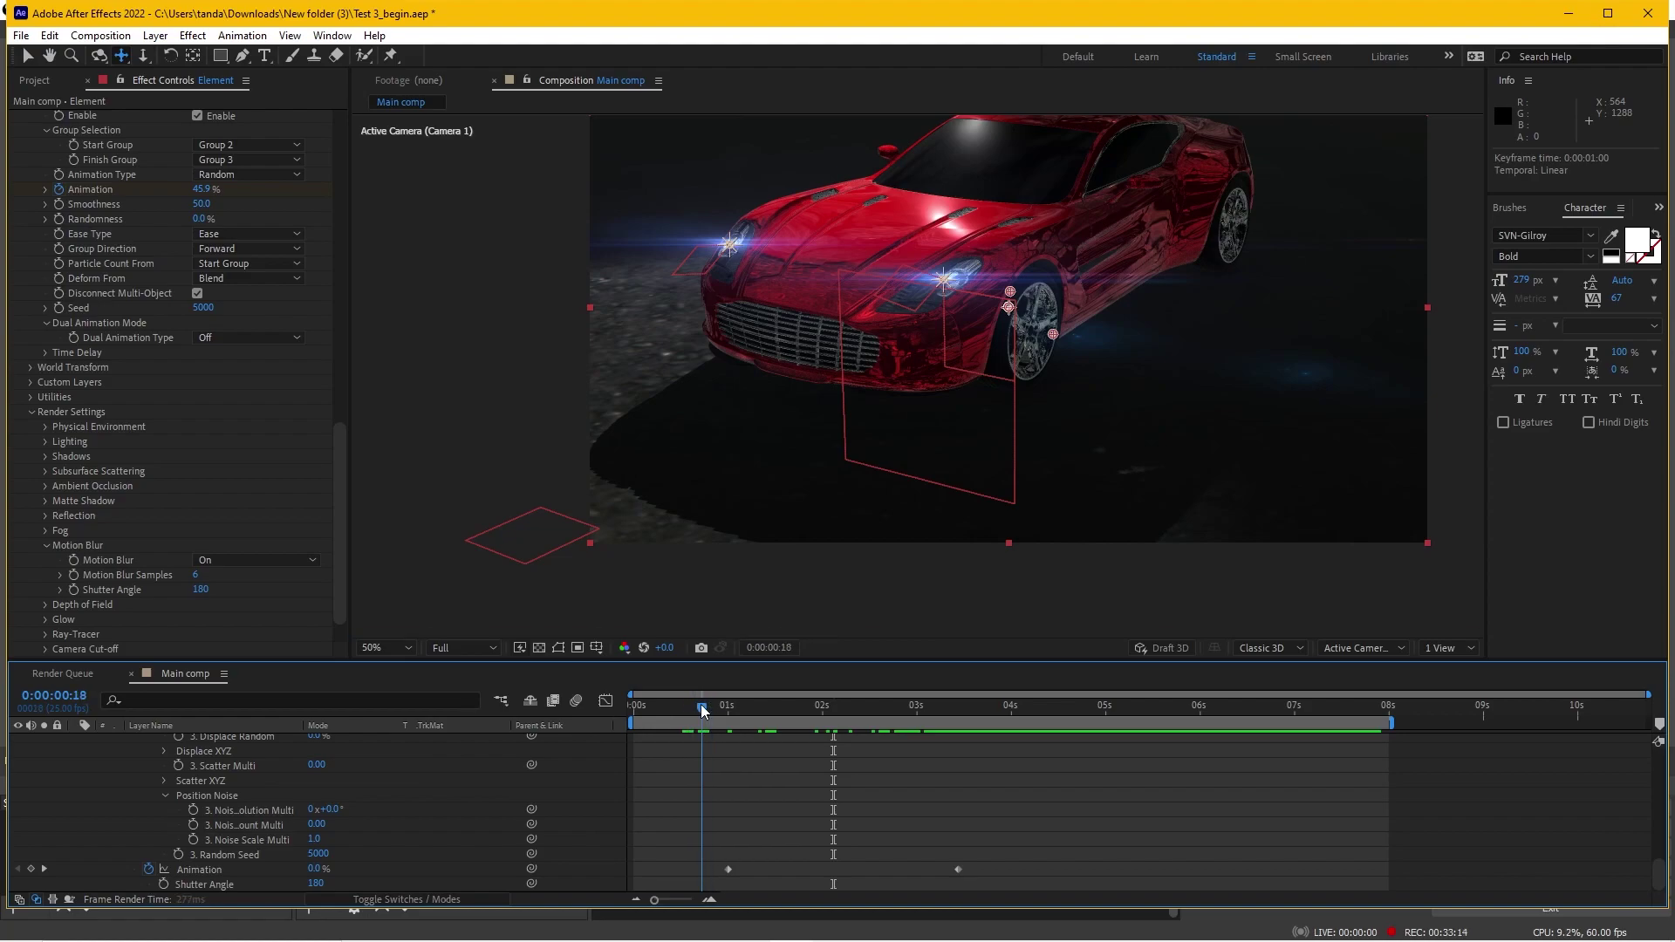
# Collapse the Element layer's properties and expand Camera 1's Transform properties
pyautogui.click(183, 810)
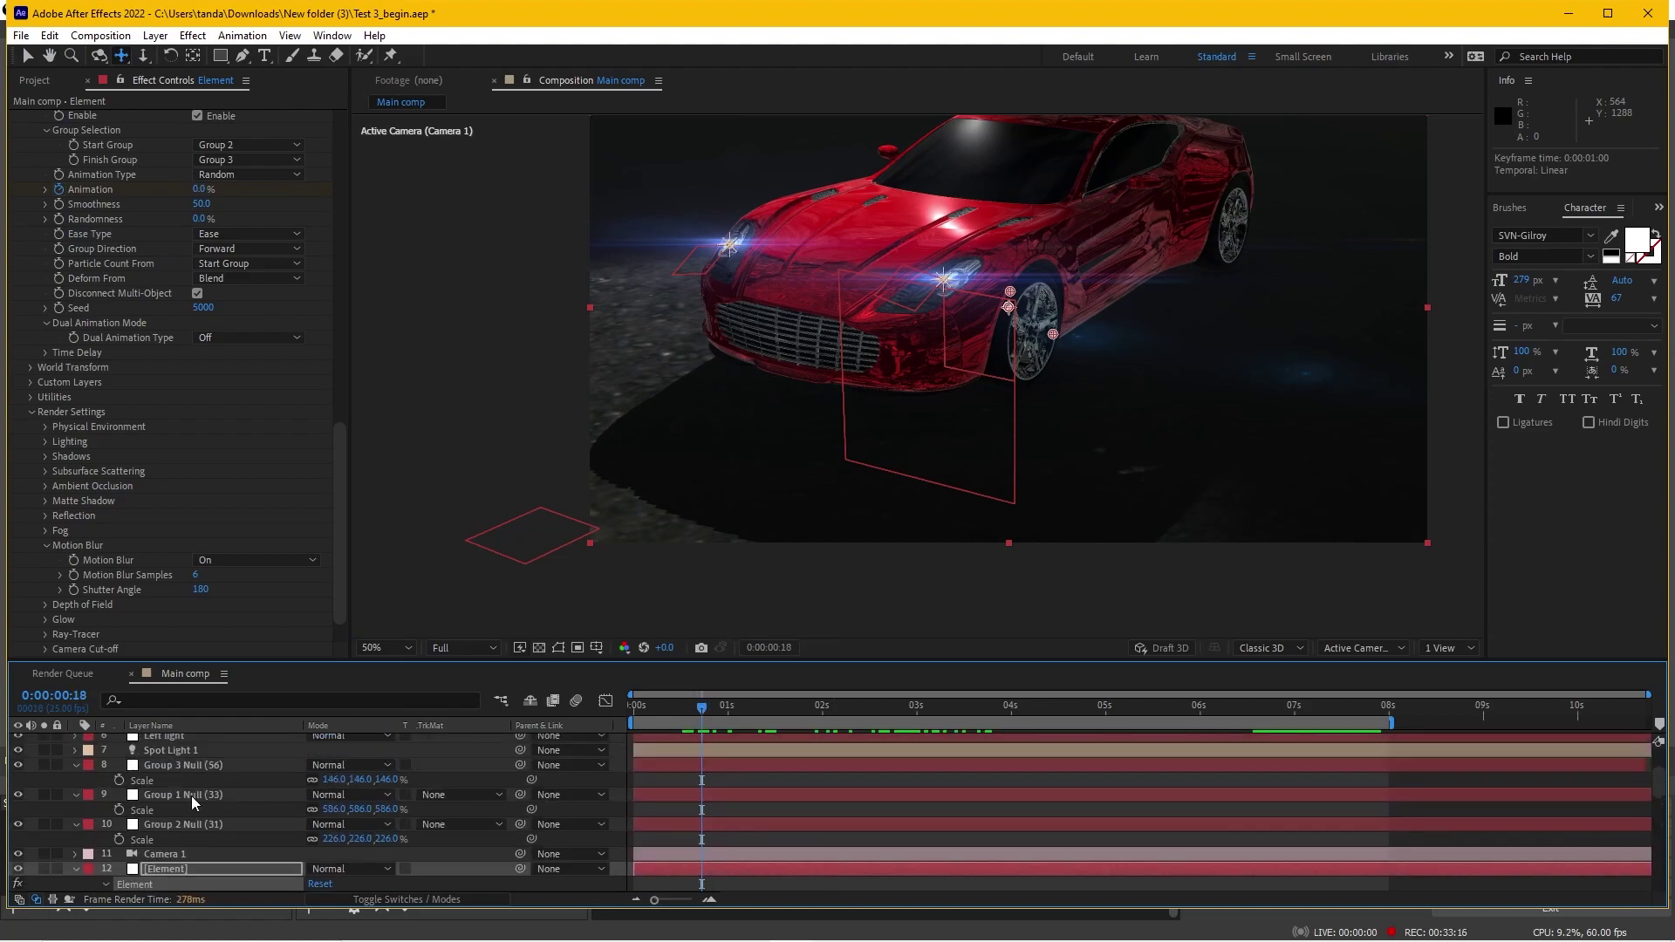
pyautogui.click(180, 852)
pyautogui.scroll(-1, 211, 834)
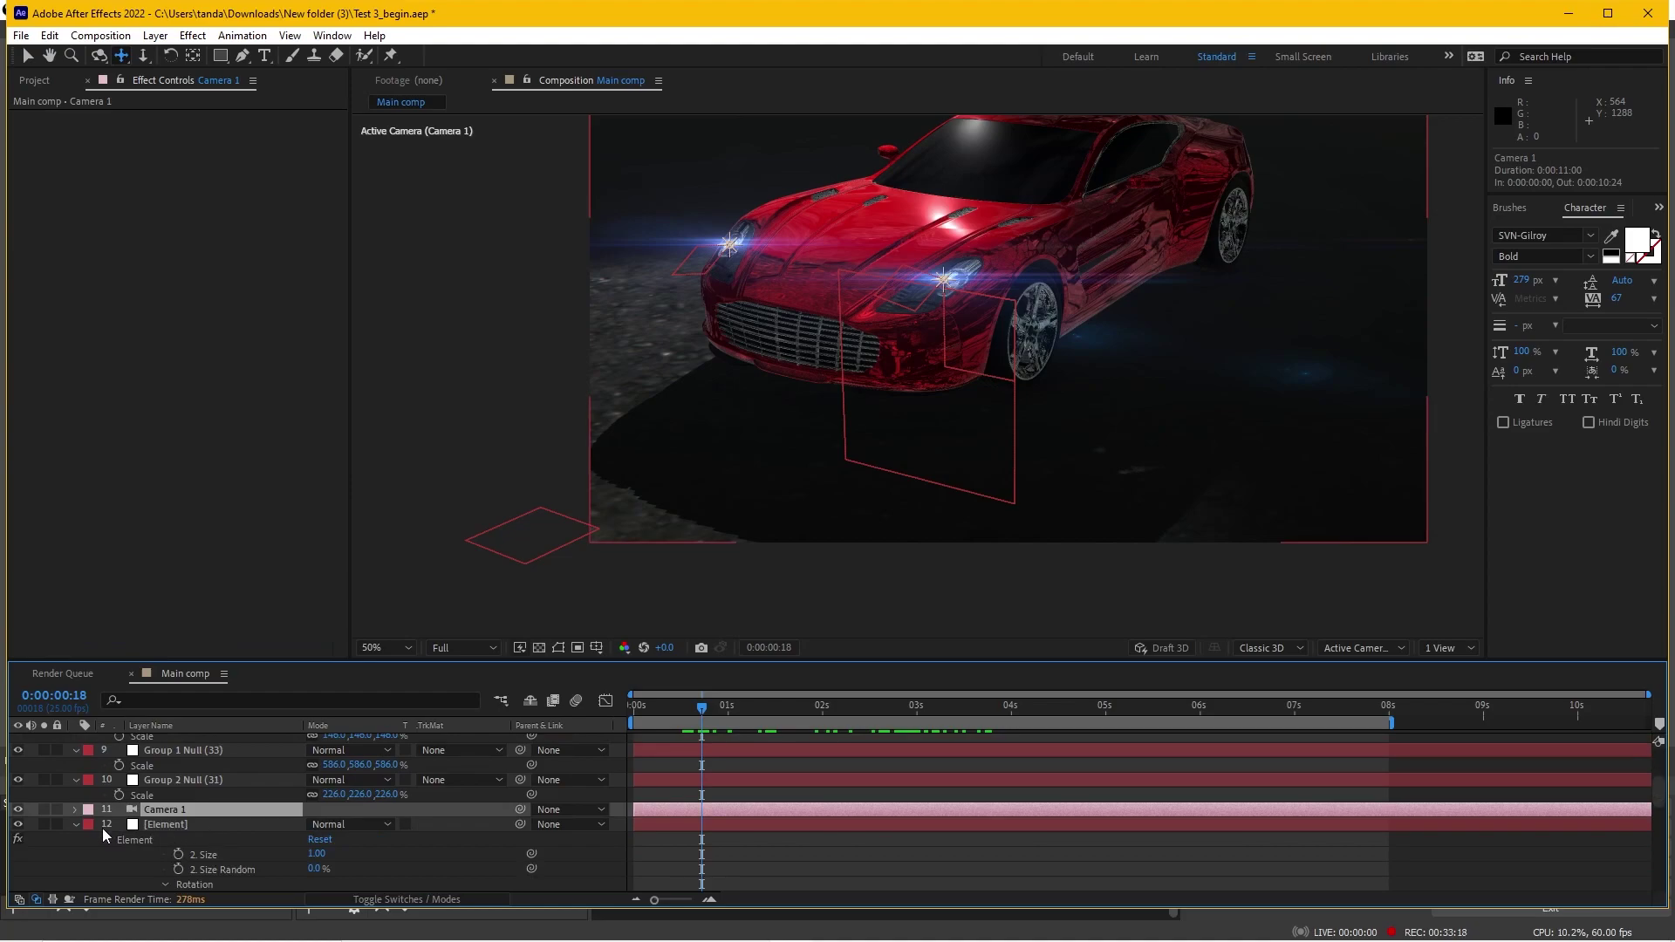
pyautogui.click(76, 827)
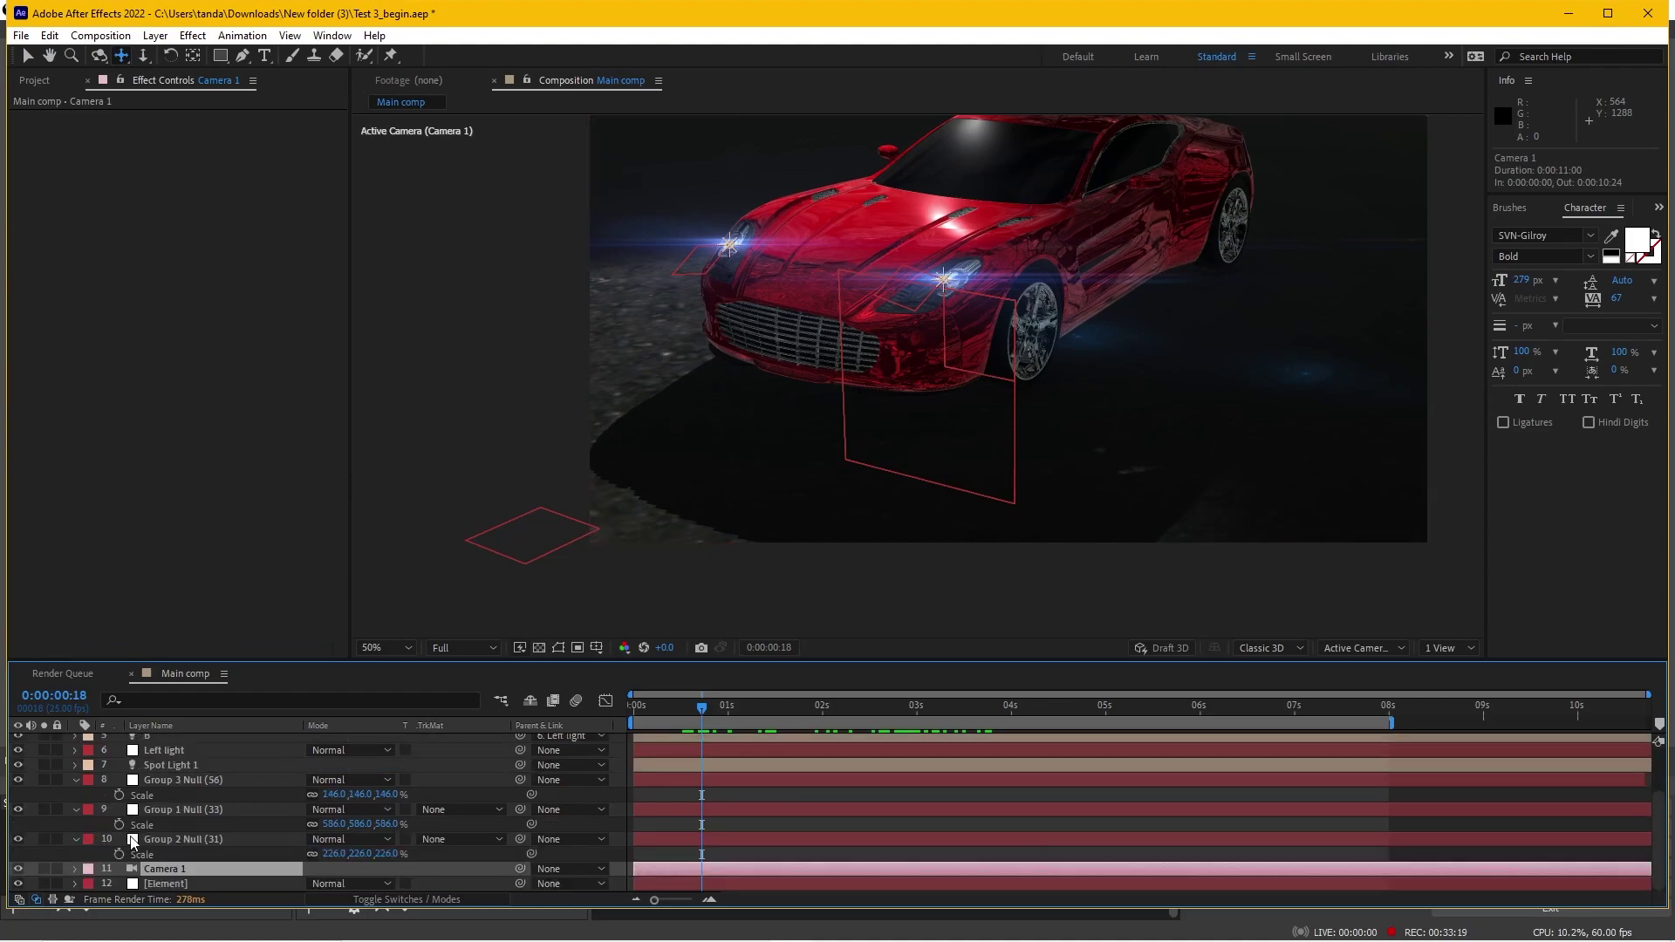
pyautogui.click(77, 867)
pyautogui.click(90, 871)
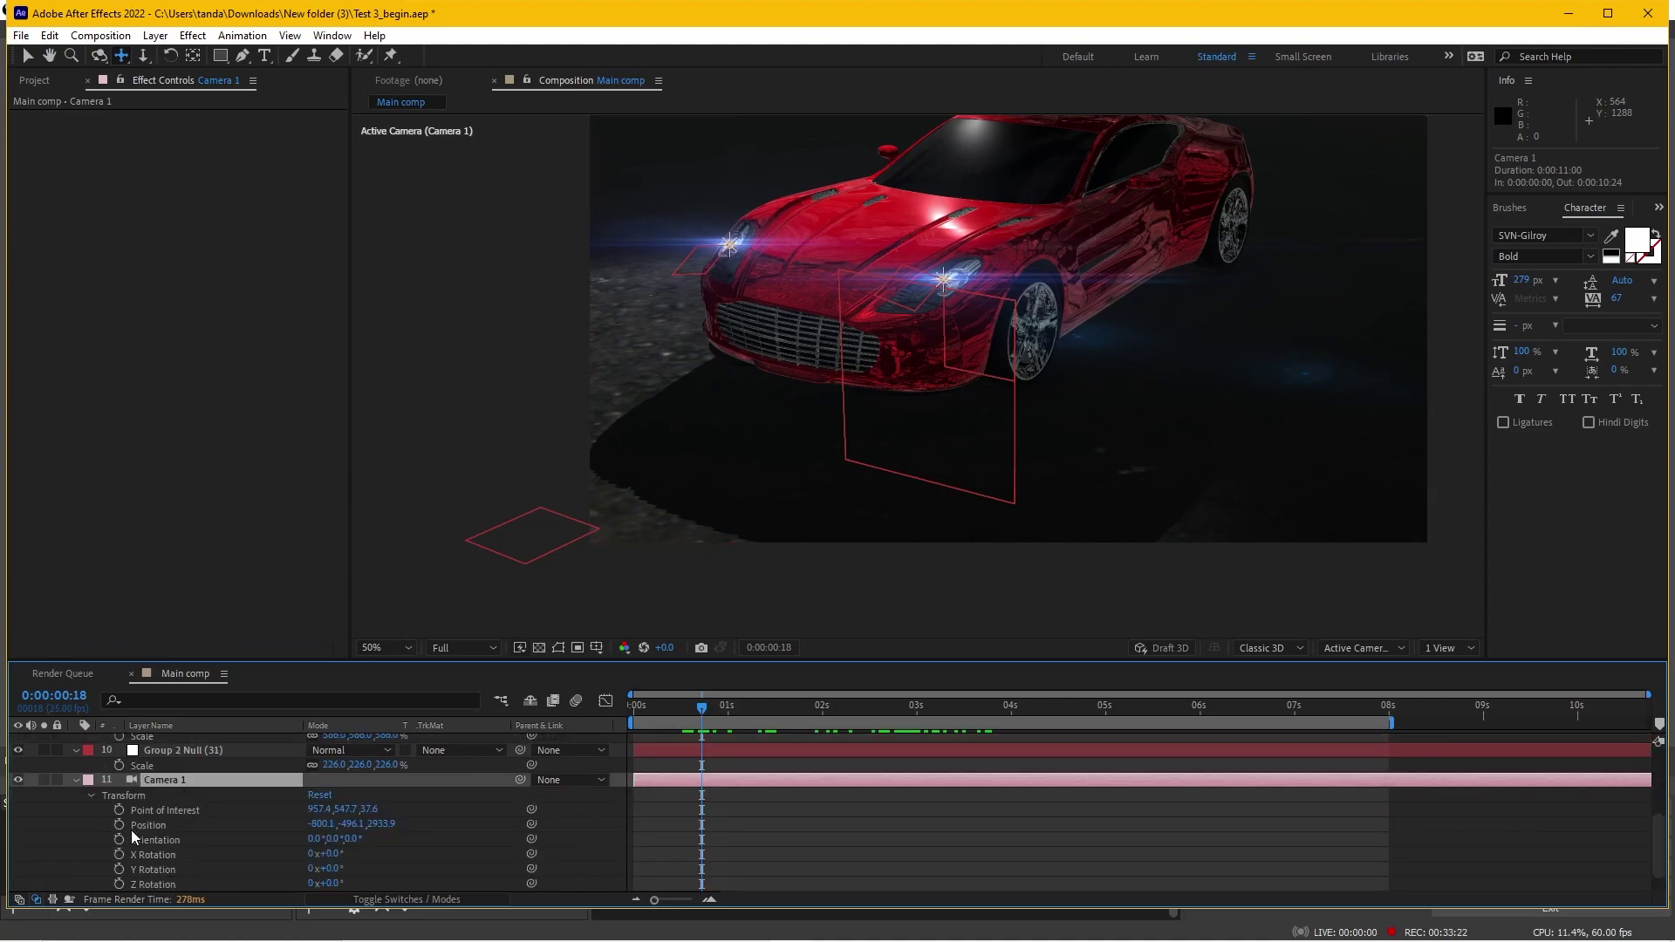
# Add keyframes for Camera 1's Point of Interest, Position and Orientation at 0:00:00:18
pyautogui.click(121, 781)
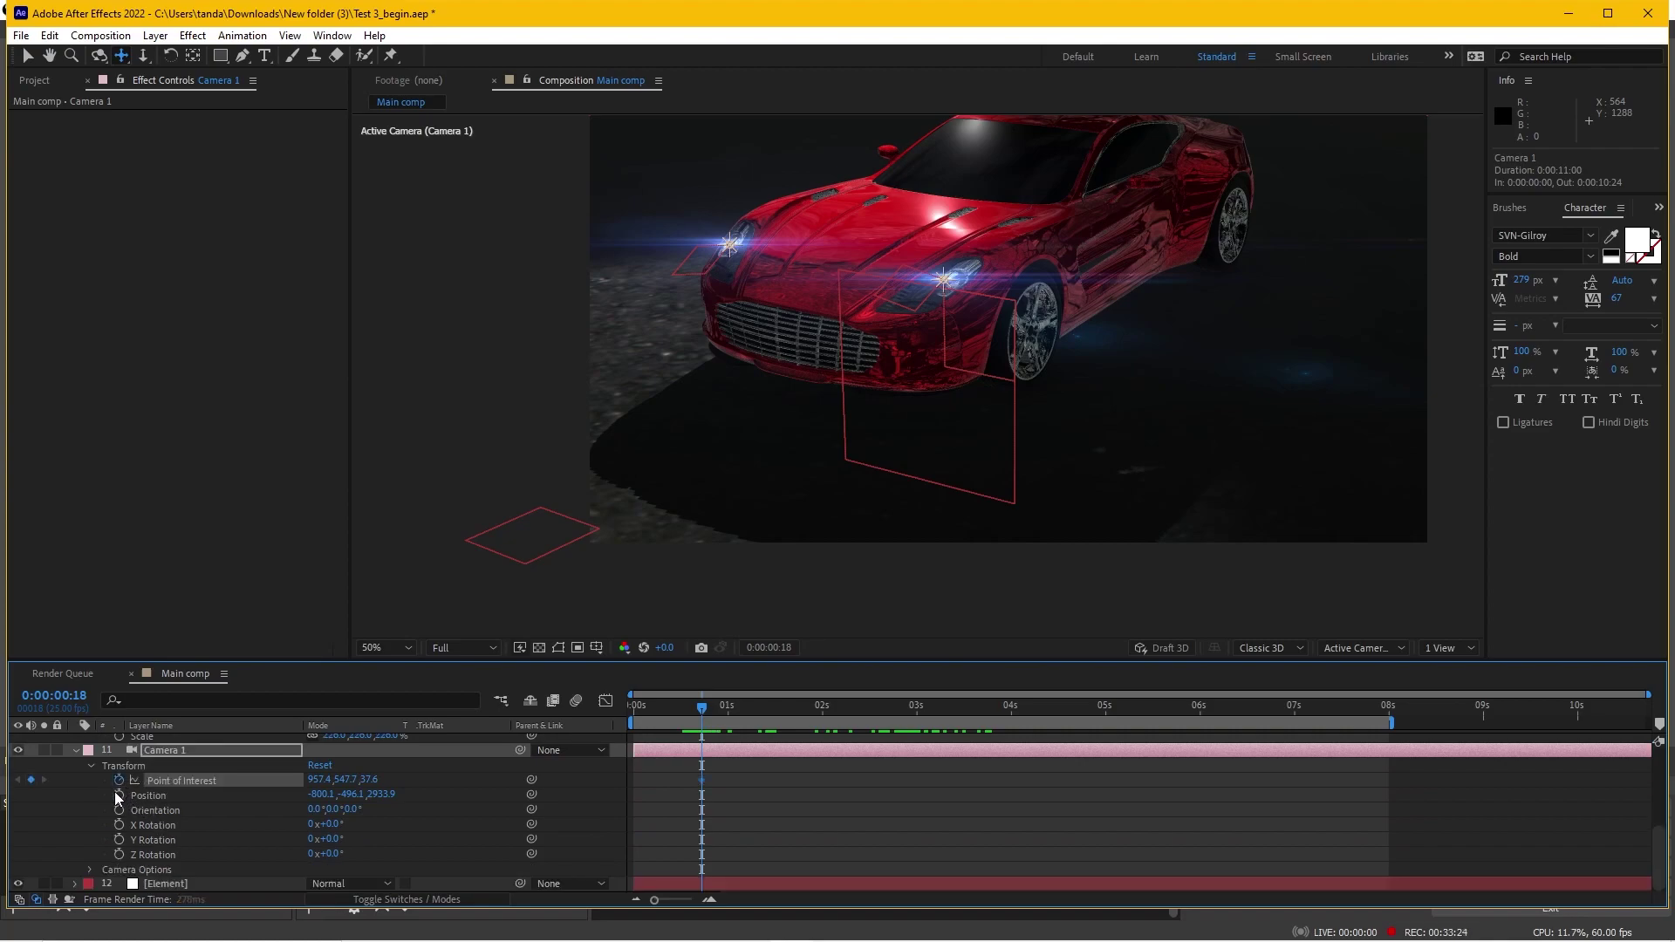
pyautogui.click(119, 795)
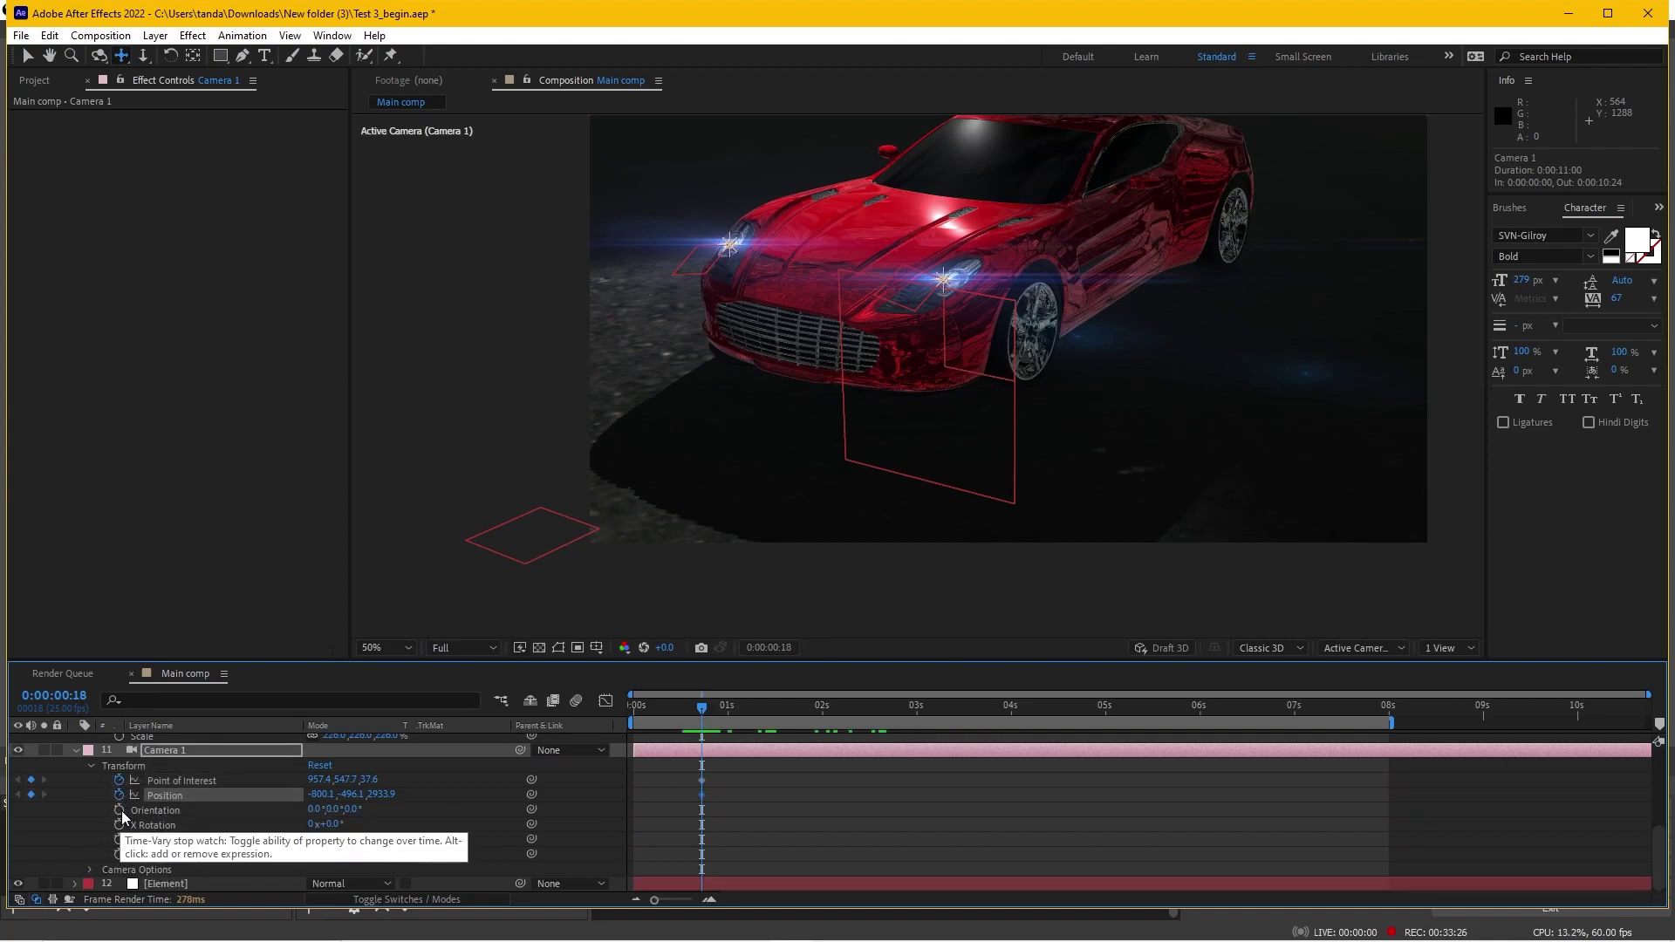
pyautogui.click(119, 810)
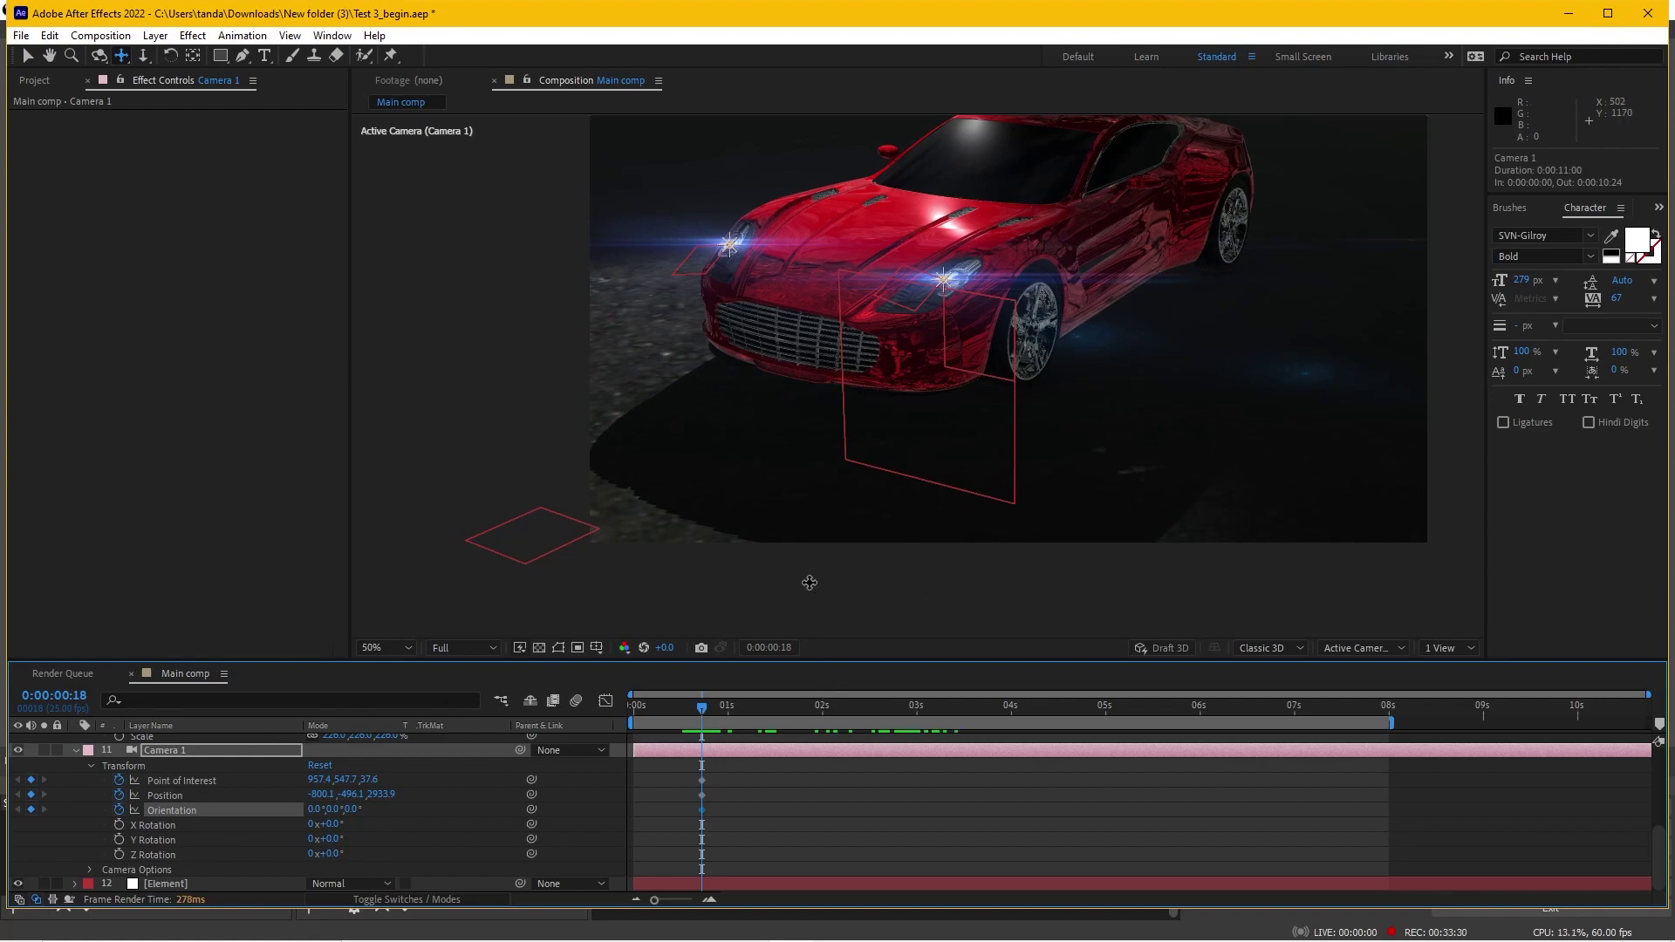
# At the 4-second mark, pan and orbit Camera 1 to a straight-on, centred view of the Tuấn VFX text
pyautogui.press('v')
pyautogui.moveTo(827, 445); pyautogui.dragTo(875, 505)
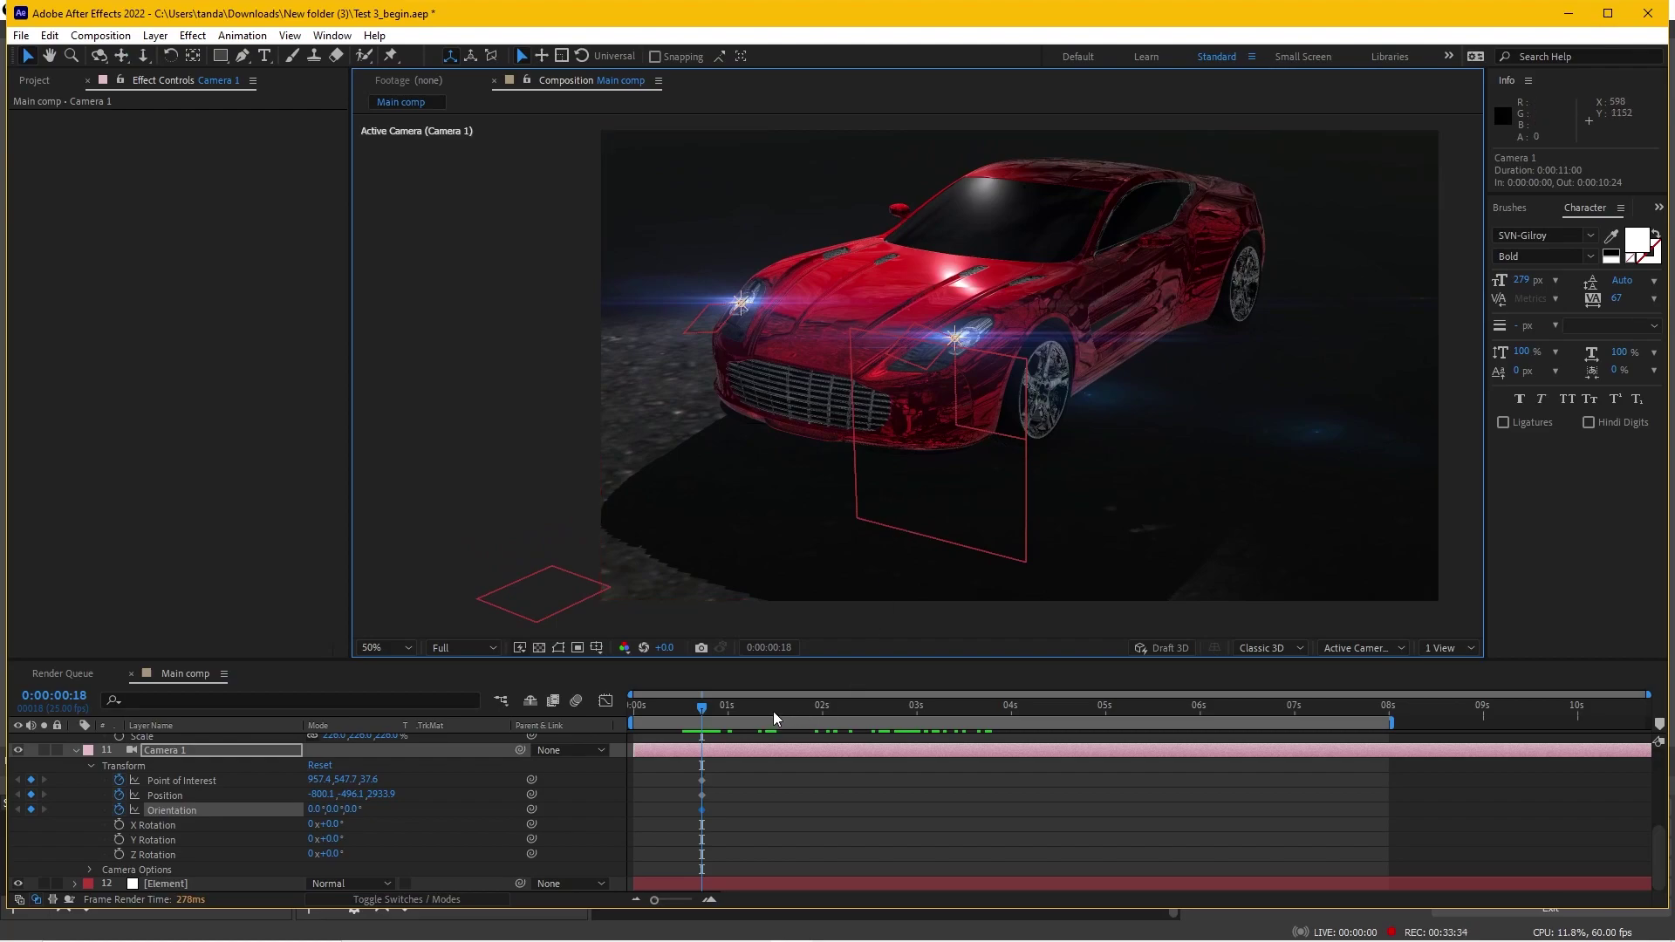
pyautogui.click(1081, 709)
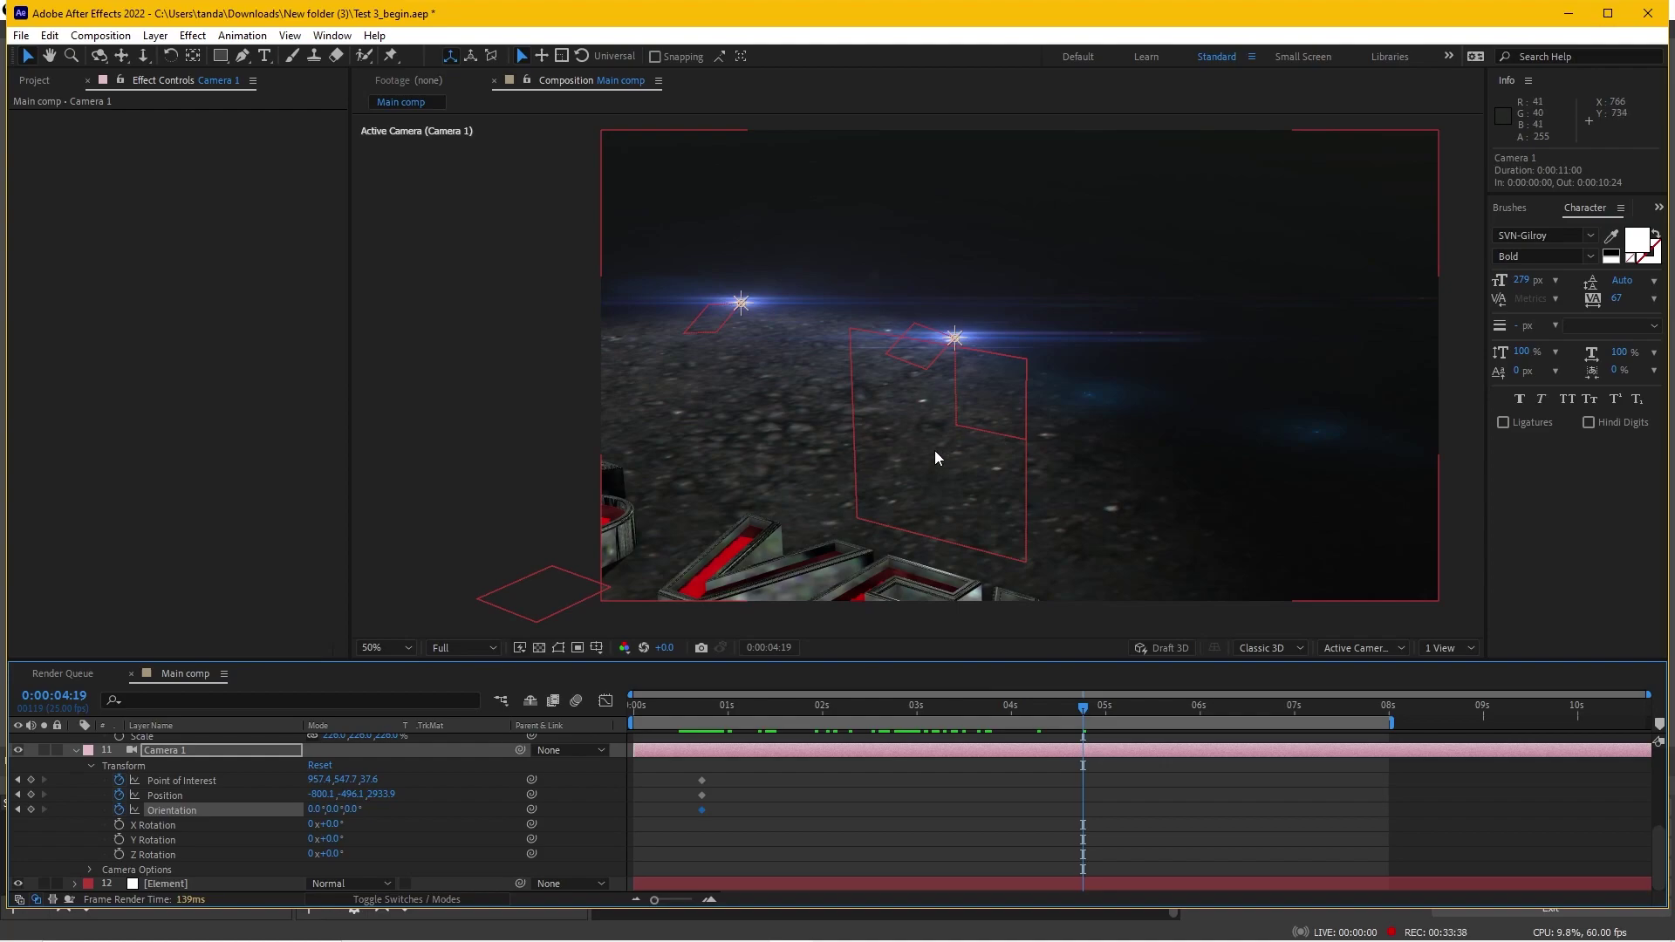
pyautogui.press('c')
pyautogui.moveTo(898, 480)
pyautogui.mouseDown()
pyautogui.moveTo(1131, 398)
pyautogui.moveTo(1054, 413)
pyautogui.moveTo(1008, 376)
pyautogui.moveTo(1026, 394)
pyautogui.moveTo(1009, 517)
pyautogui.mouseUp()
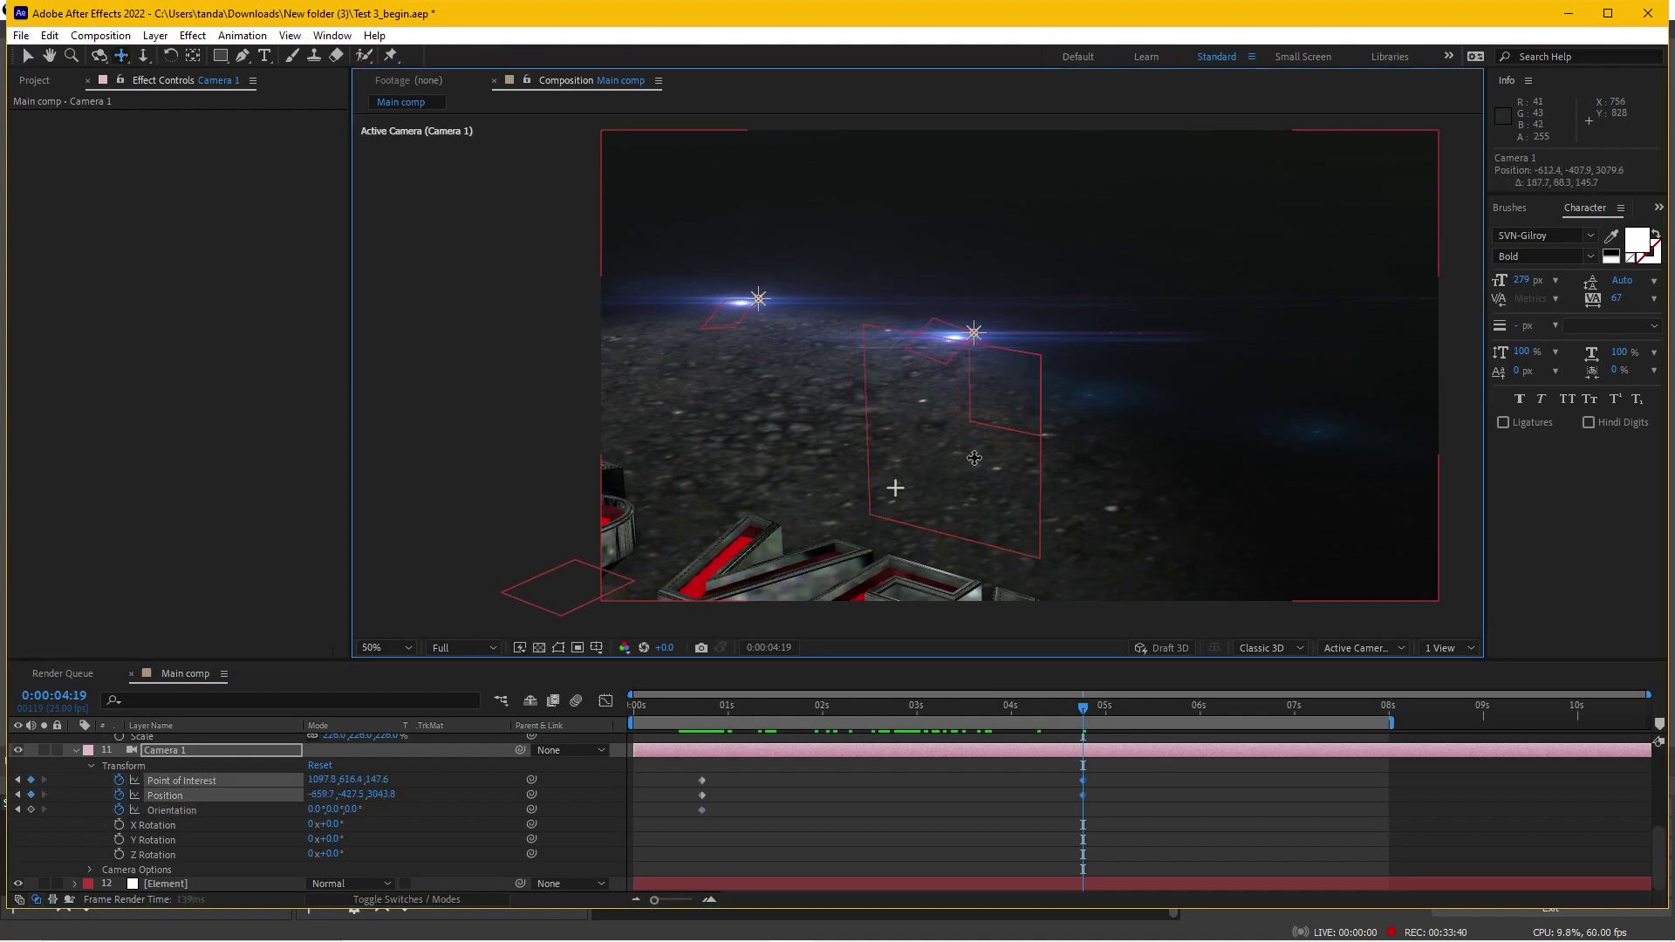
pyautogui.press('c')
pyautogui.press('c')
pyautogui.press('c')
pyautogui.press('c')
pyautogui.moveTo(1004, 536)
pyautogui.mouseDown()
pyautogui.moveTo(1013, 407)
pyautogui.moveTo(1022, 455)
pyautogui.mouseUp()
pyautogui.press('c')
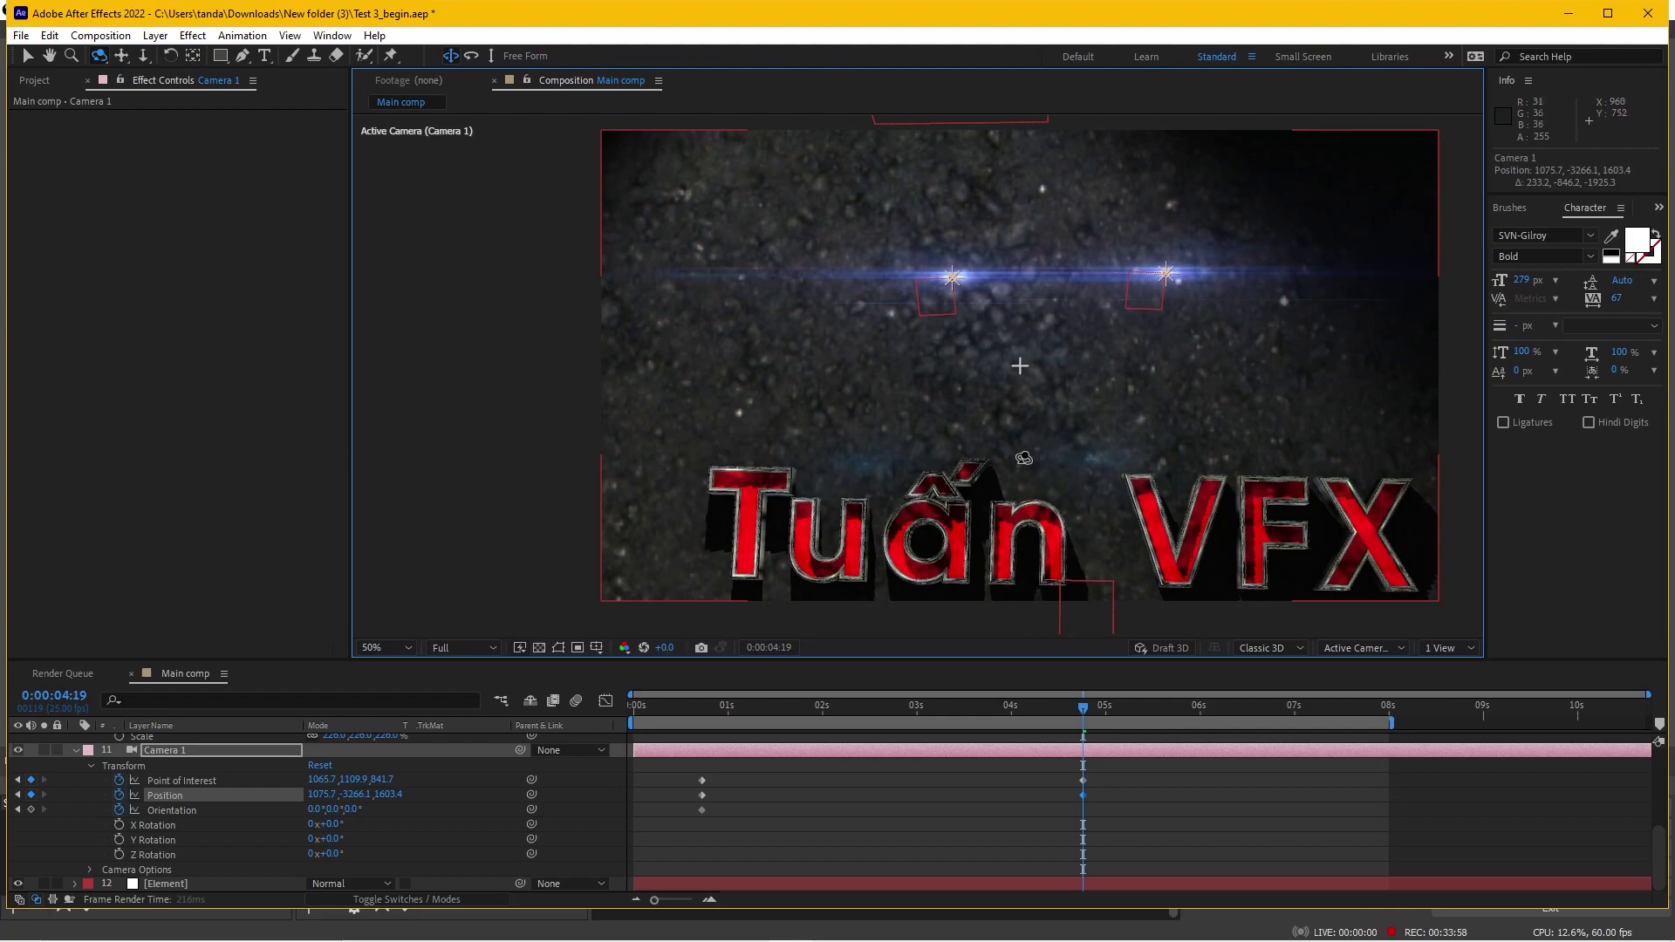
pyautogui.press('c')
pyautogui.moveTo(1024, 458)
pyautogui.mouseDown()
pyautogui.moveTo(1003, 320)
pyautogui.moveTo(1024, 347)
pyautogui.mouseUp()
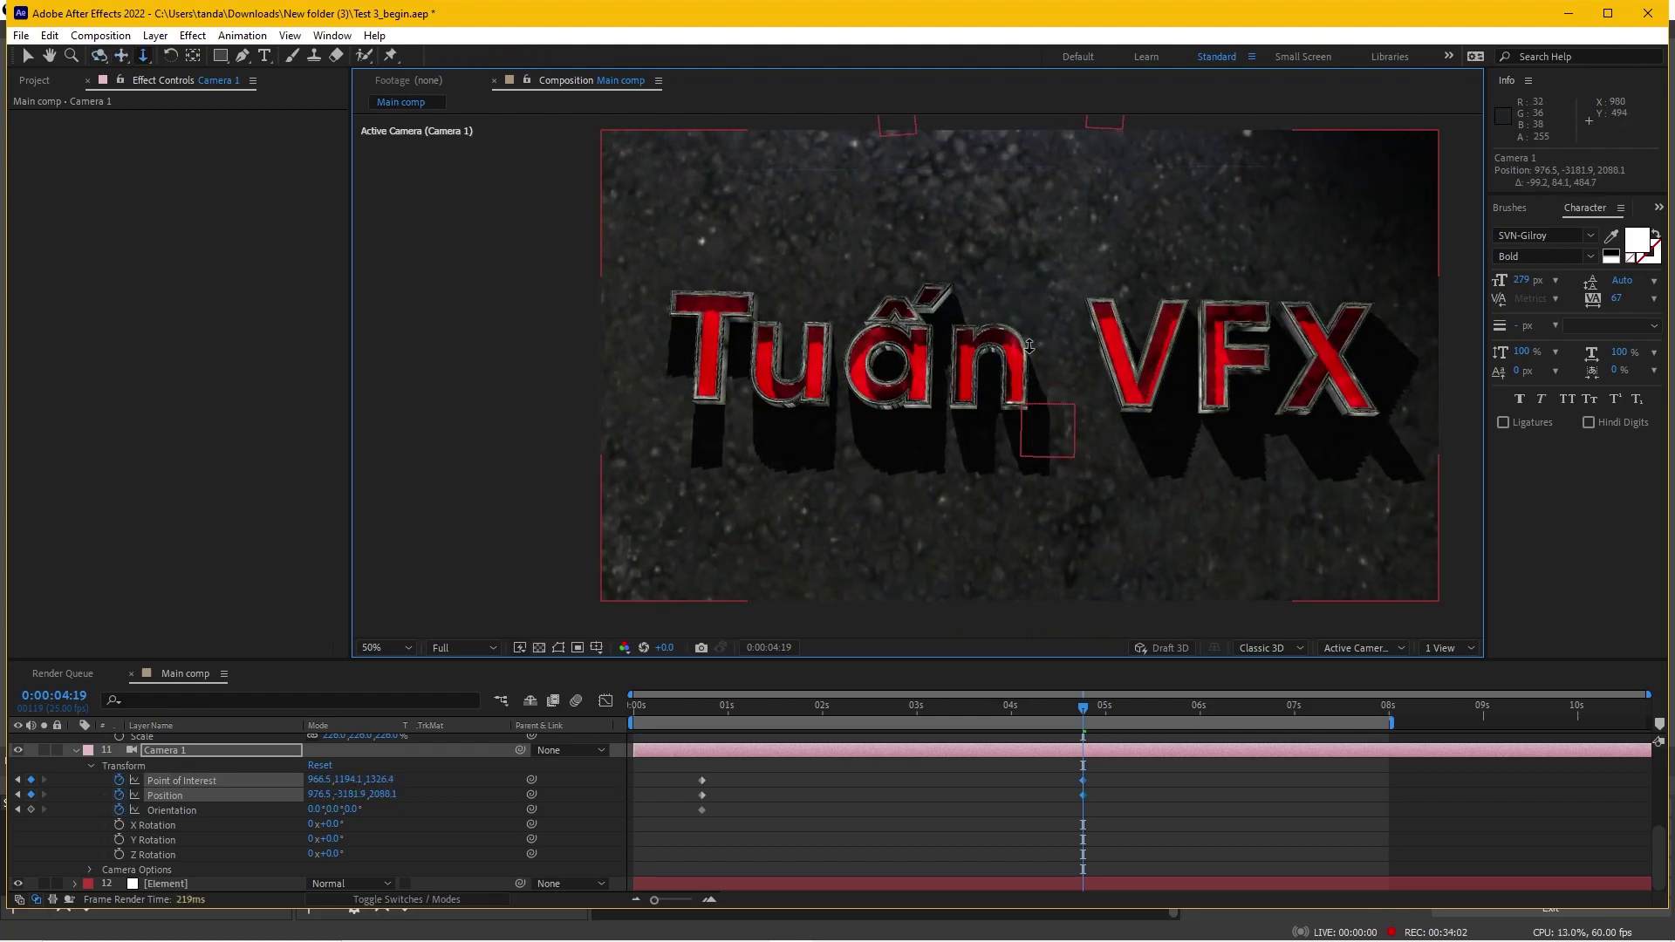
pyautogui.press('c')
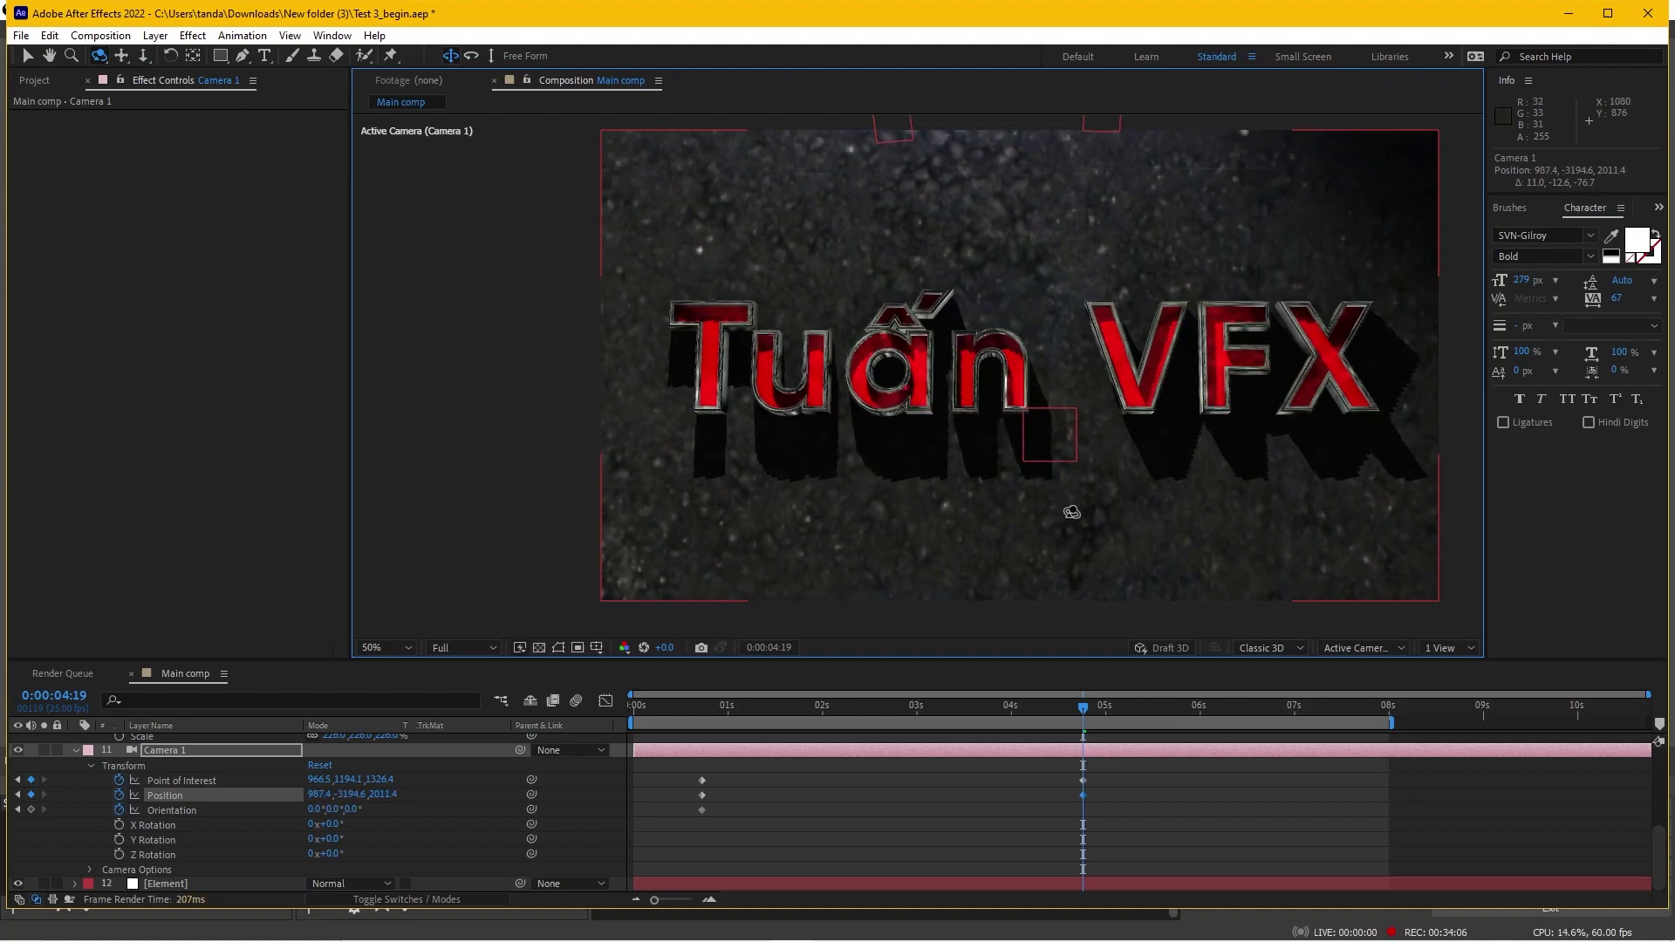
pyautogui.moveTo(1067, 448); pyautogui.dragTo(1069, 445)
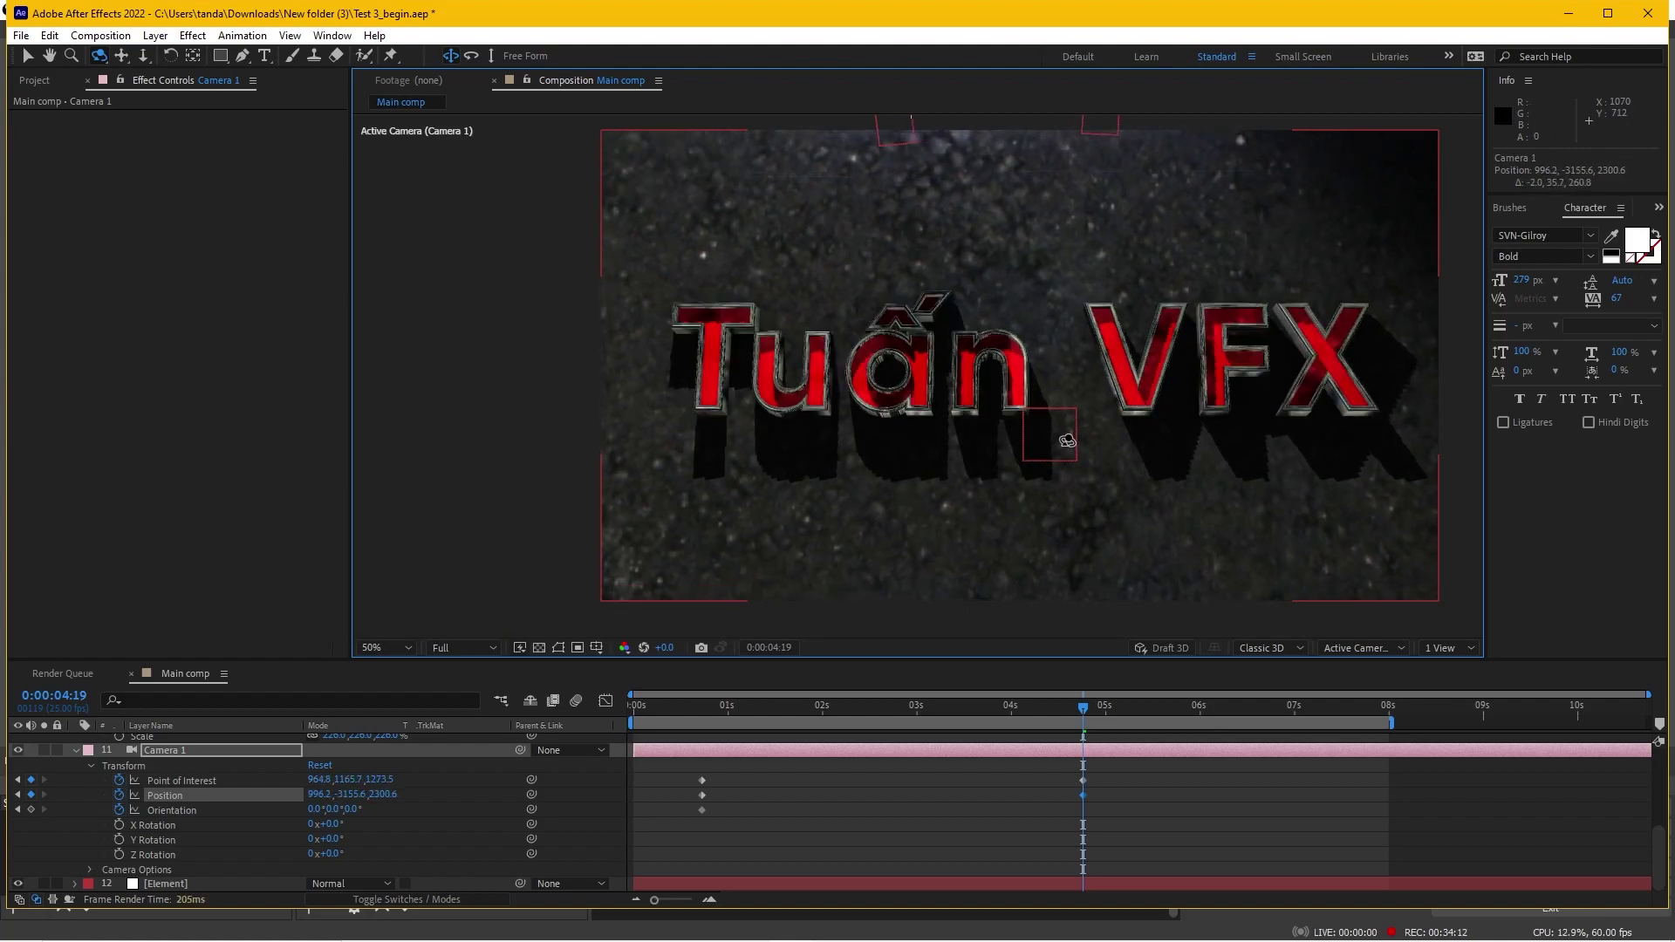
# At 2:14, dolly Camera 1 in low past the letters and preview the camera sweep
pyautogui.press('c')
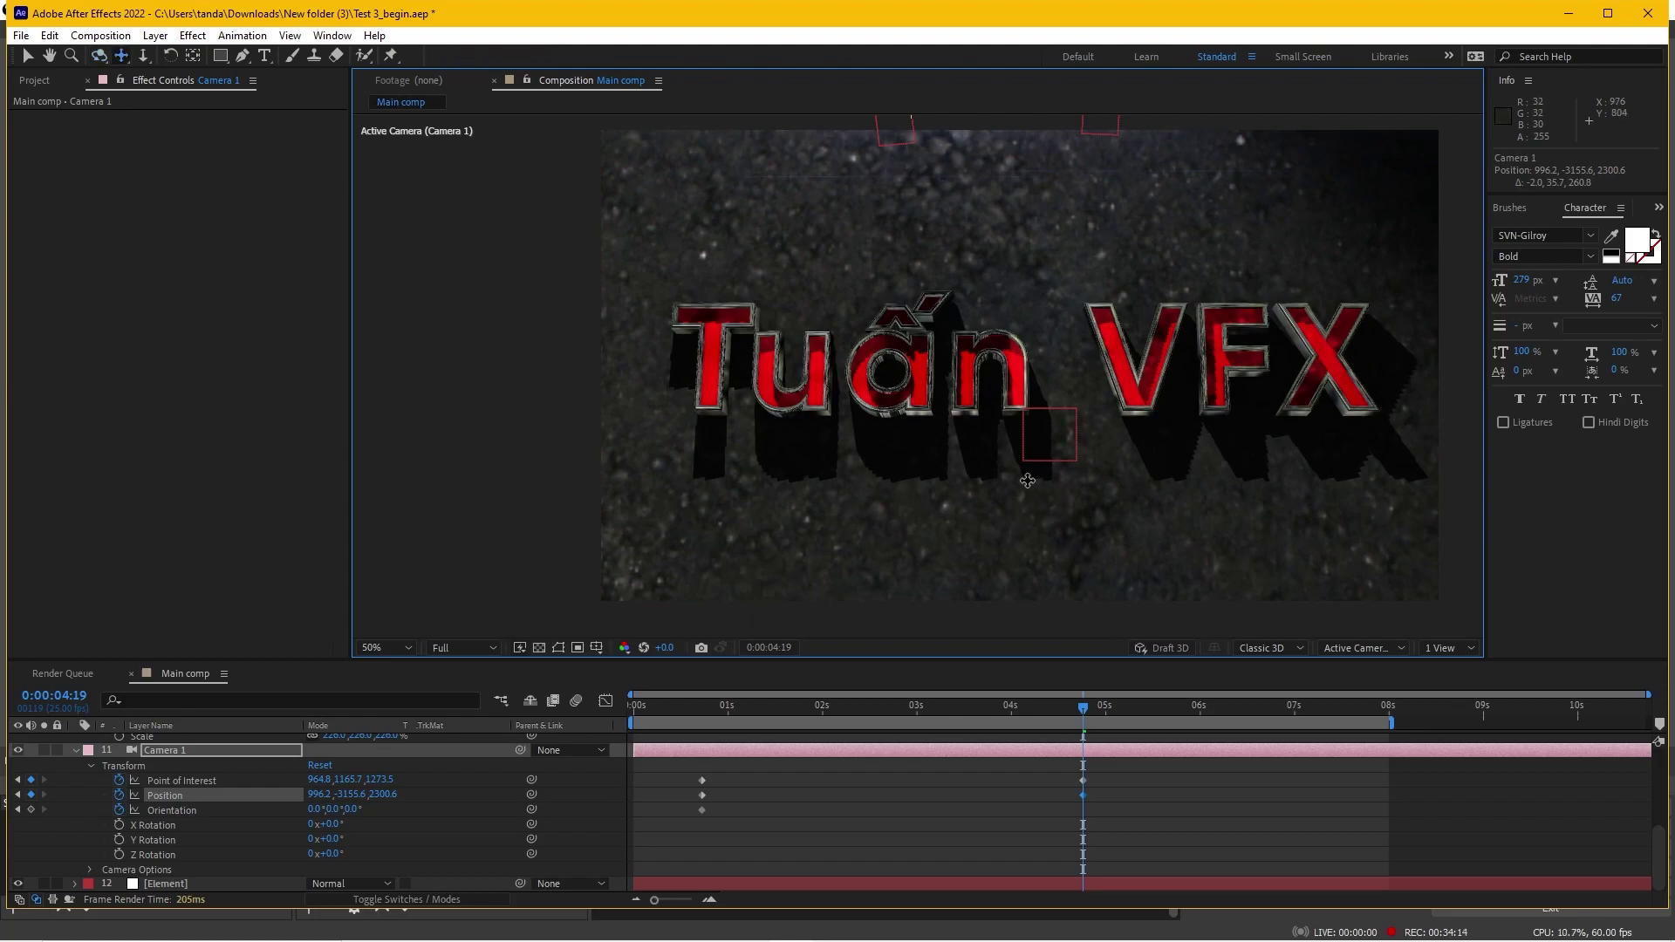
pyautogui.press('c')
pyautogui.press('c')
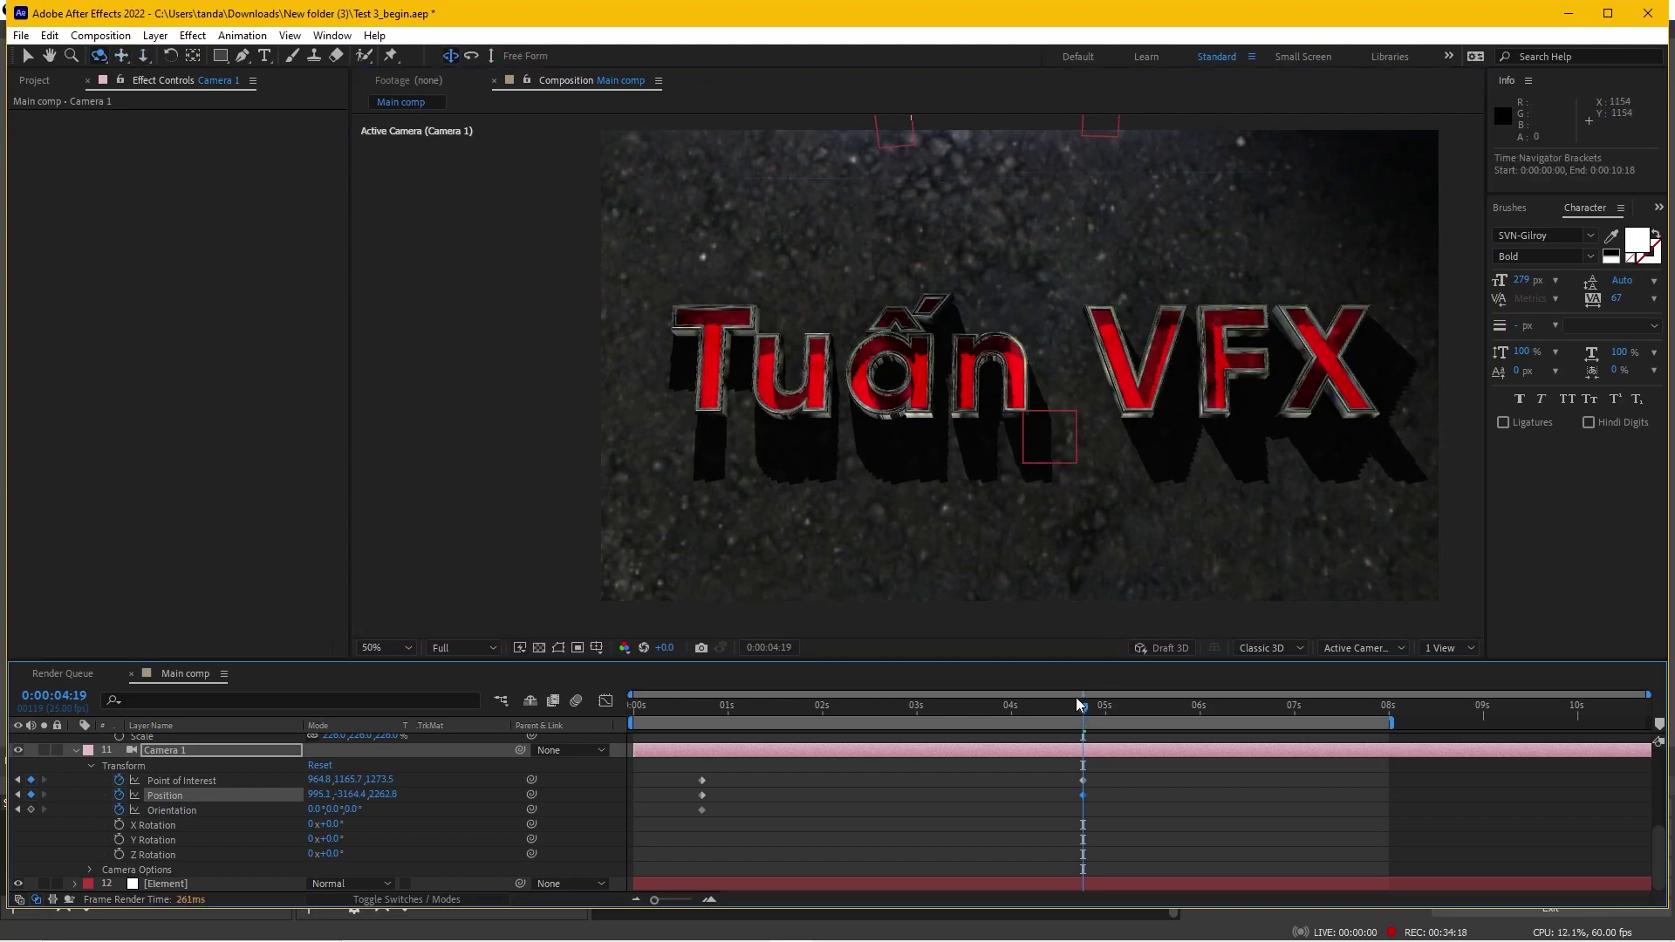
pyautogui.moveTo(1076, 698)
pyautogui.mouseDown()
pyautogui.moveTo(961, 695)
pyautogui.moveTo(882, 647)
pyautogui.mouseUp()
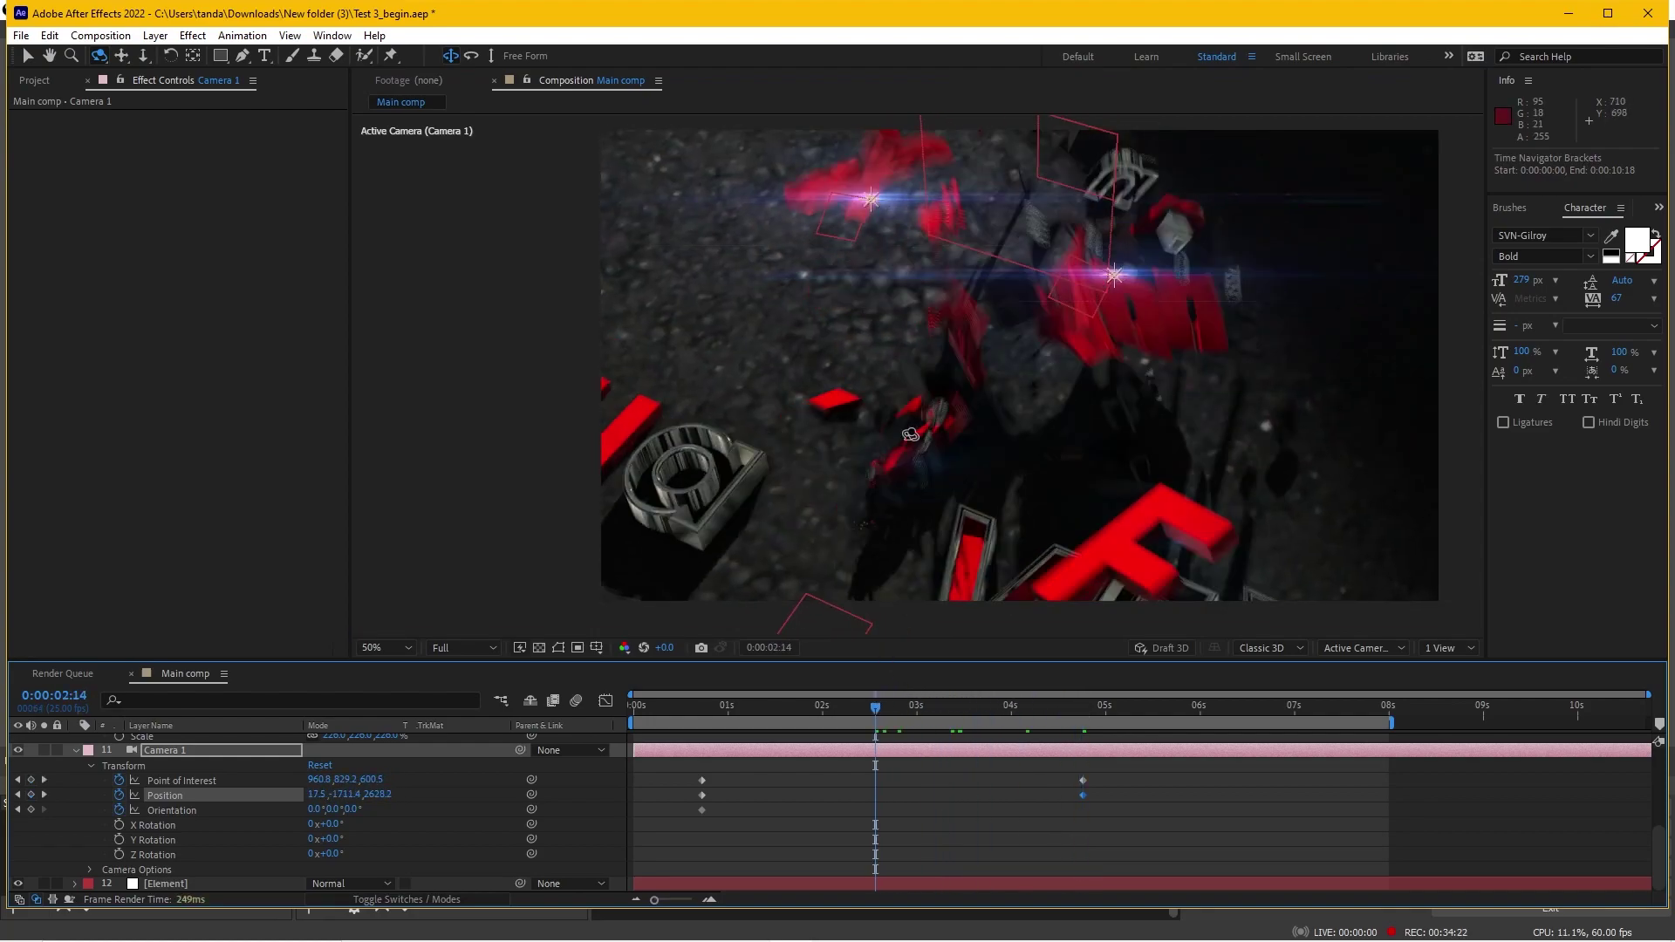
pyautogui.press('c')
pyautogui.press('c')
pyautogui.moveTo(960, 436)
pyautogui.mouseDown()
pyautogui.moveTo(960, 410)
pyautogui.moveTo(892, 497)
pyautogui.moveTo(912, 466)
pyautogui.mouseUp()
pyautogui.press('c')
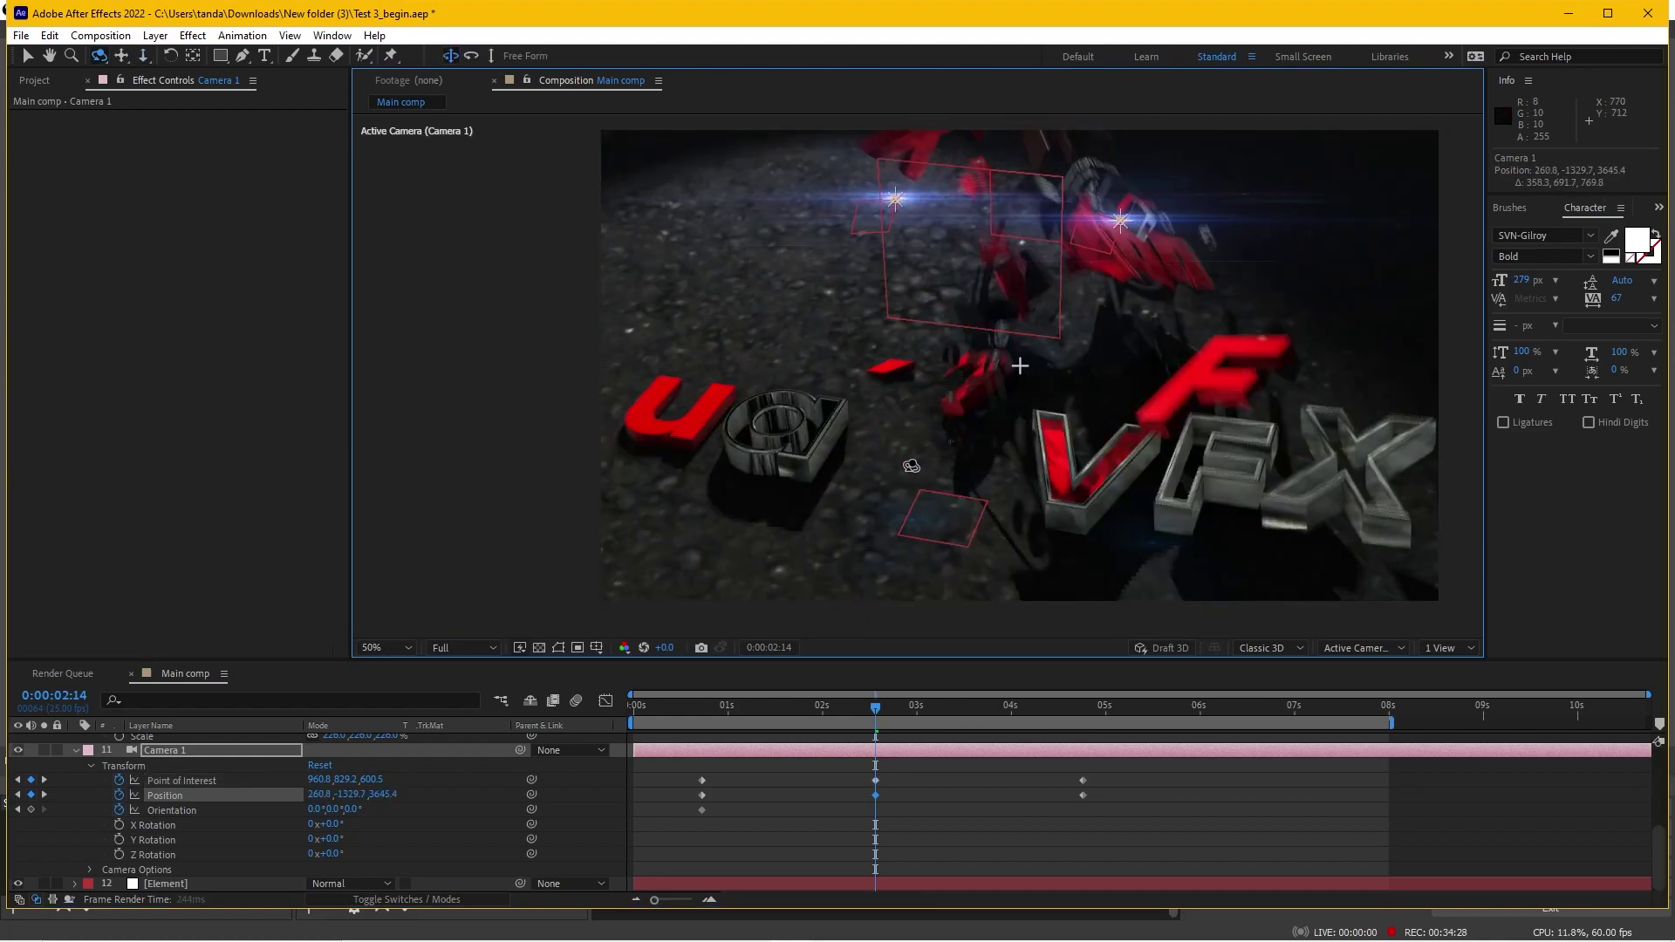
pyautogui.moveTo(721, 714)
pyautogui.mouseDown()
pyautogui.moveTo(825, 687)
pyautogui.moveTo(1117, 694)
pyautogui.mouseUp()
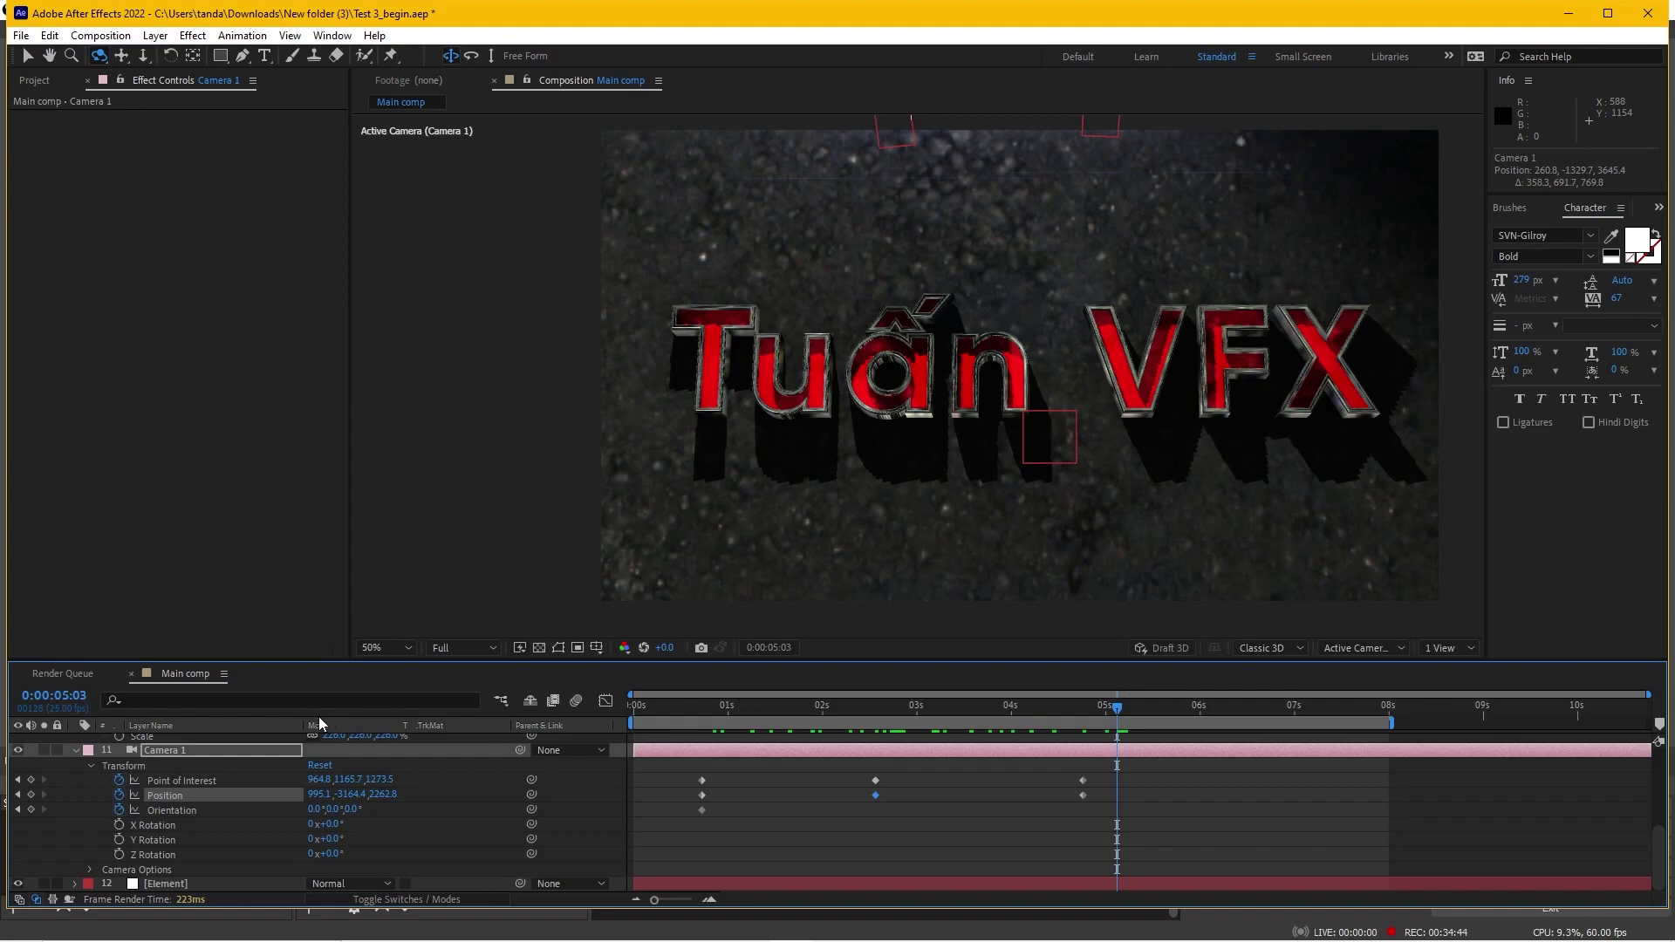
pyautogui.scroll(5, 135, 756)
pyautogui.scroll(2, 134, 755)
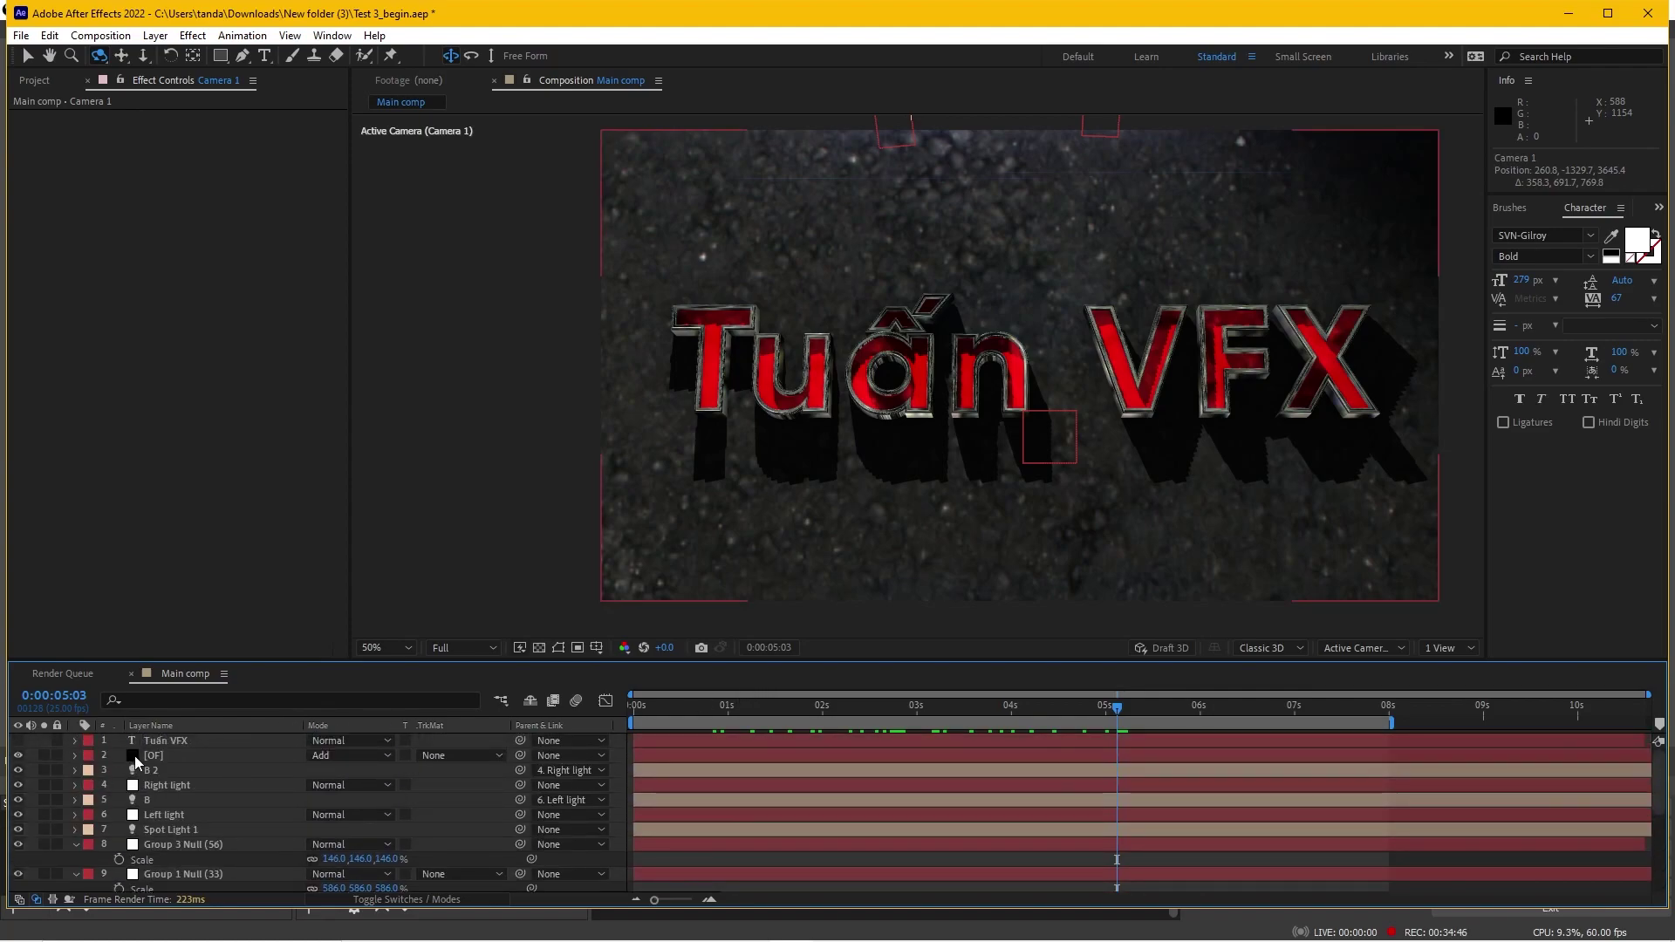
pyautogui.scroll(-4, 134, 755)
pyautogui.moveTo(966, 725)
pyautogui.mouseDown()
pyautogui.moveTo(741, 698)
pyautogui.moveTo(874, 695)
pyautogui.moveTo(796, 686)
pyautogui.mouseUp()
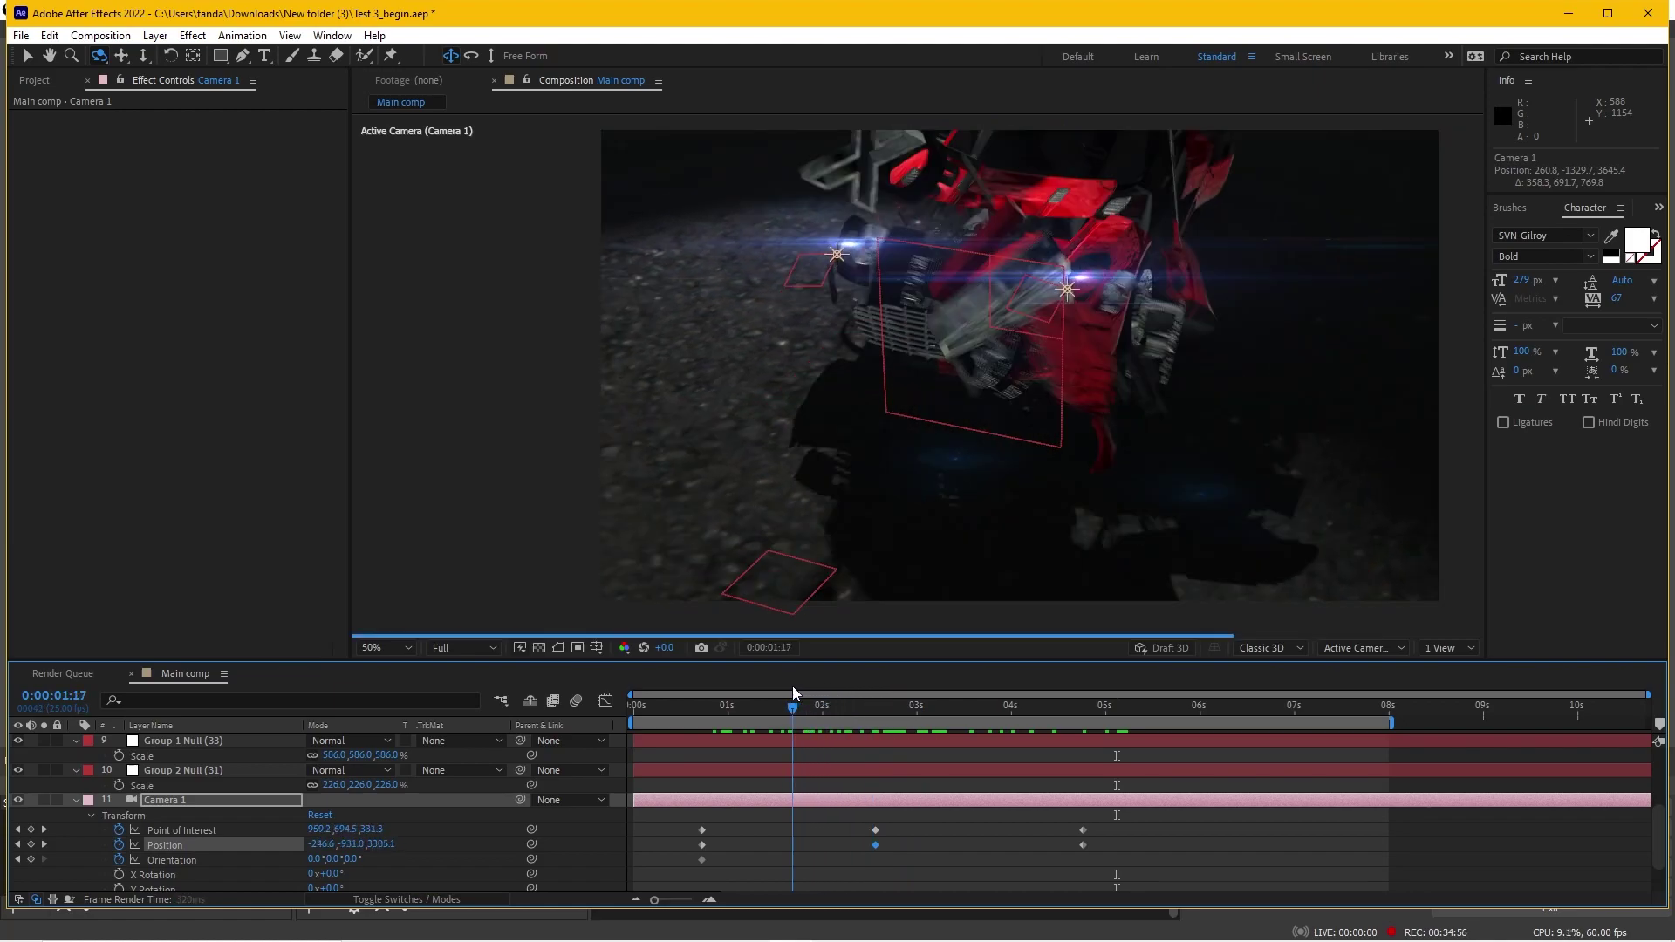
pyautogui.moveTo(796, 686)
pyautogui.mouseDown()
pyautogui.moveTo(949, 652)
pyautogui.moveTo(1168, 688)
pyautogui.mouseUp()
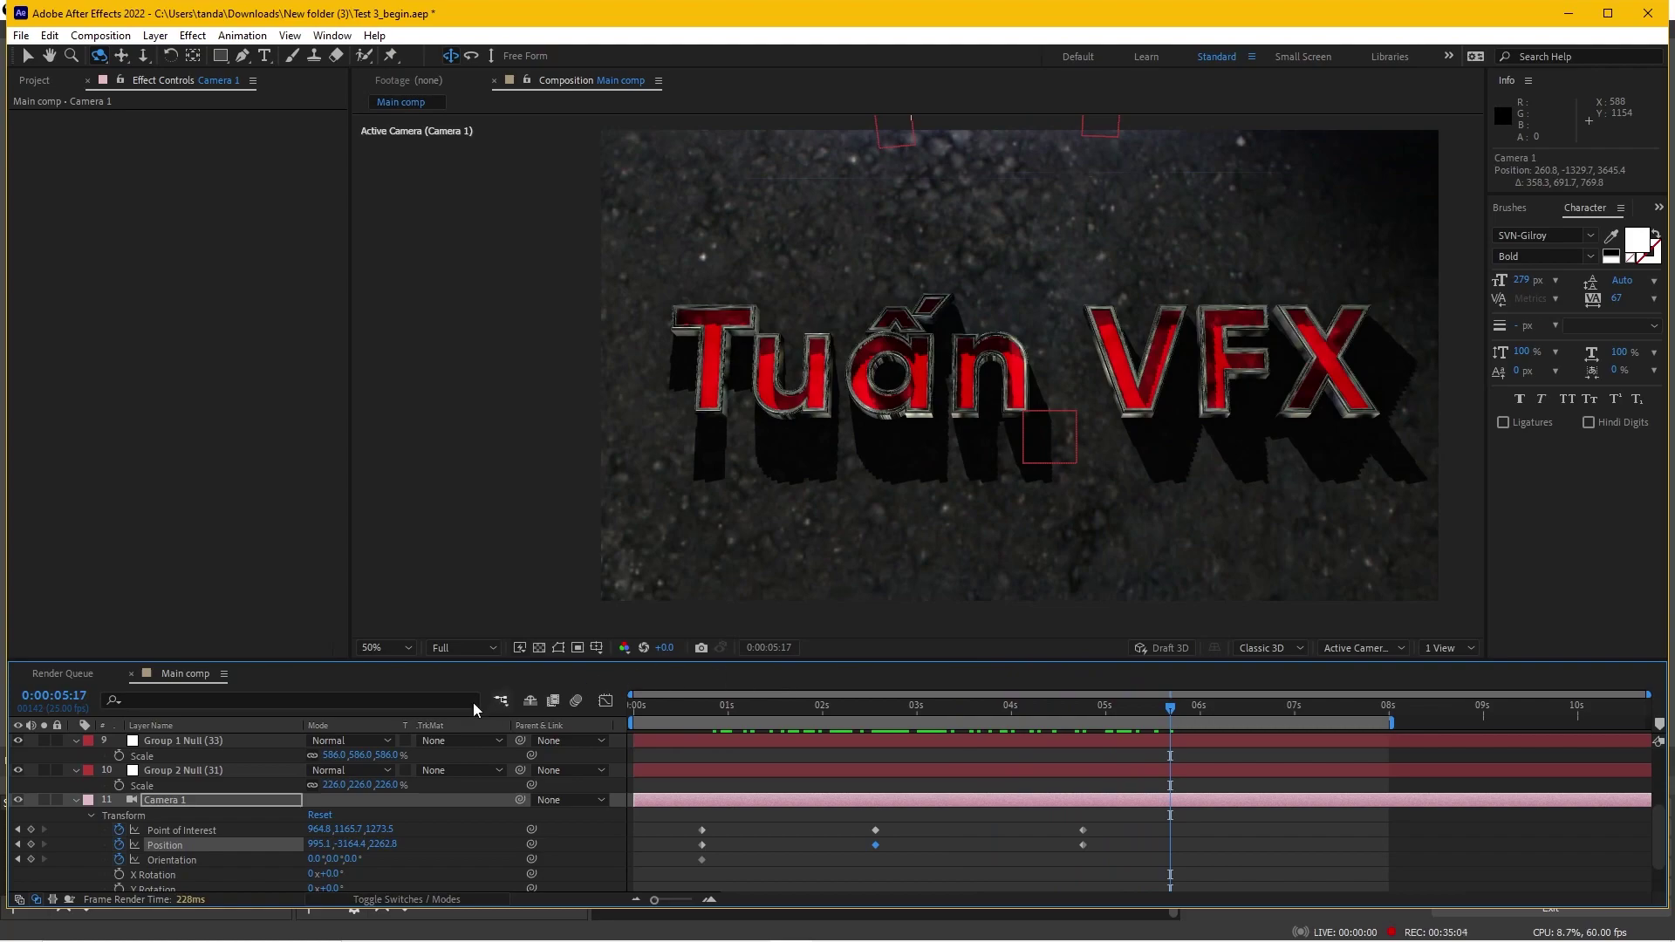
pyautogui.scroll(3, 207, 799)
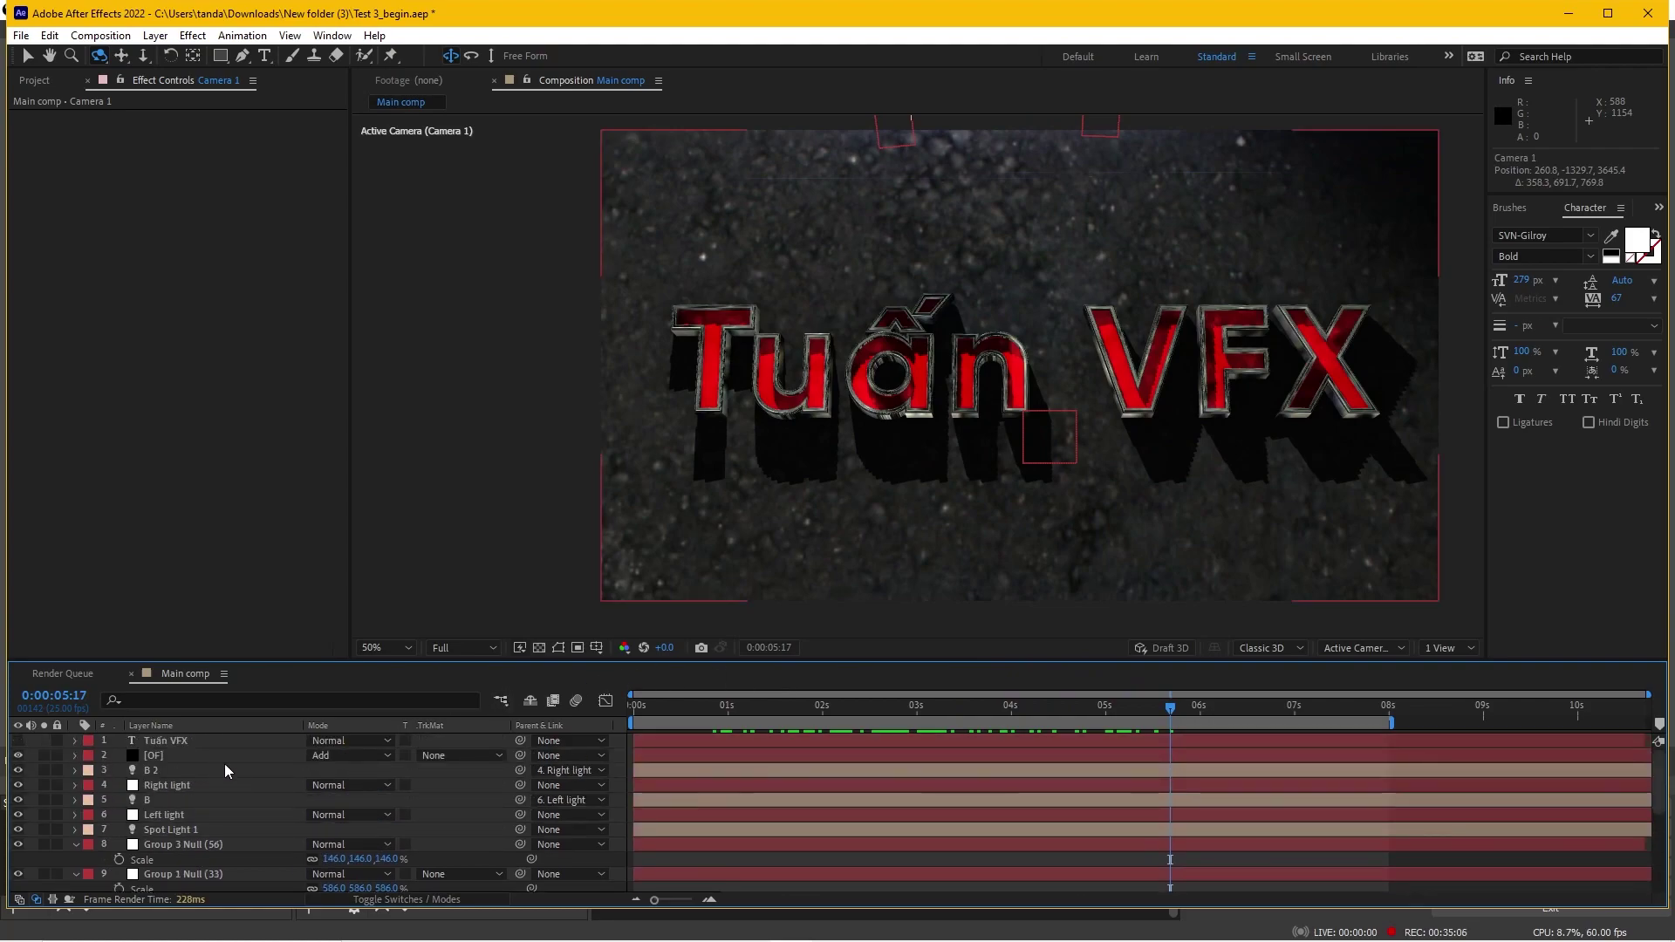
# Select the Tuấn VFX text layer and toggle its visibility to inspect the flat white title
pyautogui.press('v')
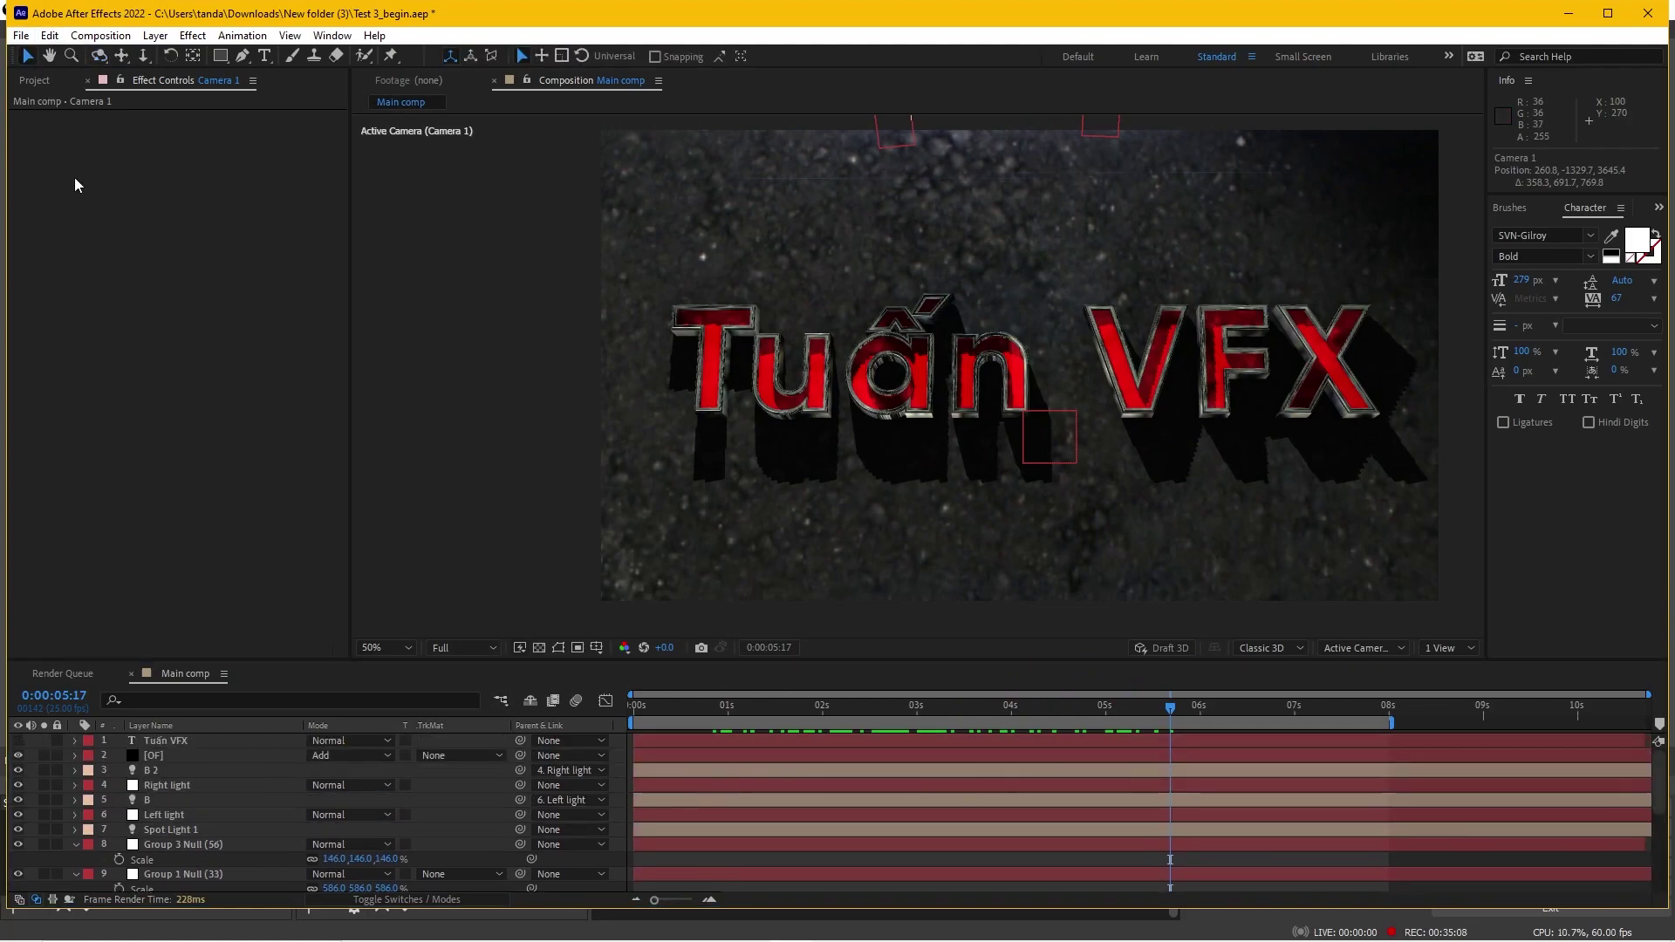
pyautogui.click(175, 756)
pyautogui.click(129, 740)
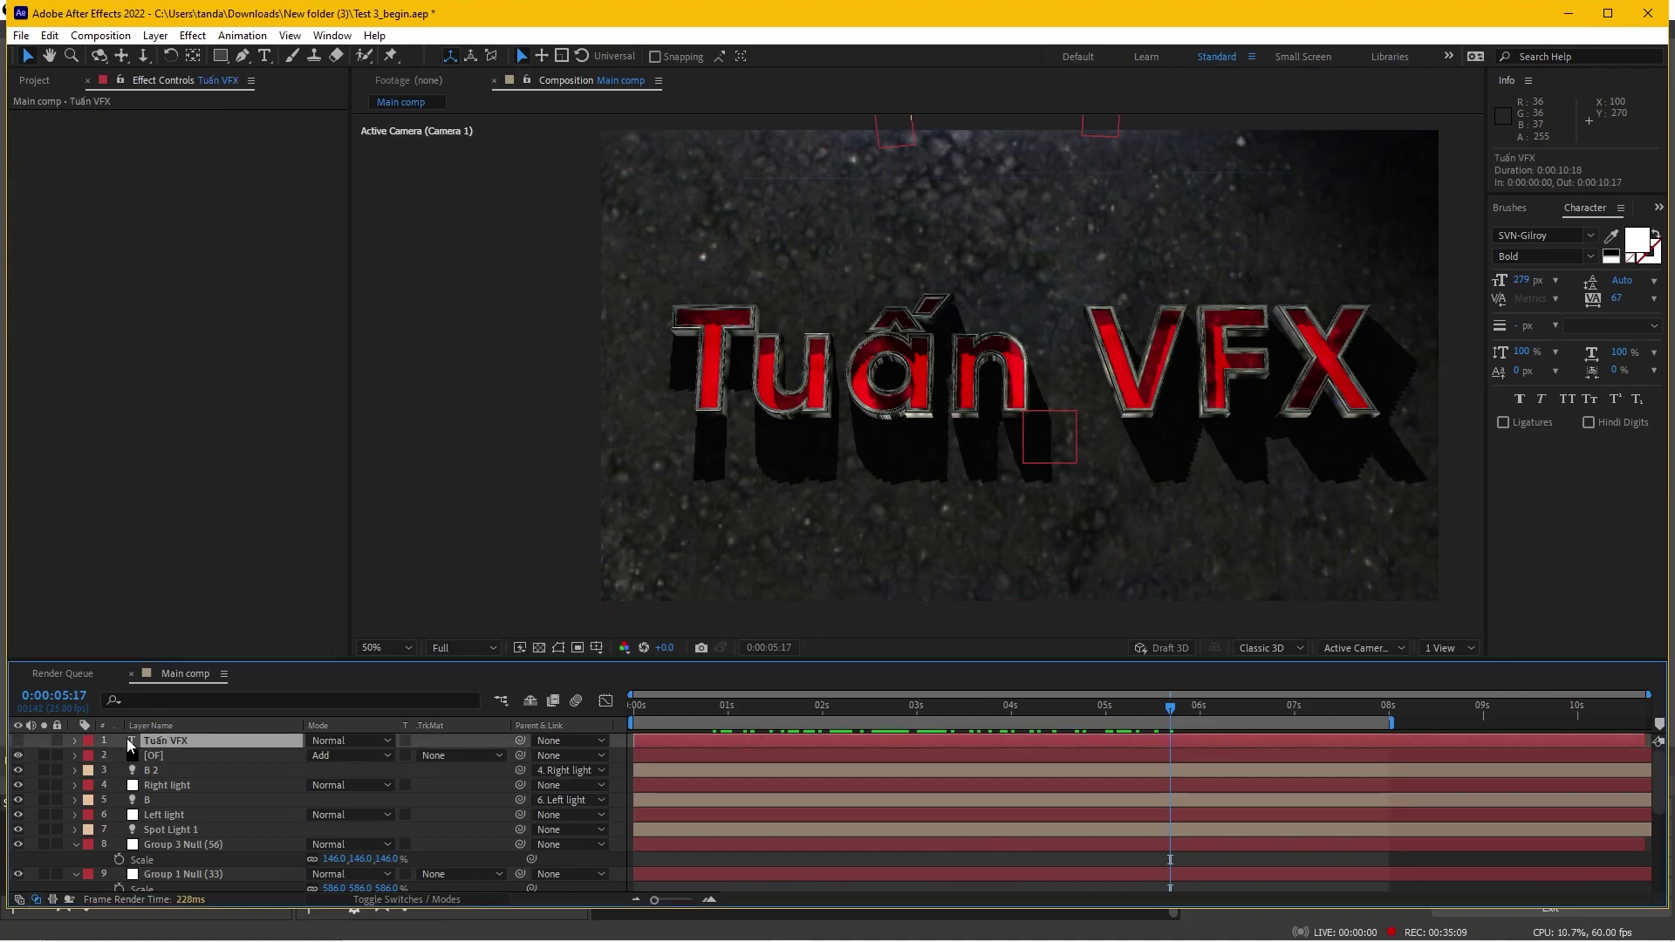
pyautogui.click(18, 740)
pyautogui.click(18, 741)
pyautogui.click(19, 741)
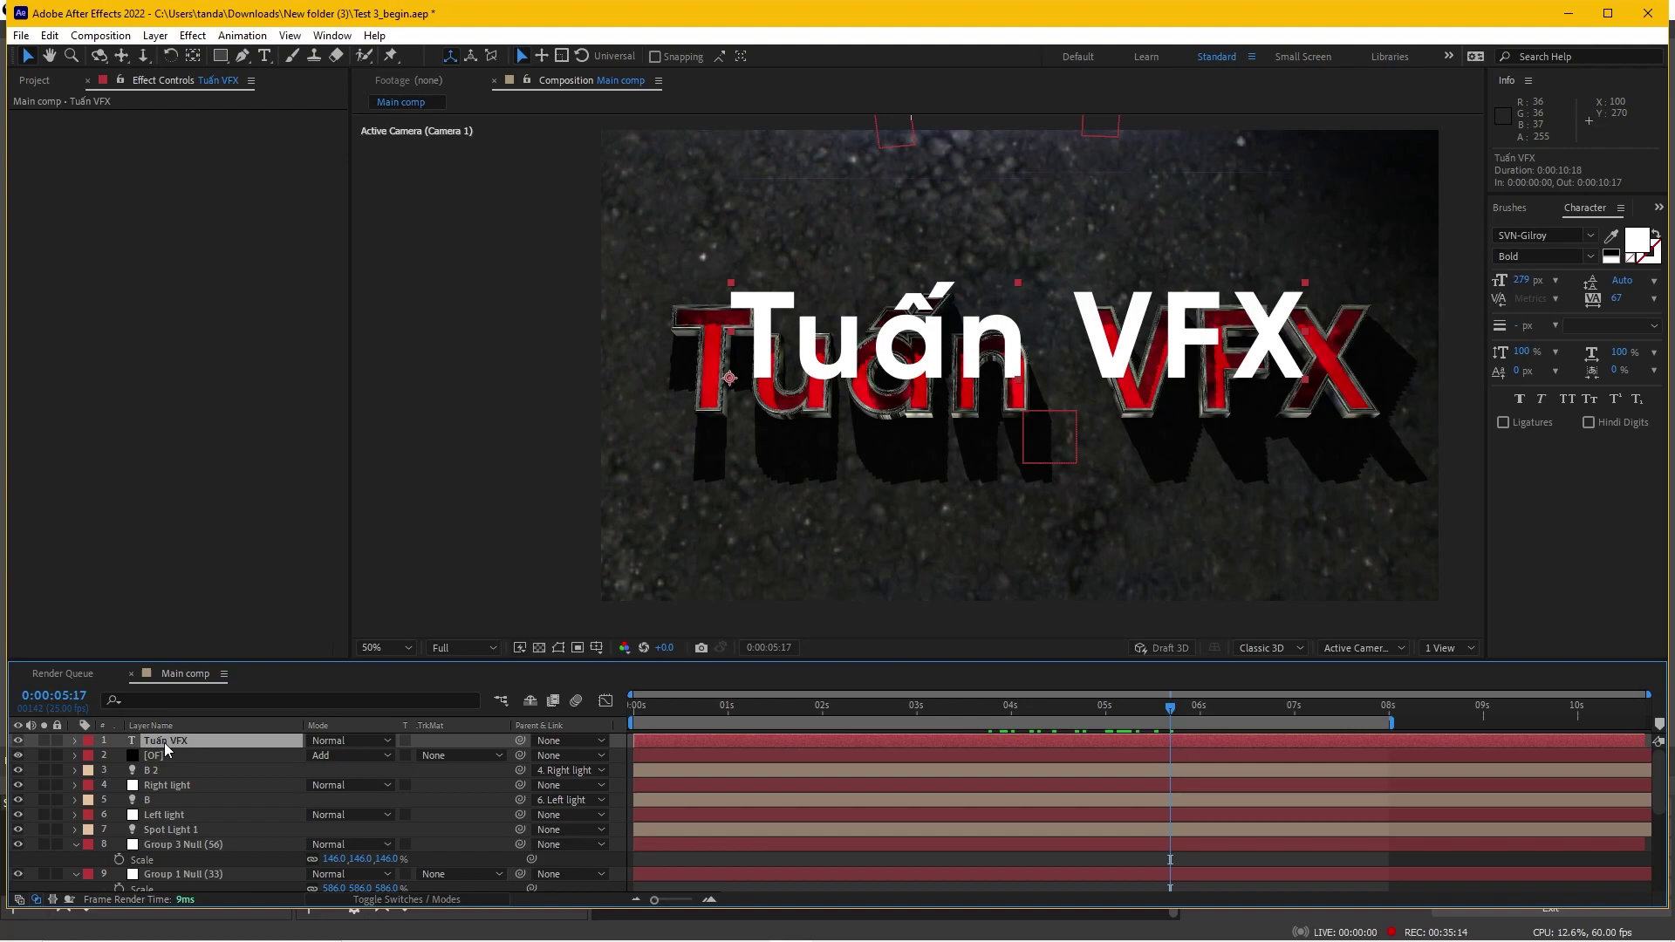
pyautogui.scroll(-5, 166, 864)
pyautogui.scroll(-5, 176, 848)
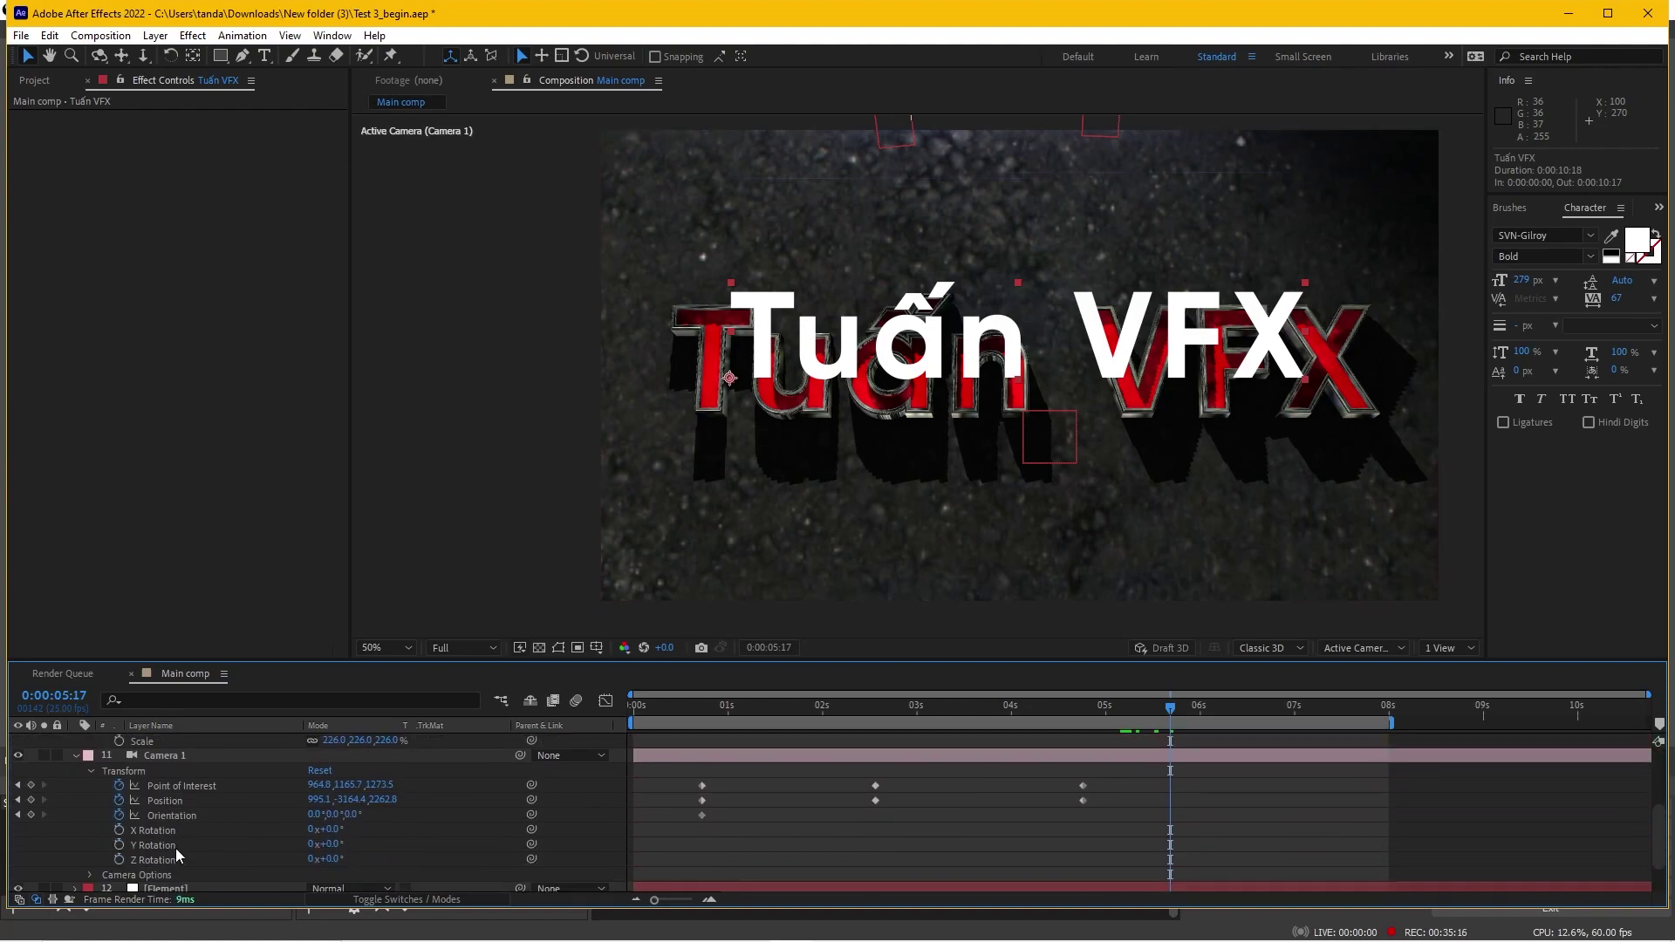
pyautogui.scroll(-3, 176, 849)
pyautogui.scroll(5, 164, 873)
pyautogui.scroll(5, 175, 809)
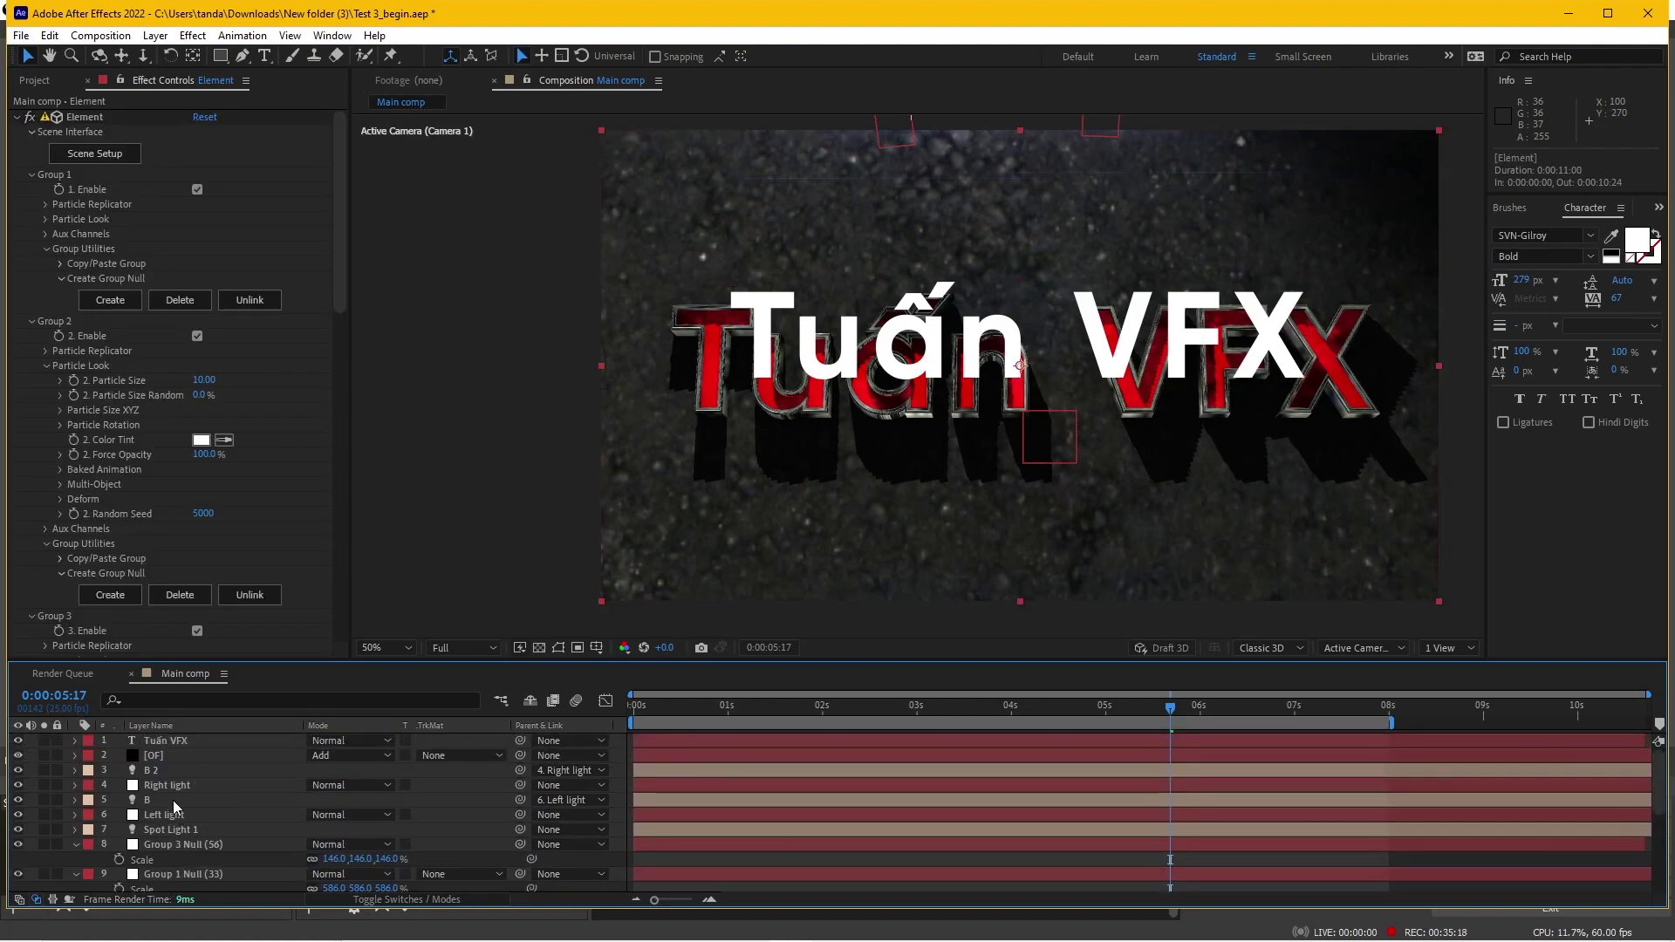
pyautogui.scroll(3, 174, 810)
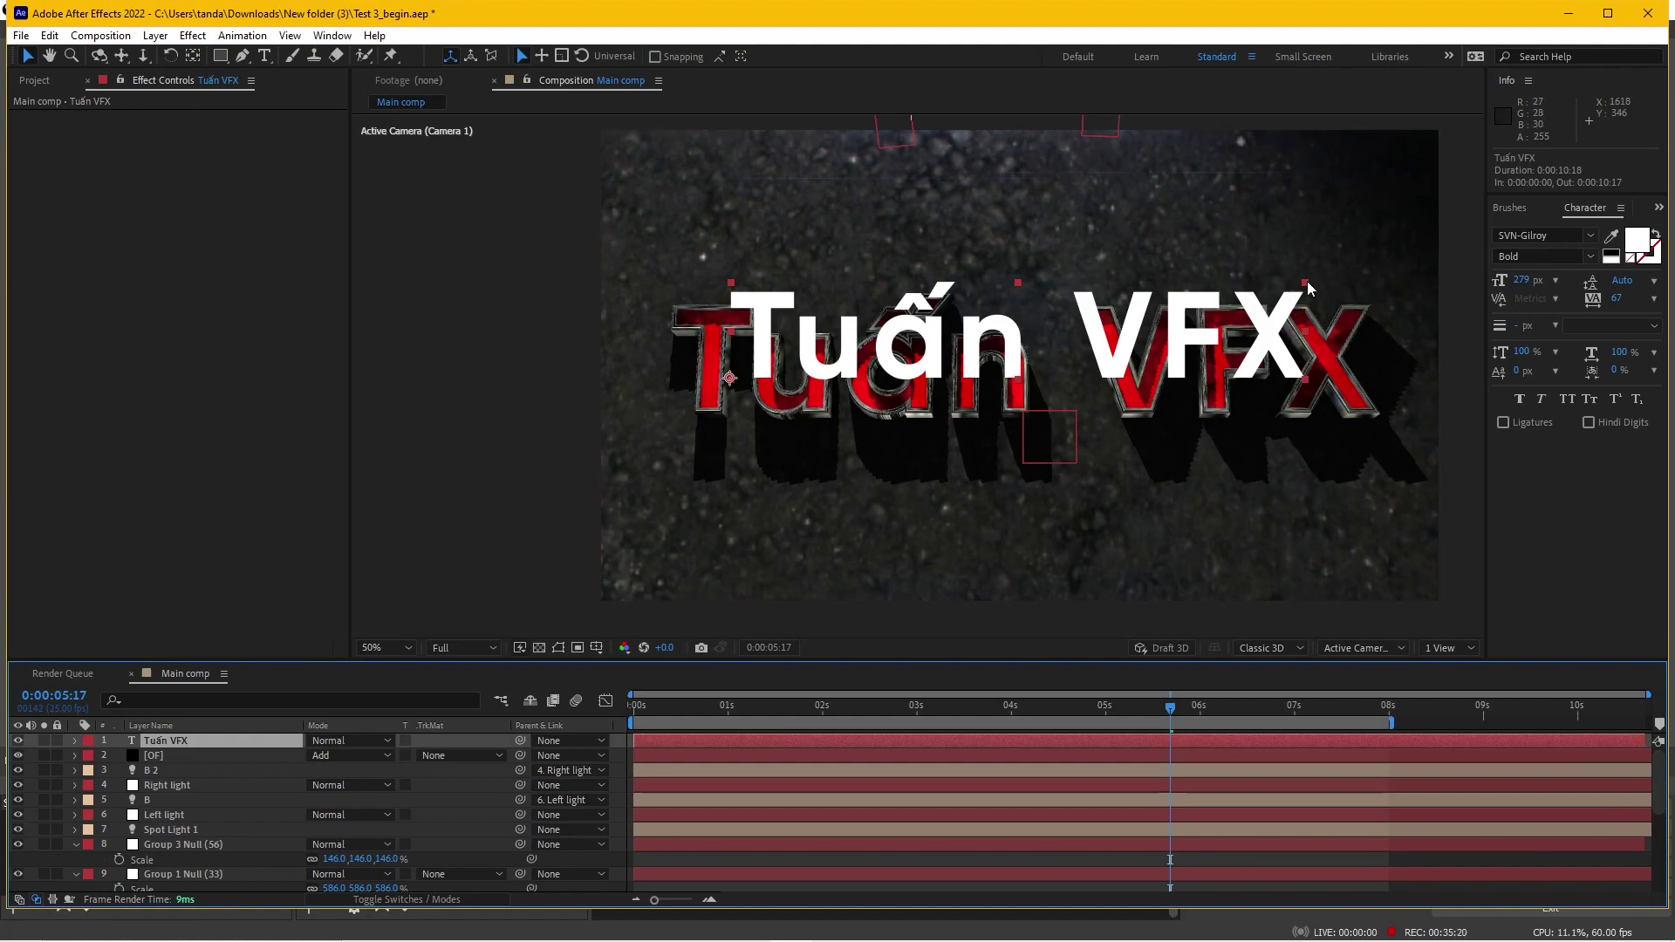
# Hide the flat white Tuấn VFX layer and duplicate it as Tuấn VFX 2
pyautogui.moveTo(1305, 283); pyautogui.dragTo(1456, 258)
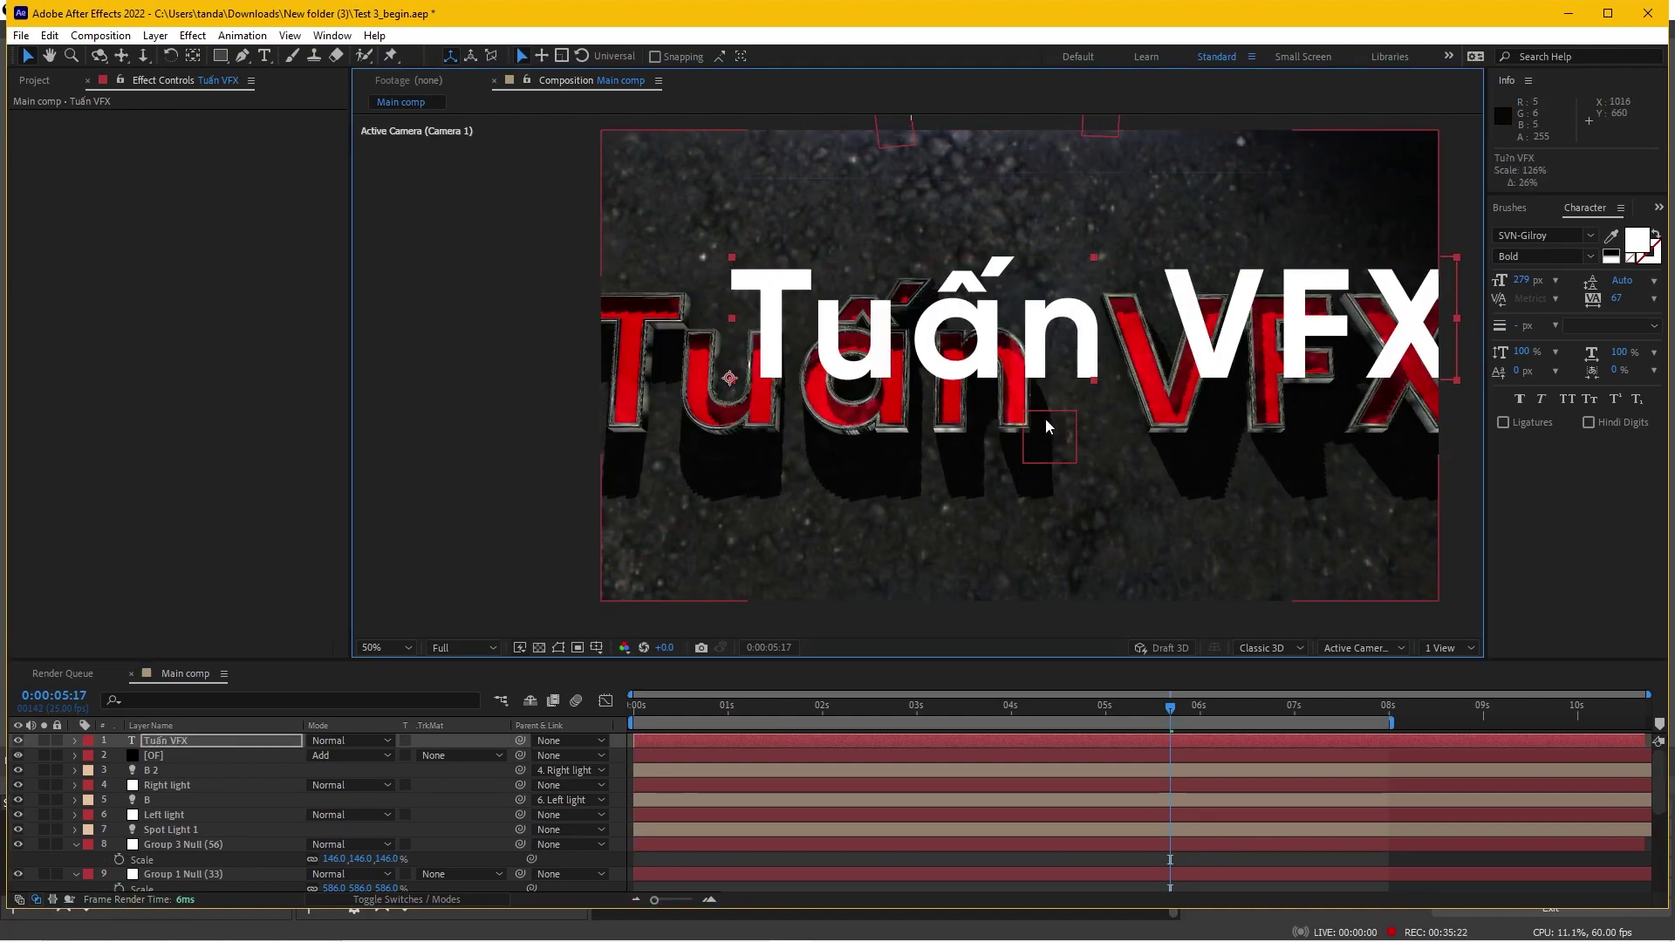
pyautogui.hotkey('ctrl', 'z')
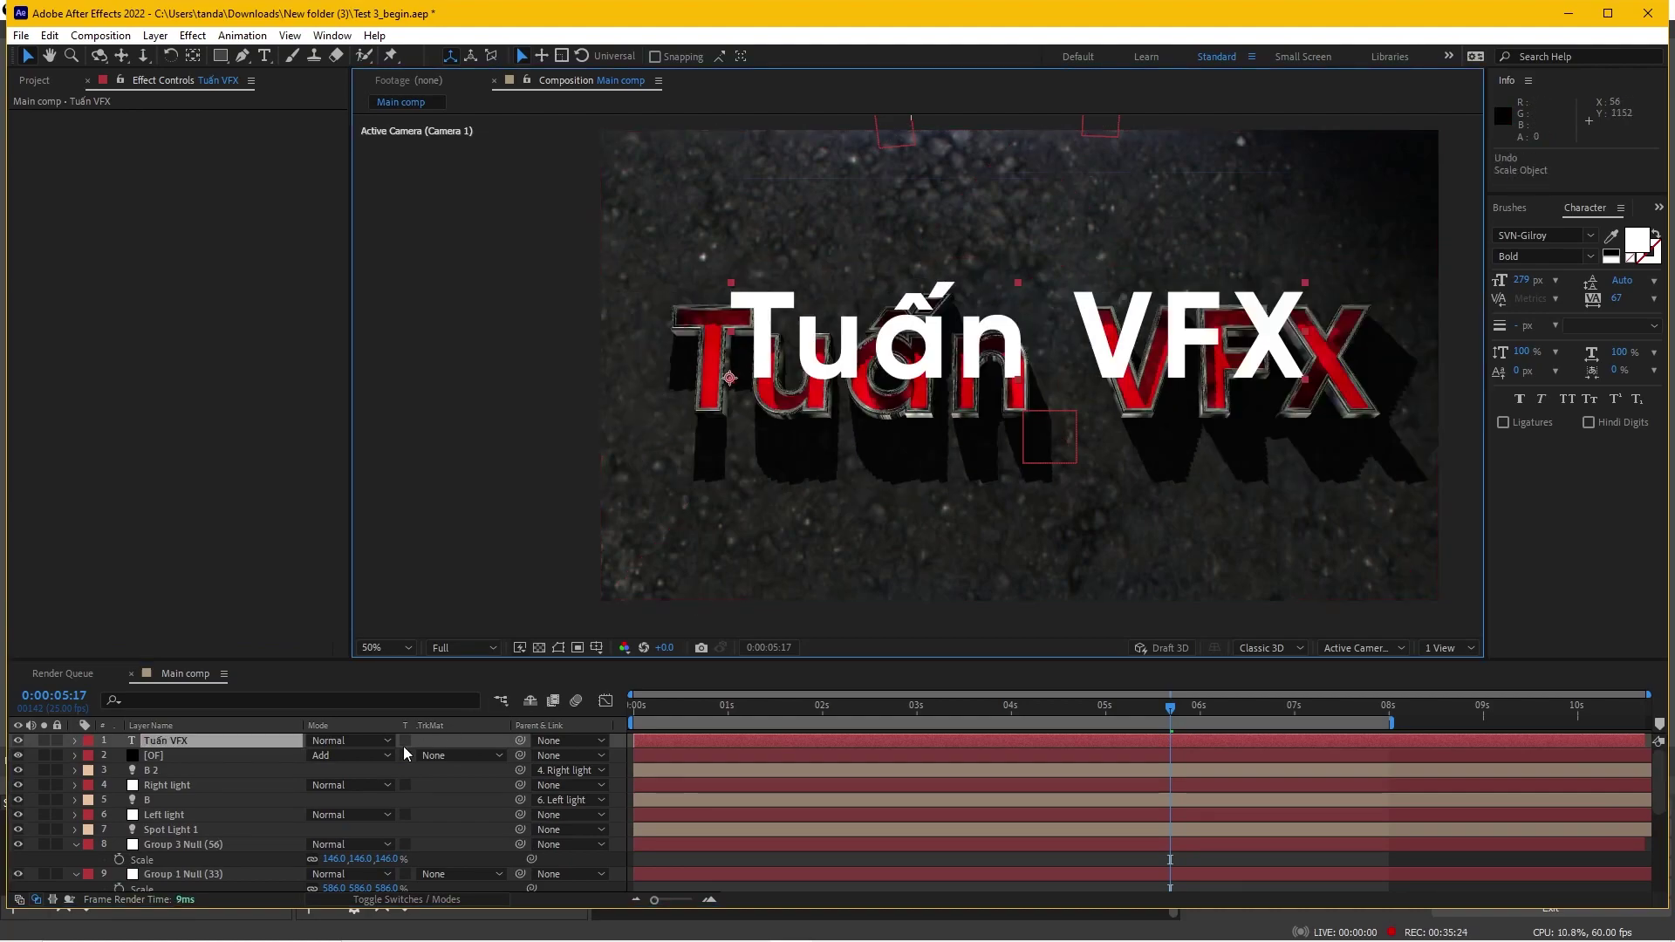
pyautogui.click(17, 741)
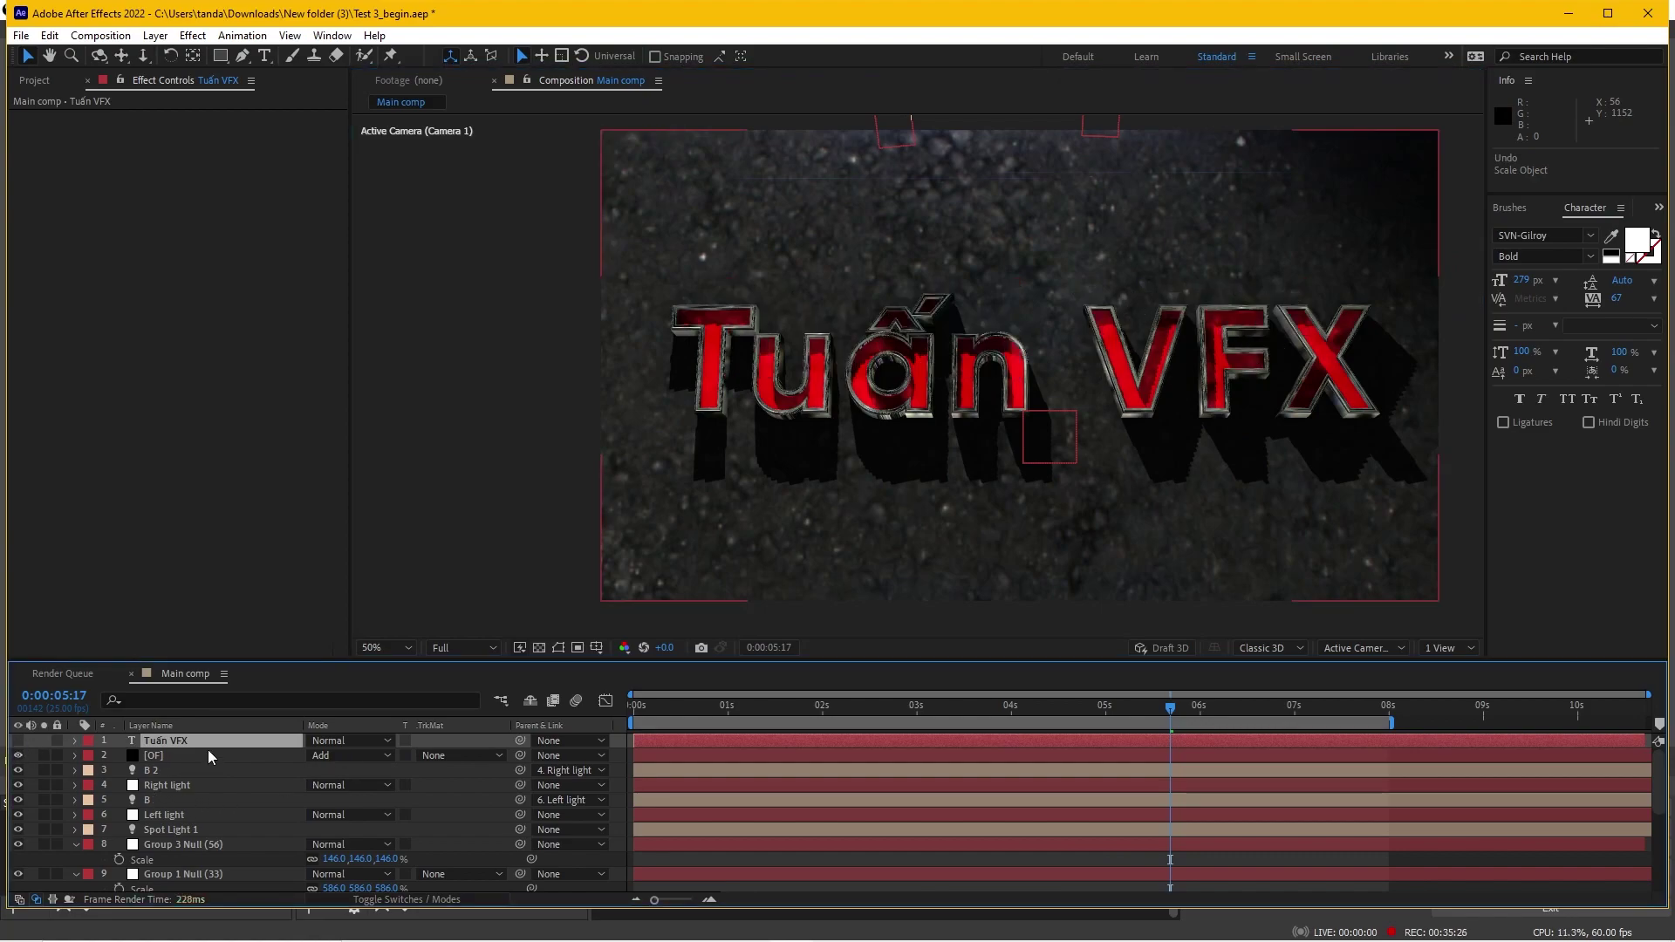
pyautogui.hotkey('ctrl', 'd')
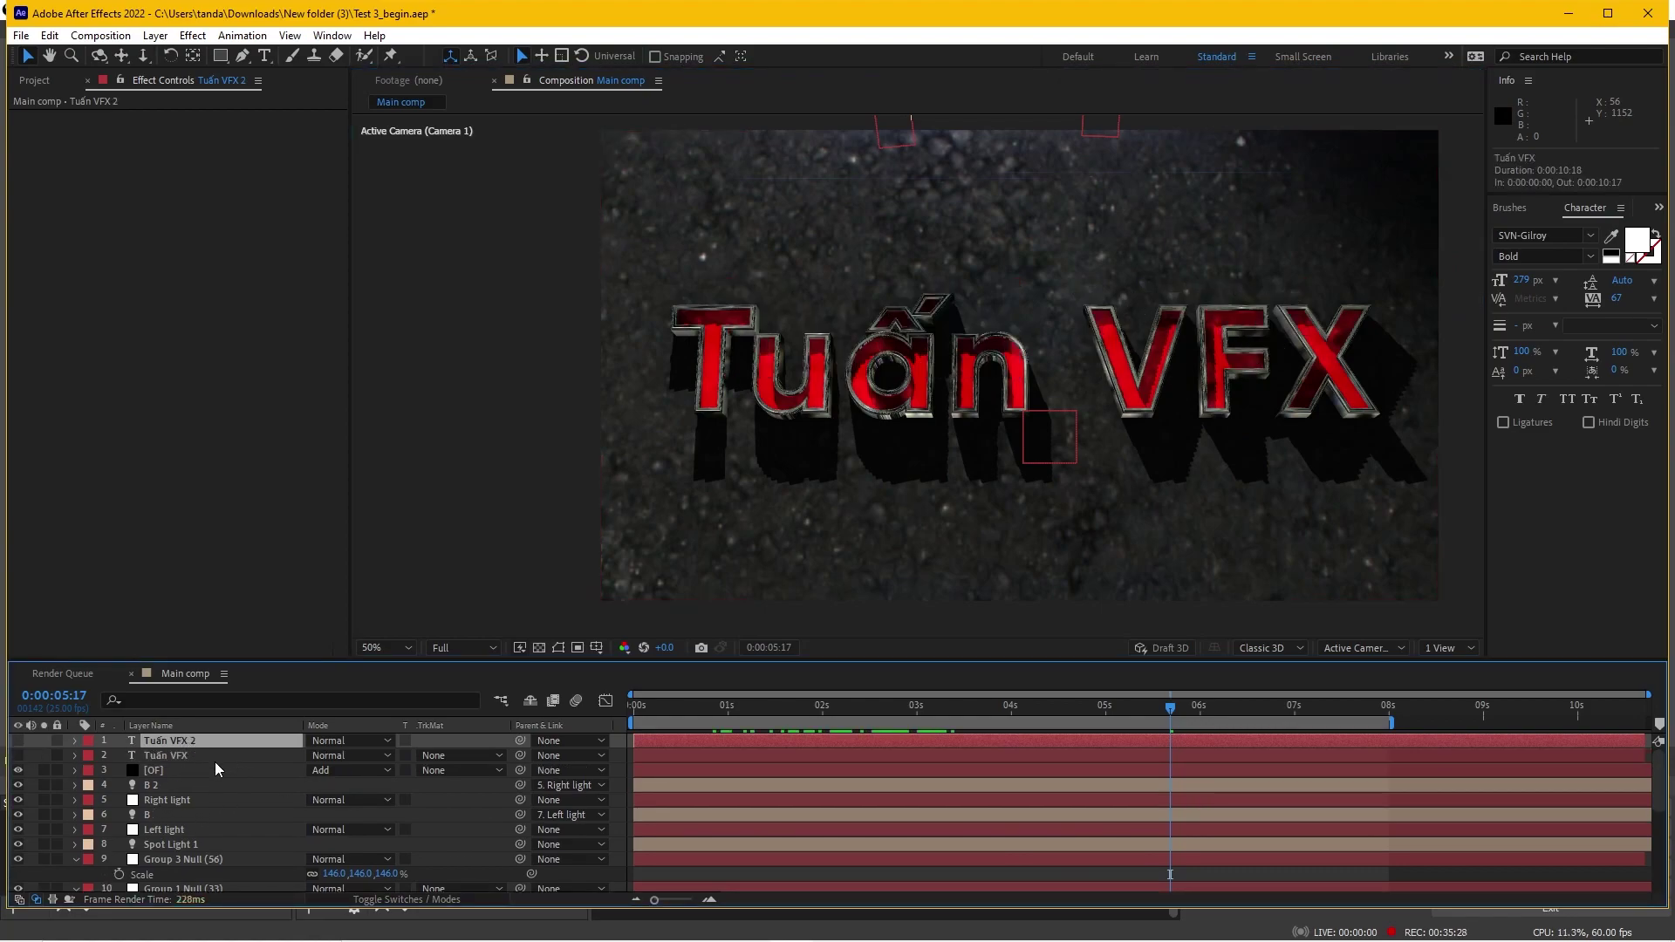
# Show Tuấn VFX 2 and drag and scale the white text over the red letters
pyautogui.click(18, 741)
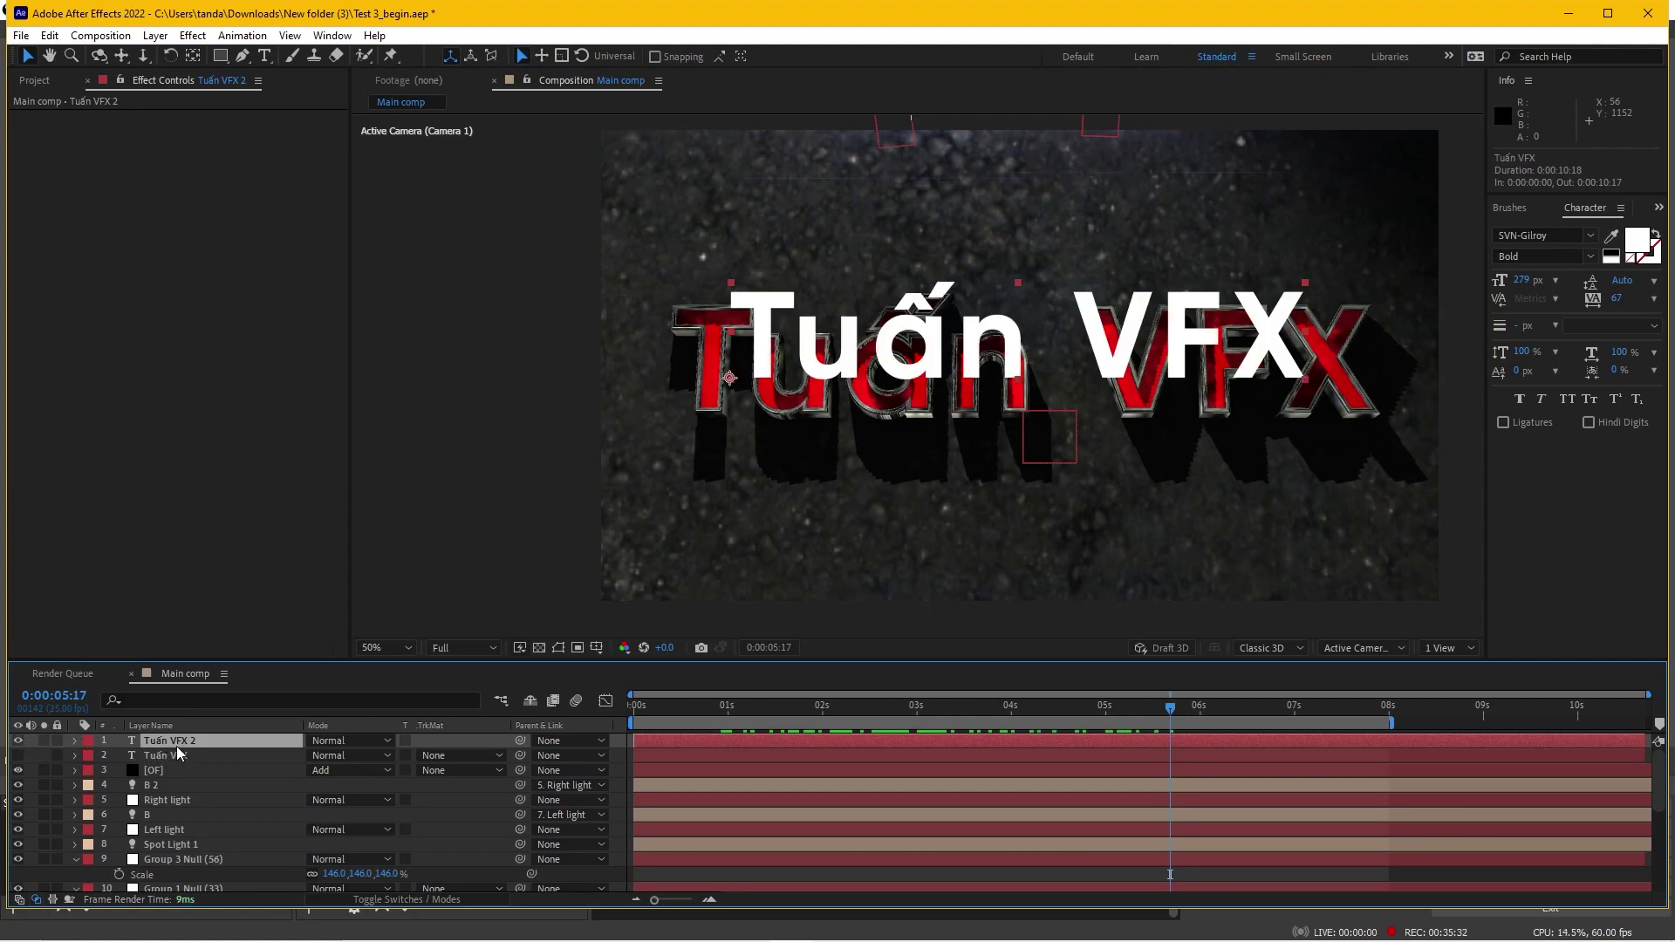
pyautogui.click(1268, 334)
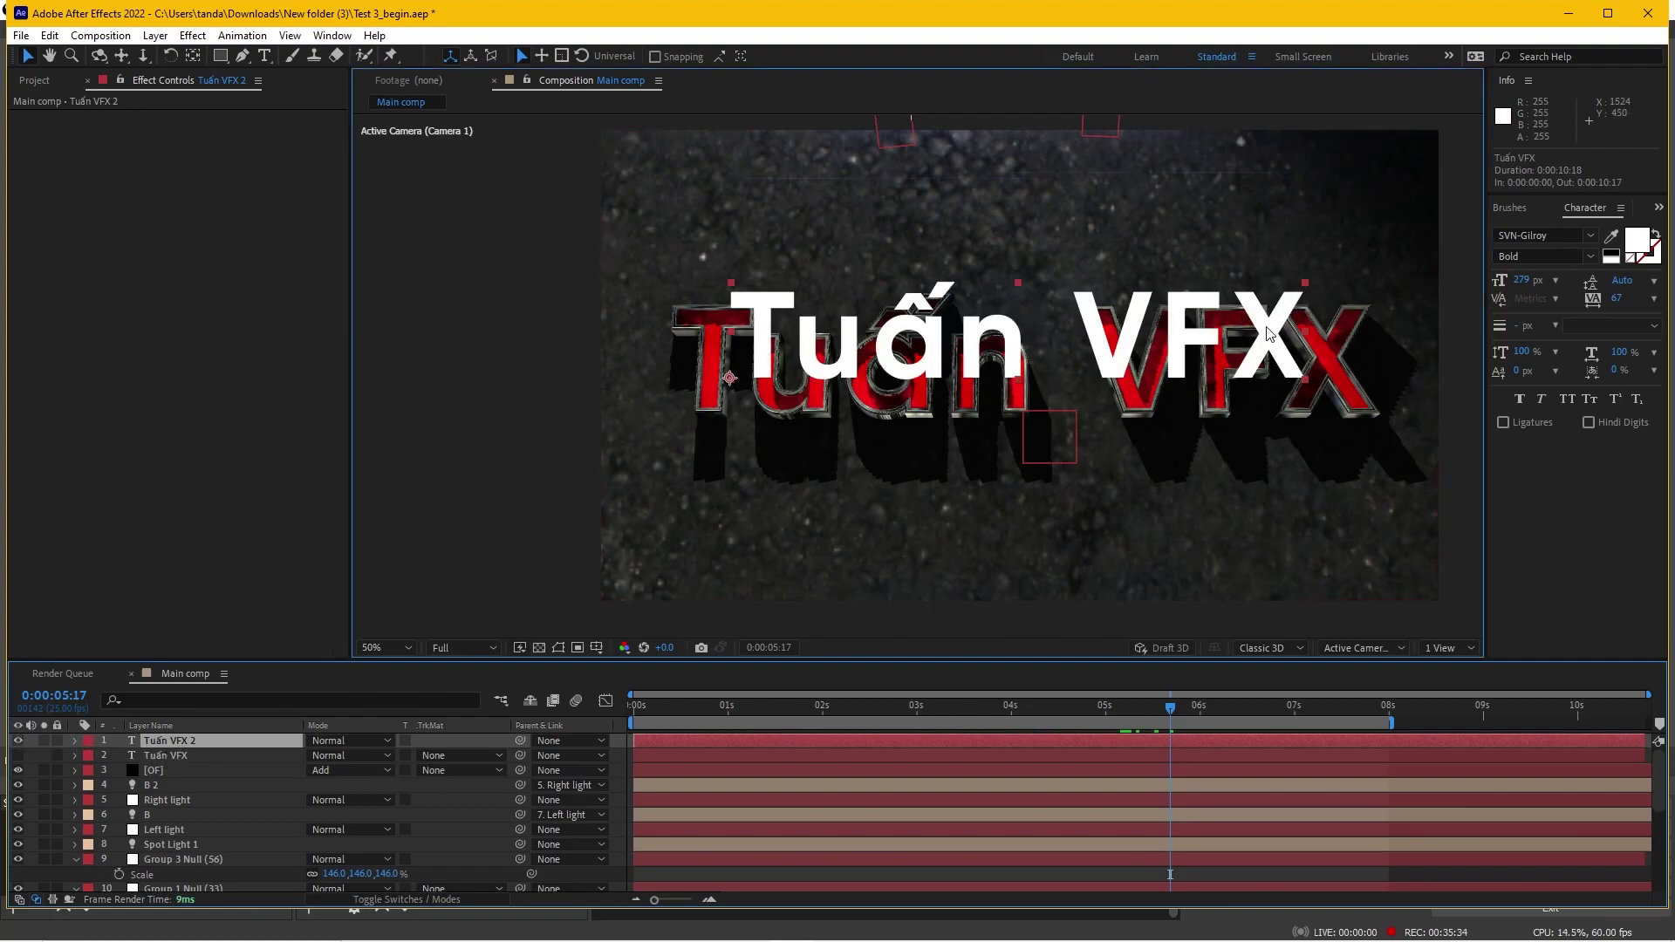
pyautogui.moveTo(1268, 333); pyautogui.dragTo(1220, 354)
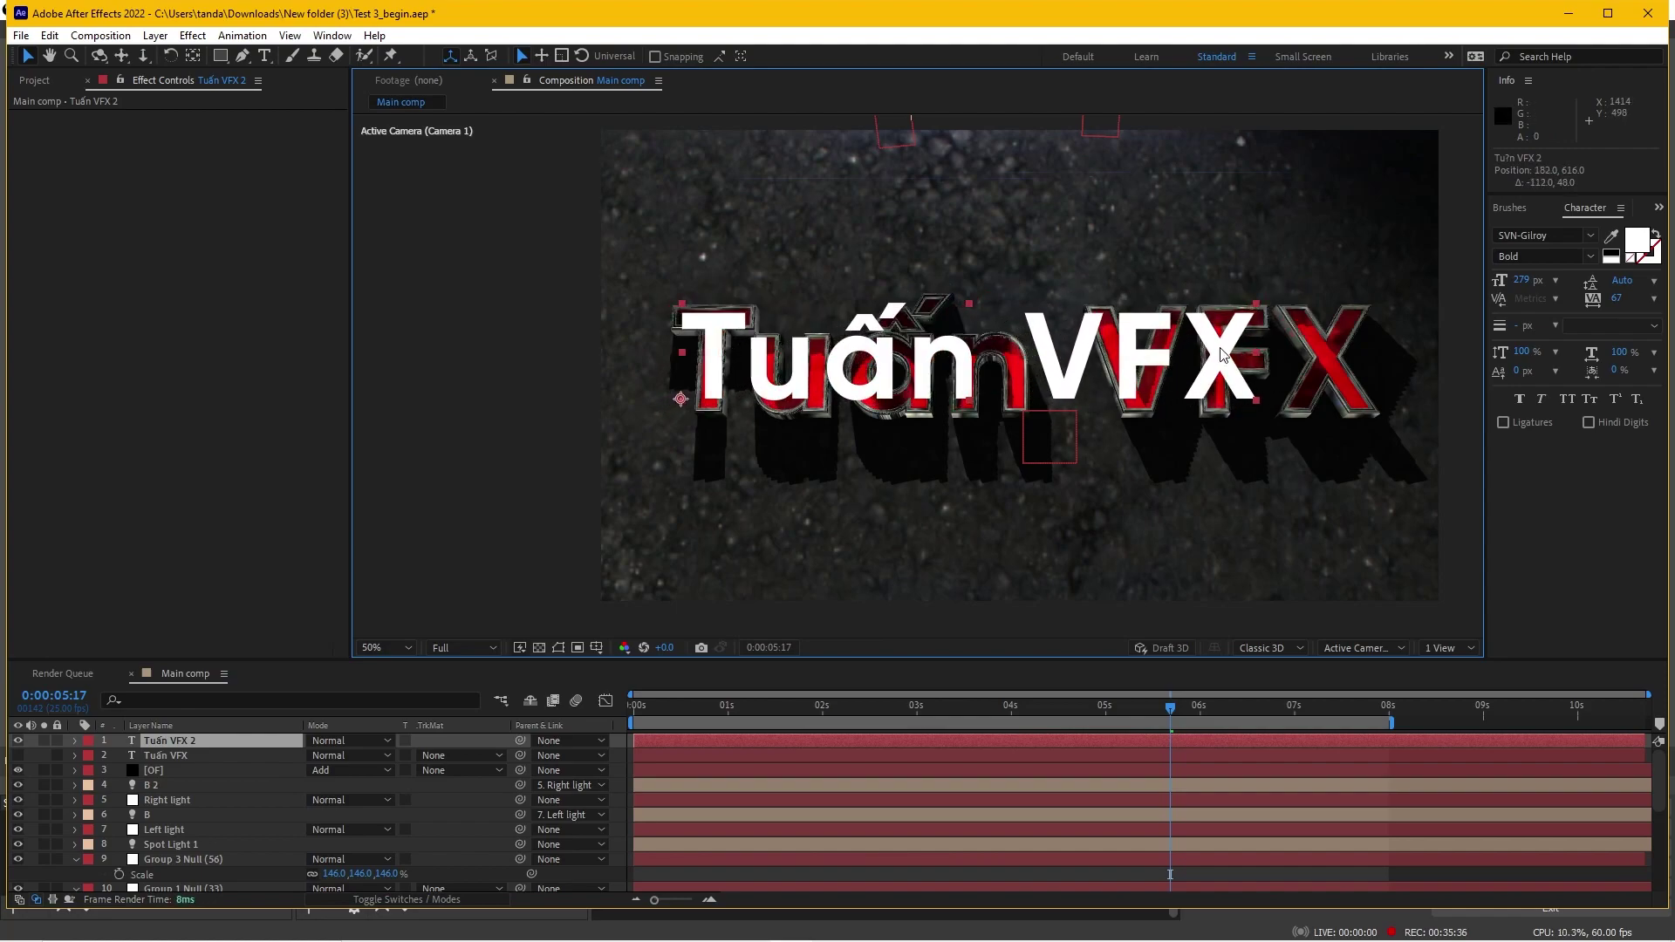
pyautogui.moveTo(1257, 303); pyautogui.dragTo(1304, 291)
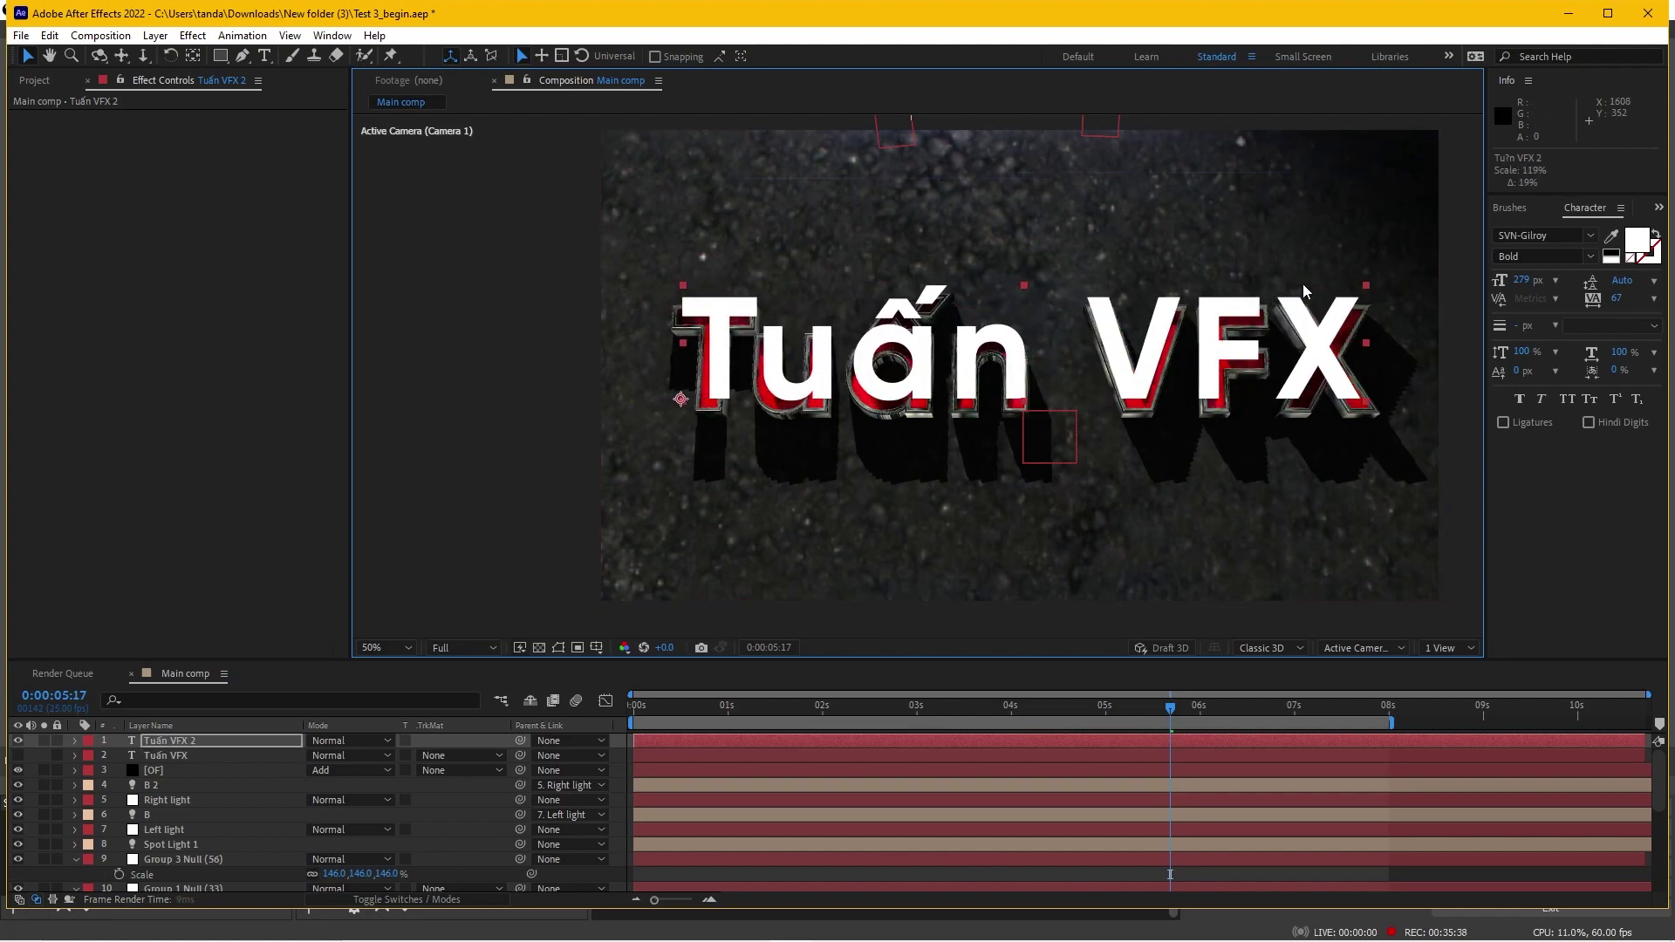
pyautogui.moveTo(1257, 349); pyautogui.dragTo(1021, 390)
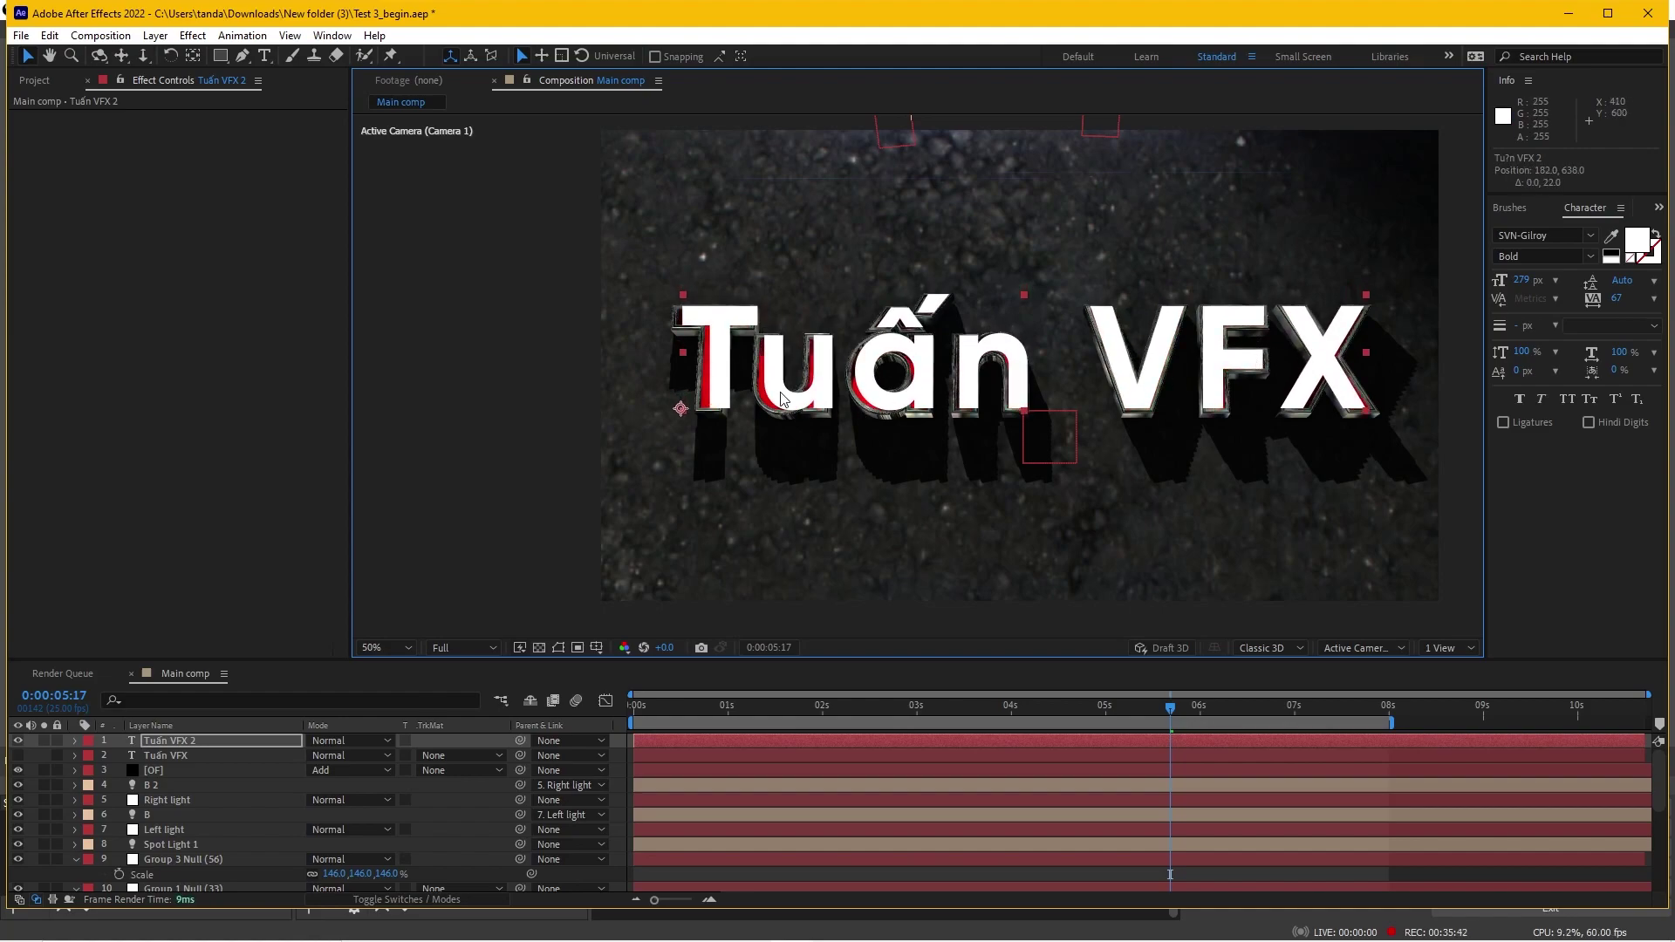
pyautogui.moveTo(781, 399); pyautogui.dragTo(771, 397)
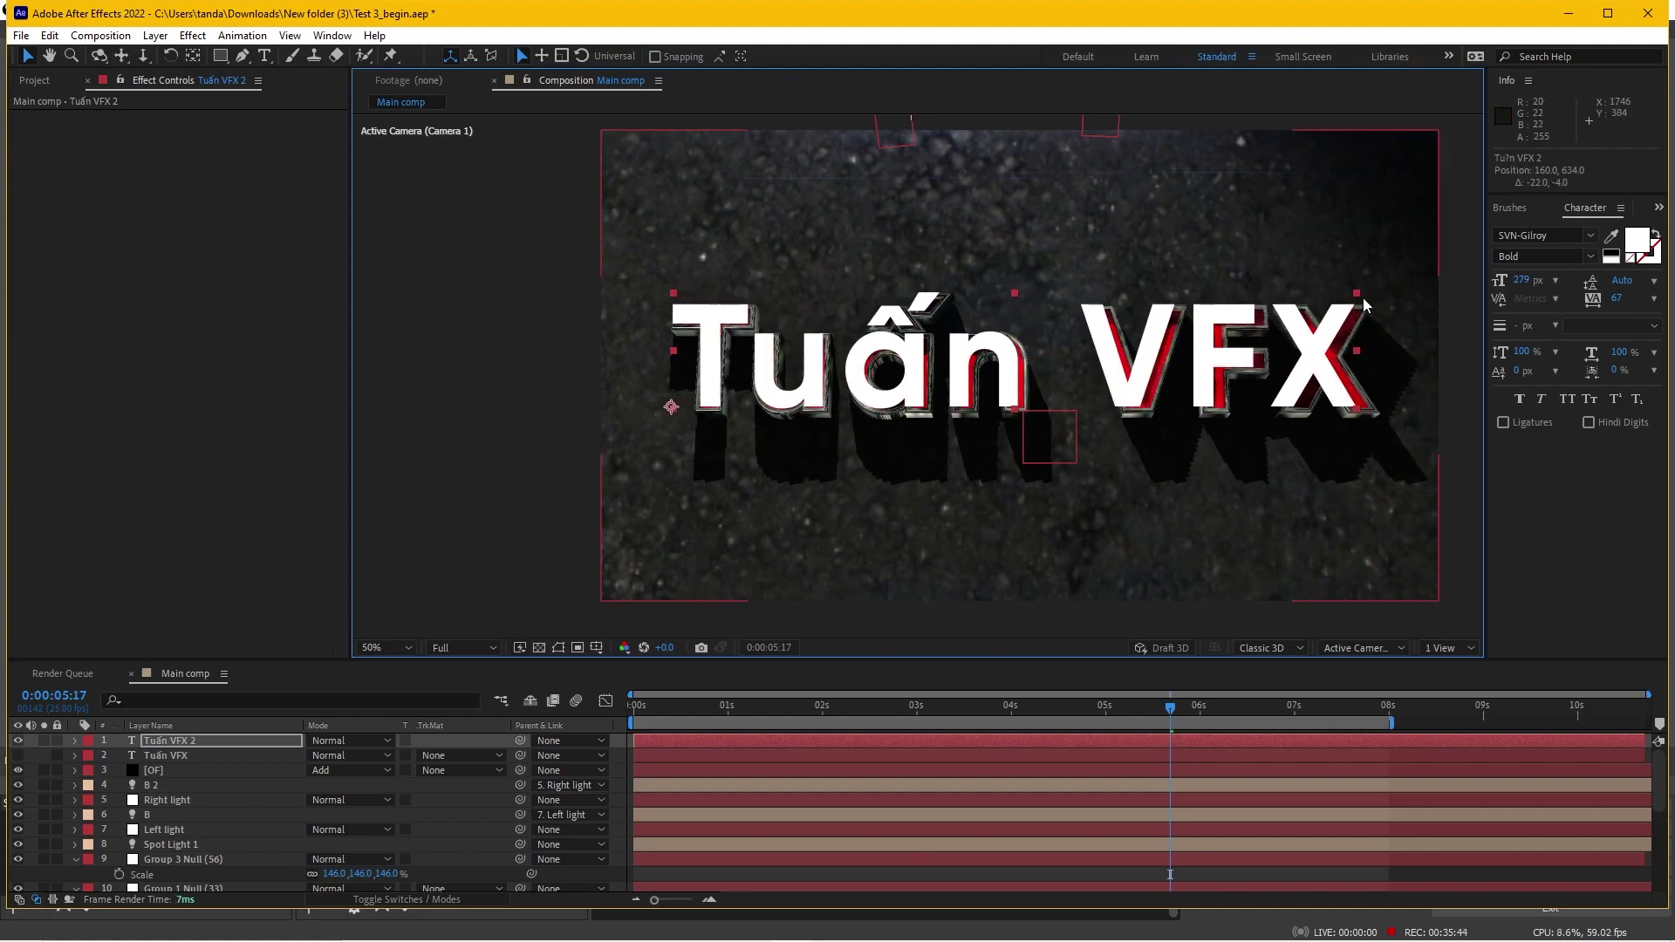
pyautogui.moveTo(1366, 303); pyautogui.dragTo(1368, 303)
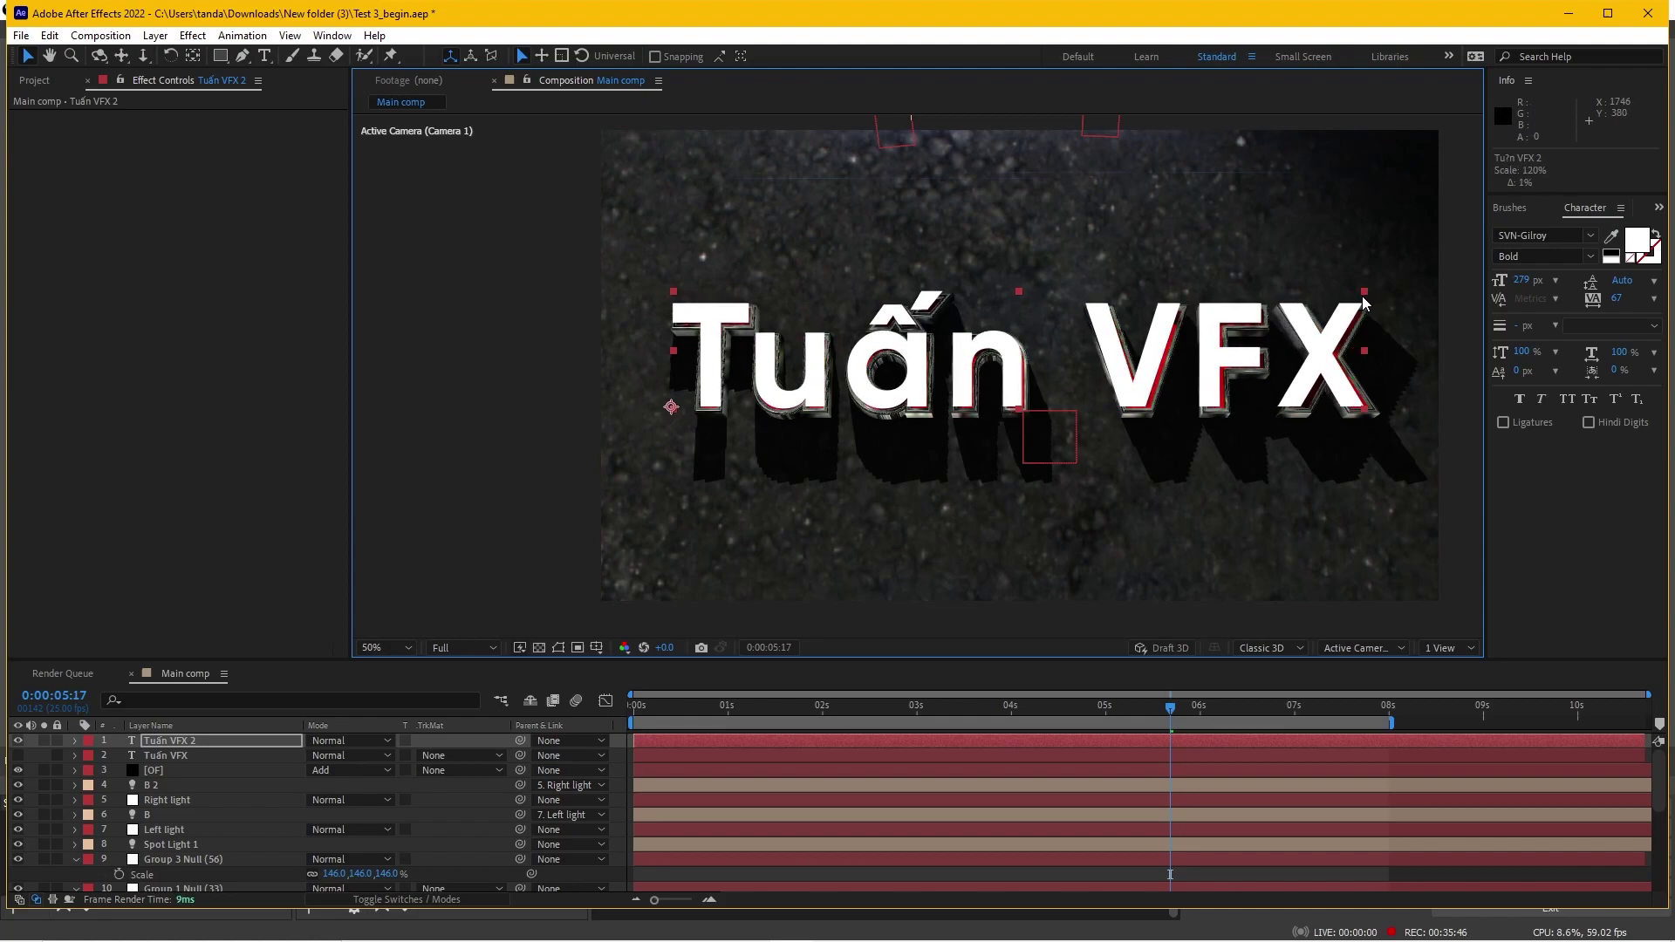
# Nudge Tuấn VFX 2 right and down to Position 166, 640, then hide it
pyautogui.press('Down')
pyautogui.press('Down')
pyautogui.press('Down')
pyautogui.press('Right')
pyautogui.press('Right')
pyautogui.press('Right')
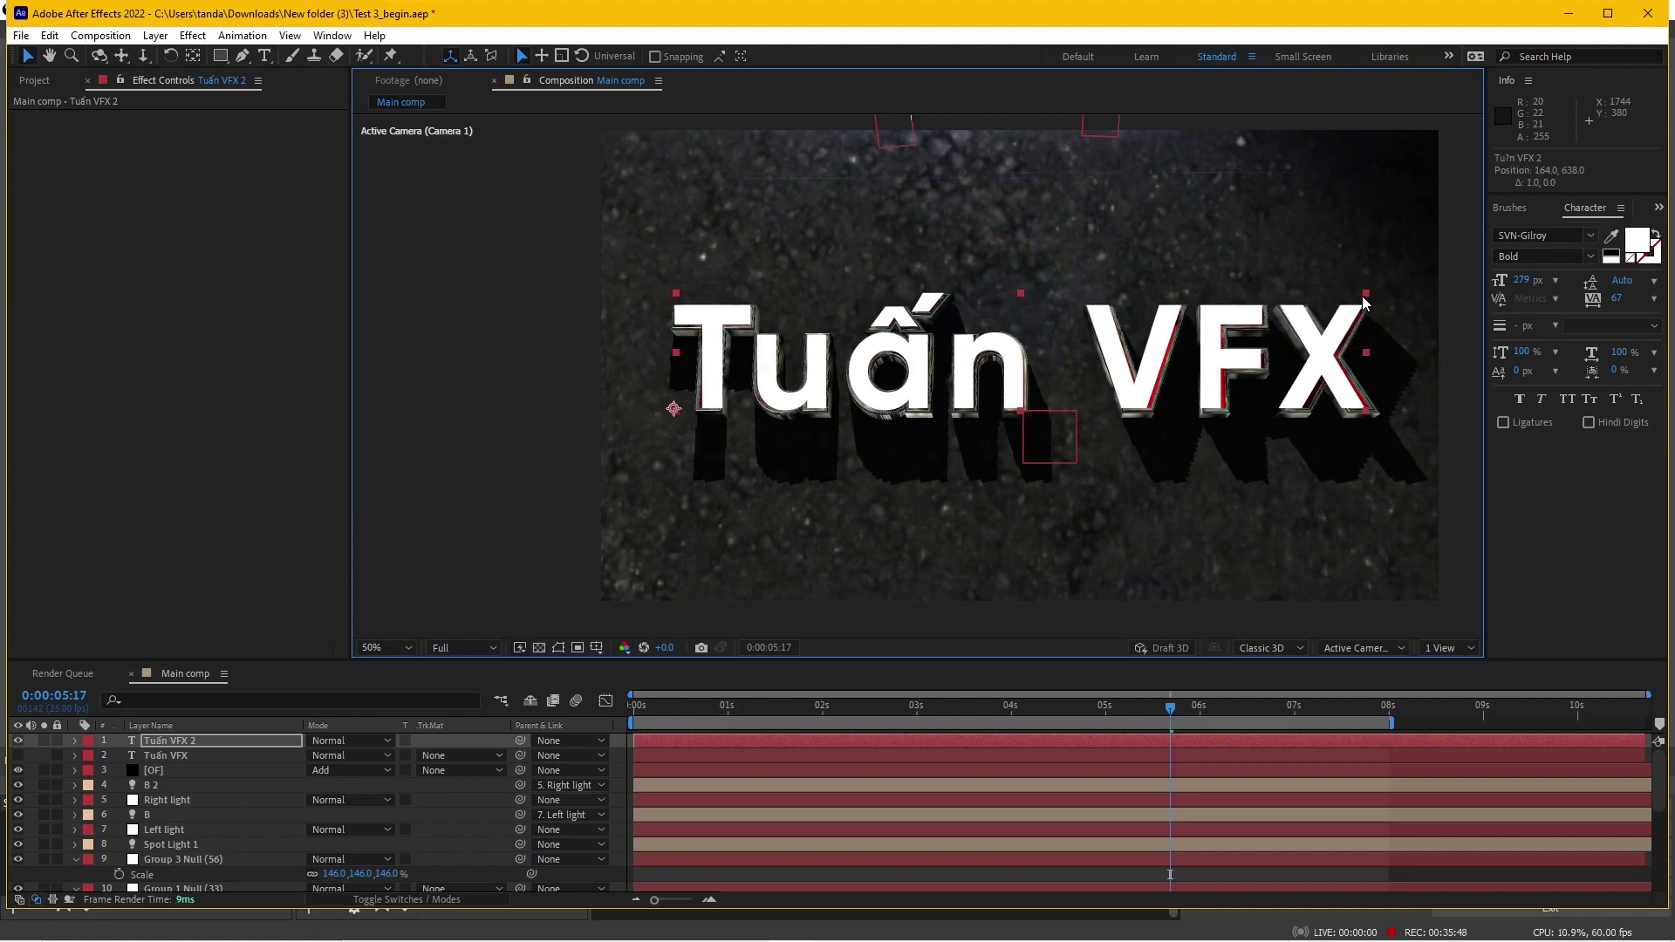
pyautogui.press('Right')
pyautogui.press('Right')
pyautogui.press('Right')
pyautogui.press('Down')
pyautogui.press('Down')
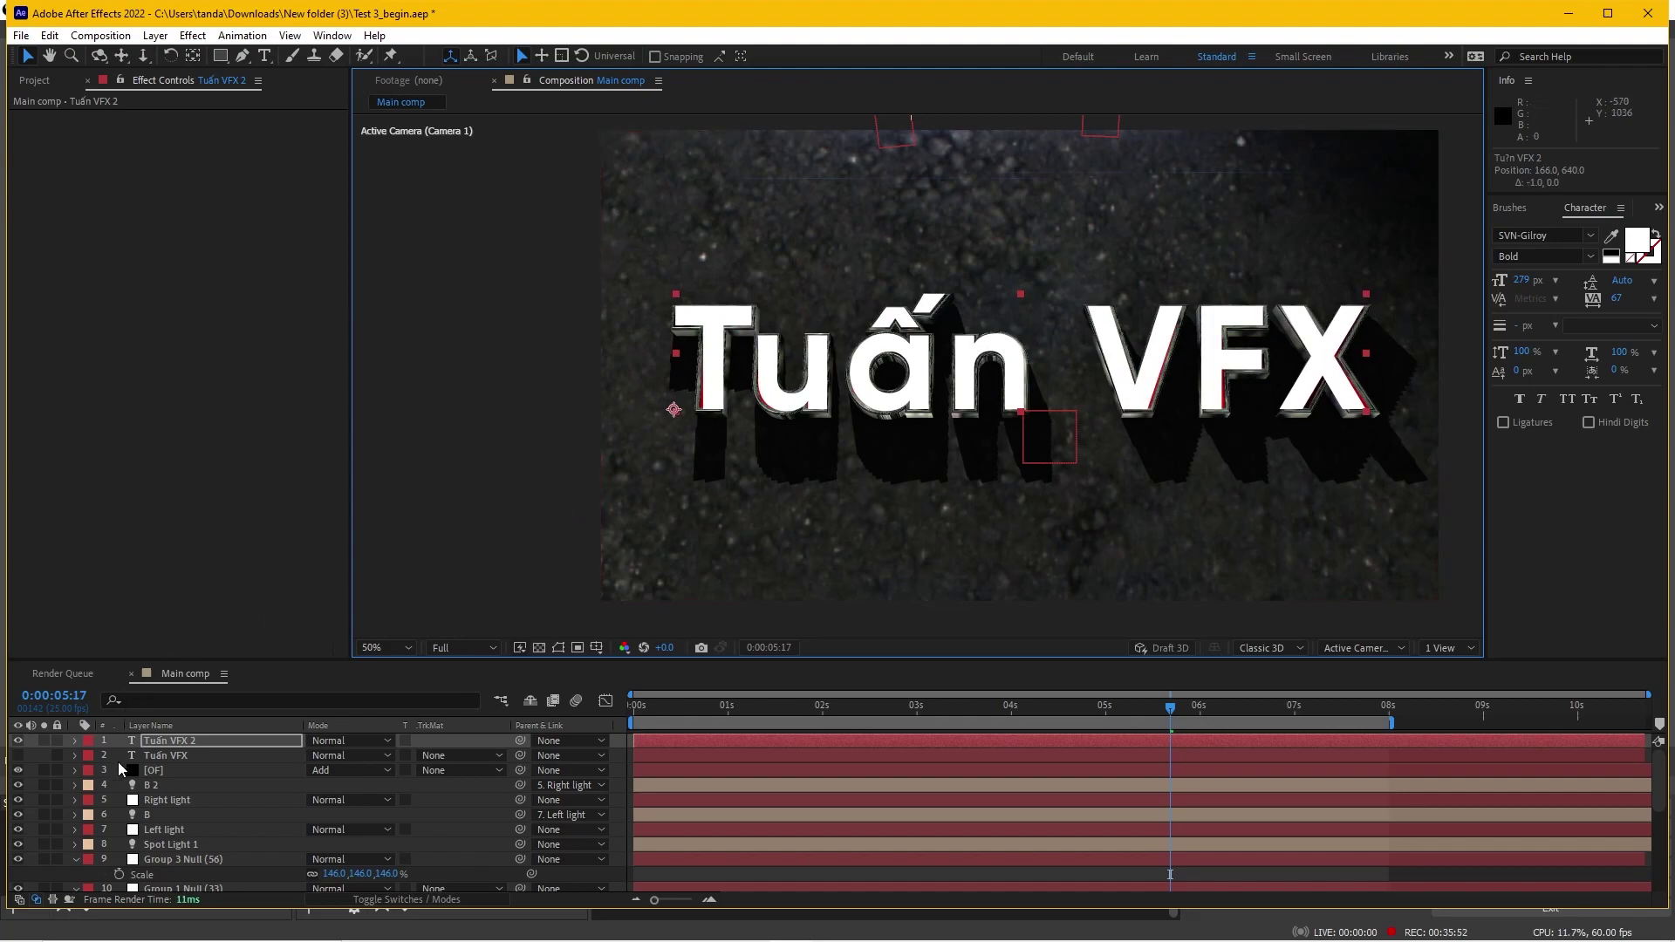
pyautogui.click(173, 744)
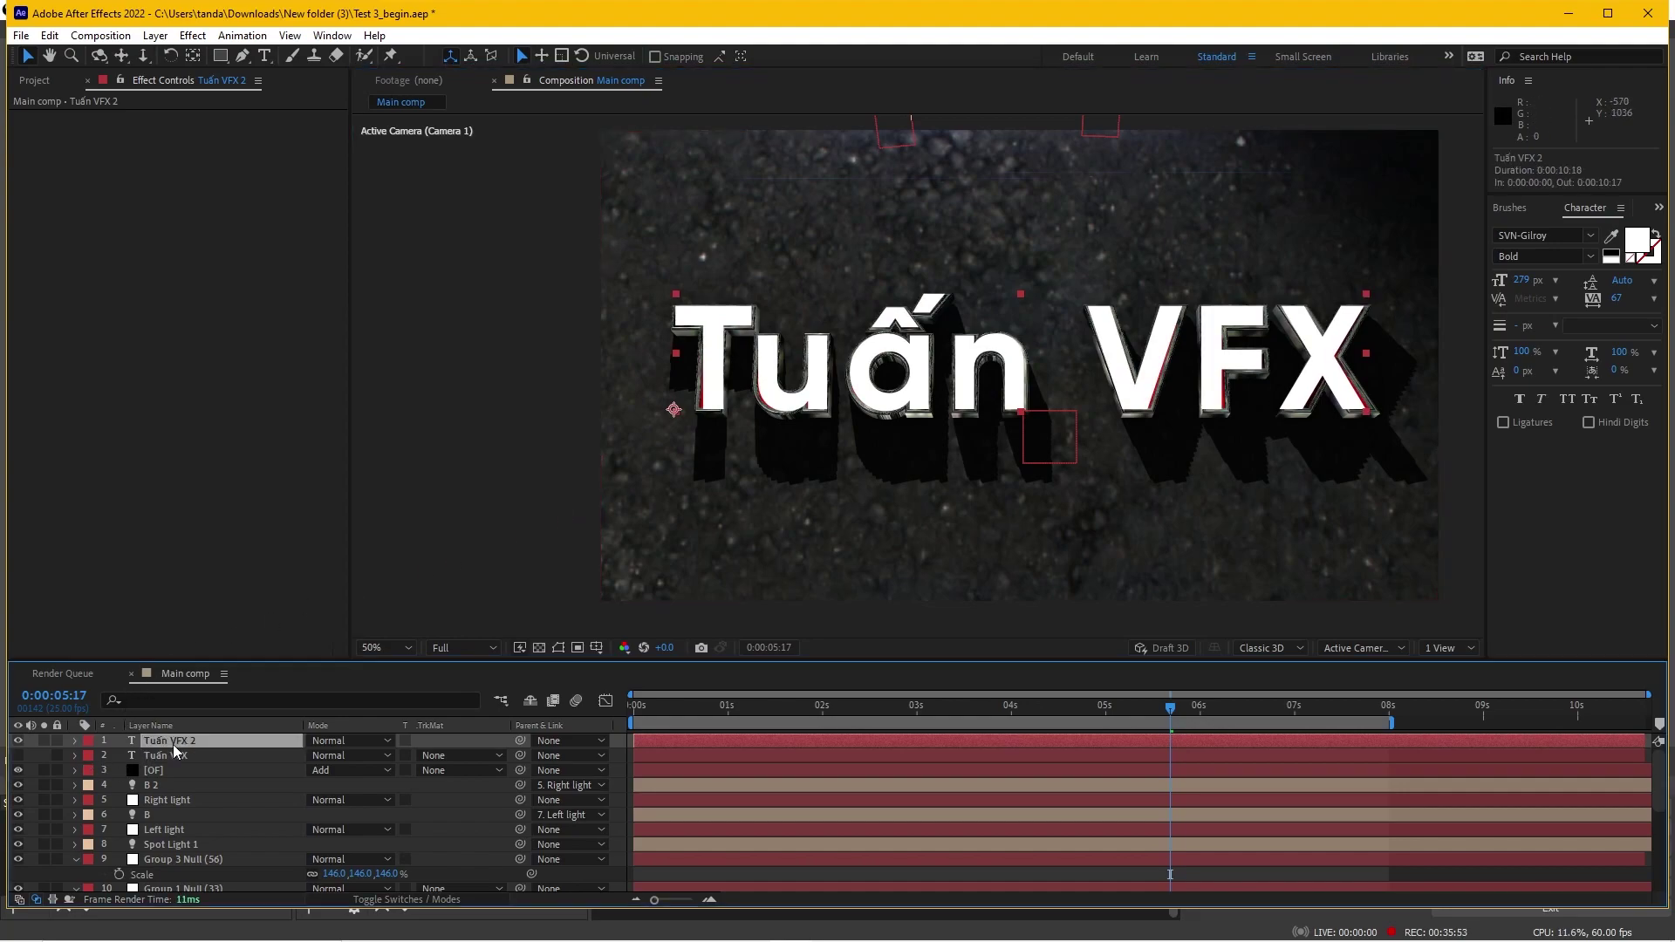
pyautogui.click(18, 742)
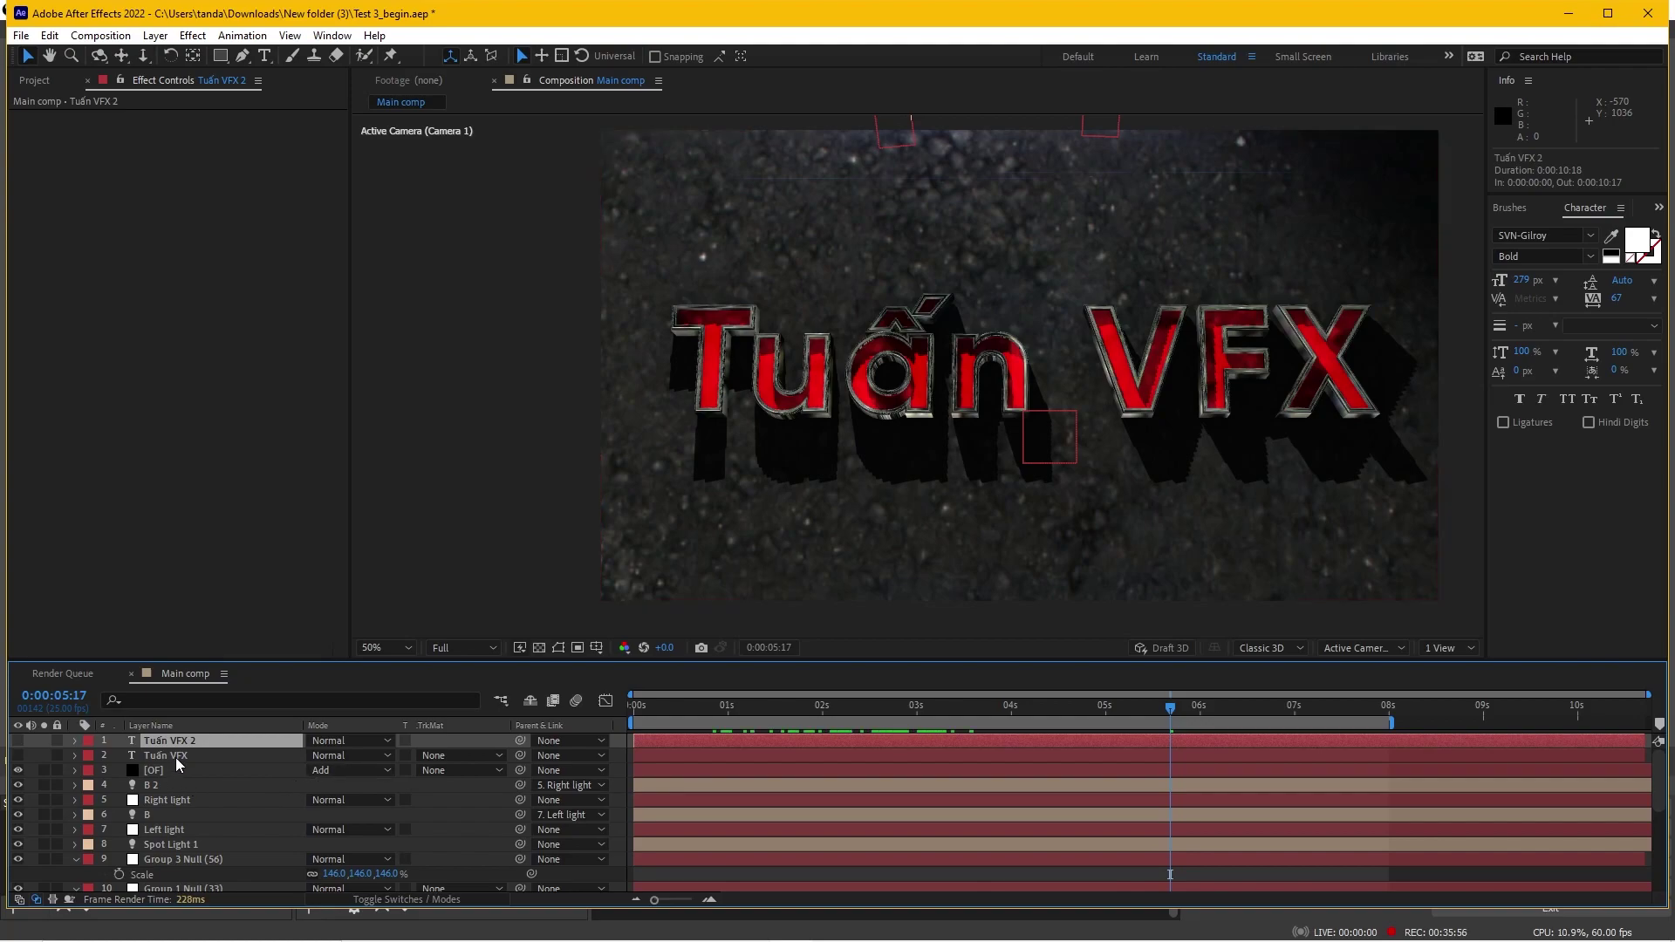
# Create a solid named Saber and apply the Video Copilot Saber effect to it
pyautogui.hotkey('ctrl', 'y')
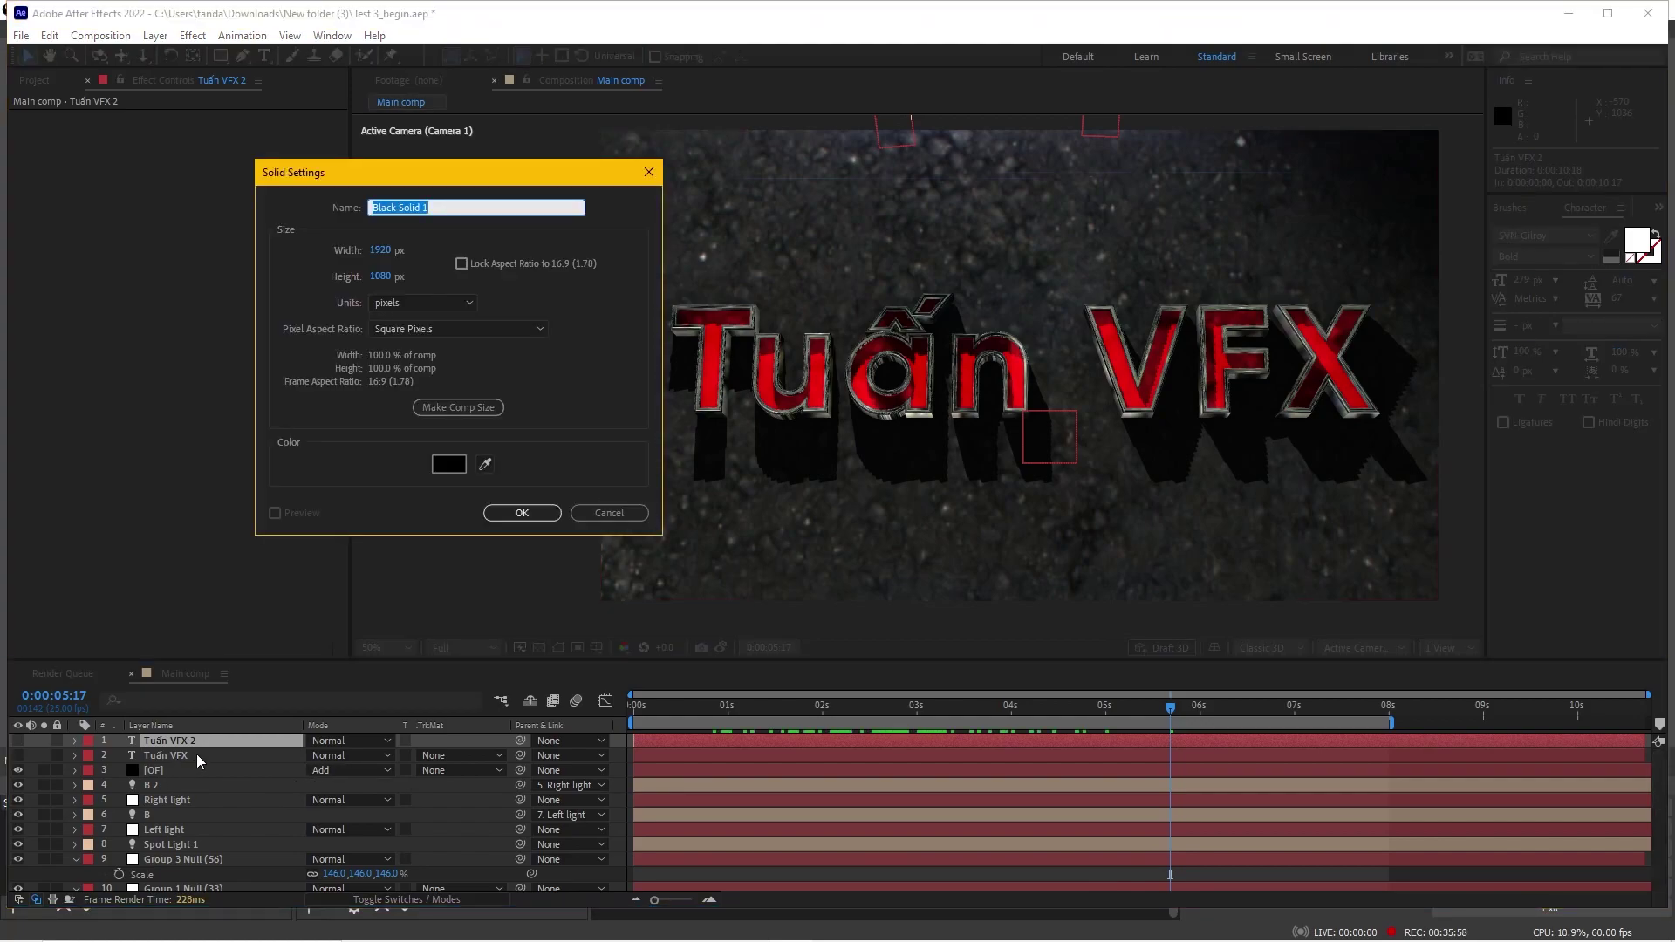
pyautogui.write('Saber')
pyautogui.press('Return')
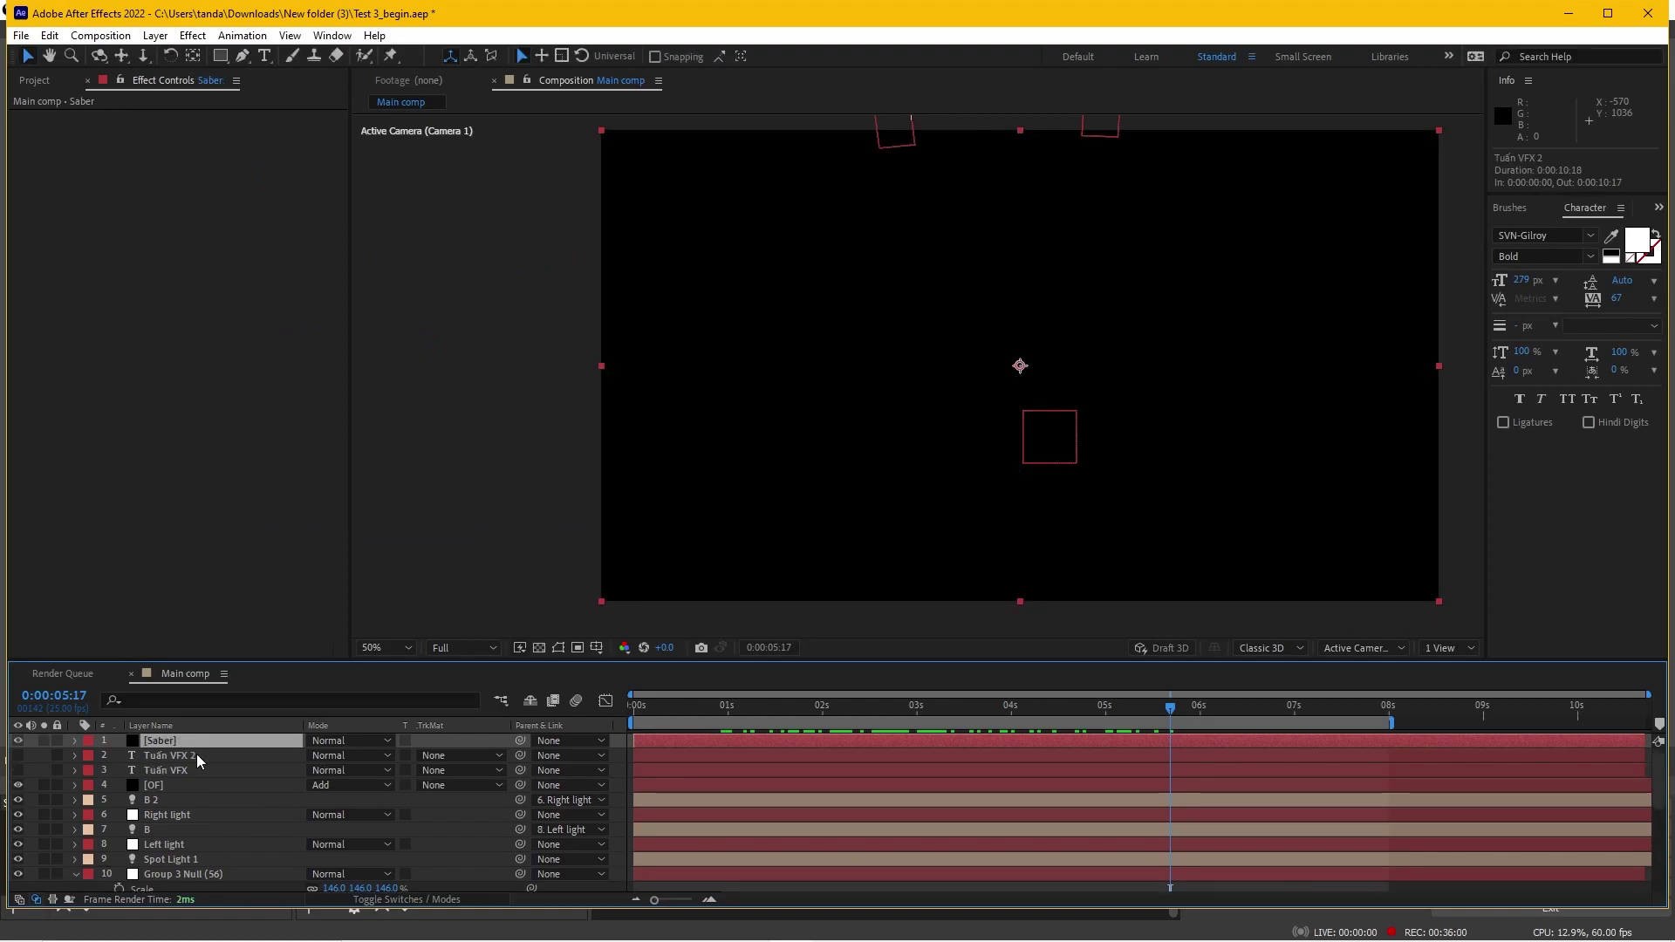
pyautogui.click(193, 35)
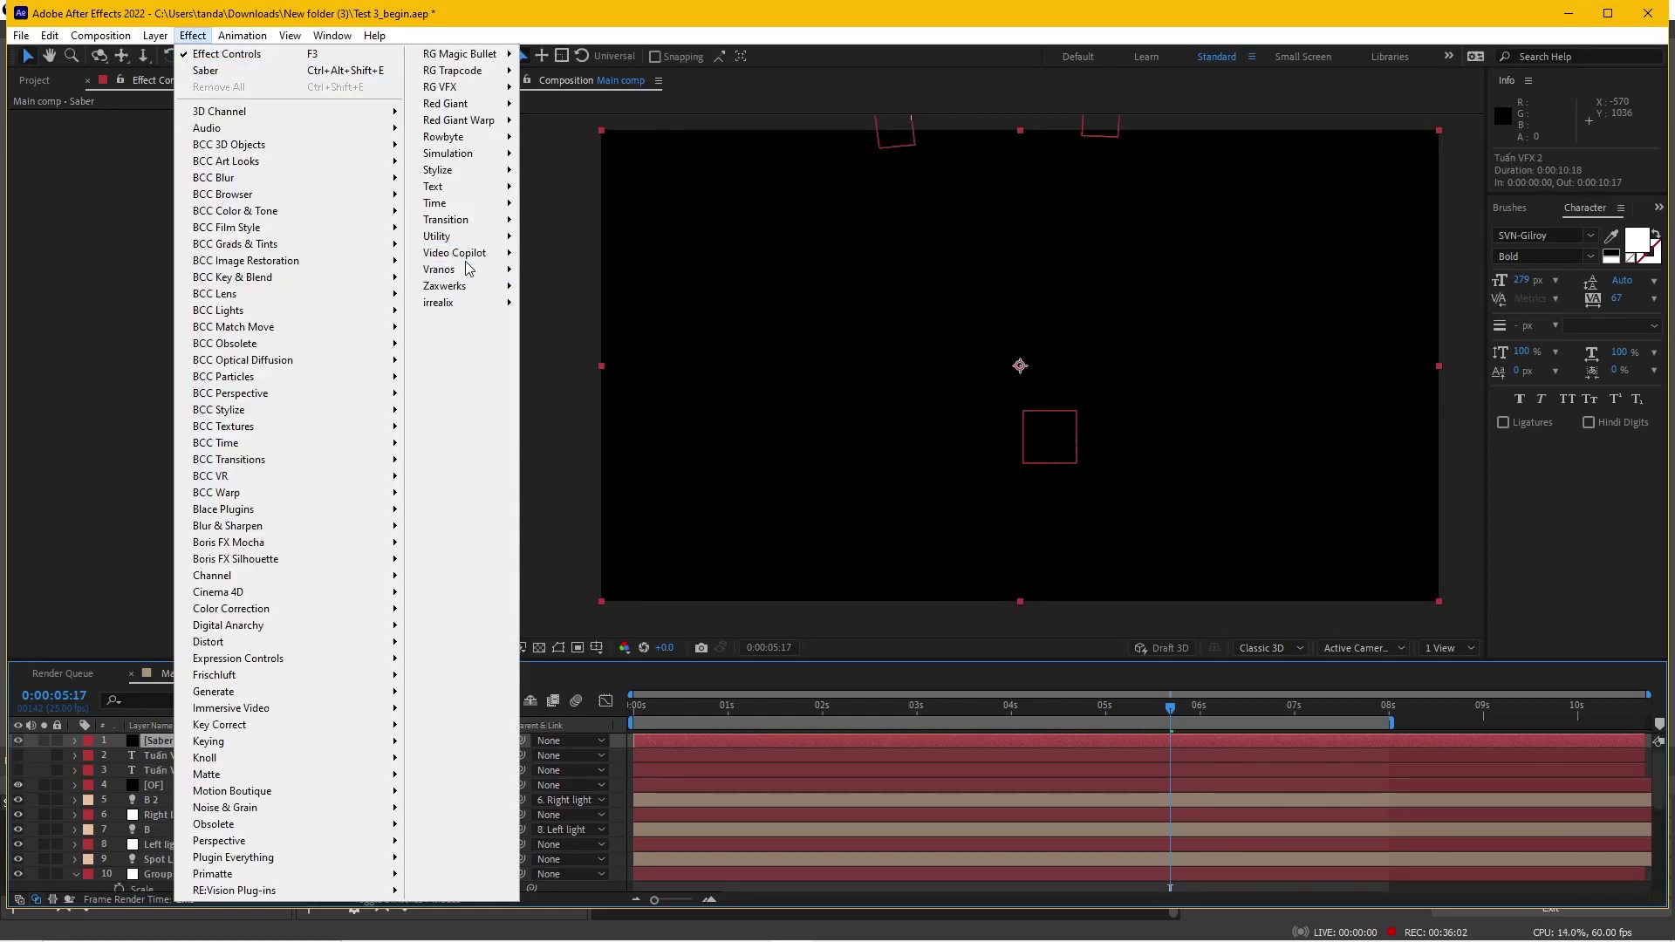
pyautogui.moveTo(471, 254)
pyautogui.click(579, 316)
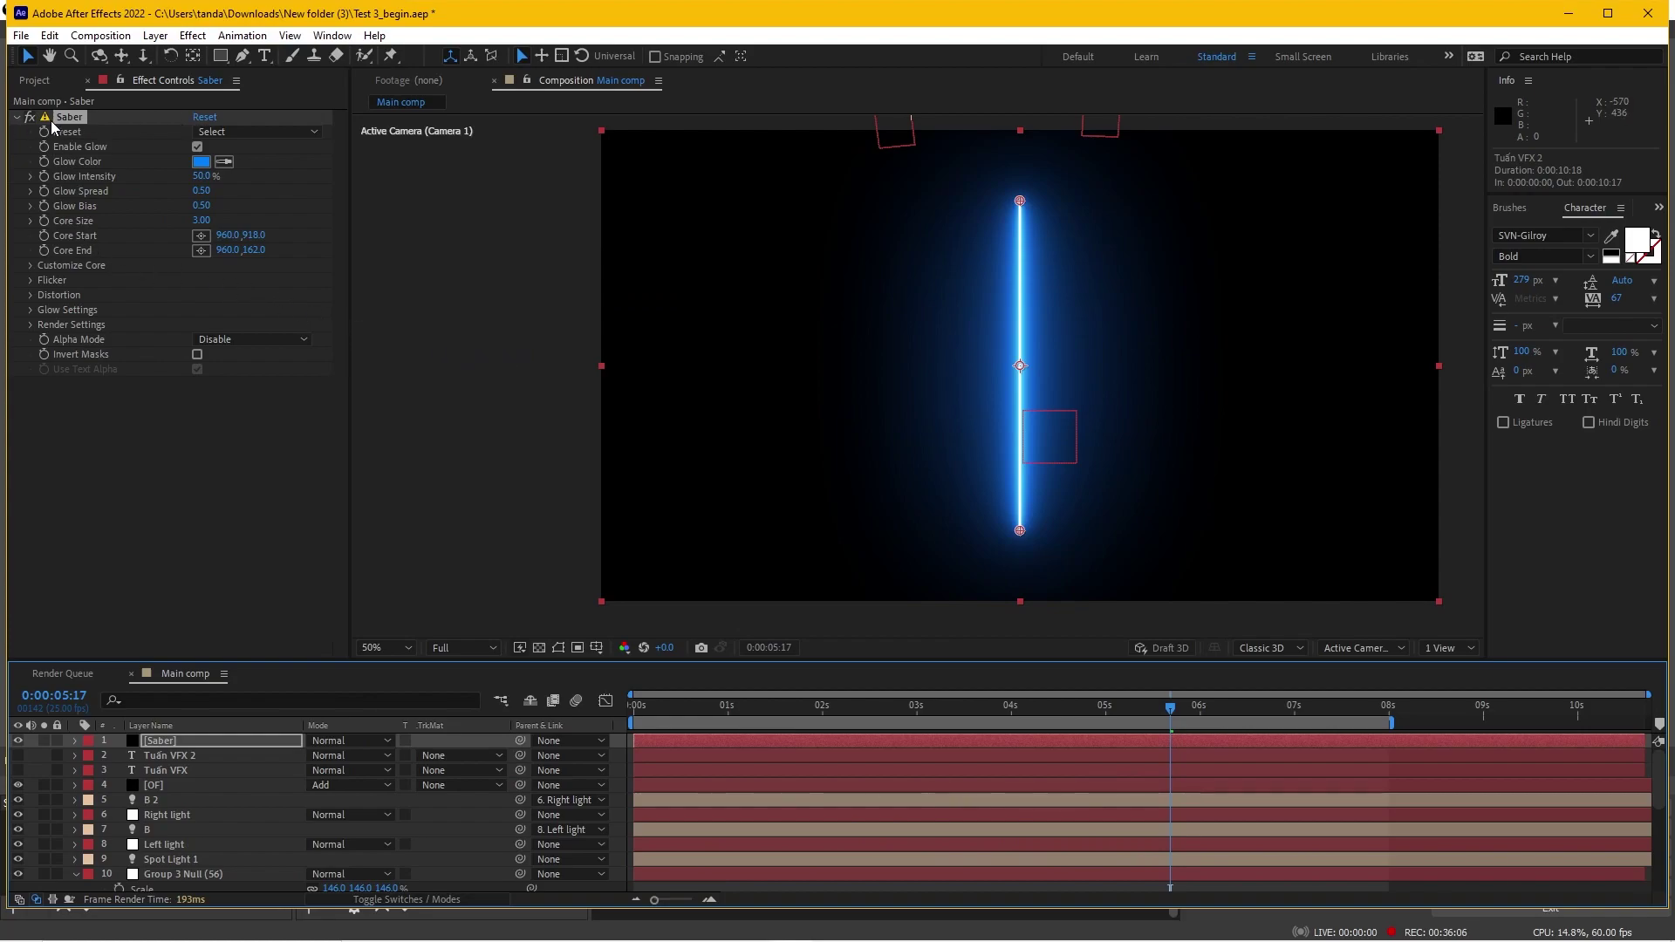
# Set Saber's Core Type to Text Layer tracing Tuấn VFX 2 and apply the Fire preset
pyautogui.click(31, 266)
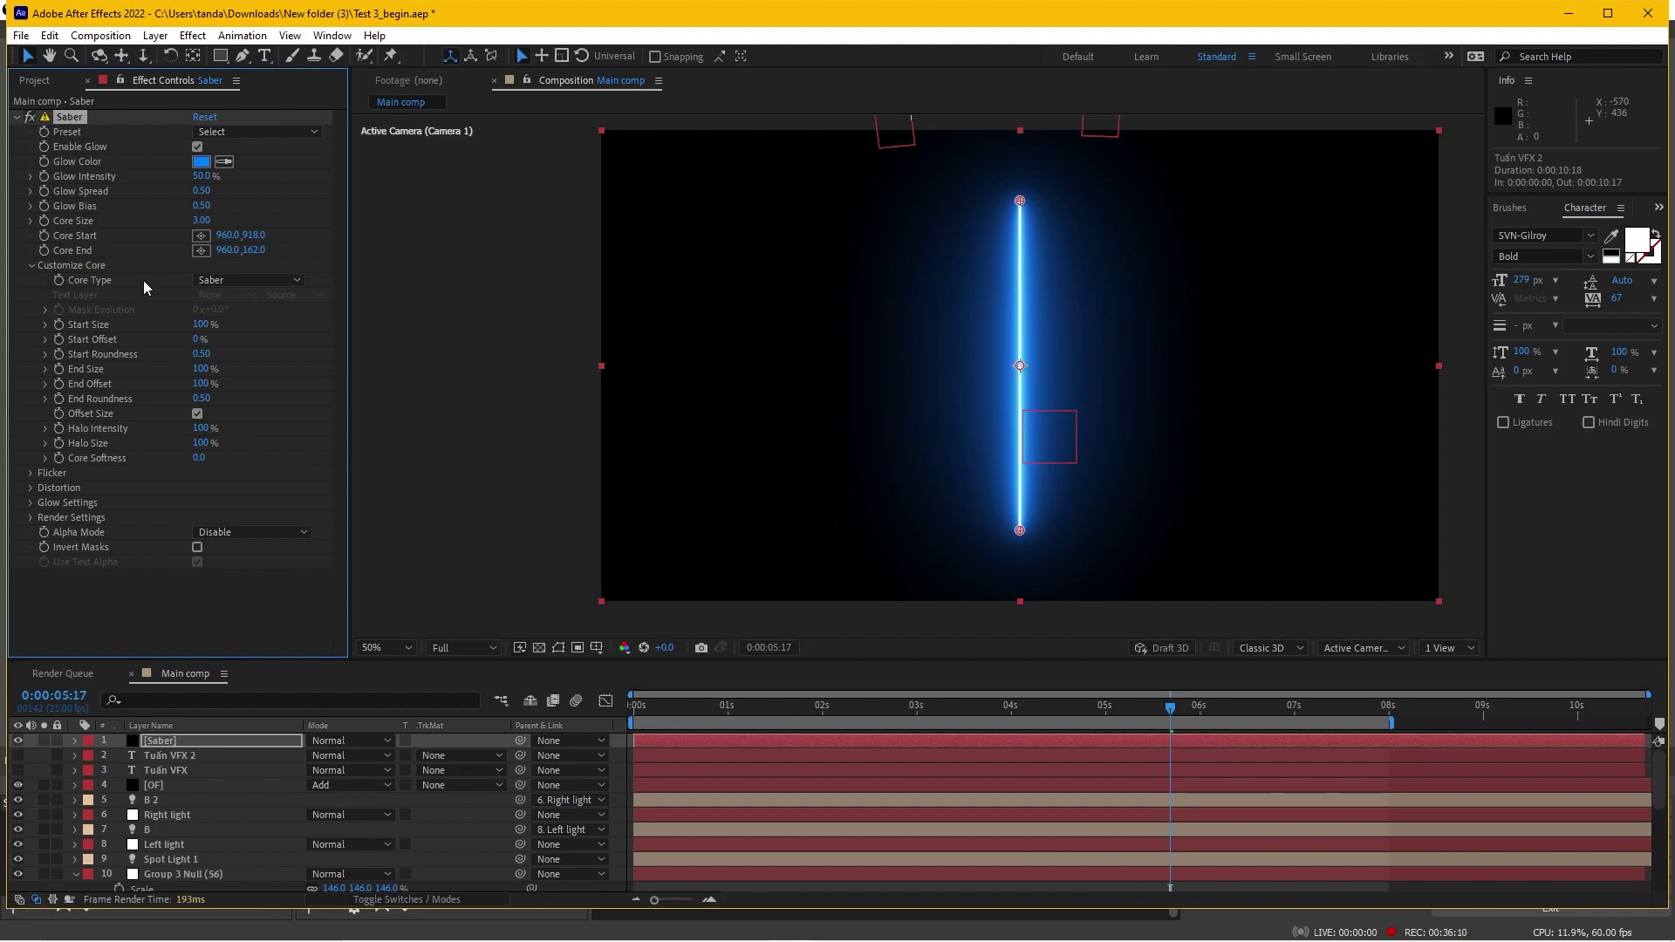
pyautogui.click(236, 280)
pyautogui.click(241, 347)
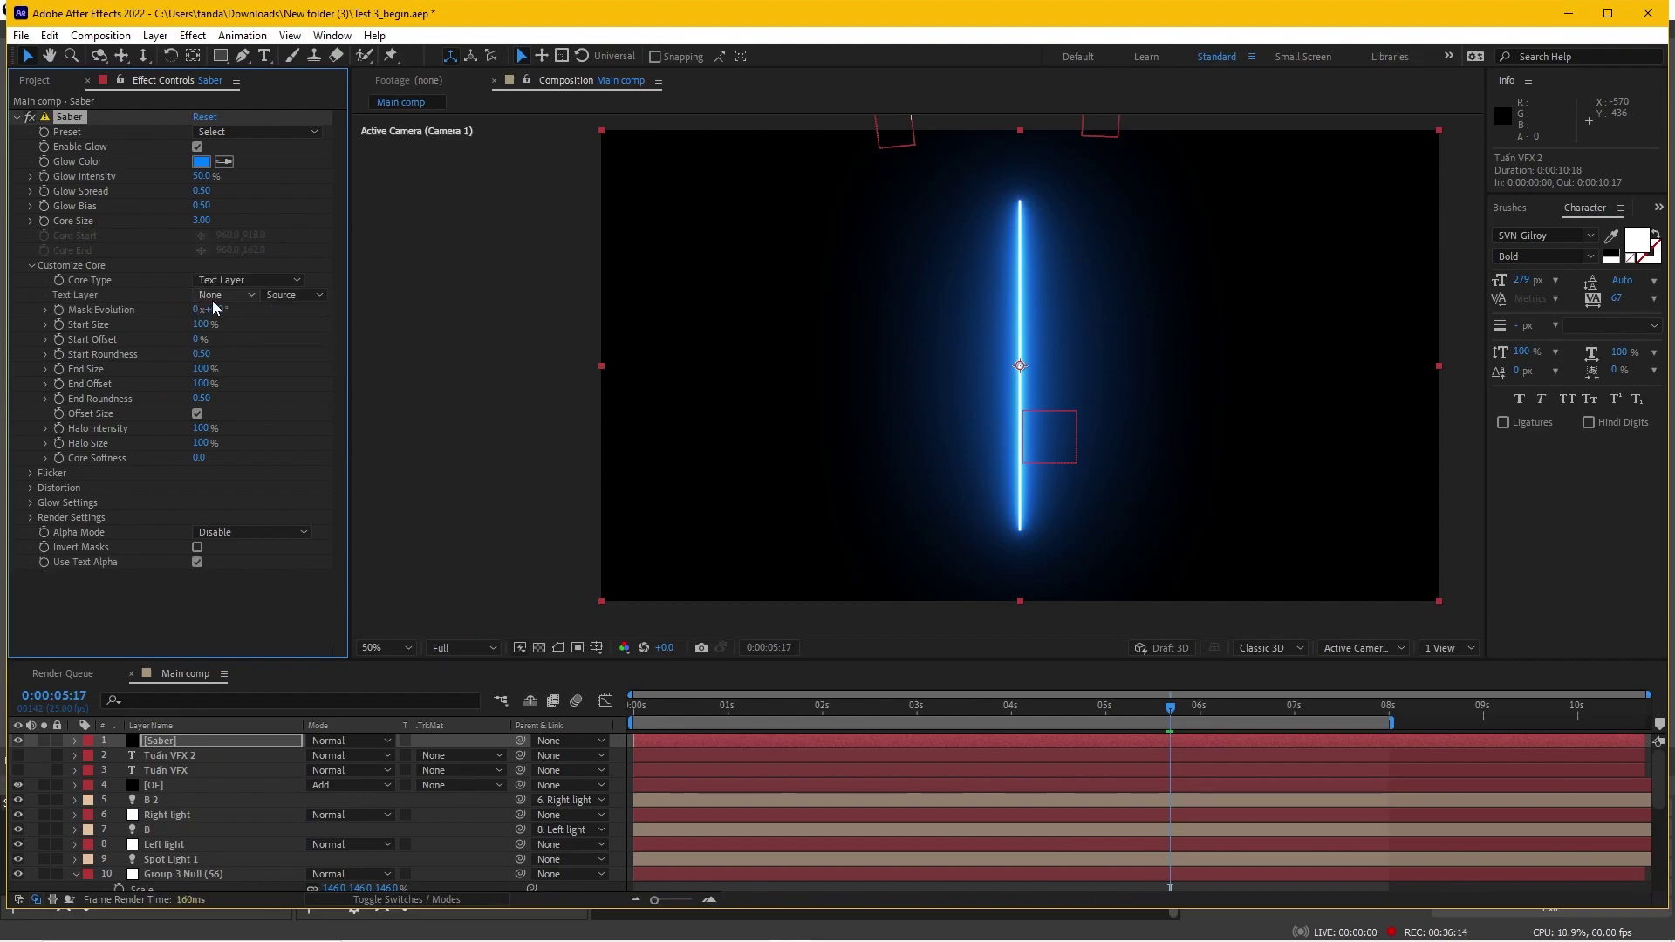
pyautogui.click(223, 296)
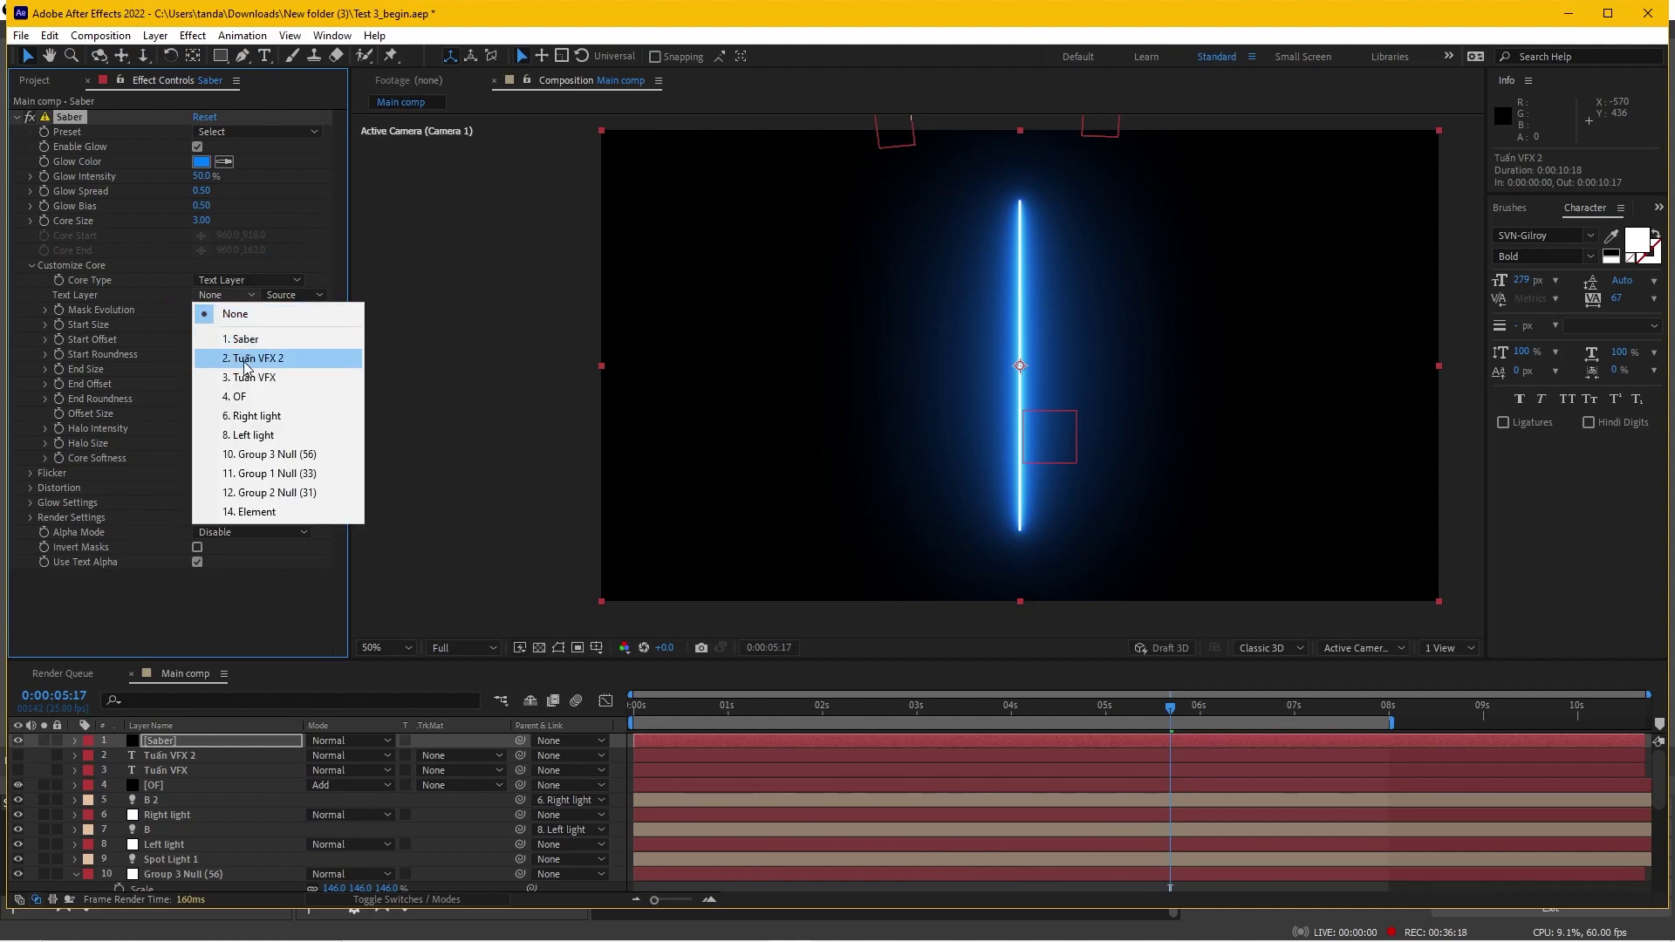
pyautogui.click(251, 360)
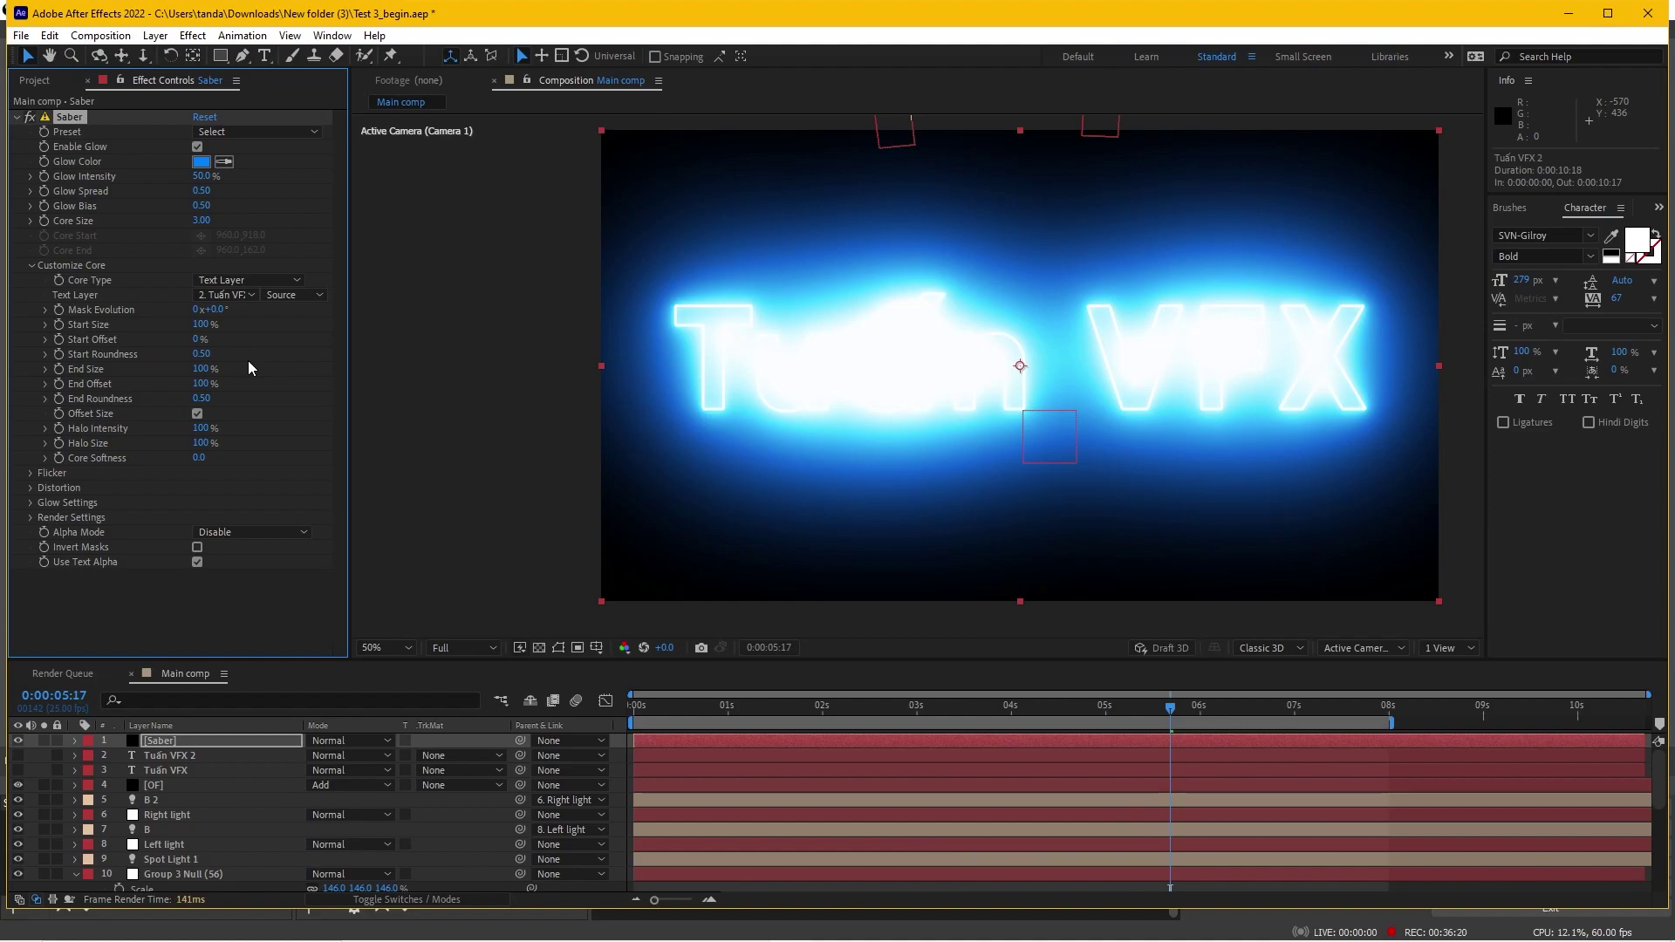
pyautogui.press('.')
pyautogui.click(253, 132)
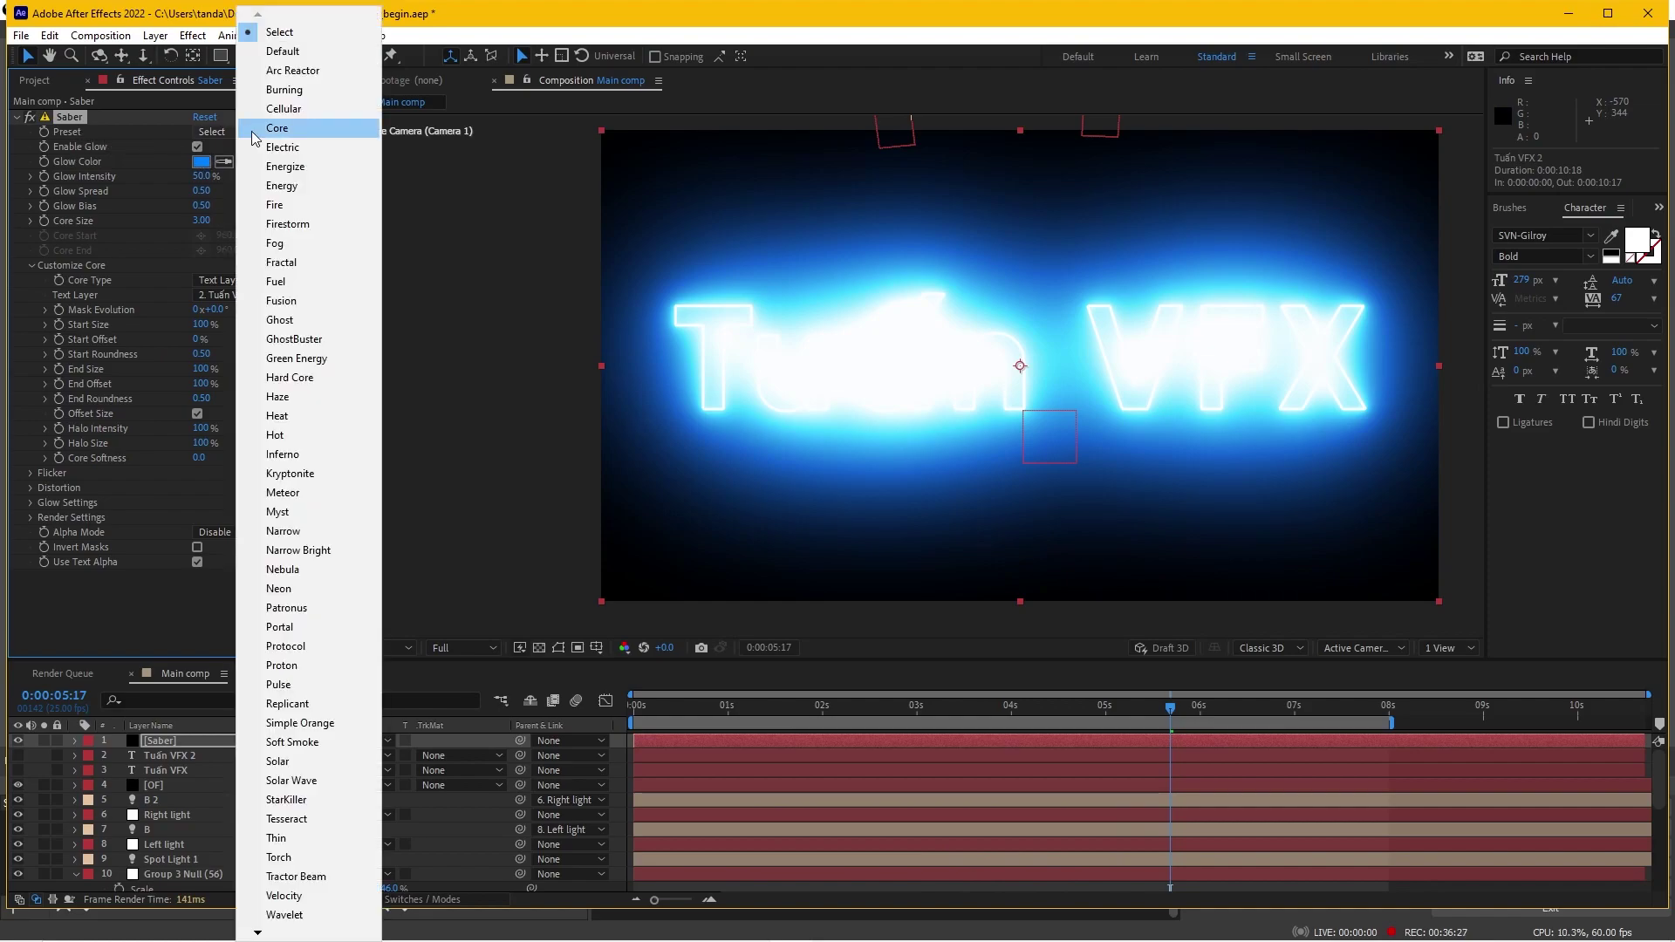
pyautogui.click(310, 207)
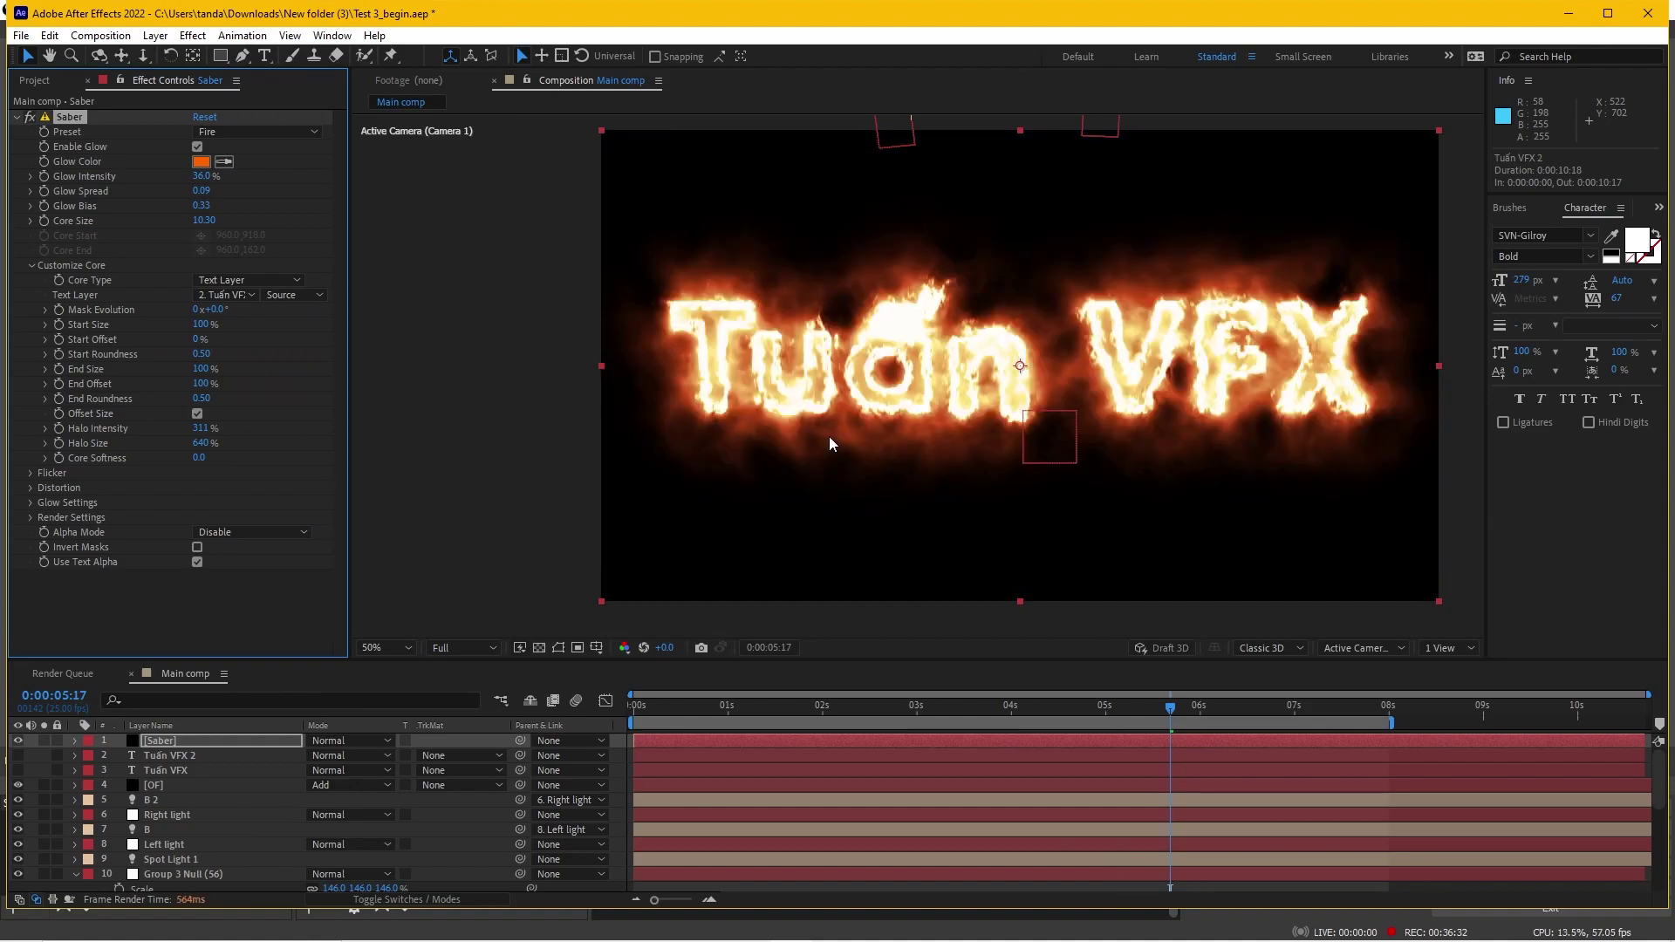
pyautogui.click(259, 743)
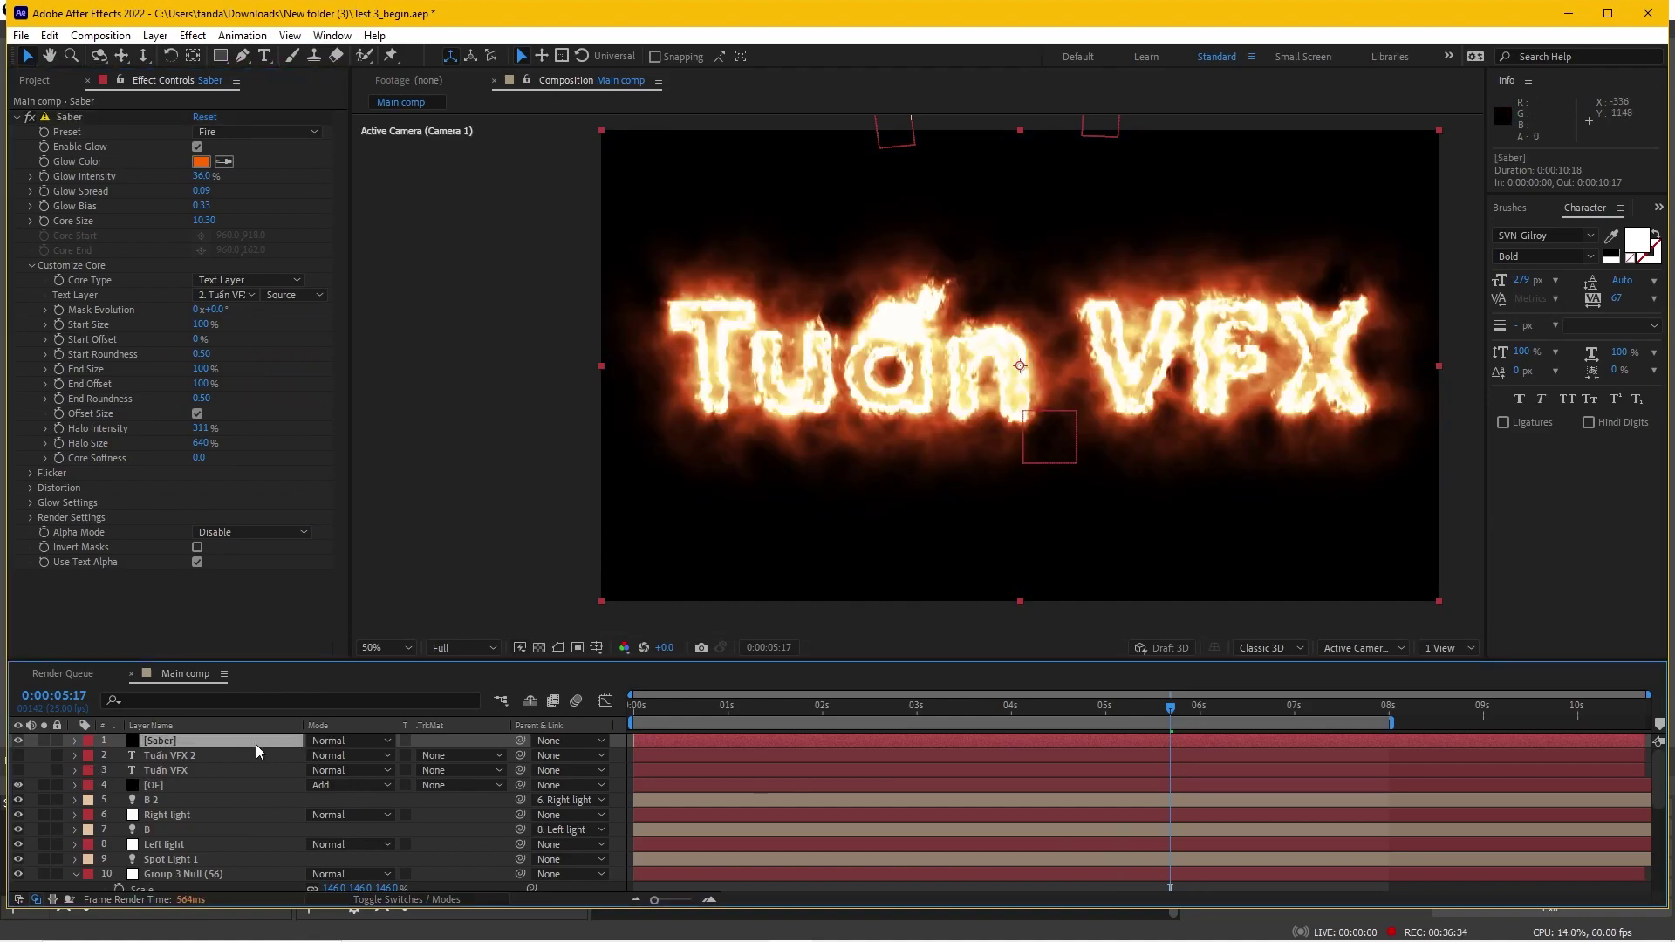
# Change the Saber layer's blending mode from Normal to Add
pyautogui.click(343, 742)
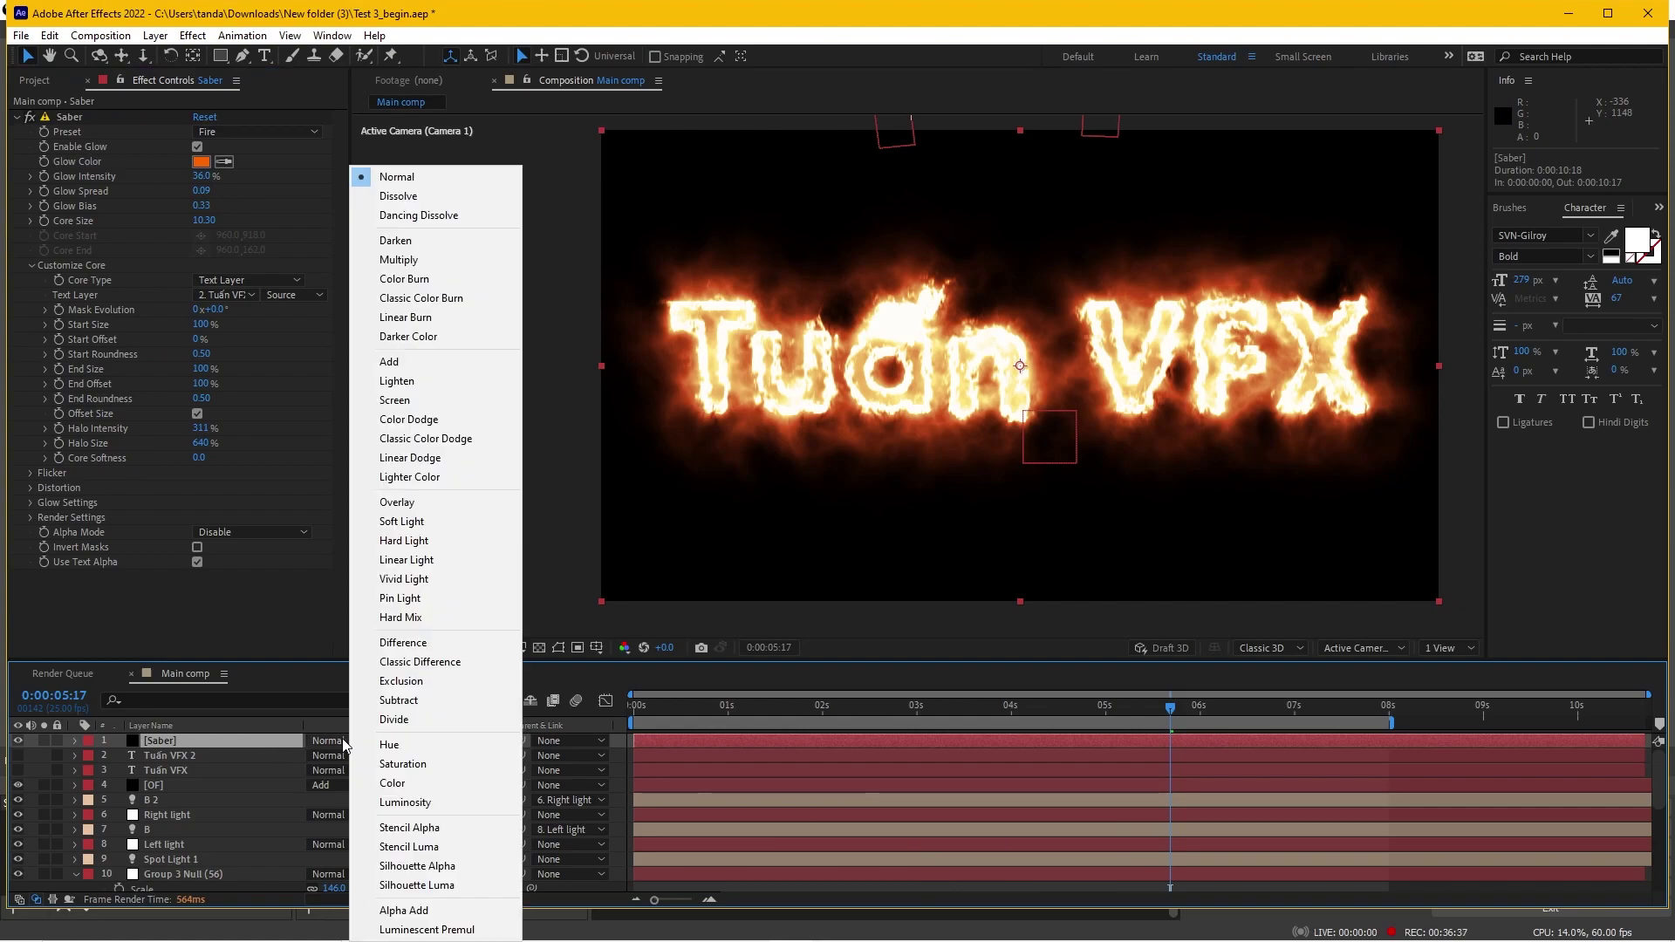
pyautogui.click(423, 370)
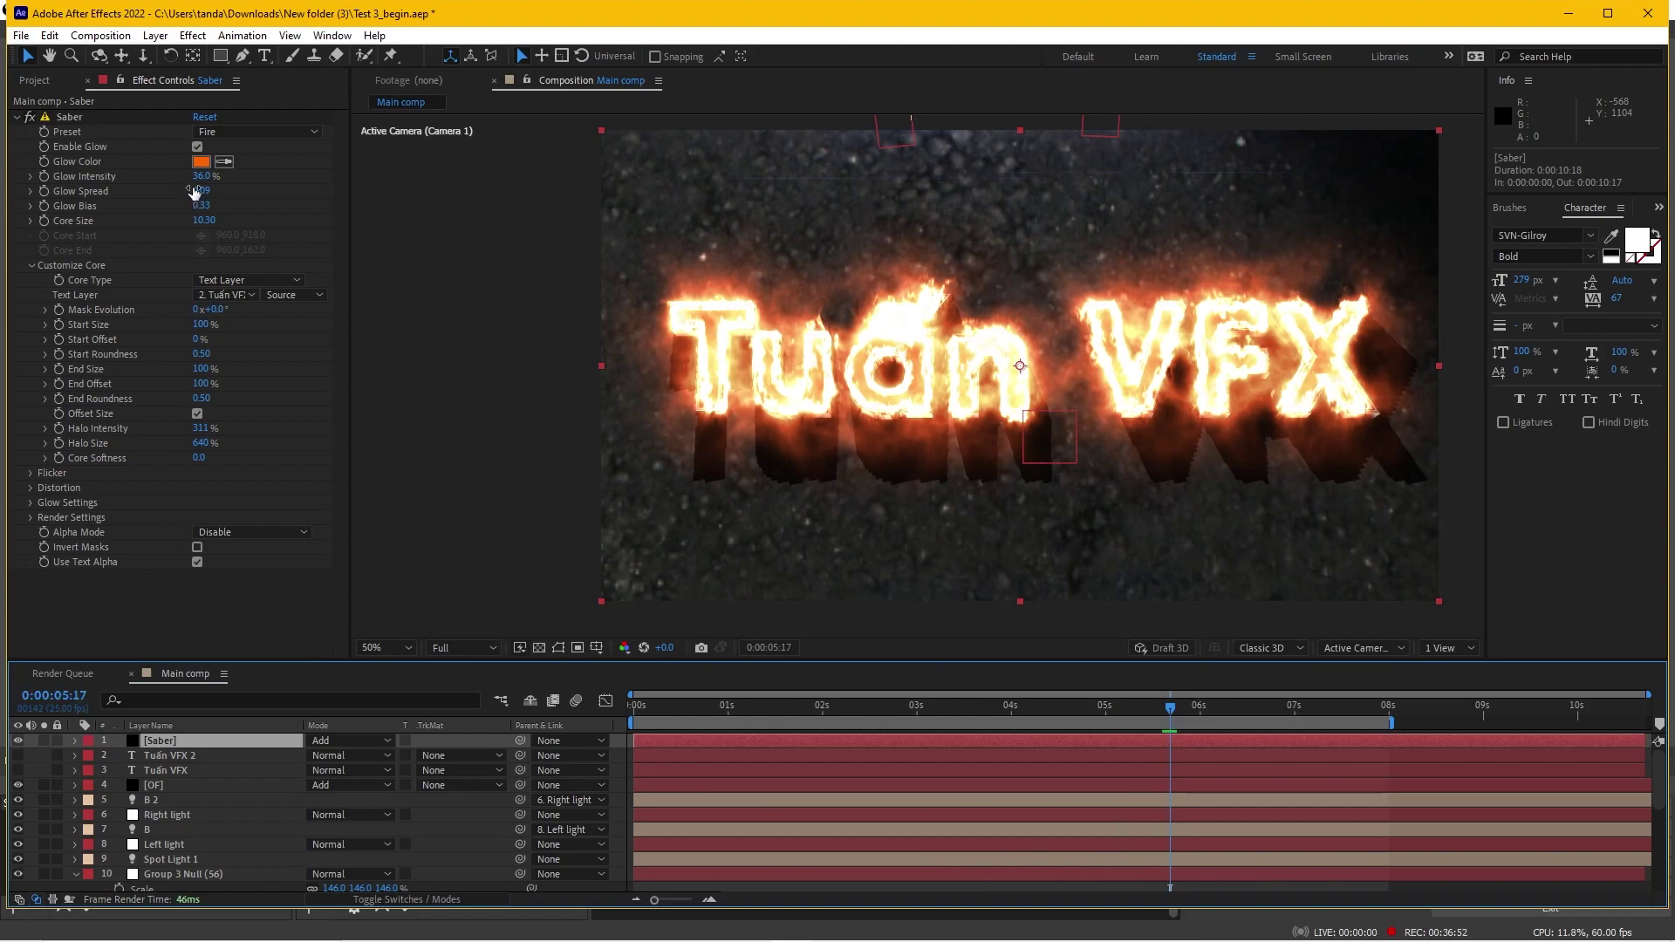
# Lower the Saber Glow Intensity to 28% and Core Size to 5.40 for thinner, subtler flames
pyautogui.moveTo(199, 176); pyautogui.dragTo(190, 178)
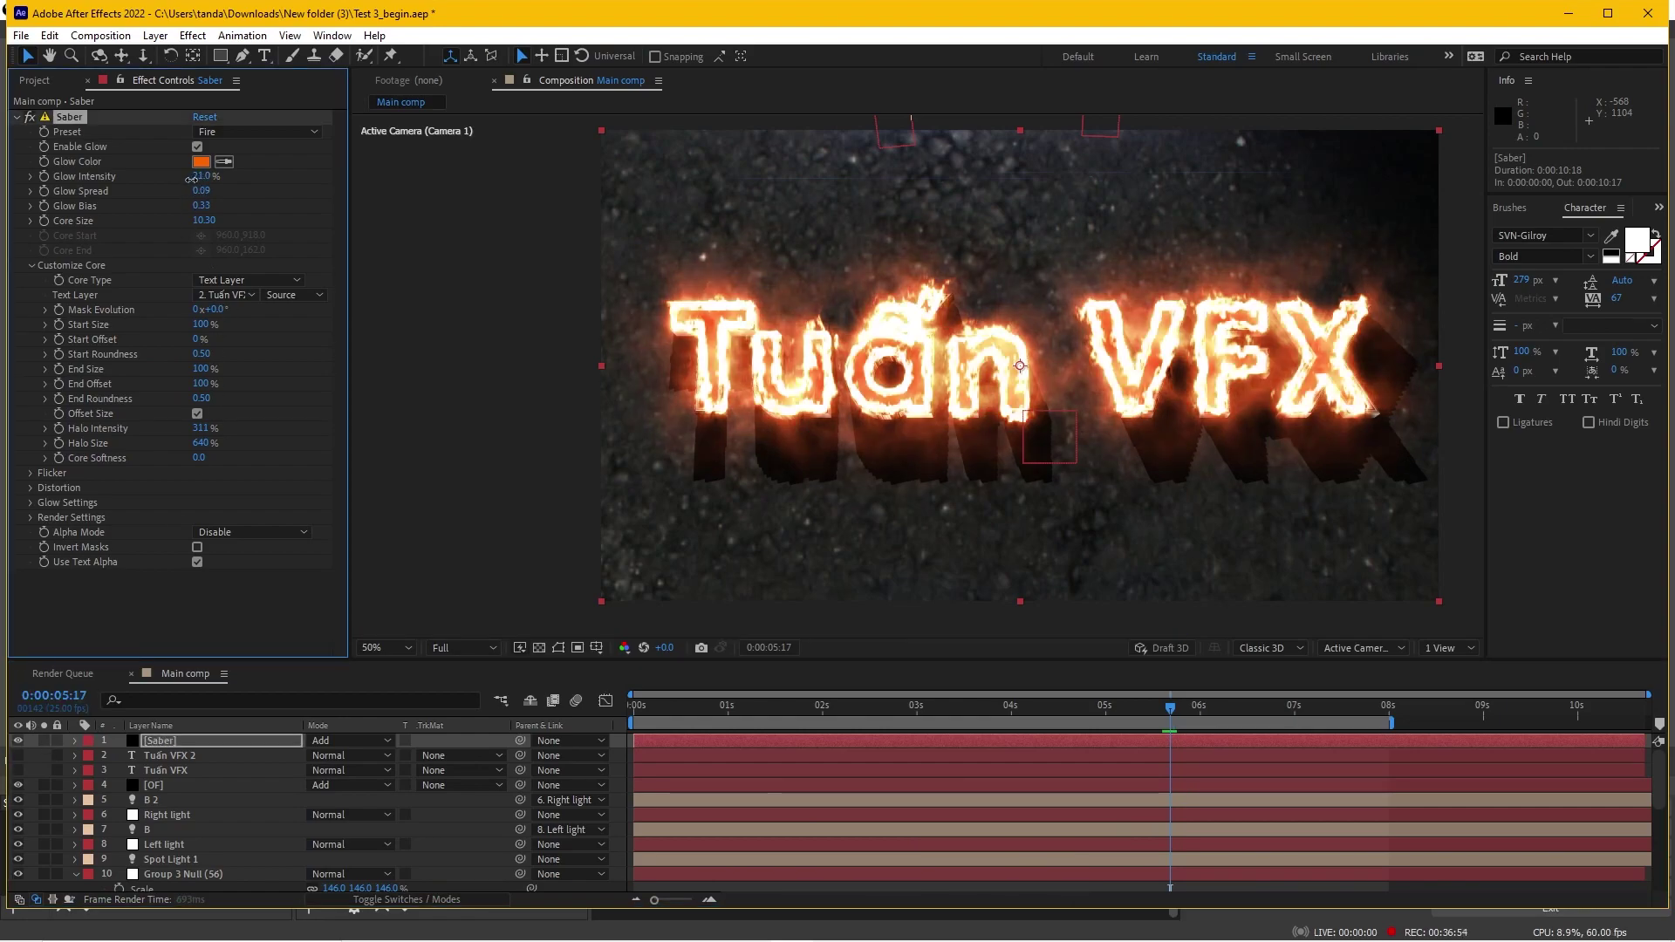
pyautogui.moveTo(187, 180); pyautogui.dragTo(196, 179)
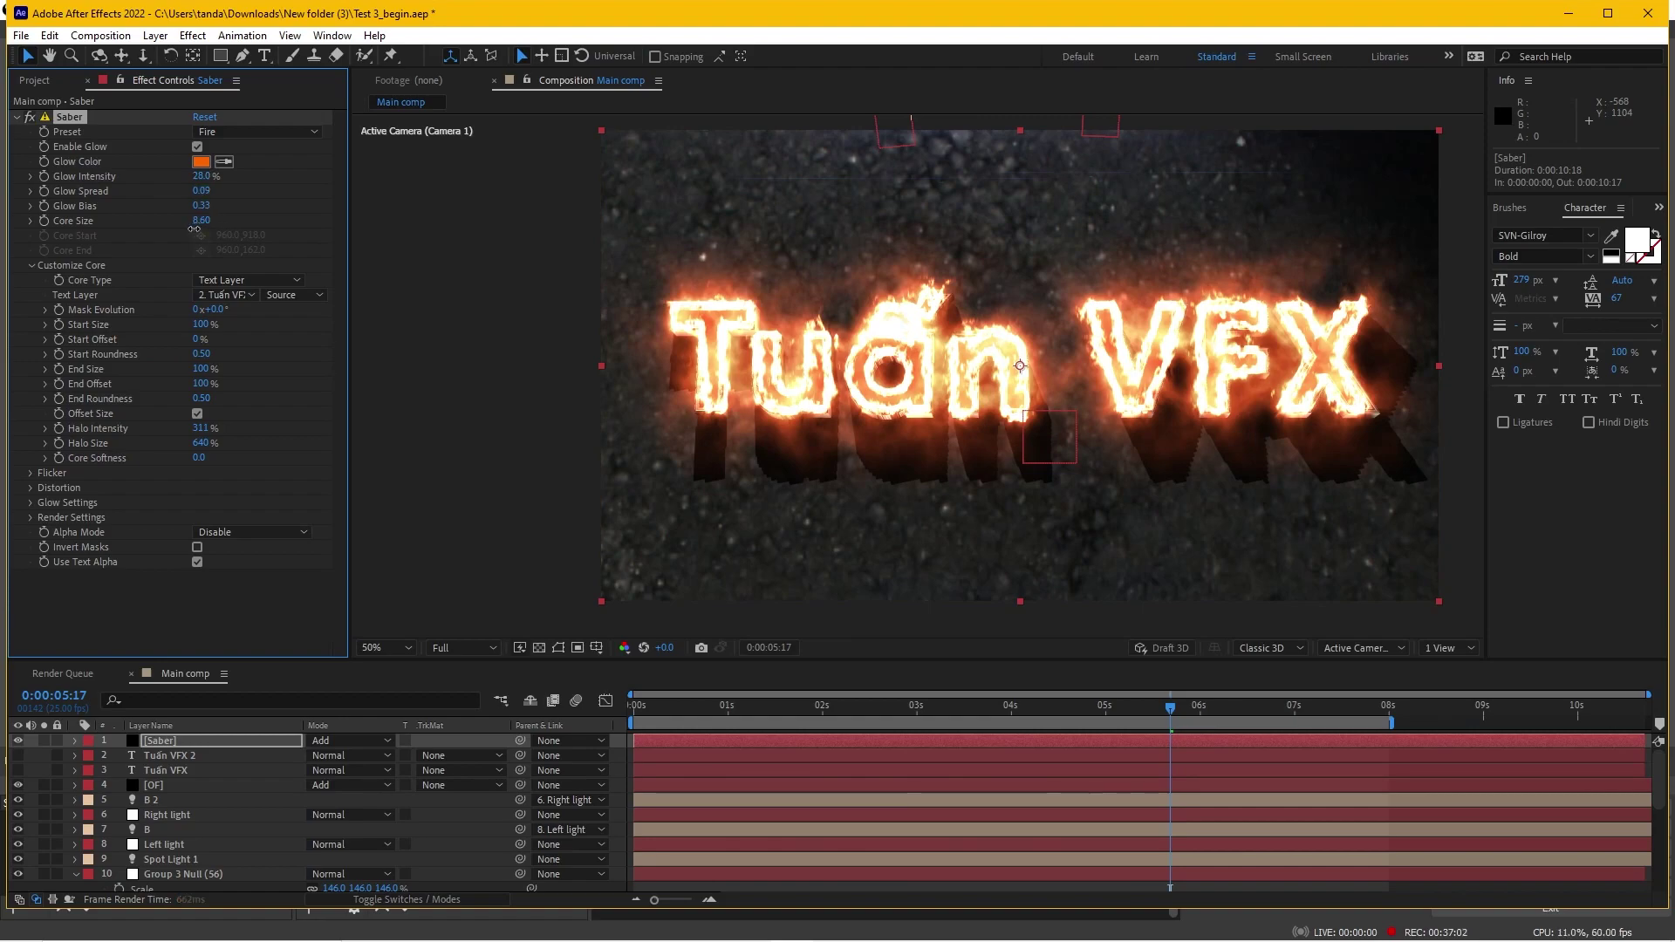
pyautogui.moveTo(187, 231); pyautogui.dragTo(186, 231)
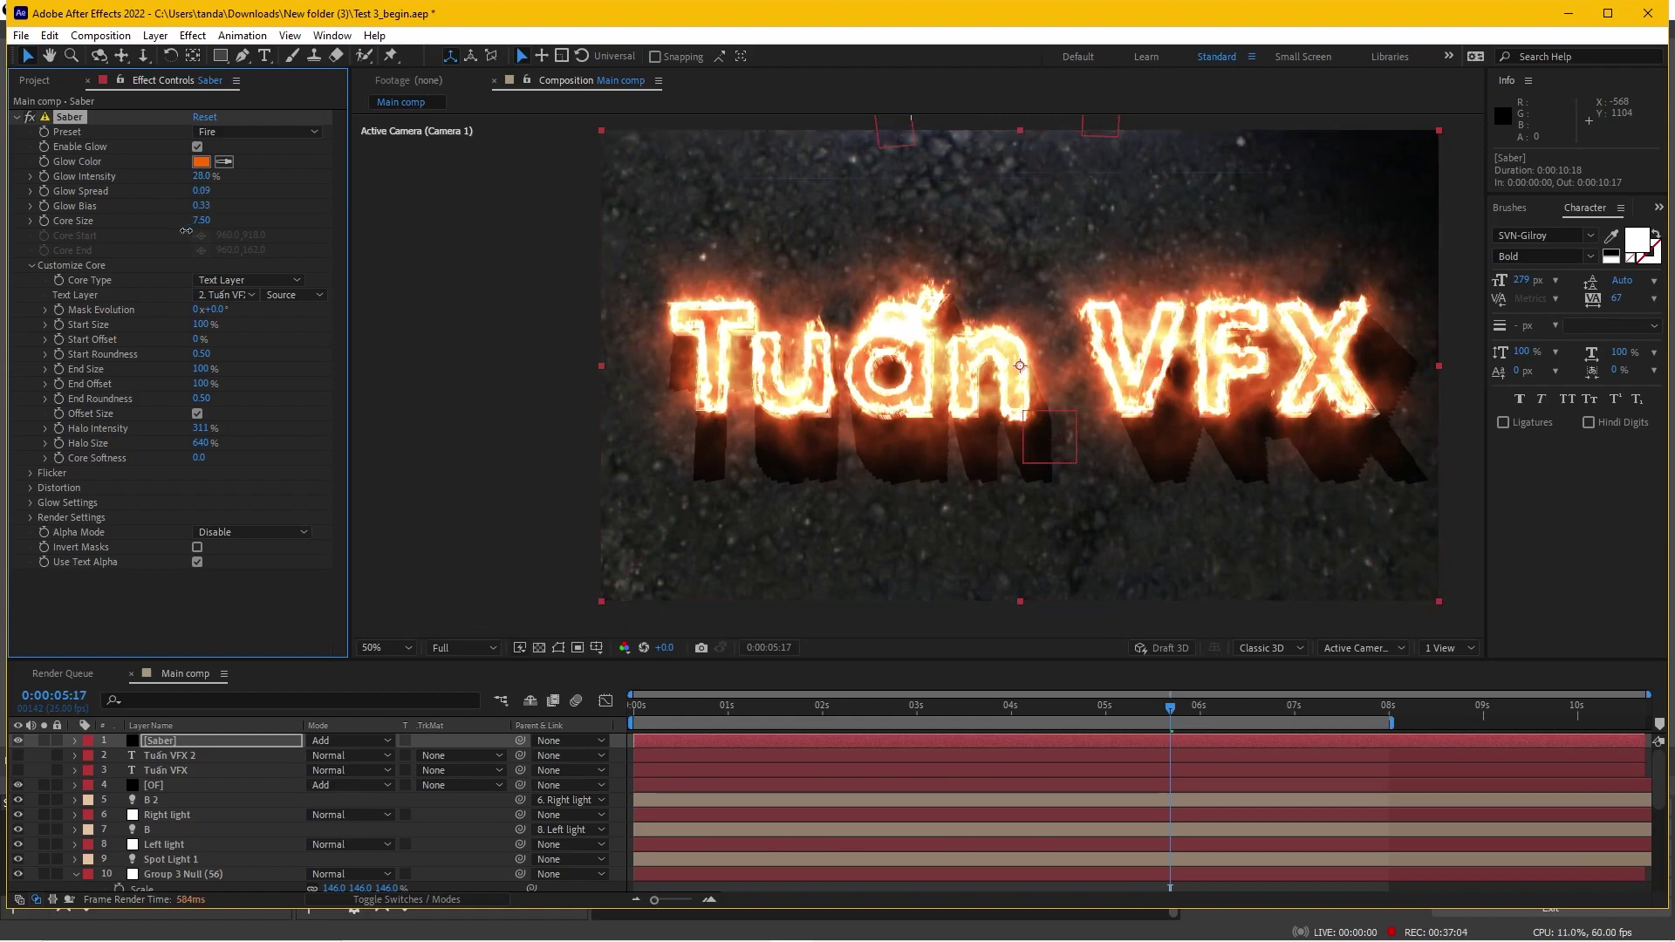
pyautogui.moveTo(178, 233); pyautogui.dragTo(172, 233)
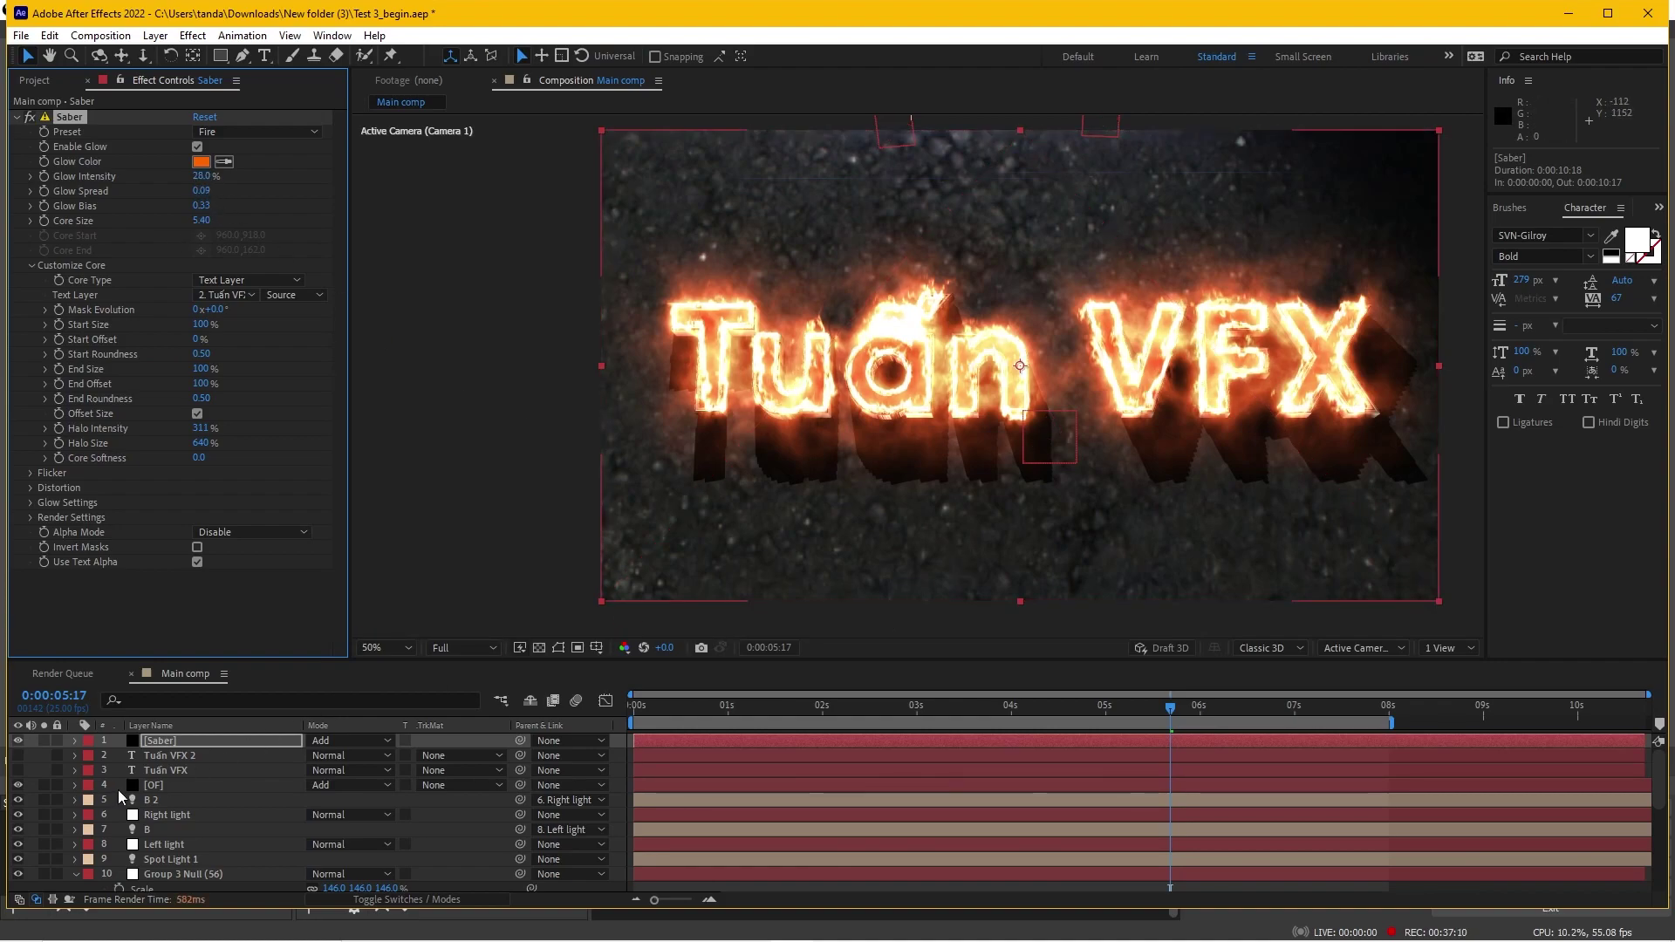
pyautogui.click(159, 741)
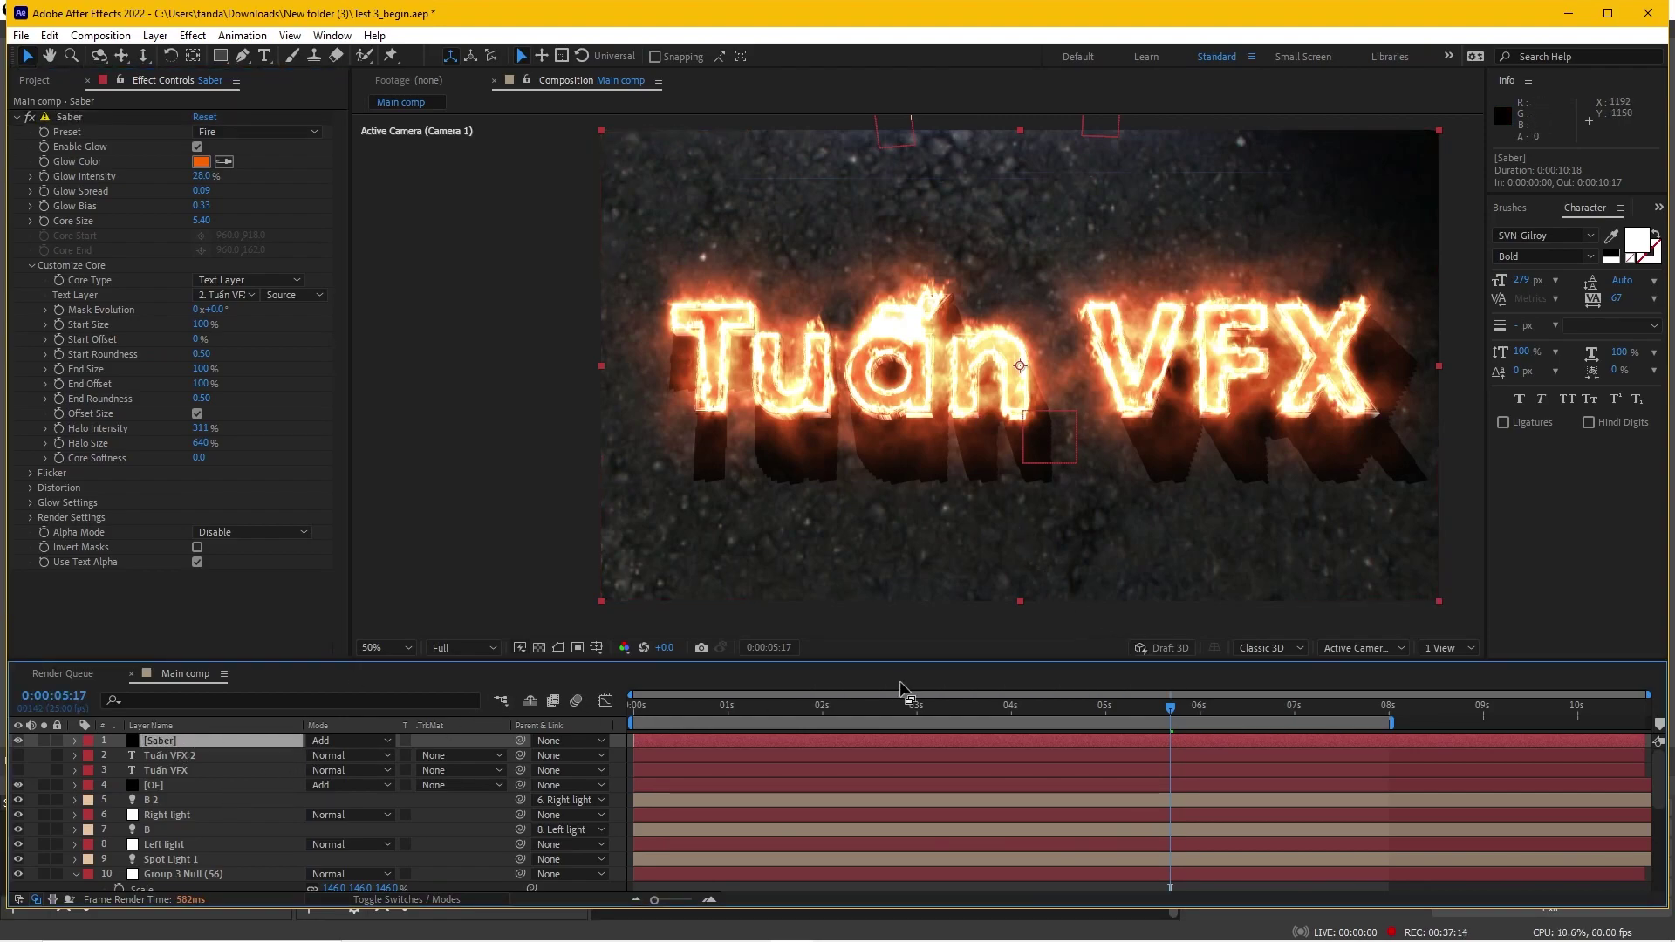
# Add a 100% Opacity keyframe on the Saber layer at 0:00:04:20
pyautogui.click(1098, 714)
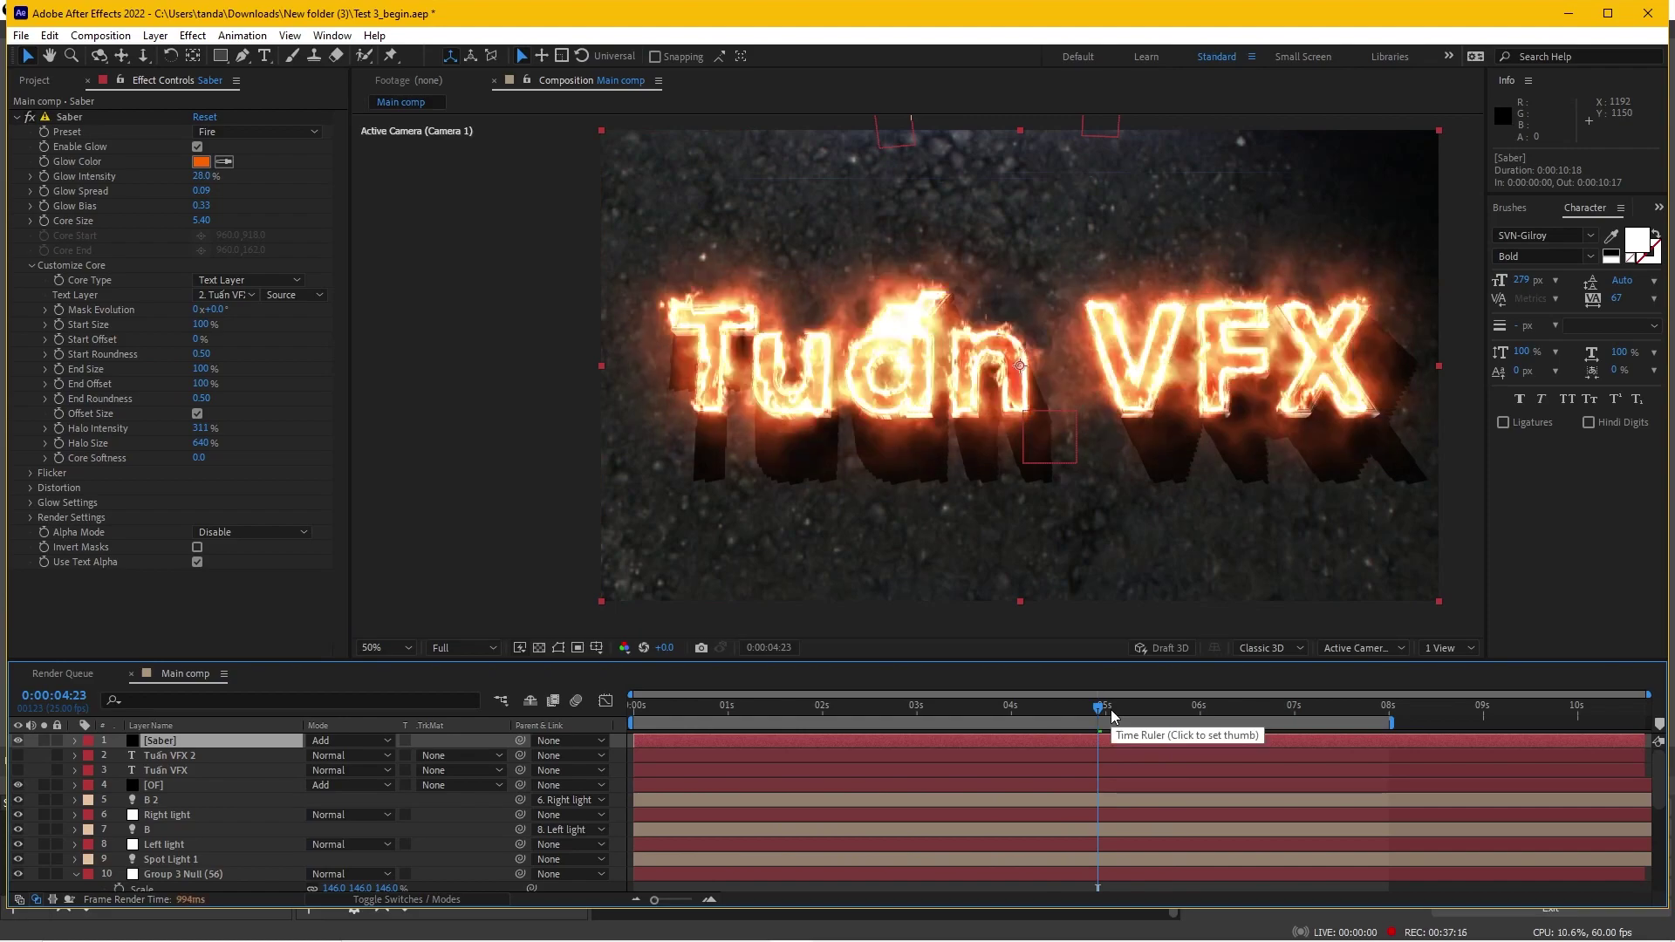
pyautogui.click(1039, 712)
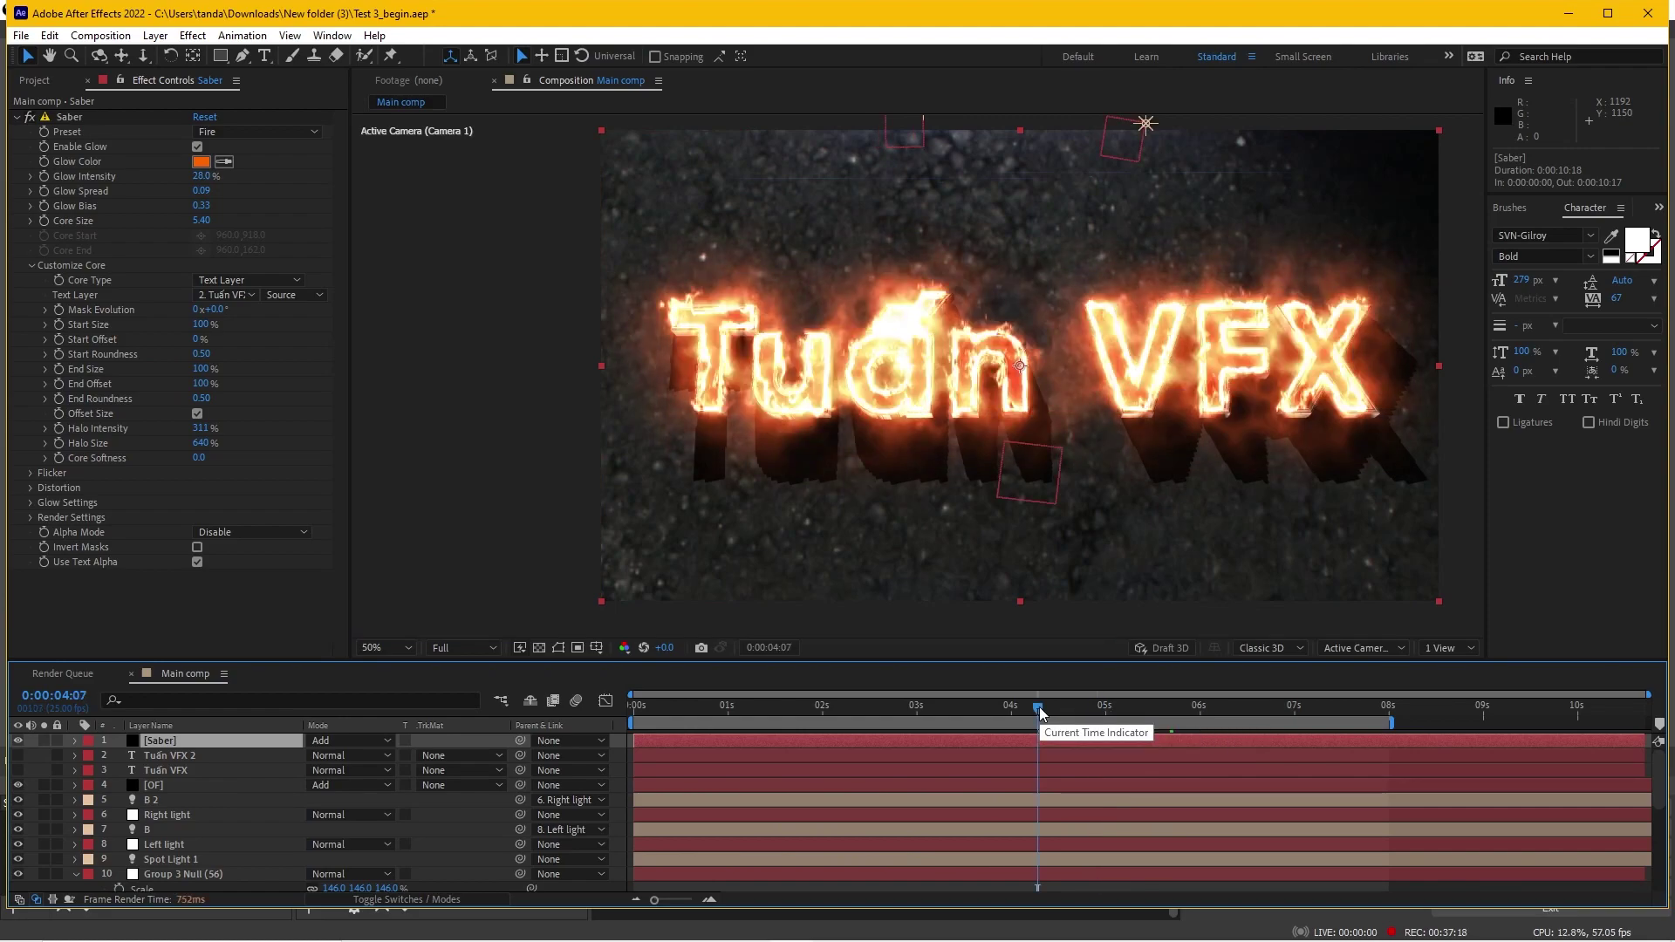
pyautogui.click(1068, 714)
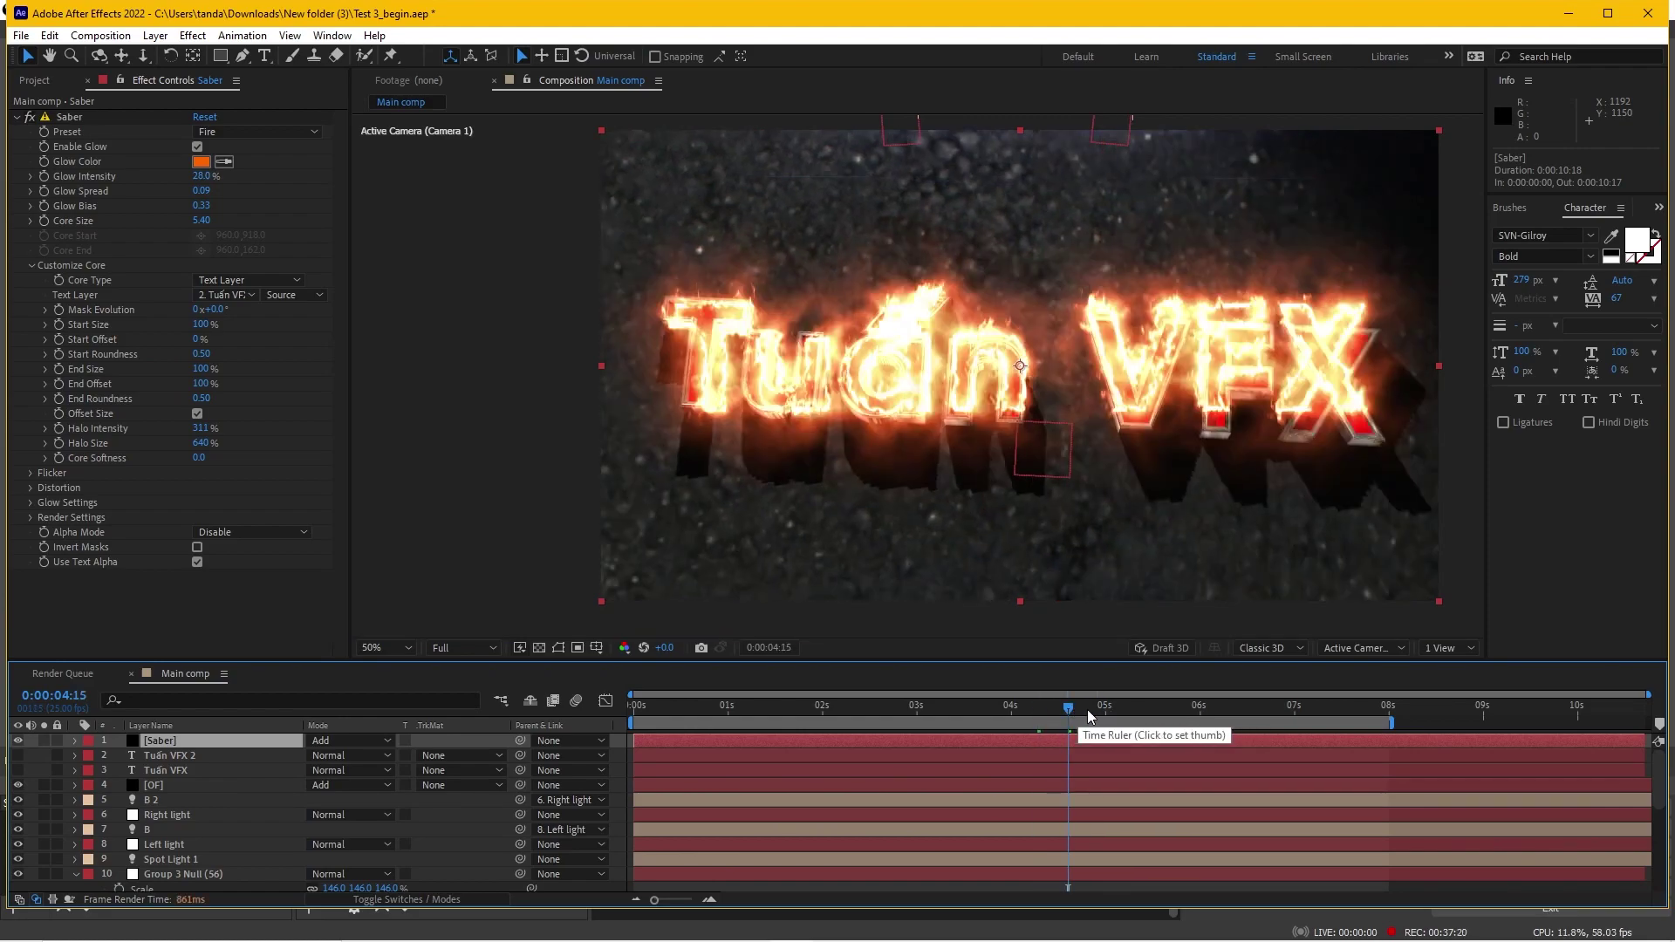
pyautogui.click(1089, 714)
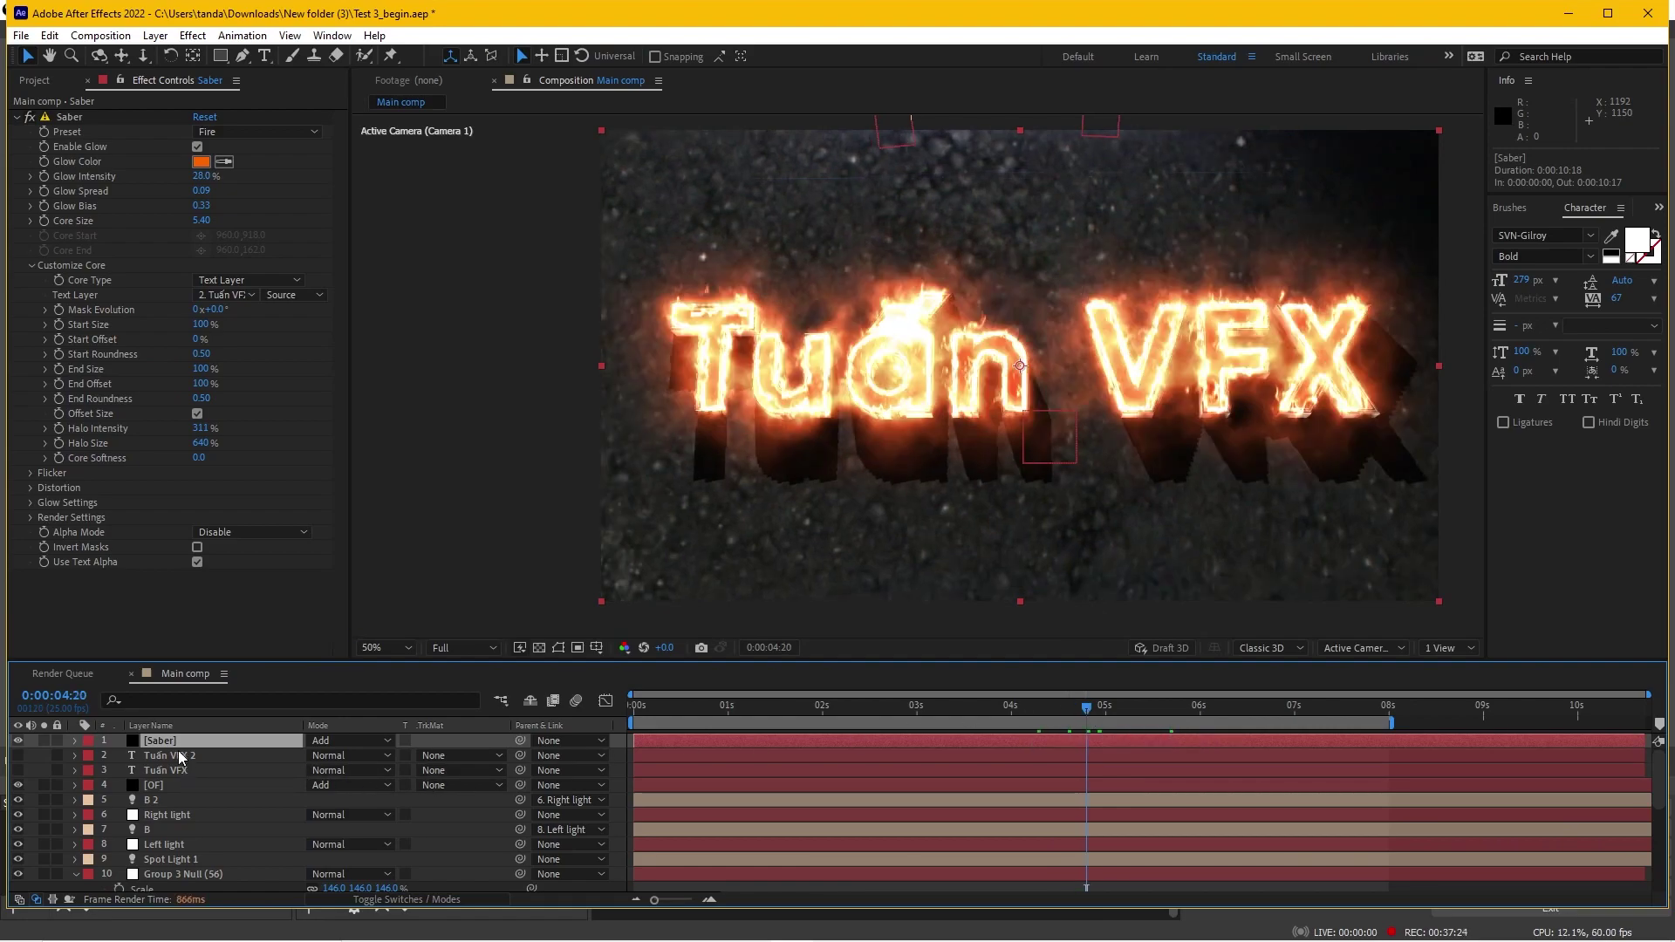
pyautogui.press('t')
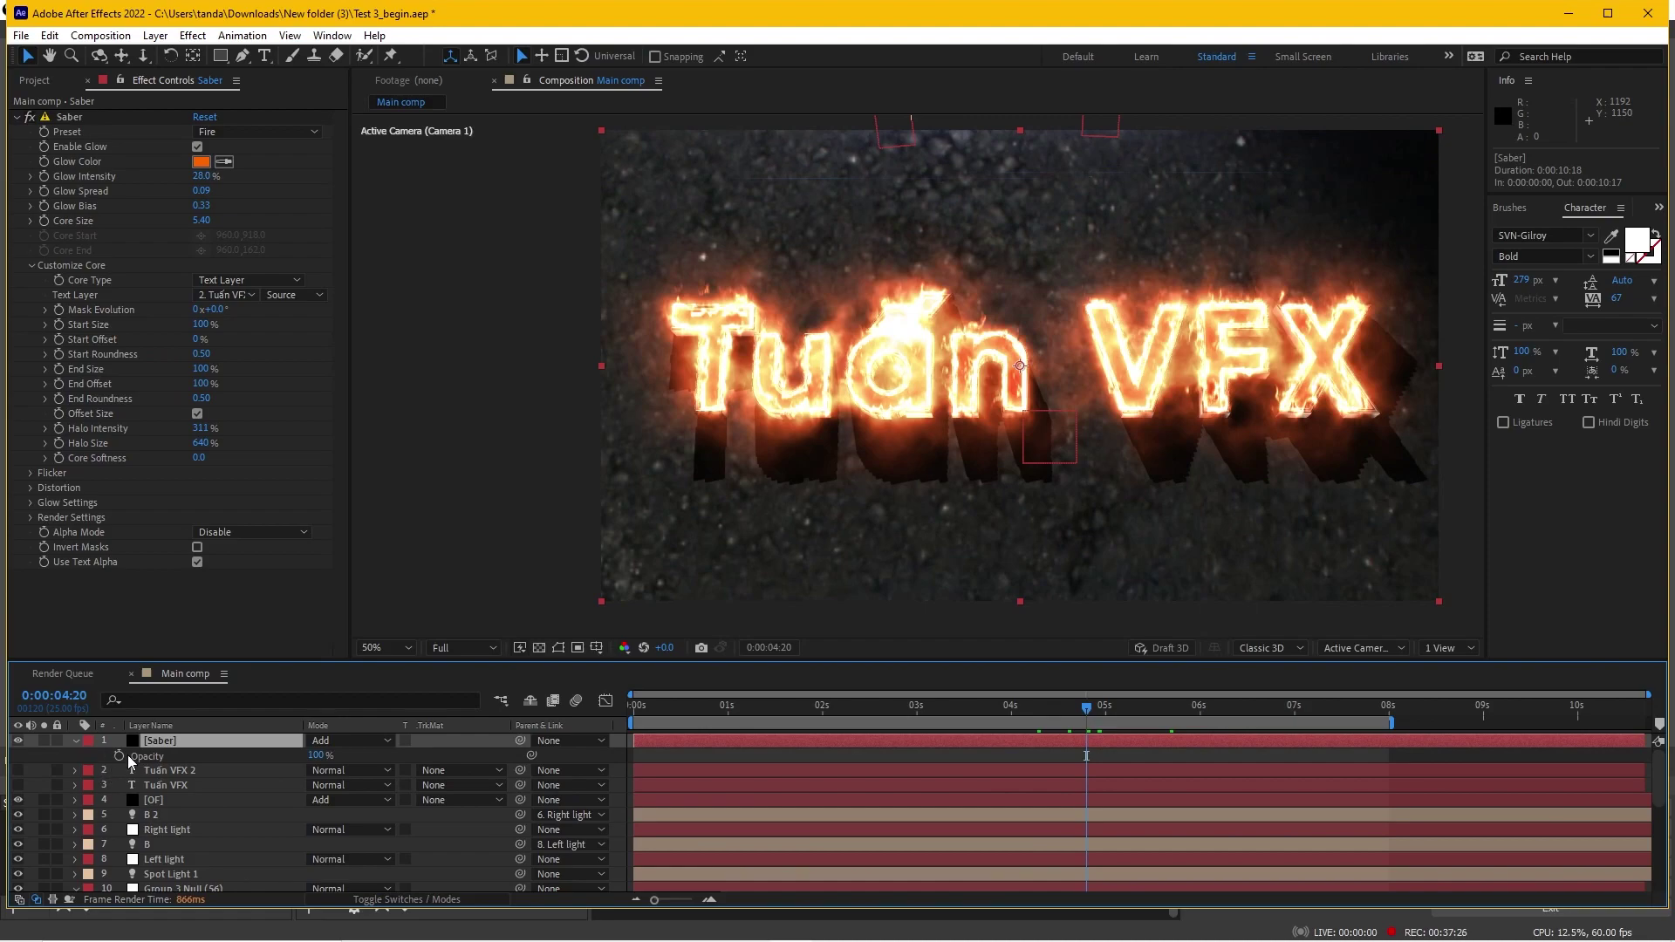
pyautogui.click(122, 756)
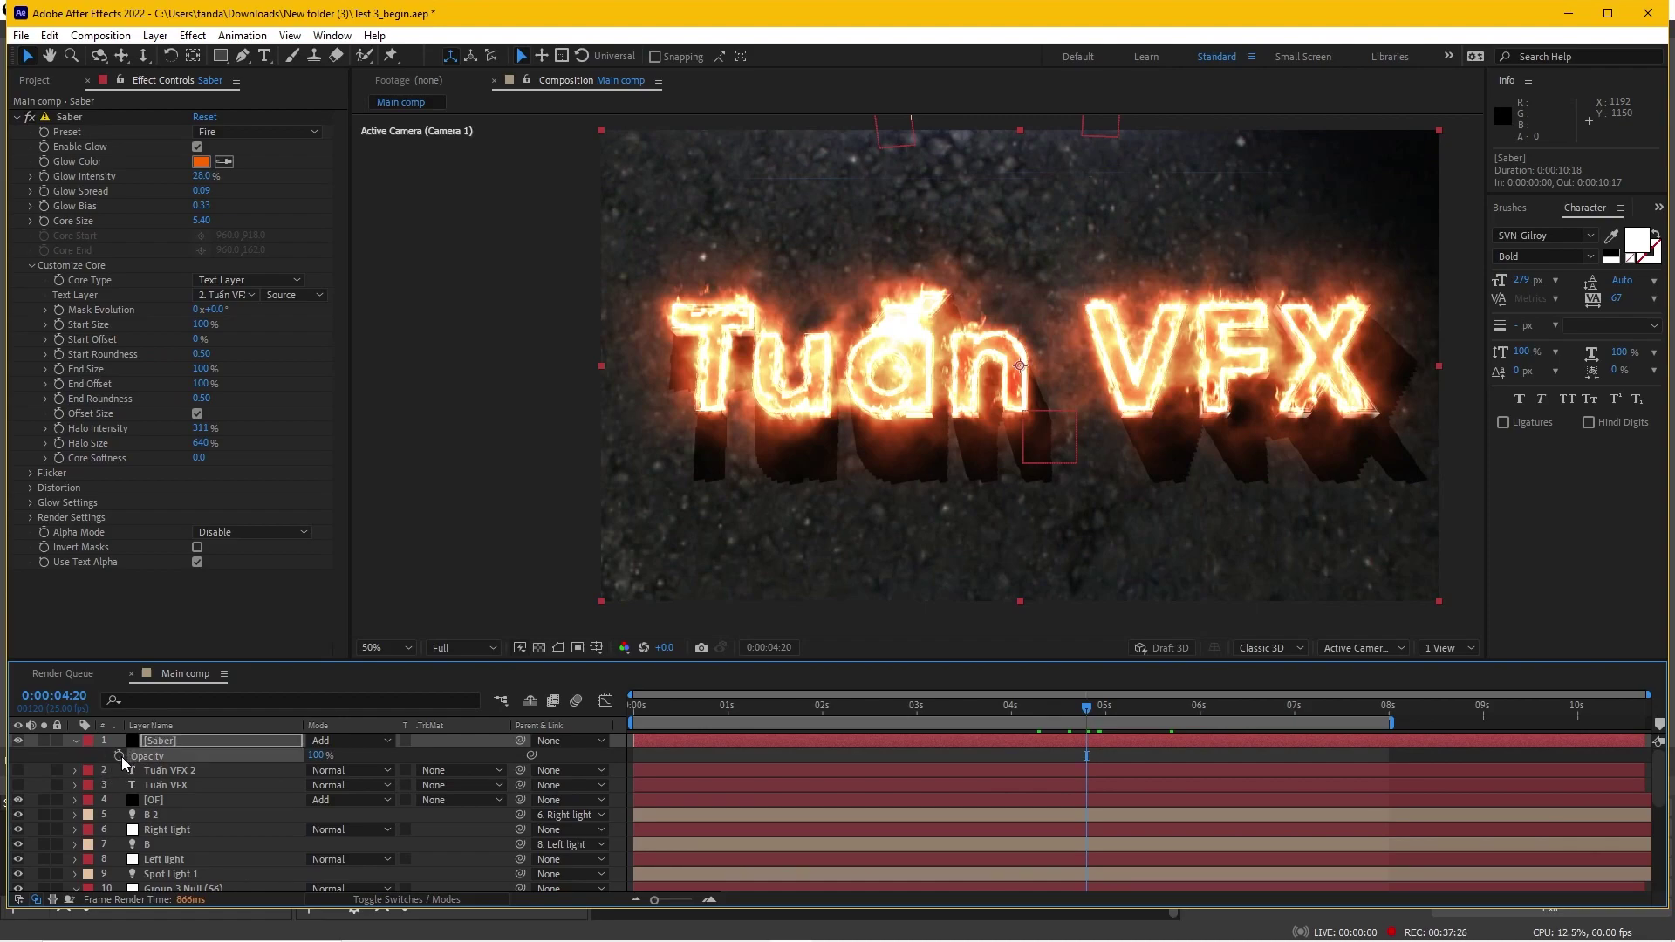
# Set a 0% Opacity keyframe at 0:00:04:11, then shift both keyframes slightly later
pyautogui.click(1054, 713)
pyautogui.moveTo(320, 756); pyautogui.dragTo(288, 756)
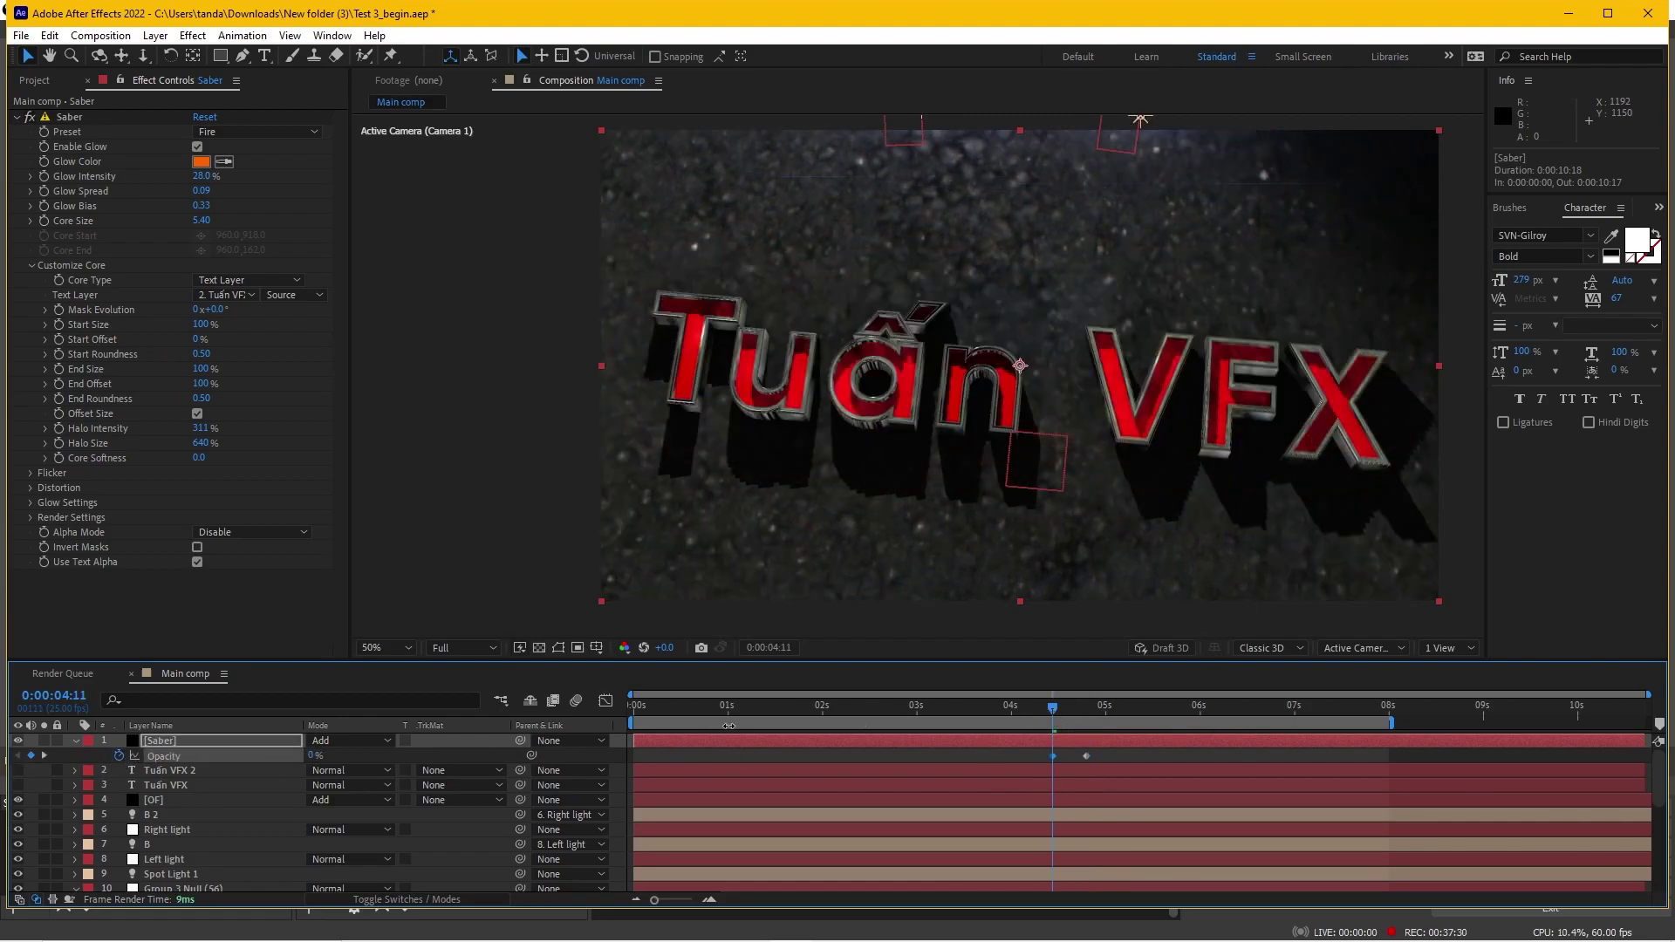
pyautogui.moveTo(1059, 714); pyautogui.dragTo(1075, 714)
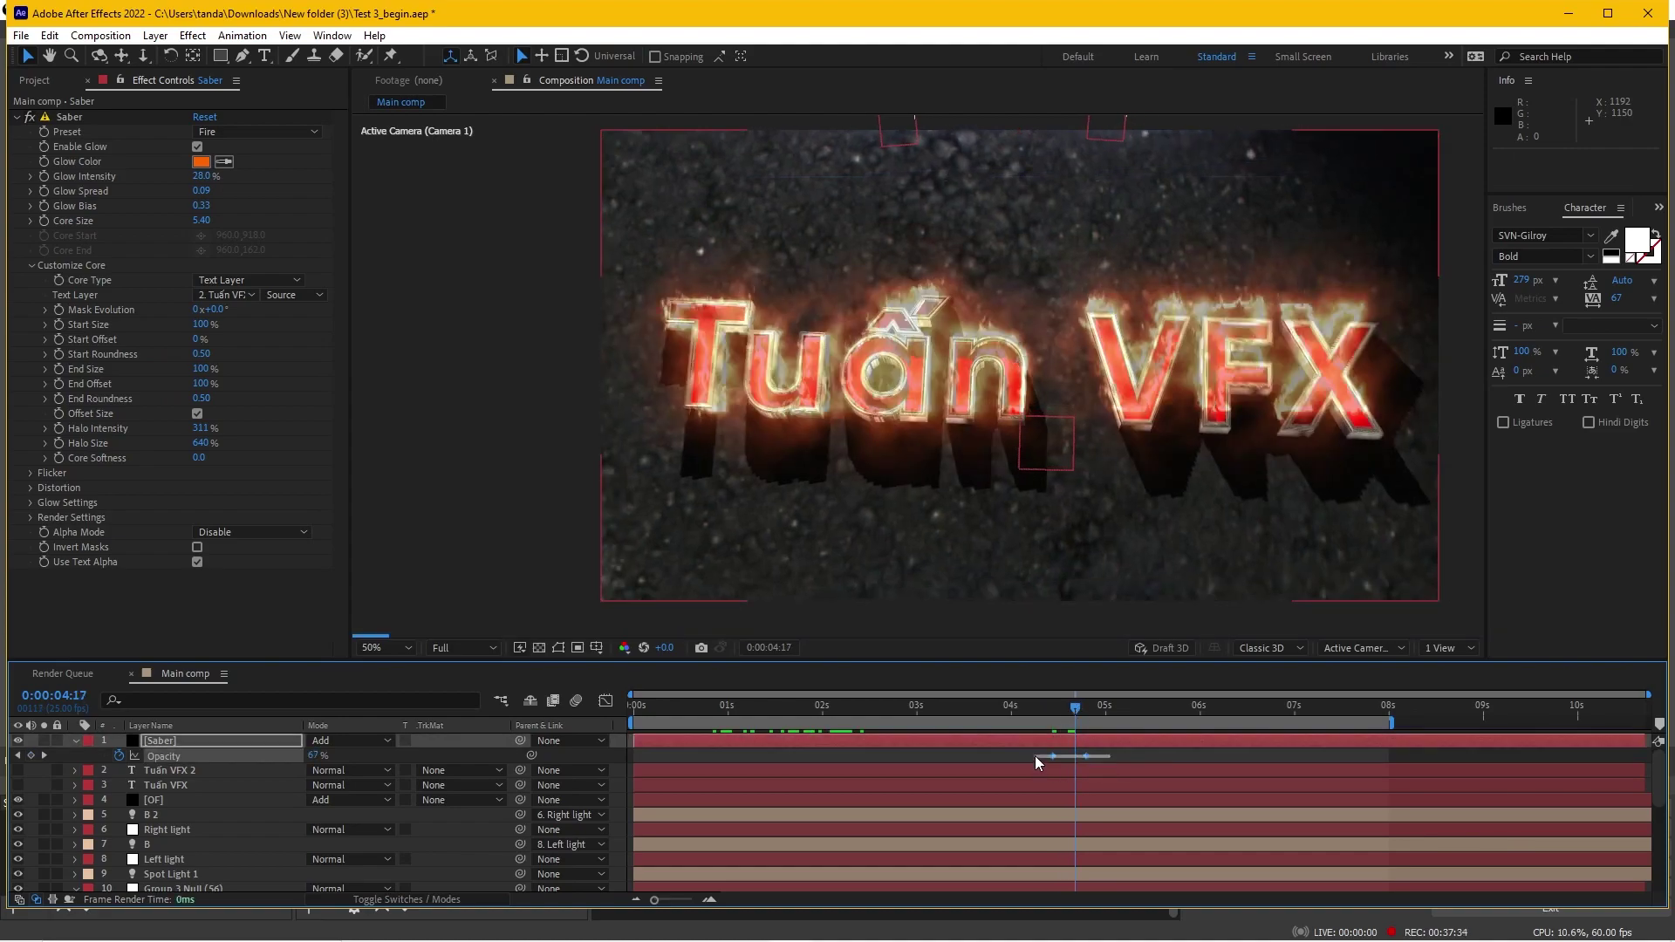
pyautogui.moveTo(1054, 755)
pyautogui.mouseDown()
pyautogui.moveTo(1072, 756)
pyautogui.moveTo(1059, 760)
pyautogui.moveTo(1095, 713)
pyautogui.mouseUp()
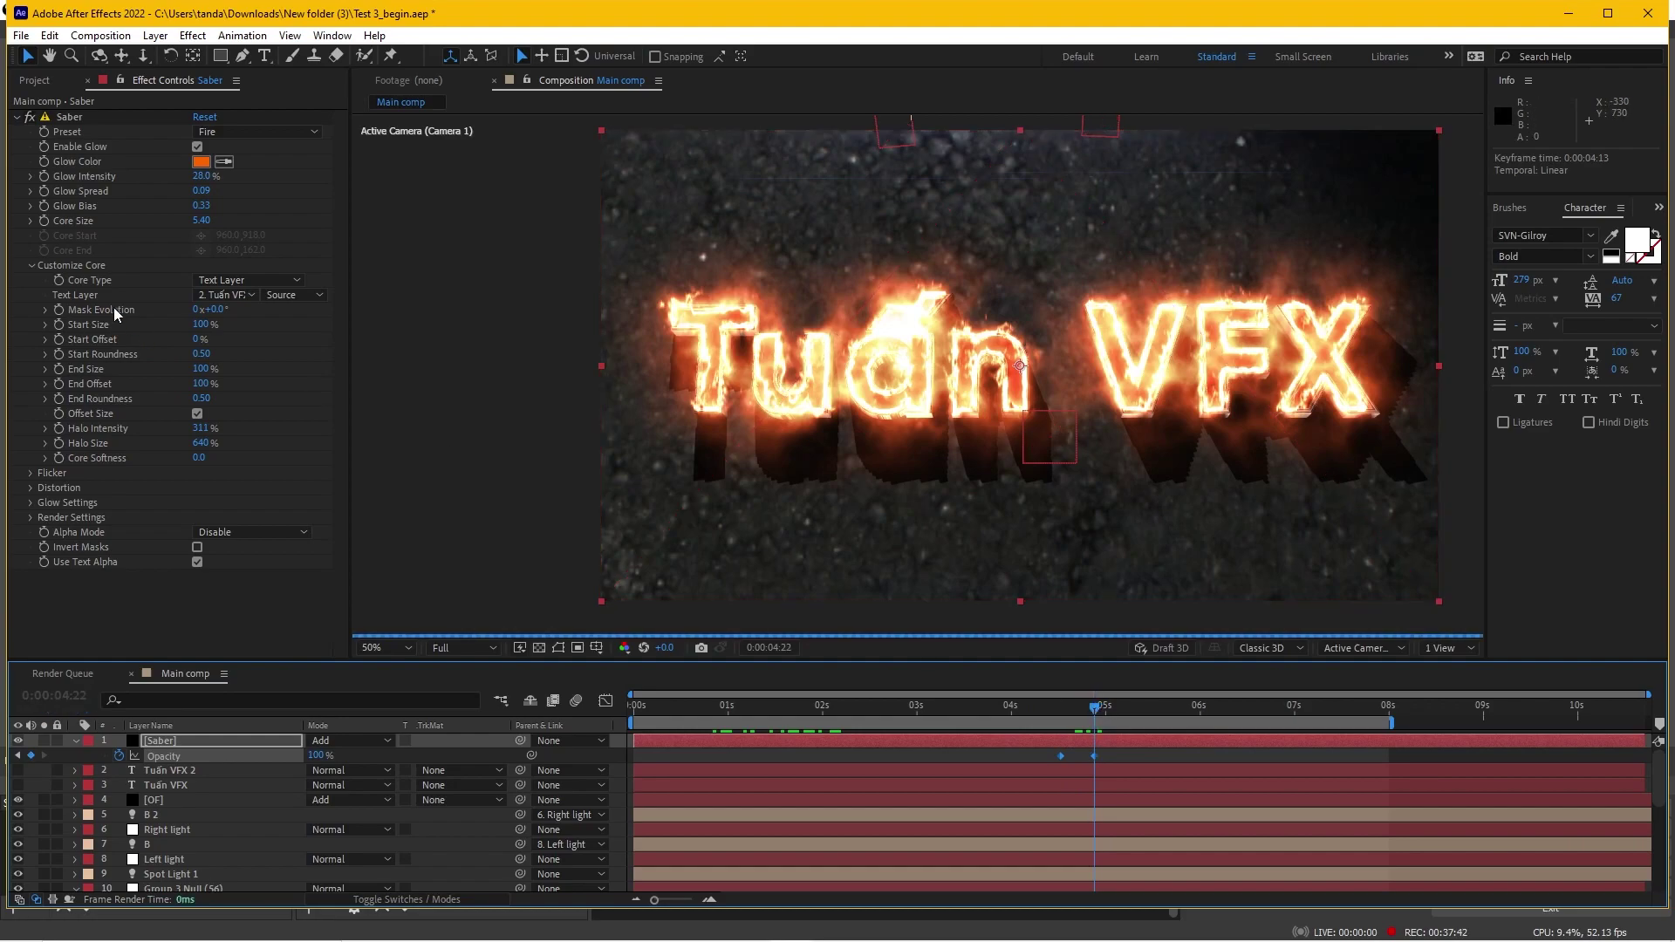
# Raise the Saber Flicker Intensity to 76% and Flicker Speed to 20.00
pyautogui.click(35, 474)
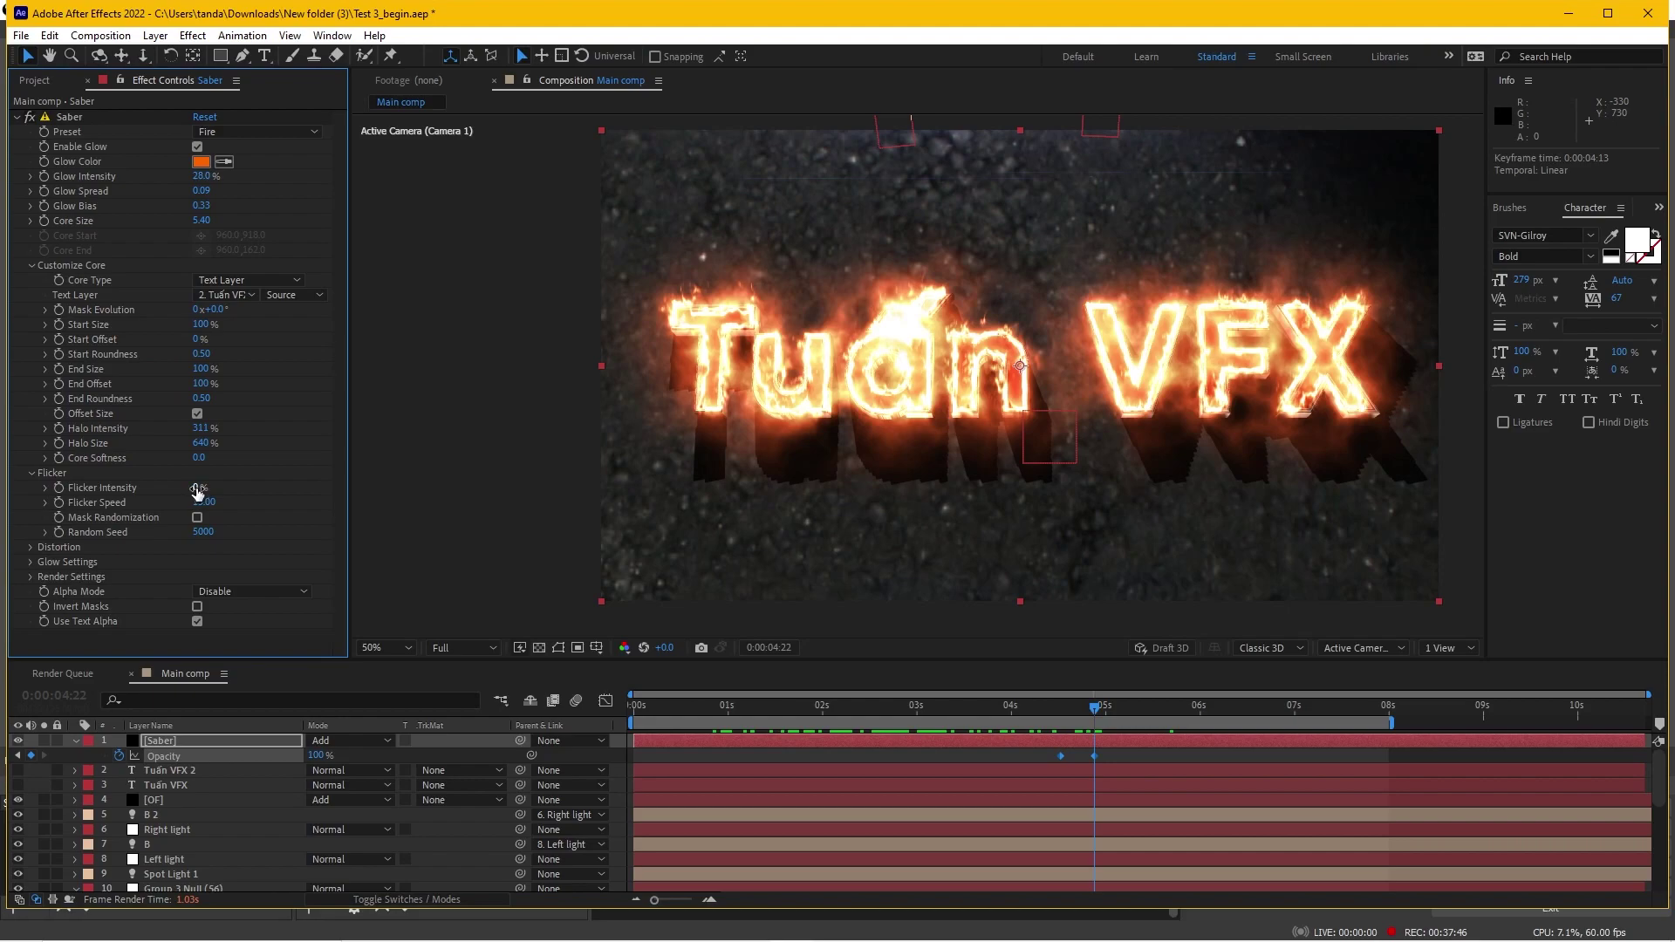
pyautogui.moveTo(198, 489); pyautogui.dragTo(262, 486)
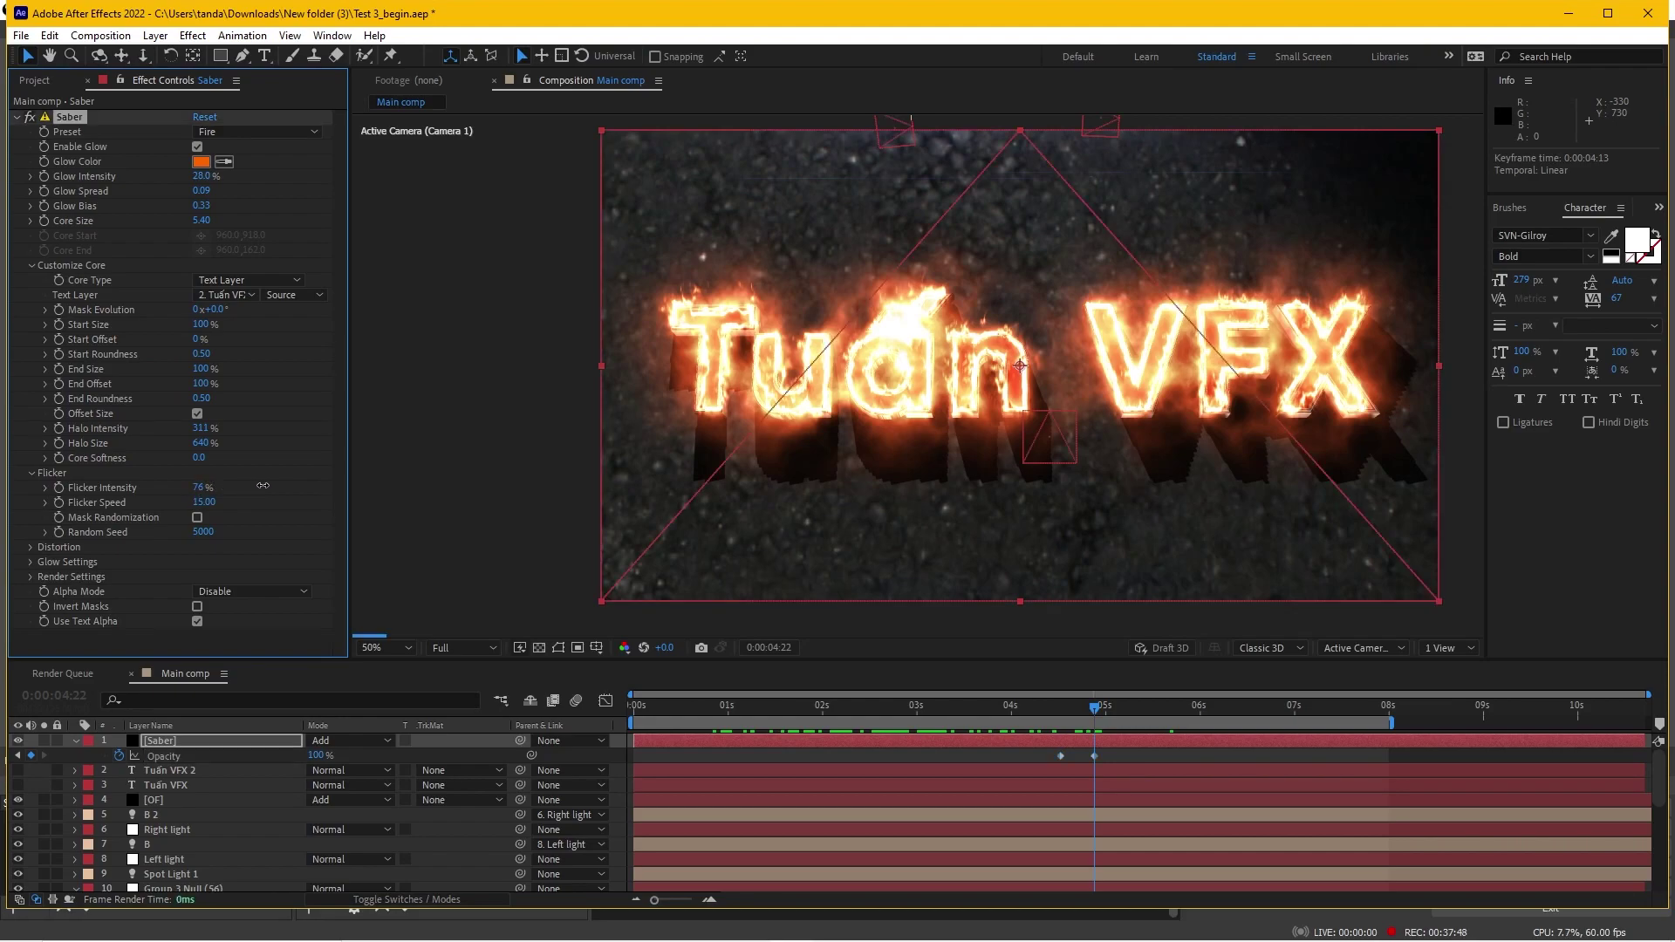
pyautogui.moveTo(204, 503); pyautogui.dragTo(243, 496)
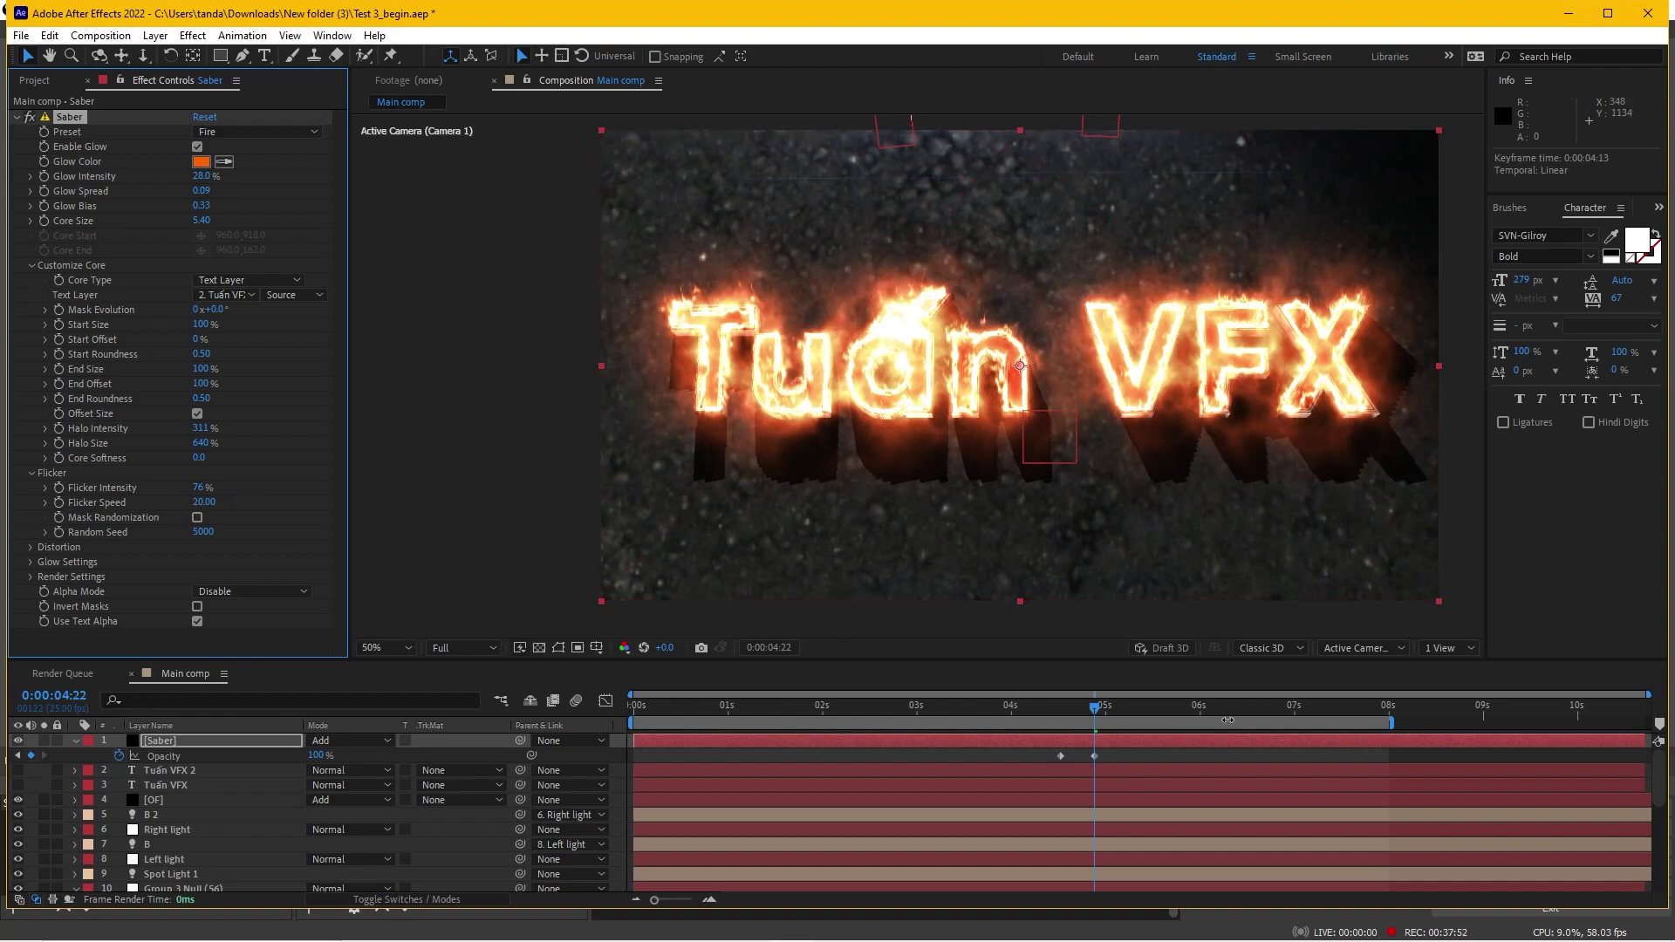
pyautogui.click(1106, 710)
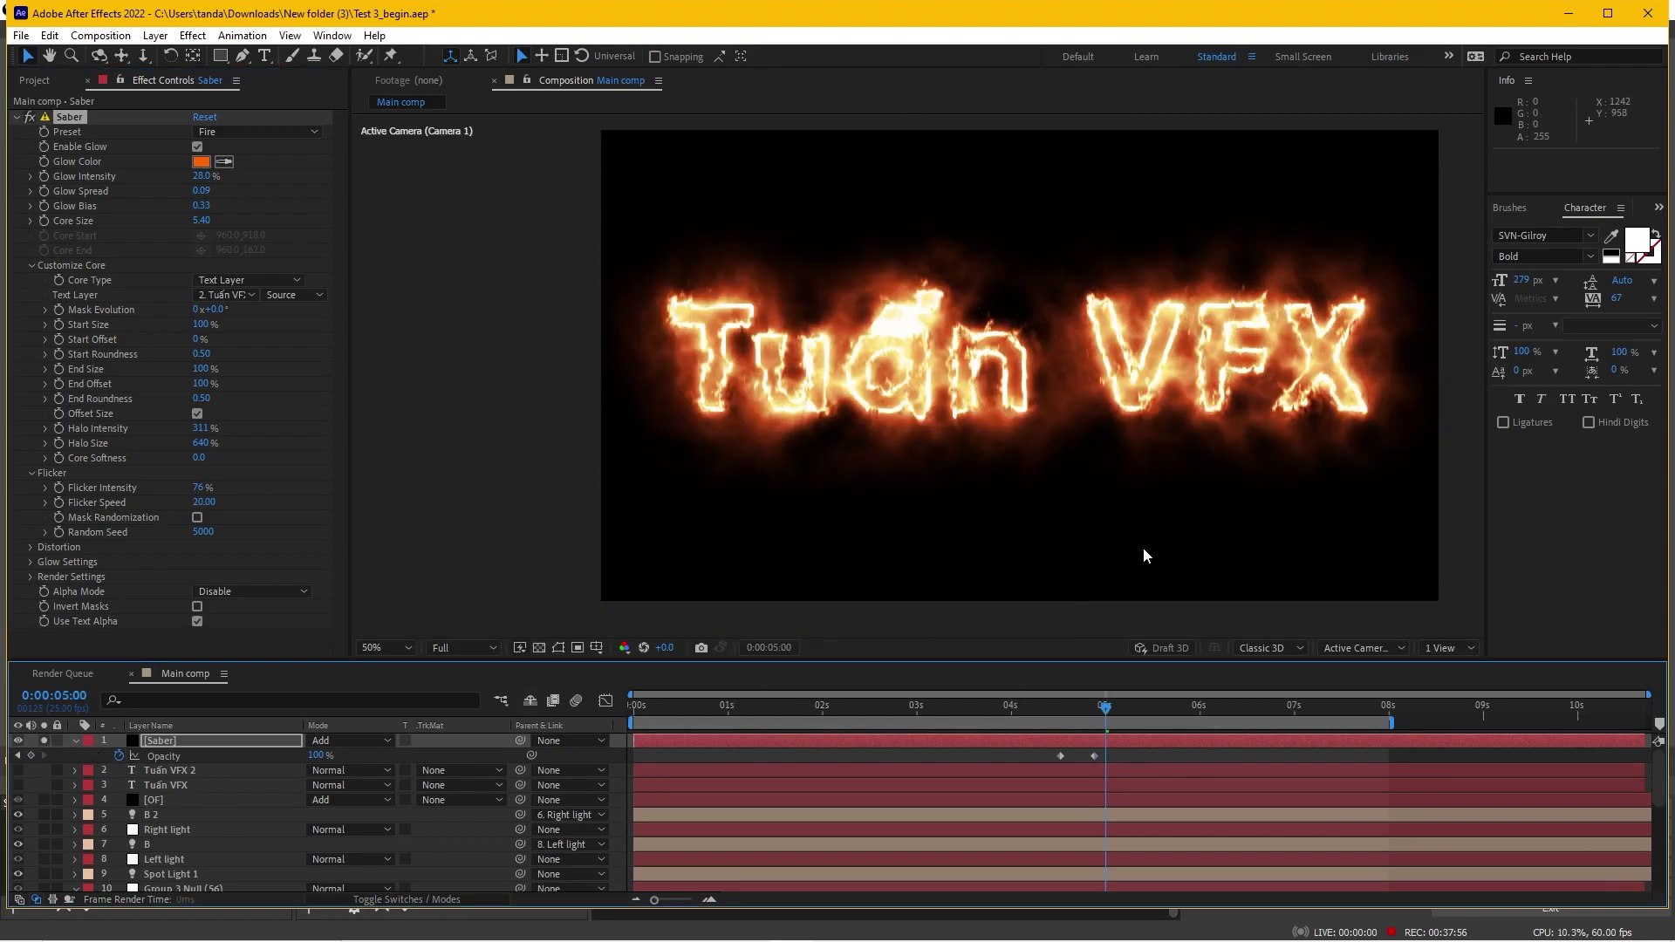
pyautogui.press('space')
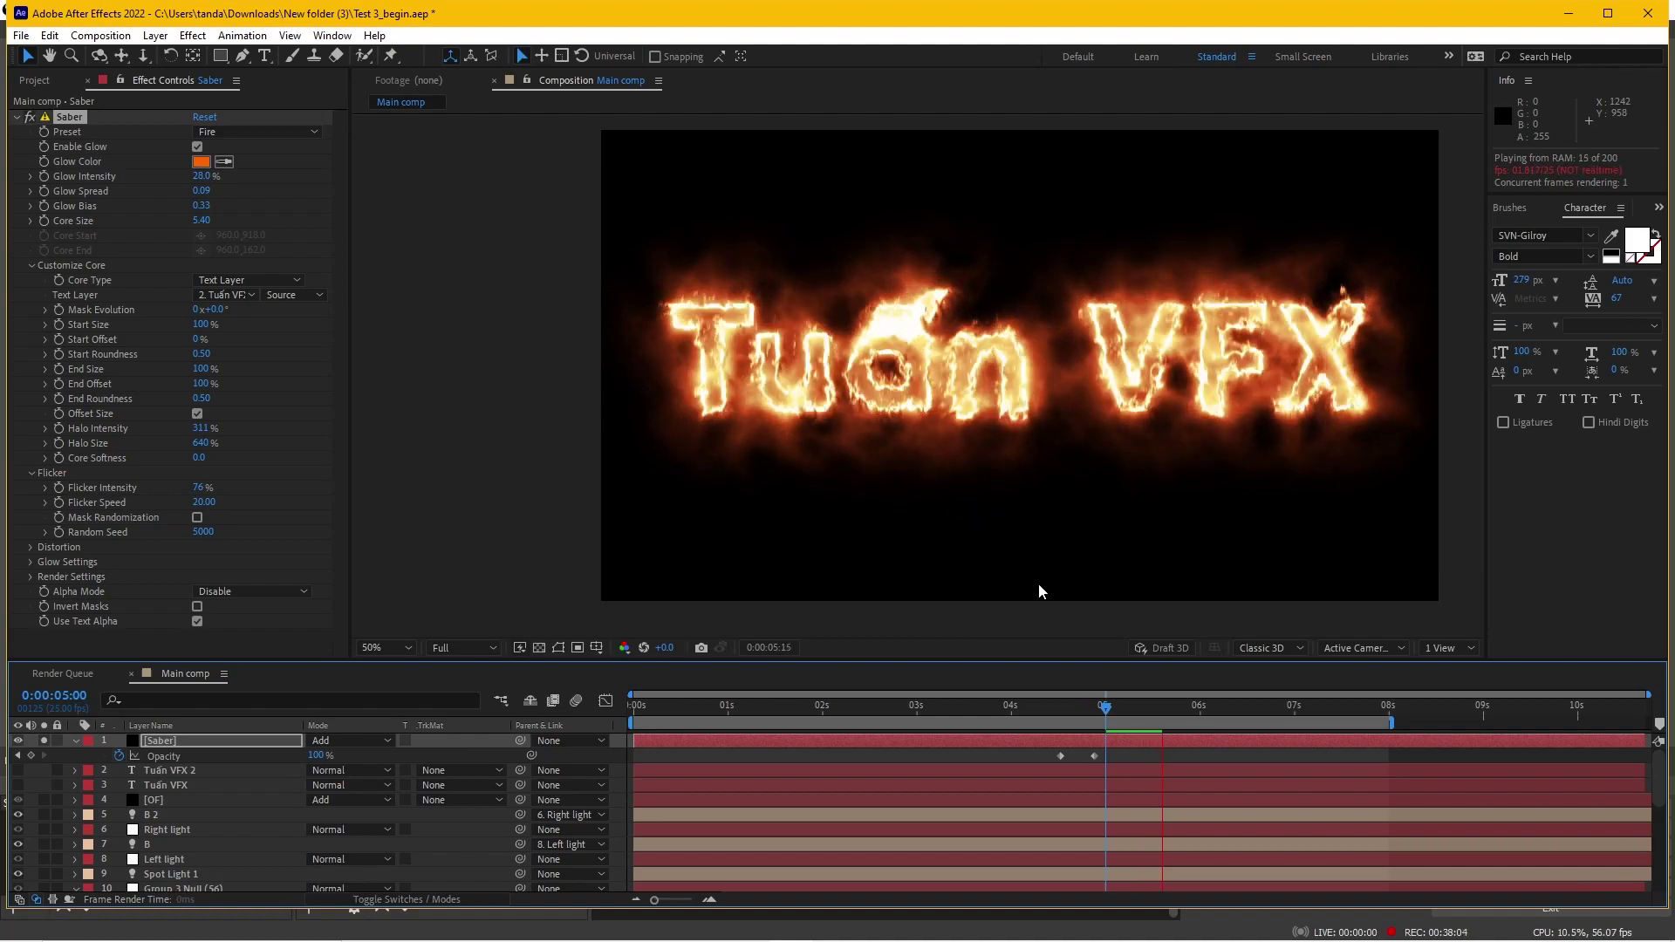
pyautogui.click(1110, 718)
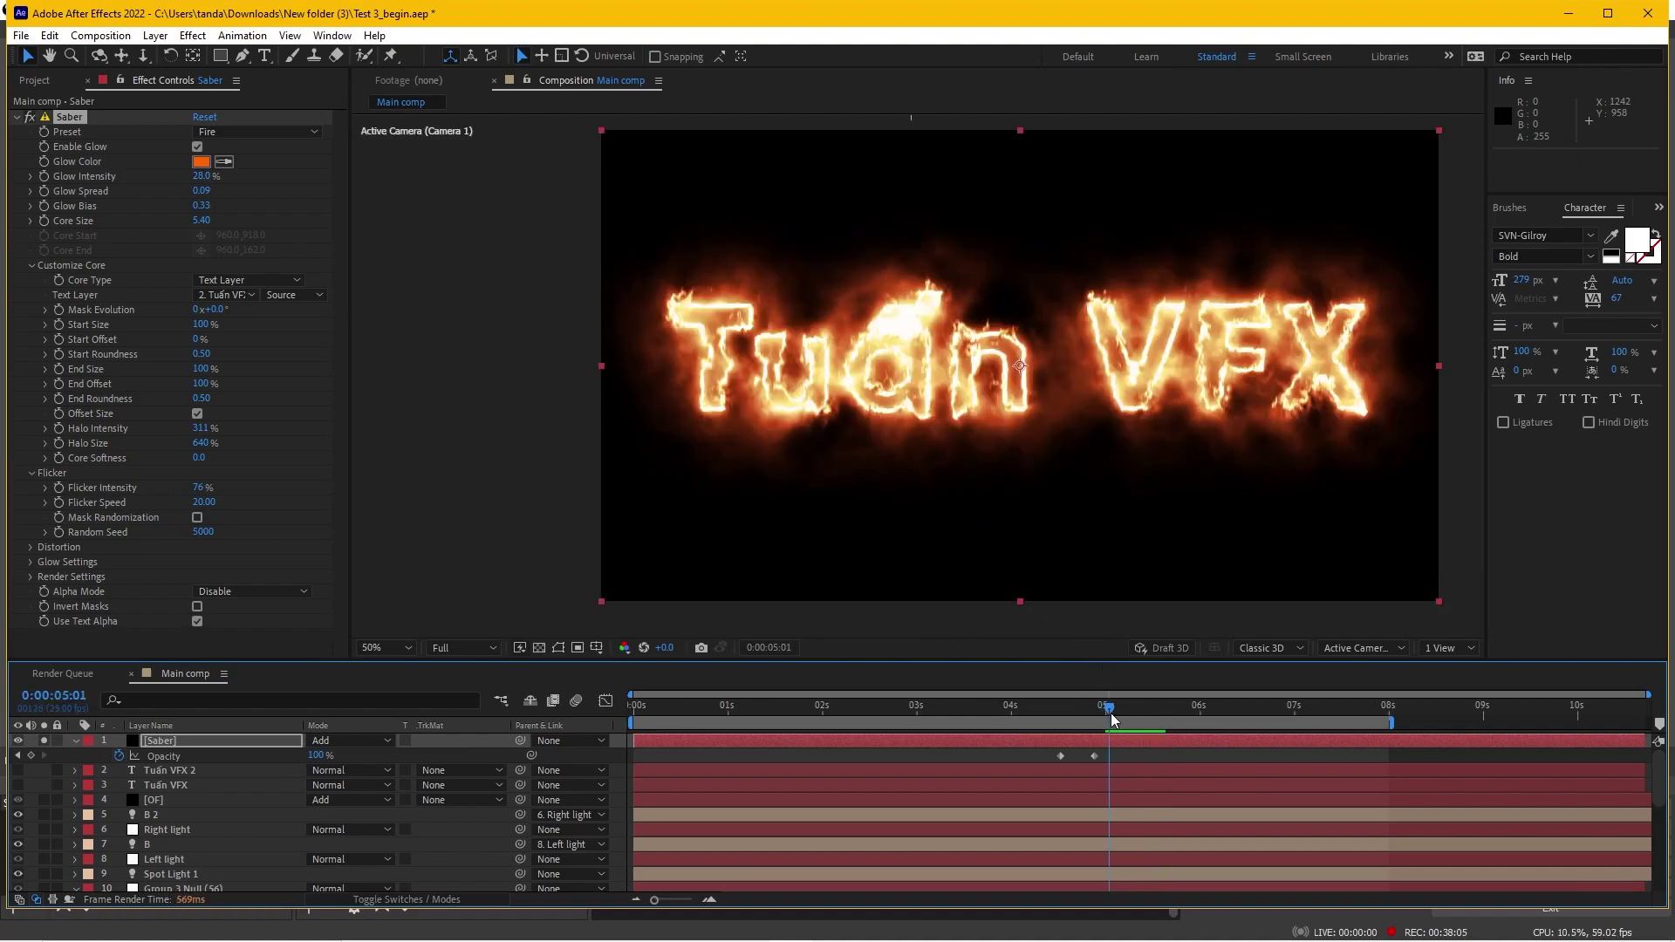
pyautogui.press('space')
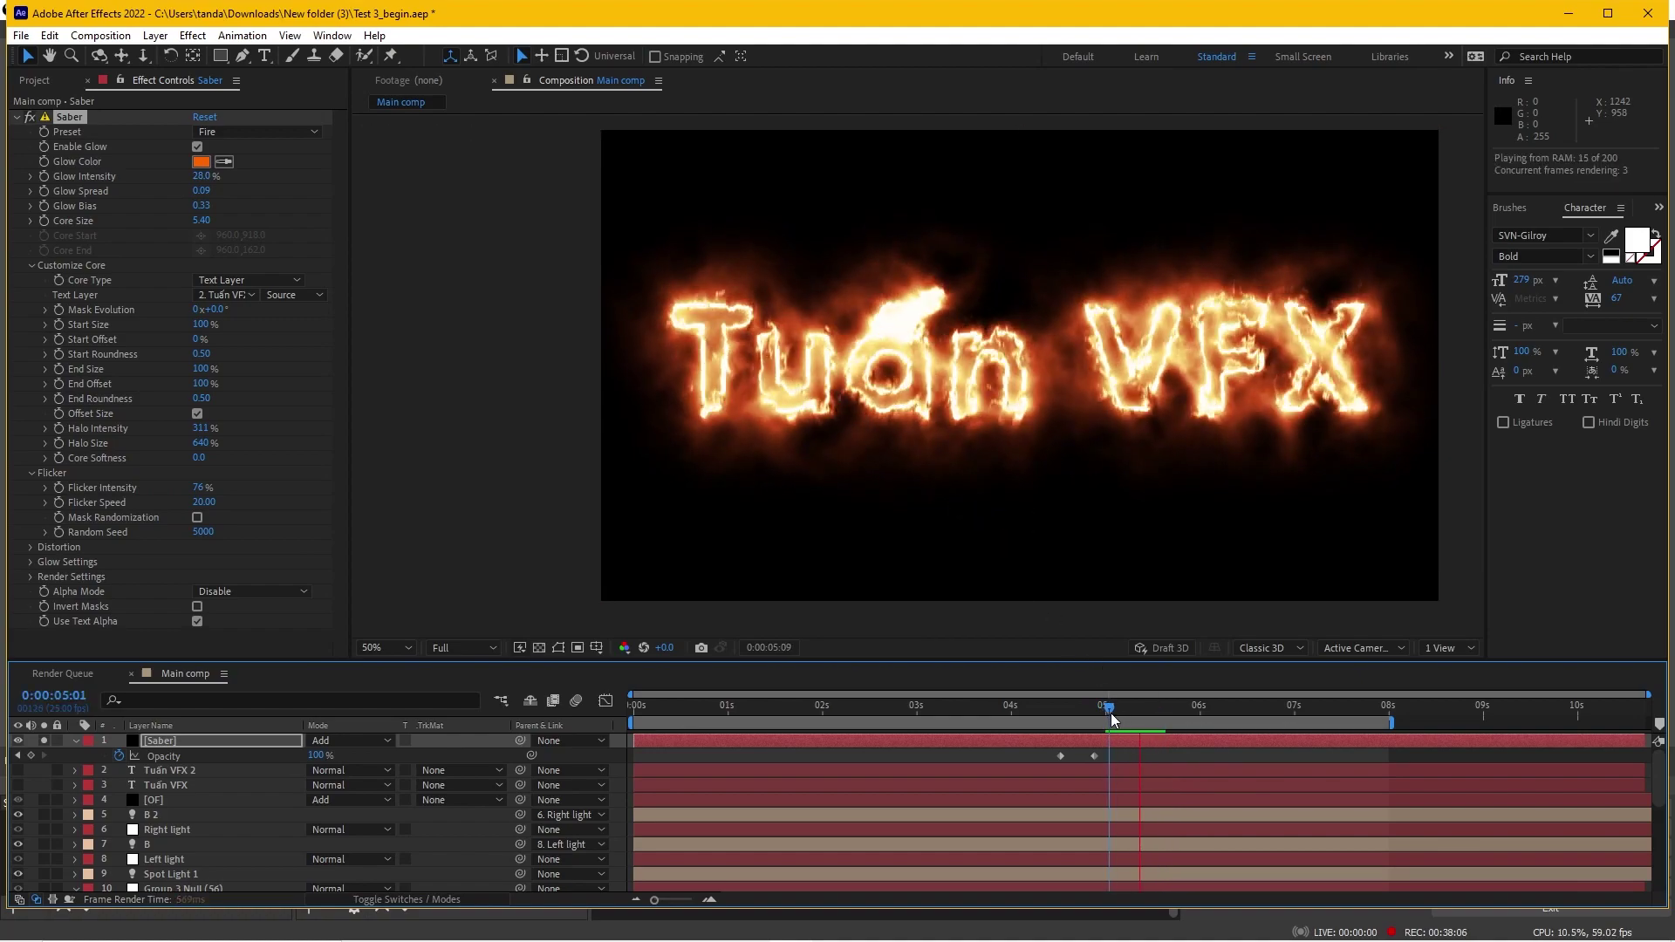
pyautogui.press('space')
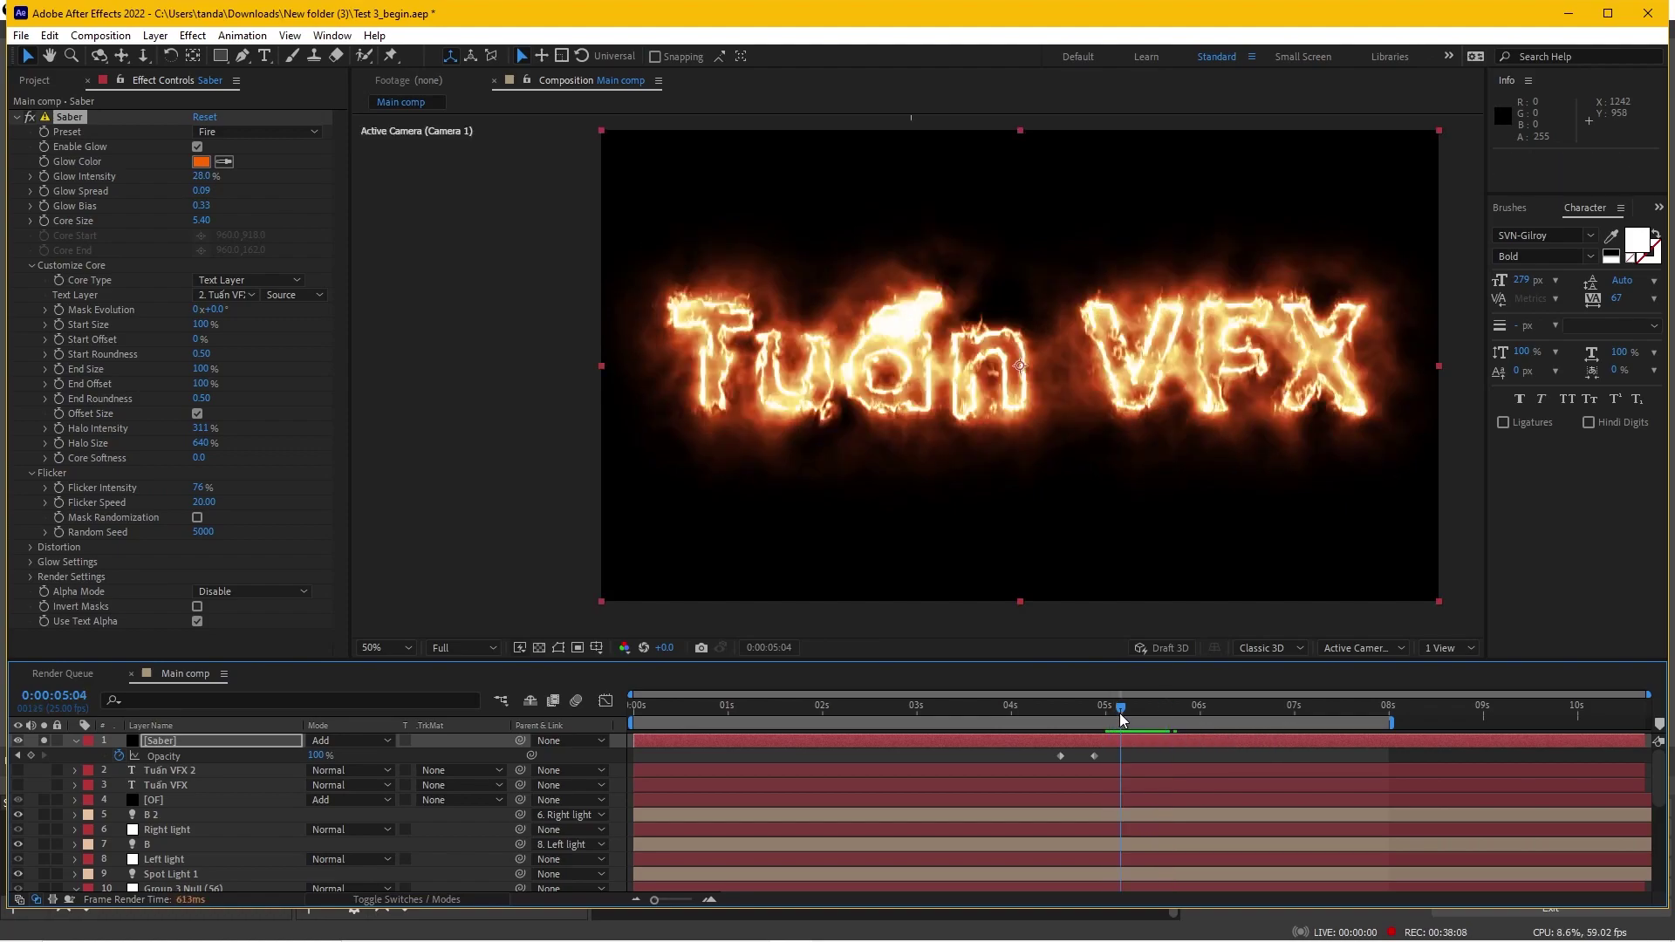
pyautogui.moveTo(1113, 719); pyautogui.dragTo(1097, 717)
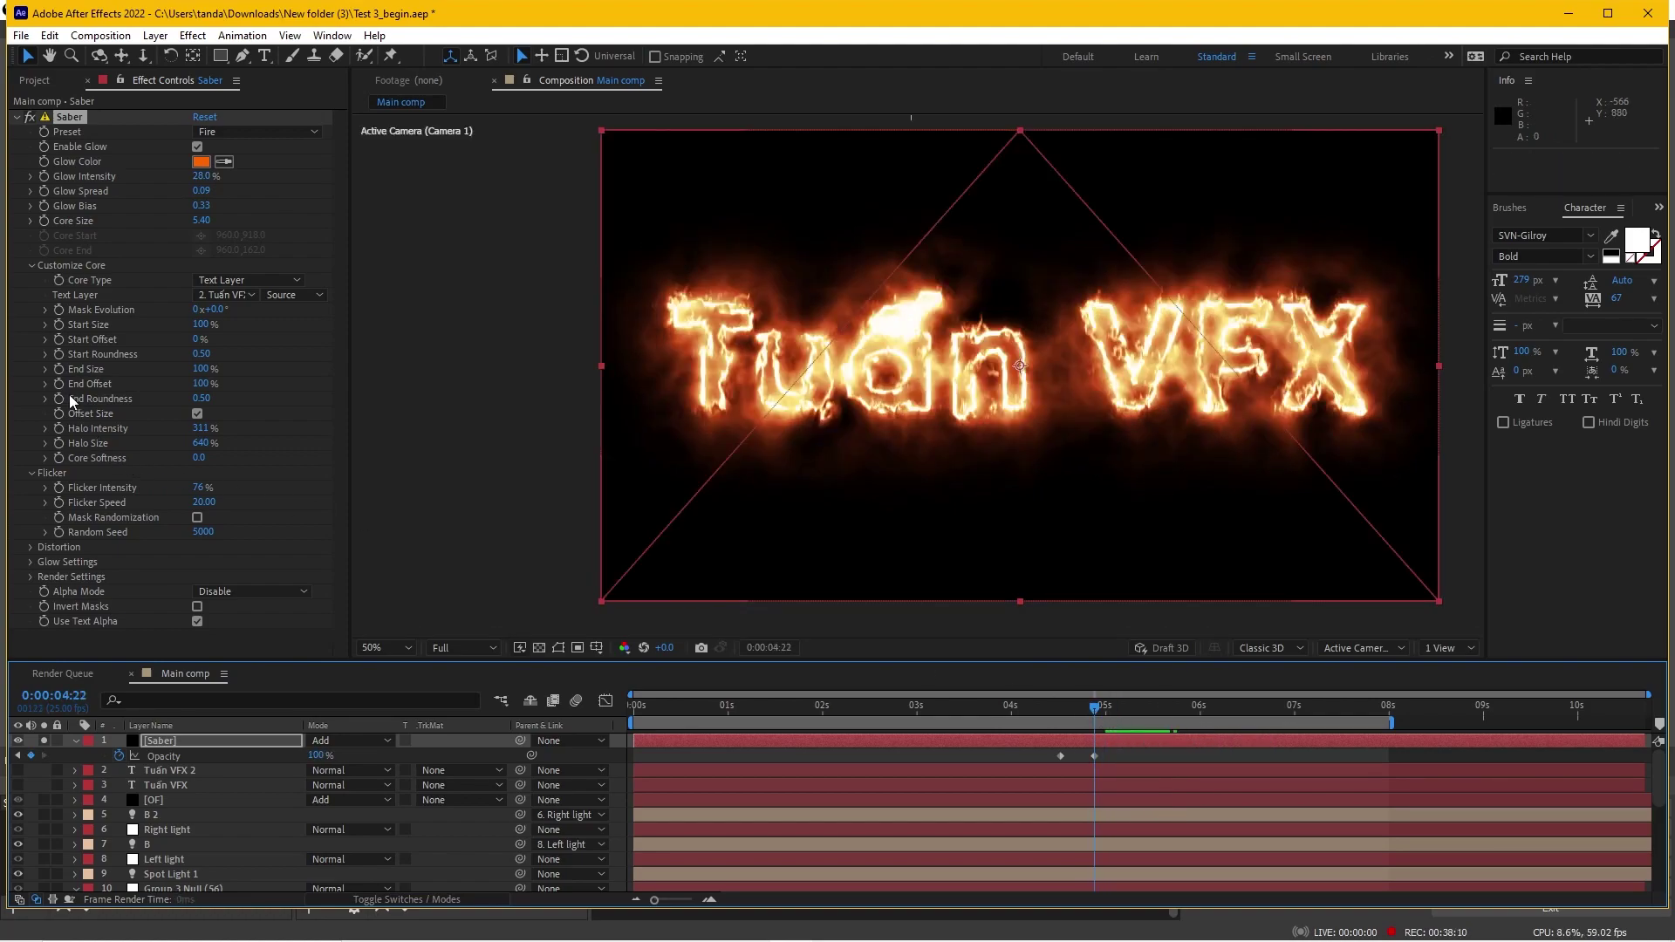
# Enable Start Offset keyframing on Saber and set it to 100% so the outline starts hidden
pyautogui.click(62, 329)
pyautogui.click(223, 742)
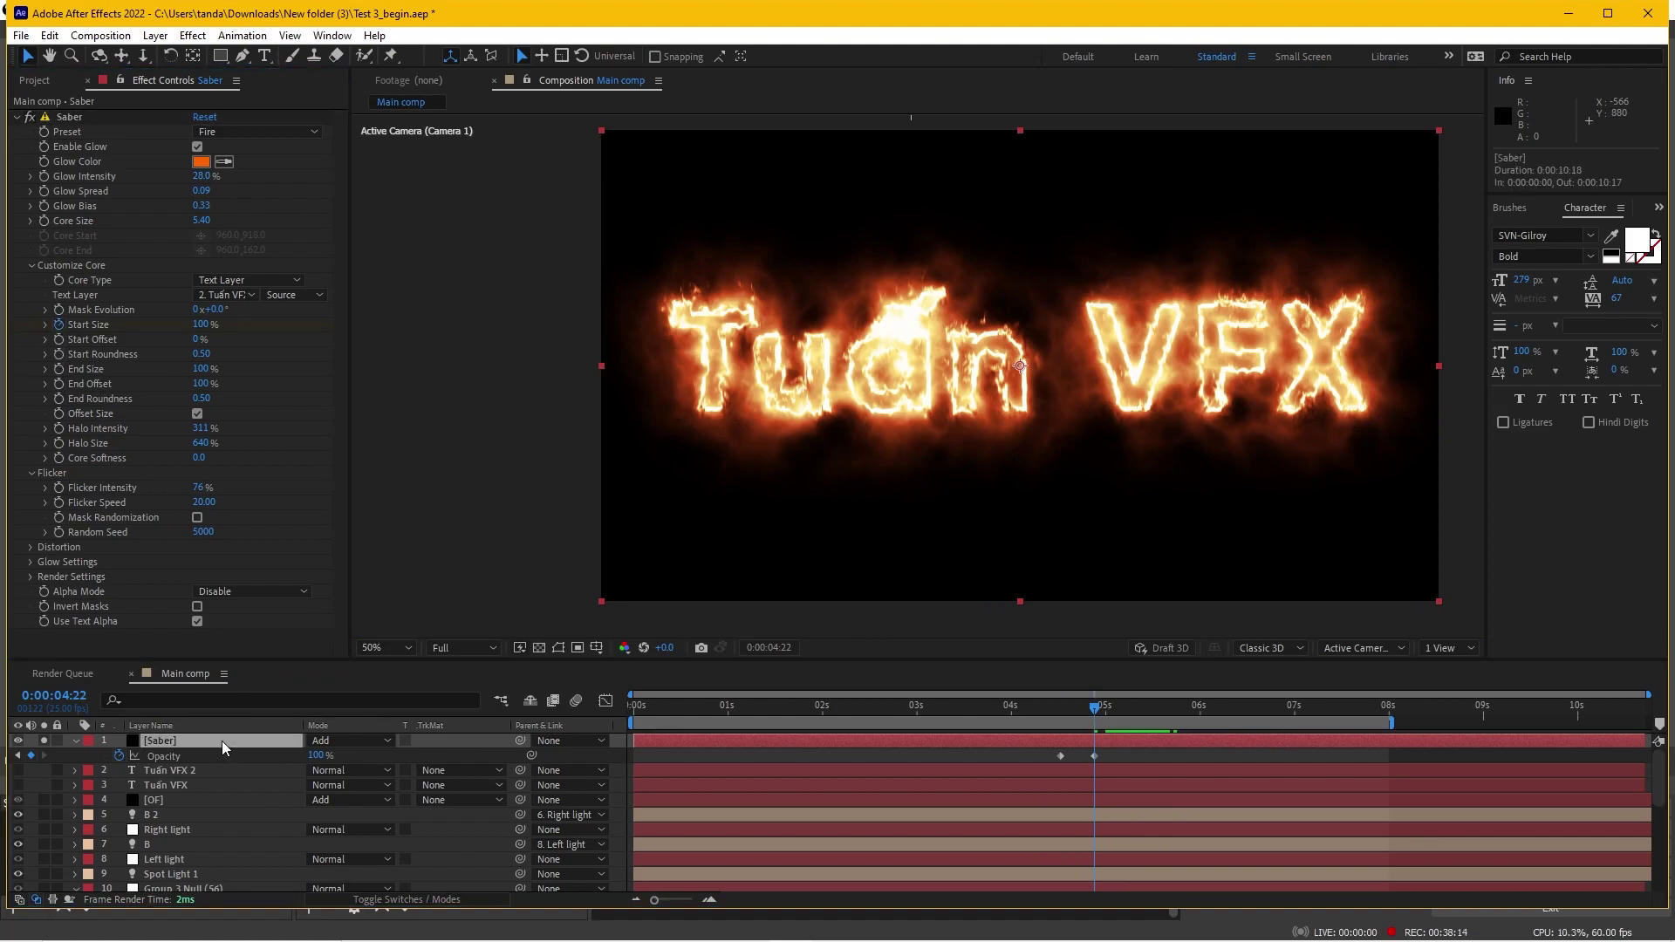
pyautogui.press('u')
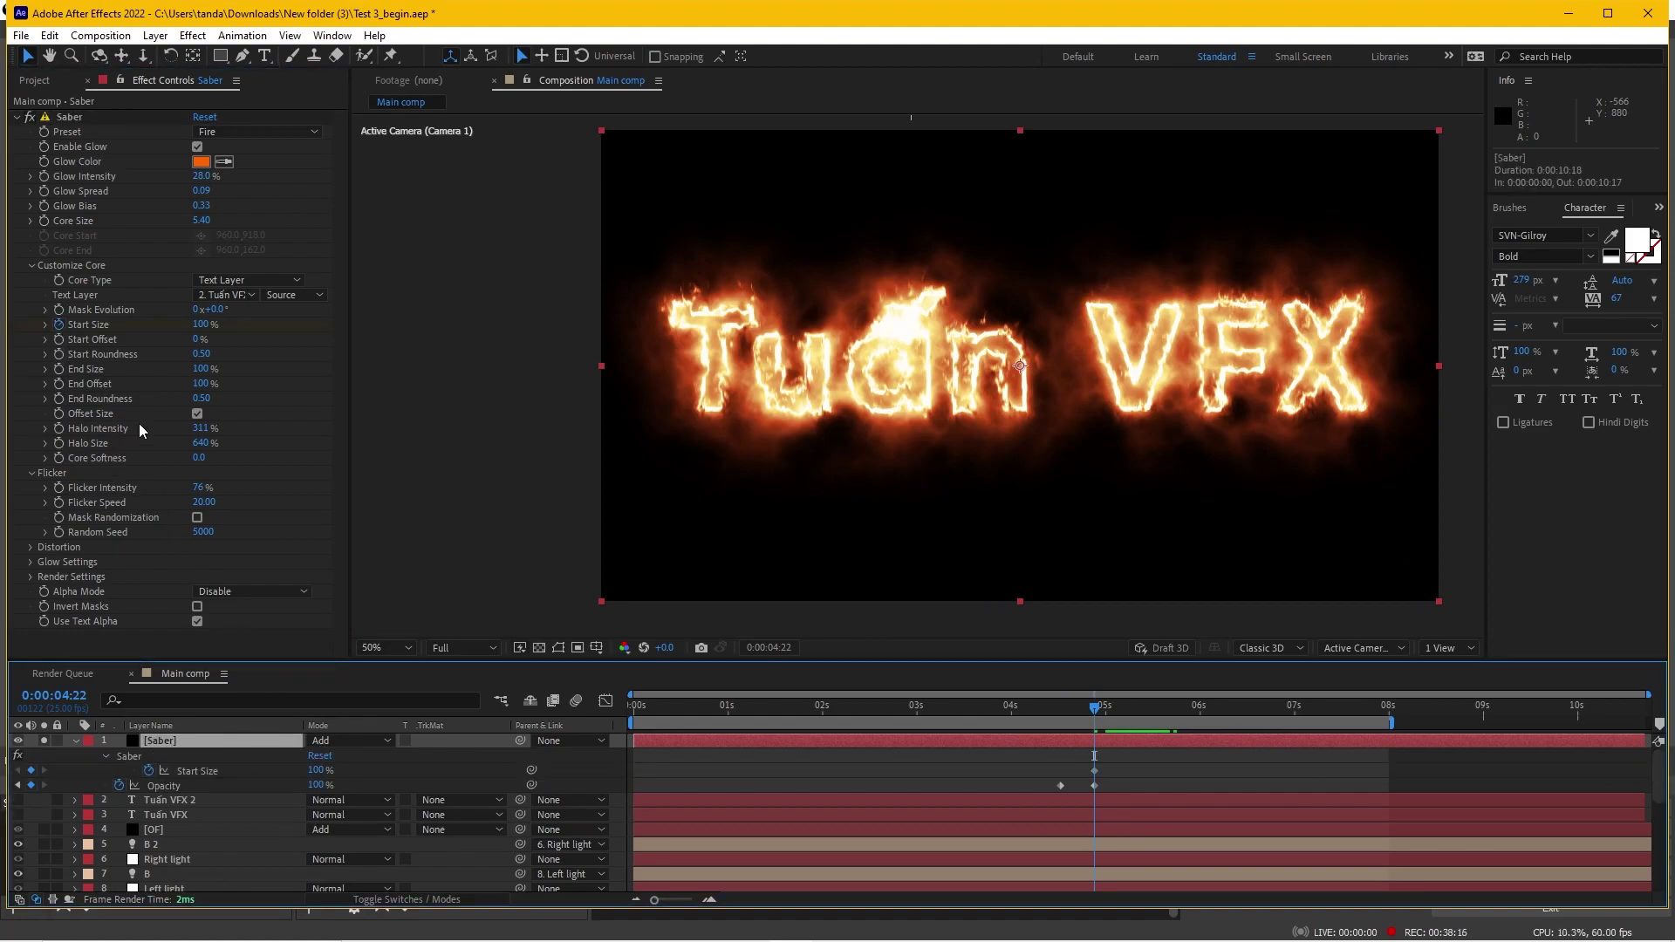
pyautogui.click(155, 396)
pyautogui.click(57, 340)
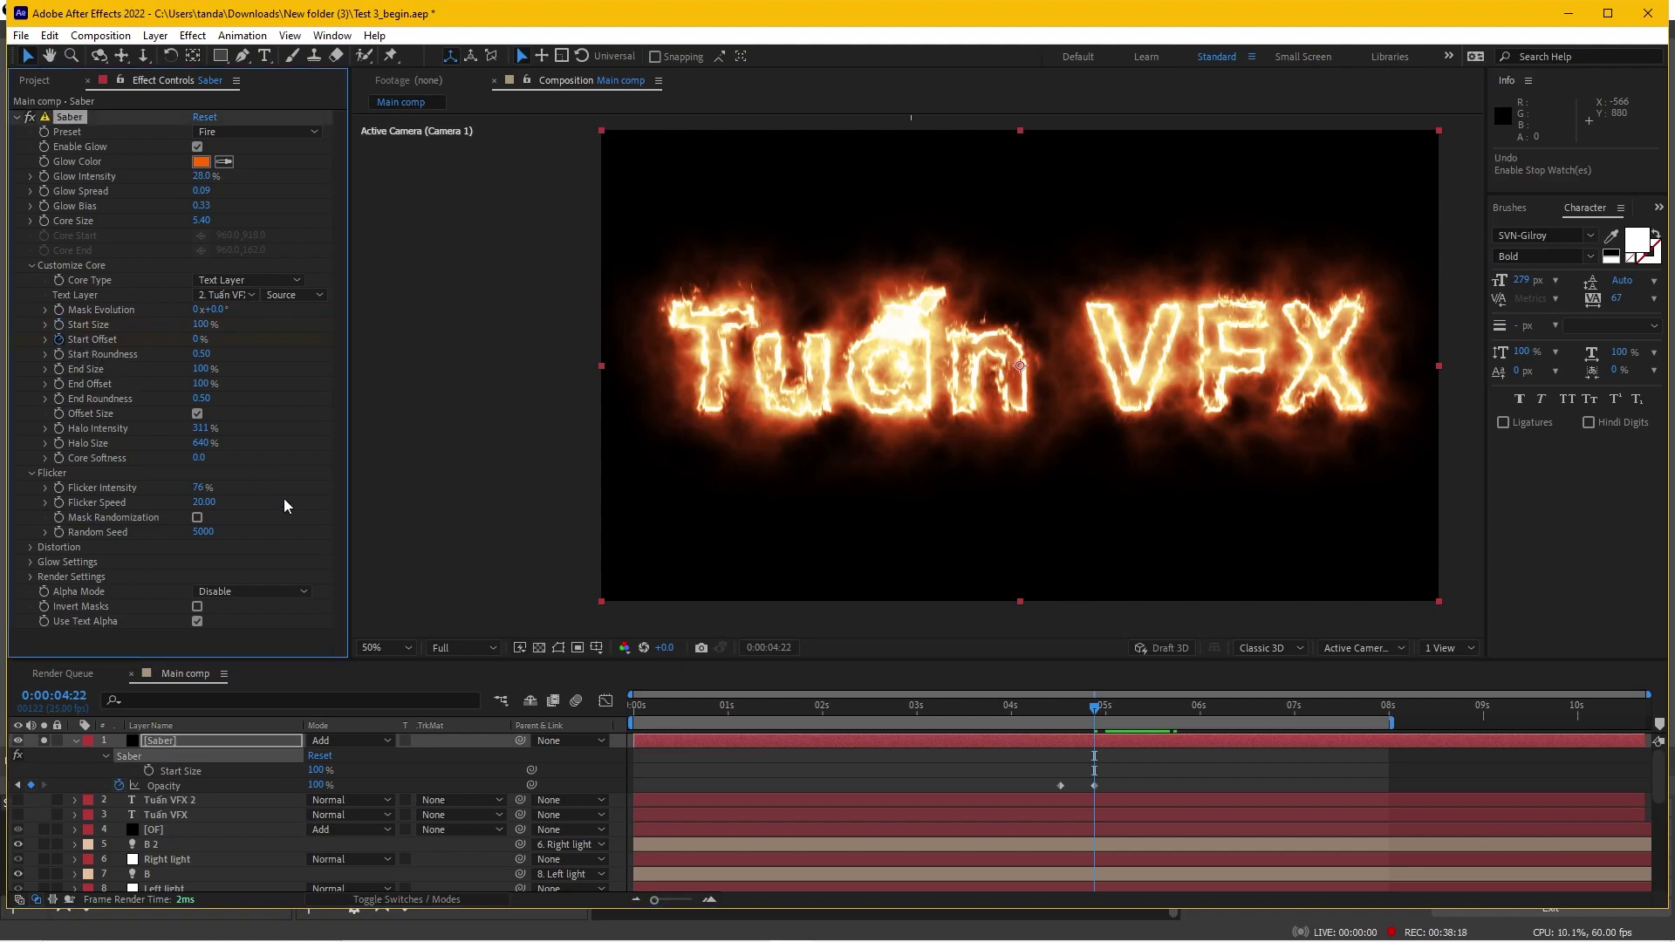
pyautogui.click(239, 738)
pyautogui.press('u')
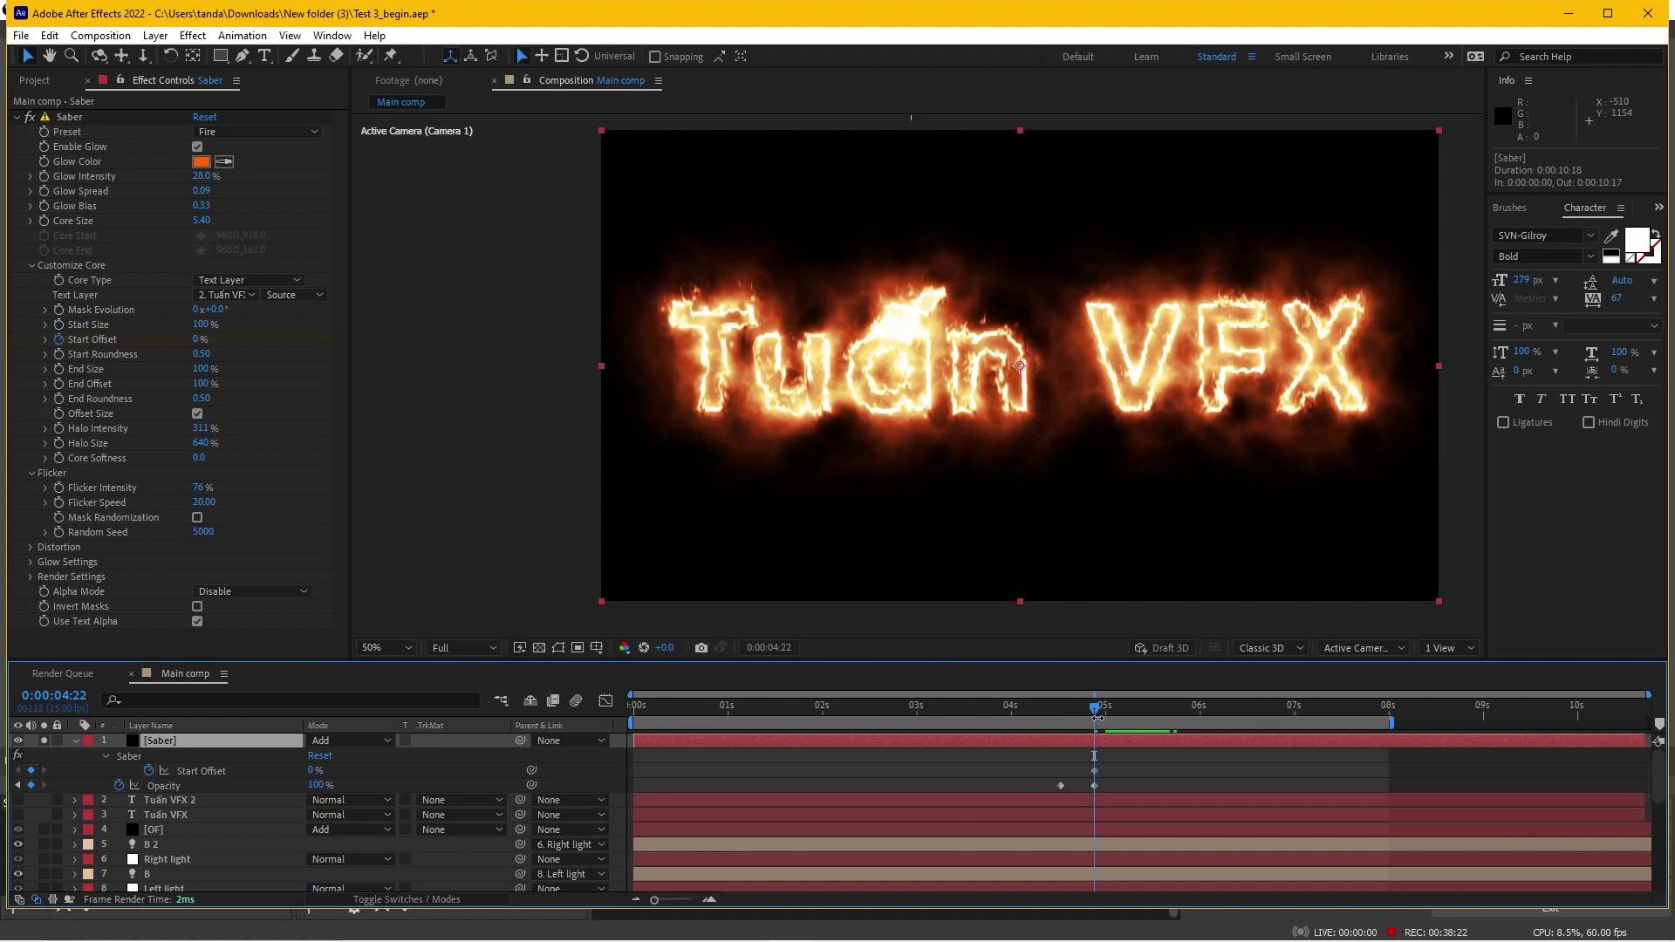
pyautogui.moveTo(313, 771); pyautogui.dragTo(375, 770)
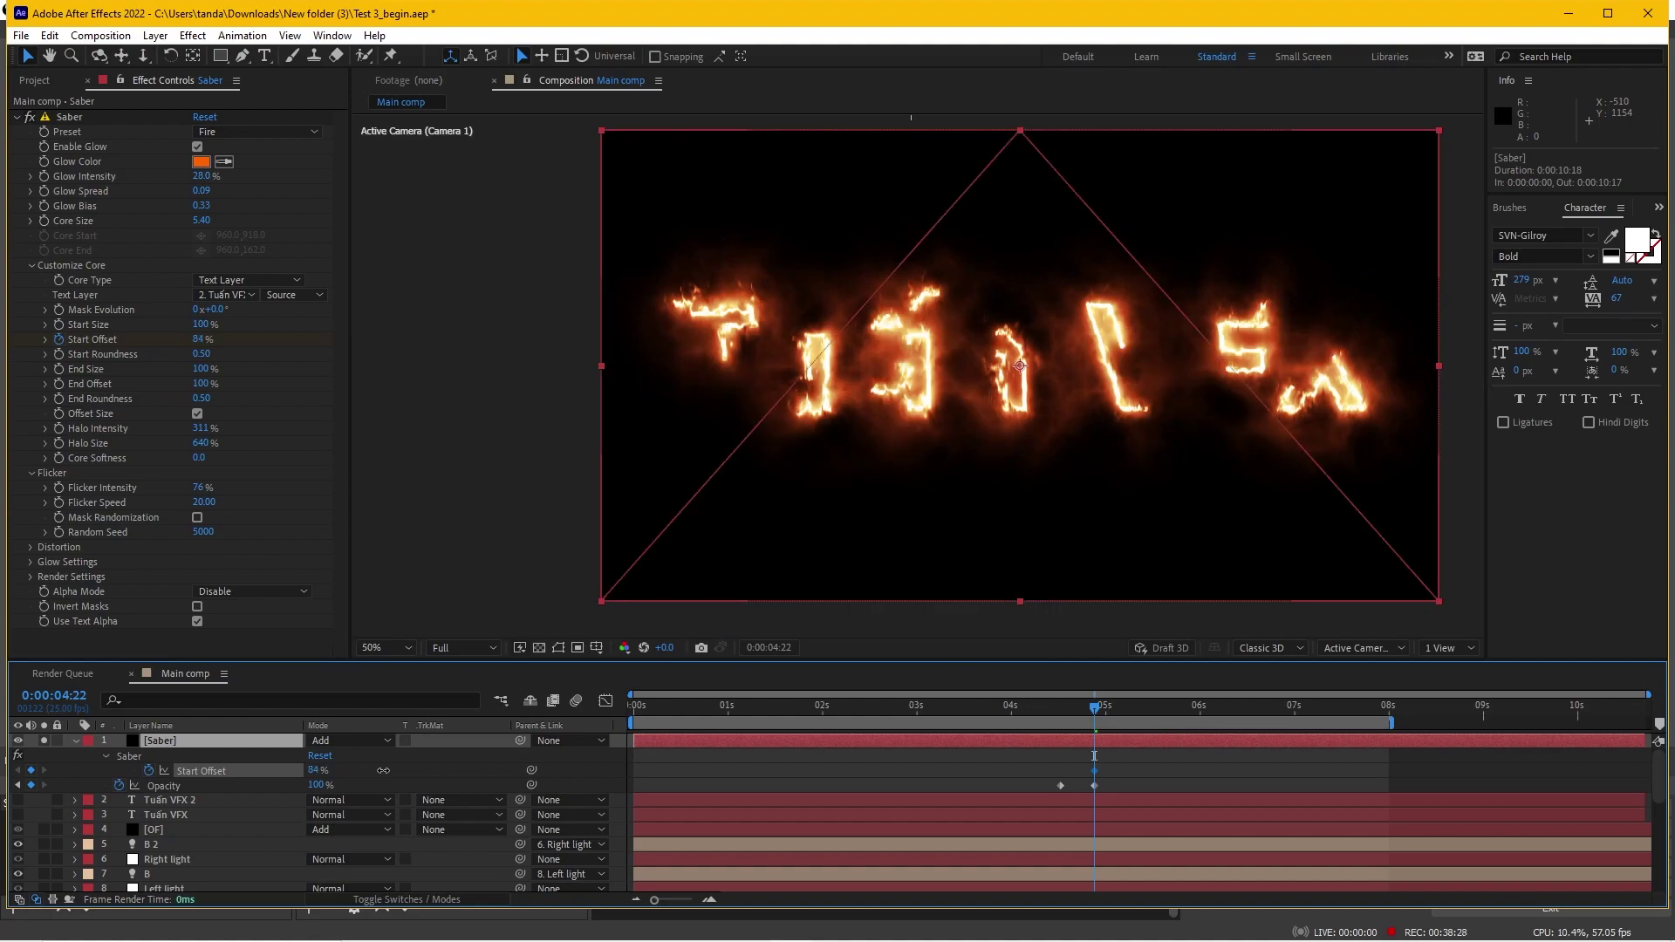
pyautogui.moveTo(383, 770); pyautogui.dragTo(391, 771)
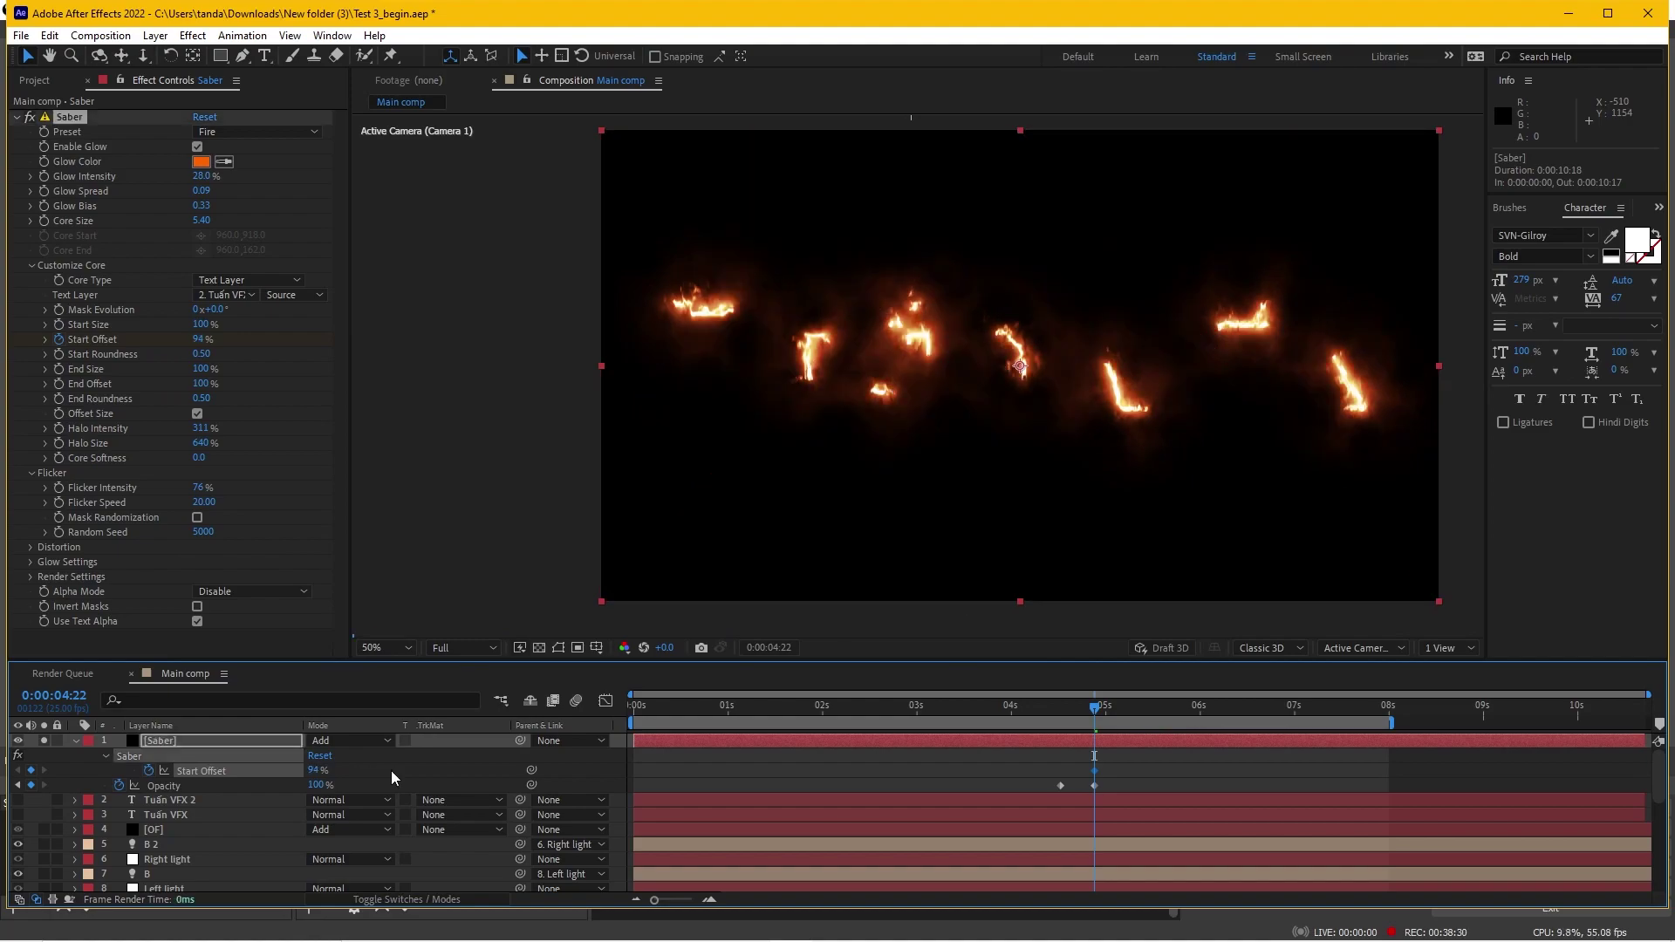
pyautogui.hotkey('ctrl', 'z')
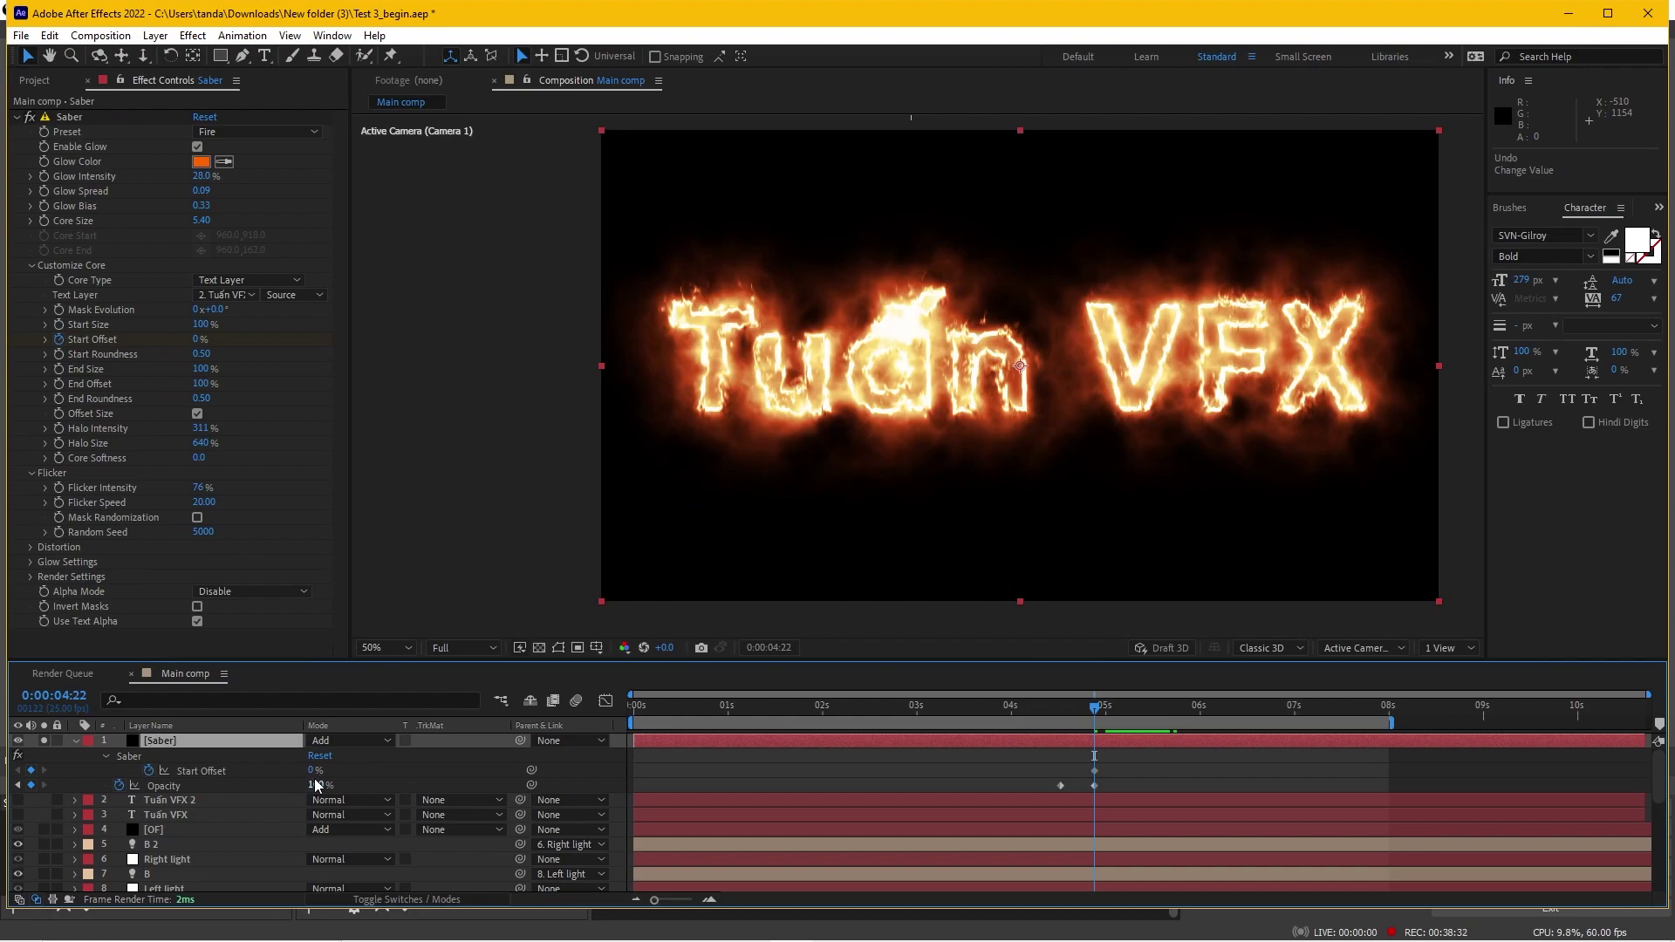
pyautogui.moveTo(313, 771); pyautogui.dragTo(460, 782)
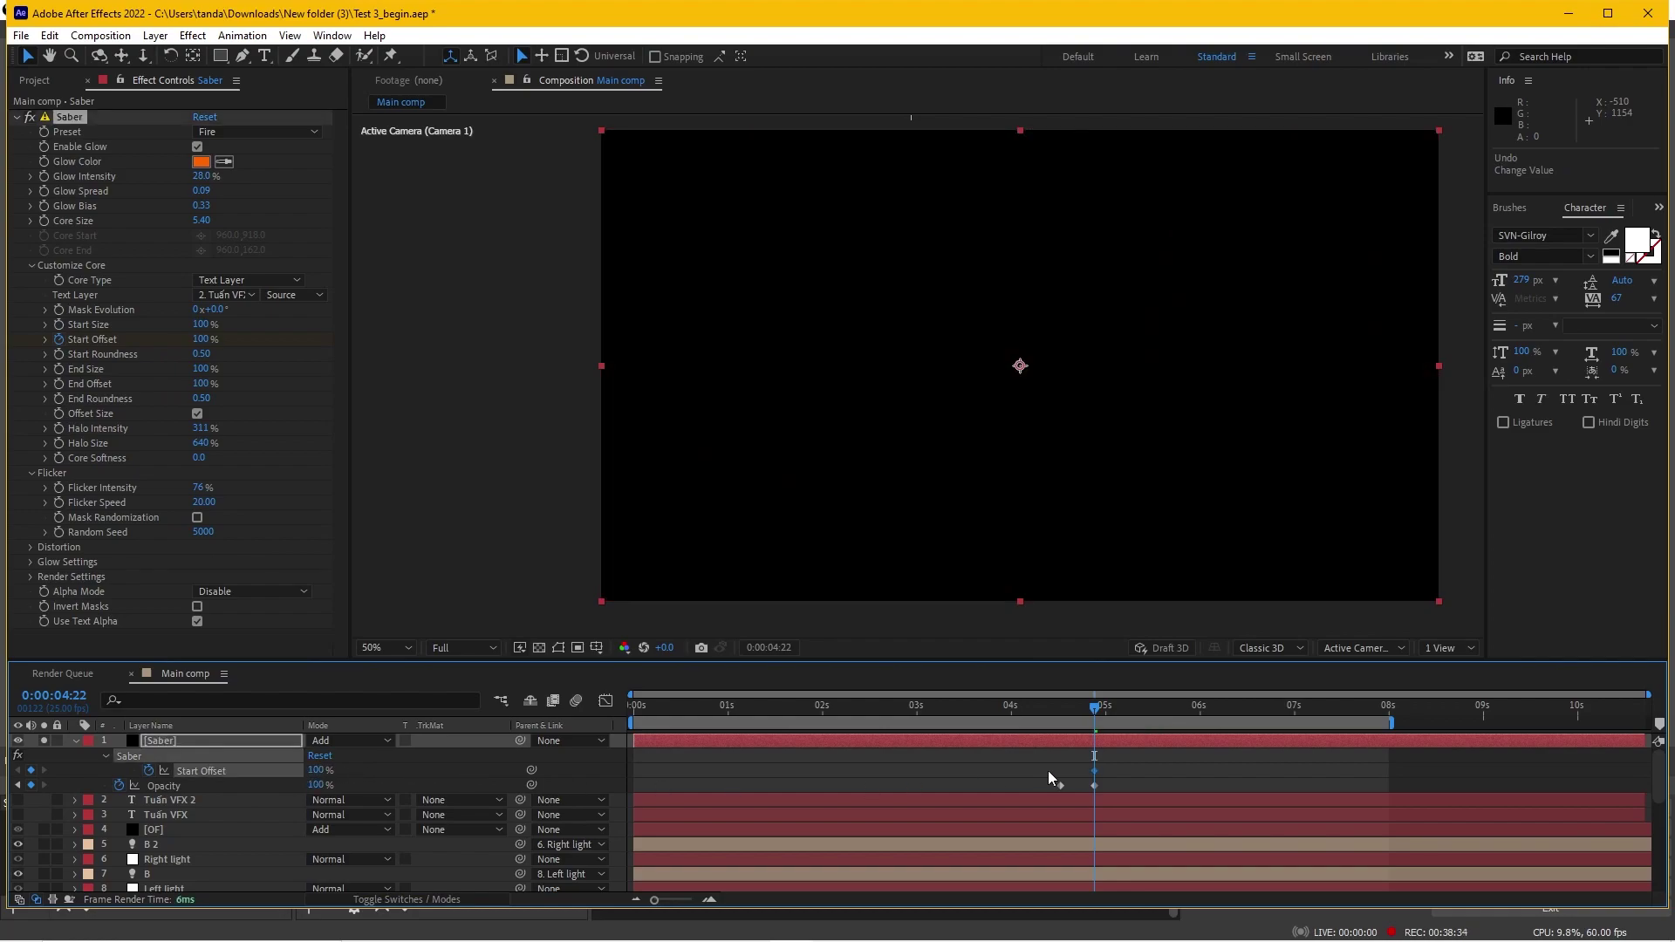
# Set Start Offset to 0% at 6:16 and move the starting keyframe earlier to 4:13
pyautogui.moveTo(1235, 711); pyautogui.dragTo(1263, 705)
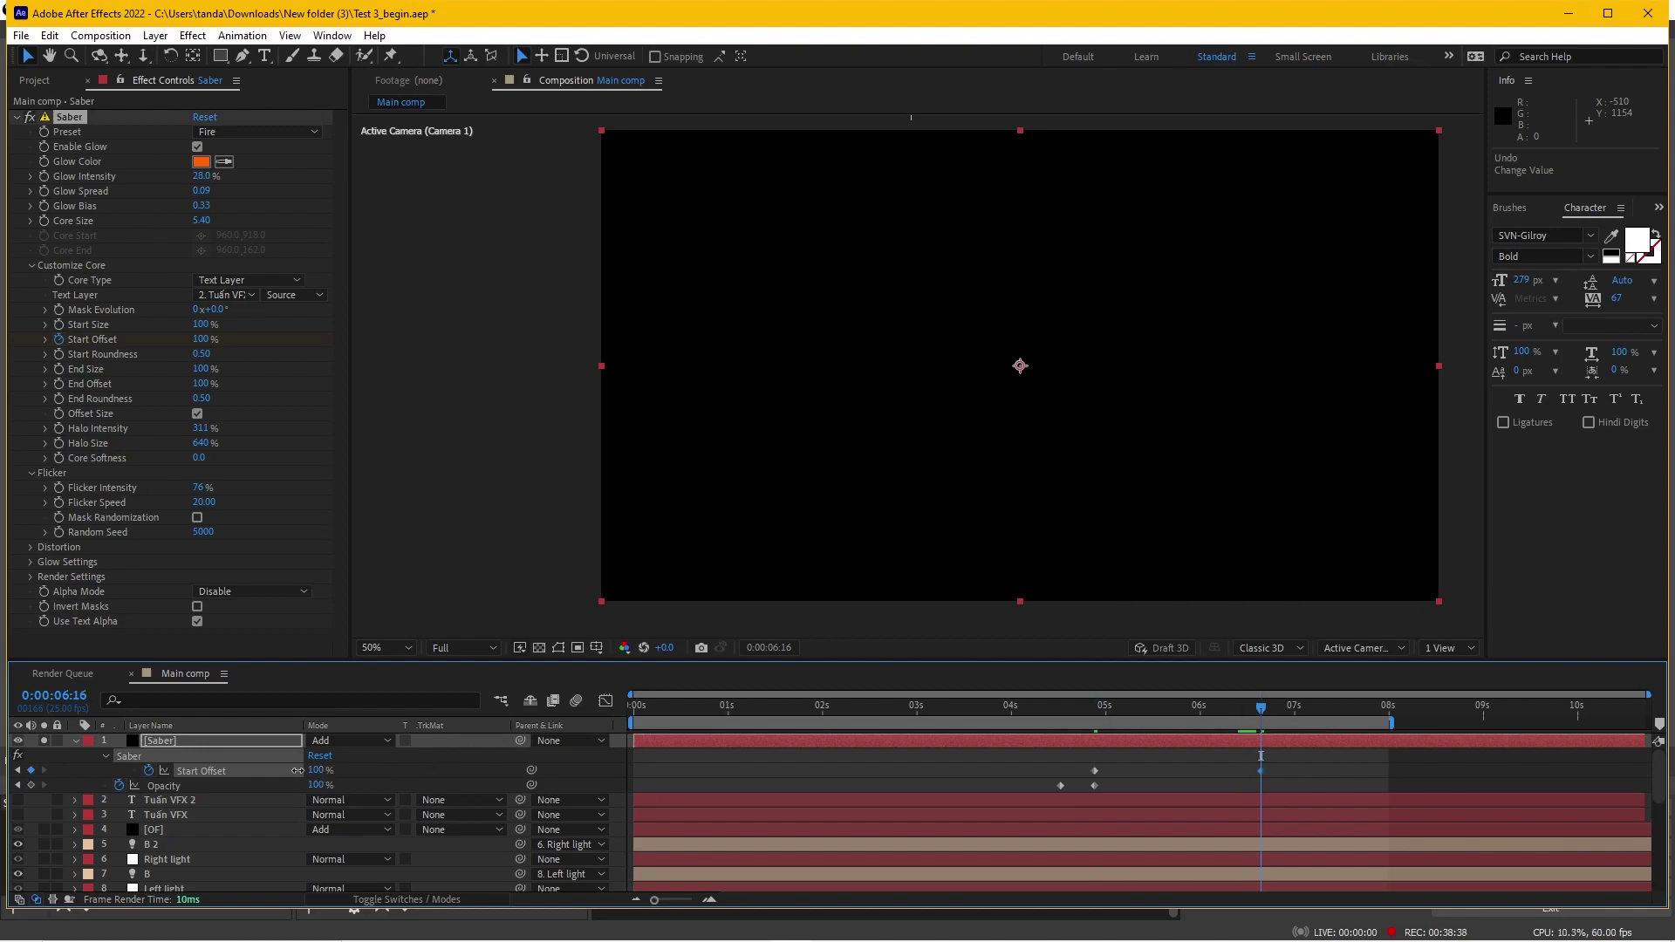
pyautogui.hotkey('ctrl', 'z')
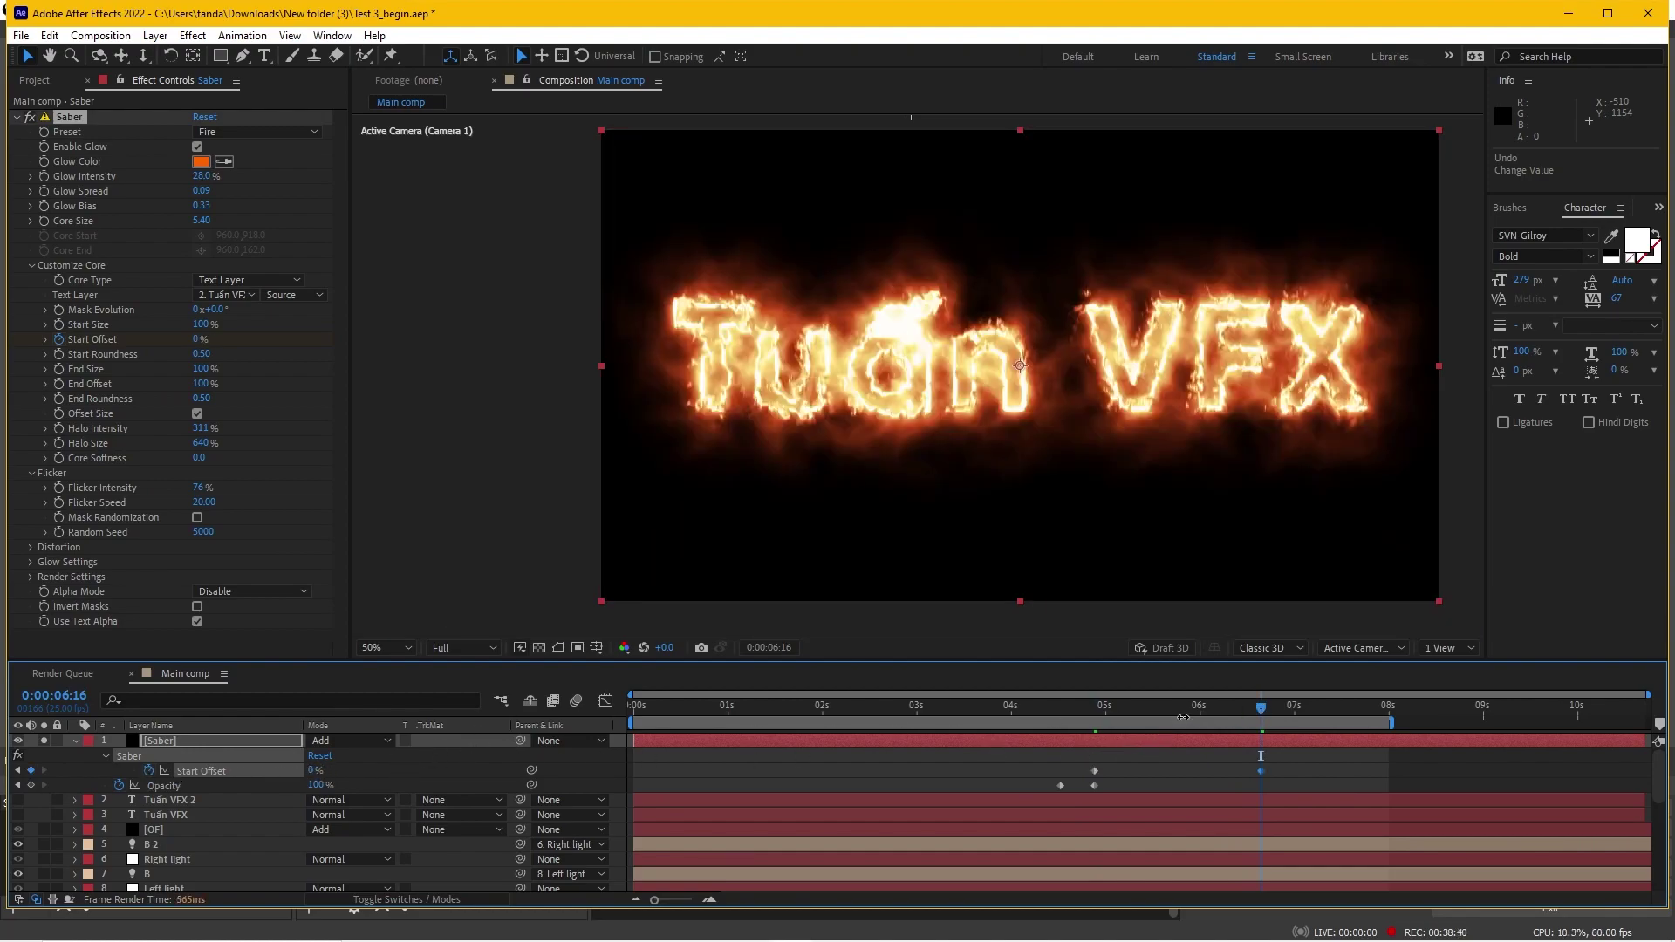
pyautogui.click(1140, 708)
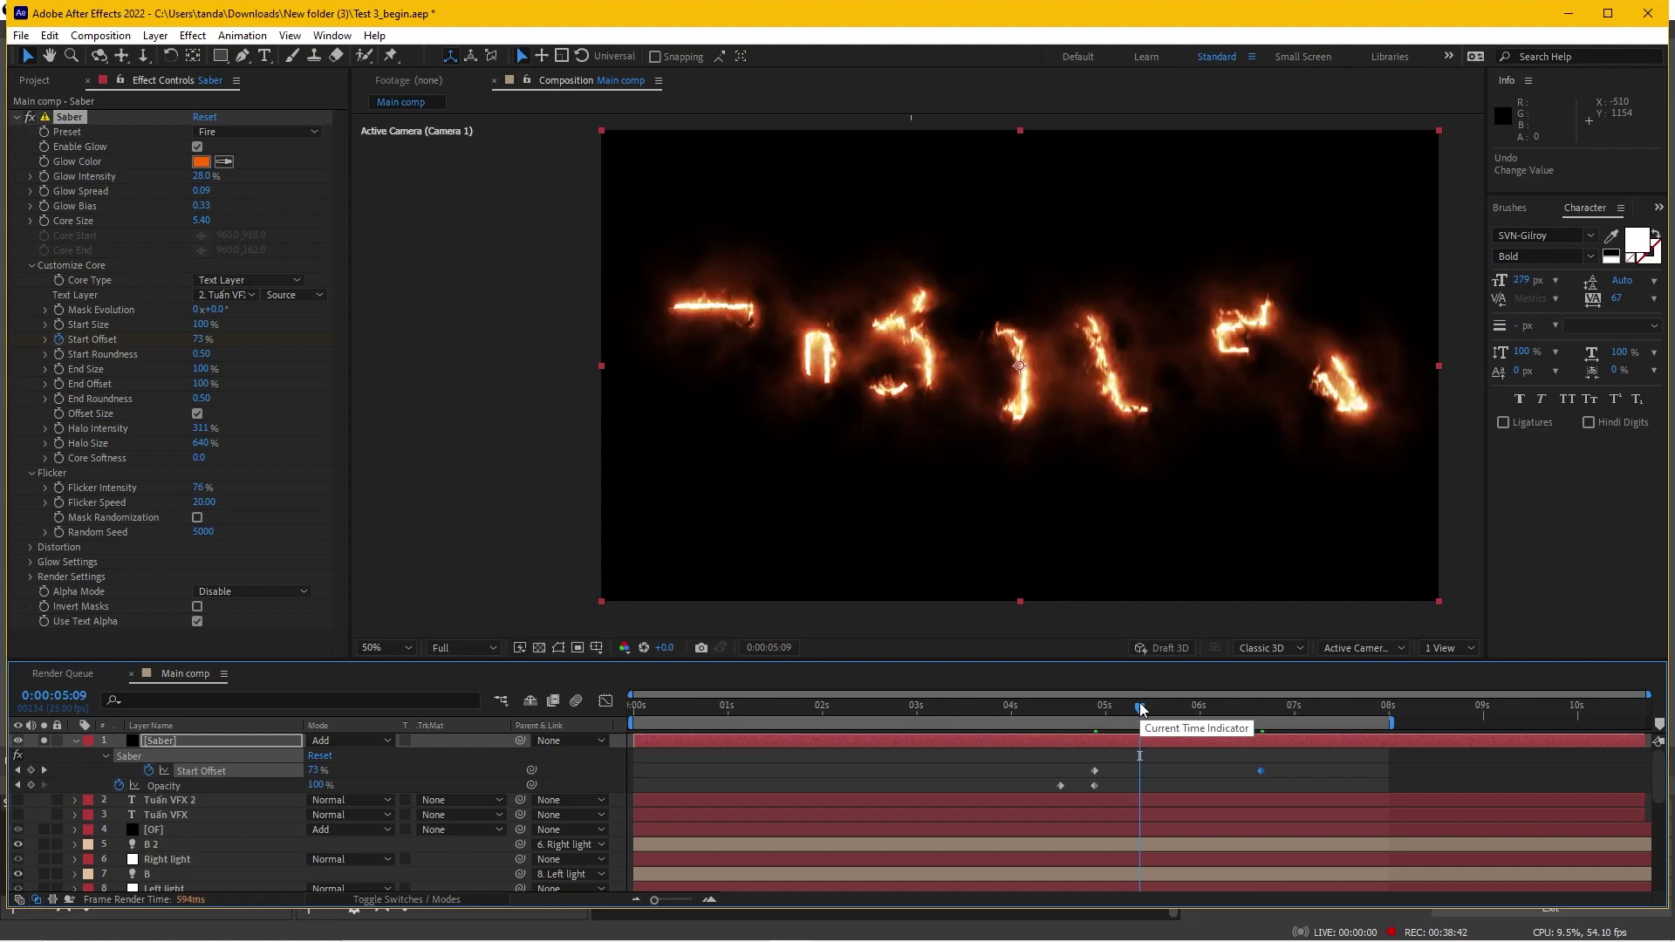
pyautogui.moveTo(1140, 708); pyautogui.dragTo(1103, 708)
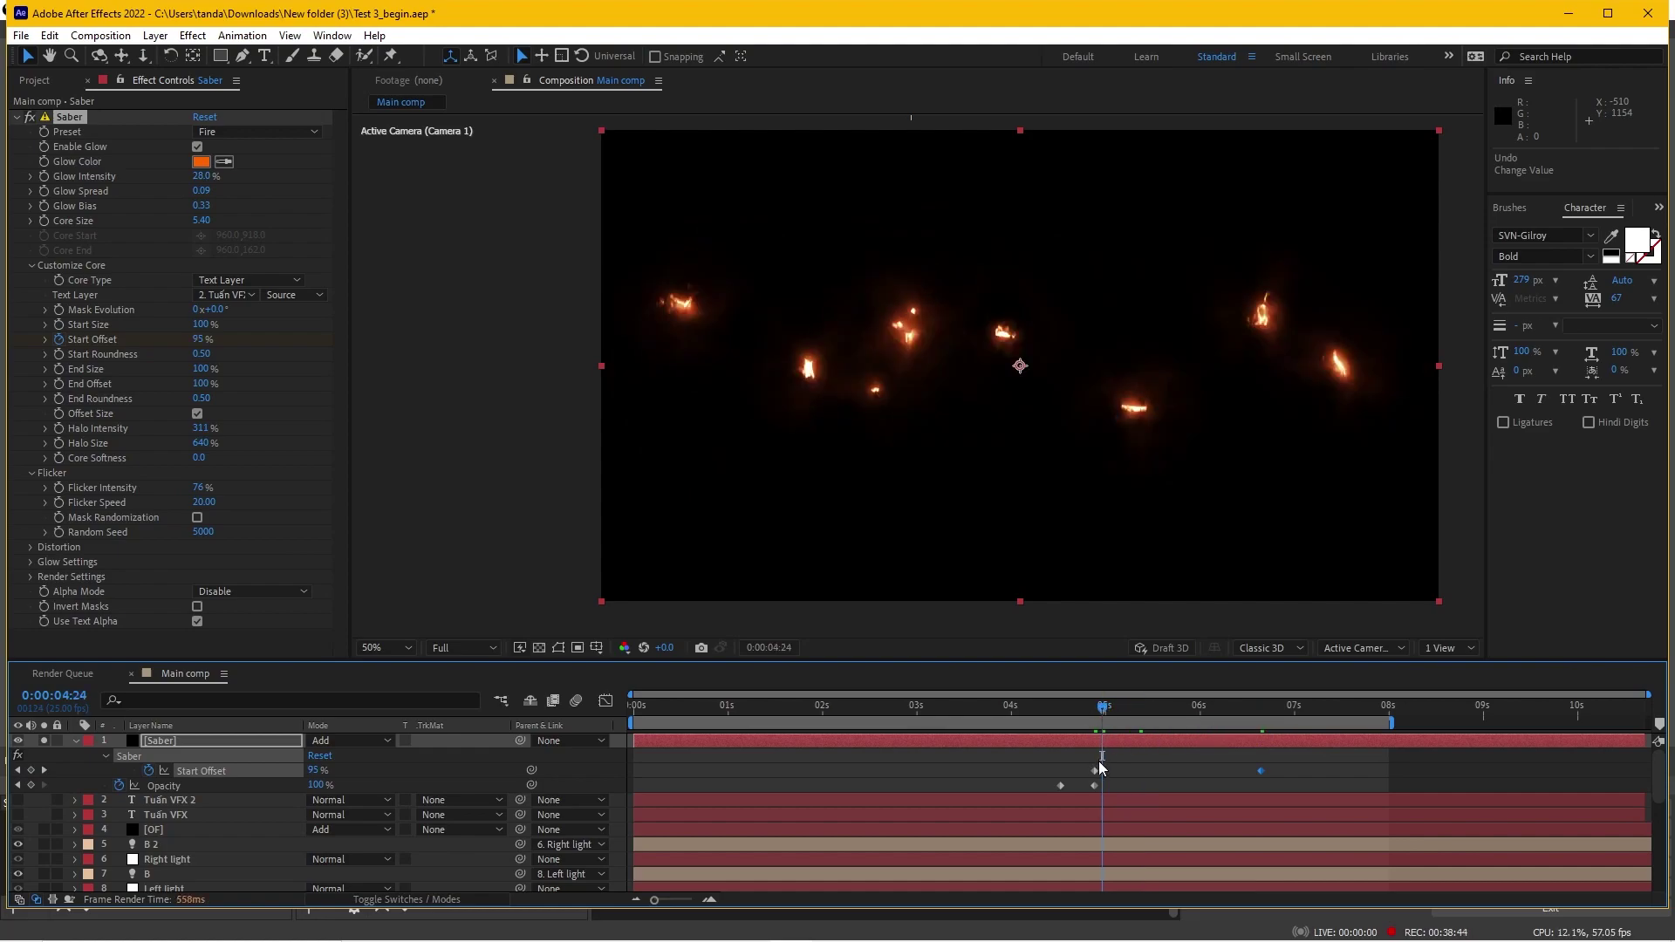
pyautogui.moveTo(1096, 772); pyautogui.dragTo(1065, 773)
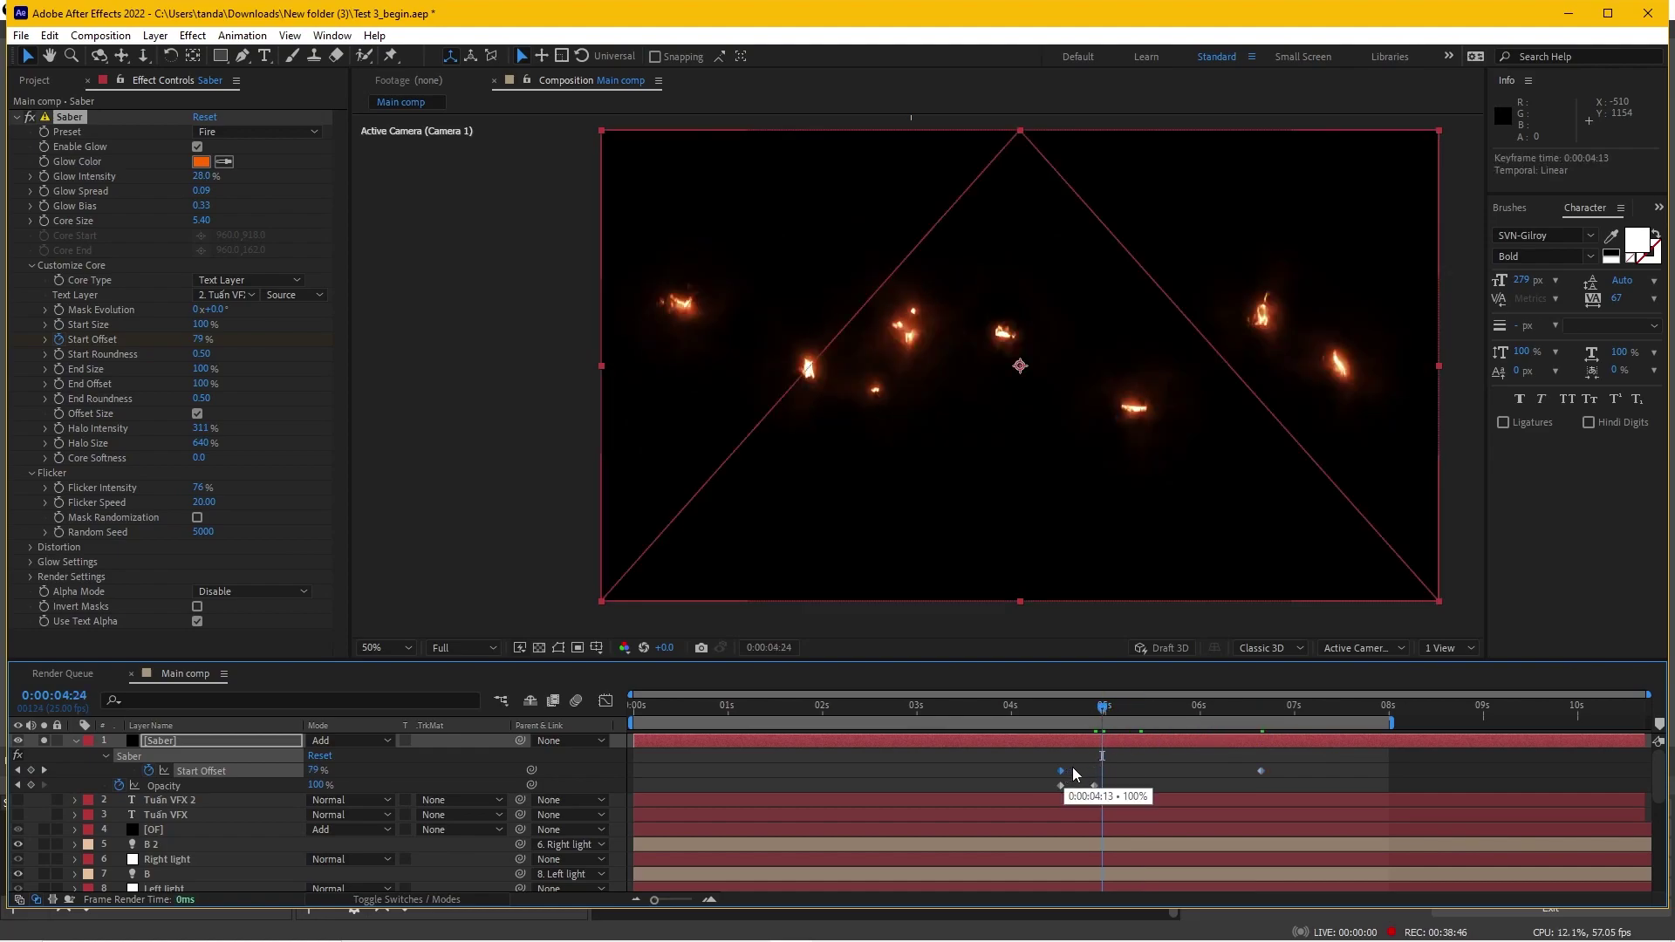
# Fade the fire out with Opacity keyframes 100% at 6:16 and 0% at 6:24, then preview
pyautogui.click(1258, 711)
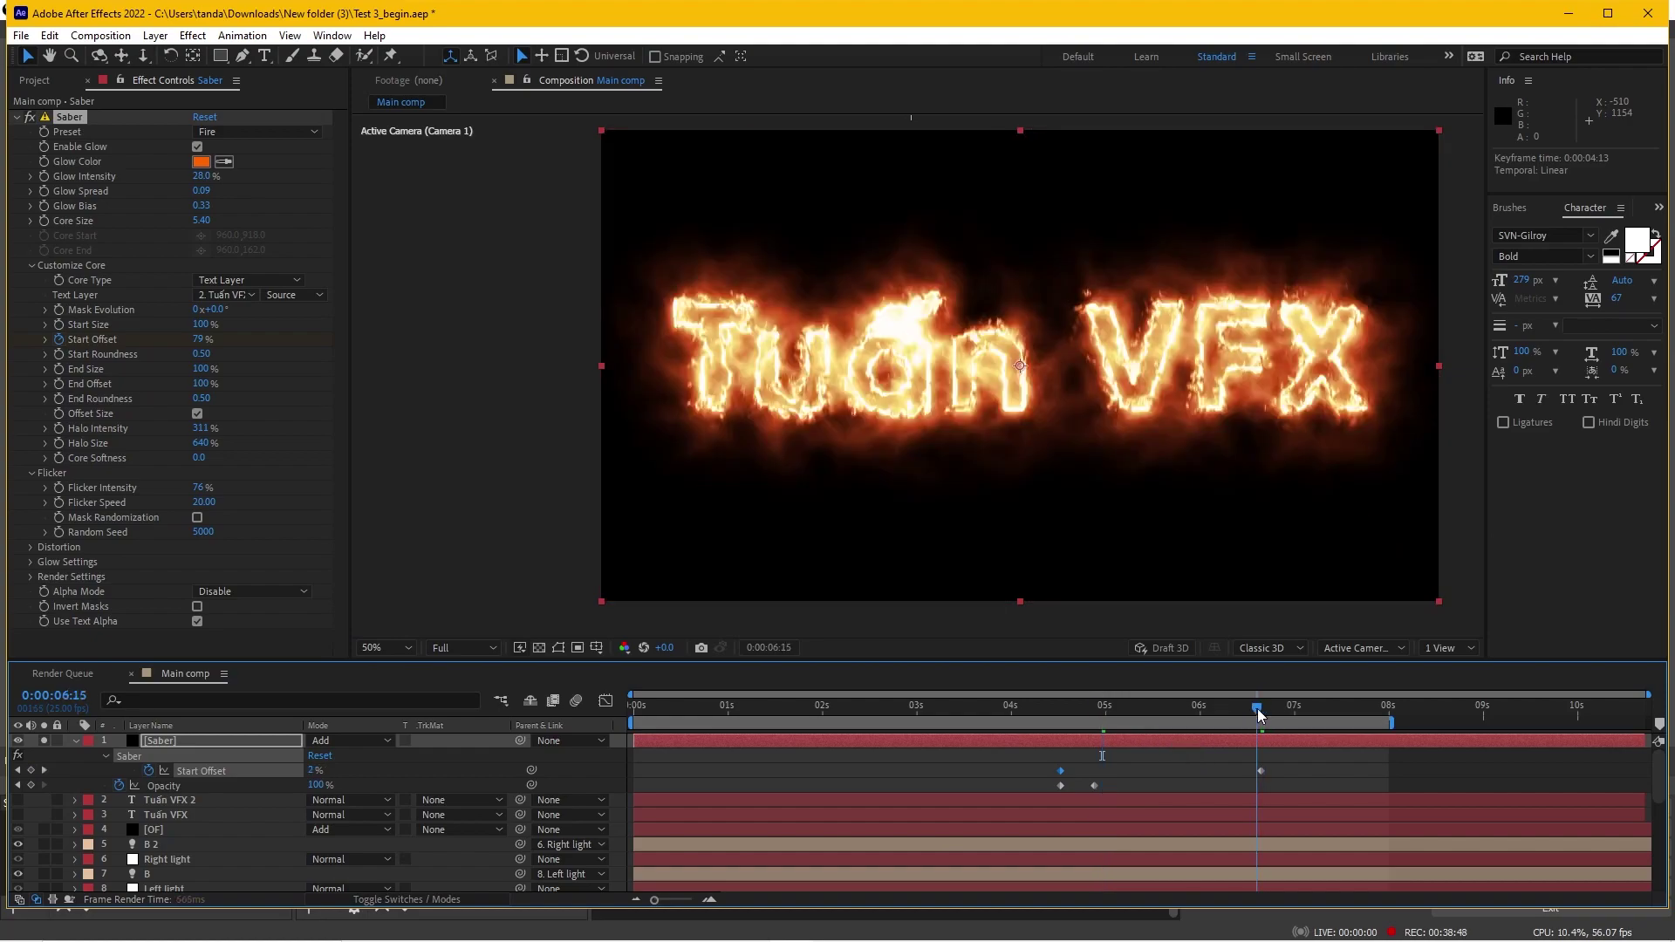
pyautogui.moveTo(1257, 713); pyautogui.dragTo(1260, 714)
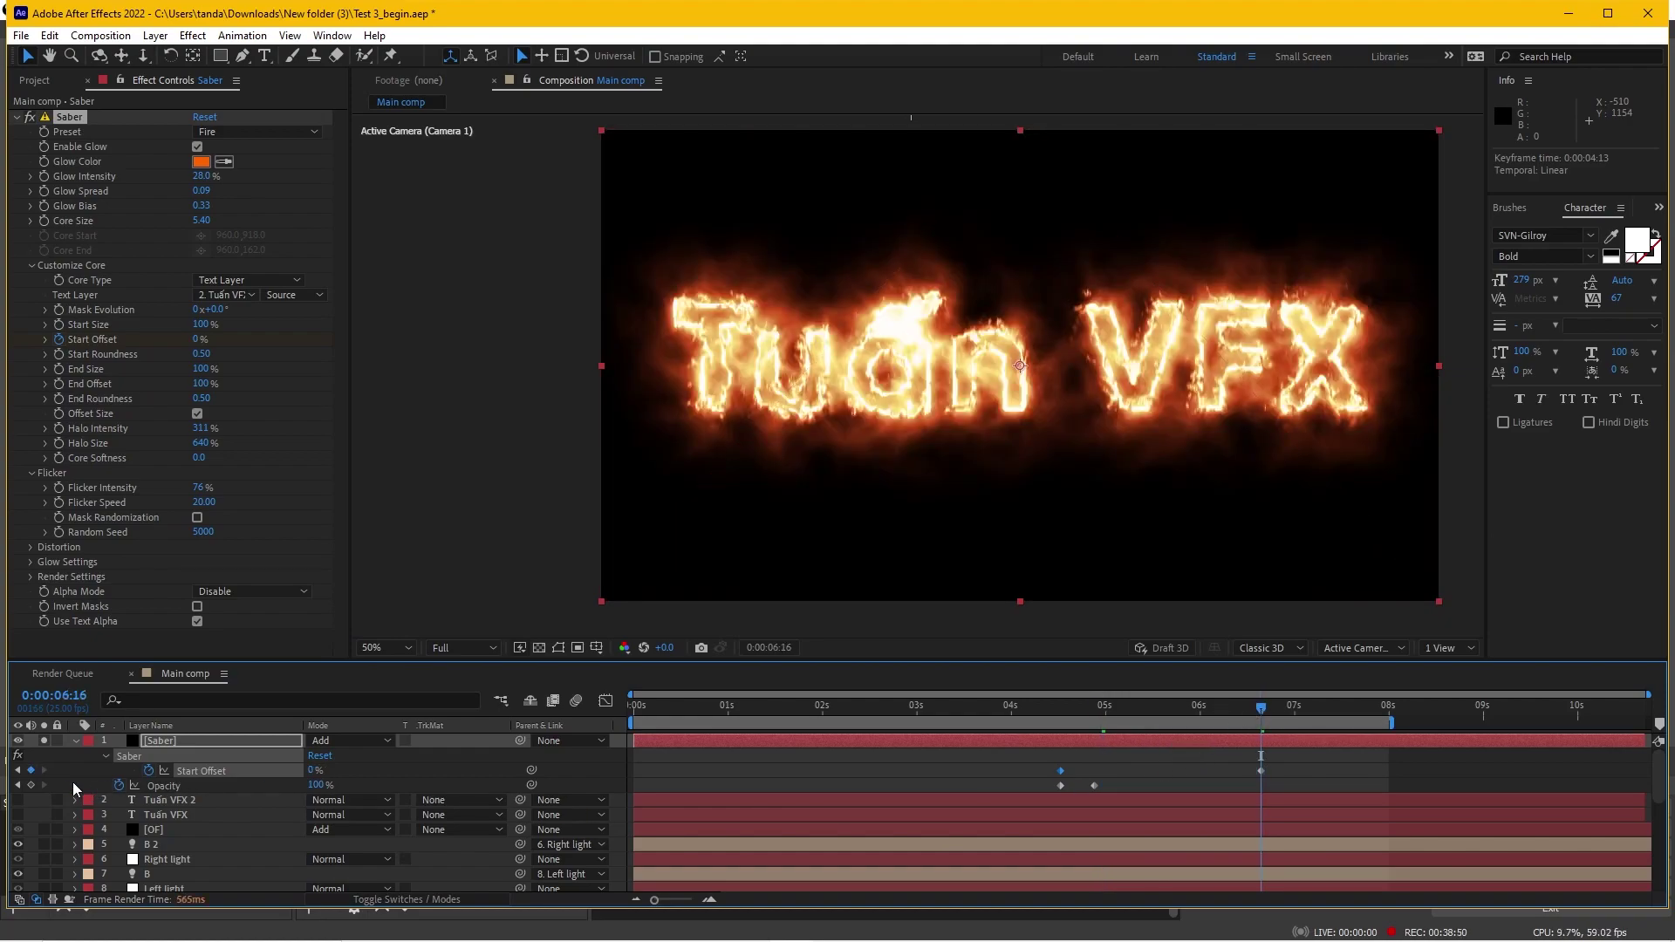
pyautogui.click(32, 787)
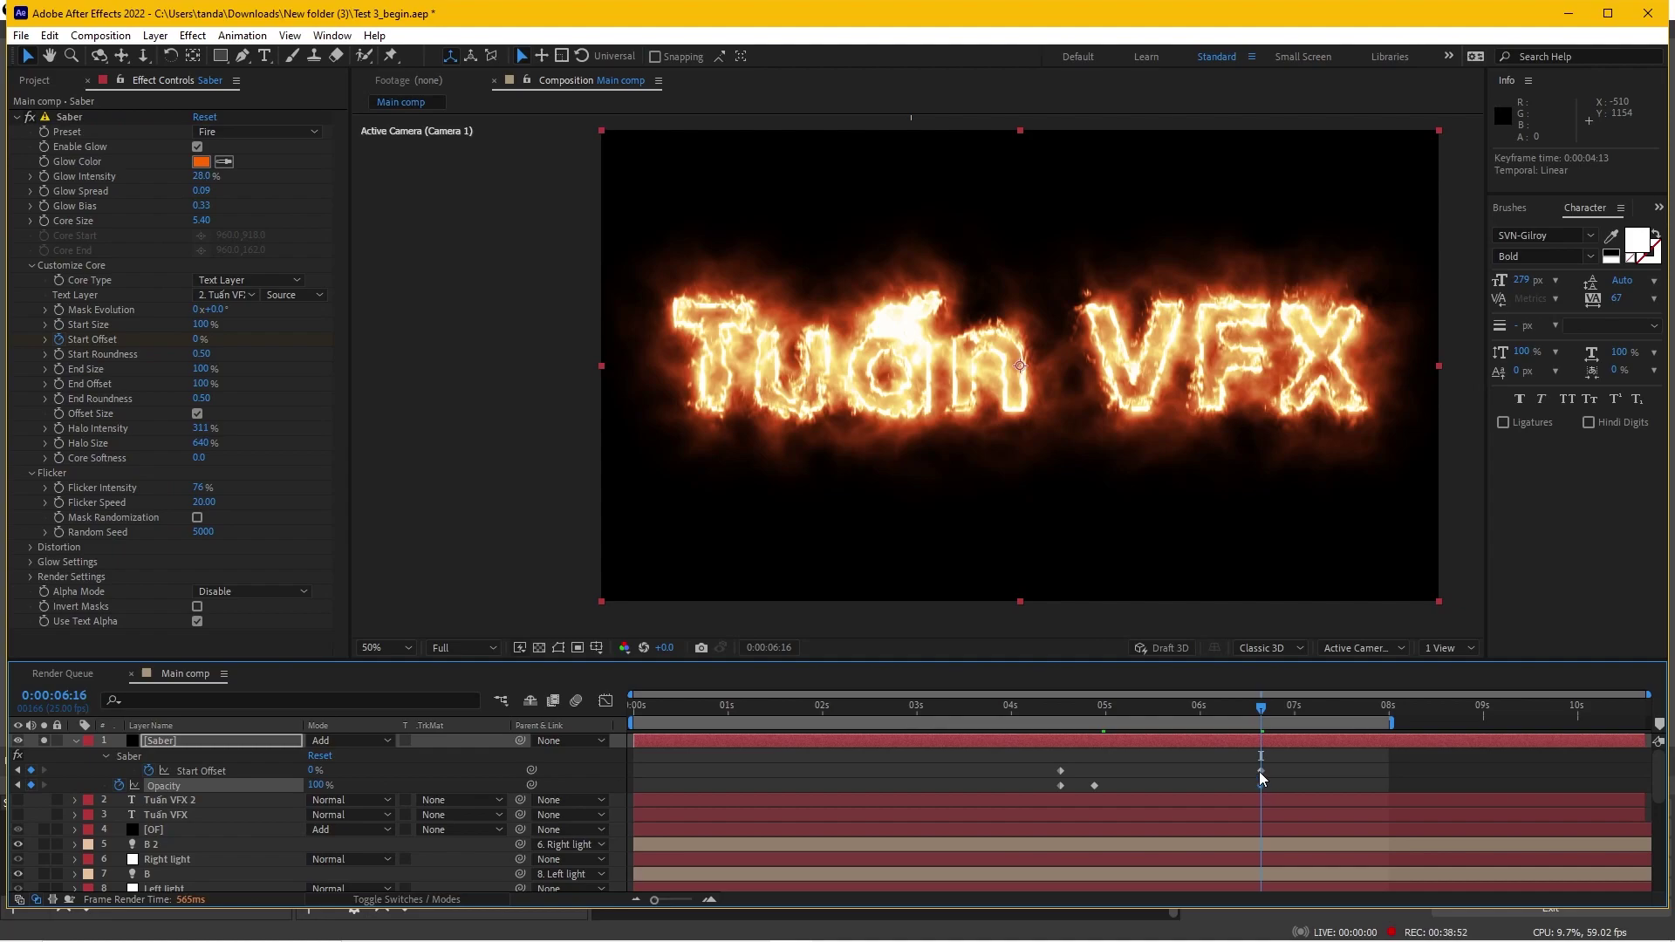
pyautogui.moveTo(1261, 772)
pyautogui.mouseDown()
pyautogui.moveTo(1291, 772)
pyautogui.moveTo(1290, 714)
pyautogui.mouseUp()
pyautogui.click(1265, 712)
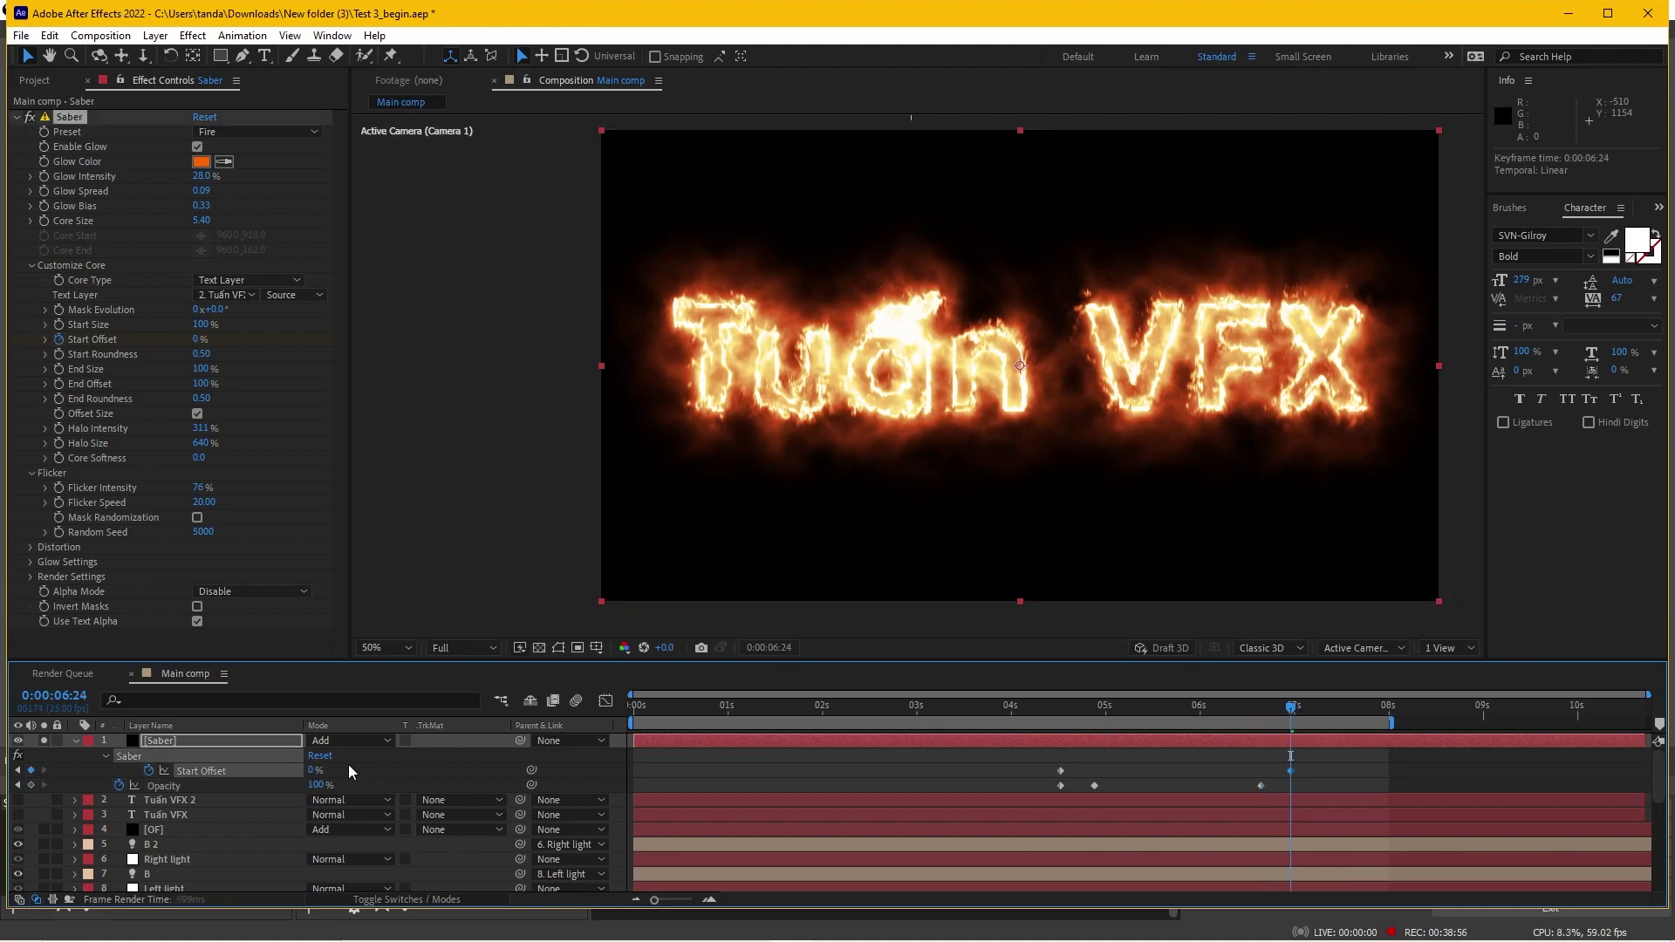
pyautogui.click(316, 785)
pyautogui.write('0')
pyautogui.press('Return')
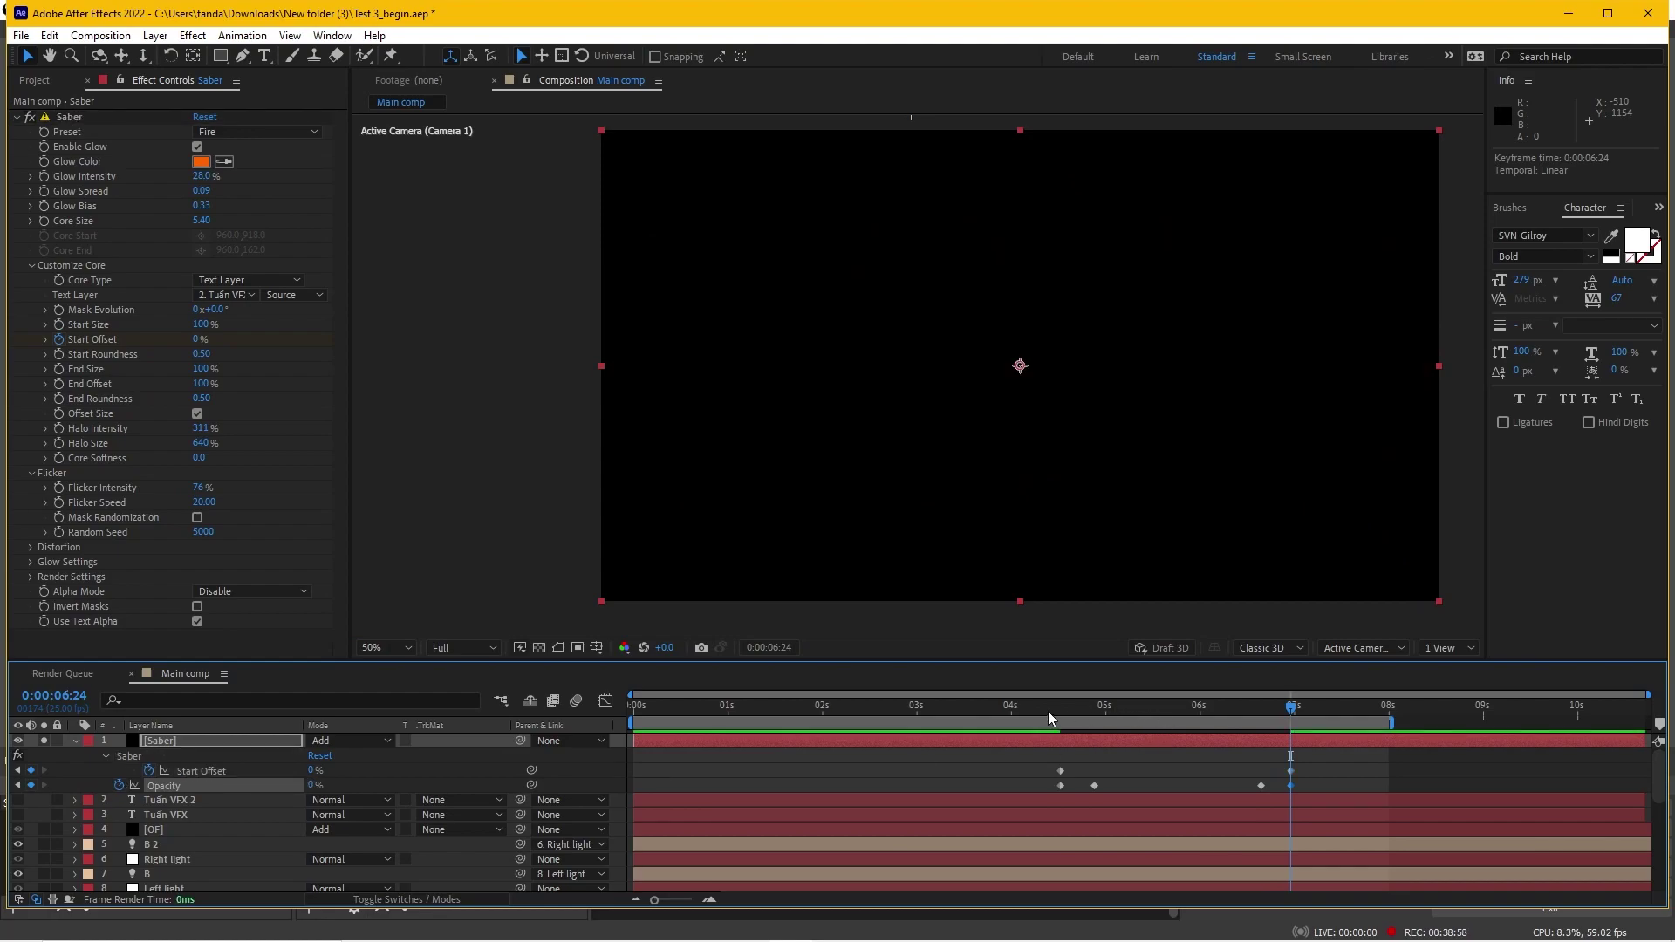
pyautogui.click(1050, 717)
pyautogui.press('space')
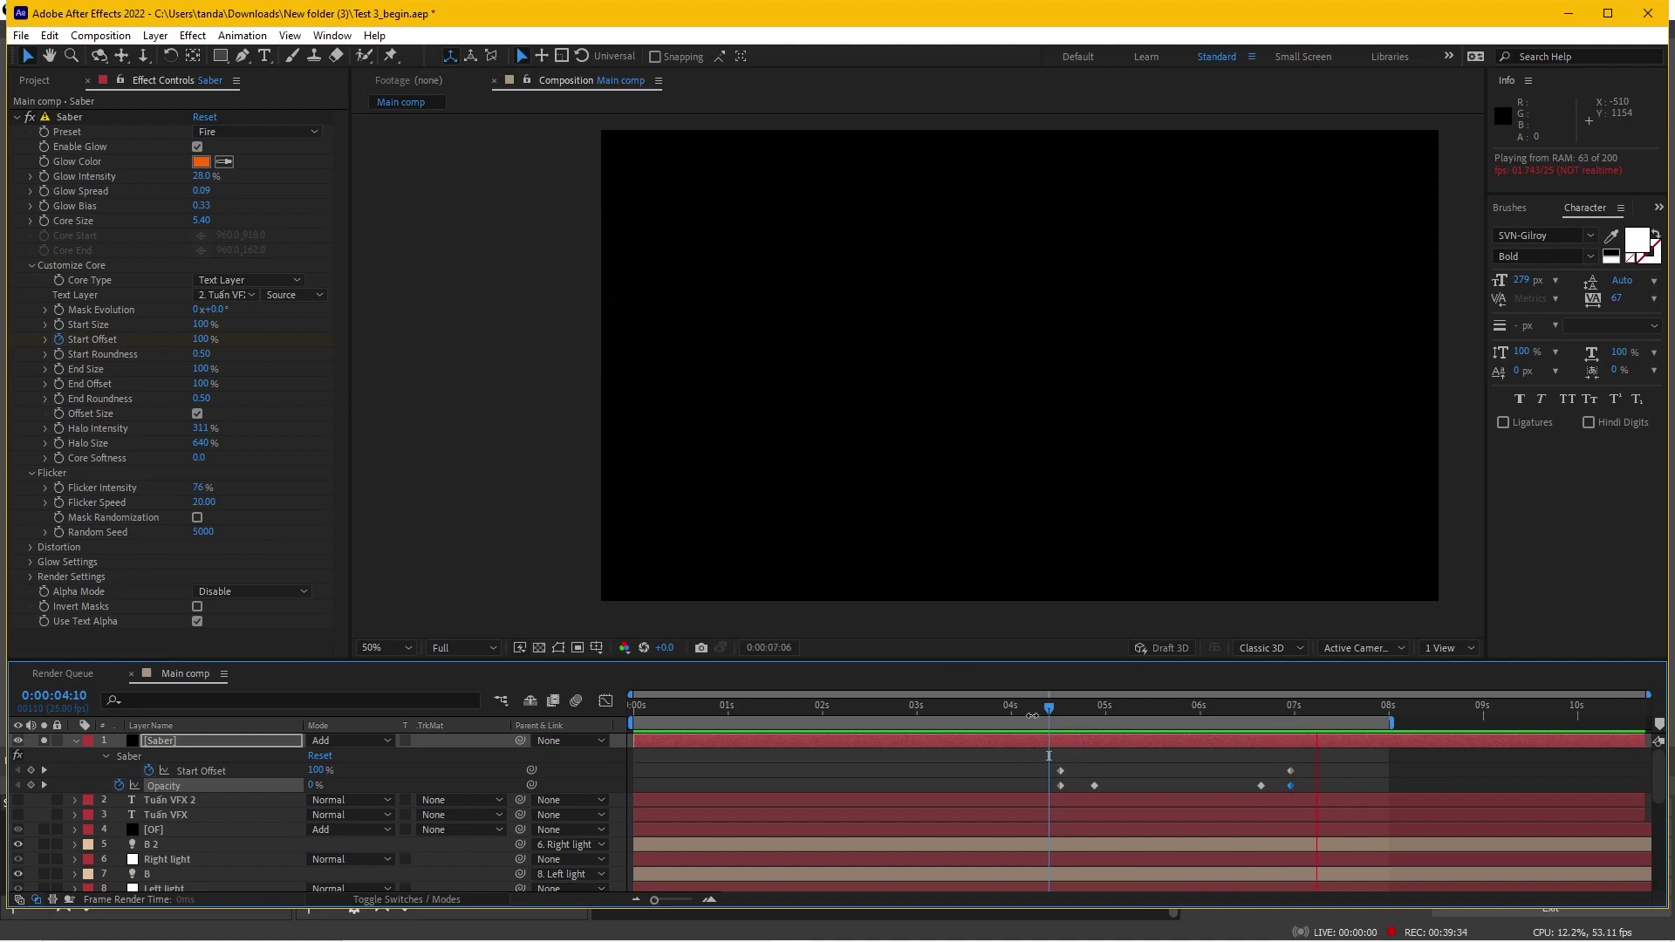
pyautogui.press('space')
pyautogui.click(1058, 709)
pyautogui.press('space')
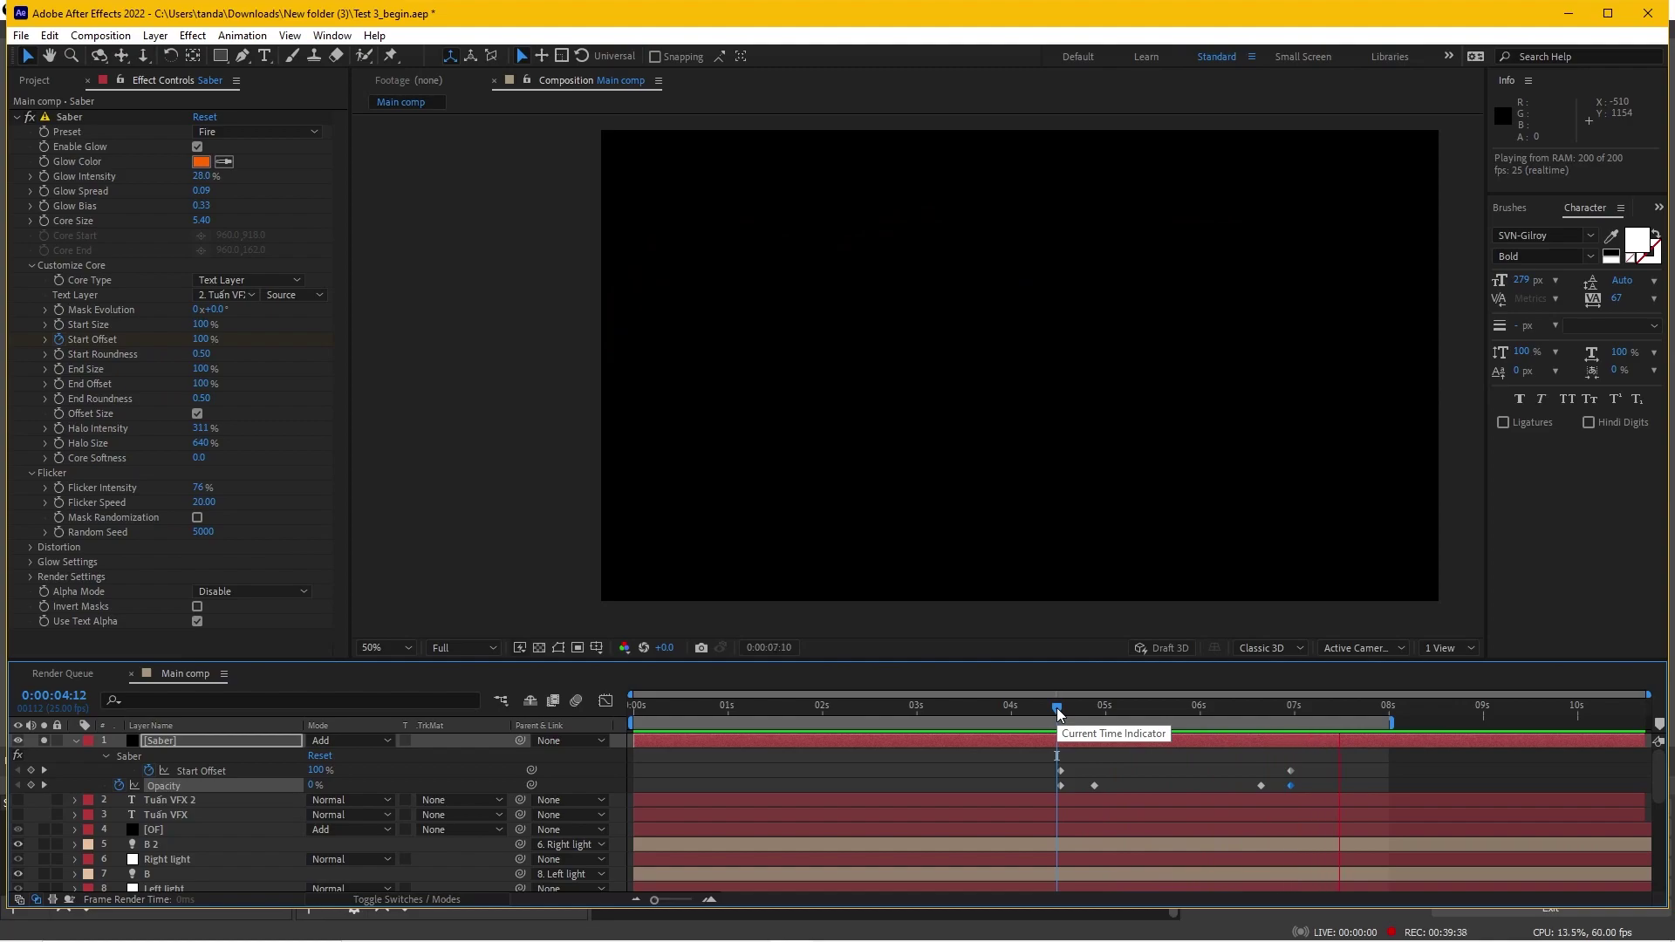
pyautogui.press('space')
pyautogui.click(1066, 709)
pyautogui.press('space')
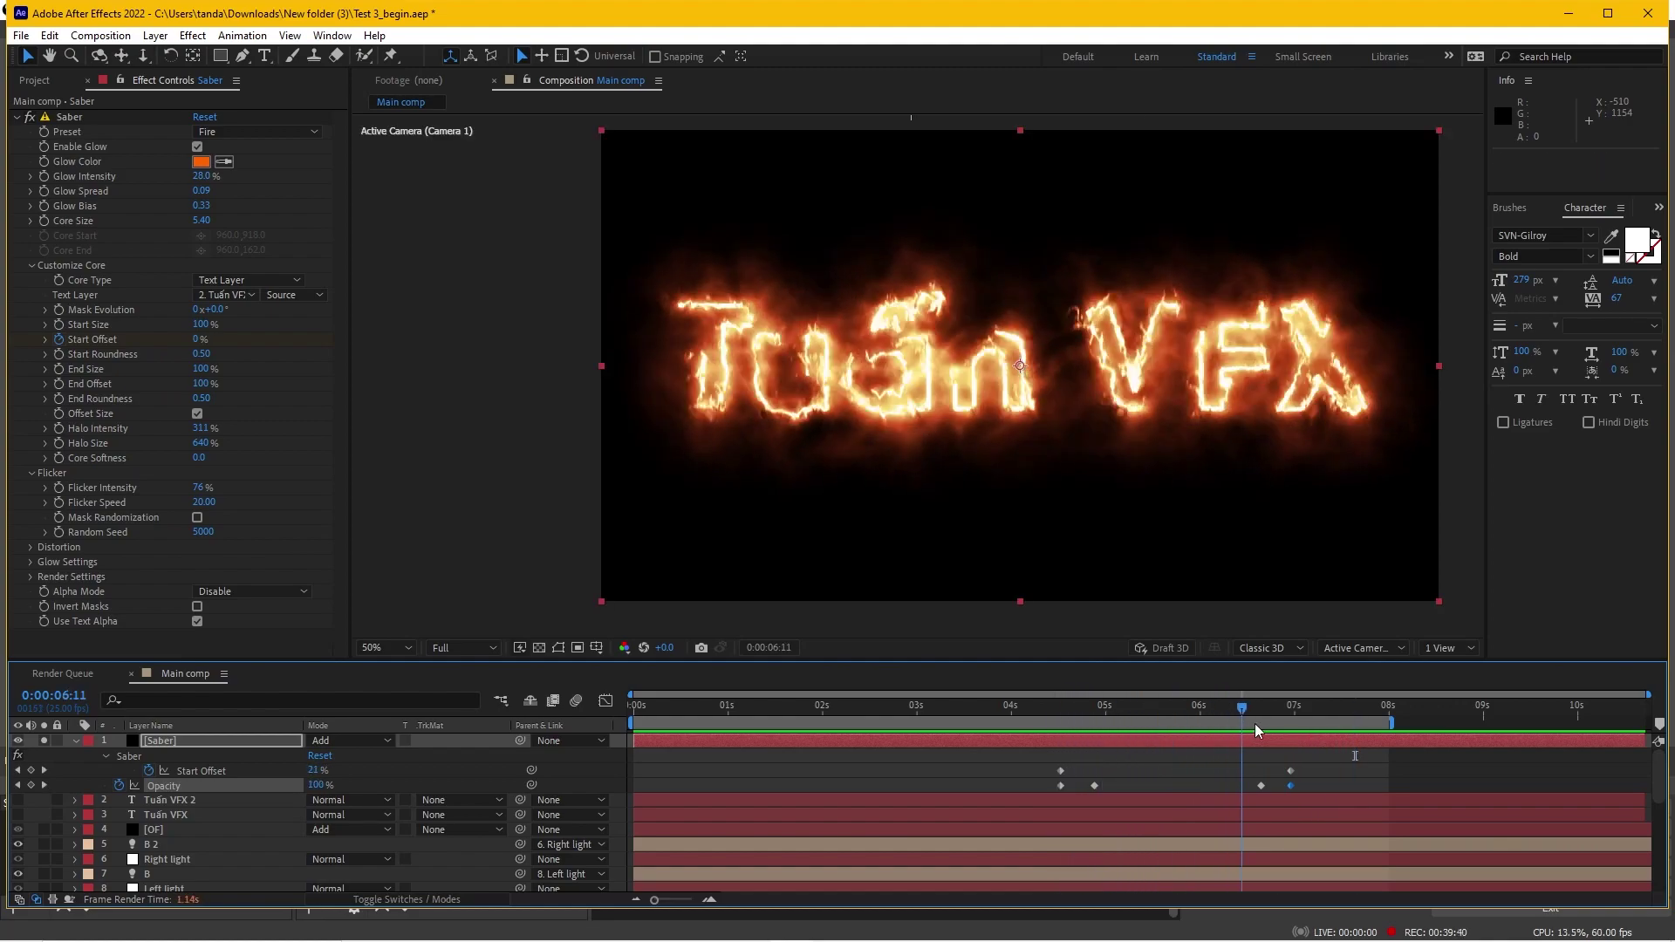
pyautogui.press('space')
pyautogui.moveTo(1295, 729); pyautogui.dragTo(1101, 729)
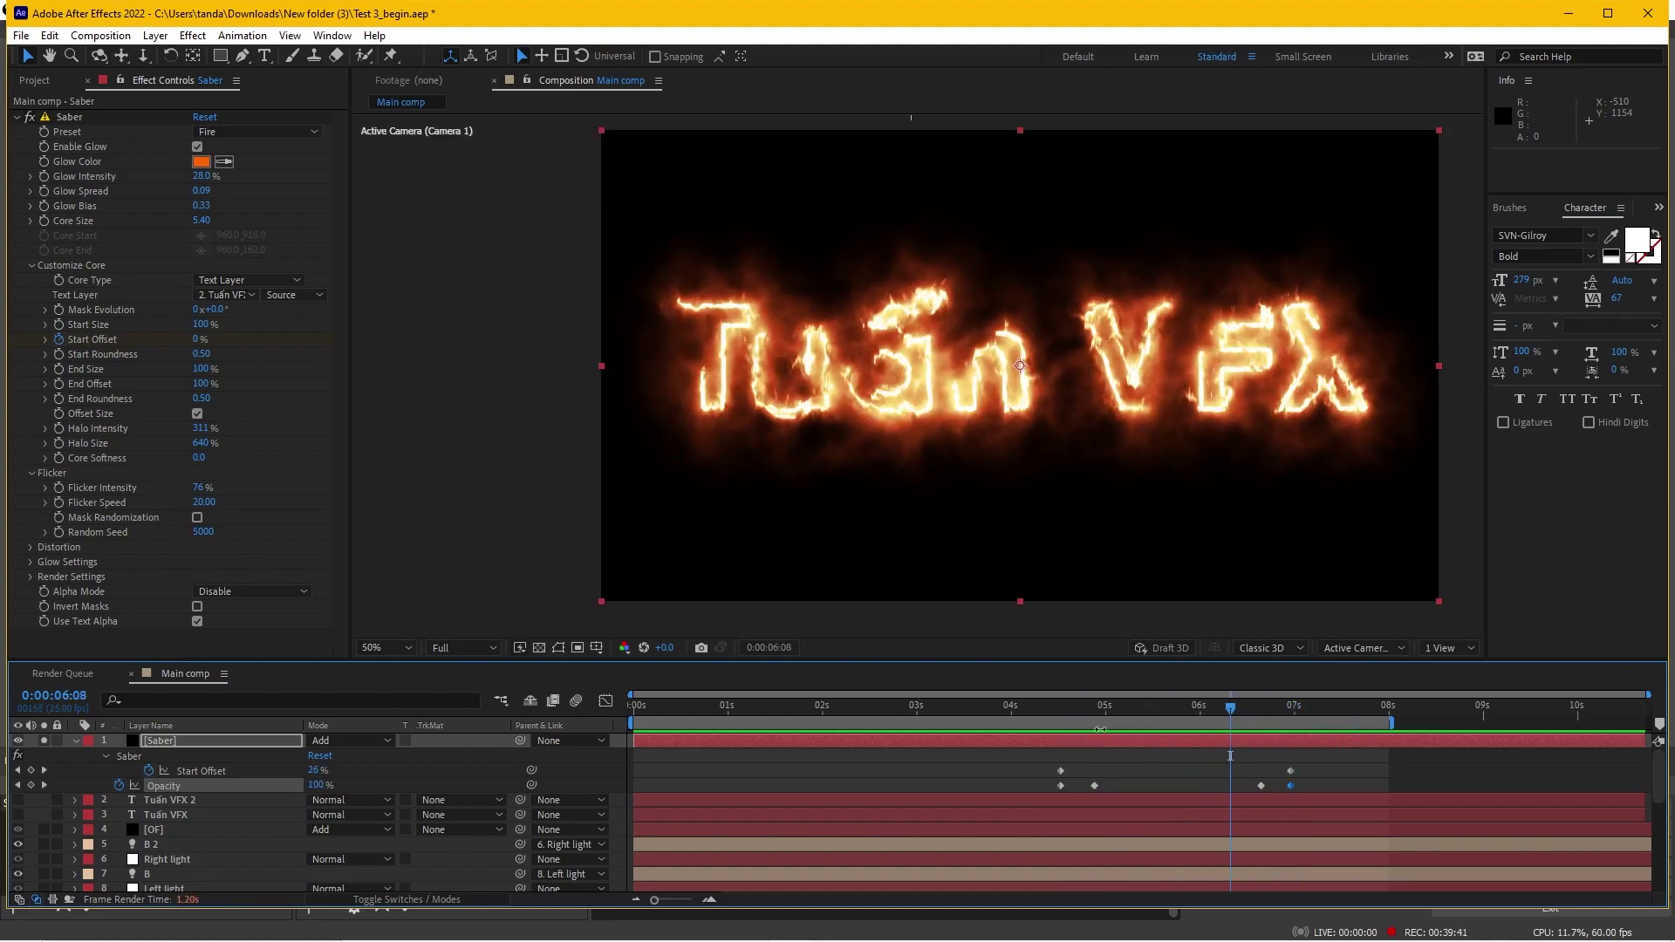
pyautogui.click(45, 741)
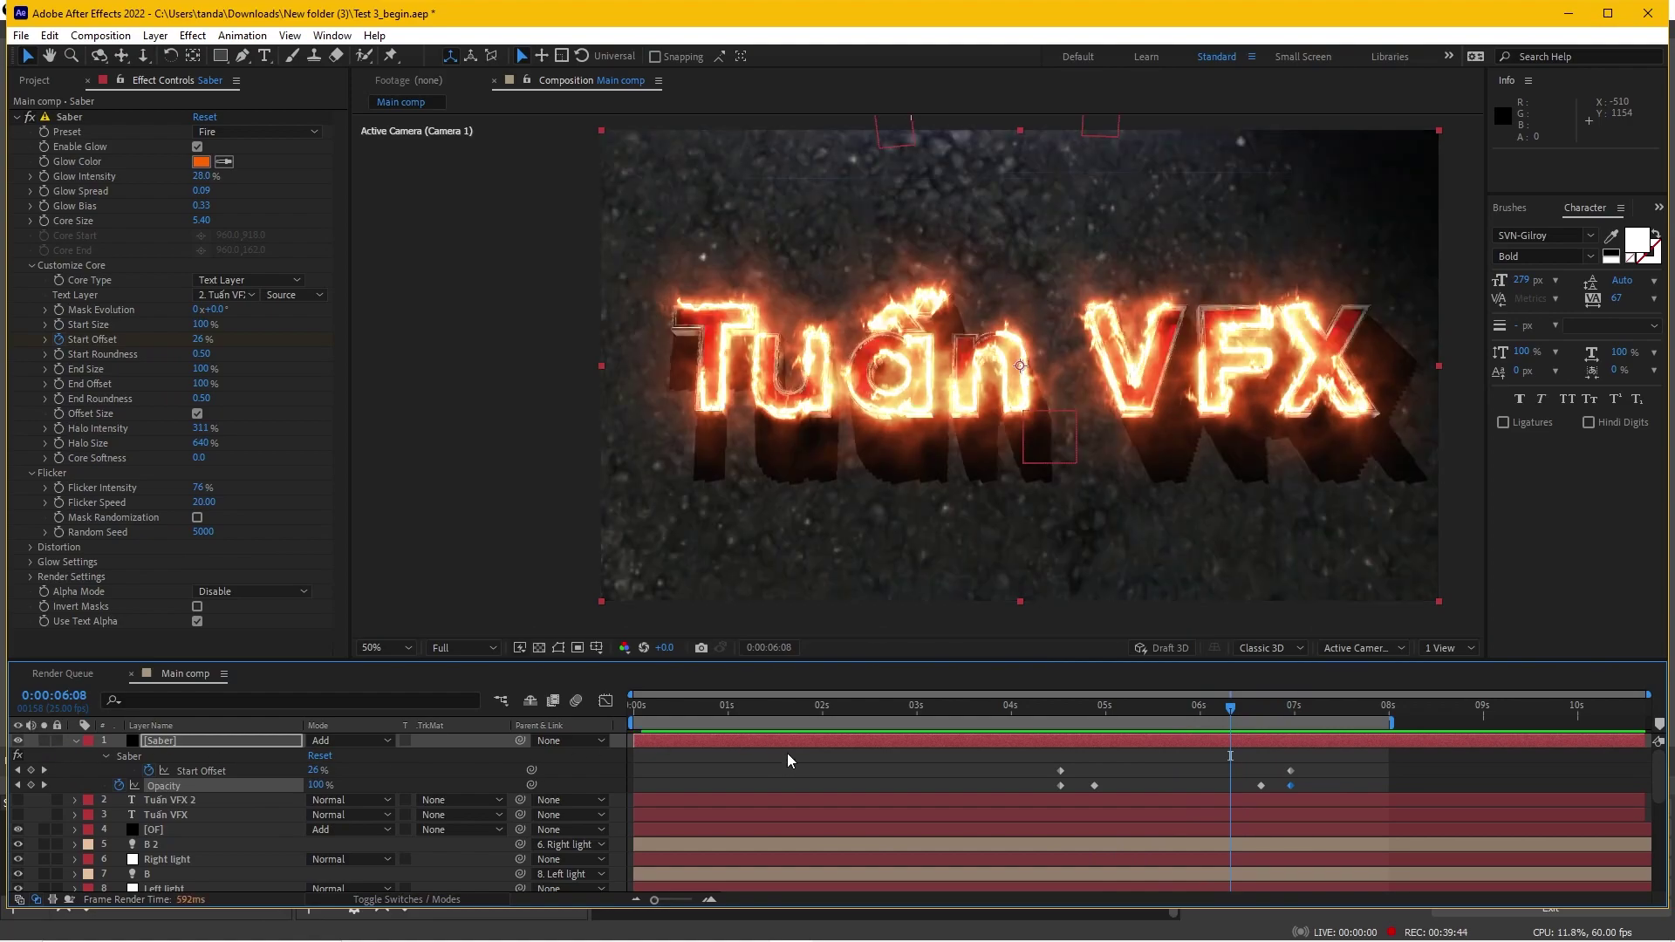
pyautogui.click(1151, 709)
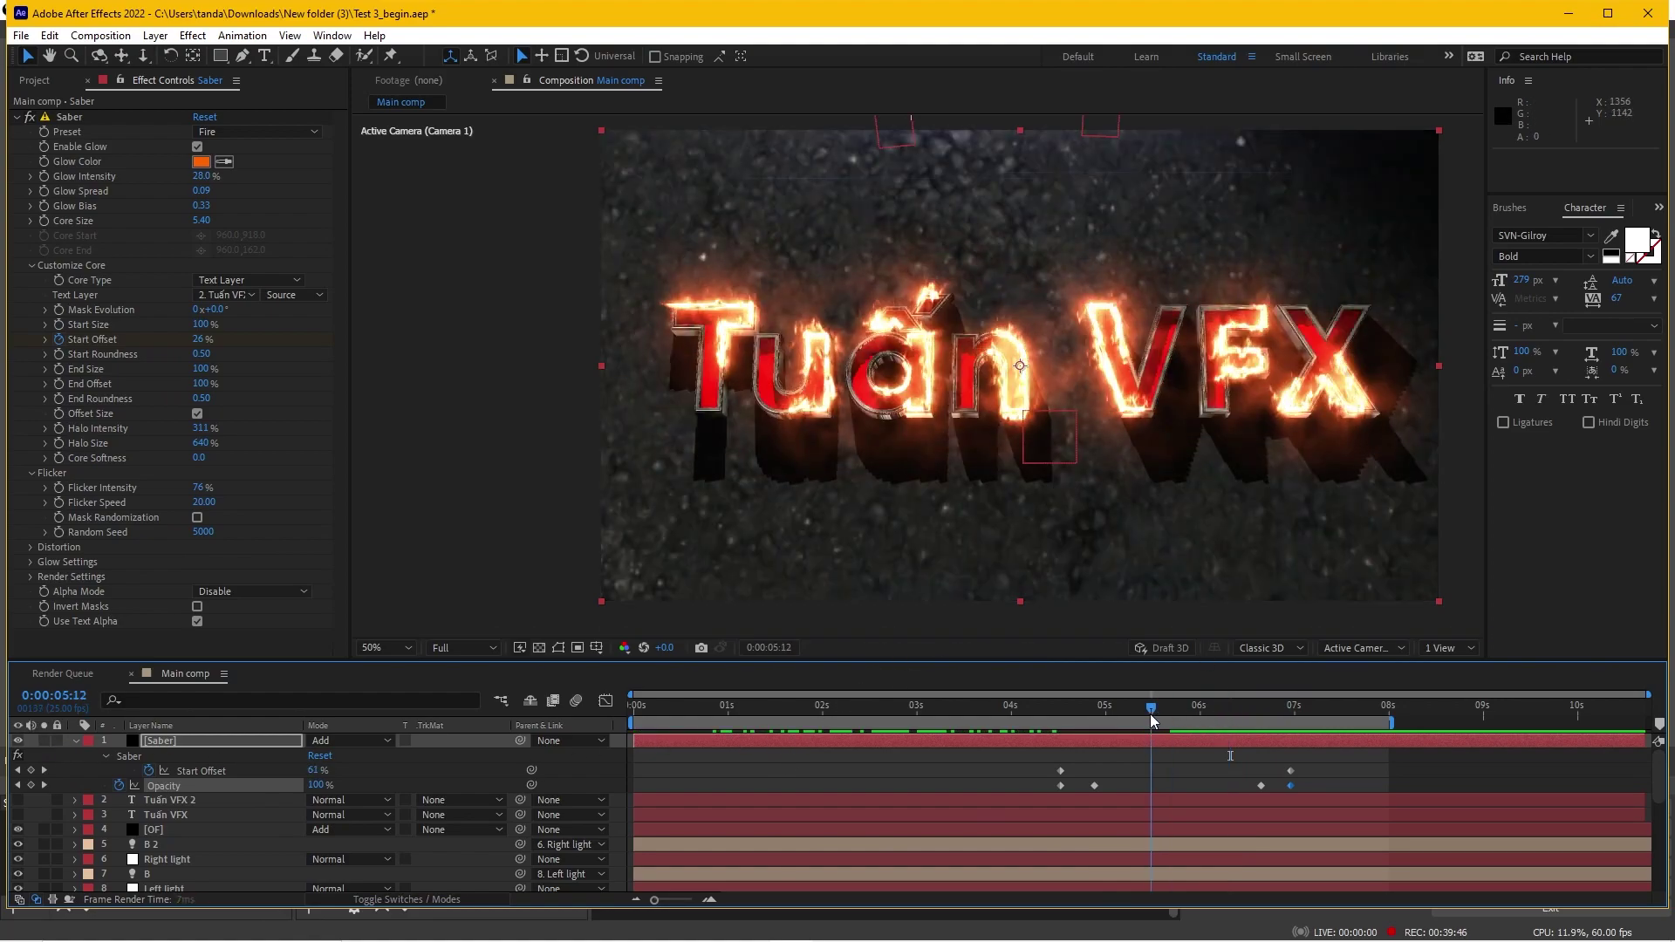
pyautogui.click(1104, 709)
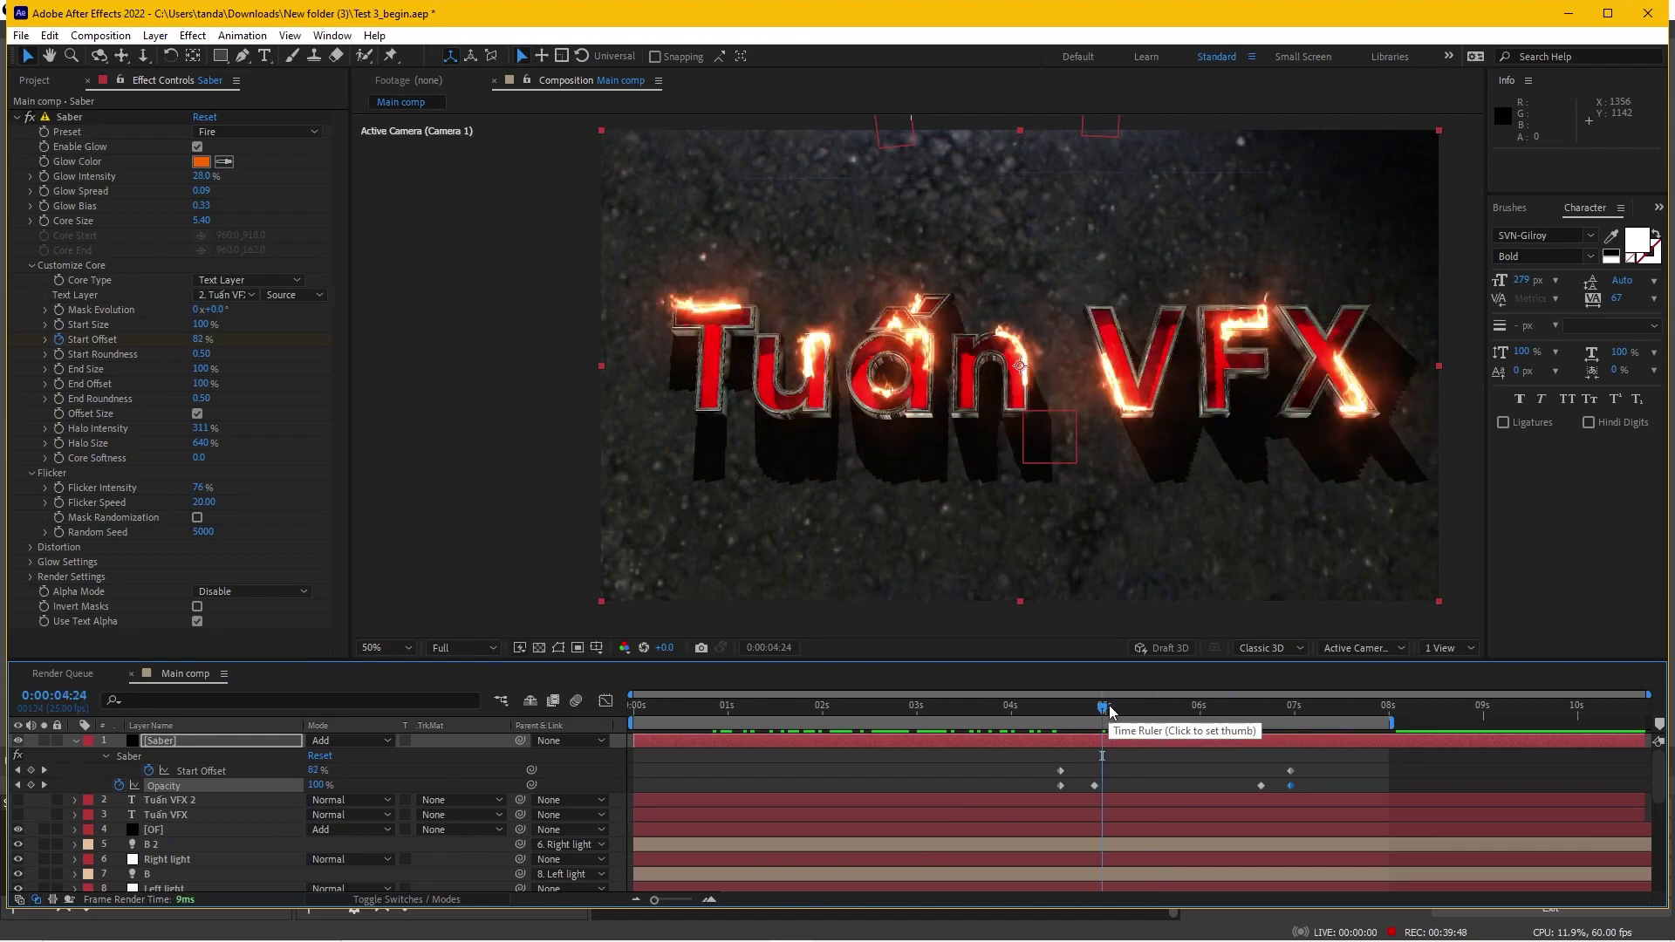
pyautogui.click(1189, 708)
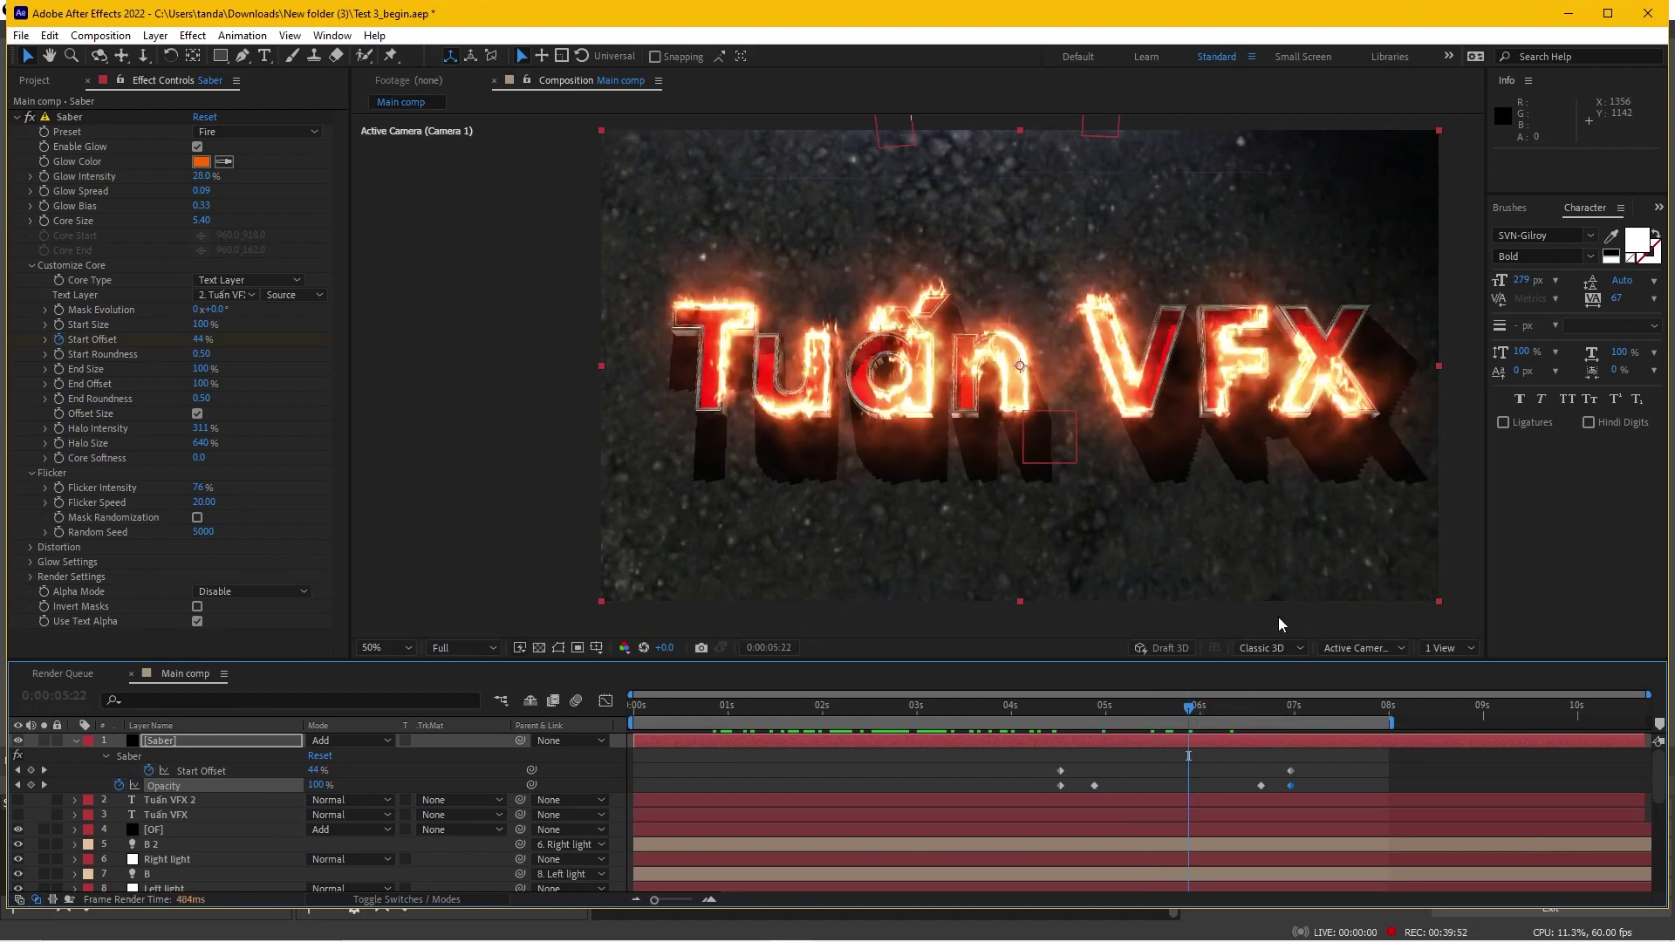
pyautogui.press(',')
pyautogui.click(773, 708)
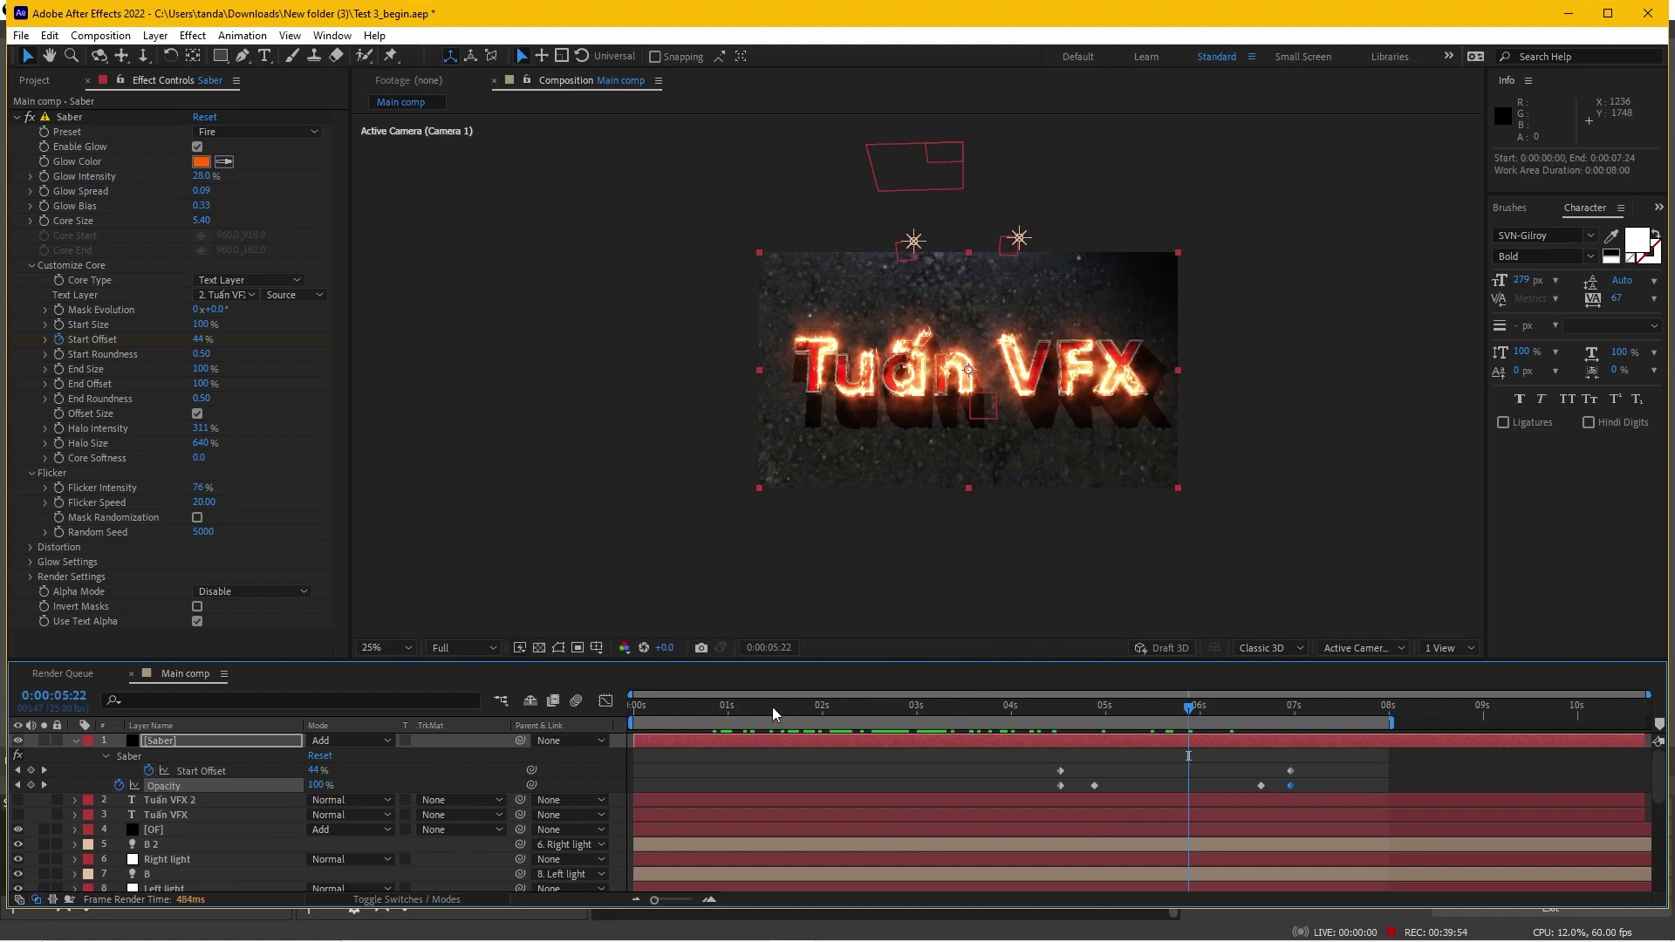
# Zoom the view back to 50% and start an Opacity keyframe on the OF flare layer at 1:22
pyautogui.click(685, 708)
pyautogui.click(822, 709)
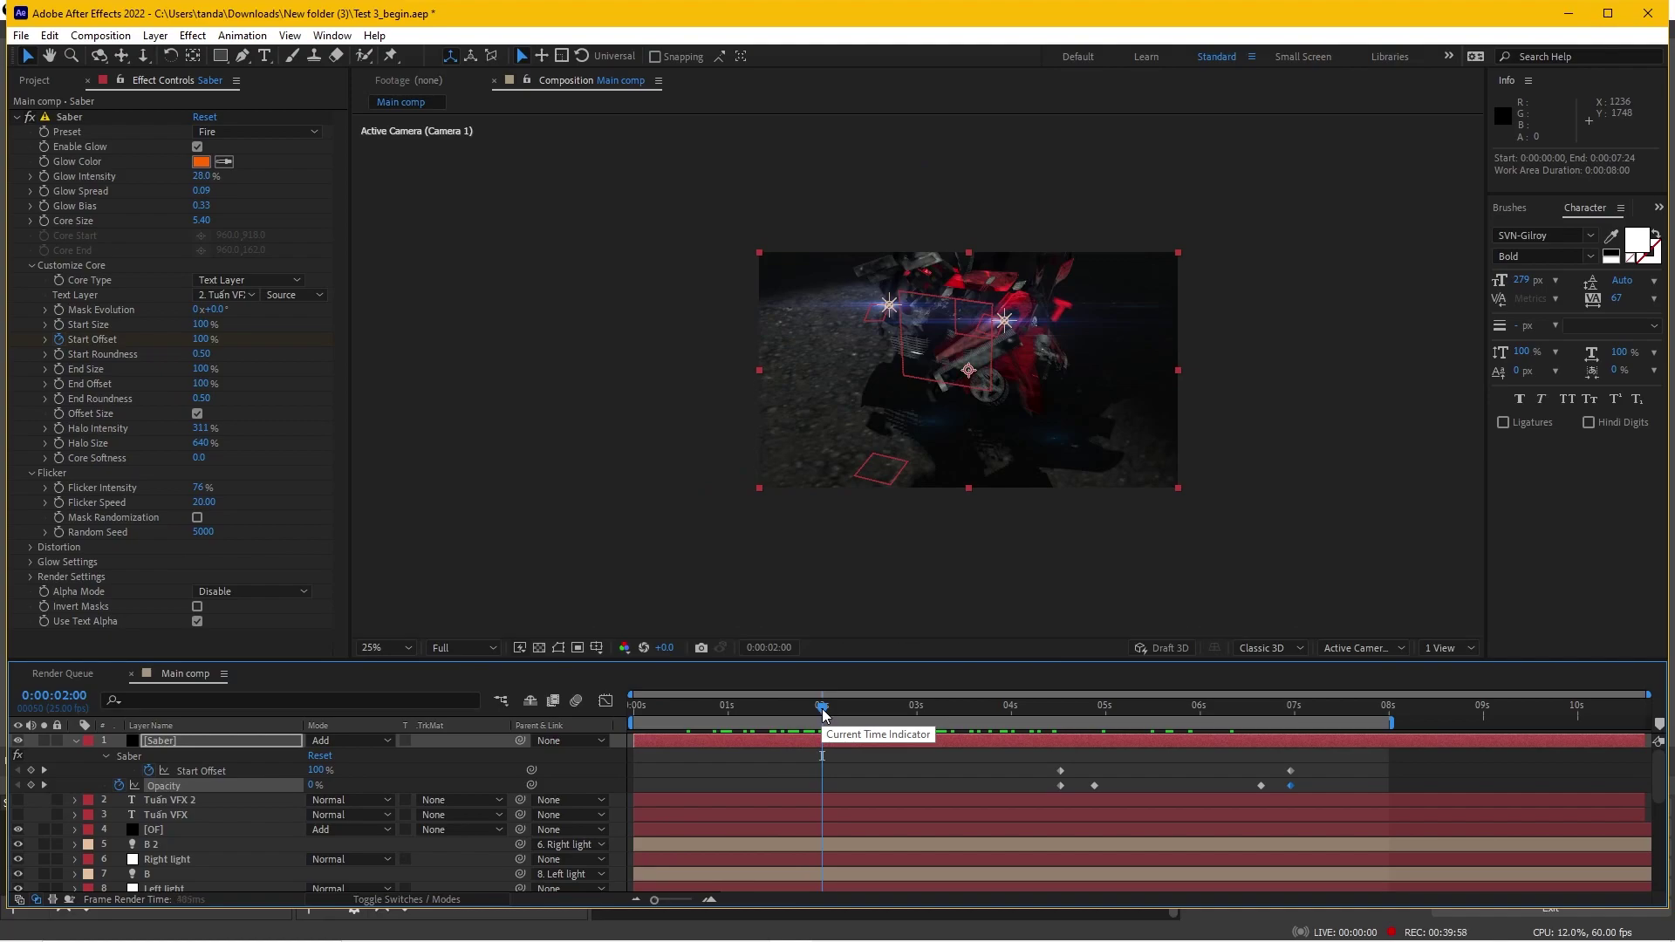
pyautogui.moveTo(822, 708); pyautogui.dragTo(838, 708)
pyautogui.press('.')
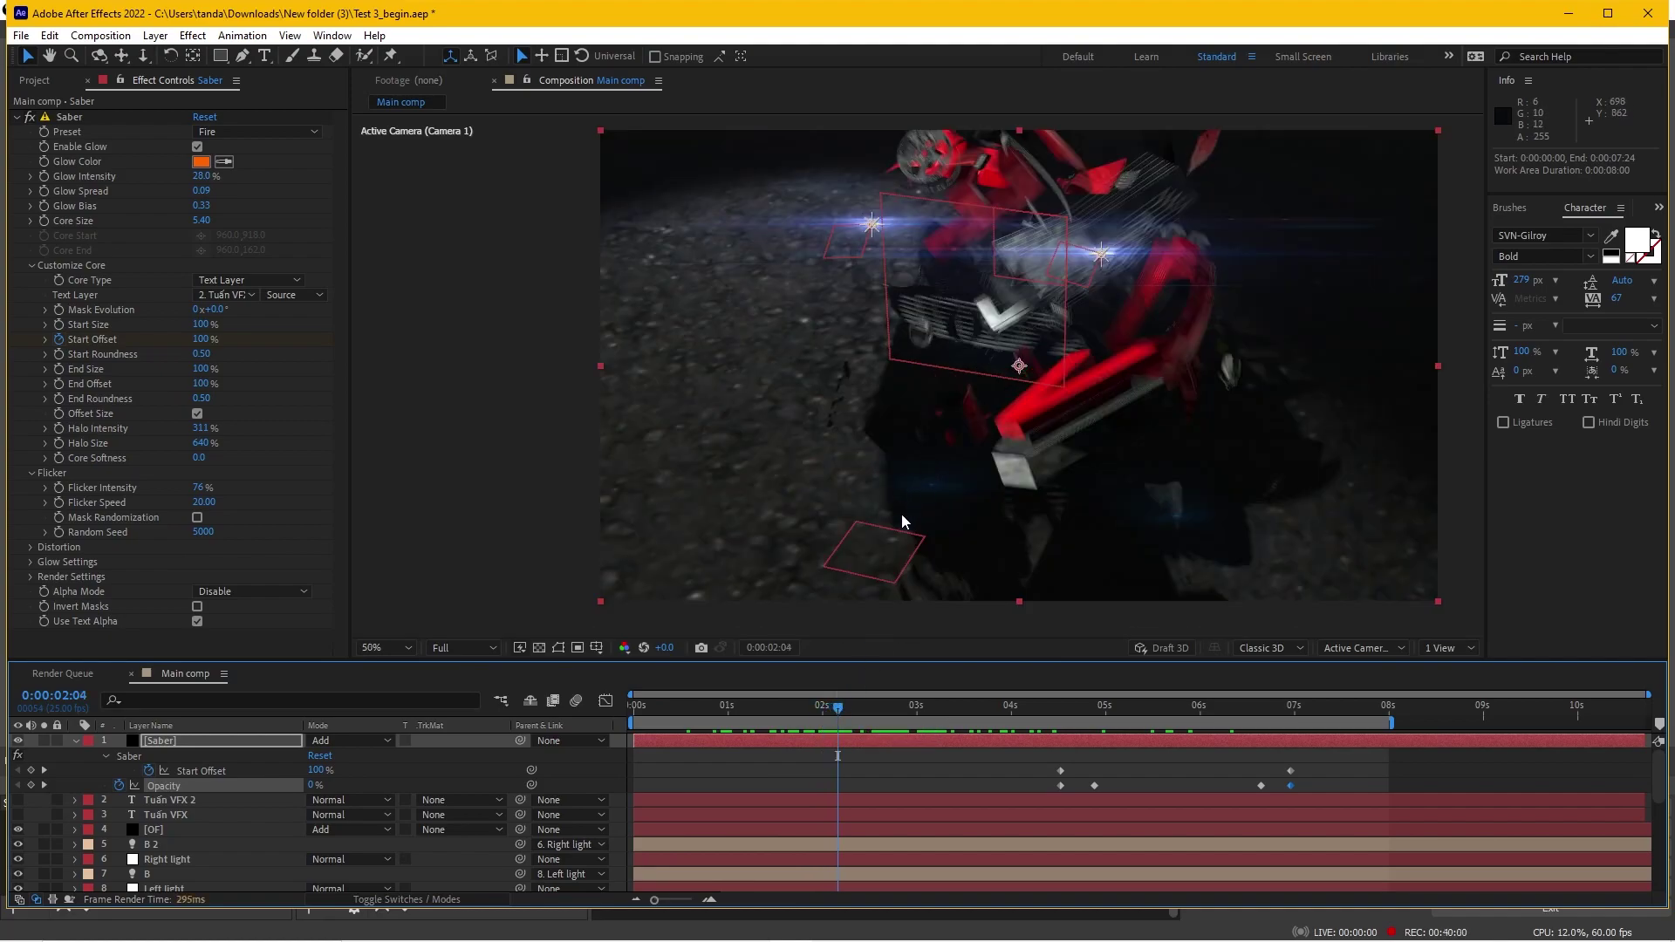
pyautogui.click(161, 829)
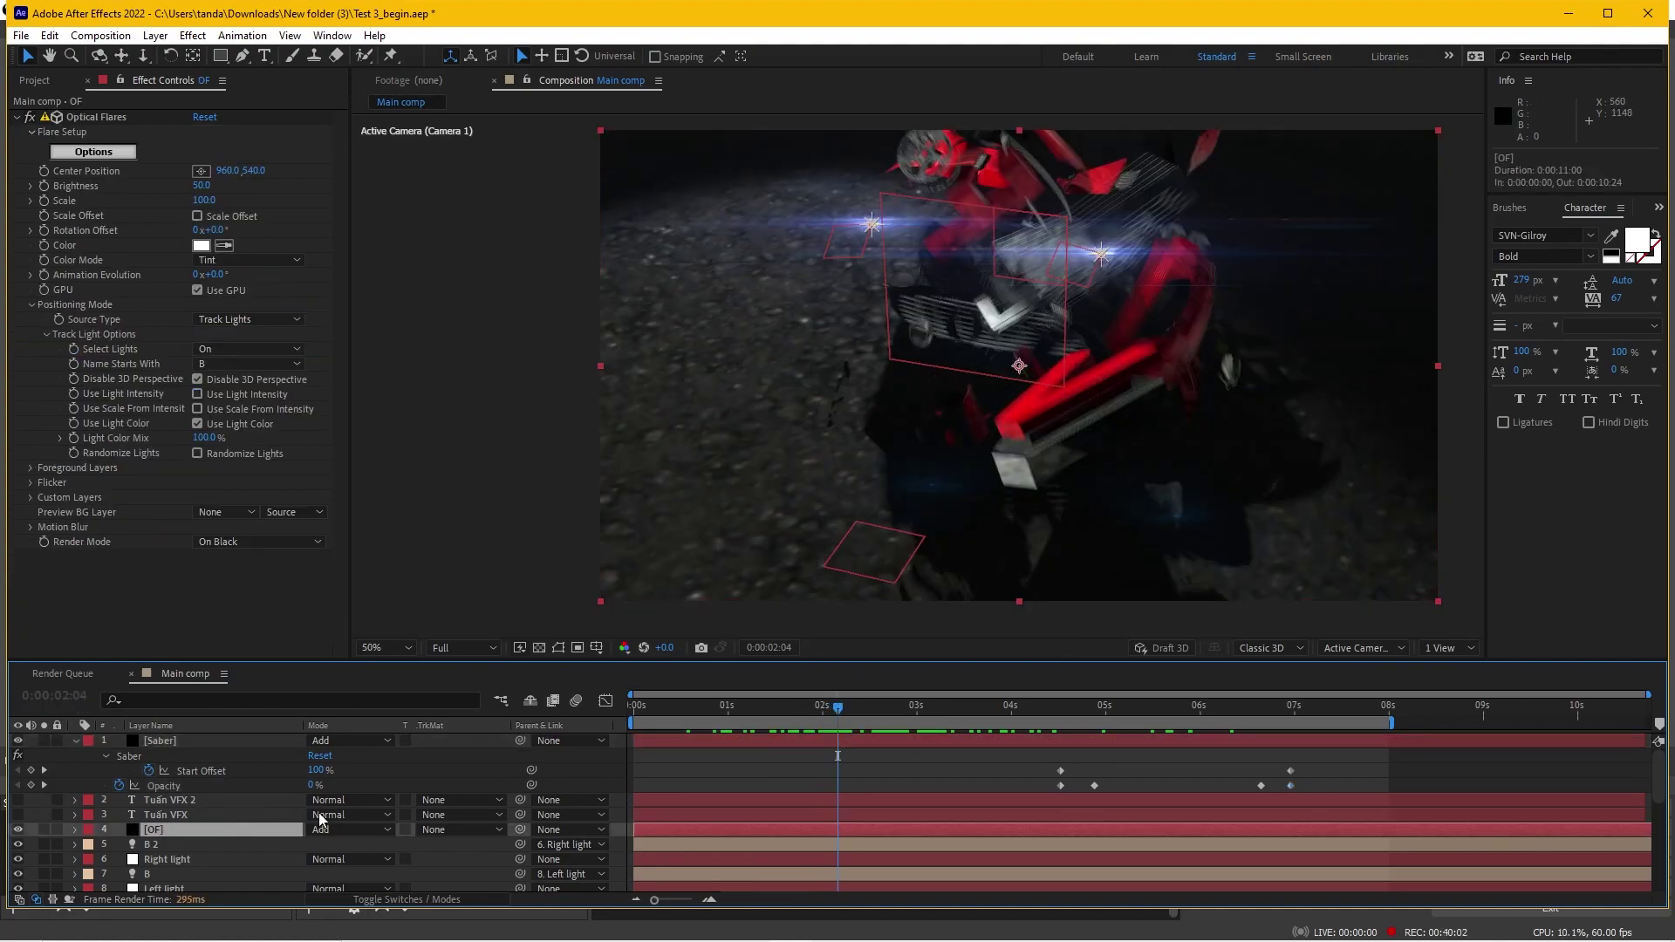
pyautogui.click(804, 706)
pyautogui.moveTo(805, 705); pyautogui.dragTo(811, 711)
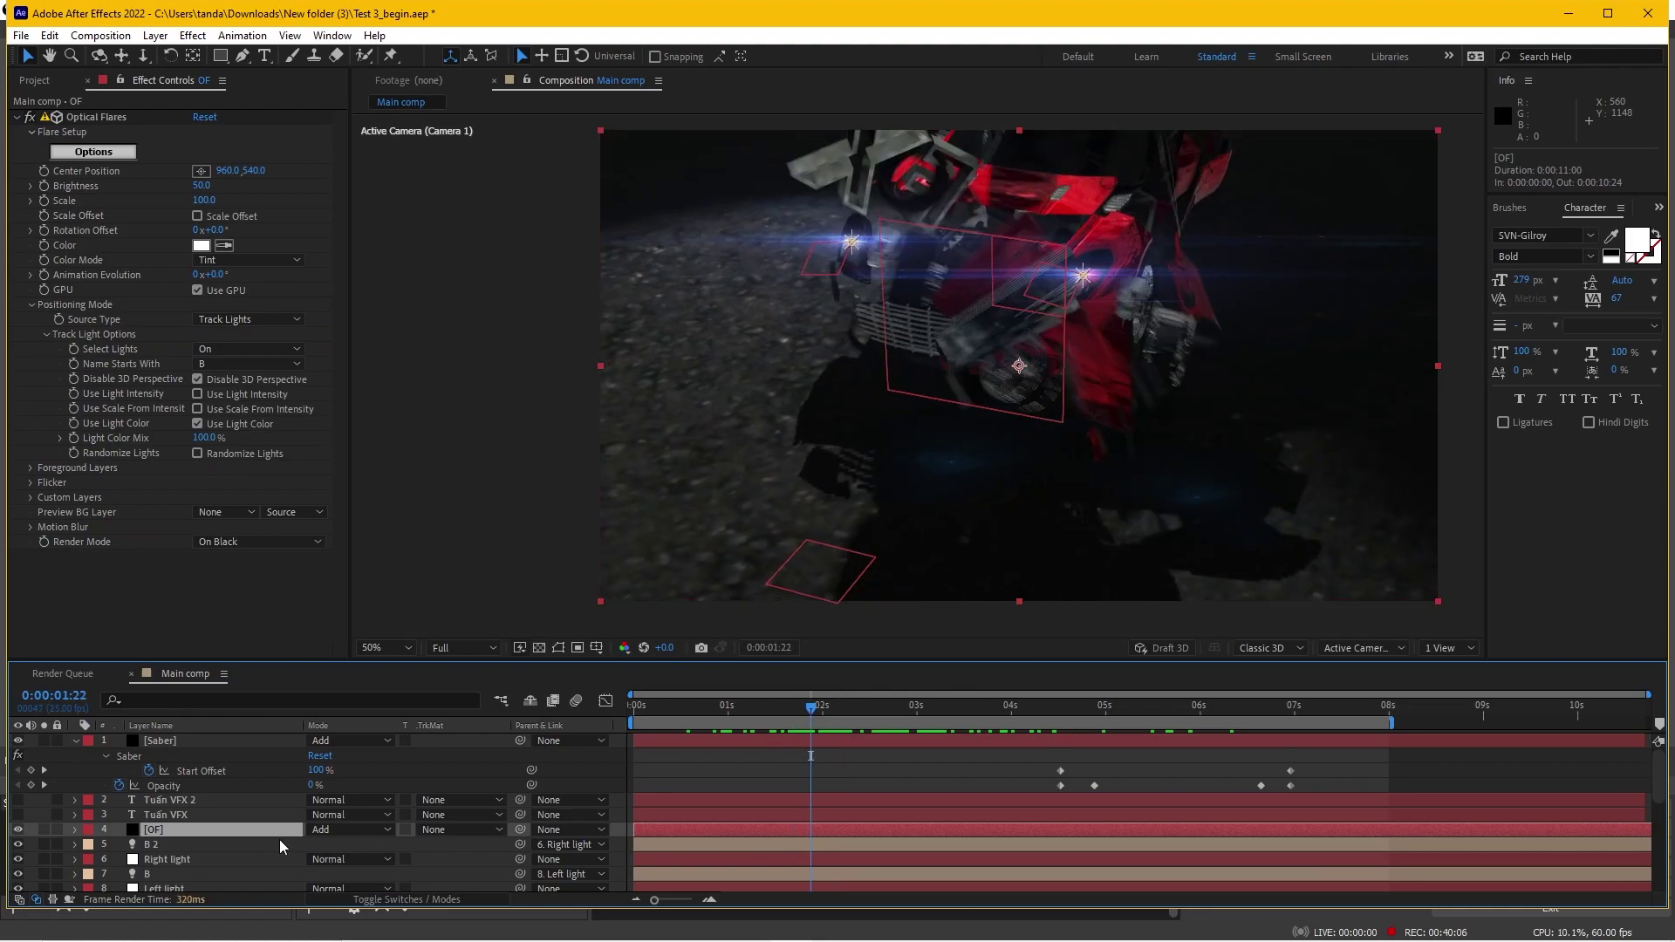
pyautogui.press('t')
pyautogui.click(118, 844)
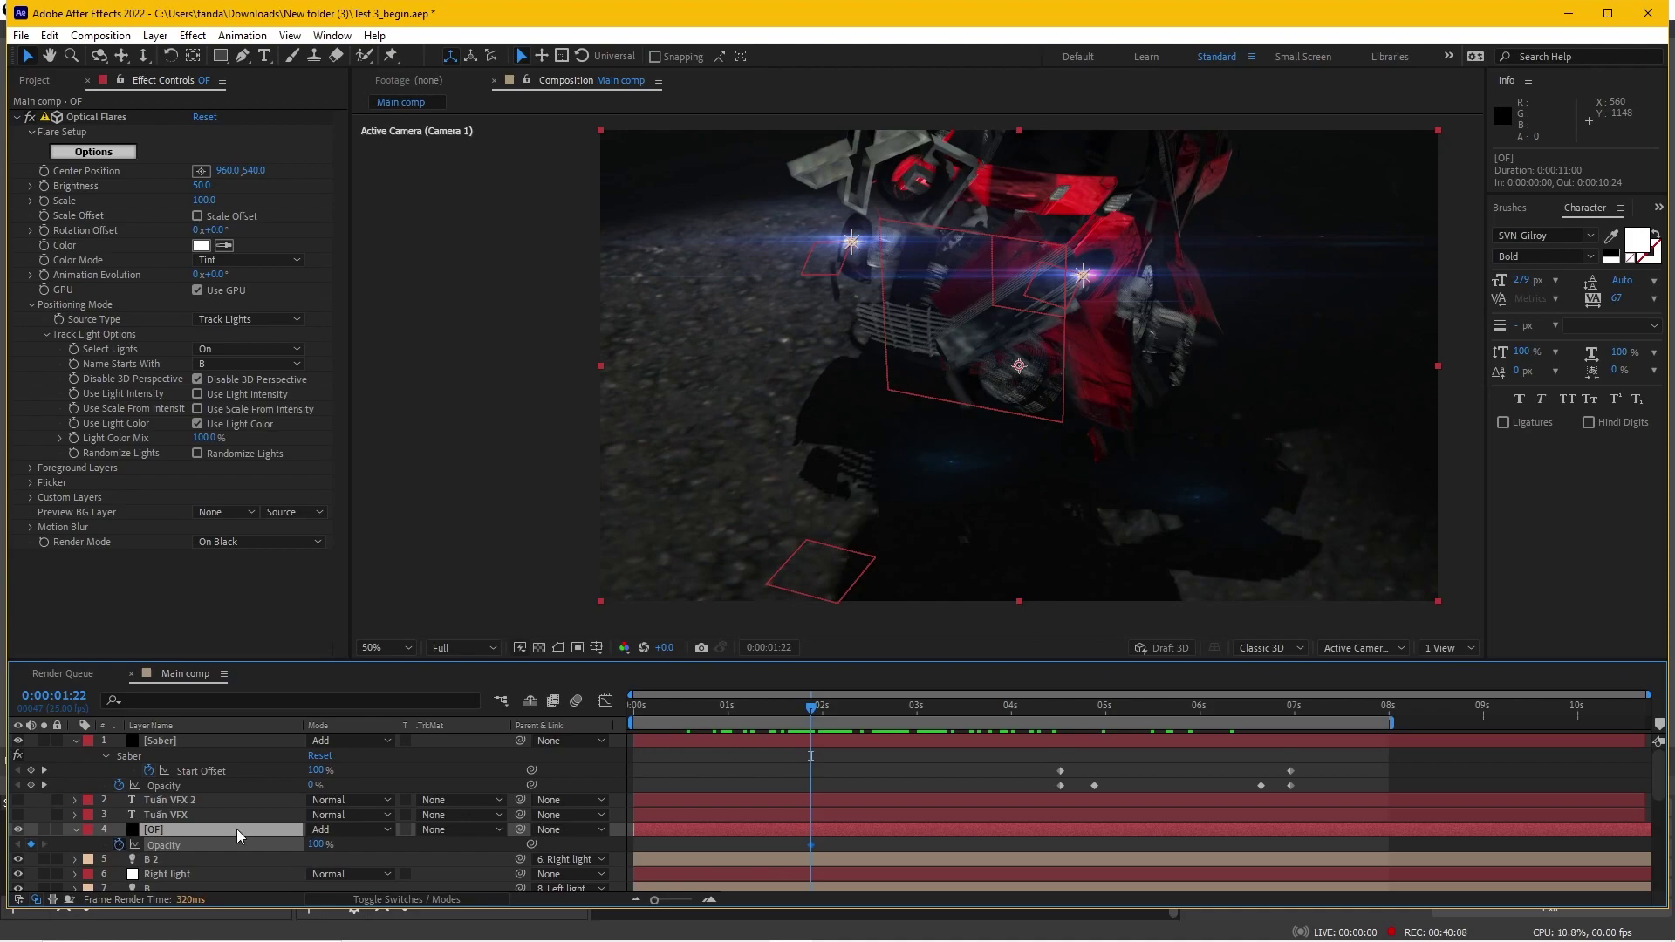
# Set the flare Opacity to 0% at 2:06 and scrub back to review the fade
pyautogui.click(846, 709)
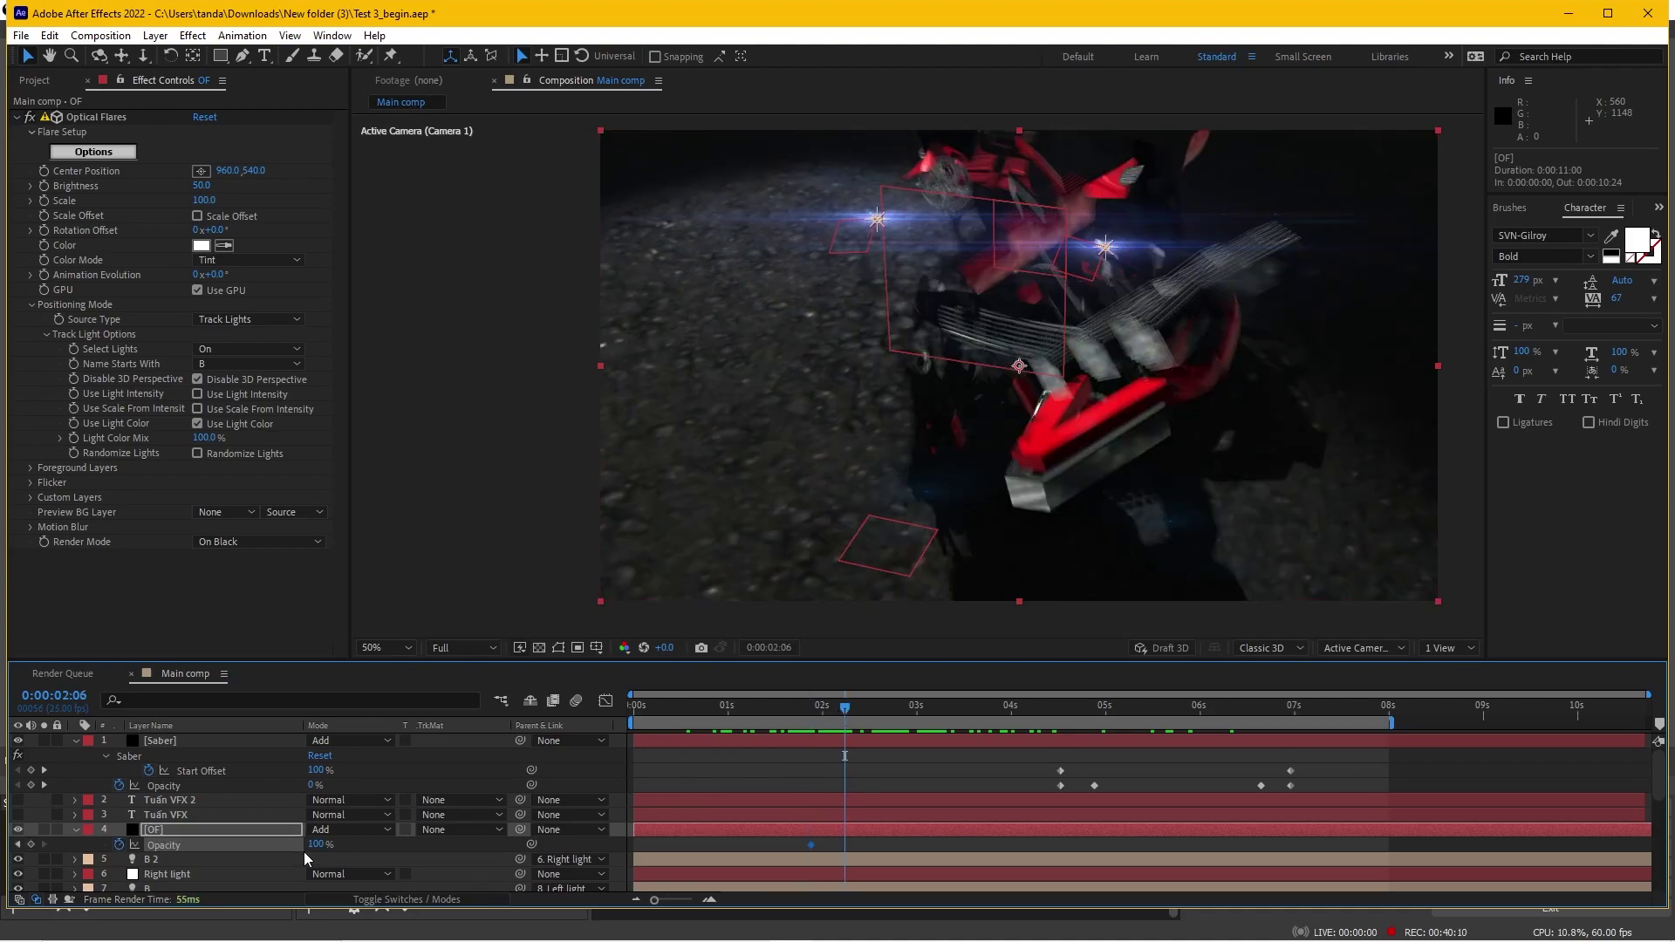
pyautogui.moveTo(316, 845); pyautogui.dragTo(262, 845)
pyautogui.click(819, 709)
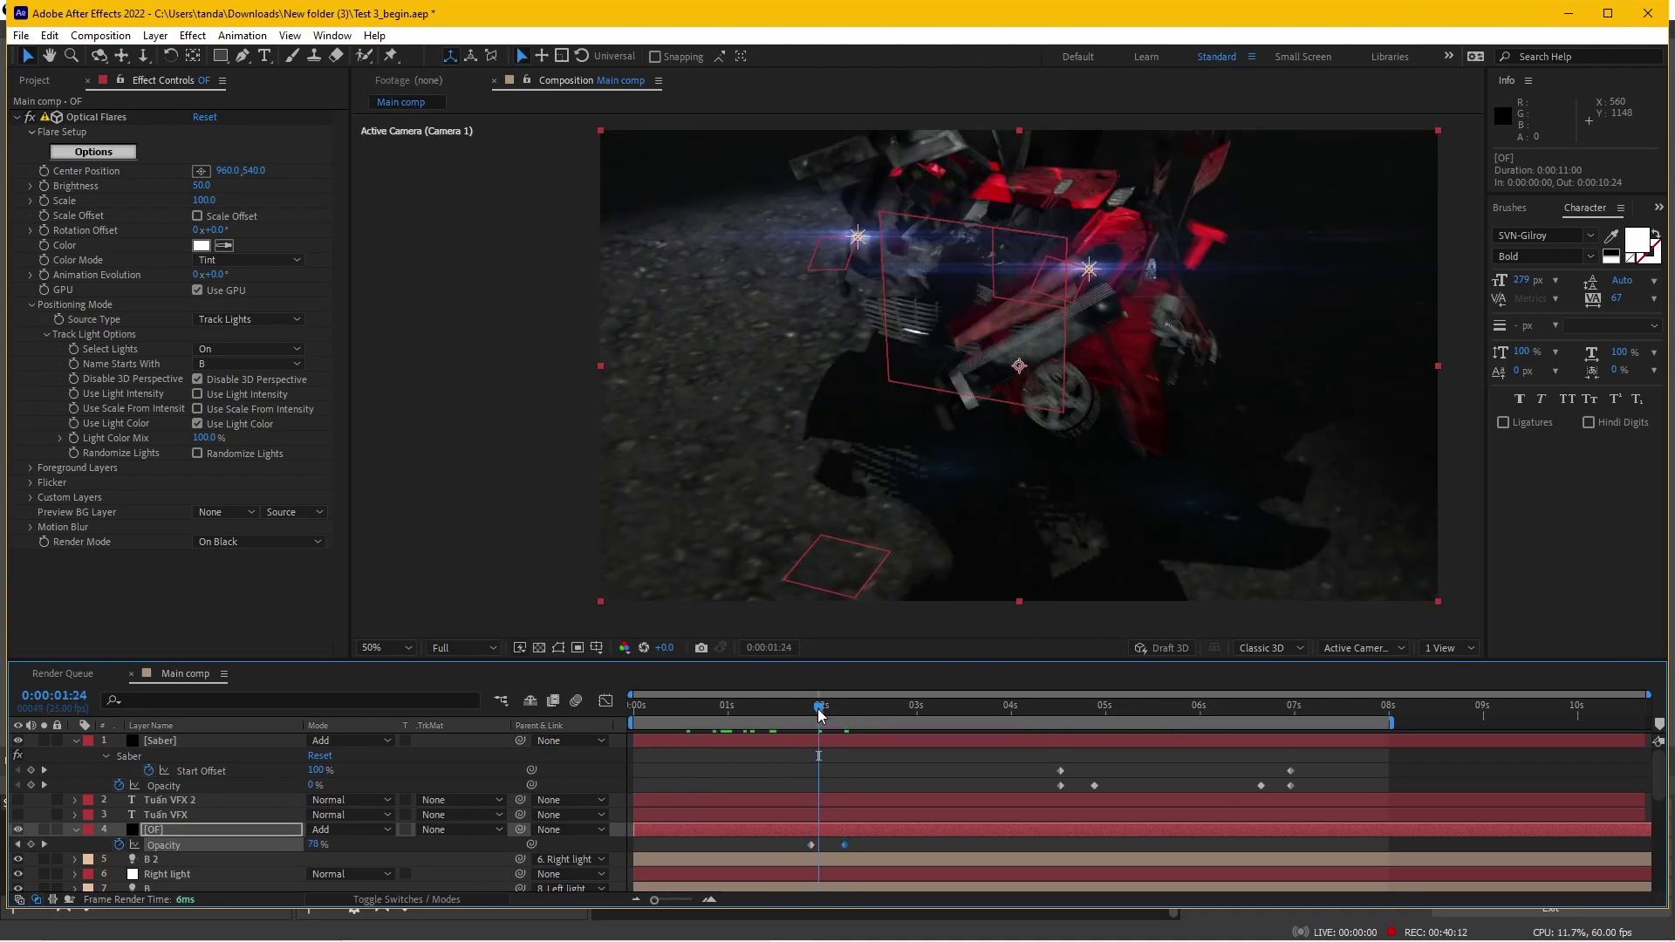
pyautogui.moveTo(819, 709); pyautogui.dragTo(846, 708)
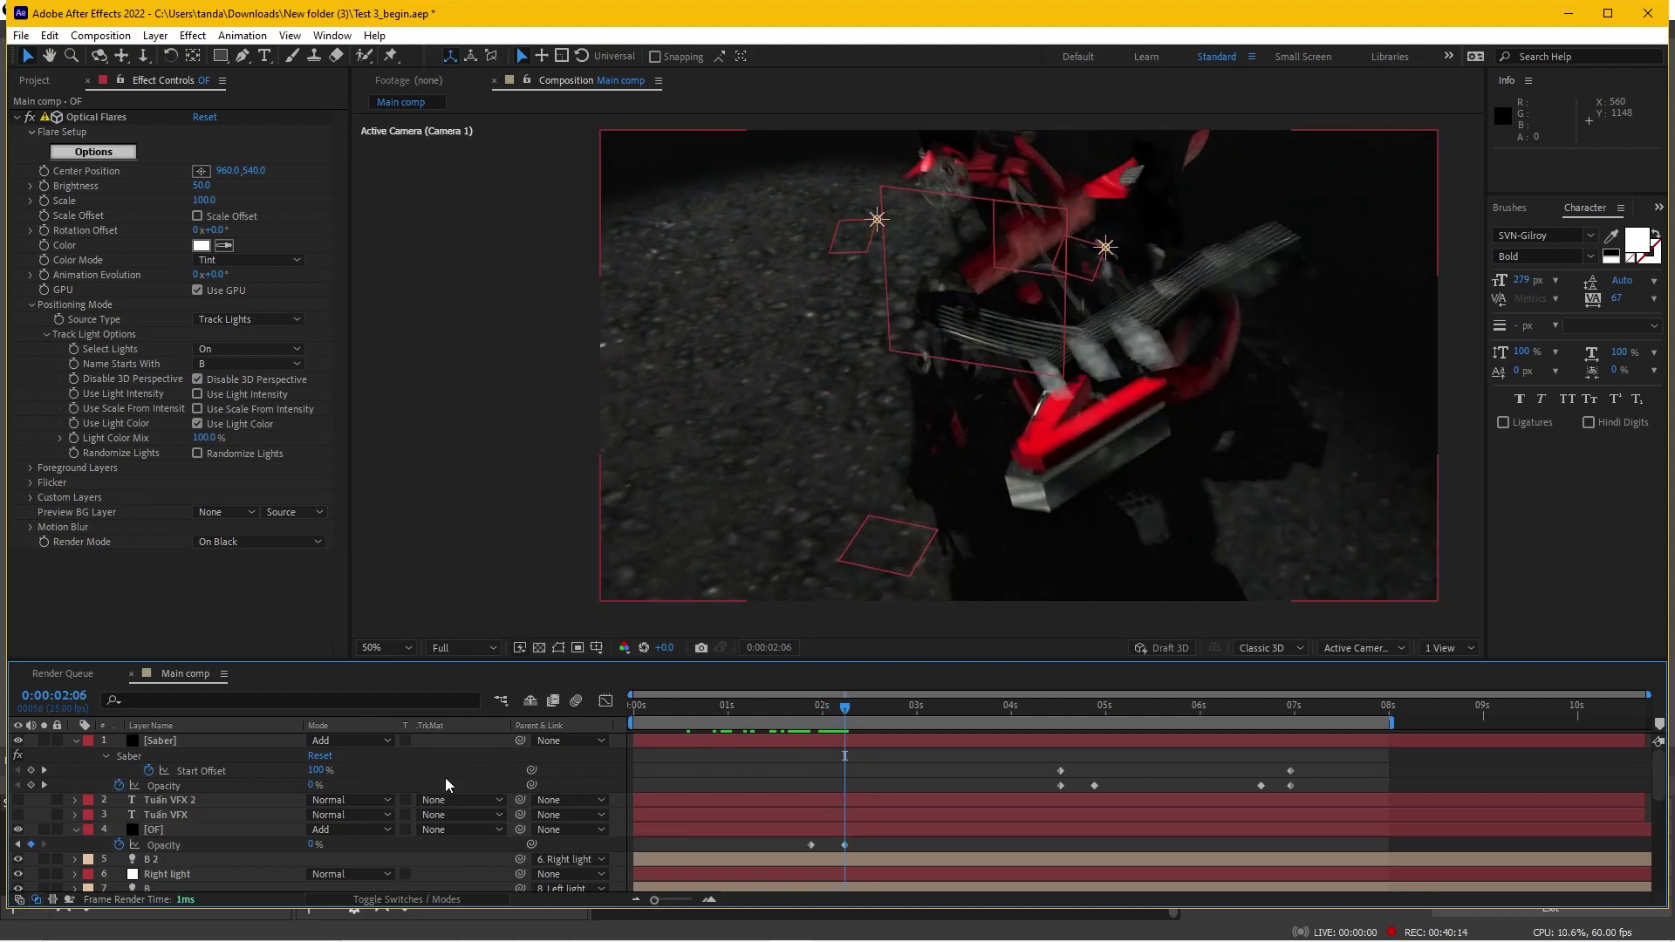
pyautogui.click(802, 710)
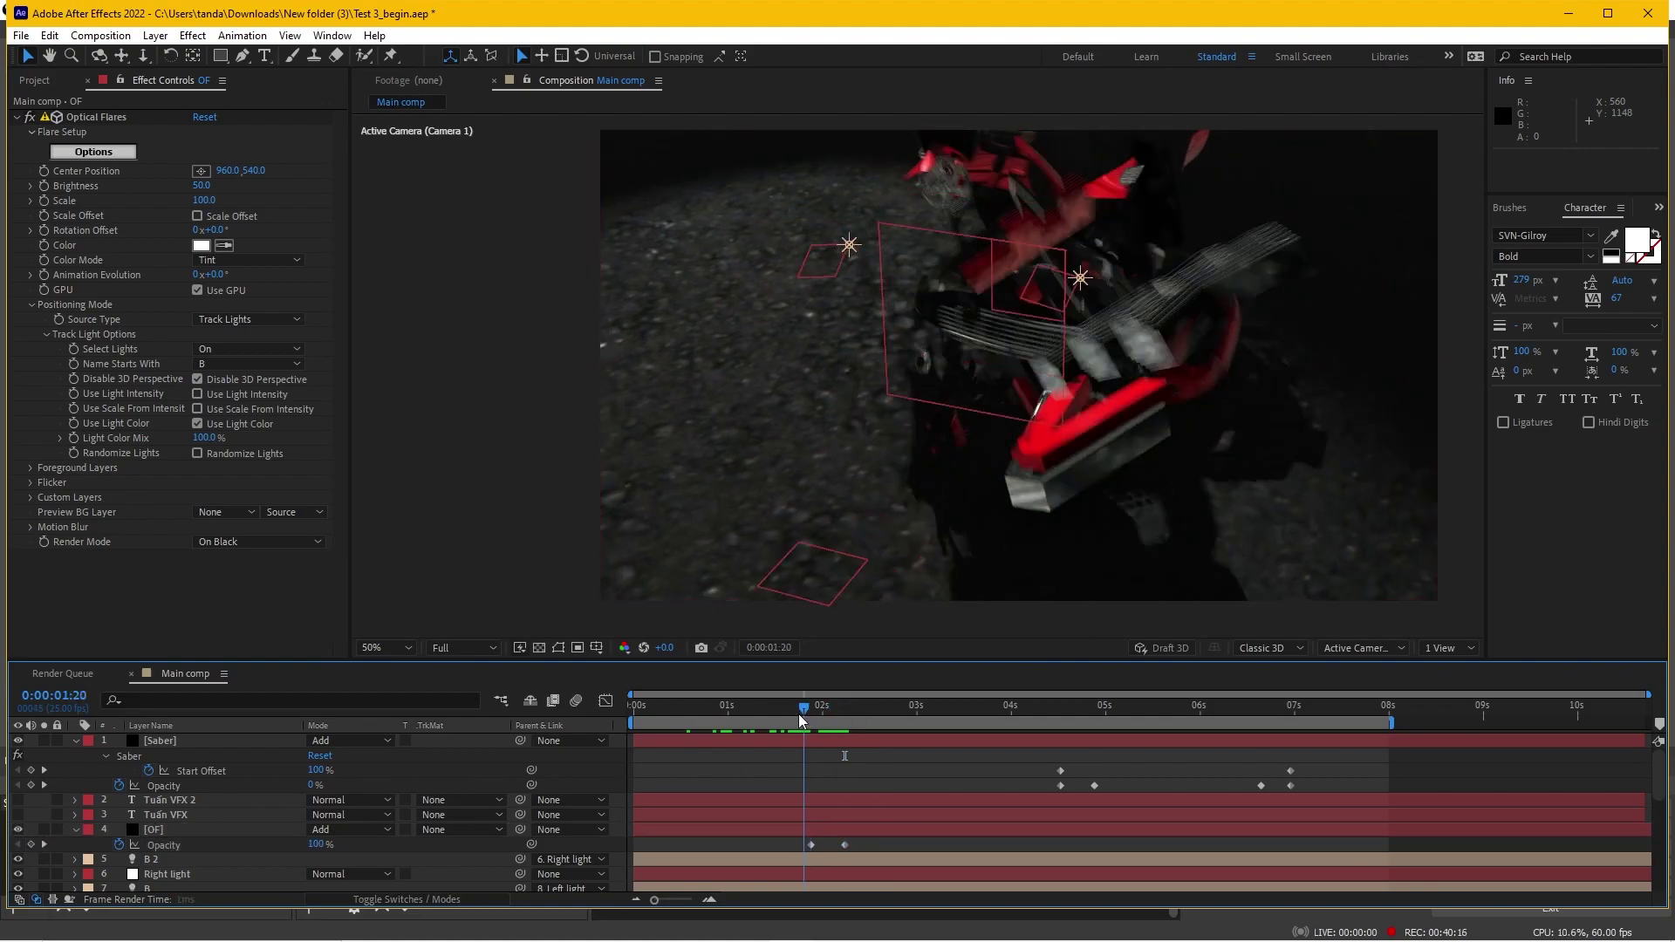
pyautogui.moveTo(800, 714)
pyautogui.mouseDown()
pyautogui.moveTo(743, 731)
pyautogui.moveTo(1131, 618)
pyautogui.mouseUp()
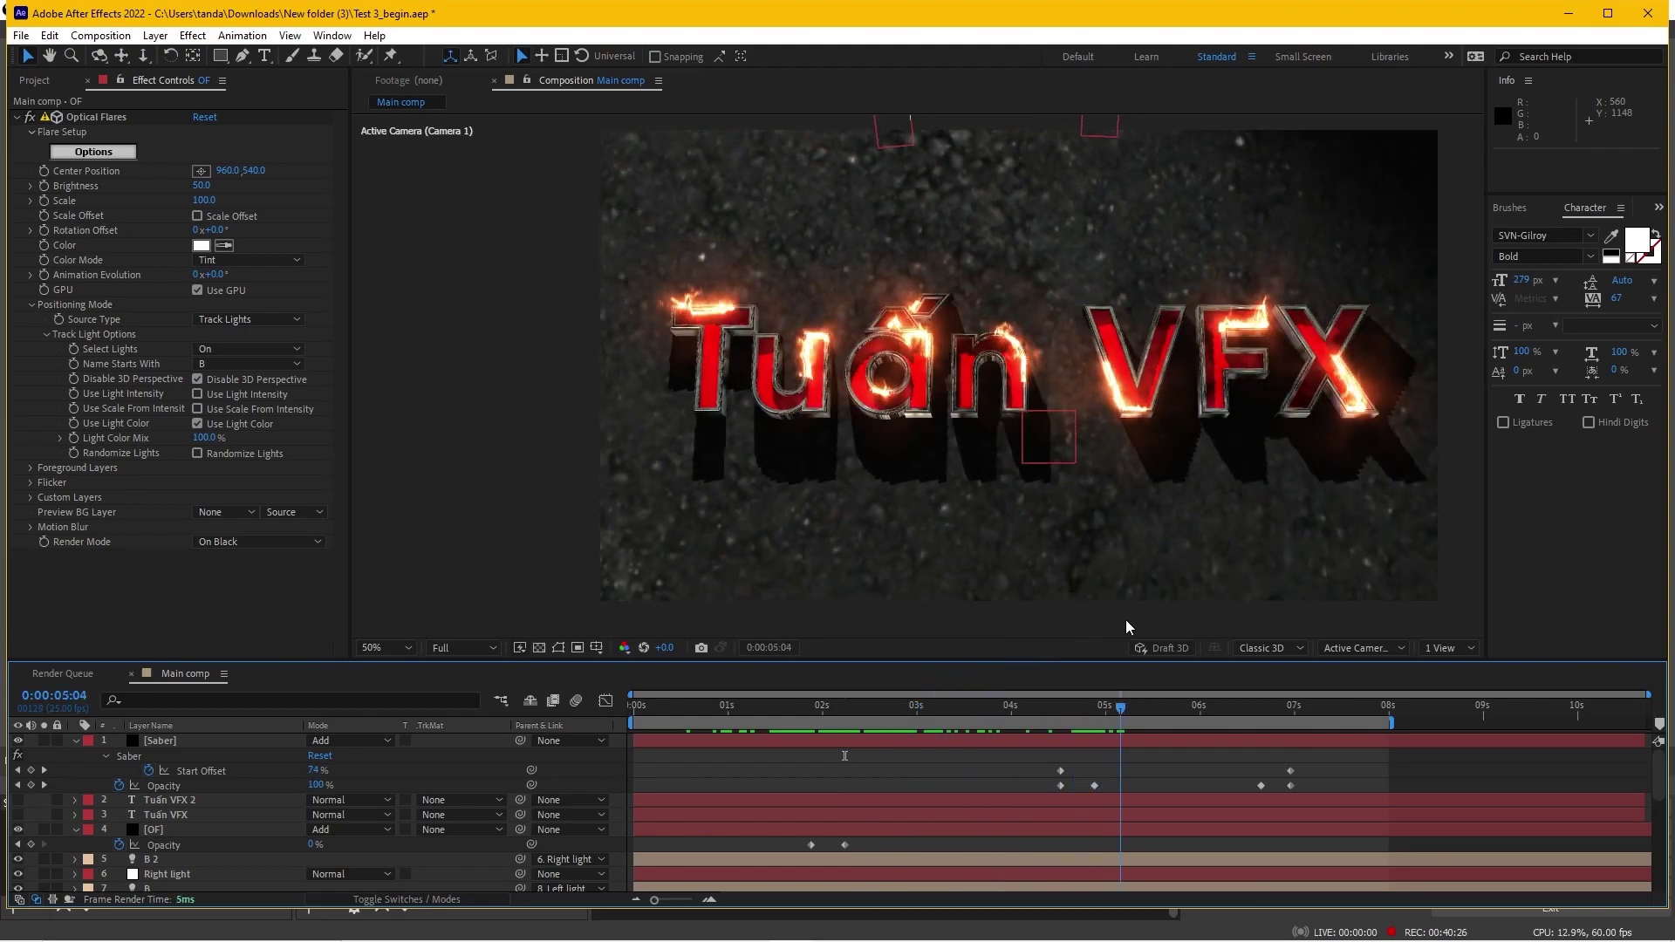
# Import Transformers sfx.m4a into the Project panel and place it in Main comp as a layer
pyautogui.click(35, 80)
pyautogui.doubleClick(70, 297)
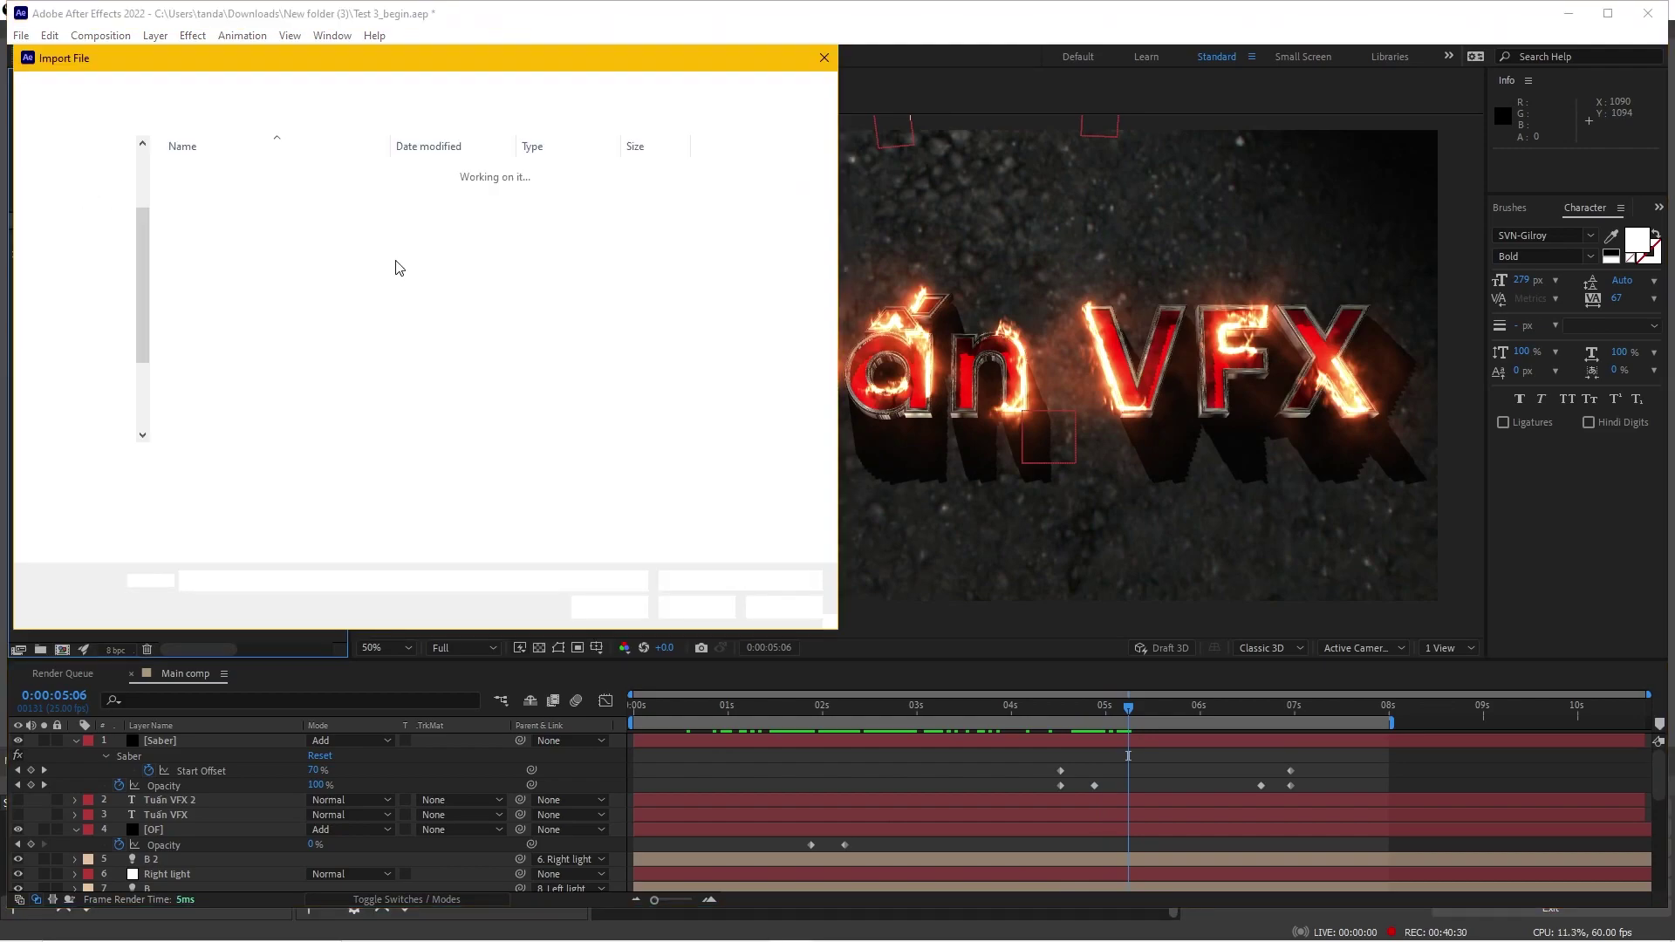
pyautogui.doubleClick(235, 208)
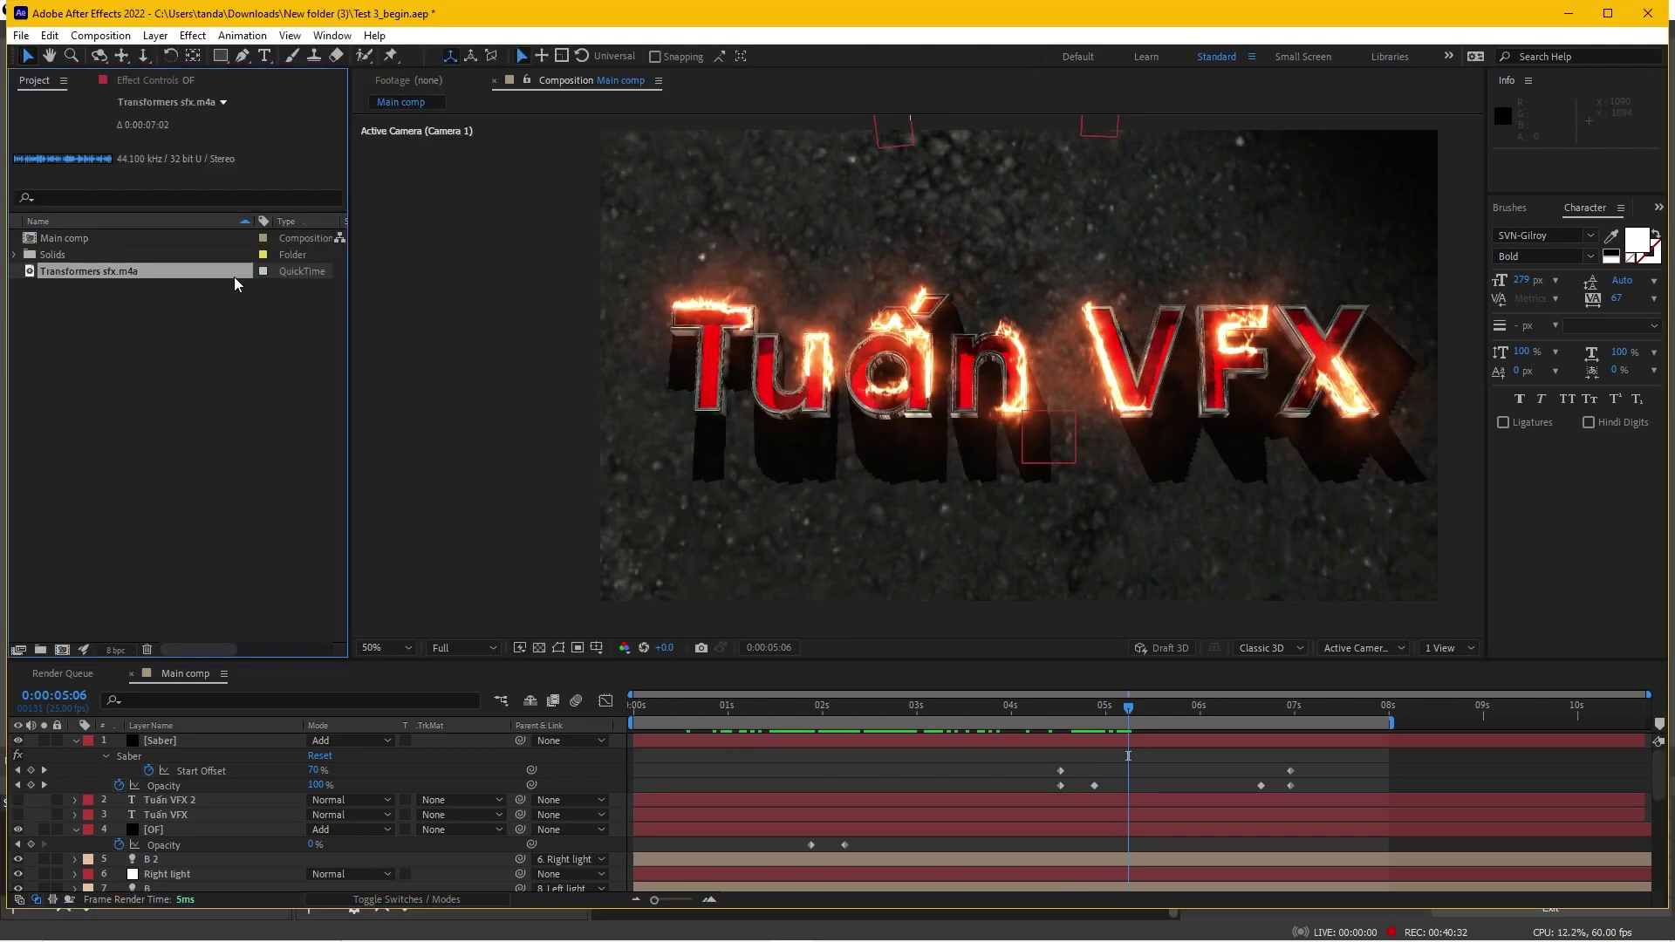
pyautogui.moveTo(118, 272); pyautogui.dragTo(239, 883)
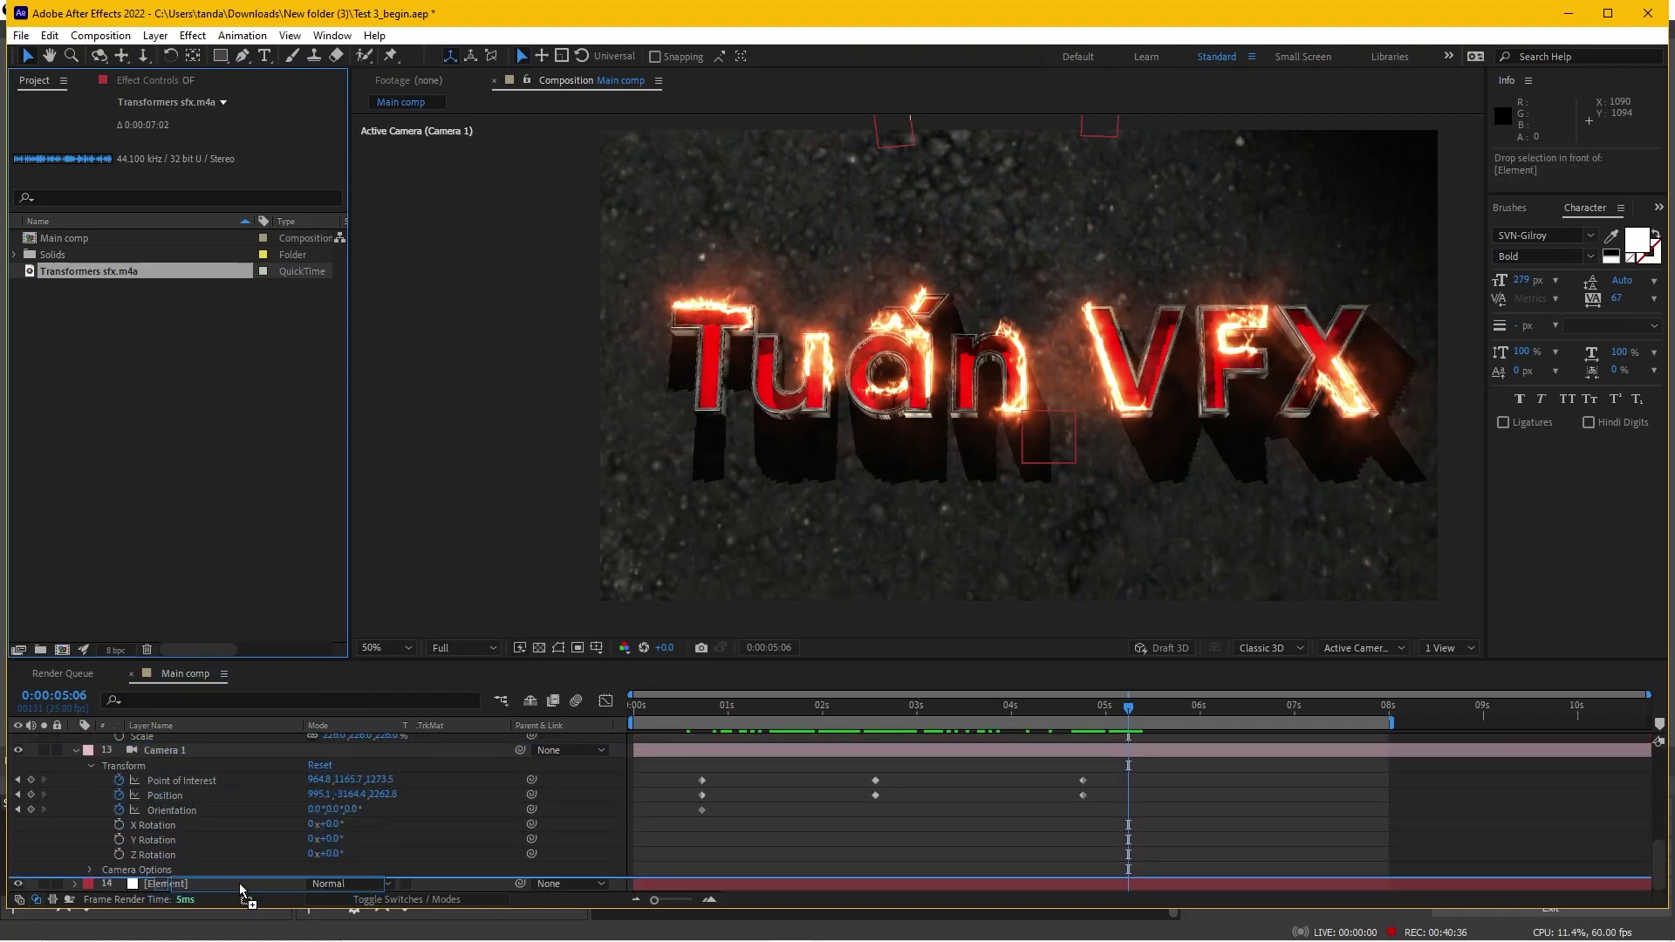
pyautogui.moveTo(239, 883); pyautogui.dragTo(254, 885)
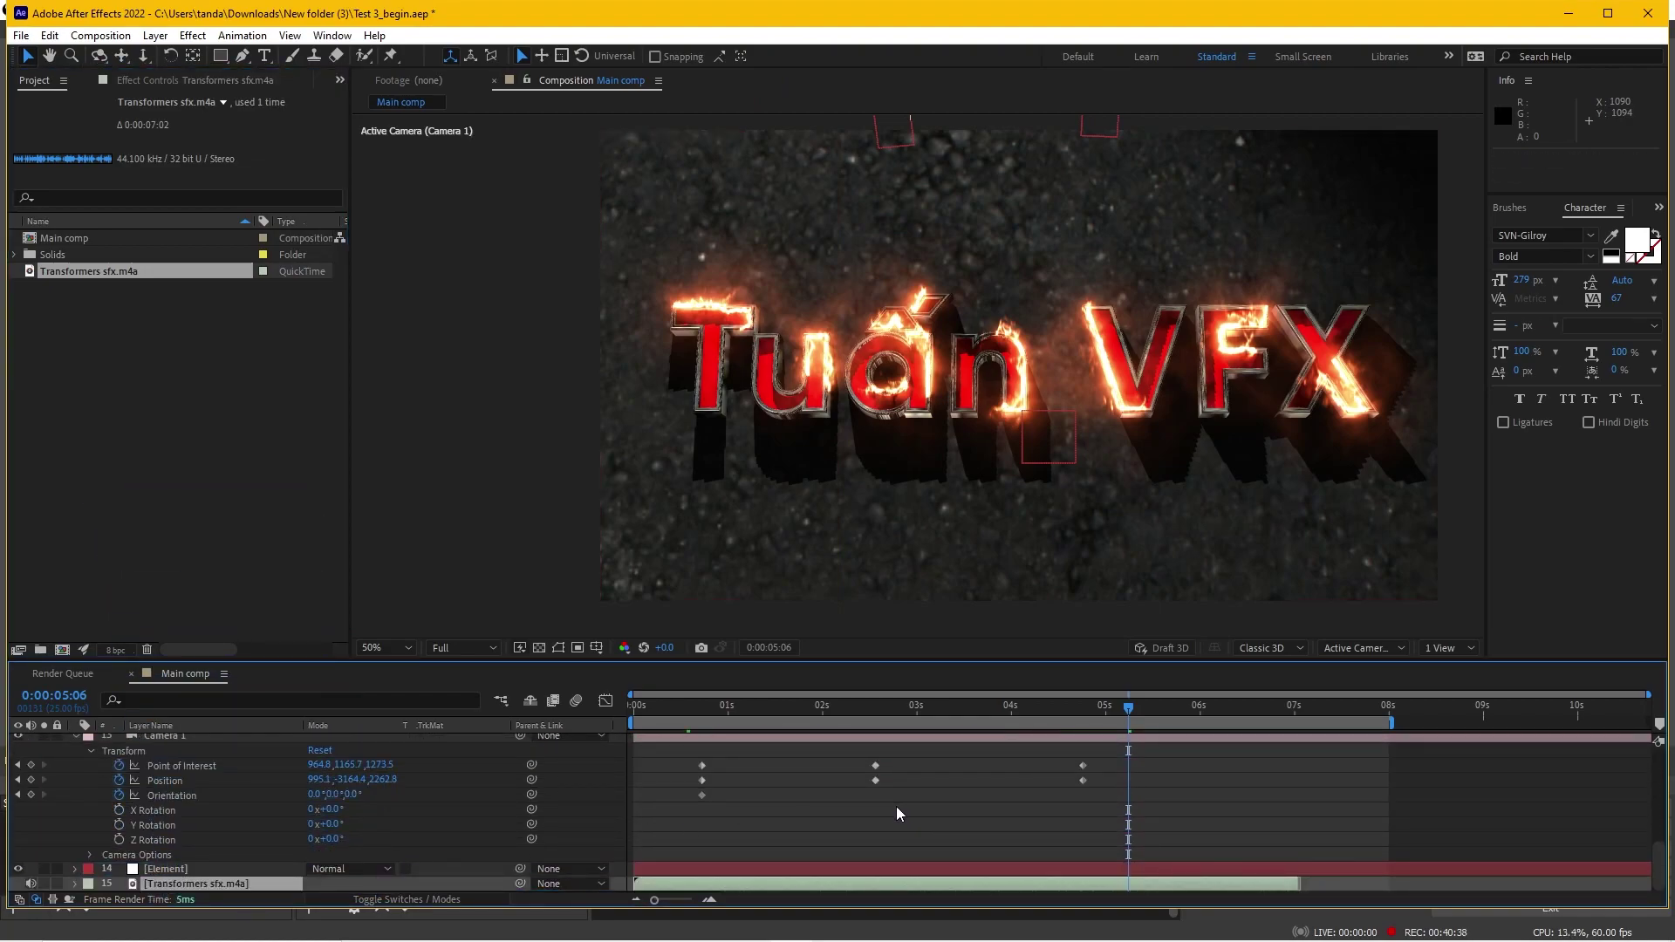
pyautogui.click(473, 648)
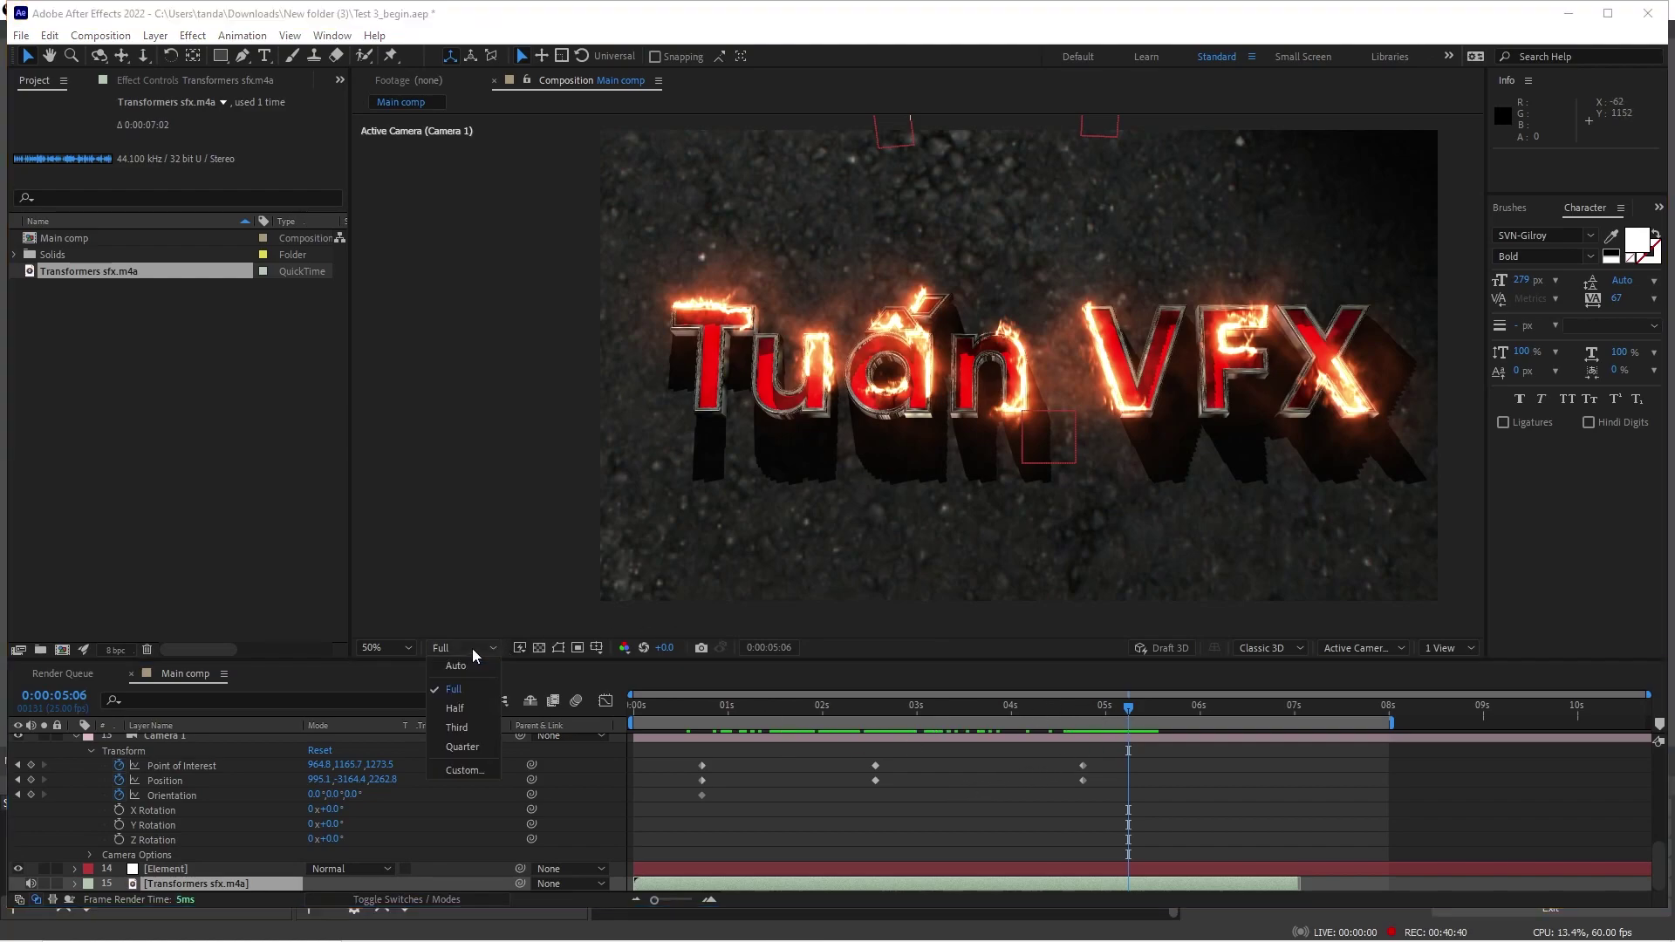
pyautogui.click(476, 728)
pyautogui.click(925, 714)
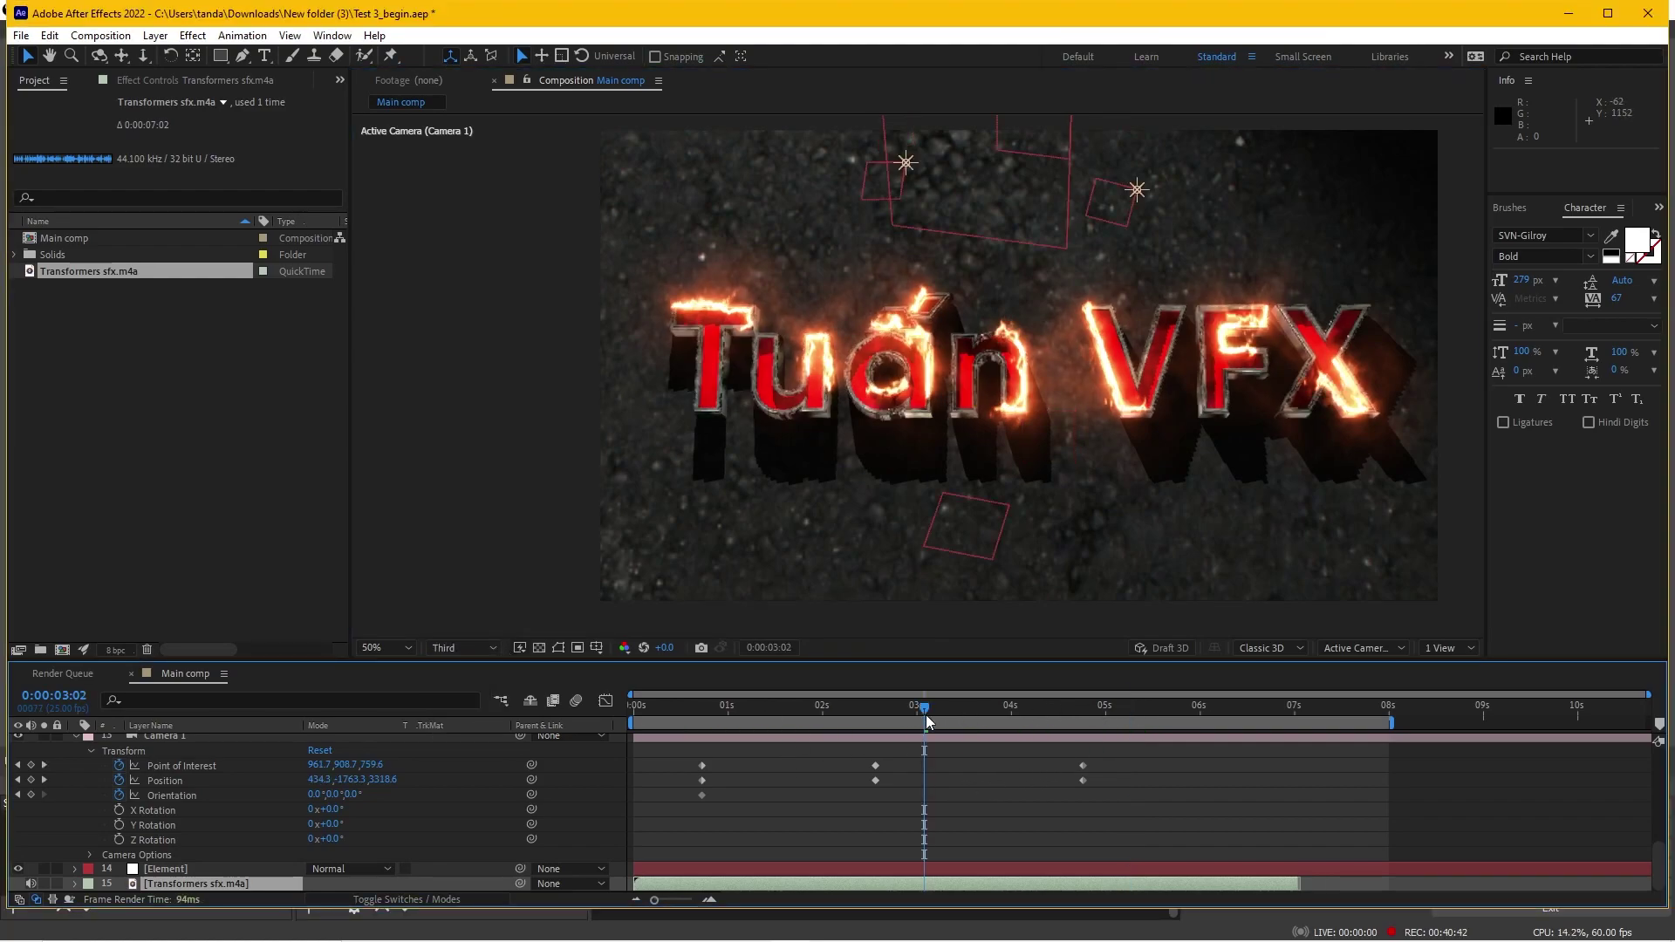
pyautogui.press('space')
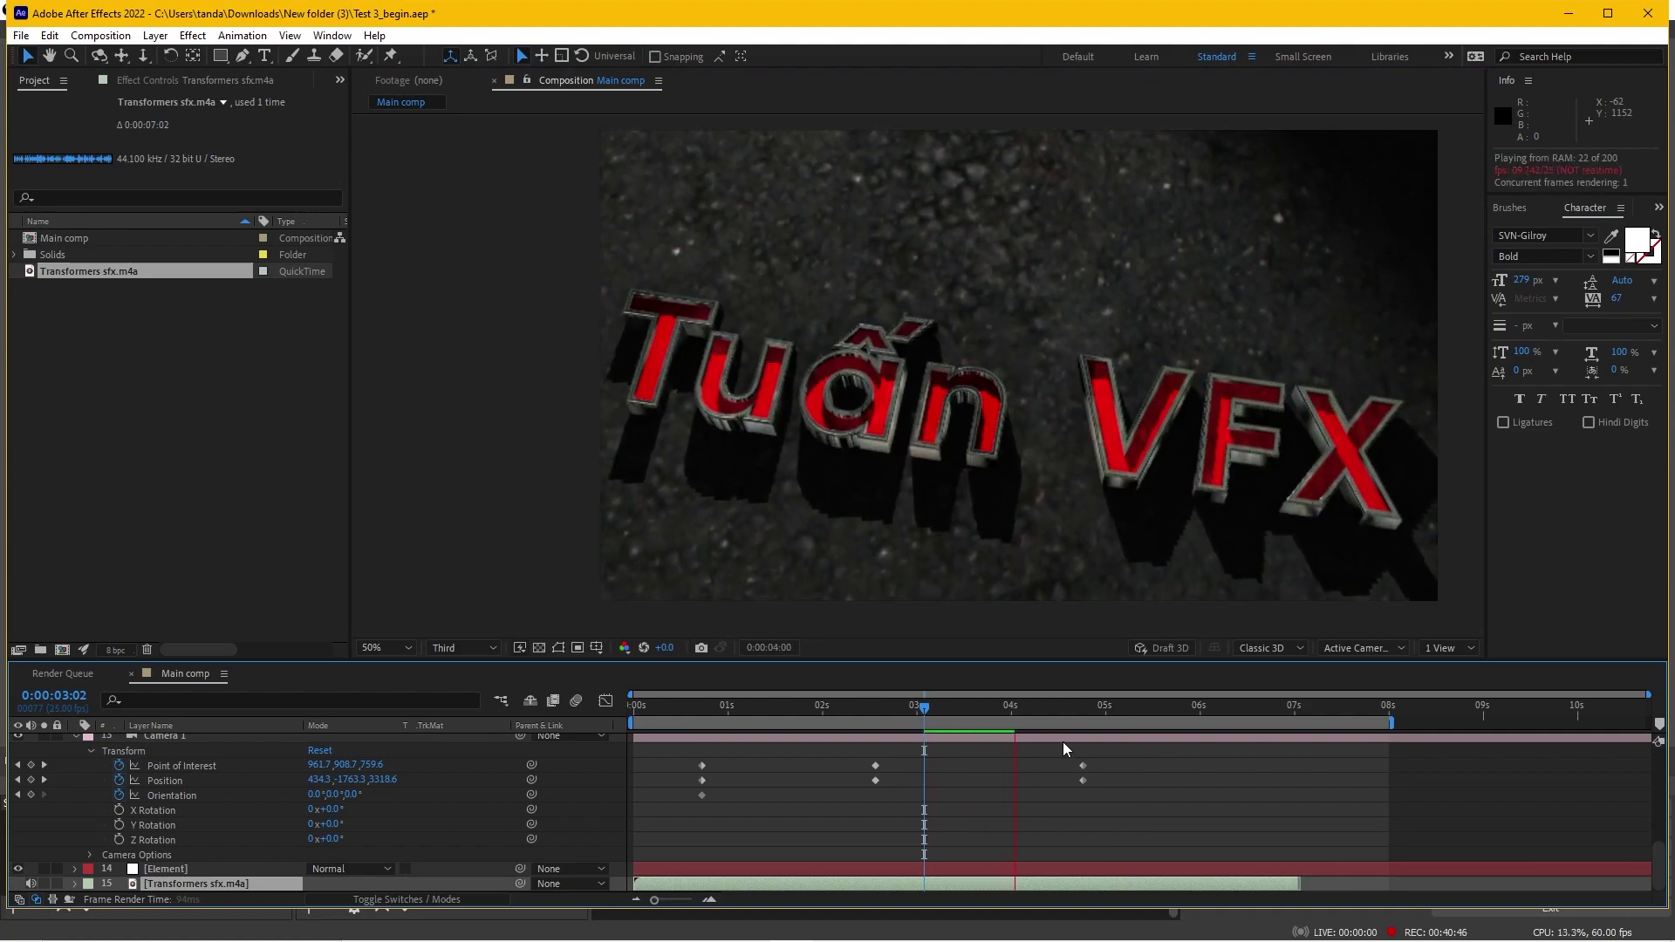
pyautogui.moveTo(735, 705); pyautogui.dragTo(620, 724)
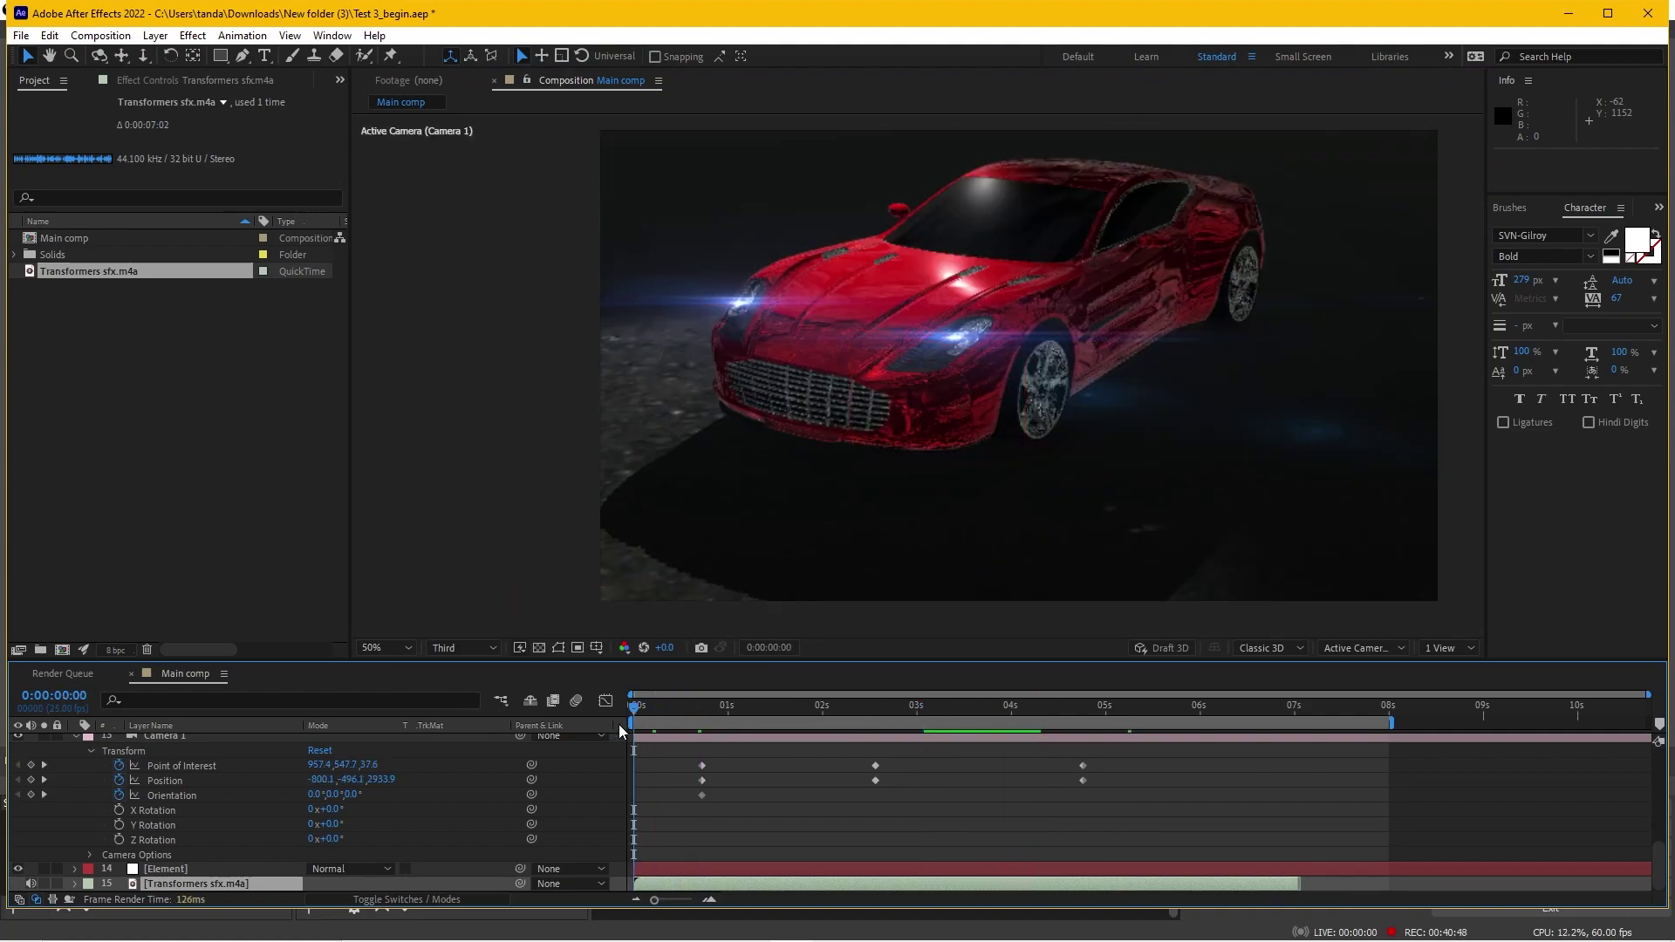
pyautogui.press('space')
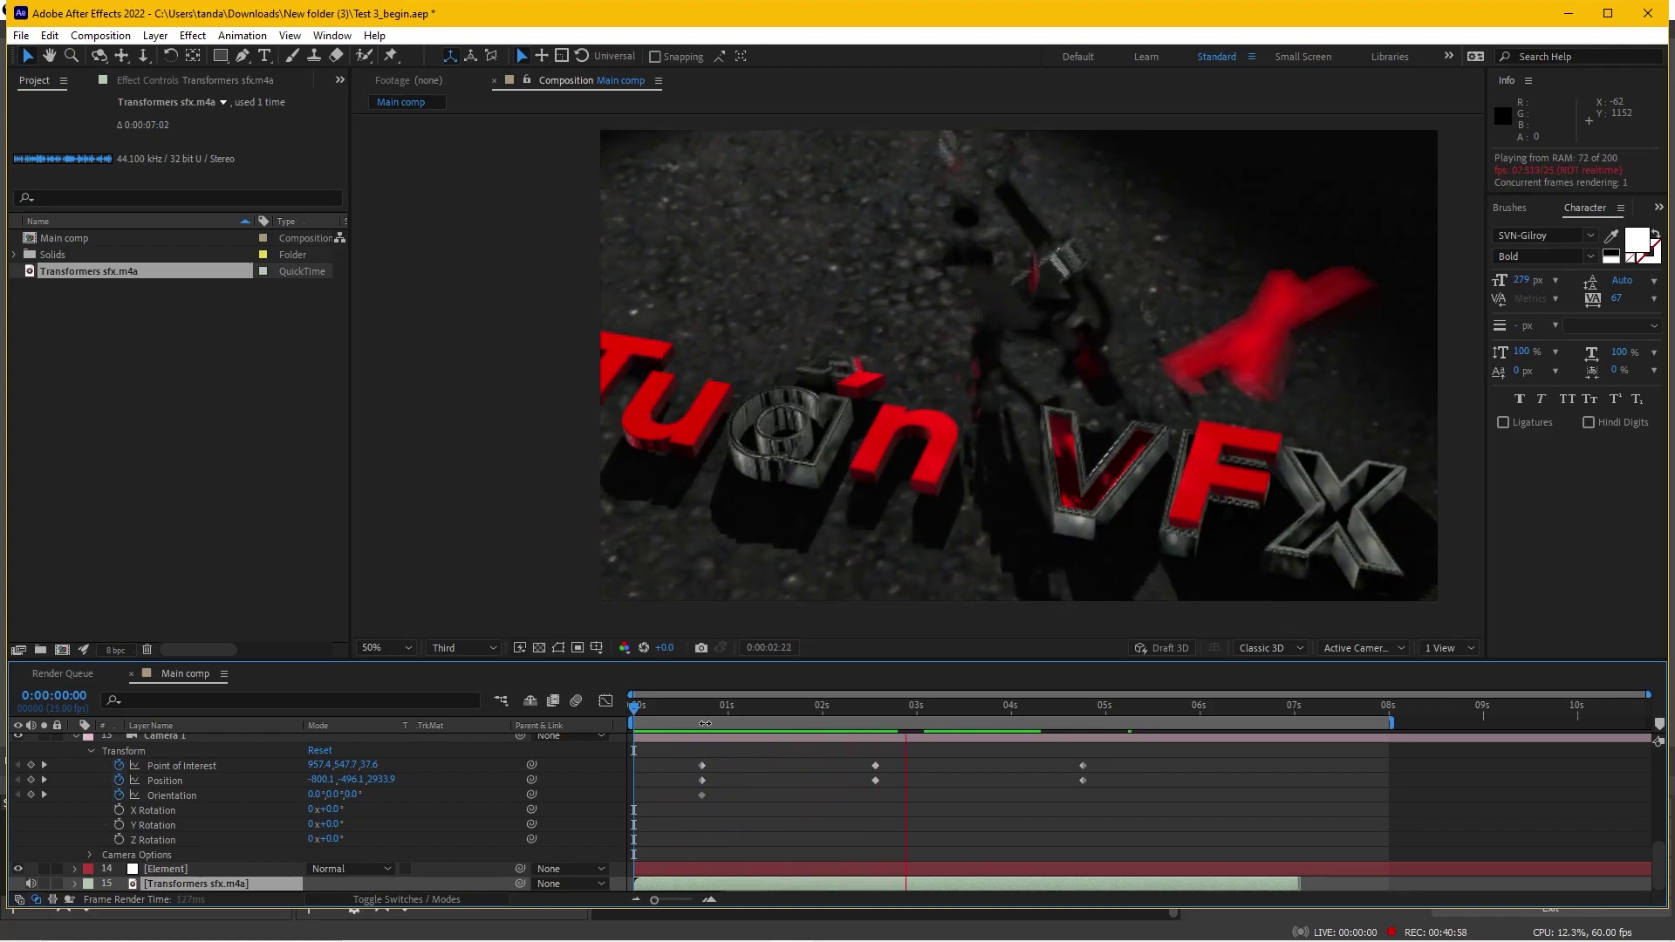
pyautogui.press('space')
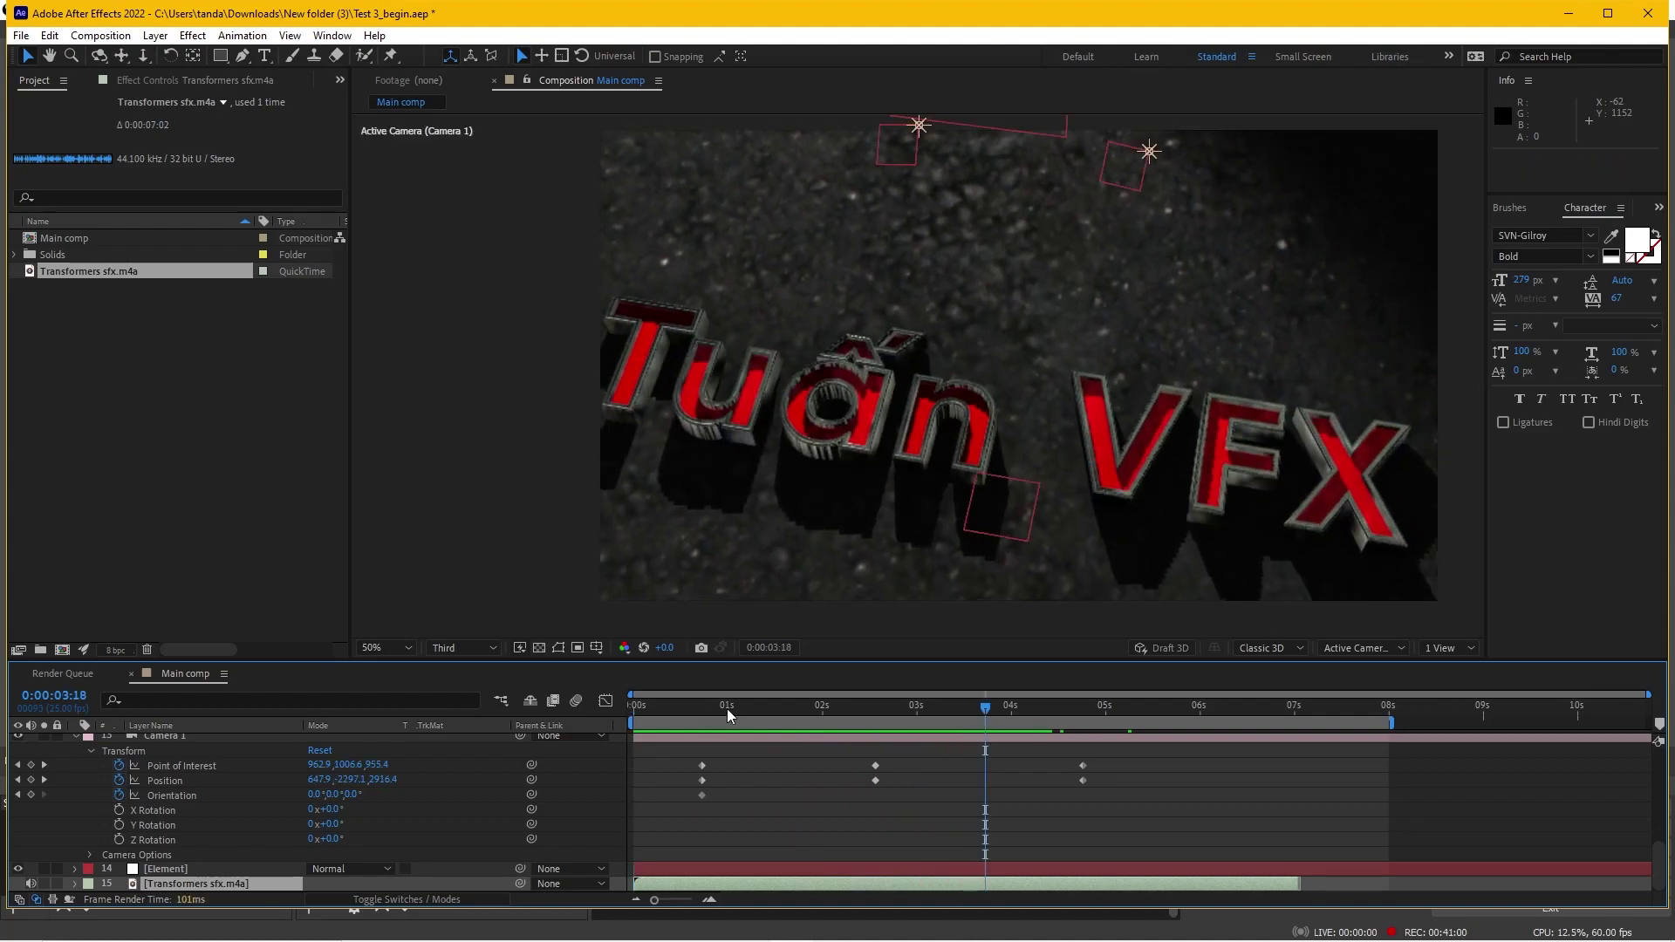
pyautogui.click(744, 707)
pyautogui.moveTo(750, 707)
pyautogui.mouseDown()
pyautogui.moveTo(1119, 627)
pyautogui.moveTo(946, 647)
pyautogui.mouseUp()
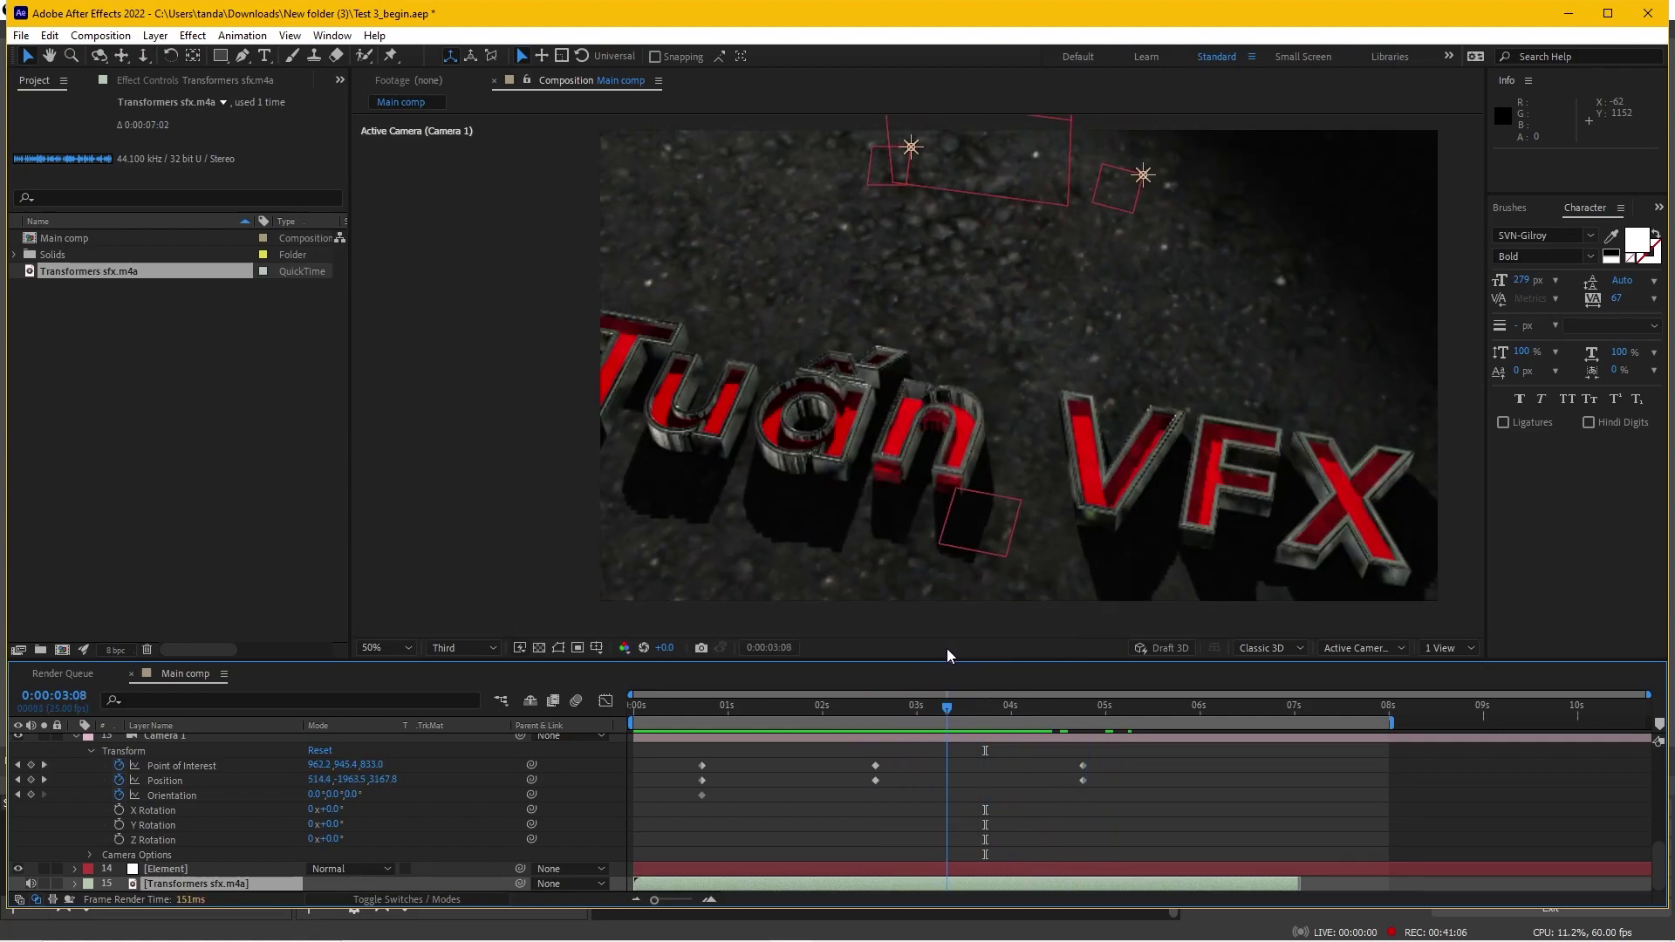
pyautogui.click(453, 648)
pyautogui.click(454, 691)
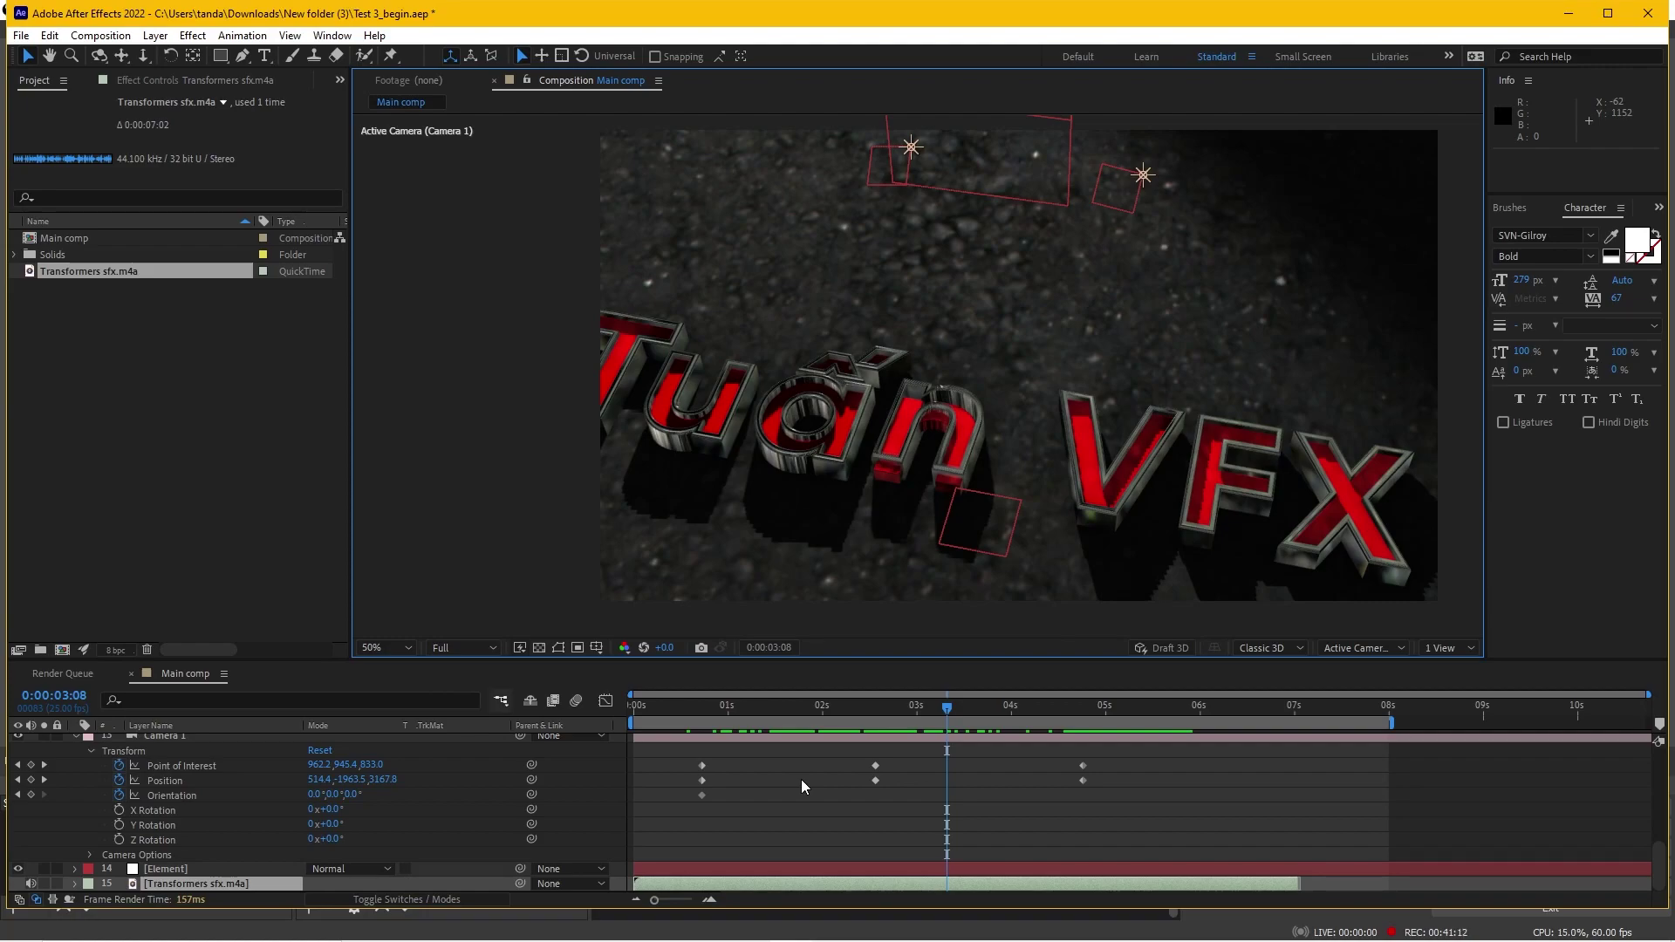
pyautogui.click(1159, 705)
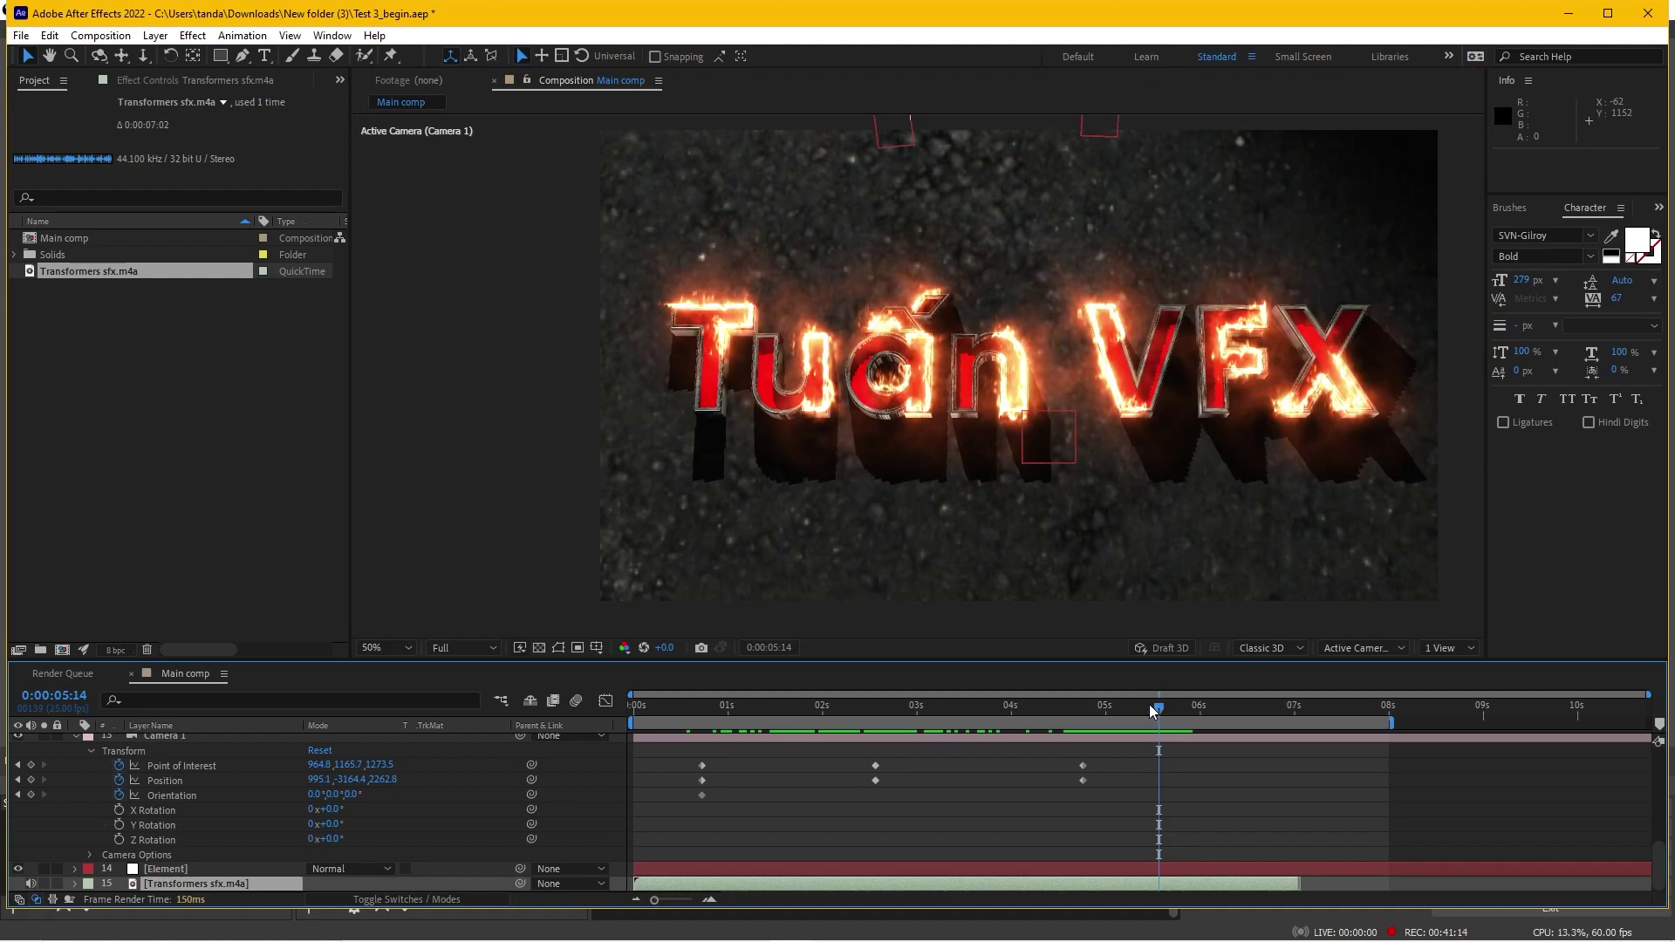
pyautogui.moveTo(1125, 539); pyautogui.dragTo(1047, 527)
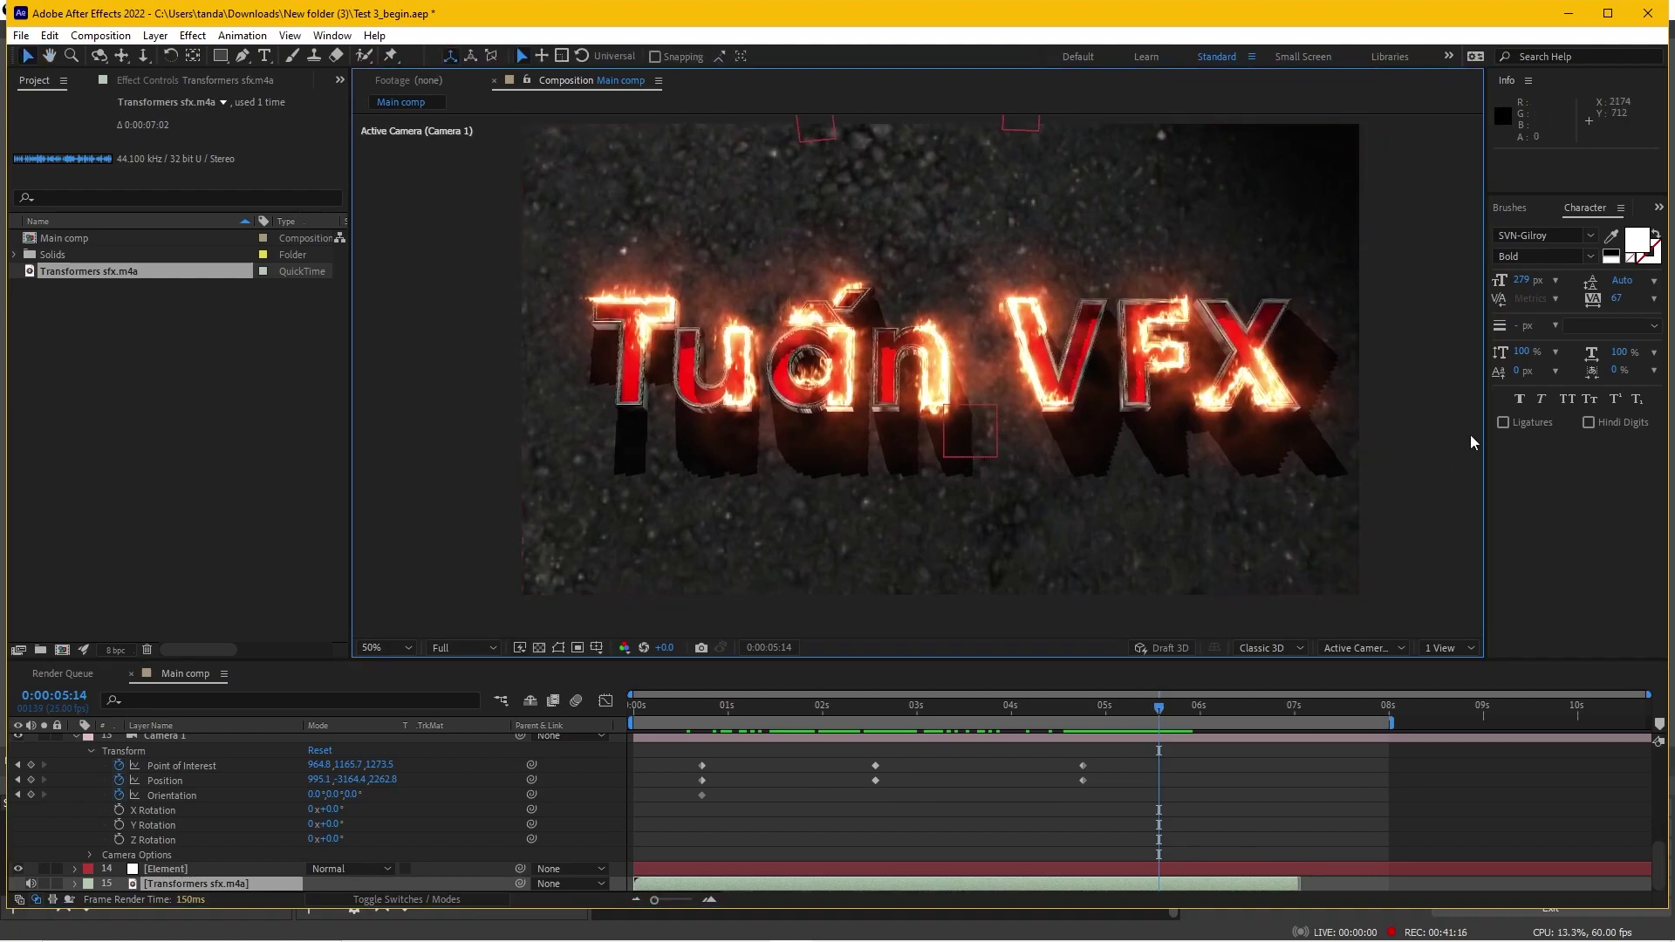